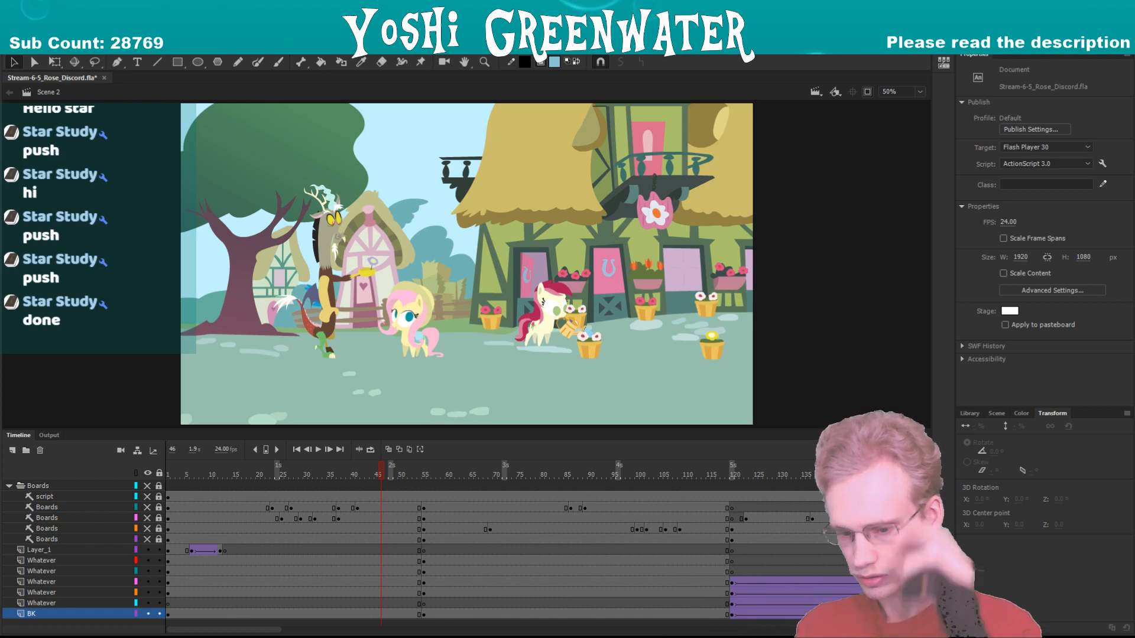
- Hide every layer except the Boards folder and play back the storyboard sketches
{"action": "left_click", "coordinate": [148, 472]}
{"action": "left_click", "coordinate": [148, 486]}
{"action": "key", "text": "Return"}
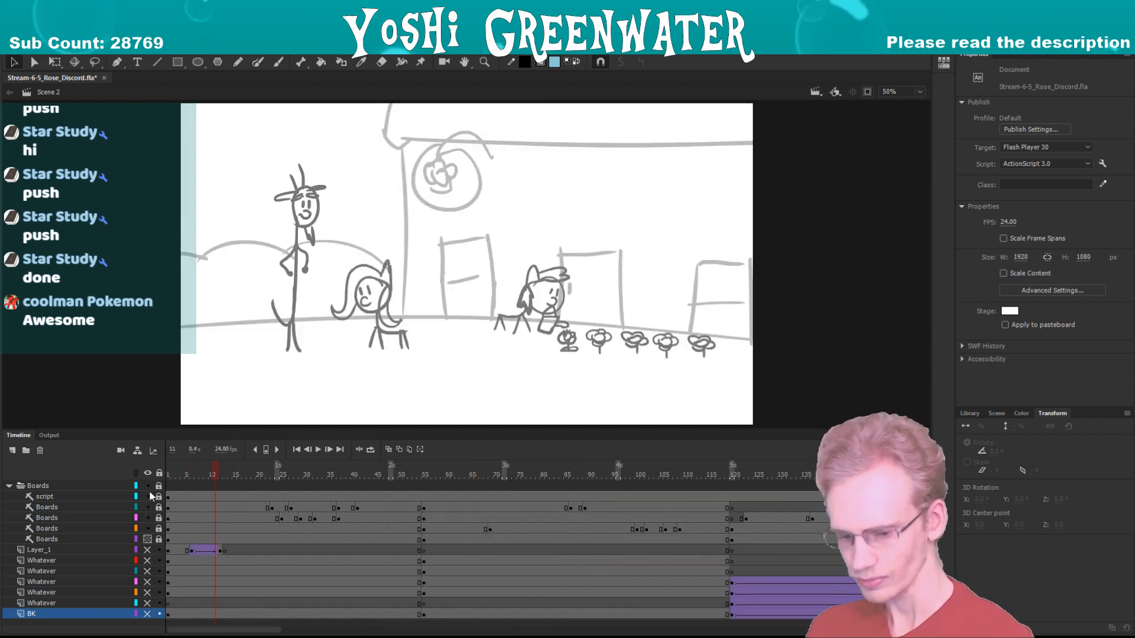
- Hide the Boards folder, show the artwork layers again, and play the coloured animation from about frame 5
{"action": "left_click", "coordinate": [148, 486]}
{"action": "left_click_drag", "start_coordinate": [148, 550], "coordinate": [148, 613]}
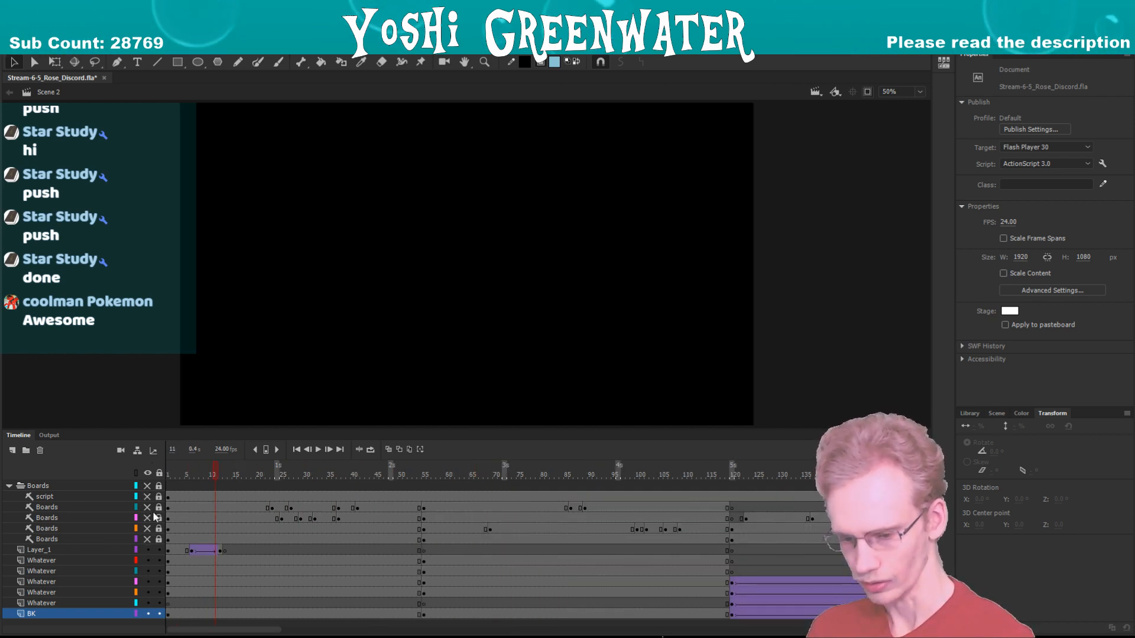
{"action": "left_click", "coordinate": [189, 473]}
{"action": "key", "text": "Return"}
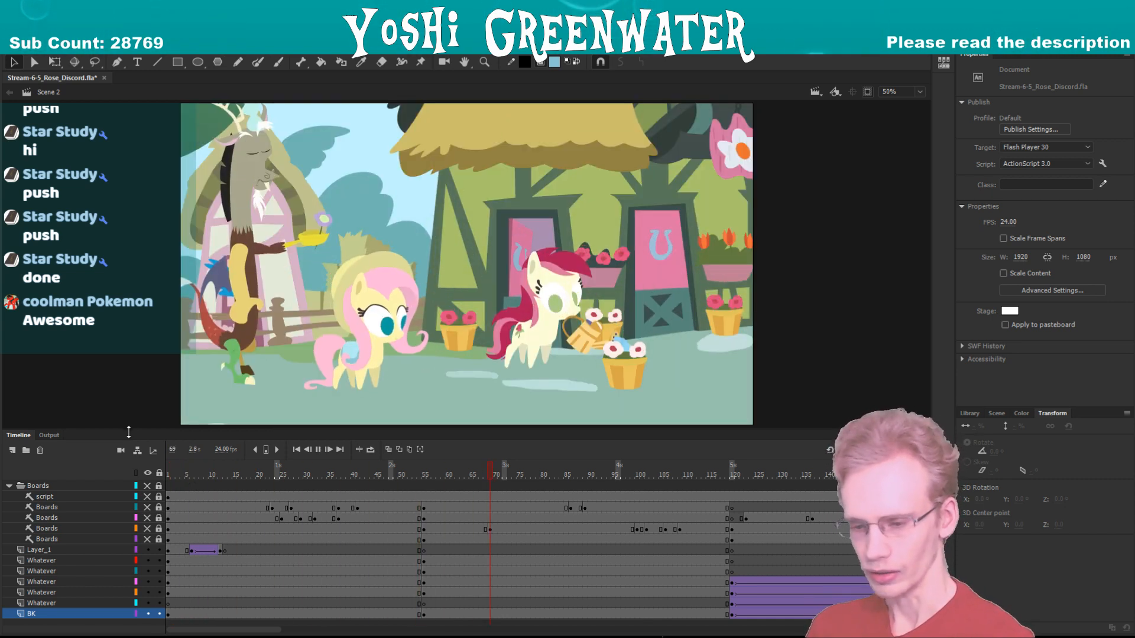
- Enlarge the stage by shrinking the timeline, save the document, and restore the timeline's height
{"action": "left_click_drag", "start_coordinate": [130, 432], "coordinate": [130, 473]}
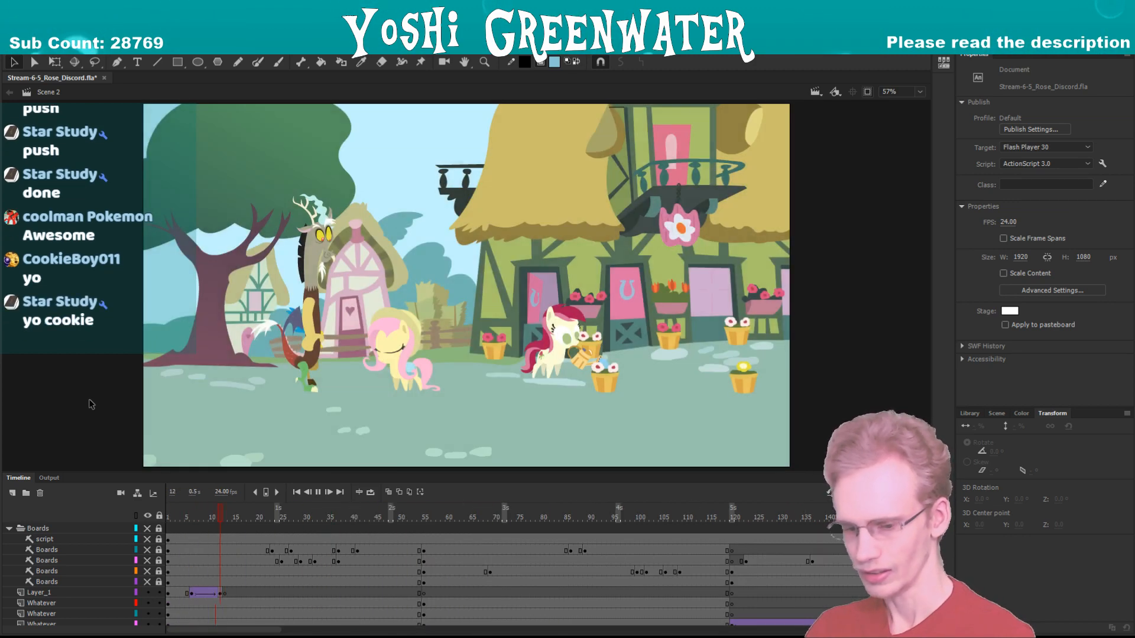
{"action": "key", "text": "ctrl+s"}
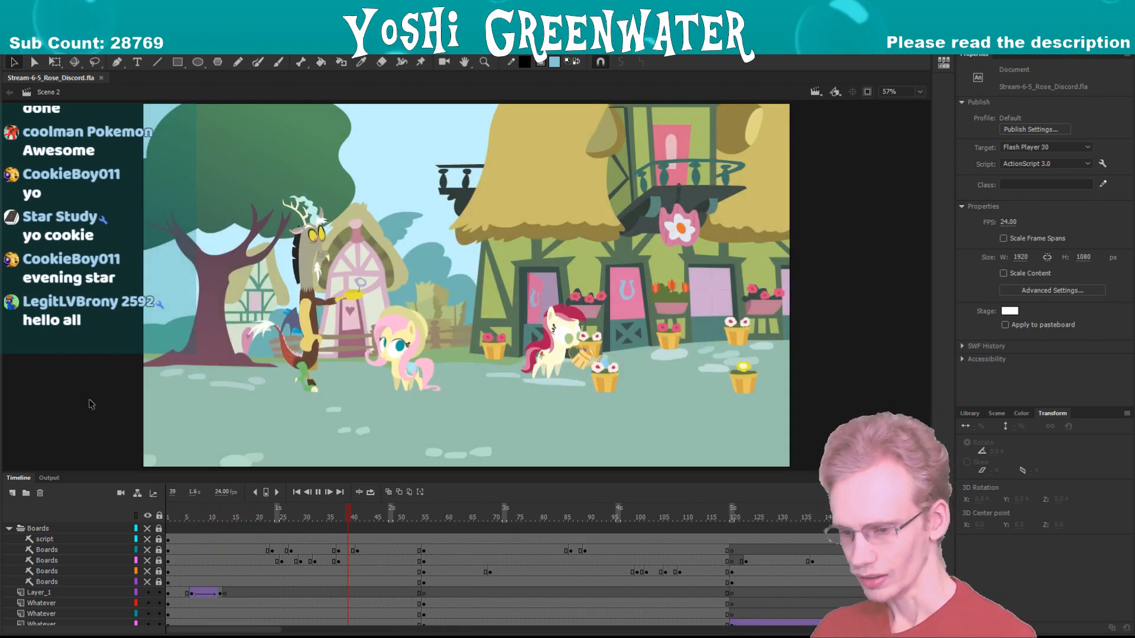
{"action": "left_click_drag", "start_coordinate": [102, 471], "coordinate": [107, 420]}
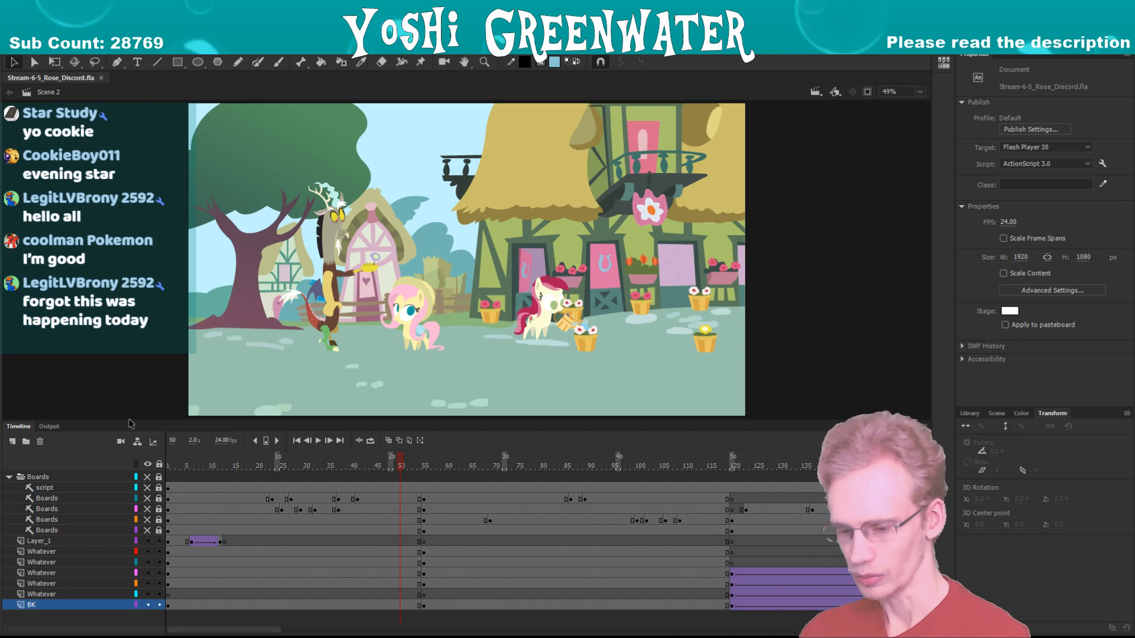
- Review Rose's close-up shot by scrubbing from frame 121 and playing from frame 176, and move to frame 230
{"action": "left_click_drag", "start_coordinate": [228, 629], "coordinate": [255, 629]}
{"action": "left_click_drag", "start_coordinate": [284, 469], "coordinate": [551, 472]}
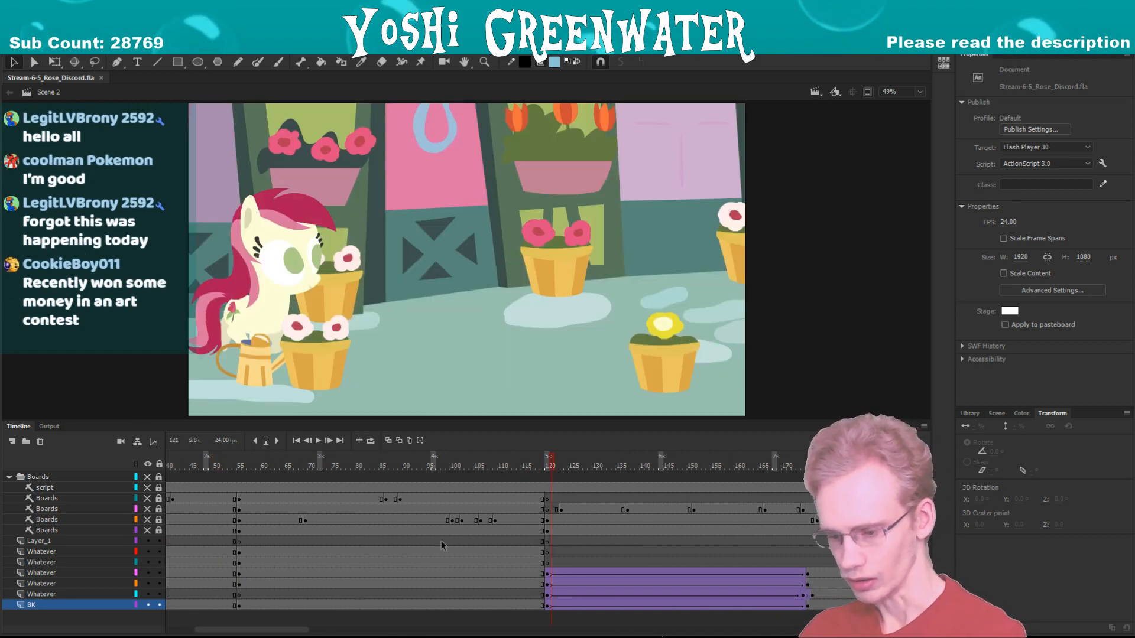
{"action": "left_click_drag", "start_coordinate": [252, 629], "coordinate": [317, 629]}
{"action": "left_click_drag", "start_coordinate": [339, 468], "coordinate": [385, 468]}
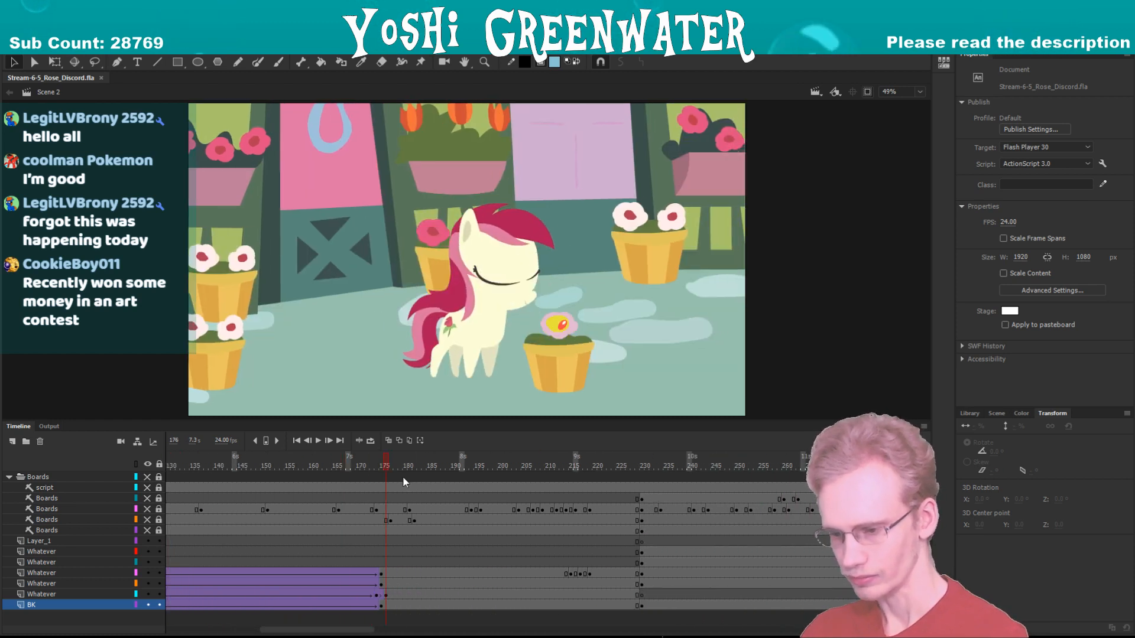
{"action": "key", "text": "Return"}
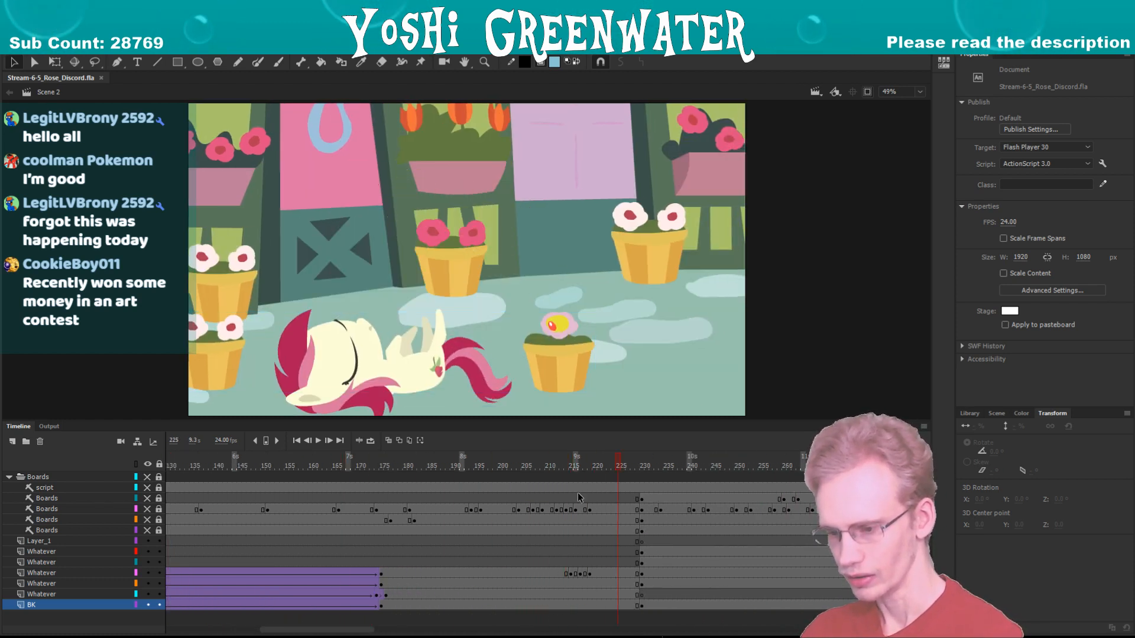
{"action": "left_click_drag", "start_coordinate": [286, 629], "coordinate": [321, 629]}
{"action": "left_click_drag", "start_coordinate": [397, 467], "coordinate": [415, 469]}
{"action": "left_click_drag", "start_coordinate": [382, 419], "coordinate": [382, 426]}
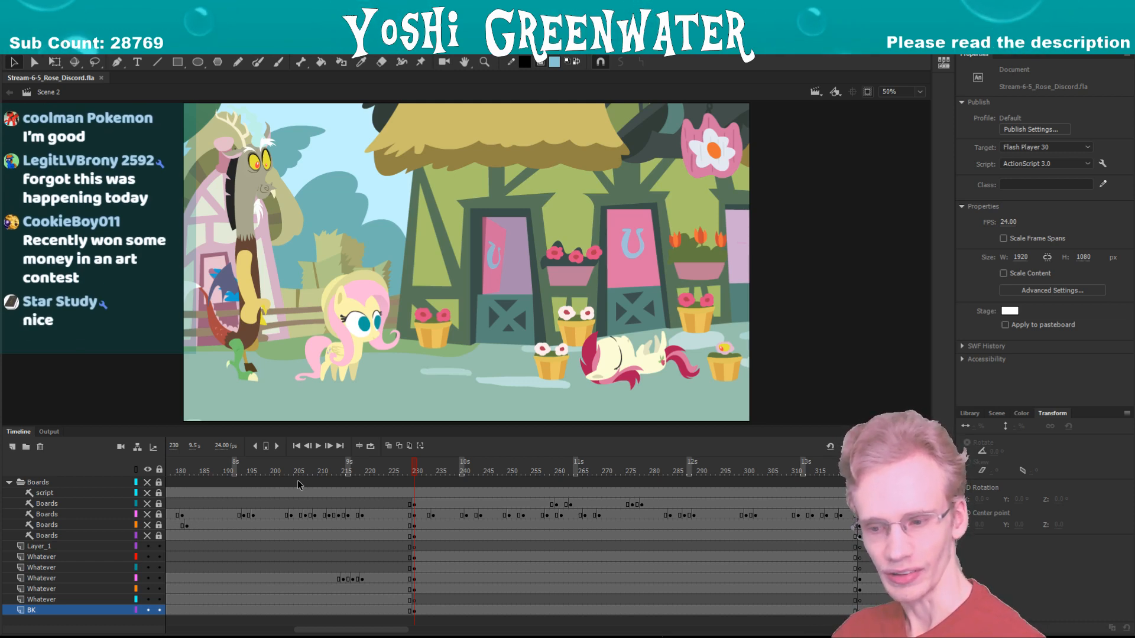
- Return to frame 120 and preview Rose's walk towards the yellow flower twice
{"action": "key", "text": "alt+comma"}
{"action": "key", "text": "alt+comma"}
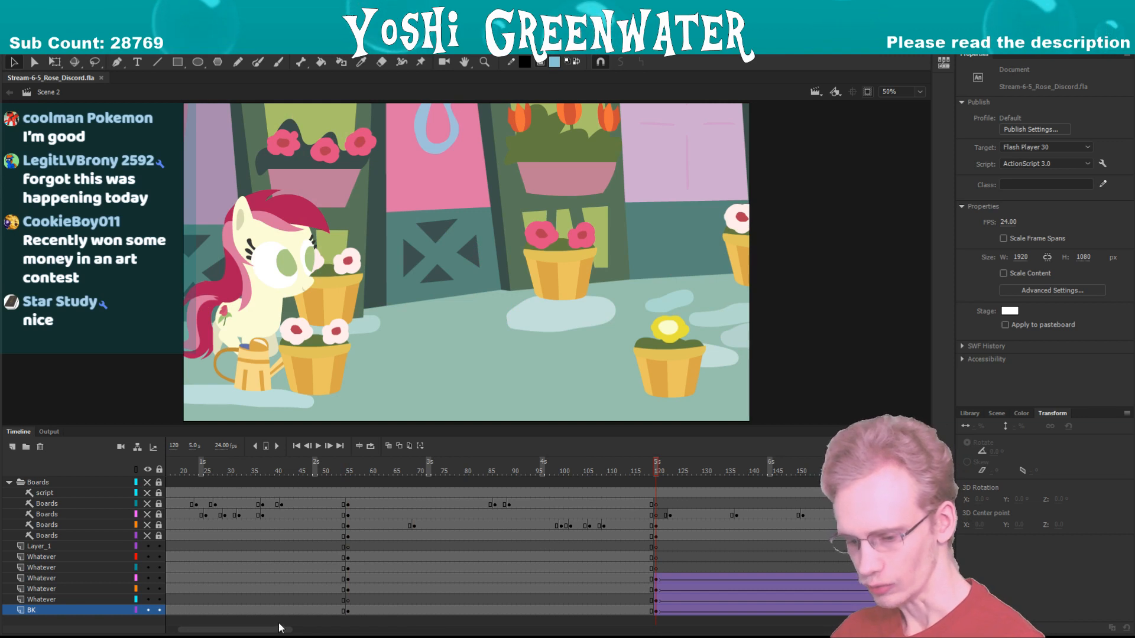
{"action": "left_click_drag", "start_coordinate": [281, 628], "coordinate": [317, 627]}
{"action": "left_click_drag", "start_coordinate": [406, 427], "coordinate": [407, 428]}
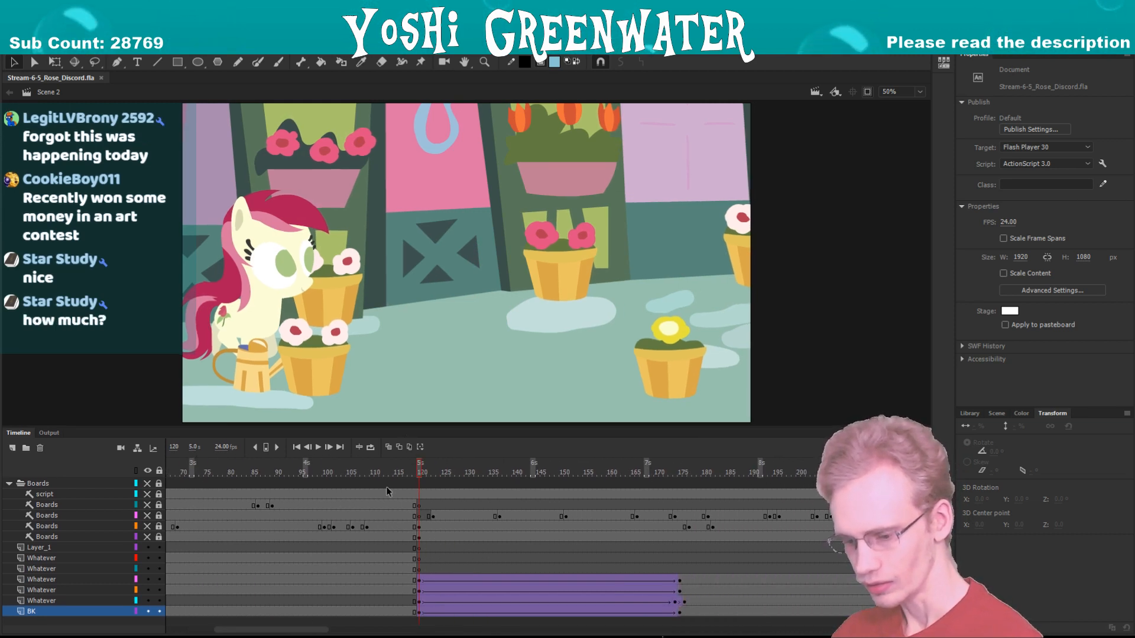
{"action": "left_click_drag", "start_coordinate": [266, 630], "coordinate": [278, 630]}
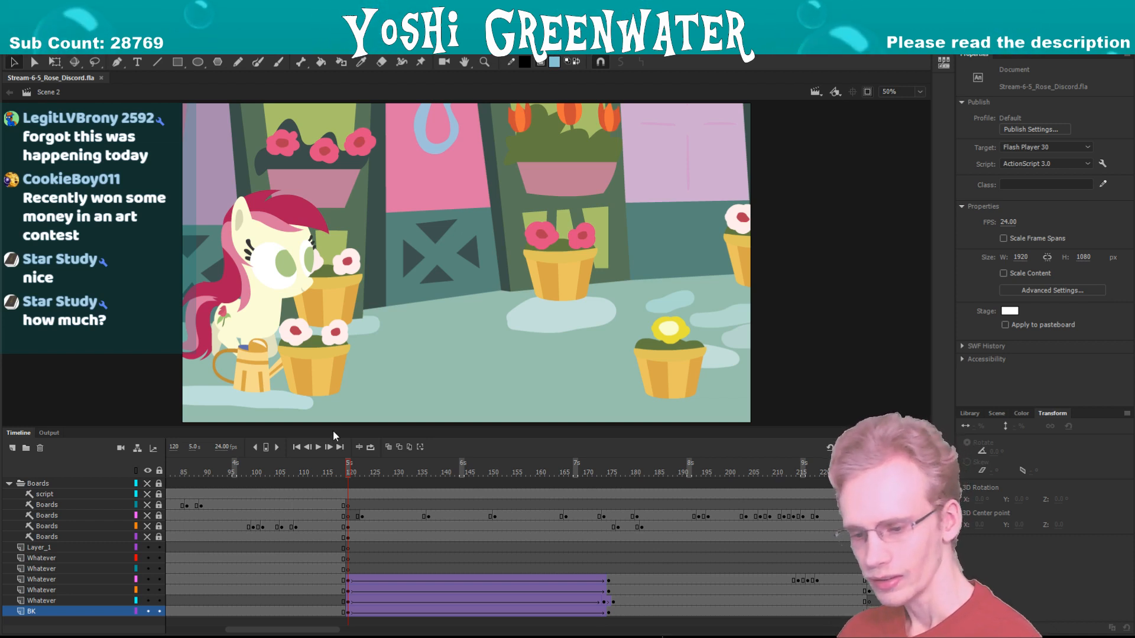
{"action": "left_click_drag", "start_coordinate": [332, 427], "coordinate": [330, 426]}
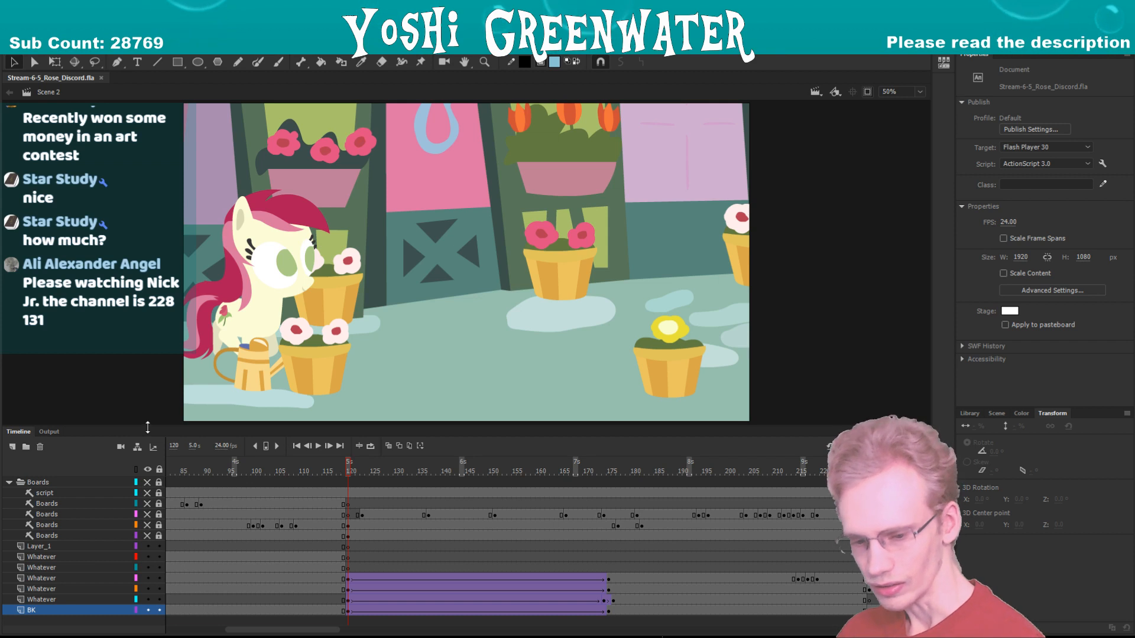
{"action": "key", "text": "Return"}
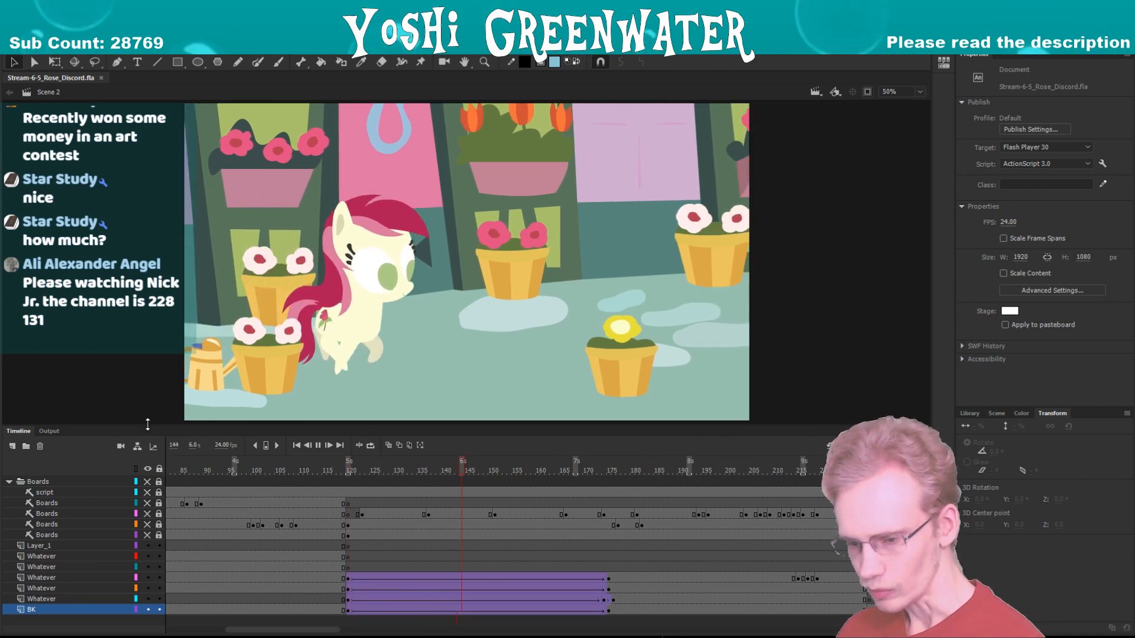
{"action": "key", "text": "Return"}
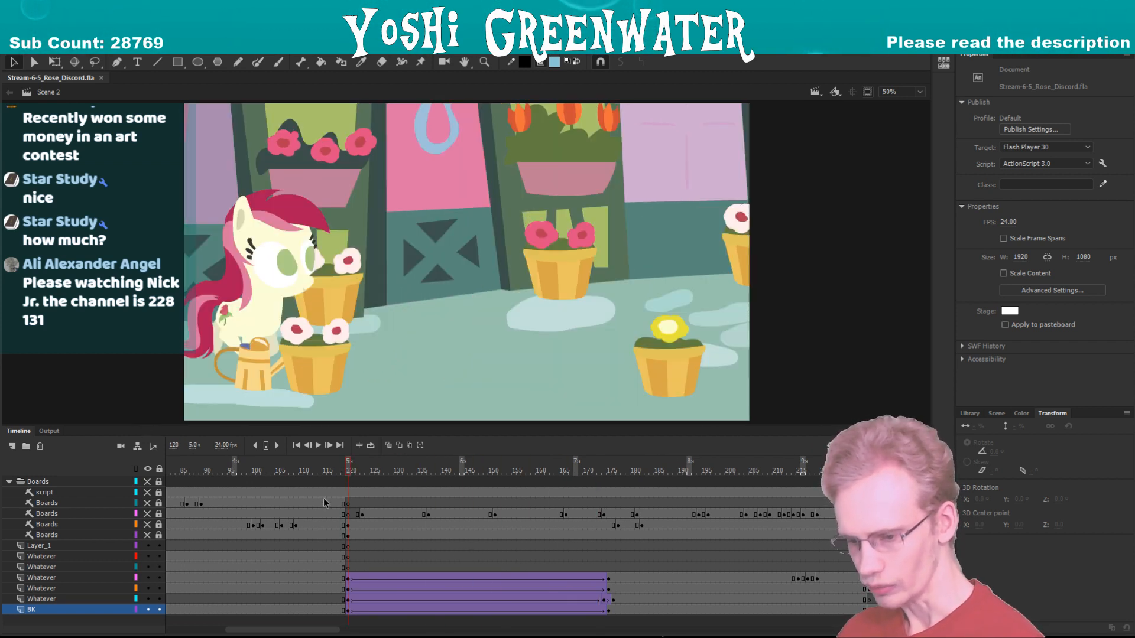
{"action": "key", "text": "Return"}
{"action": "key", "text": "Return"}
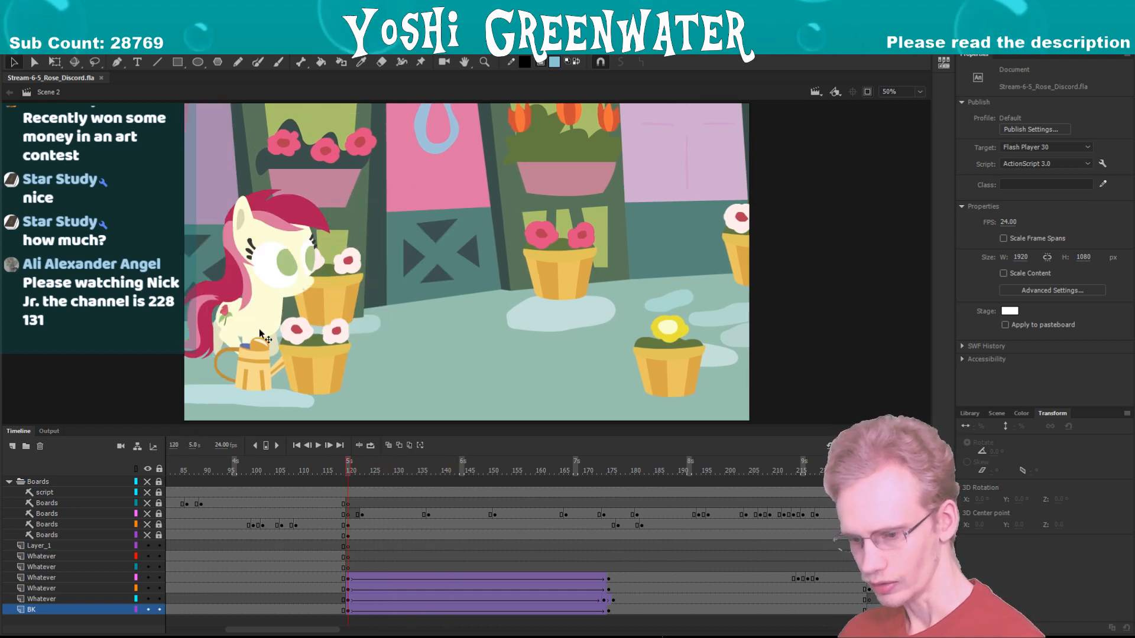
- Try shifting the walking Rose to the right at frame 120 and preview the walk
{"action": "left_click", "coordinate": [209, 361]}
{"action": "key", "text": "Return"}
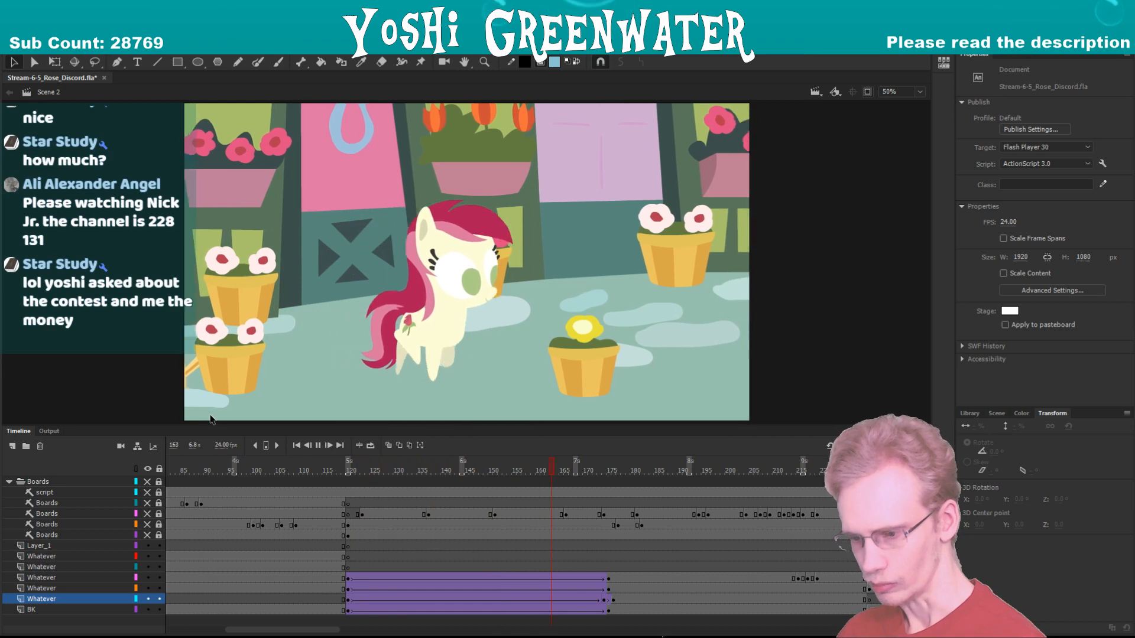
{"action": "key", "text": "Return"}
{"action": "left_click", "coordinate": [351, 471]}
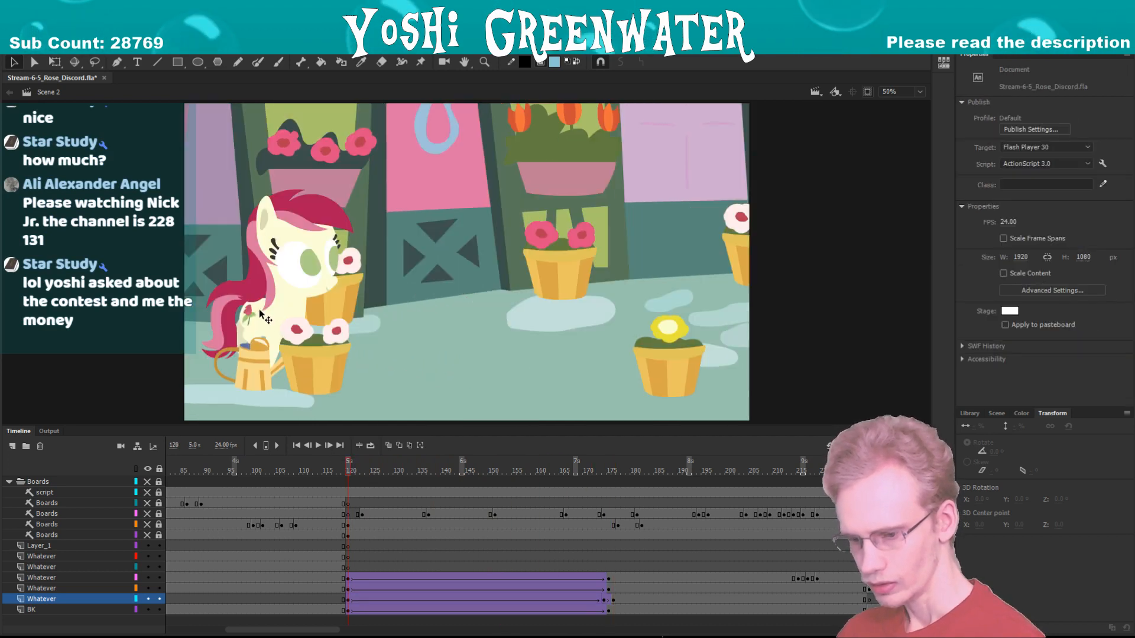
- Try moving Rose's starting position further left, partly beyond the stage edge, and preview the walk again
{"action": "left_click", "coordinate": [235, 272]}
{"action": "key", "text": "Return"}
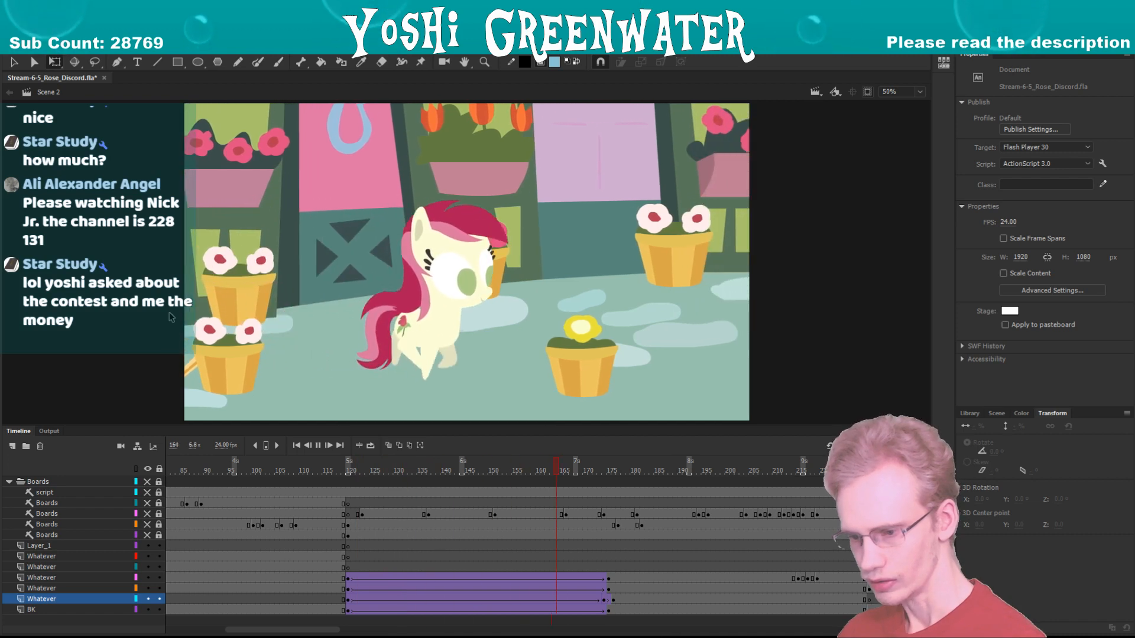
{"action": "key", "text": "Return"}
{"action": "left_click", "coordinate": [349, 470]}
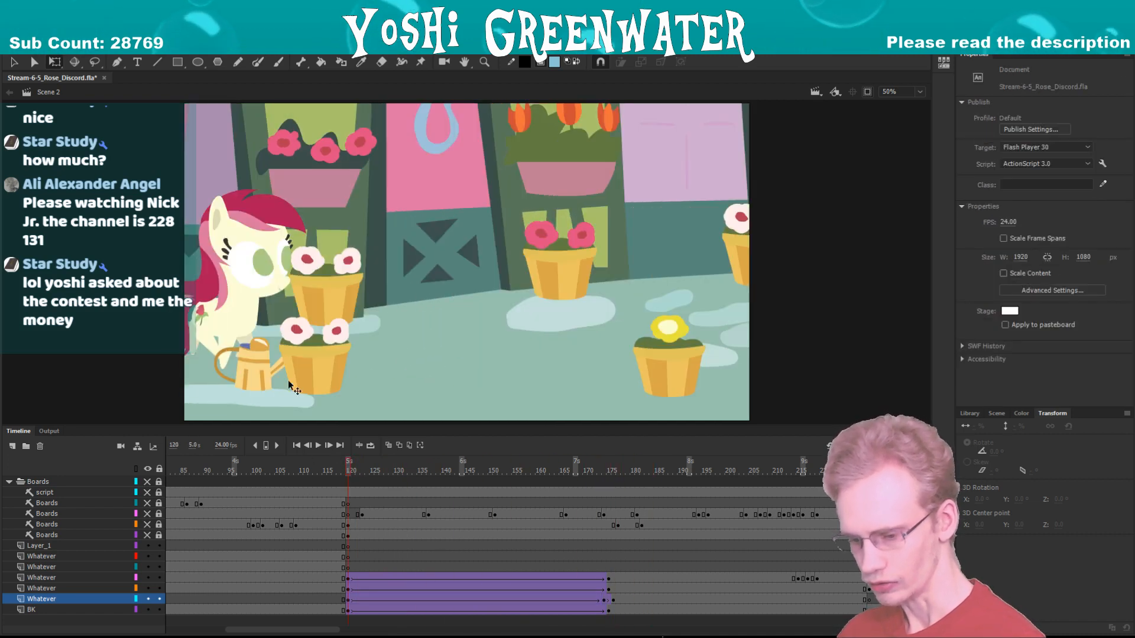
- Fine-tune the Rose_All_walk instance at frame 120 to X -616.40 and preview the shot after each adjustment
{"action": "left_click", "coordinate": [239, 303]}
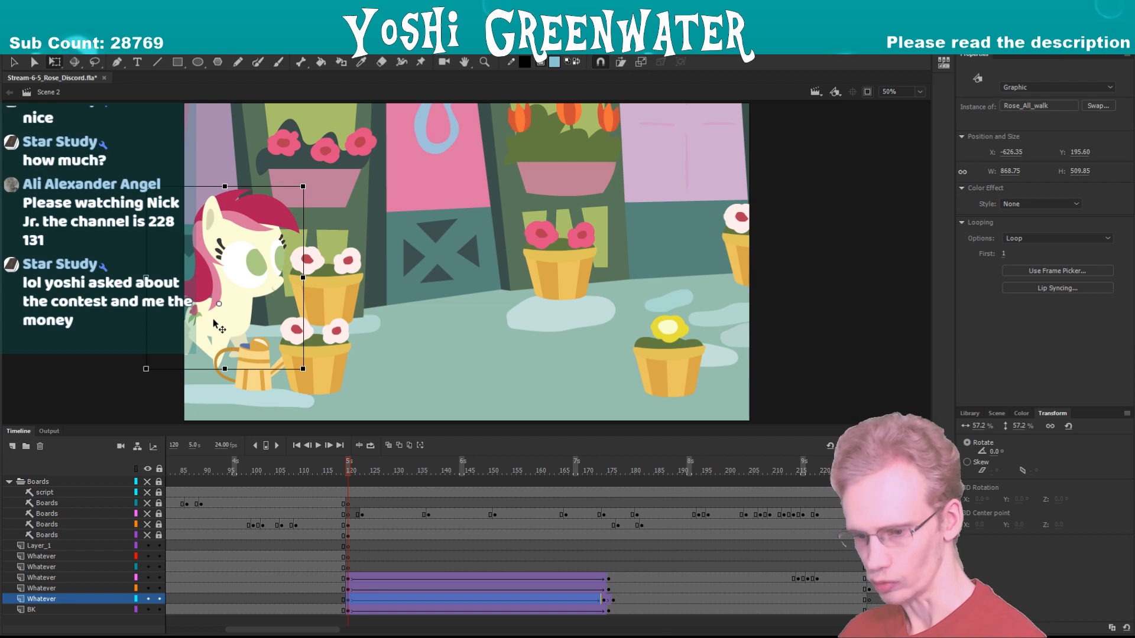
{"action": "key", "text": "Return"}
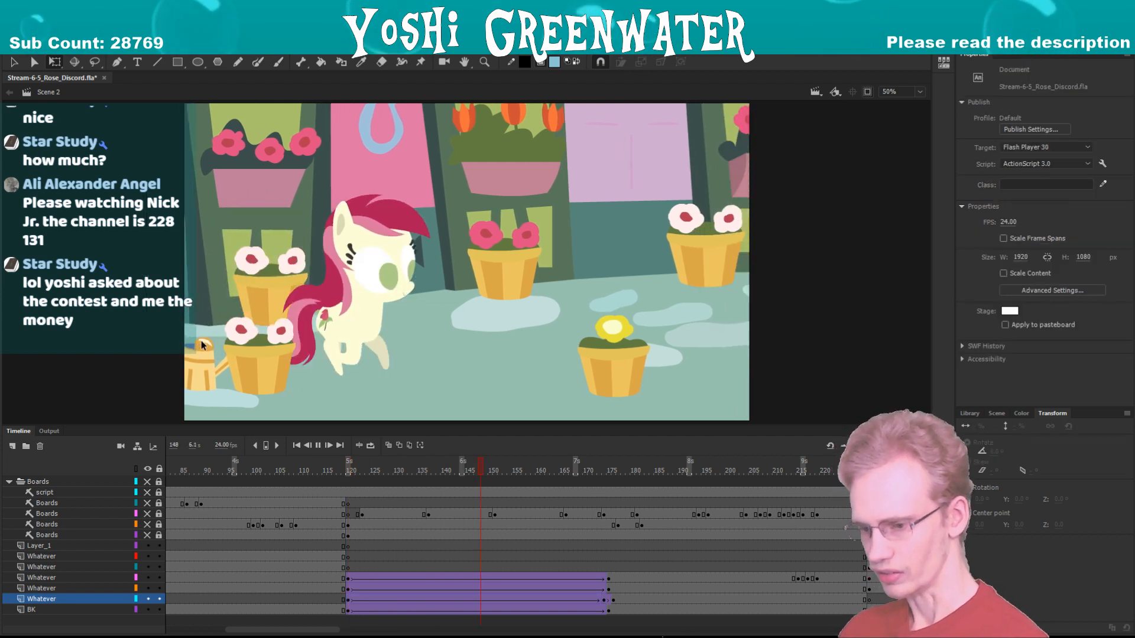
{"action": "key", "text": "Return"}
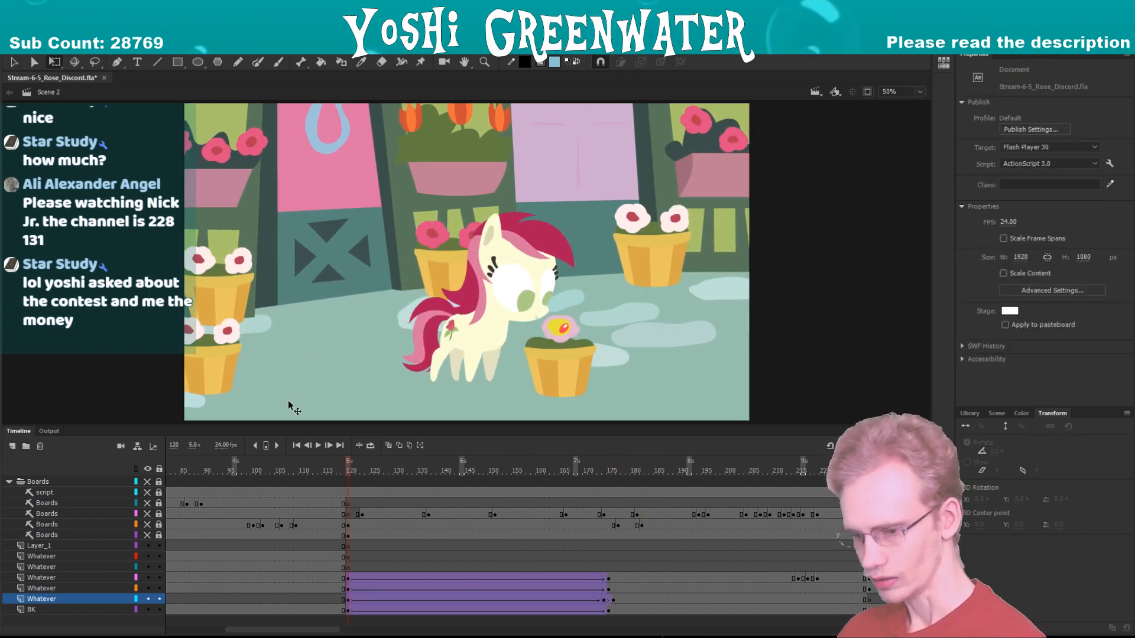
{"action": "left_click", "coordinate": [213, 289]}
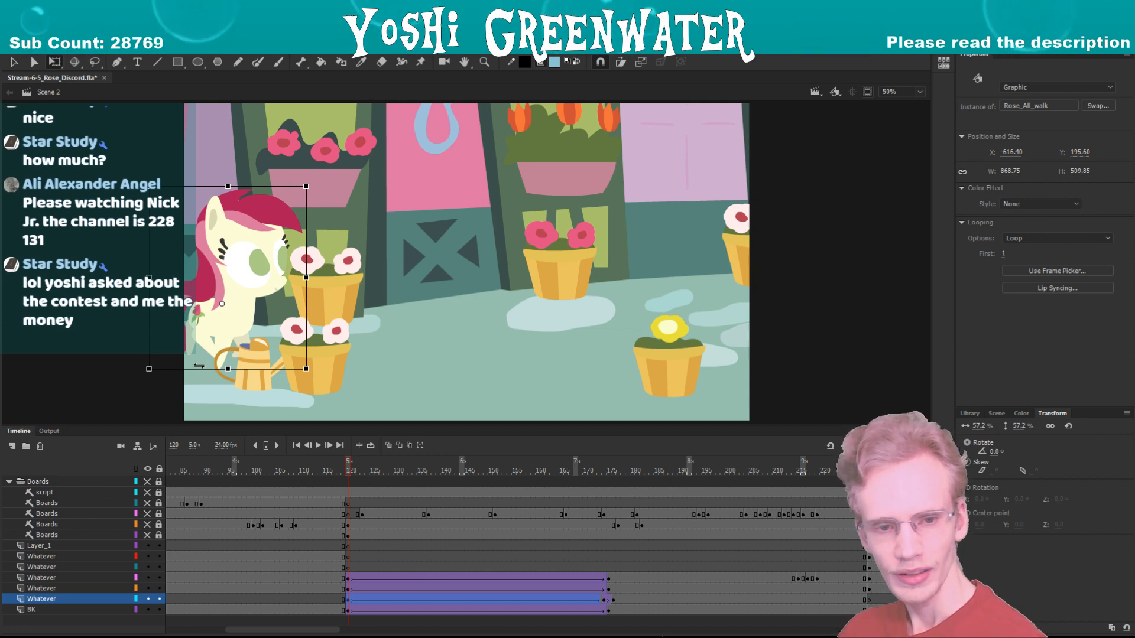
{"action": "key", "text": "Return"}
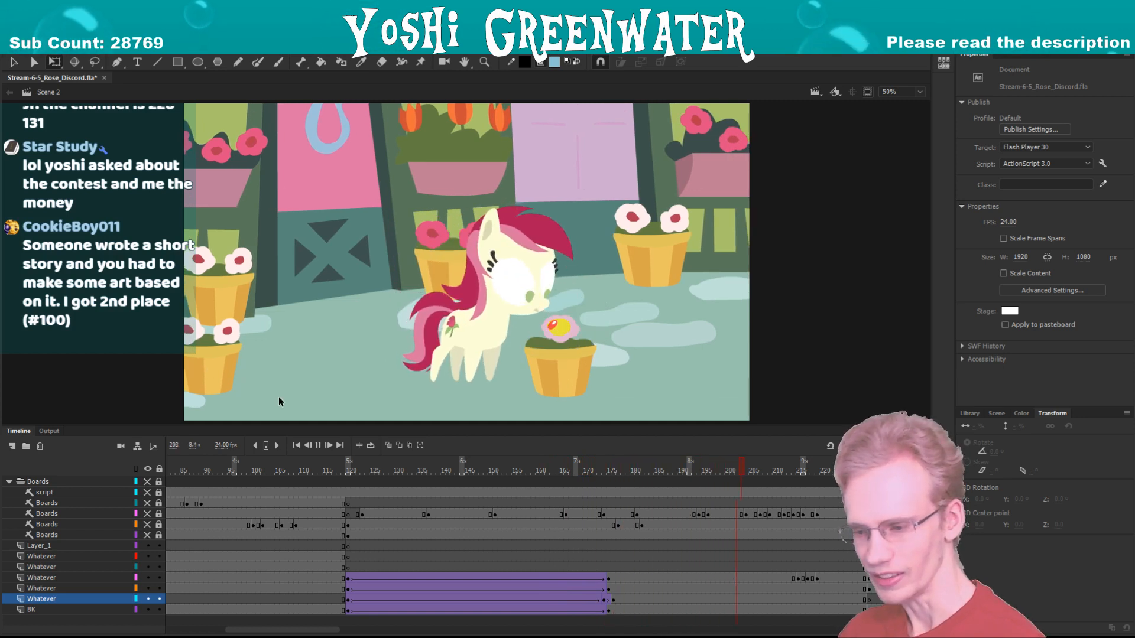
{"action": "key", "text": "Return"}
- Review Rose's fainting fall by playing it from frame 209 and again into the following shot
{"action": "left_click_drag", "start_coordinate": [324, 630], "coordinate": [363, 630]}
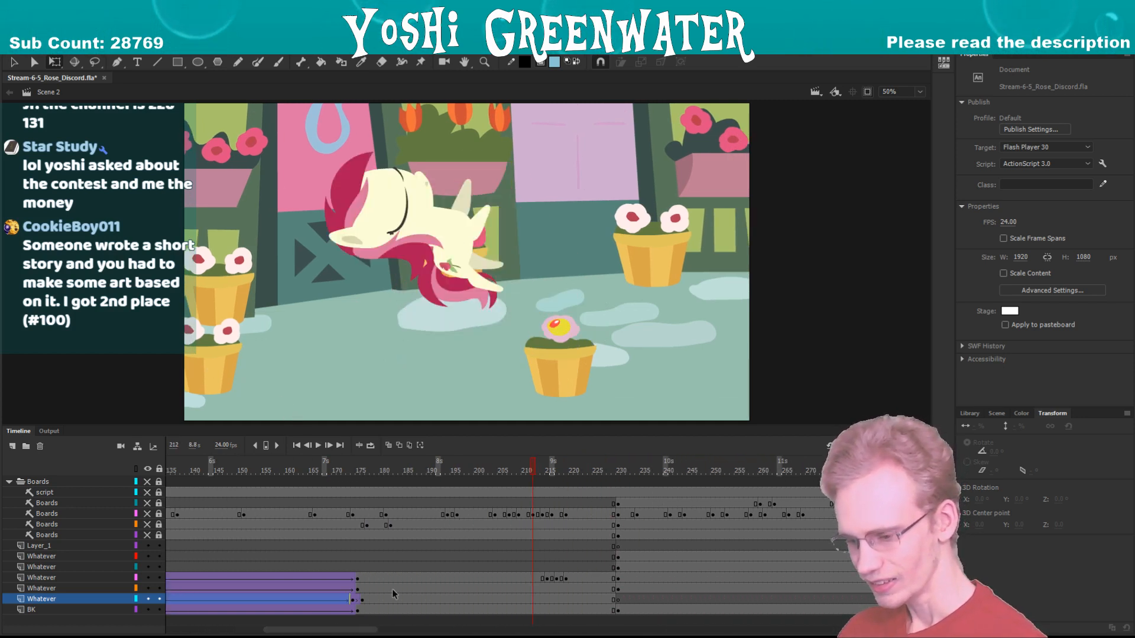
{"action": "left_click", "coordinate": [519, 469]}
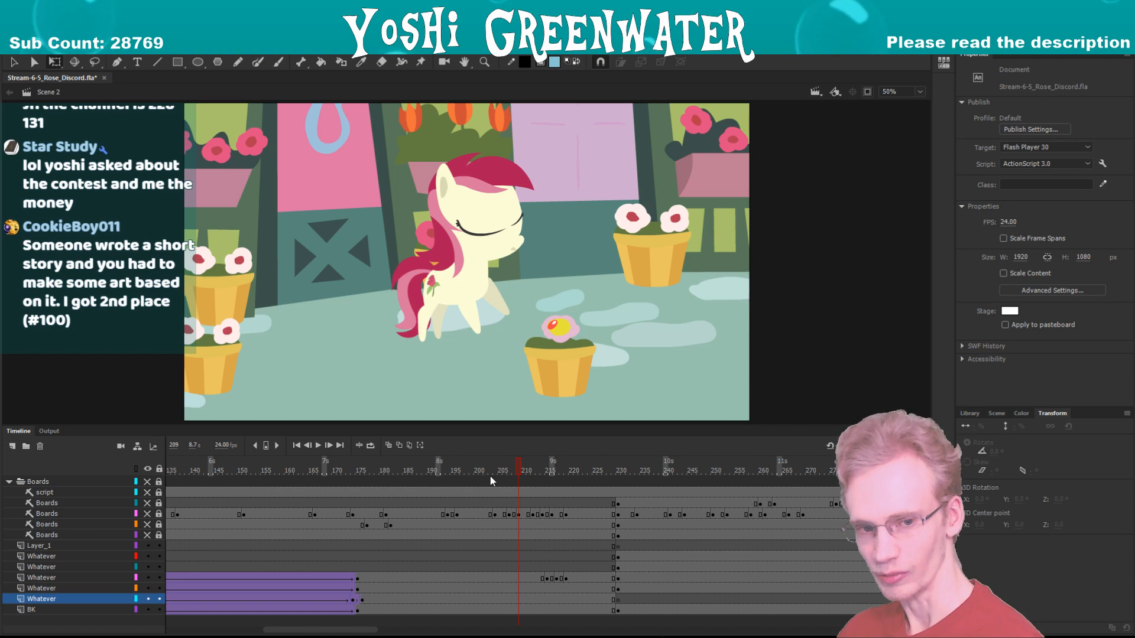
{"action": "key", "text": "Return"}
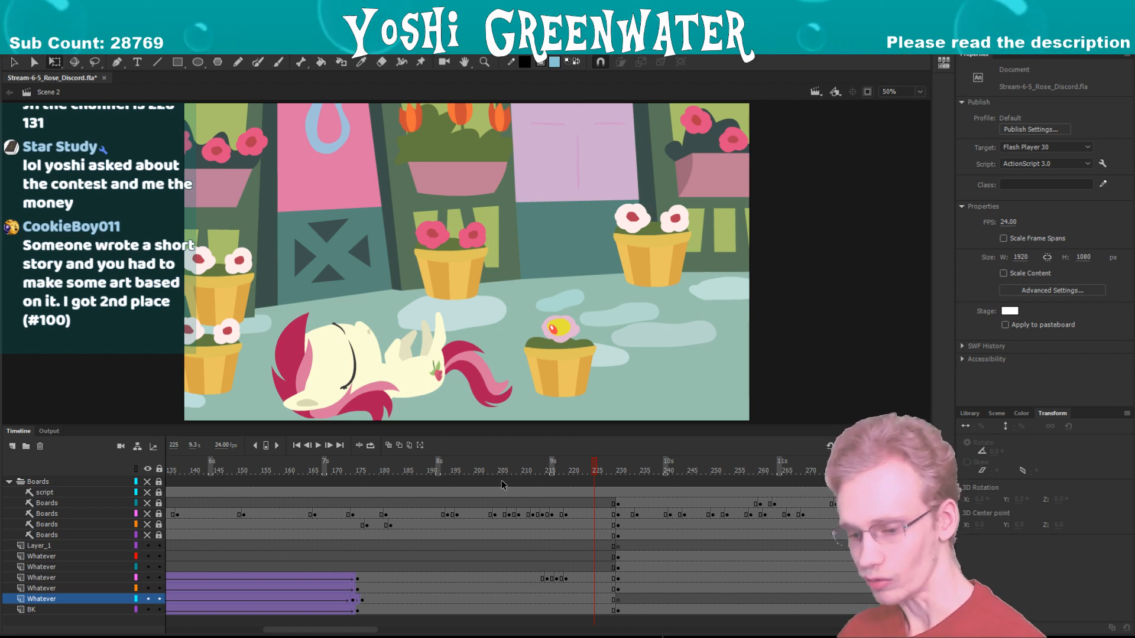
{"action": "left_click_drag", "start_coordinate": [319, 629], "coordinate": [355, 630]}
{"action": "left_click", "coordinate": [279, 470]}
{"action": "key", "text": "Return"}
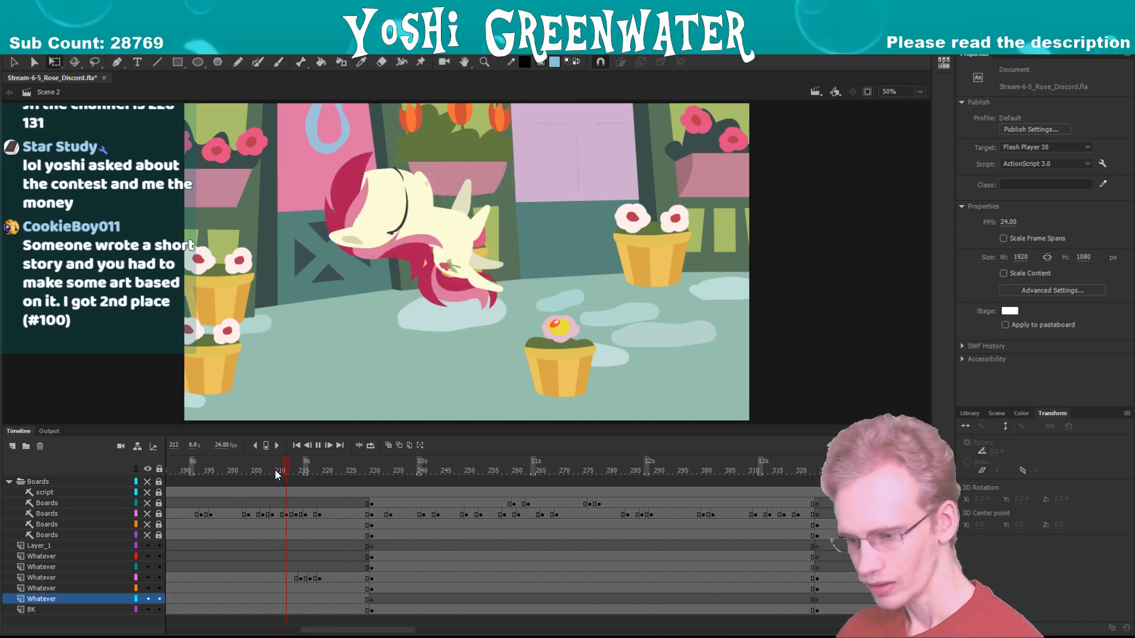
{"action": "key", "text": "Return"}
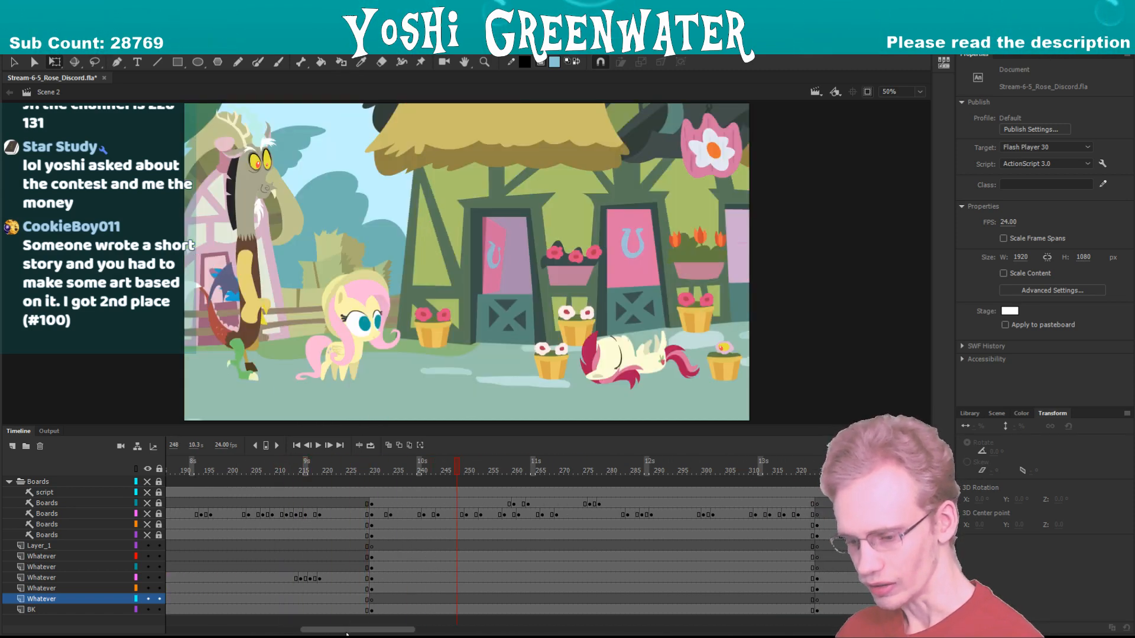
{"action": "left_click_drag", "start_coordinate": [347, 633], "coordinate": [355, 632]}
{"action": "left_click_drag", "start_coordinate": [268, 427], "coordinate": [268, 430]}
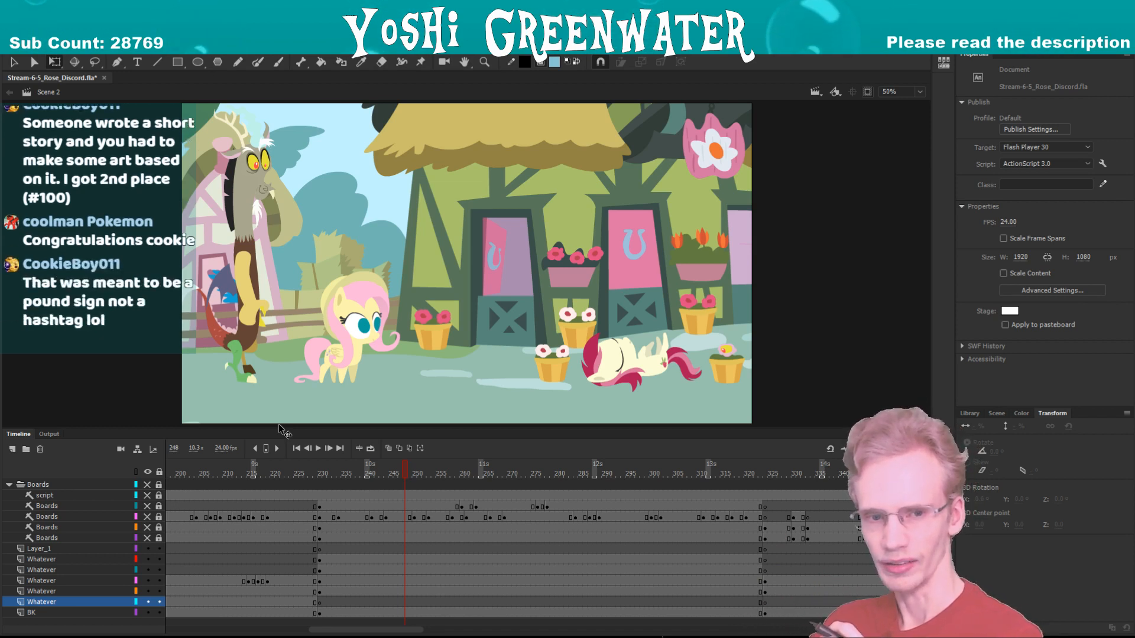
{"action": "left_click_drag", "start_coordinate": [319, 630], "coordinate": [322, 629]}
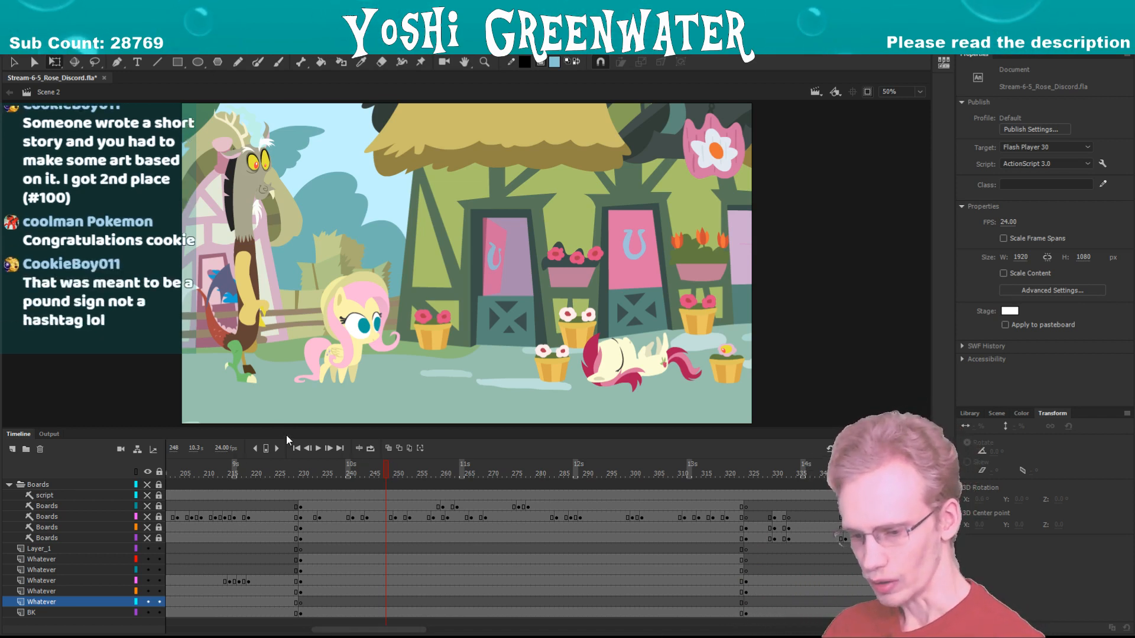
{"action": "left_click", "coordinate": [283, 427]}
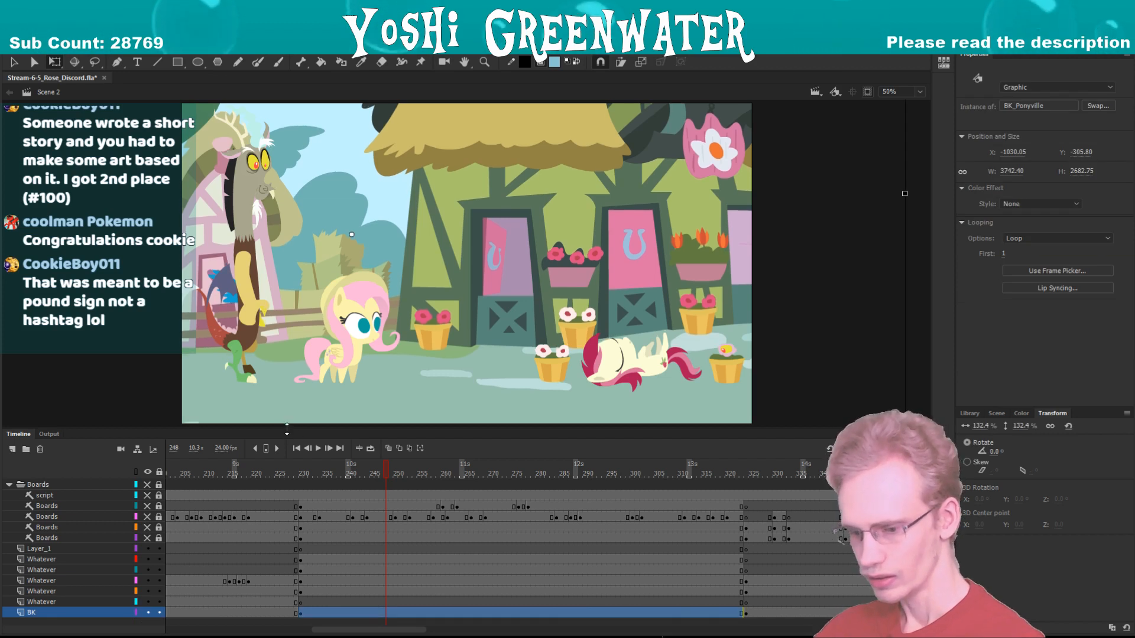
{"action": "left_click_drag", "start_coordinate": [286, 430], "coordinate": [286, 426]}
{"action": "left_click_drag", "start_coordinate": [319, 630], "coordinate": [323, 596]}
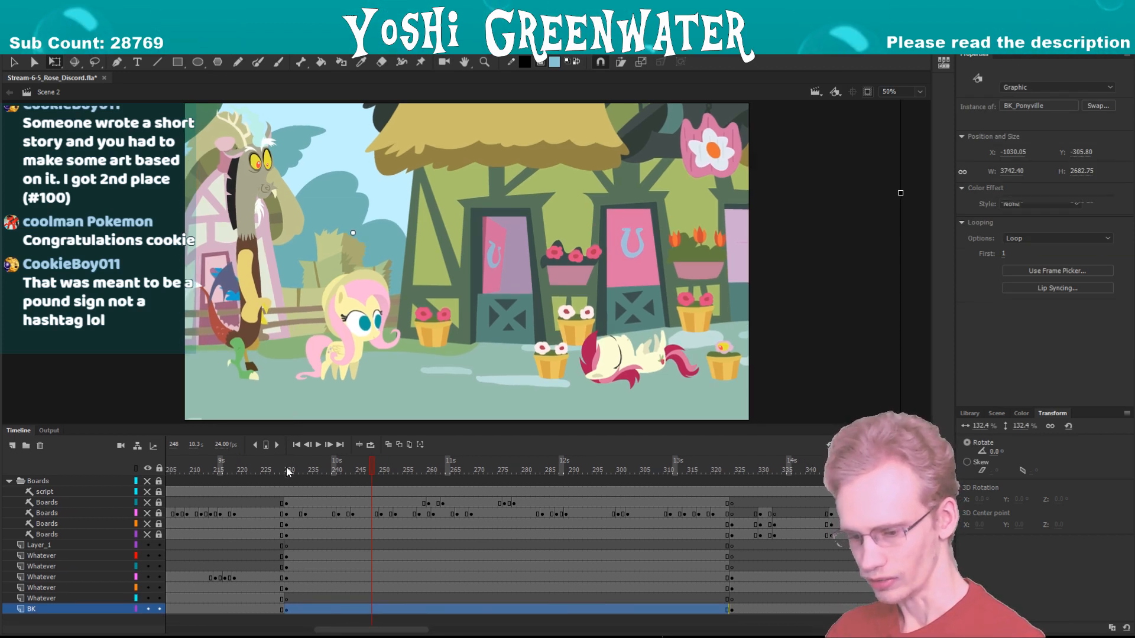
- Play the shot with Discord, Fluttershy and the fainted Rose from frame 248 to review it
{"action": "key", "text": "Return"}
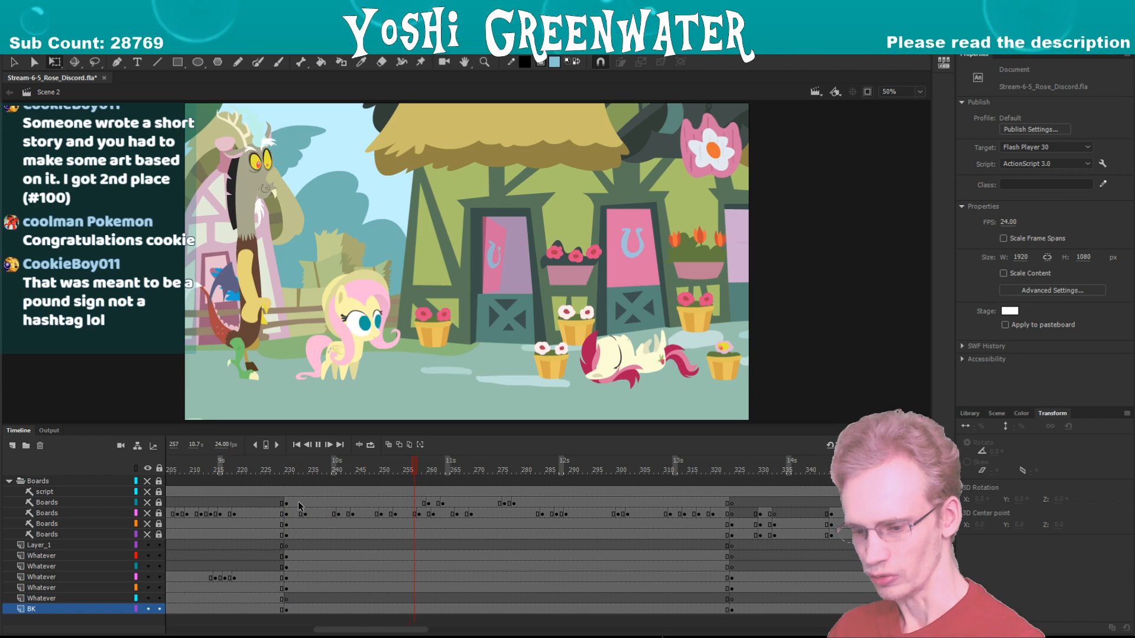
{"action": "left_click_drag", "start_coordinate": [350, 631], "coordinate": [354, 630]}
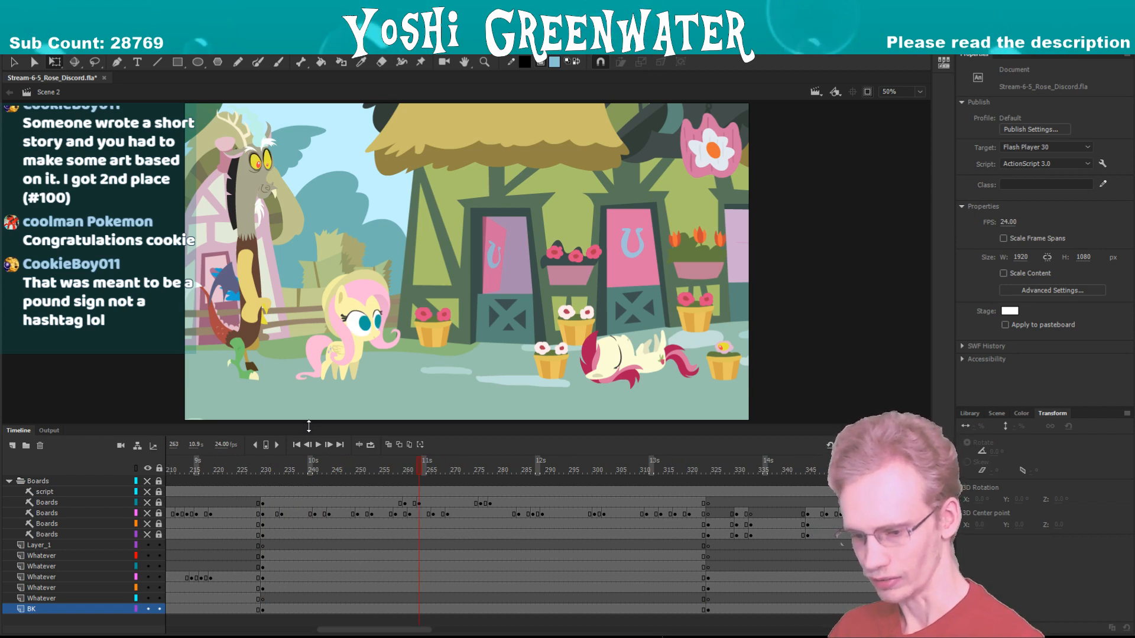
{"action": "left_click_drag", "start_coordinate": [308, 426], "coordinate": [313, 427]}
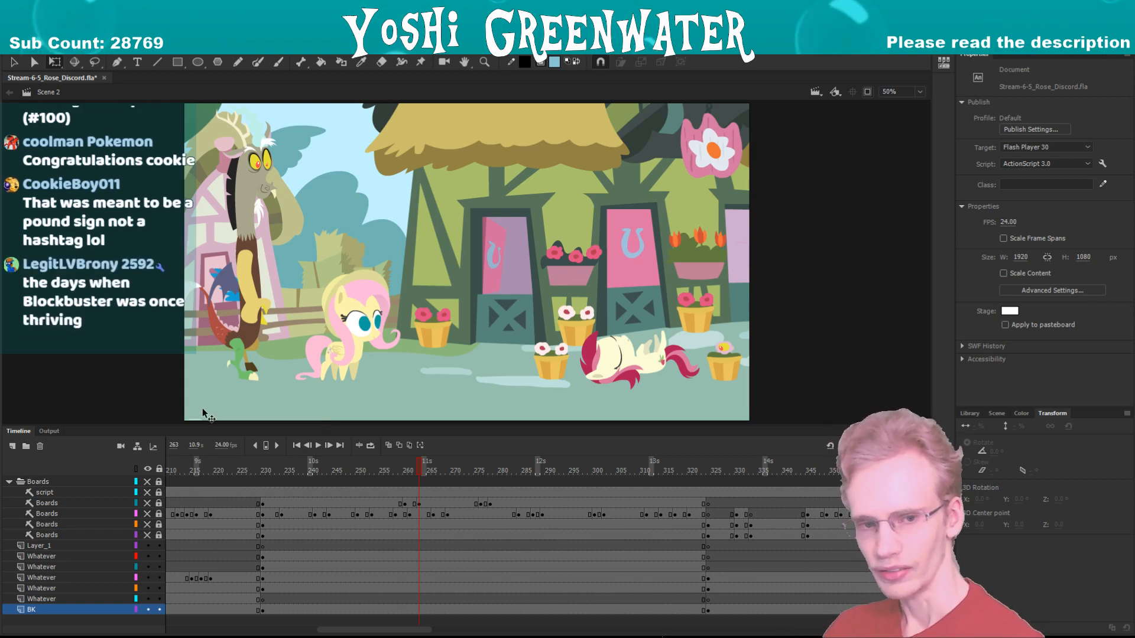
{"action": "left_click_drag", "start_coordinate": [204, 423], "coordinate": [204, 426]}
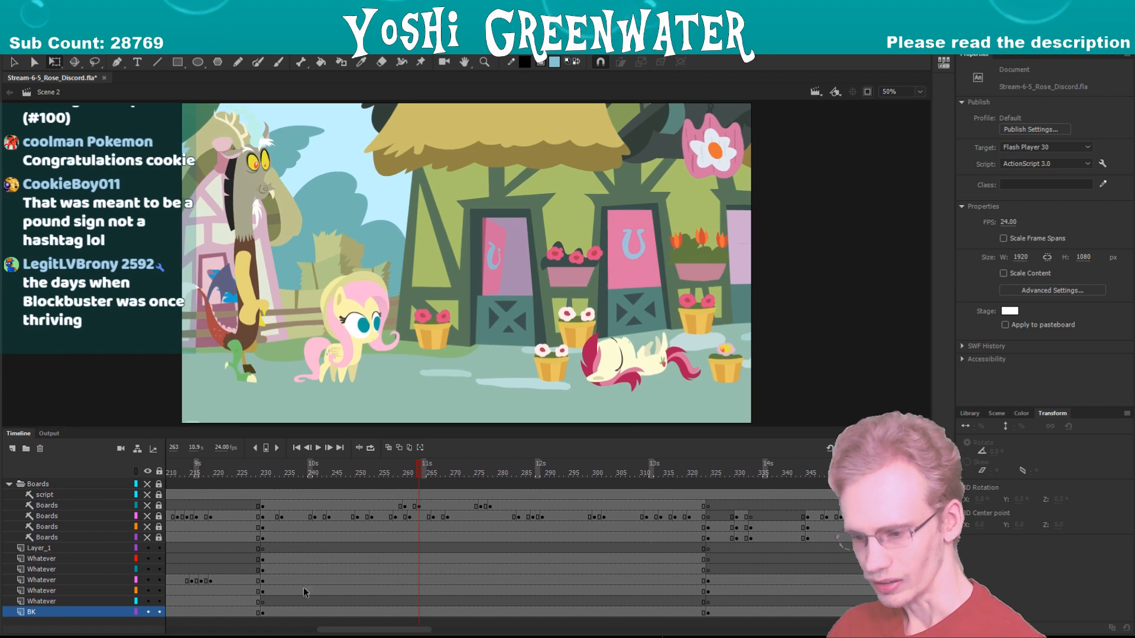
- Duplicate Fluttershy's symbol at frame 230 under the name FS_All_stare
{"action": "left_click", "coordinate": [334, 364]}
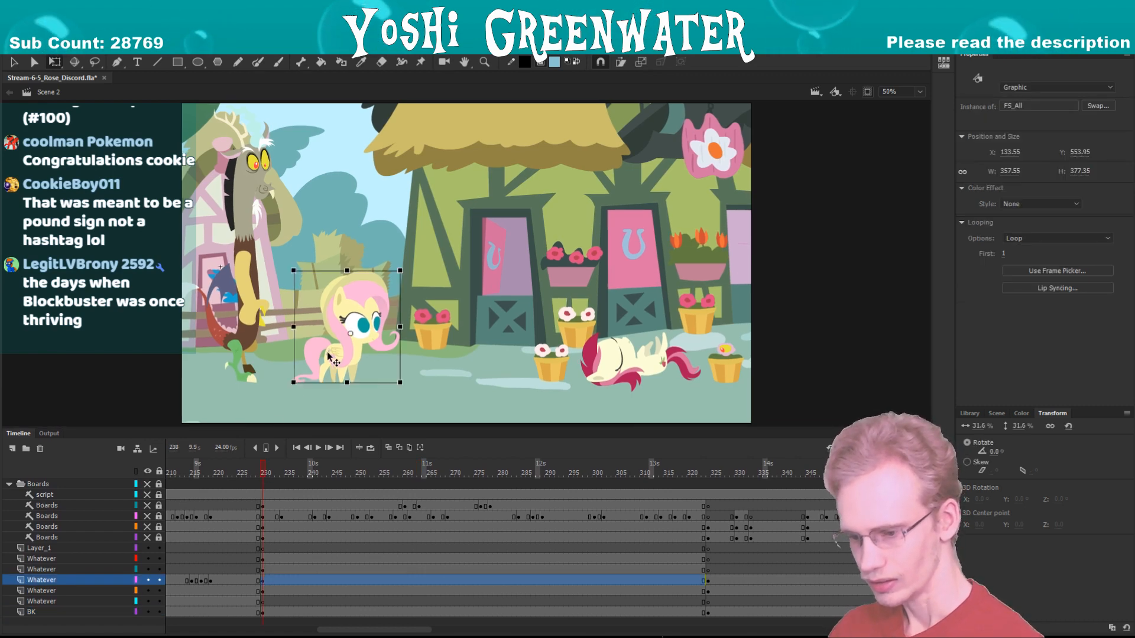
{"action": "right_click", "coordinate": [344, 355]}
{"action": "left_click", "coordinate": [359, 546]}
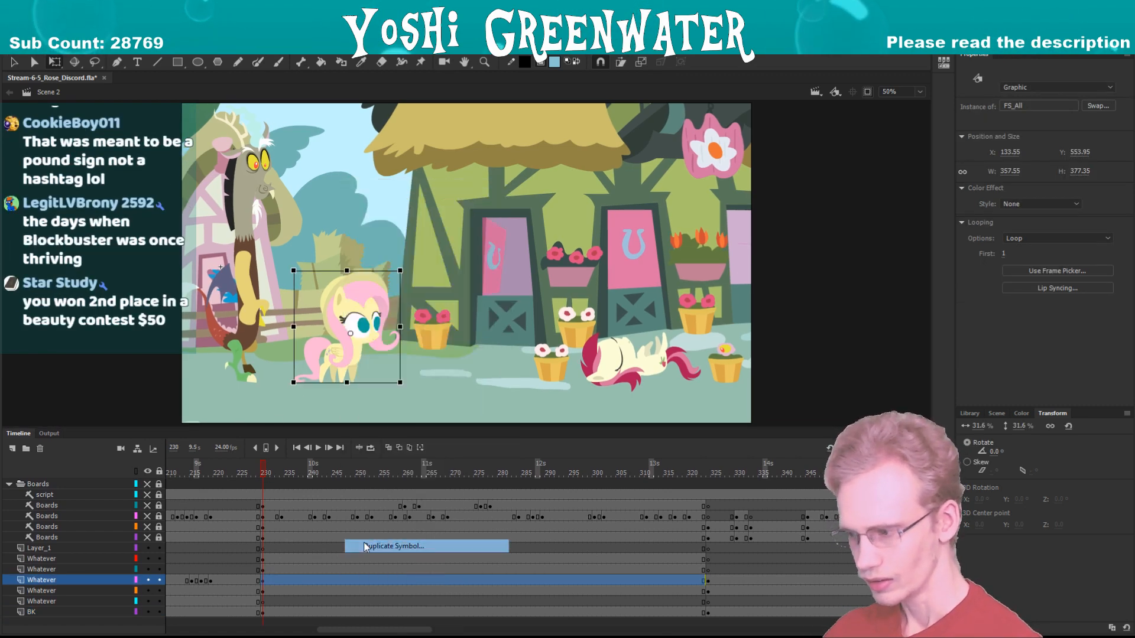
{"action": "key", "text": "BackSpace"}
{"action": "key", "text": "BackSpace"}
{"action": "key", "text": "BackSpace"}
{"action": "key", "text": "BackSpace"}
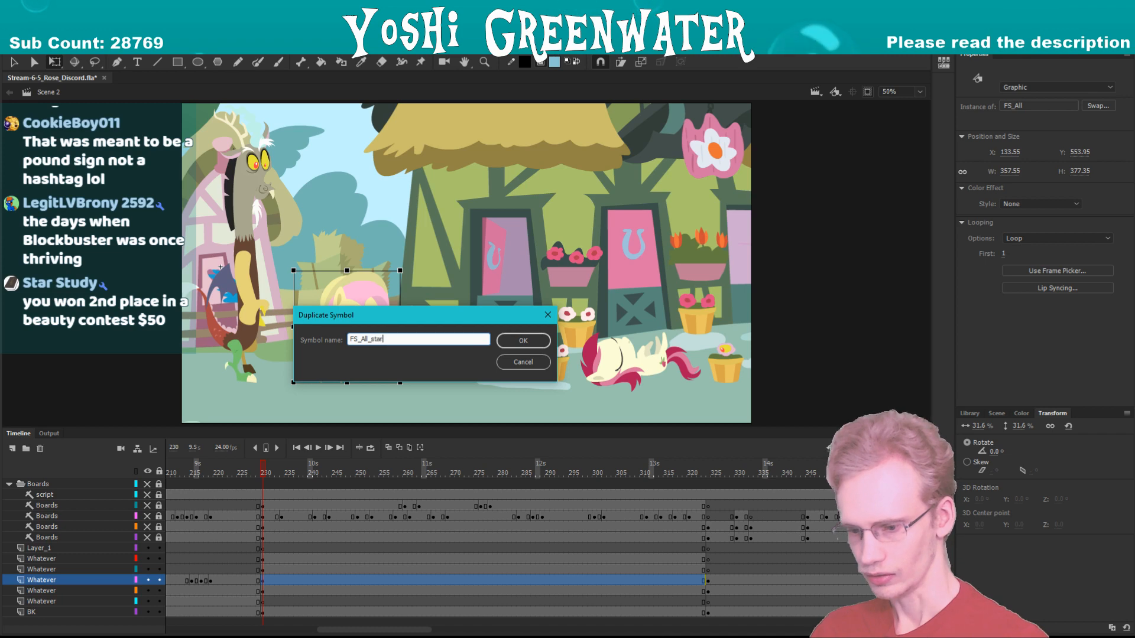
{"action": "key", "text": "Return"}
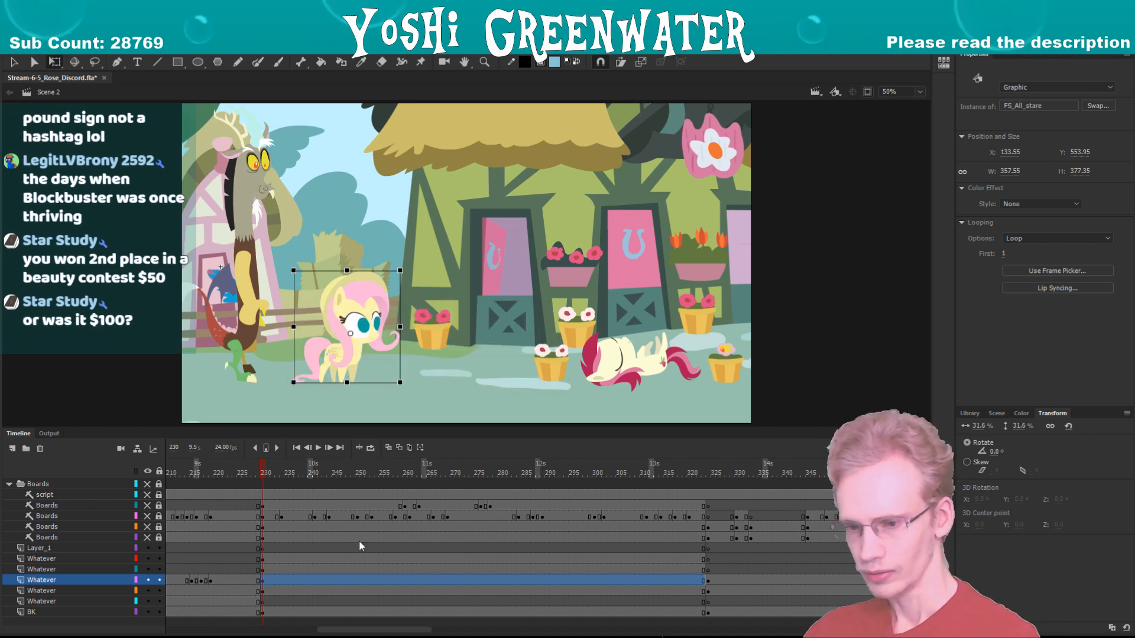
- Duplicate Discord's symbol in the same shot under the name discord_all_right_laugh
{"action": "right_click", "coordinate": [239, 209]}
{"action": "left_click", "coordinate": [251, 546]}
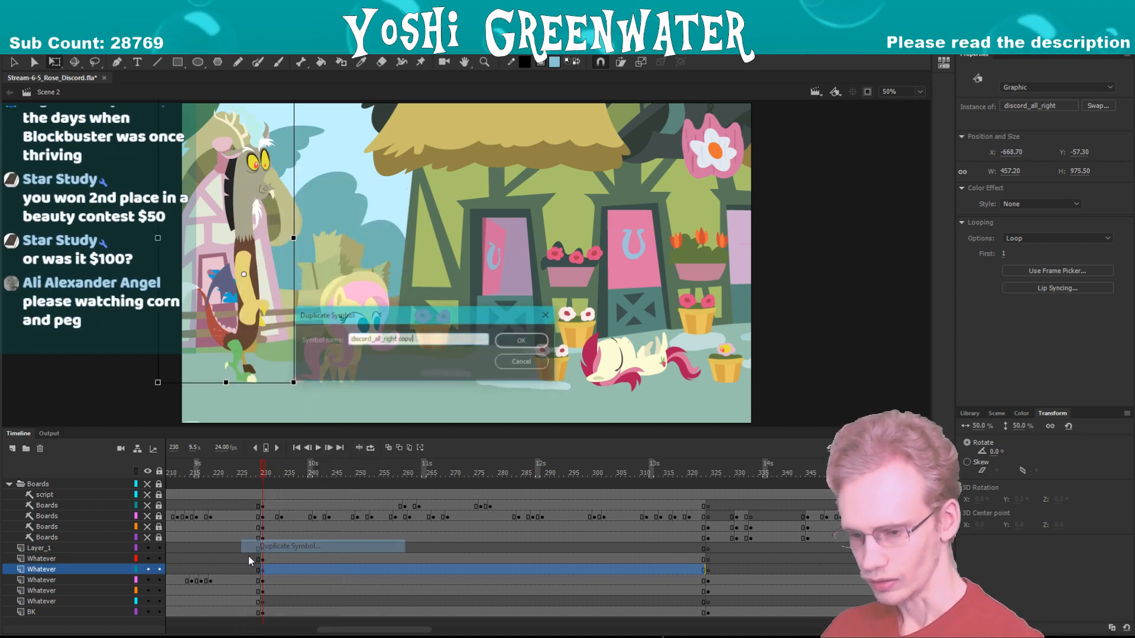
{"action": "key", "text": "BackSpace"}
{"action": "key", "text": "BackSpace"}
{"action": "key", "text": "BackSpace"}
{"action": "key", "text": "BackSpace"}
{"action": "key", "text": "BackSpace"}
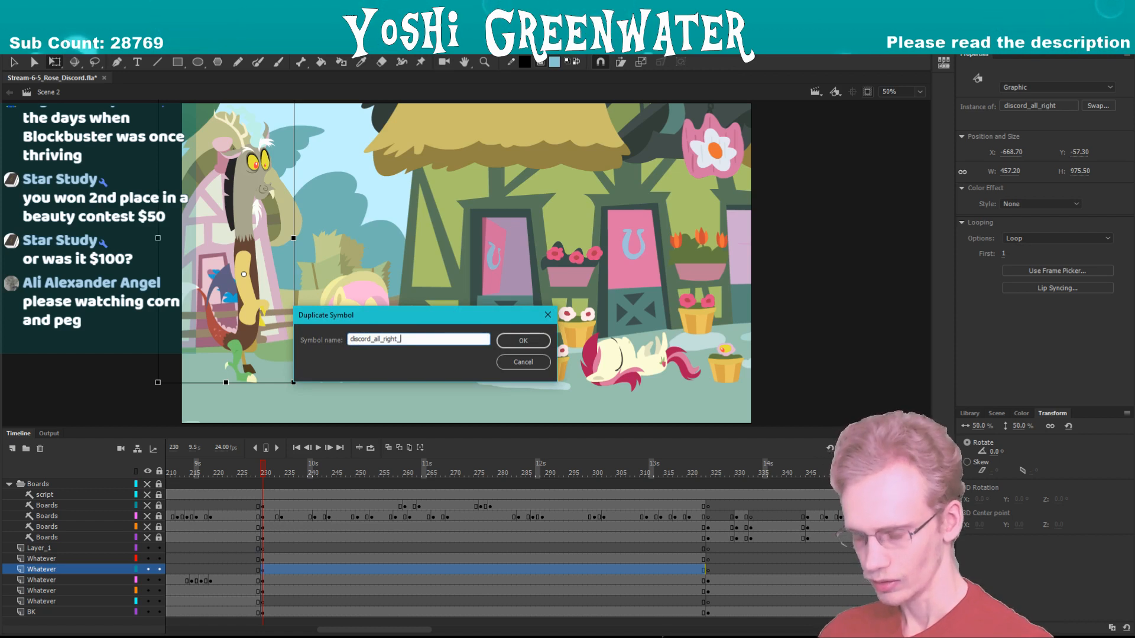
{"action": "type", "text": "_laugh"}
{"action": "key", "text": "Return"}
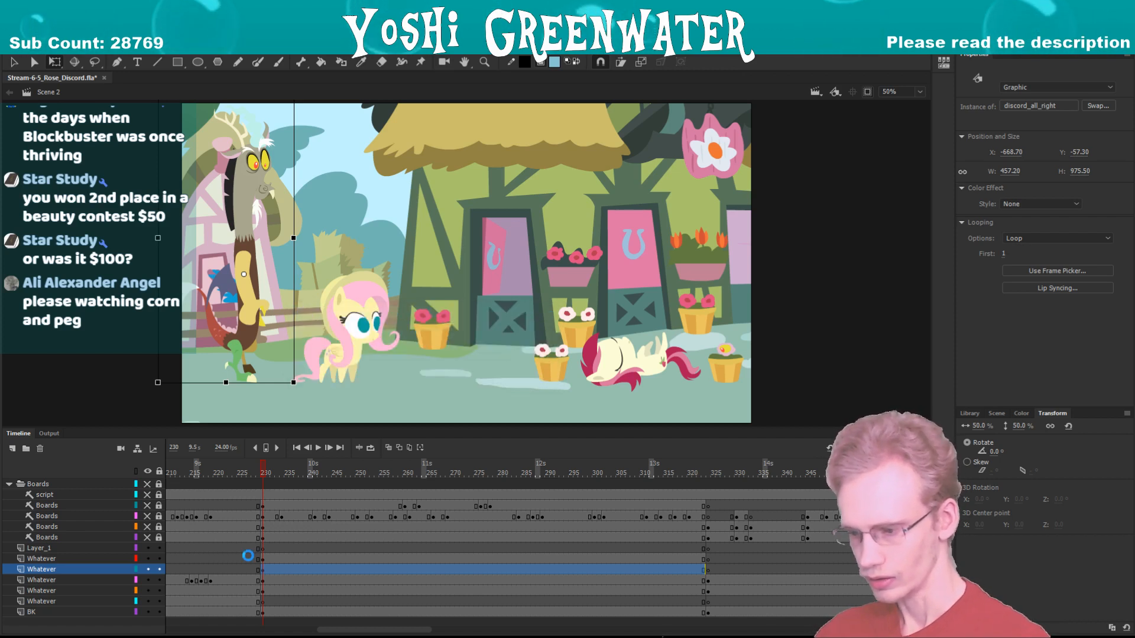
{"action": "left_click", "coordinate": [600, 349]}
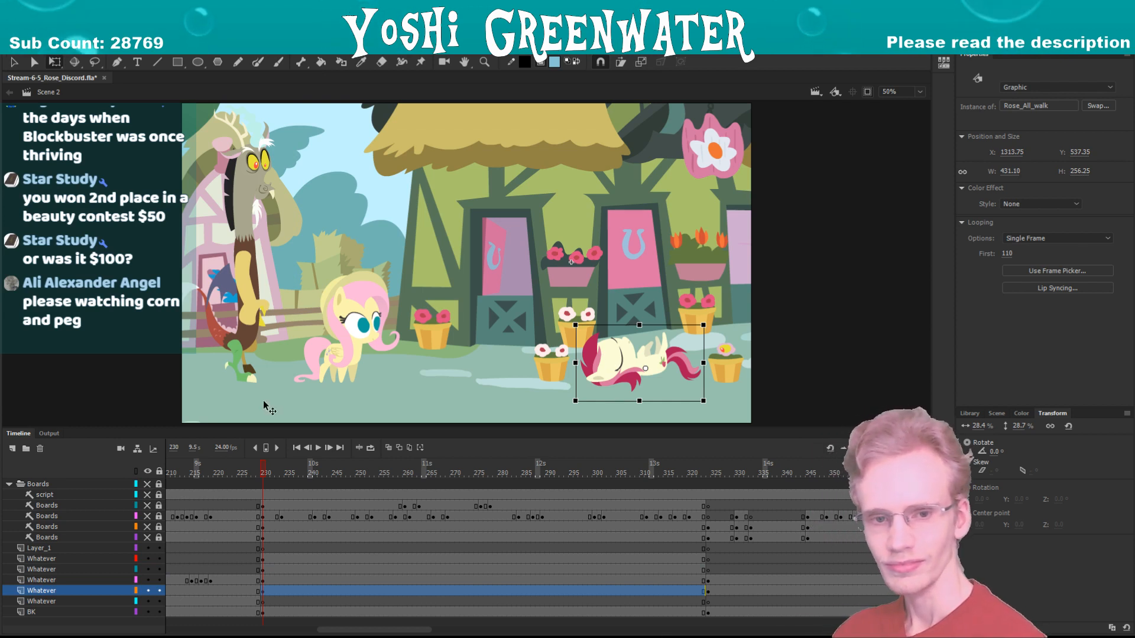
{"action": "left_click_drag", "start_coordinate": [223, 428], "coordinate": [222, 423]}
{"action": "left_click_drag", "start_coordinate": [329, 630], "coordinate": [331, 630]}
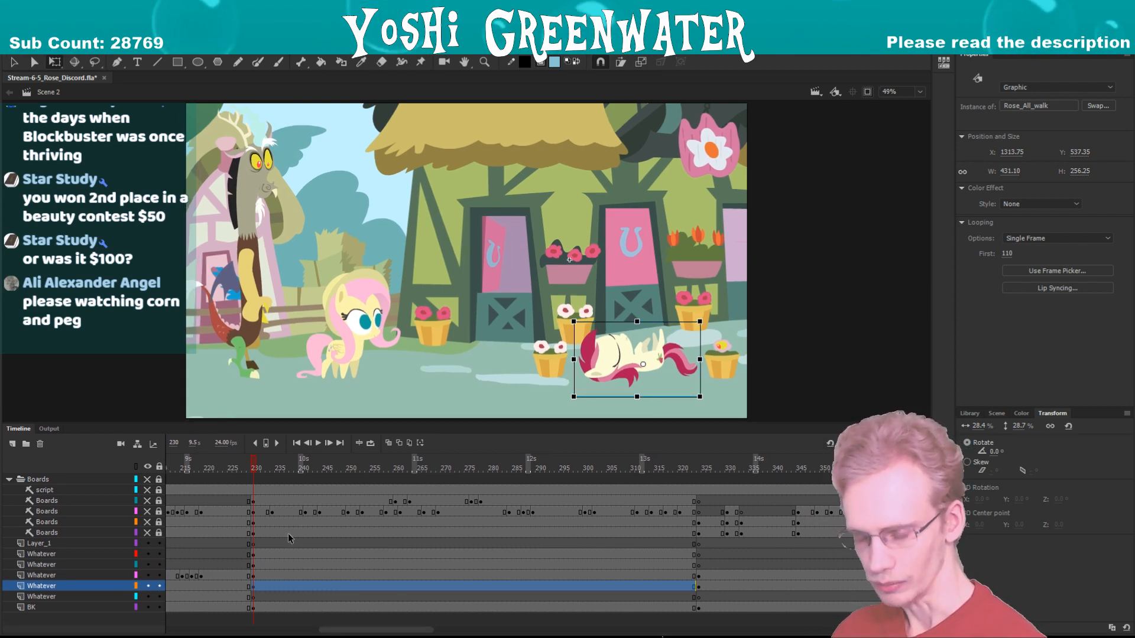
{"action": "left_click_drag", "start_coordinate": [235, 423], "coordinate": [235, 424]}
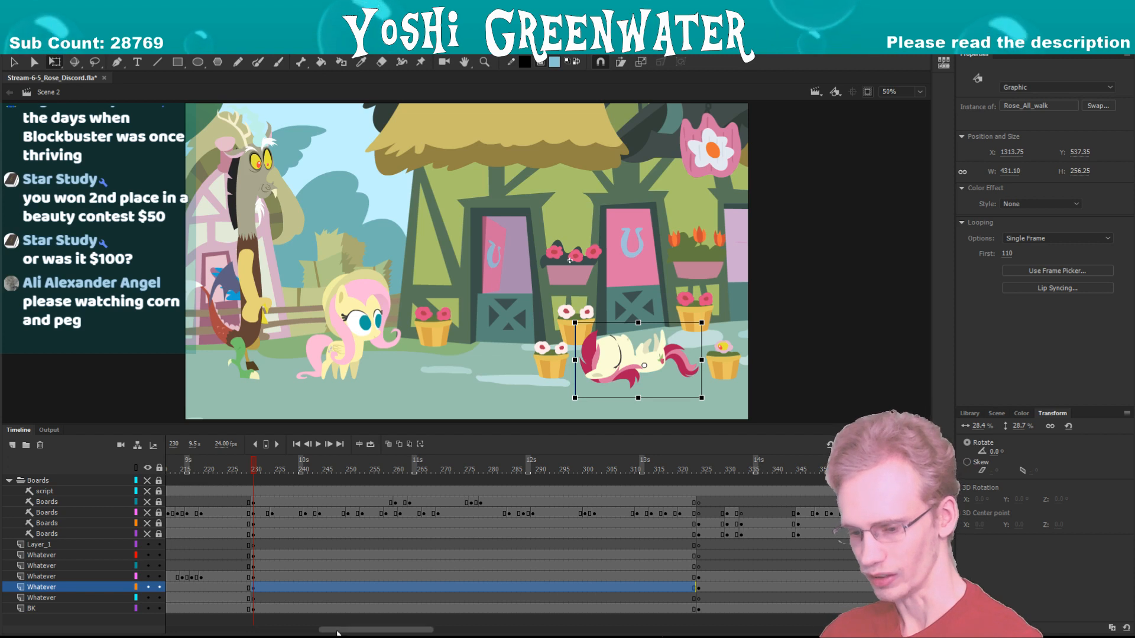
{"action": "left_click_drag", "start_coordinate": [337, 630], "coordinate": [340, 629]}
{"action": "left_click", "coordinate": [314, 618]}
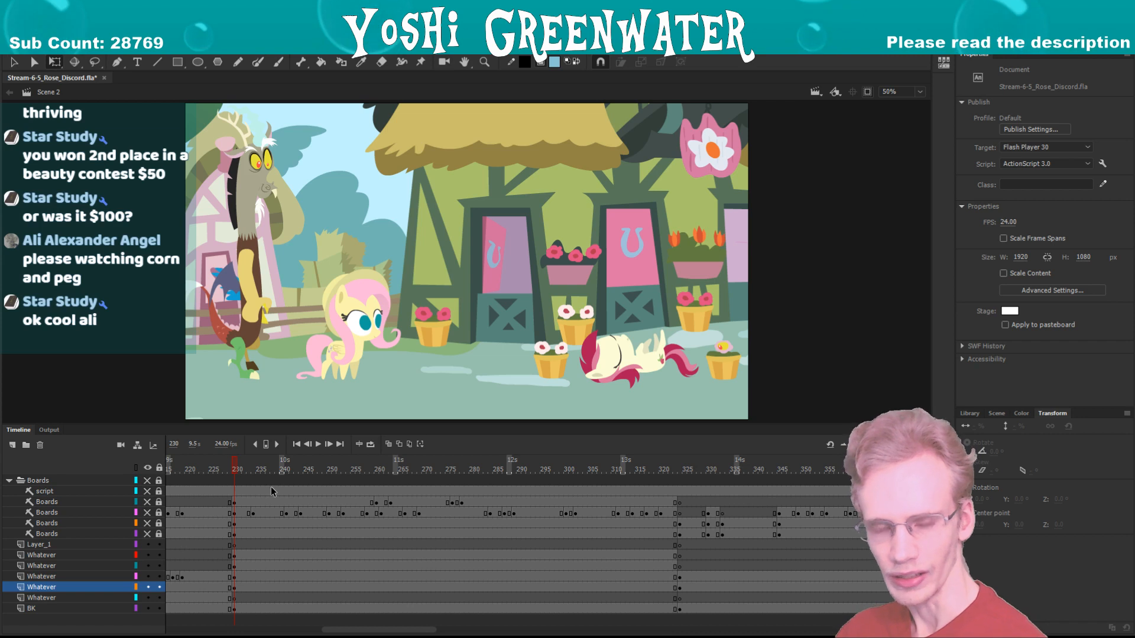
- Inside the flowers_discord symbol, insert a blank keyframe on Layer_2 at frame 110 and return to Scene 2
{"action": "left_click", "coordinate": [538, 369]}
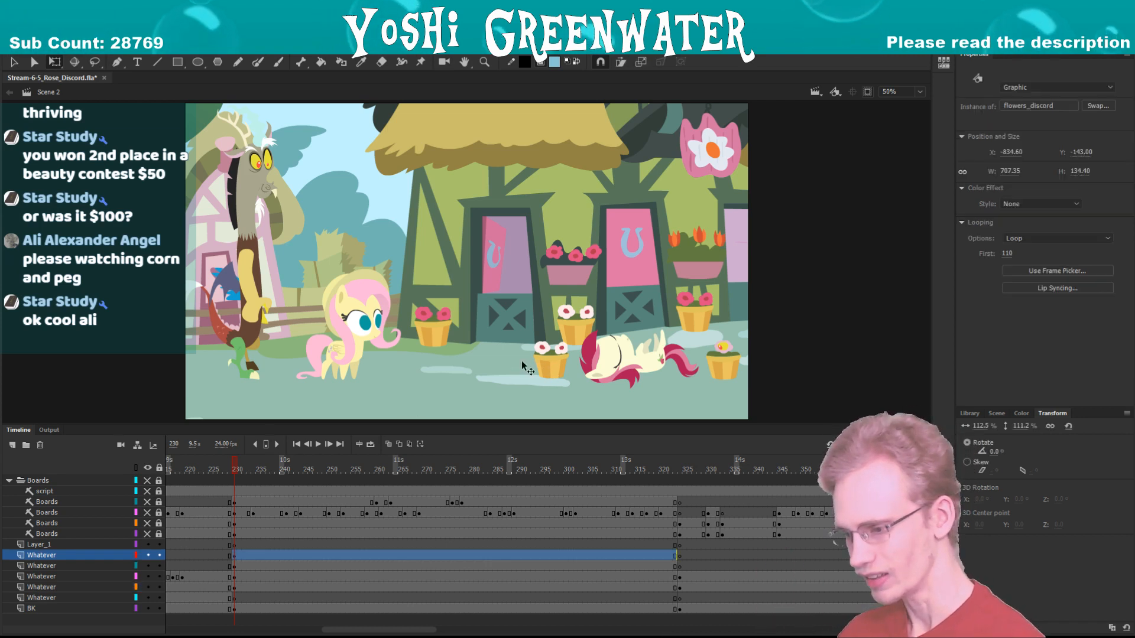
{"action": "double_click", "coordinate": [553, 365]}
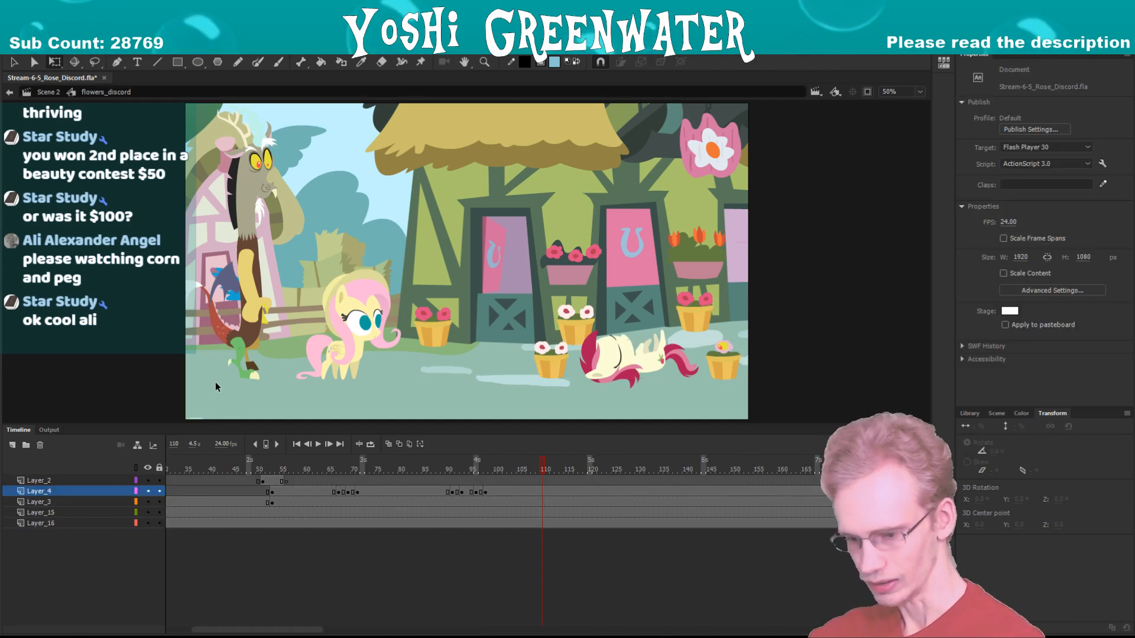
{"action": "double_click", "coordinate": [215, 385]}
{"action": "double_click", "coordinate": [554, 368]}
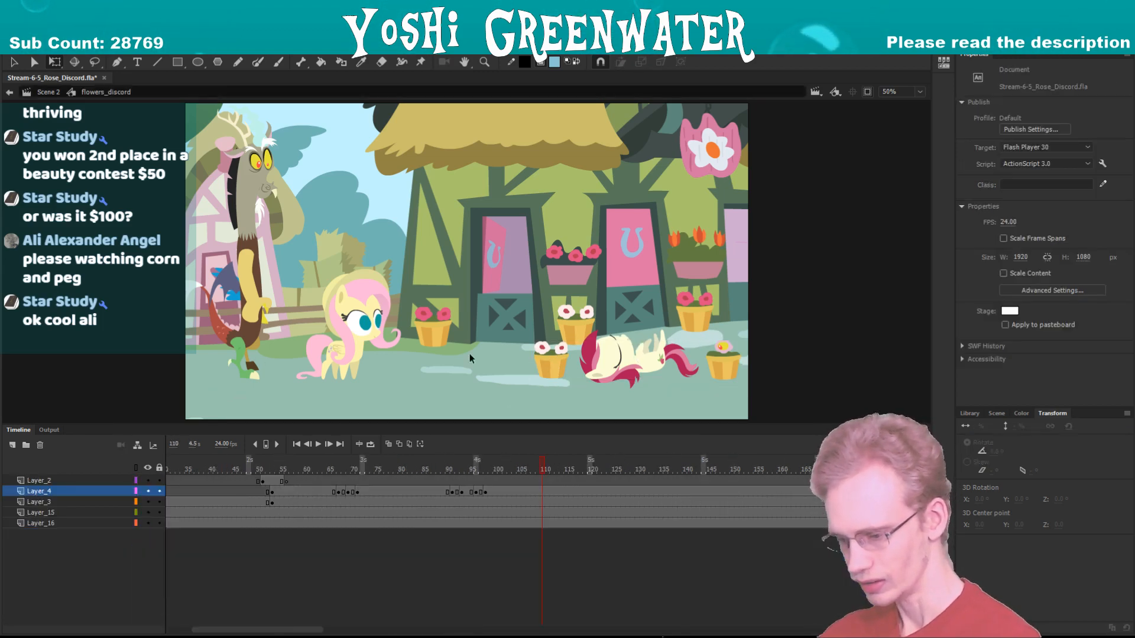
{"action": "left_click", "coordinate": [542, 481]}
{"action": "key", "text": "F7"}
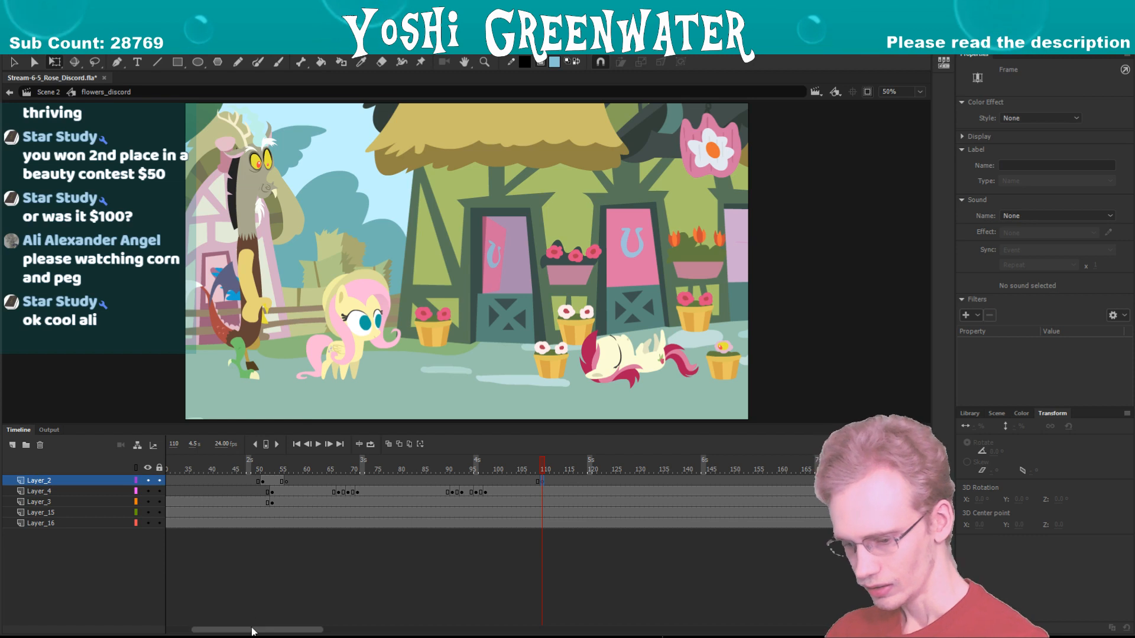
{"action": "left_click_drag", "start_coordinate": [253, 629], "coordinate": [262, 629]}
{"action": "double_click", "coordinate": [152, 333]}
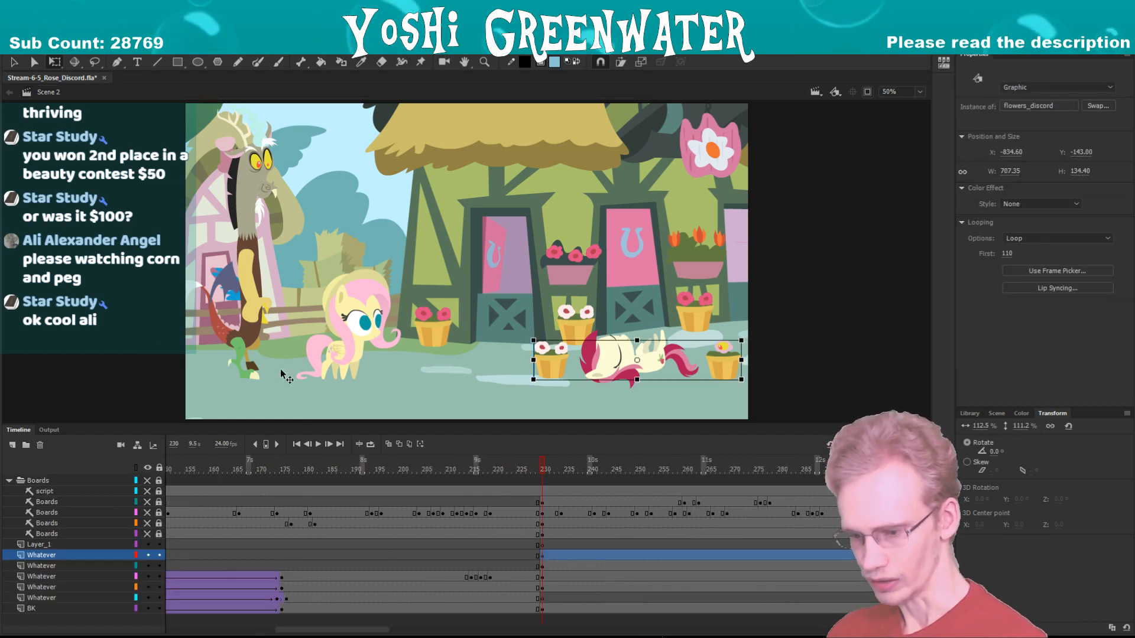
- Move Fluttershy and Discord together to the right and slightly up, placing the selection at X 22.95, Y -36.75
{"action": "left_click", "coordinate": [322, 354]}
{"action": "left_click", "coordinate": [262, 334], "text": "shift"}
{"action": "key", "text": "shift+Right"}
{"action": "key", "text": "shift+Right"}
{"action": "key", "text": "shift+Right"}
{"action": "key", "text": "shift+Right"}
{"action": "key", "text": "shift+Right"}
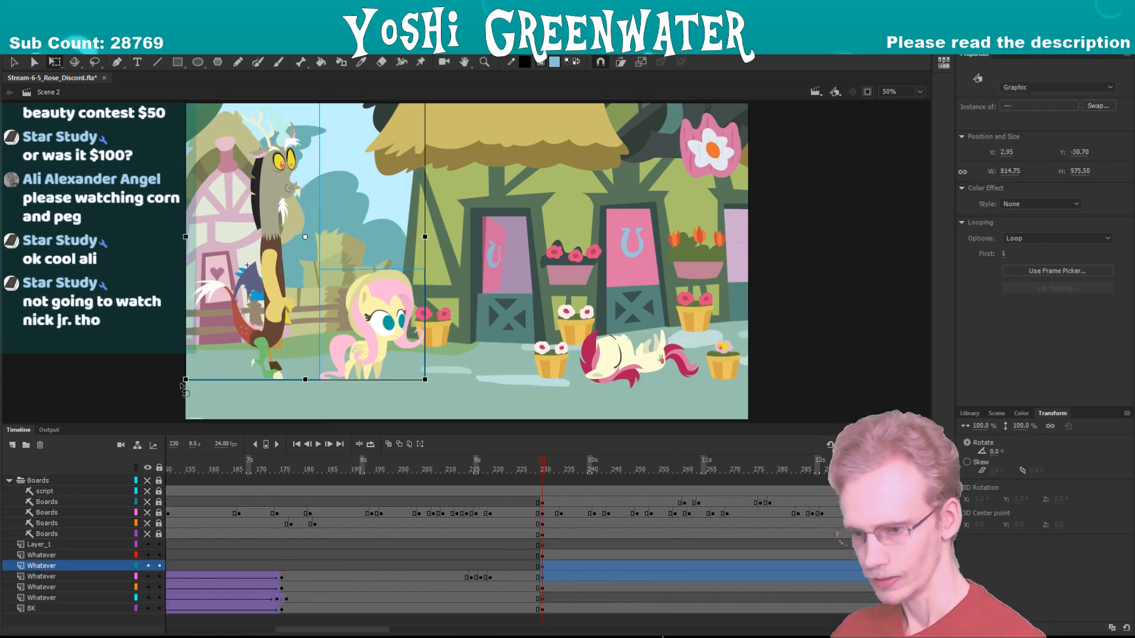
{"action": "key", "text": "Up"}
{"action": "key", "text": "Up"}
{"action": "key", "text": "Up"}
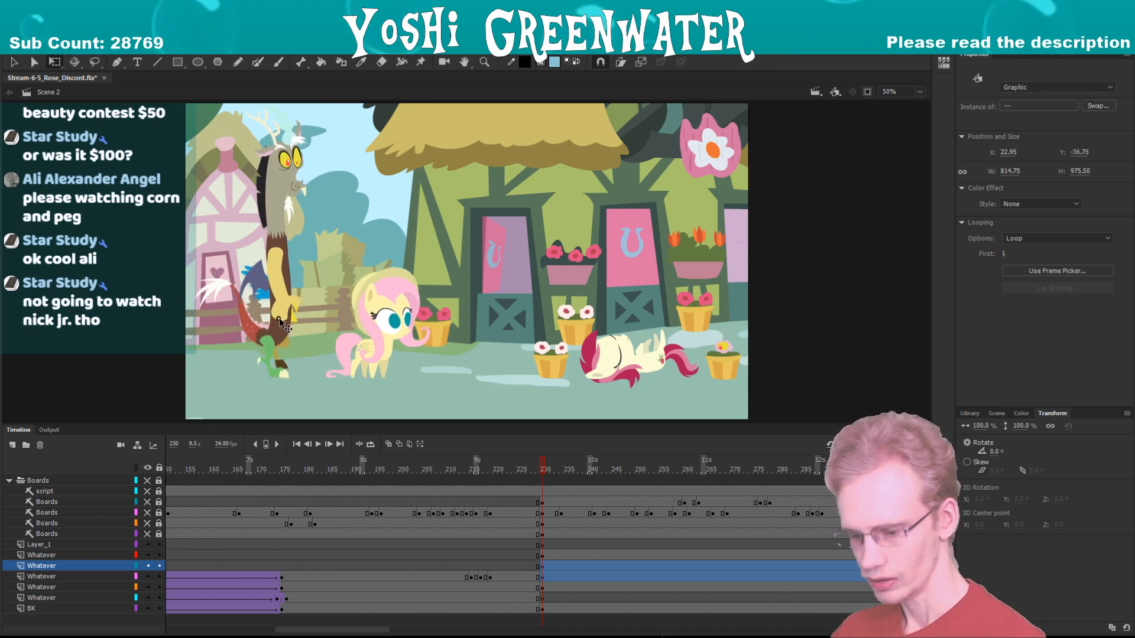
- Move only Fluttershy at frame 230 a little further right and down, to X 286.00, Y 574.05
{"action": "left_click_drag", "start_coordinate": [315, 630], "coordinate": [393, 627]}
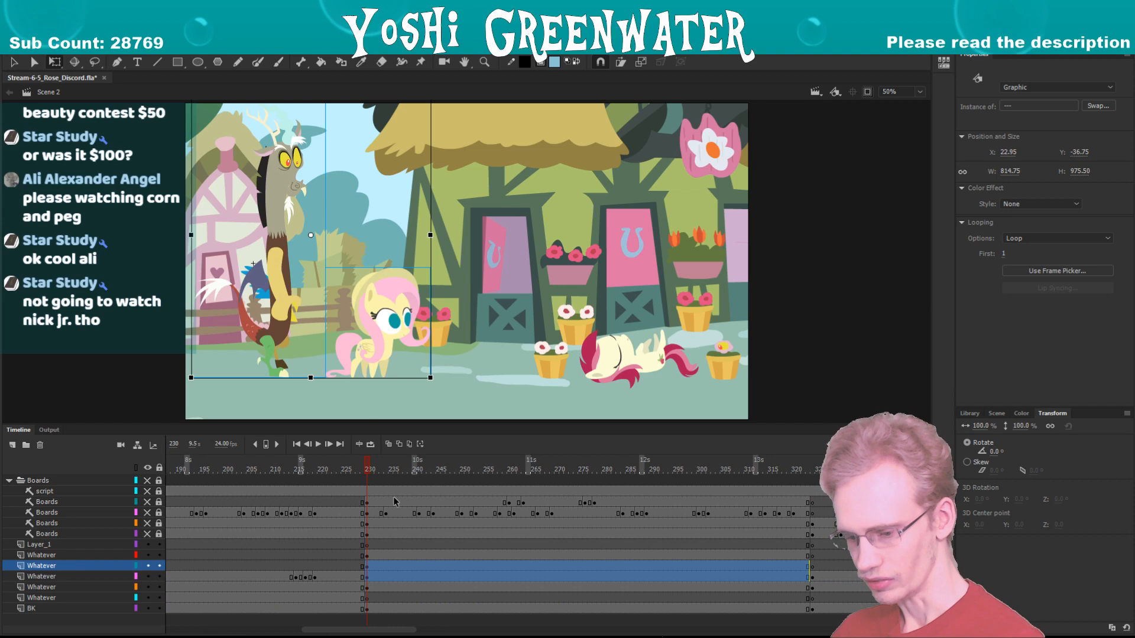
{"action": "left_click", "coordinate": [369, 470]}
{"action": "left_click", "coordinate": [369, 576]}
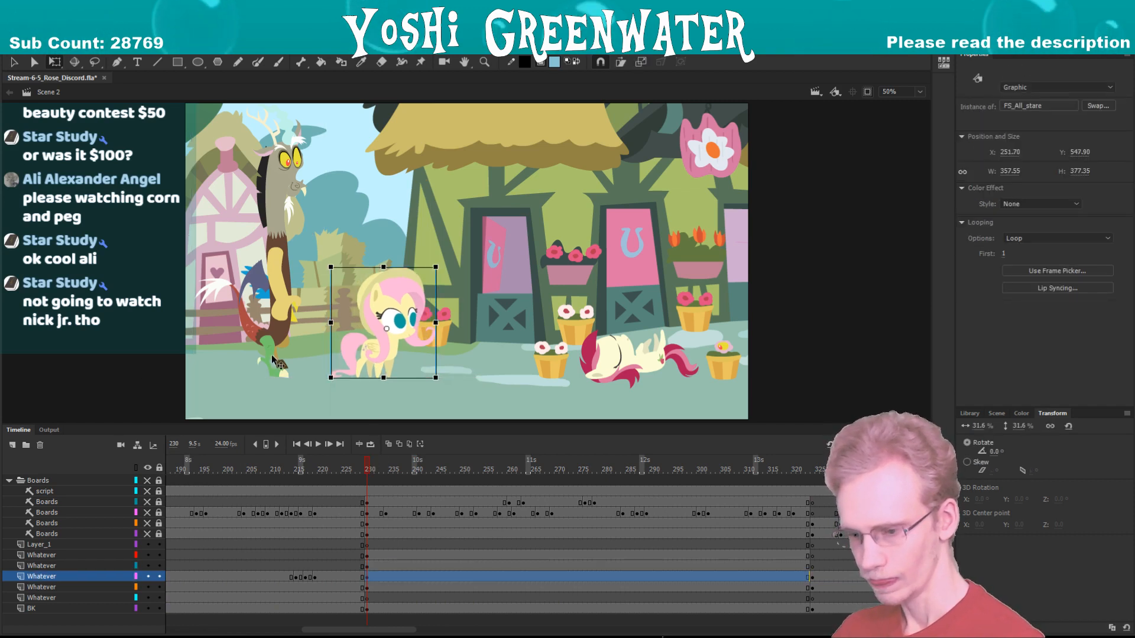
{"action": "left_click_drag", "start_coordinate": [369, 356], "coordinate": [380, 364]}
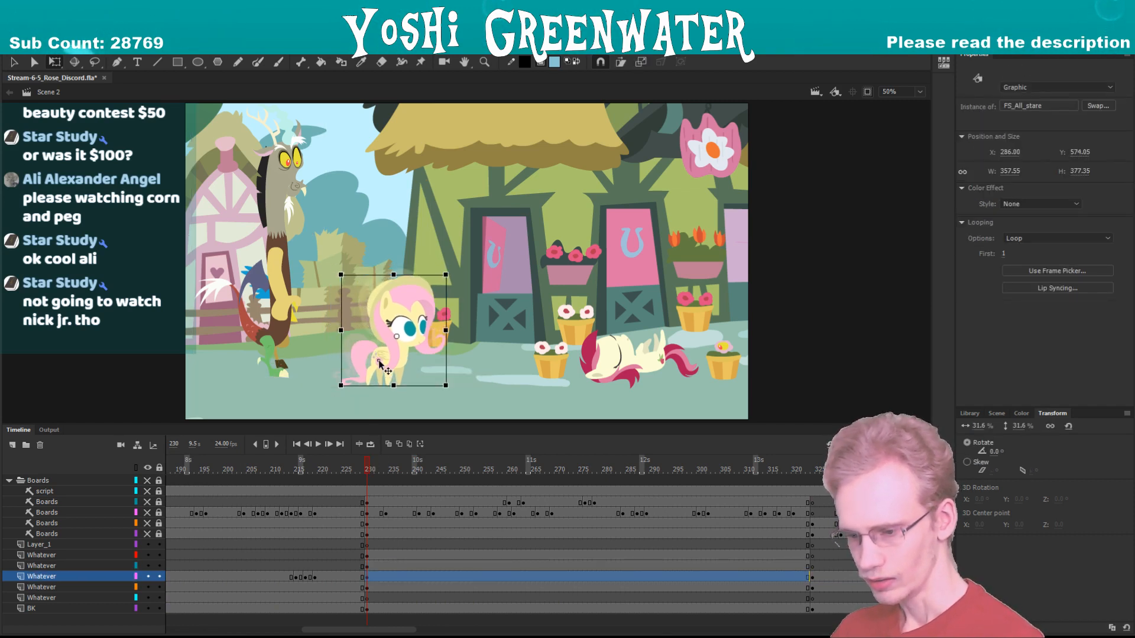
- Shift the fainted Rose and the flowers_discord pots together slightly to the left at frame 230
{"action": "left_click", "coordinate": [544, 367]}
{"action": "left_click", "coordinate": [621, 360], "text": "shift"}
{"action": "left_click_drag", "start_coordinate": [621, 361], "coordinate": [626, 361]}
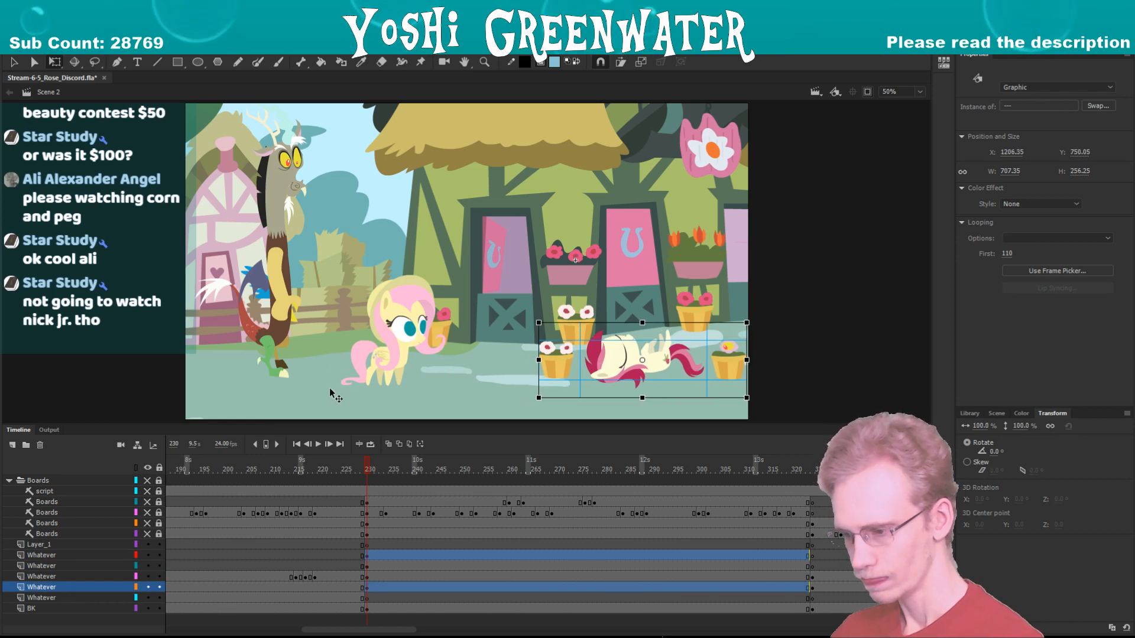
{"action": "key", "text": "shift+Left"}
{"action": "key", "text": "shift+Left"}
{"action": "key", "text": "shift+Left"}
{"action": "key", "text": "shift+Left"}
- Nudge Discord slightly right to X -548.70, Y -63.35 and save the document
{"action": "left_click", "coordinate": [273, 320]}
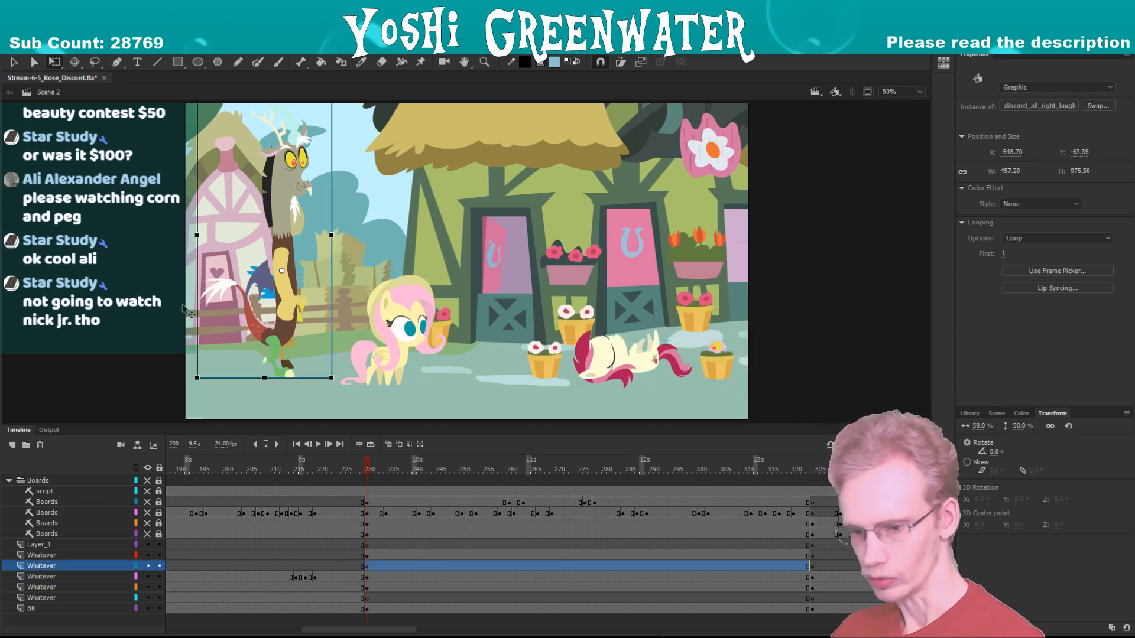
{"action": "key", "text": "ctrl+s"}
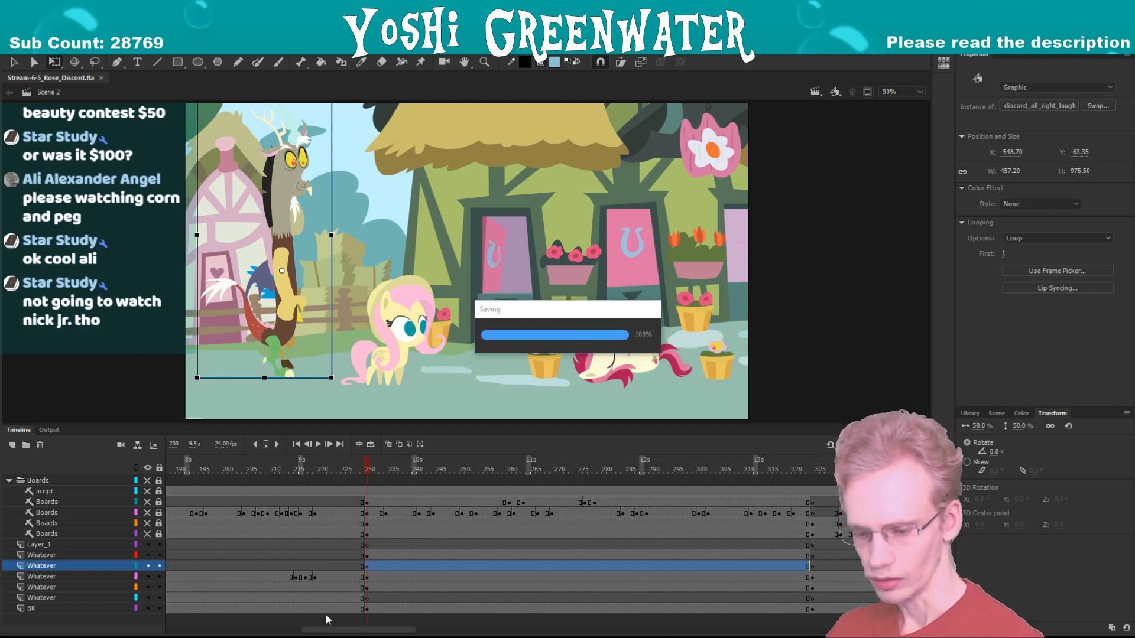
- Try nudging the BK_Ponyville background upward behind the characters, and bring it back down to Y -305.80
{"action": "left_click_drag", "start_coordinate": [327, 629], "coordinate": [332, 630]}
{"action": "left_click", "coordinate": [314, 417]}
{"action": "key", "text": "shift+Up"}
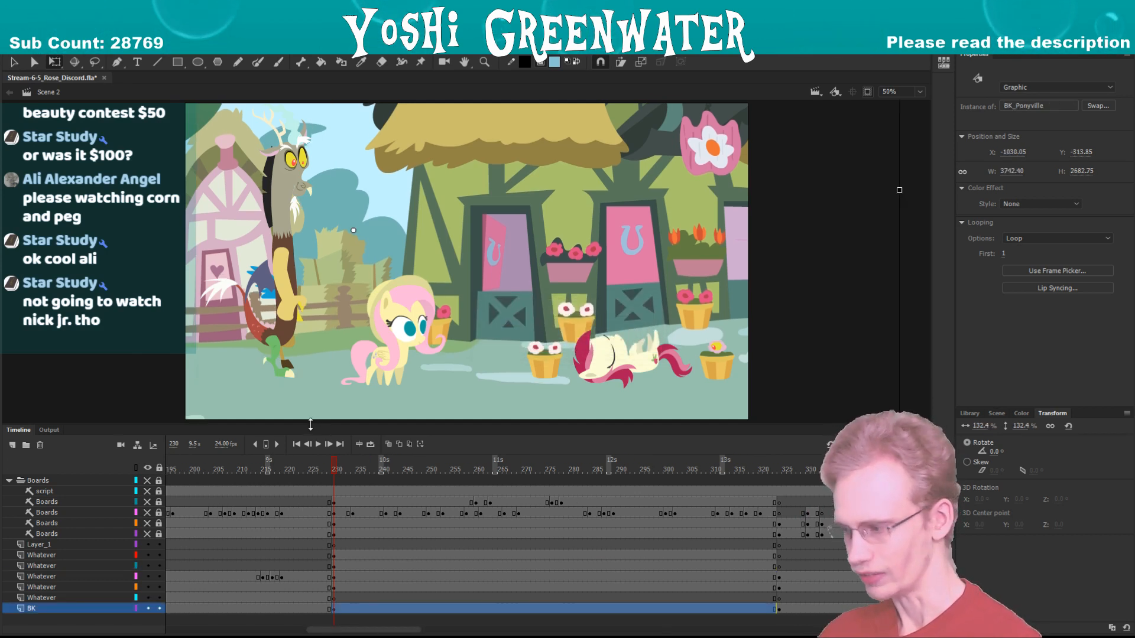
{"action": "key", "text": "Down"}
{"action": "key", "text": "Down"}
{"action": "key", "text": "Down"}
{"action": "key", "text": "Down"}
{"action": "left_click_drag", "start_coordinate": [310, 424], "coordinate": [310, 415]}
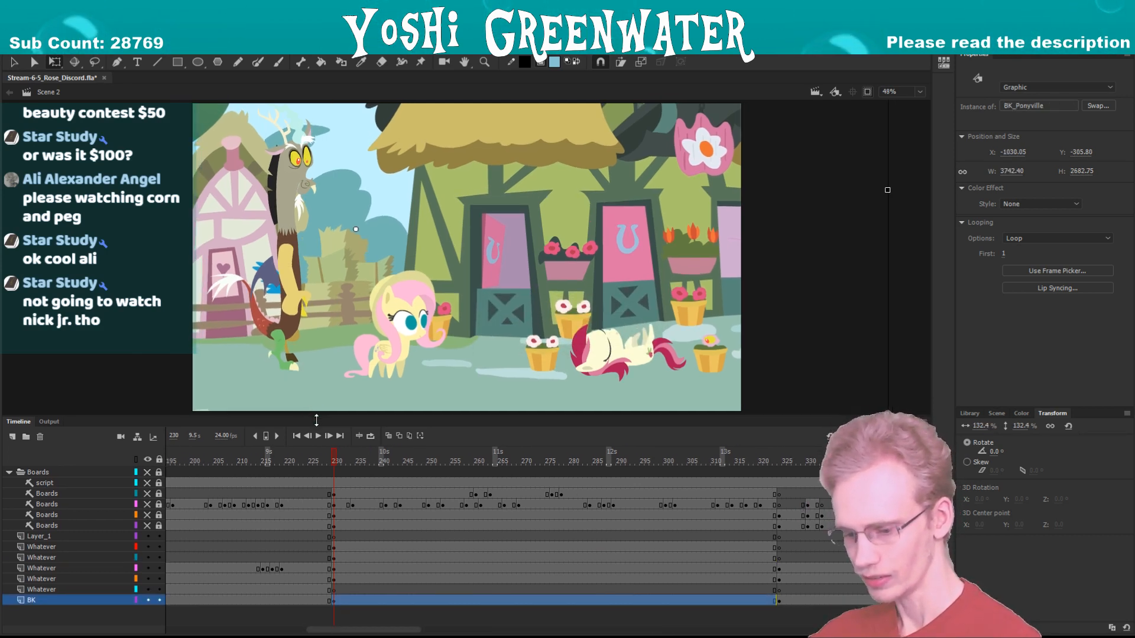
- Deselect the background and save the document
{"action": "left_click_drag", "start_coordinate": [334, 629], "coordinate": [339, 629]}
{"action": "left_click", "coordinate": [339, 613]}
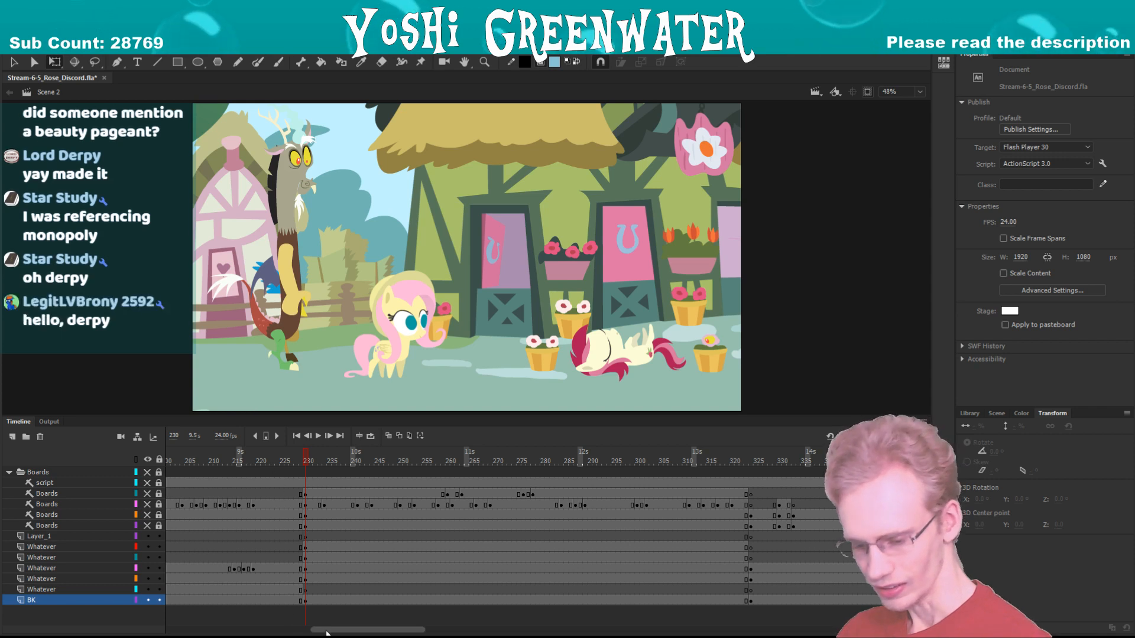
{"action": "left_click_drag", "start_coordinate": [326, 631], "coordinate": [332, 630]}
{"action": "left_click_drag", "start_coordinate": [268, 416], "coordinate": [268, 419]}
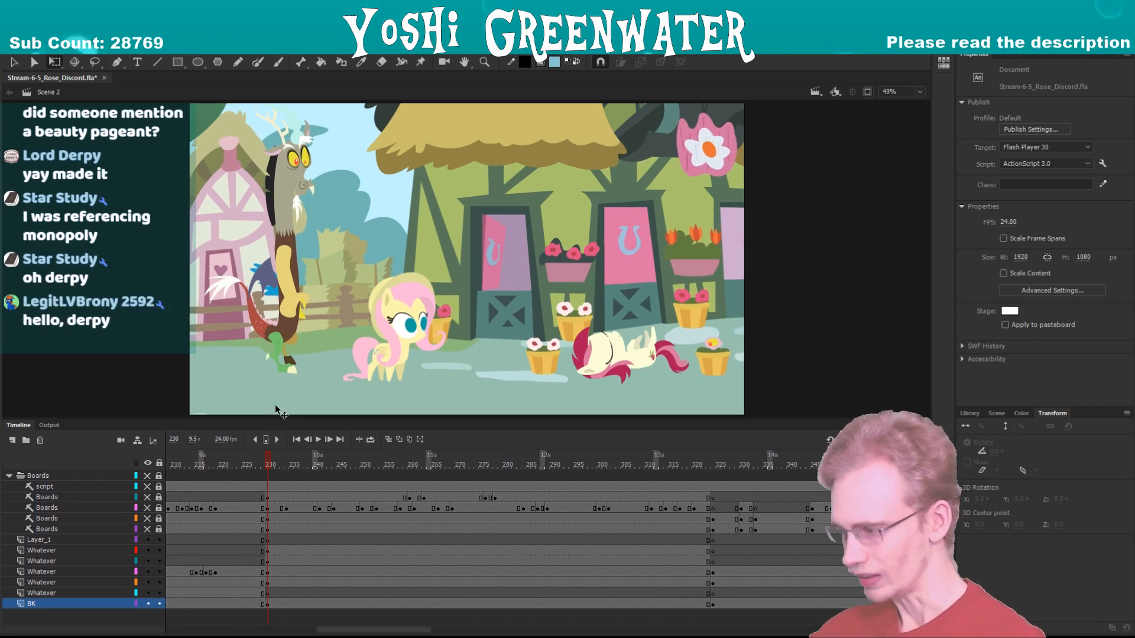
{"action": "key", "text": "ctrl+s"}
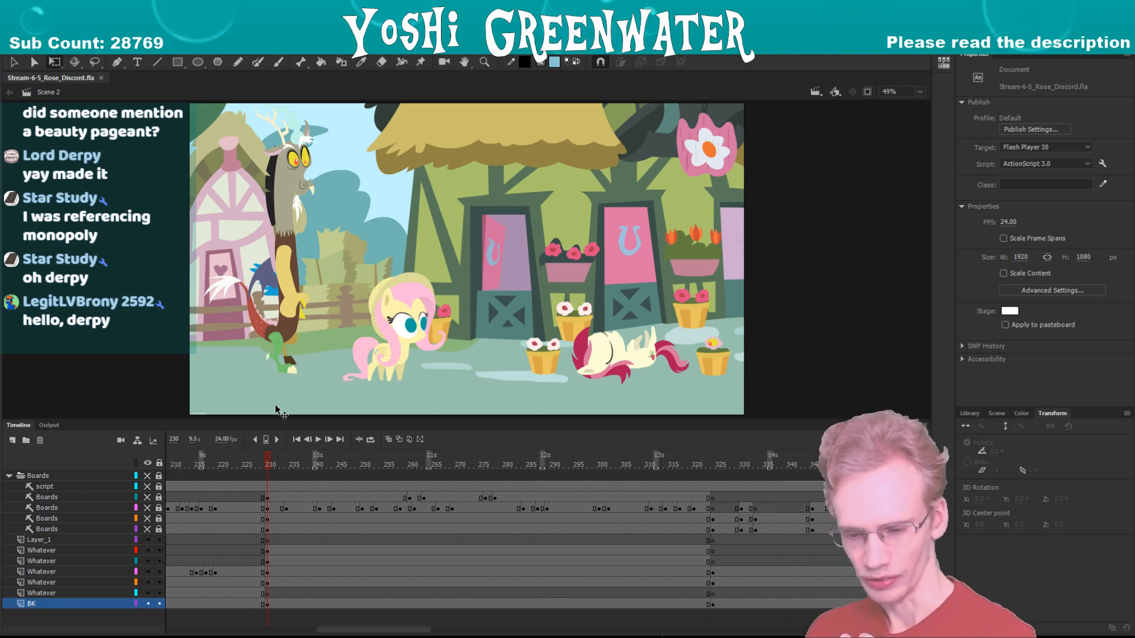
{"action": "left_click_drag", "start_coordinate": [166, 421], "coordinate": [168, 423]}
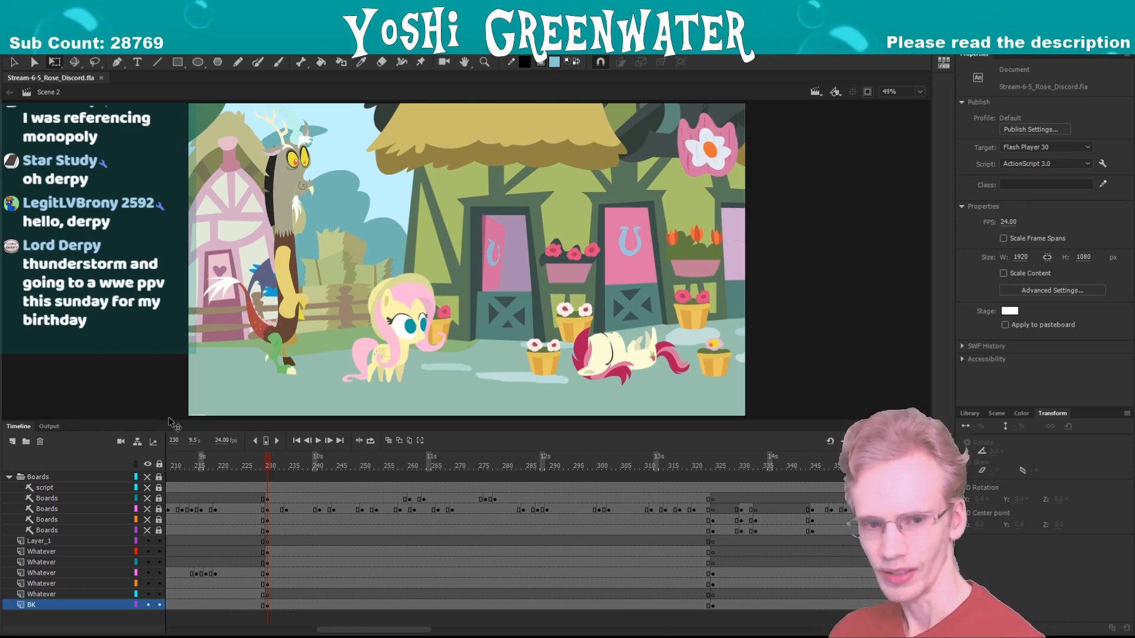
{"action": "left_click_drag", "start_coordinate": [339, 629], "coordinate": [342, 629]}
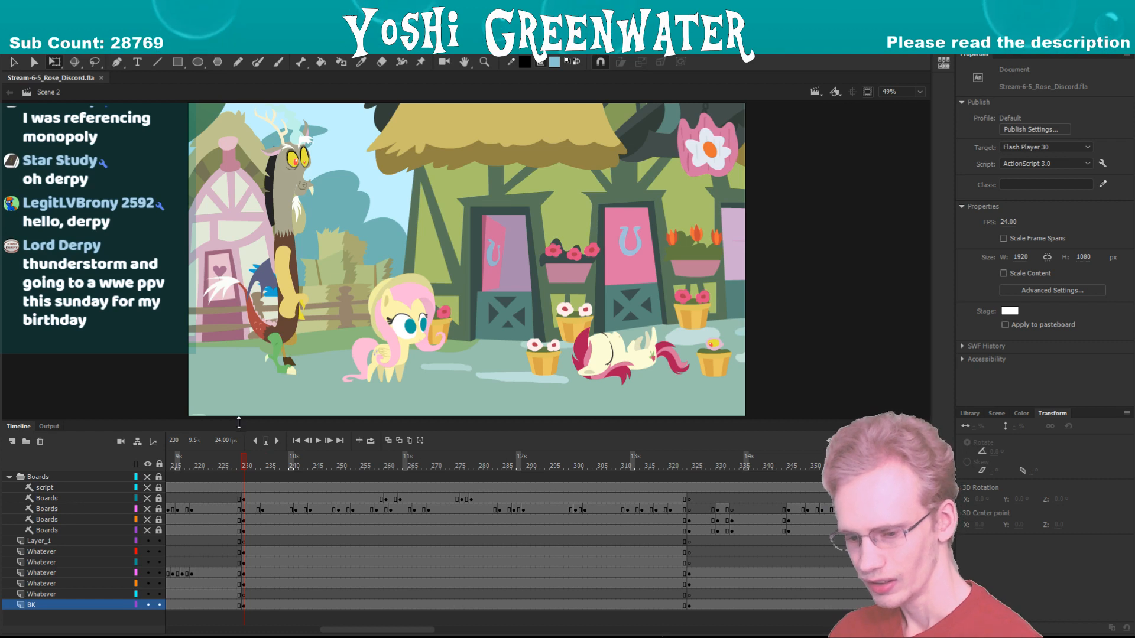
- Insert frames across every layer inside the discord_all_right_laugh symbol to extend its timeline past frame 135, and return to the scene
{"action": "left_click_drag", "start_coordinate": [239, 420], "coordinate": [239, 422]}
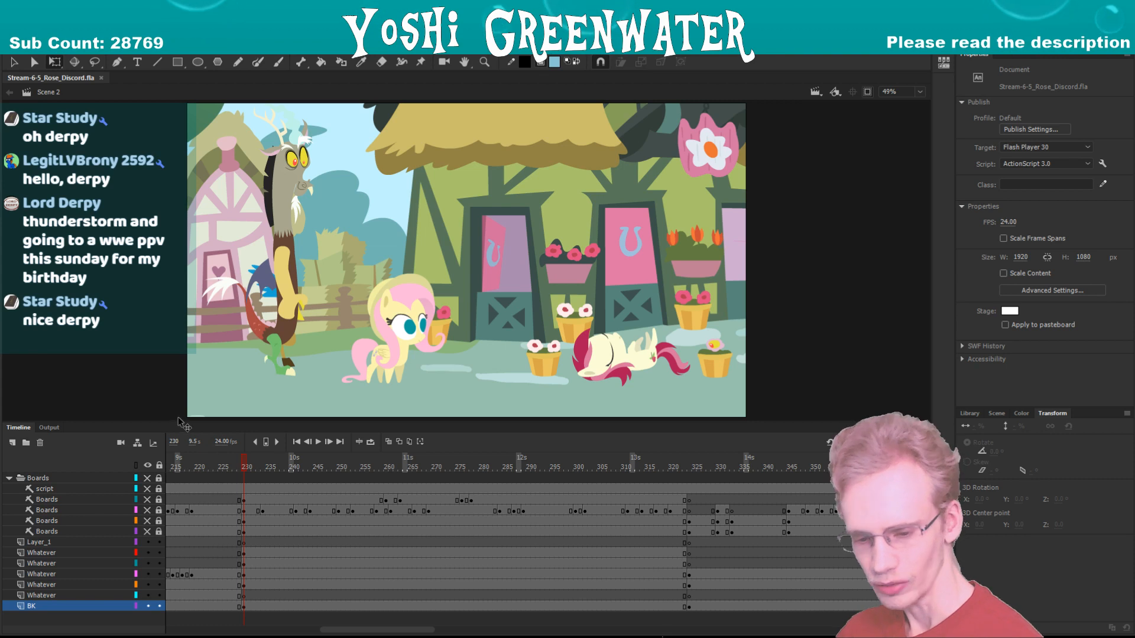
{"action": "left_click_drag", "start_coordinate": [179, 421], "coordinate": [179, 422]}
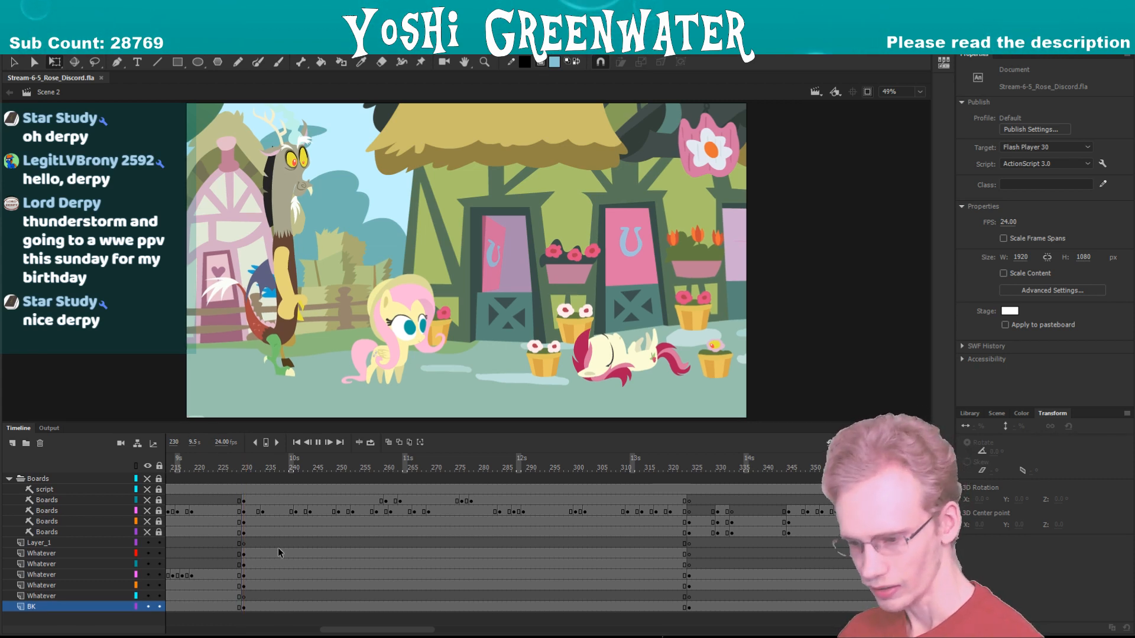
{"action": "left_click", "coordinate": [248, 466]}
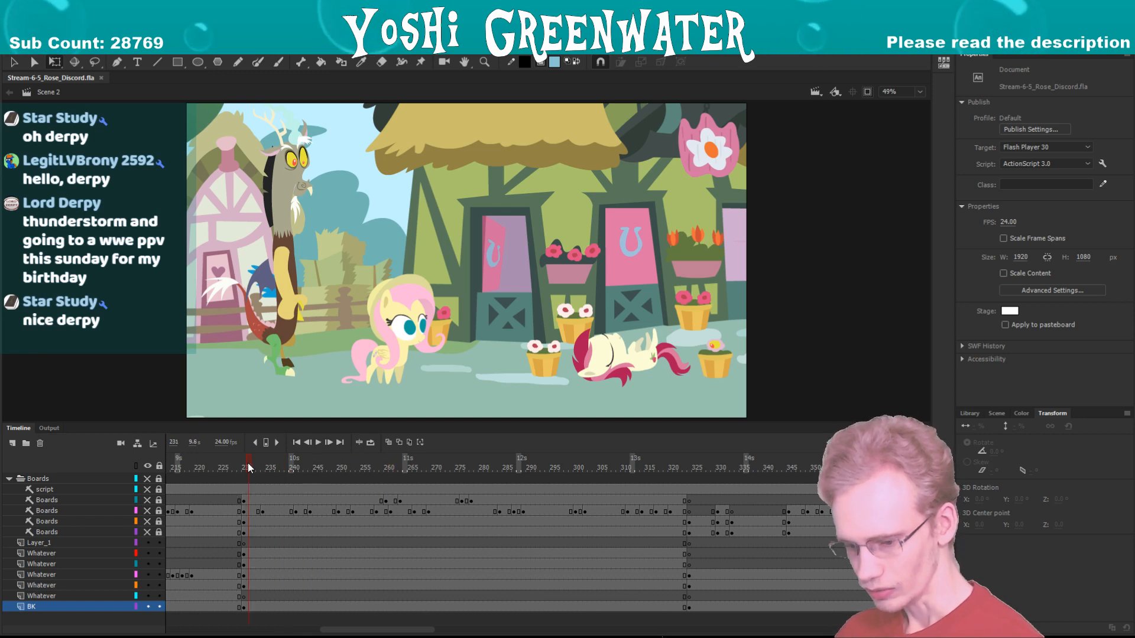
{"action": "left_click", "coordinate": [284, 319]}
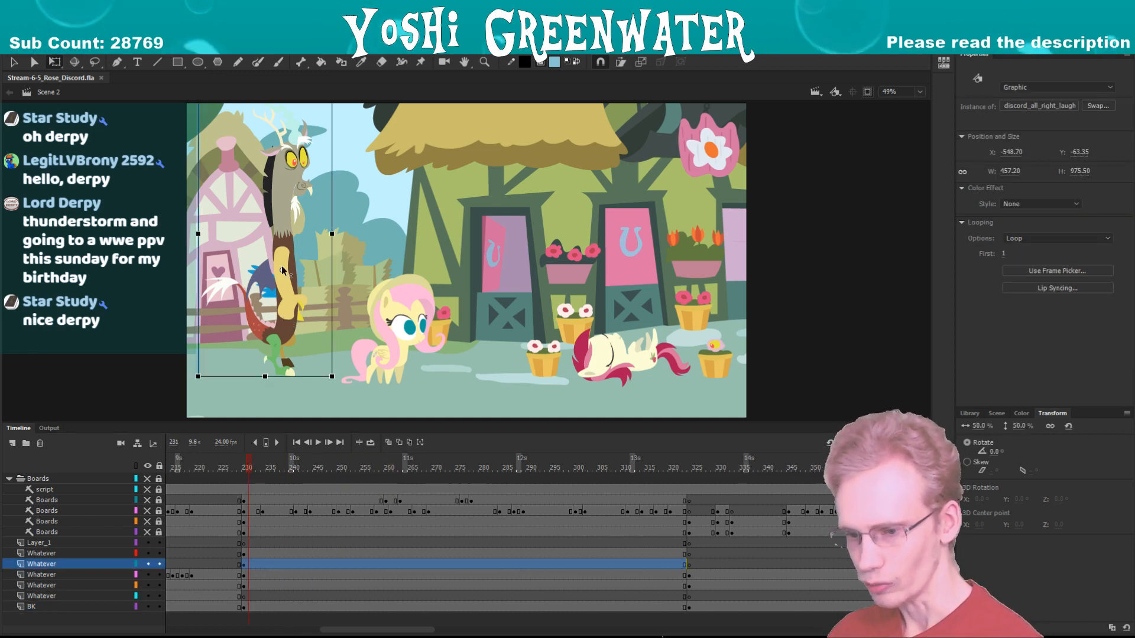
{"action": "double_click", "coordinate": [284, 319]}
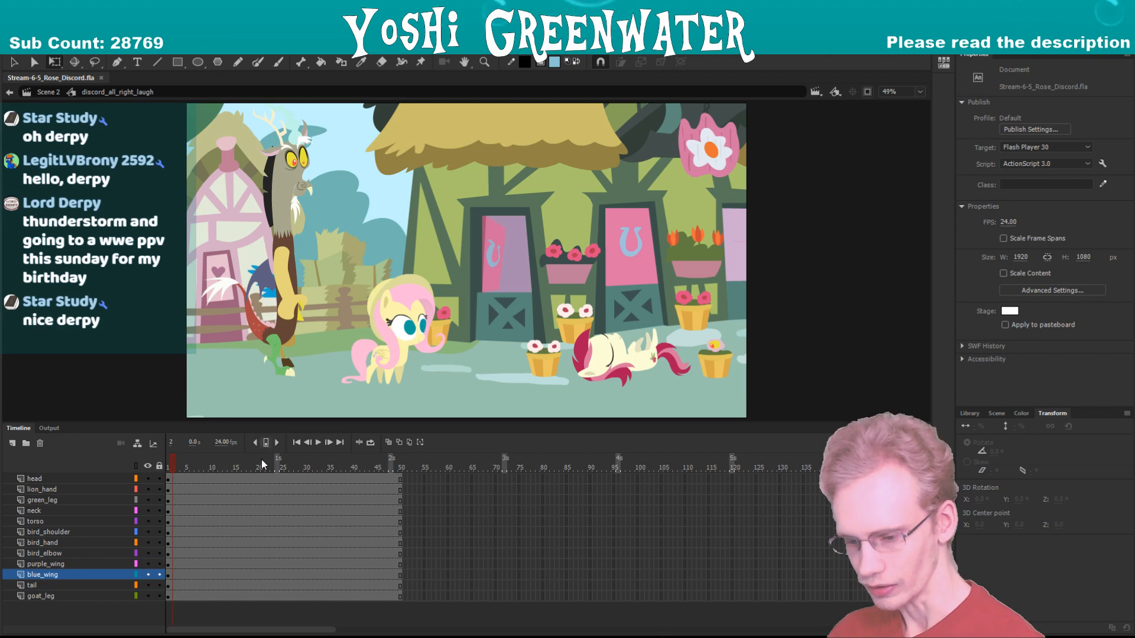
{"action": "left_click", "coordinate": [343, 596], "text": "shift"}
{"action": "key", "text": "F5"}
{"action": "key", "text": "F5"}
{"action": "key", "text": "F5"}
{"action": "key", "text": "F5"}
{"action": "key", "text": "F5"}
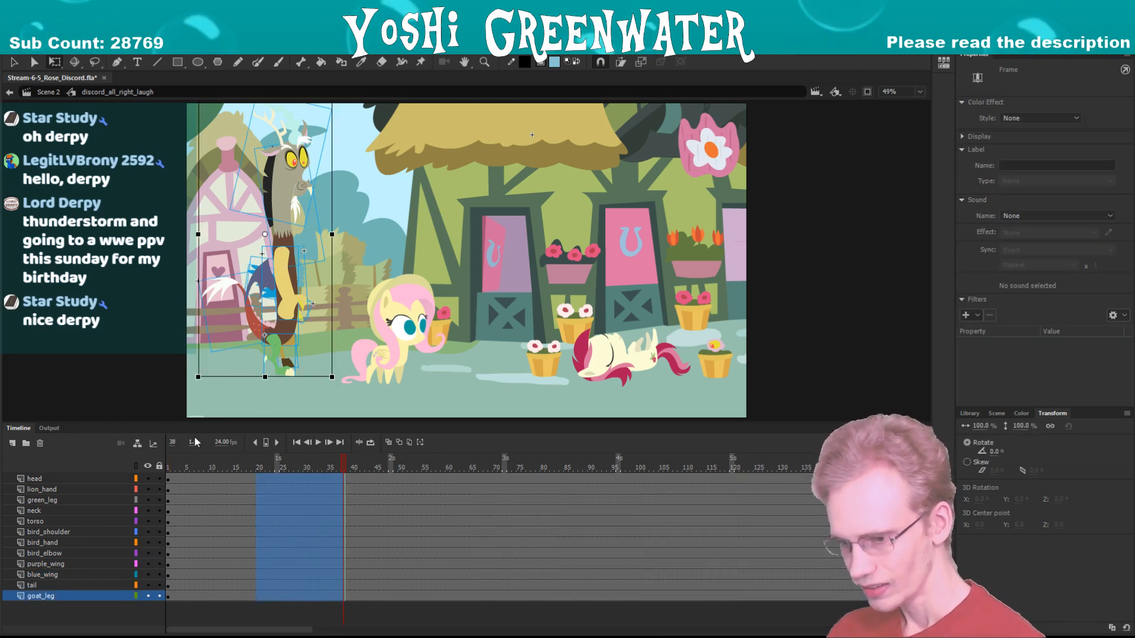
{"action": "double_click", "coordinate": [144, 370]}
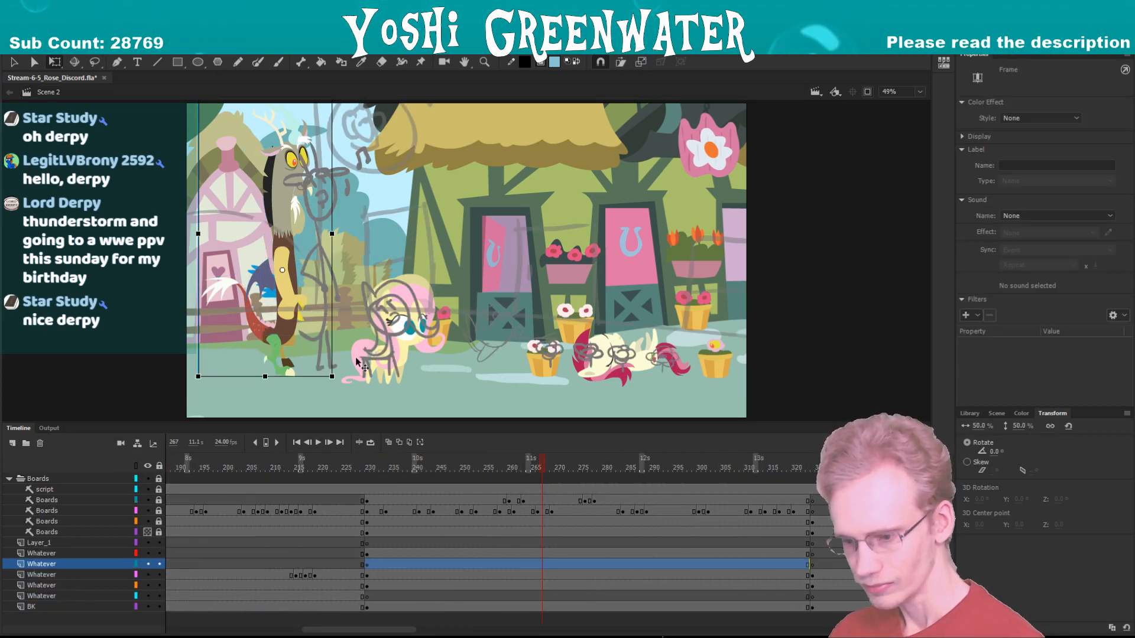
- Inside Fluttershy's FS_All_stare symbol, duplicate the head symbol as FS_Head_3Q_All_stare
{"action": "left_click", "coordinate": [357, 362]}
{"action": "left_click", "coordinate": [372, 462]}
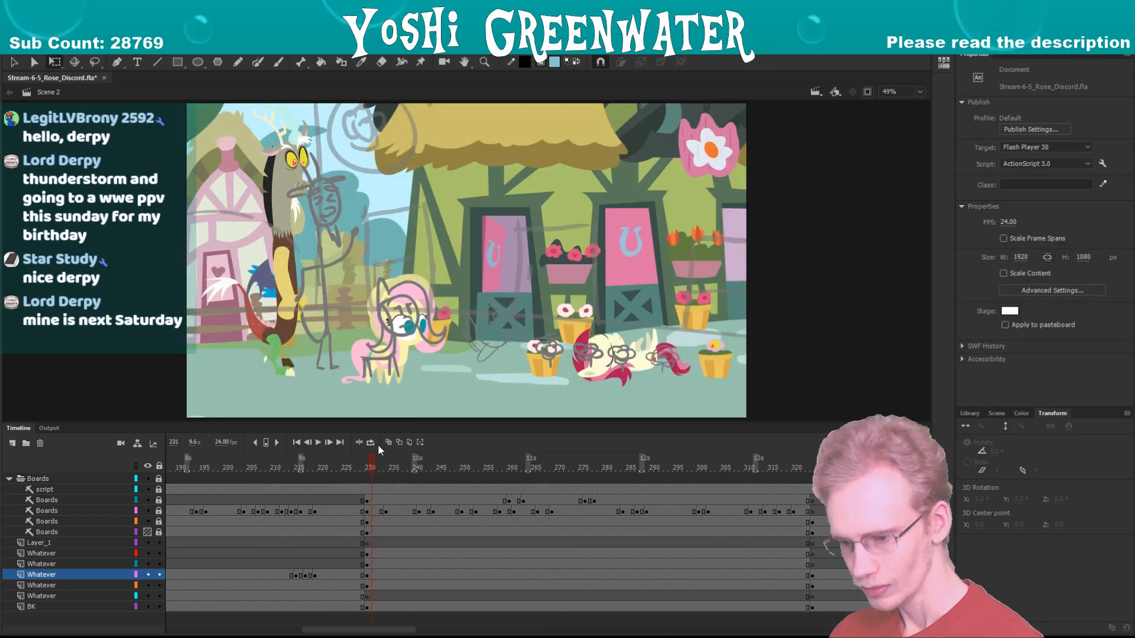
{"action": "double_click", "coordinate": [385, 362]}
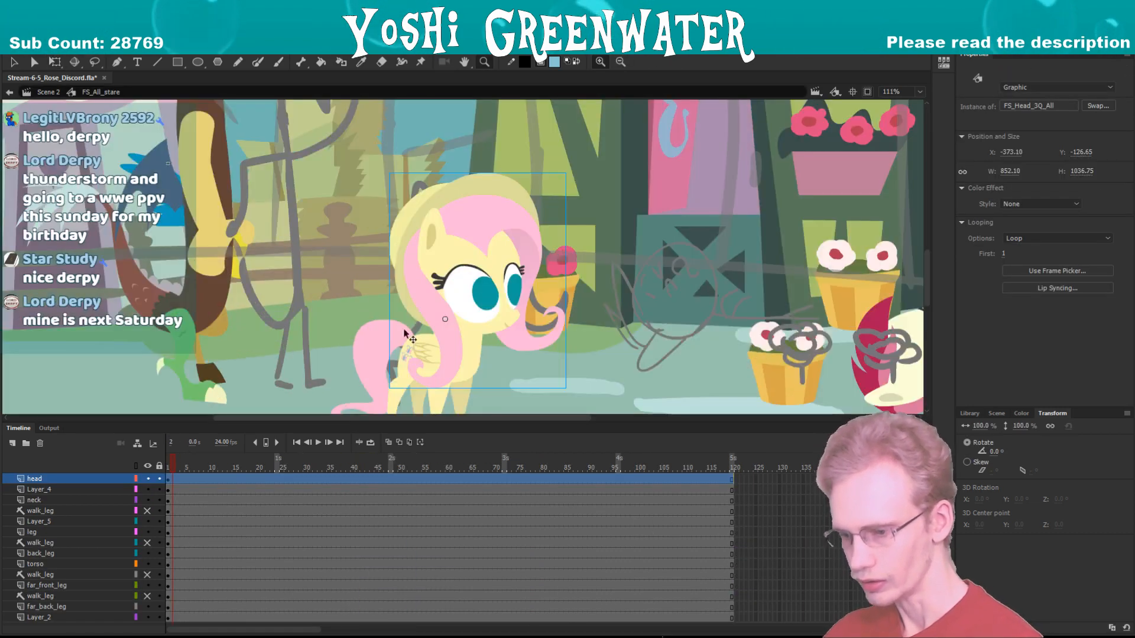
{"action": "scroll", "coordinate": [407, 307], "scroll_direction": "up", "scroll_amount": 5}
{"action": "right_click", "coordinate": [449, 290]}
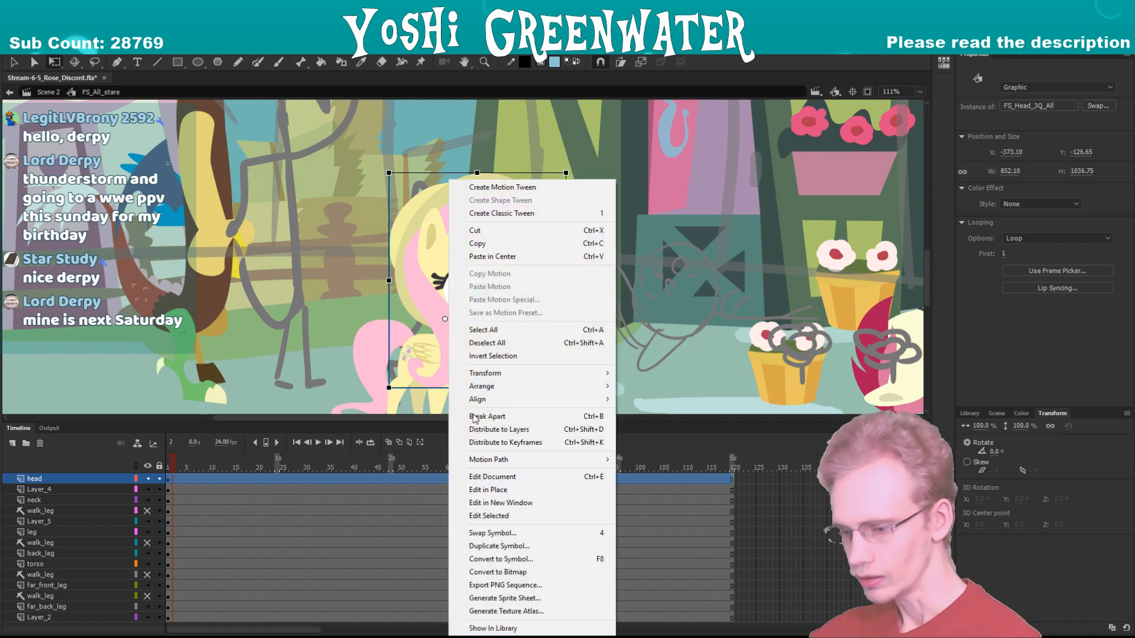
{"action": "left_click", "coordinate": [459, 548]}
{"action": "key", "text": "BackSpace"}
{"action": "key", "text": "BackSpace"}
{"action": "key", "text": "BackSpace"}
{"action": "key", "text": "BackSpace"}
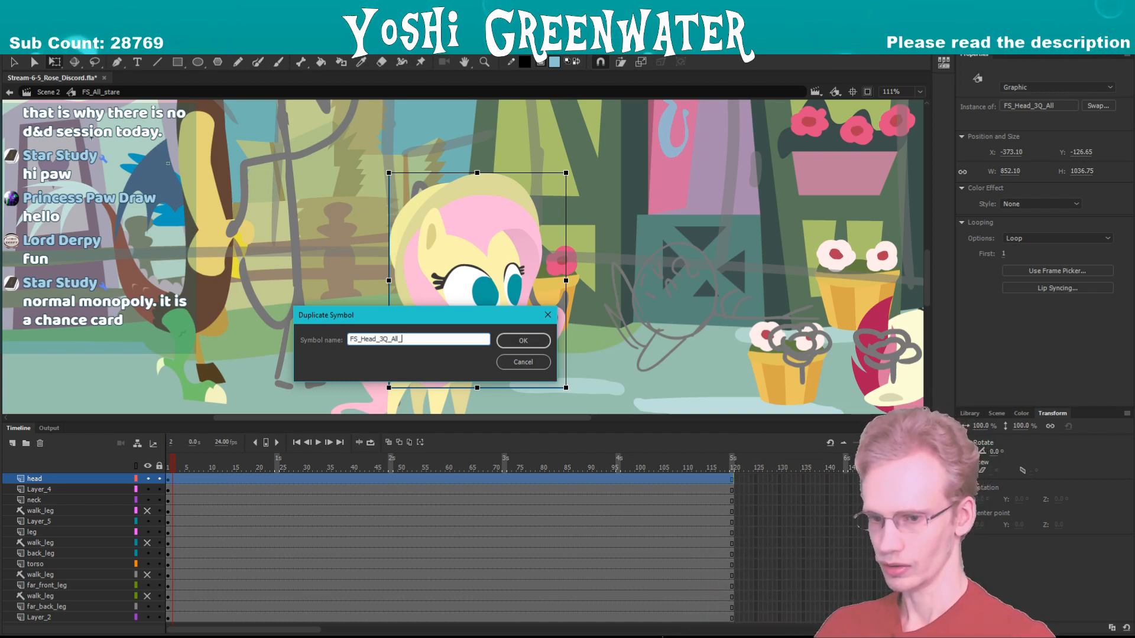
{"action": "type", "text": "rt"}
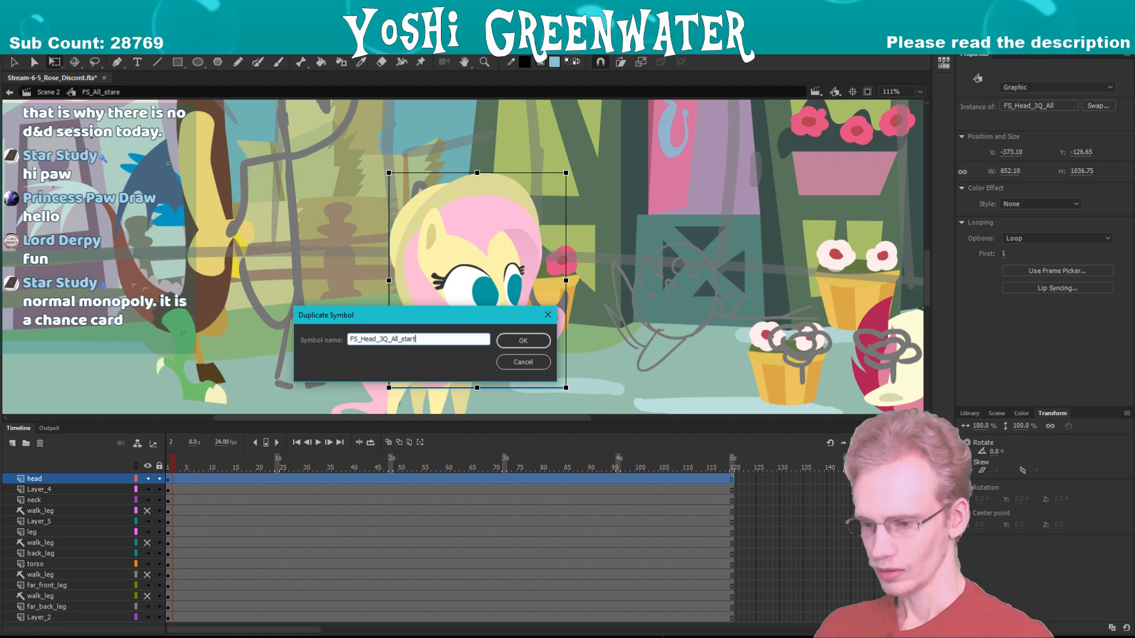
{"action": "key", "text": "Return"}
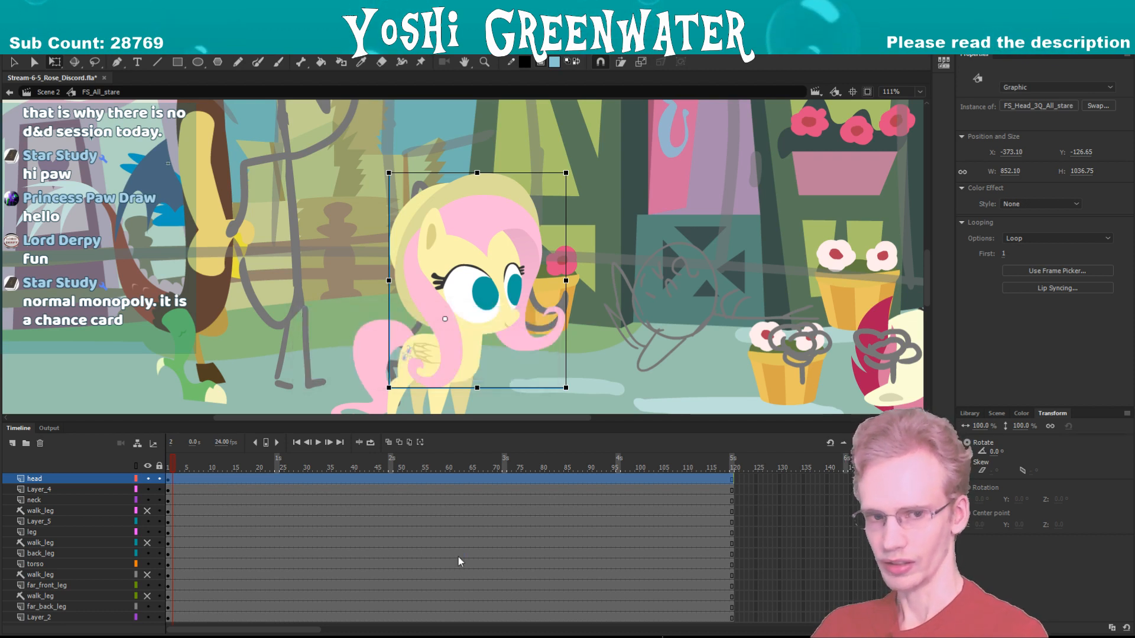
- Inside the duplicated head symbol, move both of Fluttershy's pupils slightly toward the fainted Rose and downward
{"action": "left_click_drag", "start_coordinate": [306, 324], "coordinate": [303, 299]}
{"action": "left_click", "coordinate": [303, 299]}
{"action": "double_click", "coordinate": [409, 269]}
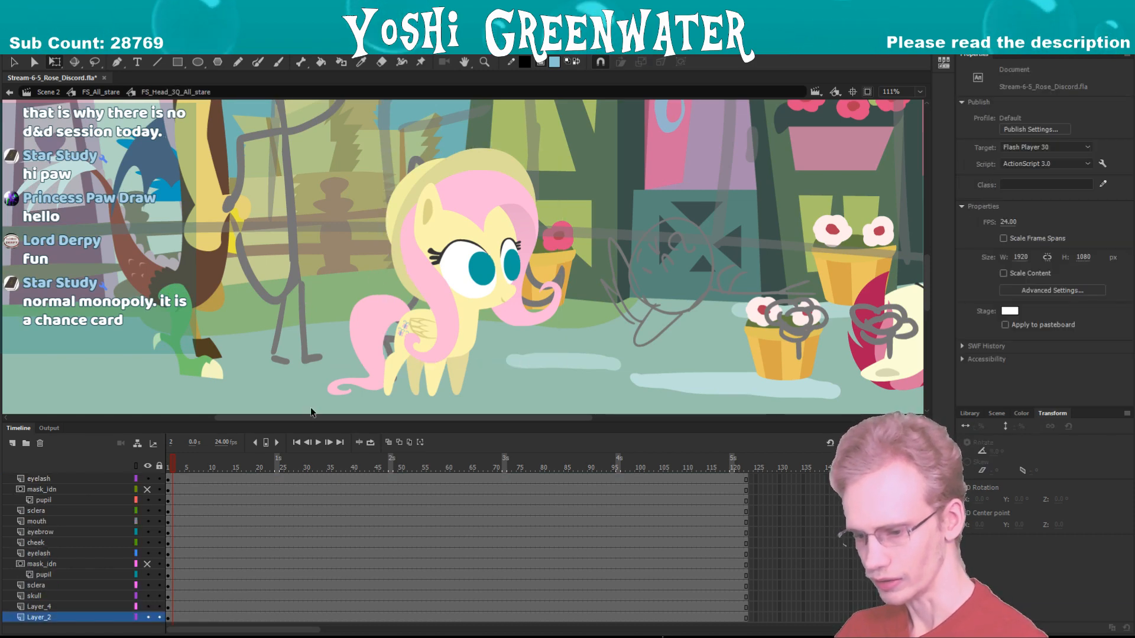
{"action": "left_click_drag", "start_coordinate": [296, 422], "coordinate": [295, 356]}
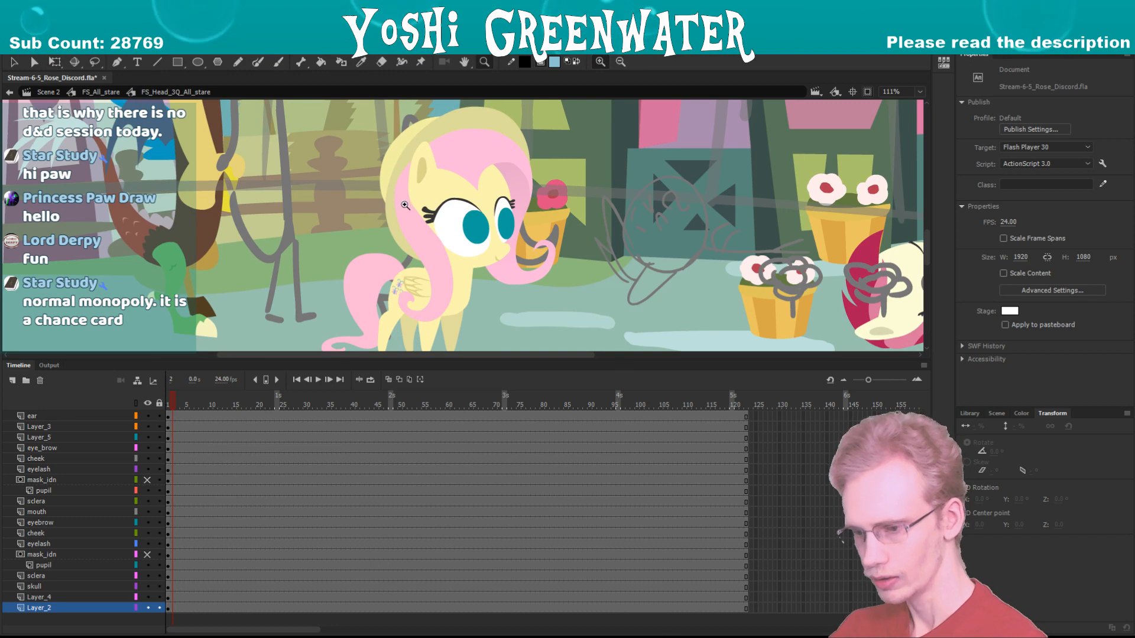
{"action": "scroll", "coordinate": [437, 247], "scroll_direction": "up", "scroll_amount": 3}
{"action": "key", "text": "F4"}
{"action": "left_click_drag", "start_coordinate": [436, 242], "coordinate": [272, 327]}
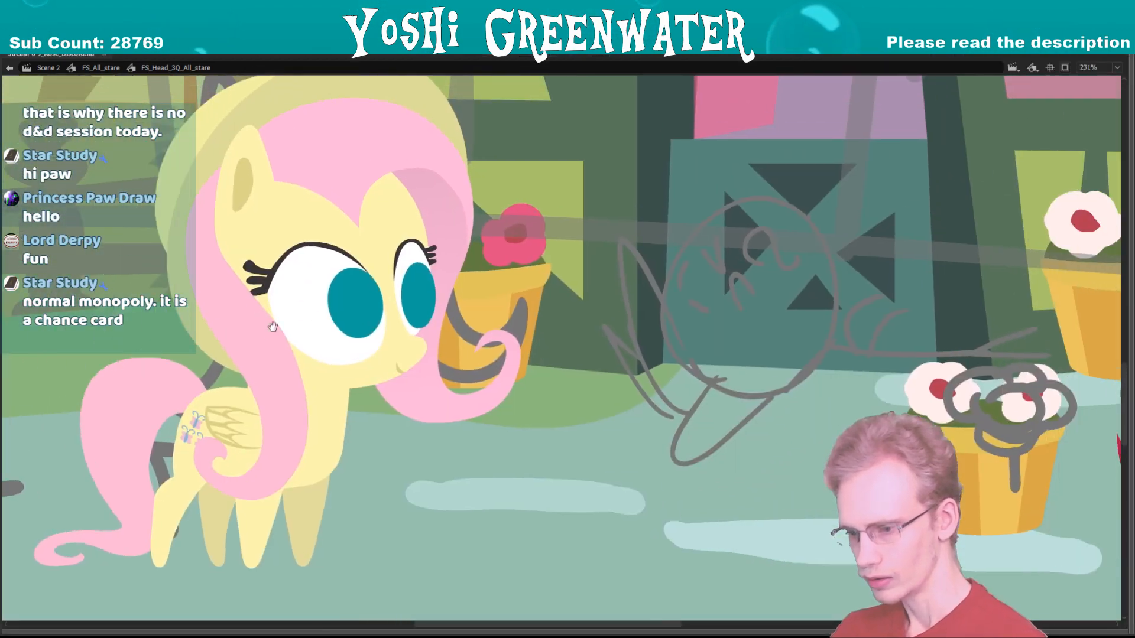
{"action": "left_click", "coordinate": [409, 304], "text": "shift"}
{"action": "left_click_drag", "start_coordinate": [343, 305], "coordinate": [344, 328]}
{"action": "left_click", "coordinate": [374, 403]}
{"action": "left_click", "coordinate": [416, 304], "text": "shift"}
{"action": "left_click_drag", "start_coordinate": [416, 305], "coordinate": [419, 308]}
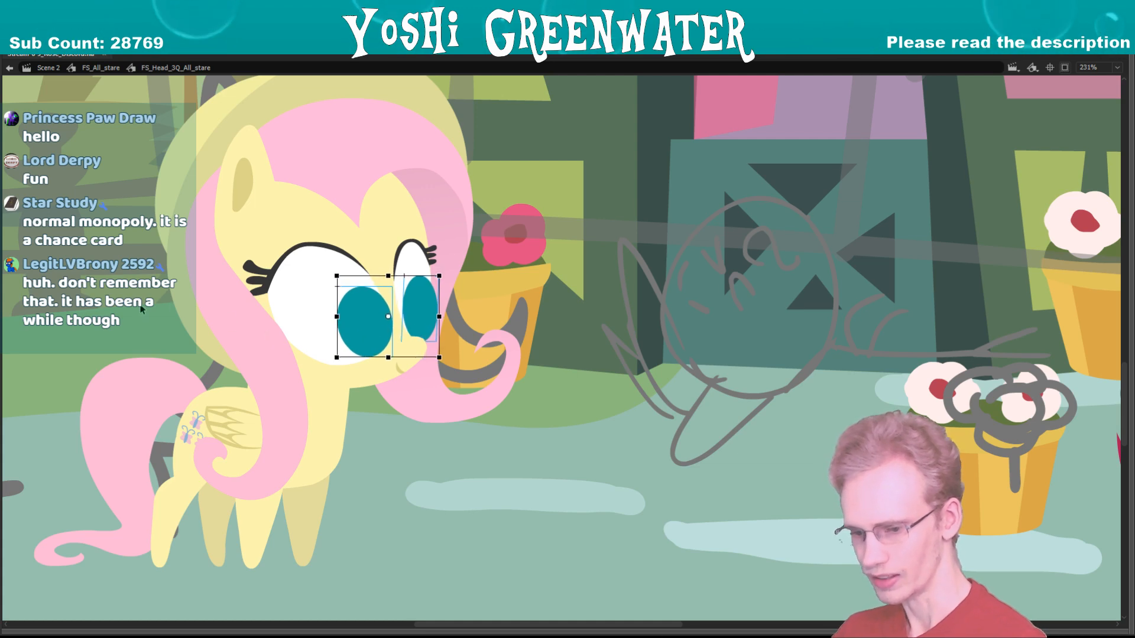
- Set Fluttershy's FS_mouth graphic to single frame 4 from frame 1 onward, and return to FS_All_stare
{"action": "key", "text": "F4"}
{"action": "left_click", "coordinate": [360, 292]}
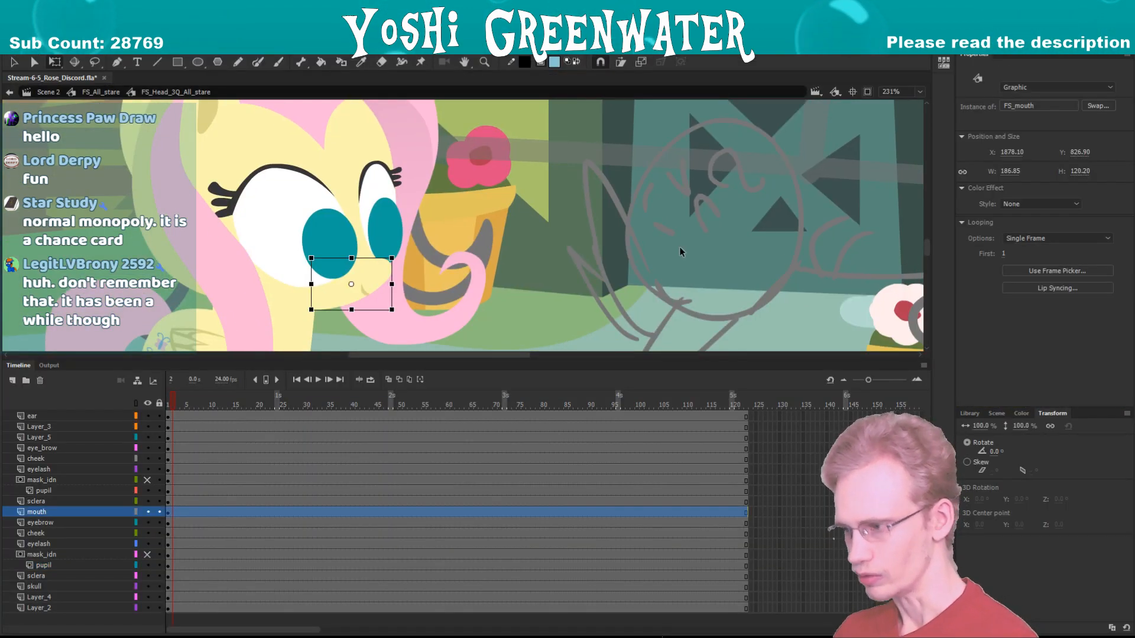
{"action": "left_click", "coordinate": [943, 63]}
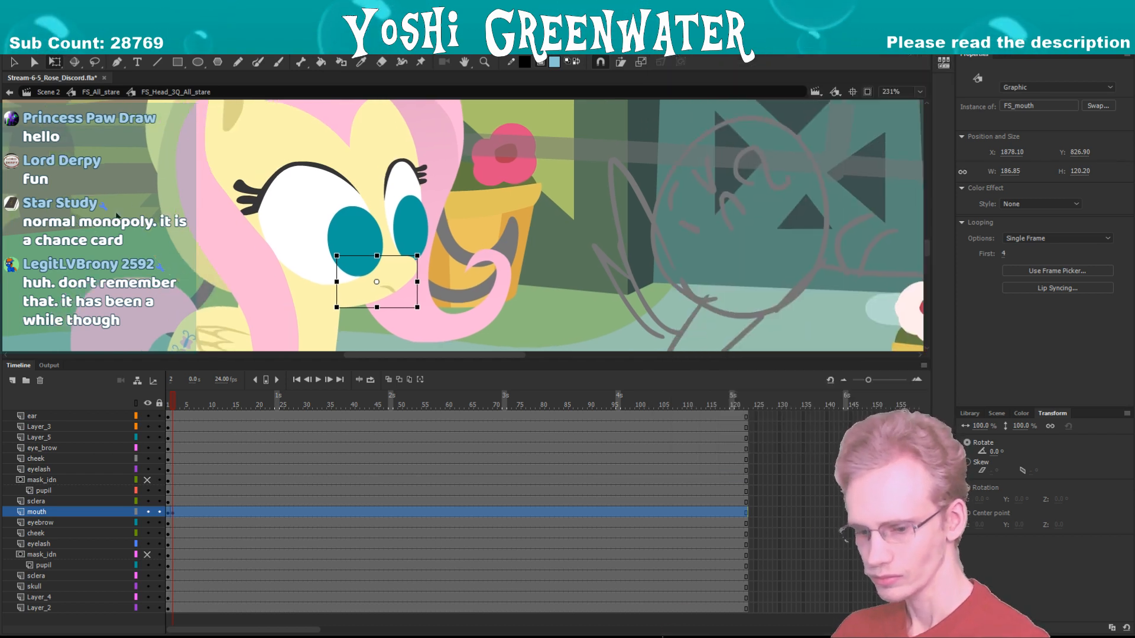
{"action": "left_click", "coordinate": [943, 64]}
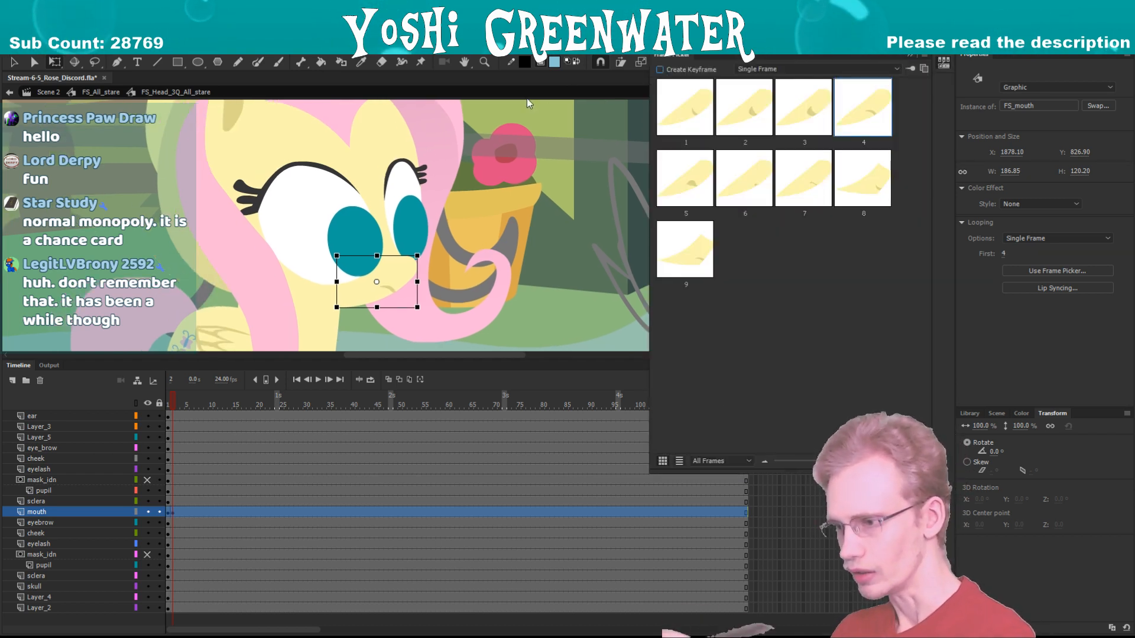
{"action": "left_click", "coordinate": [170, 514]}
{"action": "left_click", "coordinate": [168, 514]}
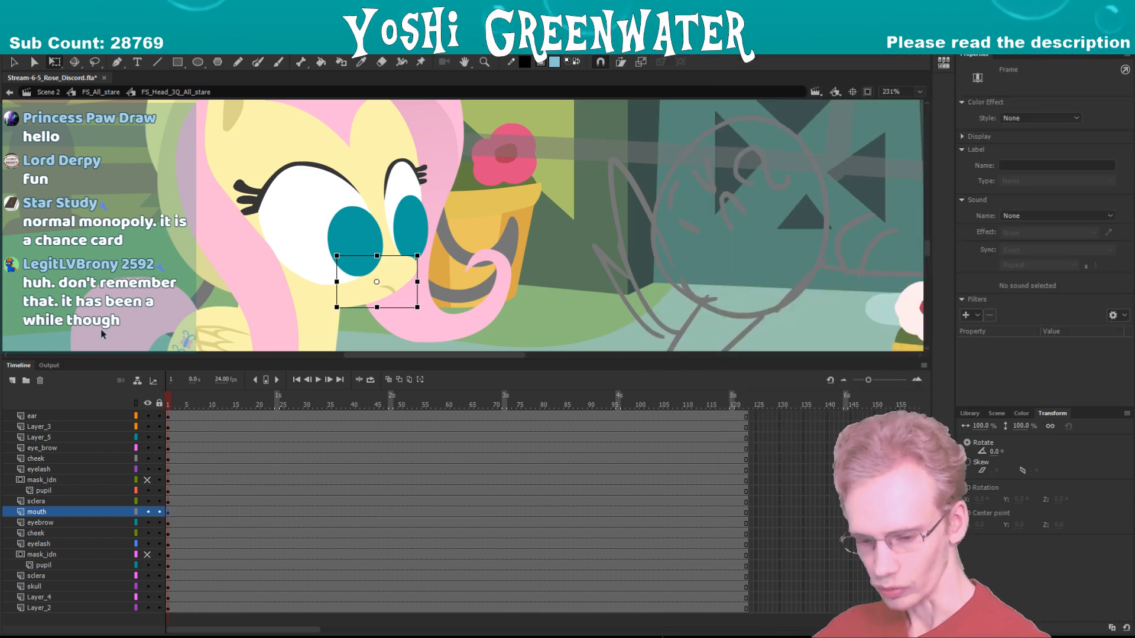
{"action": "double_click", "coordinate": [102, 331]}
- Rotate Fluttershy's head slightly clockwise on her body in FS_All_stare, tilting her face downward
{"action": "key", "text": "z"}
{"action": "left_click", "coordinate": [243, 237], "text": "alt"}
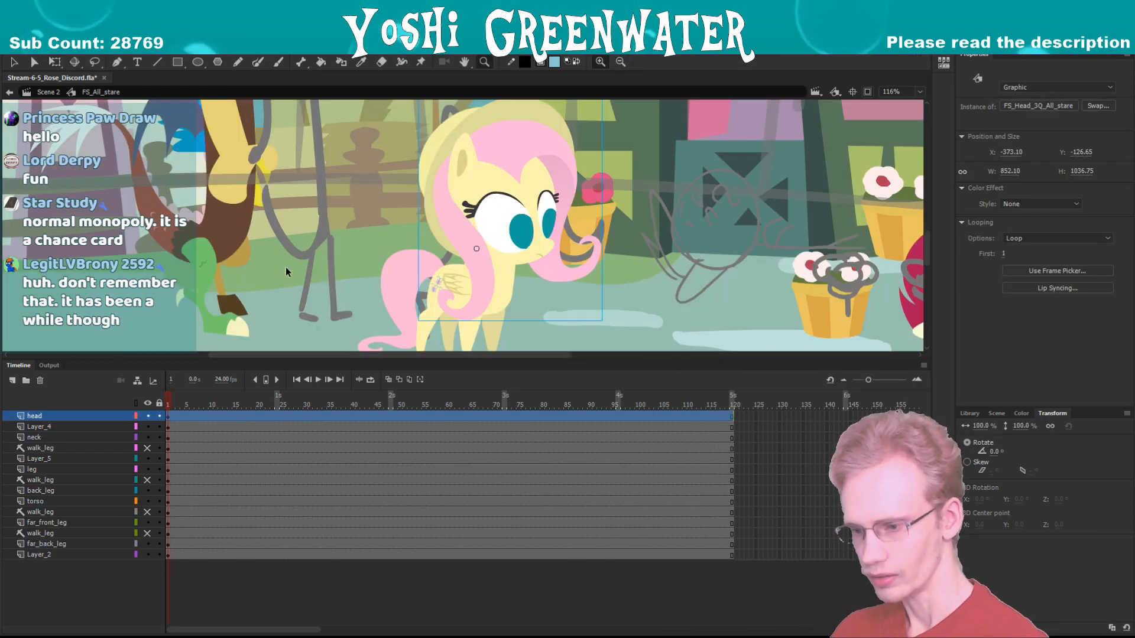
{"action": "key", "text": "q"}
{"action": "left_click_drag", "start_coordinate": [476, 256], "coordinate": [385, 266]}
{"action": "key", "text": "F4"}
{"action": "left_click_drag", "start_coordinate": [326, 207], "coordinate": [336, 270]}
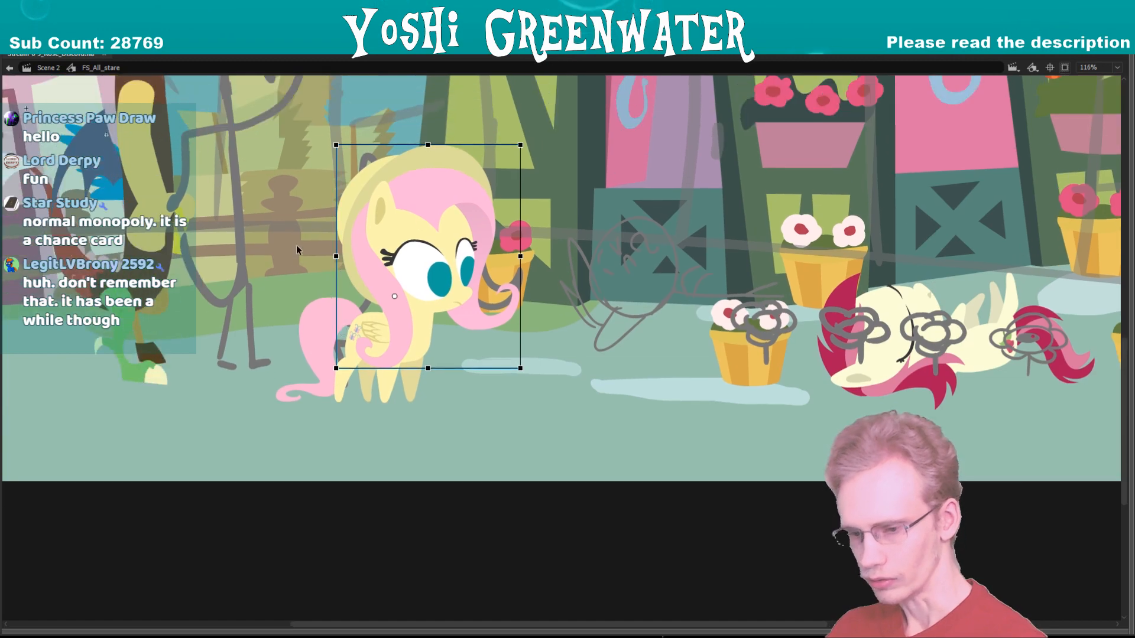
{"action": "key", "text": "z"}
{"action": "left_click_drag", "start_coordinate": [287, 177], "coordinate": [463, 424]}
{"action": "key", "text": "q"}
{"action": "key", "text": "z"}
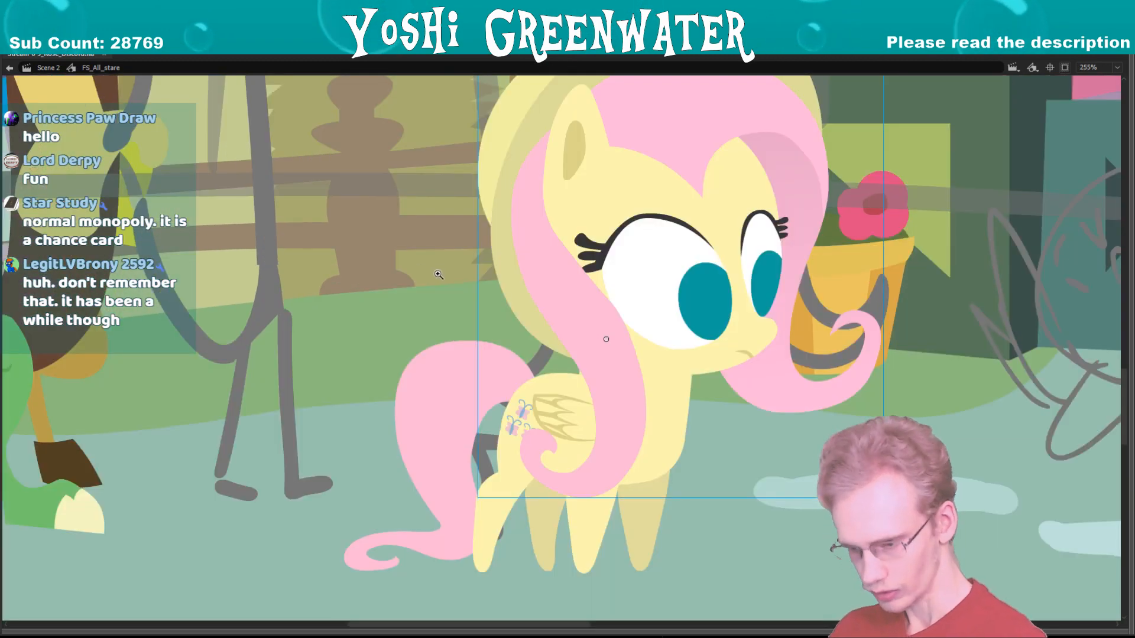
{"action": "left_click", "coordinate": [437, 273], "text": "alt"}
{"action": "left_click_drag", "start_coordinate": [438, 273], "coordinate": [329, 269]}
{"action": "key", "text": "q"}
{"action": "left_click_drag", "start_coordinate": [392, 202], "coordinate": [621, 498]}
{"action": "left_click_drag", "start_coordinate": [480, 334], "coordinate": [507, 301]}
{"action": "left_click_drag", "start_coordinate": [682, 209], "coordinate": [692, 222]}
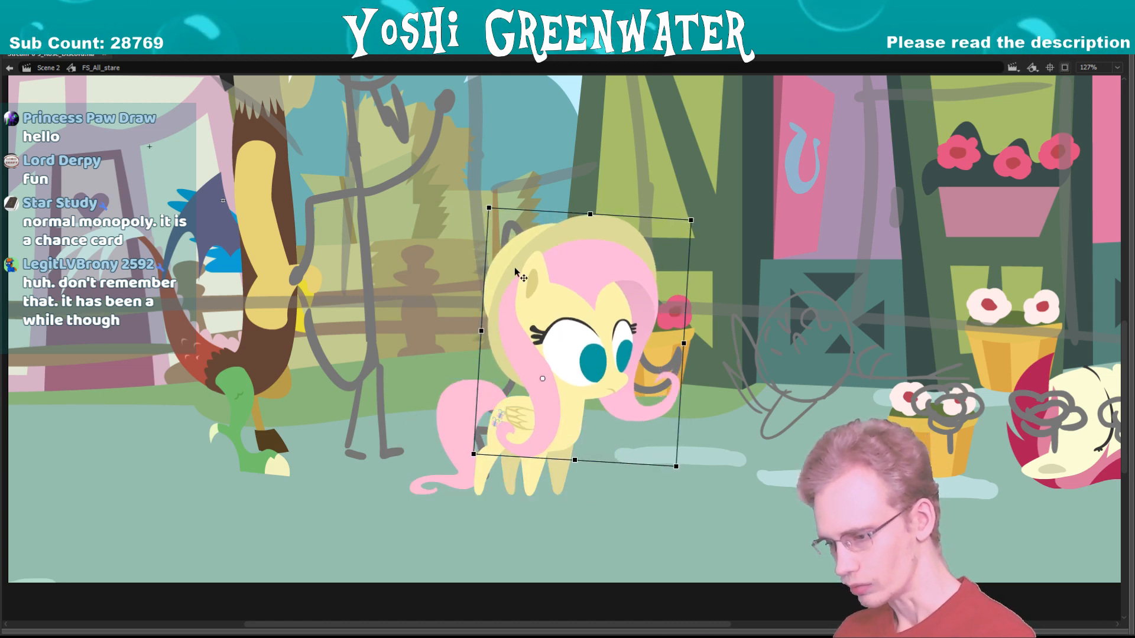
{"action": "left_click_drag", "start_coordinate": [519, 274], "coordinate": [469, 265]}
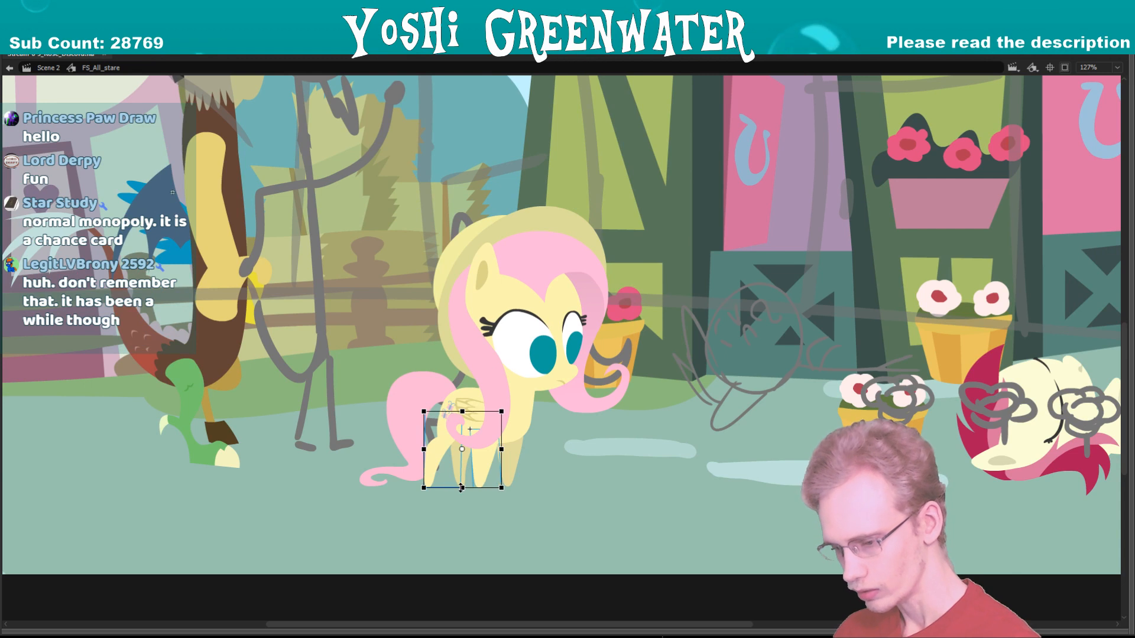
- Slant Fluttershy's near legs slightly backward at the hooves, and return to Scene 2
{"action": "left_click_drag", "start_coordinate": [473, 485], "coordinate": [471, 485]}
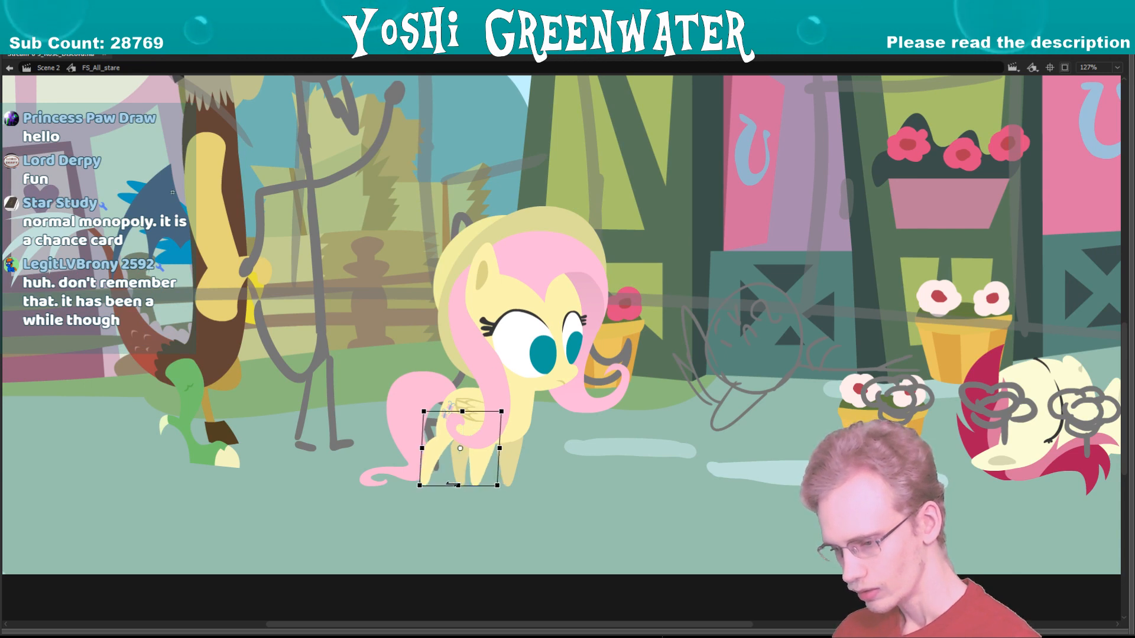
{"action": "left_click", "coordinate": [463, 472]}
{"action": "double_click", "coordinate": [352, 449]}
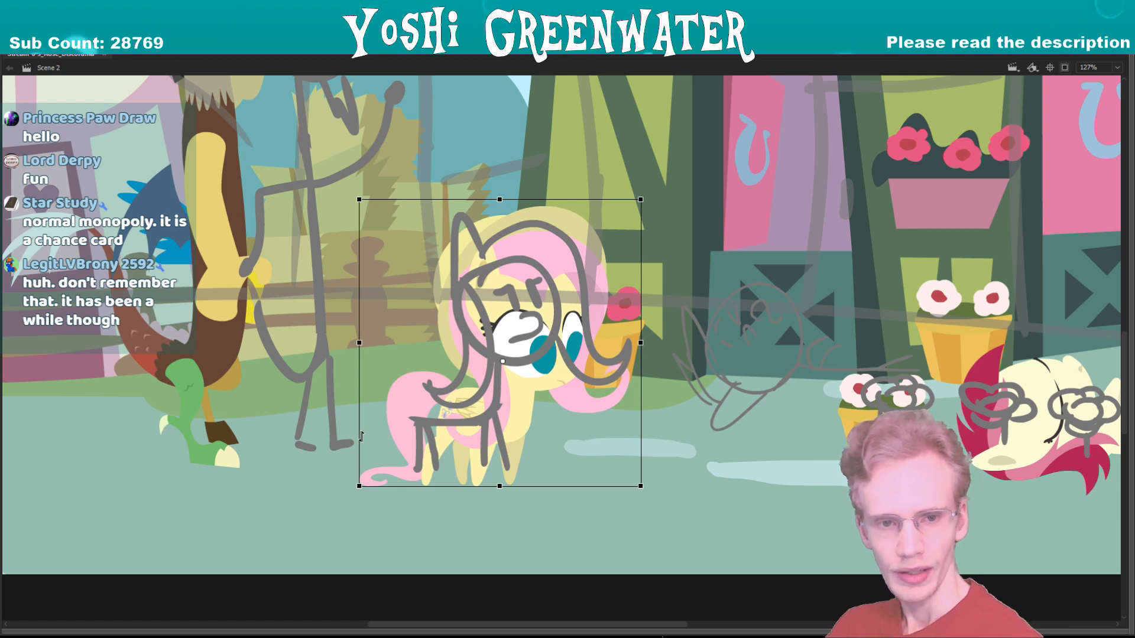
{"action": "left_click_drag", "start_coordinate": [351, 300], "coordinate": [299, 336]}
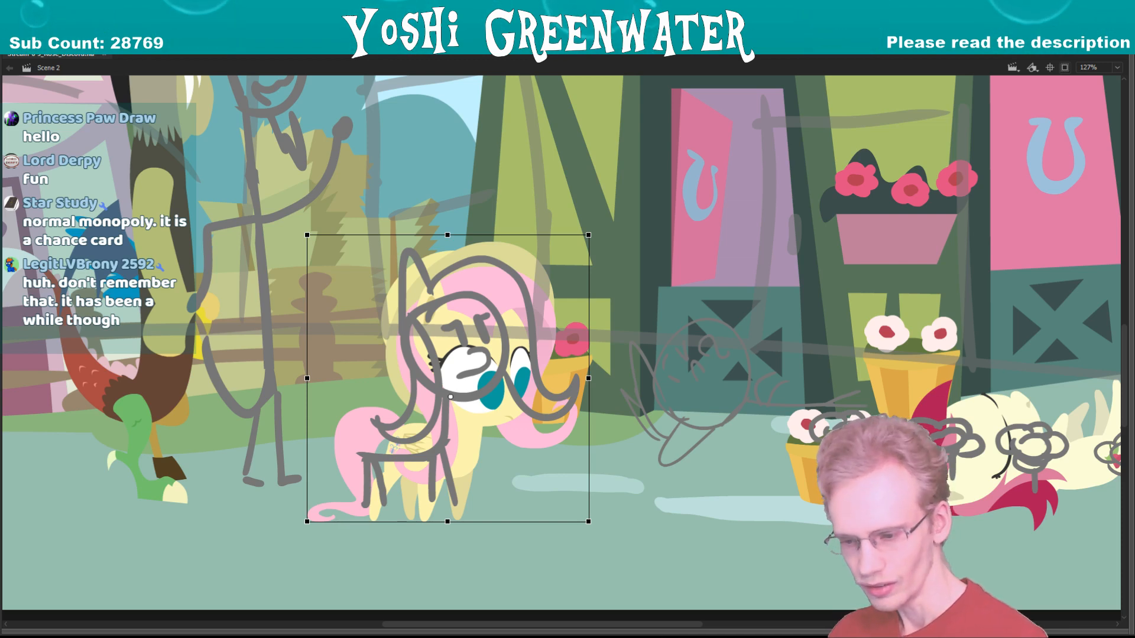
- Play the shot from frame 230 to about frame 259 to check the board timing against Fluttershy's pose
{"action": "key", "text": "F4"}
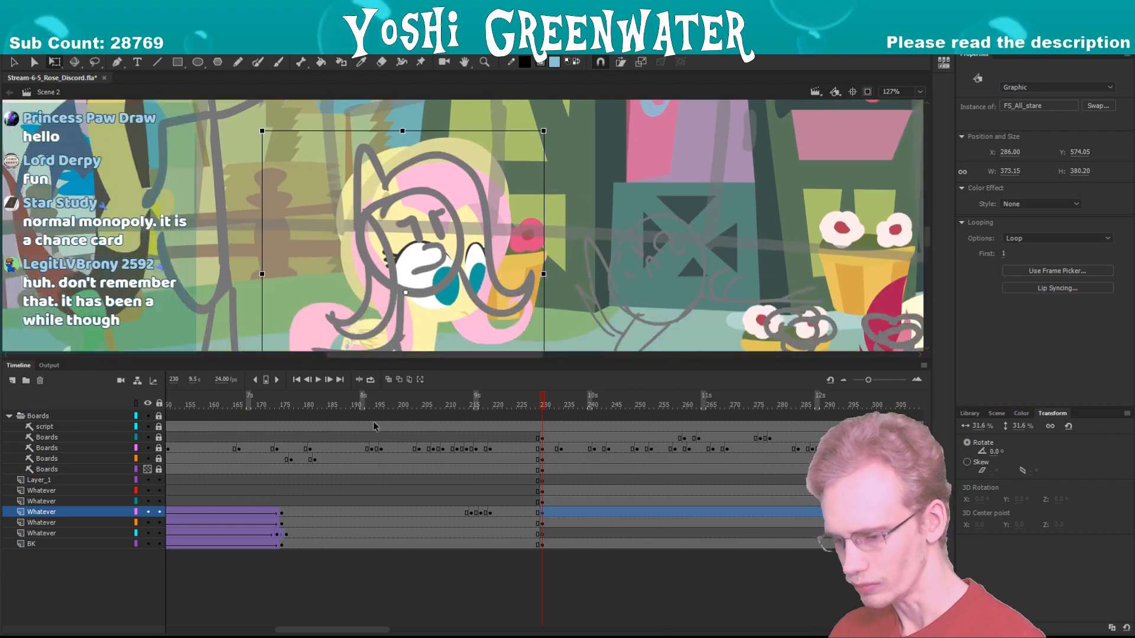
{"action": "left_click_drag", "start_coordinate": [324, 631], "coordinate": [345, 631]}
{"action": "key", "text": "Return"}
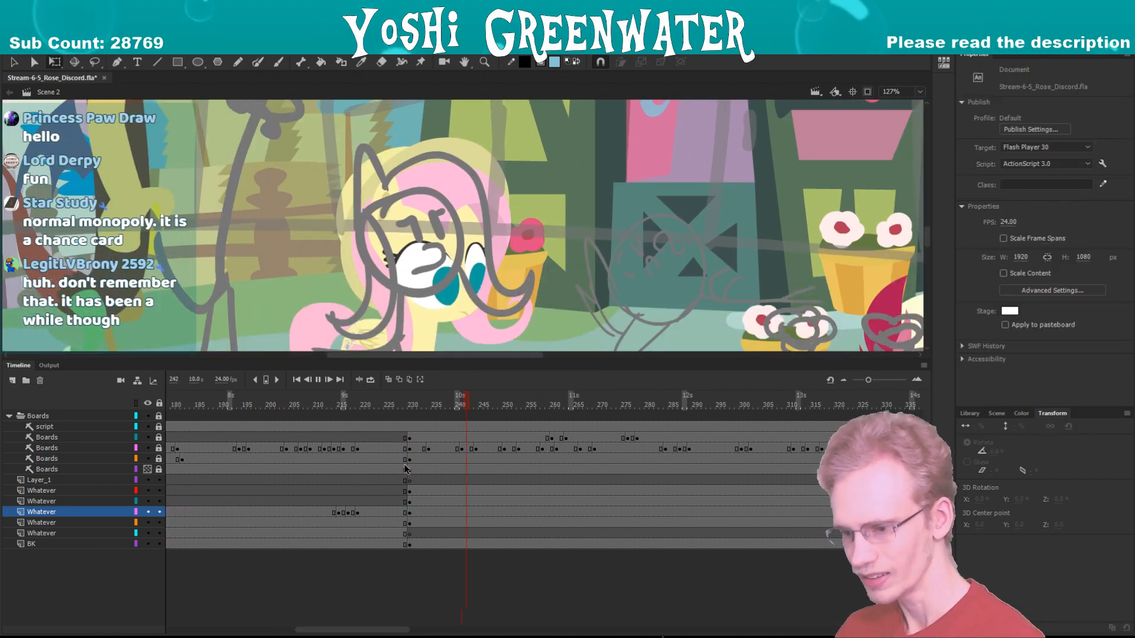
{"action": "key", "text": "Return"}
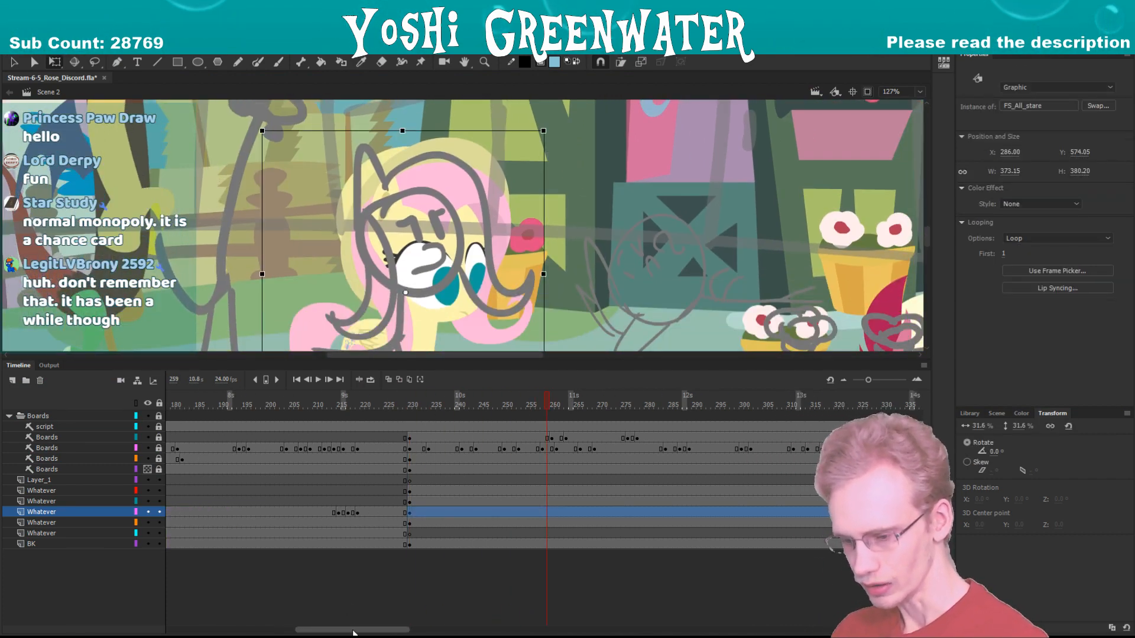
{"action": "left_click_drag", "start_coordinate": [355, 630], "coordinate": [376, 630]}
{"action": "left_click_drag", "start_coordinate": [382, 364], "coordinate": [382, 402]}
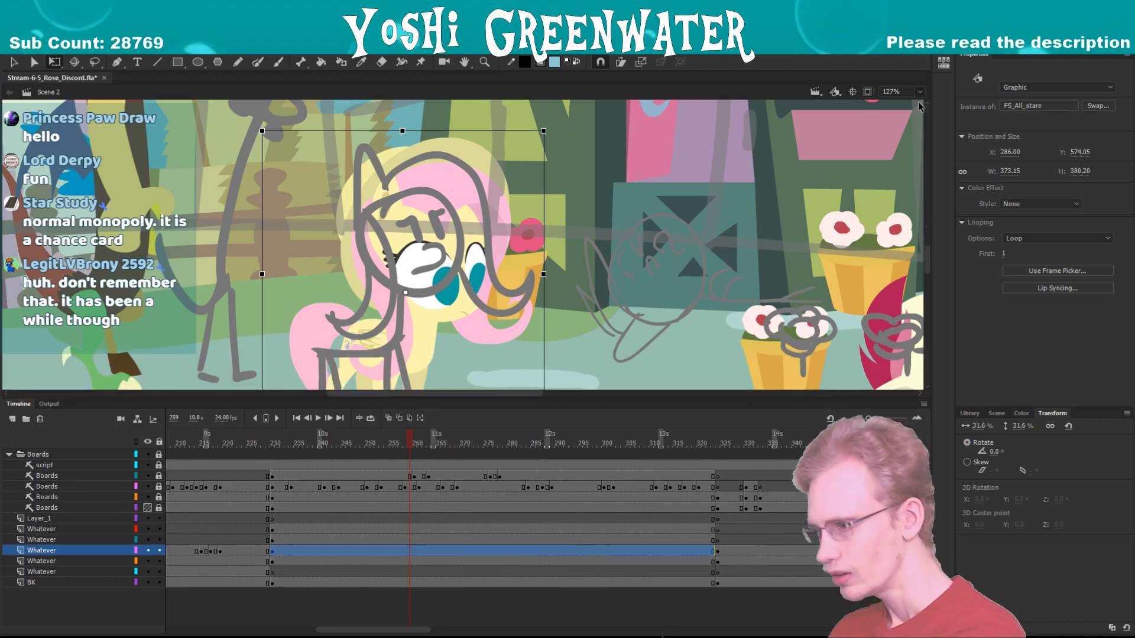
- Shift both of Fluttershy's pupils right and slightly up inside the FS_Head_3Q_All_stare symbol
{"action": "left_click", "coordinate": [912, 107]}
{"action": "key", "text": "ctrl+space"}
{"action": "left_click_drag", "start_coordinate": [377, 223], "coordinate": [464, 365]}
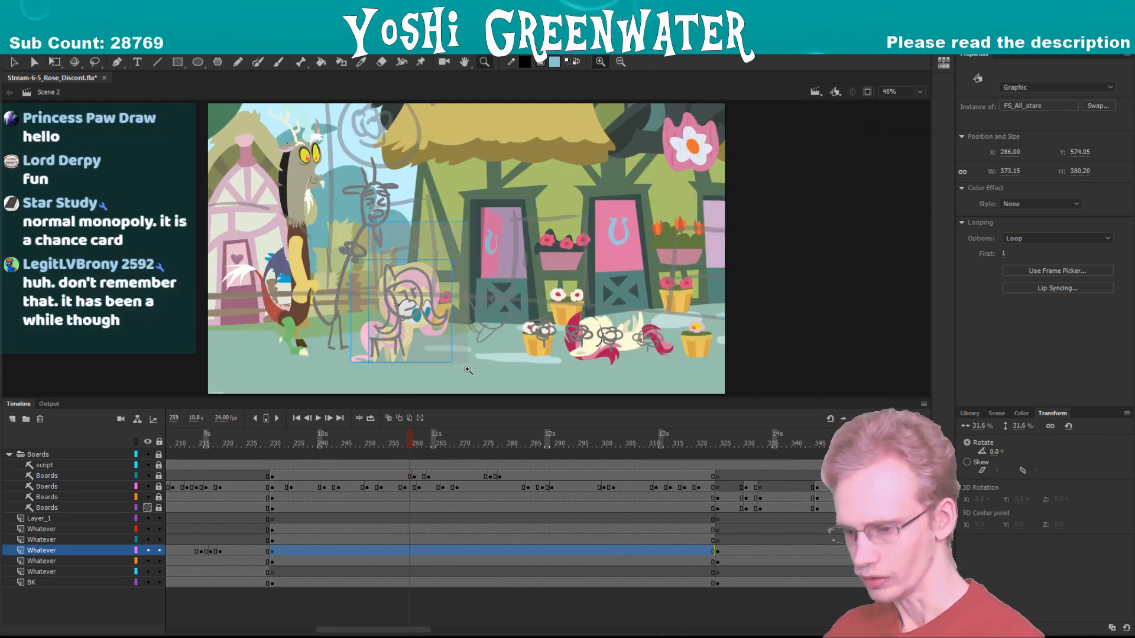
{"action": "left_click_drag", "start_coordinate": [466, 292], "coordinate": [416, 295]}
{"action": "double_click", "coordinate": [415, 294]}
{"action": "double_click", "coordinate": [415, 295]}
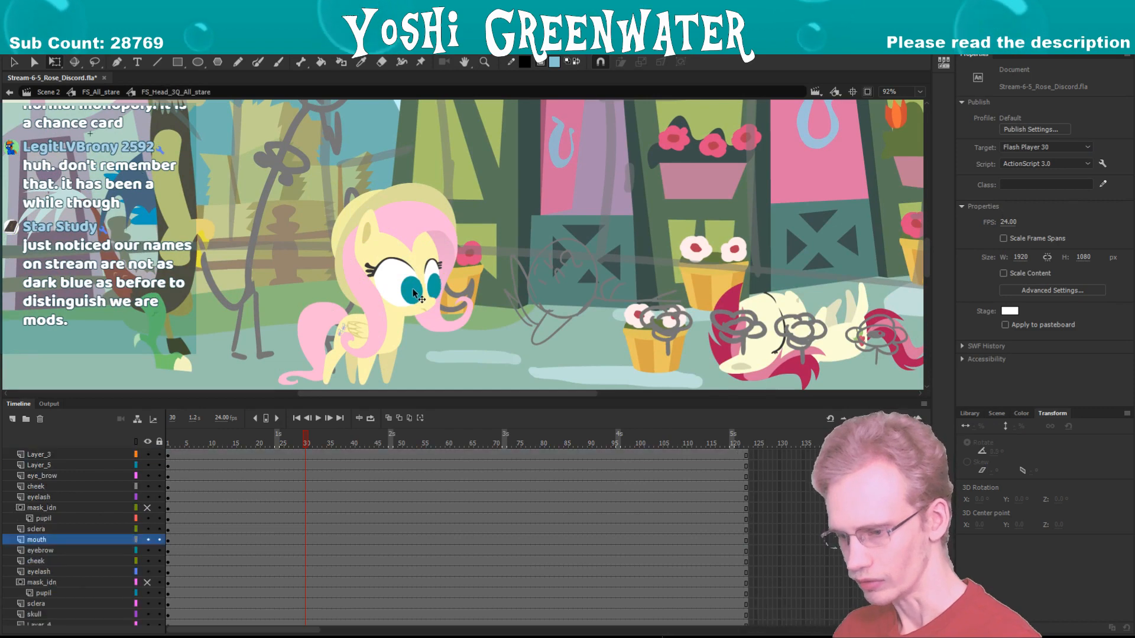
{"action": "left_click", "coordinate": [413, 292]}
{"action": "left_click", "coordinate": [433, 288], "text": "shift"}
{"action": "key", "text": "shift+Right"}
{"action": "key", "text": "shift+Right"}
{"action": "key", "text": "Up"}
{"action": "key", "text": "Up"}
{"action": "key", "text": "Up"}
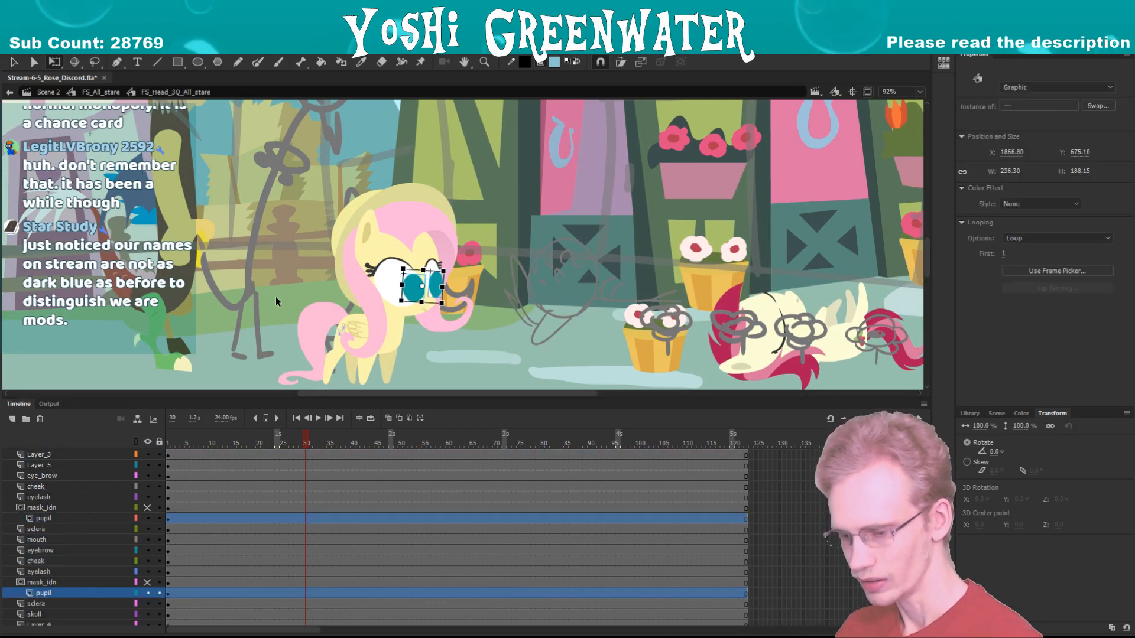
- Leave the head and body symbols to return to Scene 2, and save the file
{"action": "left_click", "coordinate": [284, 290]}
{"action": "left_click", "coordinate": [413, 289]}
{"action": "double_click", "coordinate": [294, 264]}
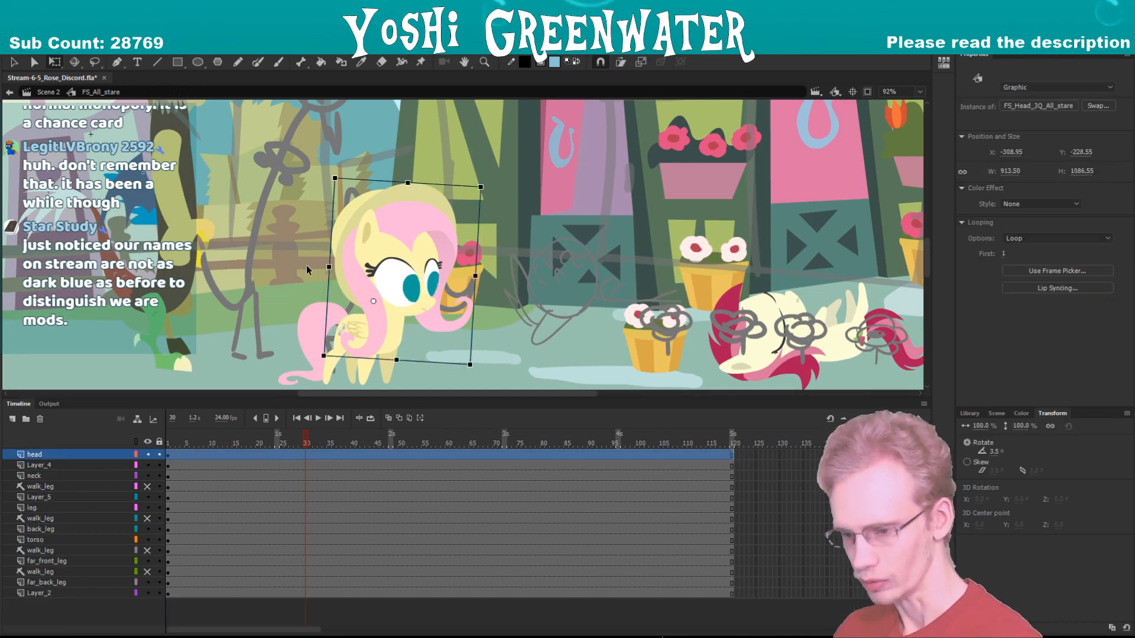
{"action": "double_click", "coordinate": [304, 253]}
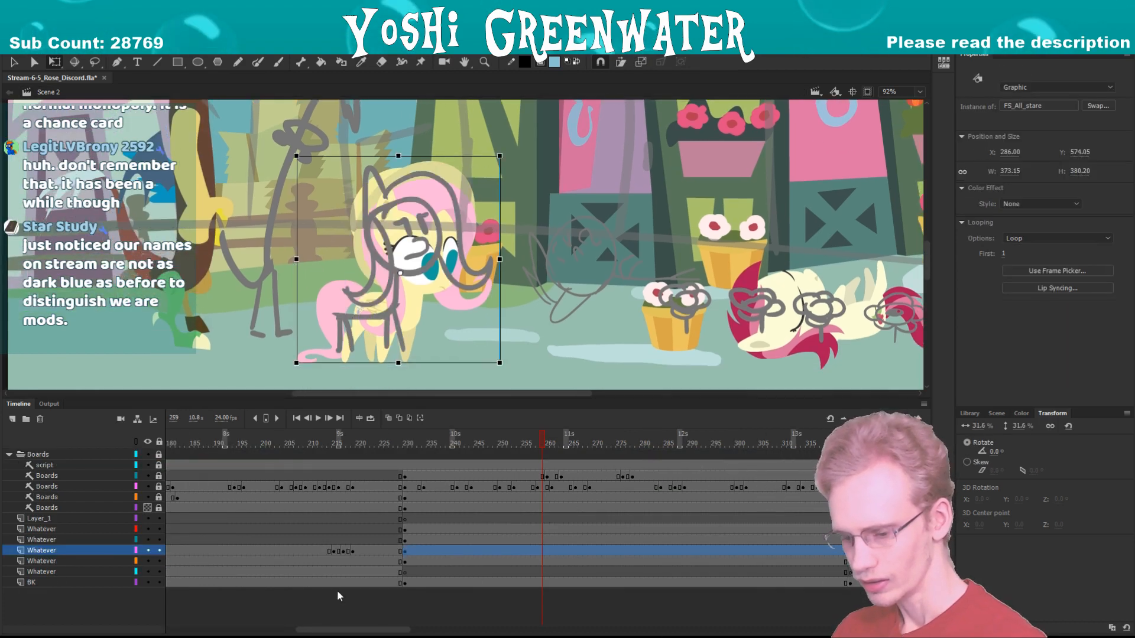
{"action": "left_click_drag", "start_coordinate": [334, 634], "coordinate": [351, 634]}
{"action": "left_click", "coordinate": [371, 599]}
{"action": "key", "text": "ctrl+s"}
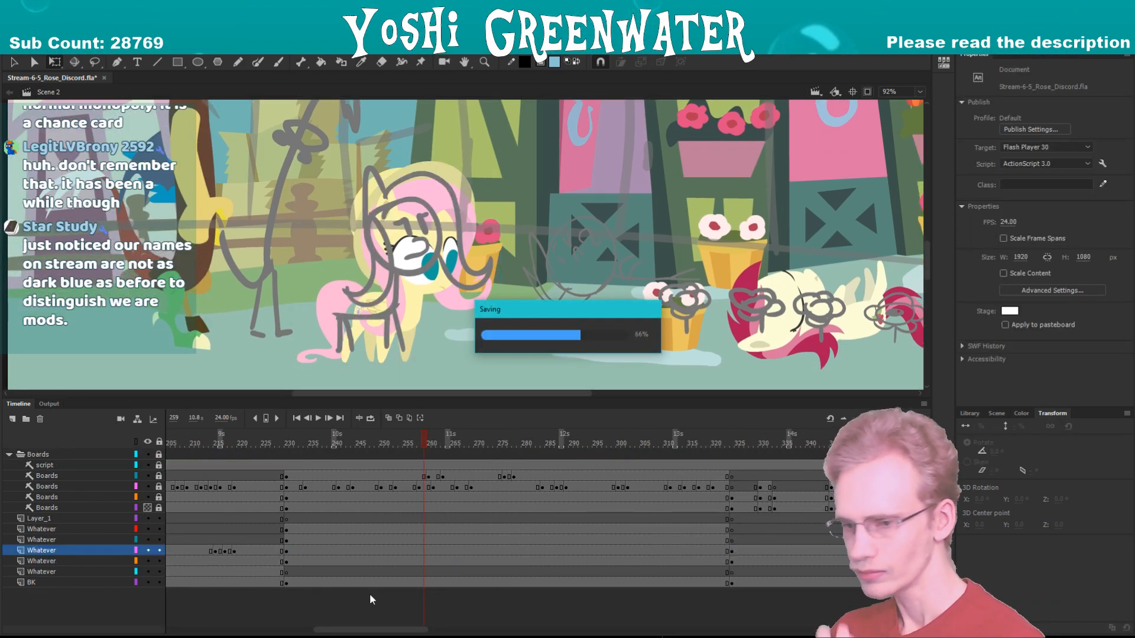
- In FS_All_stare, move the tail's pivot to its base, skew the tail to 1.3°, and save the file
{"action": "left_click_drag", "start_coordinate": [298, 402], "coordinate": [297, 422]}
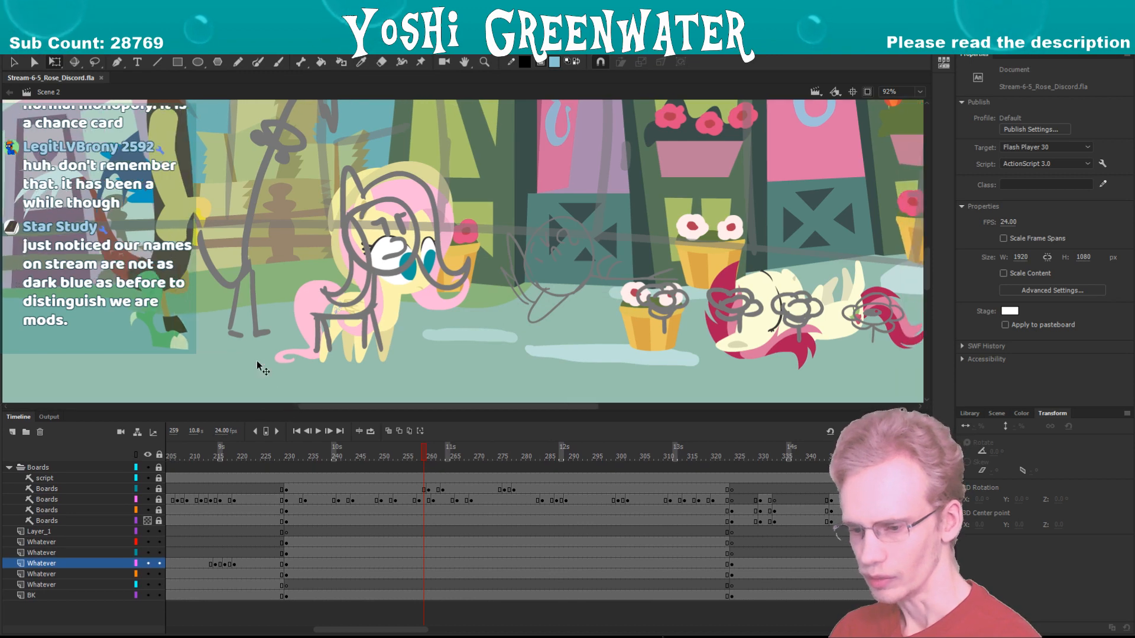
{"action": "double_click", "coordinate": [331, 335]}
{"action": "left_click", "coordinate": [298, 351]}
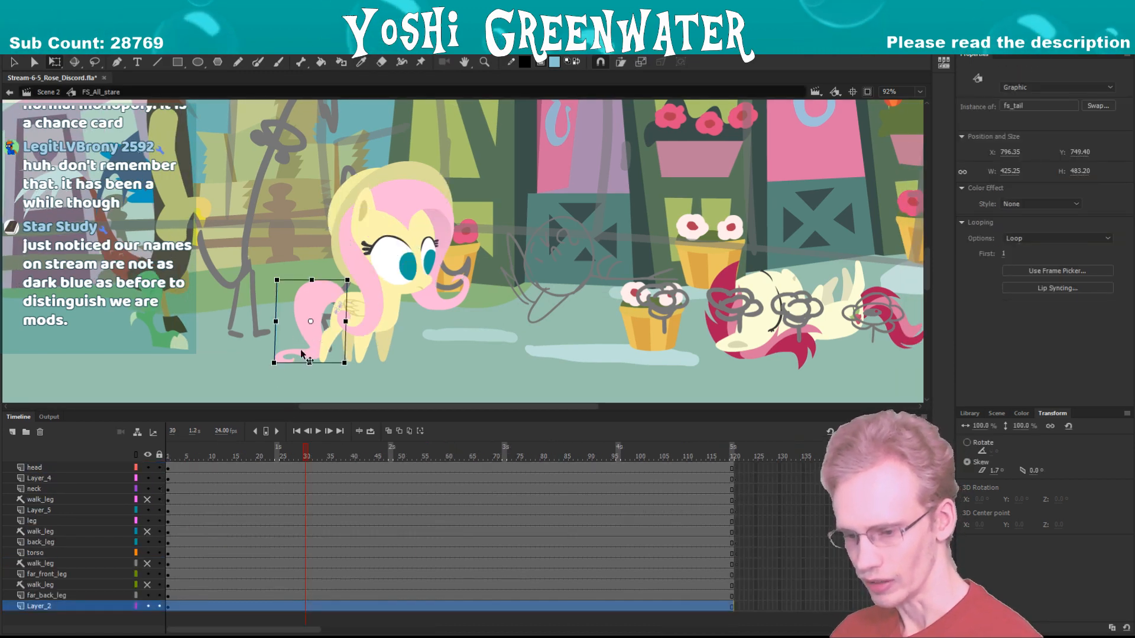
{"action": "left_click", "coordinate": [262, 311]}
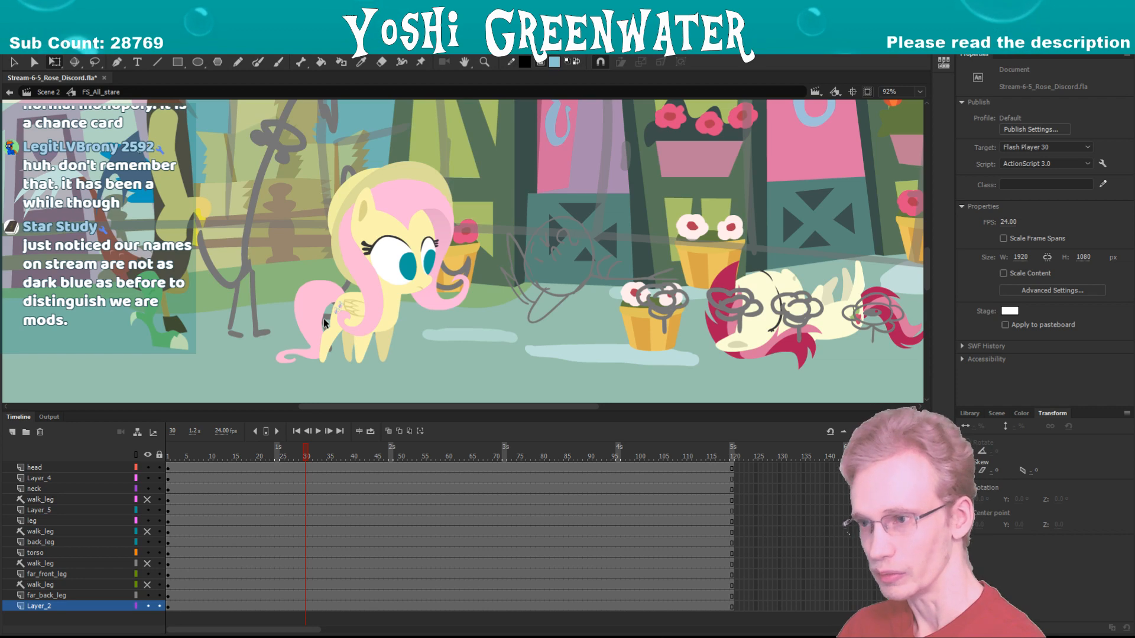
{"action": "left_click_drag", "start_coordinate": [295, 304], "coordinate": [281, 300]}
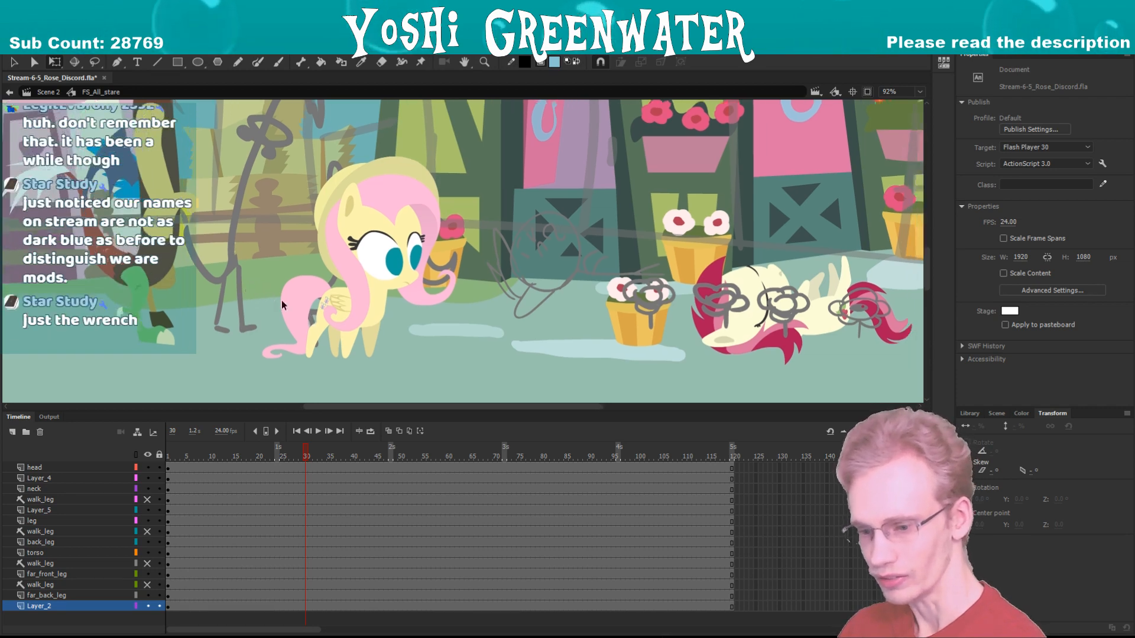
{"action": "left_click", "coordinate": [291, 331]}
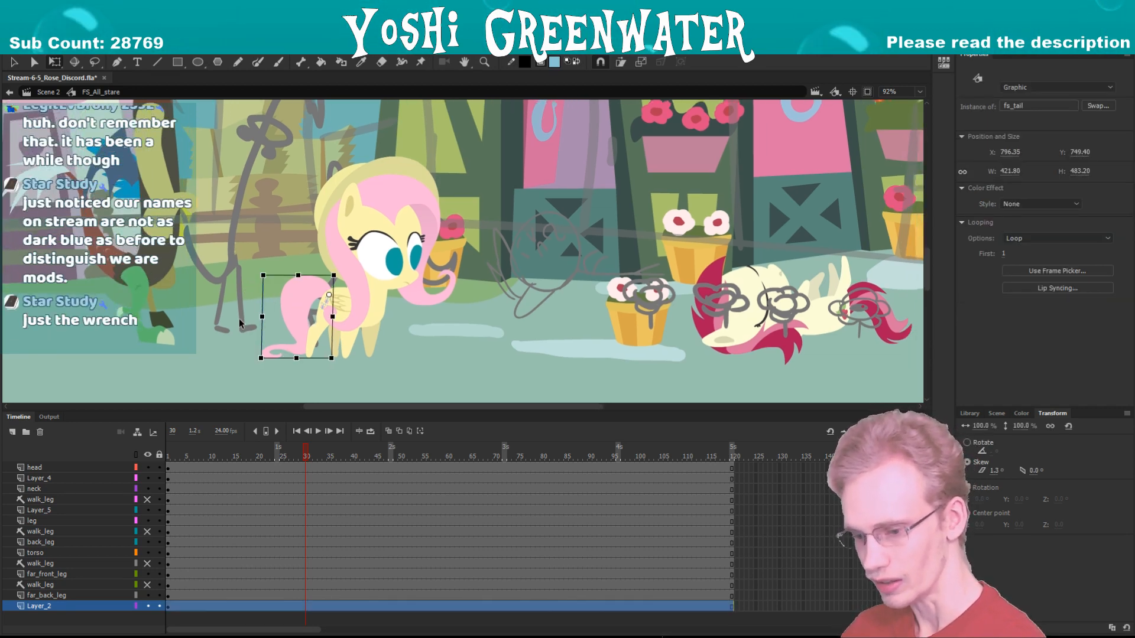
{"action": "left_click", "coordinate": [263, 334]}
{"action": "key", "text": "ctrl+s"}
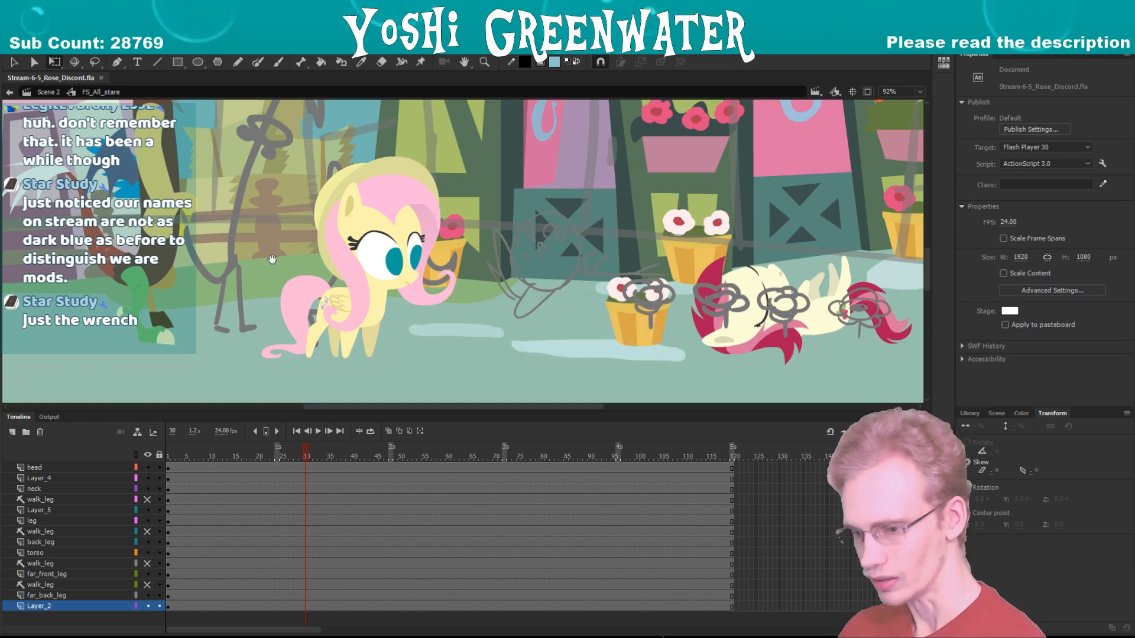
- Rotate Fluttershy's head clockwise to about 5.9°, nudge it slightly right, and return to Scene 2
{"action": "left_click_drag", "start_coordinate": [272, 259], "coordinate": [245, 272]}
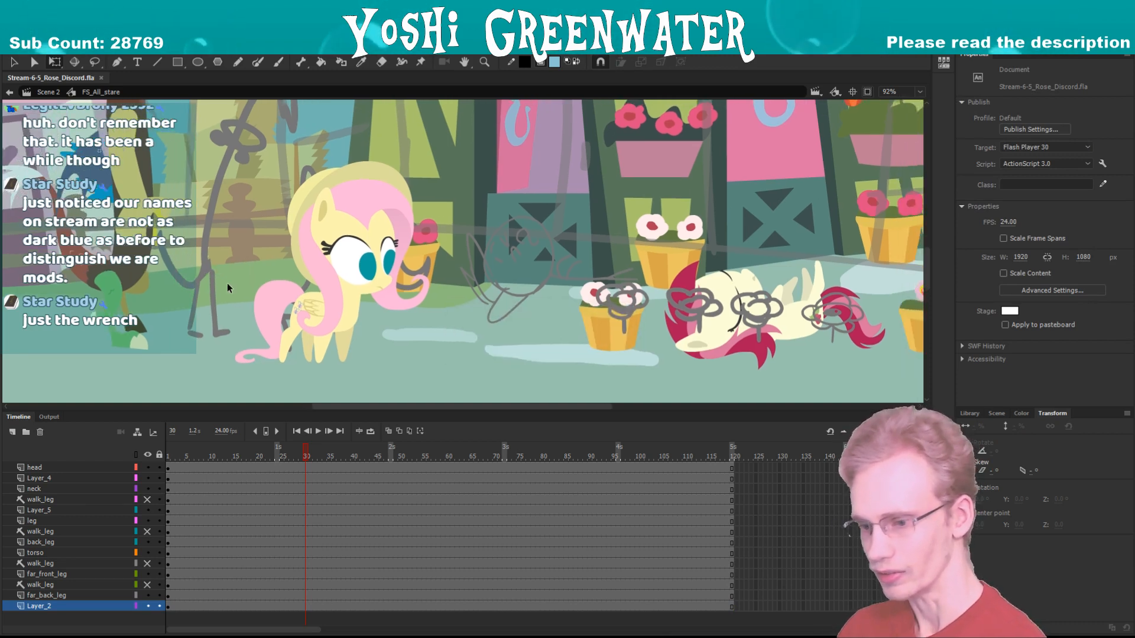
{"action": "left_click", "coordinate": [311, 242]}
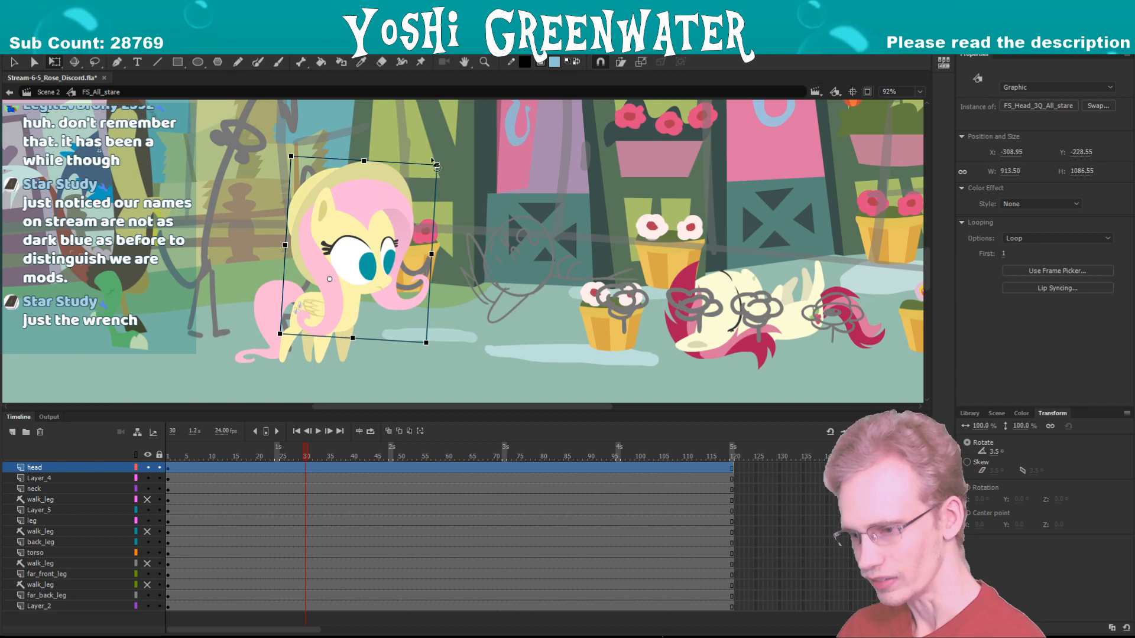
{"action": "left_click_drag", "start_coordinate": [432, 160], "coordinate": [438, 169]}
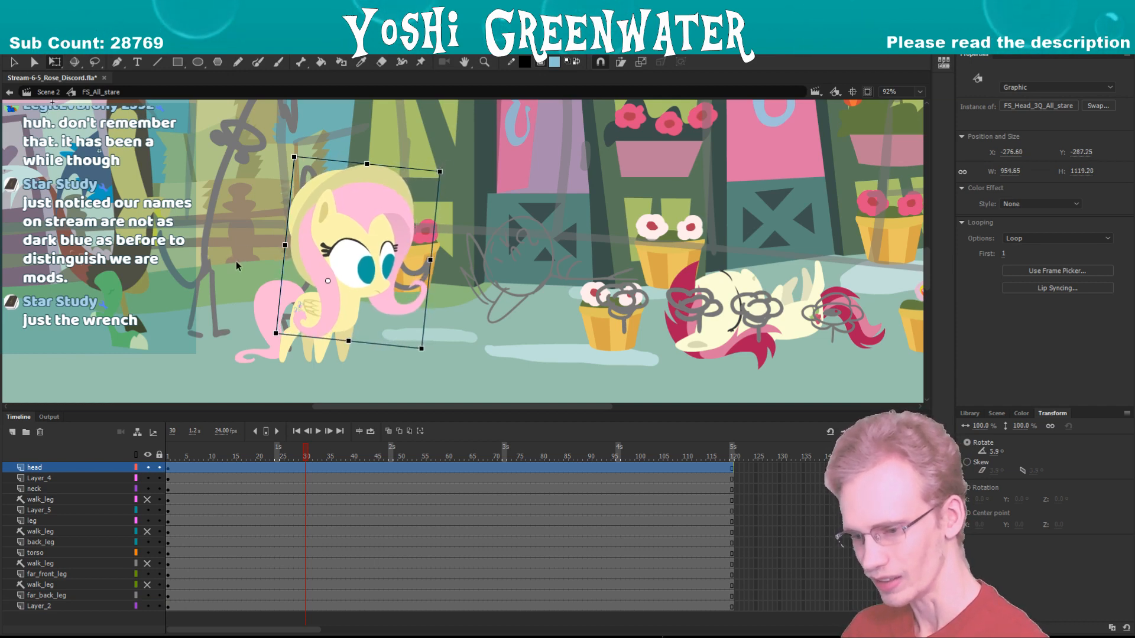
{"action": "key", "text": "Right"}
{"action": "key", "text": "Right"}
{"action": "key", "text": "Right"}
{"action": "left_click", "coordinate": [260, 245]}
{"action": "left_click_drag", "start_coordinate": [268, 246], "coordinate": [241, 243]}
{"action": "double_click", "coordinate": [256, 259]}
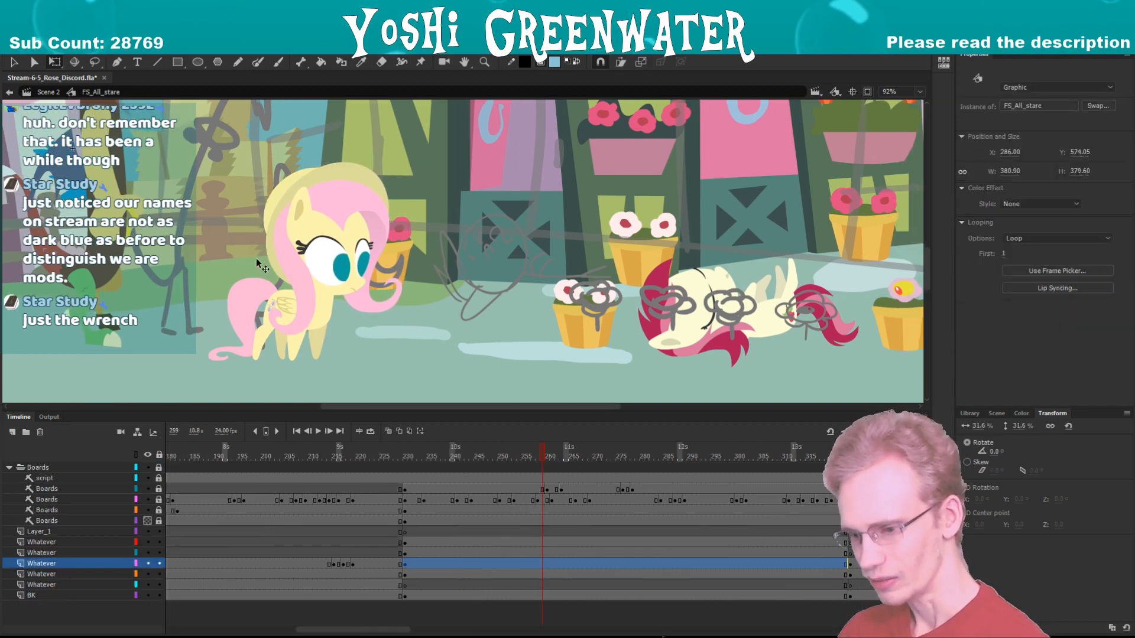
- Play the shot from frame 230 to about frame 250 to check the new head tilt, and save the file
{"action": "left_click_drag", "start_coordinate": [358, 629], "coordinate": [367, 630]}
{"action": "left_click", "coordinate": [347, 456]}
{"action": "key", "text": "Return"}
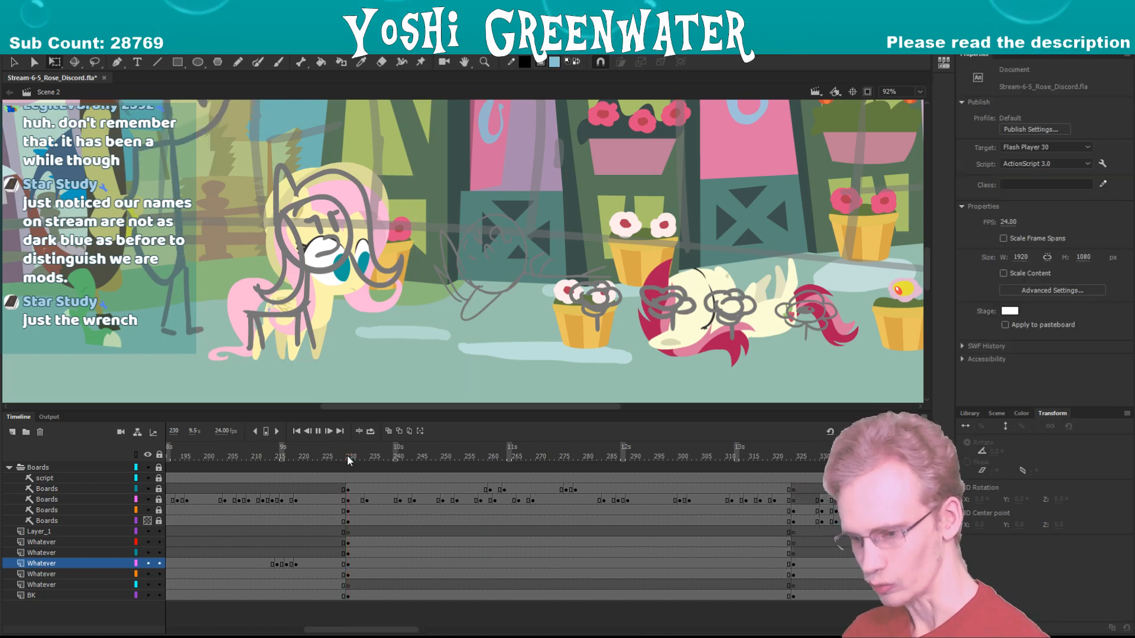
{"action": "key", "text": "Return"}
{"action": "left_click_drag", "start_coordinate": [356, 410], "coordinate": [355, 413]}
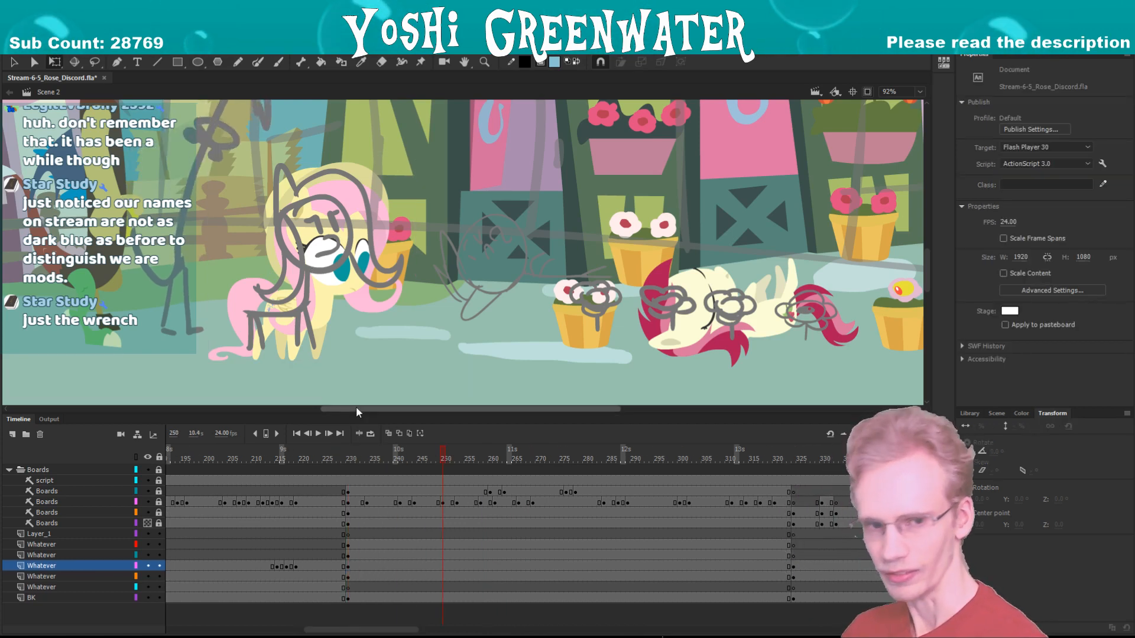
{"action": "key", "text": "ctrl+s"}
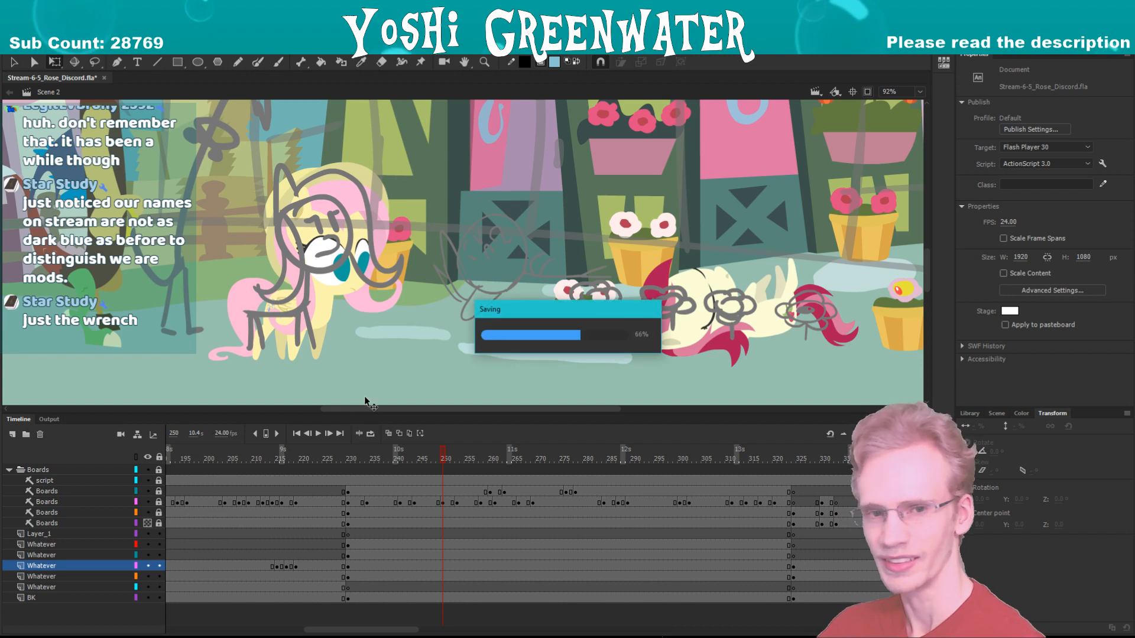
{"action": "scroll", "coordinate": [374, 331], "scroll_direction": "left", "scroll_amount": 3}
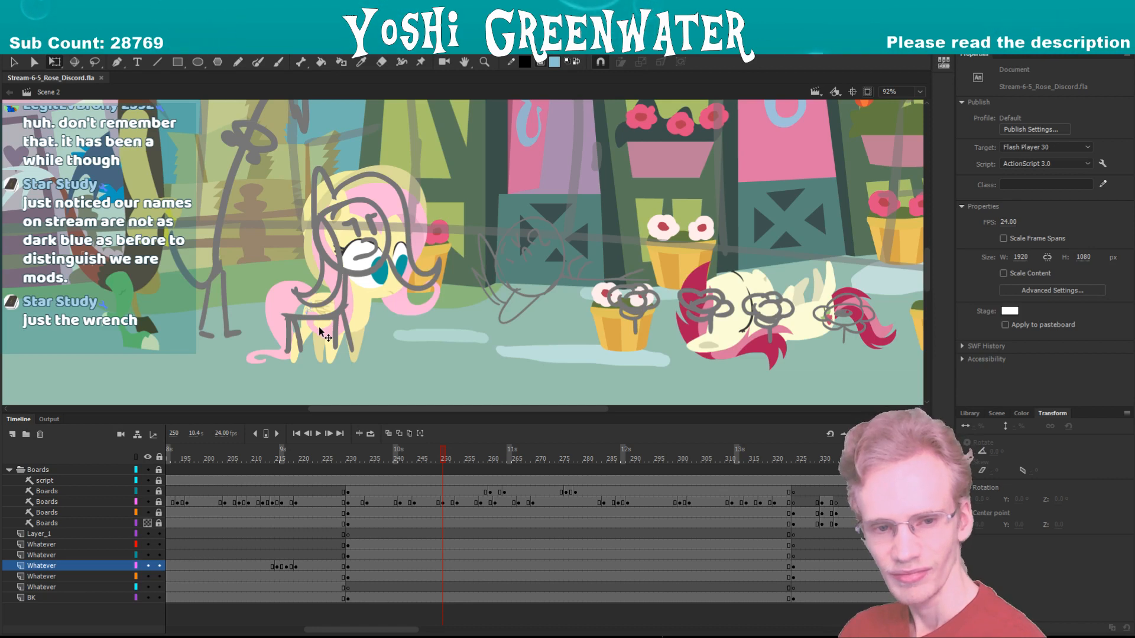
{"action": "scroll", "coordinate": [318, 326], "scroll_direction": "left", "scroll_amount": 1}
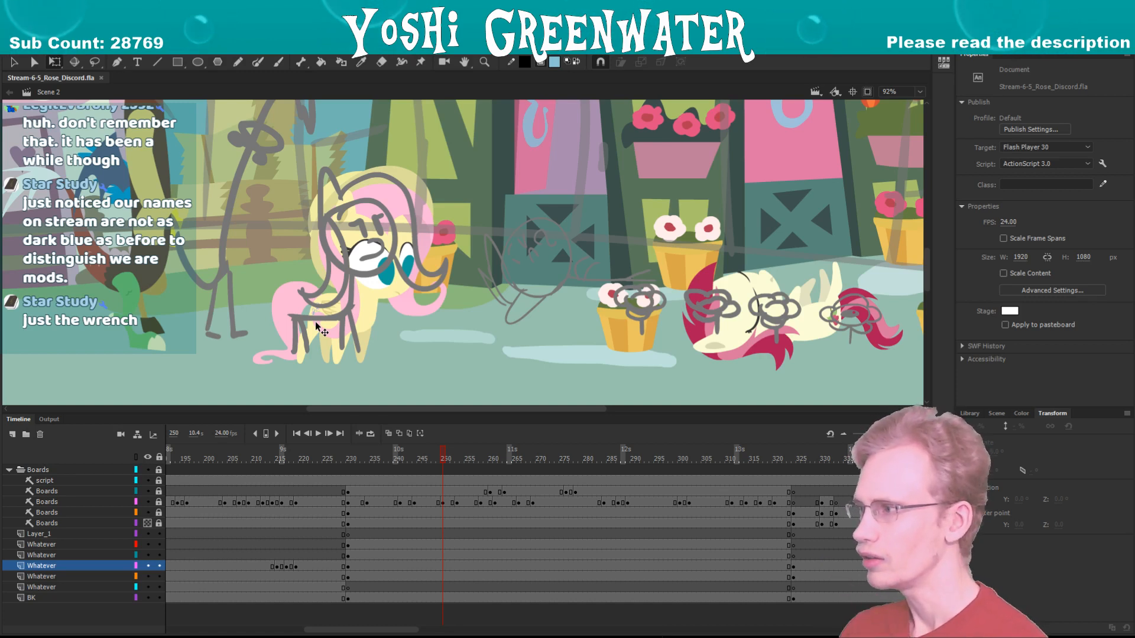
{"action": "left_click_drag", "start_coordinate": [197, 304], "coordinate": [221, 299]}
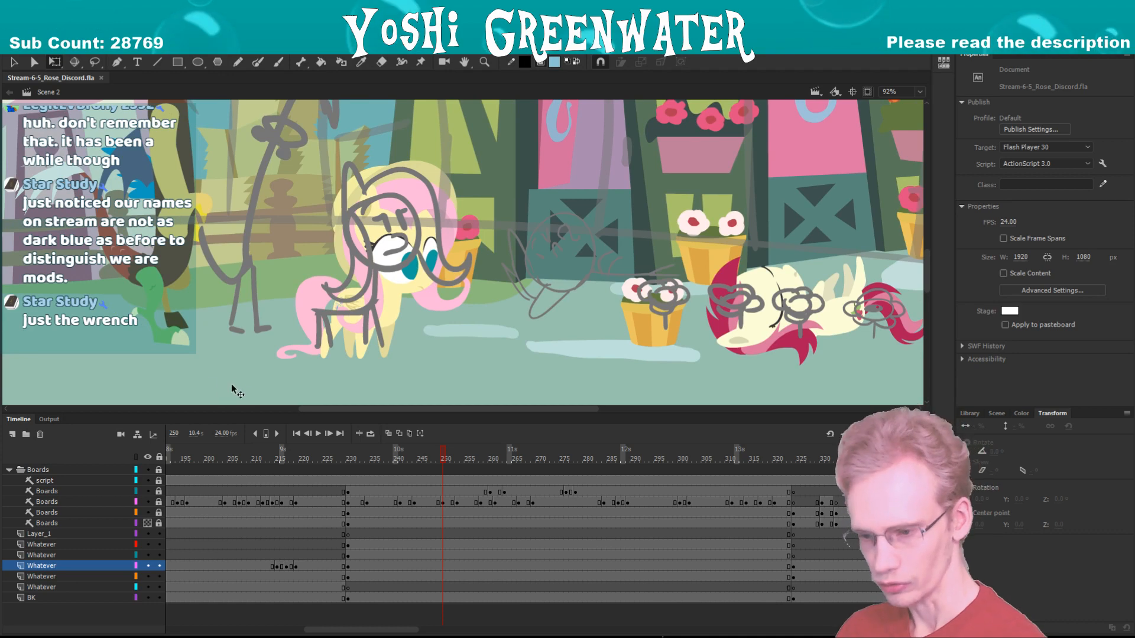
{"action": "left_click_drag", "start_coordinate": [260, 368], "coordinate": [282, 374]}
{"action": "left_click_drag", "start_coordinate": [287, 413], "coordinate": [292, 422]}
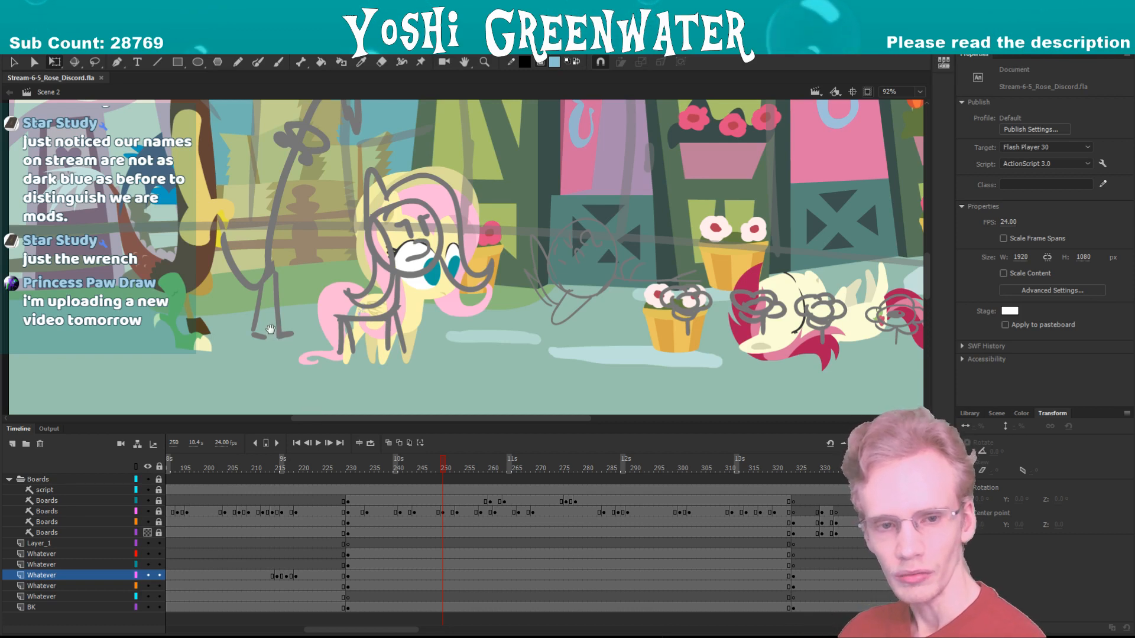
{"action": "left_click_drag", "start_coordinate": [270, 331], "coordinate": [281, 332]}
{"action": "left_click_drag", "start_coordinate": [278, 428], "coordinate": [278, 425]}
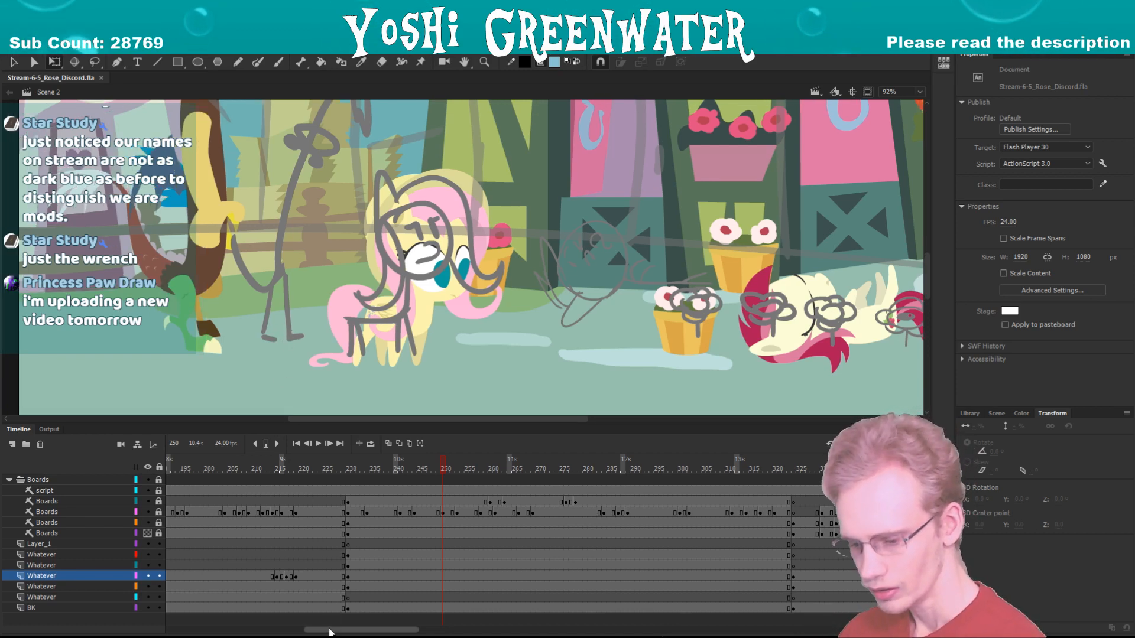
- Replay the shot to review Fluttershy against the boards, and return the playhead to frame 230
{"action": "left_click_drag", "start_coordinate": [329, 629], "coordinate": [338, 629]}
{"action": "key", "text": "Return"}
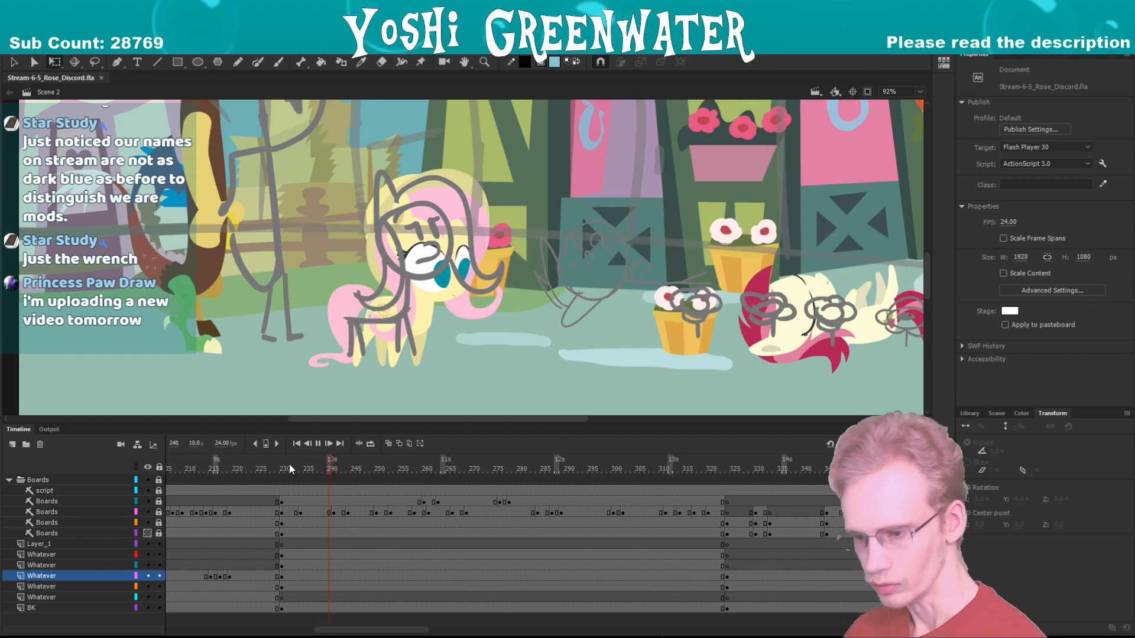
{"action": "left_click", "coordinate": [289, 466]}
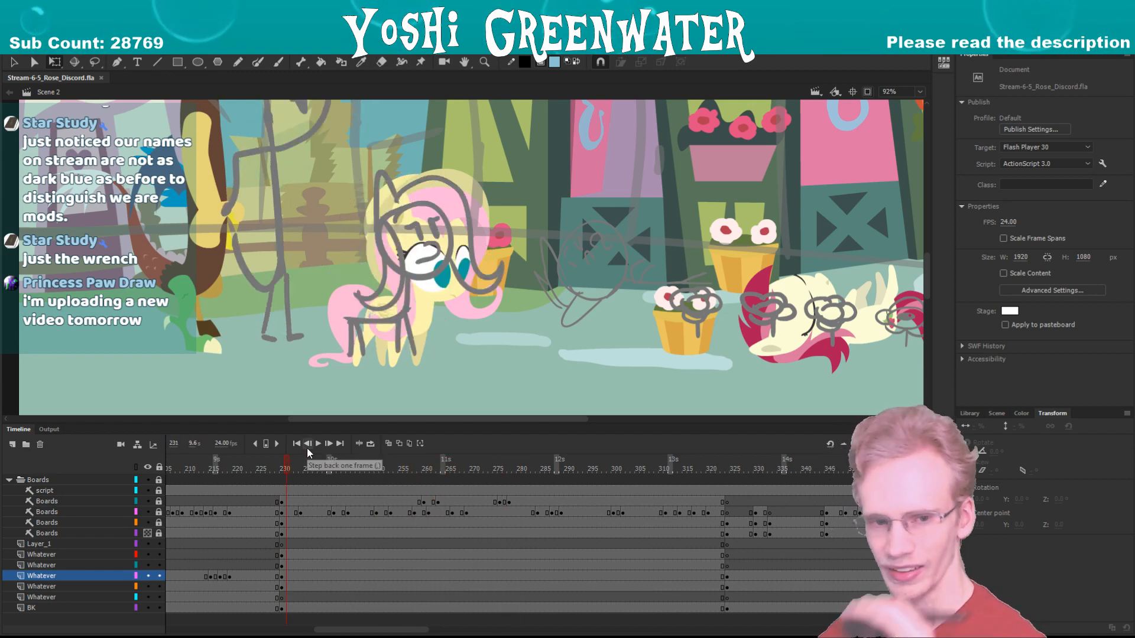
{"action": "left_click", "coordinate": [283, 472]}
{"action": "left_click_drag", "start_coordinate": [330, 629], "coordinate": [331, 628]}
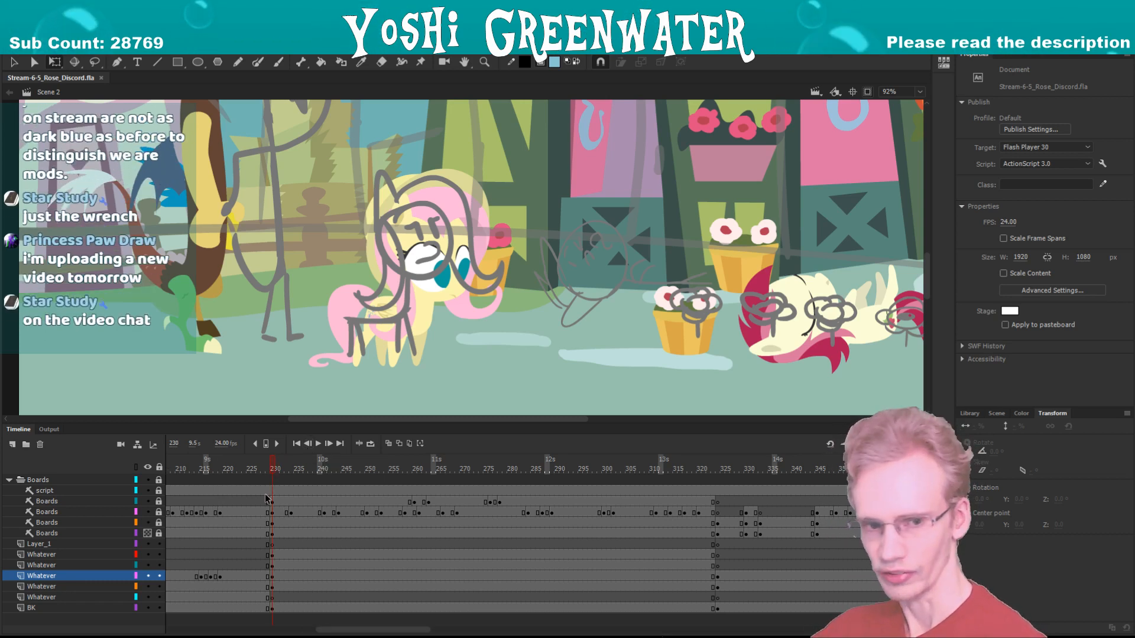
- Inspect Fluttershy's head at the first frame of FS_All_stare, and return to Scene 2
{"action": "double_click", "coordinate": [372, 318]}
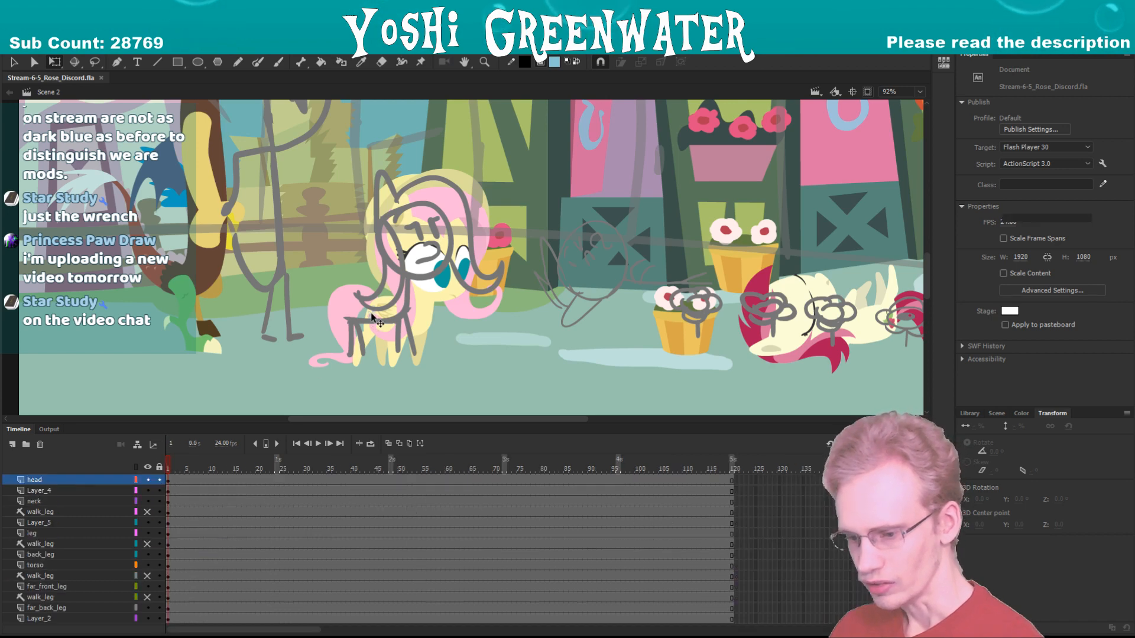
{"action": "left_click", "coordinate": [425, 249]}
{"action": "left_click_drag", "start_coordinate": [347, 185], "coordinate": [336, 180]}
{"action": "left_click", "coordinate": [336, 186]}
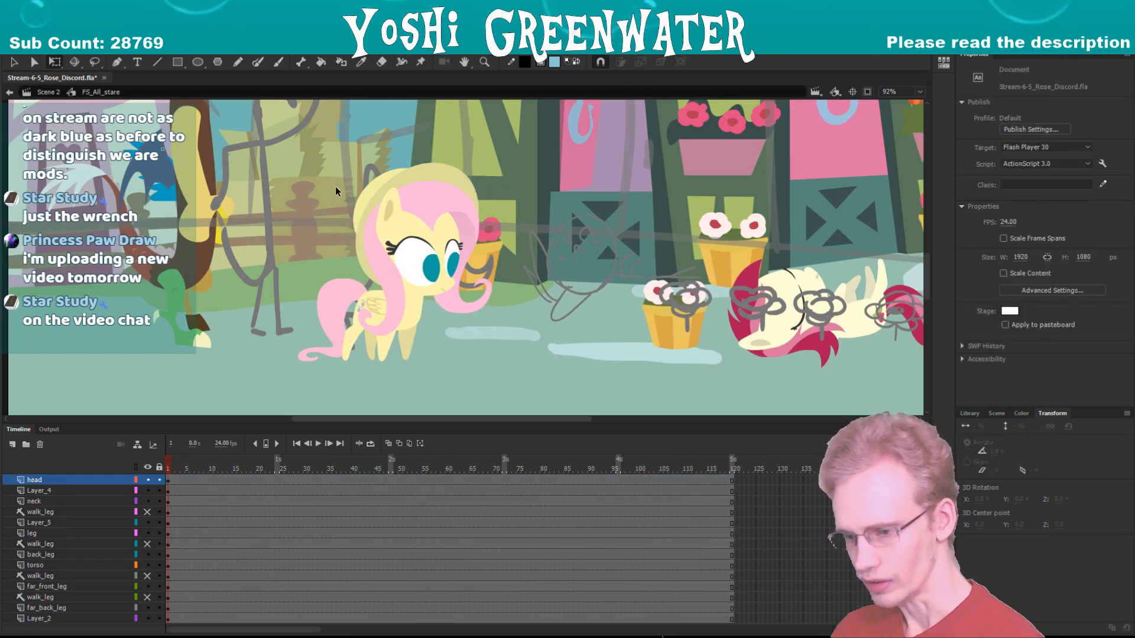
{"action": "double_click", "coordinate": [335, 187]}
- Open Discord's discord_all_right_laugh symbol for editing in place from frame 230, with his full figure in view
{"action": "left_click_drag", "start_coordinate": [330, 630], "coordinate": [332, 631]}
{"action": "left_click_drag", "start_coordinate": [73, 239], "coordinate": [334, 308]}
{"action": "left_click", "coordinate": [307, 252]}
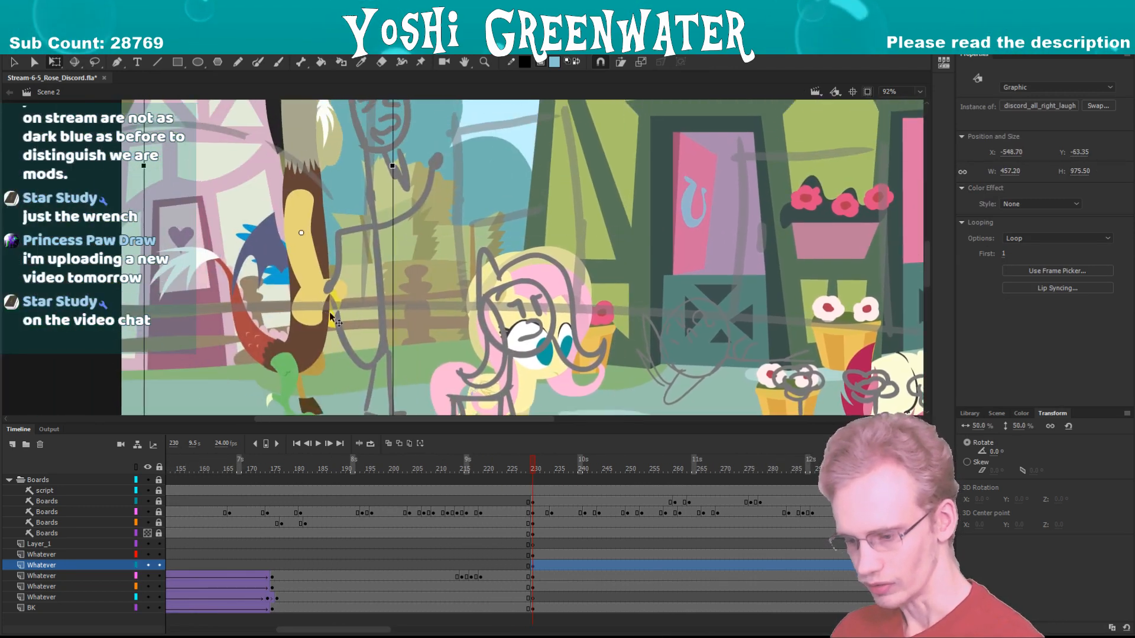
{"action": "double_click", "coordinate": [306, 251]}
{"action": "key", "text": "F4"}
{"action": "left_click_drag", "start_coordinate": [269, 277], "coordinate": [322, 454]}
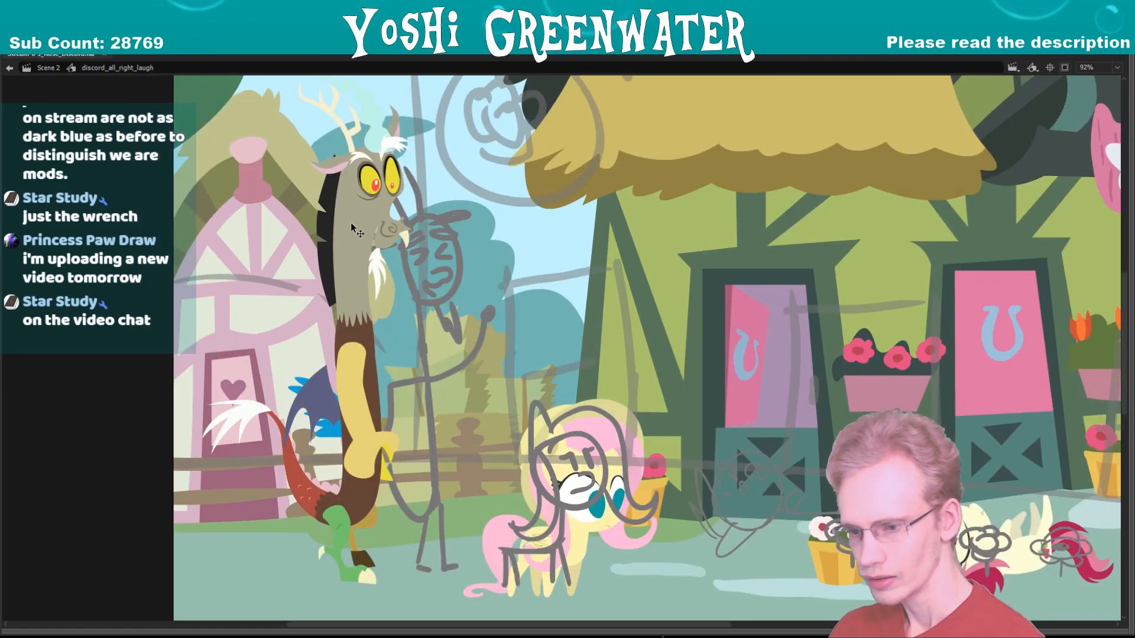
{"action": "key", "text": "F4"}
- Duplicate Discord's head symbol in the laugh pose as discord_head_right_laugh
{"action": "left_click", "coordinate": [371, 193]}
{"action": "right_click", "coordinate": [367, 218]}
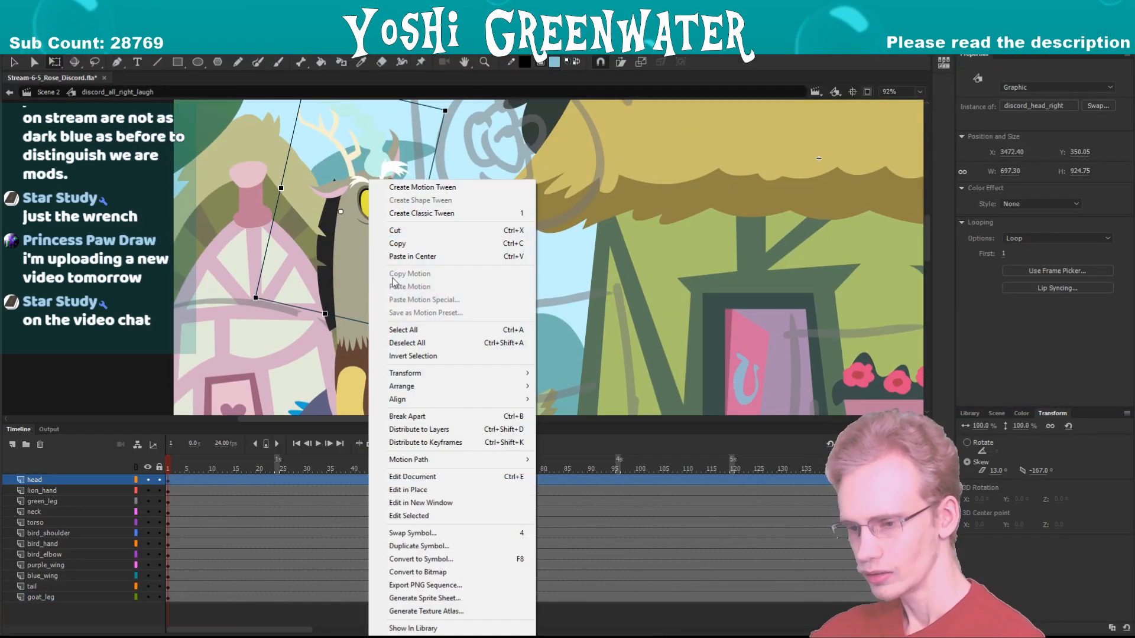
{"action": "left_click", "coordinate": [417, 546]}
{"action": "key", "text": "BackSpace"}
{"action": "key", "text": "BackSpace"}
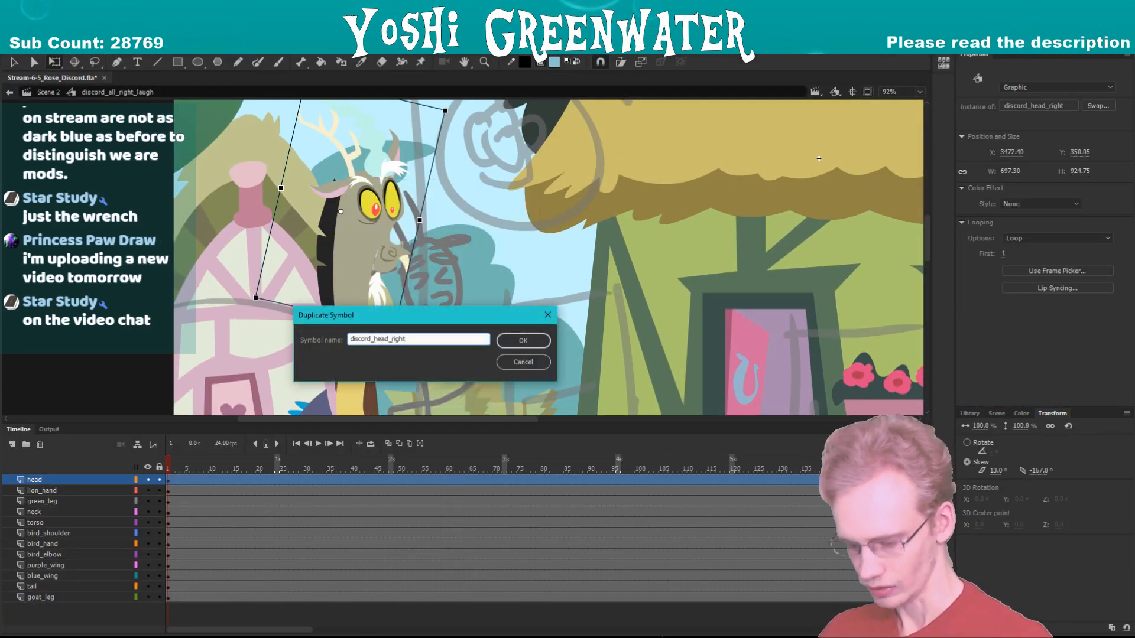
{"action": "type", "text": "_laugh"}
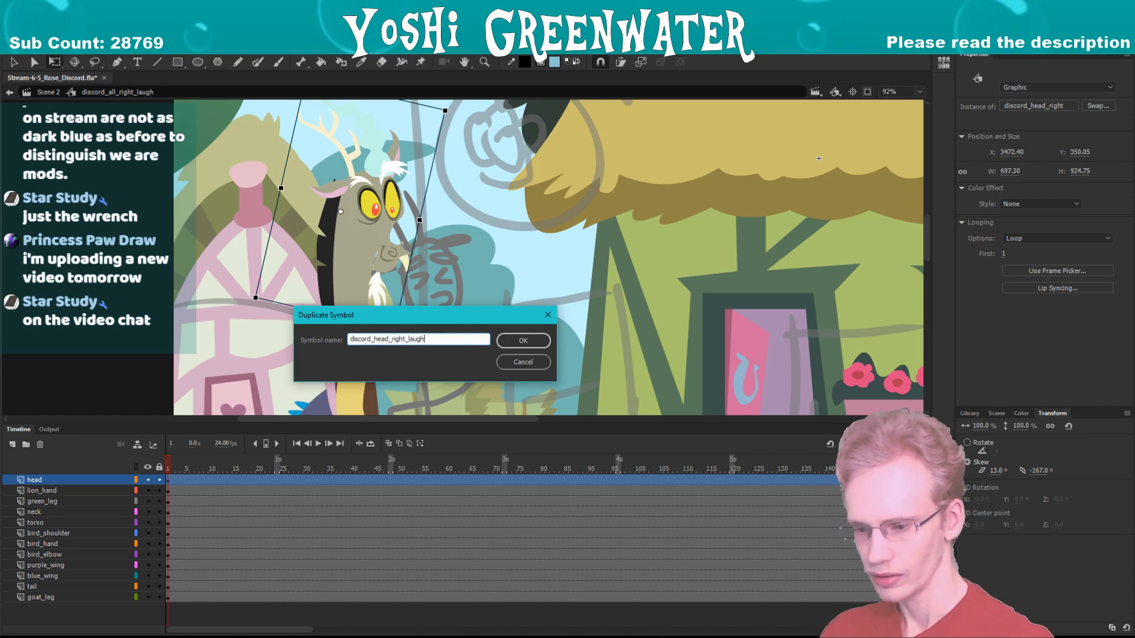
{"action": "key", "text": "Return"}
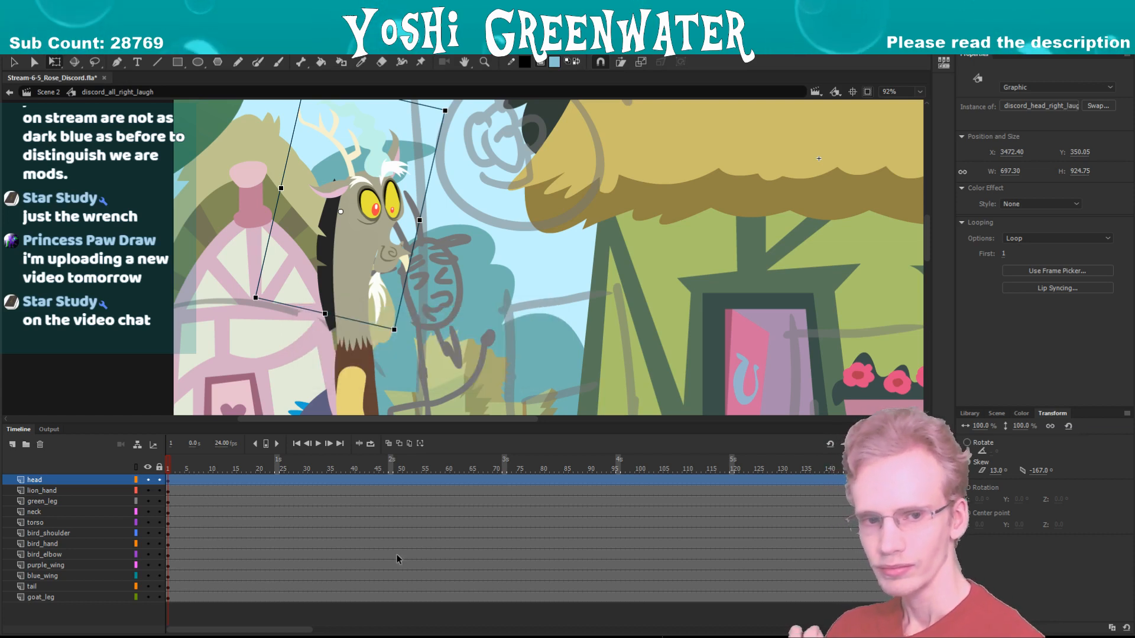
- Open discord_head_right_laugh for editing in place and extend all its layers well past frame 50, with the playhead at frame 1
{"action": "left_click_drag", "start_coordinate": [261, 287], "coordinate": [278, 234]}
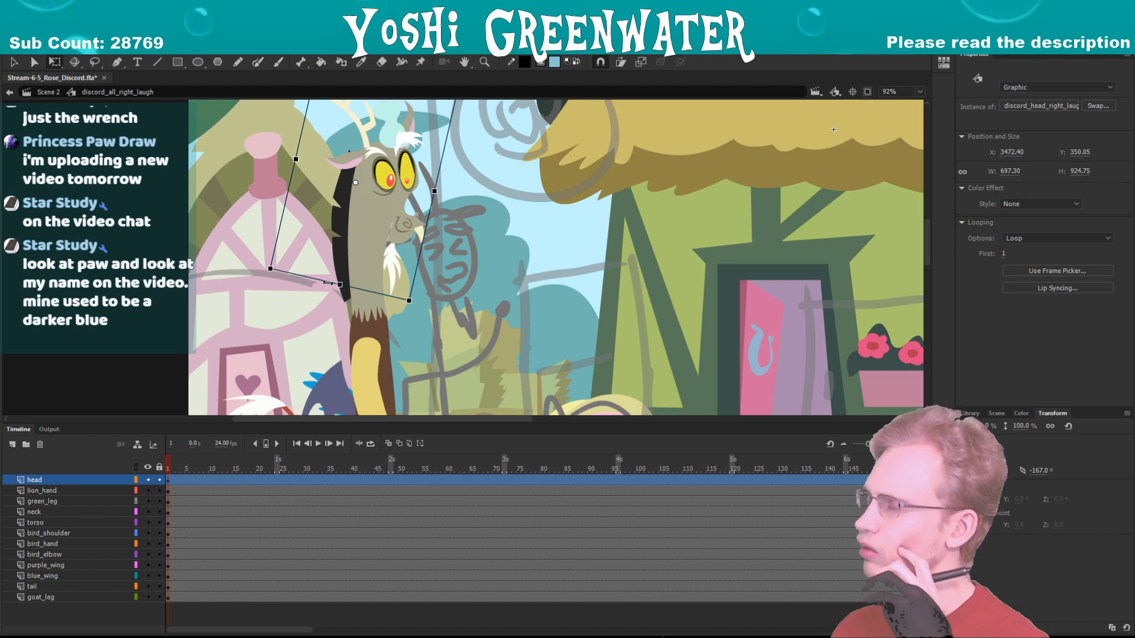
{"action": "left_click_drag", "start_coordinate": [298, 244], "coordinate": [254, 272]}
{"action": "double_click", "coordinate": [324, 256]}
{"action": "left_click", "coordinate": [323, 256]}
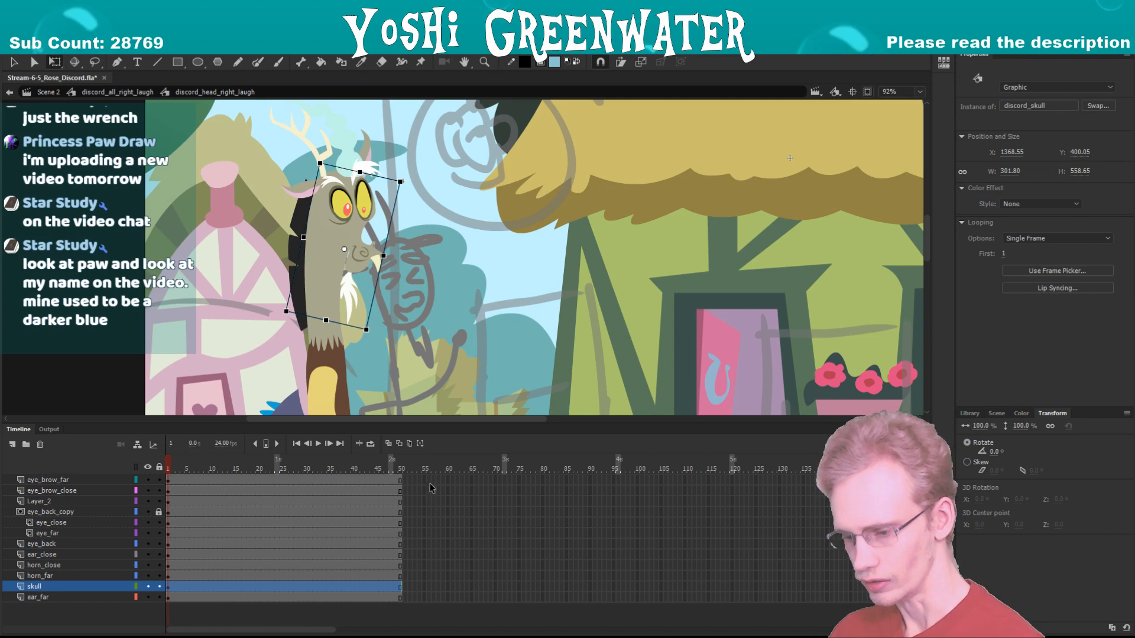
{"action": "left_click_drag", "start_coordinate": [431, 487], "coordinate": [627, 598]}
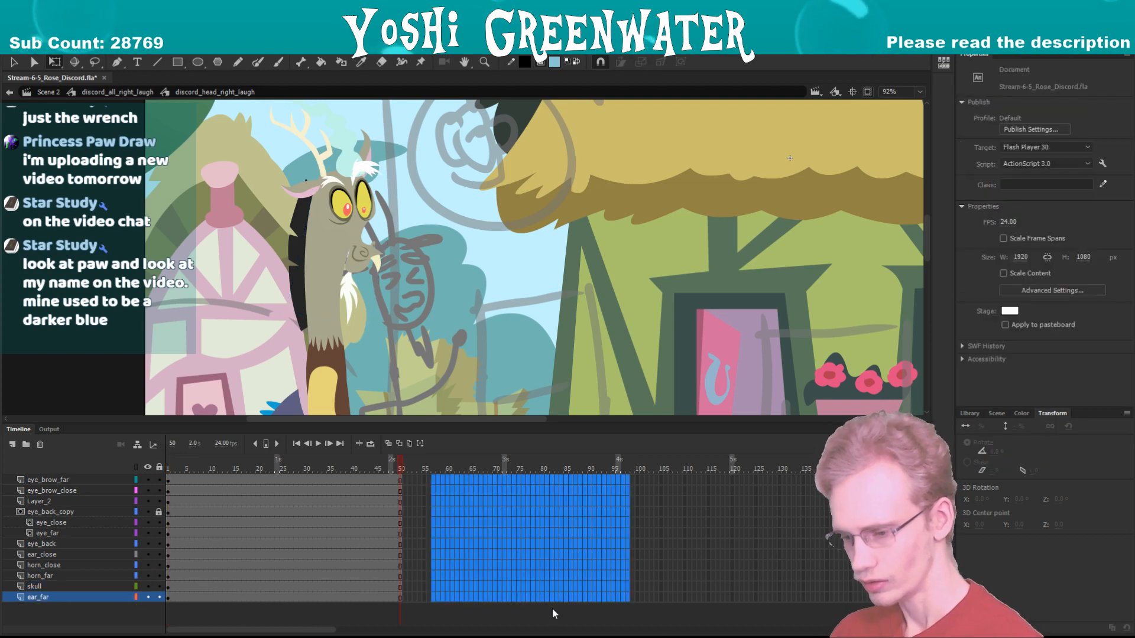
{"action": "left_click", "coordinate": [168, 469]}
- Set Discord's skull symbol to the open-mouth pose on frame 3
{"action": "left_click", "coordinate": [160, 391]}
{"action": "left_click_drag", "start_coordinate": [293, 149], "coordinate": [292, 259]}
{"action": "left_click", "coordinate": [405, 327]}
{"action": "left_click", "coordinate": [942, 64]}
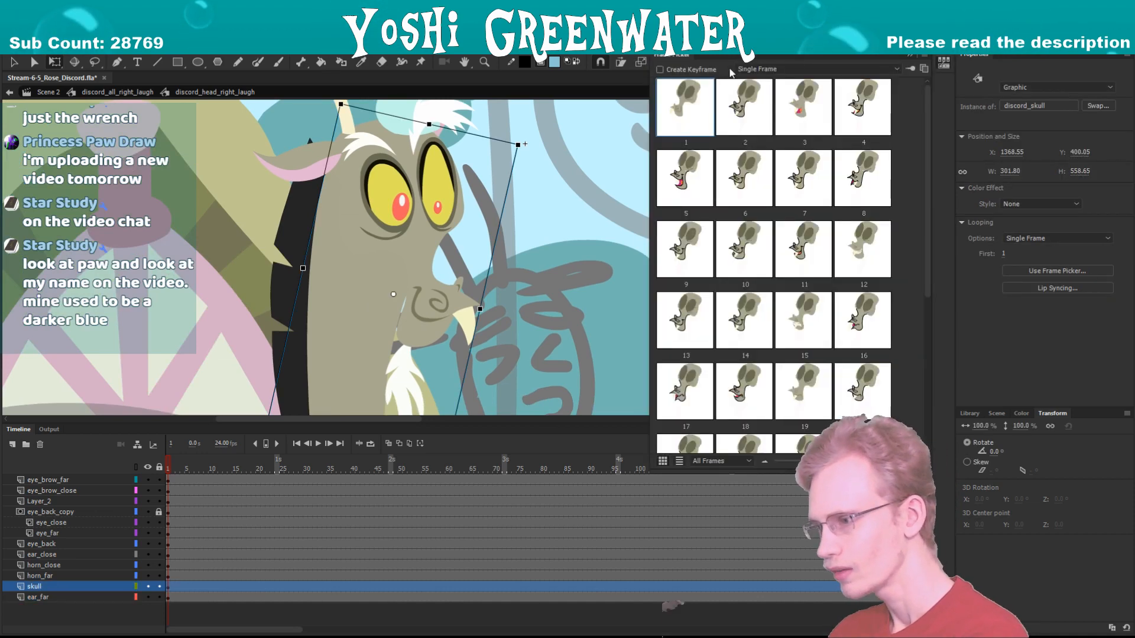
{"action": "left_click", "coordinate": [804, 107]}
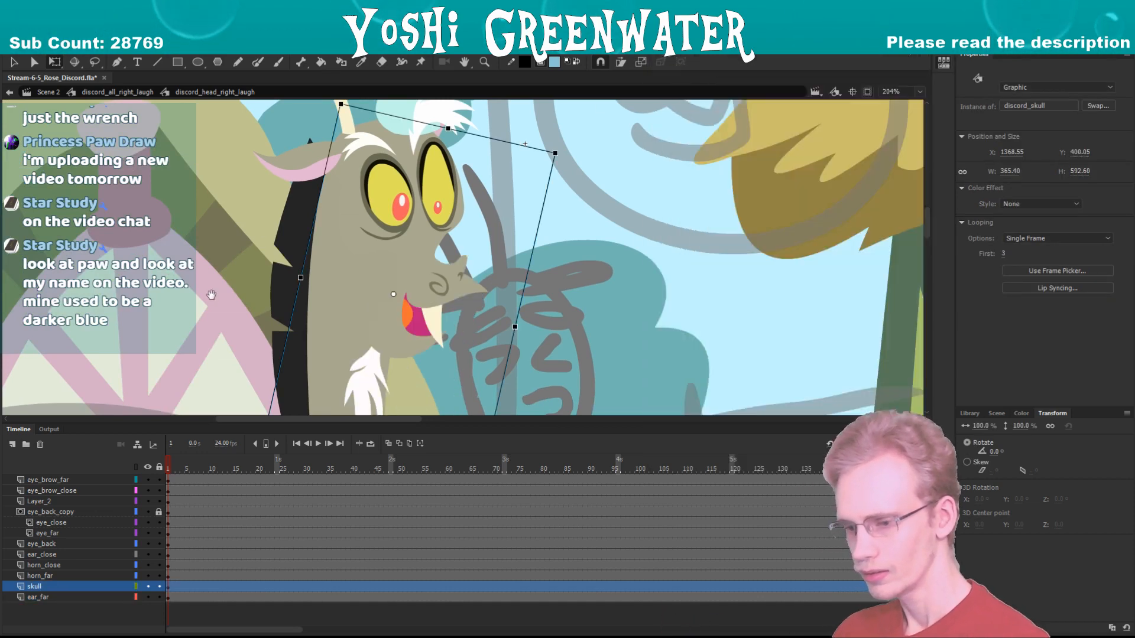
- Examine the near eye and near eyebrow symbols on Discord's head
{"action": "left_click_drag", "start_coordinate": [211, 295], "coordinate": [200, 256]}
{"action": "left_click", "coordinate": [260, 243]}
{"action": "left_click_drag", "start_coordinate": [251, 206], "coordinate": [247, 232]}
{"action": "left_click", "coordinate": [398, 205]}
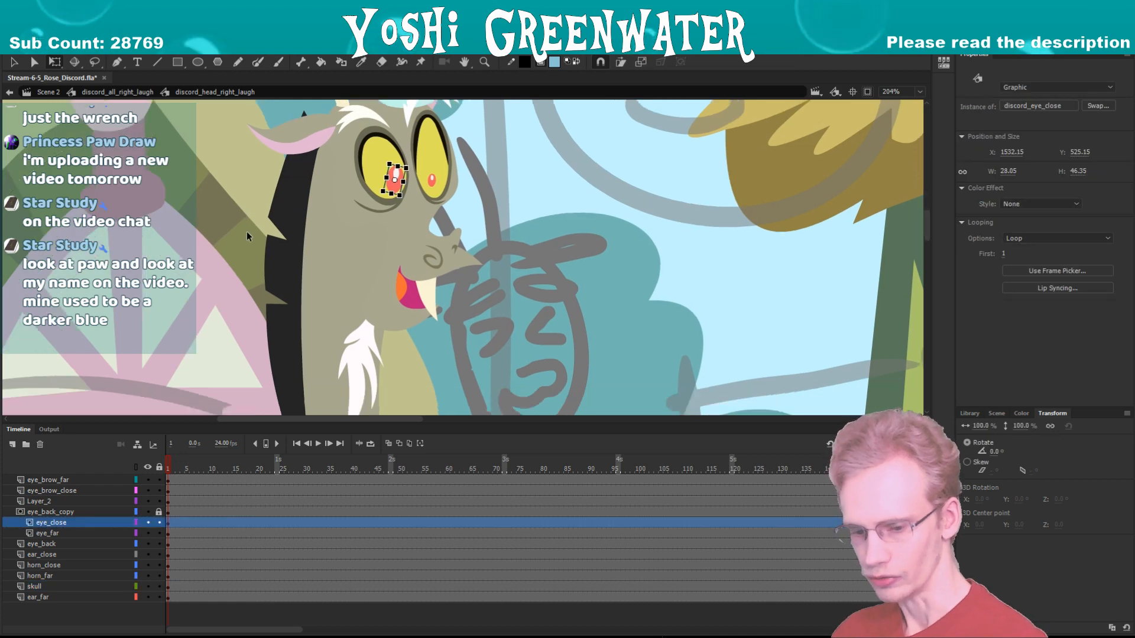
{"action": "left_click", "coordinate": [363, 139]}
{"action": "mouse_move", "coordinate": [361, 171]}
{"action": "left_mouse_down"}
{"action": "mouse_move", "coordinate": [348, 210]}
{"action": "mouse_move", "coordinate": [351, 147]}
{"action": "left_mouse_up"}
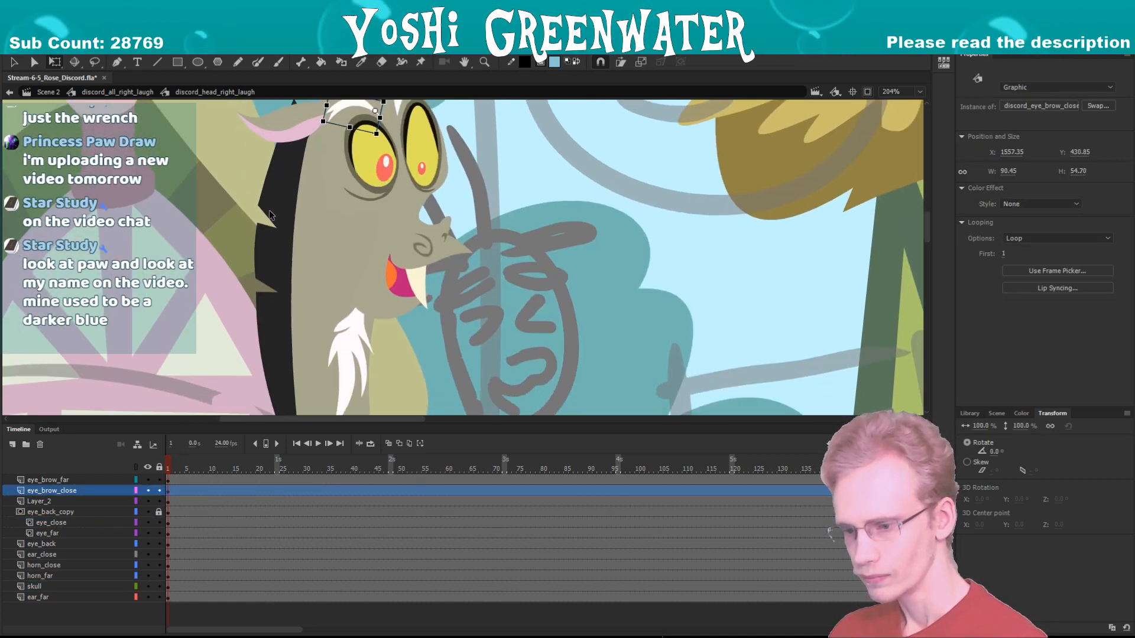
{"action": "mouse_move", "coordinate": [481, 321]}
{"action": "left_mouse_down"}
{"action": "mouse_move", "coordinate": [477, 299]}
{"action": "mouse_move", "coordinate": [472, 372]}
{"action": "left_mouse_up"}
{"action": "left_click", "coordinate": [379, 212]}
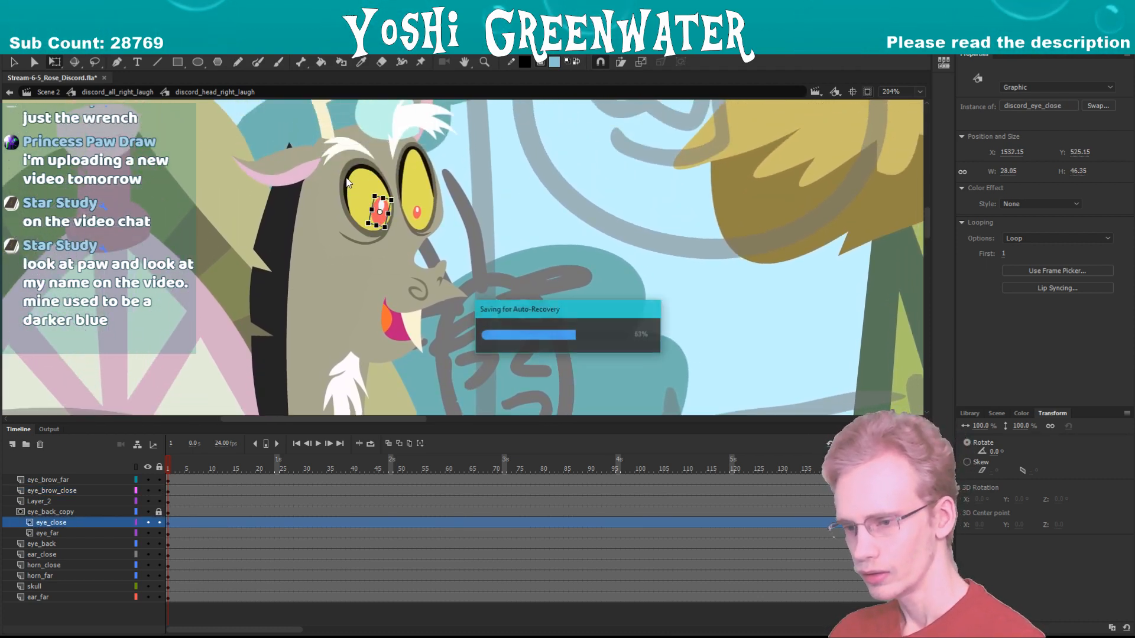
- Set the Discord_blink instance to start at frame 24, the closed-eyes drawing
{"action": "left_click", "coordinate": [387, 167]}
{"action": "left_click", "coordinate": [1056, 270]}
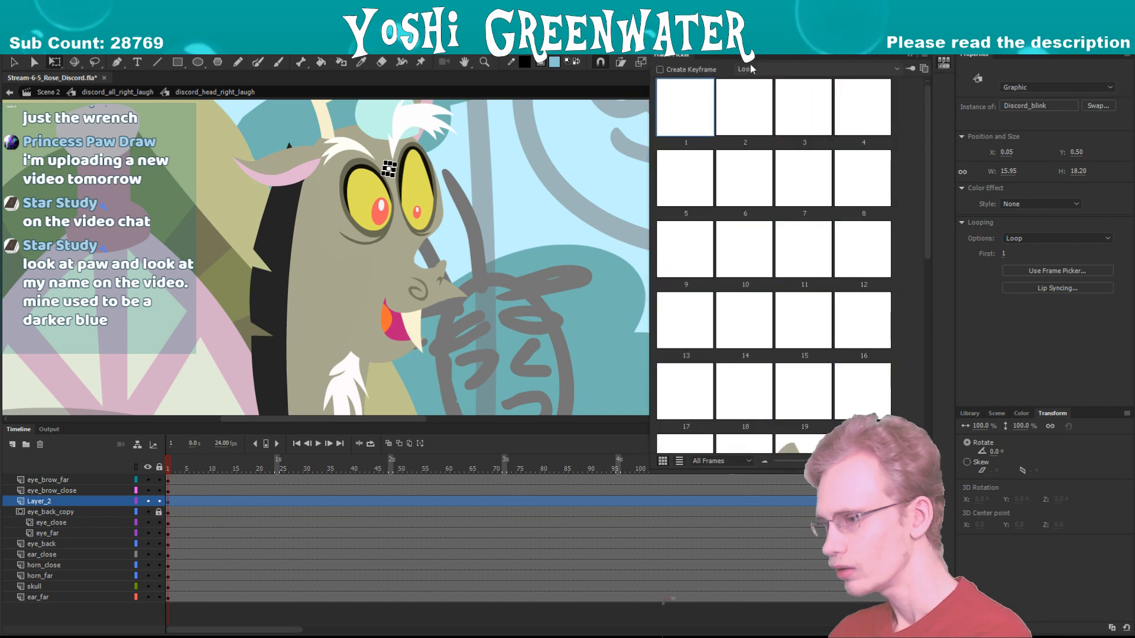
{"action": "scroll", "coordinate": [930, 230], "scroll_direction": "down", "scroll_amount": 2}
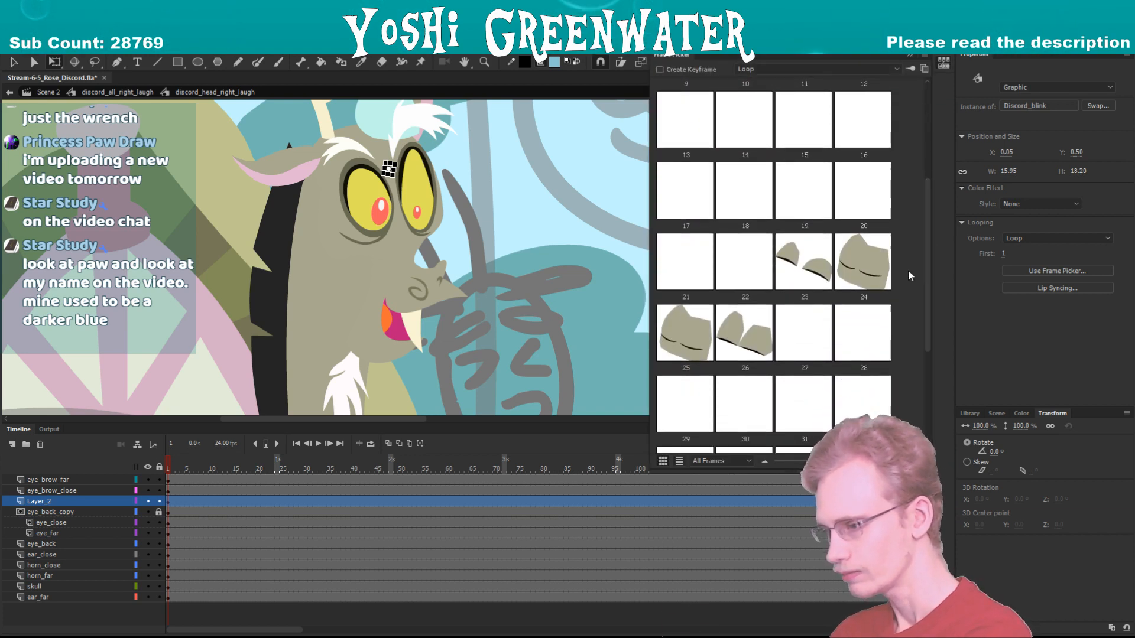
{"action": "scroll", "coordinate": [924, 305], "scroll_direction": "down", "scroll_amount": 2}
{"action": "scroll", "coordinate": [904, 354], "scroll_direction": "down", "scroll_amount": 2}
{"action": "scroll", "coordinate": [839, 342], "scroll_direction": "up", "scroll_amount": 4}
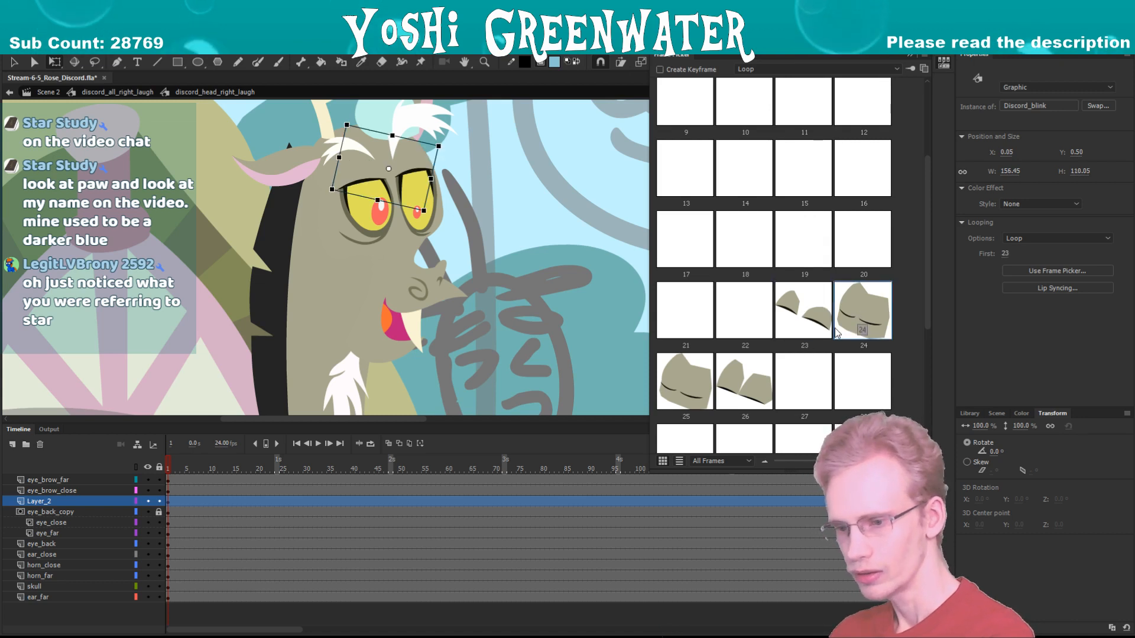
{"action": "left_click", "coordinate": [863, 310]}
{"action": "left_click", "coordinate": [550, 354]}
- Duplicate the closed-eyes blink symbol as Discord_expression
{"action": "left_click", "coordinate": [356, 221]}
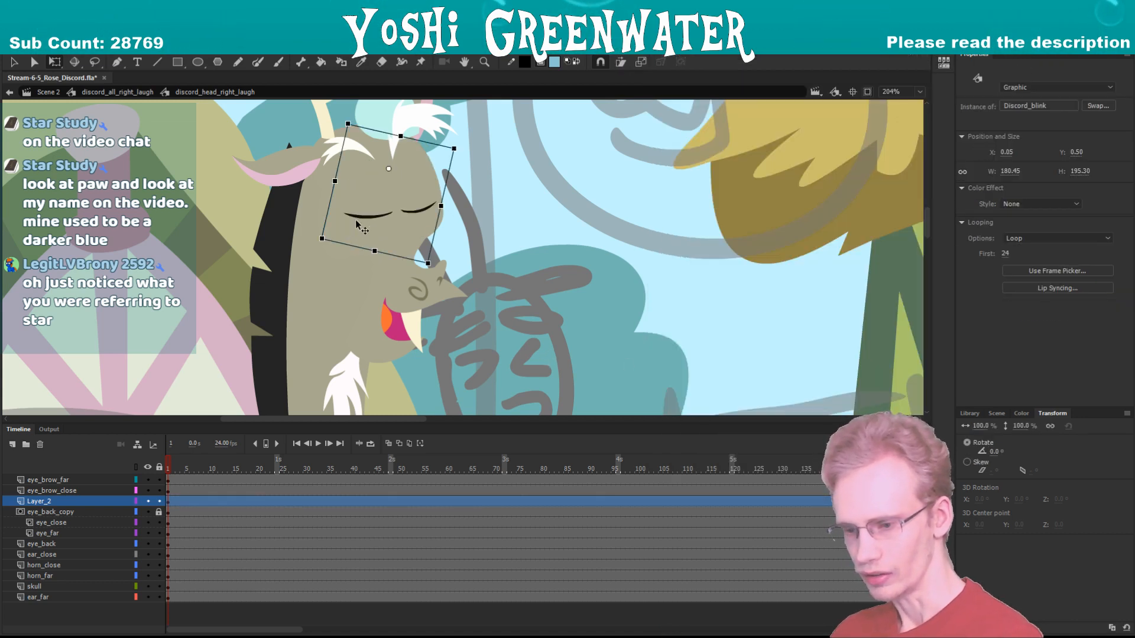
{"action": "left_click_drag", "start_coordinate": [289, 262], "coordinate": [290, 285]}
{"action": "right_click", "coordinate": [357, 180]}
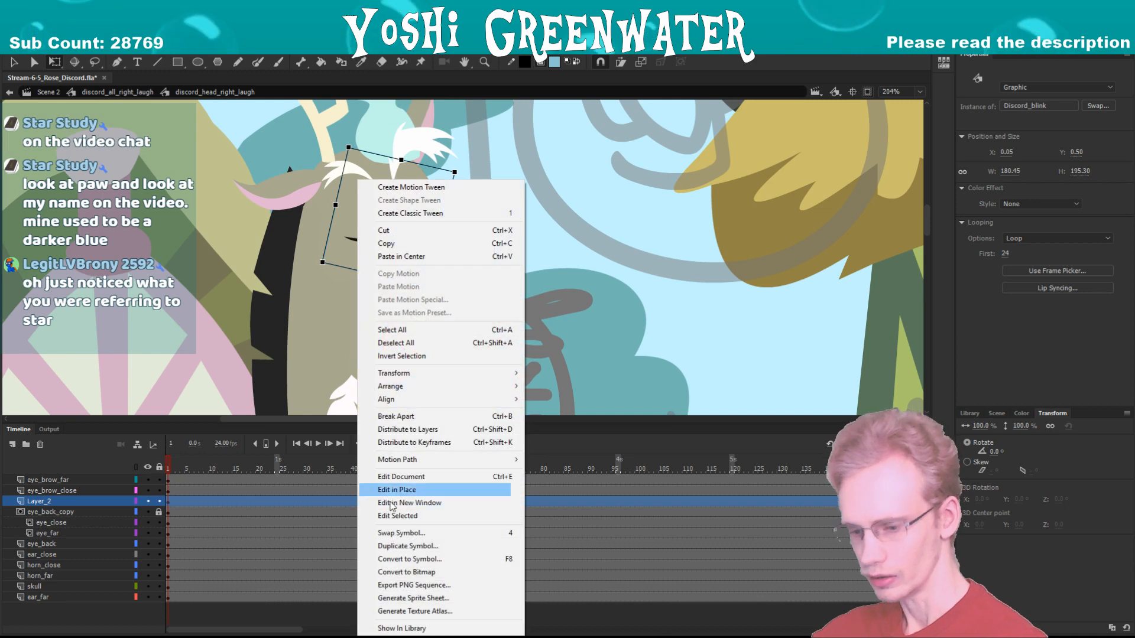
{"action": "left_click", "coordinate": [385, 546]}
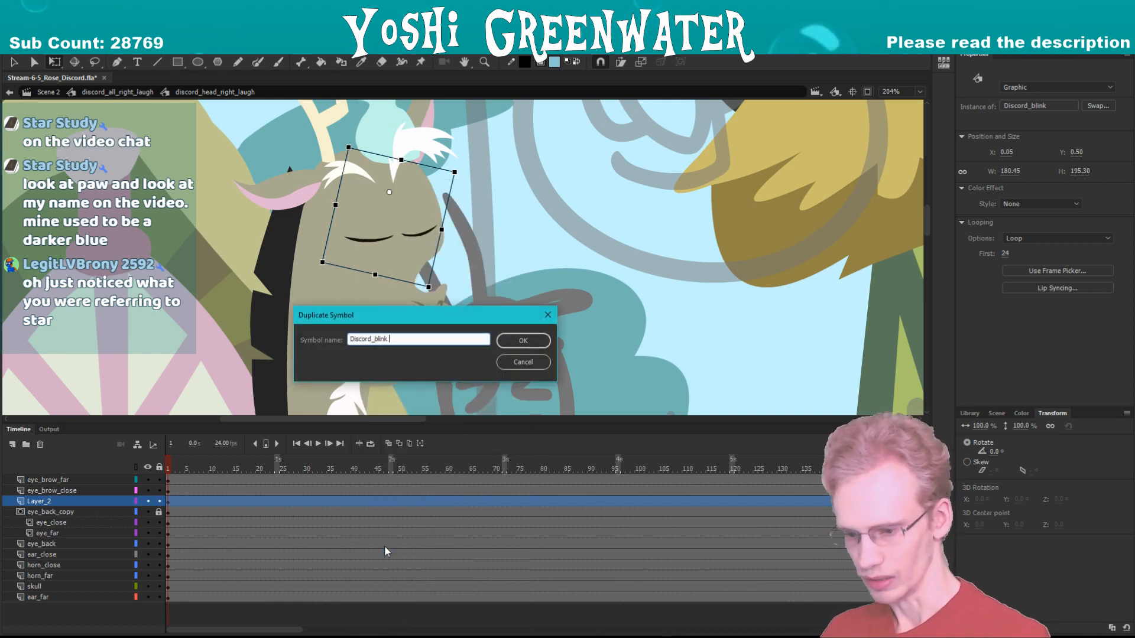
{"action": "key", "text": "BackSpace"}
{"action": "key", "text": "BackSpace"}
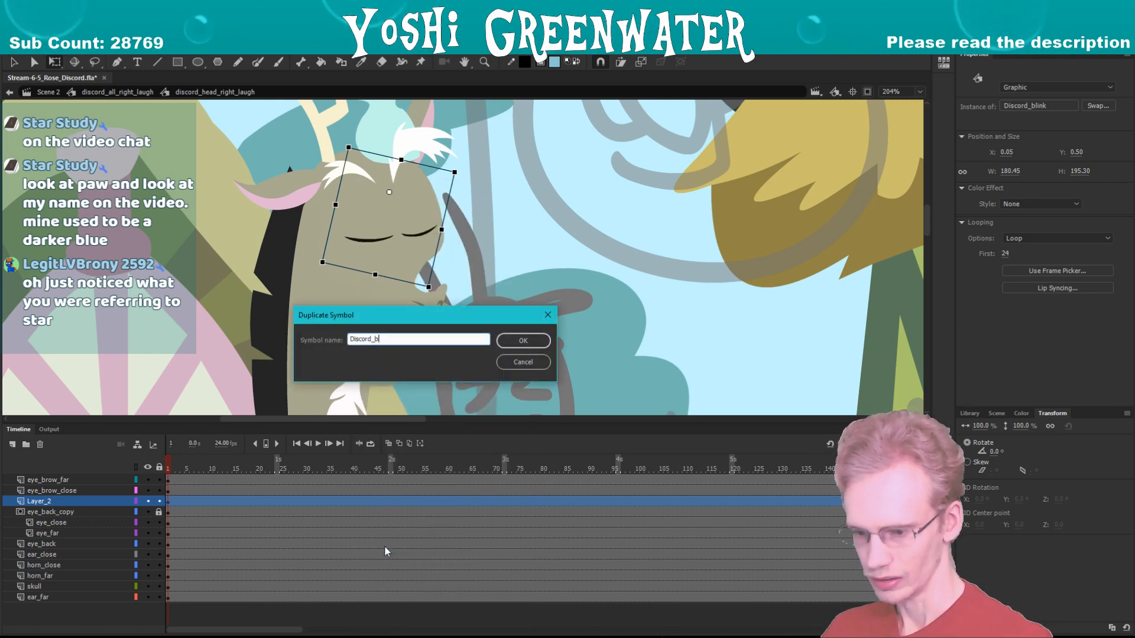
{"action": "key", "text": "BackSpace"}
{"action": "type", "text": "expression"}
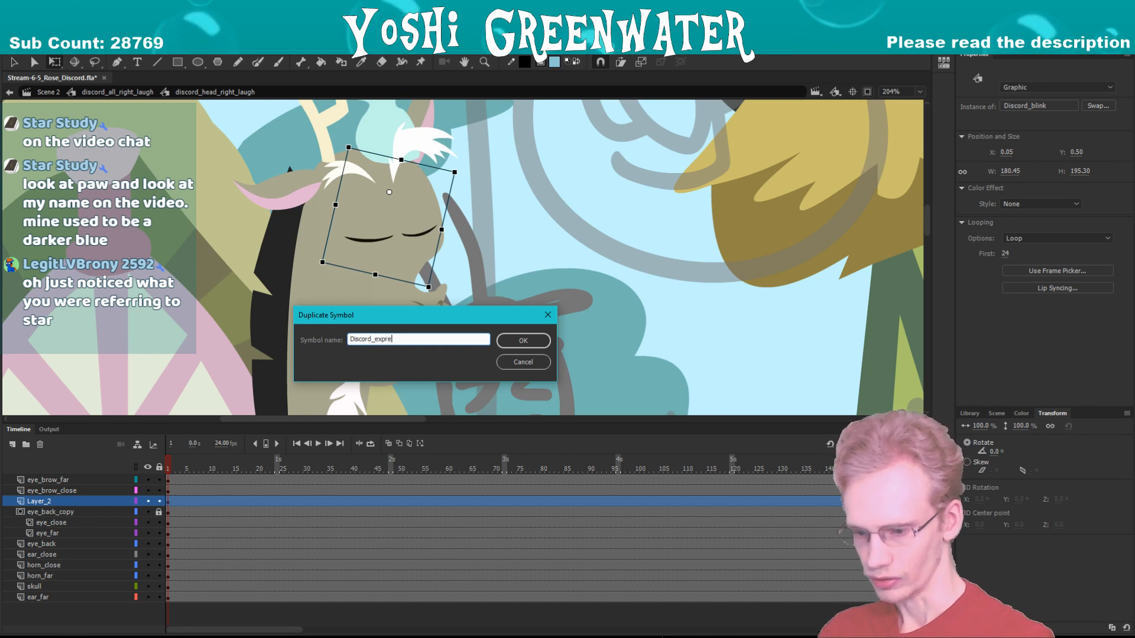
{"action": "key", "text": "Return"}
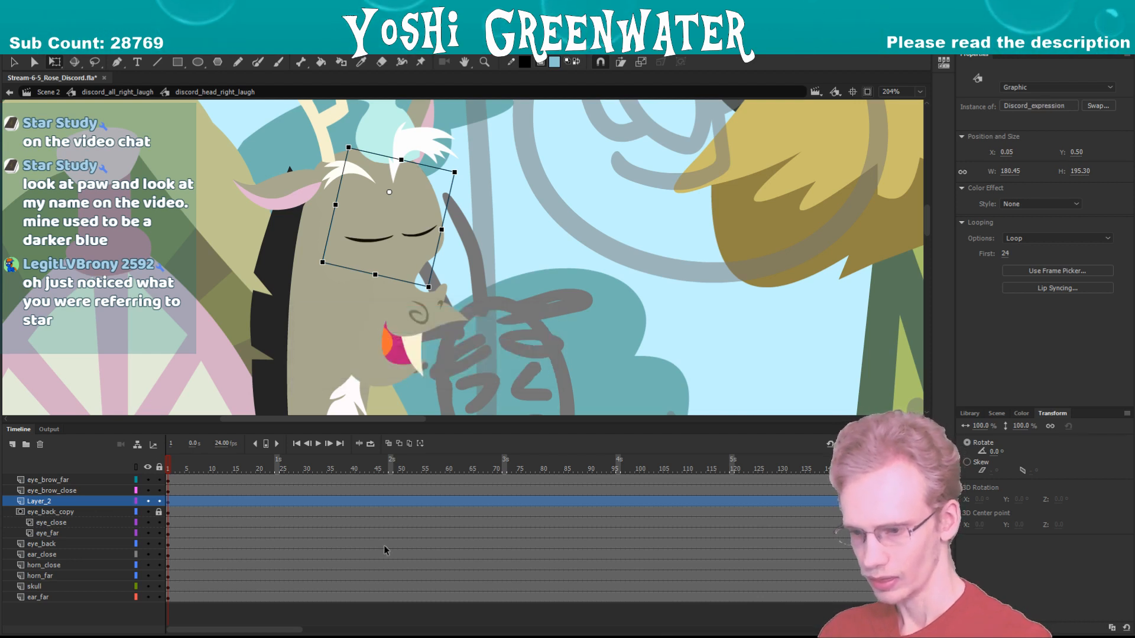
- Open Discord_expression for editing in place and try flipping the near eye's closed-lid line vertically
{"action": "double_click", "coordinate": [364, 238]}
{"action": "left_click_drag", "start_coordinate": [418, 308], "coordinate": [418, 308]}
{"action": "key", "text": "q"}
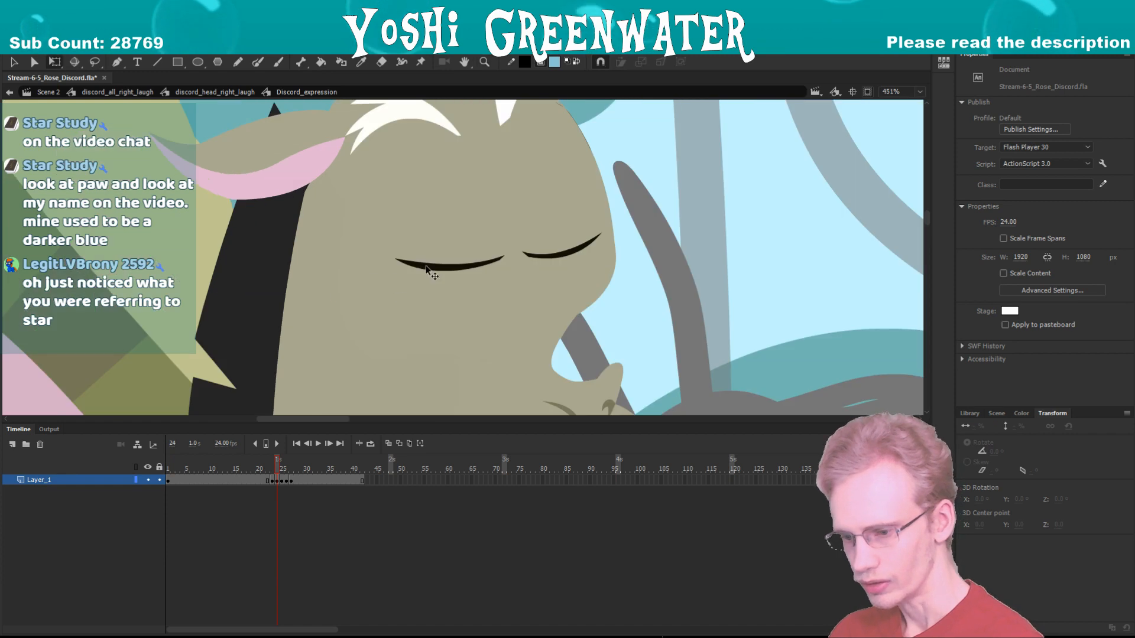
{"action": "left_click", "coordinate": [431, 268]}
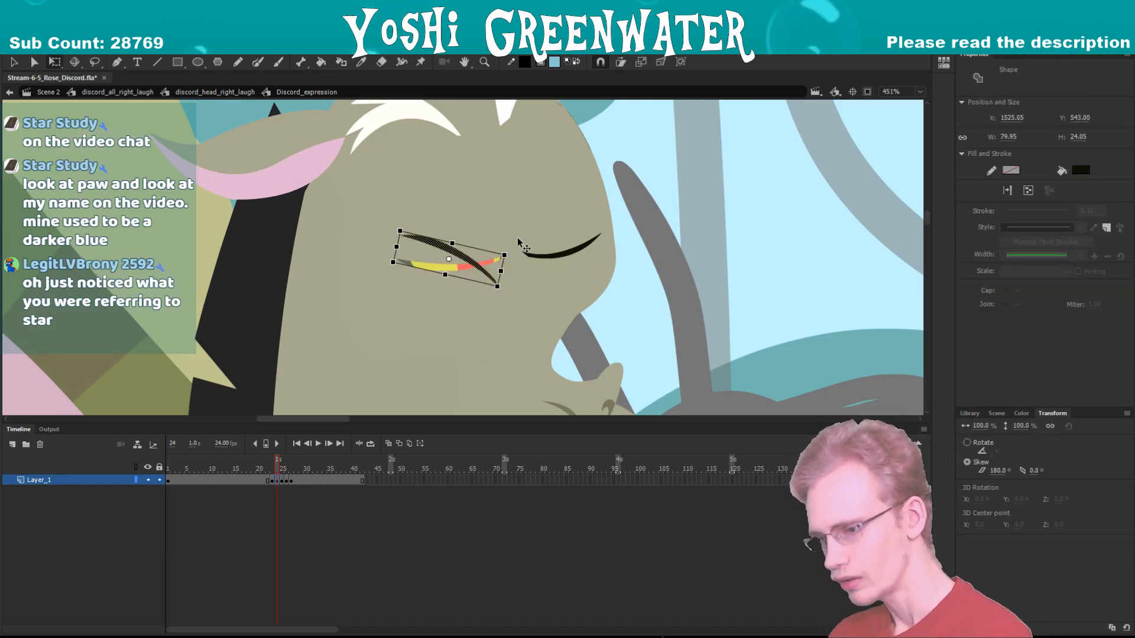
{"action": "key", "text": "ctrl+z"}
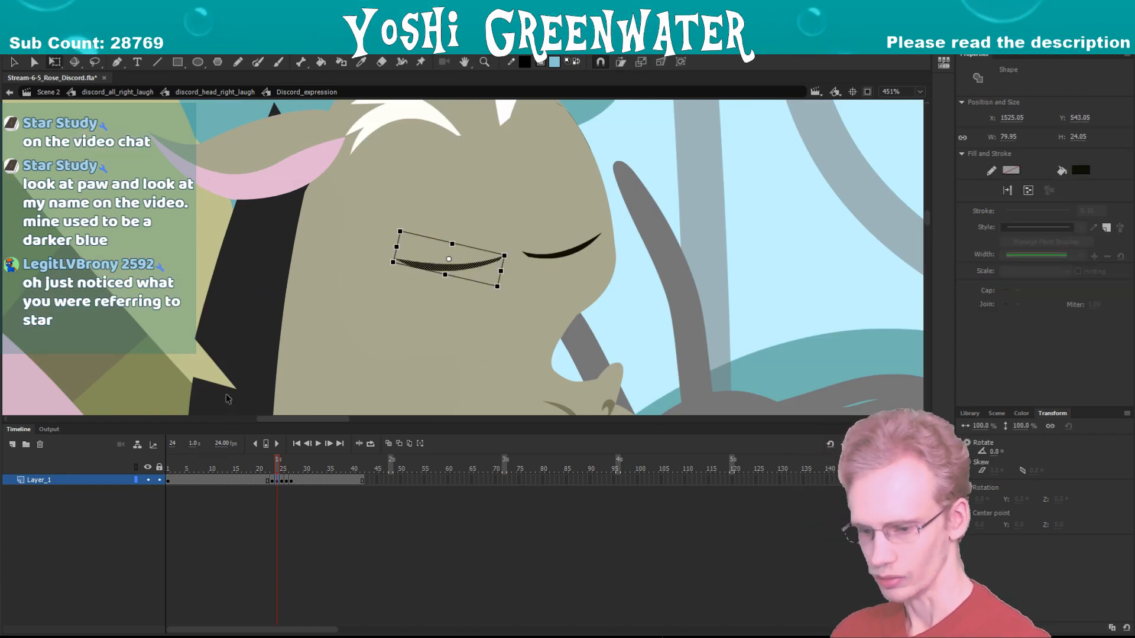
- Move both closed-lid lines in place onto a new layer at frame 24
{"action": "left_click", "coordinate": [544, 257], "text": "shift"}
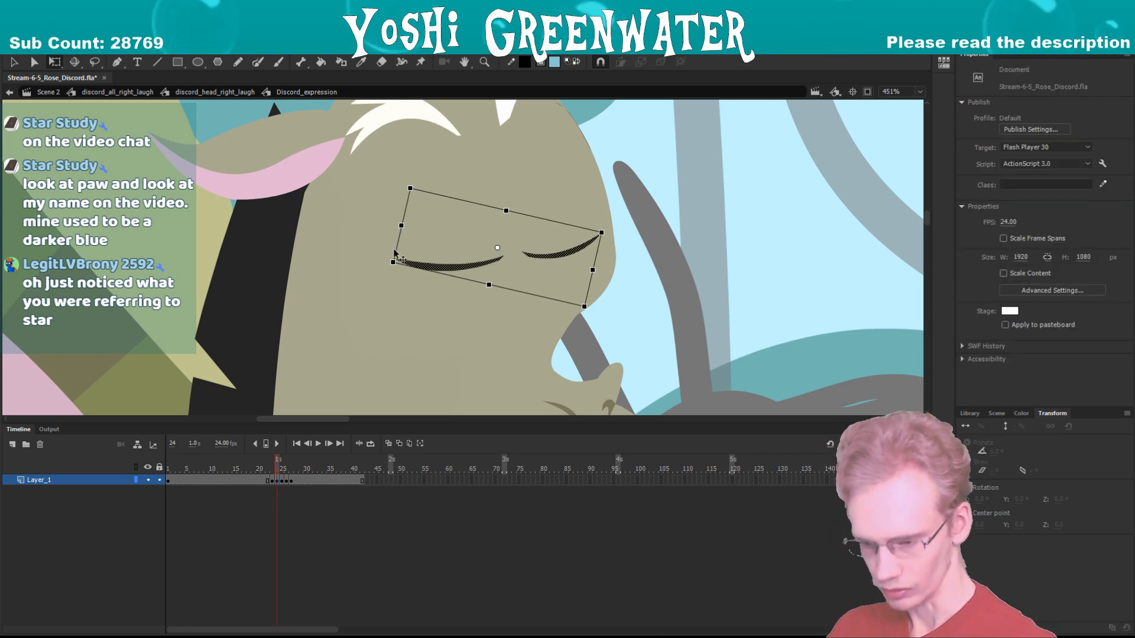
{"action": "key", "text": "Escape"}
{"action": "left_click", "coordinate": [11, 445]}
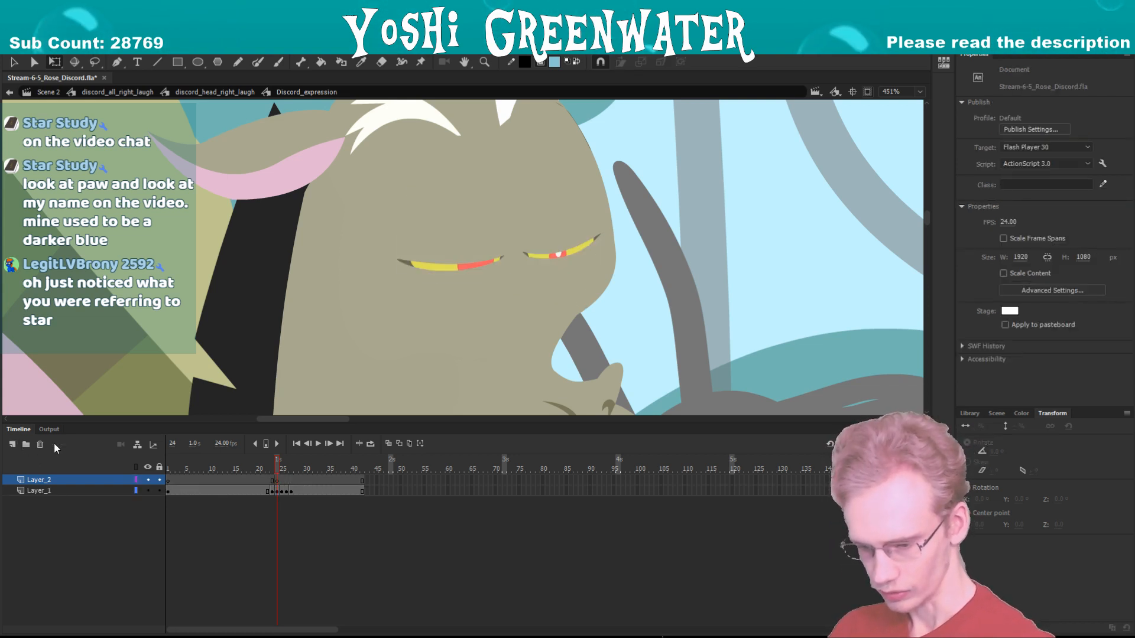
{"action": "key", "text": "F7"}
{"action": "left_click", "coordinate": [277, 481]}
{"action": "key", "text": "ctrl+shift+v"}
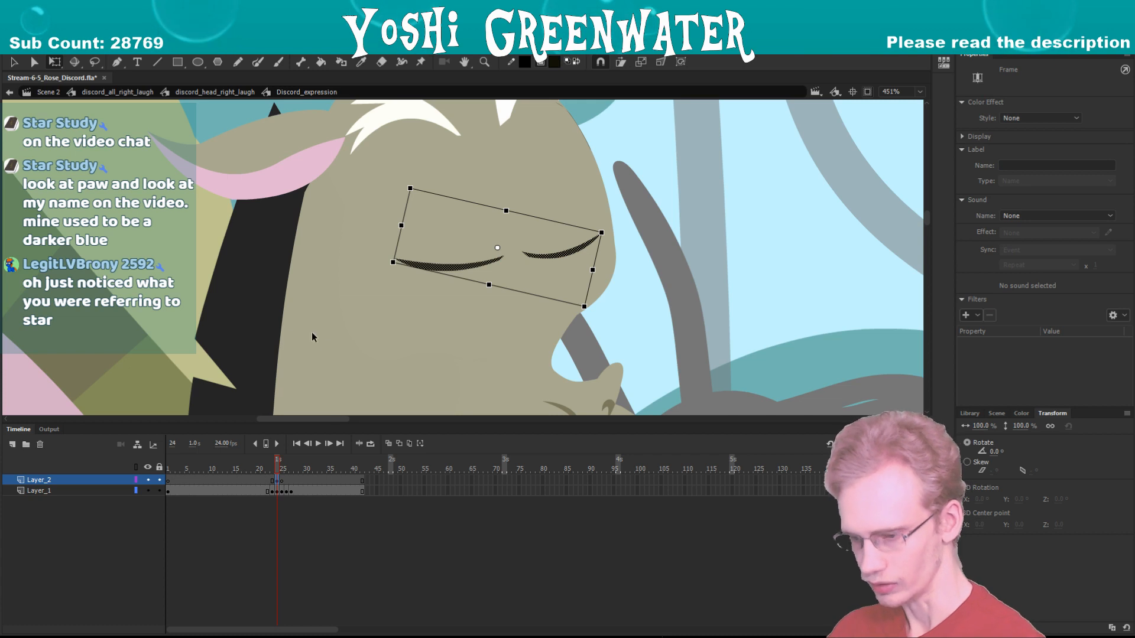
- Delete both closed-lid lines from the new layer
{"action": "key", "text": "Escape"}
{"action": "left_click", "coordinate": [425, 267]}
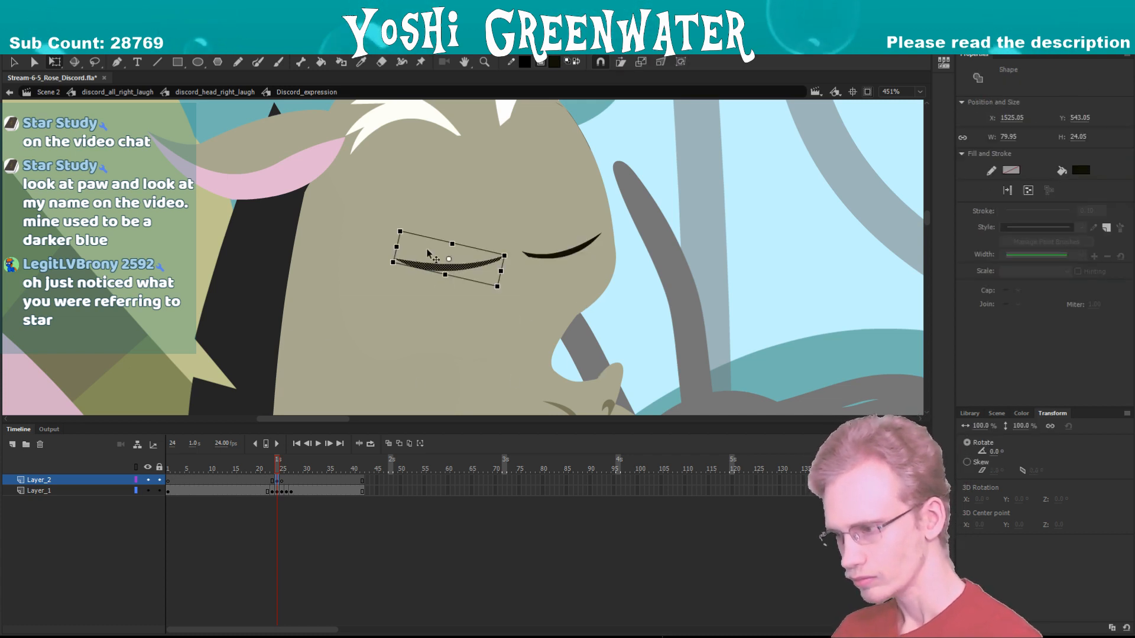
{"action": "key", "text": "Delete"}
{"action": "left_click", "coordinate": [560, 255]}
{"action": "key", "text": "Delete"}
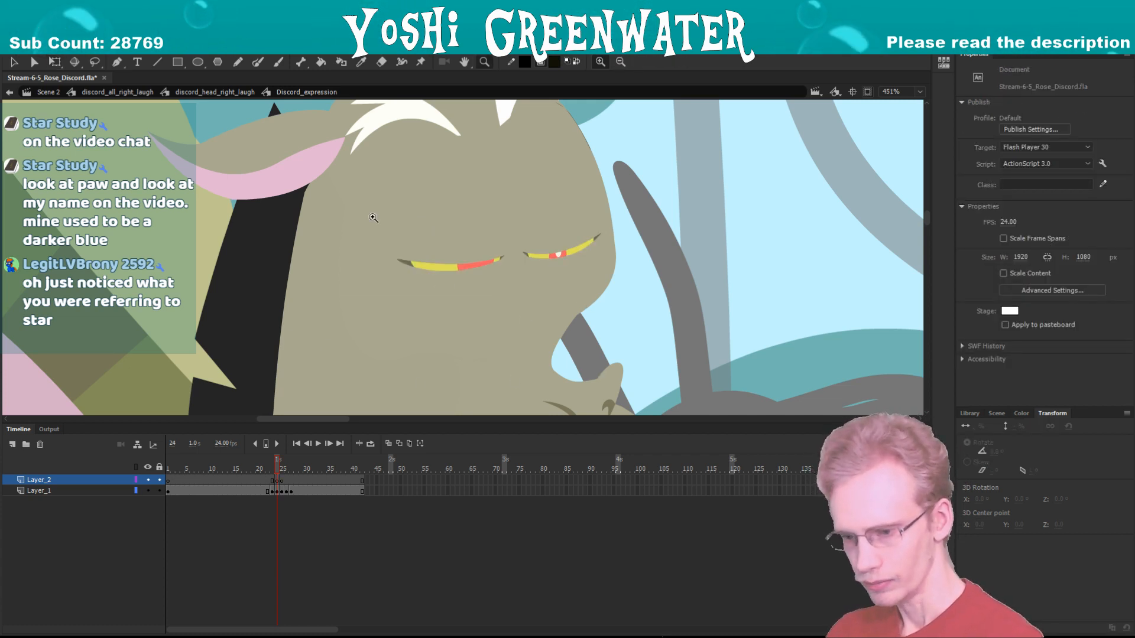
- Draw a straight line across the near eye, bend it into an upward arch, and lower its two ends slightly
{"action": "key", "text": "z"}
{"action": "left_click_drag", "start_coordinate": [435, 156], "coordinate": [495, 340]}
{"action": "key", "text": "n"}
{"action": "left_click_drag", "start_coordinate": [340, 287], "coordinate": [516, 281]}
{"action": "key", "text": "v"}
{"action": "left_click_drag", "start_coordinate": [445, 274], "coordinate": [432, 213]}
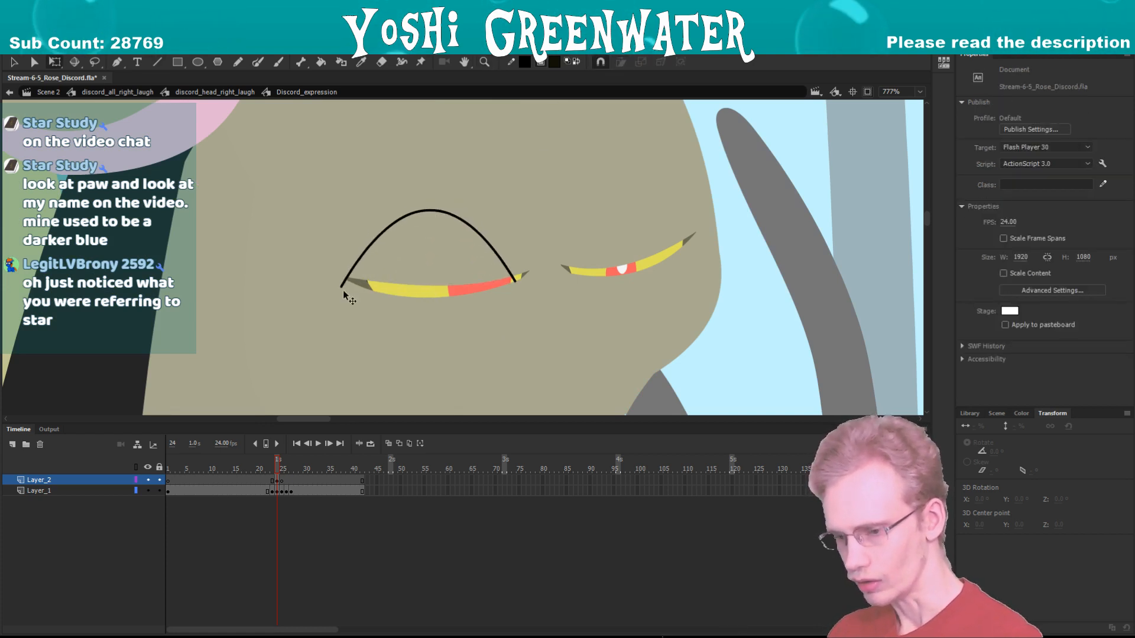
{"action": "left_click_drag", "start_coordinate": [343, 285], "coordinate": [340, 296]}
{"action": "left_click_drag", "start_coordinate": [516, 282], "coordinate": [519, 298]}
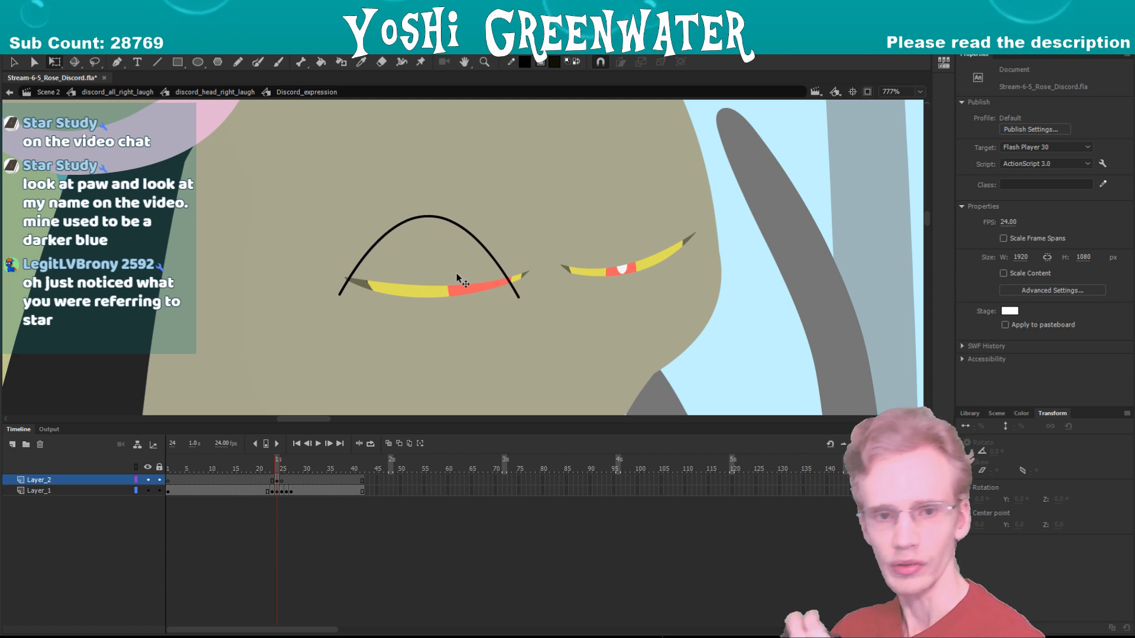
- Set the near eye arch's stroke to 3.00 with square caps
{"action": "left_click_drag", "start_coordinate": [308, 302], "coordinate": [316, 301]}
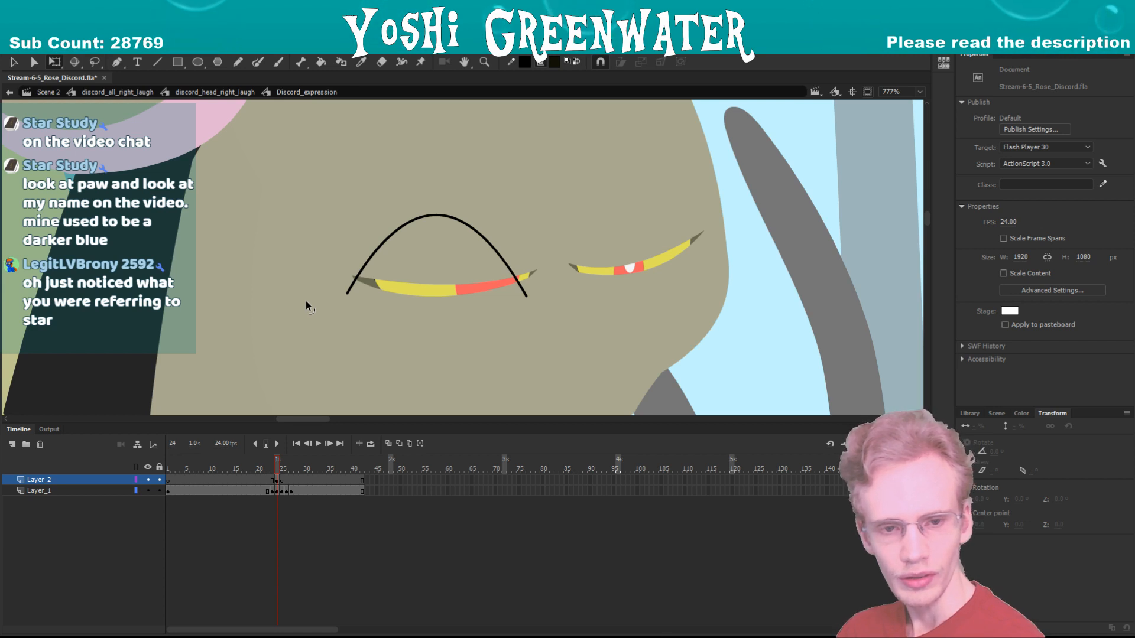
{"action": "left_click_drag", "start_coordinate": [301, 292], "coordinate": [286, 306]}
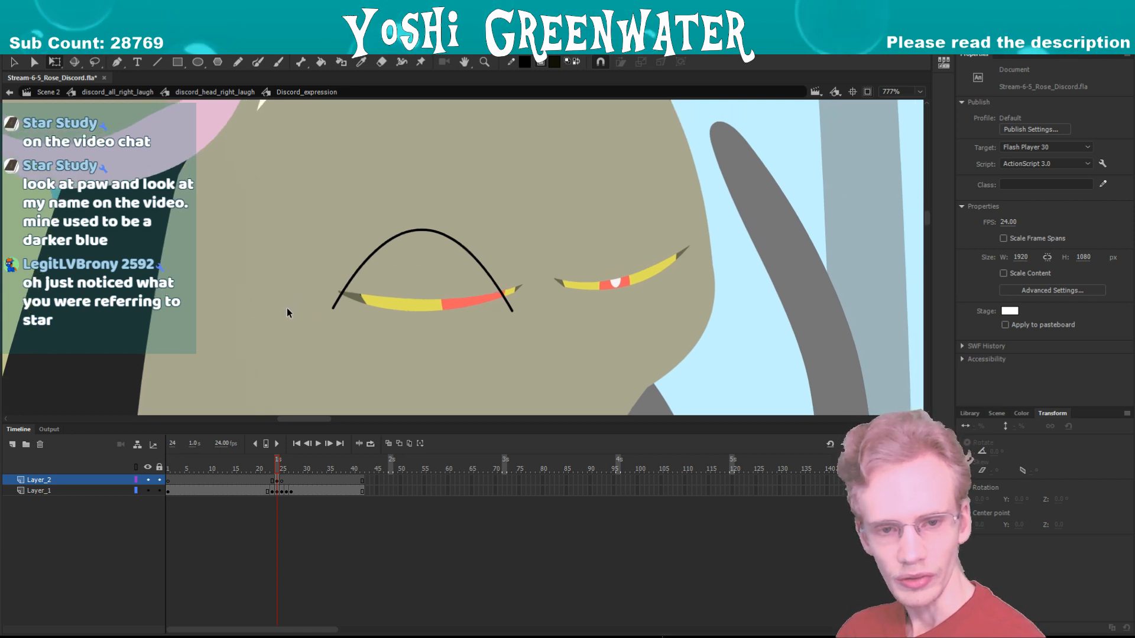
{"action": "left_click_drag", "start_coordinate": [287, 424], "coordinate": [287, 480]}
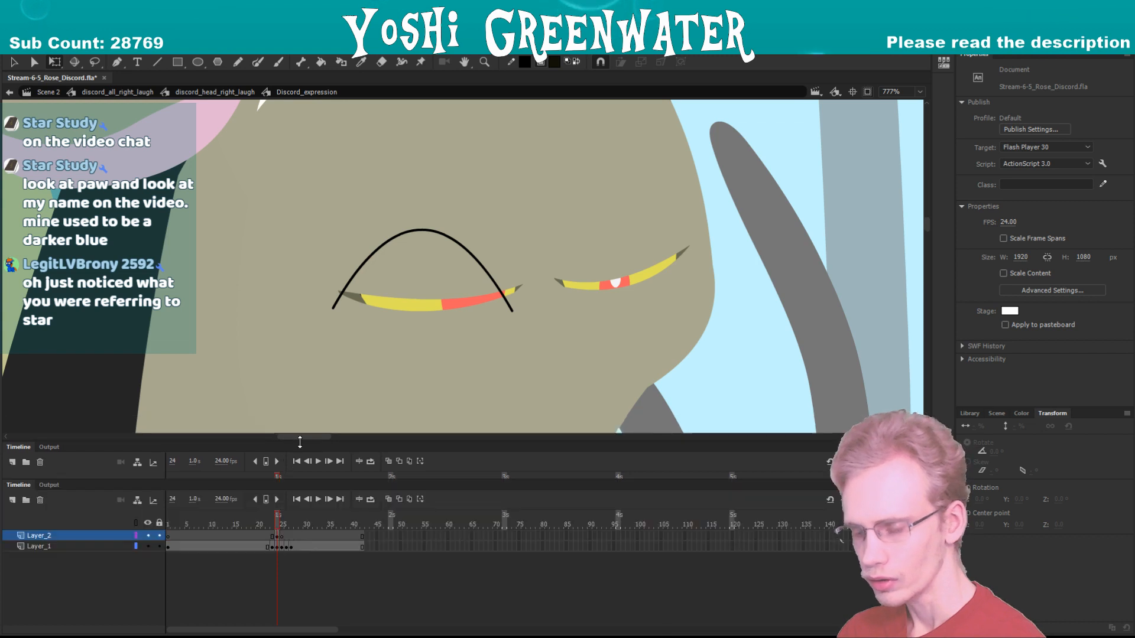
{"action": "left_click", "coordinate": [329, 324]}
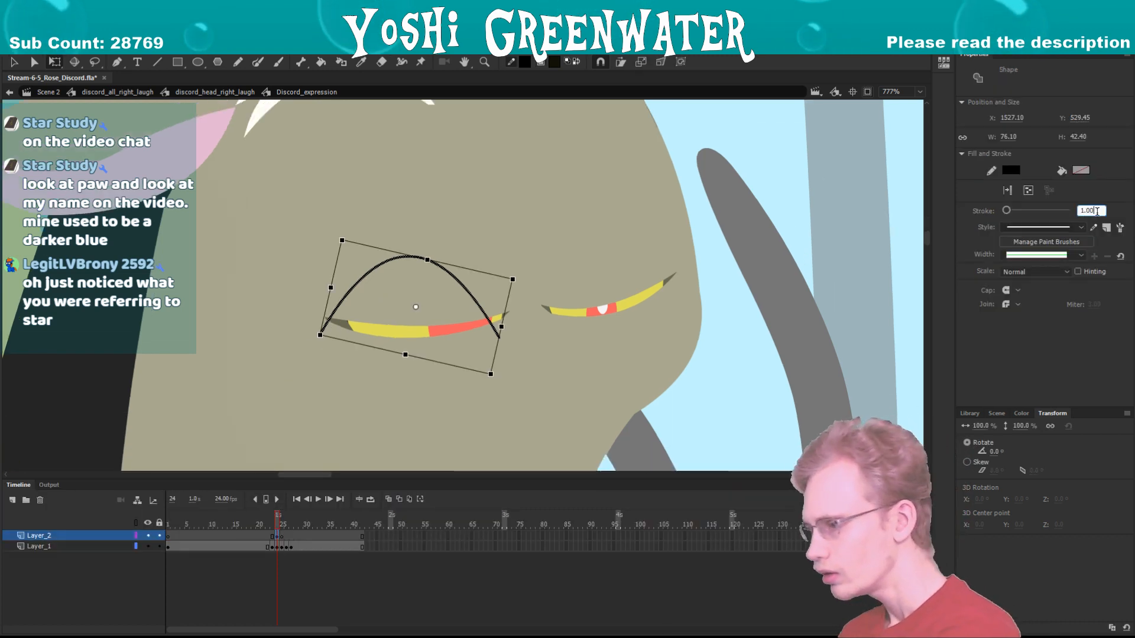
{"action": "left_click", "coordinate": [232, 304]}
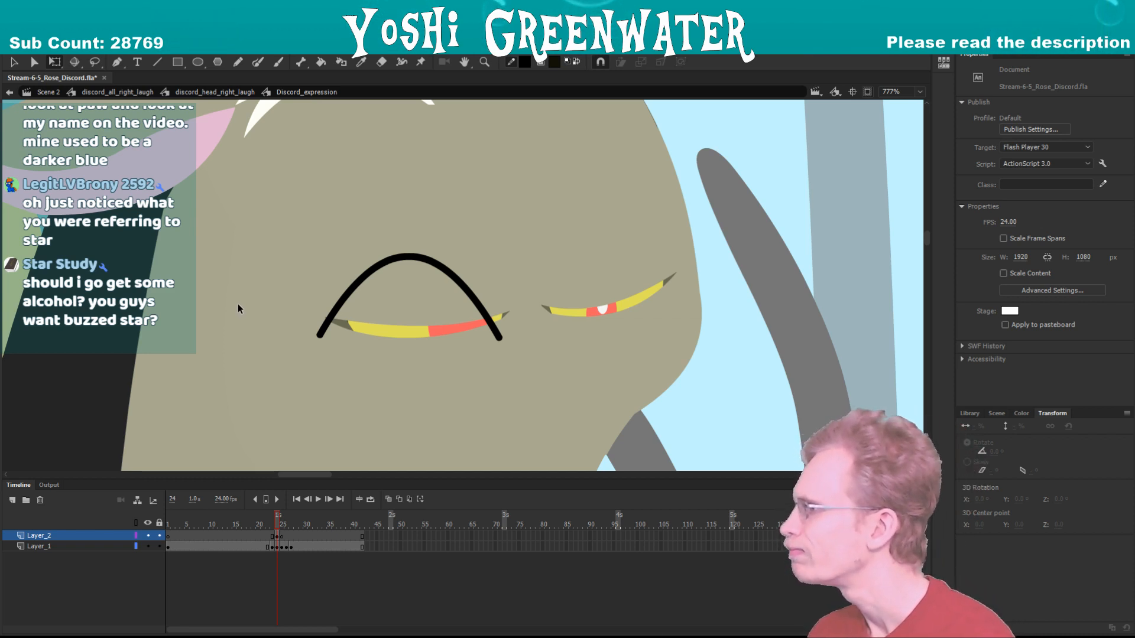
{"action": "left_click", "coordinate": [341, 300]}
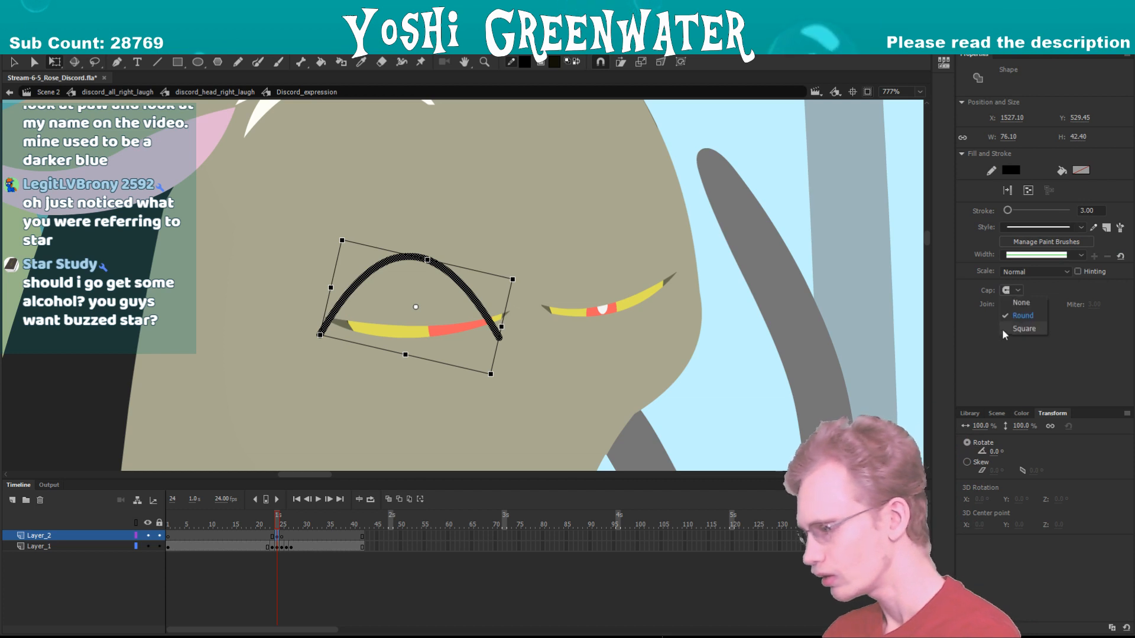
{"action": "left_click", "coordinate": [799, 349]}
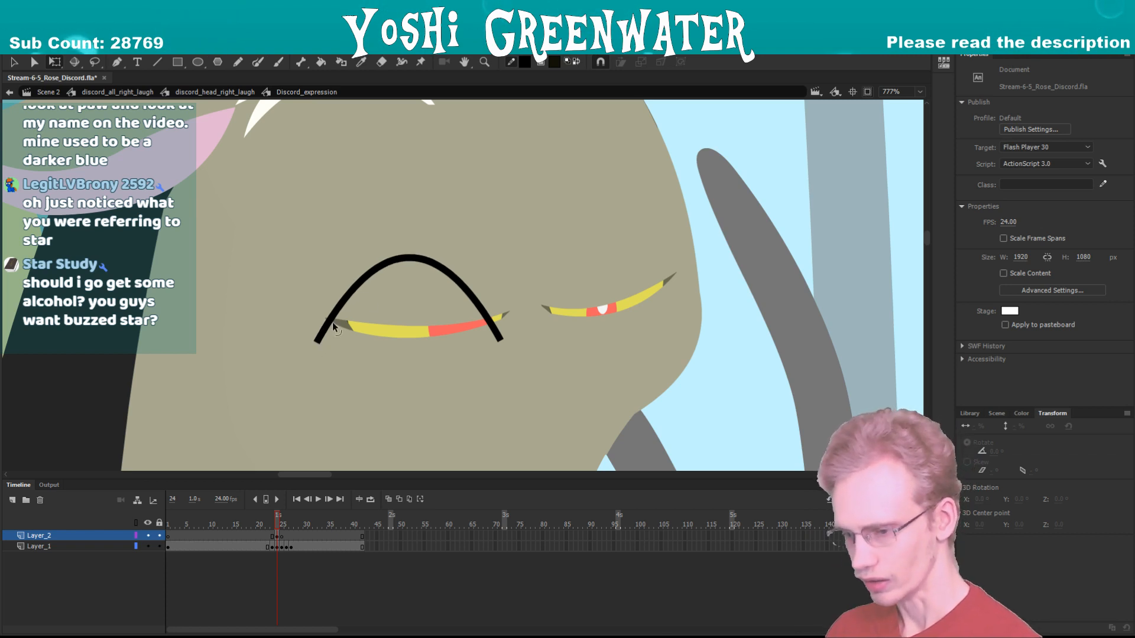
- Draw a matching line across the far eye and bend it into an upward arch
{"action": "key", "text": "n"}
{"action": "left_click_drag", "start_coordinate": [538, 323], "coordinate": [680, 302]}
{"action": "key", "text": "v"}
{"action": "left_click_drag", "start_coordinate": [597, 320], "coordinate": [609, 251]}
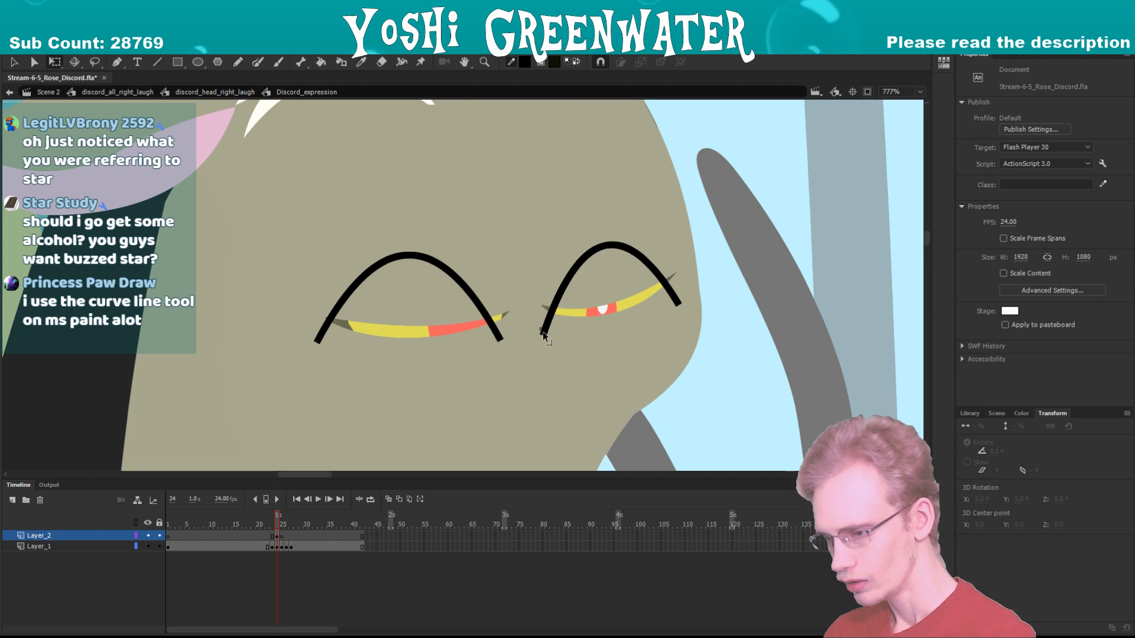
- Pull the far eye arch's outer end slightly inward and raise the near eye arch's inner end a little
{"action": "left_click_drag", "start_coordinate": [677, 303], "coordinate": [667, 307]}
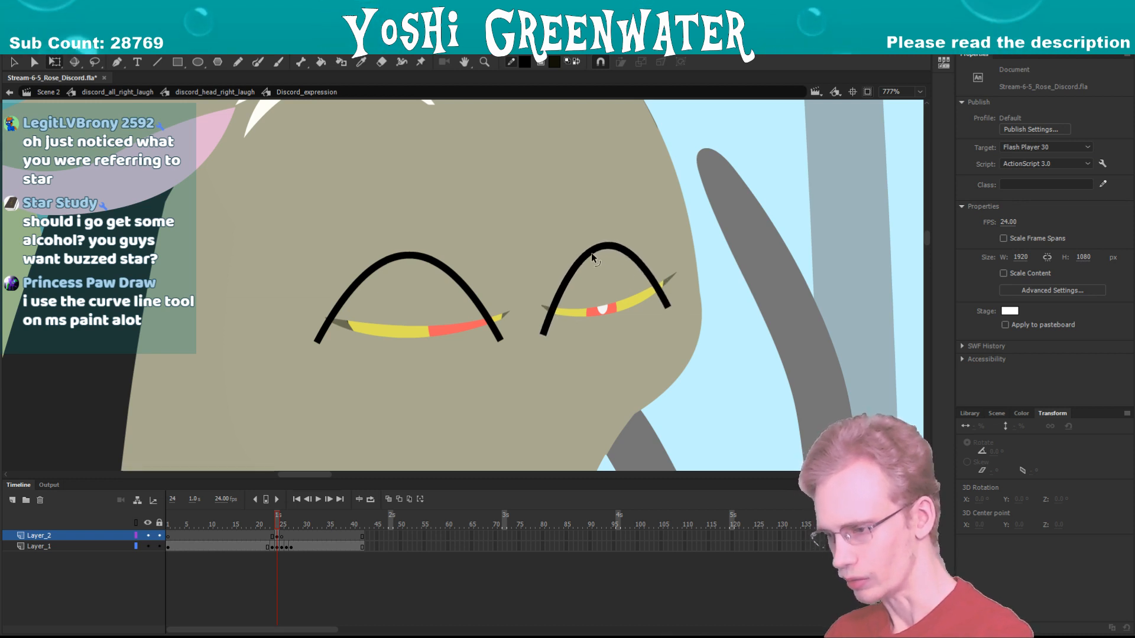
{"action": "left_click_drag", "start_coordinate": [542, 332], "coordinate": [542, 328]}
{"action": "left_click_drag", "start_coordinate": [668, 307], "coordinate": [671, 306]}
{"action": "left_click_drag", "start_coordinate": [542, 329], "coordinate": [501, 332]}
{"action": "left_click", "coordinate": [319, 343]}
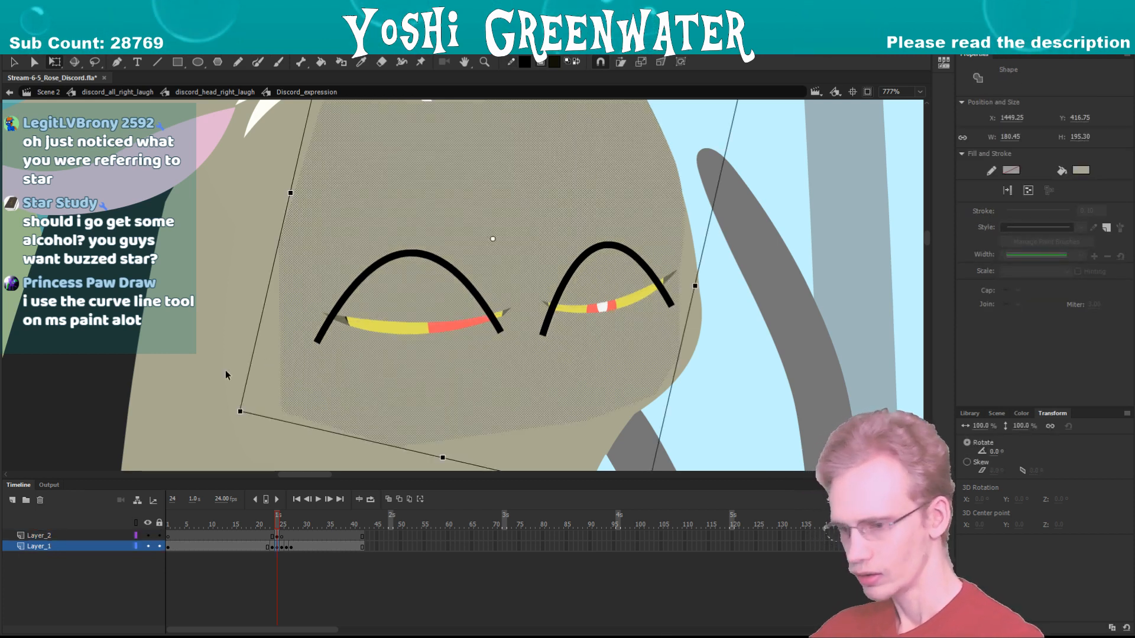
{"action": "left_click", "coordinate": [279, 348]}
- Raise the near eye arch's outer end and nudge the curves of both arches and the far arch's inner end
{"action": "left_click_drag", "start_coordinate": [319, 334], "coordinate": [321, 336]}
{"action": "left_click_drag", "start_coordinate": [394, 257], "coordinate": [390, 258]}
{"action": "left_click_drag", "start_coordinate": [584, 258], "coordinate": [582, 256]}
{"action": "left_click_drag", "start_coordinate": [541, 335], "coordinate": [546, 325]}
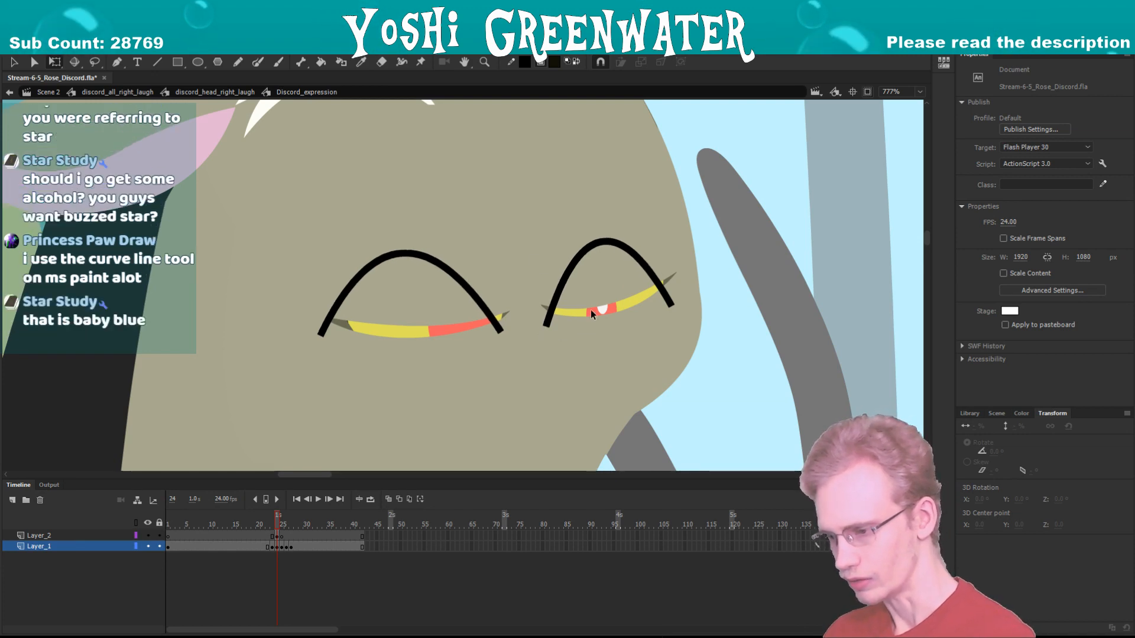
{"action": "left_click", "coordinate": [572, 255]}
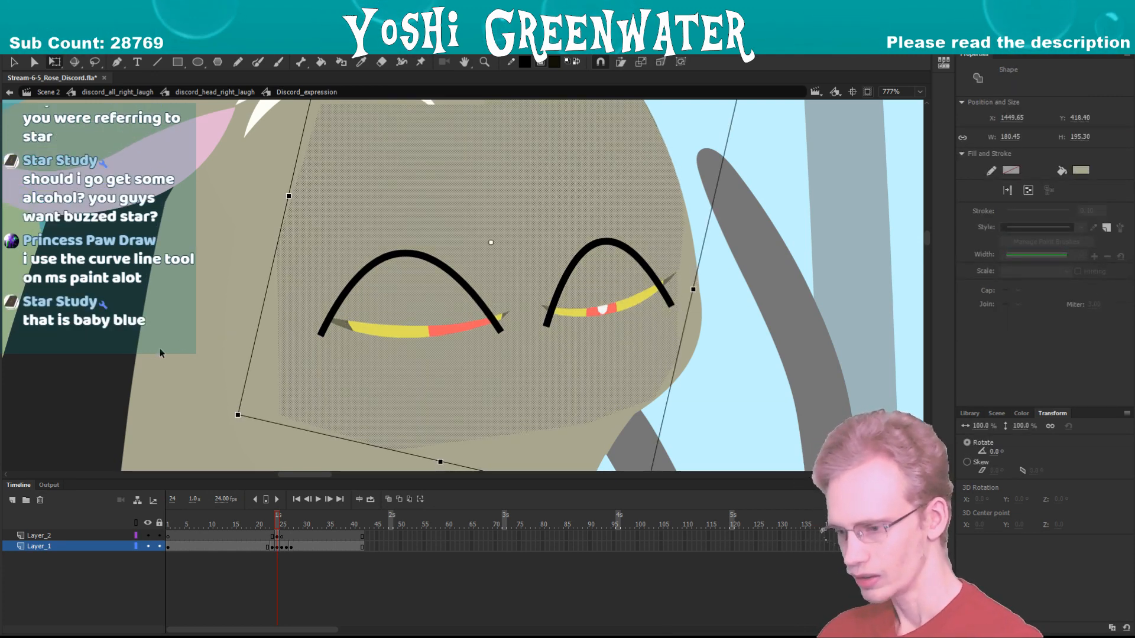
{"action": "left_click", "coordinate": [159, 349]}
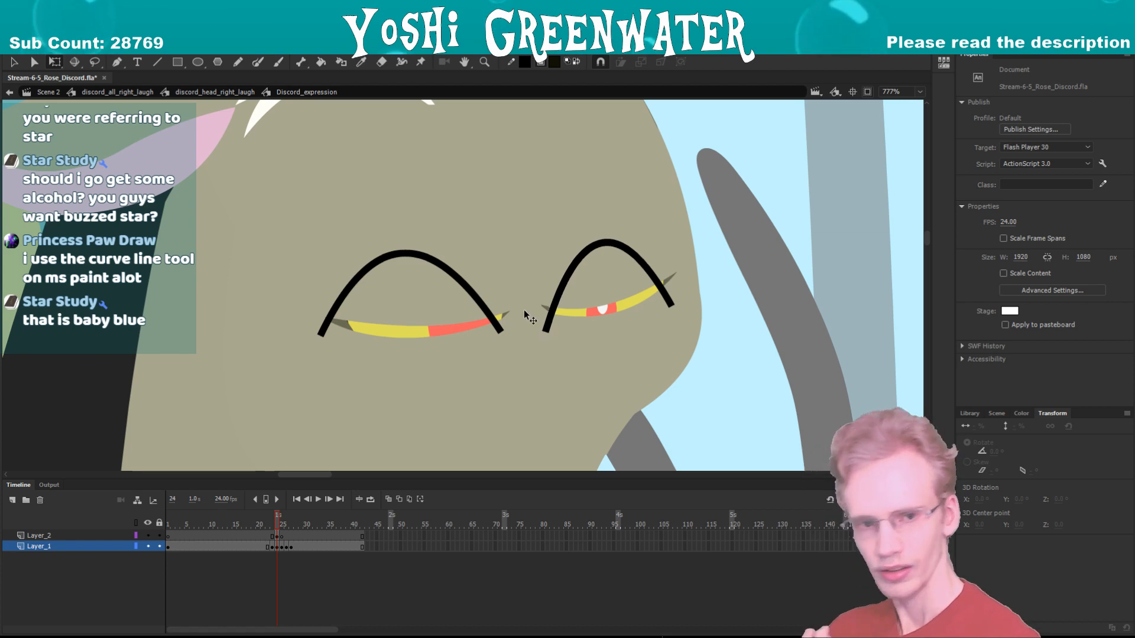
{"action": "left_click_drag", "start_coordinate": [524, 310], "coordinate": [533, 321]}
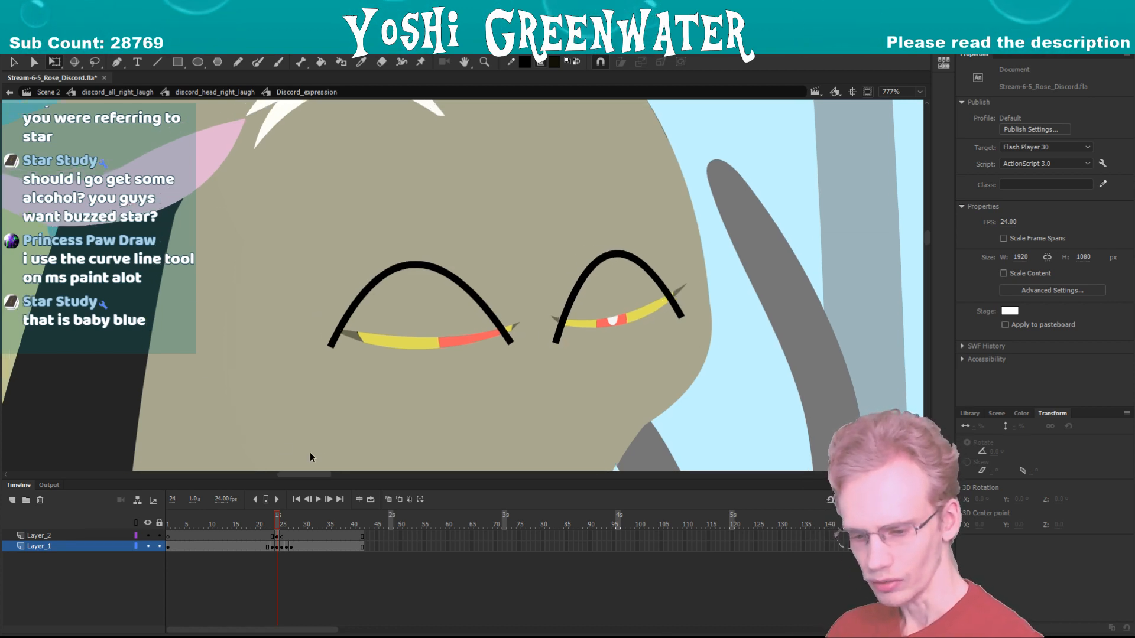
- Sample the head's skin colour and fill the leftover eye slits beneath both arches with it
{"action": "key", "text": "i"}
{"action": "left_click", "coordinate": [391, 360]}
{"action": "left_click", "coordinate": [408, 342]}
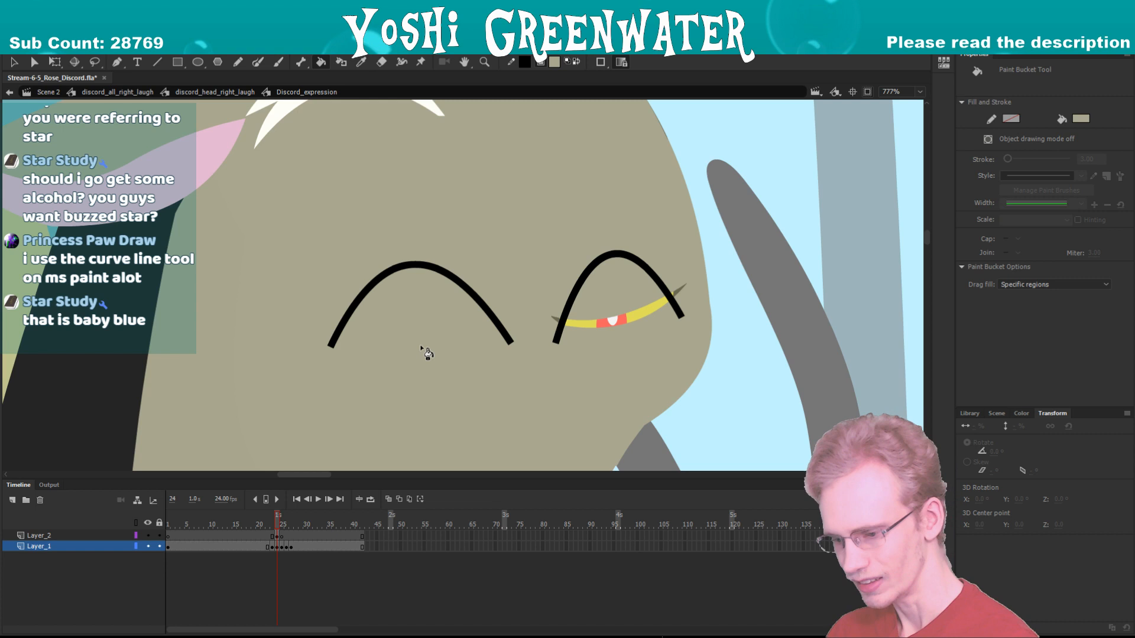
{"action": "left_click", "coordinate": [589, 327]}
{"action": "key", "text": "v"}
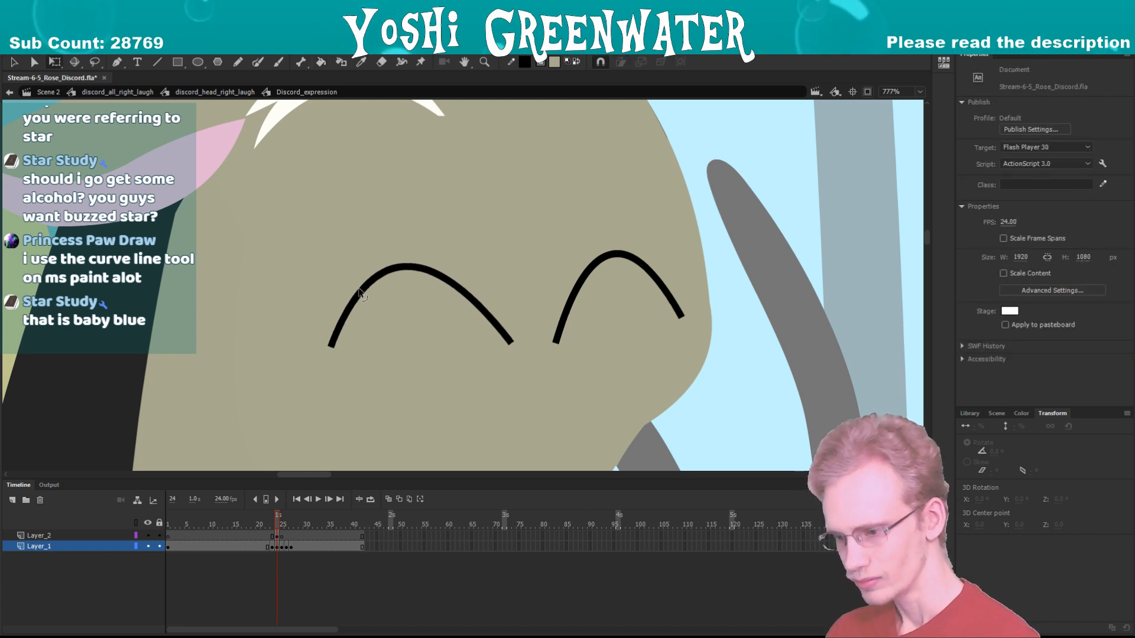
- Reshape the near eye arch into a rounder curve by spreading its two Bezier handles outward
{"action": "key", "text": "ctrl+minus"}
{"action": "key", "text": "ctrl+minus"}
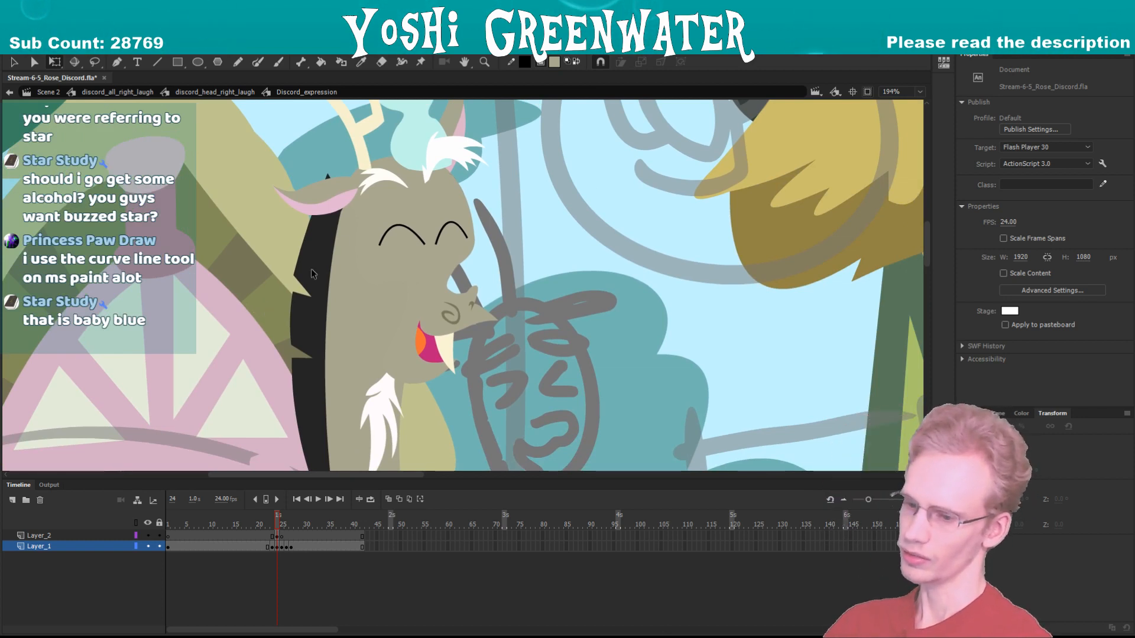
{"action": "left_click", "coordinate": [380, 242]}
{"action": "left_click", "coordinate": [342, 271]}
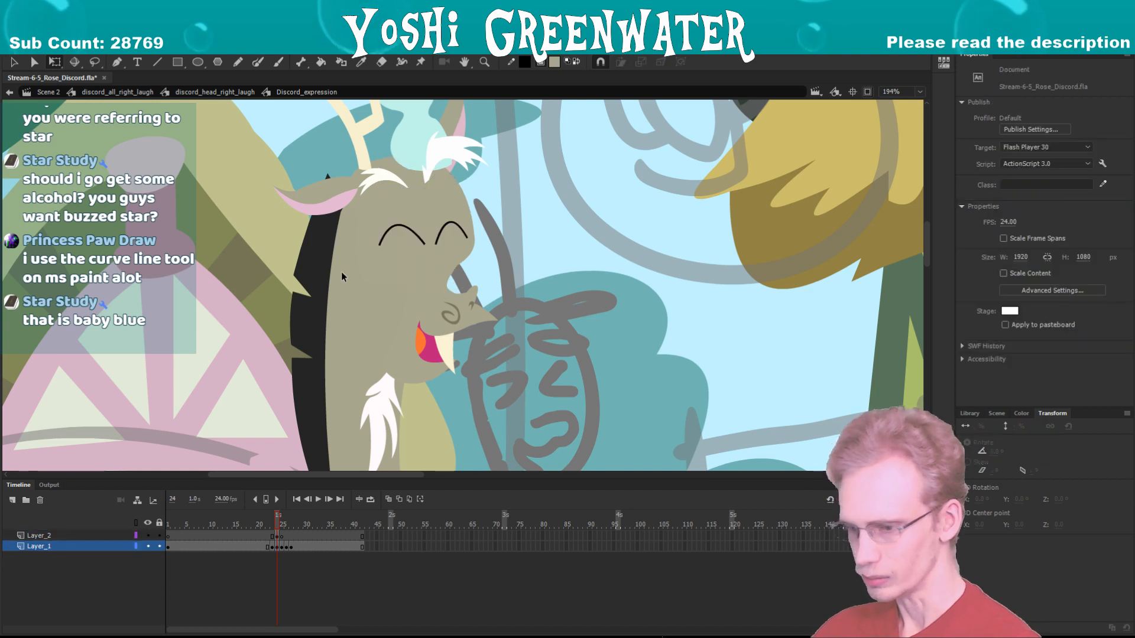
{"action": "left_click_drag", "start_coordinate": [361, 176], "coordinate": [472, 311]}
{"action": "left_click", "coordinate": [397, 239]}
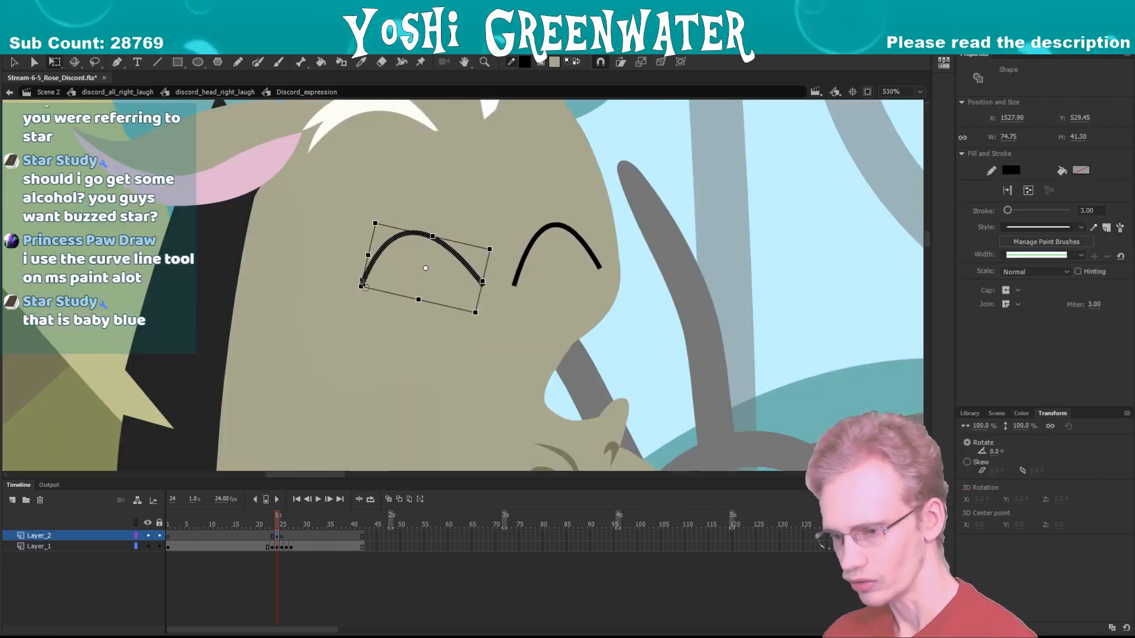
{"action": "left_click", "coordinate": [234, 267]}
{"action": "key", "text": "a"}
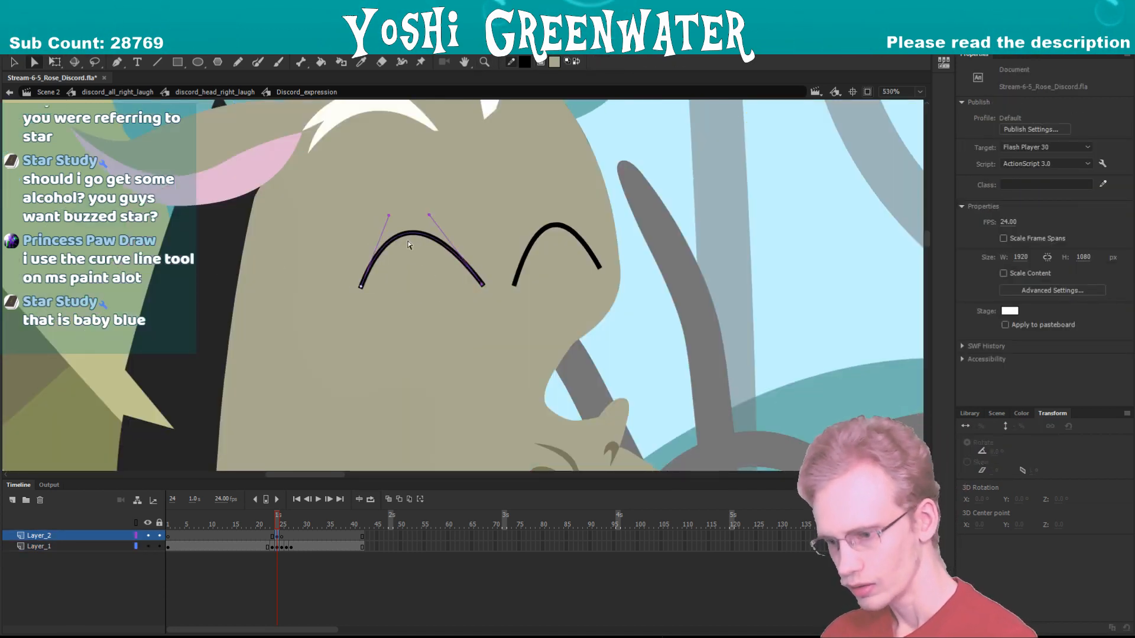
{"action": "left_click_drag", "start_coordinate": [428, 215], "coordinate": [375, 214]}
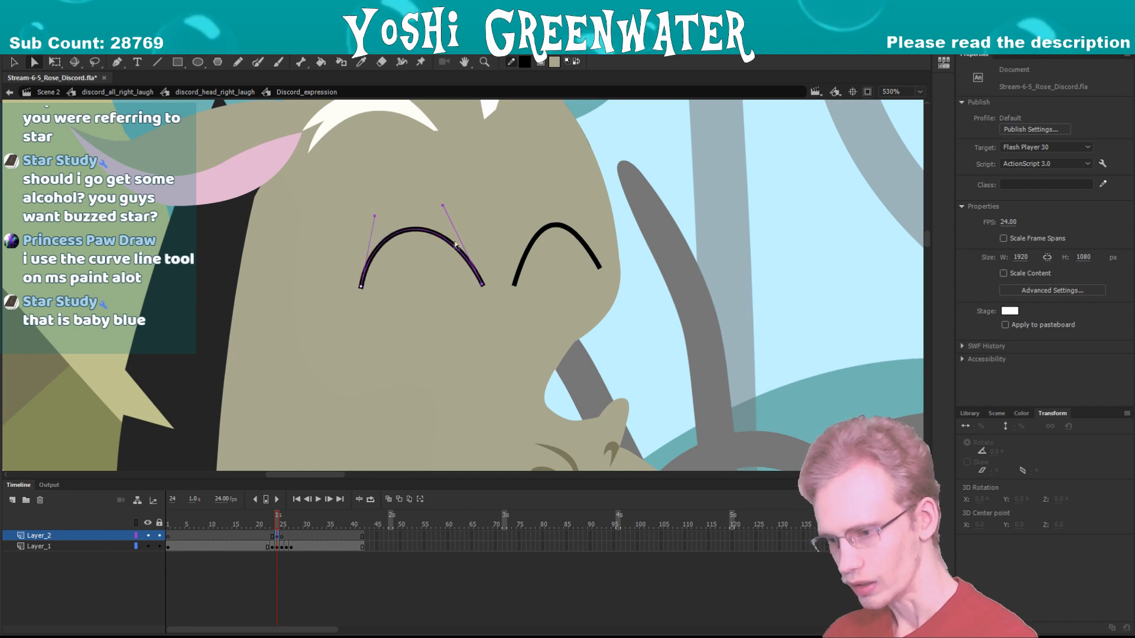
- Round out the far eye arch by moving its outer Bezier handle farther outward
{"action": "left_click", "coordinate": [514, 286]}
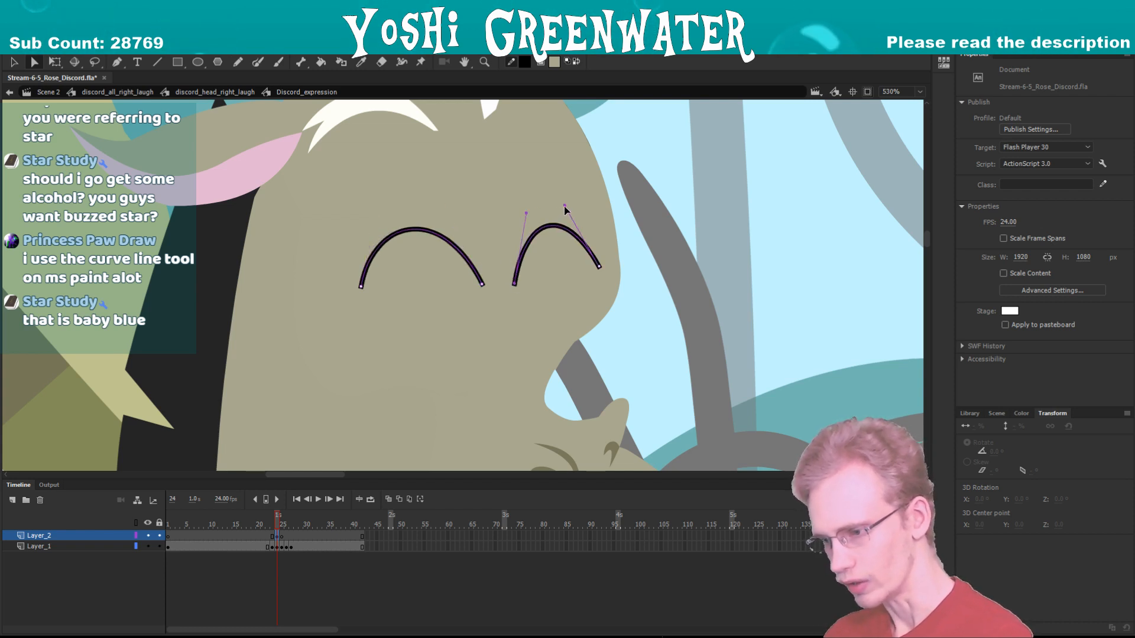
{"action": "left_click_drag", "start_coordinate": [565, 206], "coordinate": [584, 206]}
{"action": "left_click", "coordinate": [309, 272]}
{"action": "left_click_drag", "start_coordinate": [216, 303], "coordinate": [289, 313]}
{"action": "key", "text": "q"}
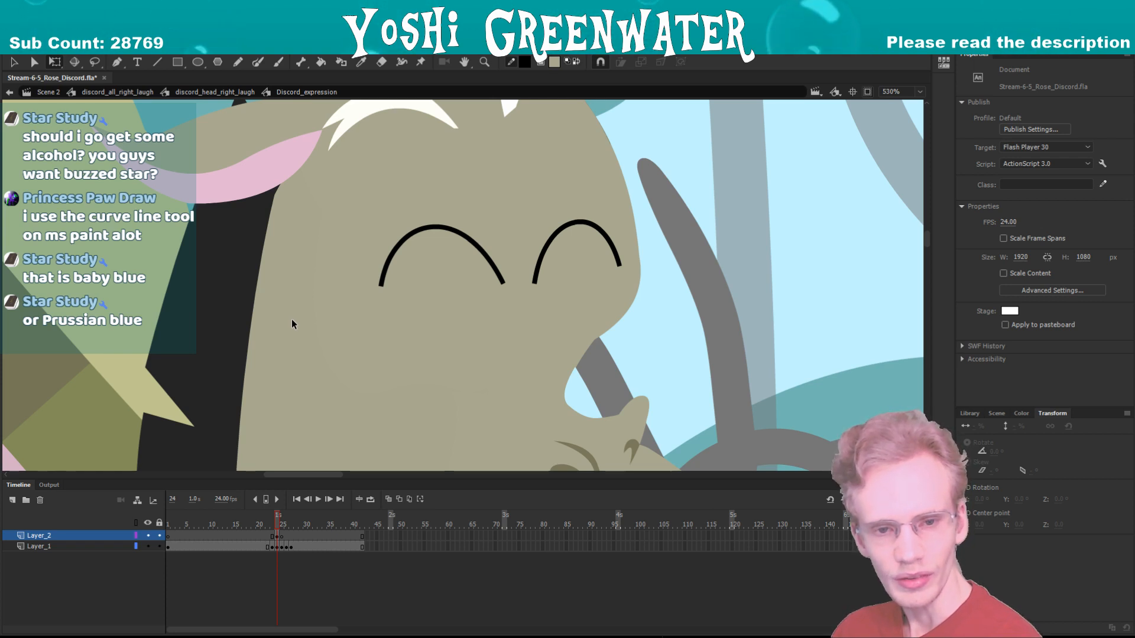
{"action": "mouse_move", "coordinate": [301, 309]}
{"action": "left_mouse_down"}
{"action": "mouse_move", "coordinate": [294, 328]}
{"action": "mouse_move", "coordinate": [307, 327]}
{"action": "left_mouse_up"}
- Fine-tune the curve handles of the near and far eye arches so that both look evenly rounded
{"action": "key", "text": "a"}
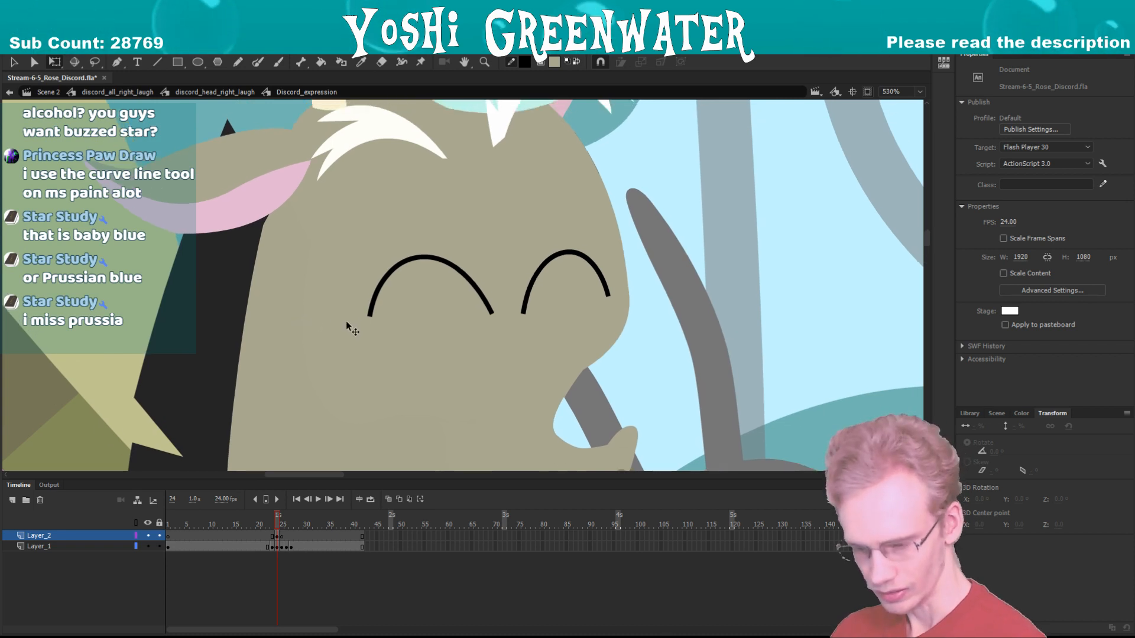
{"action": "left_click_drag", "start_coordinate": [353, 296], "coordinate": [377, 317]}
{"action": "left_click", "coordinate": [373, 290]}
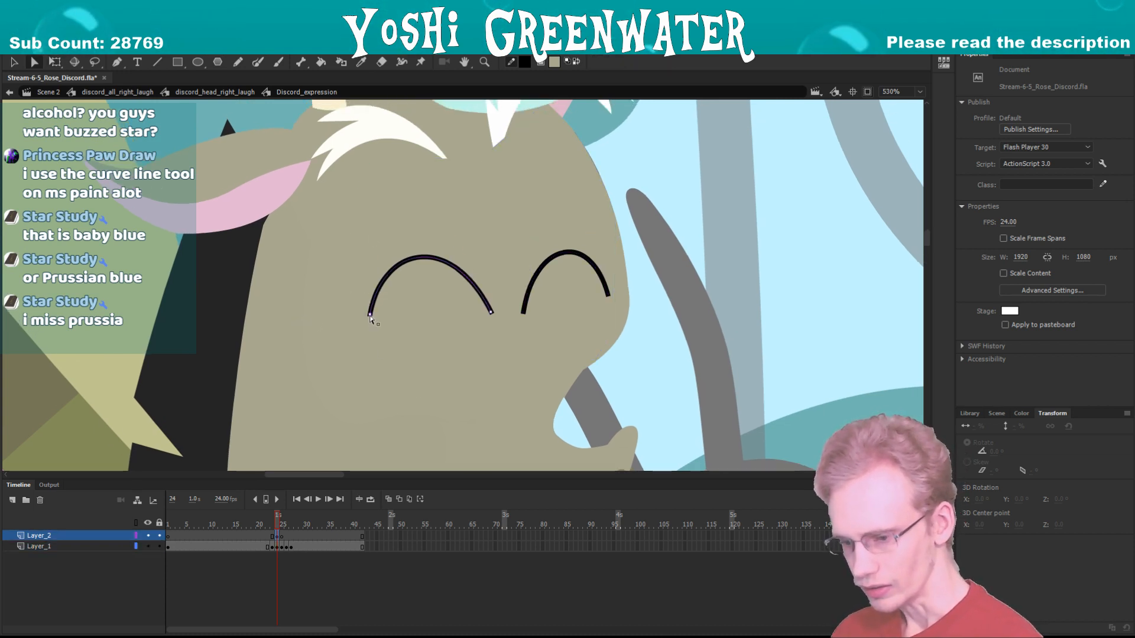
{"action": "left_click", "coordinate": [370, 316]}
{"action": "left_click_drag", "start_coordinate": [450, 233], "coordinate": [456, 232]}
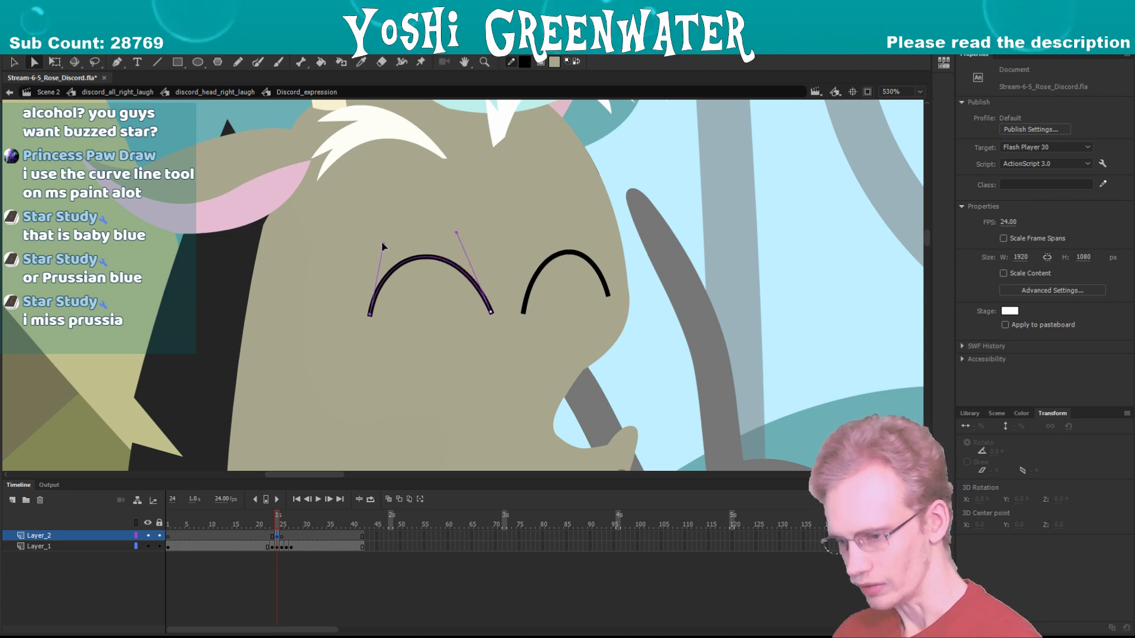
{"action": "left_click_drag", "start_coordinate": [382, 244], "coordinate": [379, 239]}
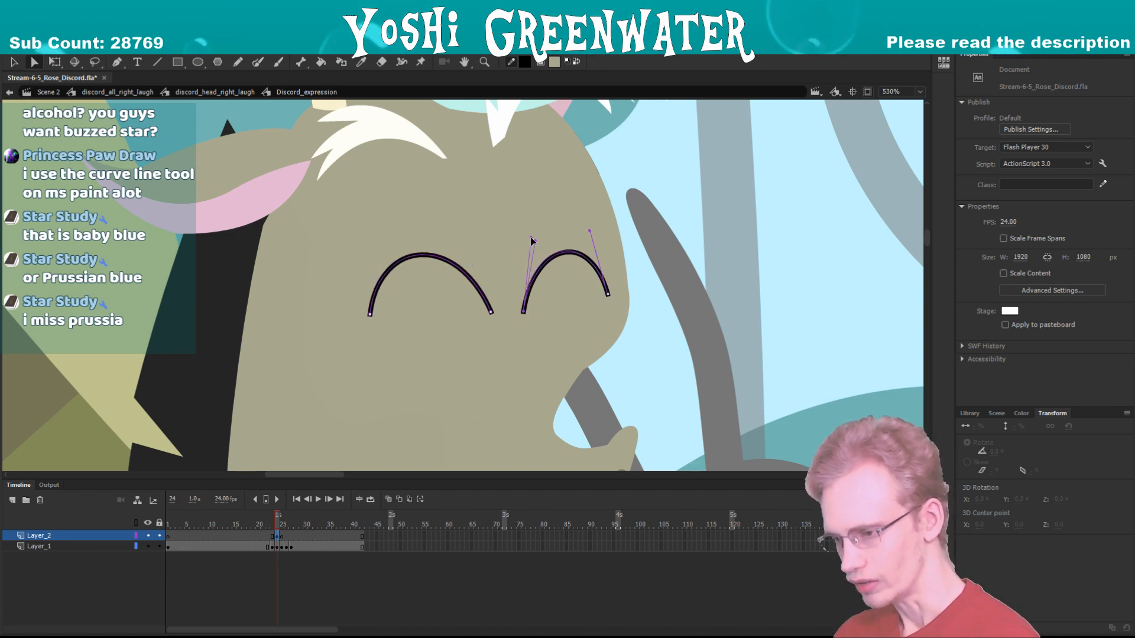
- Try a straight line along the edge of the face beside the far eye
{"action": "key", "text": "z"}
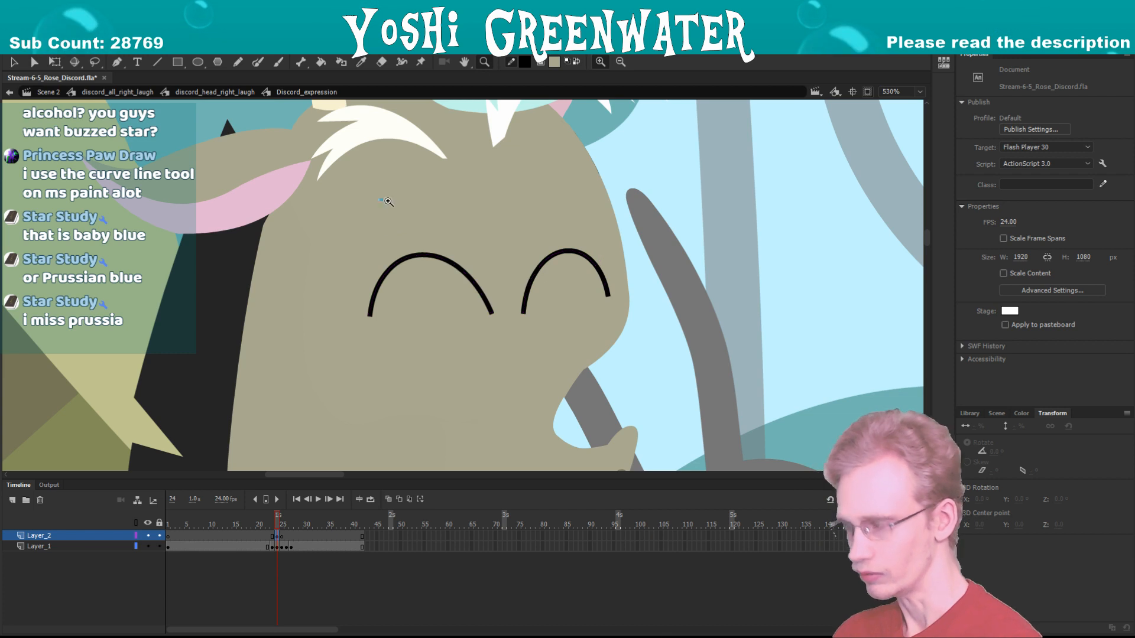
{"action": "left_click_drag", "start_coordinate": [388, 201], "coordinate": [590, 394]}
{"action": "key", "text": "space"}
{"action": "left_click_drag", "start_coordinate": [405, 282], "coordinate": [353, 302]}
{"action": "key", "text": "n"}
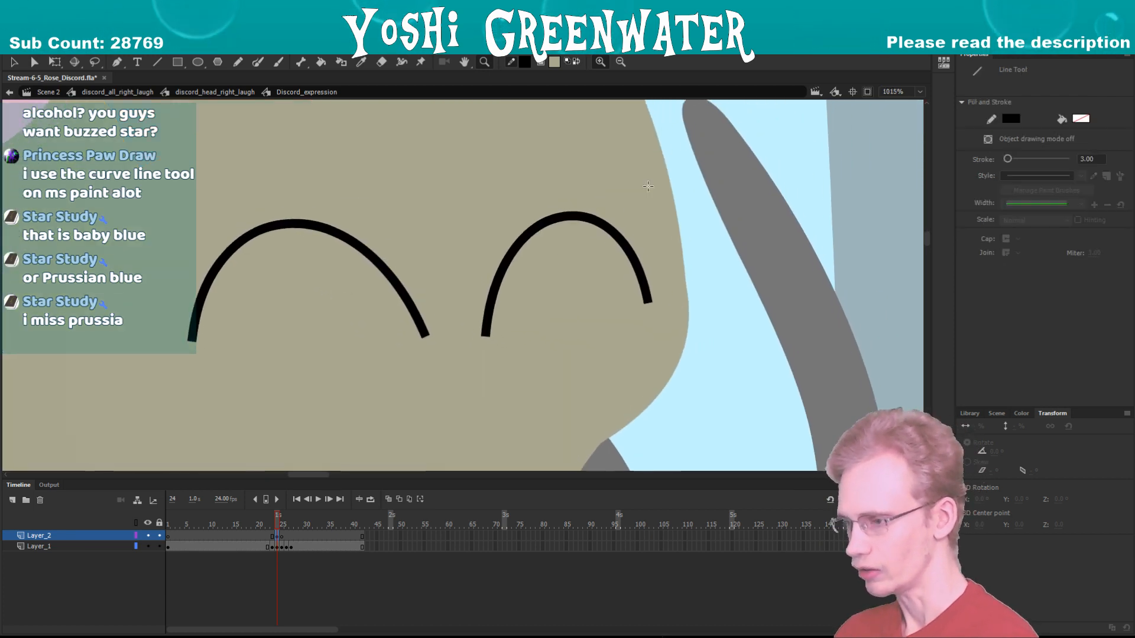
{"action": "left_click_drag", "start_coordinate": [660, 156], "coordinate": [707, 376]}
{"action": "key", "text": "ctrl+z"}
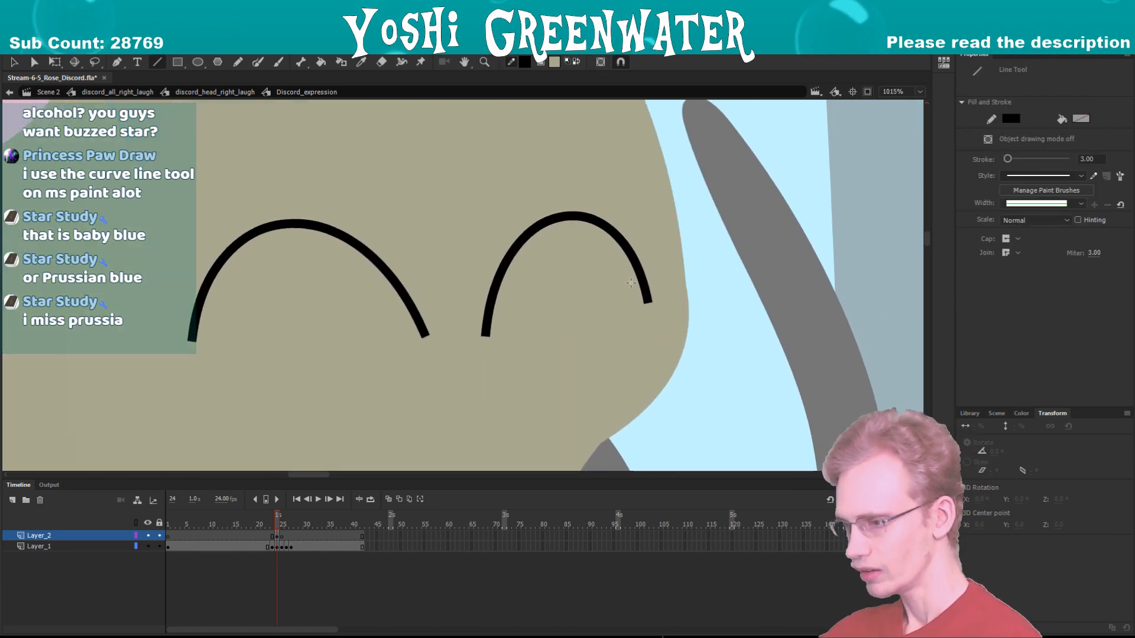
- Convert both eye arches from lines to fills
{"action": "left_click_drag", "start_coordinate": [308, 286], "coordinate": [329, 291]}
{"action": "key", "text": "q"}
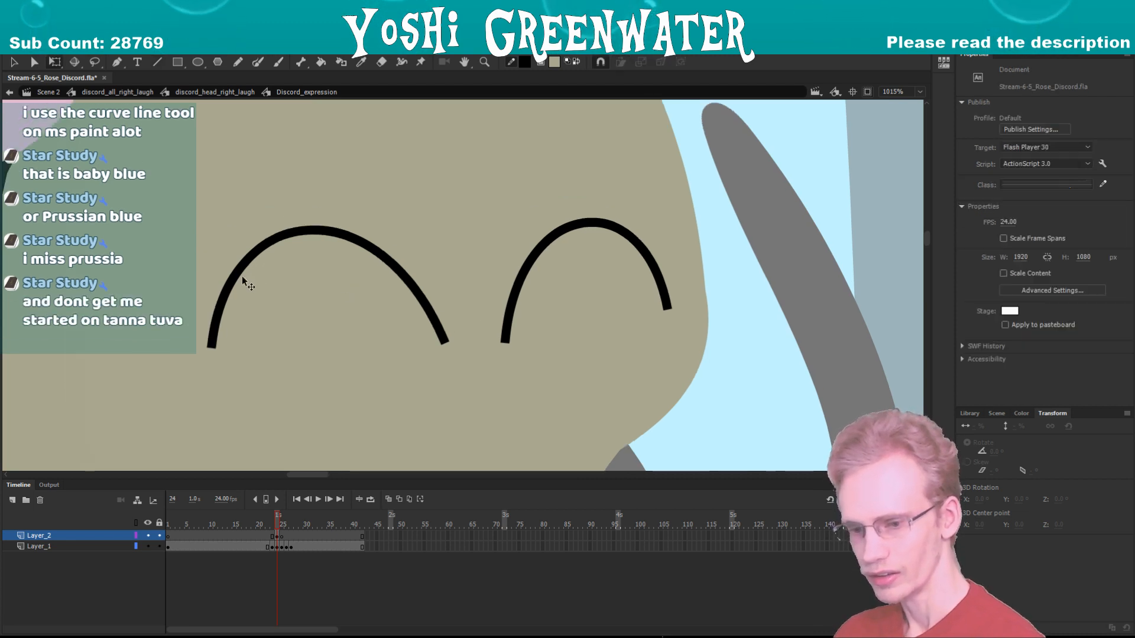
{"action": "left_click", "coordinate": [243, 275]}
{"action": "left_click", "coordinate": [507, 291], "text": "shift"}
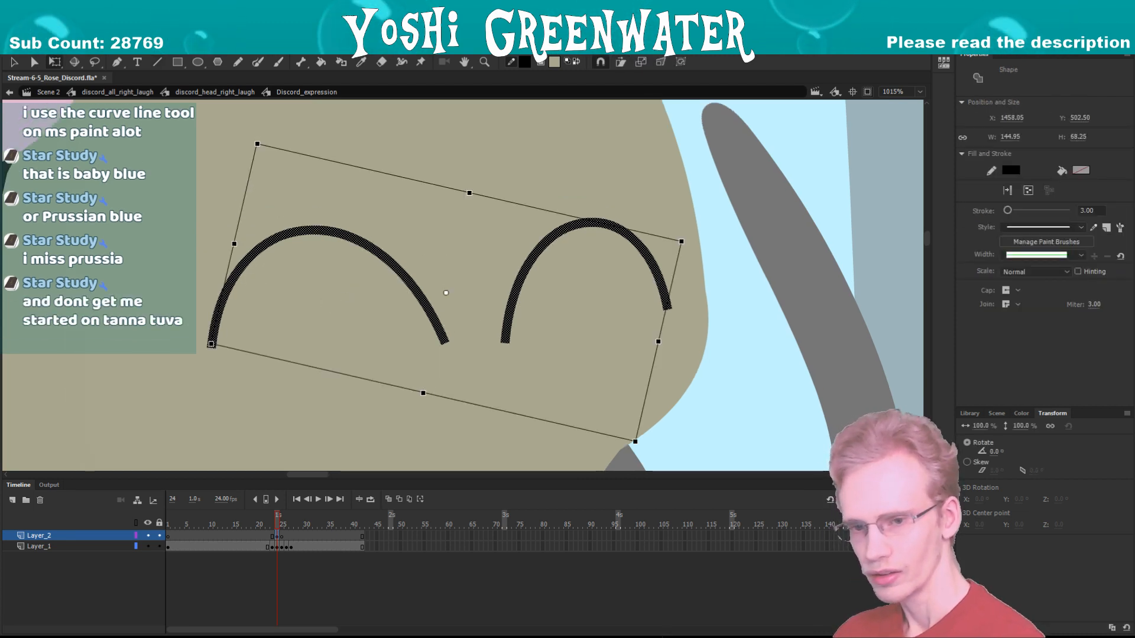
{"action": "left_click", "coordinate": [135, 31]}
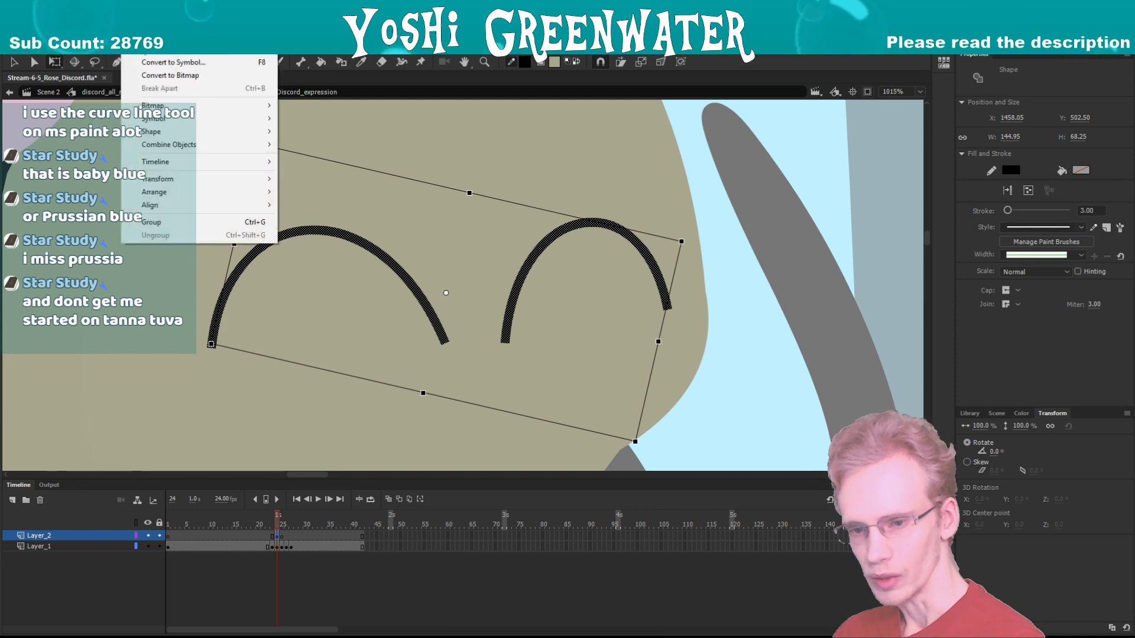
{"action": "mouse_move", "coordinate": [216, 131]}
{"action": "left_click", "coordinate": [276, 201]}
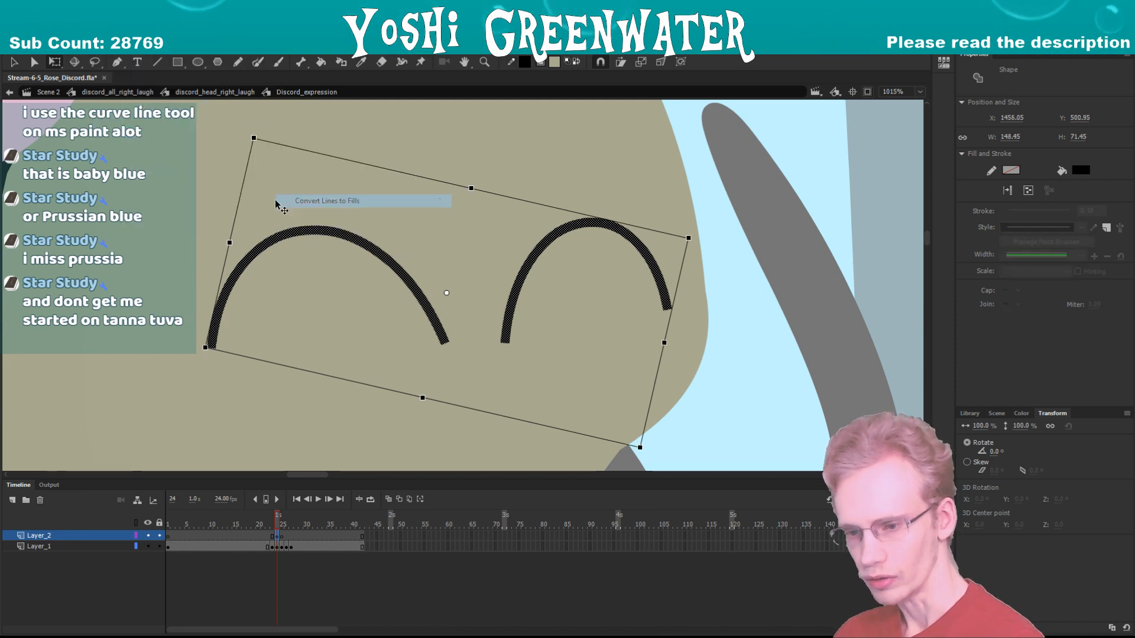
{"action": "left_click", "coordinate": [183, 280]}
- Lock Layer_1 and taper the ends of both eye arches into sharp points
{"action": "left_click", "coordinate": [158, 547]}
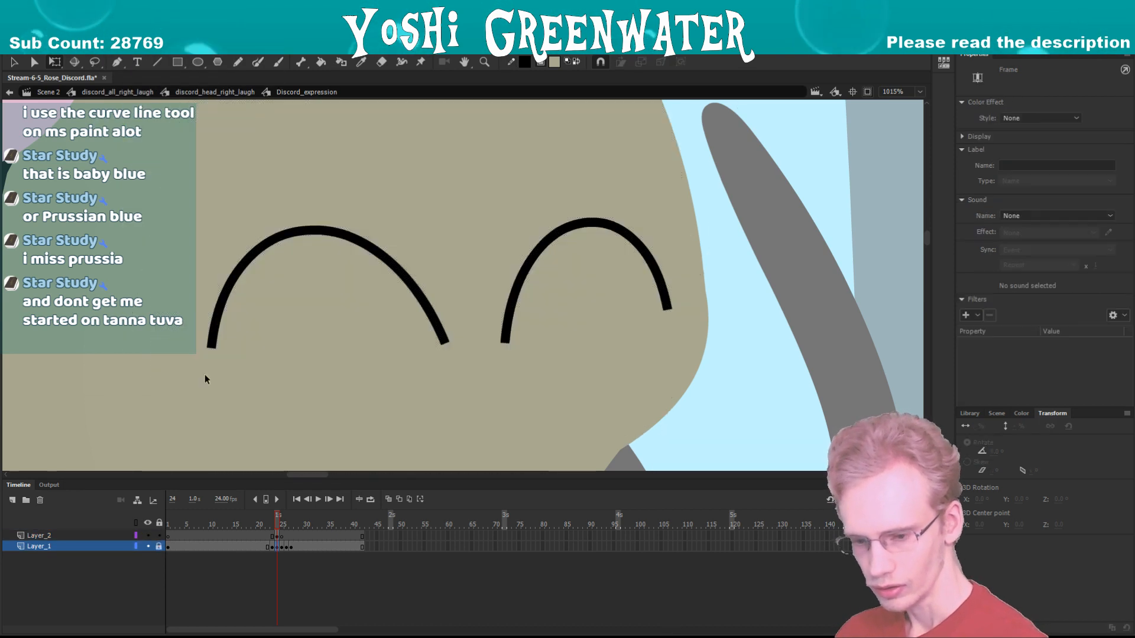
{"action": "mouse_move", "coordinate": [208, 349]}
{"action": "left_mouse_down"}
{"action": "mouse_move", "coordinate": [198, 362]}
{"action": "mouse_move", "coordinate": [210, 355]}
{"action": "left_mouse_up"}
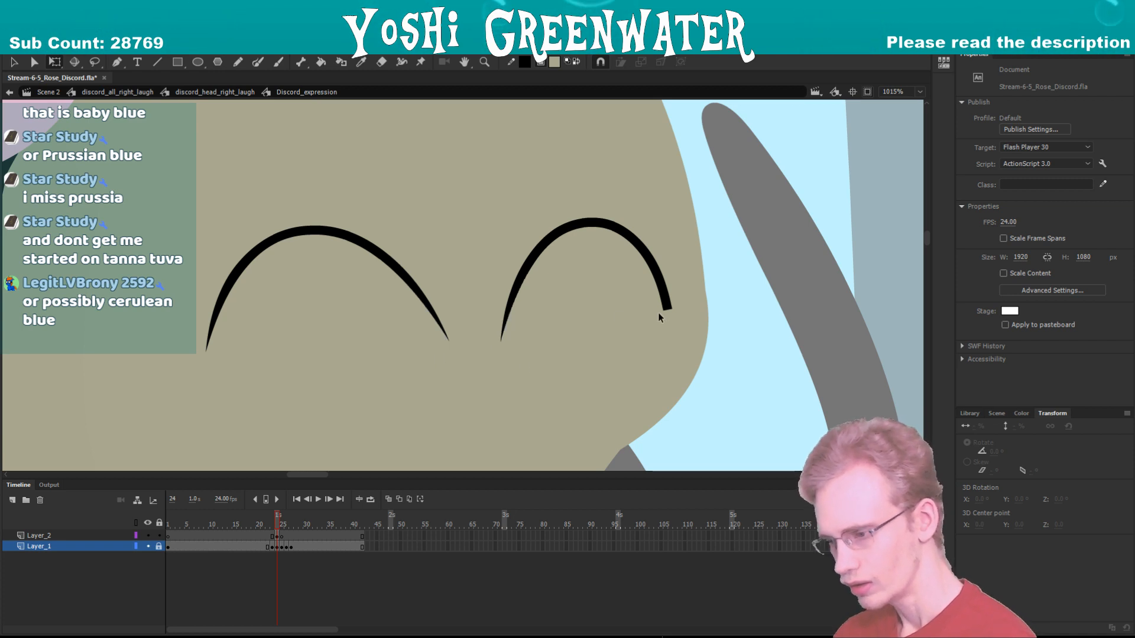
{"action": "left_click_drag", "start_coordinate": [662, 309], "coordinate": [671, 307]}
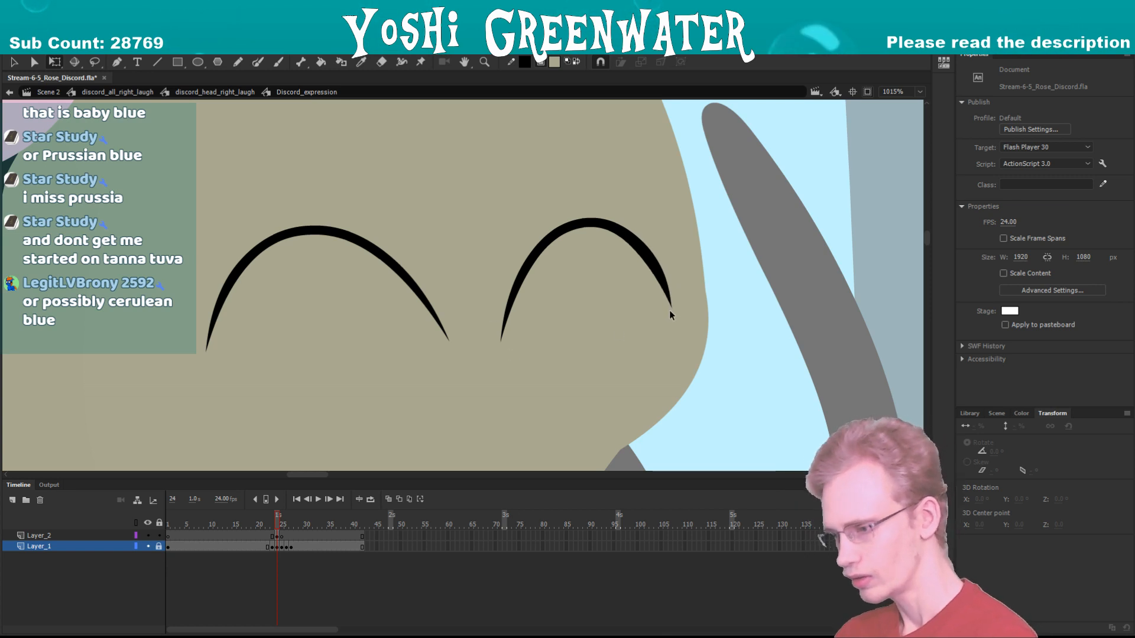
- Return to the discord_head_right_laugh symbol and set the Discord_expression instance's looping to Single Frame
{"action": "key", "text": "ctrl+space"}
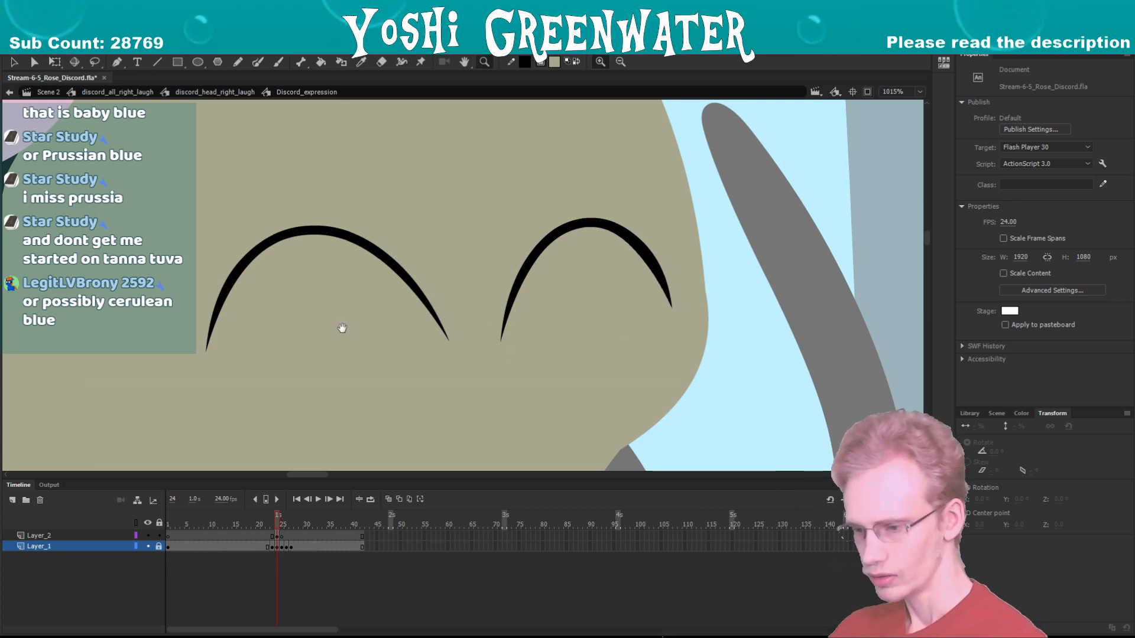
{"action": "left_click", "coordinate": [349, 351], "text": "ctrl+alt"}
{"action": "left_click", "coordinate": [350, 351], "text": "ctrl+alt"}
{"action": "left_click_drag", "start_coordinate": [373, 298], "coordinate": [300, 324]}
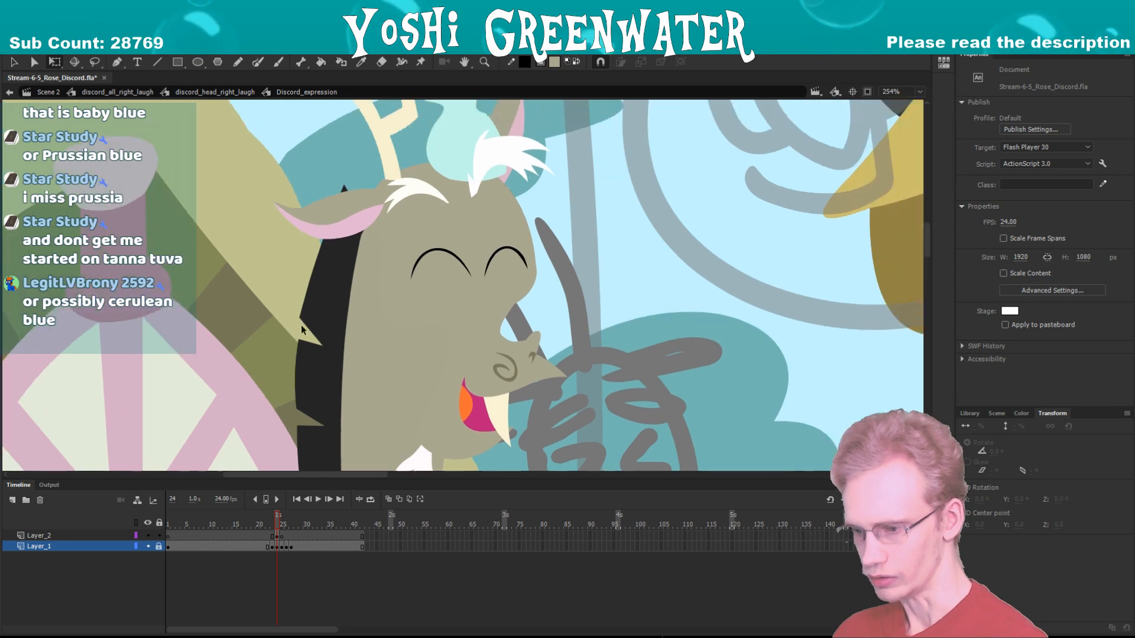
{"action": "double_click", "coordinate": [300, 315]}
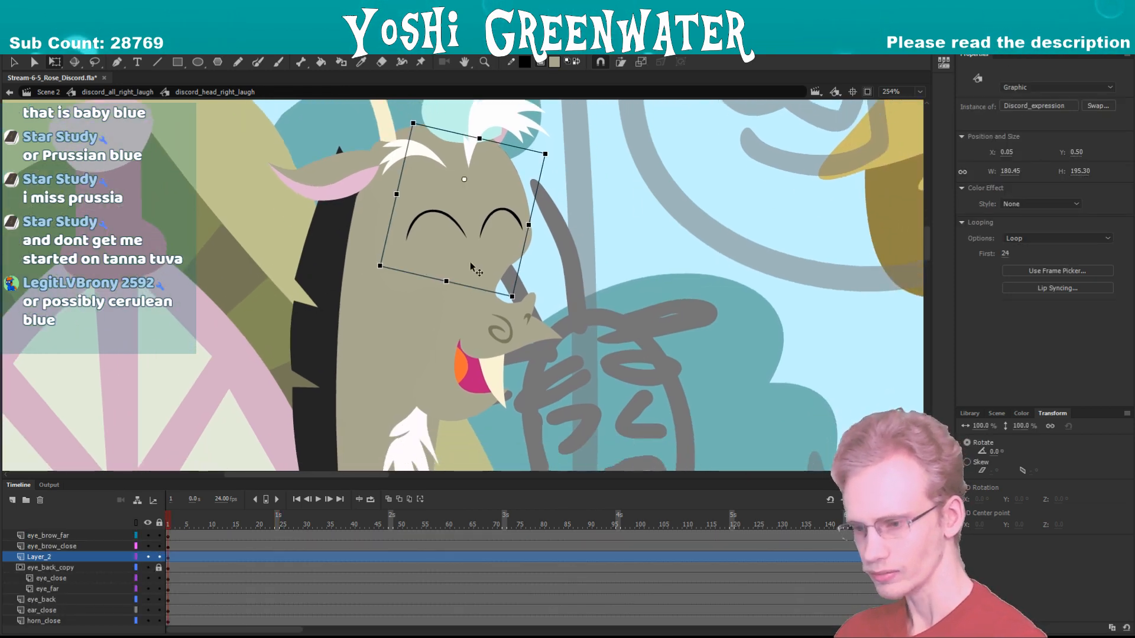
{"action": "left_click", "coordinate": [919, 92]}
{"action": "left_click", "coordinate": [910, 118]}
{"action": "left_click", "coordinate": [1040, 238]}
{"action": "left_click", "coordinate": [1020, 276]}
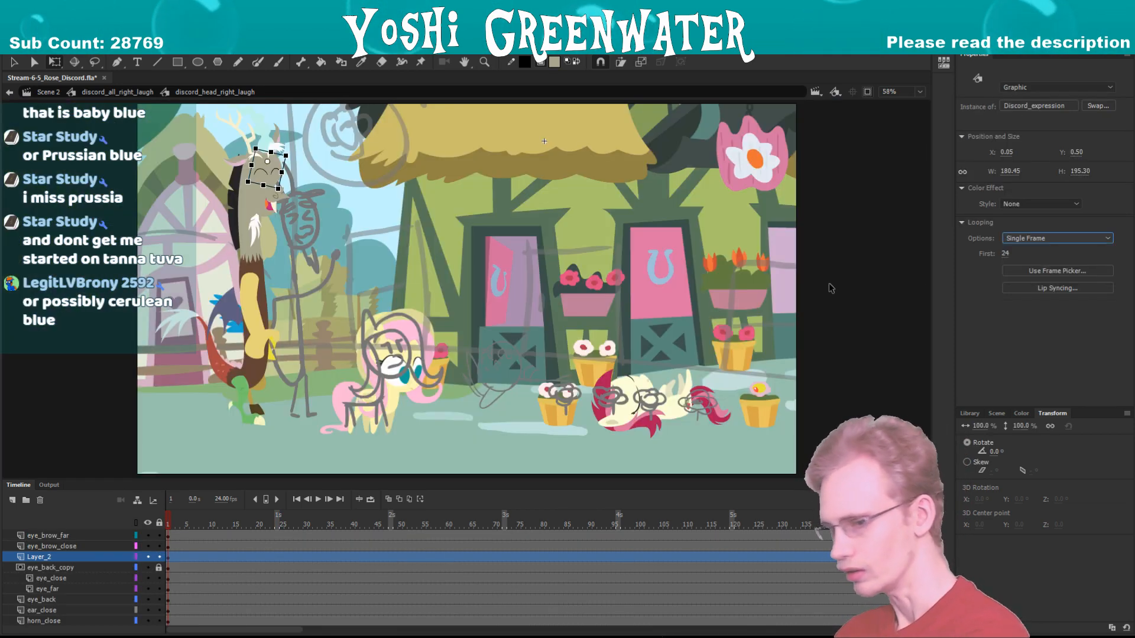
- Leave the head symbol and return to the discord_all_right_laugh symbol
{"action": "left_click", "coordinate": [152, 271]}
{"action": "left_click_drag", "start_coordinate": [215, 158], "coordinate": [289, 238]}
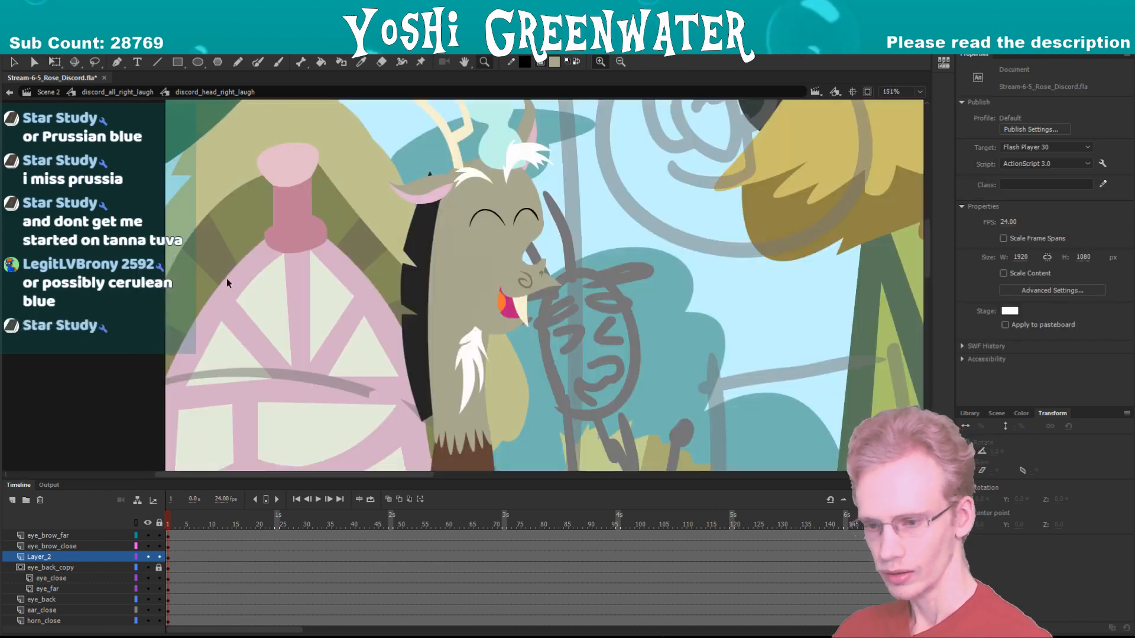
{"action": "double_click", "coordinate": [215, 401]}
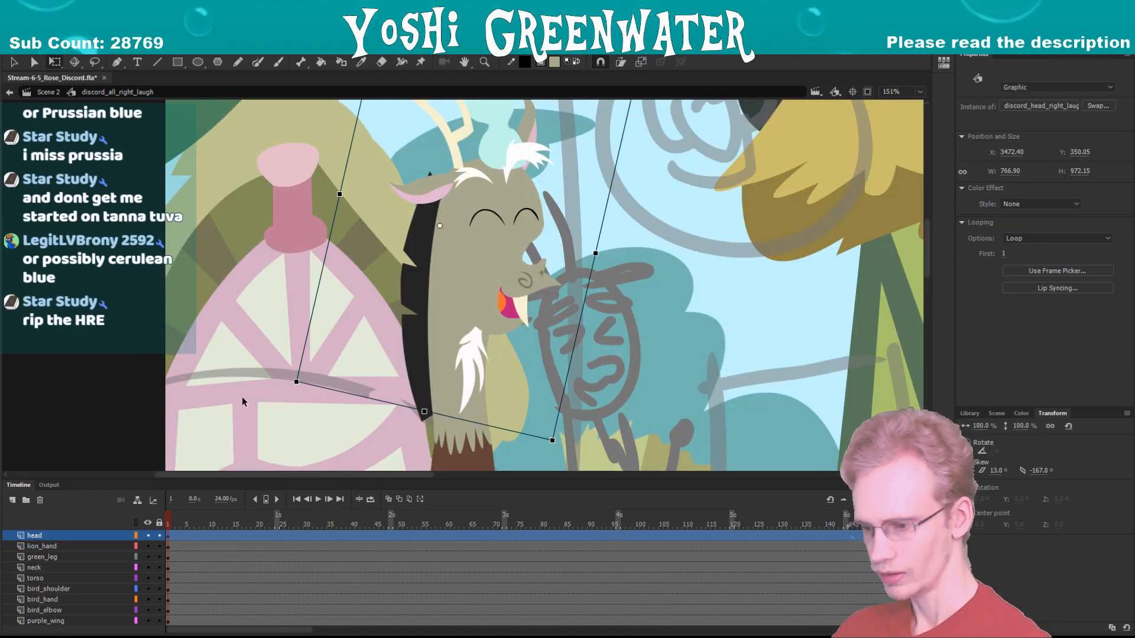
- Rotate Discord's head counter-clockwise until it stands nearly upright on the neck
{"action": "key", "text": "F4"}
{"action": "left_click_drag", "start_coordinate": [552, 430], "coordinate": [594, 405]}
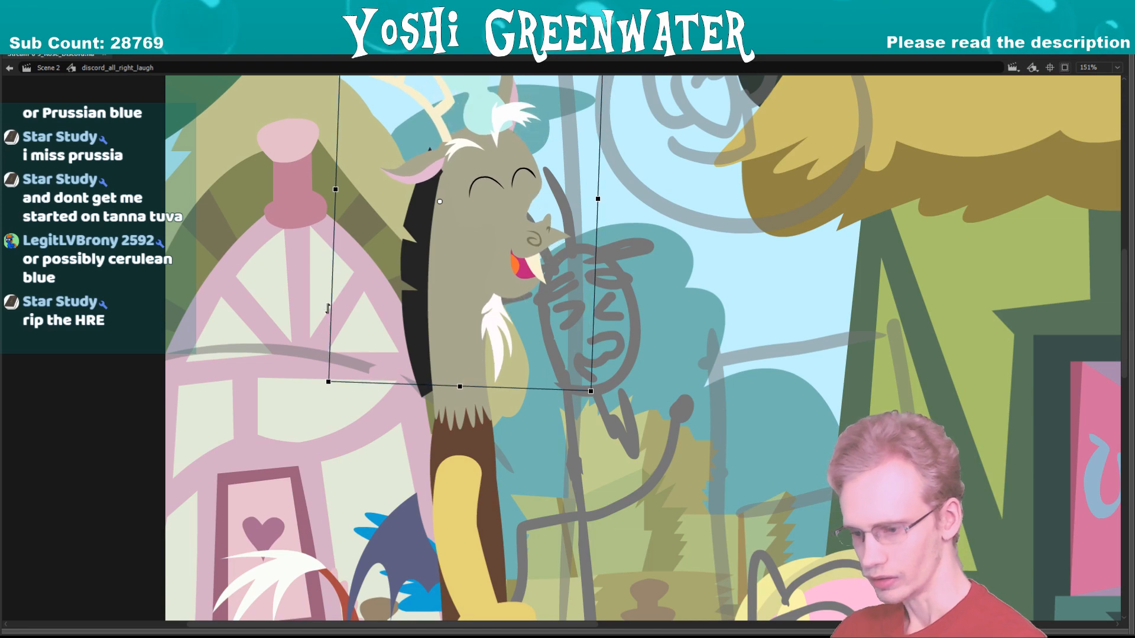
{"action": "key", "text": "F4"}
{"action": "key", "text": "z"}
{"action": "left_click", "coordinate": [298, 321], "text": "alt"}
{"action": "key", "text": "q"}
{"action": "key", "text": "F4"}
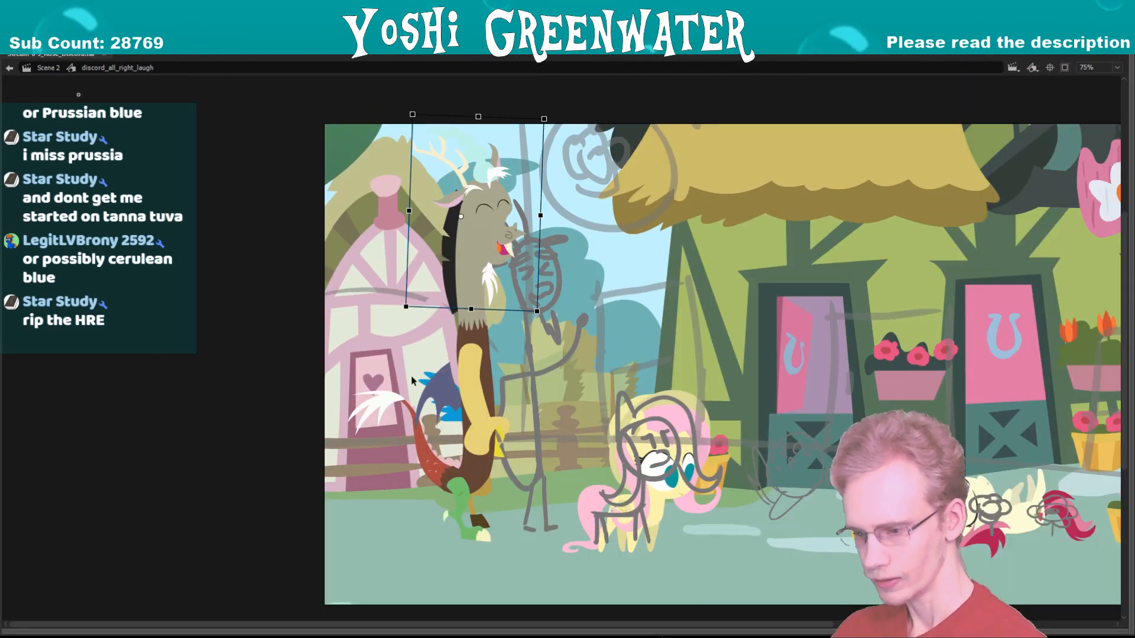
- Clear the selection and save the document
{"action": "left_click", "coordinate": [498, 449]}
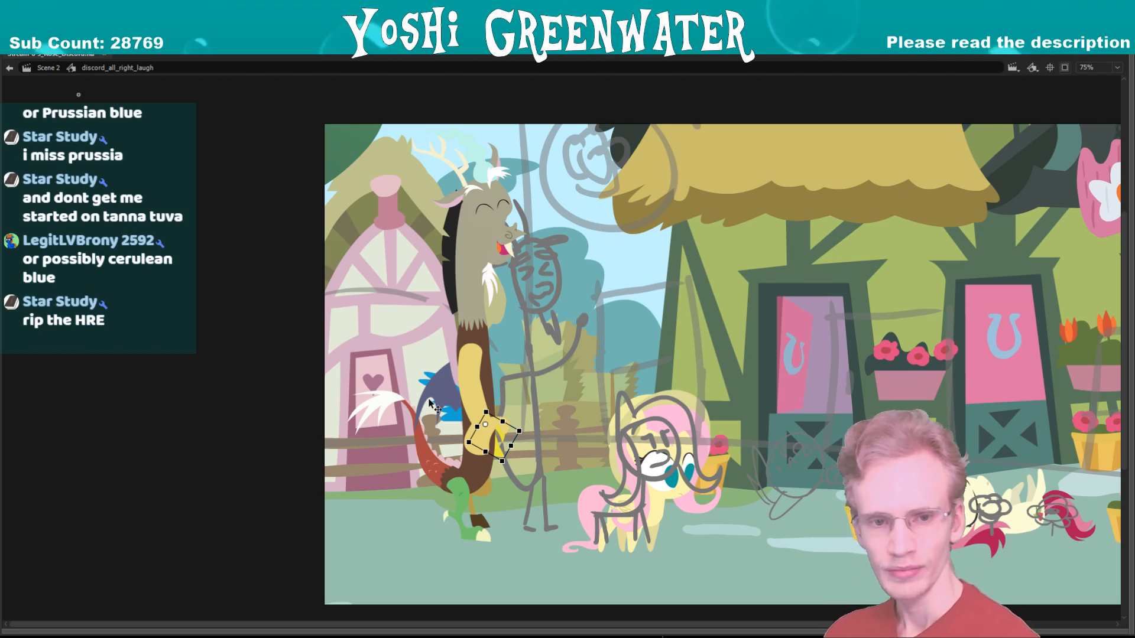
{"action": "left_click_drag", "start_coordinate": [314, 361], "coordinate": [290, 373]}
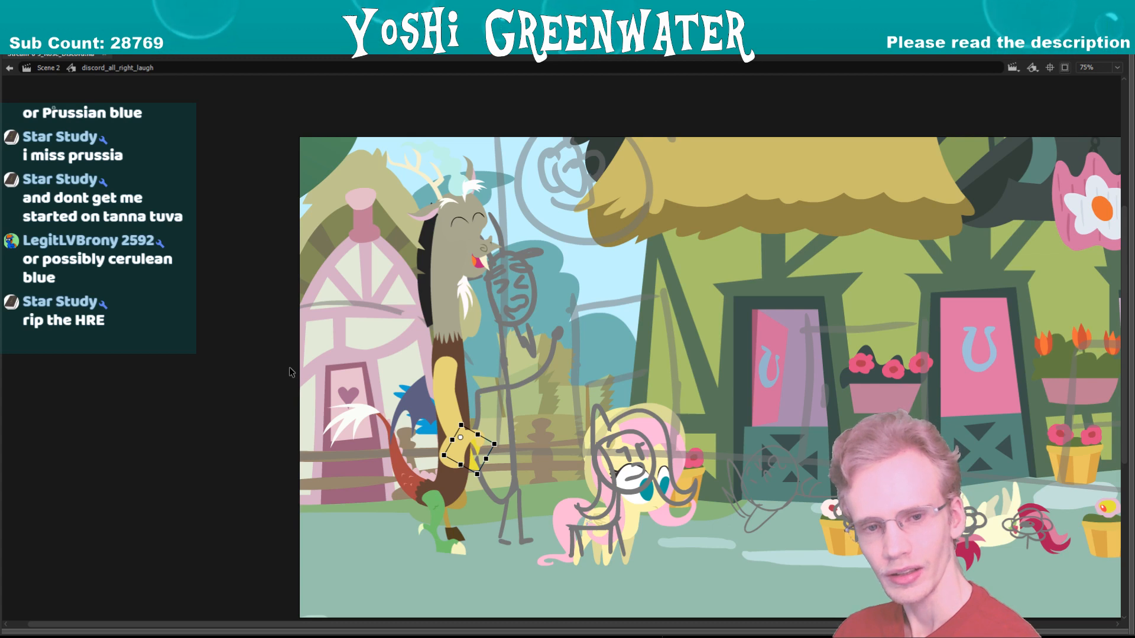
{"action": "left_click_drag", "start_coordinate": [270, 354], "coordinate": [258, 358]}
{"action": "left_click", "coordinate": [269, 358]}
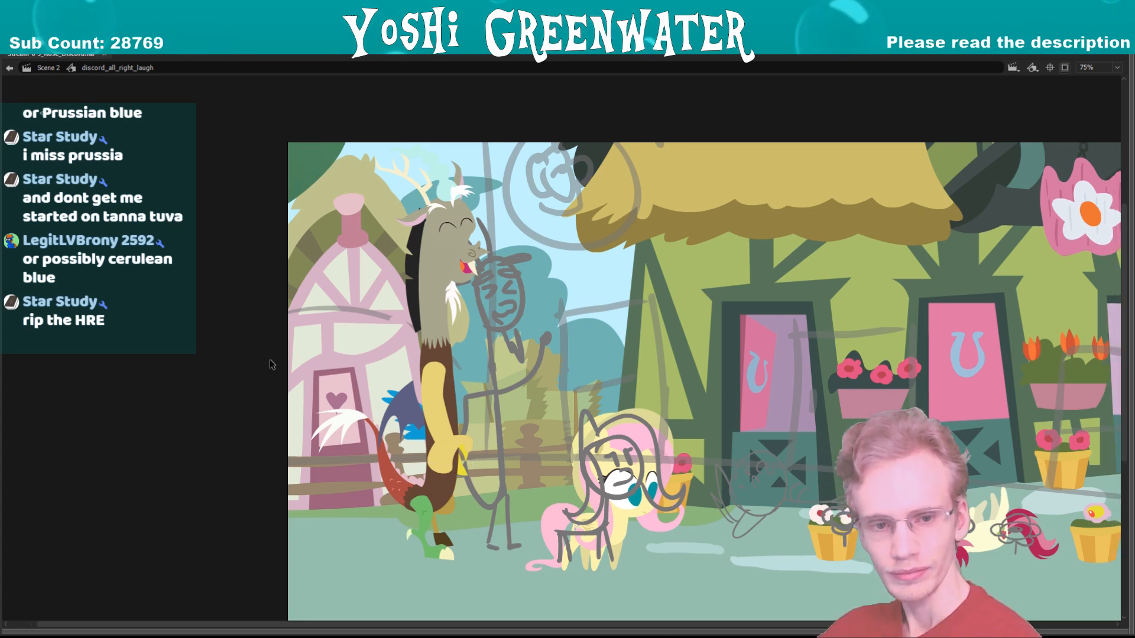
{"action": "key", "text": "ctrl+s"}
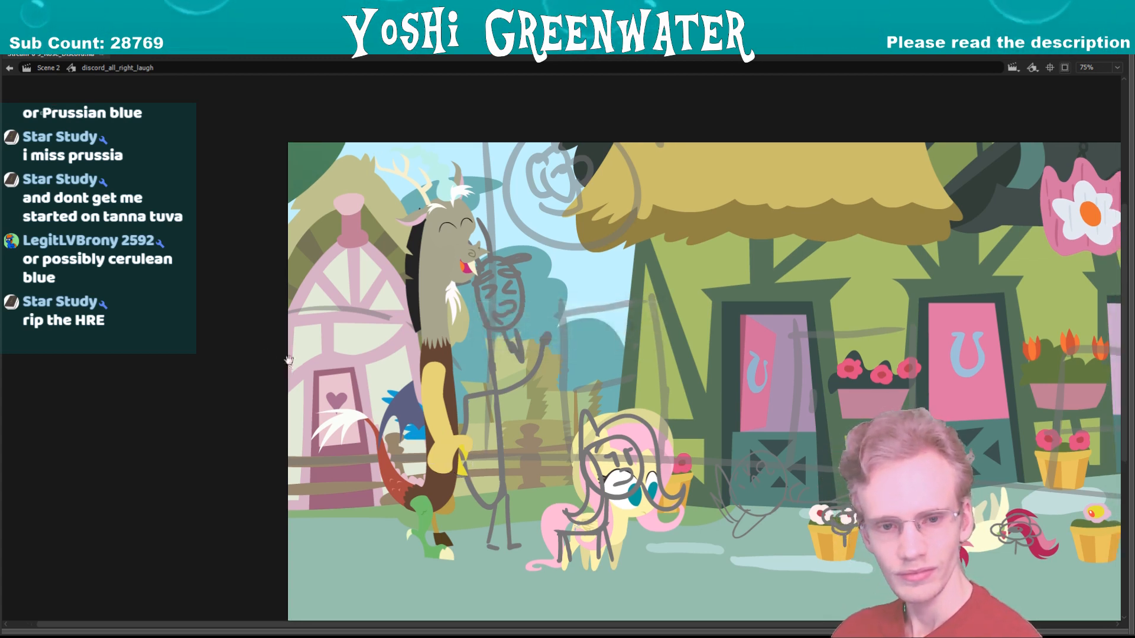
{"action": "left_click_drag", "start_coordinate": [340, 387], "coordinate": [284, 381]}
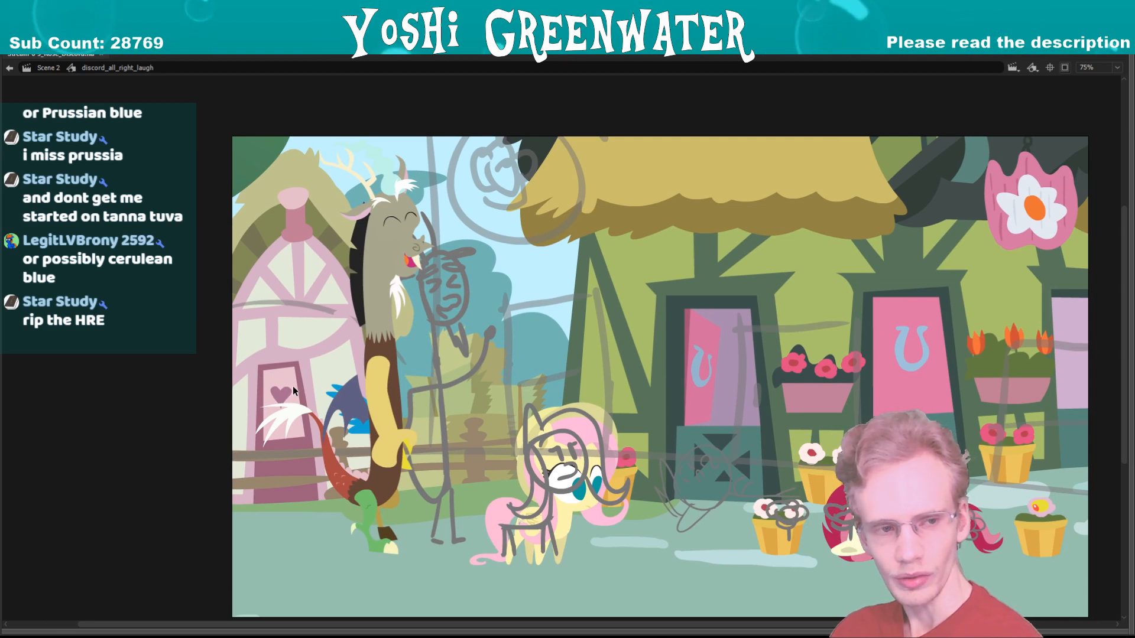
{"action": "left_click_drag", "start_coordinate": [292, 385], "coordinate": [286, 392]}
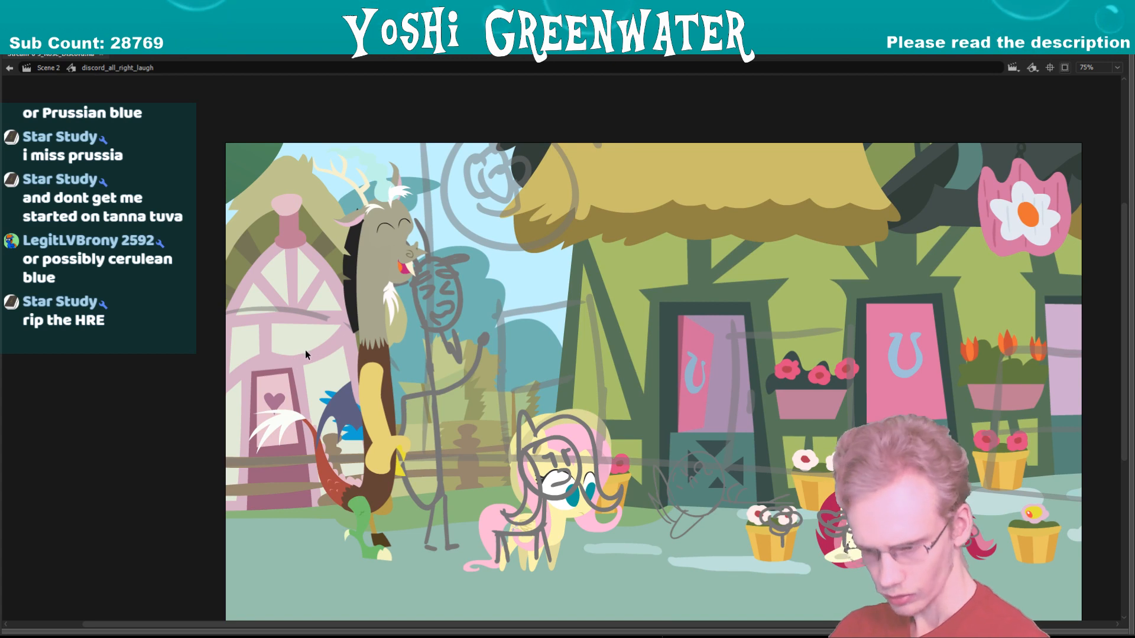
- Select all of Discord's body parts except the head and skew them slightly backward
{"action": "key", "text": "ctrl+a"}
{"action": "left_click", "coordinate": [373, 225], "text": "shift"}
{"action": "left_click_drag", "start_coordinate": [364, 198], "coordinate": [353, 199]}
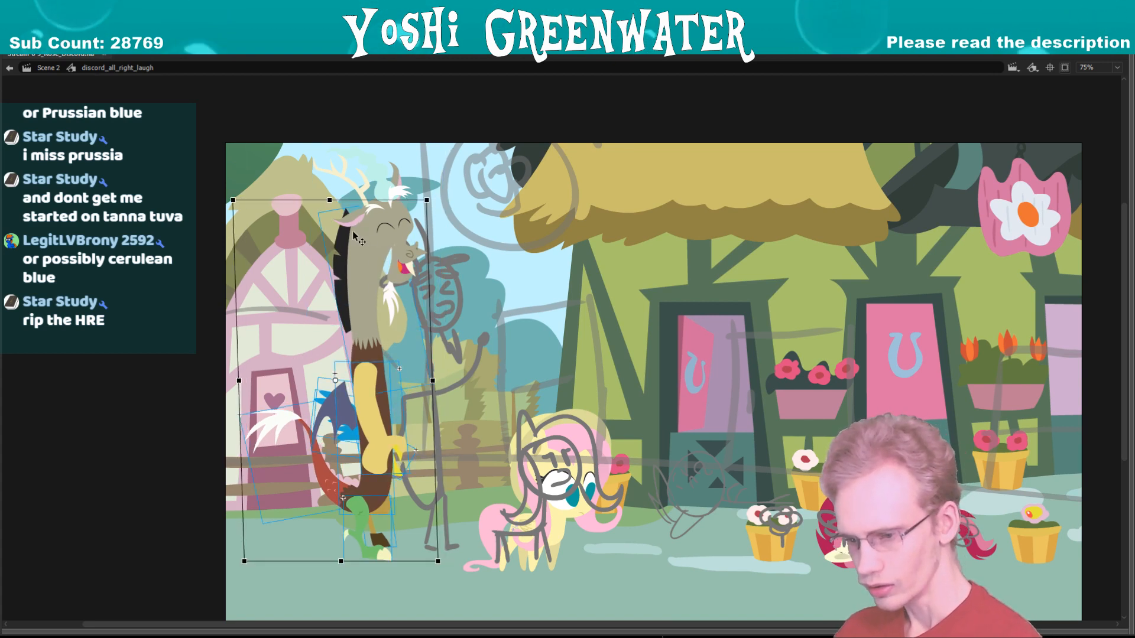
- Realign Discord's head with the leaned-back neck and tilt it slightly further back
{"action": "left_click", "coordinate": [352, 235]}
{"action": "key", "text": "shift+Left"}
{"action": "key", "text": "shift+Left"}
{"action": "key", "text": "Right"}
{"action": "key", "text": "Right"}
{"action": "key", "text": "Right"}
{"action": "key", "text": "Right"}
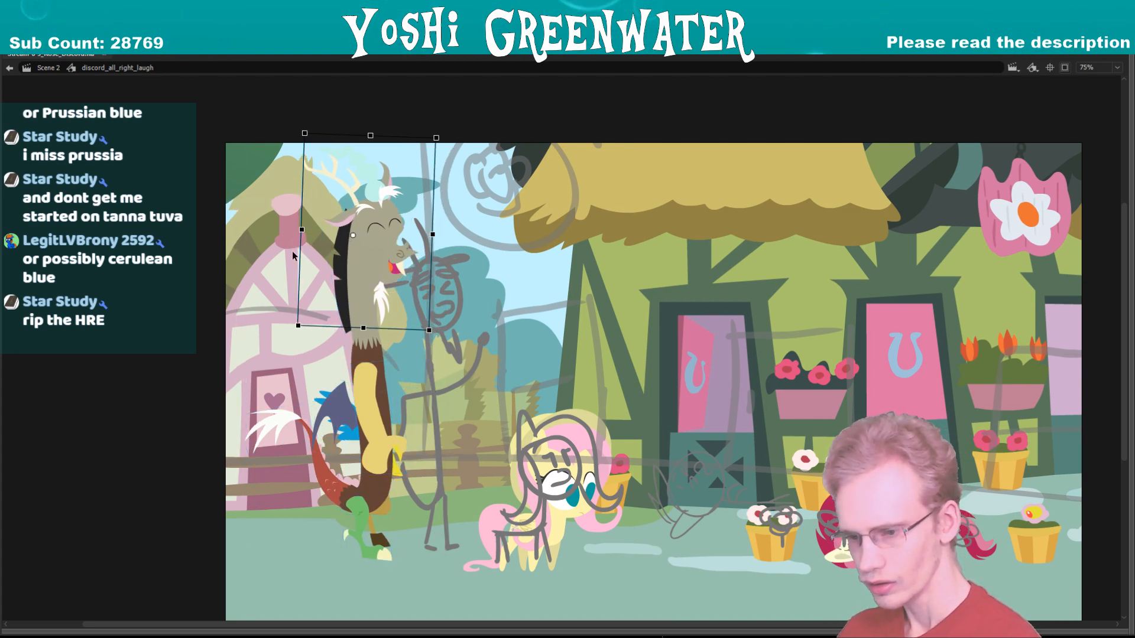
{"action": "key", "text": "Right"}
{"action": "key", "text": "Right"}
{"action": "key", "text": "Right"}
{"action": "key", "text": "Right"}
{"action": "key", "text": "Right"}
{"action": "key", "text": "Right"}
{"action": "key", "text": "Right"}
{"action": "key", "text": "Right"}
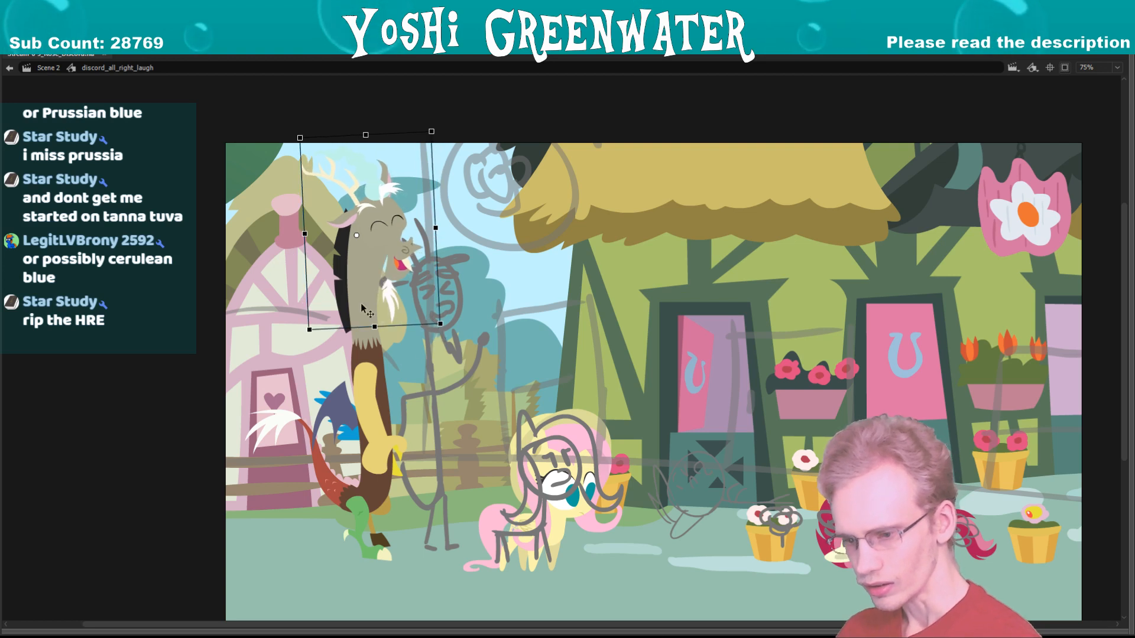
- Swing Discord's lion arm backward so its hand rests beside the tail base
{"action": "left_click", "coordinate": [376, 417]}
{"action": "left_click_drag", "start_coordinate": [358, 447], "coordinate": [333, 469]}
{"action": "left_click_drag", "start_coordinate": [294, 335], "coordinate": [308, 329]}
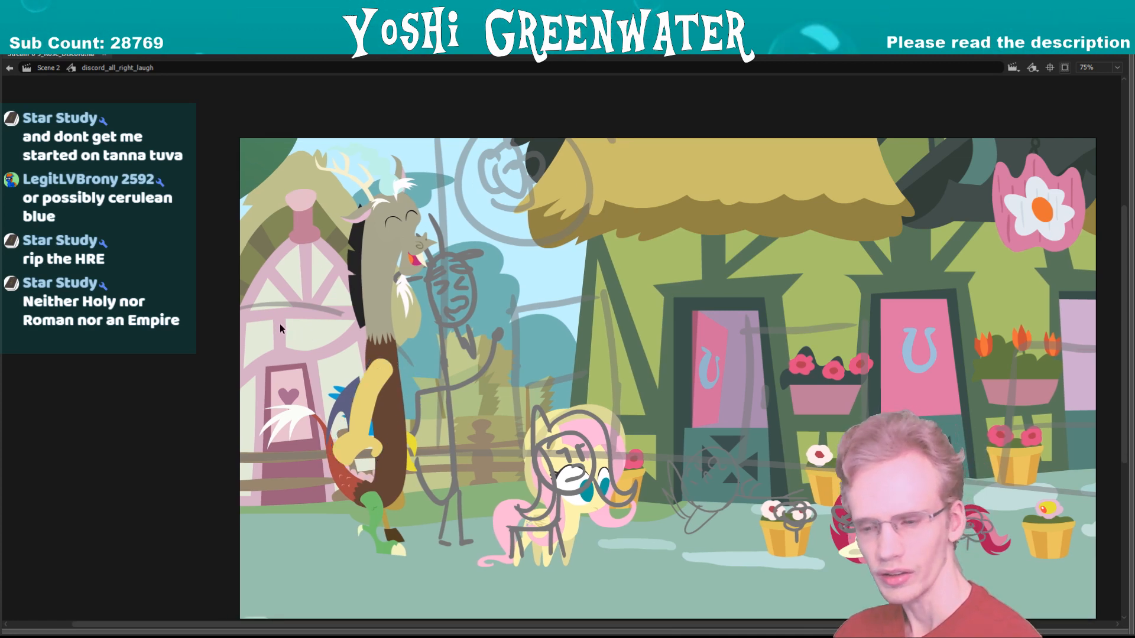
- Shift the foot of Discord's goat leg slightly forward and save the document
{"action": "left_click", "coordinate": [388, 516]}
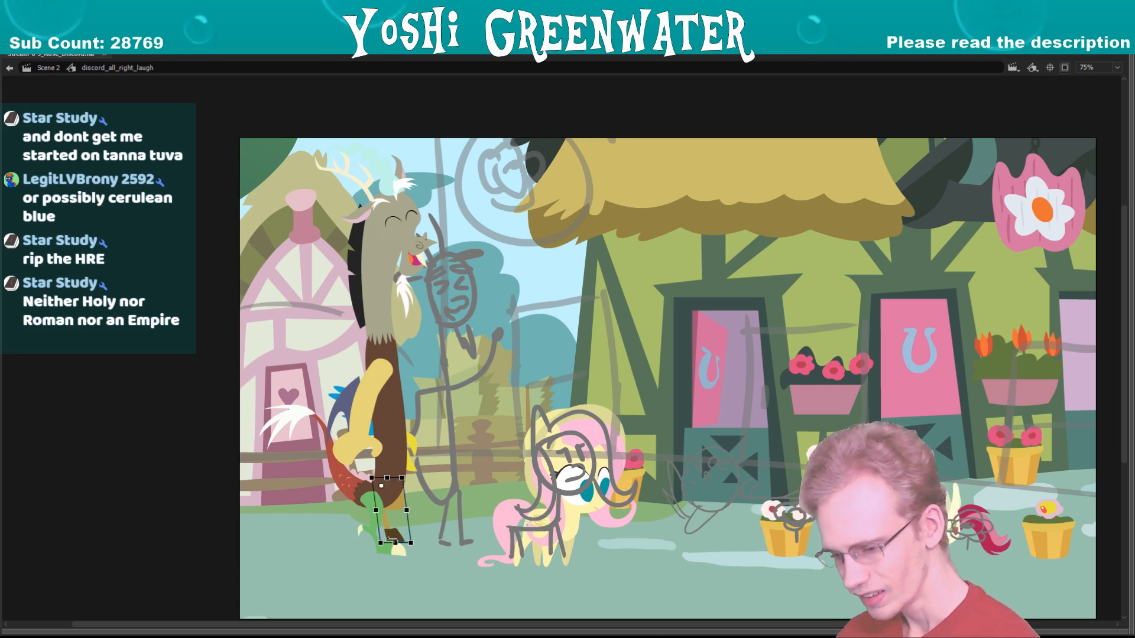
{"action": "left_click_drag", "start_coordinate": [391, 539], "coordinate": [394, 539]}
{"action": "left_click", "coordinate": [371, 526]}
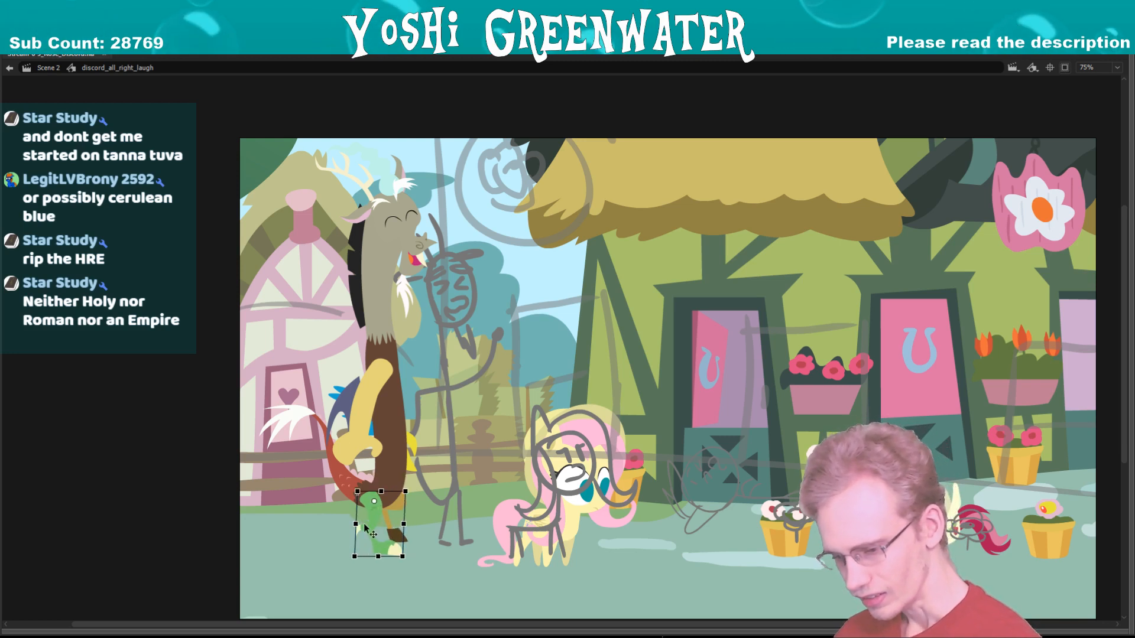
{"action": "left_click", "coordinate": [294, 464]}
{"action": "left_click_drag", "start_coordinate": [256, 430], "coordinate": [256, 431]}
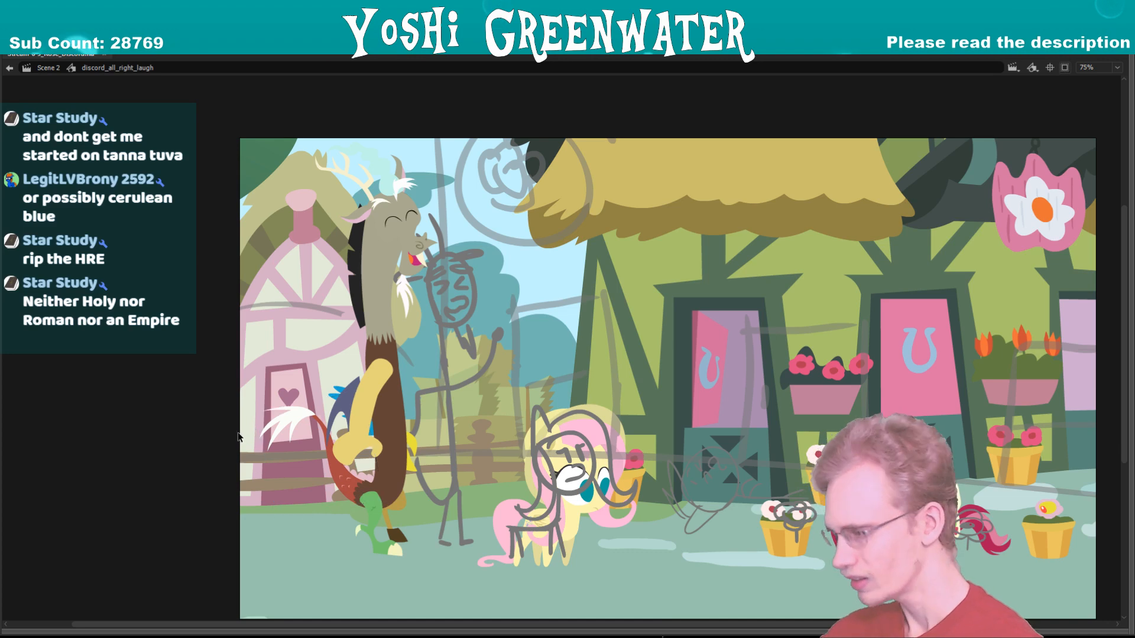
{"action": "key", "text": "ctrl+s"}
- Select the bird_shoulder, bird_hand and bird_elbow layers and rotate the whole bird arm forward about the shoulder
{"action": "key", "text": "F4"}
{"action": "key", "text": "space"}
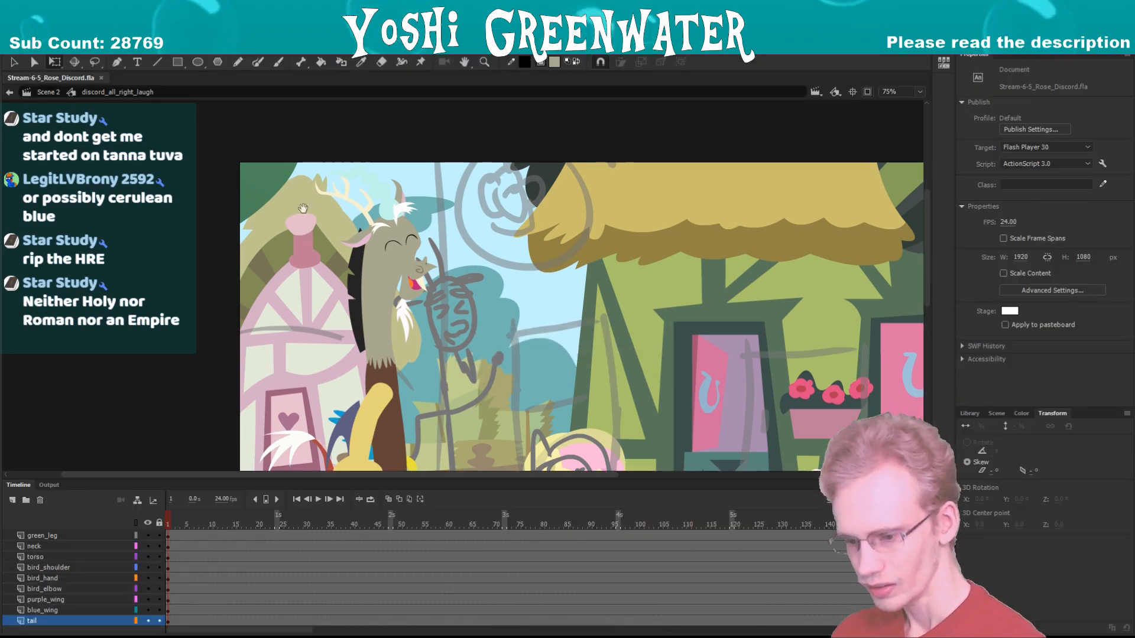
{"action": "scroll", "coordinate": [303, 290], "scroll_direction": "down", "scroll_amount": 3}
{"action": "left_click", "coordinate": [394, 343]}
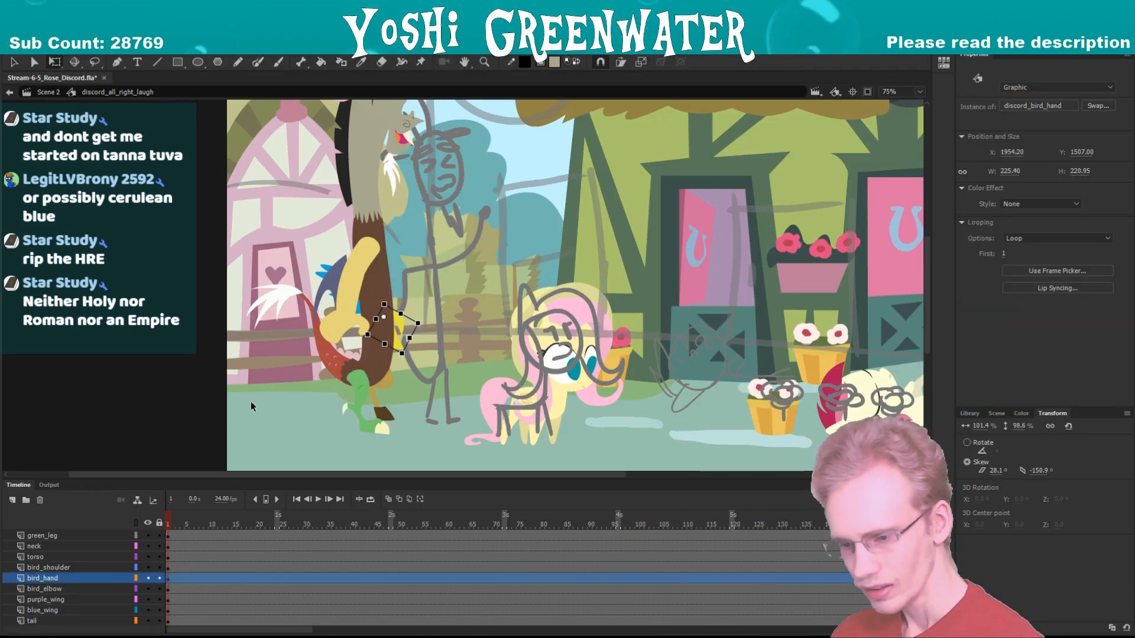
{"action": "left_click", "coordinate": [31, 589], "text": "ctrl"}
{"action": "left_click", "coordinate": [47, 567], "text": "ctrl"}
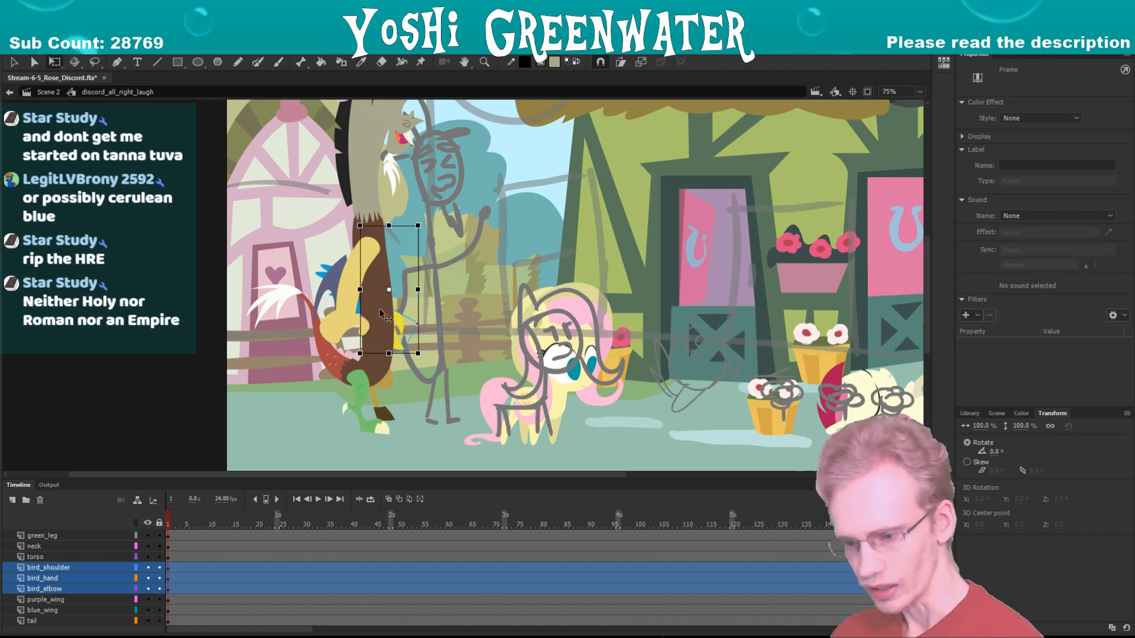
{"action": "left_click_drag", "start_coordinate": [368, 240], "coordinate": [367, 242]}
{"action": "left_click_drag", "start_coordinate": [422, 358], "coordinate": [485, 287]}
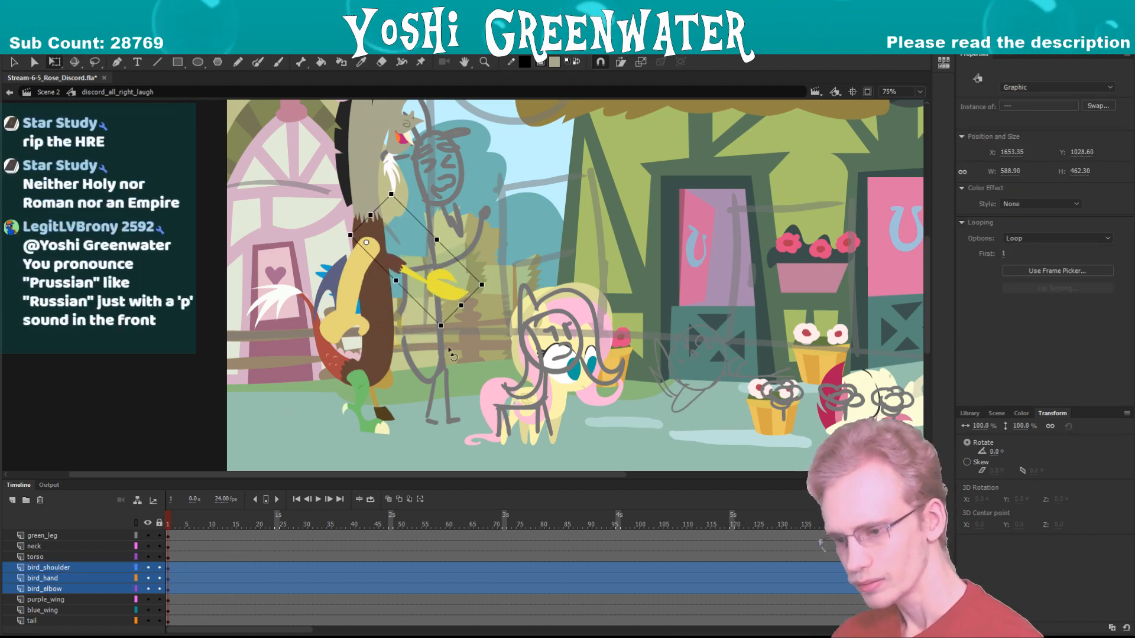
- Bend the bird forearm and hand upward at the elbow, leaving the upper arm in place
{"action": "left_click_drag", "start_coordinate": [277, 277], "coordinate": [282, 296]}
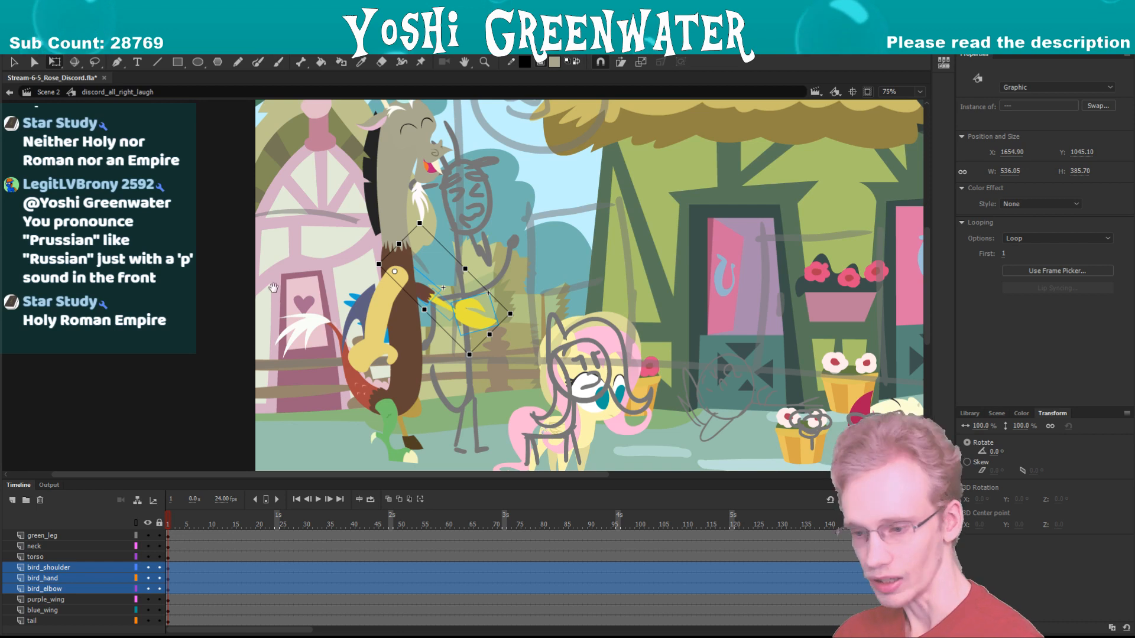
{"action": "left_click_drag", "start_coordinate": [333, 297], "coordinate": [294, 313]}
{"action": "left_click", "coordinate": [383, 305], "text": "shift"}
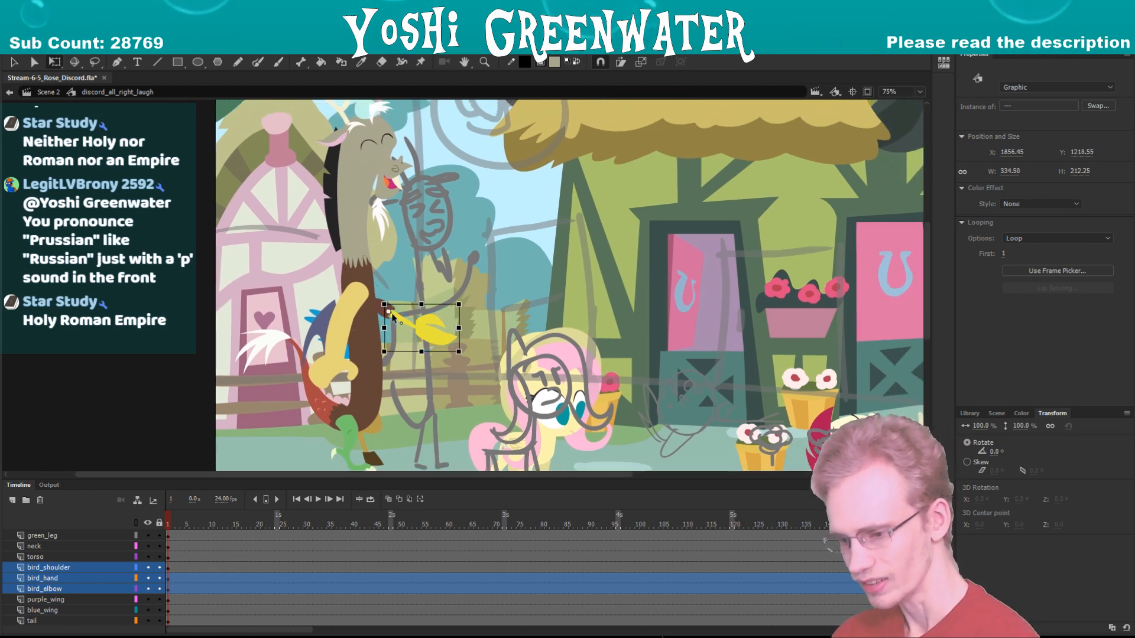
{"action": "left_click_drag", "start_coordinate": [458, 305], "coordinate": [461, 269]}
{"action": "left_click", "coordinate": [285, 317]}
{"action": "left_click", "coordinate": [431, 281]}
{"action": "left_click", "coordinate": [310, 367]}
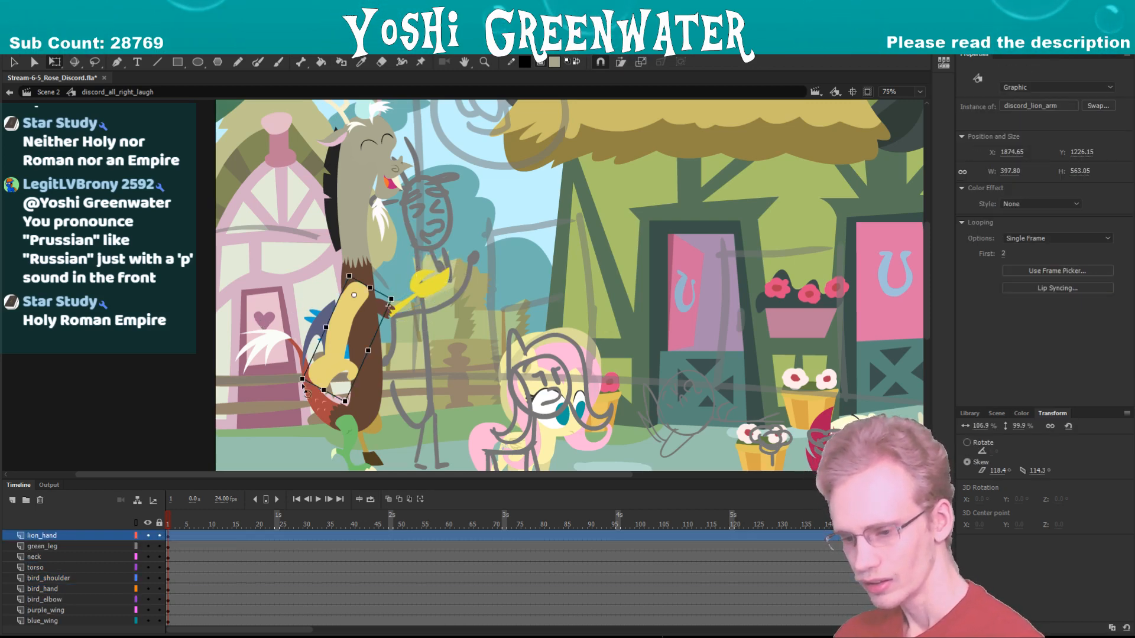
{"action": "scroll", "coordinate": [252, 367], "scroll_direction": "down", "scroll_amount": 3}
{"action": "left_click", "coordinate": [367, 388]}
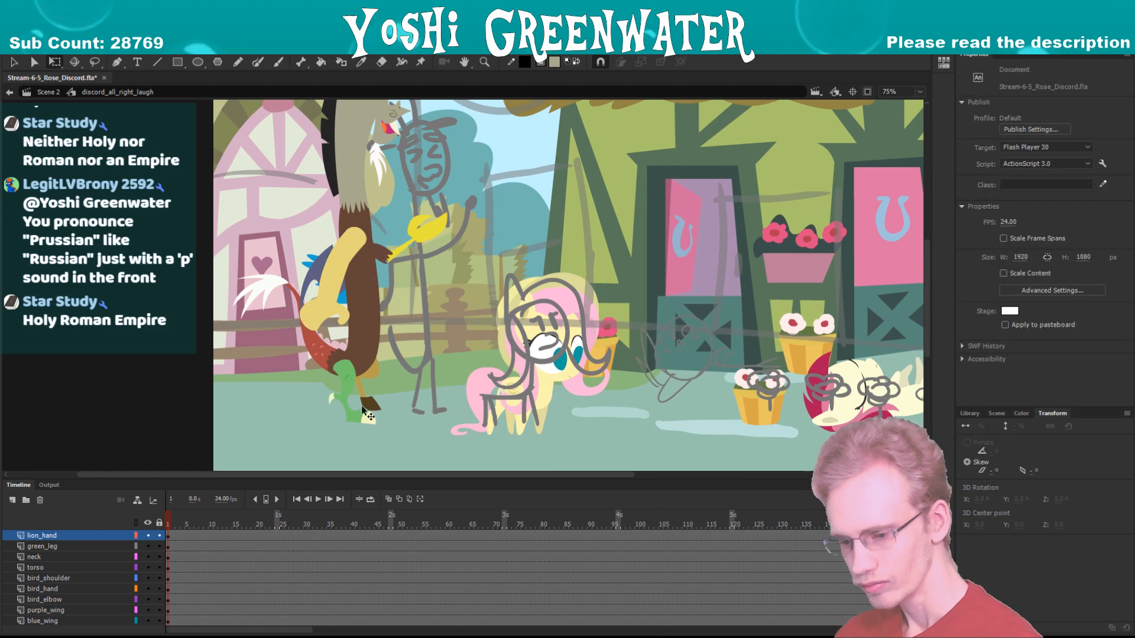
{"action": "left_click_drag", "start_coordinate": [258, 272], "coordinate": [270, 336]}
{"action": "left_click", "coordinate": [291, 306]}
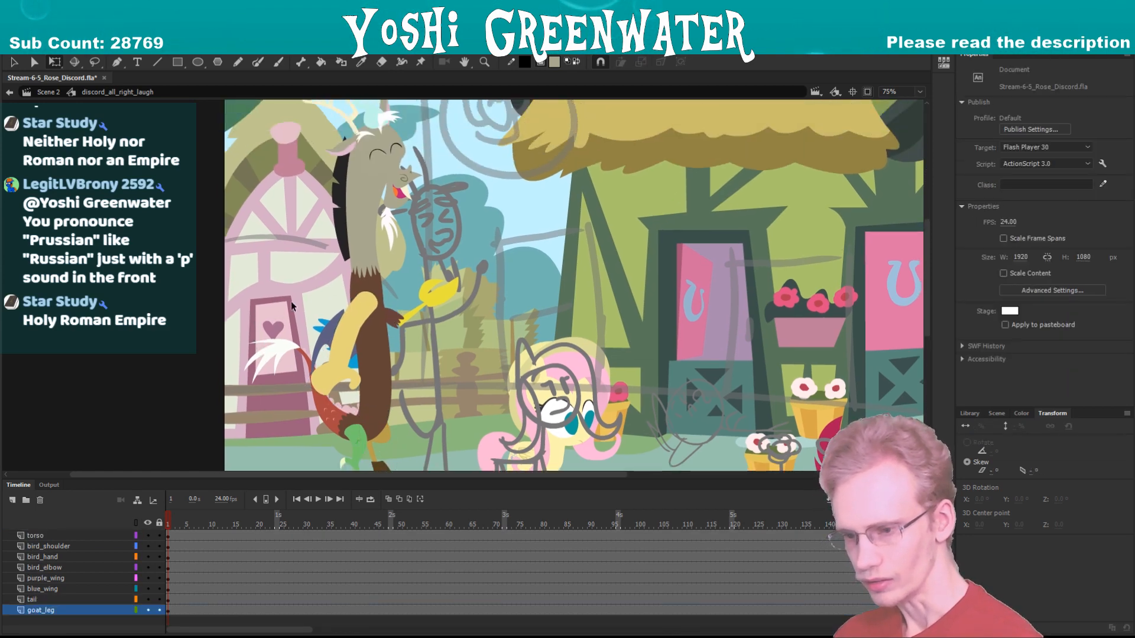
- Open the discord_head_right_laugh symbol and rotate the far eyebrow clockwise to a -15° rotation
{"action": "double_click", "coordinate": [333, 190]}
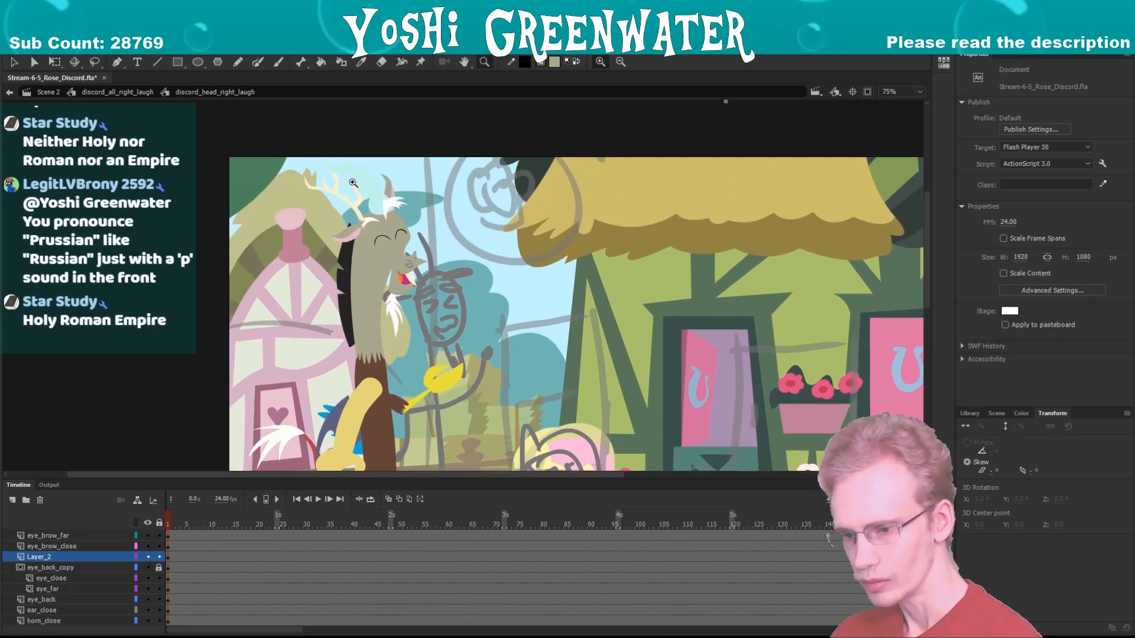
{"action": "scroll", "coordinate": [412, 236], "scroll_direction": "up", "scroll_amount": 5}
{"action": "left_click_drag", "start_coordinate": [412, 237], "coordinate": [486, 189]}
{"action": "left_click_drag", "start_coordinate": [550, 157], "coordinate": [566, 177]}
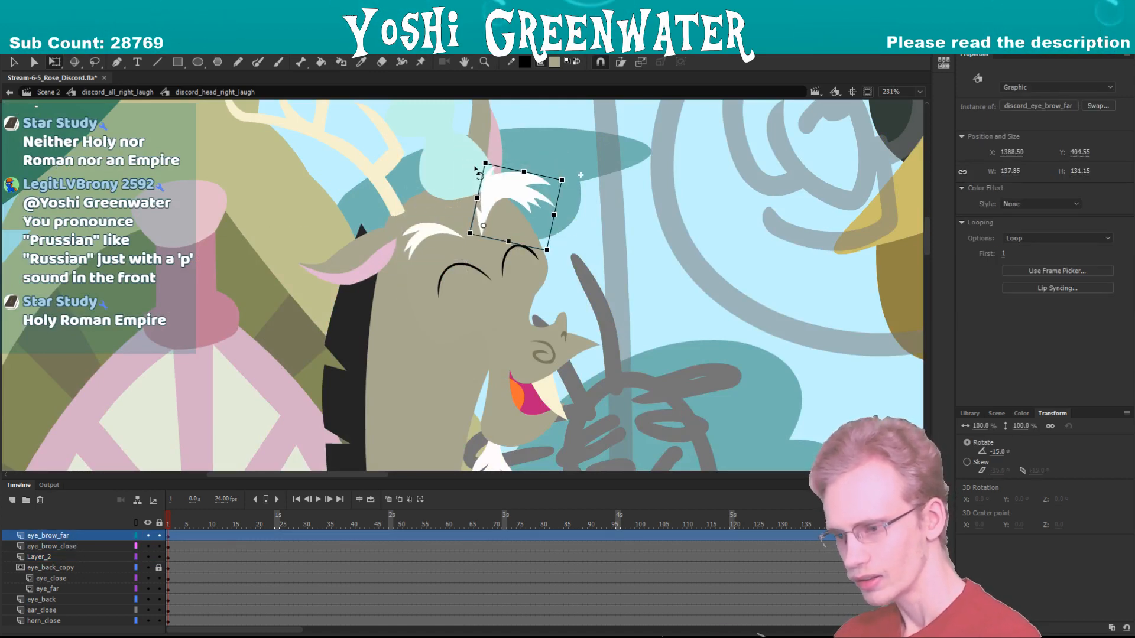
- Leave the nested symbols and return to Scene 2 to see the whole shot
{"action": "key", "text": "ctrl+space"}
{"action": "left_click", "coordinate": [274, 308], "text": "ctrl+shift"}
{"action": "left_click", "coordinate": [282, 320], "text": "ctrl+shift"}
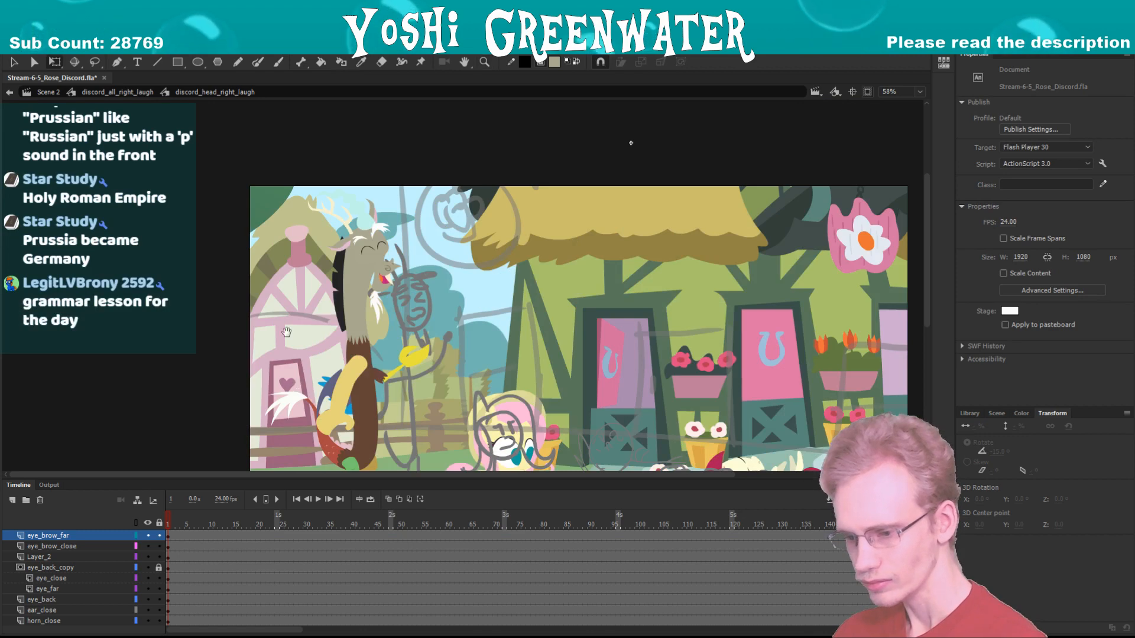
{"action": "left_click_drag", "start_coordinate": [293, 377], "coordinate": [276, 270]}
{"action": "double_click", "coordinate": [198, 238]}
{"action": "left_click", "coordinate": [48, 93]}
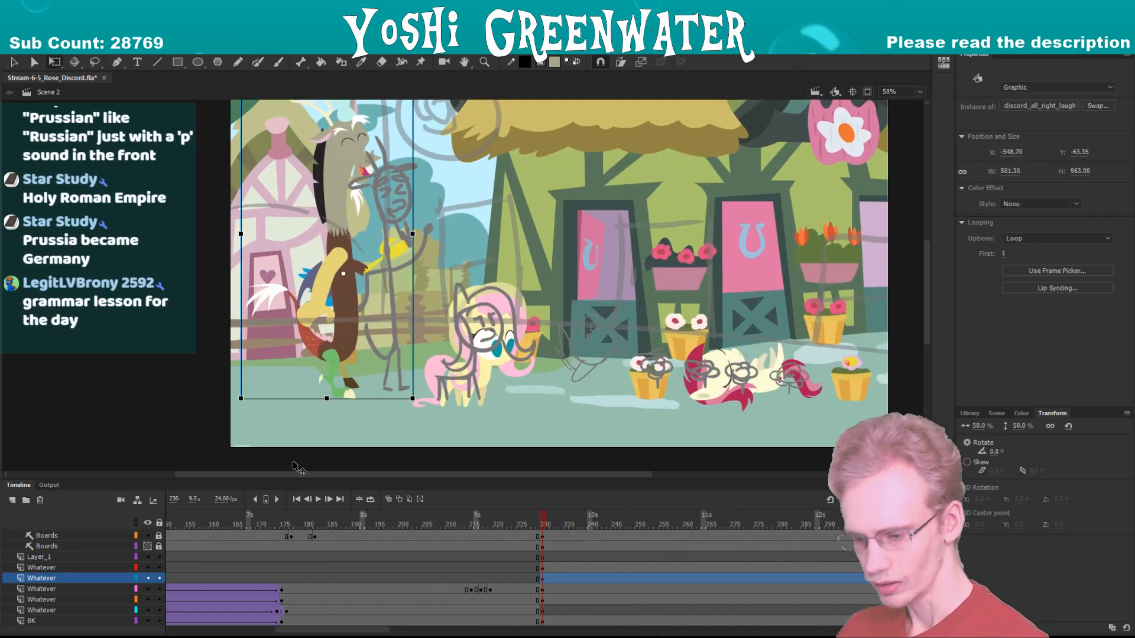
{"action": "left_click_drag", "start_coordinate": [297, 417], "coordinate": [202, 437]}
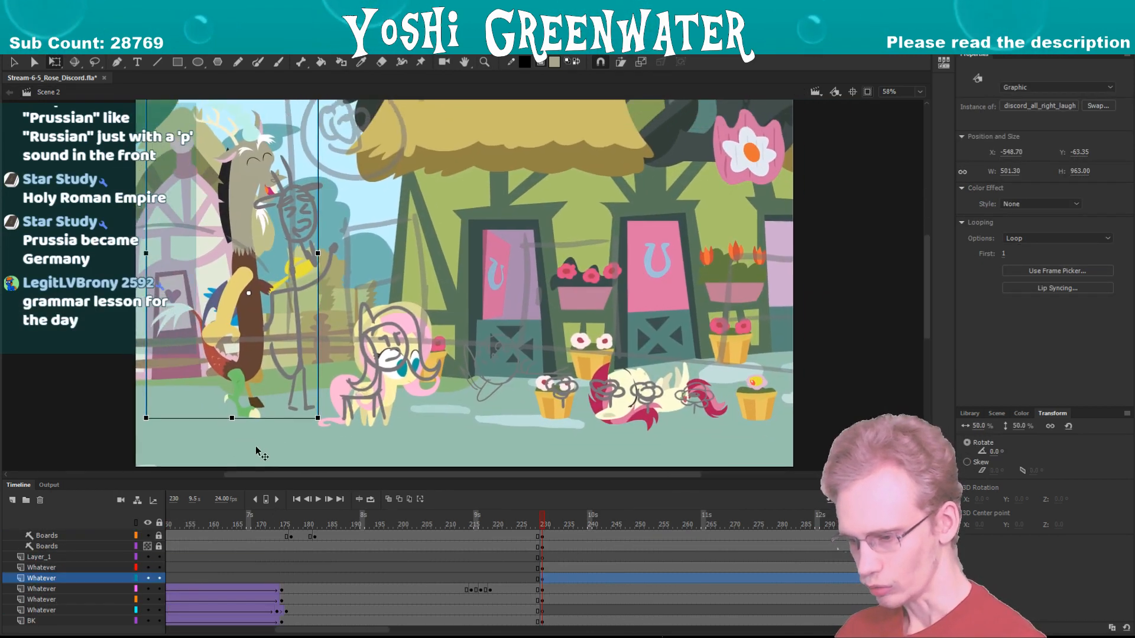
- Play the scene from frame 230 to review the storyboard timing and return the playhead to that frame
{"action": "left_click", "coordinate": [644, 402]}
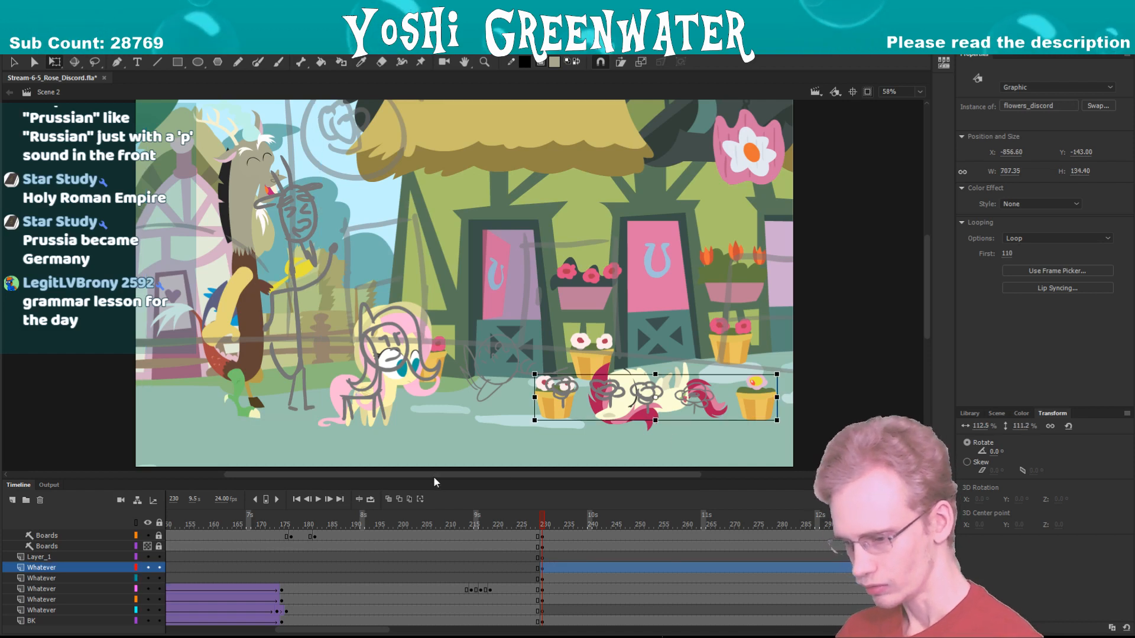
{"action": "left_click_drag", "start_coordinate": [431, 467], "coordinate": [420, 433]}
{"action": "key", "text": "Escape"}
{"action": "left_click_drag", "start_coordinate": [355, 629], "coordinate": [386, 629]}
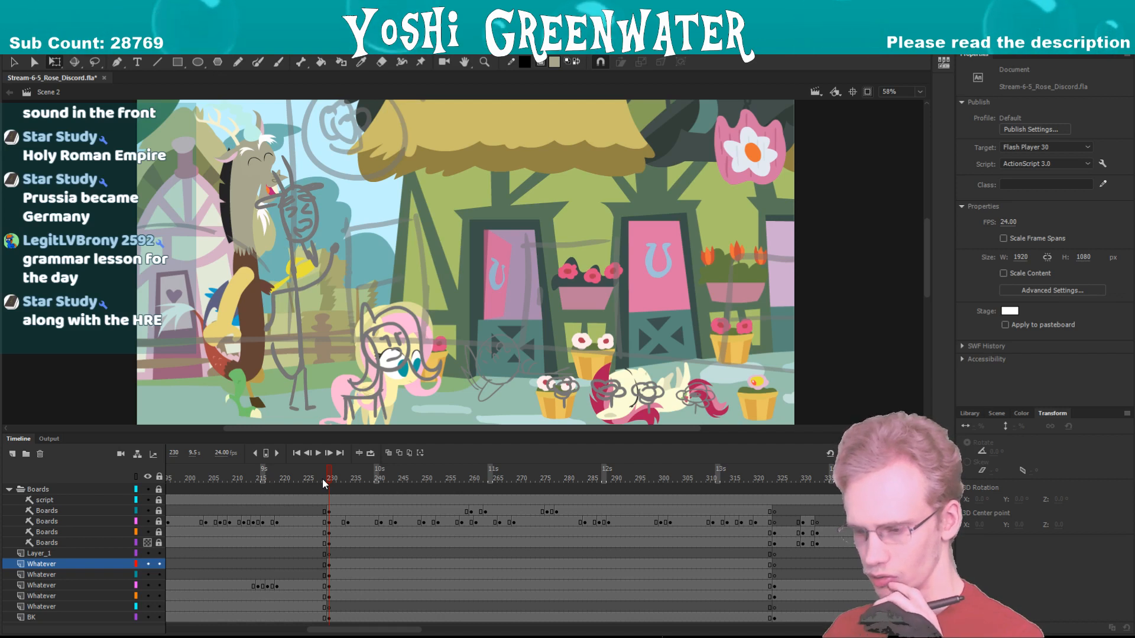
{"action": "key", "text": "Return"}
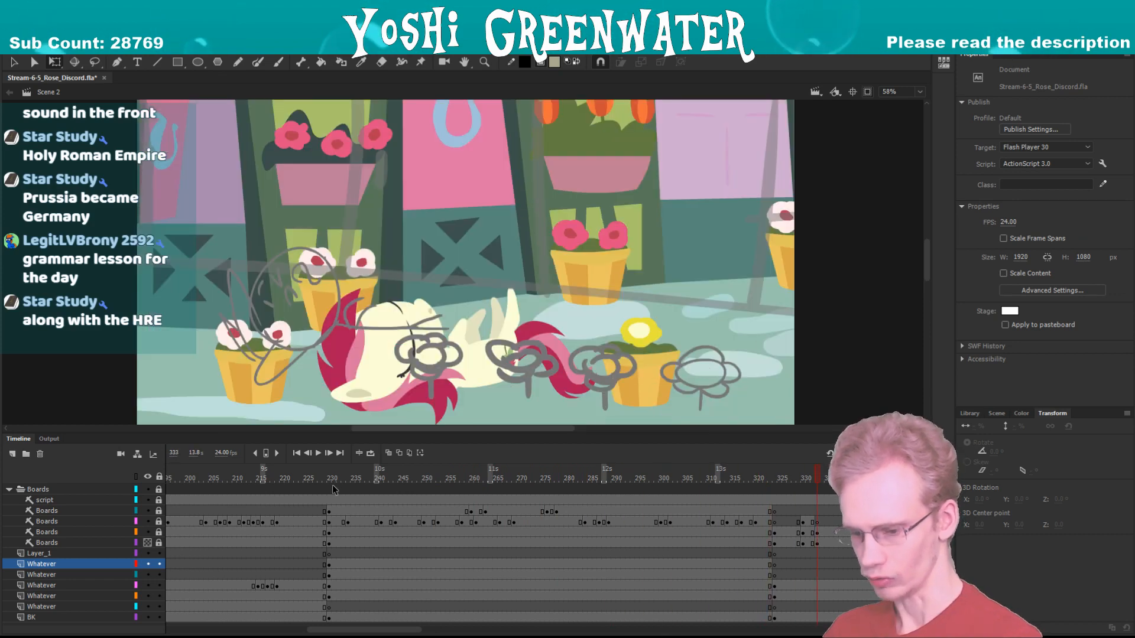
{"action": "left_click", "coordinate": [329, 481]}
- Save the document and set the stage magnification to 50%
{"action": "key", "text": "ctrl+s"}
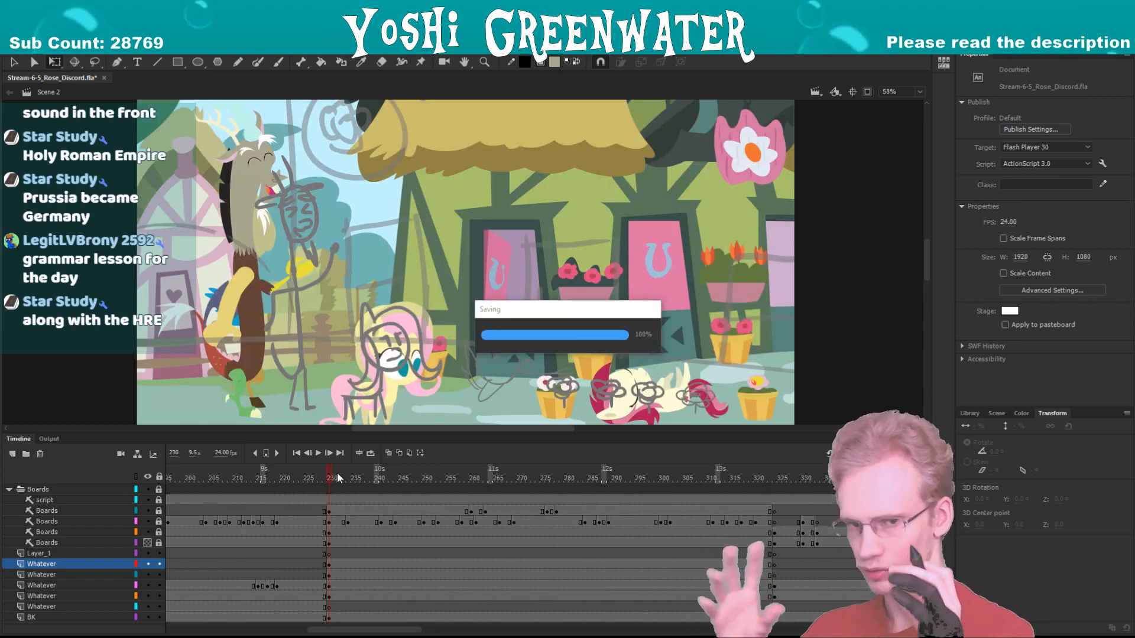
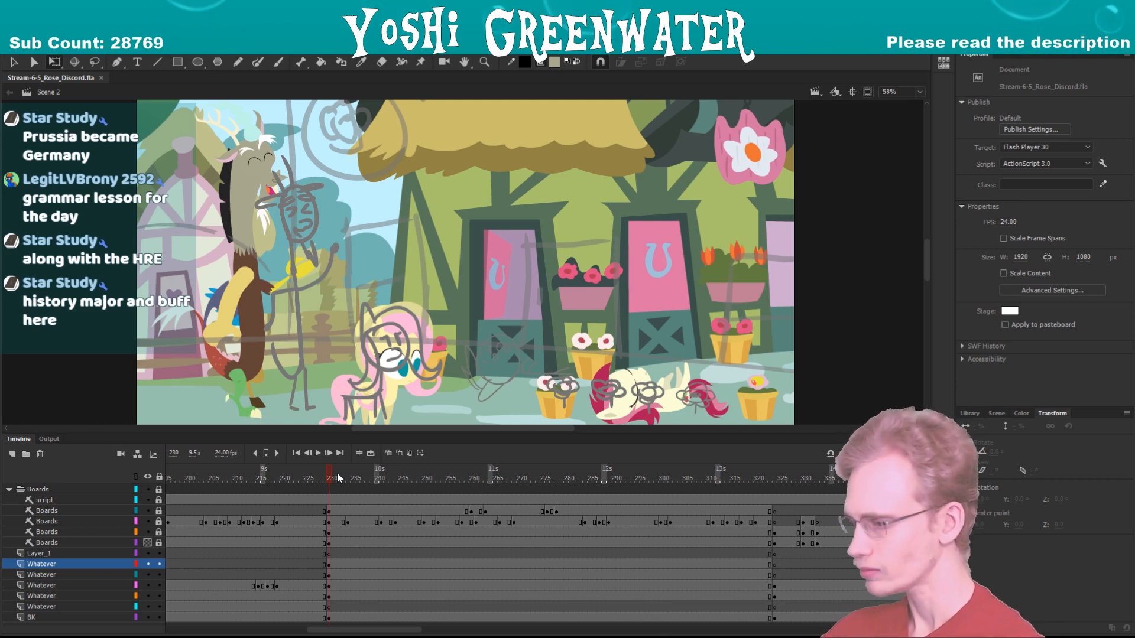
{"action": "left_click_drag", "start_coordinate": [230, 433], "coordinate": [230, 428]}
{"action": "left_click", "coordinate": [919, 91]}
{"action": "left_click", "coordinate": [905, 115]}
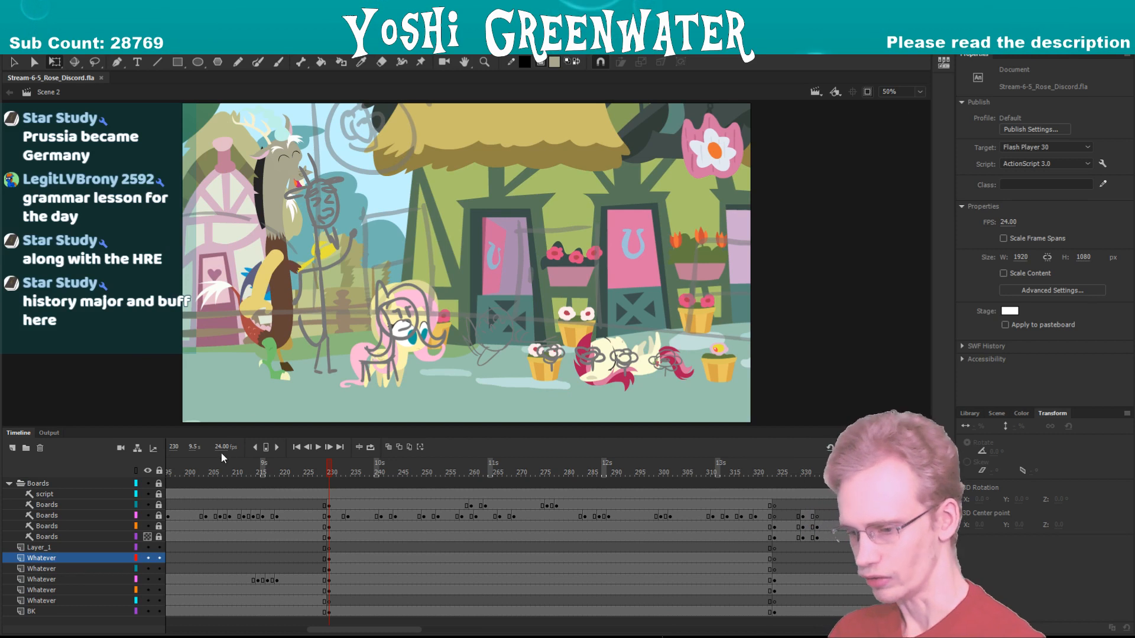
- Nudge the fallen Rose symbol slightly down and to the left, to X 1295.75, Y 547.35
{"action": "left_click", "coordinate": [571, 384]}
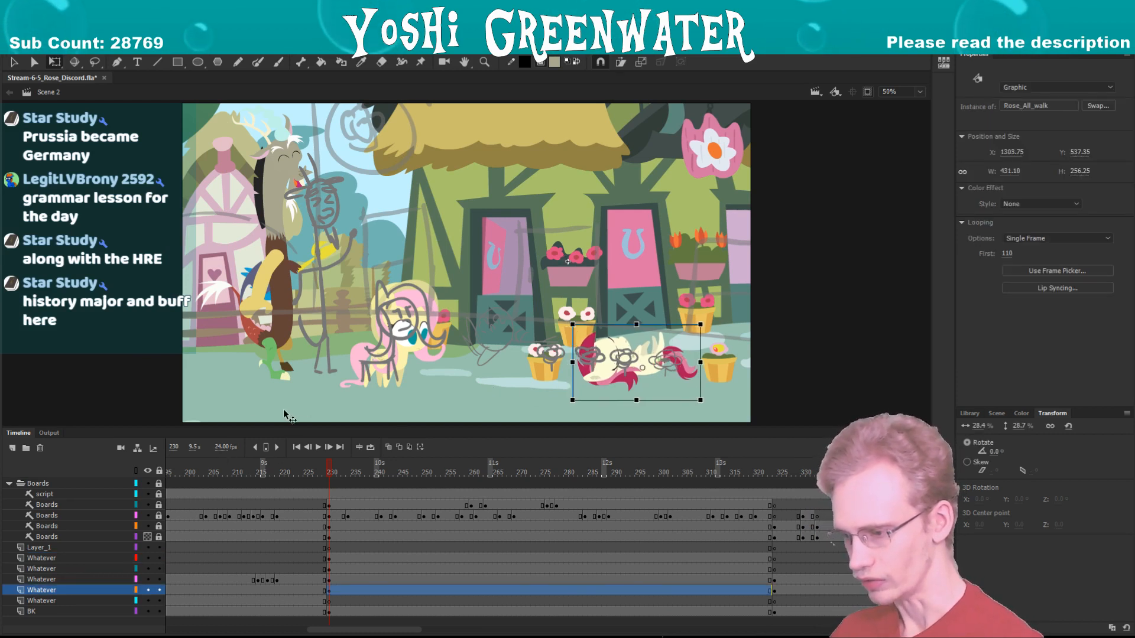
{"action": "key", "text": "Down"}
{"action": "key", "text": "Down"}
{"action": "key", "text": "Down"}
{"action": "key", "text": "Left"}
{"action": "key", "text": "Left"}
{"action": "key", "text": "Down"}
{"action": "key", "text": "Down"}
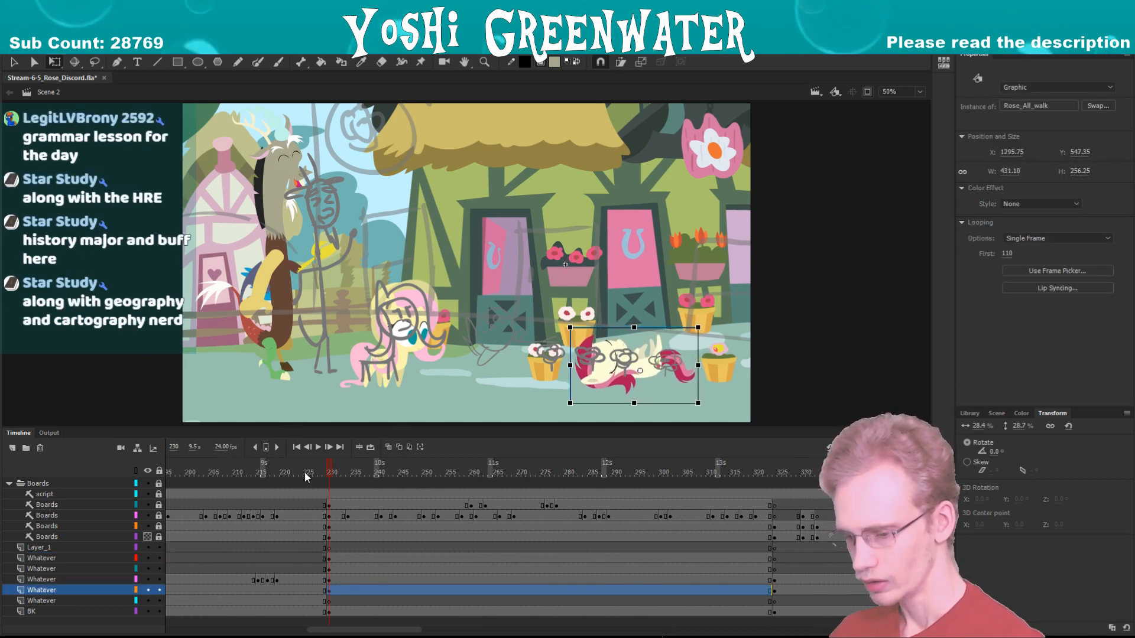
- Play the scene from frame 230 and scrub the opening frames to review Discord's laugh pose against the storyboard timing
{"action": "left_click", "coordinate": [330, 476]}
{"action": "left_click_drag", "start_coordinate": [329, 629], "coordinate": [335, 629]}
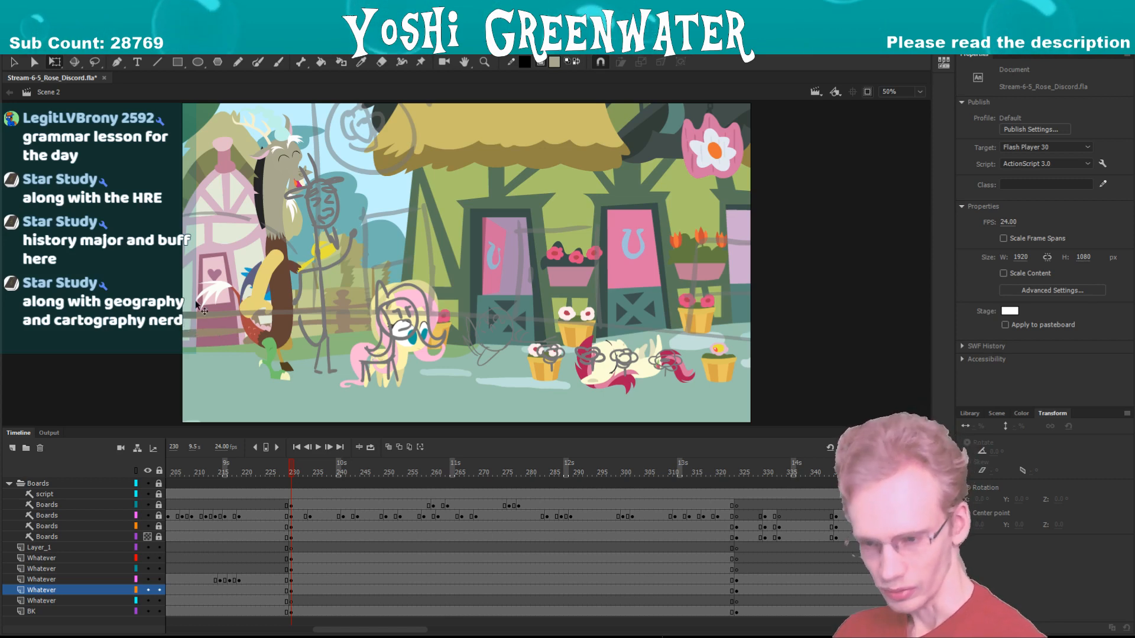
{"action": "left_click_drag", "start_coordinate": [229, 129], "coordinate": [327, 370]}
{"action": "left_click_drag", "start_coordinate": [357, 405], "coordinate": [251, 414]}
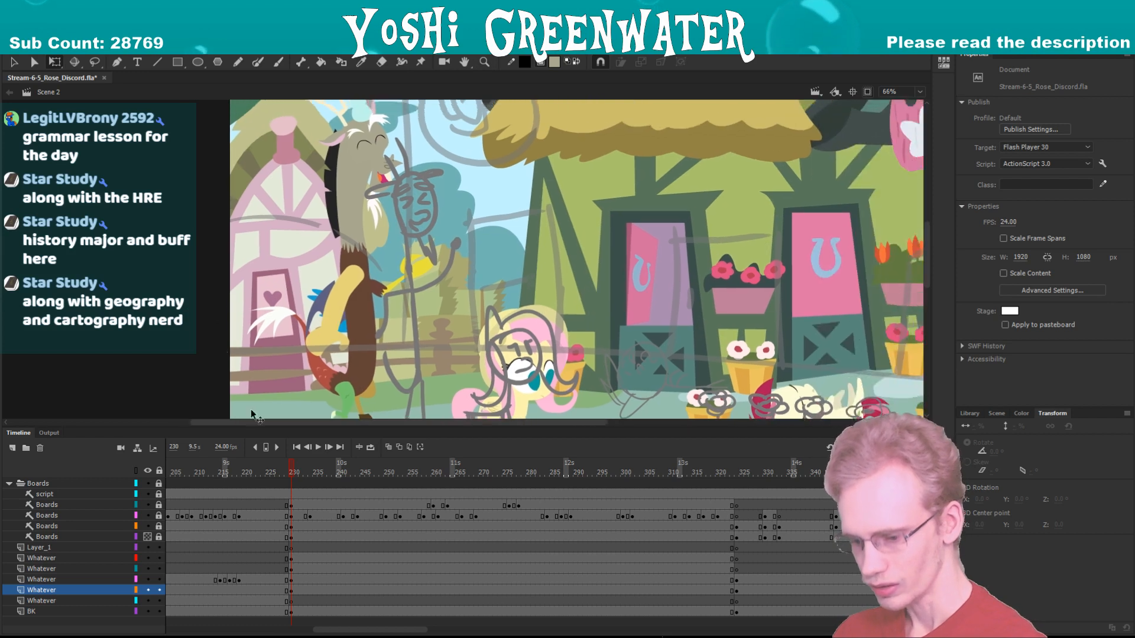
{"action": "key", "text": "Return"}
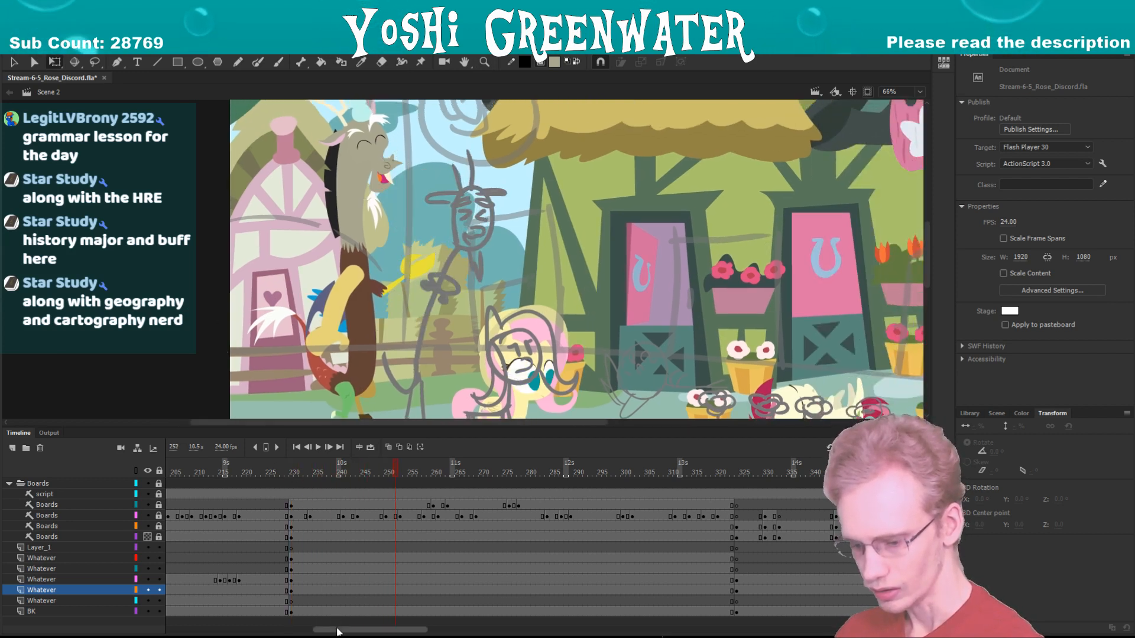
{"action": "key", "text": "Return"}
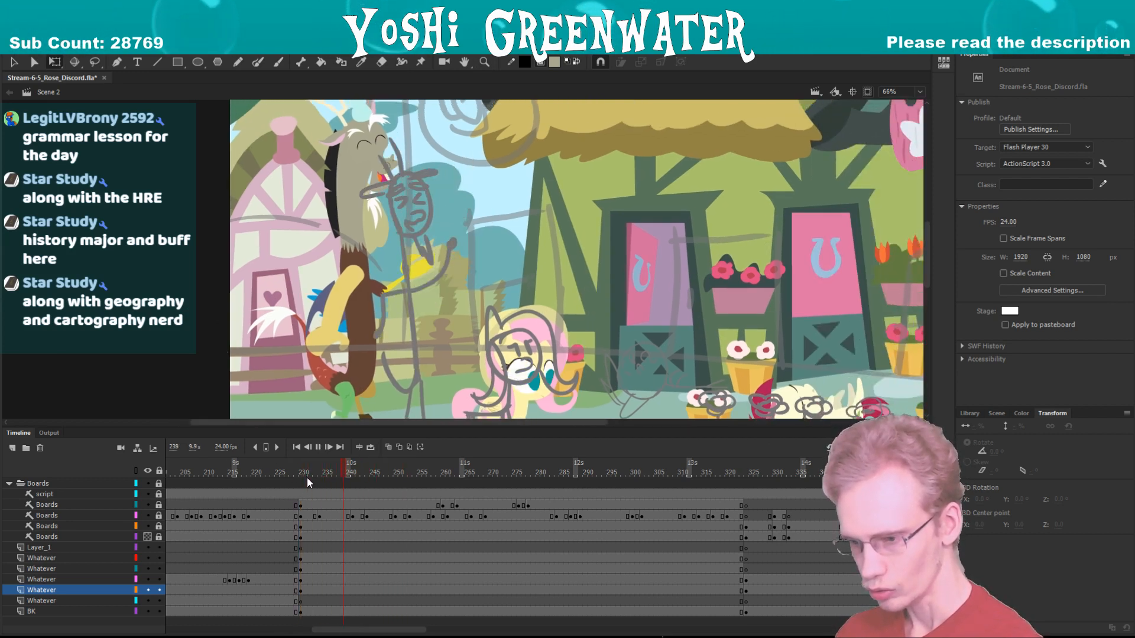
{"action": "left_click_drag", "start_coordinate": [310, 470], "coordinate": [315, 466]}
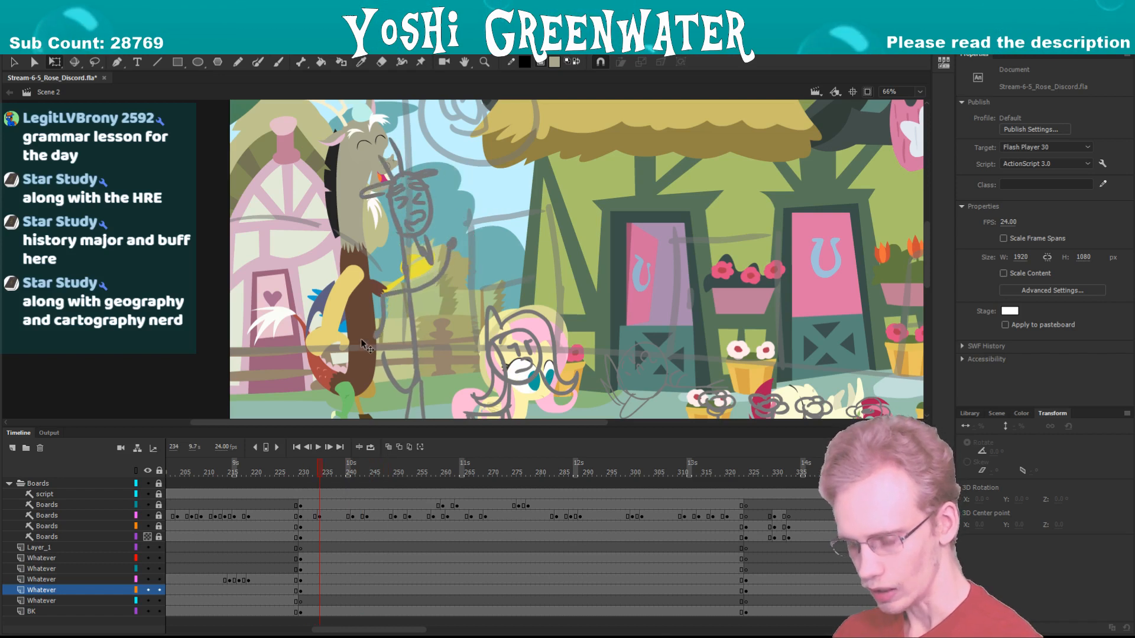
- Open the discord_all_right_laugh symbol and insert keyframes at frame 4 on every layer from head to goat_leg
{"action": "double_click", "coordinate": [361, 338]}
{"action": "left_click_drag", "start_coordinate": [174, 425], "coordinate": [175, 434]}
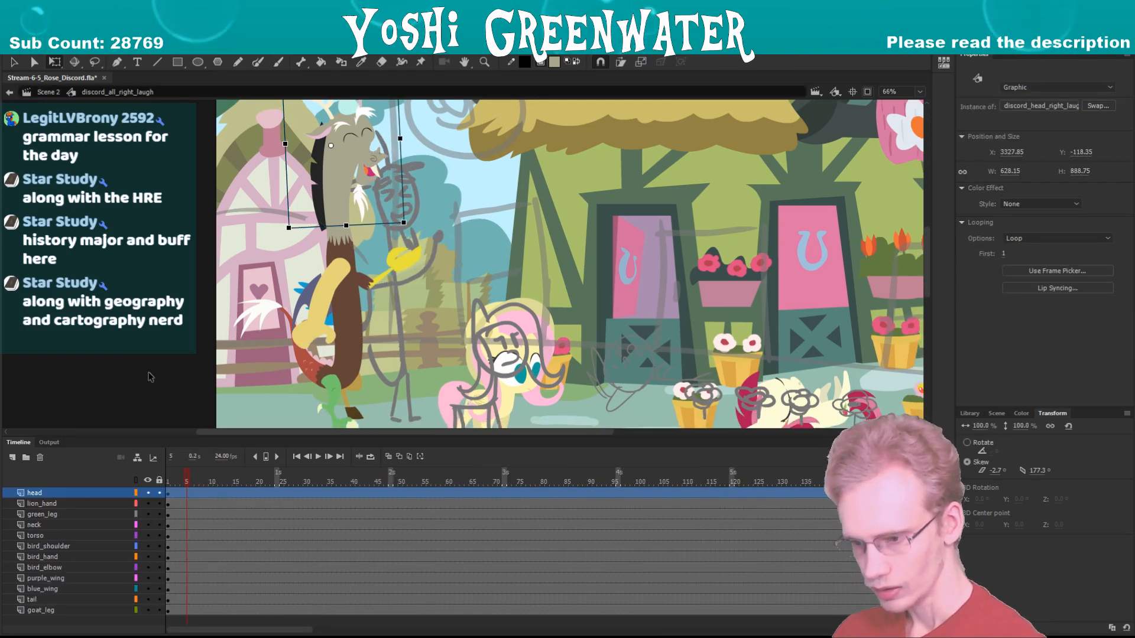
{"action": "left_click", "coordinate": [152, 377]}
{"action": "left_click_drag", "start_coordinate": [180, 492], "coordinate": [181, 536]}
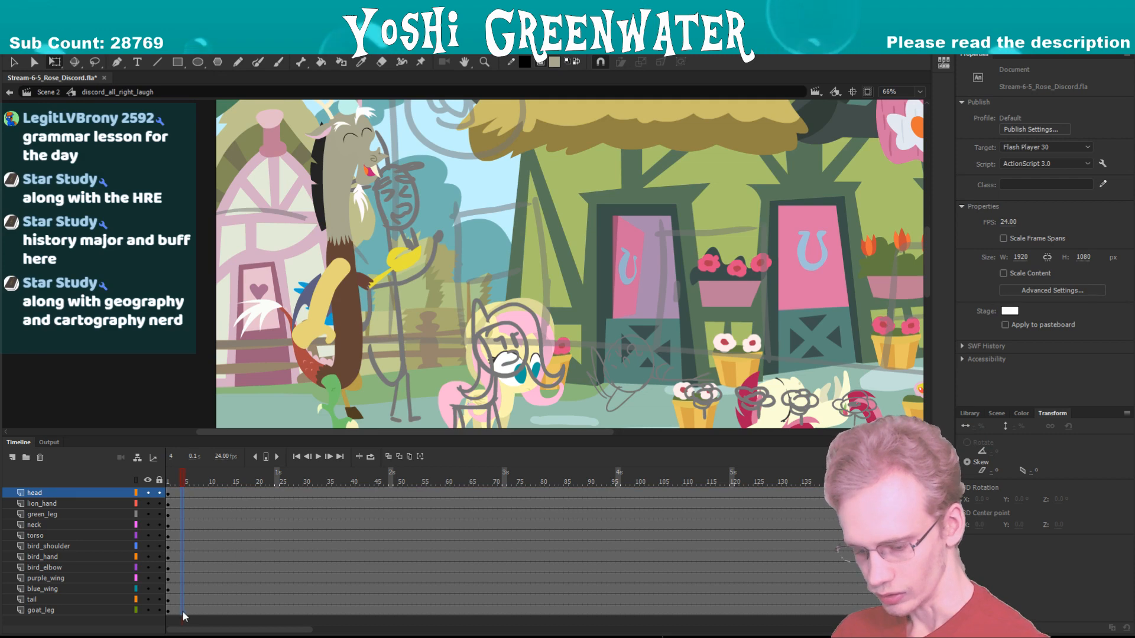
{"action": "key", "text": "F4"}
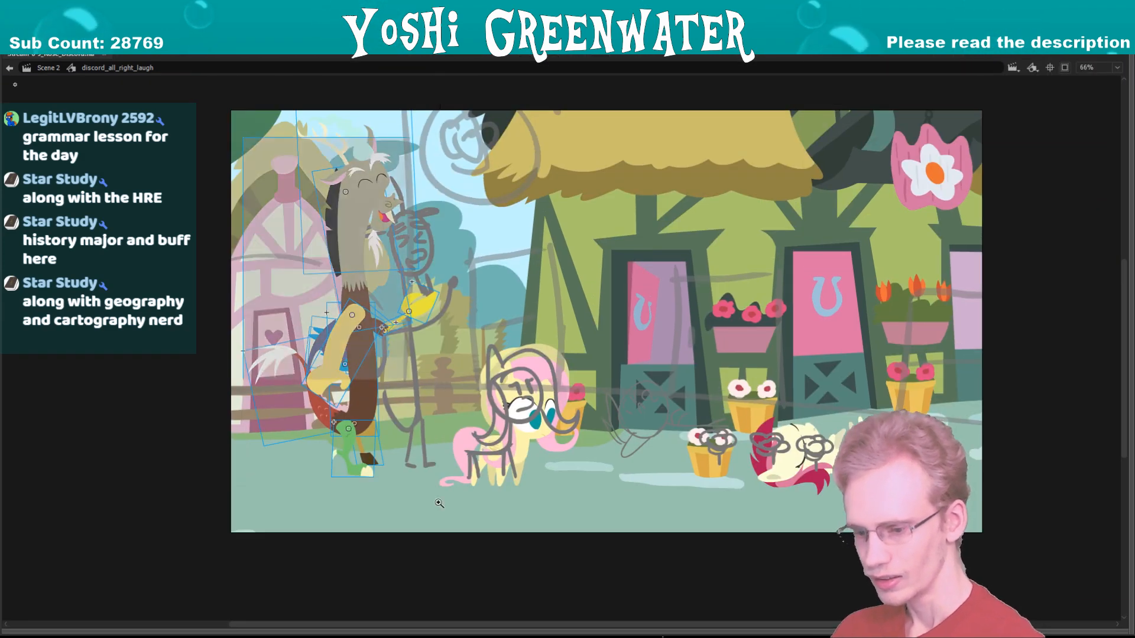
- Rotate Discord's body parts slightly backward at frame 4 and adjust the neck and head to follow the lean
{"action": "left_click", "coordinate": [439, 503]}
{"action": "left_click_drag", "start_coordinate": [356, 394], "coordinate": [224, 447]}
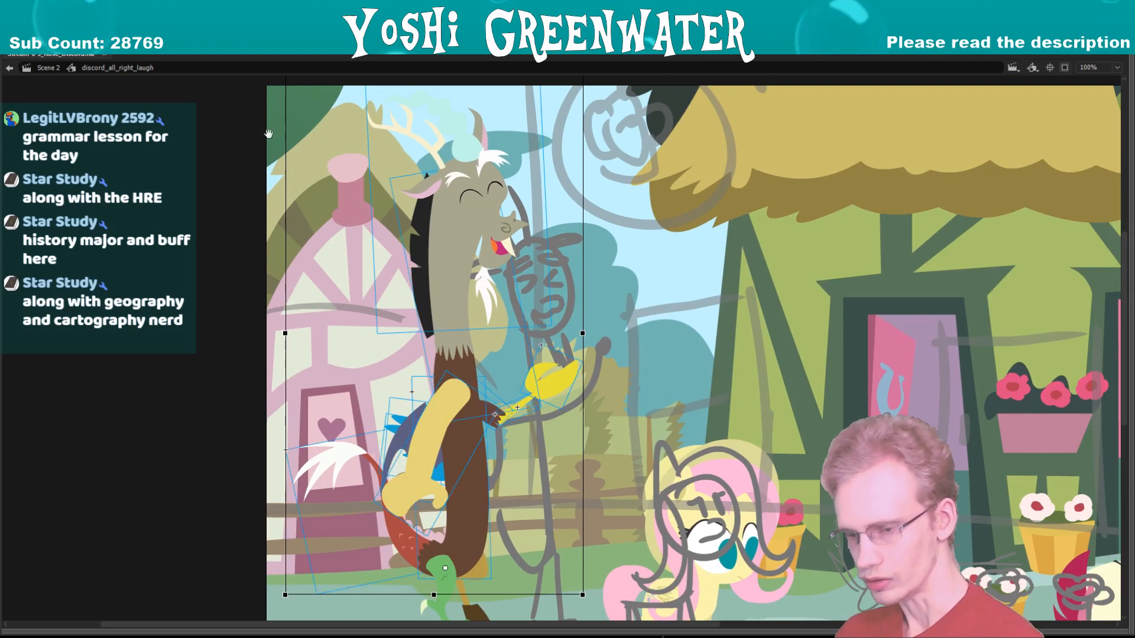
{"action": "left_click_drag", "start_coordinate": [268, 134], "coordinate": [264, 167]}
{"action": "left_click_drag", "start_coordinate": [266, 114], "coordinate": [256, 120]}
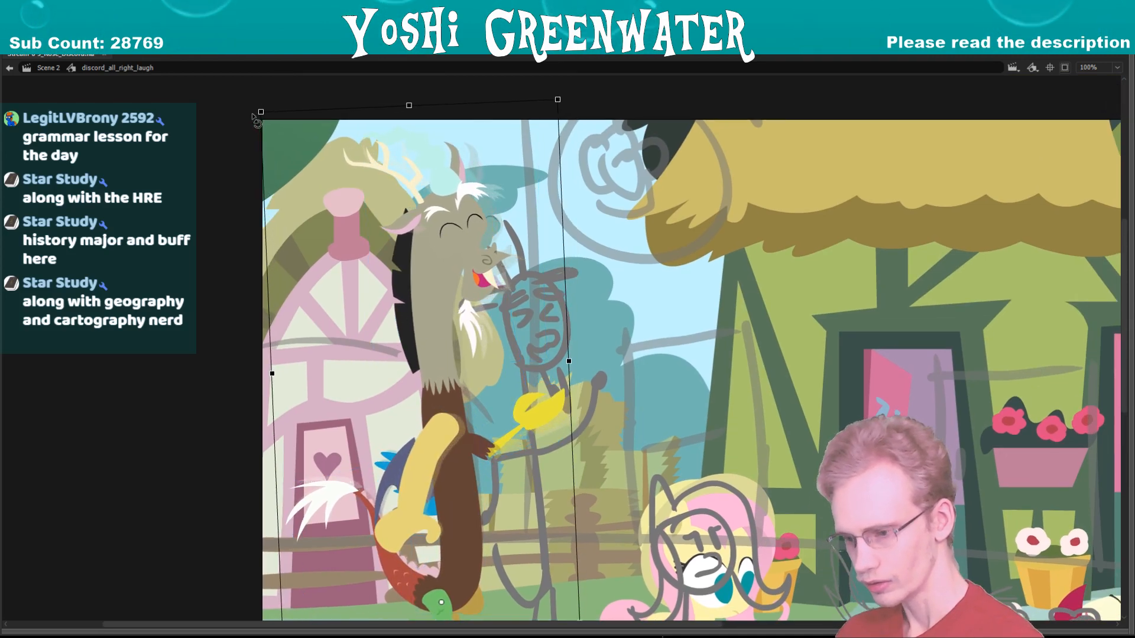
{"action": "left_click_drag", "start_coordinate": [402, 210], "coordinate": [376, 176]}
{"action": "left_click", "coordinate": [376, 178]}
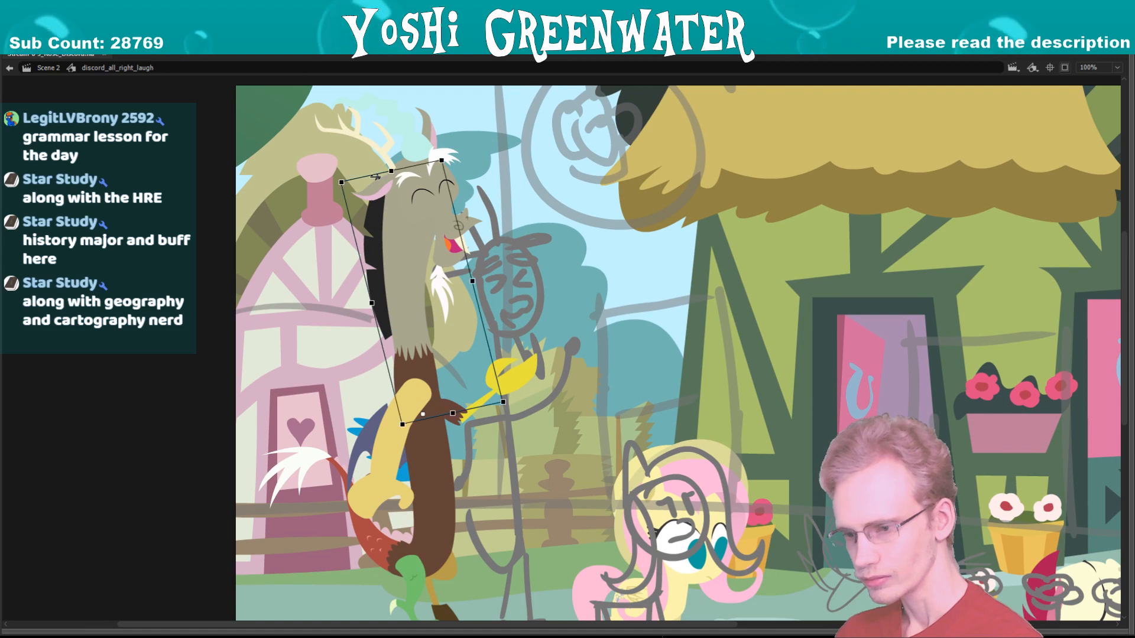
{"action": "left_click", "coordinate": [507, 409]}
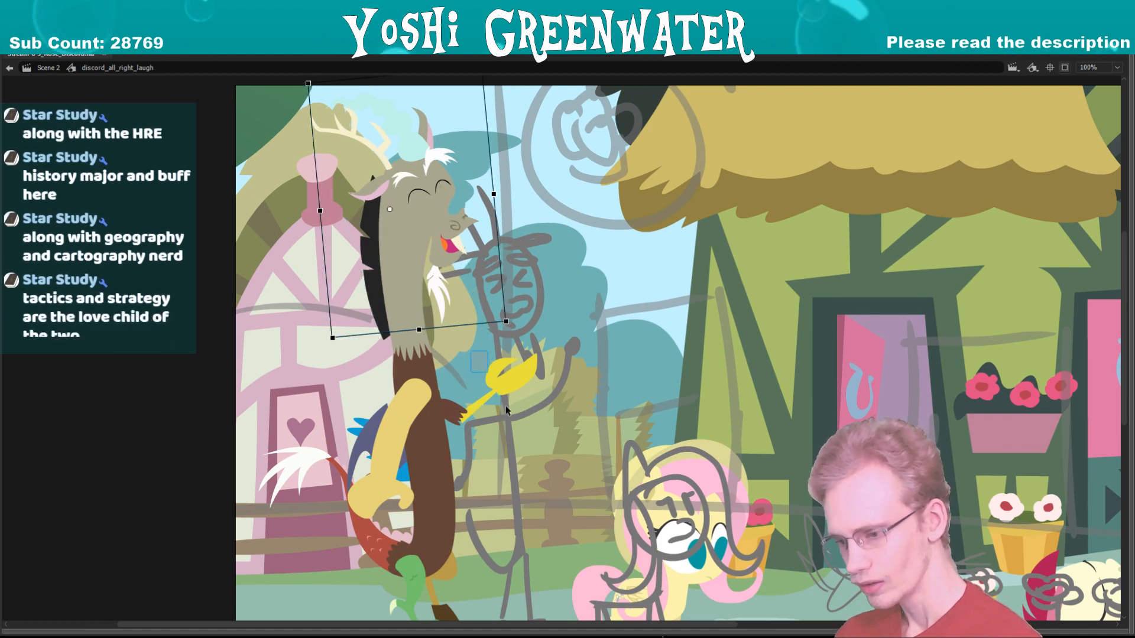
- Rotate Discord's far arm with its yellow claw slightly counterclockwise so that the hand is raised
{"action": "left_click_drag", "start_coordinate": [505, 410], "coordinate": [507, 412]}
{"action": "left_click", "coordinate": [456, 408], "text": "shift"}
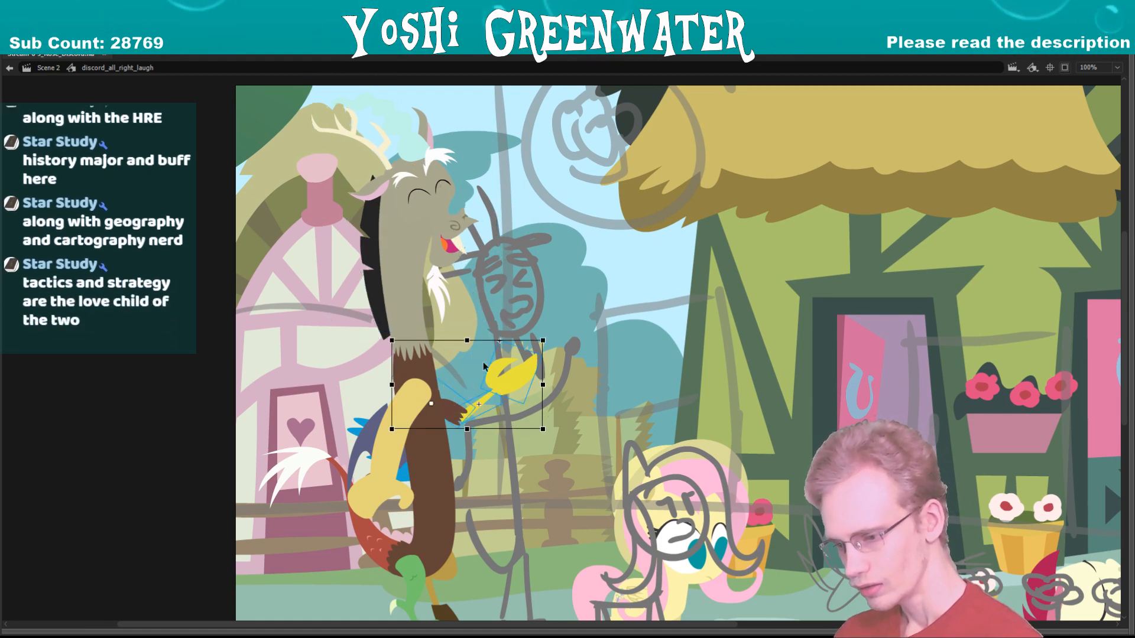
{"action": "left_click_drag", "start_coordinate": [541, 339], "coordinate": [521, 320]}
{"action": "left_click_drag", "start_coordinate": [364, 489], "coordinate": [360, 488]}
{"action": "left_click_drag", "start_coordinate": [322, 360], "coordinate": [313, 310]}
{"action": "key", "text": "."}
{"action": "left_click", "coordinate": [311, 324]}
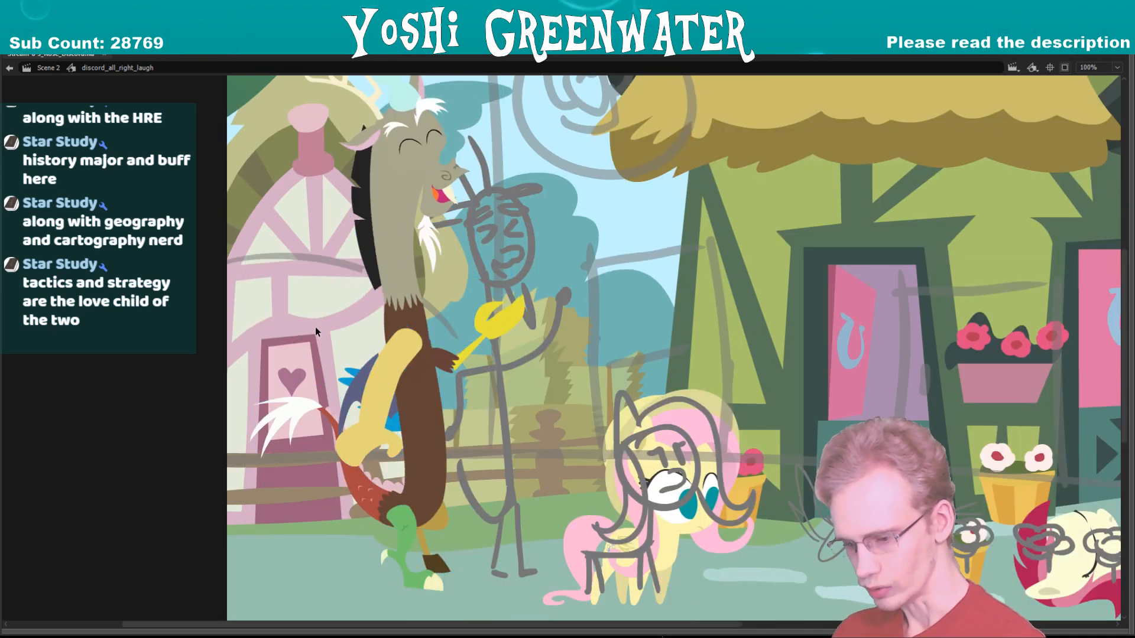
- Insert keyframes at frame 6 on all layers and skew Discord's body parts, excluding the head and green leg, slightly backward
{"action": "key", "text": "F4"}
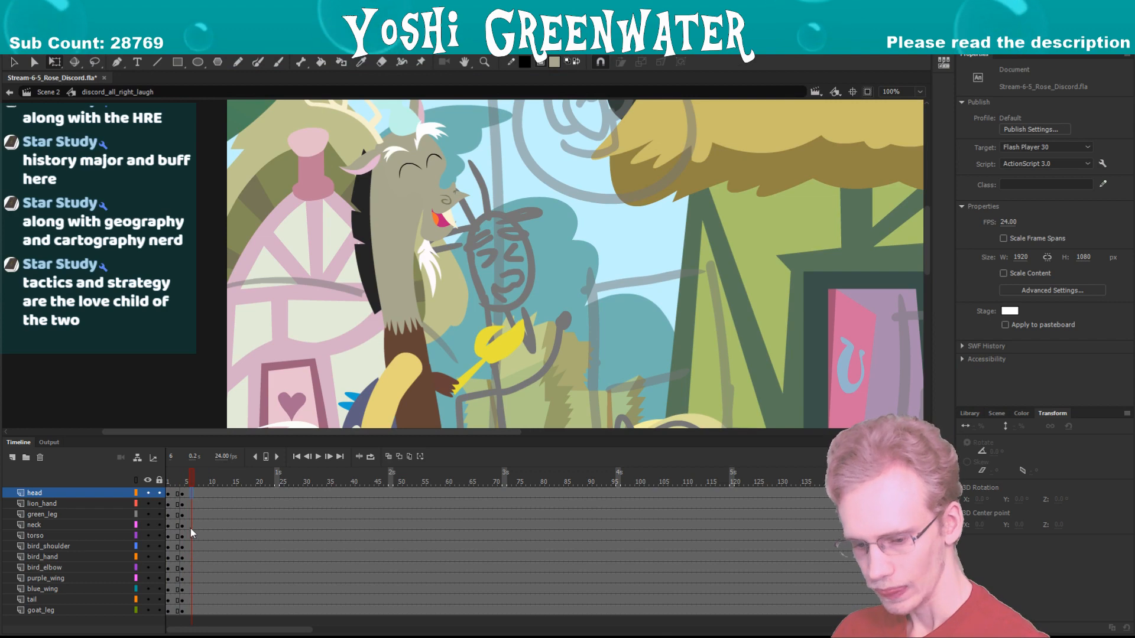
{"action": "left_click_drag", "start_coordinate": [192, 631], "coordinate": [197, 604]}
{"action": "key", "text": "F4"}
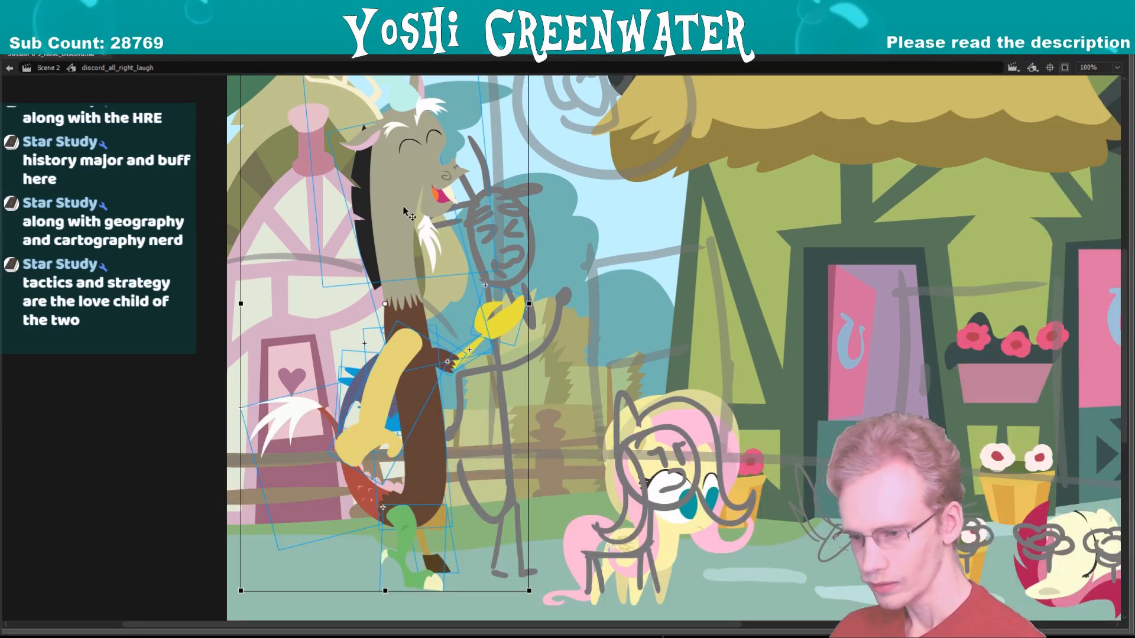
{"action": "left_click", "coordinate": [424, 173], "text": "shift"}
{"action": "left_click", "coordinate": [406, 523], "text": "shift"}
{"action": "left_click", "coordinate": [426, 509], "text": "shift"}
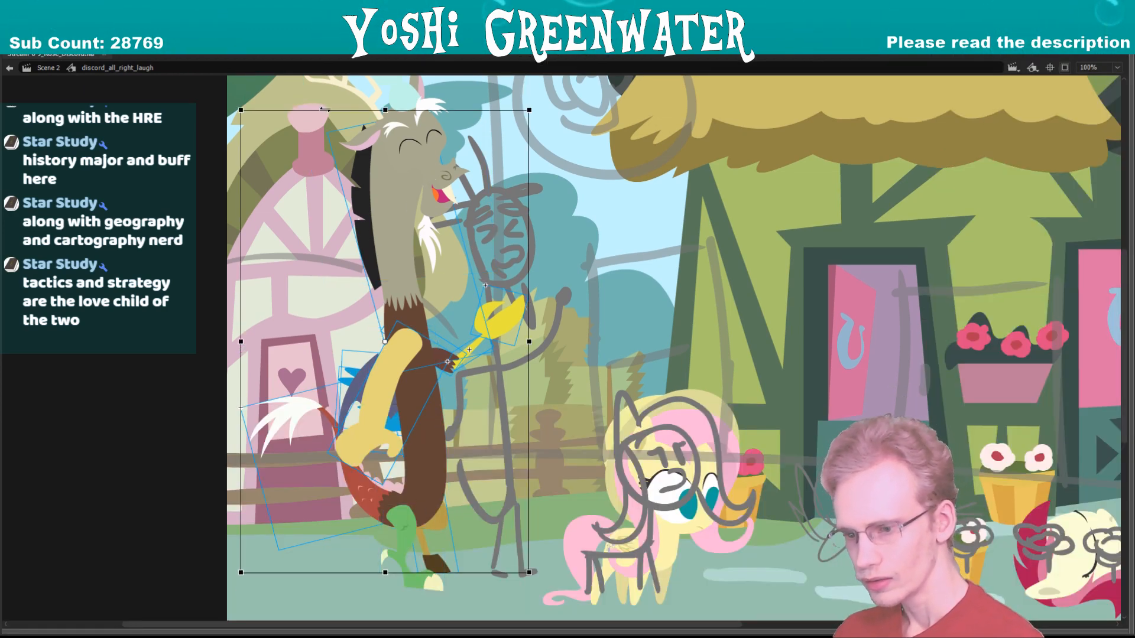
{"action": "left_click_drag", "start_coordinate": [325, 110], "coordinate": [319, 110]}
- Nudge Discord's head a few steps left to line up with the leaned neck
{"action": "left_click", "coordinate": [413, 177]}
{"action": "key", "text": "Left"}
{"action": "key", "text": "Left"}
{"action": "key", "text": "Left"}
{"action": "key", "text": "Left"}
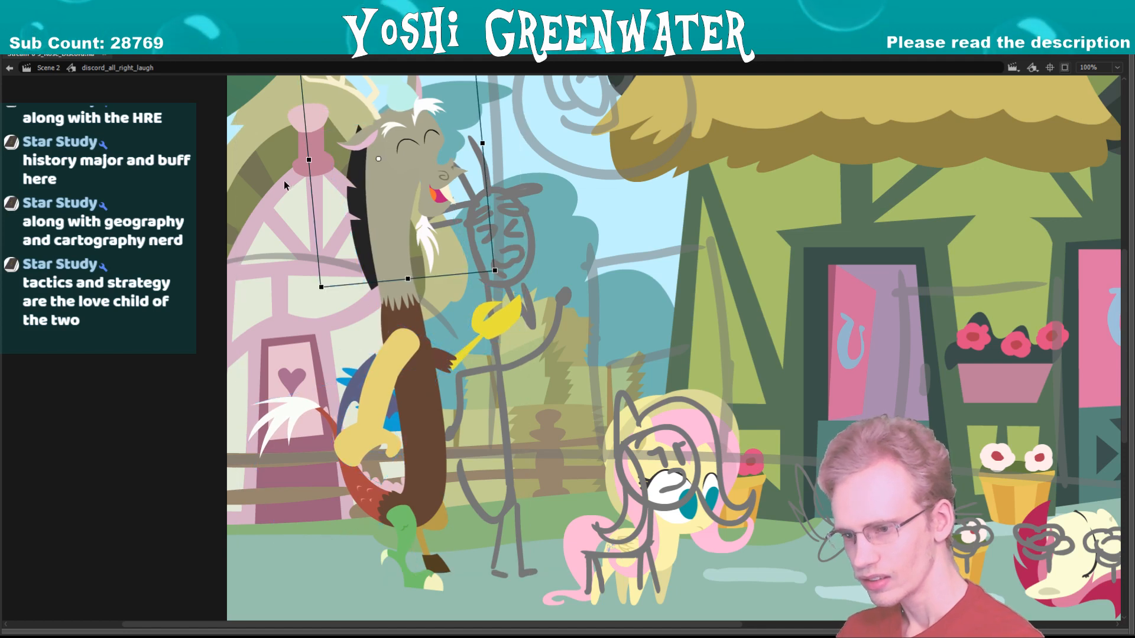
{"action": "key", "text": "Left"}
{"action": "key", "text": "Left"}
{"action": "left_click", "coordinate": [260, 206]}
{"action": "key", "text": "."}
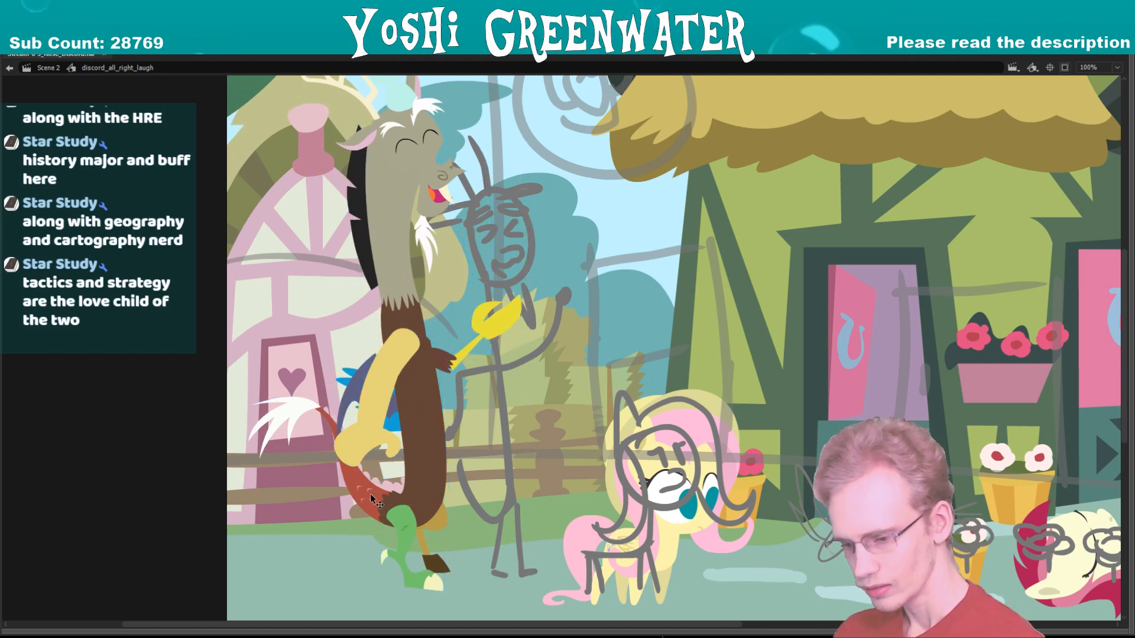
- Skew the top of Discord's torso slightly left and compare it with the neighbouring frame
{"action": "key", "text": "ctrl+a"}
{"action": "left_click", "coordinate": [343, 487]}
{"action": "left_click", "coordinate": [414, 413]}
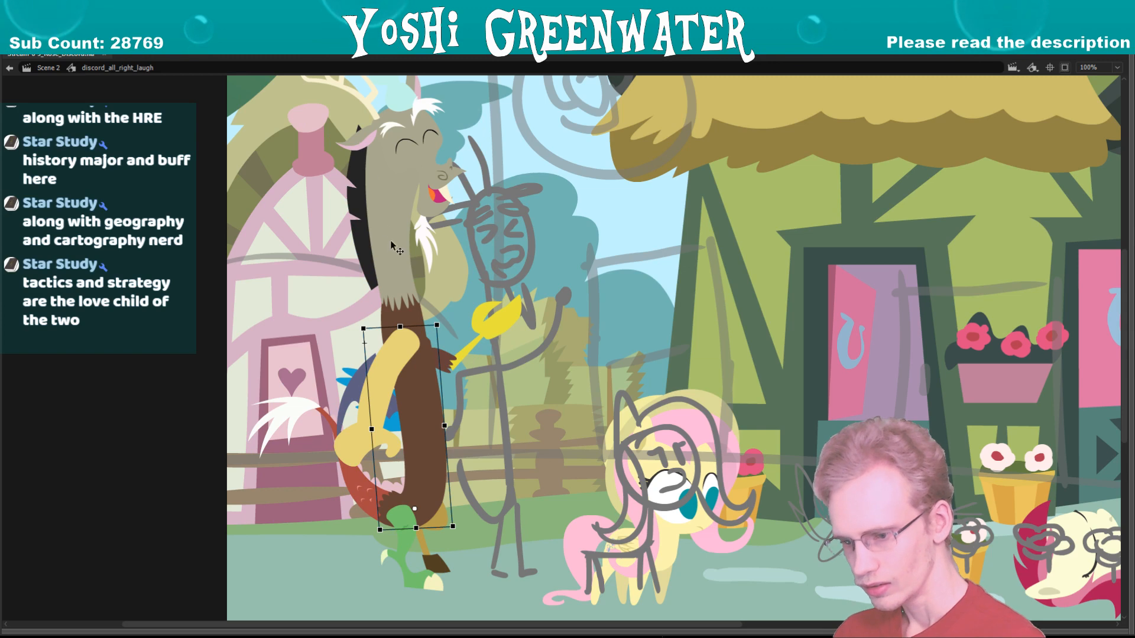
{"action": "left_click_drag", "start_coordinate": [389, 325], "coordinate": [383, 325]}
{"action": "left_click", "coordinate": [346, 338]}
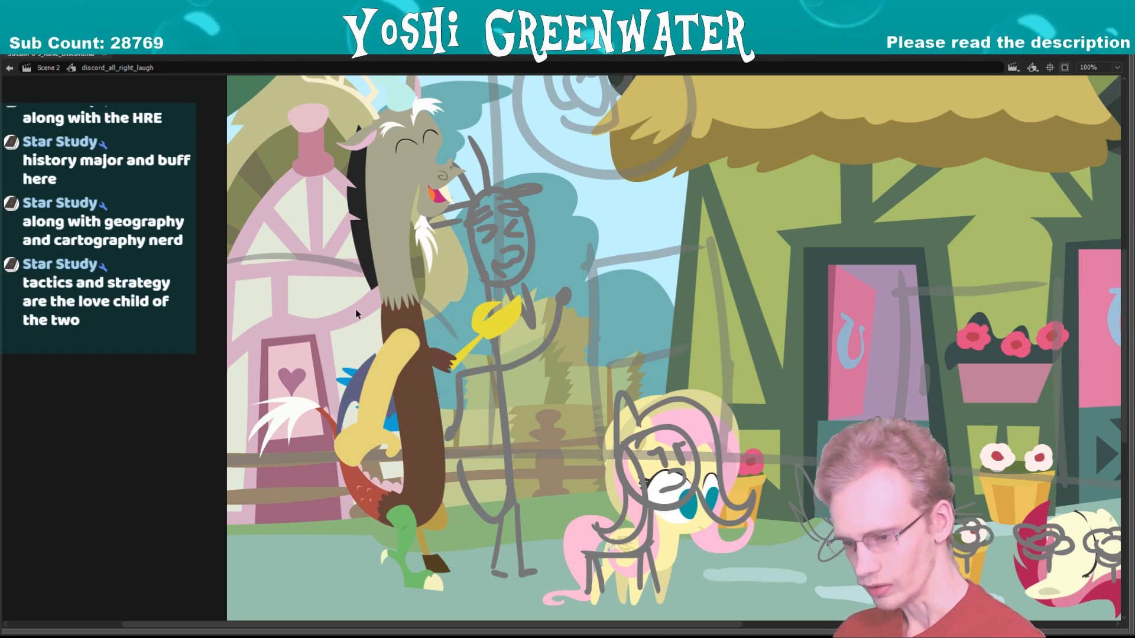
{"action": "key", "text": "ctrl+a"}
{"action": "key", "text": "."}
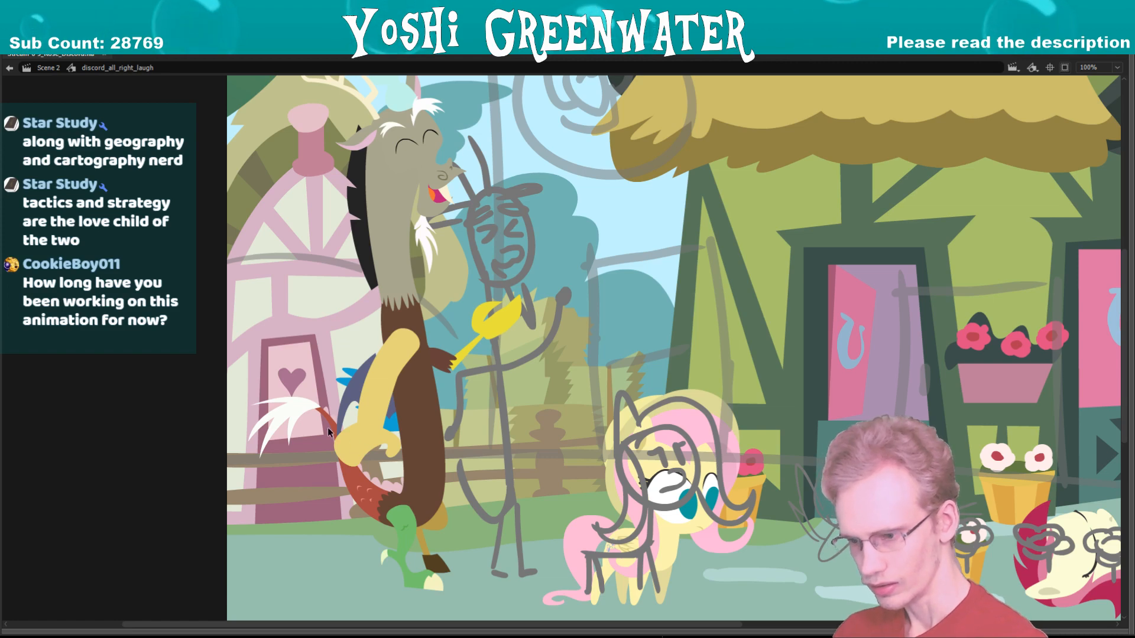
- Rotate Discord's head slightly counterclockwise so that it tilts further back
{"action": "left_click", "coordinate": [415, 201]}
{"action": "left_click_drag", "start_coordinate": [381, 149], "coordinate": [368, 257]}
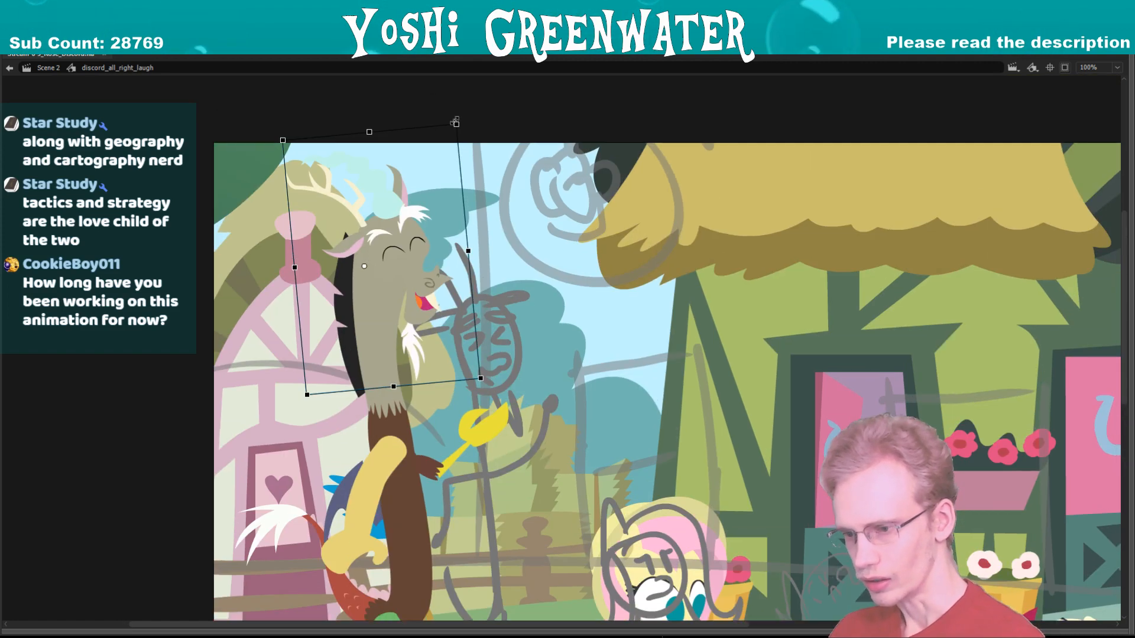
{"action": "scroll", "coordinate": [381, 91], "scroll_direction": "up", "scroll_amount": 3}
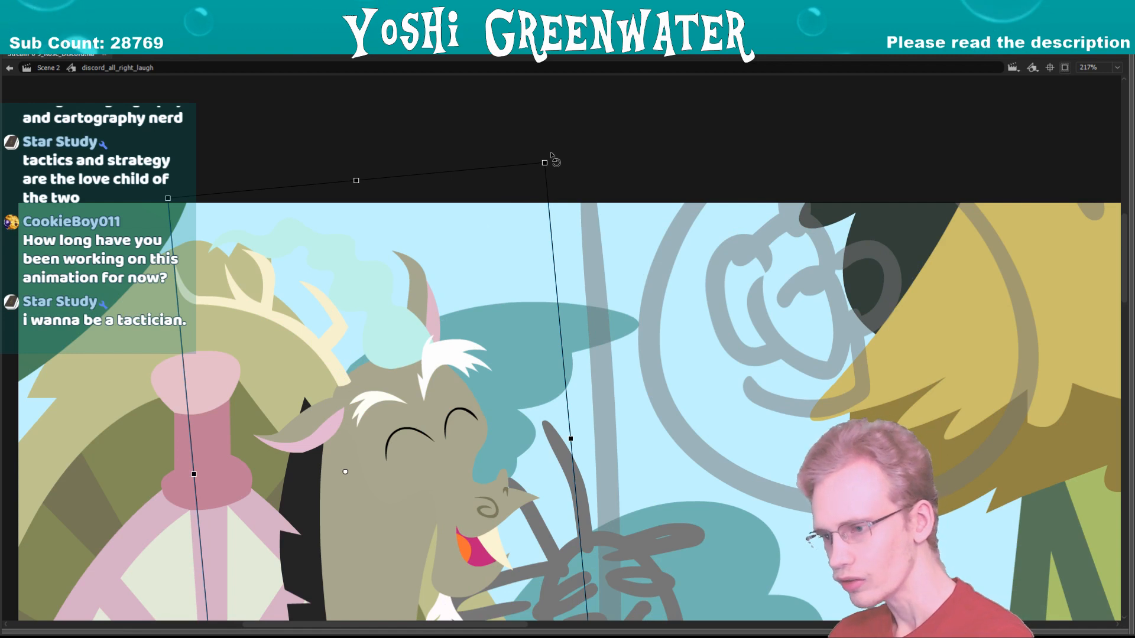
{"action": "left_click_drag", "start_coordinate": [551, 154], "coordinate": [542, 149]}
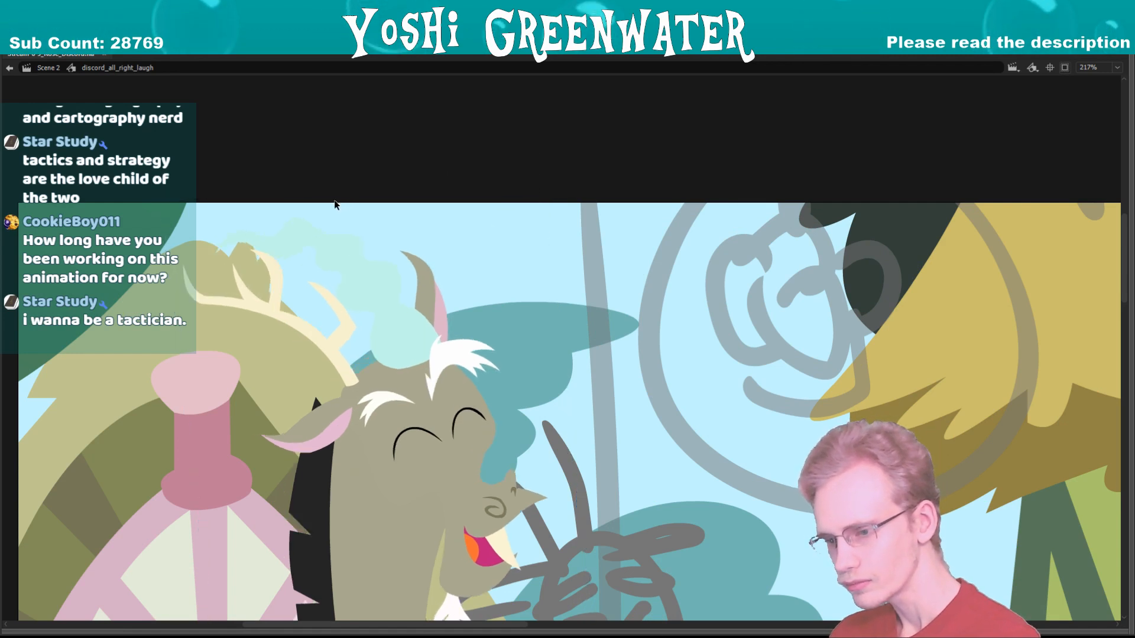
{"action": "key", "text": "."}
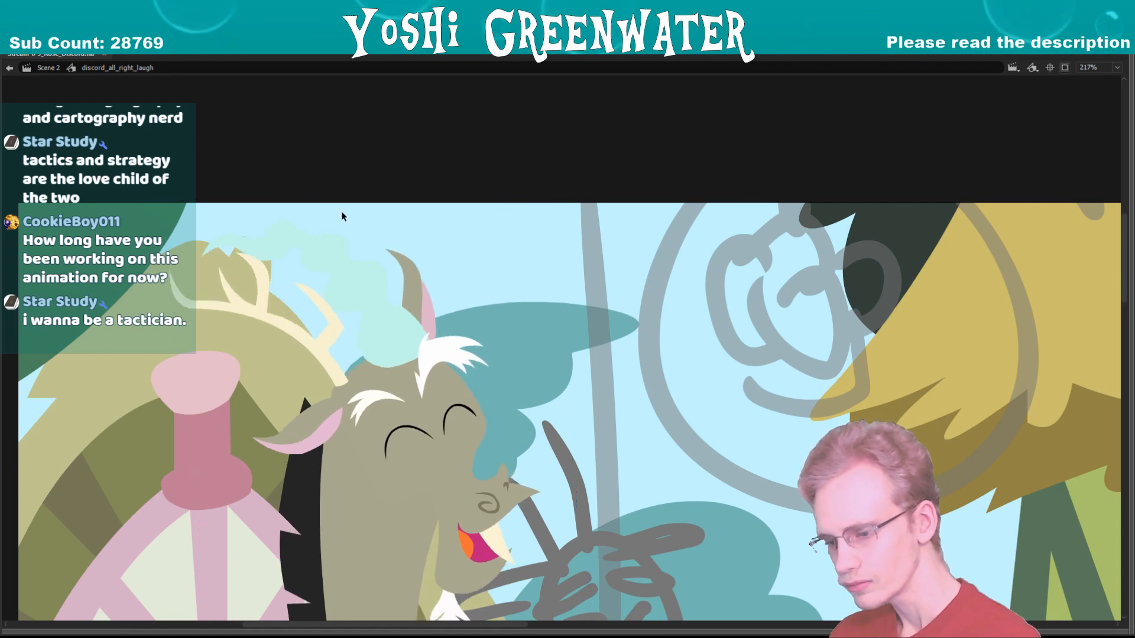
- Return from the laugh symbol to Scene 2 and play the shot to review Discord's laughing motion
{"action": "left_click", "coordinate": [344, 275]}
{"action": "left_click", "coordinate": [352, 300]}
{"action": "left_click_drag", "start_coordinate": [359, 352], "coordinate": [316, 228]}
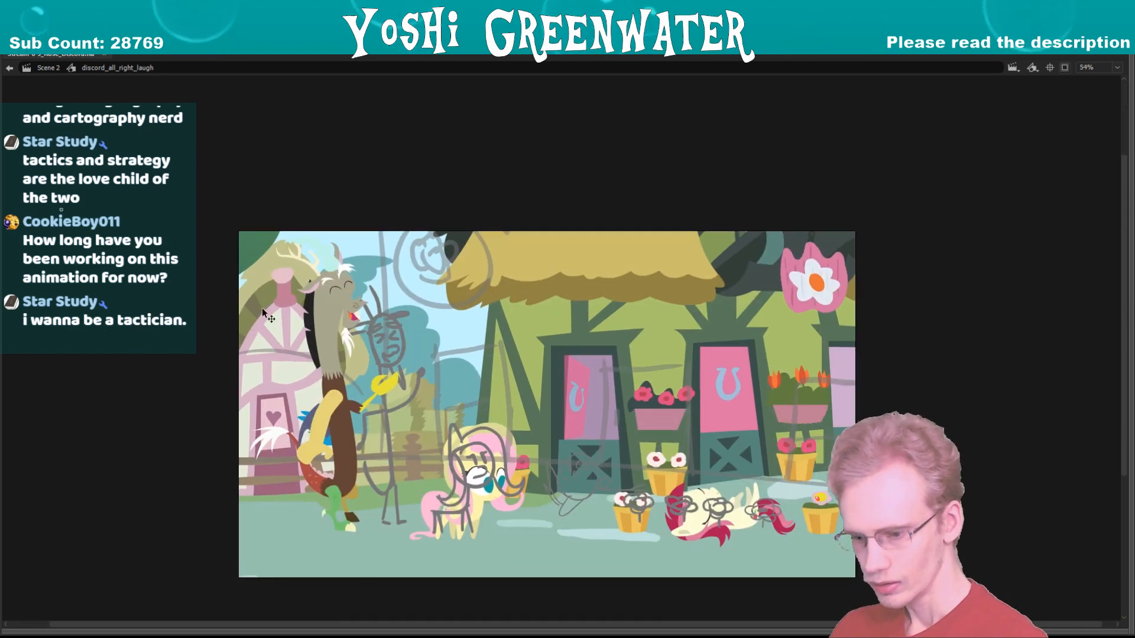
{"action": "double_click", "coordinate": [261, 308]}
{"action": "key", "text": "F4"}
{"action": "left_click_drag", "start_coordinate": [355, 378], "coordinate": [355, 263]}
{"action": "key", "text": "Return"}
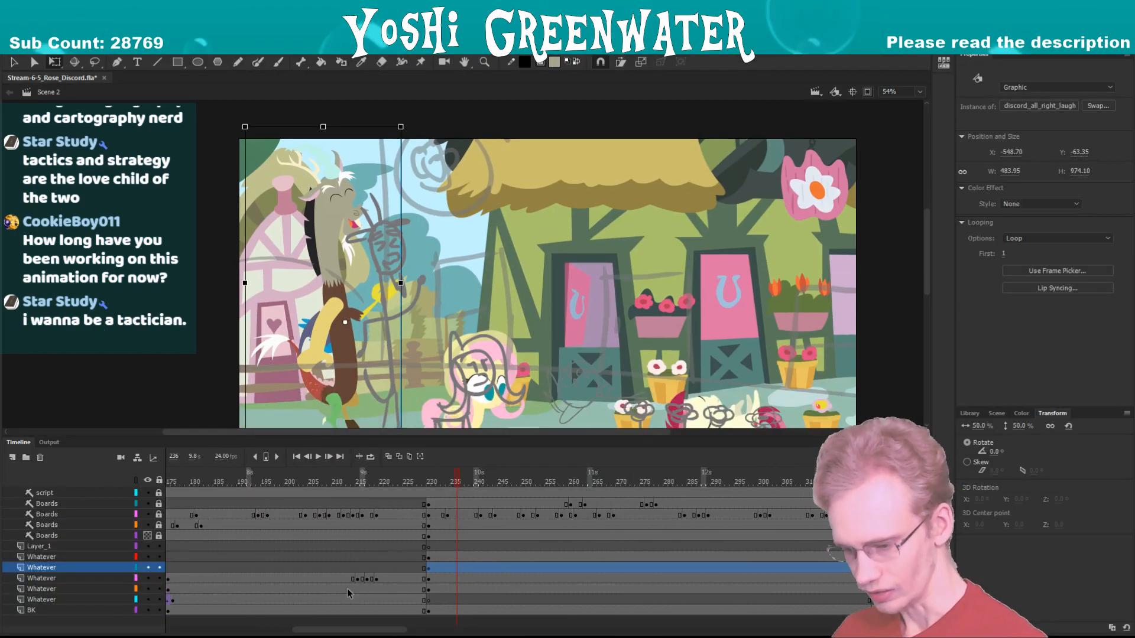
{"action": "key", "text": "Return"}
{"action": "left_click_drag", "start_coordinate": [364, 628], "coordinate": [375, 626]}
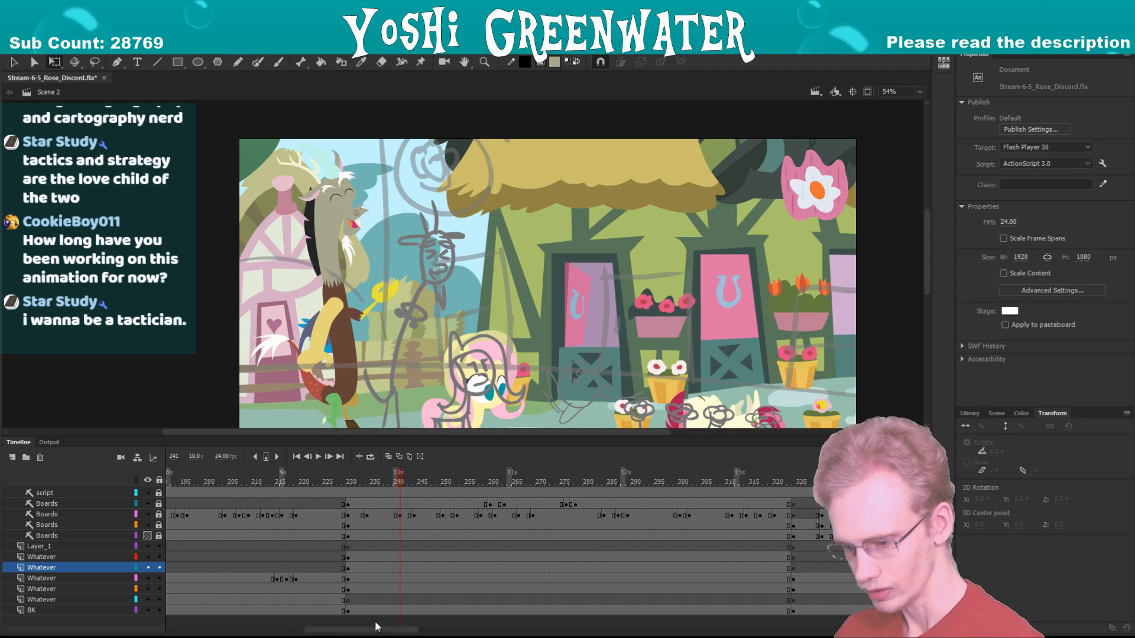
{"action": "left_click_drag", "start_coordinate": [357, 482], "coordinate": [399, 483]}
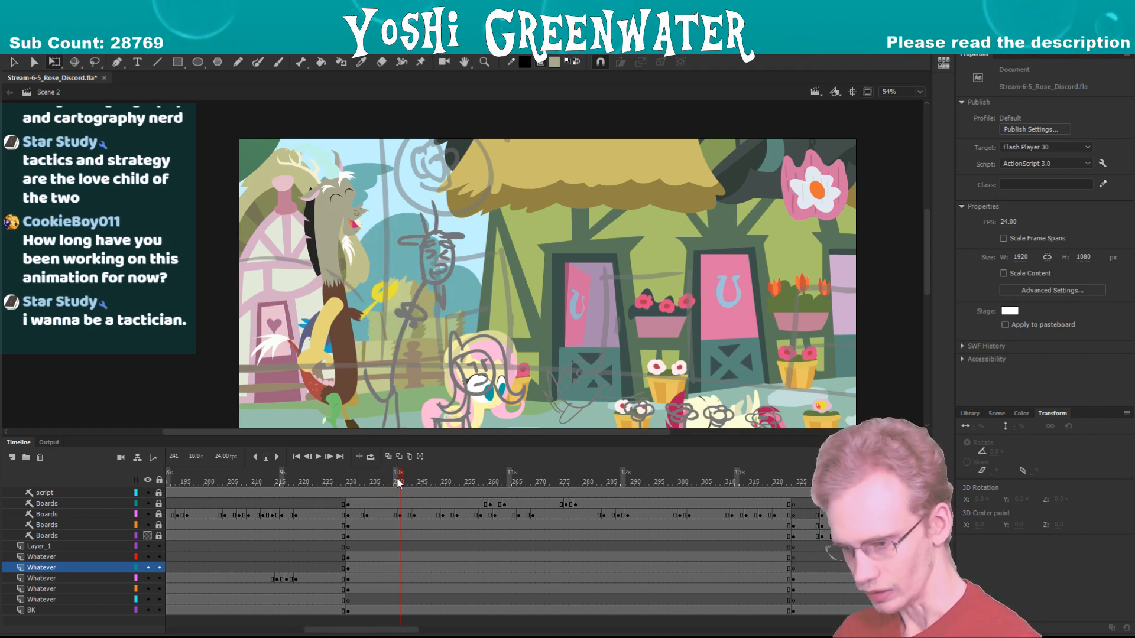
- Save the document
{"action": "key", "text": "ctrl+s"}
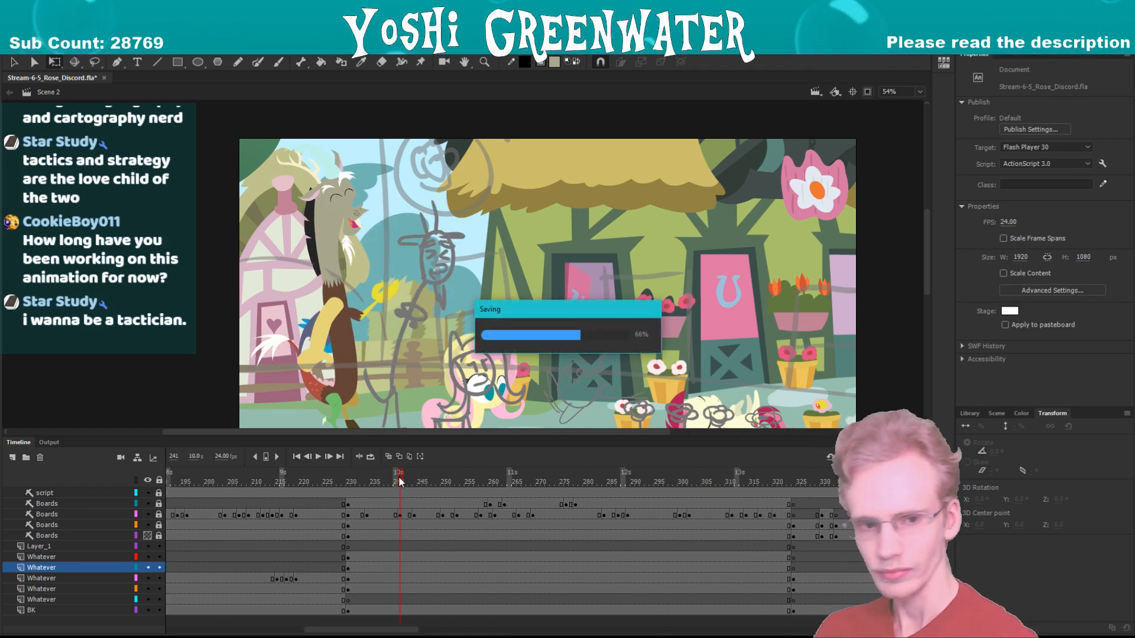
{"action": "left_click_drag", "start_coordinate": [256, 312], "coordinate": [281, 296]}
{"action": "left_click", "coordinate": [260, 311]}
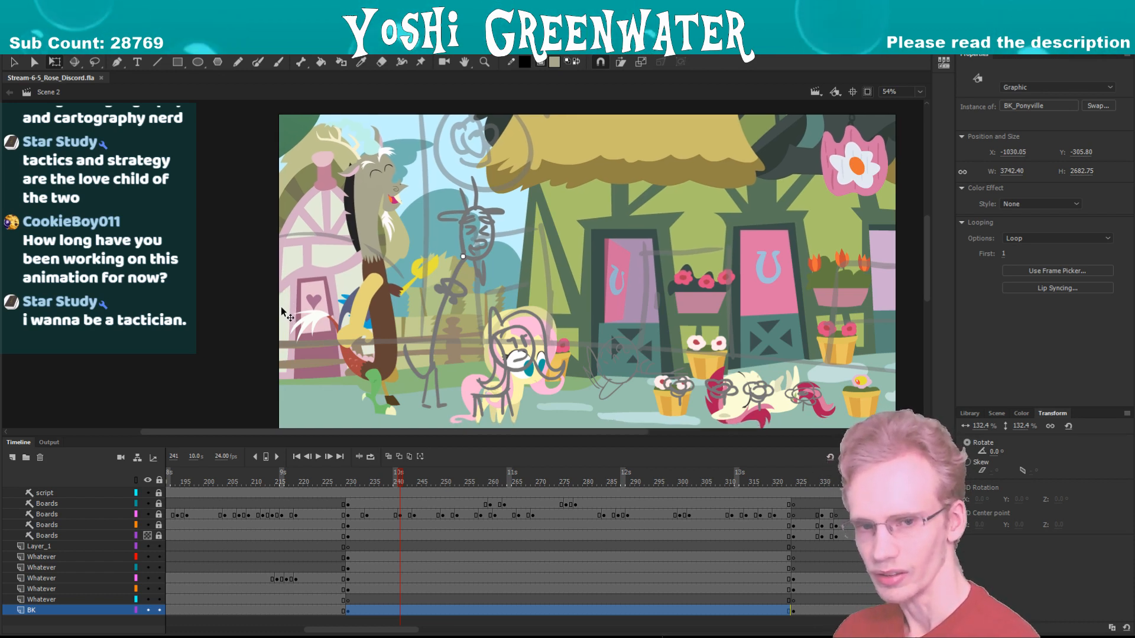
{"action": "left_click_drag", "start_coordinate": [274, 306], "coordinate": [272, 298]}
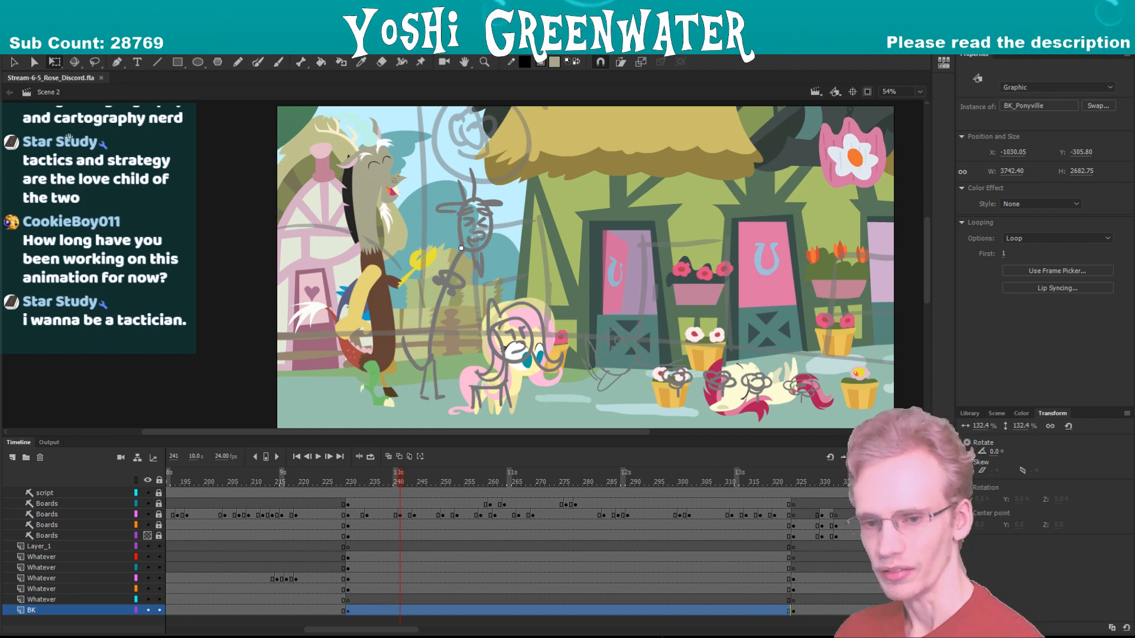
{"action": "left_click_drag", "start_coordinate": [69, 137], "coordinate": [45, 136]}
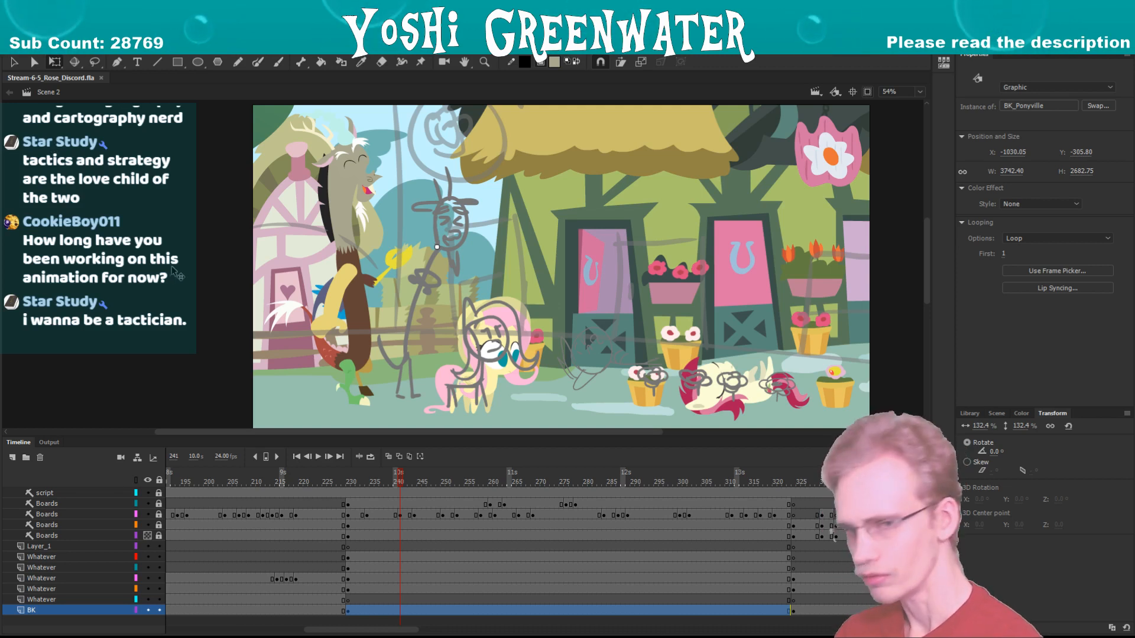
{"action": "scroll", "coordinate": [167, 277], "scroll_direction": "right", "scroll_amount": 2}
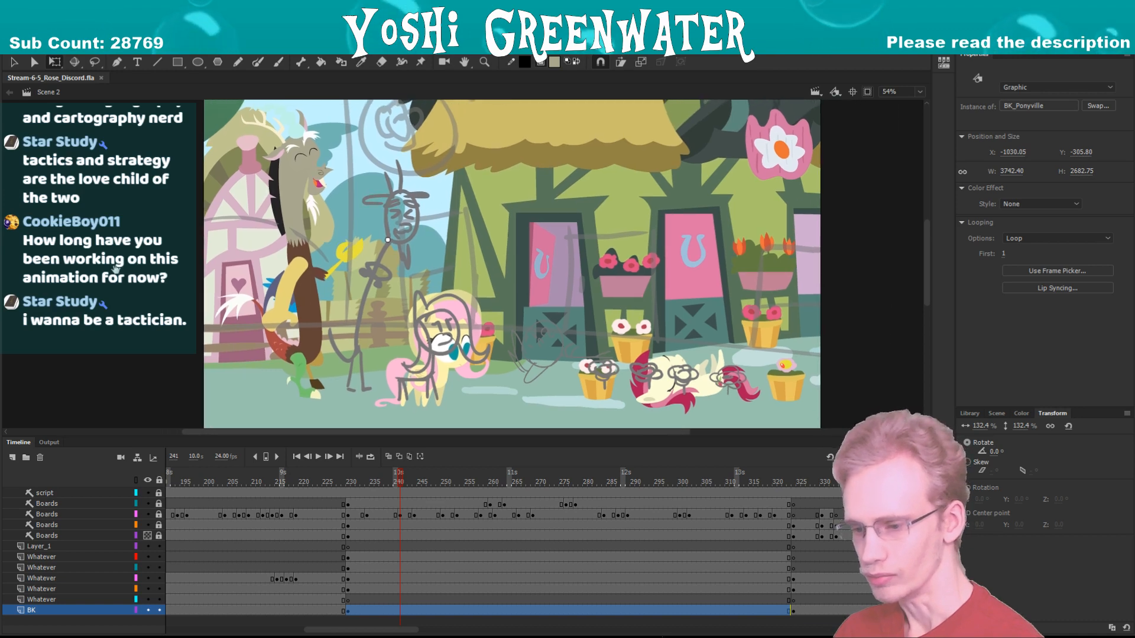
{"action": "left_click", "coordinate": [920, 91]}
{"action": "left_click", "coordinate": [889, 106]}
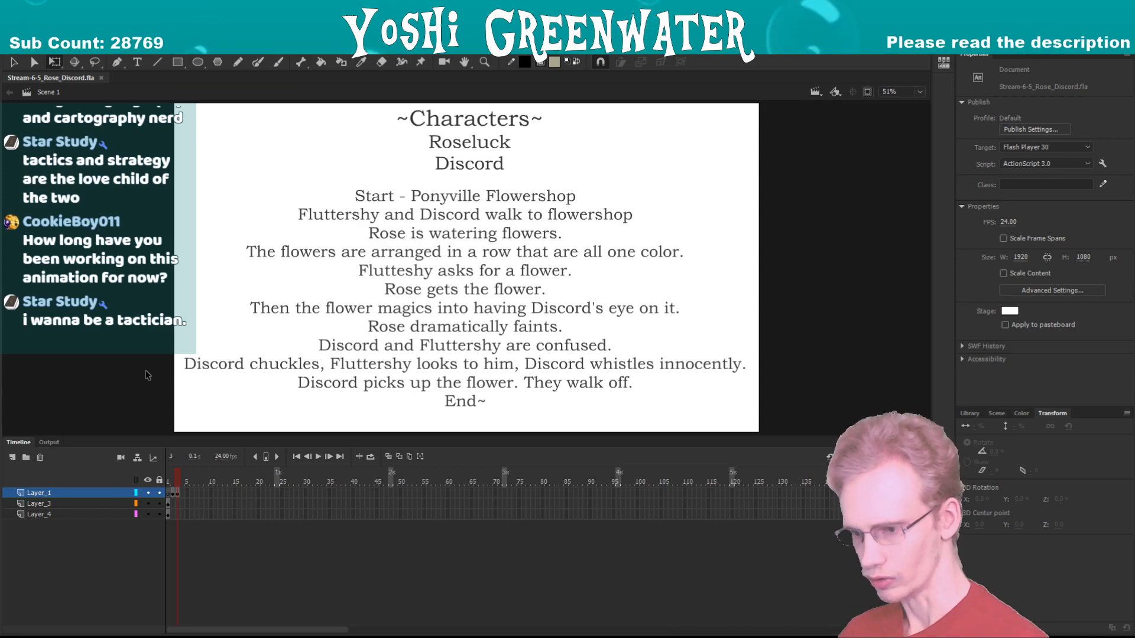
{"action": "key", "text": "Page_Down"}
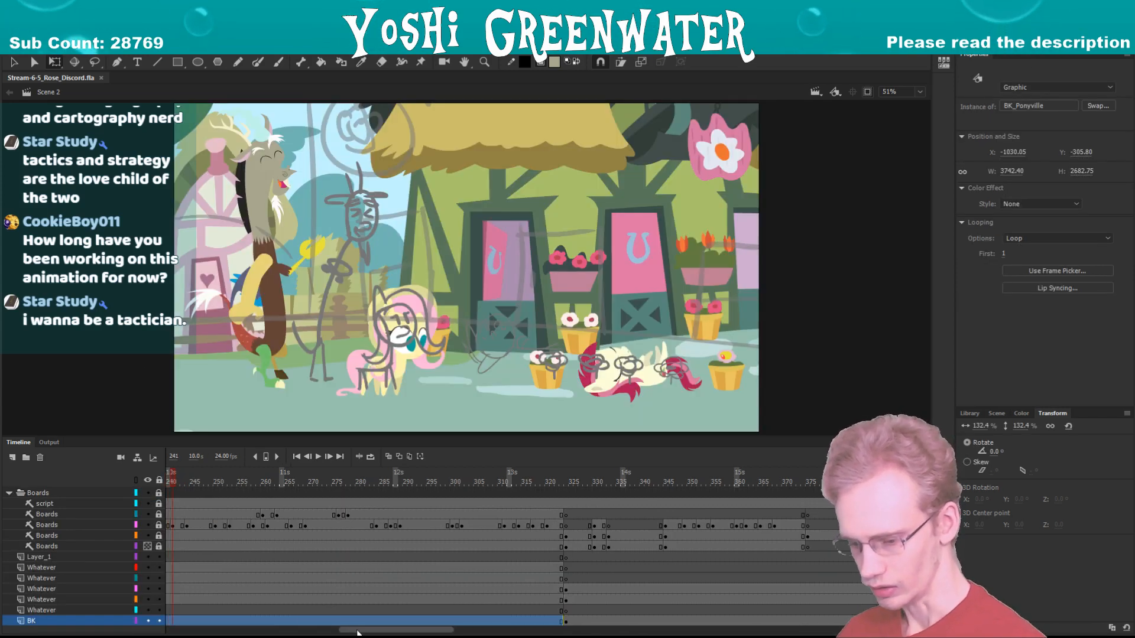
{"action": "left_click_drag", "start_coordinate": [357, 632], "coordinate": [328, 633]}
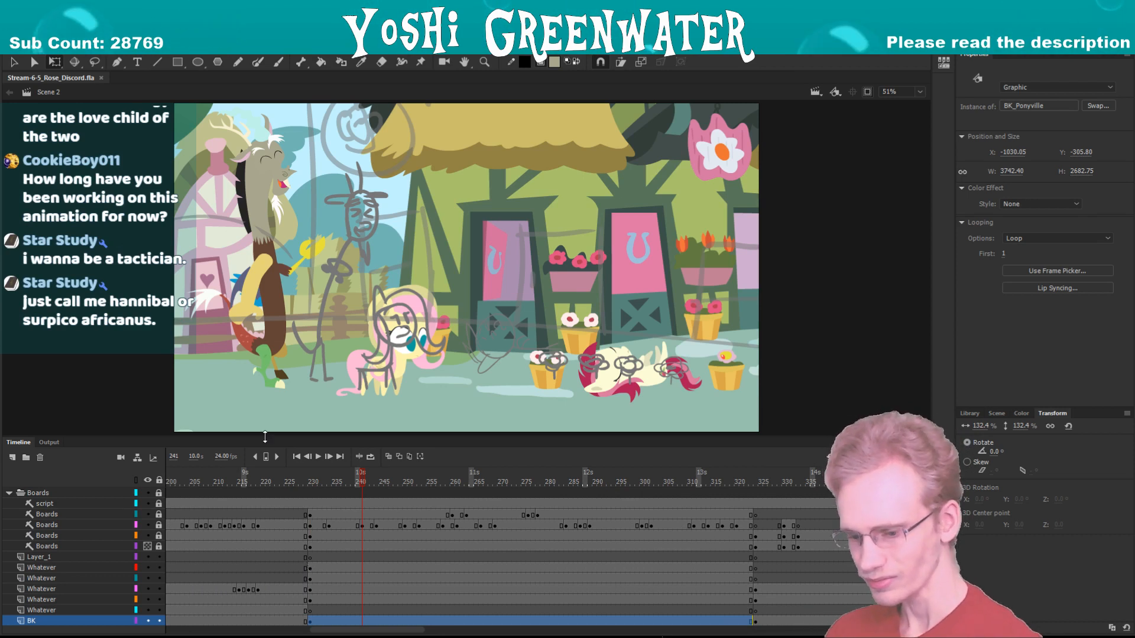
{"action": "left_click_drag", "start_coordinate": [265, 437], "coordinate": [267, 416]}
{"action": "left_click", "coordinate": [335, 611]}
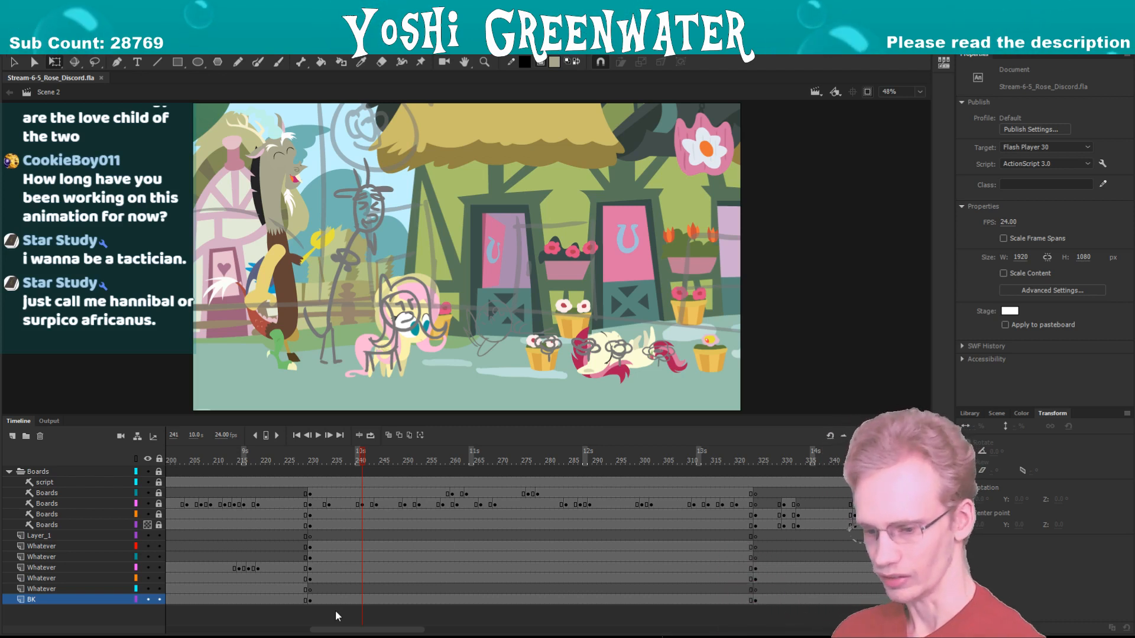
{"action": "left_click_drag", "start_coordinate": [189, 414], "coordinate": [192, 413]}
- Open Discord's laugh symbol from frame 241 and insert keyframes on all of its layers at frame 8
{"action": "left_click", "coordinate": [234, 132]}
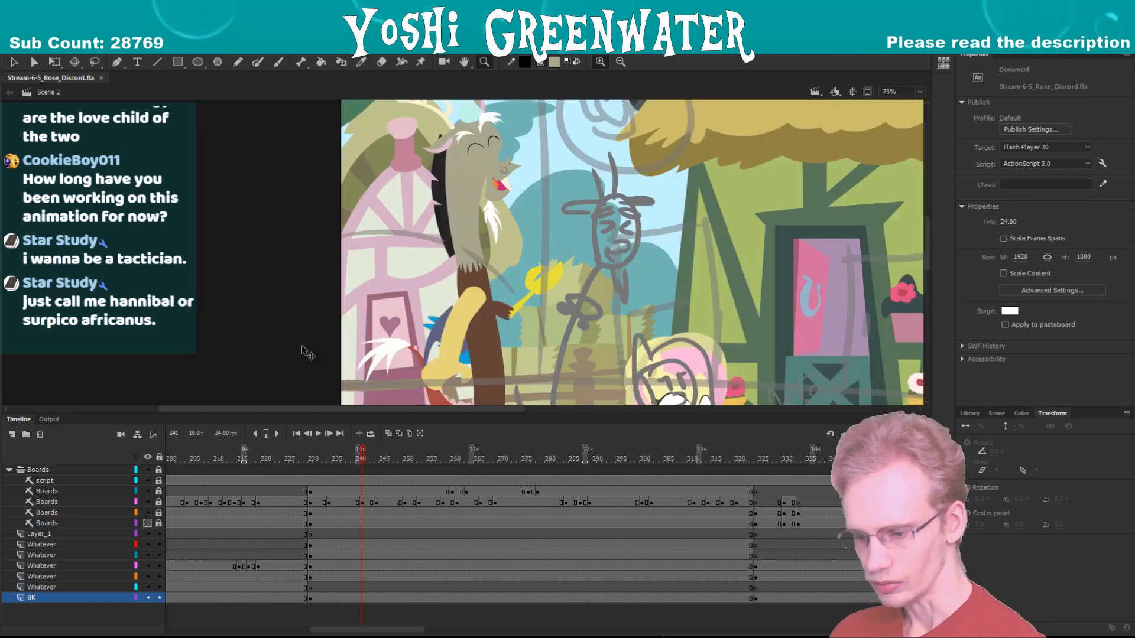
{"action": "left_click", "coordinate": [361, 462]}
{"action": "key", "text": "period"}
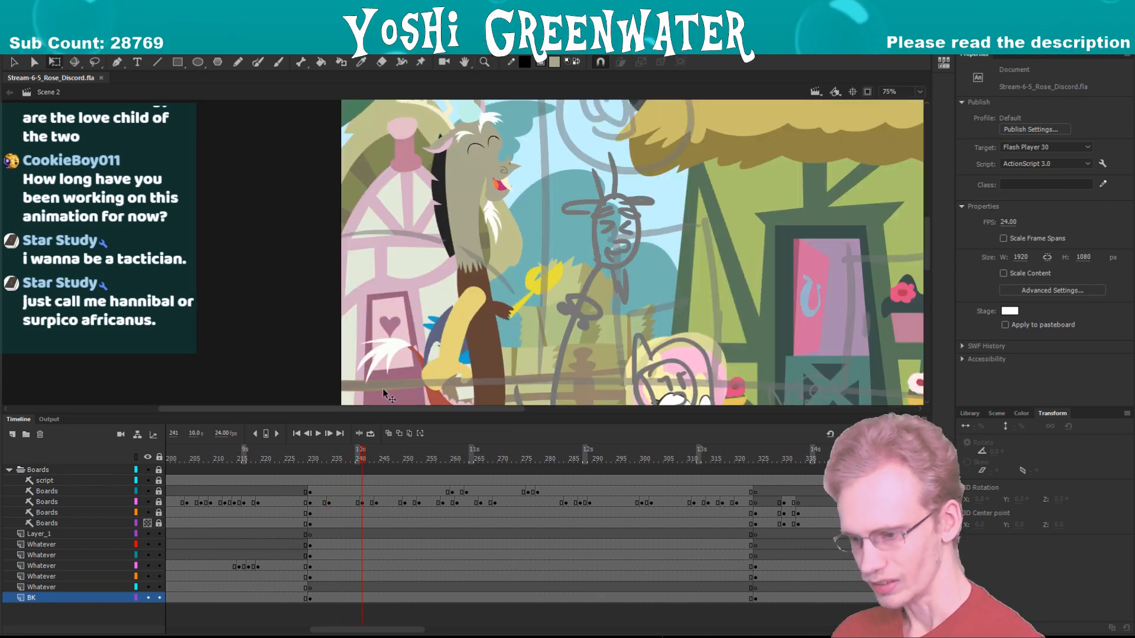
{"action": "double_click", "coordinate": [459, 343]}
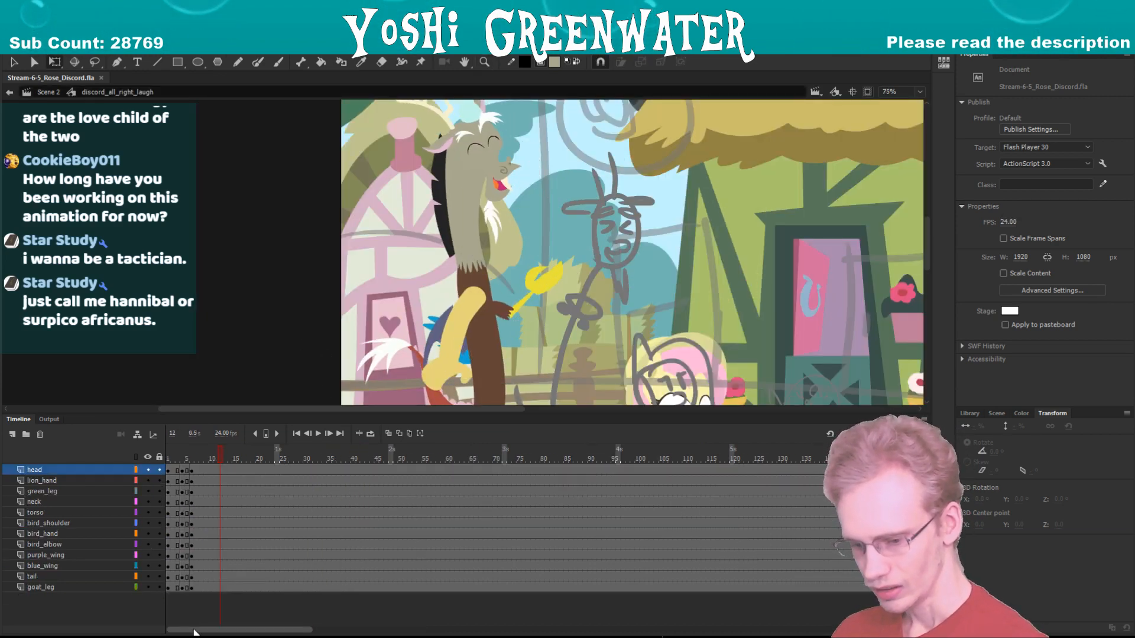
{"action": "left_click", "coordinate": [196, 456]}
{"action": "left_click", "coordinate": [199, 471]}
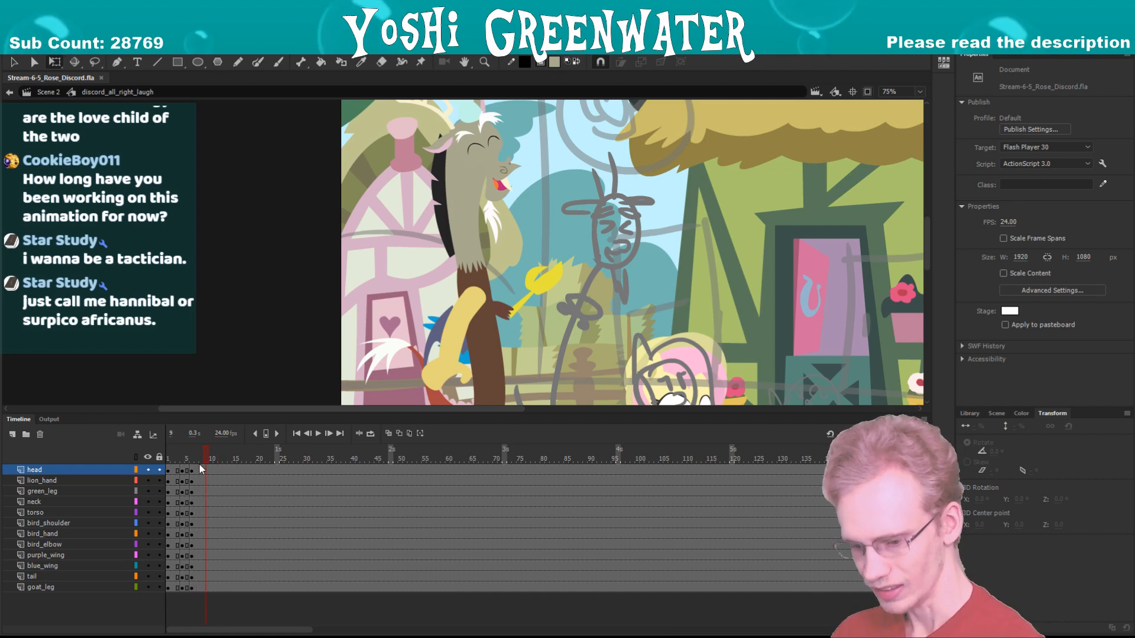
{"action": "left_click", "coordinate": [201, 589]}
{"action": "key", "text": "F4"}
- Skew Discord's body and arms, without the head and legs, slightly left at the top
{"action": "left_click_drag", "start_coordinate": [426, 462], "coordinate": [473, 466]}
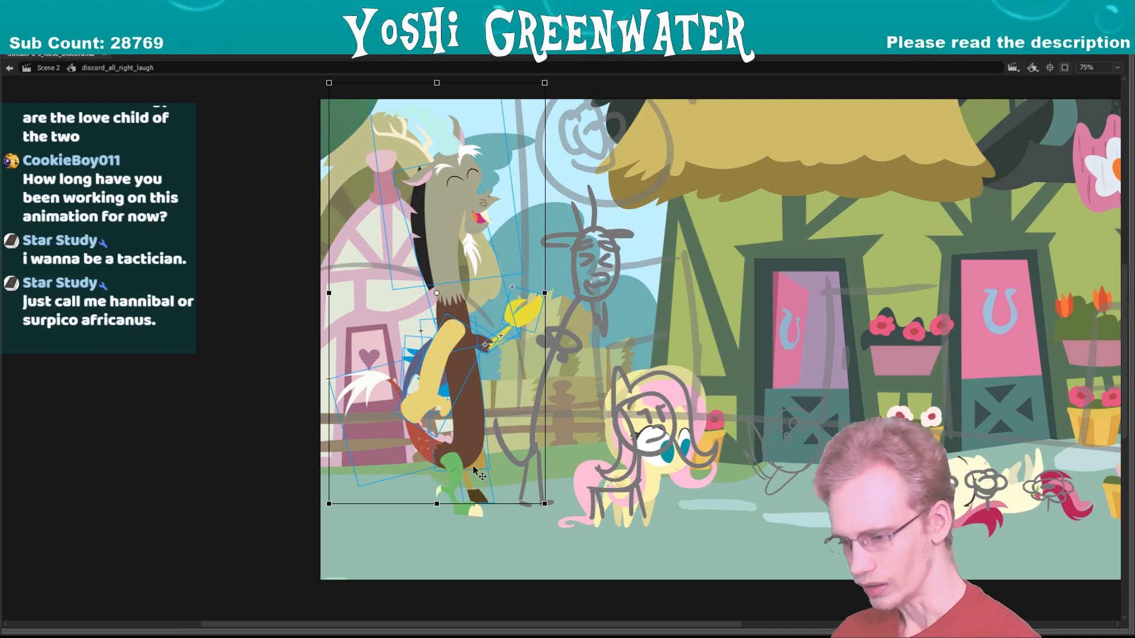
{"action": "left_click", "coordinate": [452, 169], "text": "shift"}
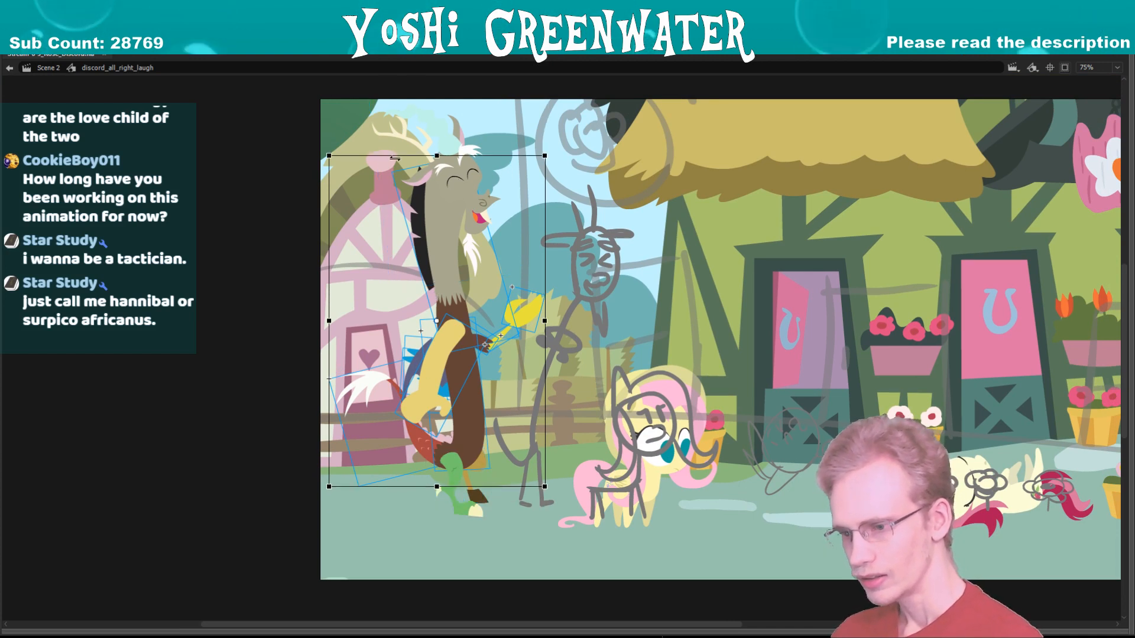
{"action": "left_click_drag", "start_coordinate": [393, 155], "coordinate": [389, 155]}
- Nudge Discord's head a few pixels left so that it lines up with the skewed neck
{"action": "left_click", "coordinate": [437, 178]}
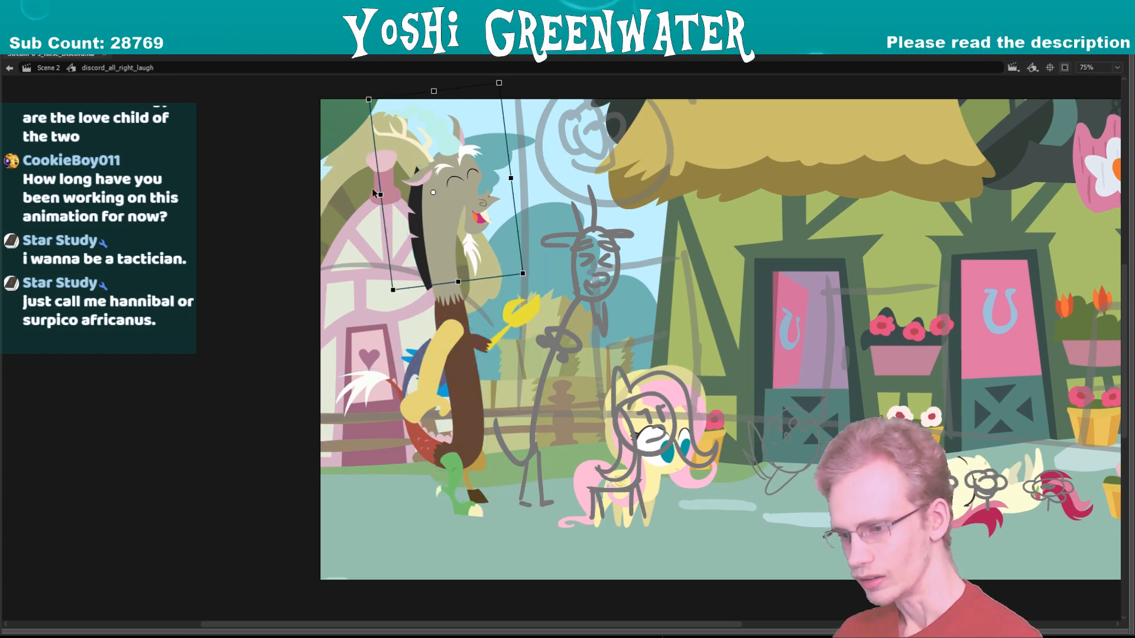
{"action": "key", "text": "Left"}
{"action": "key", "text": "Left"}
{"action": "key", "text": "Left"}
{"action": "key", "text": "Left"}
{"action": "key", "text": "Left"}
{"action": "key", "text": "Left"}
{"action": "key", "text": "Left"}
{"action": "key", "text": "Left"}
{"action": "left_click", "coordinate": [353, 208]}
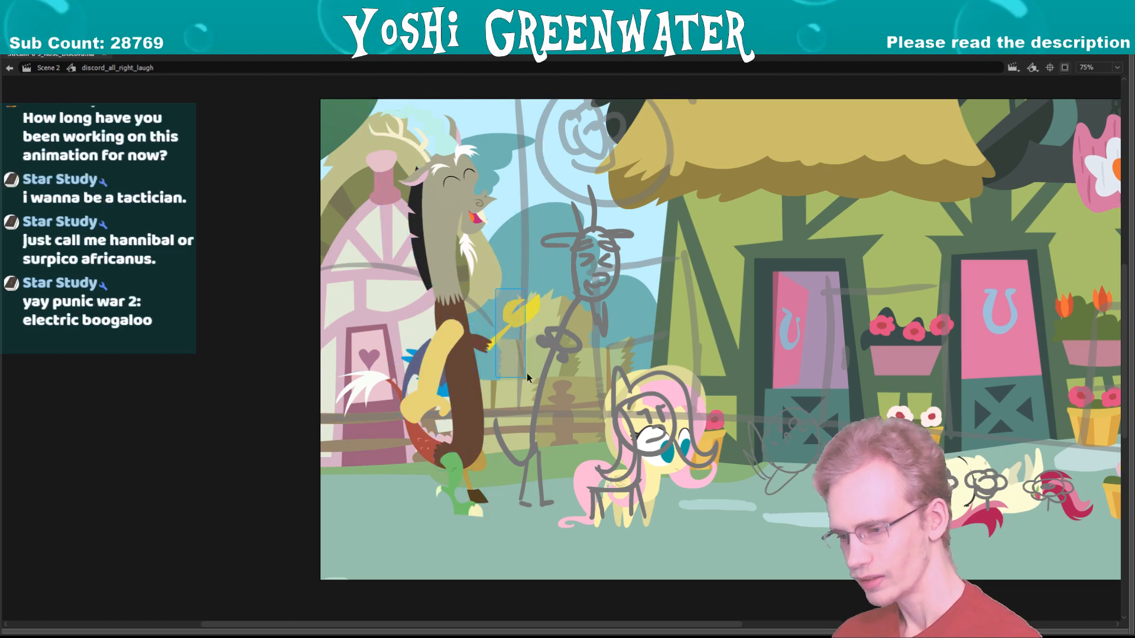
- Rotate Discord's lion arm with the flower slightly counterclockwise and adjust the angle of his bird arm
{"action": "left_click", "coordinate": [536, 304]}
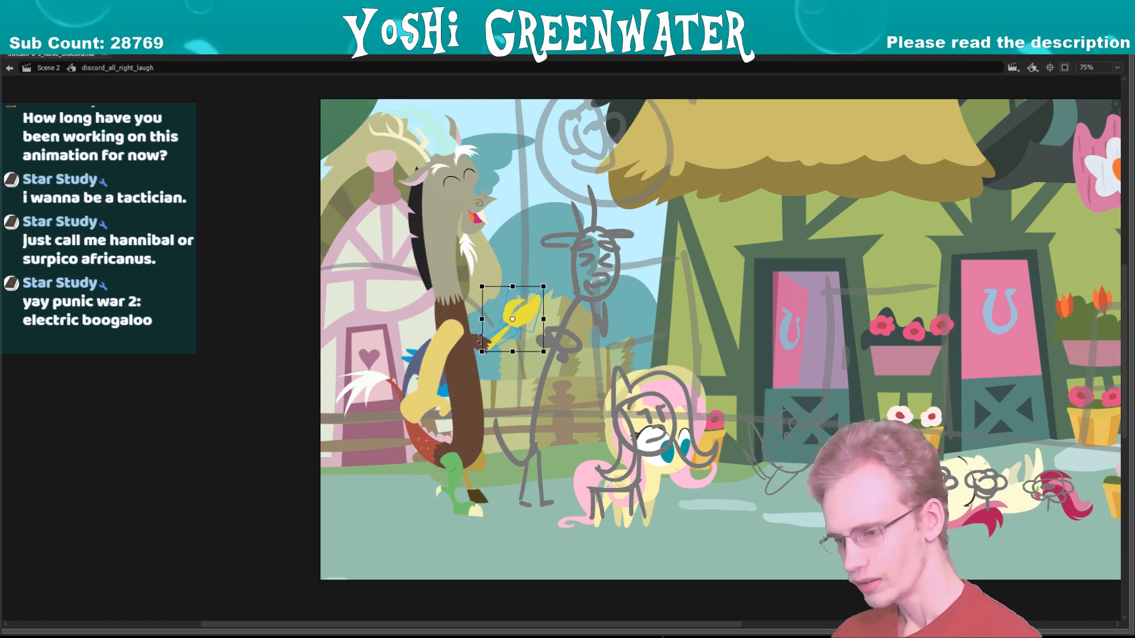
{"action": "left_click", "coordinate": [488, 324], "text": "shift"}
{"action": "left_click_drag", "start_coordinate": [537, 307], "coordinate": [542, 303]}
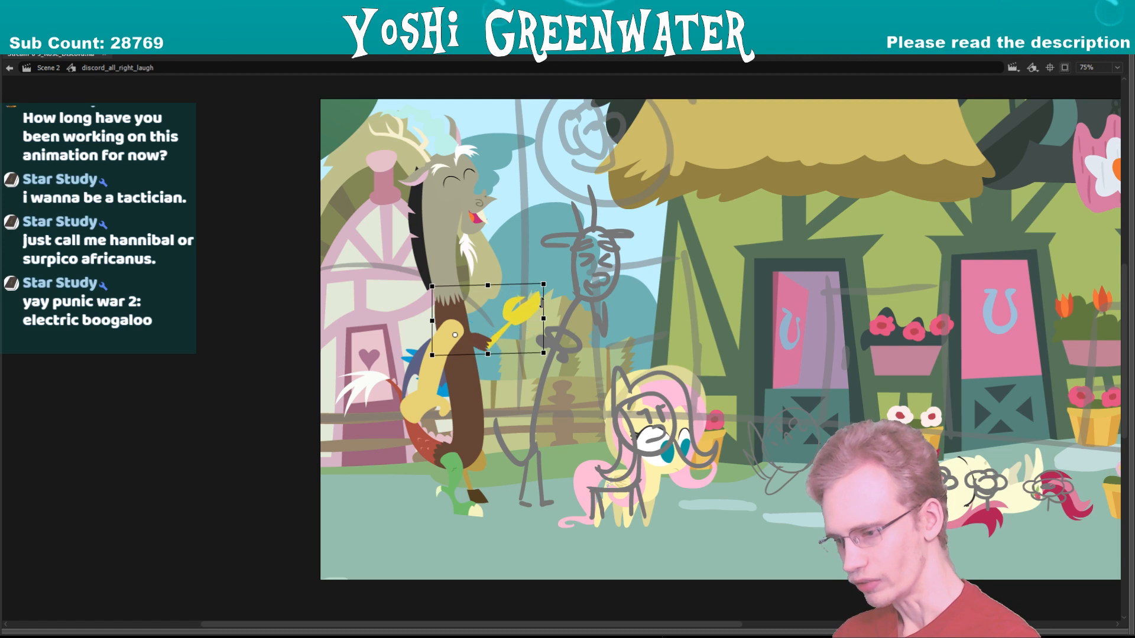
{"action": "left_click", "coordinate": [447, 361]}
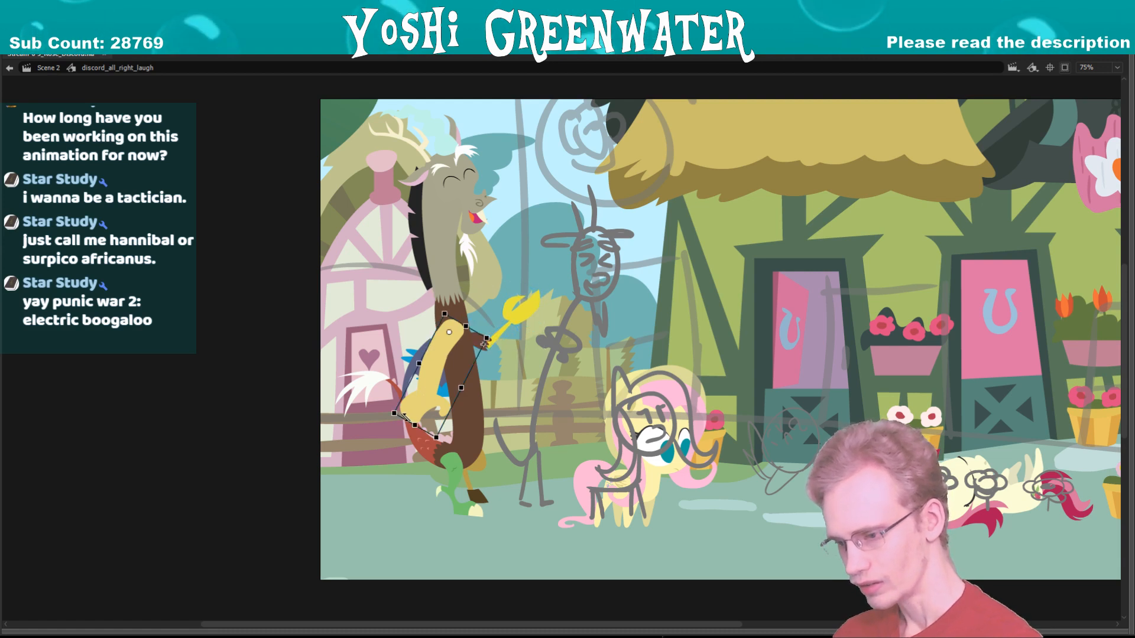
{"action": "left_click_drag", "start_coordinate": [405, 418], "coordinate": [402, 417]}
{"action": "left_click", "coordinate": [369, 335]}
- Play the laugh symbol with the whole stage in view to review the motion, and save the document
{"action": "left_click_drag", "start_coordinate": [369, 335], "coordinate": [358, 354]}
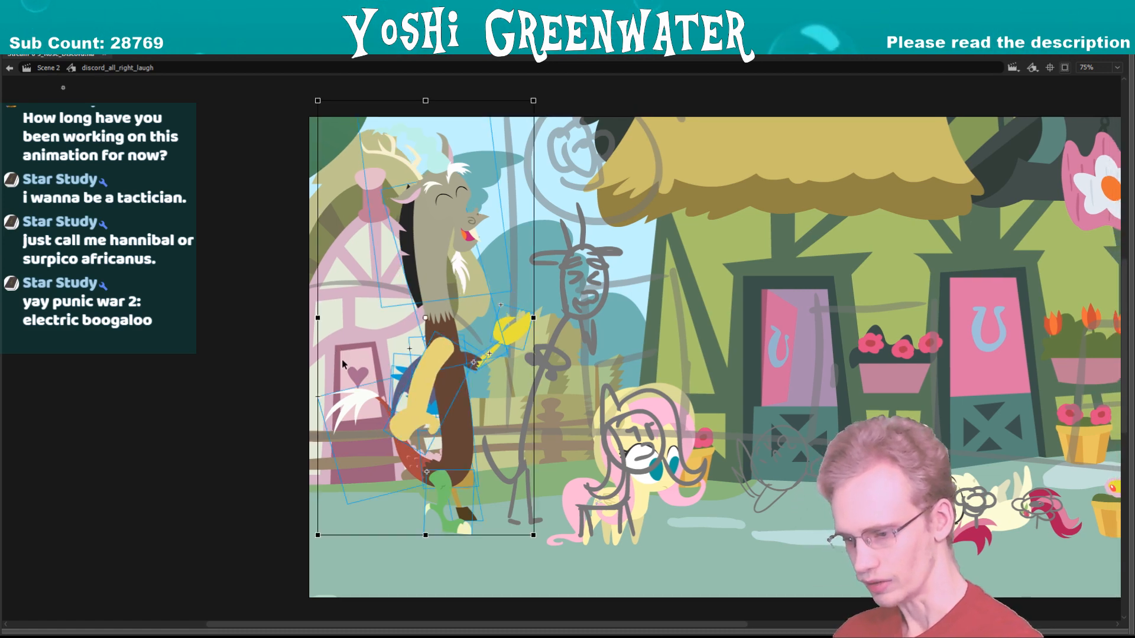
{"action": "key", "text": "F4"}
{"action": "key", "text": "Return"}
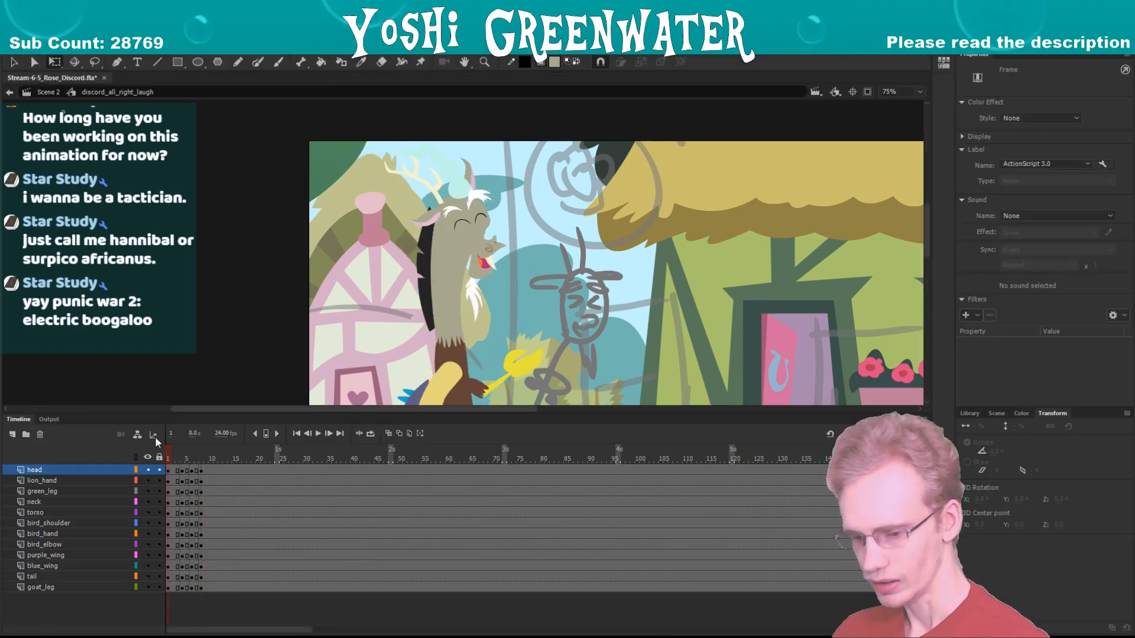
{"action": "key", "text": "Return"}
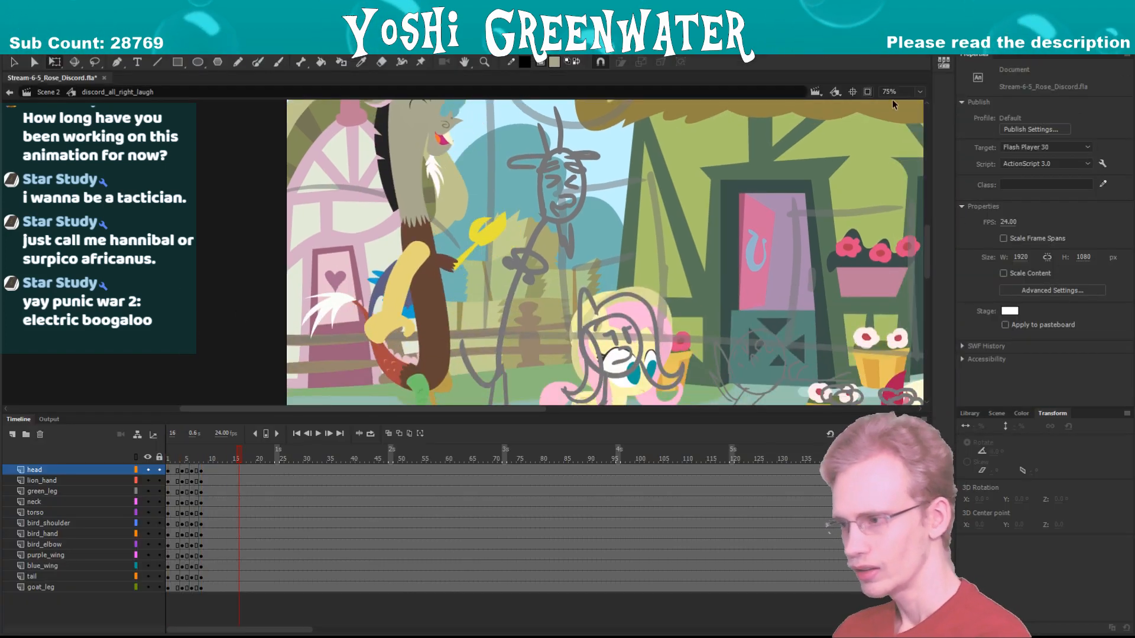
{"action": "key", "text": "ctrl+2"}
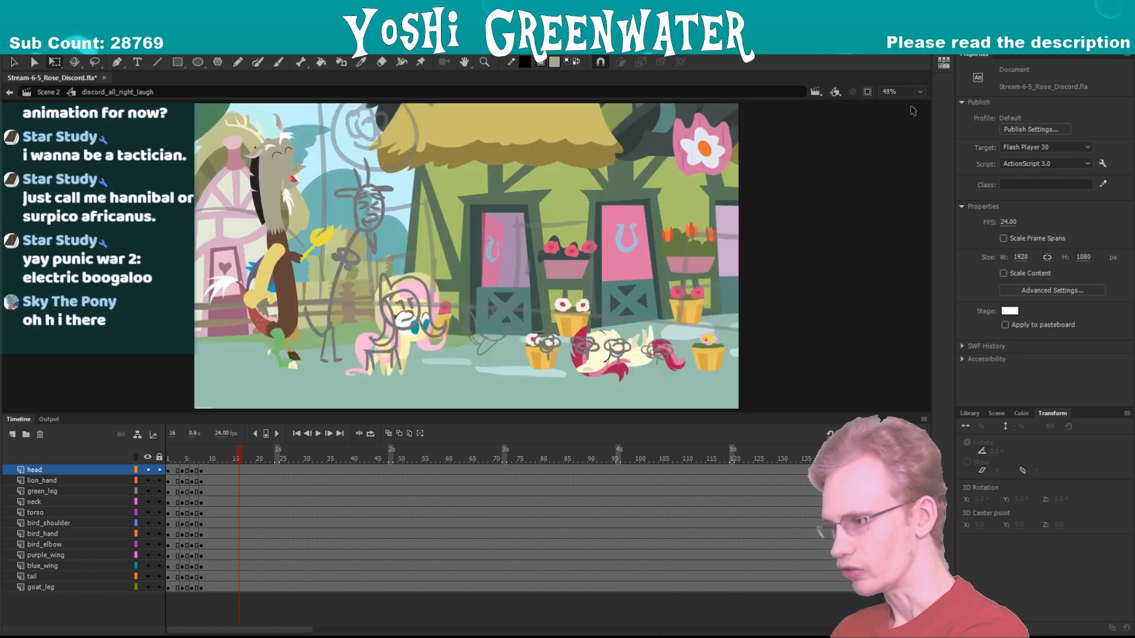
{"action": "left_click_drag", "start_coordinate": [173, 413], "coordinate": [171, 423]}
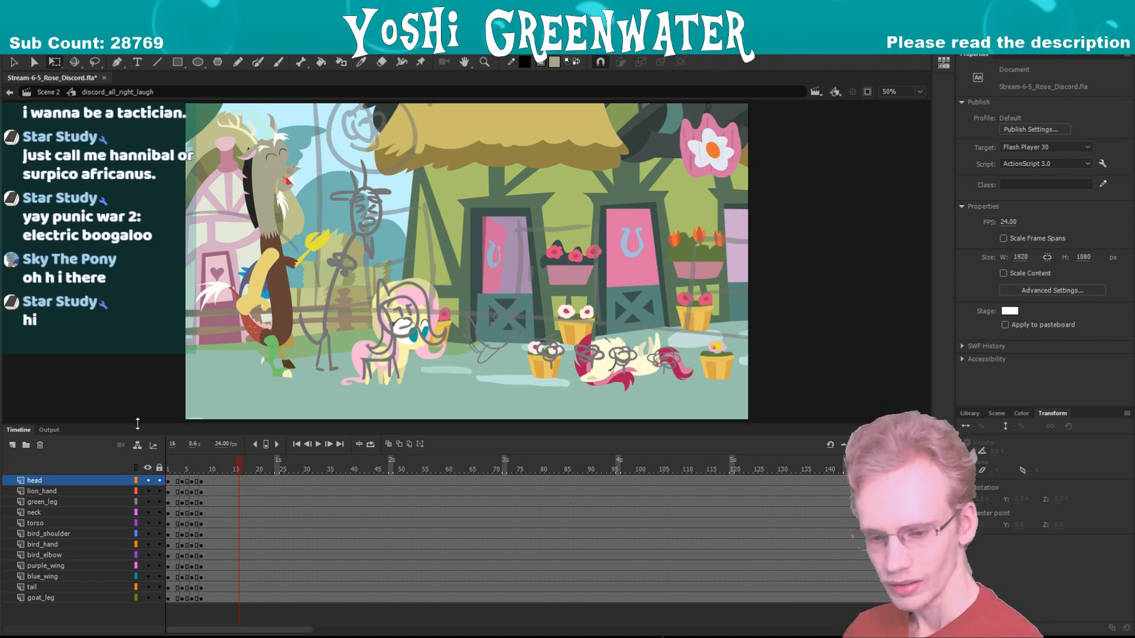
{"action": "left_click_drag", "start_coordinate": [136, 424], "coordinate": [136, 428]}
{"action": "key", "text": "ctrl+s"}
- Replay the laugh symbol from its start, then return to Scene 2 and go to frame 241
{"action": "left_click", "coordinate": [167, 473]}
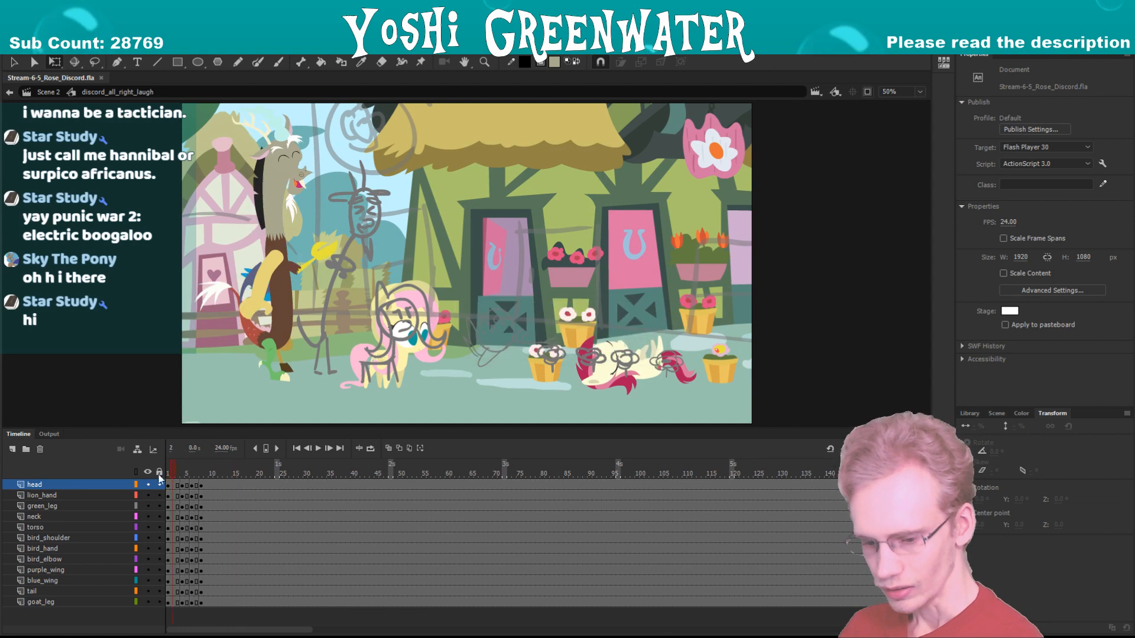
{"action": "key", "text": "Return"}
{"action": "left_click_drag", "start_coordinate": [197, 465], "coordinate": [214, 467]}
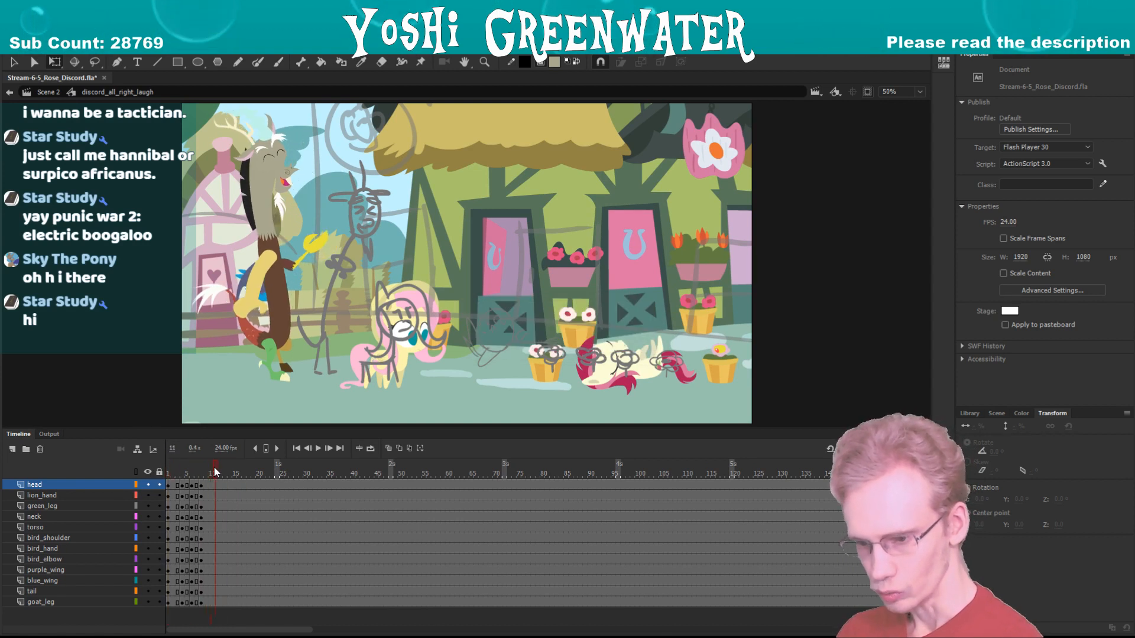
{"action": "double_click", "coordinate": [142, 381]}
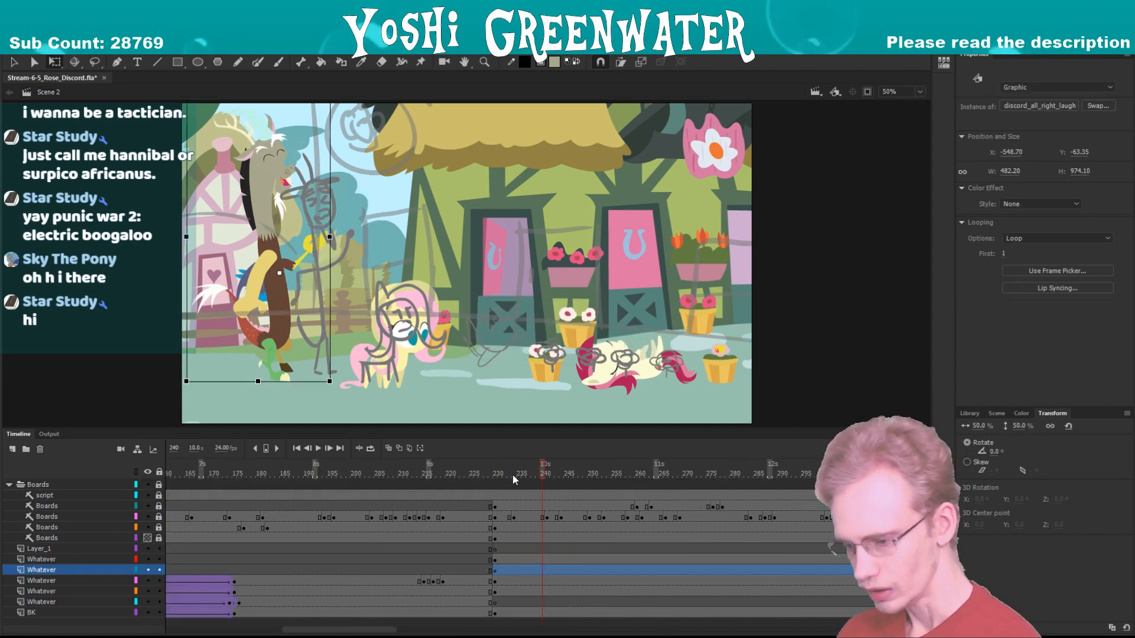
{"action": "left_click_drag", "start_coordinate": [513, 474], "coordinate": [545, 479]}
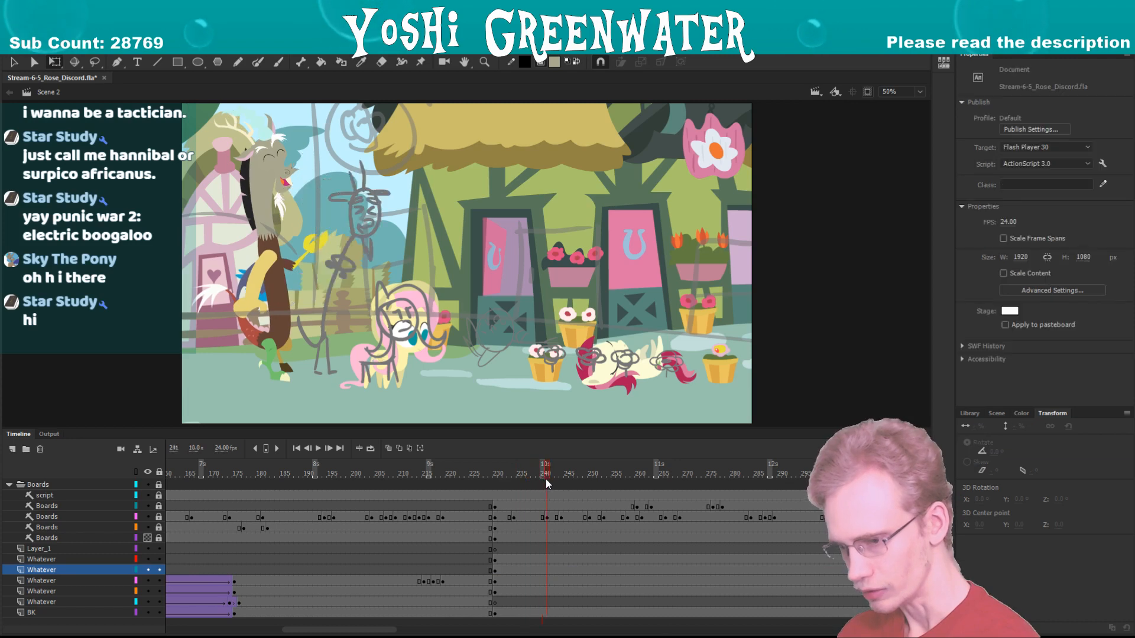
- Reopen Discord's laugh symbol and select frame 12 across all of its layers
{"action": "double_click", "coordinate": [279, 305]}
{"action": "left_click", "coordinate": [223, 598]}
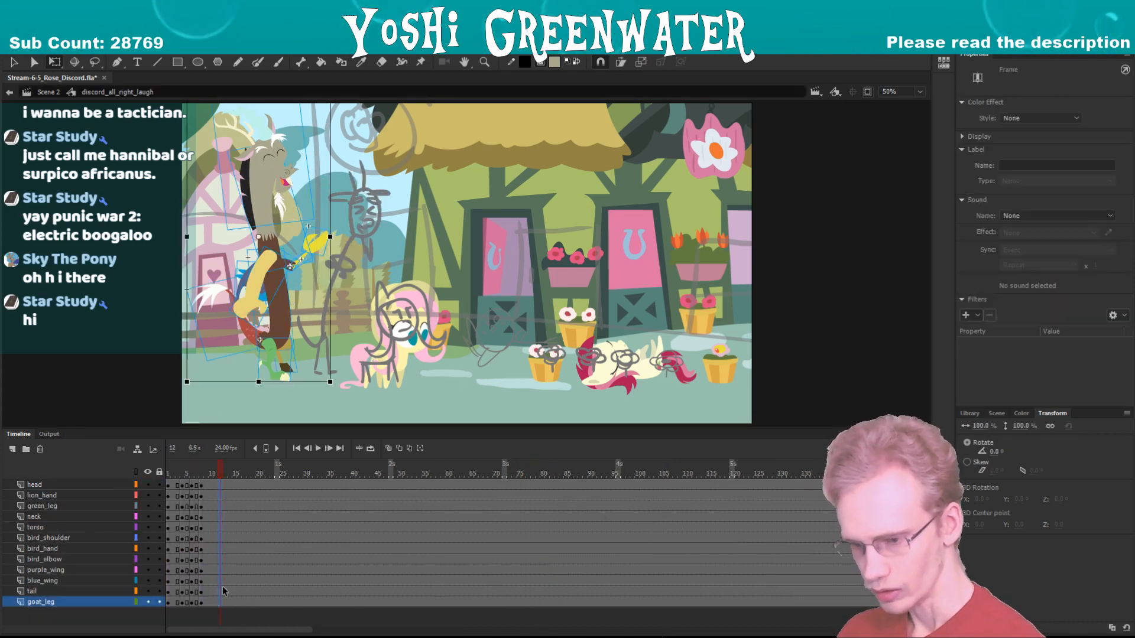
{"action": "key", "text": "v"}
{"action": "scroll", "coordinate": [296, 269], "scroll_direction": "up", "scroll_amount": 1}
{"action": "key", "text": "F4"}
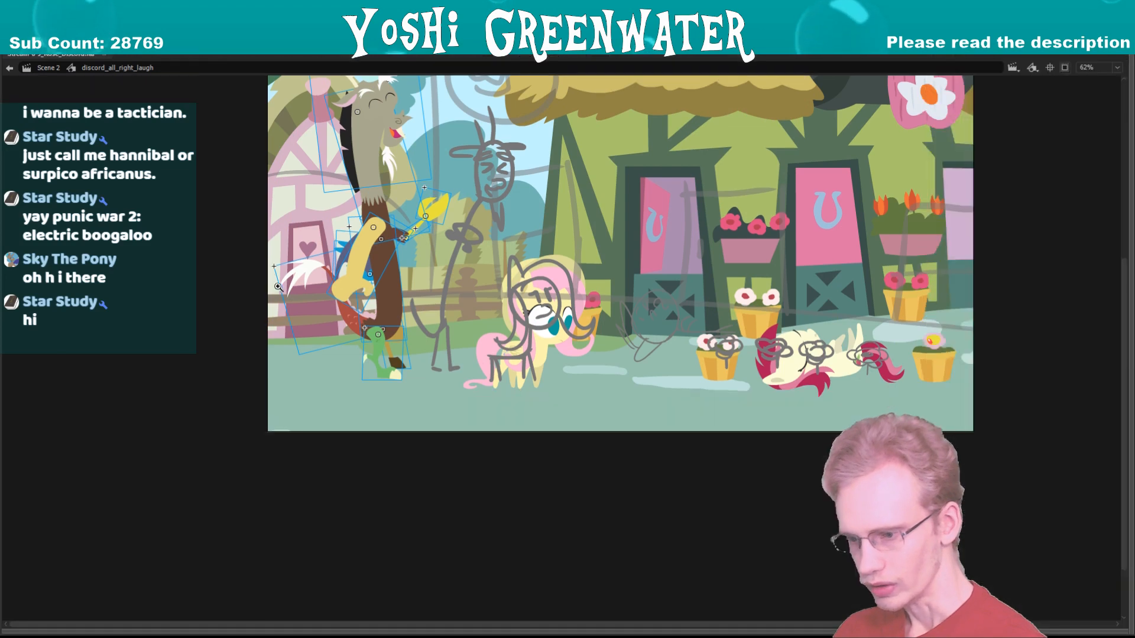
- Rotate Discord's body, arms and tail clockwise around a pivot at the hips, leaving out the head and legs
{"action": "left_click_drag", "start_coordinate": [313, 267], "coordinate": [309, 359]}
{"action": "scroll", "coordinate": [443, 529], "scroll_direction": "up", "scroll_amount": 2}
{"action": "key", "text": "q"}
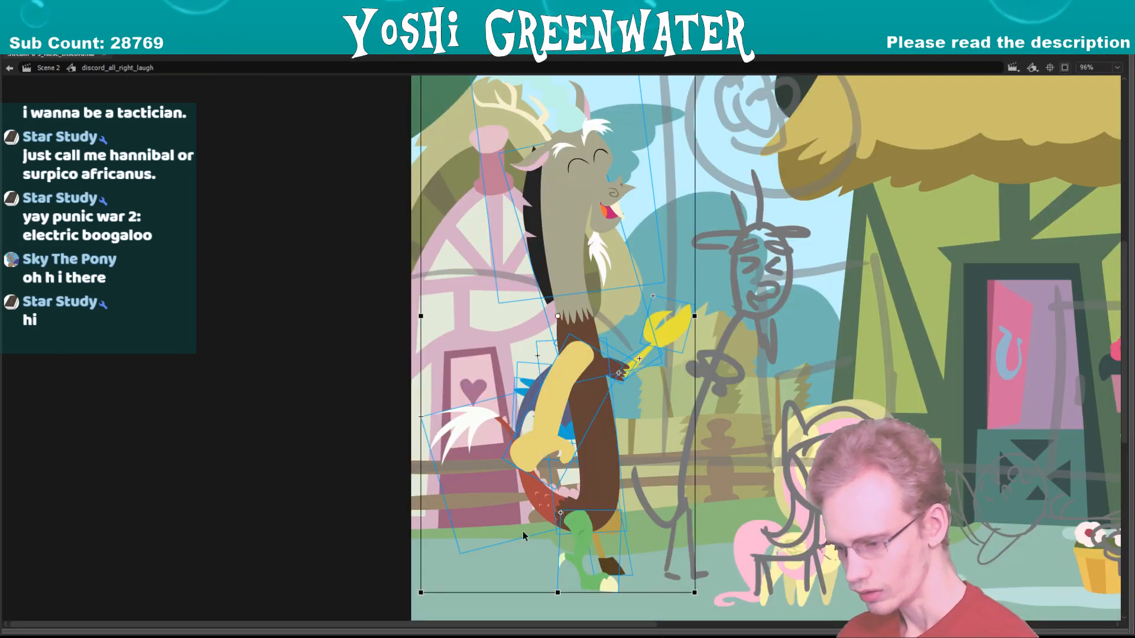
{"action": "left_click", "coordinate": [579, 545], "text": "shift"}
{"action": "left_click", "coordinate": [601, 551], "text": "shift"}
{"action": "left_click_drag", "start_coordinate": [472, 324], "coordinate": [378, 366]}
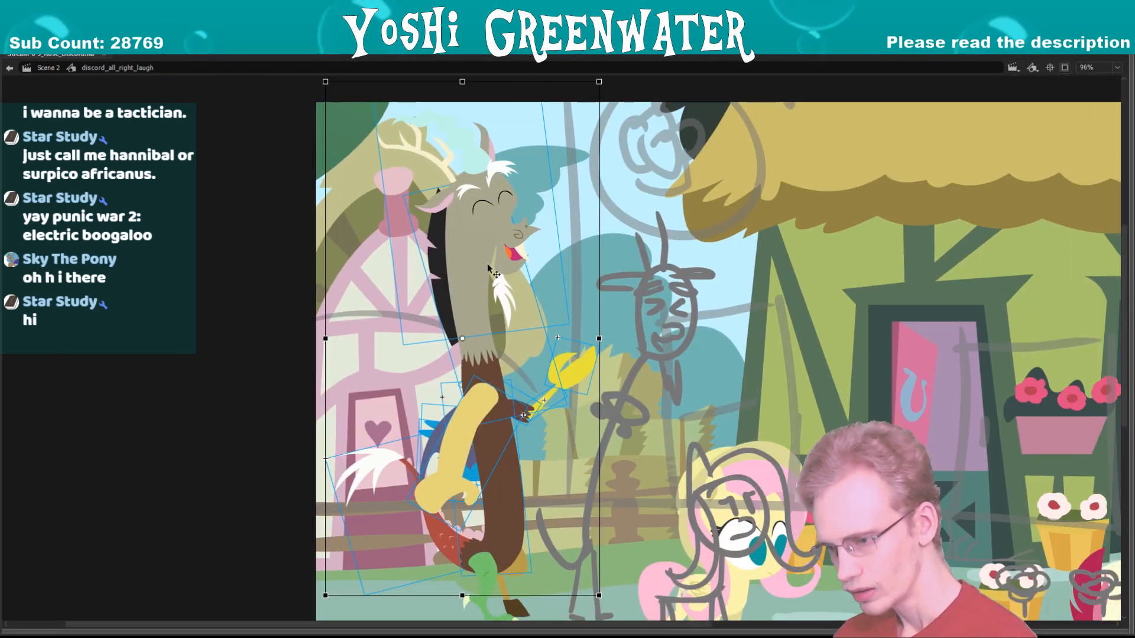
{"action": "left_click", "coordinate": [481, 227], "text": "shift"}
{"action": "left_click_drag", "start_coordinate": [462, 384], "coordinate": [486, 565]}
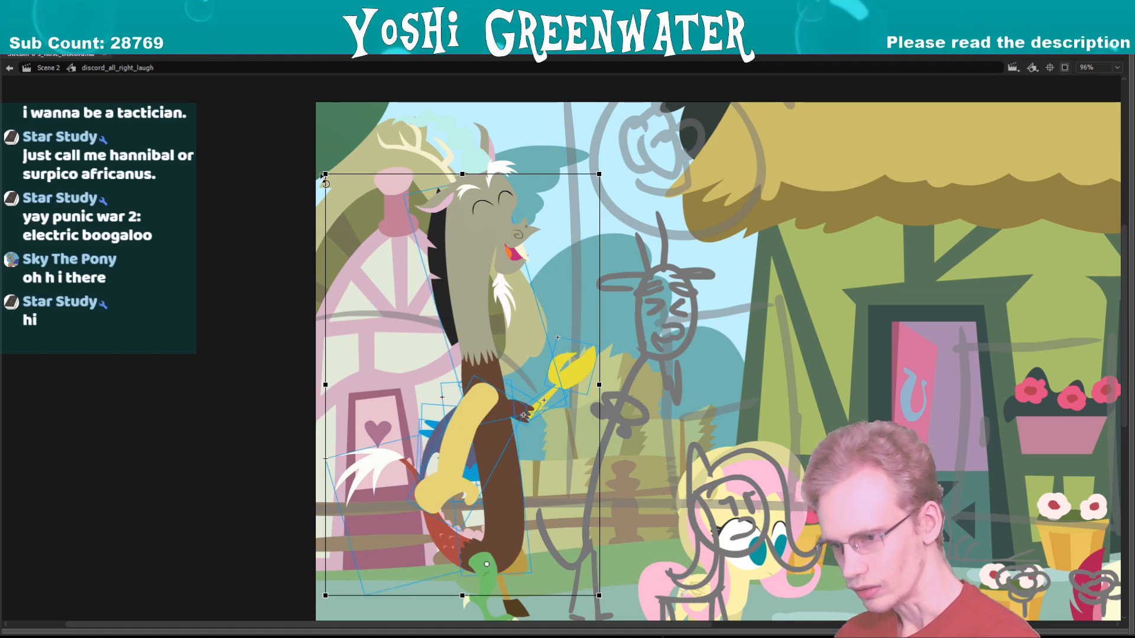
{"action": "left_click_drag", "start_coordinate": [325, 182], "coordinate": [433, 152]}
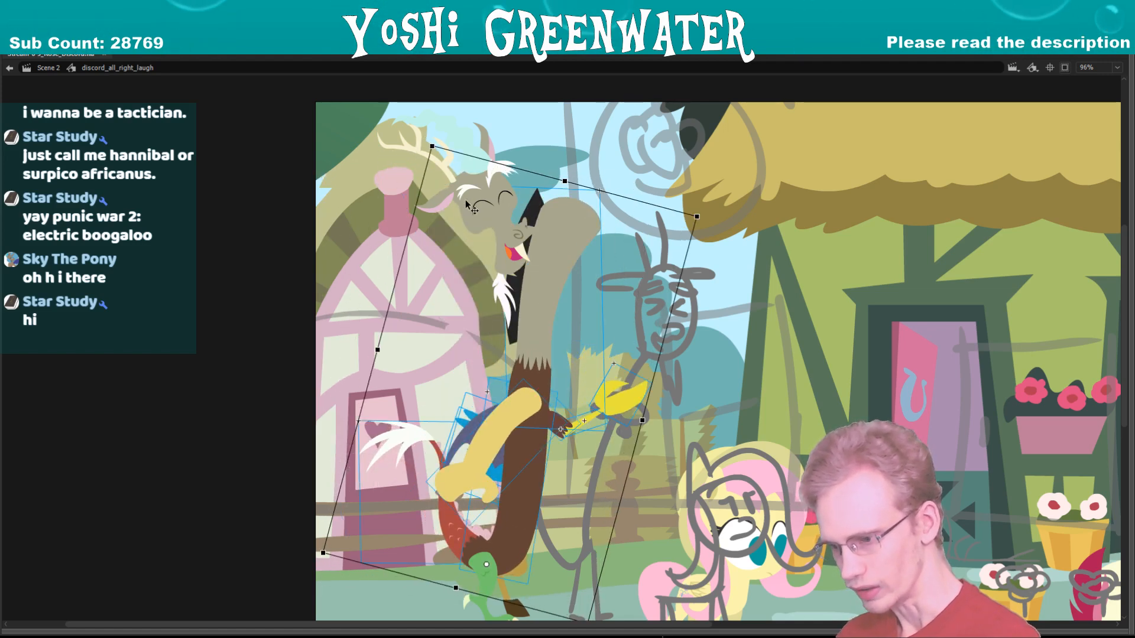
- Move Discord's head onto the neck of the leaning body and rotate it clockwise to match
{"action": "left_click_drag", "start_coordinate": [465, 204], "coordinate": [566, 227]}
{"action": "left_click_drag", "start_coordinate": [644, 96], "coordinate": [691, 140]}
{"action": "left_click_drag", "start_coordinate": [543, 220], "coordinate": [530, 211]}
{"action": "key", "text": "space"}
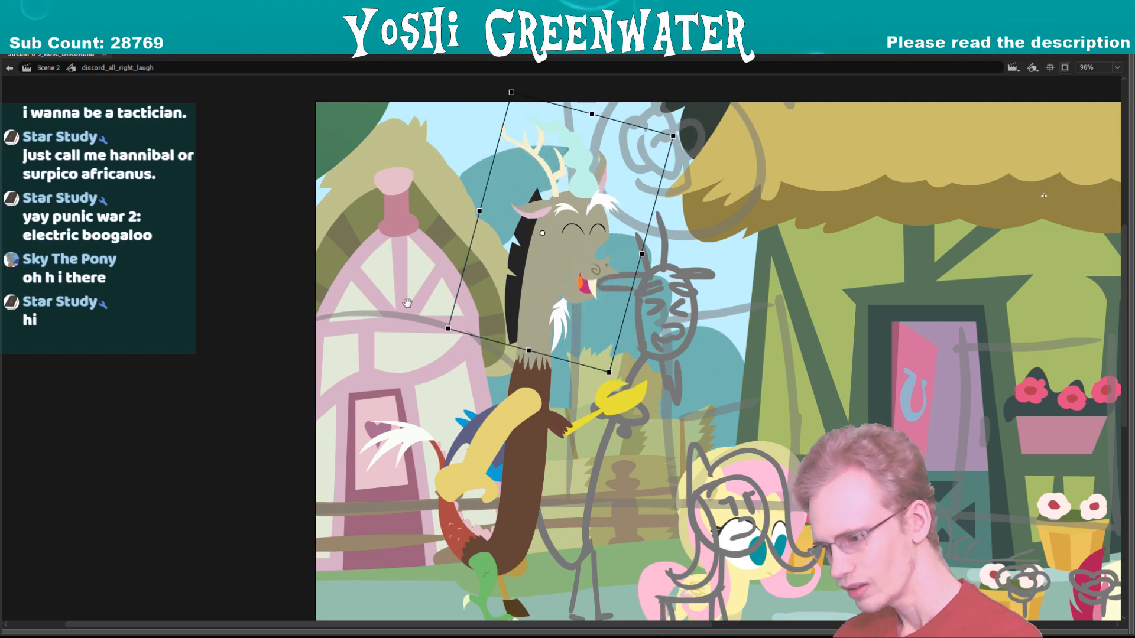
{"action": "left_click_drag", "start_coordinate": [407, 303], "coordinate": [363, 286]}
- Swing Discord's bird hand and forearm downward from the shoulder so they bend back in front of his belly
{"action": "left_click", "coordinate": [566, 377]}
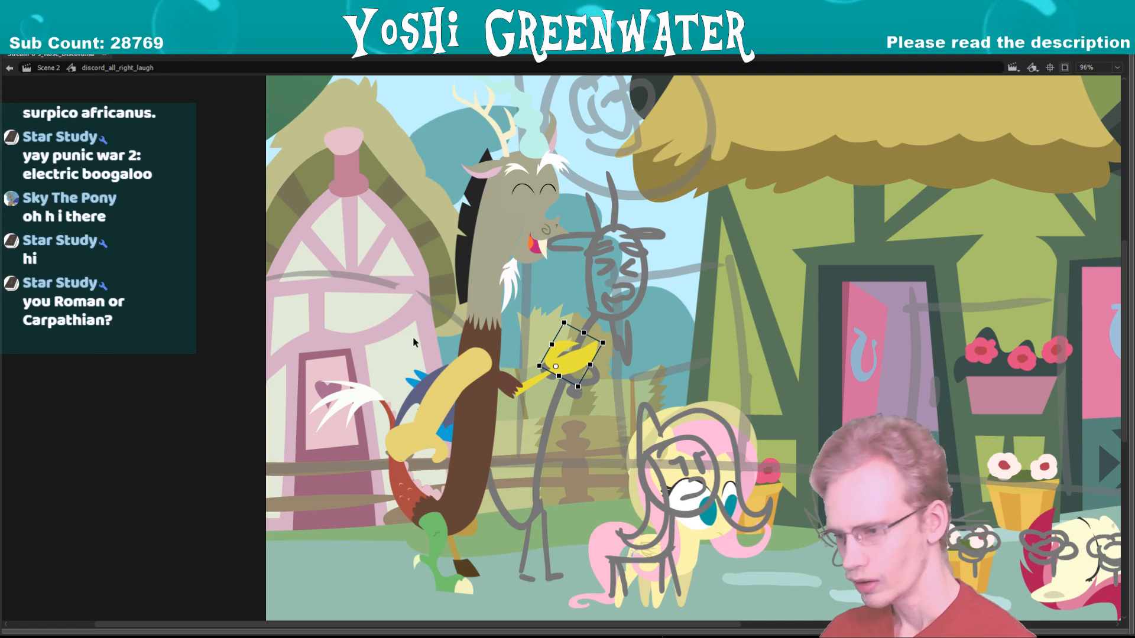
{"action": "left_click_drag", "start_coordinate": [412, 331], "coordinate": [394, 315]}
{"action": "left_click", "coordinate": [438, 345]}
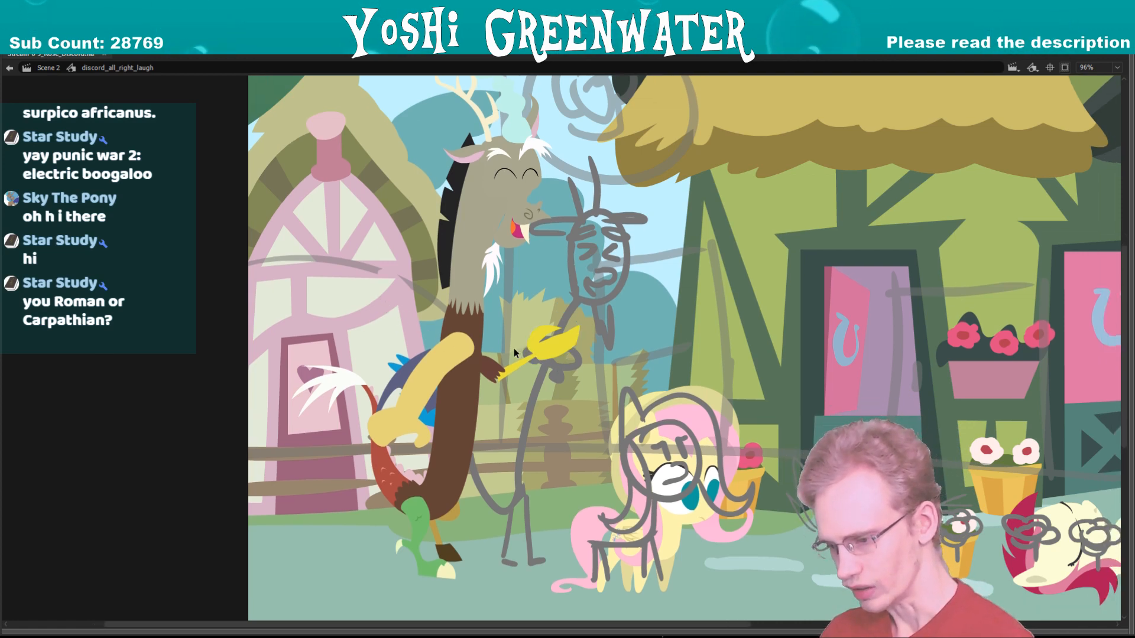
{"action": "left_click", "coordinate": [543, 353]}
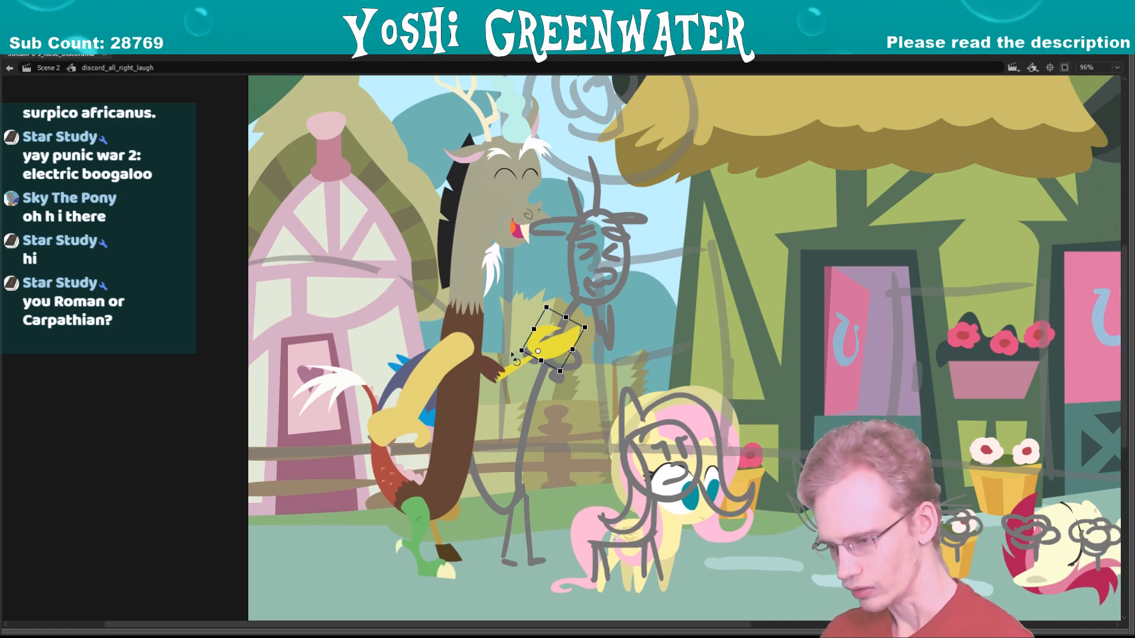
{"action": "left_click_drag", "start_coordinate": [539, 313], "coordinate": [465, 420]}
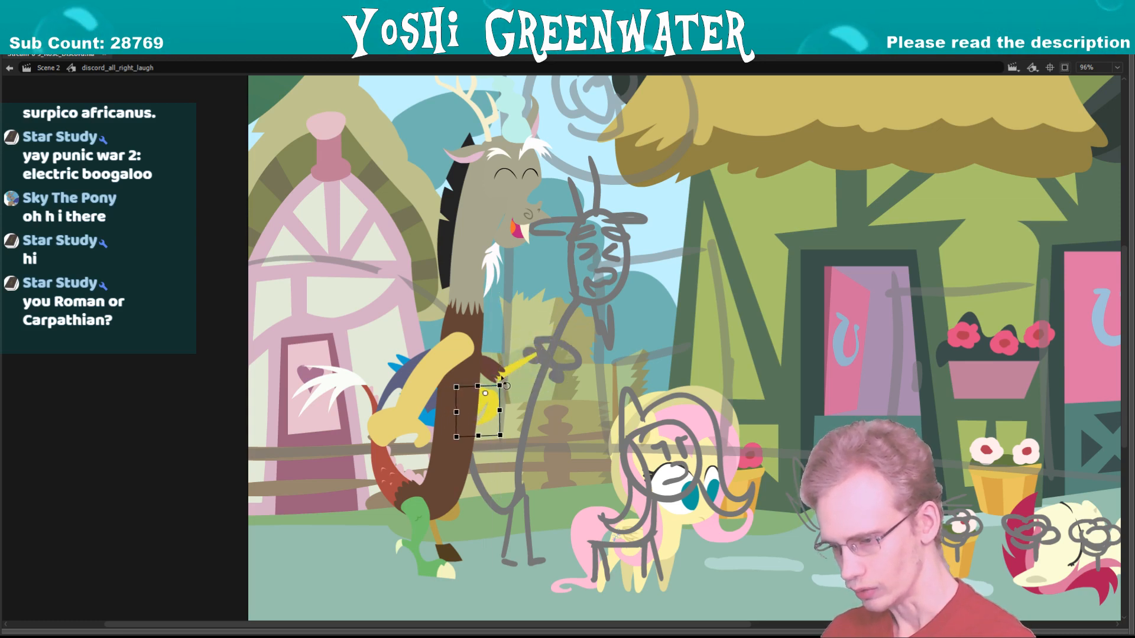
{"action": "left_click", "coordinate": [525, 359]}
{"action": "left_click_drag", "start_coordinate": [543, 378], "coordinate": [476, 427]}
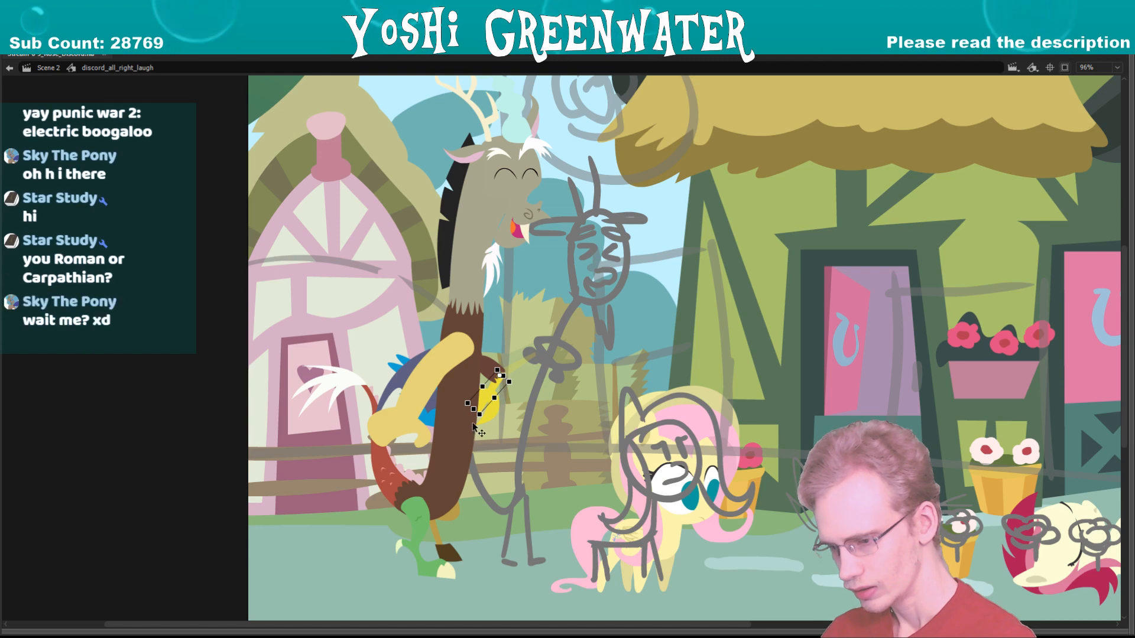
- Rotate Discord's lion arm slightly counterclockwise around its shoulder so the hand hangs closer to the torso
{"action": "left_click", "coordinate": [404, 397]}
{"action": "left_click_drag", "start_coordinate": [358, 439], "coordinate": [382, 467]}
{"action": "key", "text": "Return"}
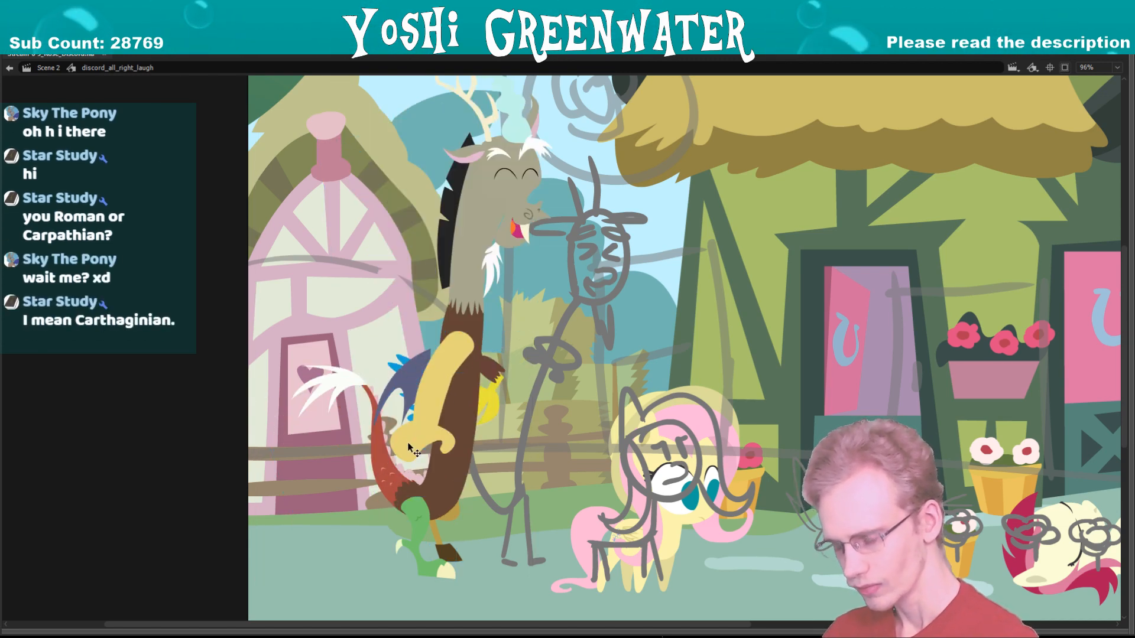
{"action": "left_click", "coordinate": [408, 447]}
{"action": "left_click", "coordinate": [488, 405]}
- Bring back the hidden panels and zoom in on Discord's arms
{"action": "key", "text": "F4"}
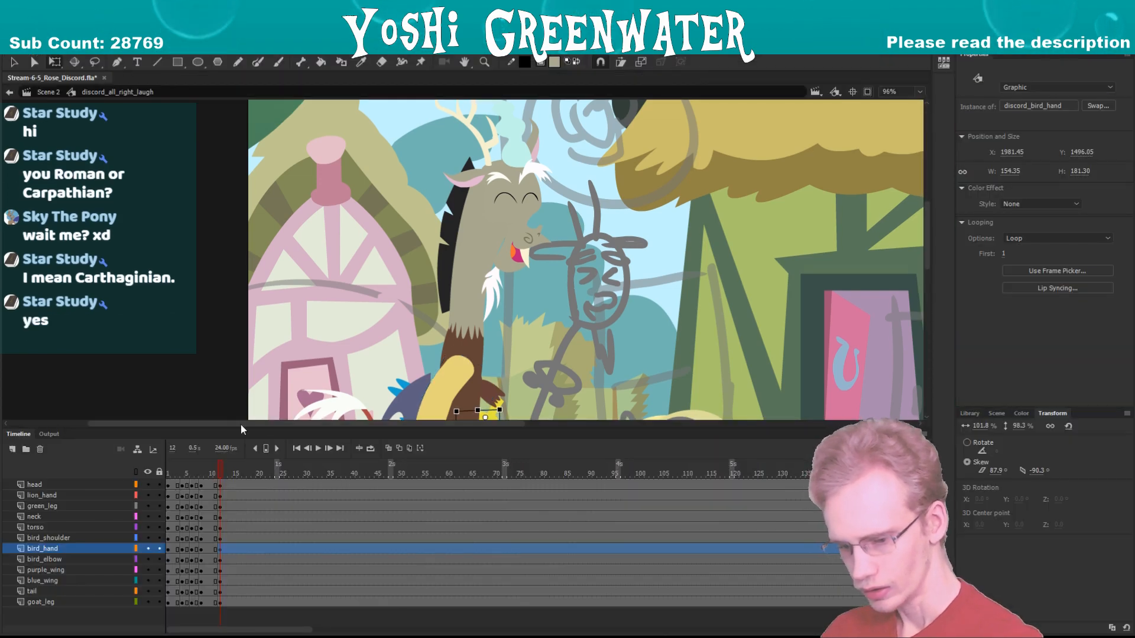
{"action": "left_click_drag", "start_coordinate": [241, 414], "coordinate": [243, 303]}
{"action": "left_click", "coordinate": [244, 305]}
{"action": "scroll", "coordinate": [431, 353], "scroll_direction": "up", "scroll_amount": 3}
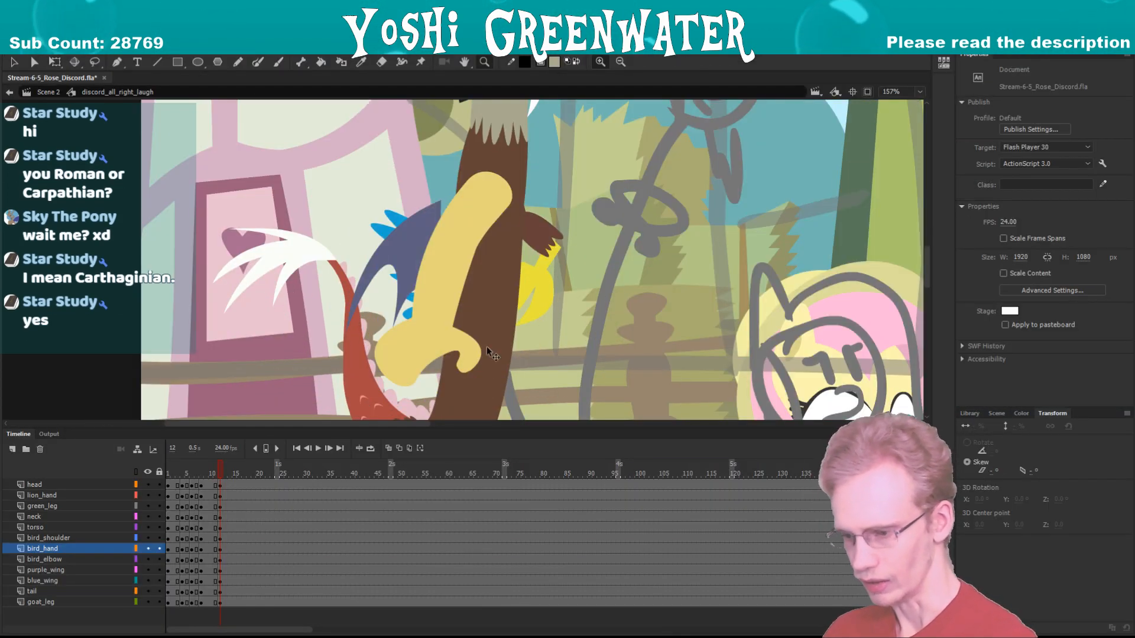
- Try to rotate Discord's bird shoulder around its joint
{"action": "left_click", "coordinate": [530, 242]}
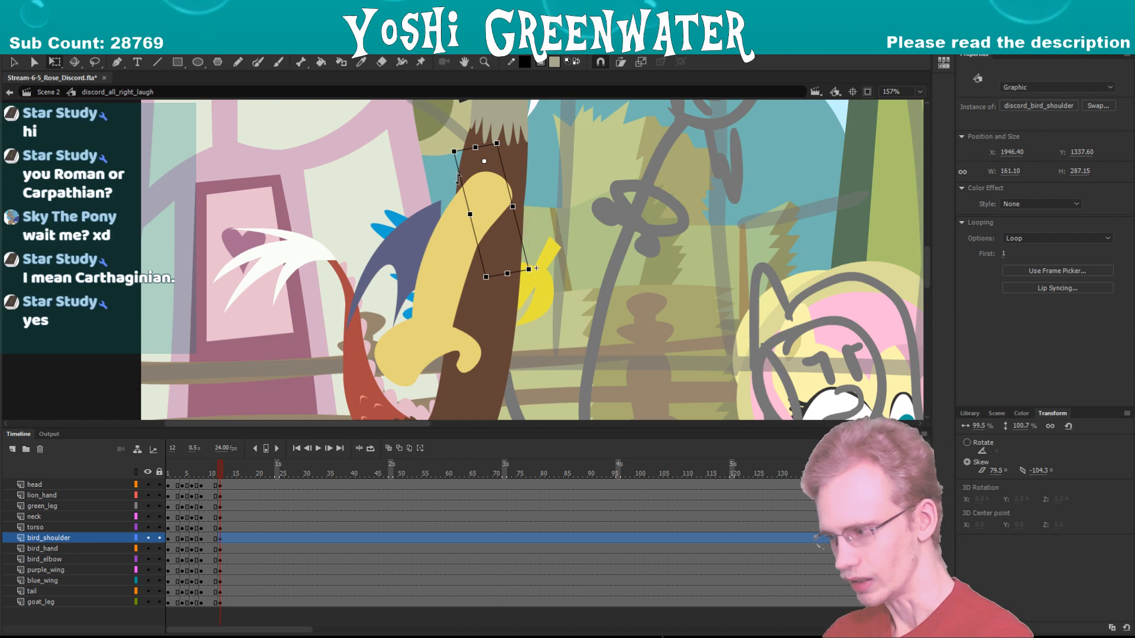
{"action": "left_click_drag", "start_coordinate": [447, 176], "coordinate": [458, 162]}
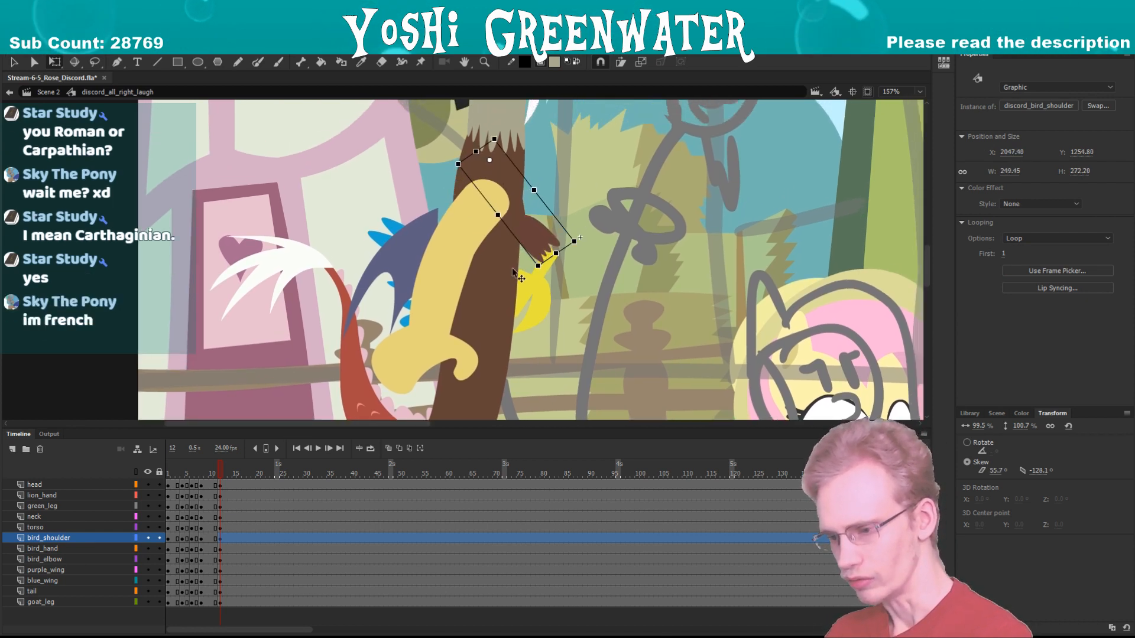
{"action": "left_click", "coordinate": [535, 272]}
{"action": "left_click", "coordinate": [539, 275]}
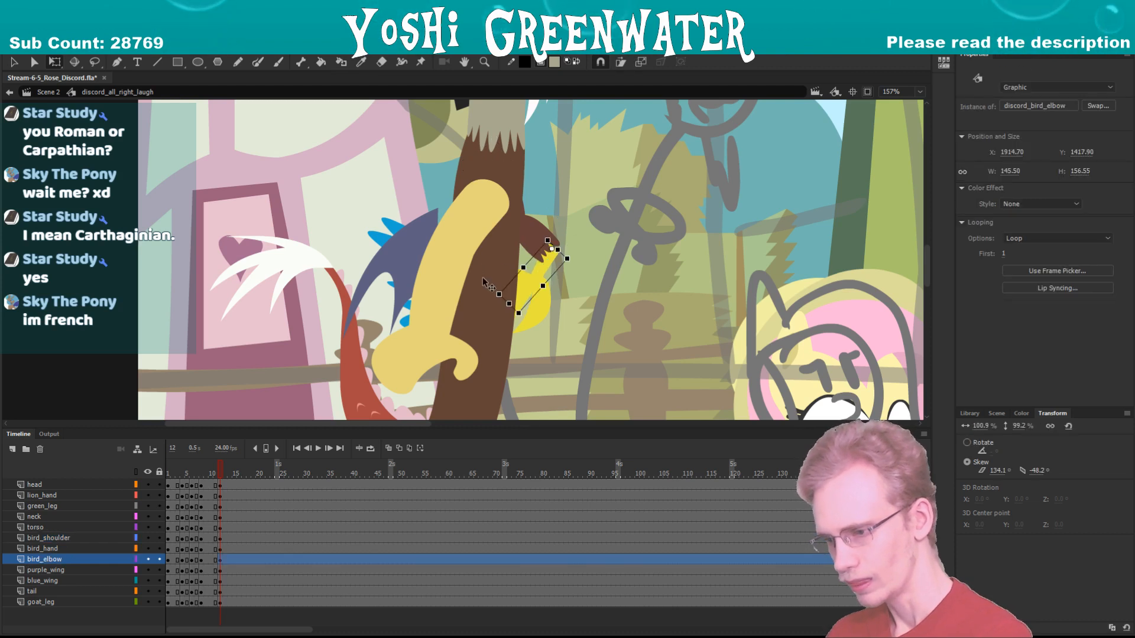
{"action": "left_click", "coordinate": [540, 314]}
{"action": "left_click", "coordinate": [253, 377]}
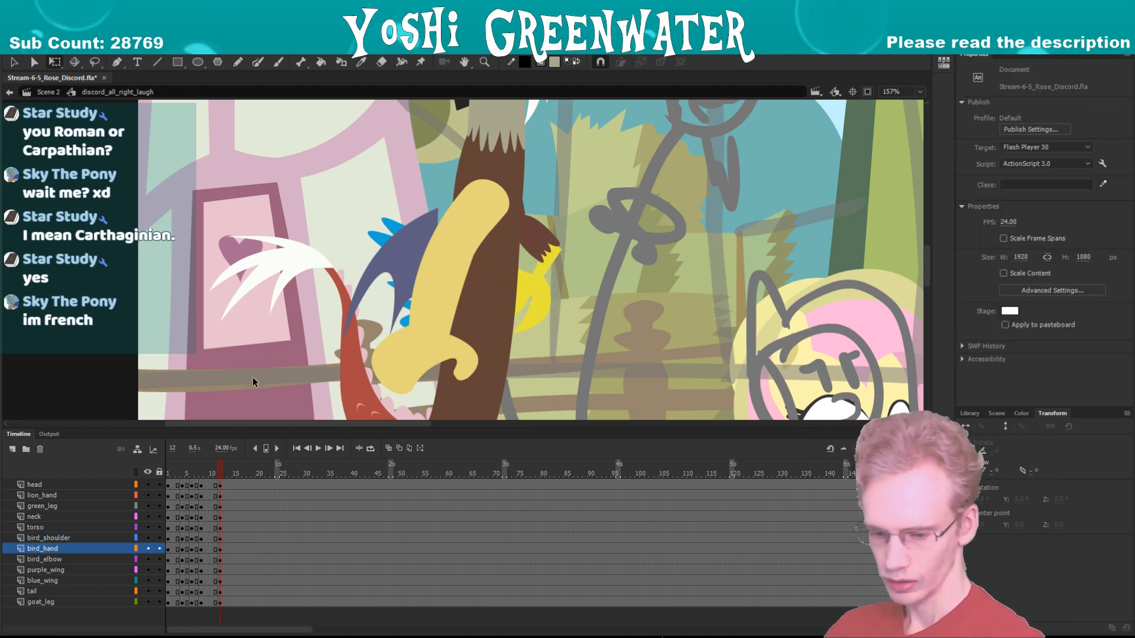
- Add two new layers above the head layer and give them blank keyframes at frame 12
{"action": "left_click_drag", "start_coordinate": [281, 289], "coordinate": [299, 271]}
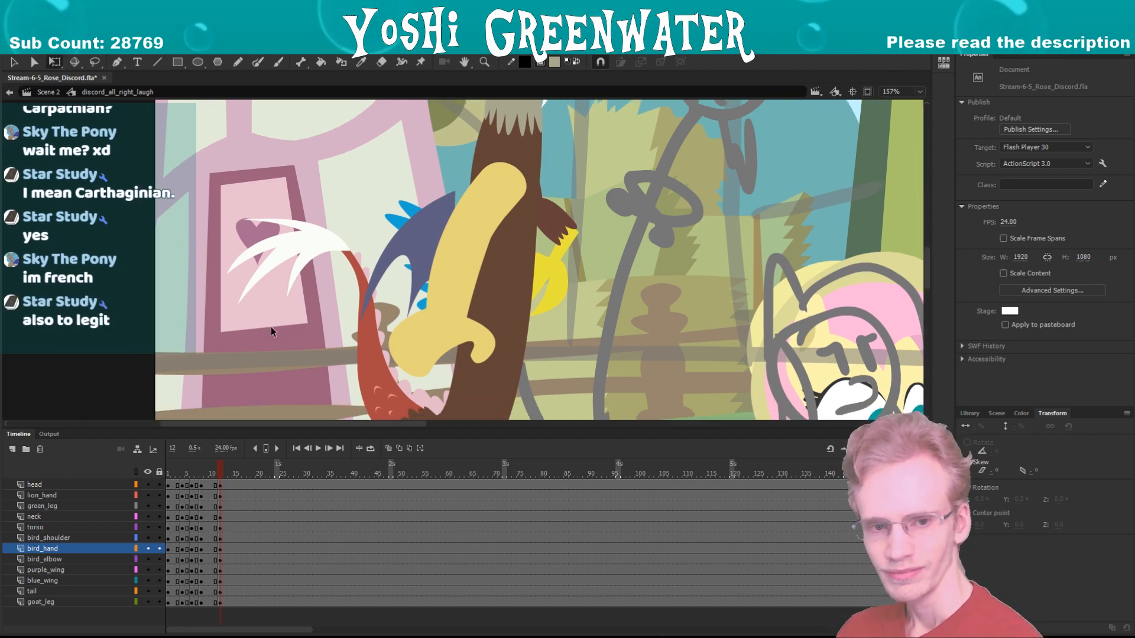
{"action": "scroll", "coordinate": [270, 327], "scroll_direction": "down", "scroll_amount": 1}
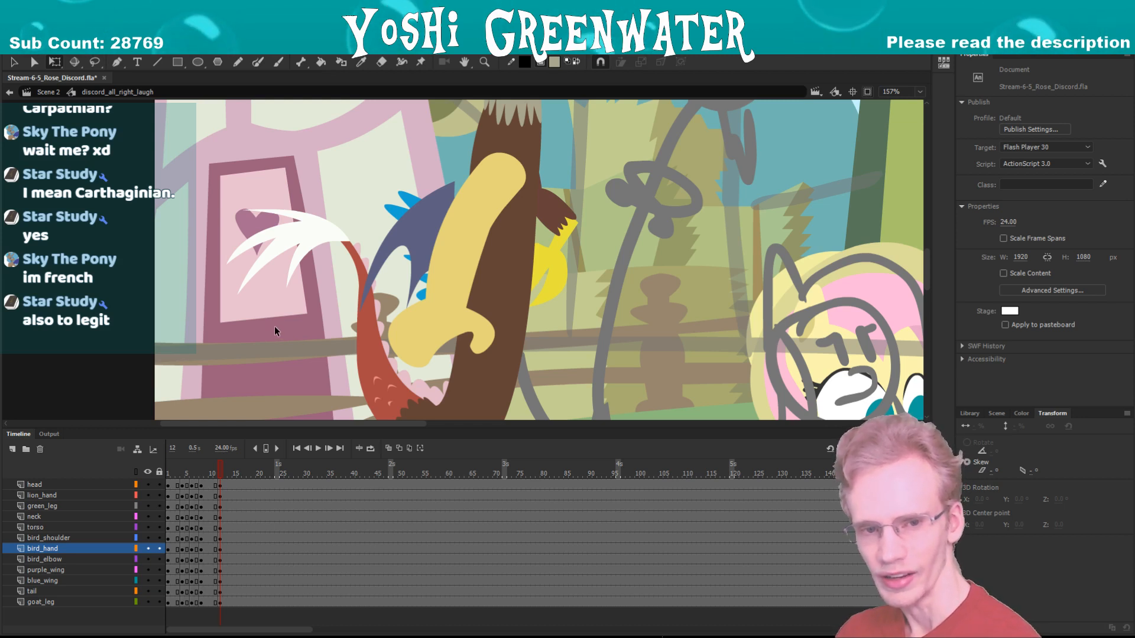
{"action": "scroll", "coordinate": [275, 327], "scroll_direction": "down", "scroll_amount": 1}
{"action": "scroll", "coordinate": [274, 326], "scroll_direction": "right", "scroll_amount": 1}
{"action": "left_click", "coordinate": [523, 268]}
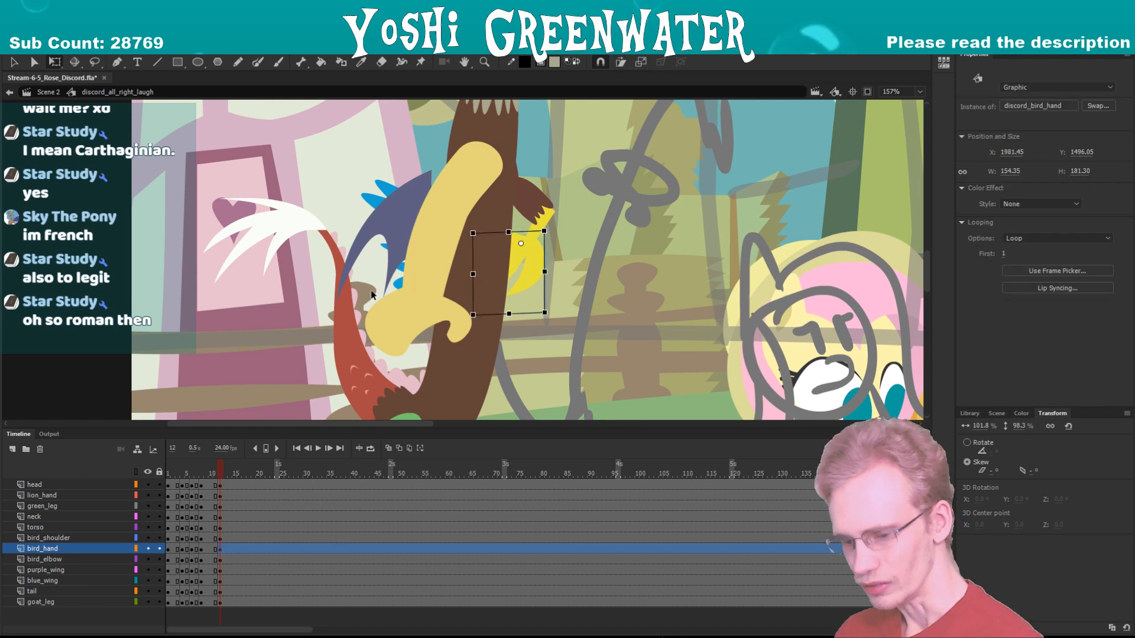
{"action": "left_click", "coordinate": [54, 485]}
{"action": "left_click", "coordinate": [12, 450]}
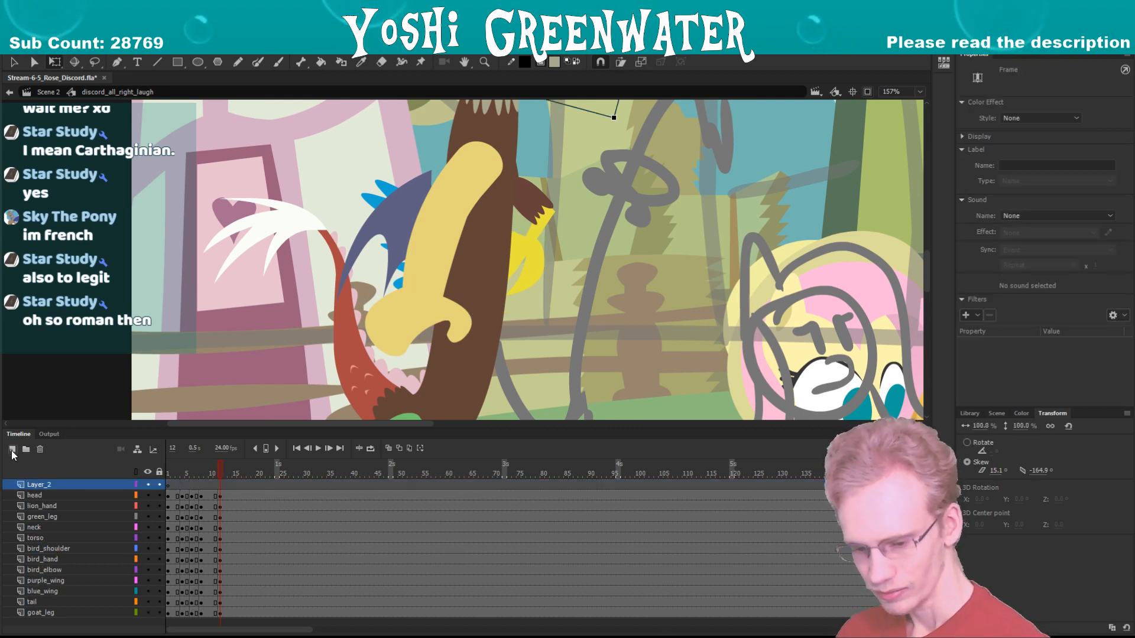
{"action": "left_click", "coordinate": [12, 450]}
{"action": "left_click", "coordinate": [205, 494]}
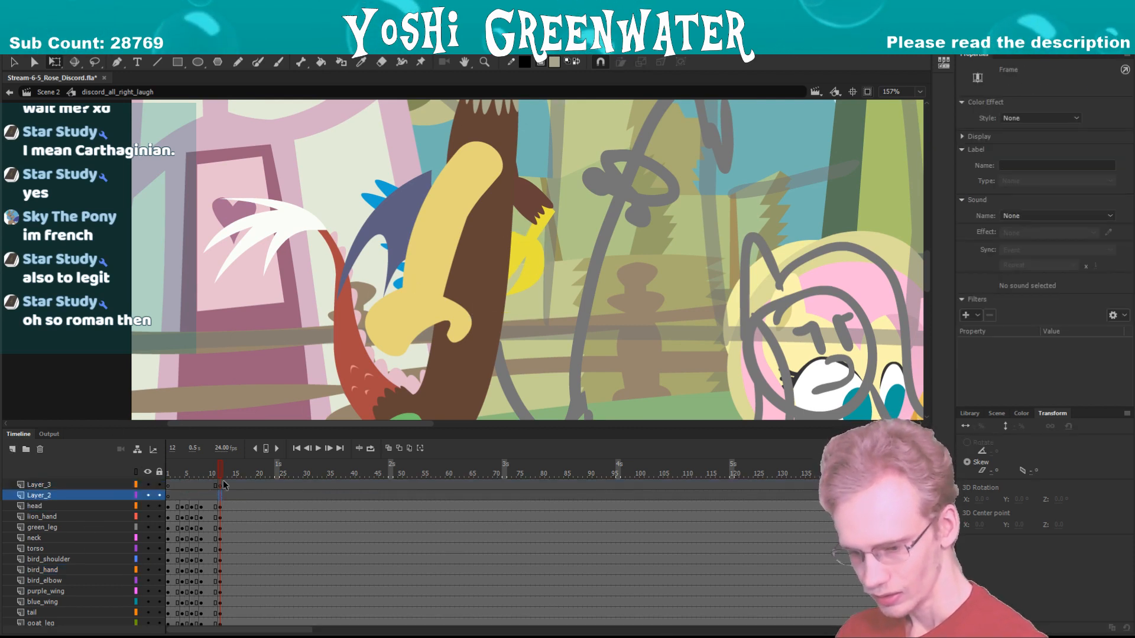
- Cut the bird hand at frame 12, paste it in place on the lower new layer, and shift it slightly down
{"action": "left_click", "coordinate": [482, 273]}
{"action": "key", "text": "ctrl+x"}
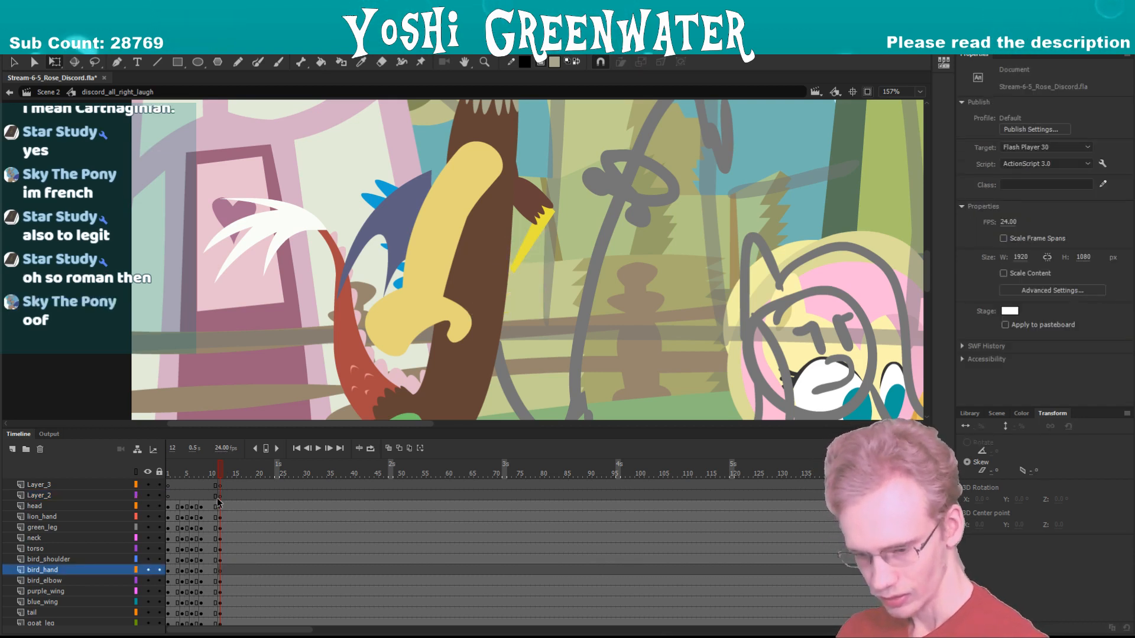
{"action": "left_click", "coordinate": [219, 495]}
{"action": "key", "text": "ctrl+shift+v"}
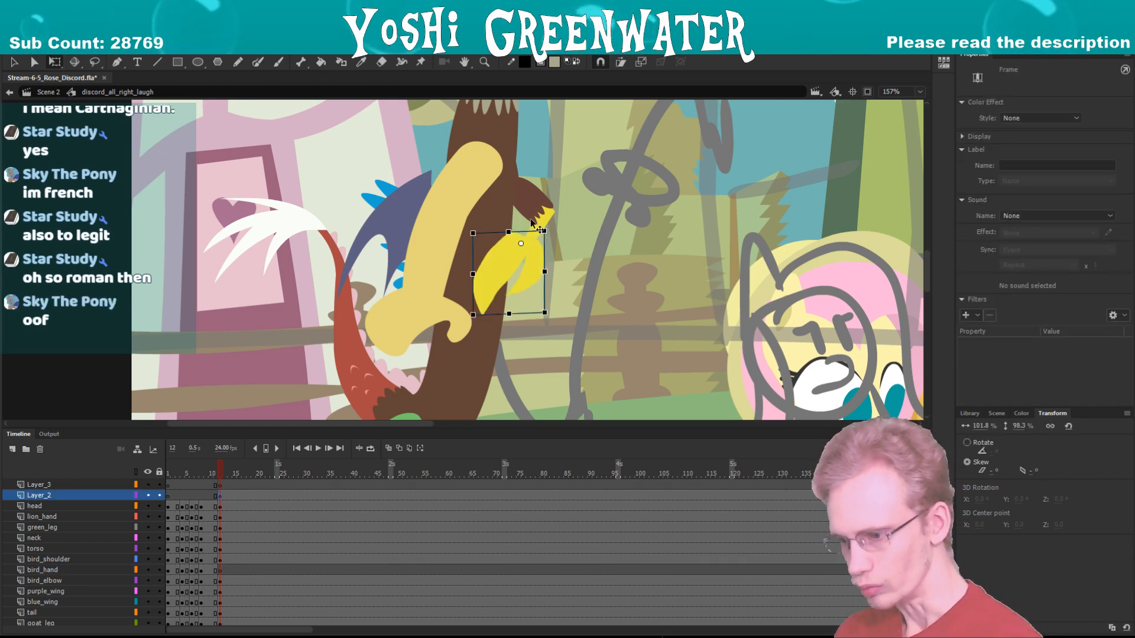
{"action": "left_click_drag", "start_coordinate": [490, 274], "coordinate": [486, 279]}
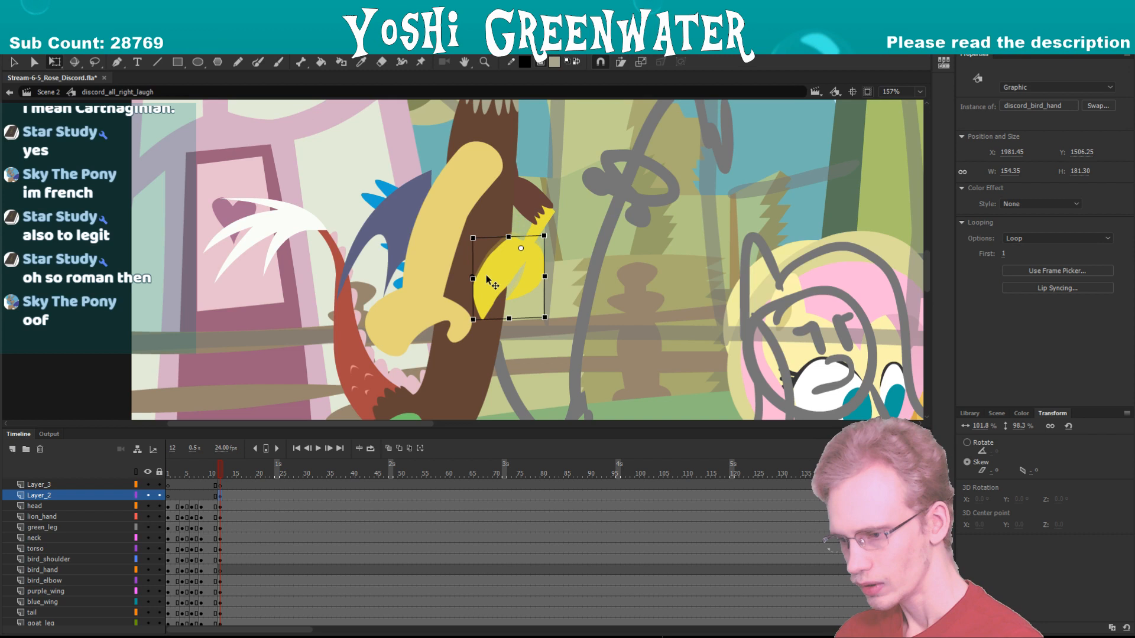
- Nudge and skew Discord's bird shoulder so it fits over the bent forearm
{"action": "left_click", "coordinate": [419, 234]}
{"action": "left_click", "coordinate": [481, 190]}
{"action": "left_click_drag", "start_coordinate": [544, 220], "coordinate": [540, 222]}
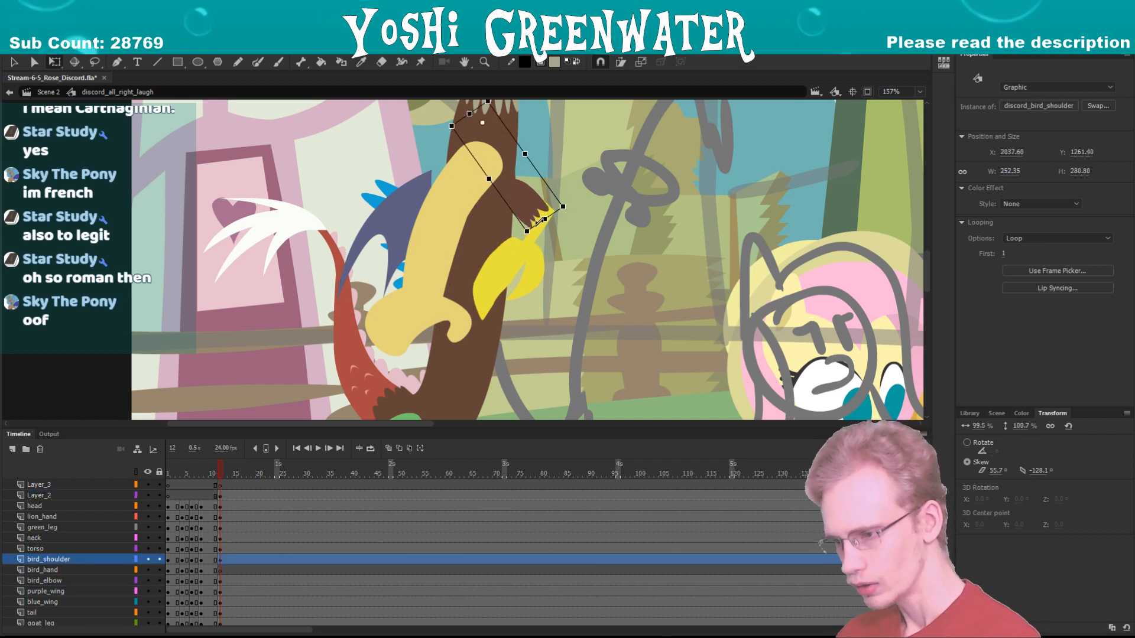
{"action": "left_click_drag", "start_coordinate": [465, 117], "coordinate": [474, 111]}
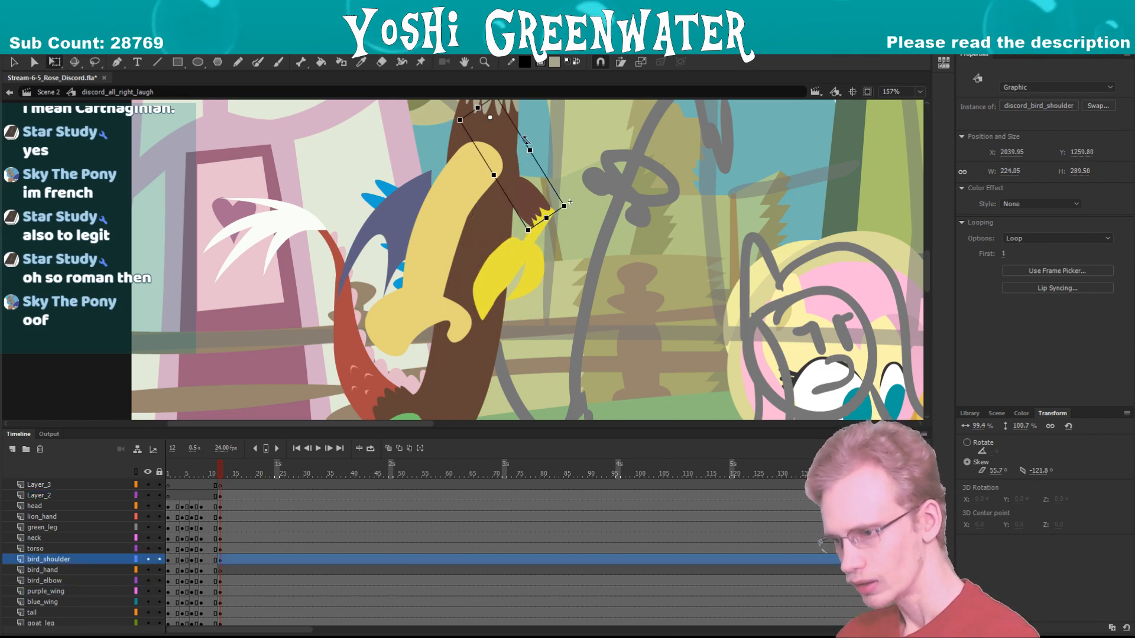
{"action": "left_click_drag", "start_coordinate": [525, 139], "coordinate": [526, 141]}
- Select the bird elbow and hand together and nudge them left and slightly down beneath the shoulder
{"action": "left_click", "coordinate": [513, 264], "text": "shift"}
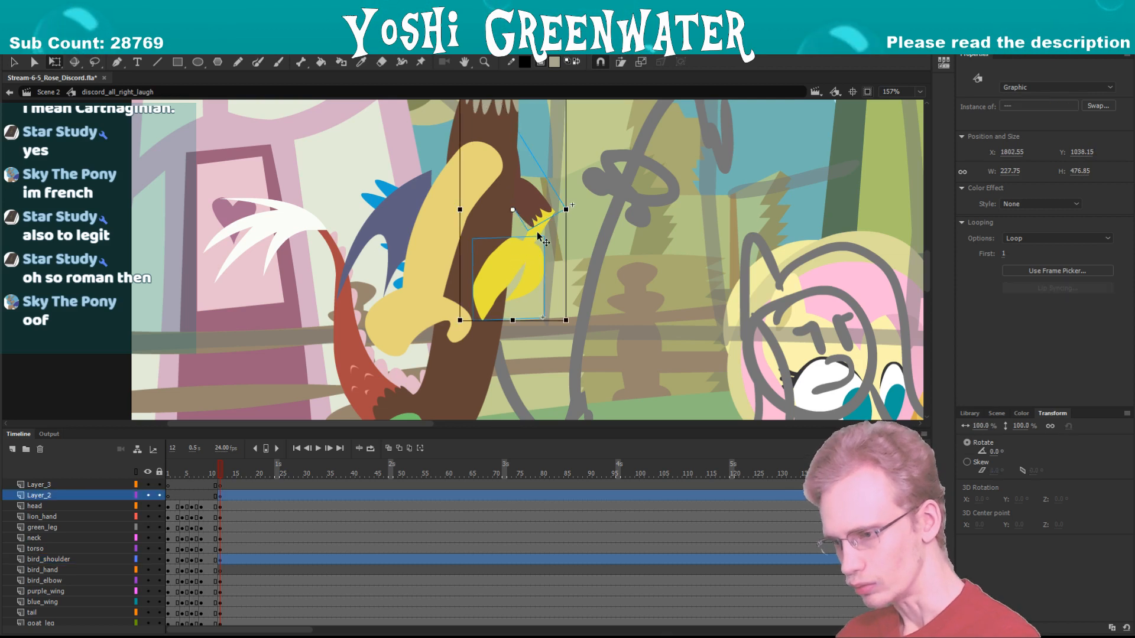
{"action": "left_click", "coordinate": [534, 235]}
{"action": "left_click", "coordinate": [526, 204], "text": "shift"}
{"action": "left_click", "coordinate": [526, 202], "text": "shift"}
{"action": "left_click", "coordinate": [509, 250], "text": "shift"}
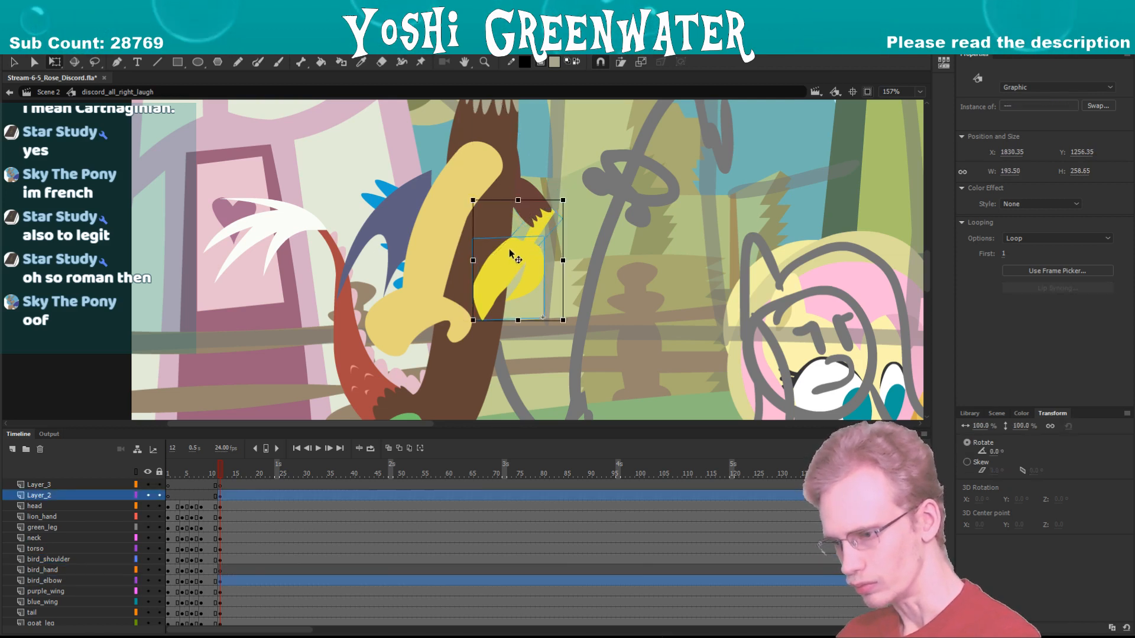
{"action": "key", "text": "shift+Left"}
{"action": "key", "text": "shift+Left"}
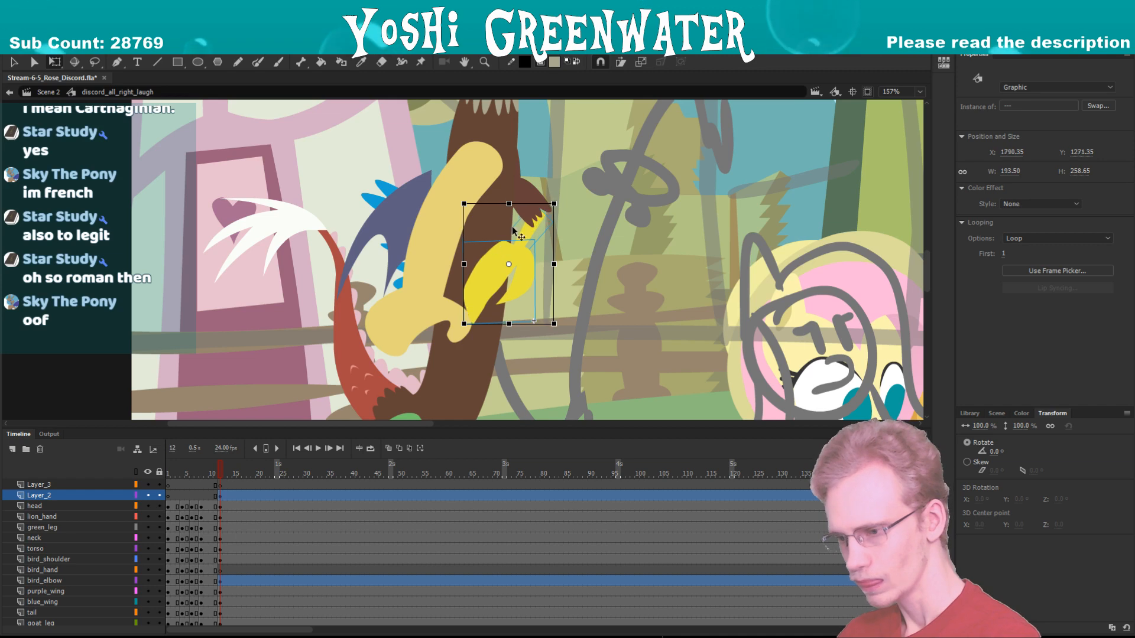
- Duplicate the bird elbow symbol as "discord_bird_elbow copy"
{"action": "left_click", "coordinate": [527, 239]}
{"action": "double_click", "coordinate": [527, 239]}
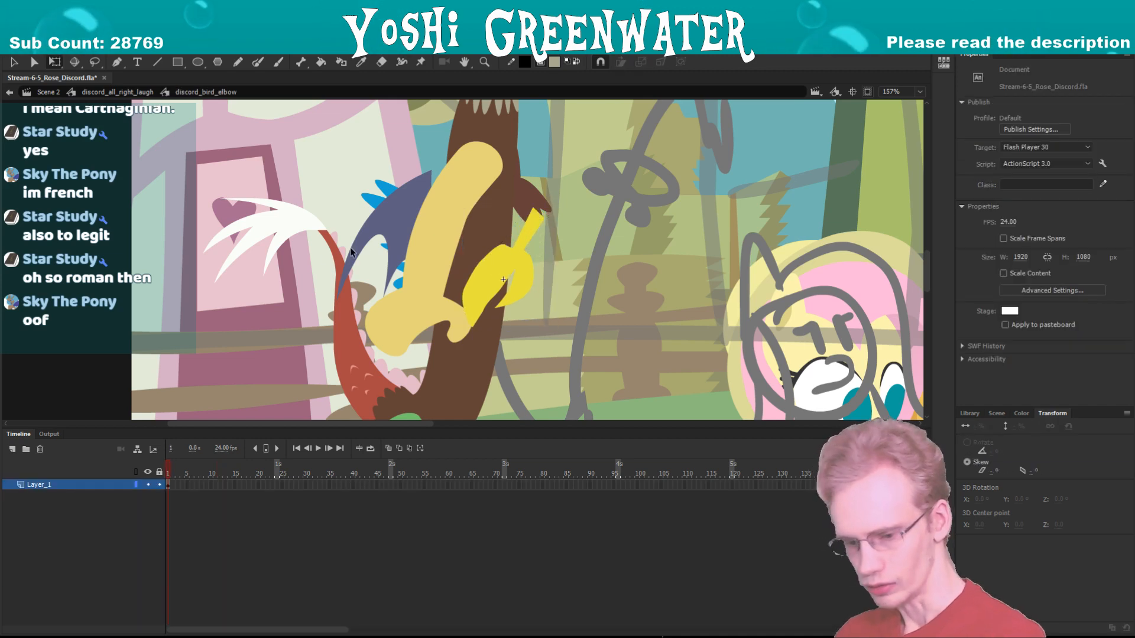
{"action": "double_click", "coordinate": [328, 249]}
{"action": "right_click", "coordinate": [523, 254]}
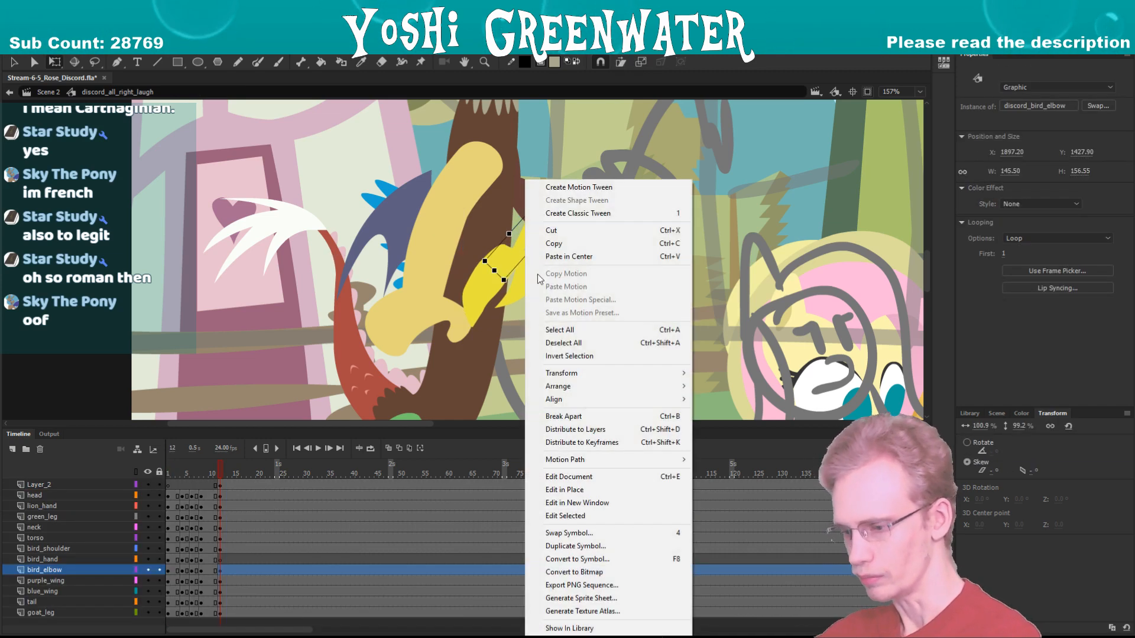
{"action": "left_click", "coordinate": [553, 545]}
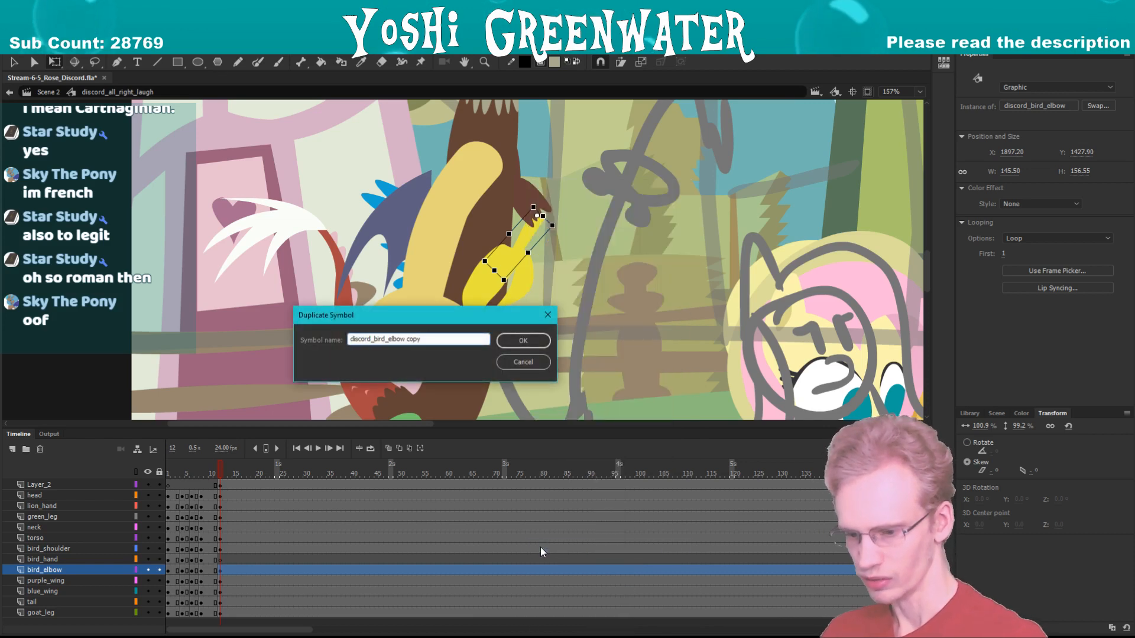
{"action": "key", "text": "Return"}
- Open the duplicated elbow symbol for editing and reshape the corners at the forearm's upper end
{"action": "key", "text": "z"}
{"action": "left_click_drag", "start_coordinate": [484, 205], "coordinate": [553, 283]}
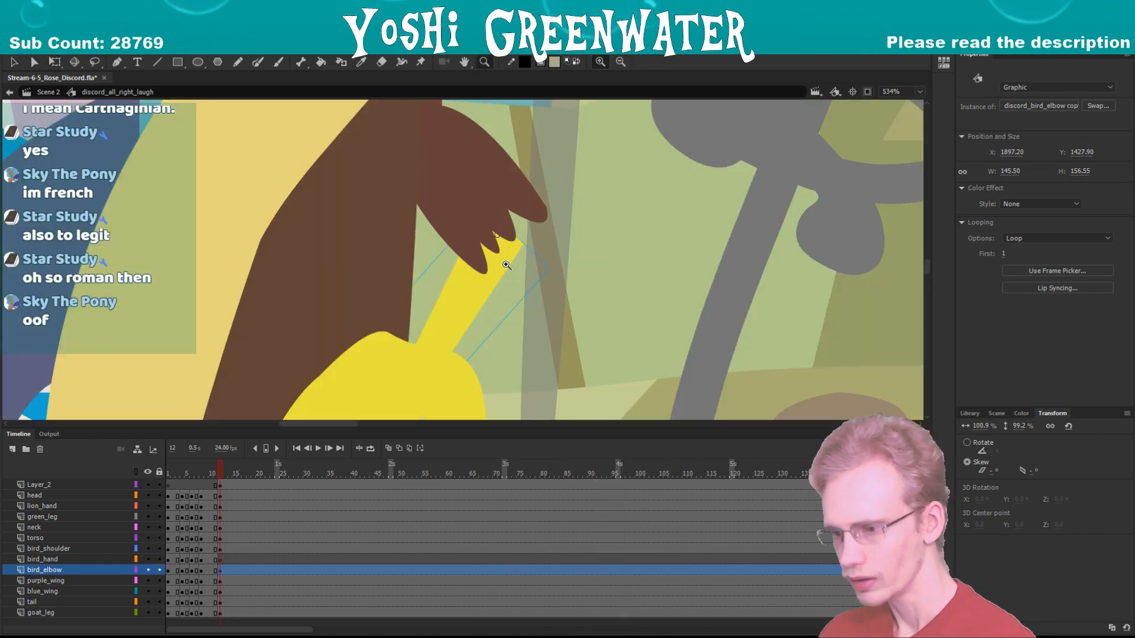
{"action": "key", "text": "q"}
{"action": "double_click", "coordinate": [463, 297]}
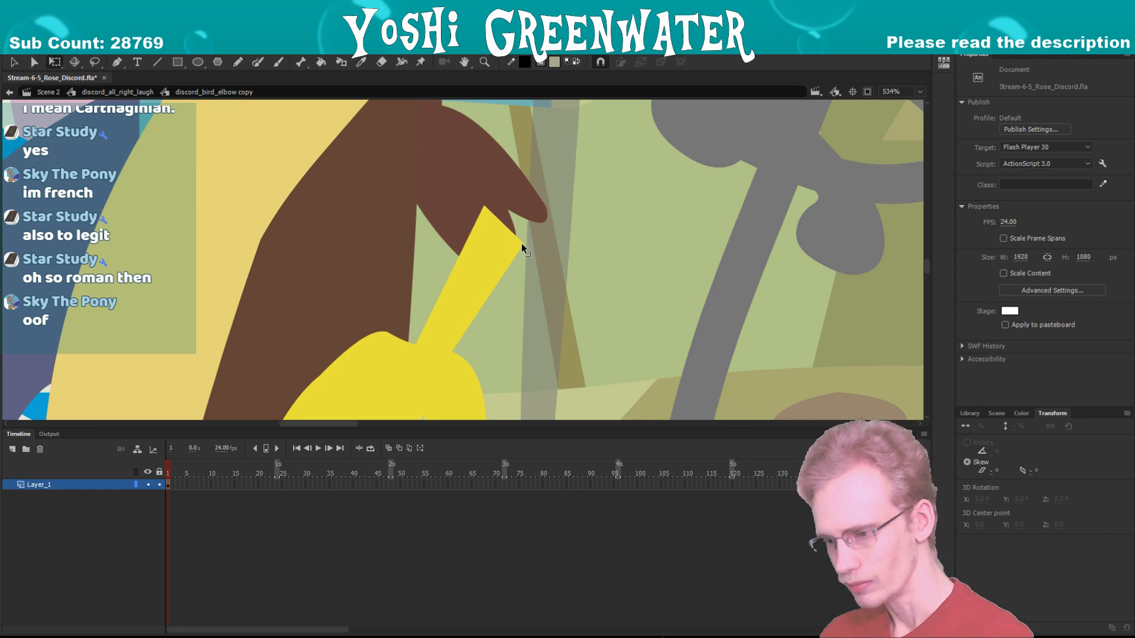
{"action": "left_click_drag", "start_coordinate": [522, 243], "coordinate": [527, 238]}
{"action": "mouse_move", "coordinate": [484, 206]}
{"action": "left_mouse_down"}
{"action": "mouse_move", "coordinate": [489, 218]}
{"action": "mouse_move", "coordinate": [521, 191]}
{"action": "mouse_move", "coordinate": [536, 211]}
{"action": "mouse_move", "coordinate": [492, 185]}
{"action": "left_mouse_up"}
- Extend the forearm's upper end with a drawn elbow outline, fill it with the sampled yellow, and delete the outline strokes
{"action": "key", "text": "n"}
{"action": "key", "text": "v"}
{"action": "key", "text": "n"}
{"action": "key", "text": "q"}
{"action": "key", "text": "i"}
{"action": "left_click", "coordinate": [495, 233]}
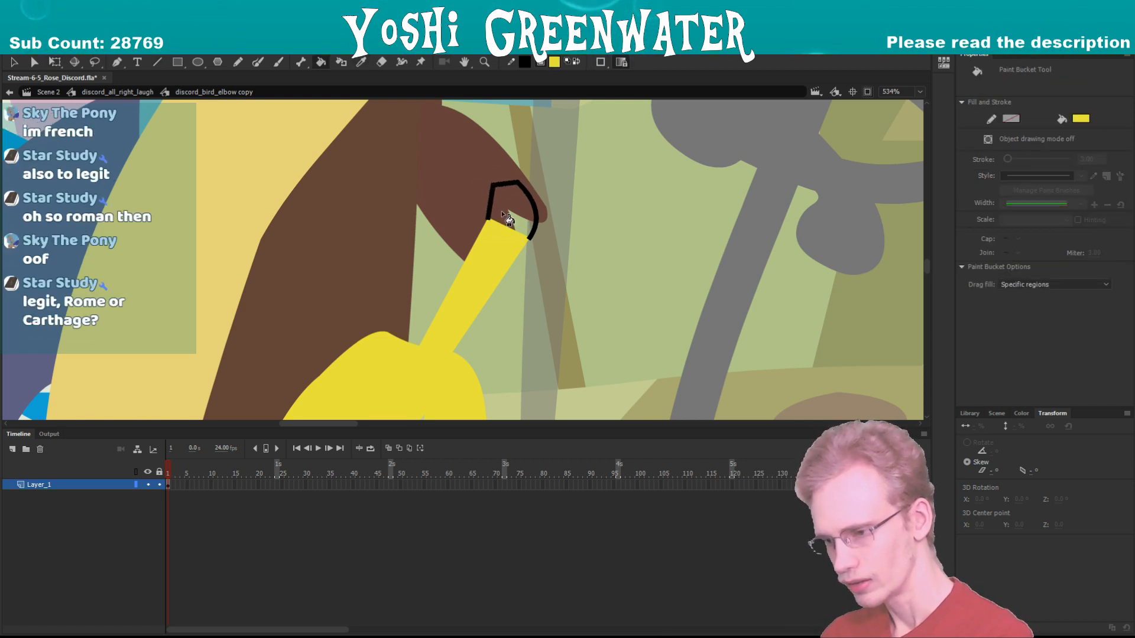
{"action": "left_click", "coordinate": [508, 214]}
{"action": "key", "text": "q"}
{"action": "double_click", "coordinate": [491, 198]}
{"action": "key", "text": "Delete"}
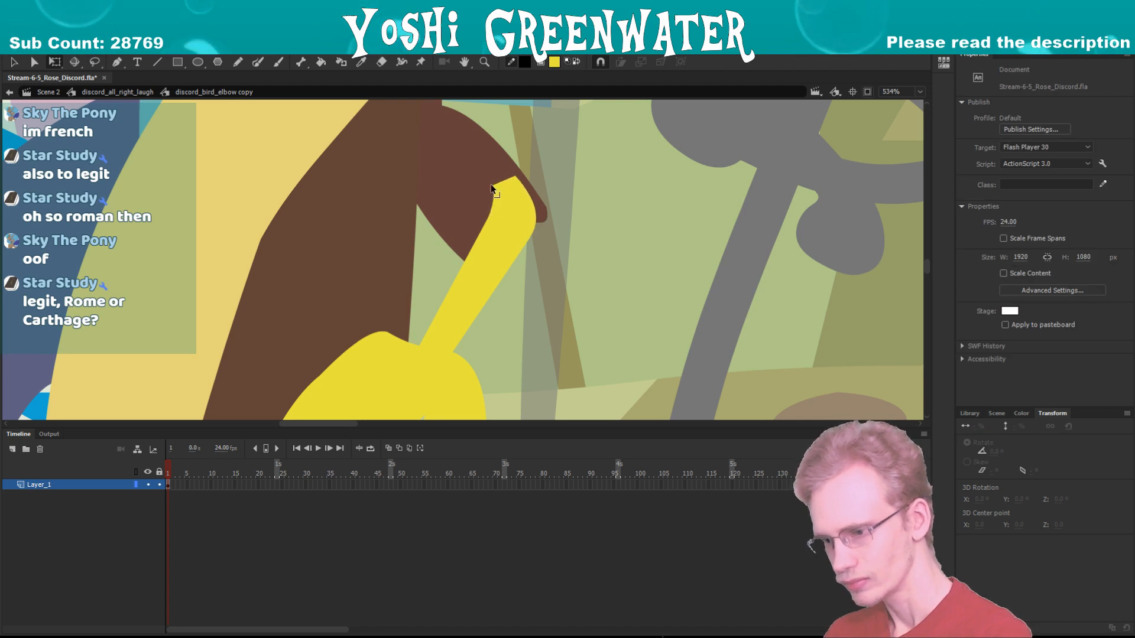
- Reshape the forearm's upper end into a smooth rounded bend curving back toward the shoulder
{"action": "left_click_drag", "start_coordinate": [491, 188], "coordinate": [486, 184]}
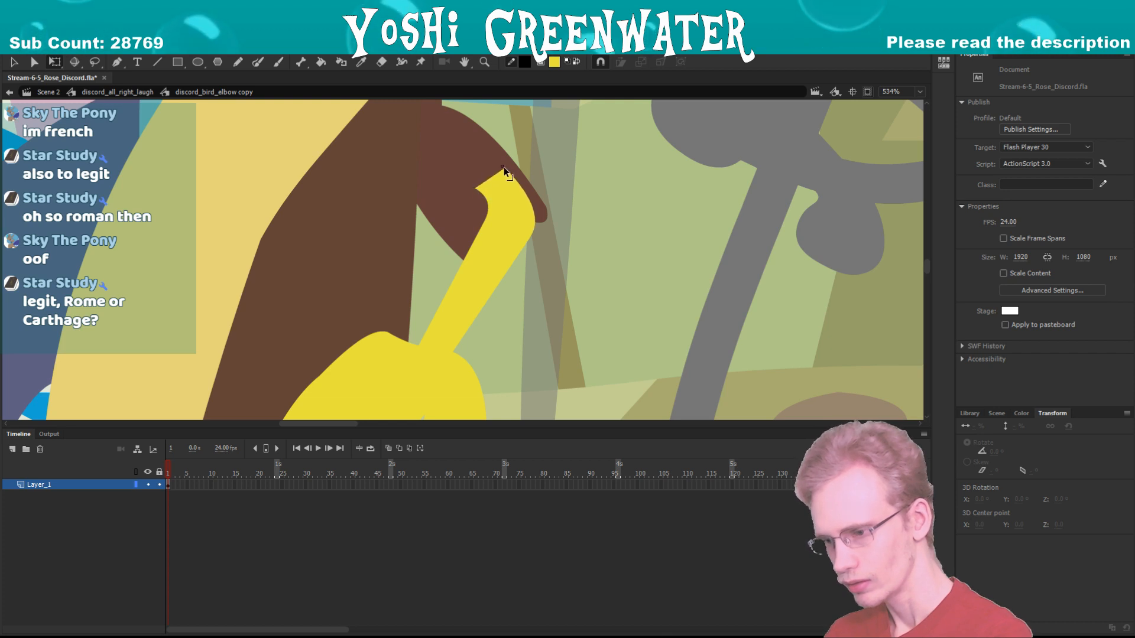
{"action": "left_click_drag", "start_coordinate": [506, 174], "coordinate": [454, 153]}
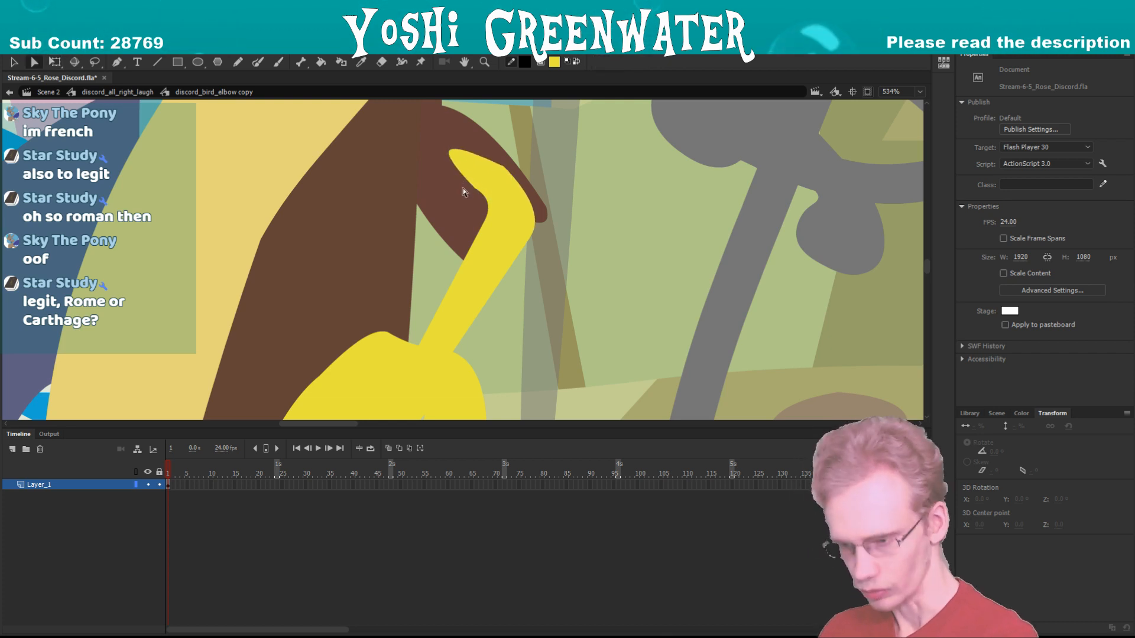
{"action": "left_click", "coordinate": [503, 166]}
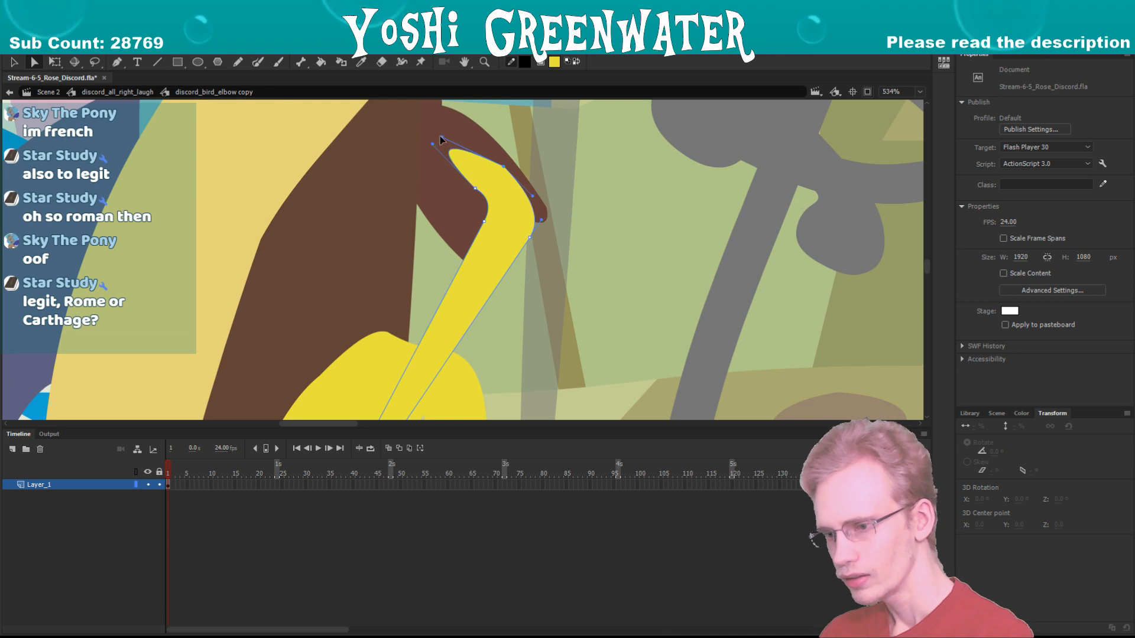
{"action": "left_click_drag", "start_coordinate": [441, 137], "coordinate": [445, 126]}
{"action": "double_click", "coordinate": [520, 333]}
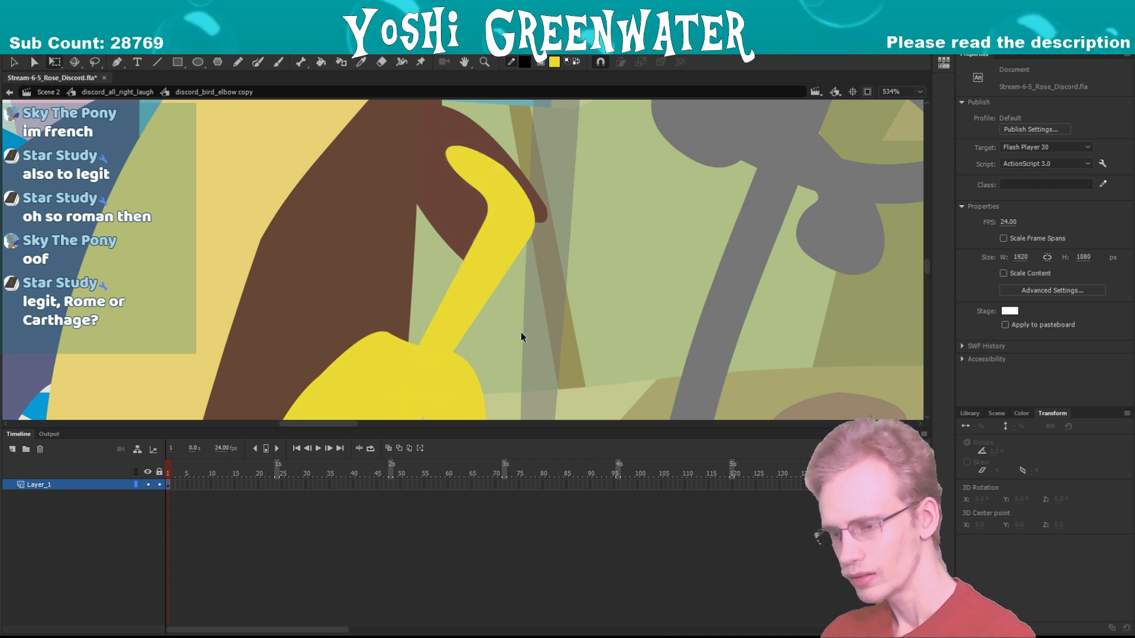
- Return to the laugh symbol and move the bird elbow and hand together slightly right and down beneath the shoulder
{"action": "key", "text": "q"}
{"action": "key", "text": "z"}
{"action": "left_click", "coordinate": [412, 266], "text": "alt"}
{"action": "key", "text": "q"}
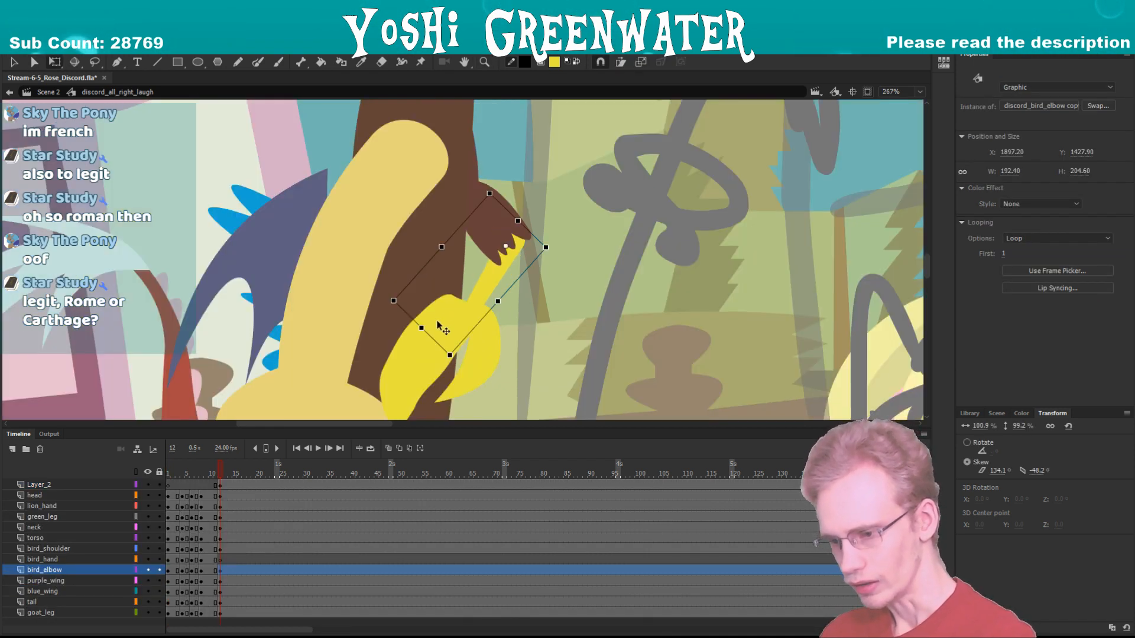
{"action": "left_click", "coordinate": [442, 308], "text": "shift"}
{"action": "left_click_drag", "start_coordinate": [441, 305], "coordinate": [450, 322]}
{"action": "key", "text": "Escape"}
{"action": "key", "text": "z"}
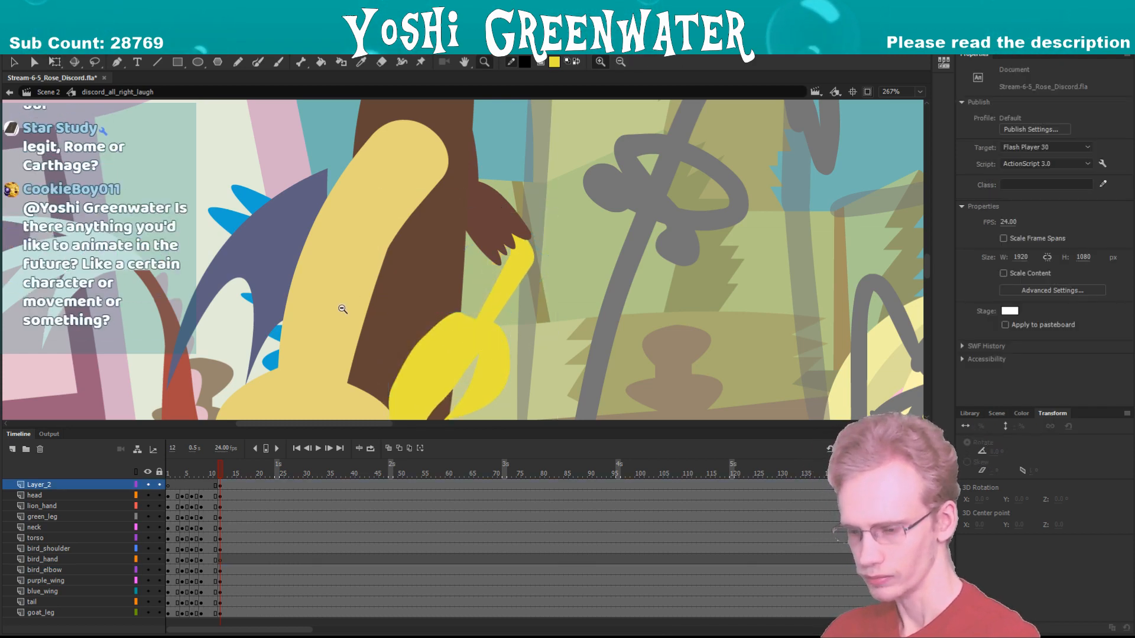
- Select the bird shoulder and elbow together and adjust their placement slightly against the torso
{"action": "left_click", "coordinate": [342, 309], "text": "alt"}
{"action": "left_click", "coordinate": [555, 307], "text": "alt"}
{"action": "left_click_drag", "start_coordinate": [378, 152], "coordinate": [459, 314]}
{"action": "key", "text": "q"}
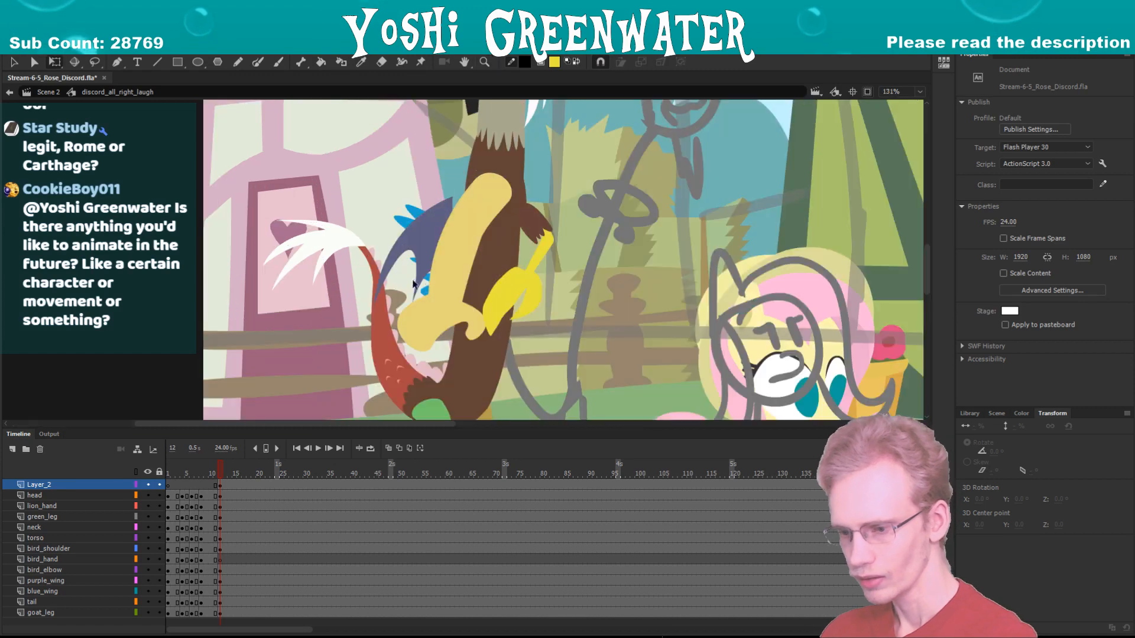
{"action": "left_click_drag", "start_coordinate": [412, 284], "coordinate": [378, 323]}
{"action": "left_click", "coordinate": [501, 260]}
{"action": "left_click", "coordinate": [507, 286], "text": "shift"}
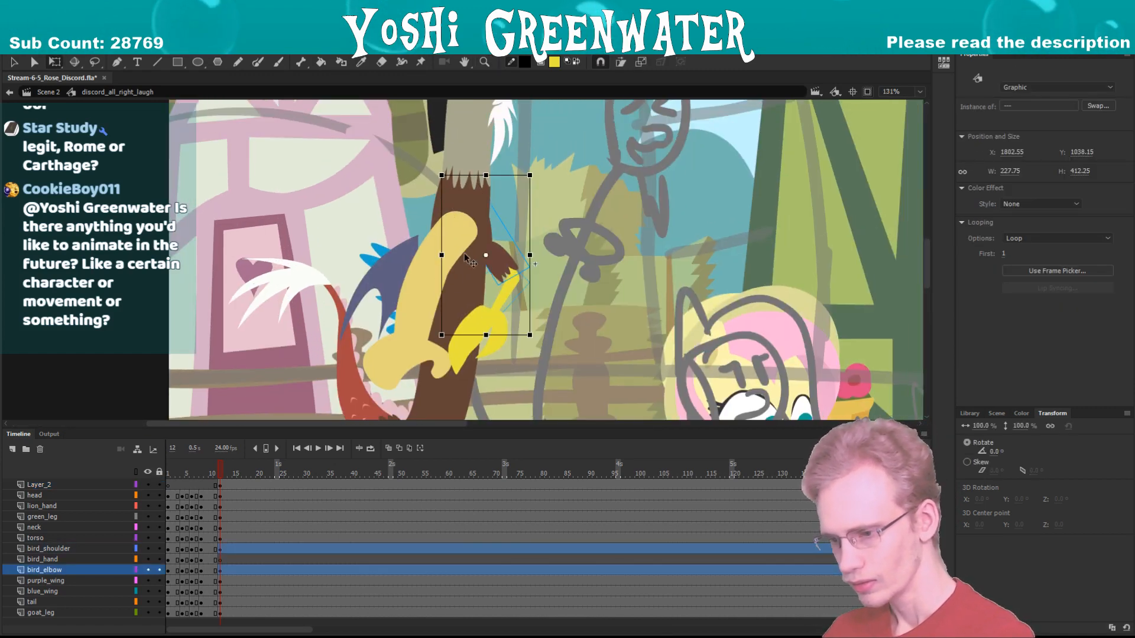
{"action": "left_click_drag", "start_coordinate": [458, 175], "coordinate": [454, 175]}
{"action": "key", "text": "."}
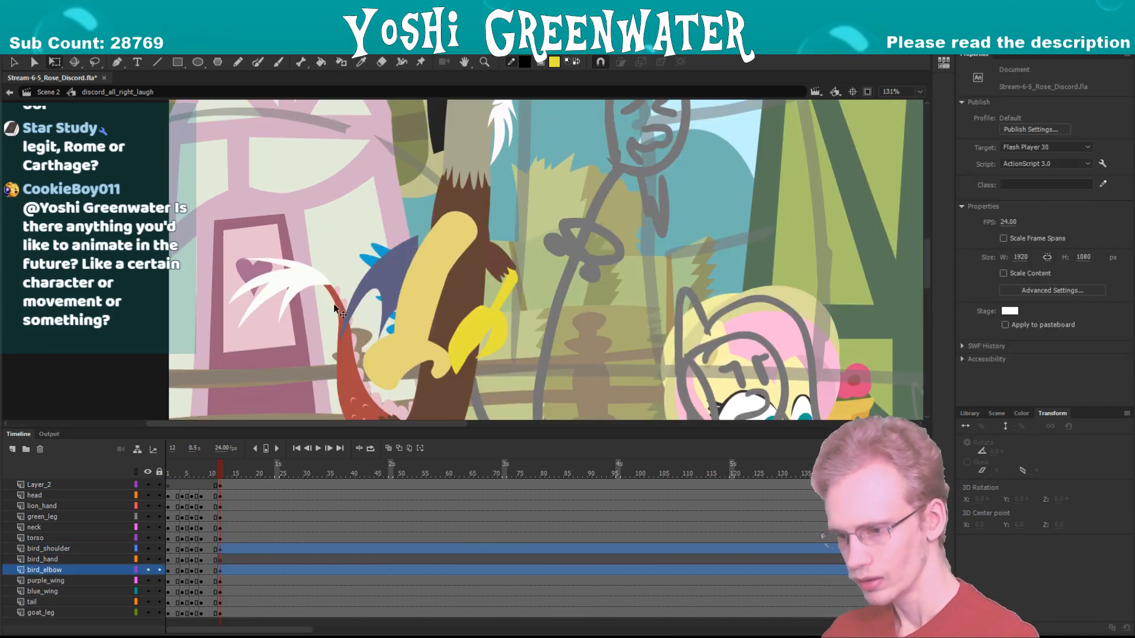
- Open the lion arm symbol to check its artwork, and return to the laugh symbol
{"action": "double_click", "coordinate": [417, 306]}
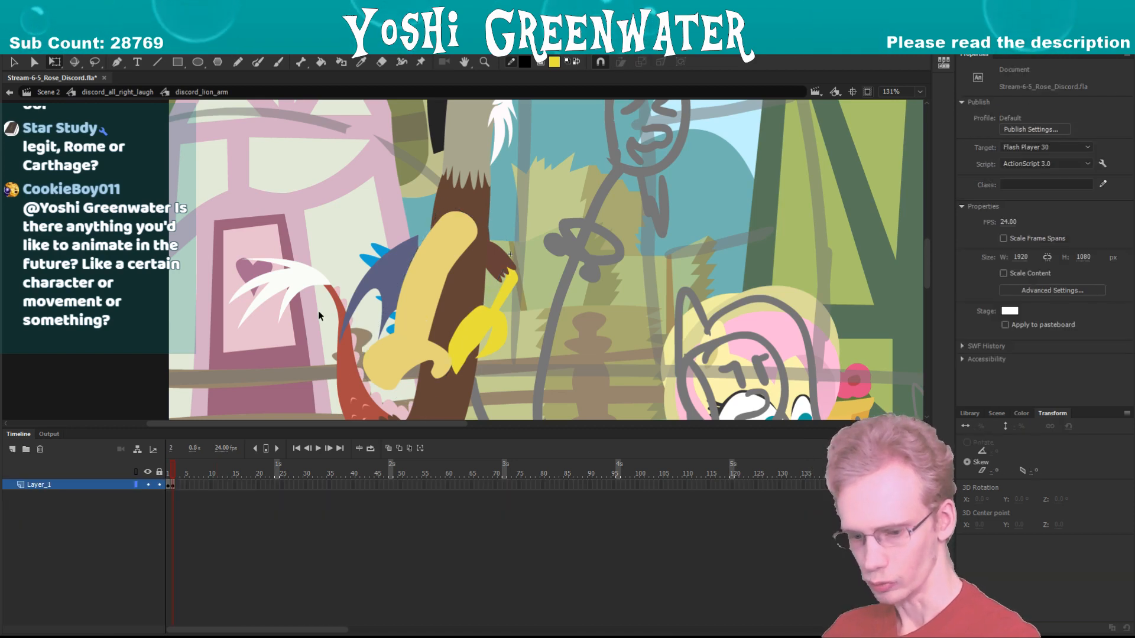
{"action": "double_click", "coordinate": [315, 312]}
{"action": "double_click", "coordinate": [351, 326]}
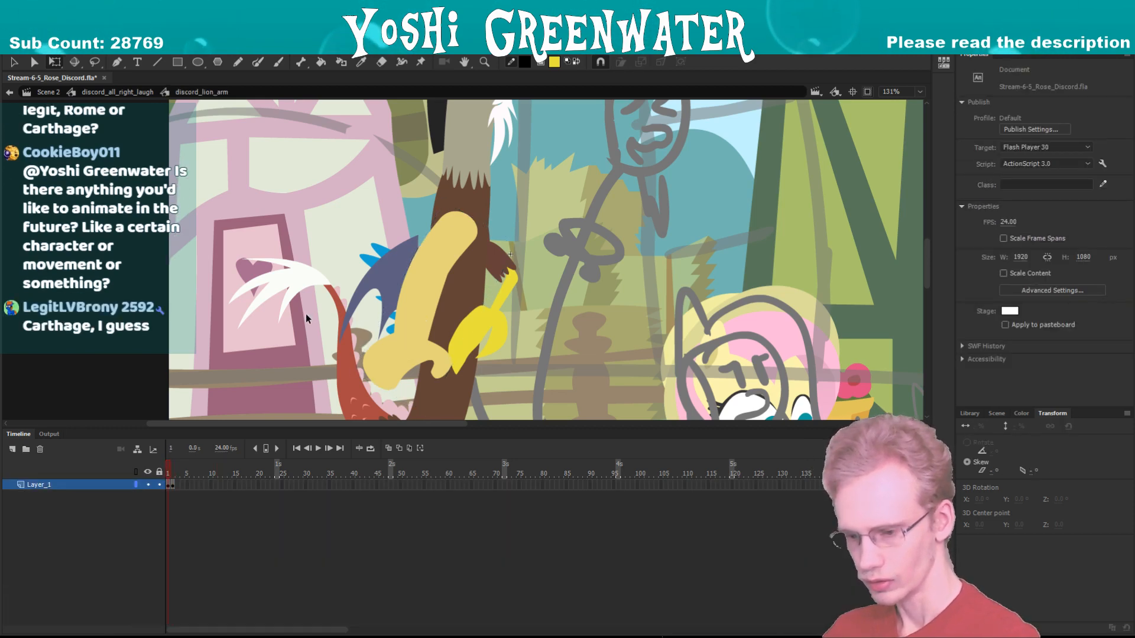
{"action": "double_click", "coordinate": [321, 329]}
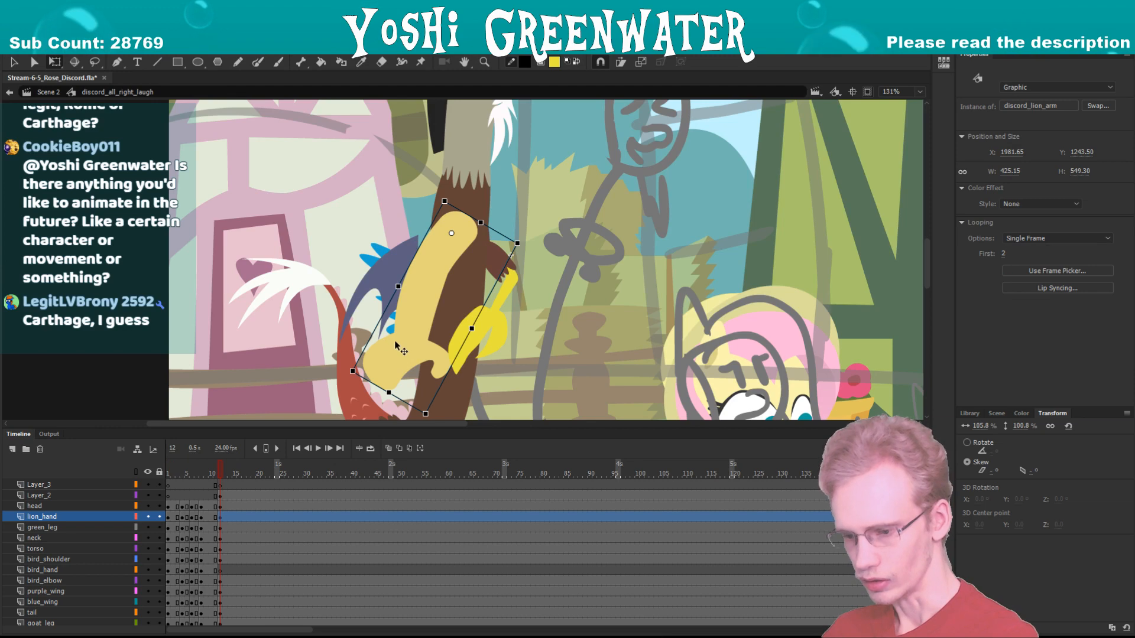
- Rotate the bird hand and elbow together slightly counter-clockwise about the joint at the shoulder's lower end
{"action": "left_click", "coordinate": [319, 282]}
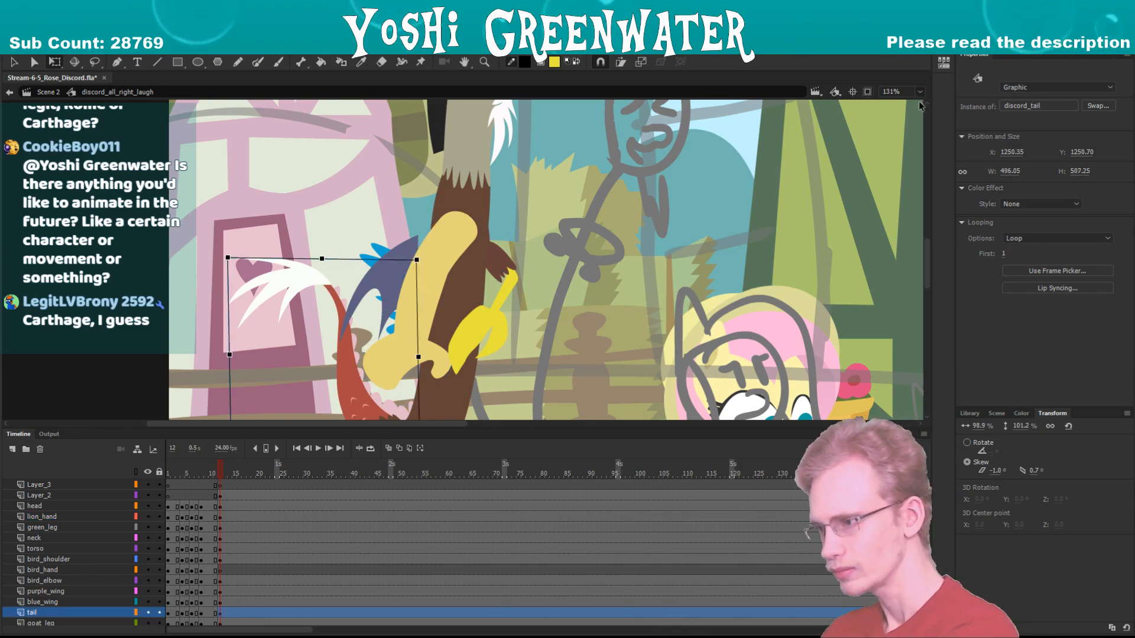
{"action": "key", "text": "ctrl+2"}
{"action": "scroll", "coordinate": [185, 269], "scroll_direction": "up", "scroll_amount": 3}
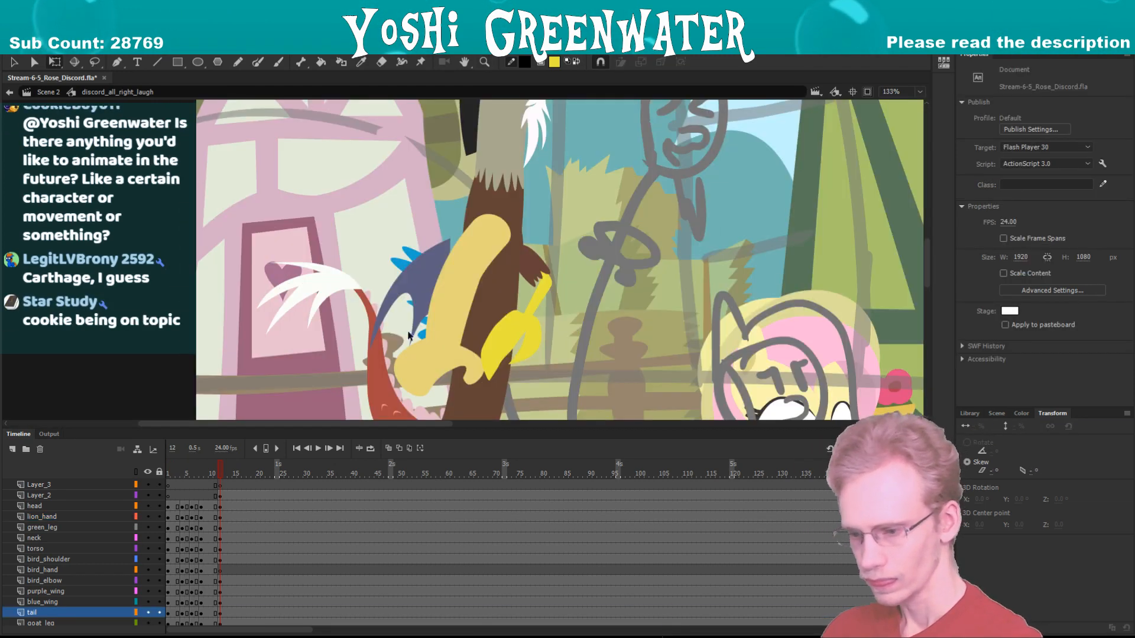
{"action": "left_click", "coordinate": [495, 335]}
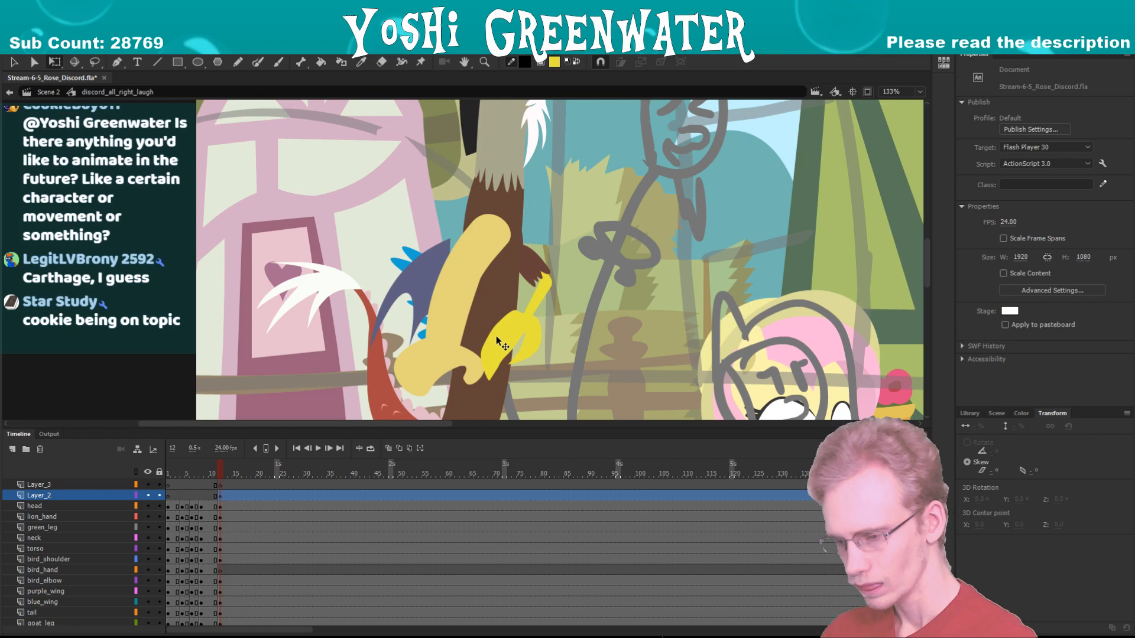
{"action": "left_click", "coordinate": [524, 303], "text": "shift"}
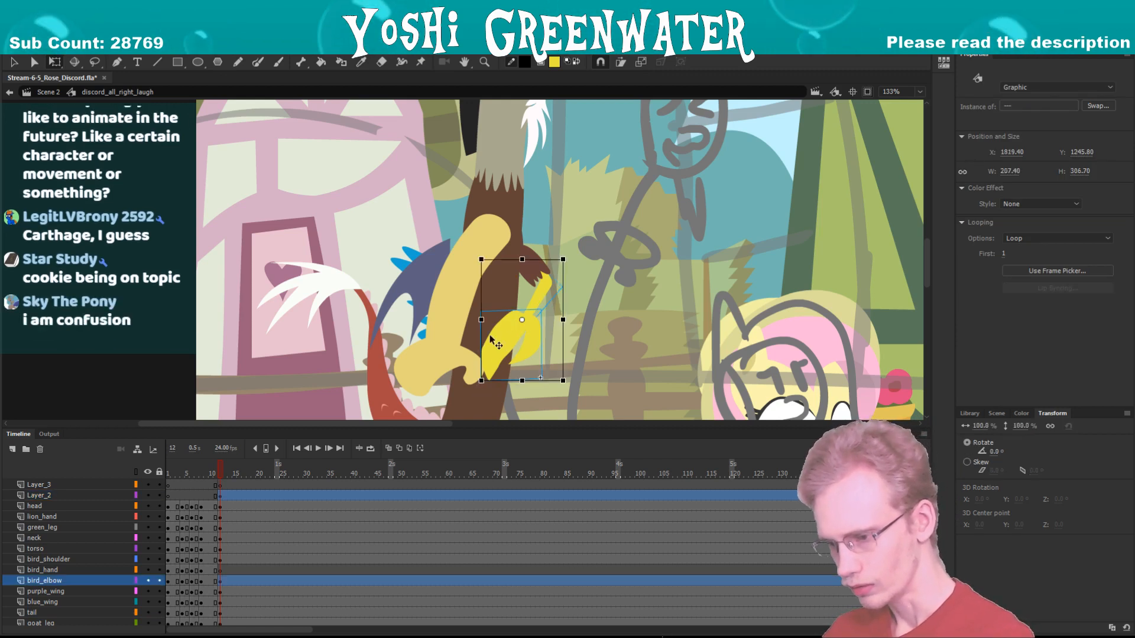
{"action": "left_click_drag", "start_coordinate": [477, 388], "coordinate": [491, 395]}
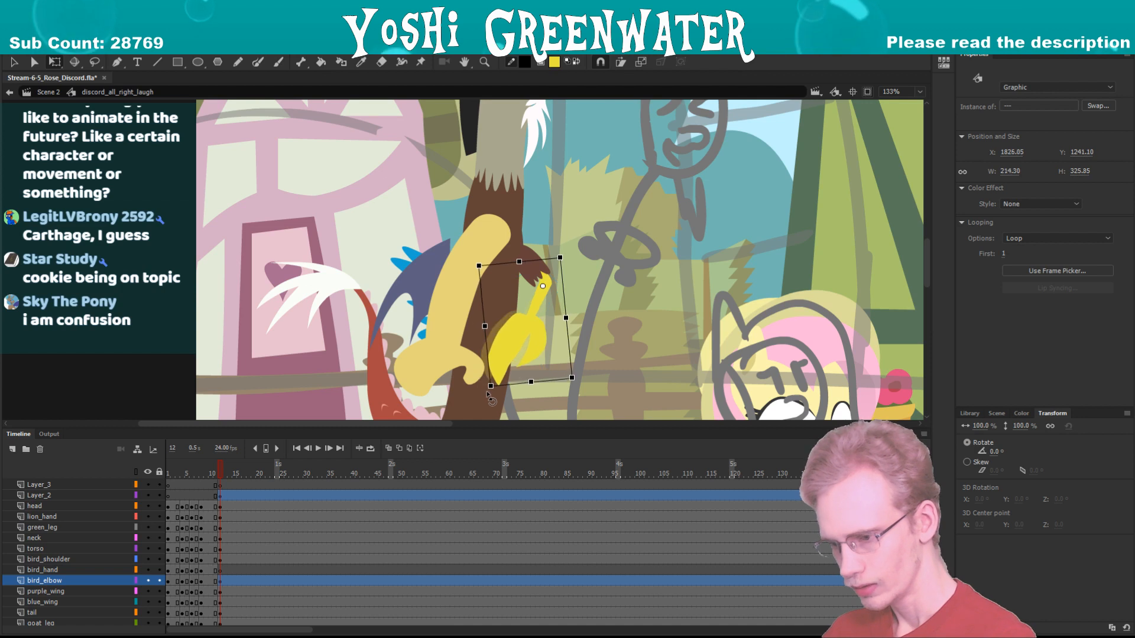
{"action": "left_click", "coordinate": [335, 291]}
{"action": "left_click_drag", "start_coordinate": [335, 300], "coordinate": [340, 278]}
{"action": "left_click", "coordinate": [352, 312]}
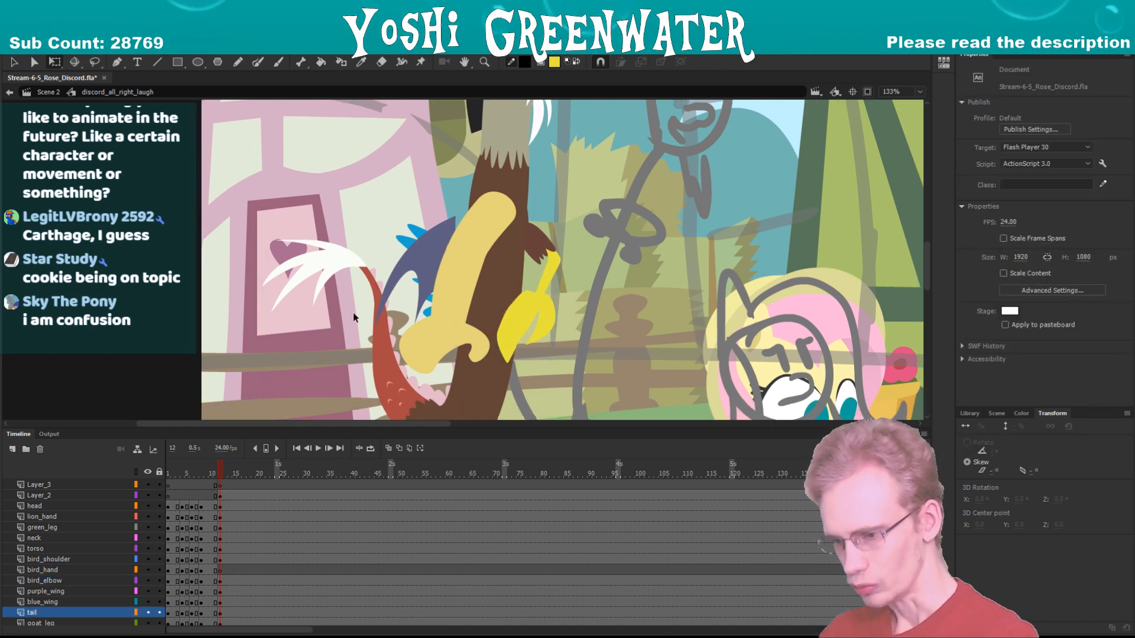
- Save the file and play the laugh symbol's animation to check the new arm pose
{"action": "key", "text": "ctrl+s"}
{"action": "left_click", "coordinate": [517, 233]}
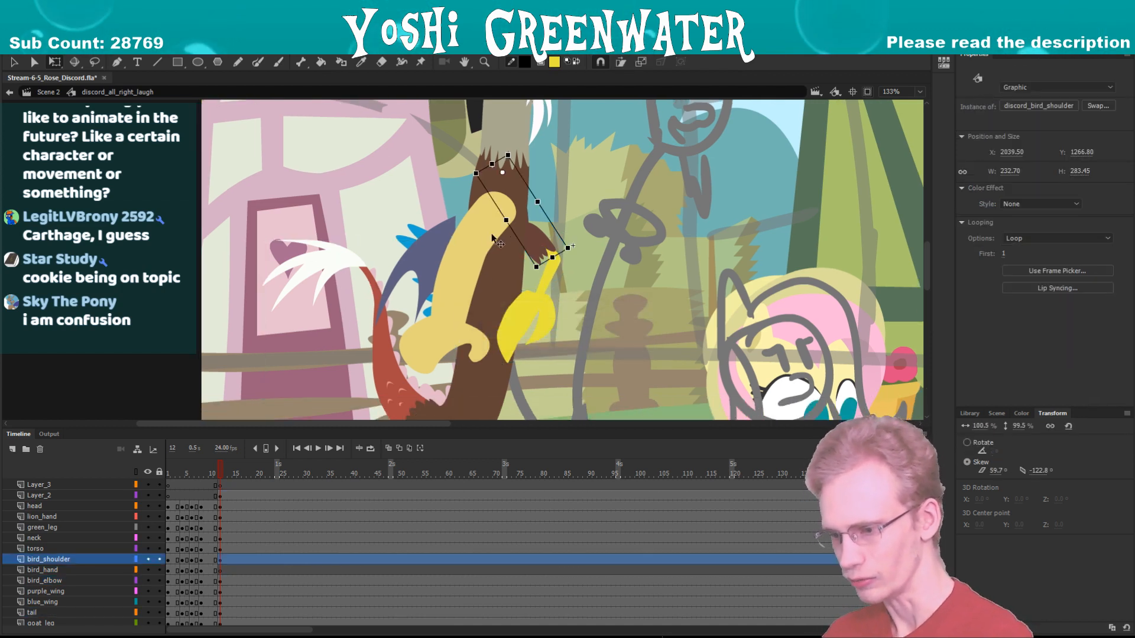
{"action": "key", "text": "Return"}
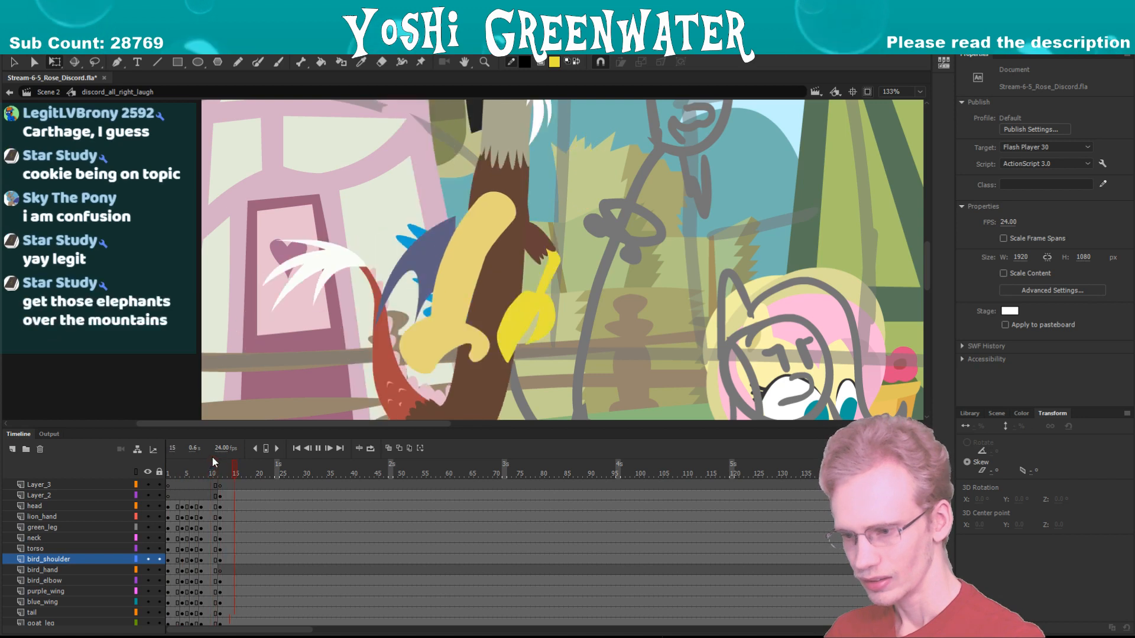
- Enlarge the timeline so that every body-part layer shows, and save the document
{"action": "key", "text": "Return"}
{"action": "left_click_drag", "start_coordinate": [275, 400], "coordinate": [266, 366]}
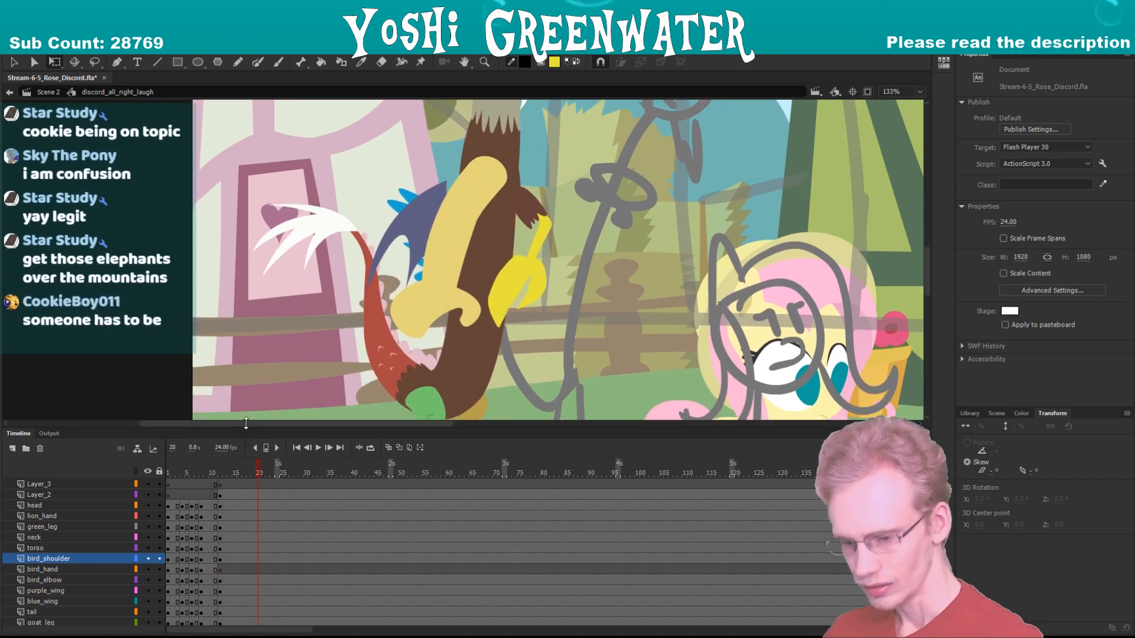
{"action": "left_click_drag", "start_coordinate": [247, 430], "coordinate": [250, 400]}
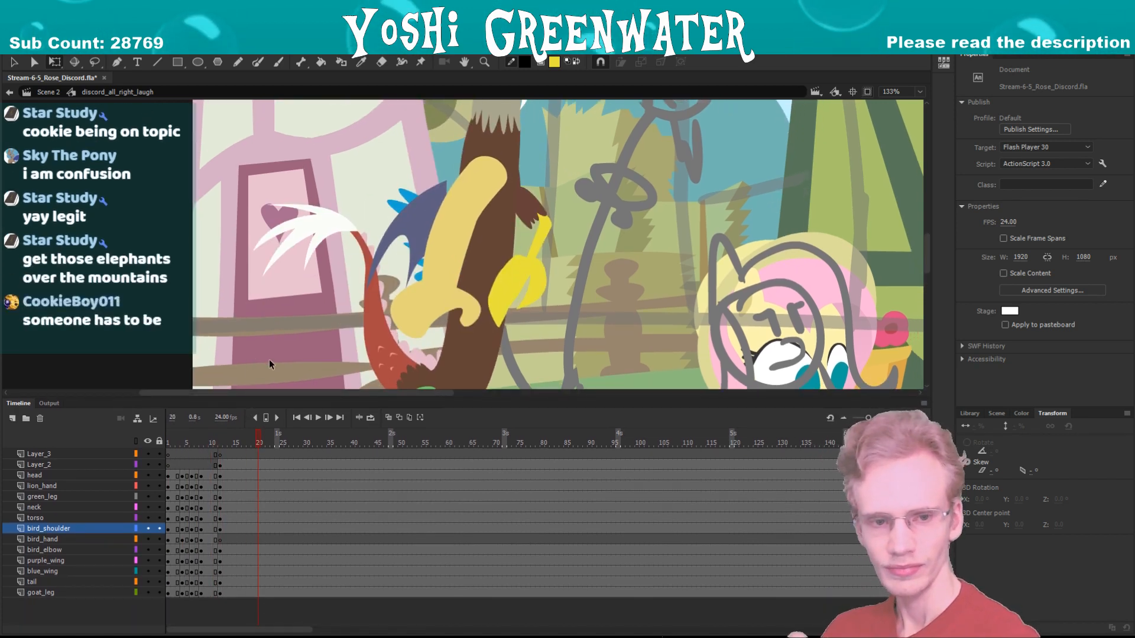
{"action": "left_click_drag", "start_coordinate": [241, 291], "coordinate": [260, 298]}
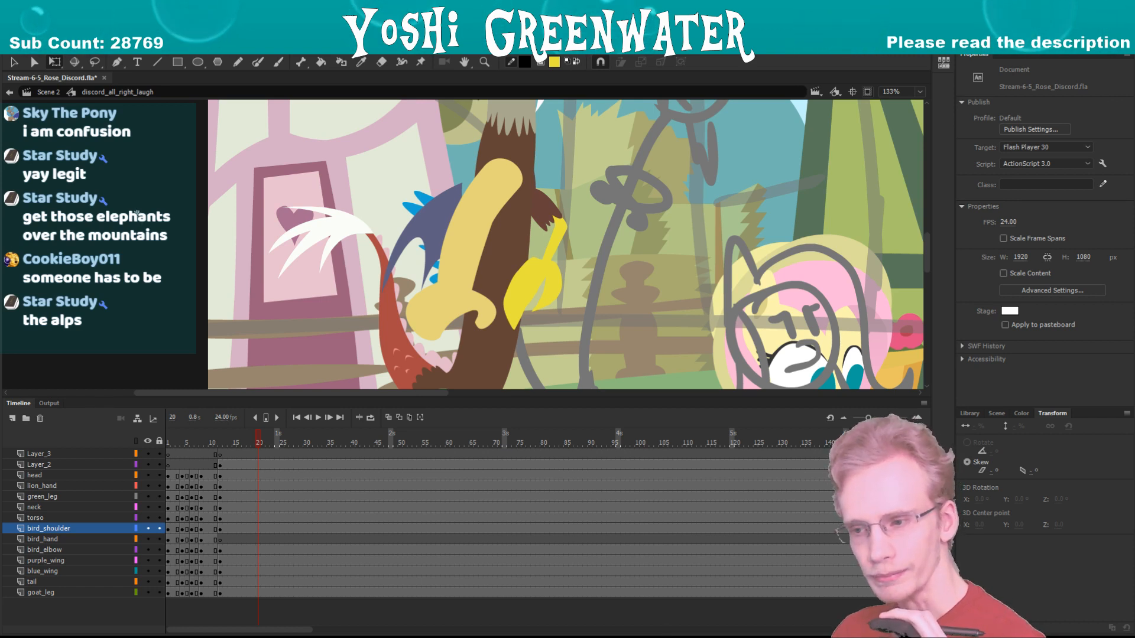
{"action": "left_click_drag", "start_coordinate": [137, 214], "coordinate": [124, 223]}
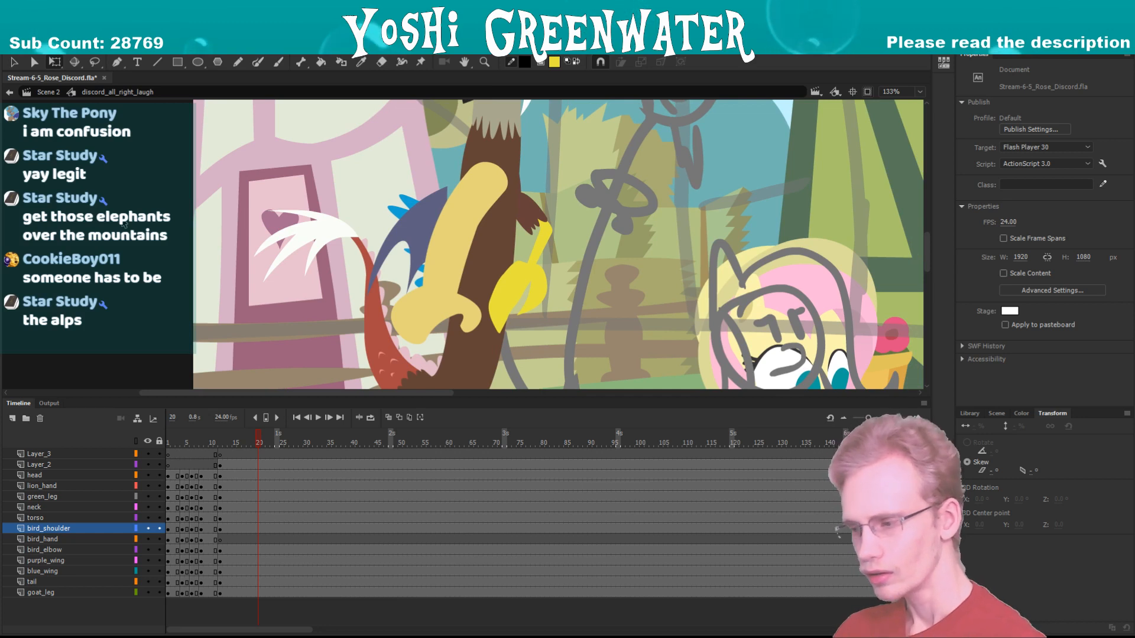
{"action": "key", "text": "ctrl+s"}
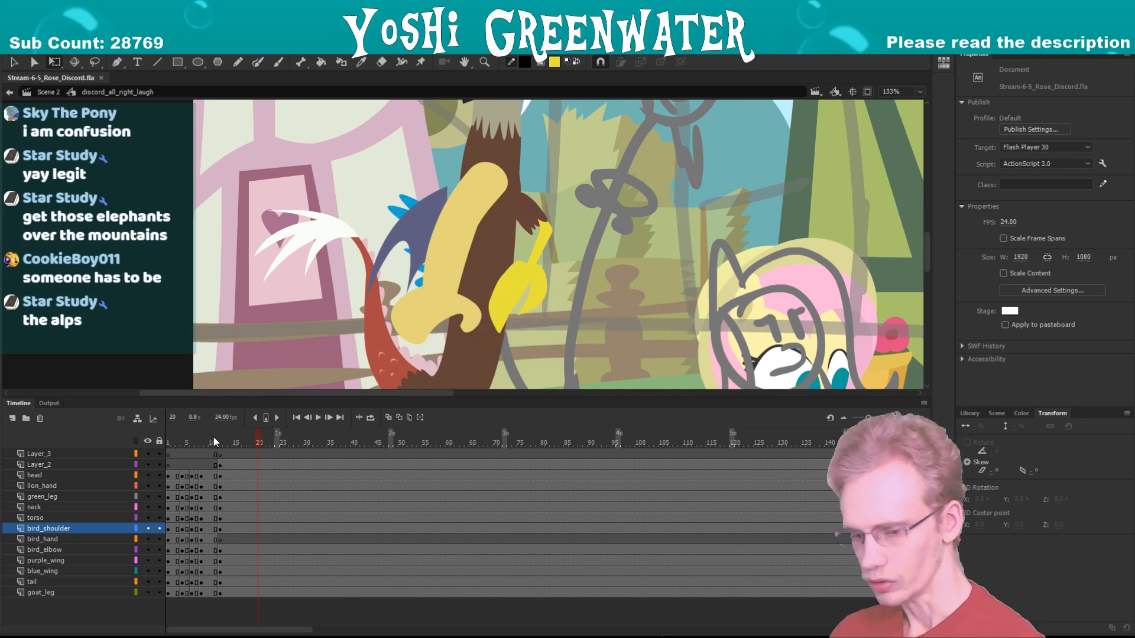
- Add keyframes at frame 14 on the character's layers and select all body parts except the green leg and goat leg
{"action": "key", "text": "."}
{"action": "key", "text": "."}
{"action": "key", "text": "."}
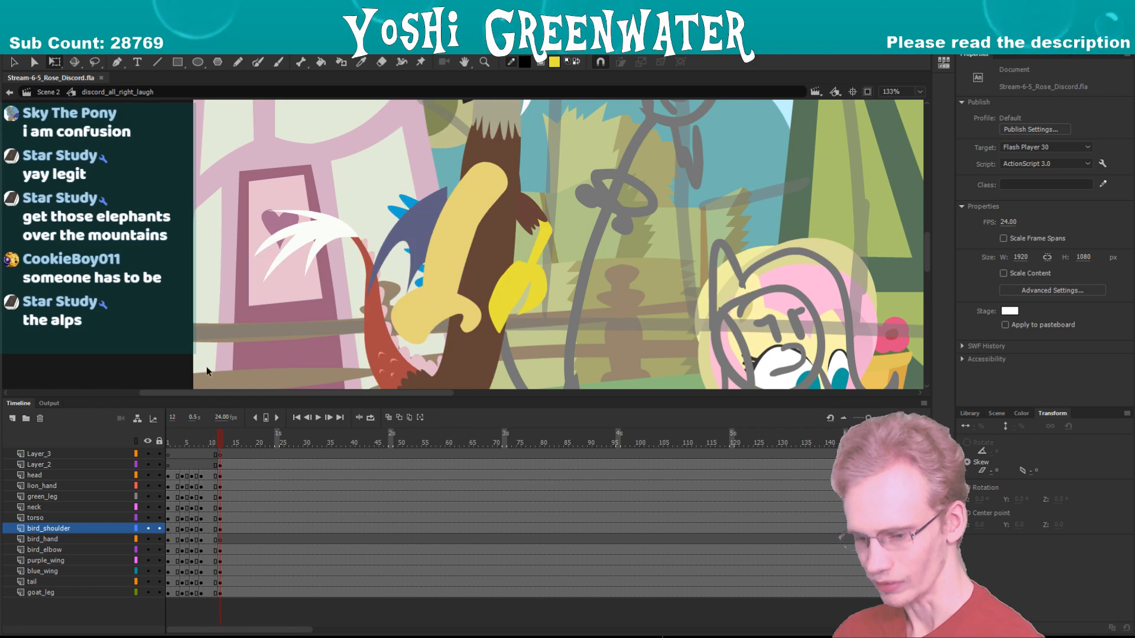
{"action": "key", "text": "ctrl+a"}
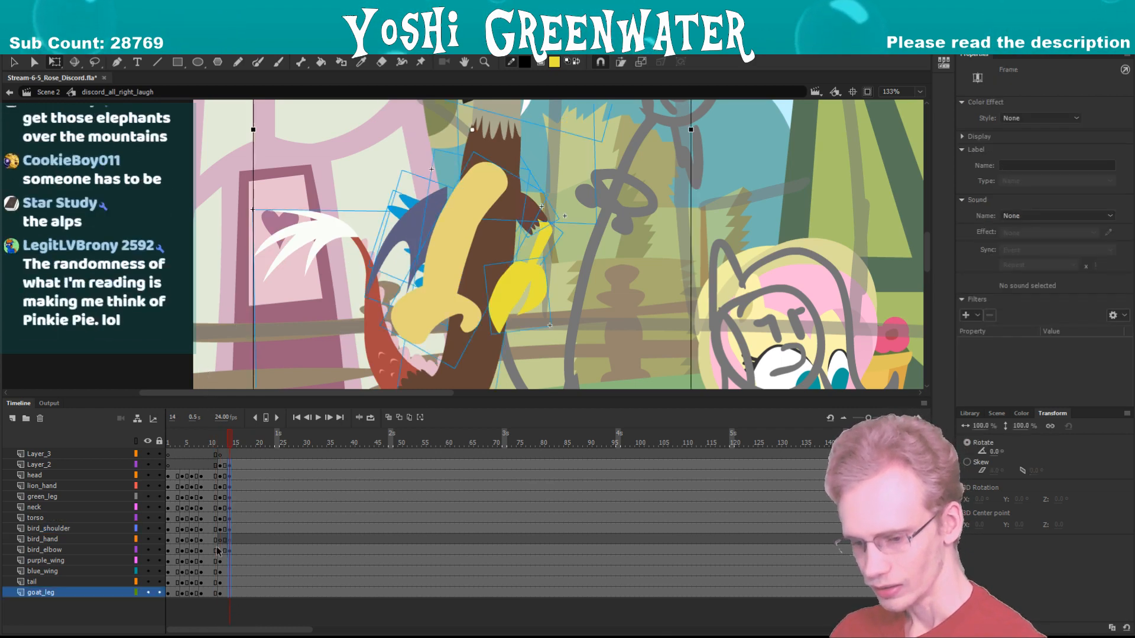
{"action": "key", "text": "F4"}
{"action": "left_click_drag", "start_coordinate": [415, 423], "coordinate": [379, 525]}
{"action": "left_click", "coordinate": [383, 523], "text": "shift"}
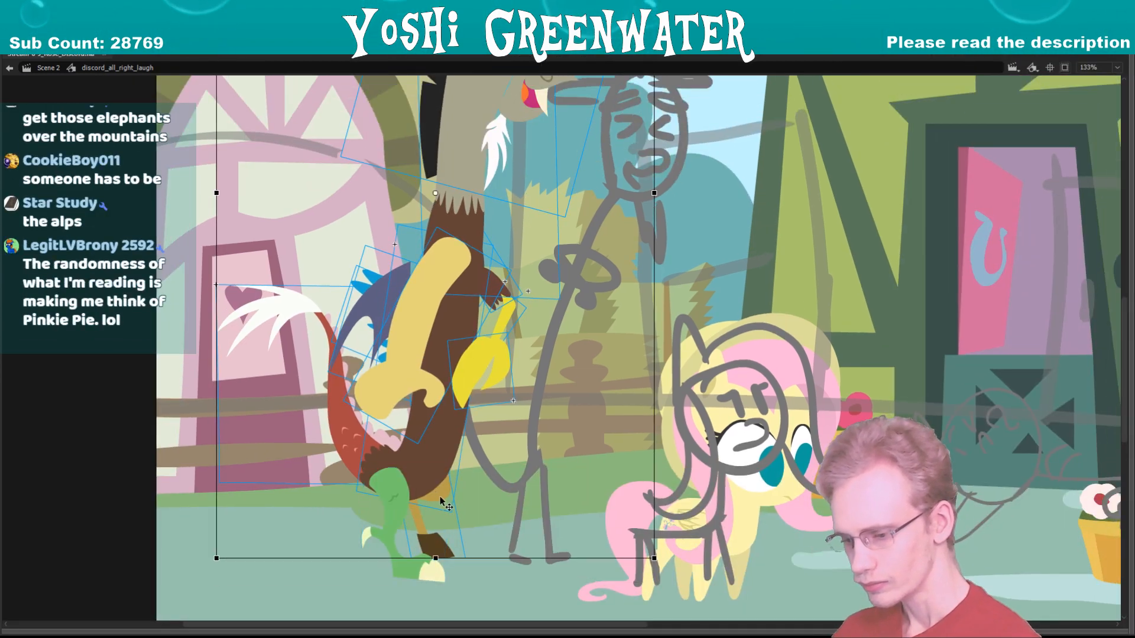
{"action": "left_click", "coordinate": [431, 541], "text": "shift"}
- Place the selection's pivot at the hips and rotate the upper body forward
{"action": "key", "text": "z"}
{"action": "left_click", "coordinate": [418, 332], "text": "alt"}
{"action": "key", "text": "q"}
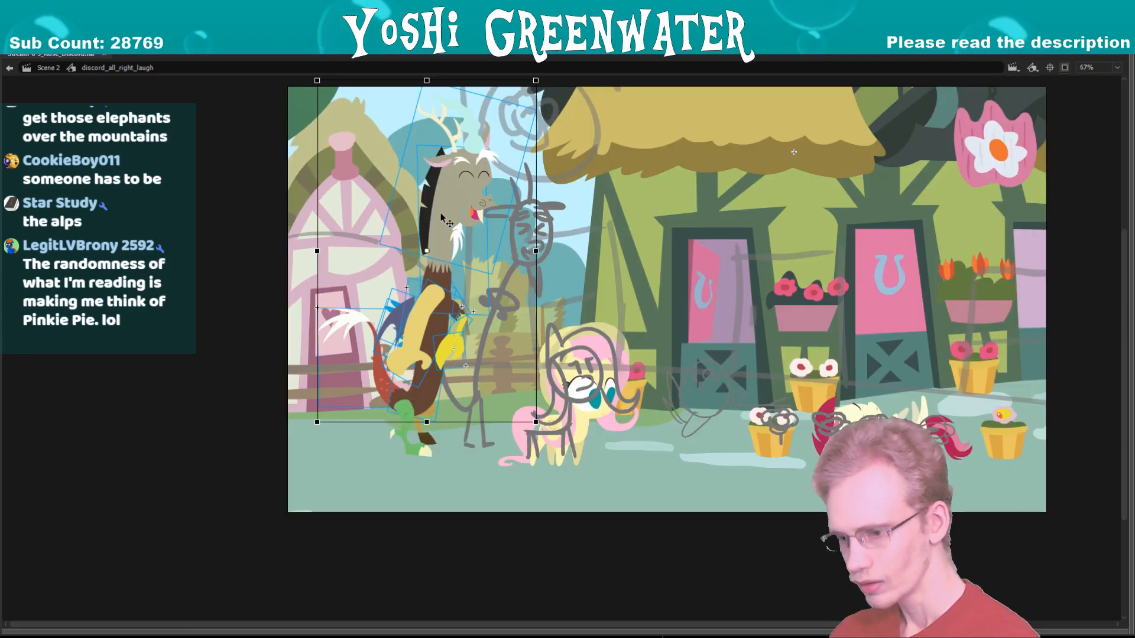
{"action": "left_click_drag", "start_coordinate": [425, 278], "coordinate": [413, 404]}
{"action": "left_click_drag", "start_coordinate": [429, 212], "coordinate": [402, 256]}
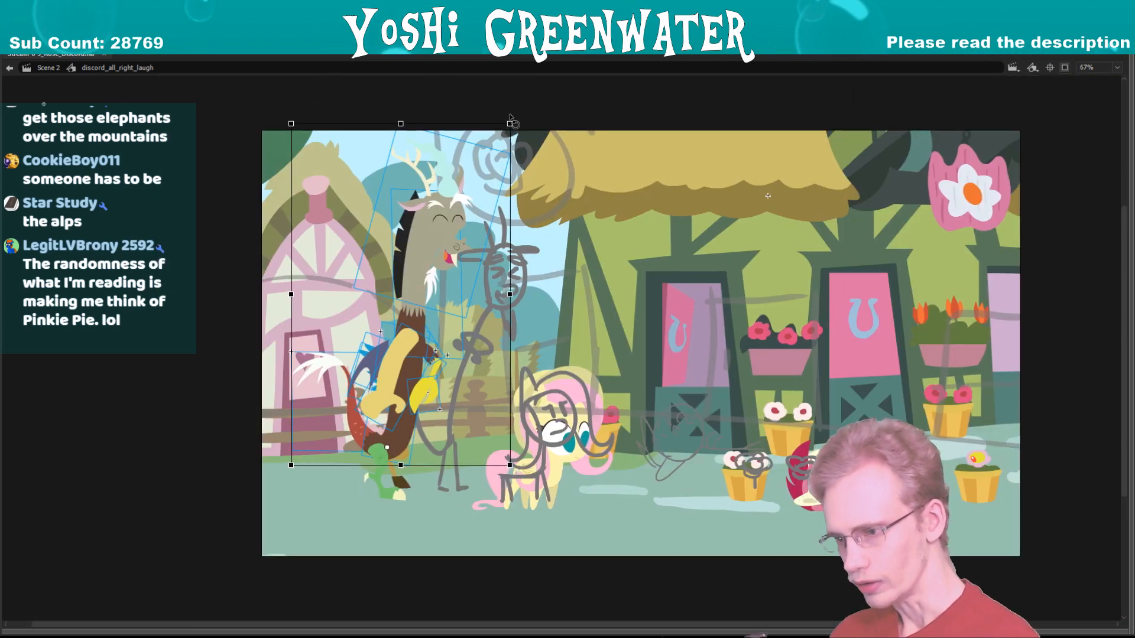
{"action": "left_click_drag", "start_coordinate": [511, 119], "coordinate": [545, 133]}
- Rotate the lion arm about its shoulder so the paw swings in toward the torso
{"action": "left_click", "coordinate": [376, 461]}
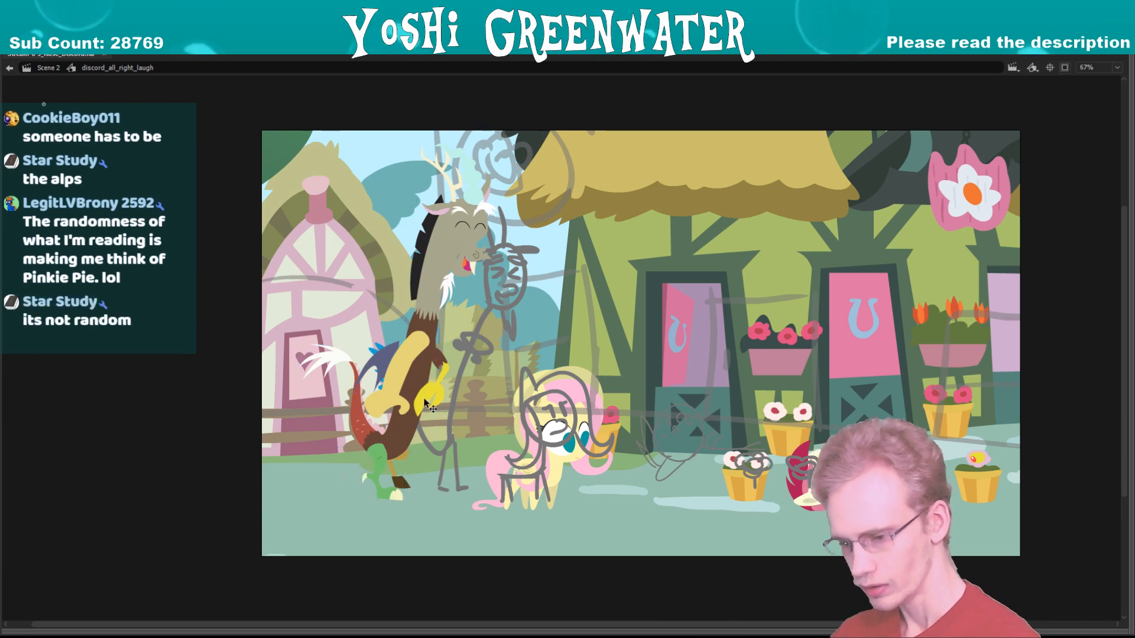
{"action": "left_click", "coordinate": [382, 402]}
{"action": "left_click_drag", "start_coordinate": [358, 420], "coordinate": [378, 436]}
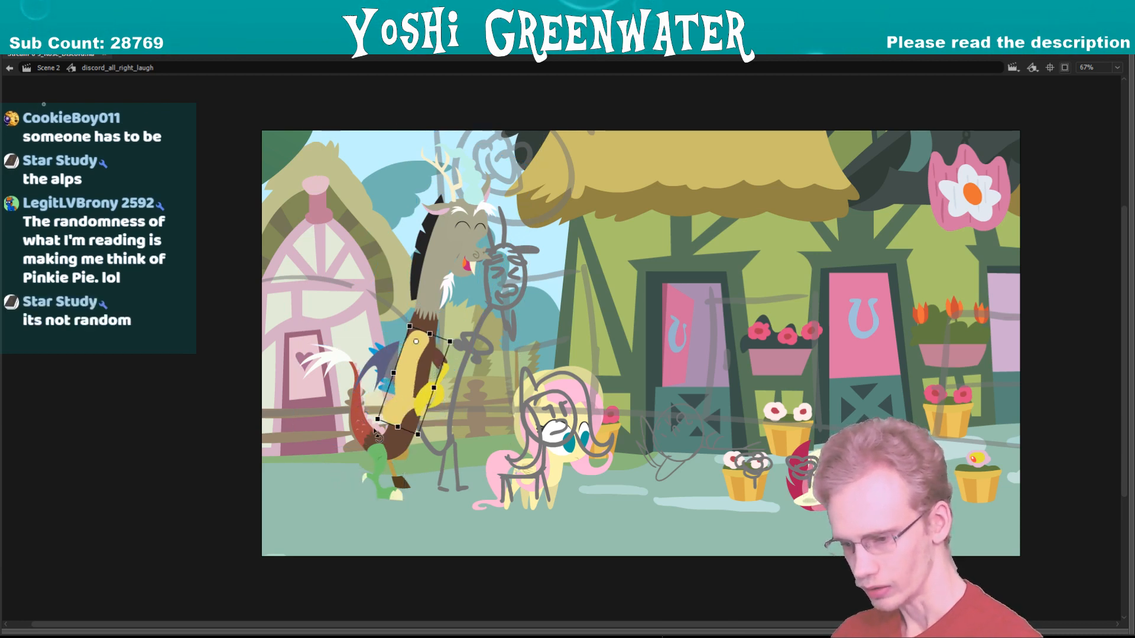
- Select the bird arm parts together, set their pivot near the shoulder and rotate them in toward the torso
{"action": "left_click", "coordinate": [417, 399]}
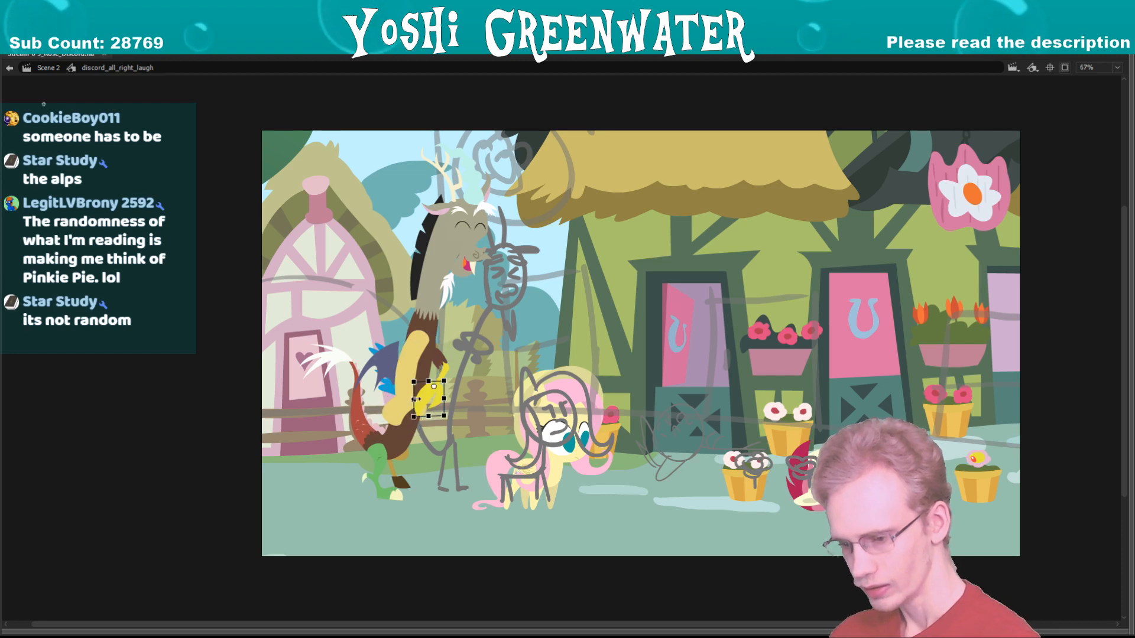
{"action": "key", "text": "z"}
{"action": "left_click_drag", "start_coordinate": [408, 318], "coordinate": [455, 435]}
{"action": "left_click", "coordinate": [615, 329], "text": "shift"}
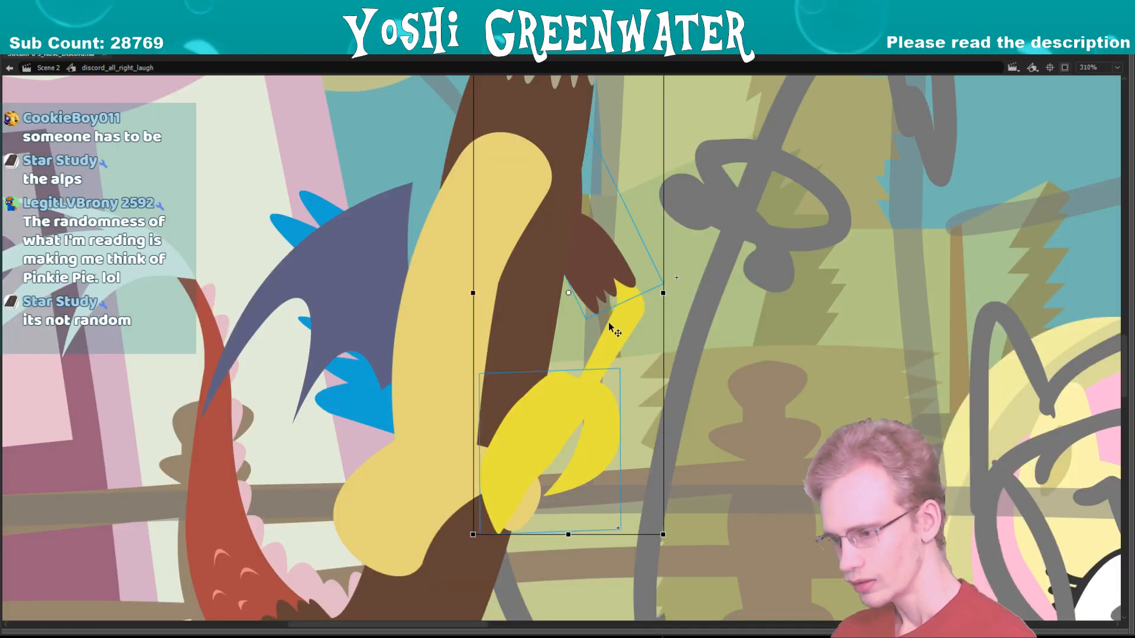
{"action": "left_click", "coordinate": [602, 272], "text": "shift"}
{"action": "left_click_drag", "start_coordinate": [570, 294], "coordinate": [533, 200]}
{"action": "left_click_drag", "start_coordinate": [467, 542], "coordinate": [393, 424]}
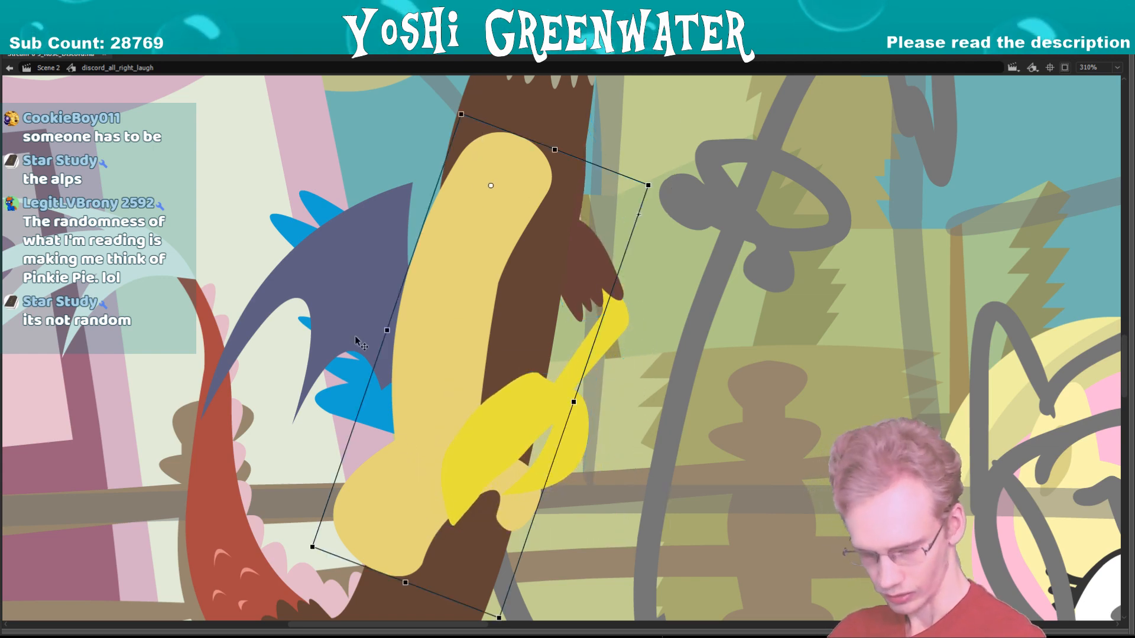
{"action": "key", "text": "ctrl+minus"}
{"action": "key", "text": "F4"}
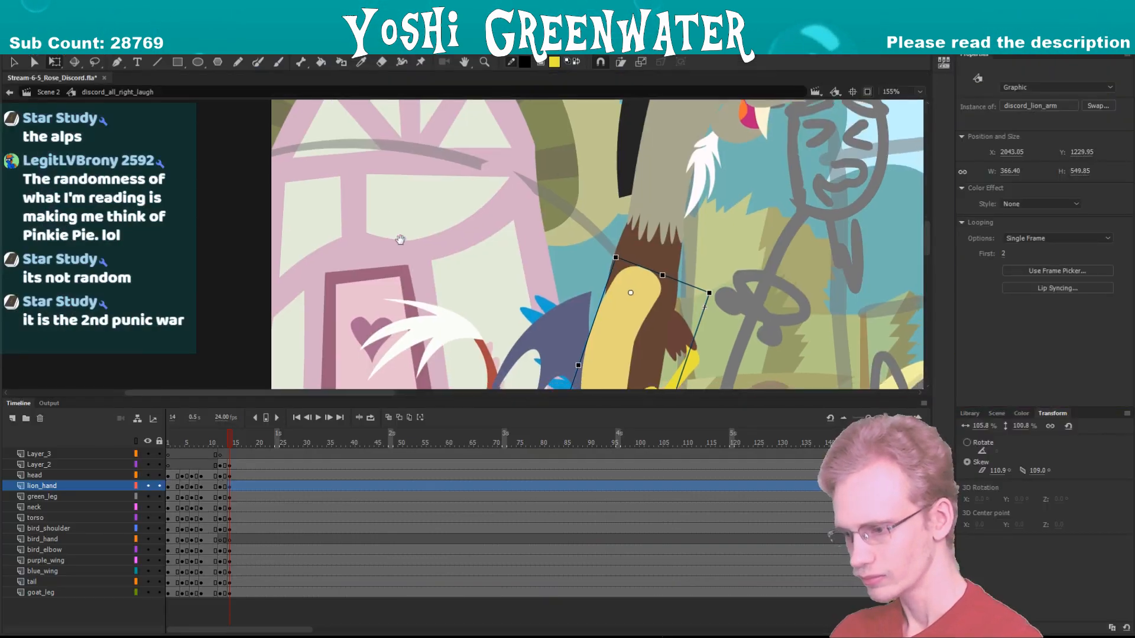
- Move the lion arm from the lion_hand layer to Layer_3 at frame 14, keeping it in place
{"action": "left_click", "coordinate": [301, 312]}
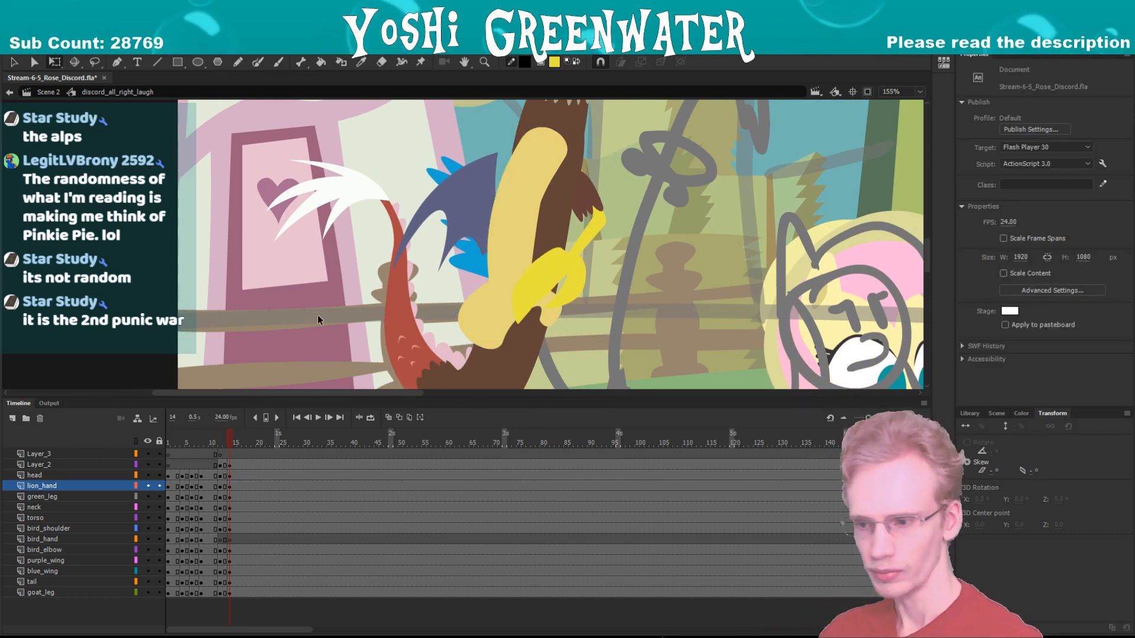
{"action": "left_click", "coordinate": [446, 308]}
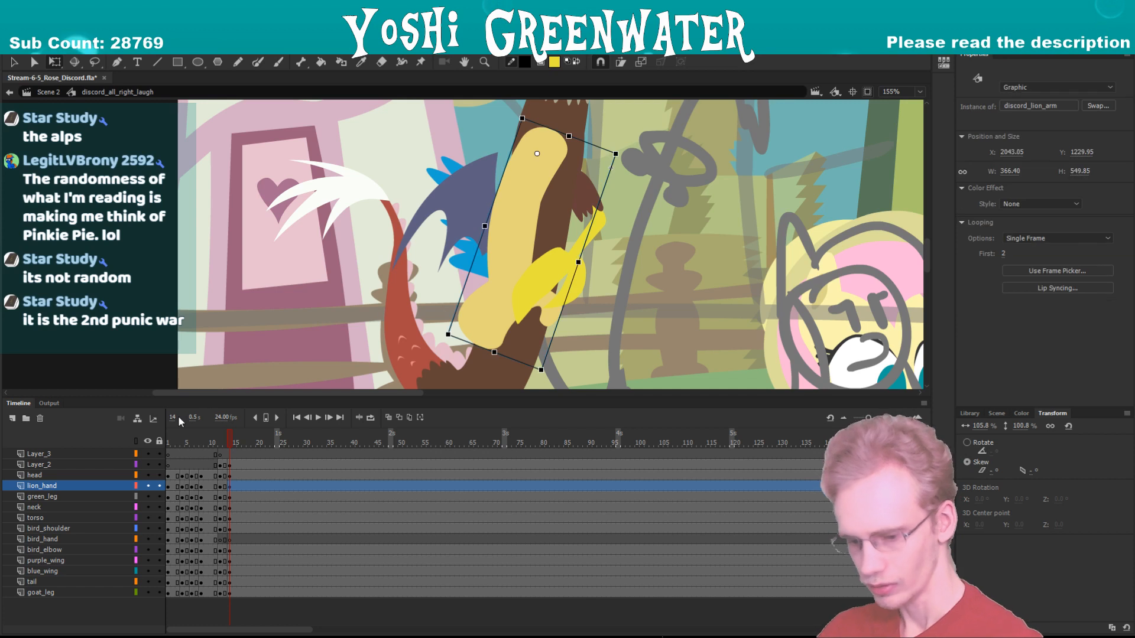
{"action": "key", "text": "Delete"}
{"action": "left_click", "coordinate": [230, 454]}
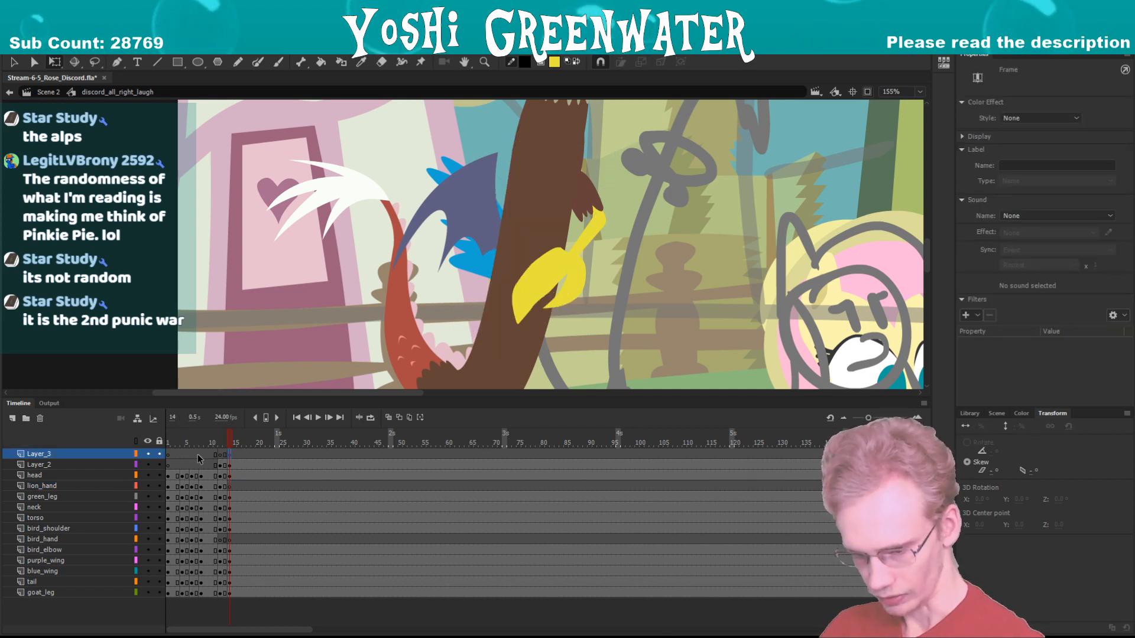
{"action": "key", "text": "ctrl+shift+v"}
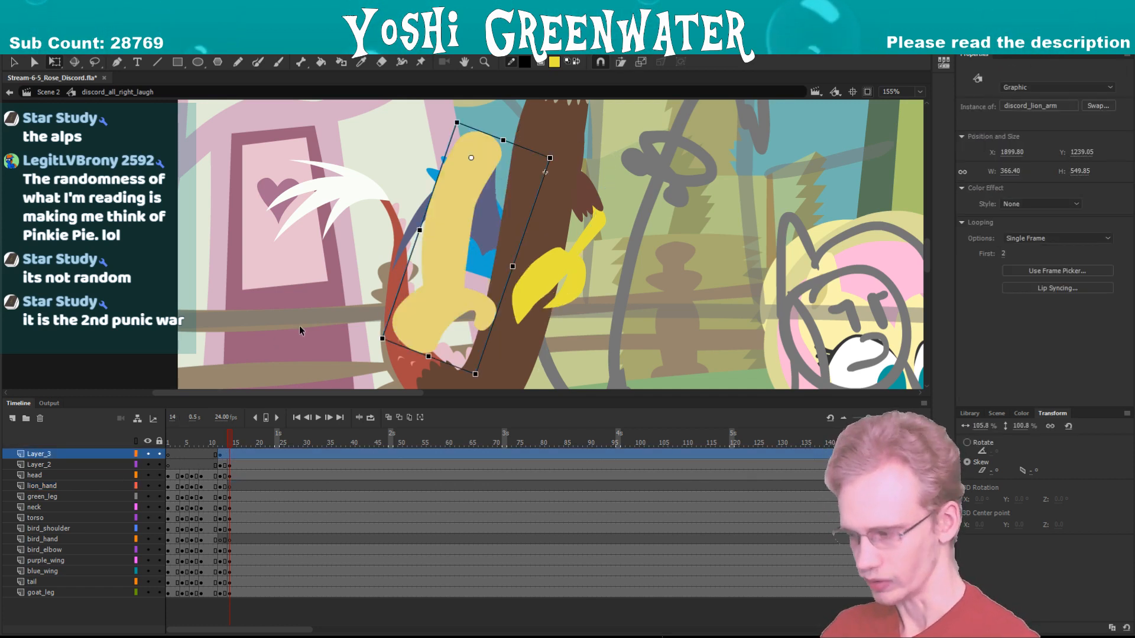
{"action": "key", "text": "Delete"}
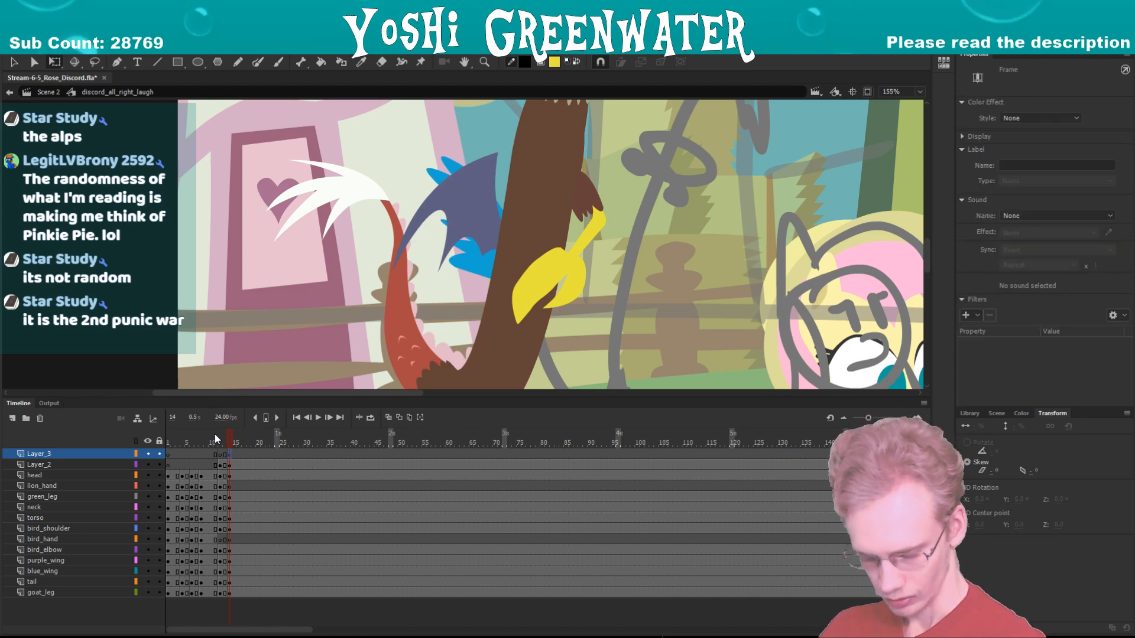
{"action": "key", "text": "ctrl+z"}
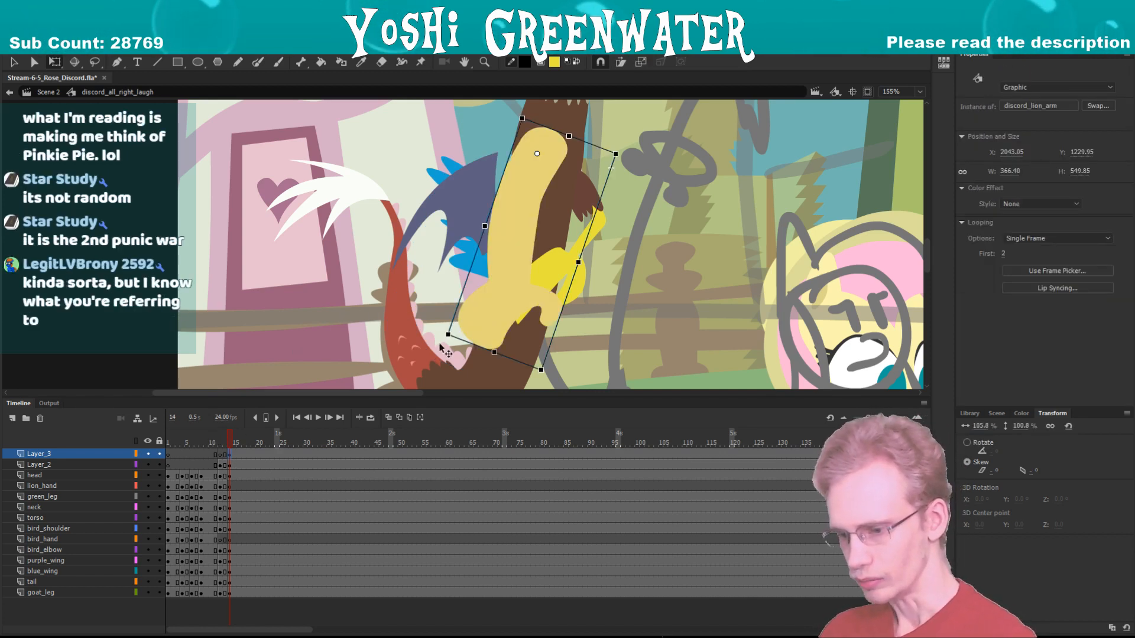
- Rotate the lion arm outward and duplicate its symbol as discord_lion_arm_bent
{"action": "left_click_drag", "start_coordinate": [443, 350], "coordinate": [448, 301]}
{"action": "right_click", "coordinate": [448, 301]}
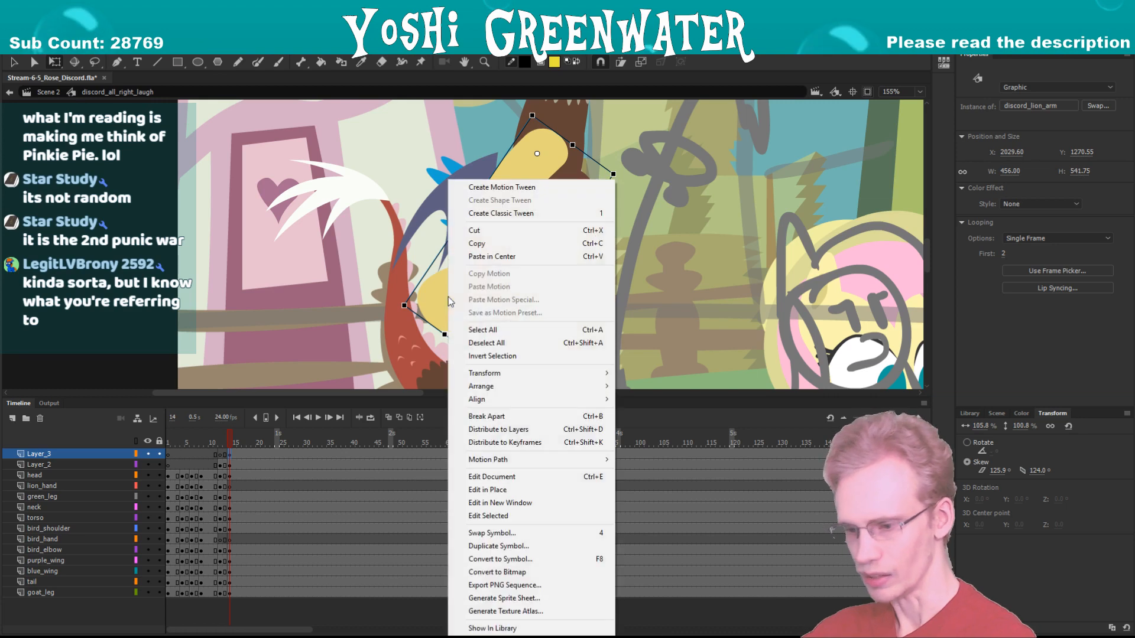
{"action": "left_click", "coordinate": [463, 547]}
{"action": "key", "text": "BackSpace"}
{"action": "key", "text": "BackSpace"}
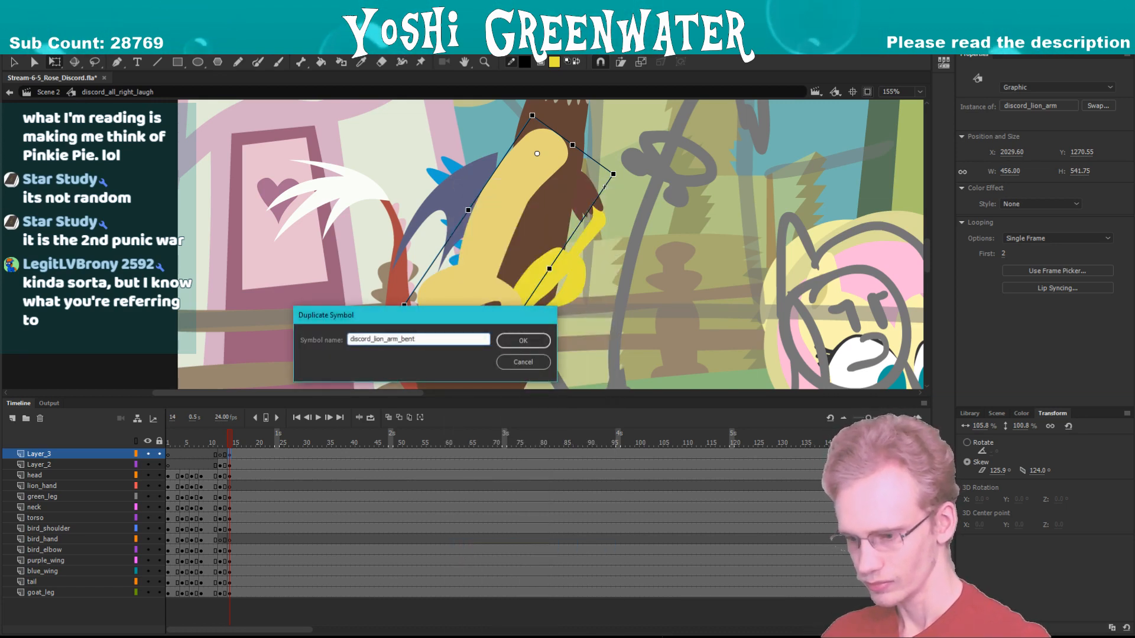
{"action": "type", "text": "_bent"}
{"action": "key", "text": "Return"}
- Inside discord_lion_arm_bent, add a keyframe at frame 3 and rotate the lassoed forearm about -47.4° at the elbow
{"action": "double_click", "coordinate": [467, 274]}
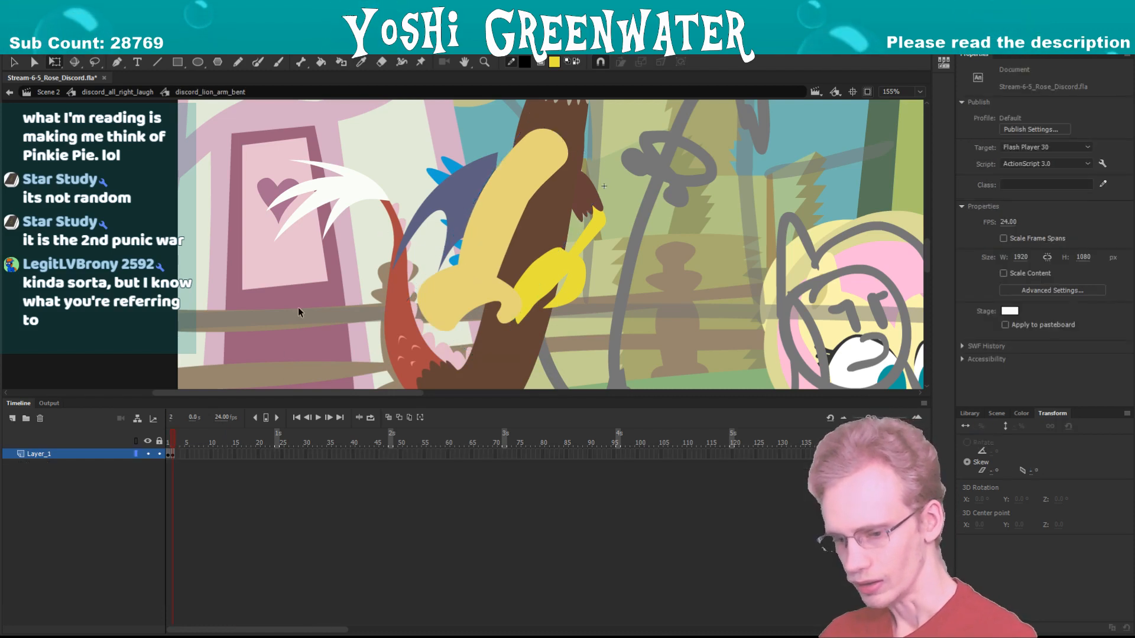
{"action": "left_click_drag", "start_coordinate": [291, 394], "coordinate": [290, 452]}
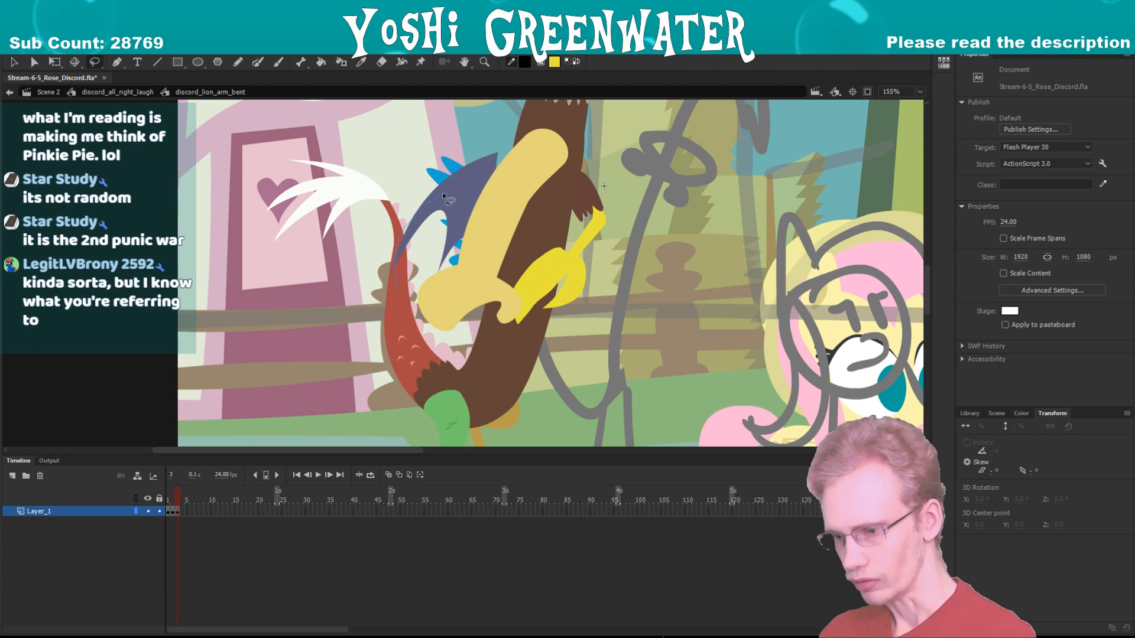
{"action": "mouse_move", "coordinate": [474, 192]}
{"action": "left_mouse_down"}
{"action": "mouse_move", "coordinate": [504, 201]}
{"action": "mouse_move", "coordinate": [538, 348]}
{"action": "mouse_move", "coordinate": [340, 332]}
{"action": "mouse_move", "coordinate": [452, 343]}
{"action": "mouse_move", "coordinate": [513, 364]}
{"action": "mouse_move", "coordinate": [504, 341]}
{"action": "left_mouse_up"}
{"action": "key", "text": "q"}
{"action": "left_click_drag", "start_coordinate": [498, 239], "coordinate": [500, 266]}
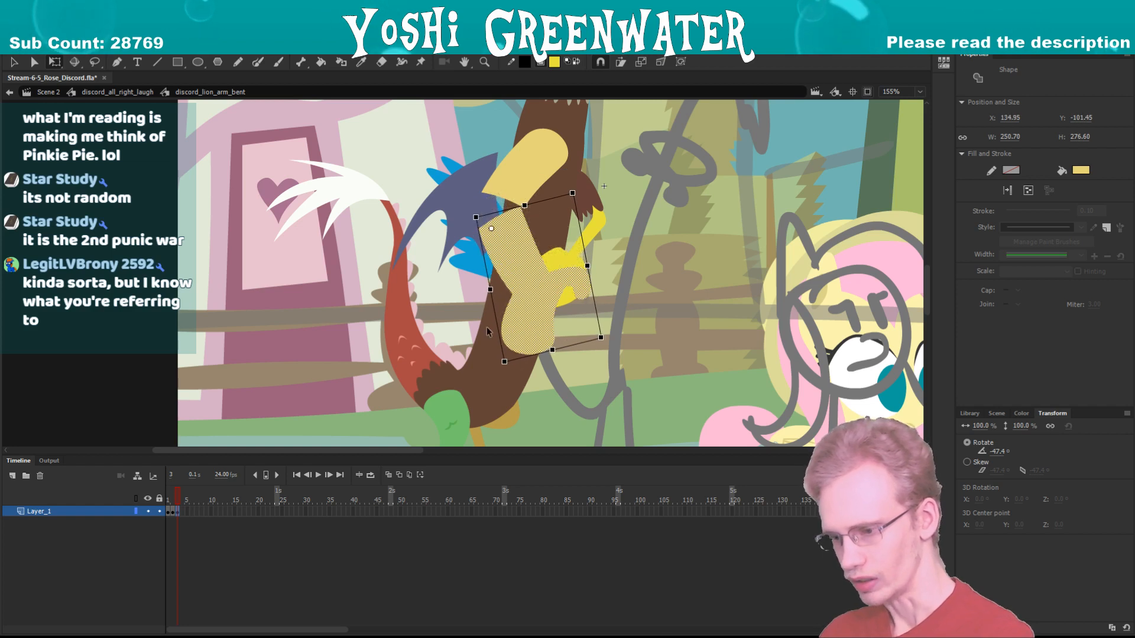
- Fill out the elbow with the arm's own tan colour so the upper arm and forearm join smoothly
{"action": "left_click", "coordinate": [480, 192]}
{"action": "left_click_drag", "start_coordinate": [481, 192], "coordinate": [526, 220]}
{"action": "key", "text": "i"}
{"action": "left_click", "coordinate": [511, 218]}
{"action": "left_click", "coordinate": [505, 211]}
{"action": "key", "text": "q"}
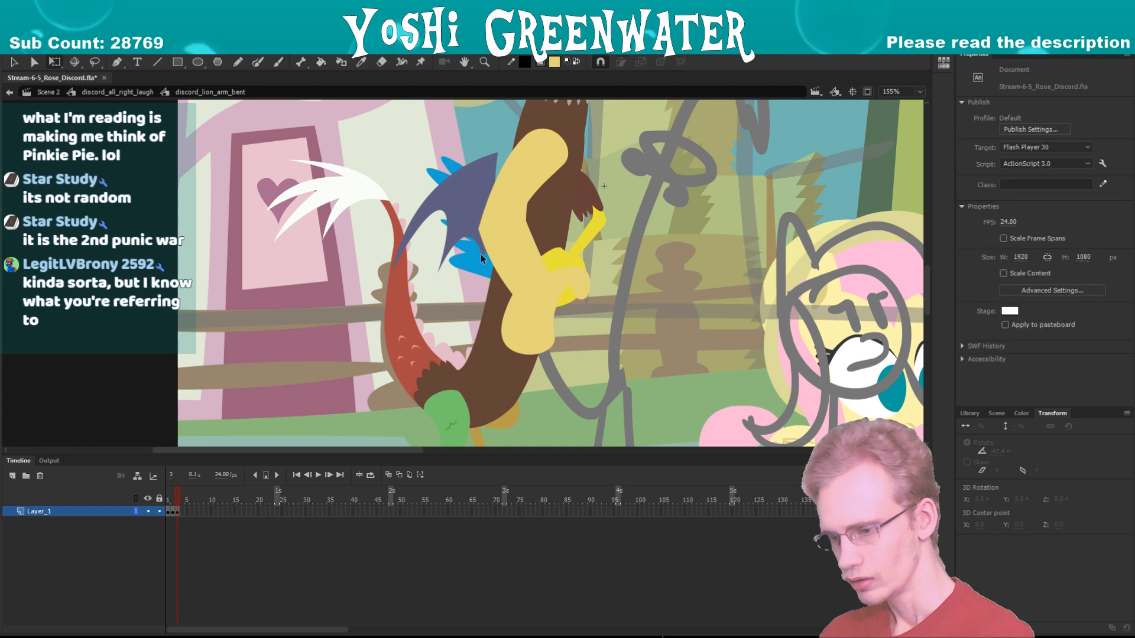
- Lasso the paw of the bent arm and scale its width to about 93.4%
{"action": "left_click", "coordinate": [525, 301]}
{"action": "key", "text": "l"}
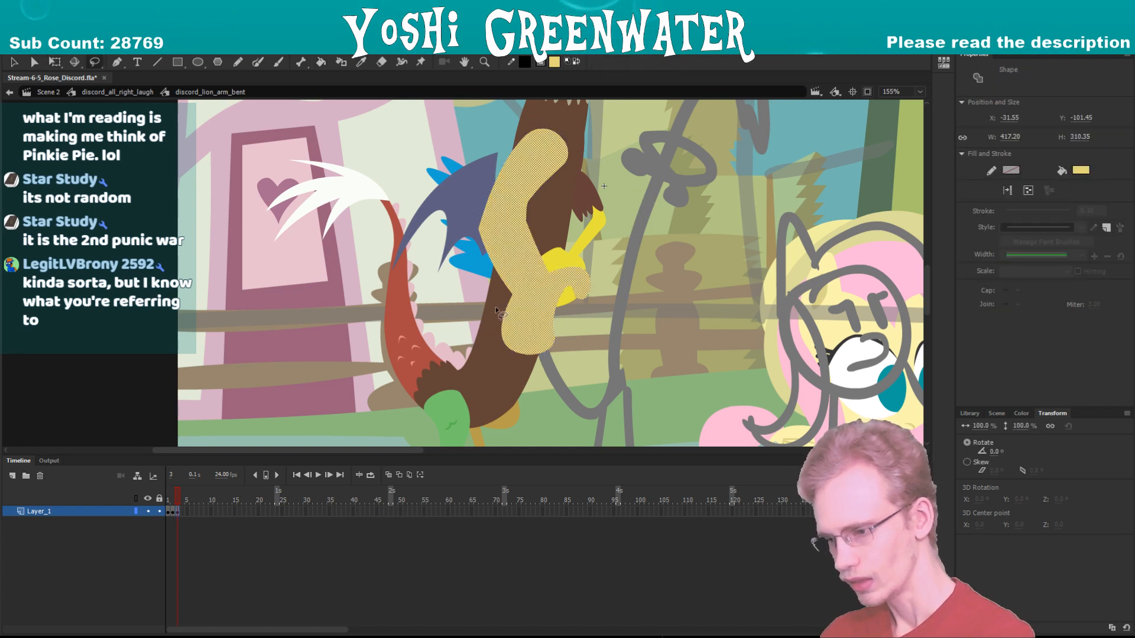
{"action": "mouse_move", "coordinate": [497, 305]}
{"action": "left_mouse_down"}
{"action": "mouse_move", "coordinate": [603, 292]}
{"action": "mouse_move", "coordinate": [467, 352]}
{"action": "mouse_move", "coordinate": [519, 342]}
{"action": "left_mouse_up"}
{"action": "key", "text": "q"}
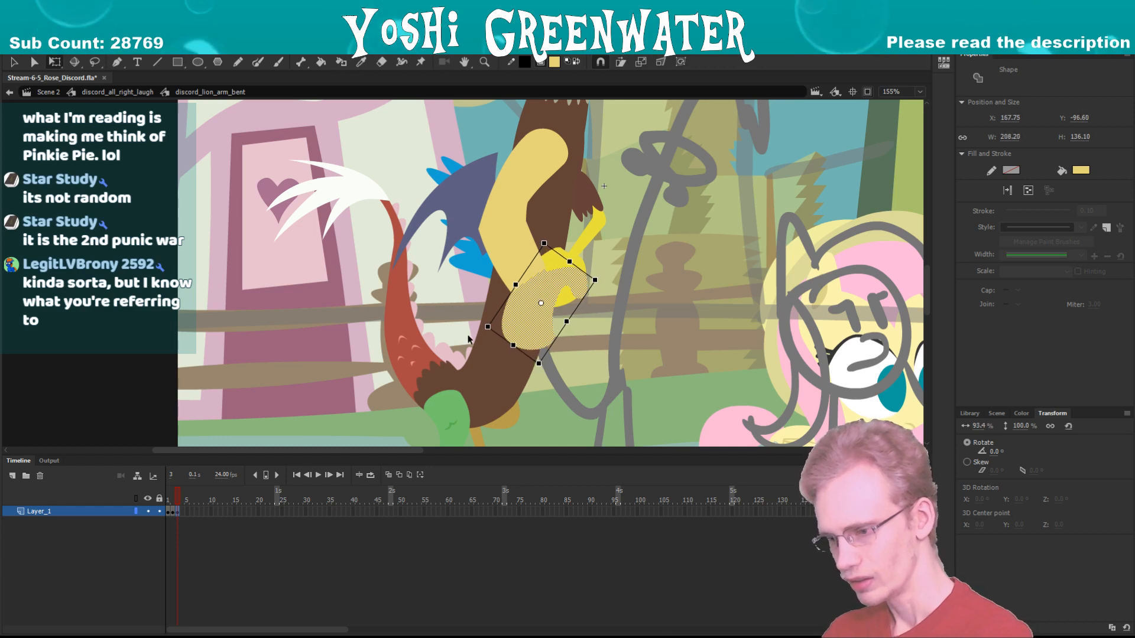
{"action": "left_click", "coordinate": [464, 332]}
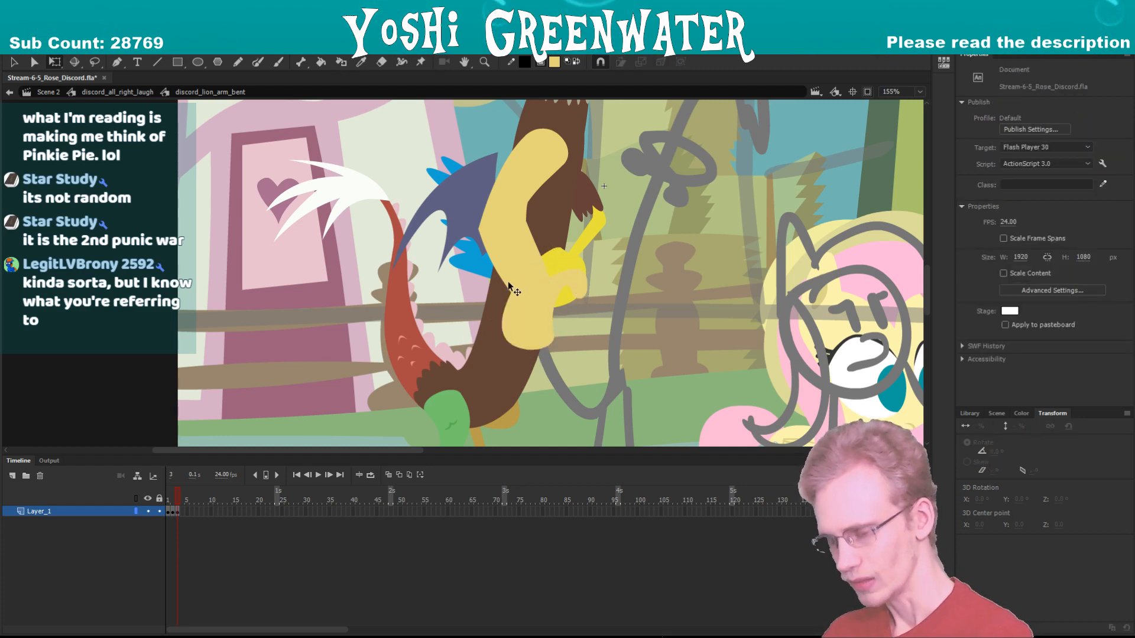
{"action": "left_click", "coordinate": [548, 272]}
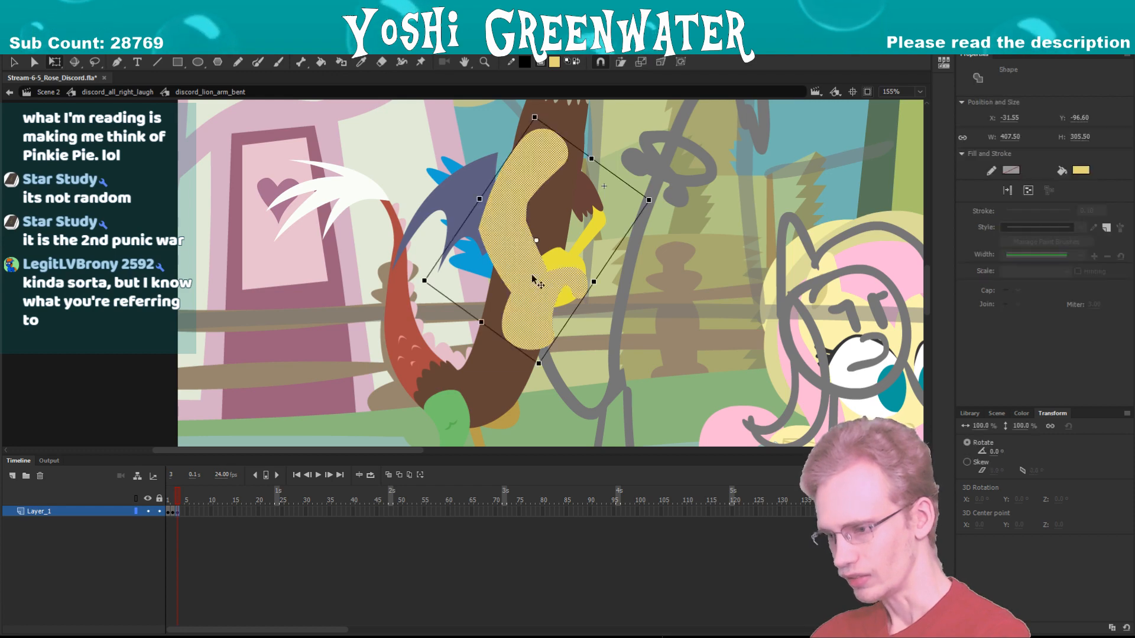
- Back in discord_all_right_laugh, set the lion arm's first frame to 3 and rotate the arm slightly outward
{"action": "double_click", "coordinate": [450, 324]}
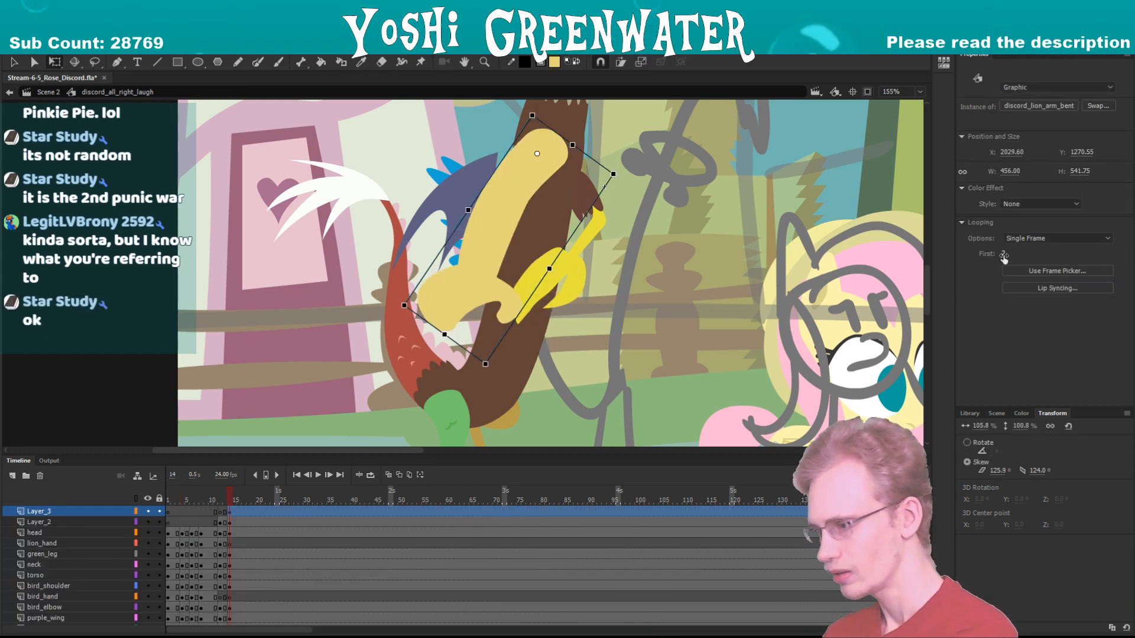
{"action": "type", "text": "3"}
{"action": "key", "text": "Return"}
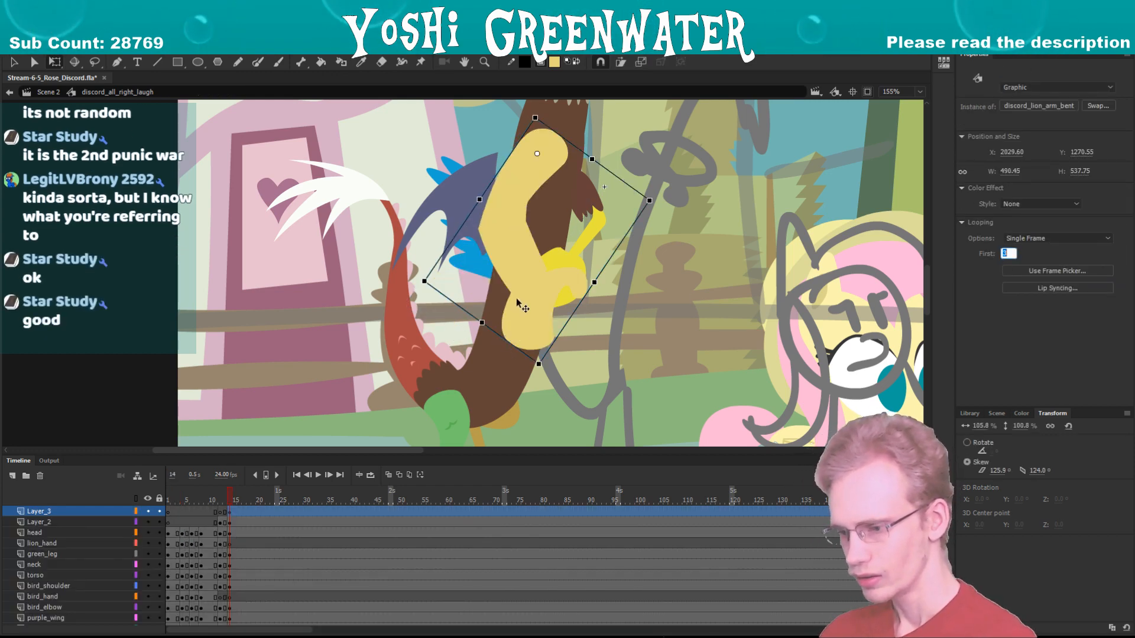
{"action": "left_click_drag", "start_coordinate": [481, 321], "coordinate": [421, 273]}
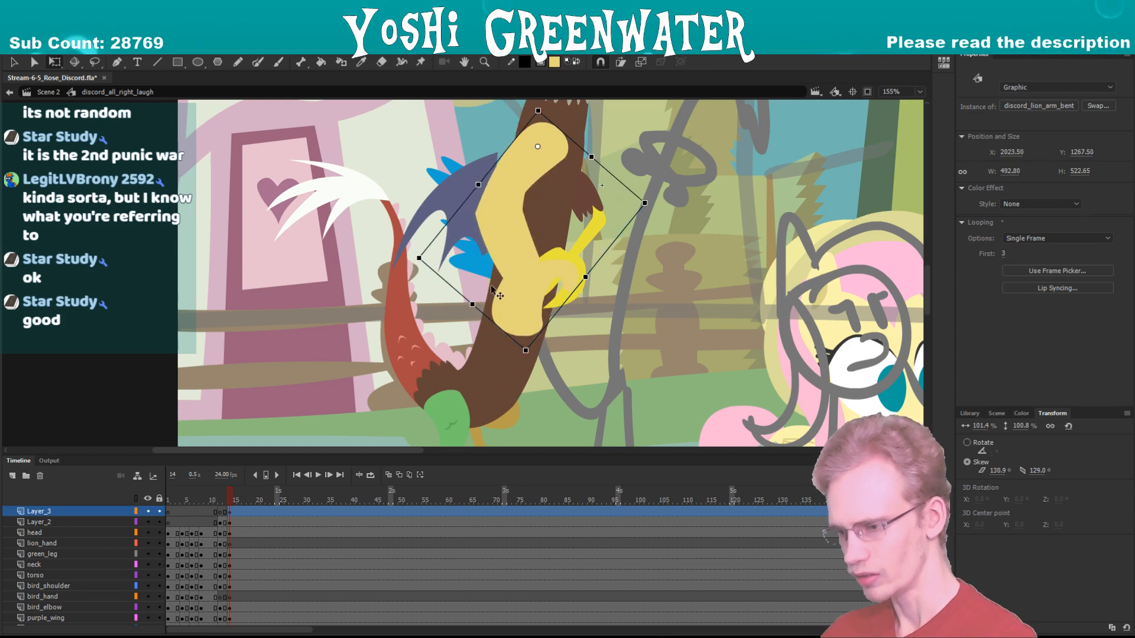
{"action": "key", "text": "."}
{"action": "left_click", "coordinate": [535, 262]}
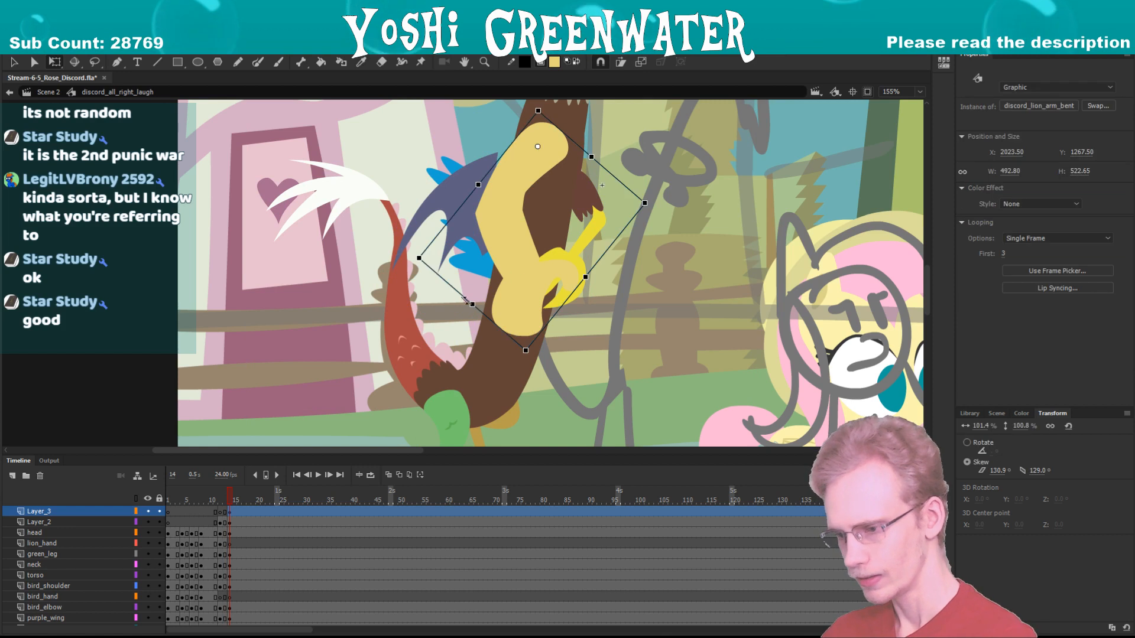
{"action": "left_click", "coordinate": [539, 265]}
{"action": "left_click_drag", "start_coordinate": [507, 324], "coordinate": [492, 321]}
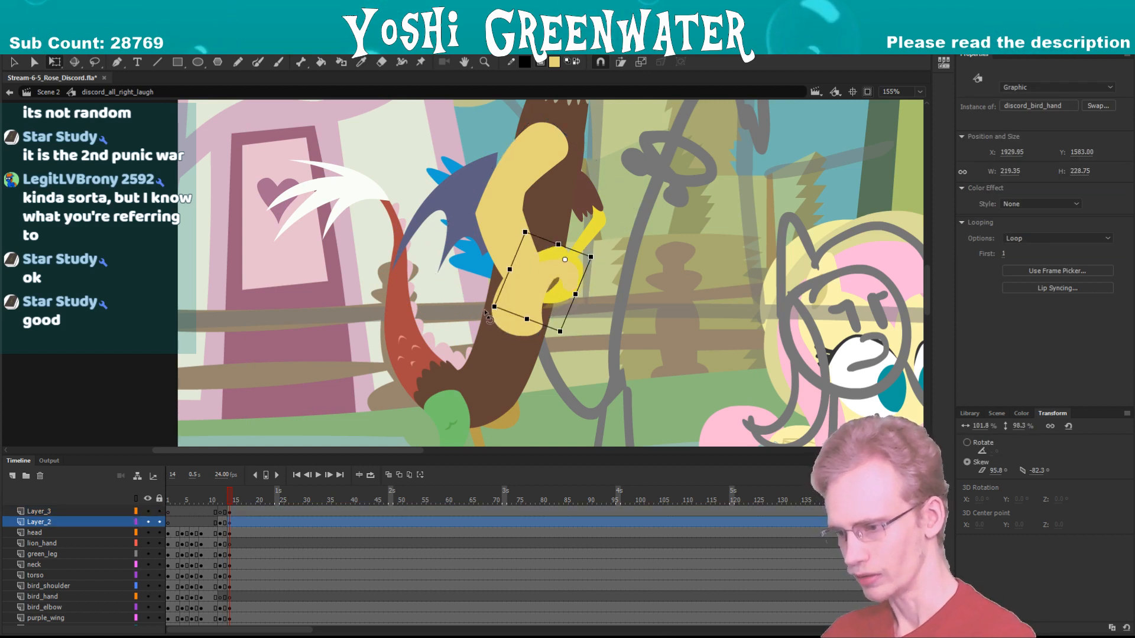
{"action": "left_click", "coordinate": [587, 235], "text": "shift"}
{"action": "left_click", "coordinate": [581, 198], "text": "shift"}
{"action": "left_click", "coordinate": [561, 186], "text": "shift"}
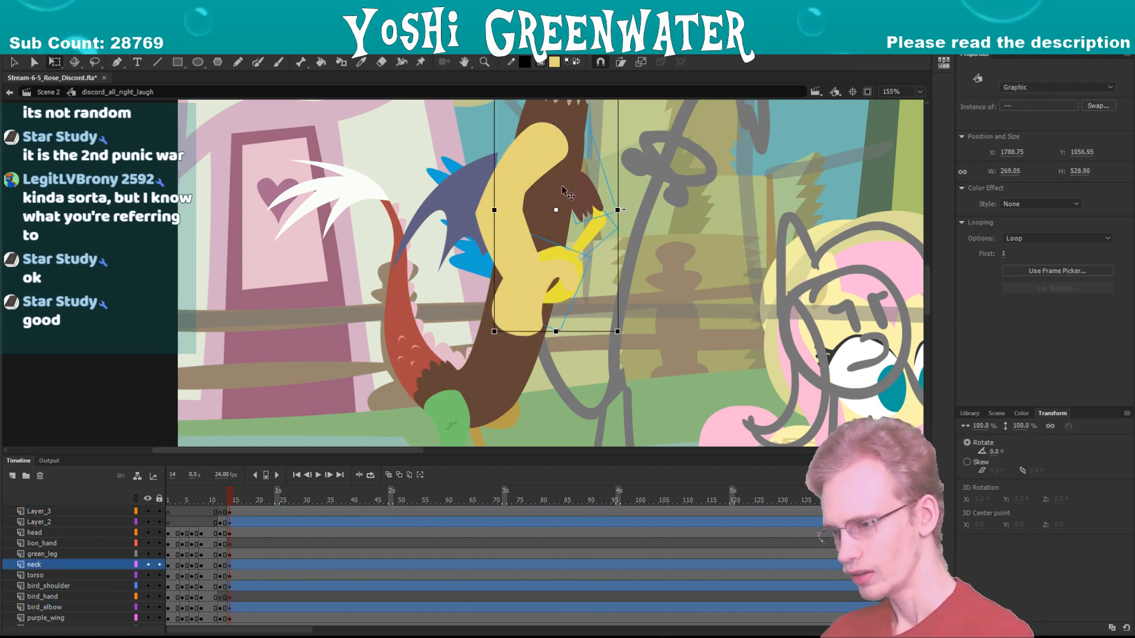
{"action": "left_click", "coordinate": [563, 208], "text": "shift"}
{"action": "left_click", "coordinate": [574, 267]}
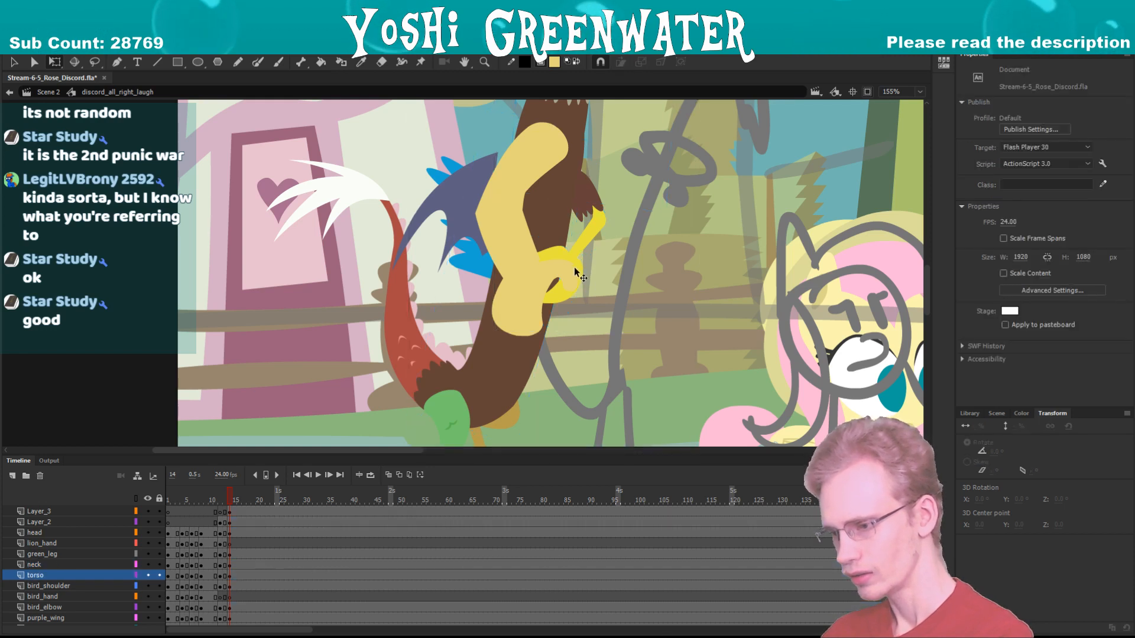
{"action": "left_click", "coordinate": [566, 255], "text": "shift"}
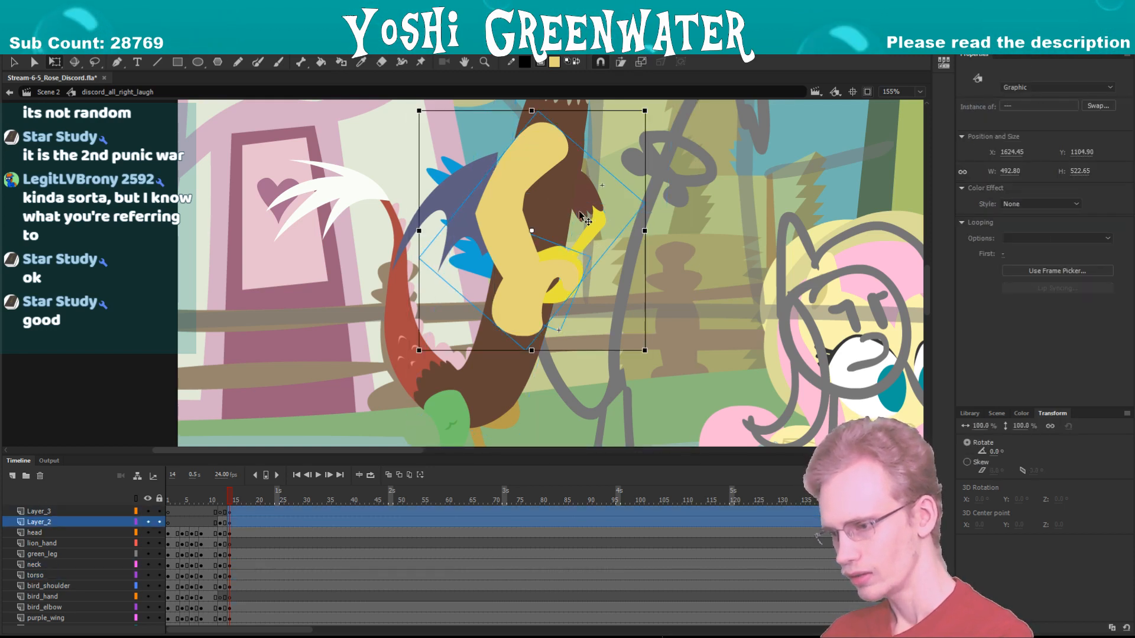
{"action": "left_click", "coordinate": [585, 192], "text": "shift"}
{"action": "left_click", "coordinate": [339, 228]}
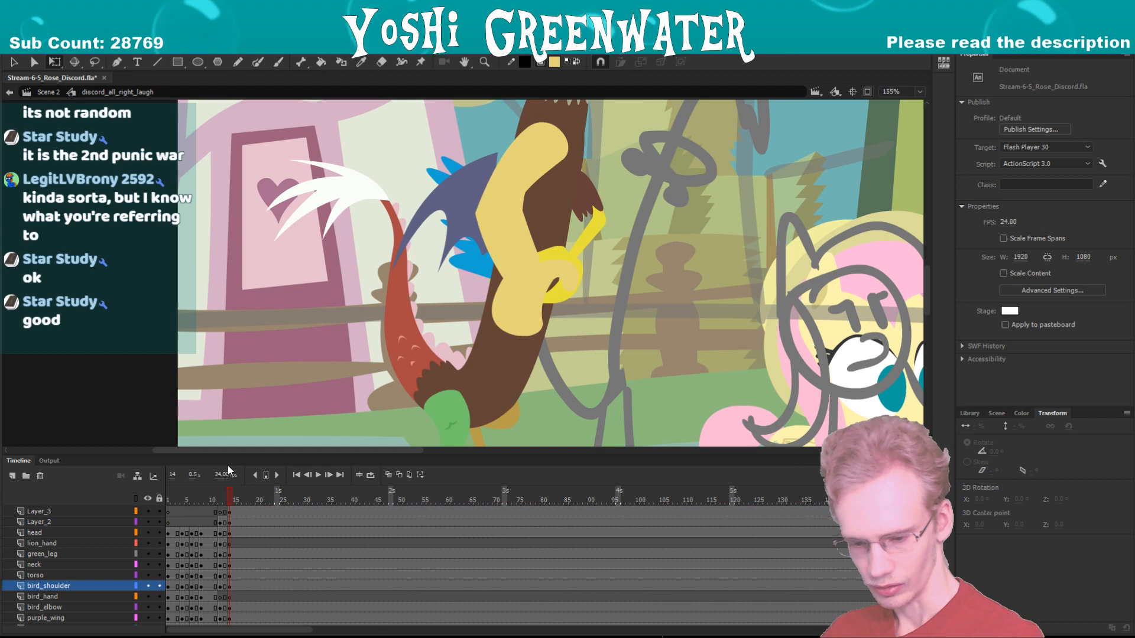
- Try to rotate the bird shoulder, elbow and hand together inward at frame 14
{"action": "left_click", "coordinate": [229, 522]}
{"action": "left_click", "coordinate": [568, 201]}
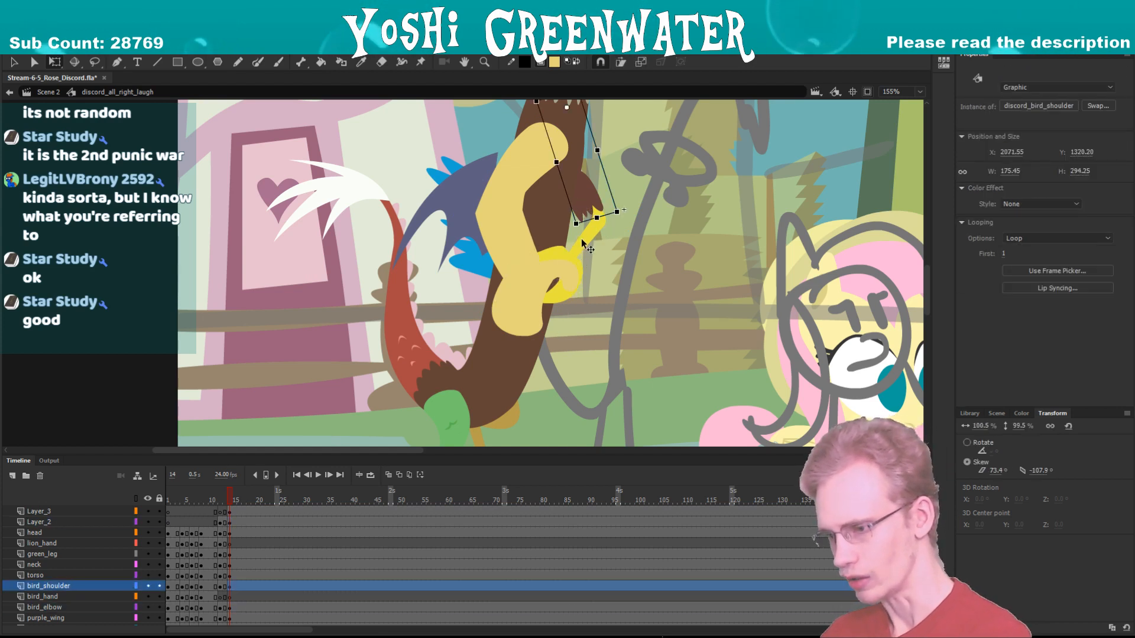
{"action": "left_click", "coordinate": [581, 240], "text": "shift"}
{"action": "left_click", "coordinate": [561, 251], "text": "shift"}
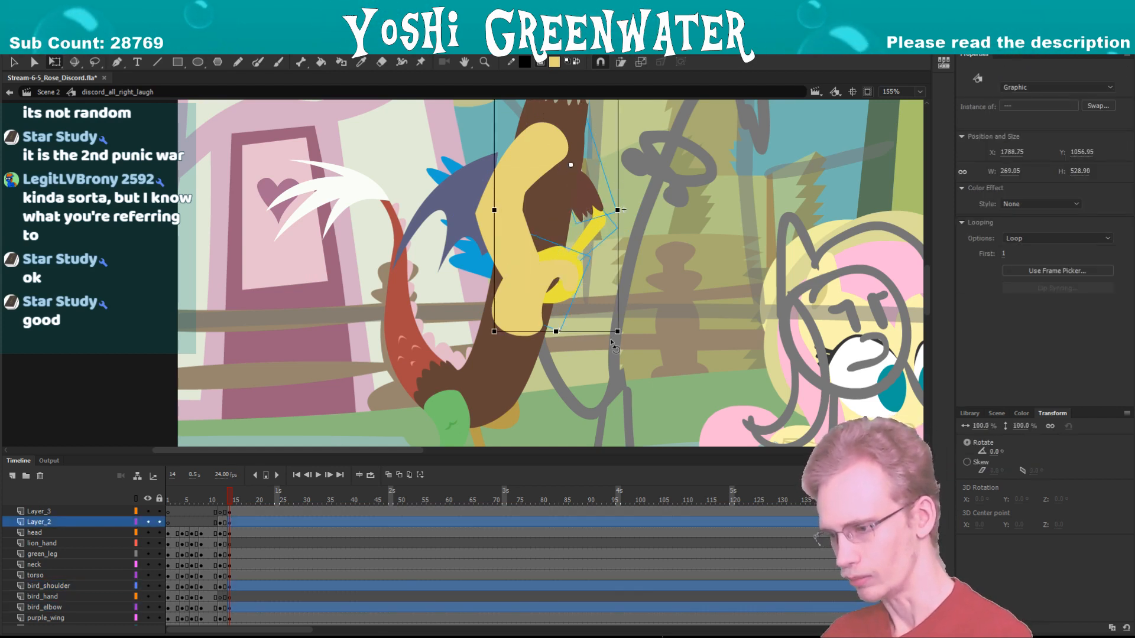
{"action": "left_click_drag", "start_coordinate": [612, 346], "coordinate": [600, 350]}
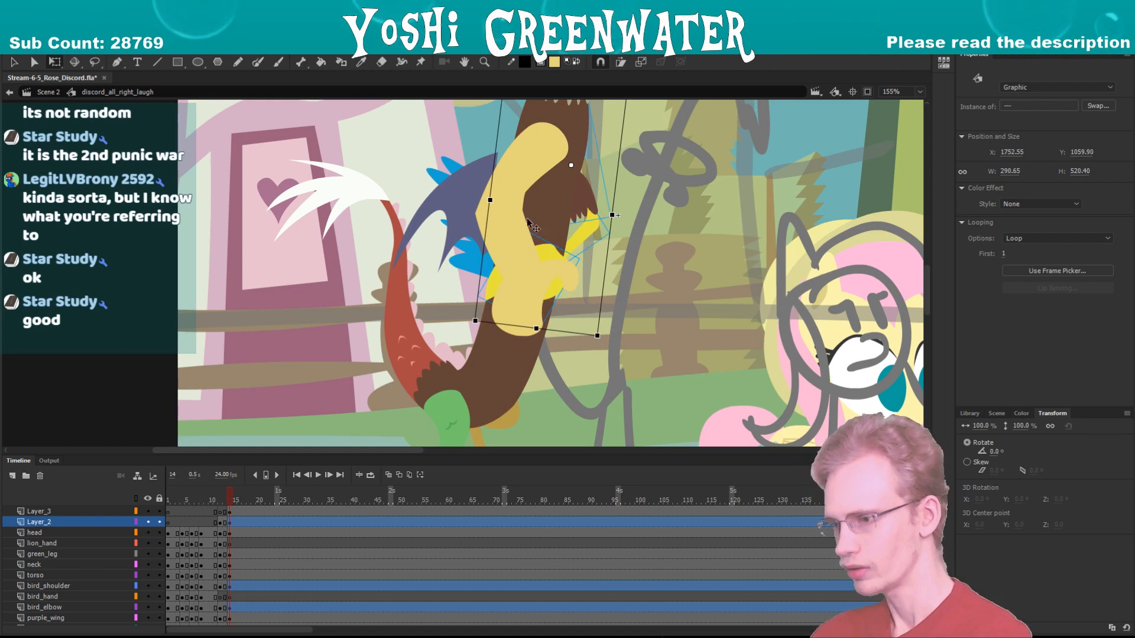
{"action": "left_click", "coordinate": [553, 171]}
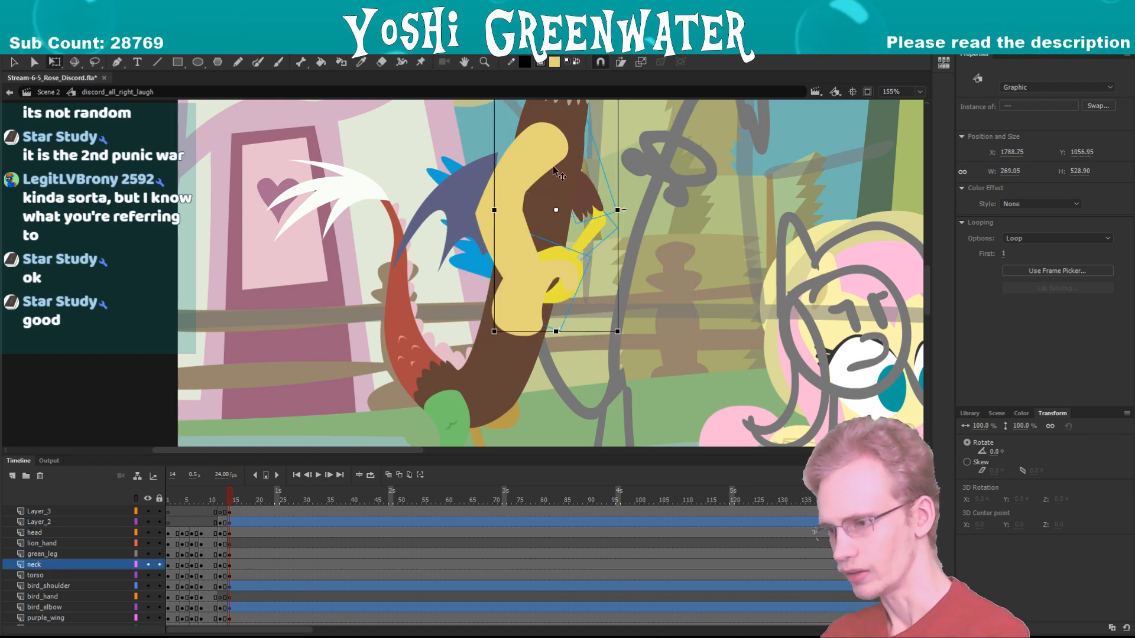
- Rotate the grouped bird arm pieces slightly toward the body at frame 14
{"action": "left_click", "coordinate": [597, 206]}
{"action": "left_click_drag", "start_coordinate": [578, 208], "coordinate": [566, 195]}
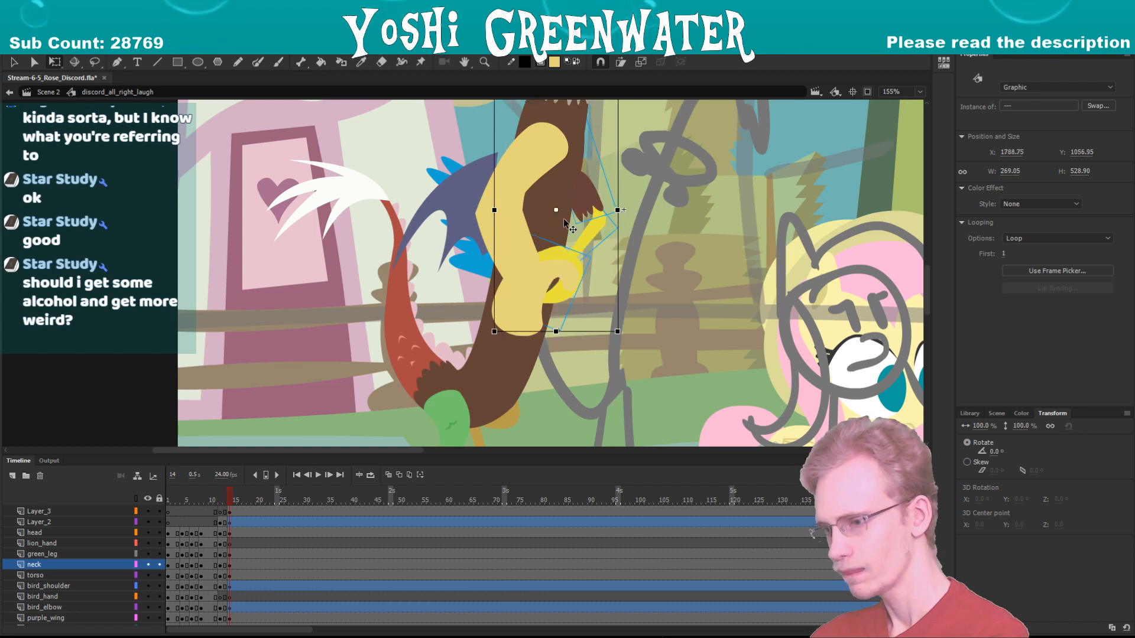
{"action": "left_click_drag", "start_coordinate": [492, 342], "coordinate": [462, 283]}
{"action": "left_click", "coordinate": [462, 283]}
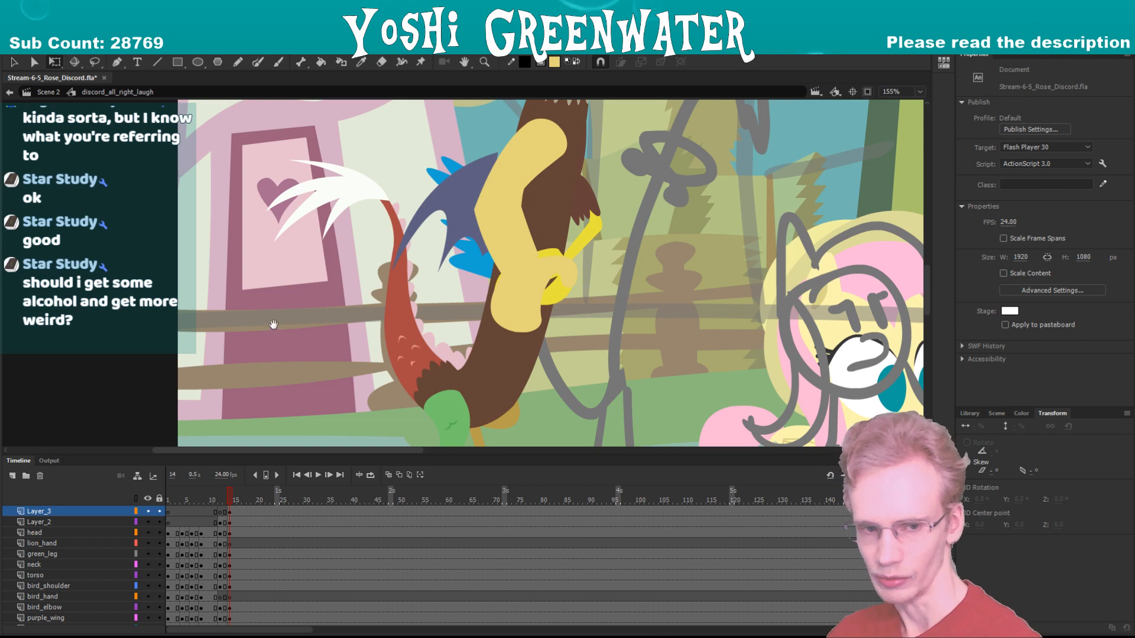
- Check the adjusted bird arm across neighbouring frames and play back the laugh with the whole scene in view
{"action": "left_click_drag", "start_coordinate": [273, 325], "coordinate": [291, 324]}
{"action": "key", "text": "."}
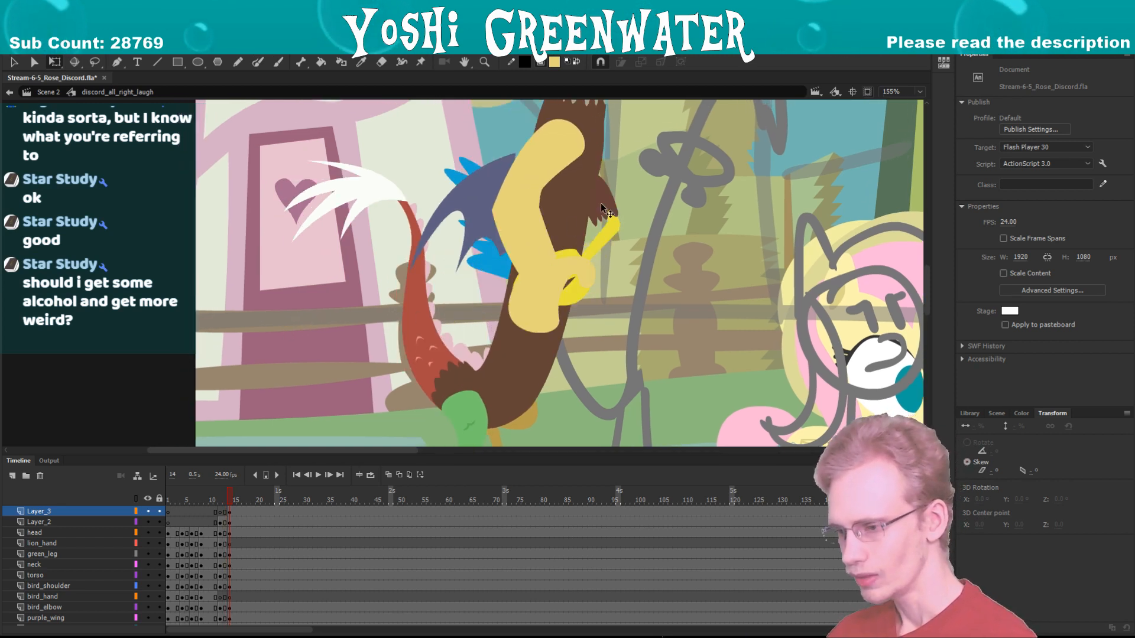
{"action": "left_click", "coordinate": [601, 205]}
{"action": "mouse_move", "coordinate": [550, 147]}
{"action": "left_mouse_down"}
{"action": "mouse_move", "coordinate": [532, 191]}
{"action": "mouse_move", "coordinate": [552, 143]}
{"action": "left_mouse_up"}
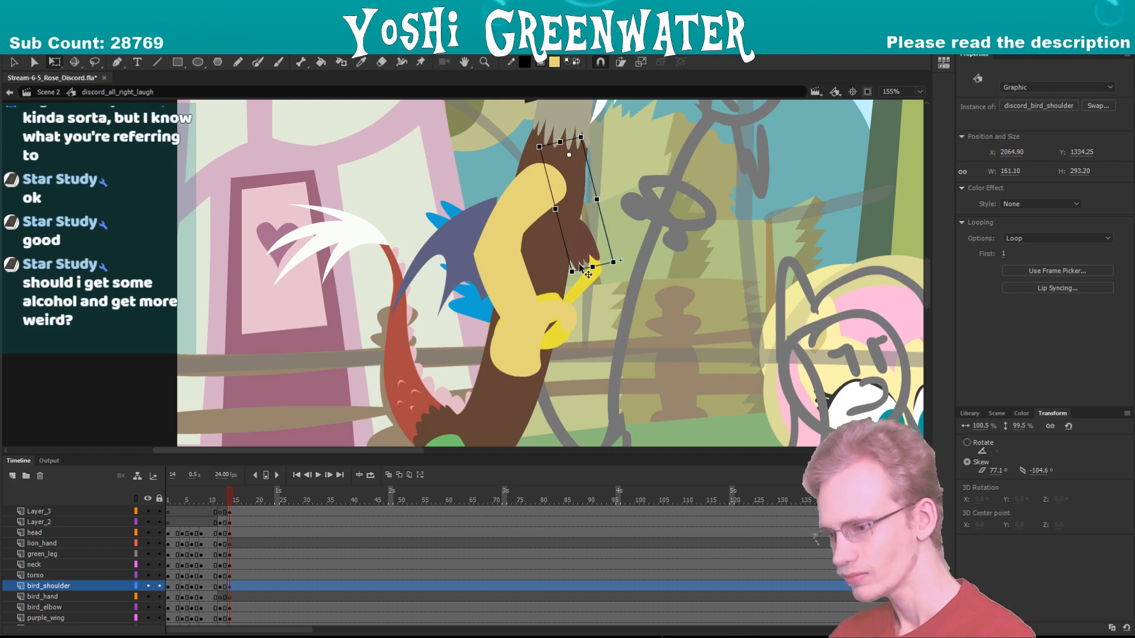
{"action": "key", "text": "."}
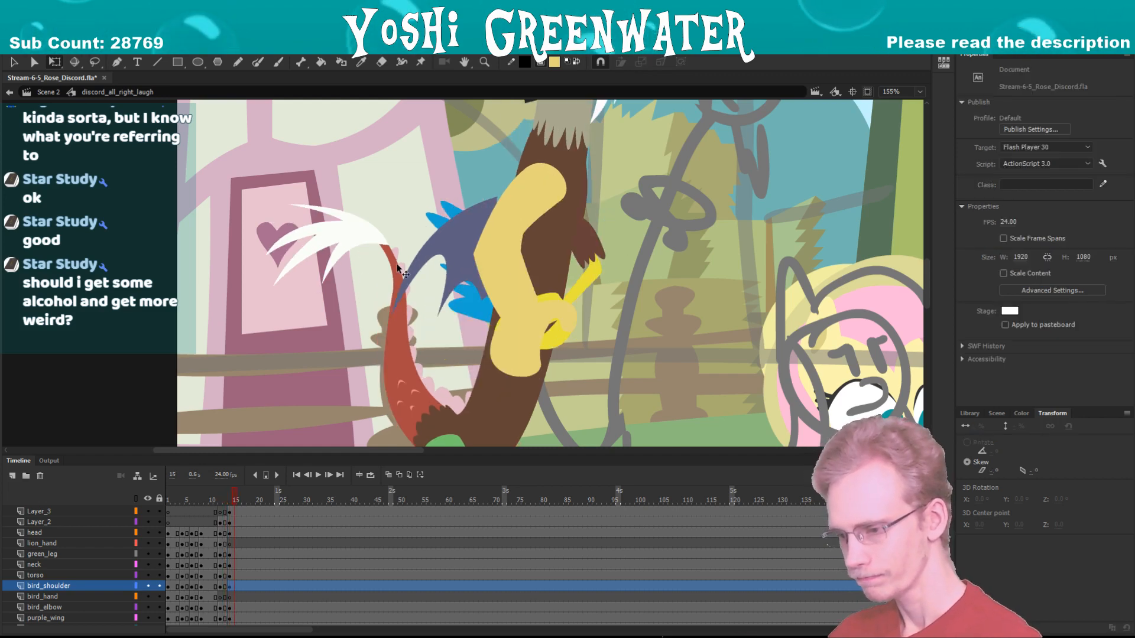
{"action": "left_click", "coordinate": [919, 92]}
{"action": "left_click", "coordinate": [904, 107]}
{"action": "key", "text": "."}
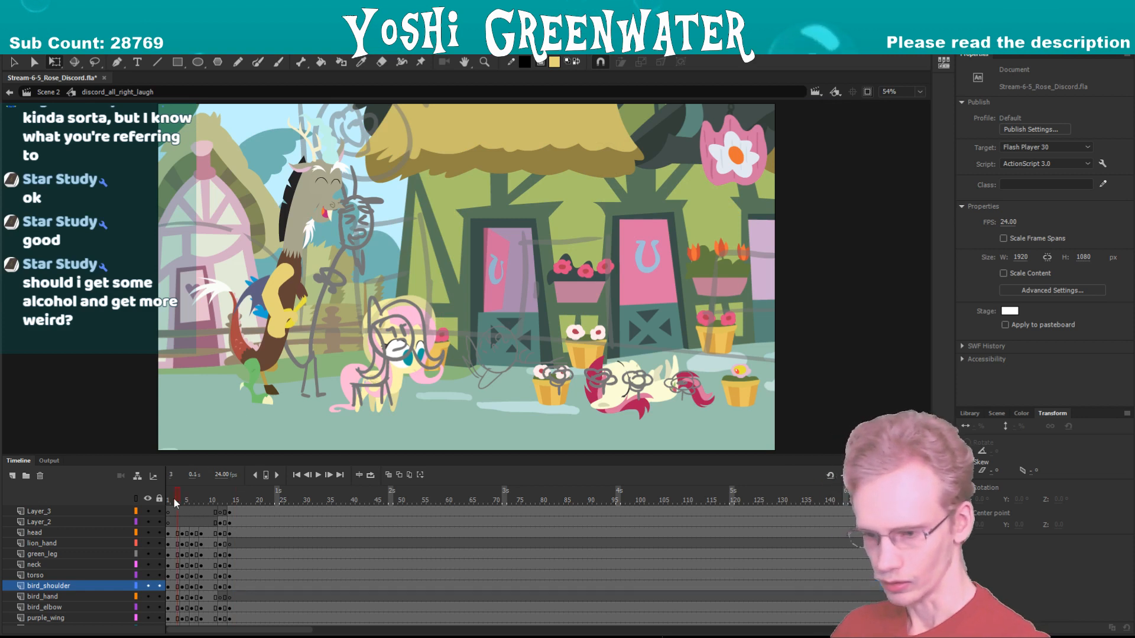
{"action": "key", "text": "Return"}
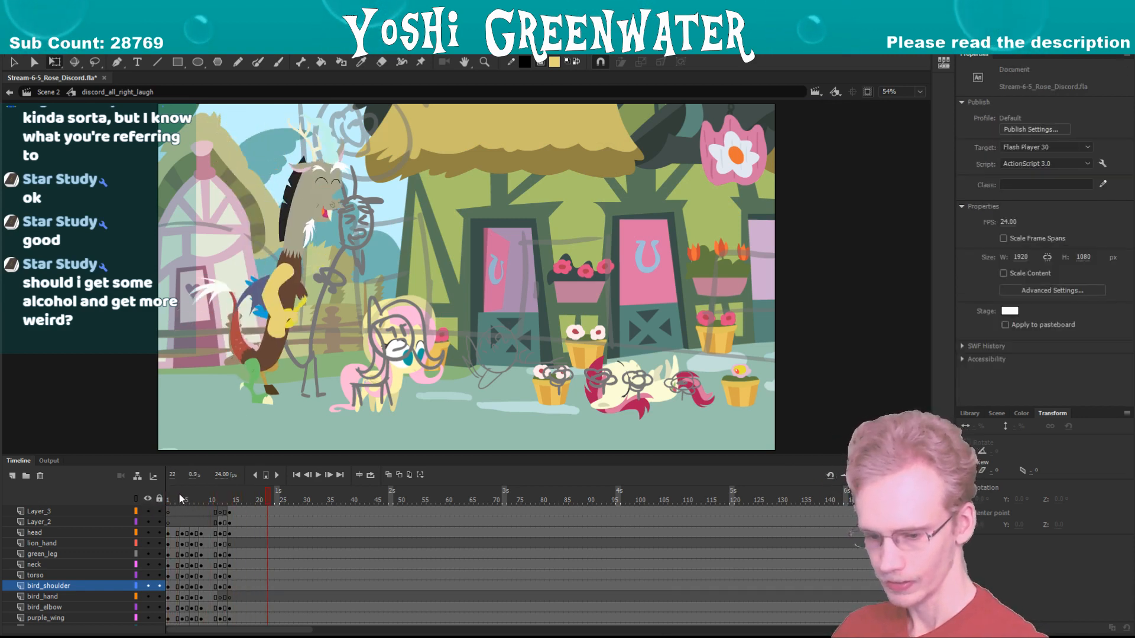
{"action": "key", "text": "Return"}
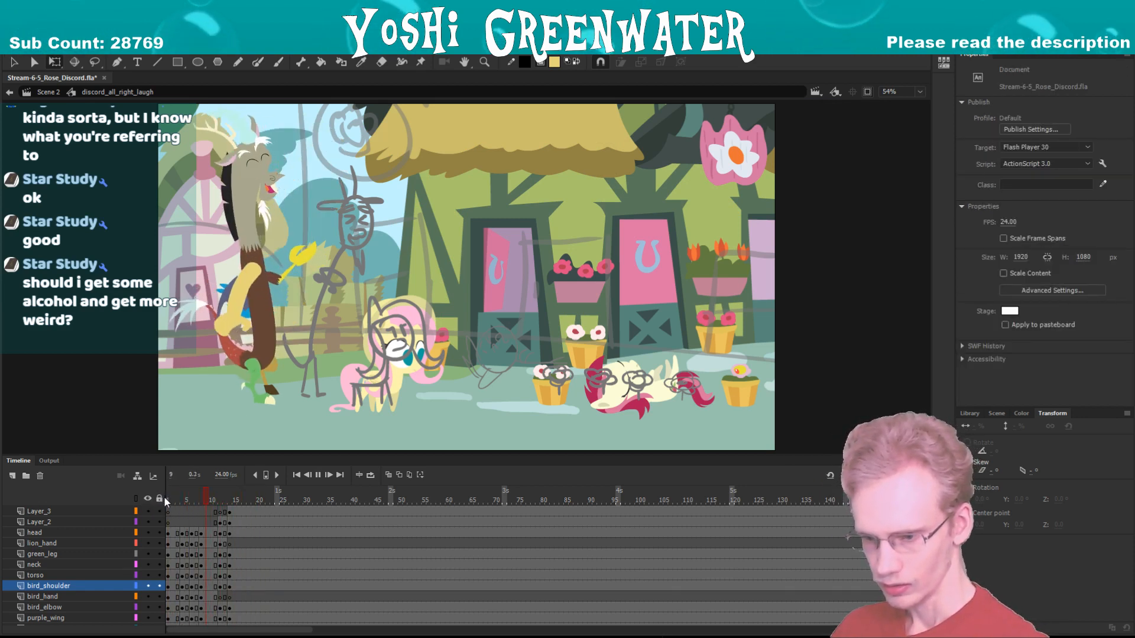
{"action": "key", "text": "Return"}
- Add a keyframe at frame 16 on all of Discord's layers
{"action": "left_click_drag", "start_coordinate": [179, 455], "coordinate": [179, 401]}
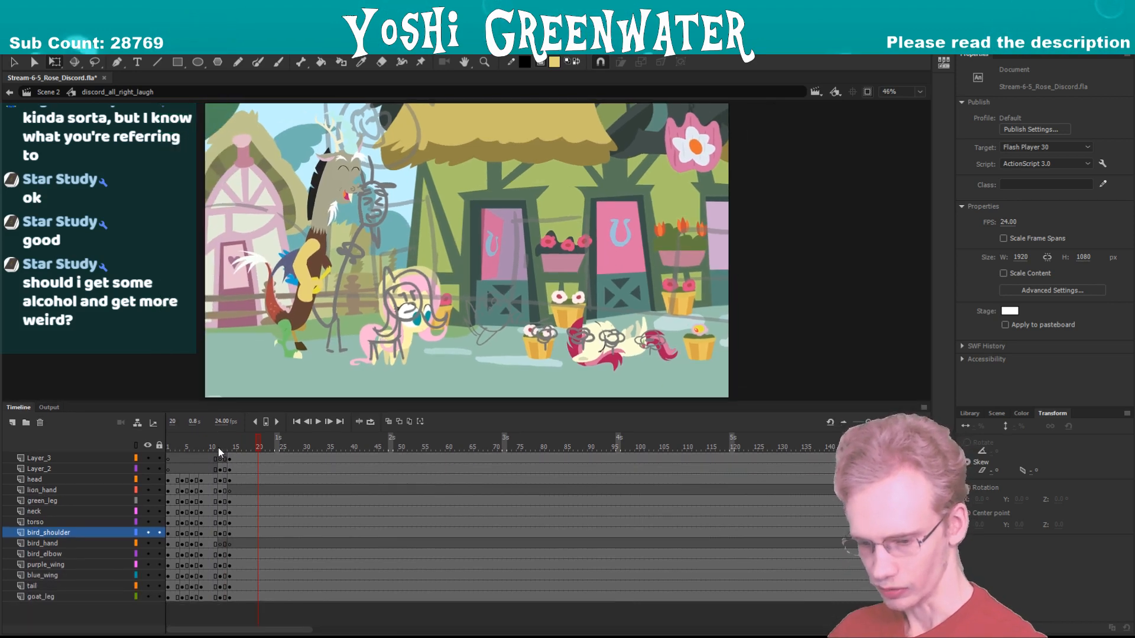
{"action": "left_click_drag", "start_coordinate": [218, 448], "coordinate": [237, 490]}
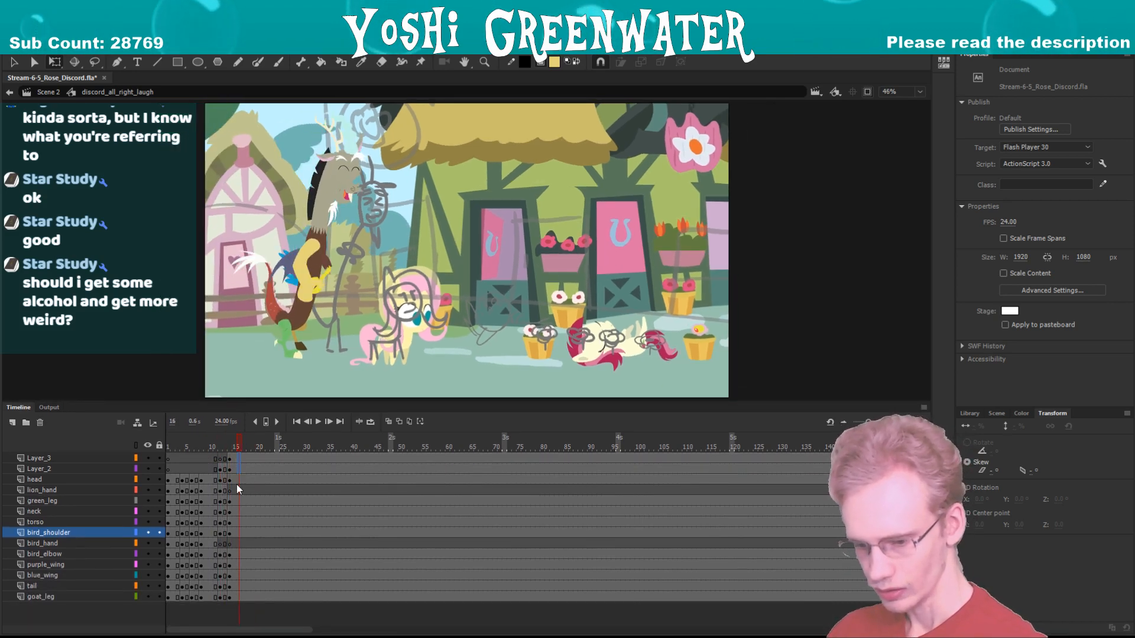
{"action": "left_click_drag", "start_coordinate": [239, 608], "coordinate": [238, 605]}
- Shift Discord's body pieces and head slightly at frame 16, leaving the green leg planted
{"action": "key", "text": "F4"}
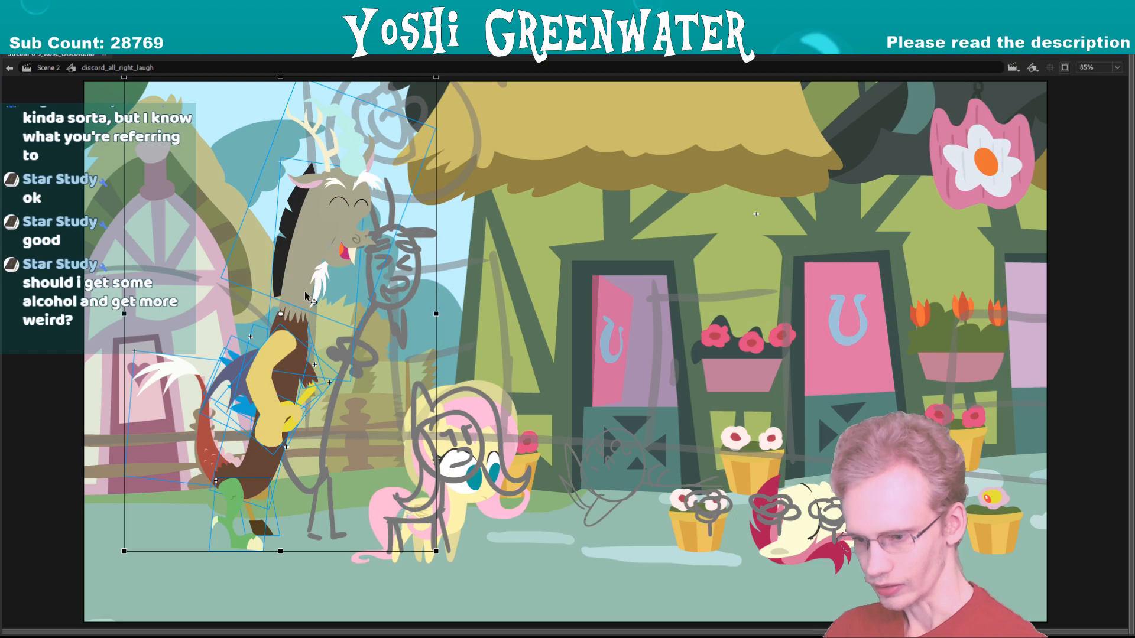
{"action": "left_click", "coordinate": [345, 250], "text": "shift"}
{"action": "left_click", "coordinate": [241, 500], "text": "shift"}
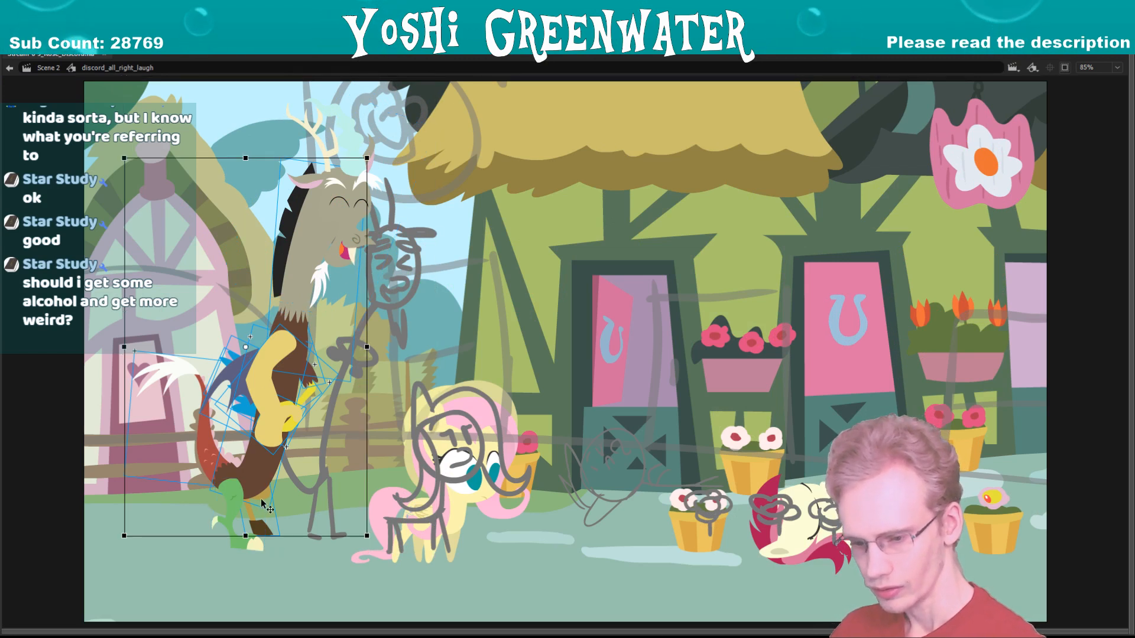
{"action": "left_click", "coordinate": [268, 208]}
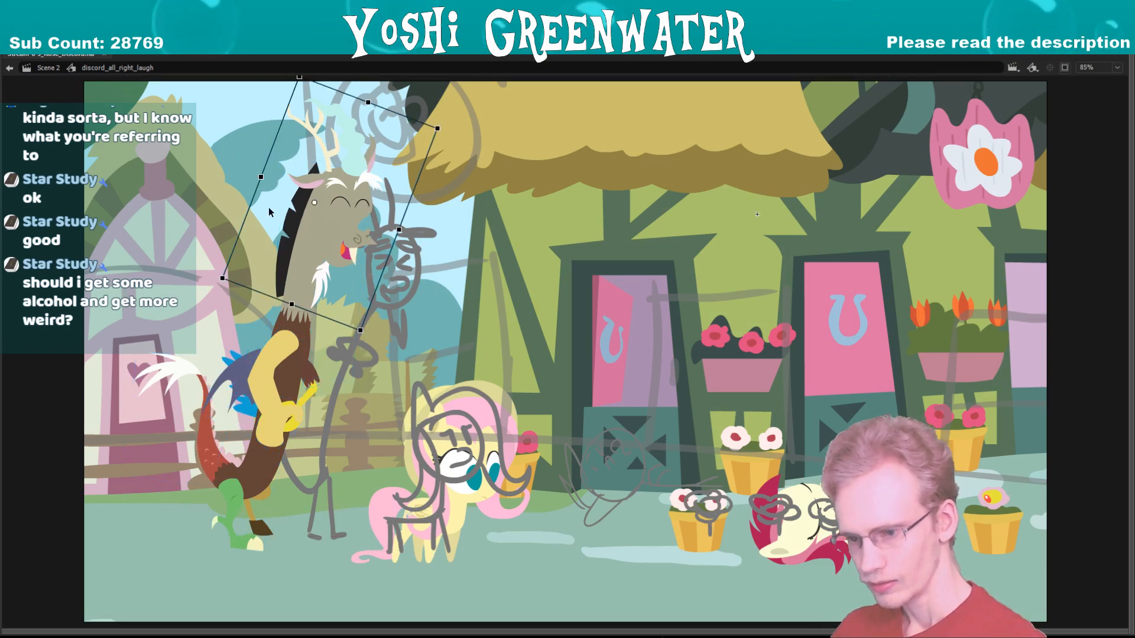
{"action": "left_click", "coordinate": [231, 233]}
{"action": "key", "text": "F4"}
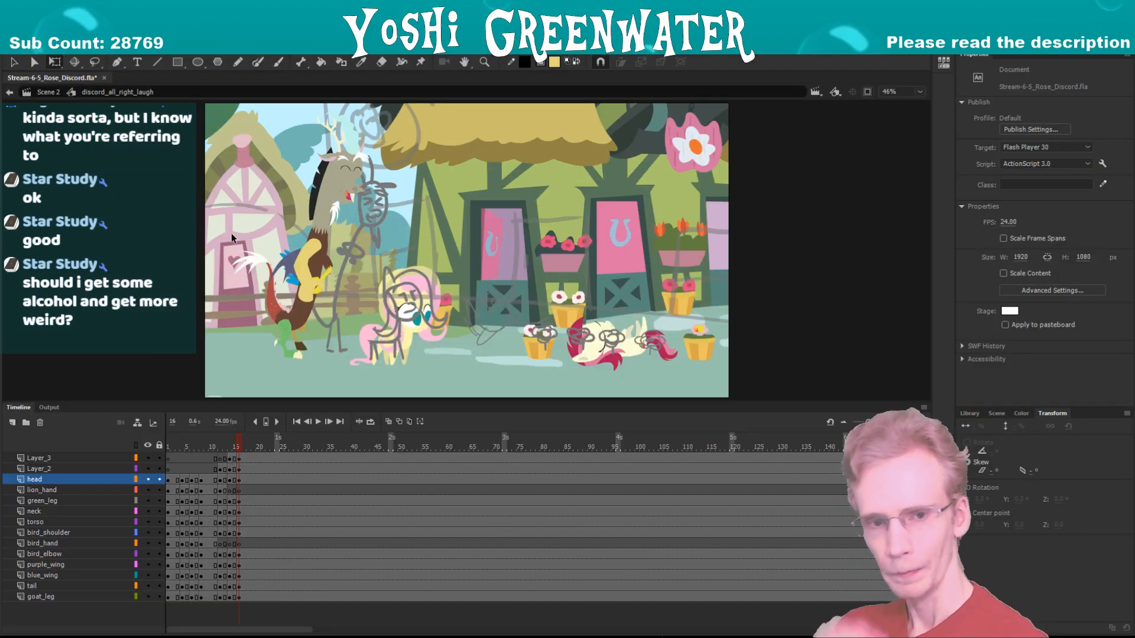
- Save the document and play back the laugh animation with the frame 16 pose
{"action": "left_click_drag", "start_coordinate": [241, 401], "coordinate": [228, 414]}
{"action": "key", "text": "ctrl+s"}
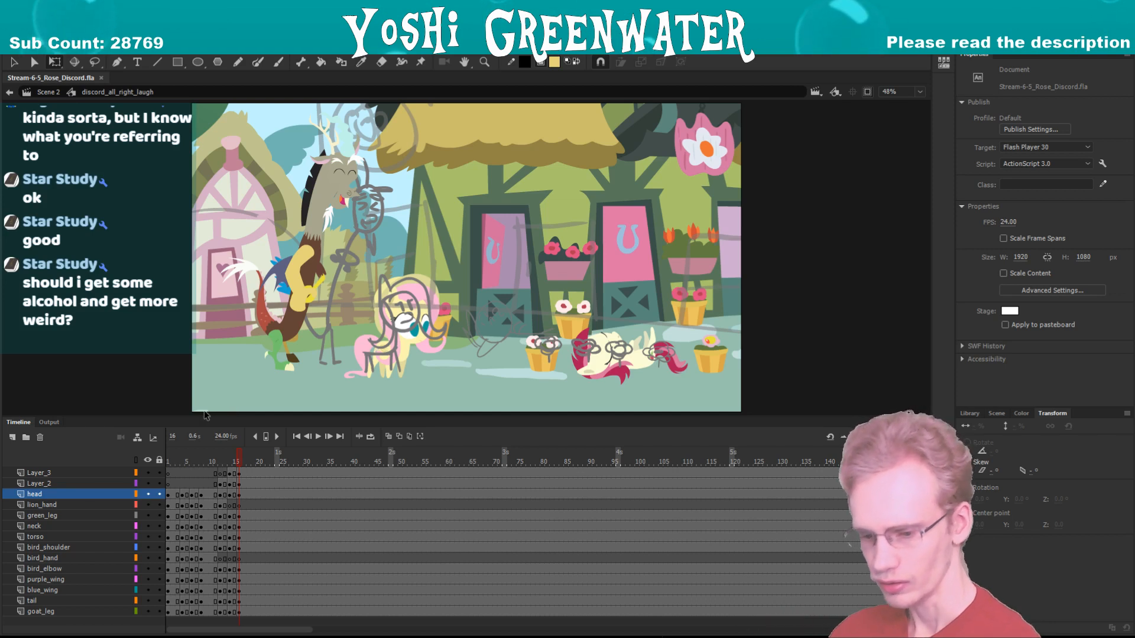
{"action": "left_click_drag", "start_coordinate": [207, 416], "coordinate": [207, 415]}
{"action": "key", "text": "Return"}
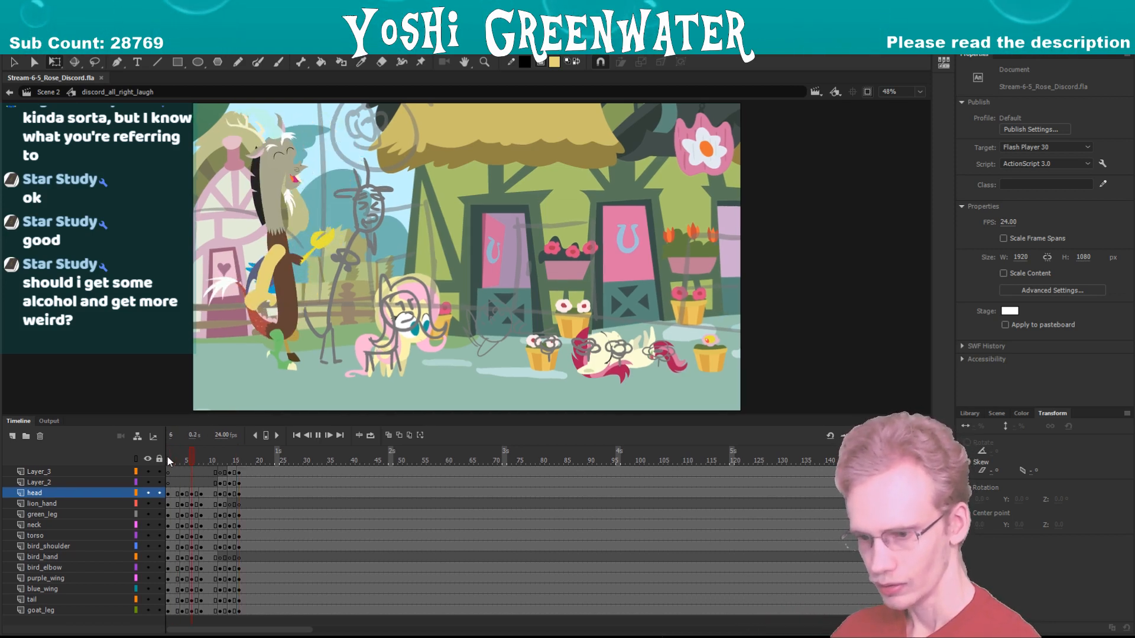
{"action": "key", "text": "Return"}
- Select all of Discord's pieces at frame 14 and skew them very slightly forward
{"action": "left_click_drag", "start_coordinate": [229, 459], "coordinate": [246, 455]}
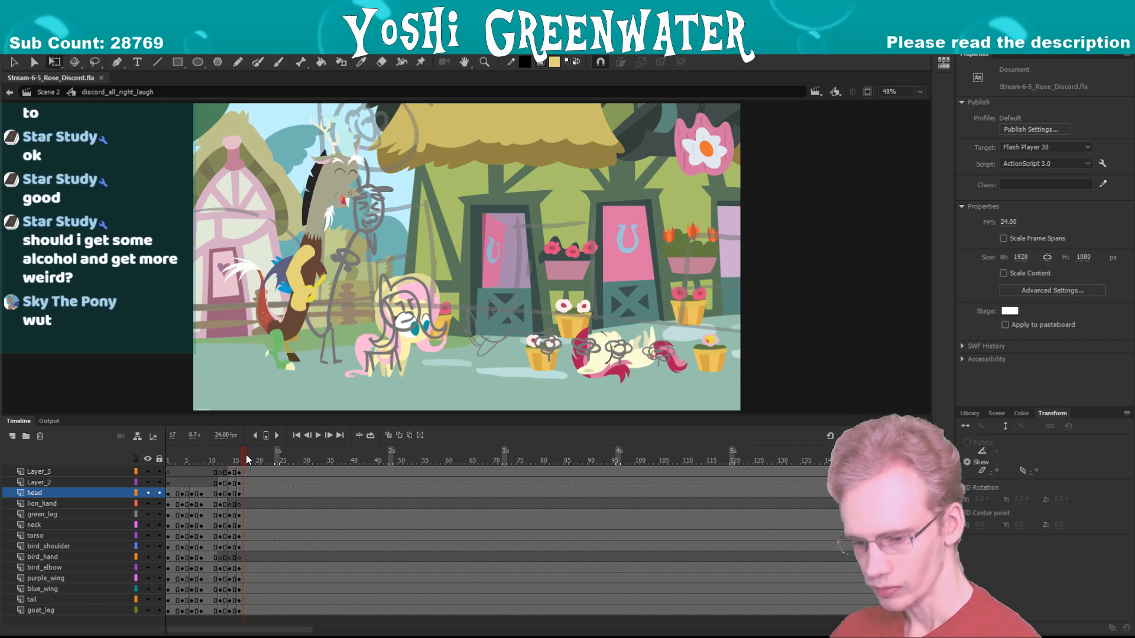
{"action": "left_click", "coordinate": [229, 461]}
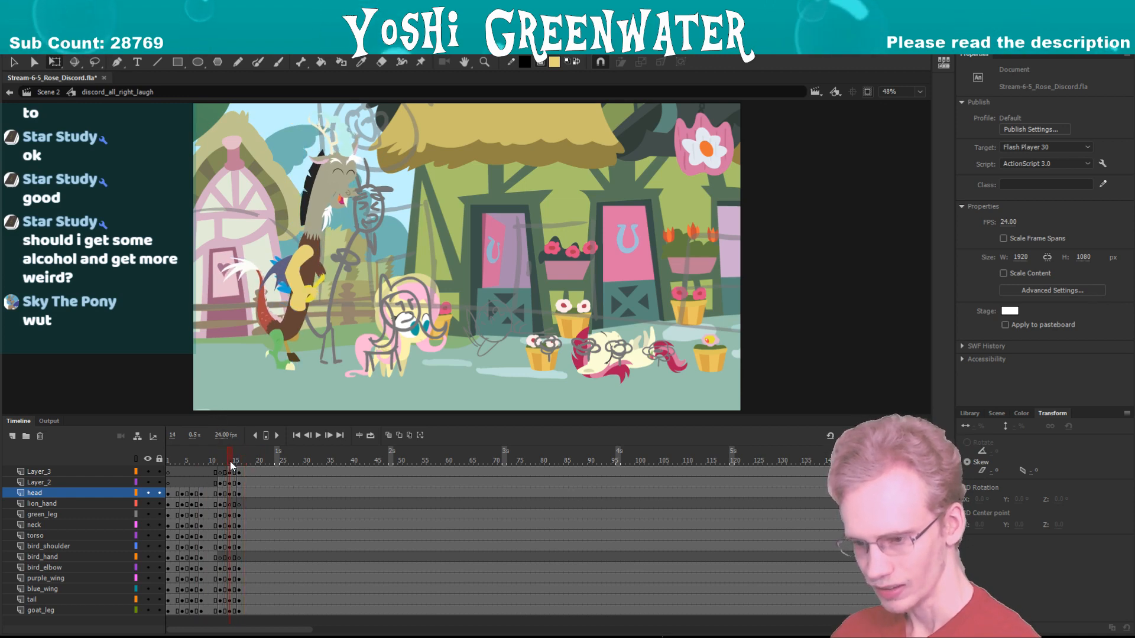
{"action": "key", "text": "F4"}
{"action": "key", "text": "ctrl+a"}
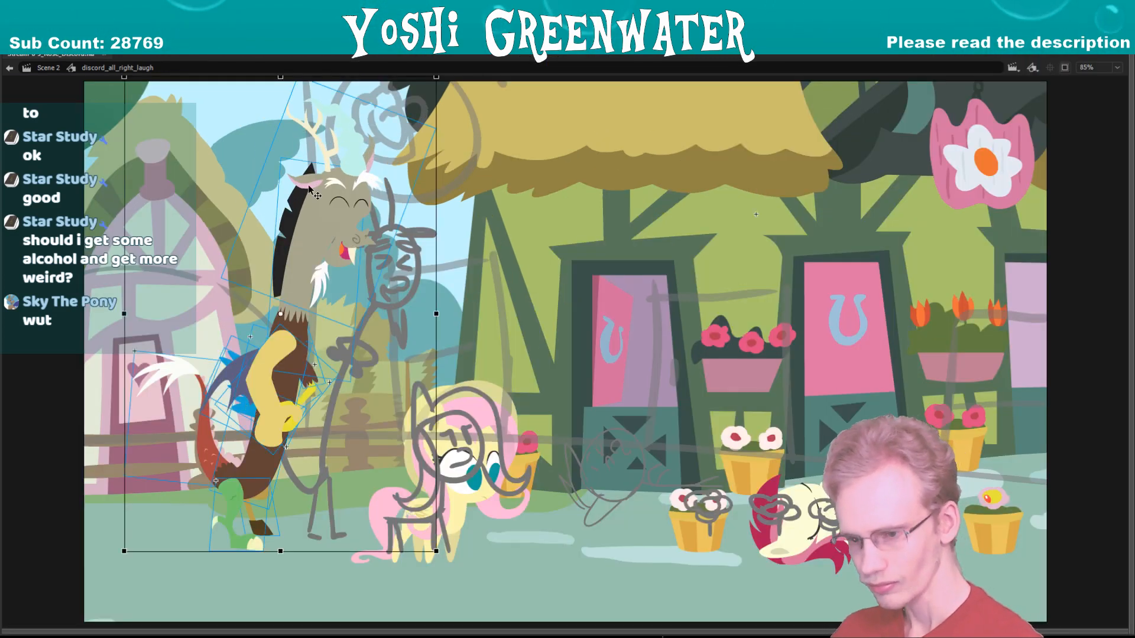
{"action": "left_click_drag", "start_coordinate": [234, 78], "coordinate": [241, 78]}
{"action": "left_click", "coordinate": [243, 99]}
{"action": "key", "text": "F4"}
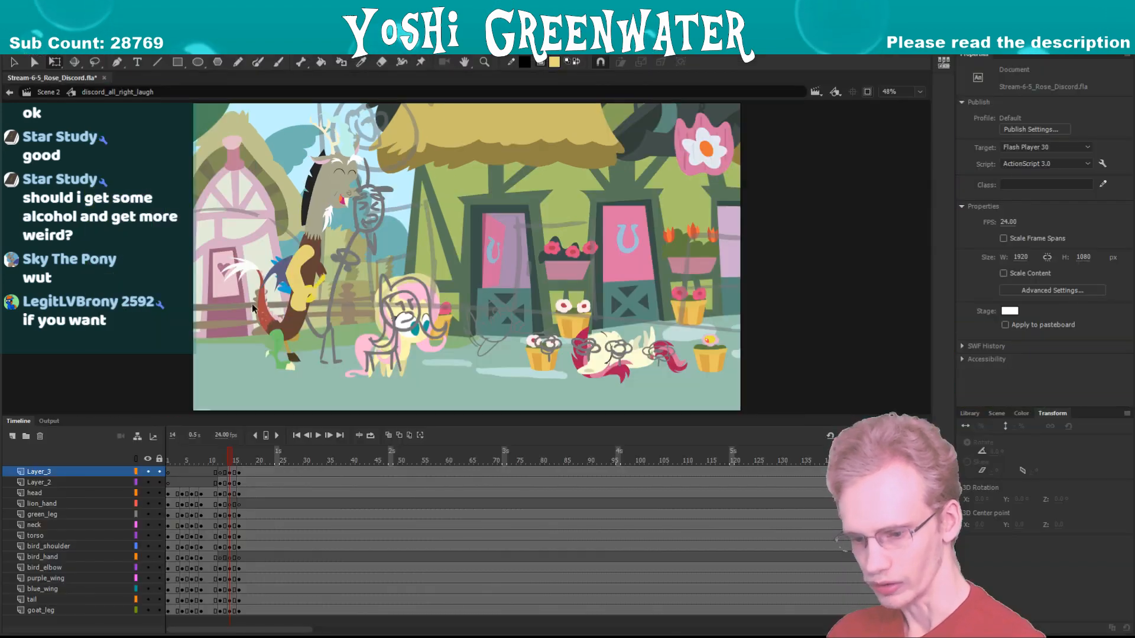
- Play back the laugh with the revised frame 14 pose and save the document
{"action": "left_click_drag", "start_coordinate": [229, 458], "coordinate": [186, 454]}
{"action": "key", "text": "Return"}
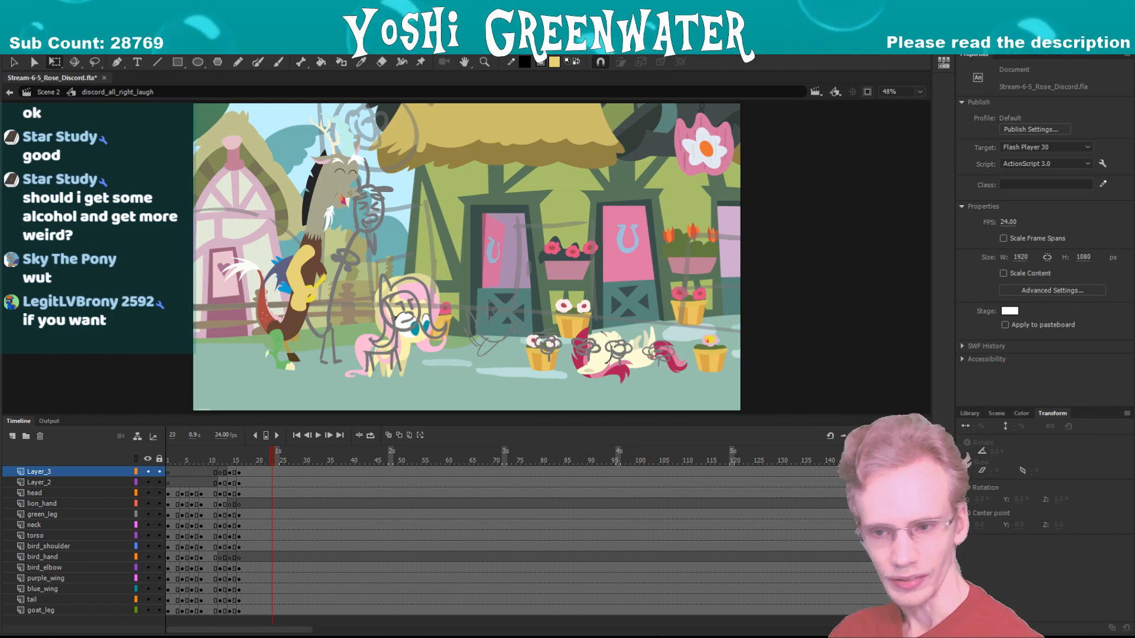
{"action": "key", "text": "ctrl+s"}
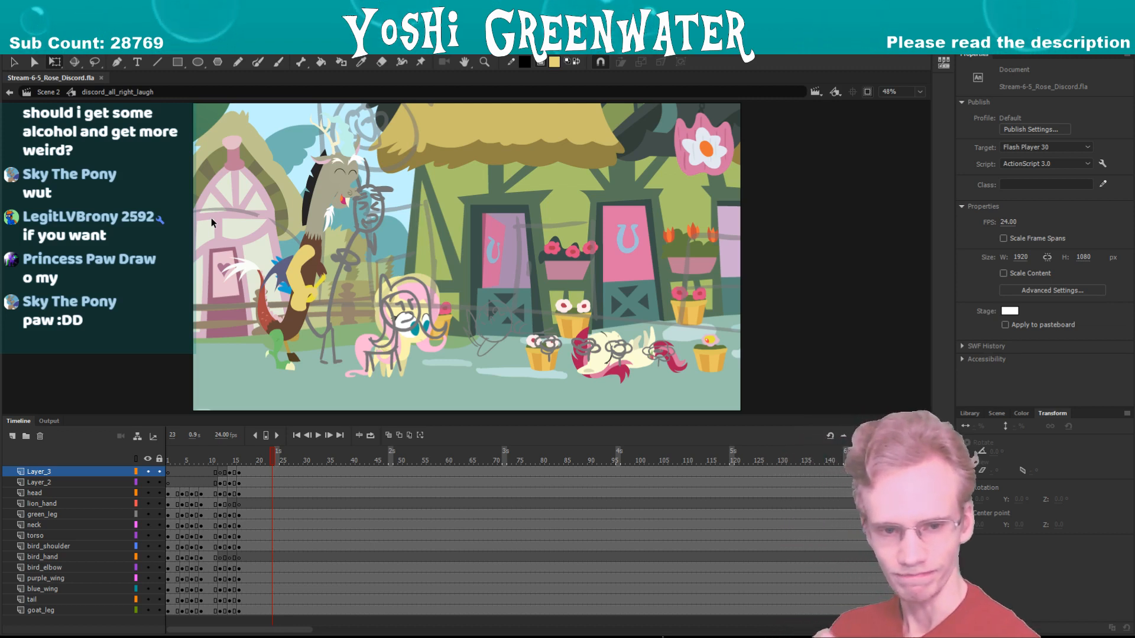
{"action": "left_click", "coordinate": [182, 461]}
{"action": "key", "text": "Return"}
{"action": "left_click_drag", "start_coordinate": [168, 464], "coordinate": [230, 457]}
- Return to Scene 2 and play the main timeline through the laugh around frame 233
{"action": "double_click", "coordinate": [239, 396]}
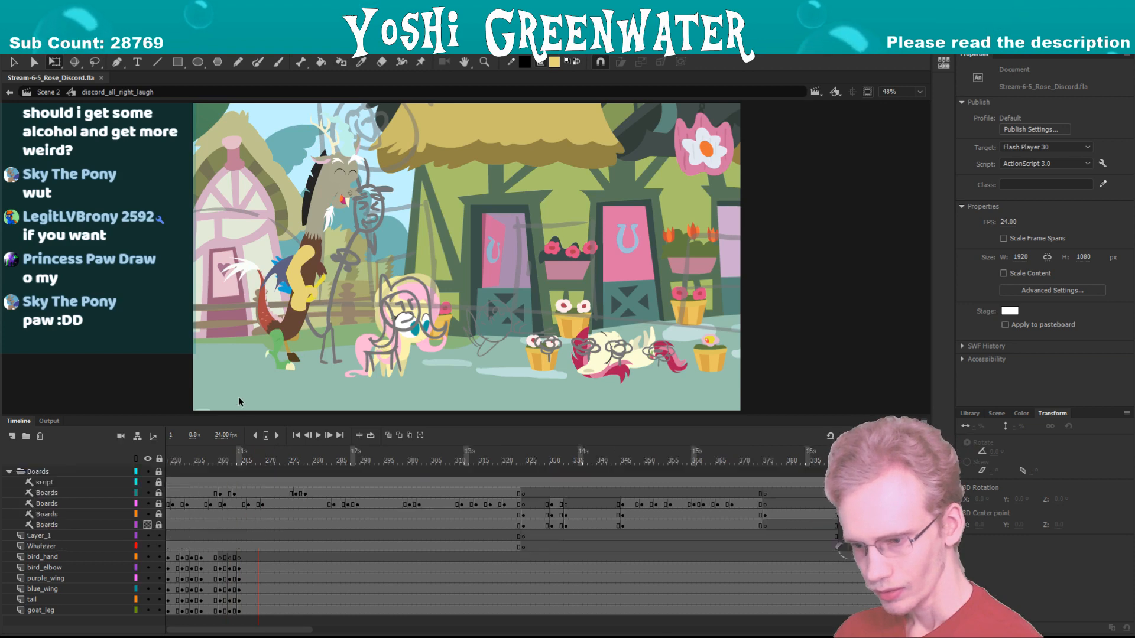
{"action": "left_click", "coordinate": [455, 464]}
{"action": "key", "text": "Return"}
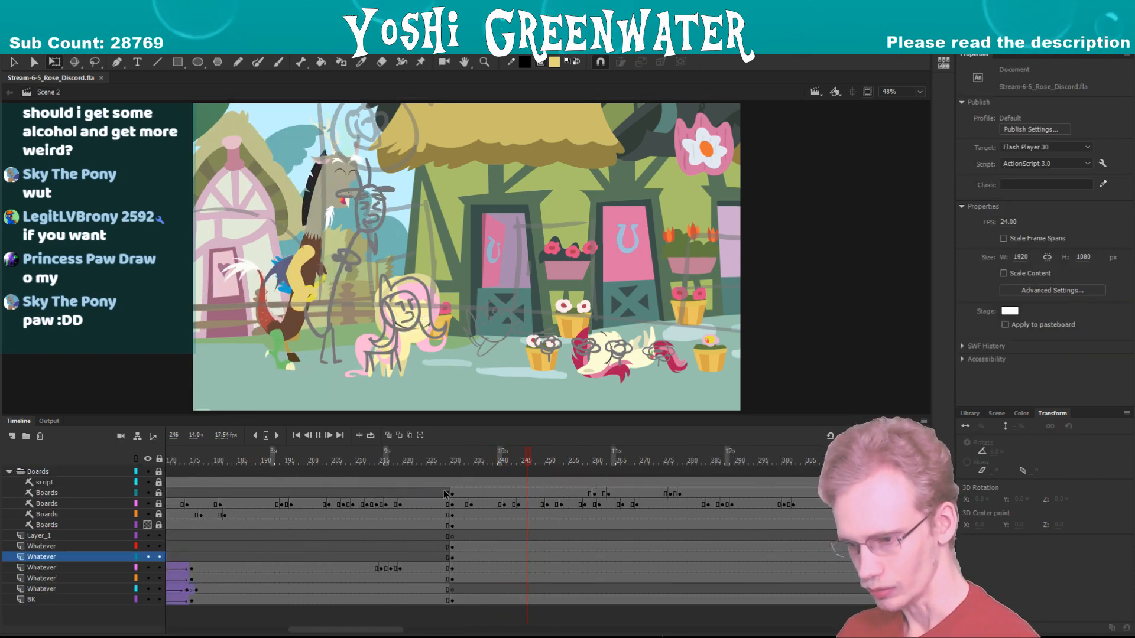
{"action": "left_click", "coordinate": [469, 462]}
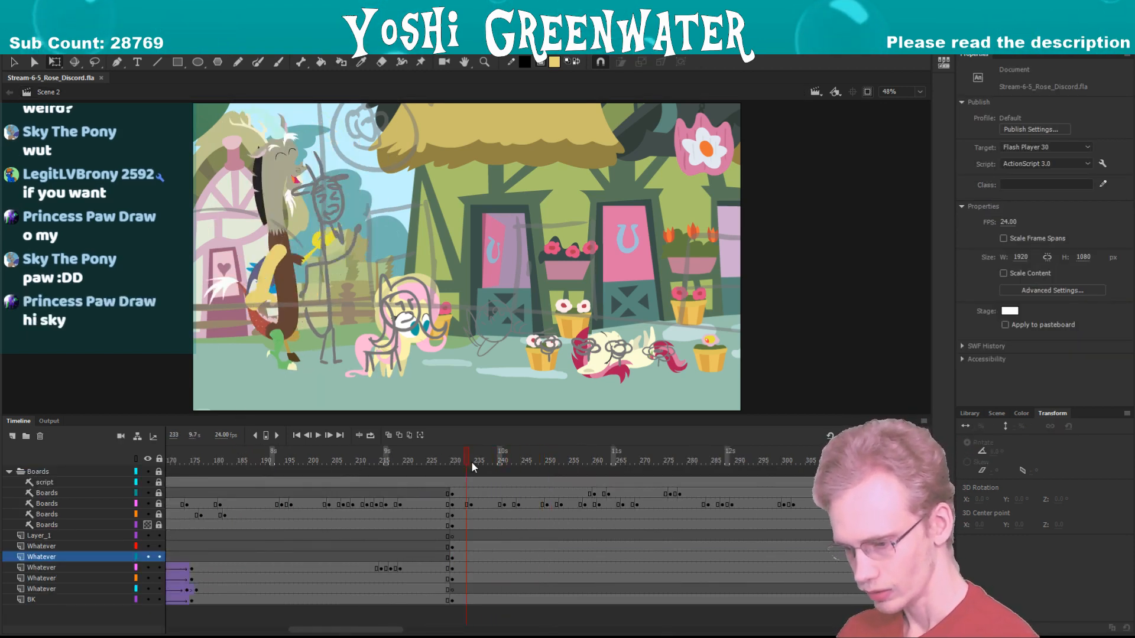
- Play and scrub Scene 2's main timeline through the end of Discord's laugh, around frames 240 to 248
{"action": "key", "text": "Return"}
{"action": "key", "text": "Return"}
{"action": "left_click_drag", "start_coordinate": [336, 631], "coordinate": [356, 631]}
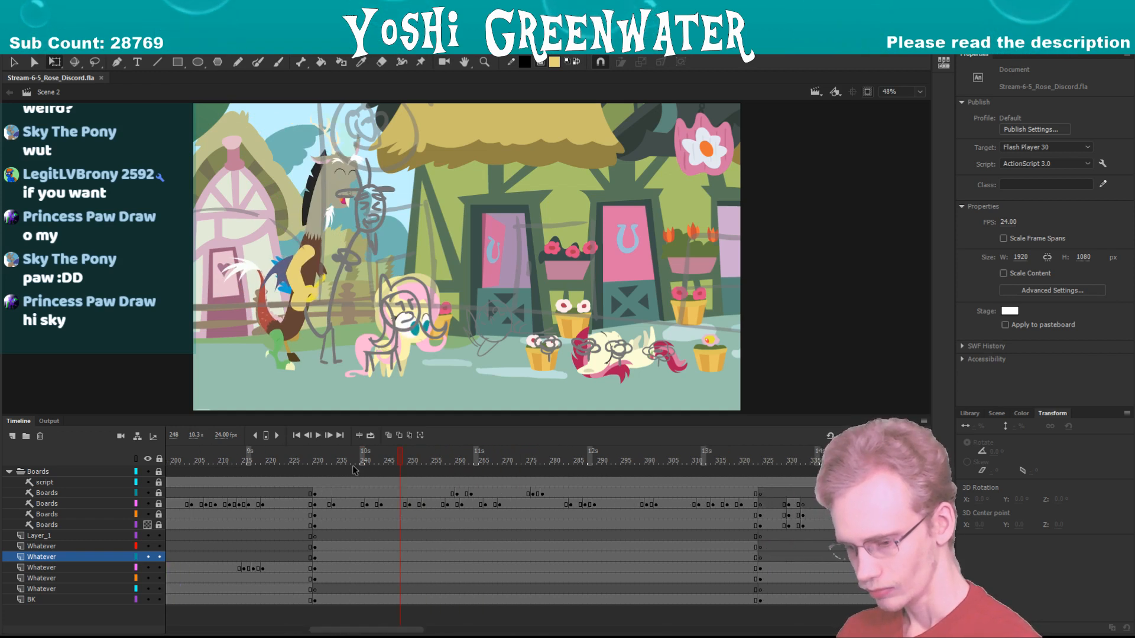
{"action": "left_click", "coordinate": [359, 459]}
{"action": "key", "text": "Return"}
{"action": "left_click", "coordinate": [362, 459]}
{"action": "left_click_drag", "start_coordinate": [367, 463], "coordinate": [390, 464]}
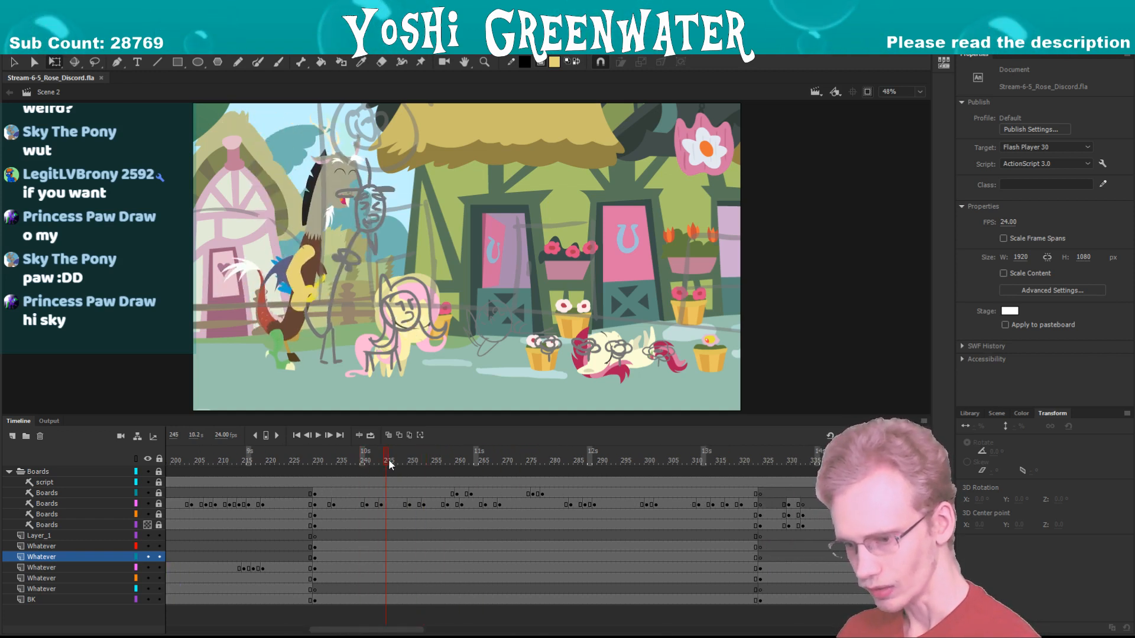
{"action": "left_click_drag", "start_coordinate": [324, 630], "coordinate": [329, 630]}
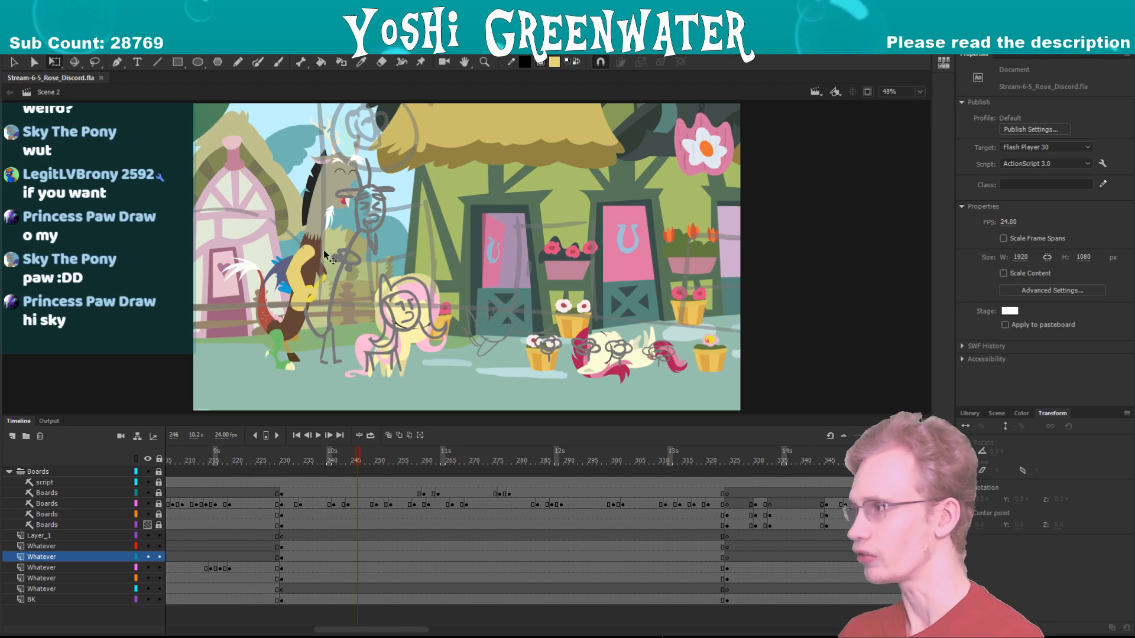
- Hide the lowest Boards sketch layer so the character sketches are easier to read against the scene
{"action": "left_click_drag", "start_coordinate": [304, 415], "coordinate": [304, 423]}
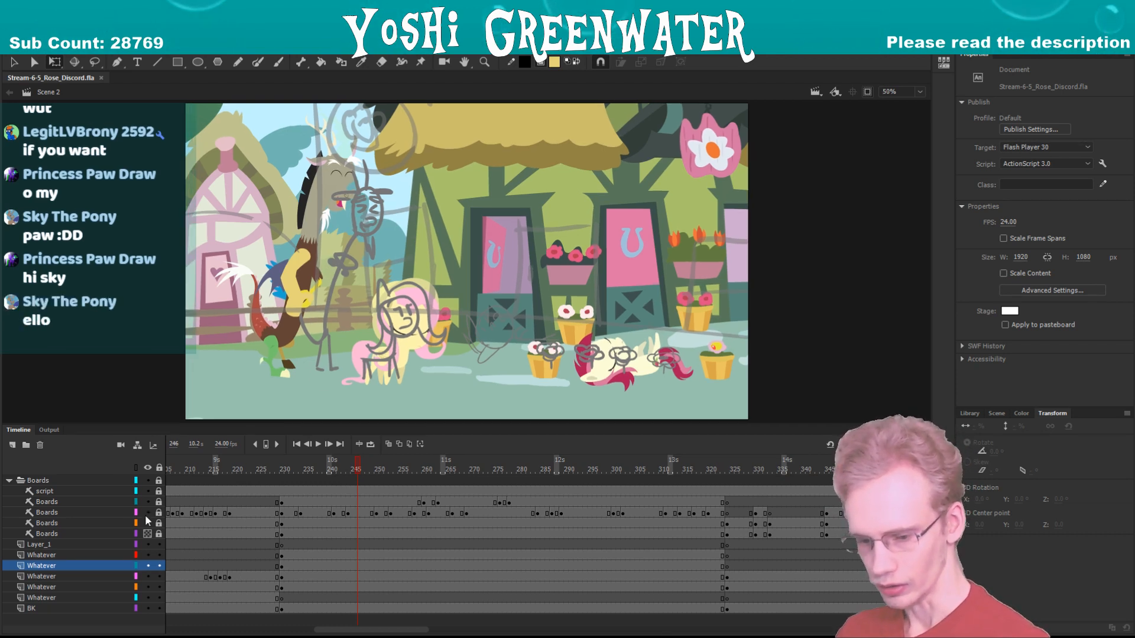
{"action": "left_click", "coordinate": [148, 523]}
{"action": "left_click", "coordinate": [147, 523]}
{"action": "left_click", "coordinate": [148, 534]}
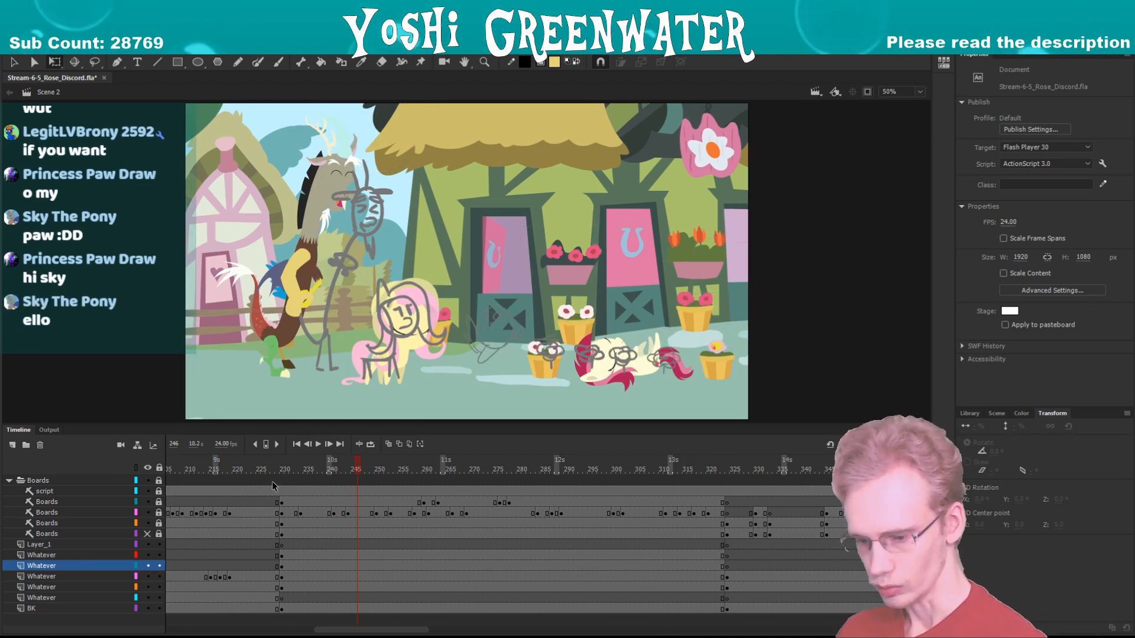
- Replay Scene 2 from about frame 235 and frame 240 to check the laugh's timing up to frame 246
{"action": "left_click", "coordinate": [307, 468]}
{"action": "key", "text": "Return"}
{"action": "left_click", "coordinate": [328, 468]}
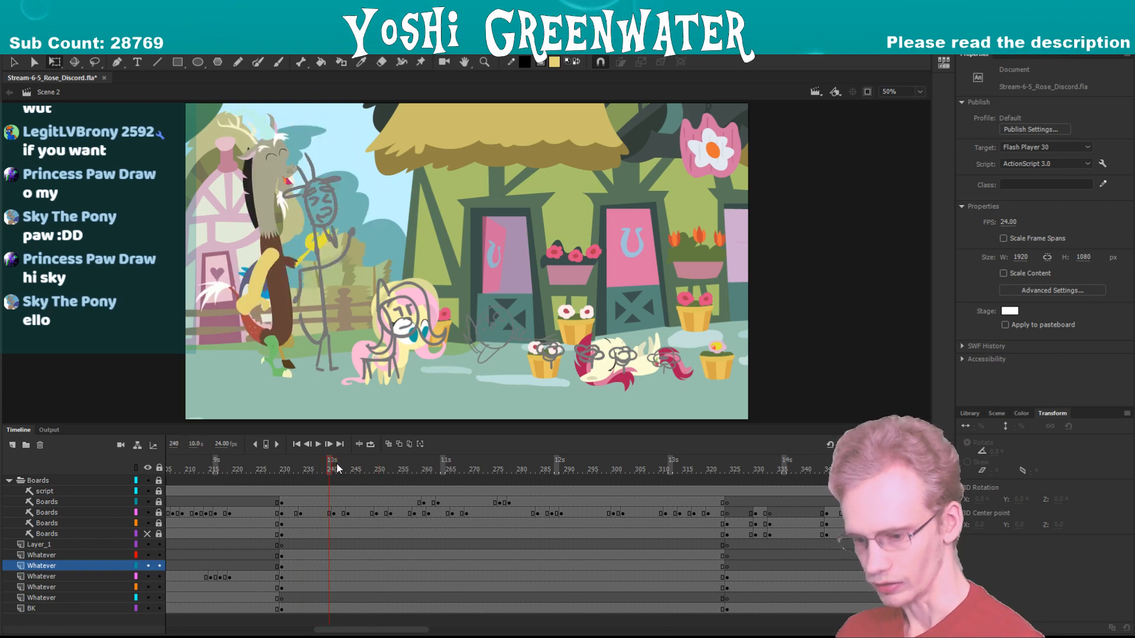
{"action": "left_click", "coordinate": [357, 469]}
{"action": "left_click_drag", "start_coordinate": [352, 629], "coordinate": [356, 630]}
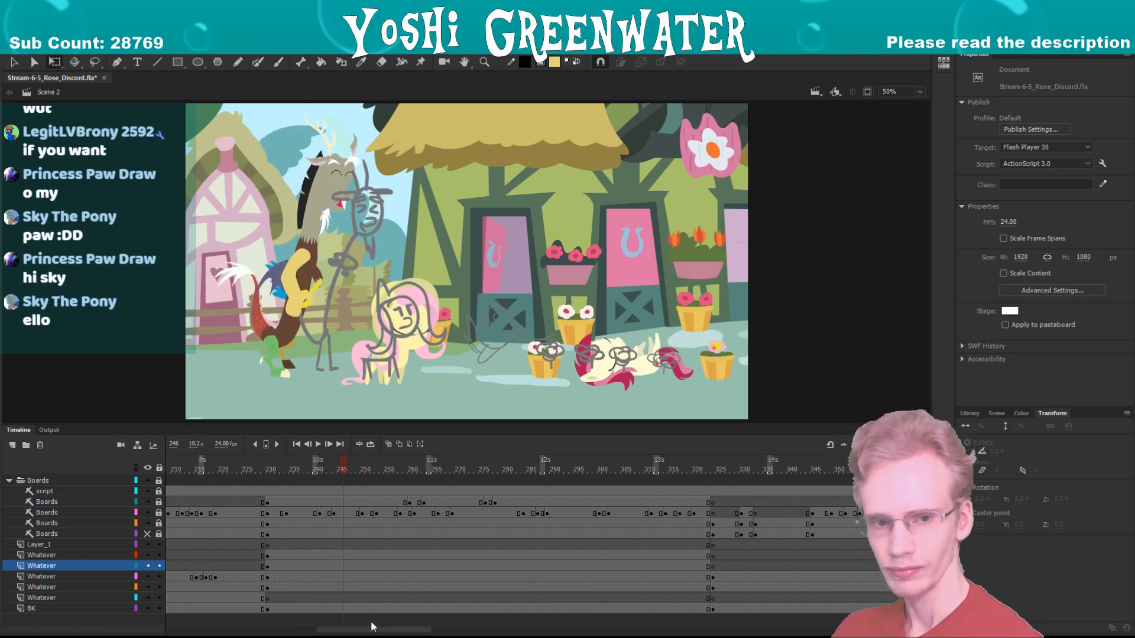
{"action": "left_click", "coordinate": [317, 464]}
{"action": "key", "text": "Return"}
{"action": "left_click", "coordinate": [345, 465]}
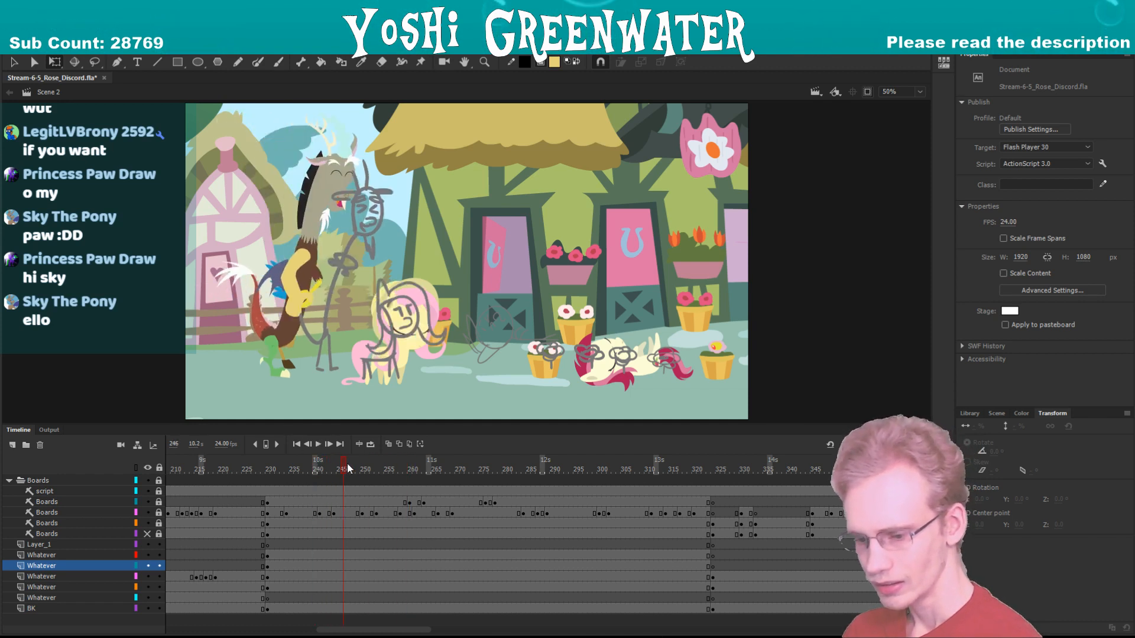
- Remove two frames across all layers starting at frame 248, check the shortened timing, and save the document
{"action": "left_click_drag", "start_coordinate": [359, 470], "coordinate": [362, 470]}
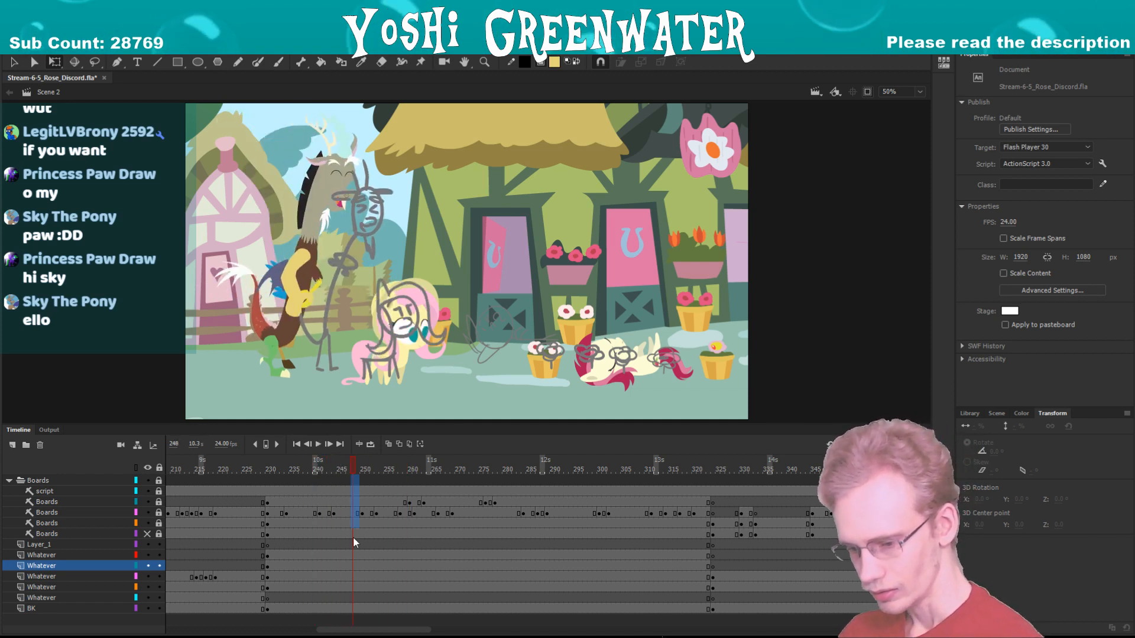
{"action": "right_click", "coordinate": [354, 606]}
{"action": "left_click", "coordinate": [391, 340]}
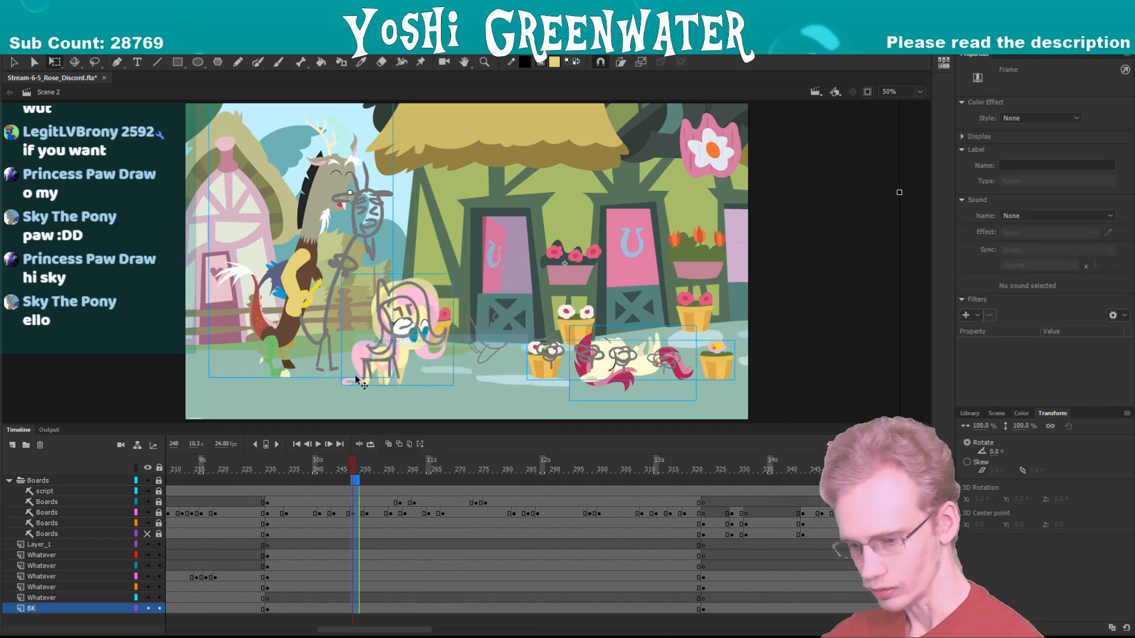
{"action": "key", "text": "Return"}
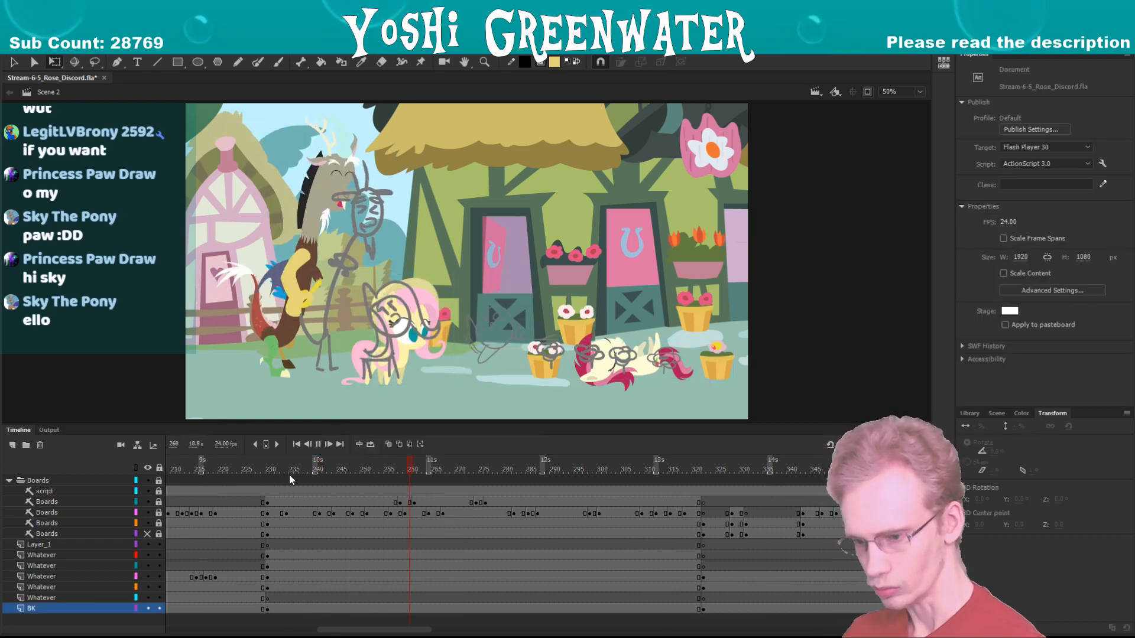
{"action": "left_click_drag", "start_coordinate": [325, 470], "coordinate": [779, 491]}
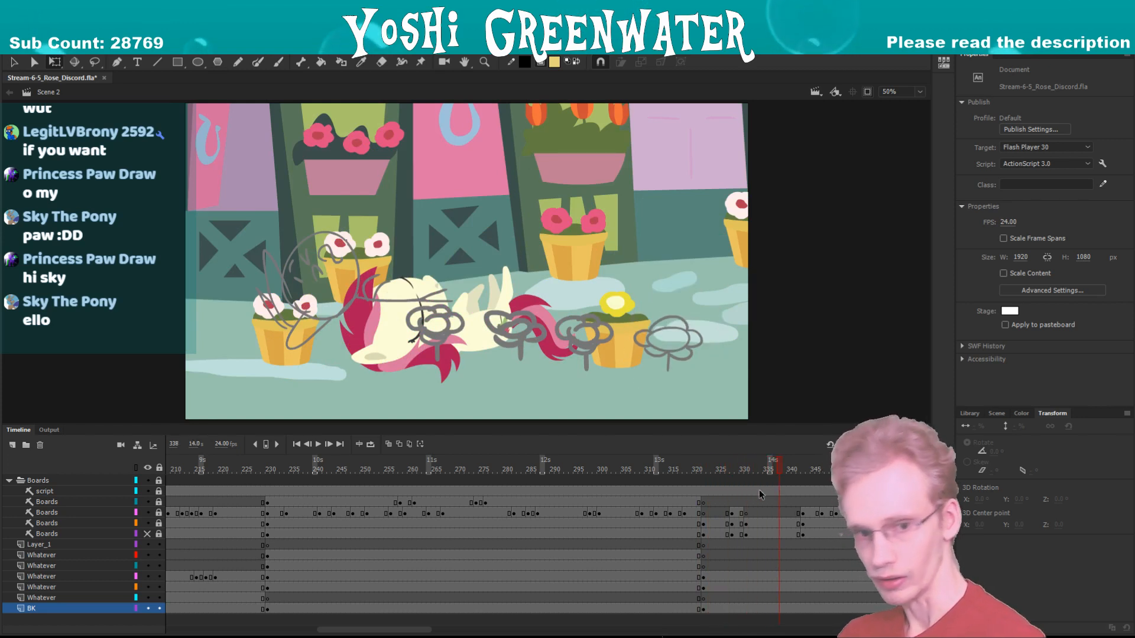
{"action": "key", "text": "ctrl+s"}
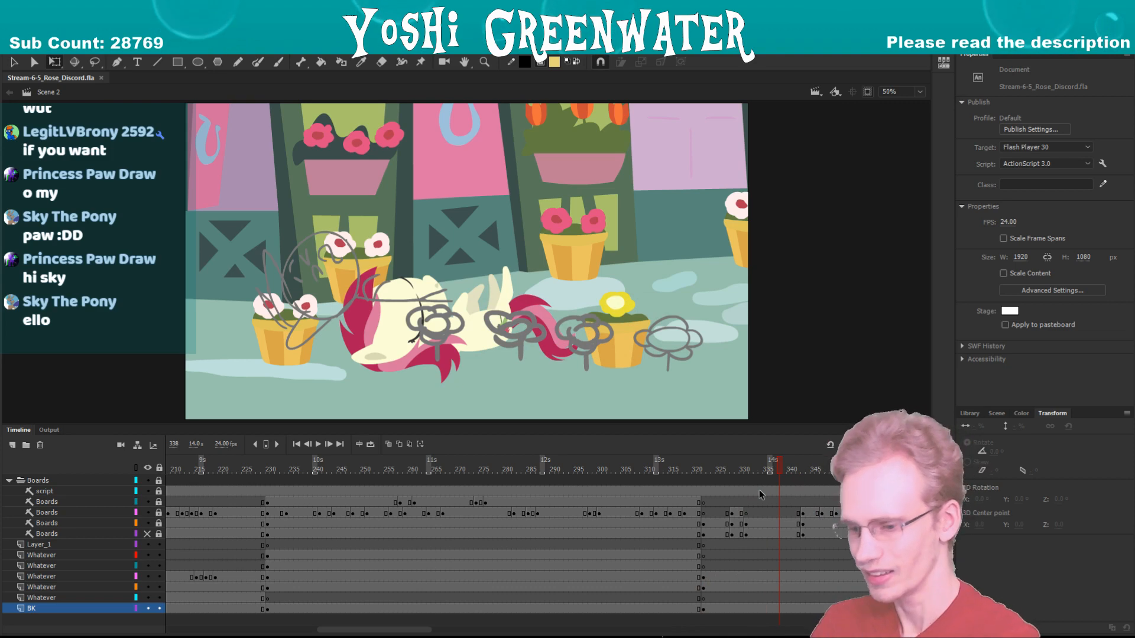
- Play back Scene 2 from the start of Discord's laugh at frame 230
{"action": "left_click", "coordinate": [272, 473]}
{"action": "scroll", "coordinate": [327, 630], "scroll_direction": "right", "scroll_amount": 1}
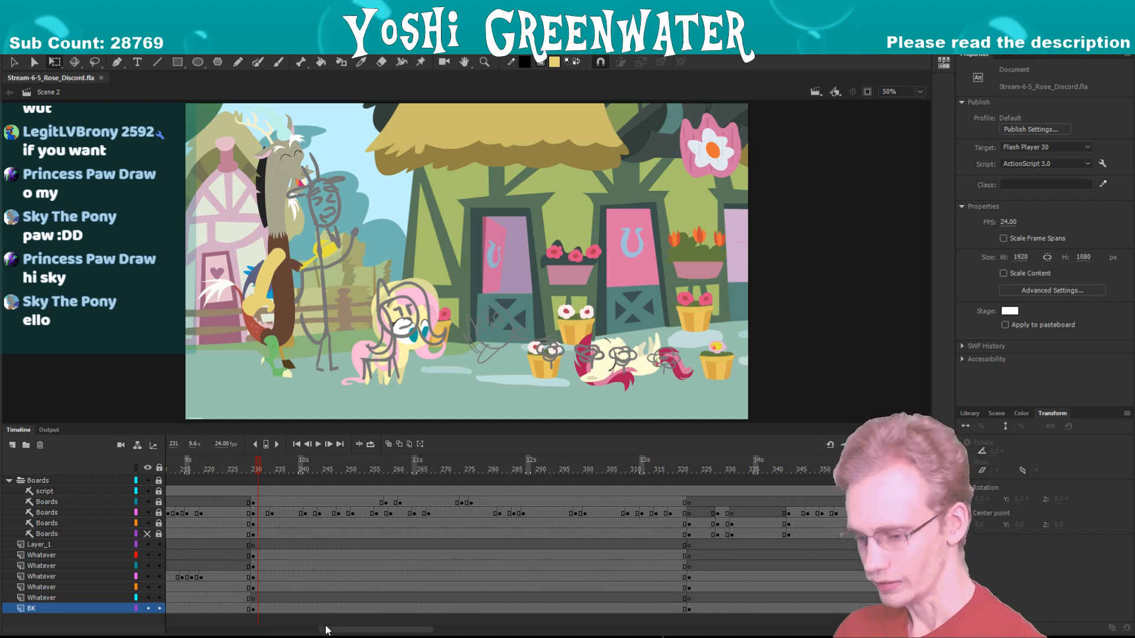
{"action": "scroll", "coordinate": [327, 617], "scroll_direction": "right", "scroll_amount": 1}
{"action": "left_click", "coordinate": [250, 469]}
{"action": "key", "text": "Return"}
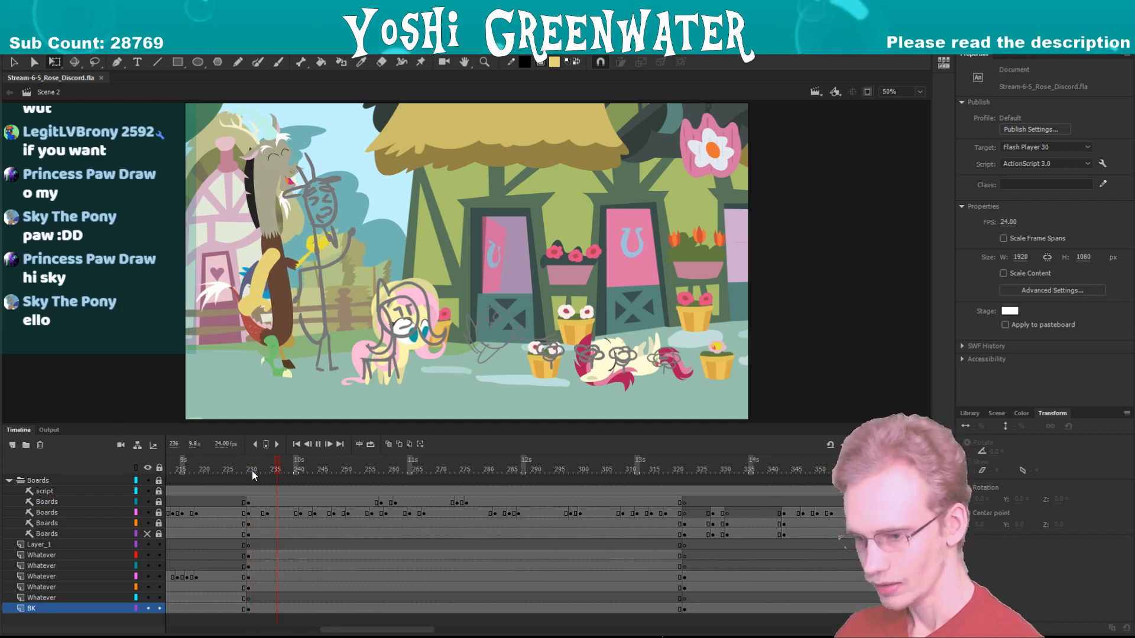
{"action": "left_click", "coordinate": [250, 473]}
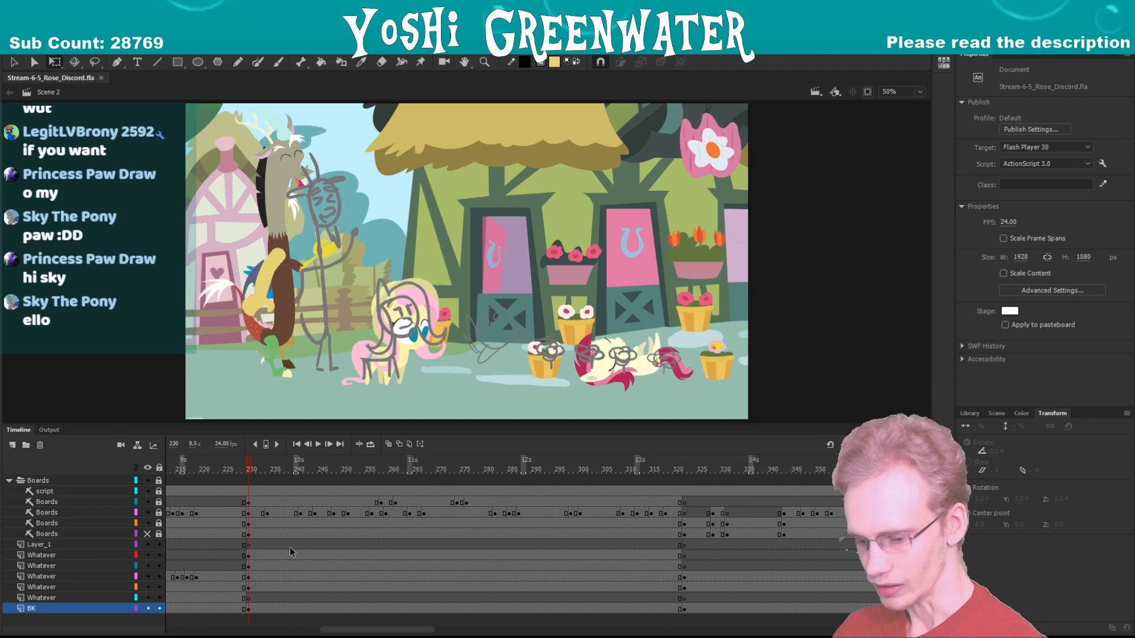
{"action": "left_click_drag", "start_coordinate": [326, 630], "coordinate": [324, 631]}
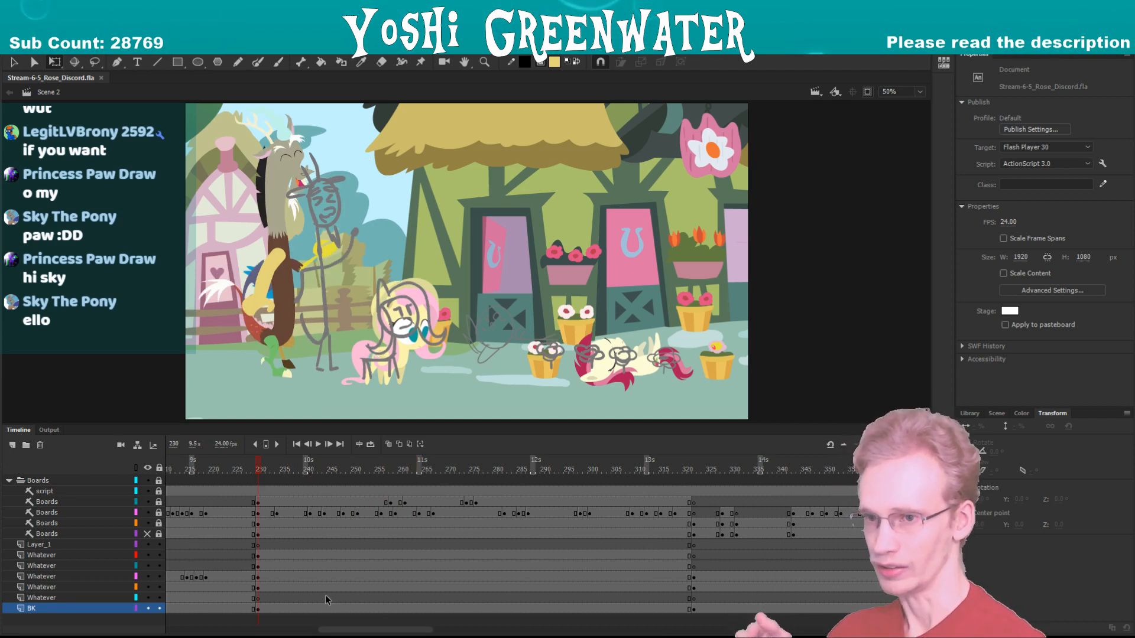
- Check the selected discord_all_right_laugh instance at frame 230 and replay its laugh, scrubbing through to about frame 244
{"action": "left_click", "coordinate": [272, 376]}
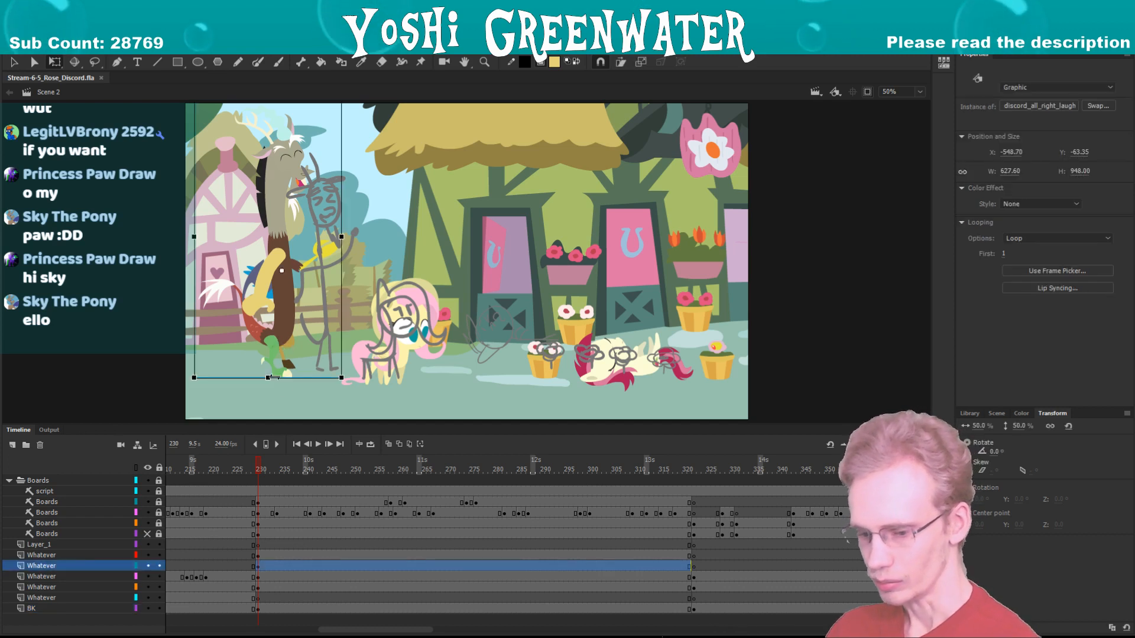
{"action": "left_click_drag", "start_coordinate": [253, 423], "coordinate": [253, 424]}
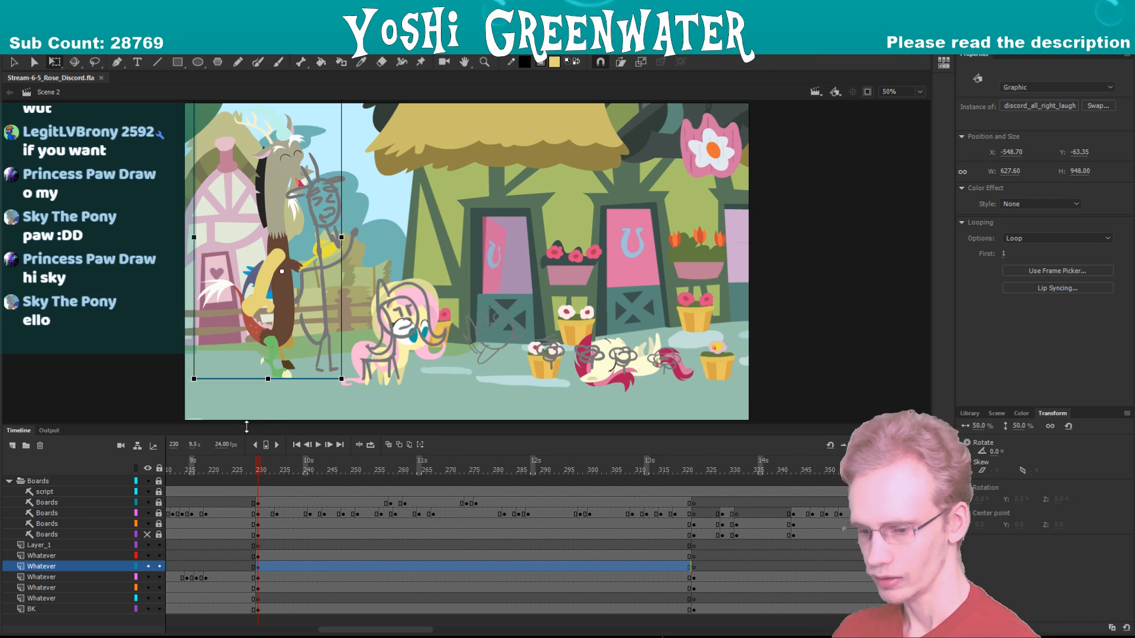
{"action": "left_click_drag", "start_coordinate": [325, 630], "coordinate": [323, 630]}
{"action": "key", "text": "Return"}
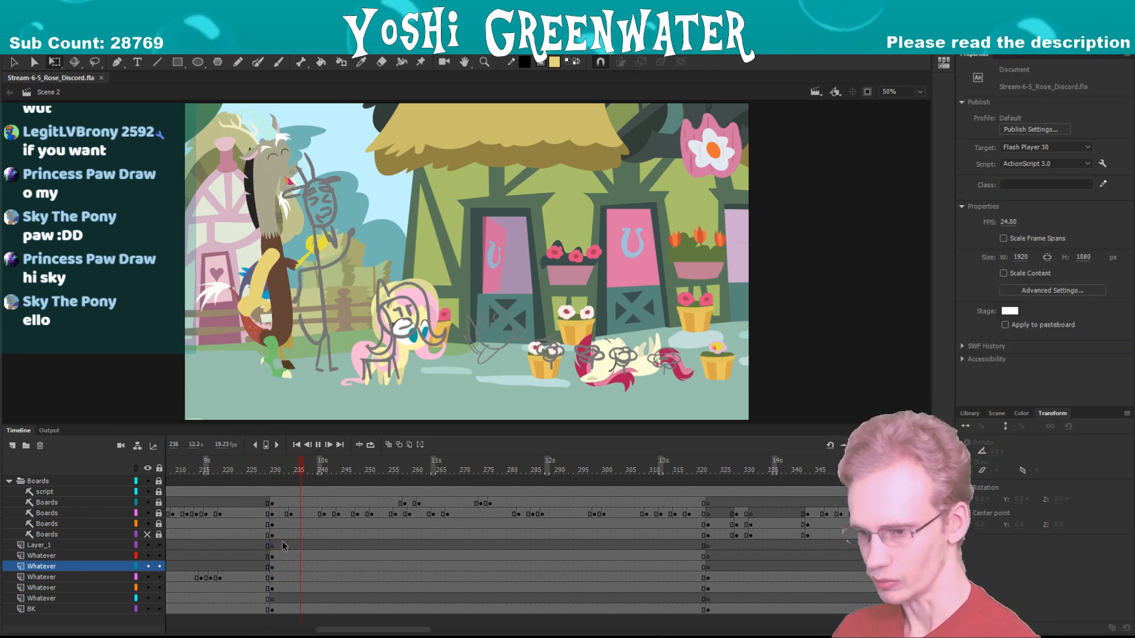
{"action": "left_click_drag", "start_coordinate": [318, 467], "coordinate": [339, 471]}
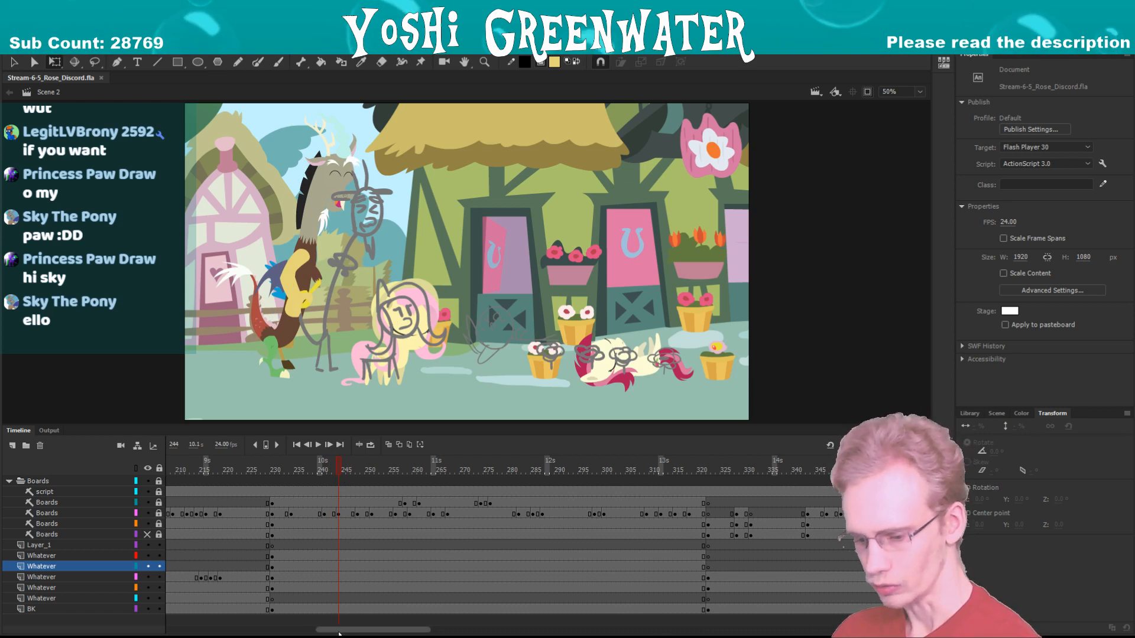
{"action": "left_click_drag", "start_coordinate": [338, 630], "coordinate": [339, 630]}
{"action": "left_click", "coordinate": [306, 470]}
{"action": "key", "text": "Return"}
{"action": "left_click_drag", "start_coordinate": [308, 471], "coordinate": [328, 467]}
- Open the discord_all_right_laugh symbol for editing and add keyframes at frame 18 on all of its layers
{"action": "double_click", "coordinate": [292, 321]}
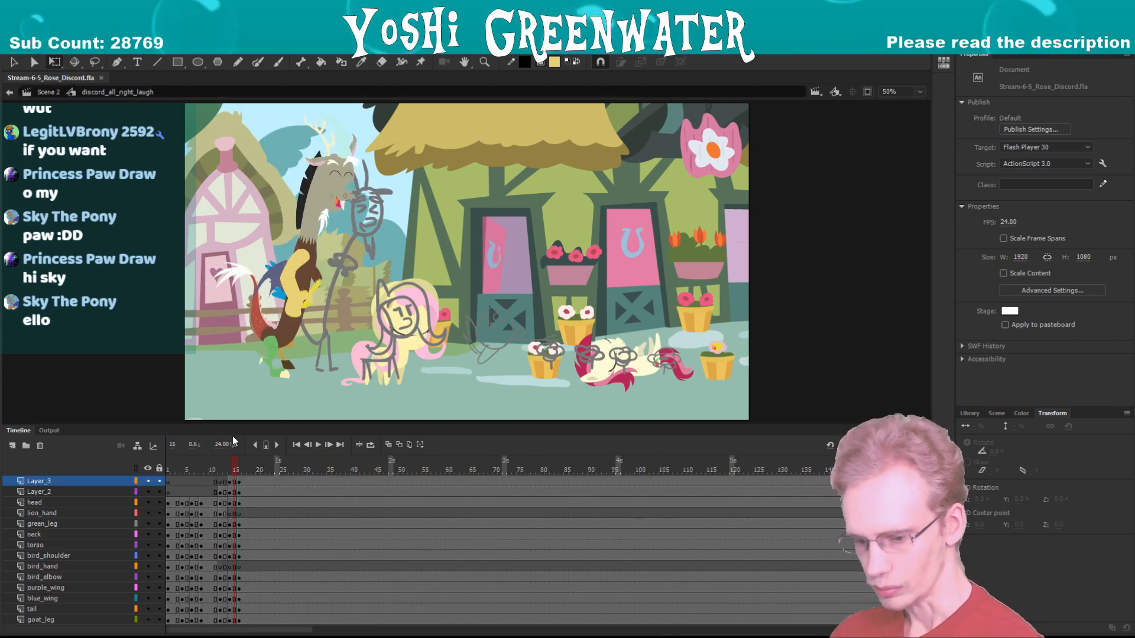
{"action": "mouse_move", "coordinate": [231, 425]}
{"action": "left_mouse_down"}
{"action": "mouse_move", "coordinate": [224, 390]}
{"action": "mouse_move", "coordinate": [234, 407]}
{"action": "left_mouse_up"}
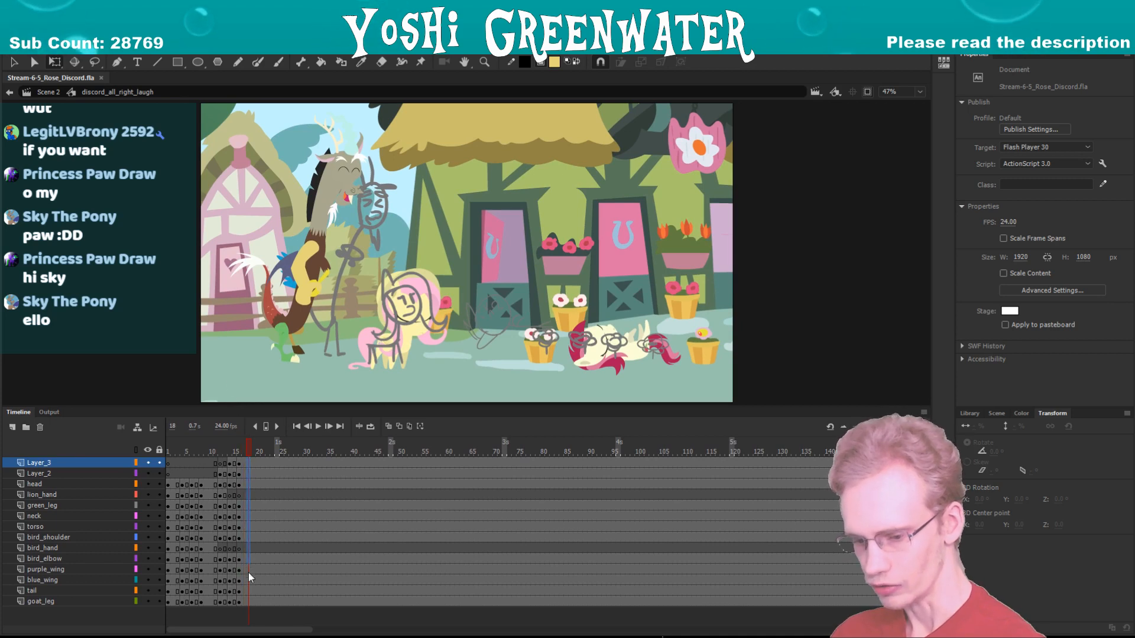
{"action": "left_click", "coordinate": [260, 599]}
- Stretch all of Discord's pieces except the head very slightly upward at frame 18
{"action": "key", "text": "F4"}
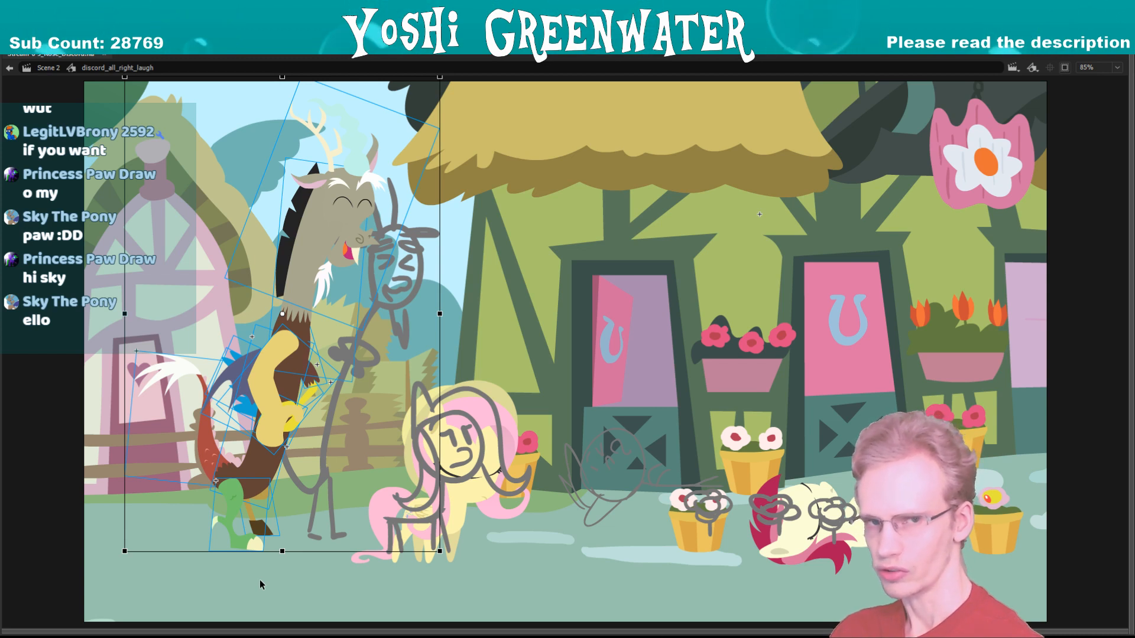
{"action": "left_click", "coordinate": [333, 246], "text": "shift"}
{"action": "left_click_drag", "start_coordinate": [248, 157], "coordinate": [248, 154]}
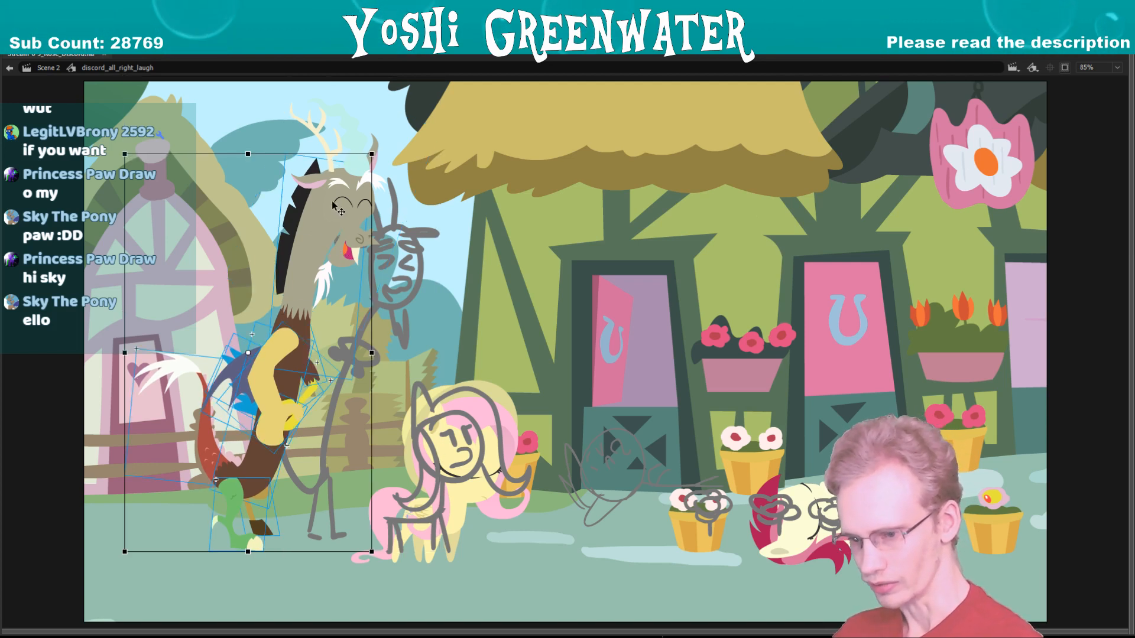
{"action": "left_click", "coordinate": [219, 233]}
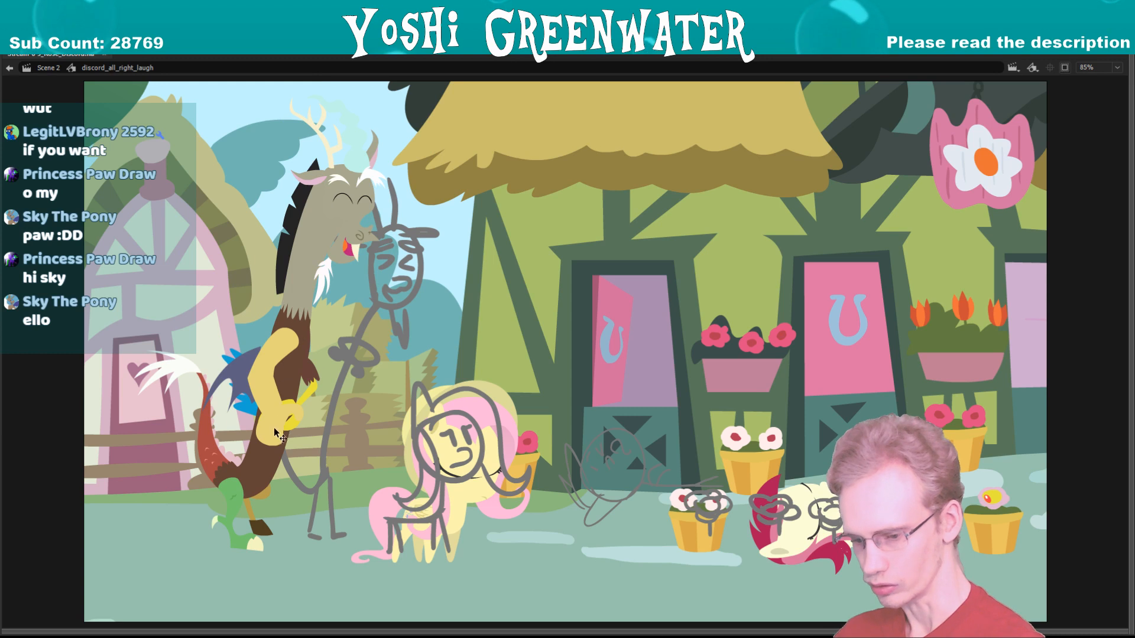
- Rotate Discord's lion hand and both wings slightly to follow the body at frame 18
{"action": "left_click_drag", "start_coordinate": [287, 439], "coordinate": [295, 432]}
{"action": "left_click", "coordinate": [297, 408]}
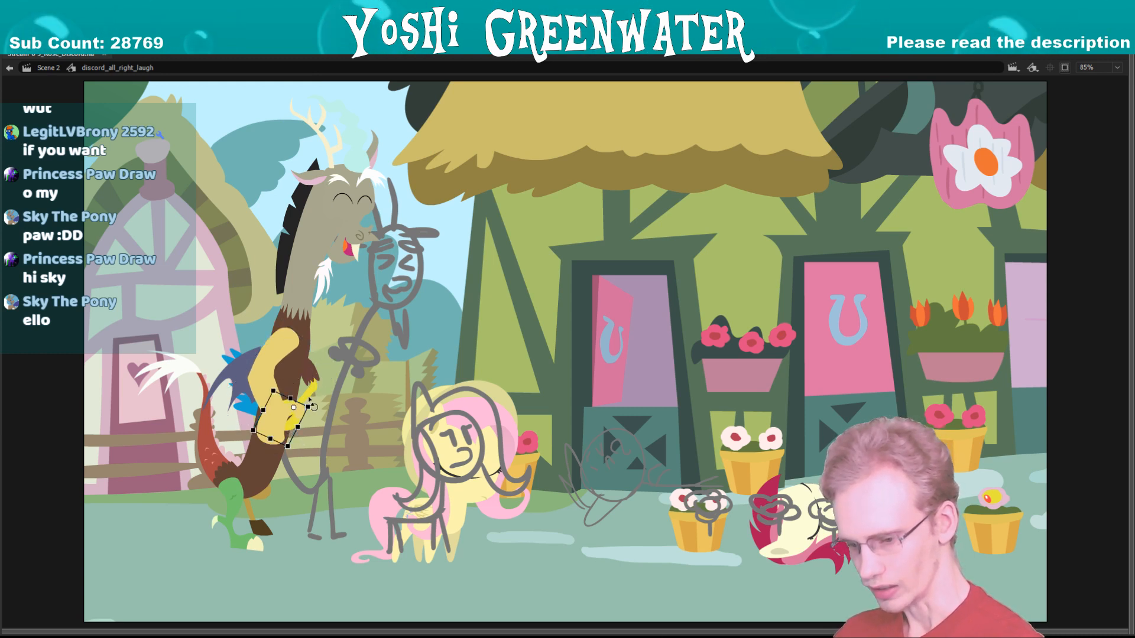
{"action": "left_click", "coordinate": [226, 408]}
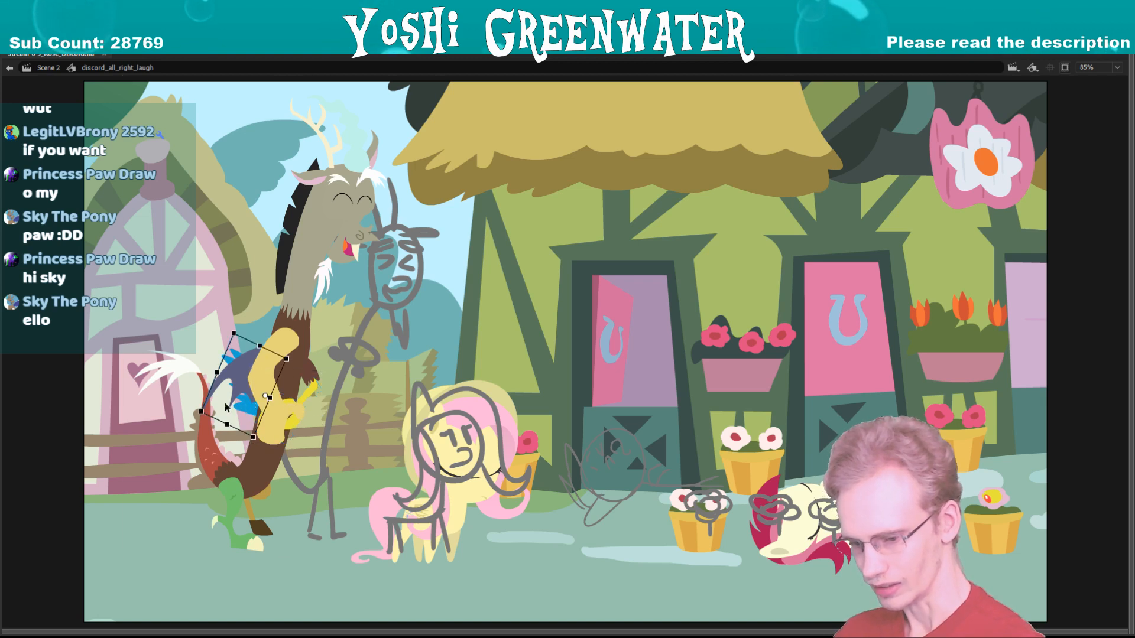
{"action": "key", "text": "ctrl+a"}
{"action": "left_click", "coordinate": [225, 405]}
{"action": "left_click", "coordinate": [221, 380]}
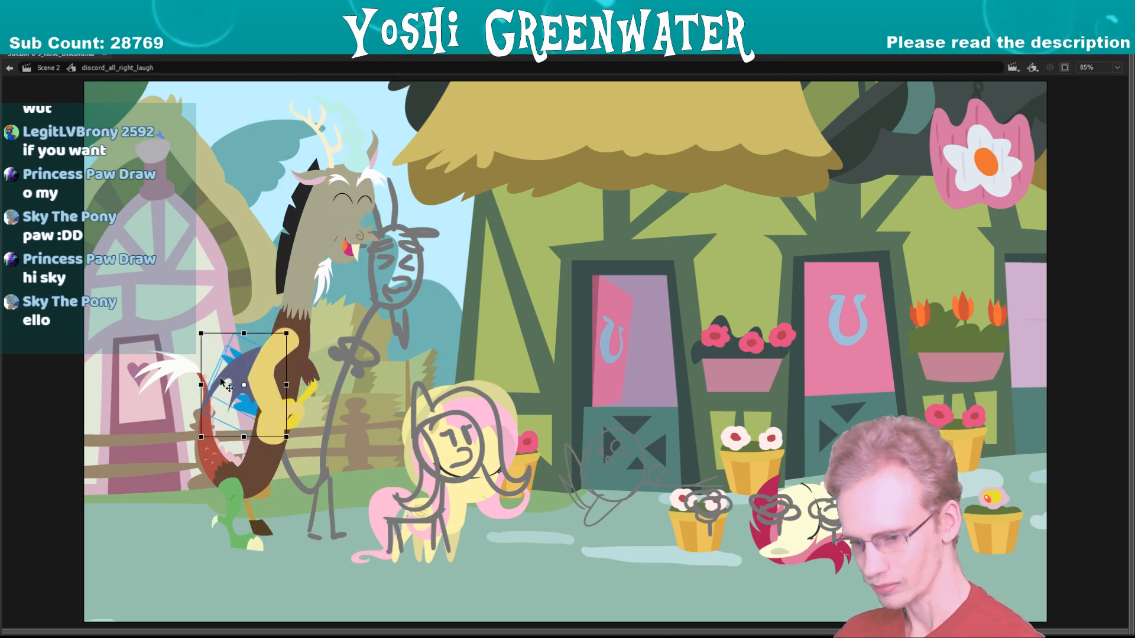
{"action": "left_click_drag", "start_coordinate": [204, 357], "coordinate": [206, 349]}
{"action": "left_click", "coordinate": [206, 339]}
{"action": "key", "text": "."}
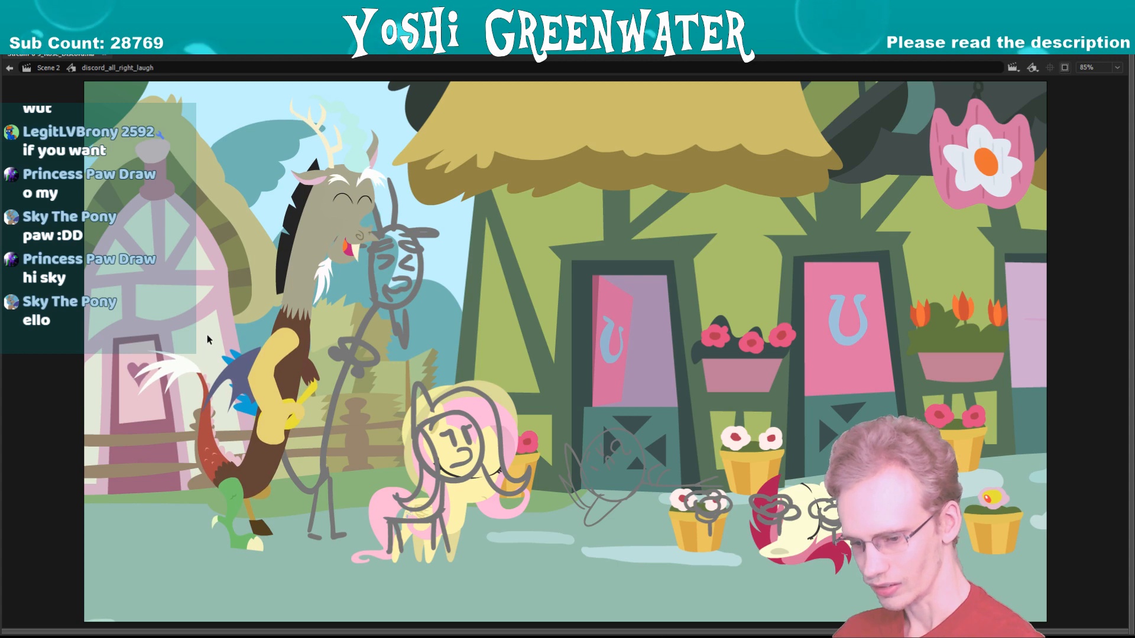
- Play back the laugh with the frame 18 pose and add keyframes at frame 20 on all layers
{"action": "key", "text": "F4"}
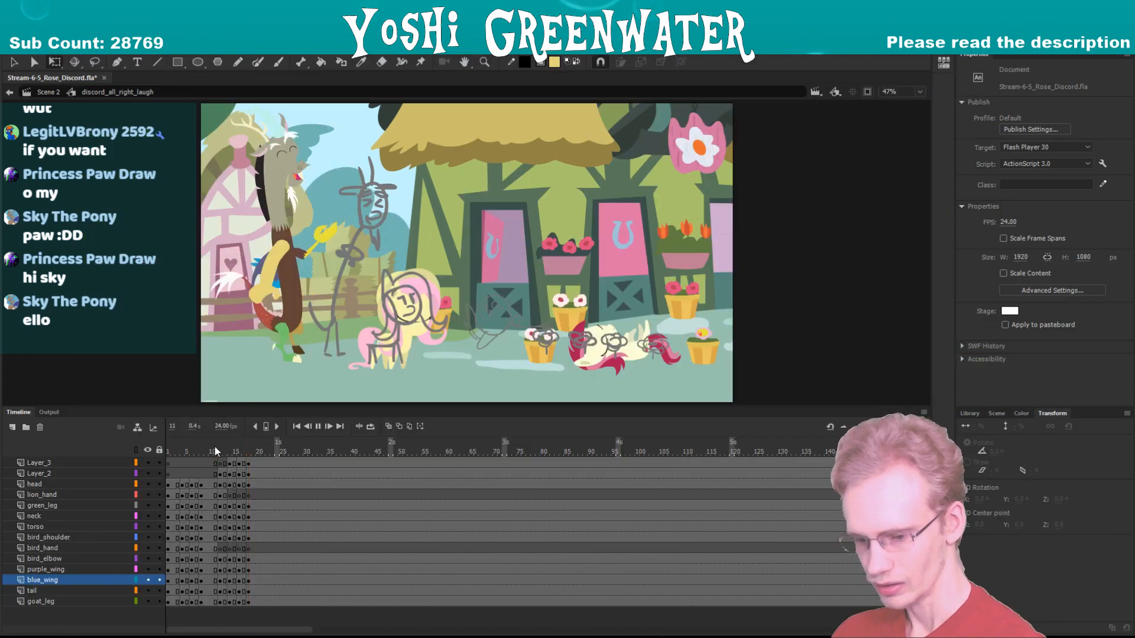
{"action": "left_click", "coordinate": [257, 460]}
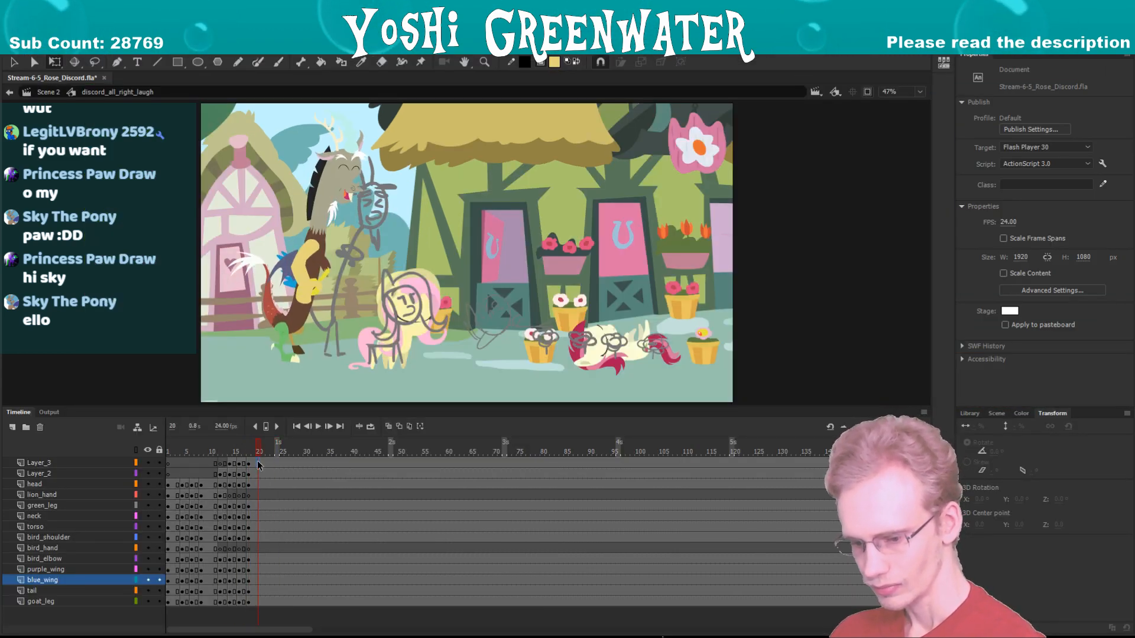
{"action": "left_click", "coordinate": [259, 600]}
- Adjust the stretch of Discord's body very slightly at frame 20 and play back the laugh from the start
{"action": "key", "text": "F4"}
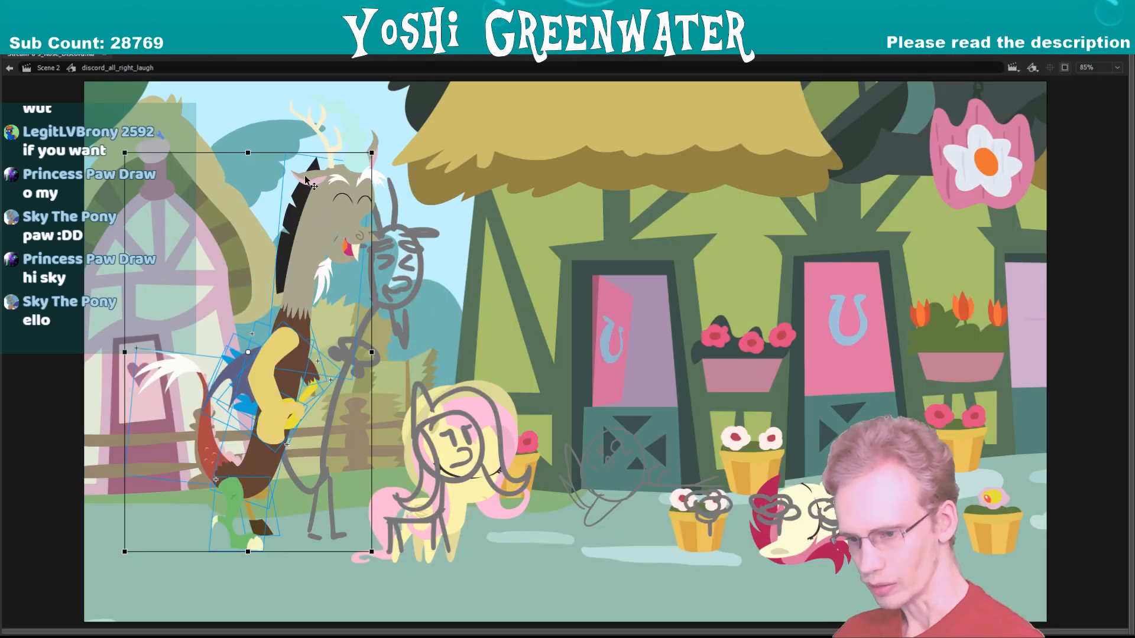
{"action": "left_click", "coordinate": [305, 177]}
{"action": "left_click", "coordinate": [266, 212]}
{"action": "key", "text": "ctrl+a"}
{"action": "left_click", "coordinate": [240, 313]}
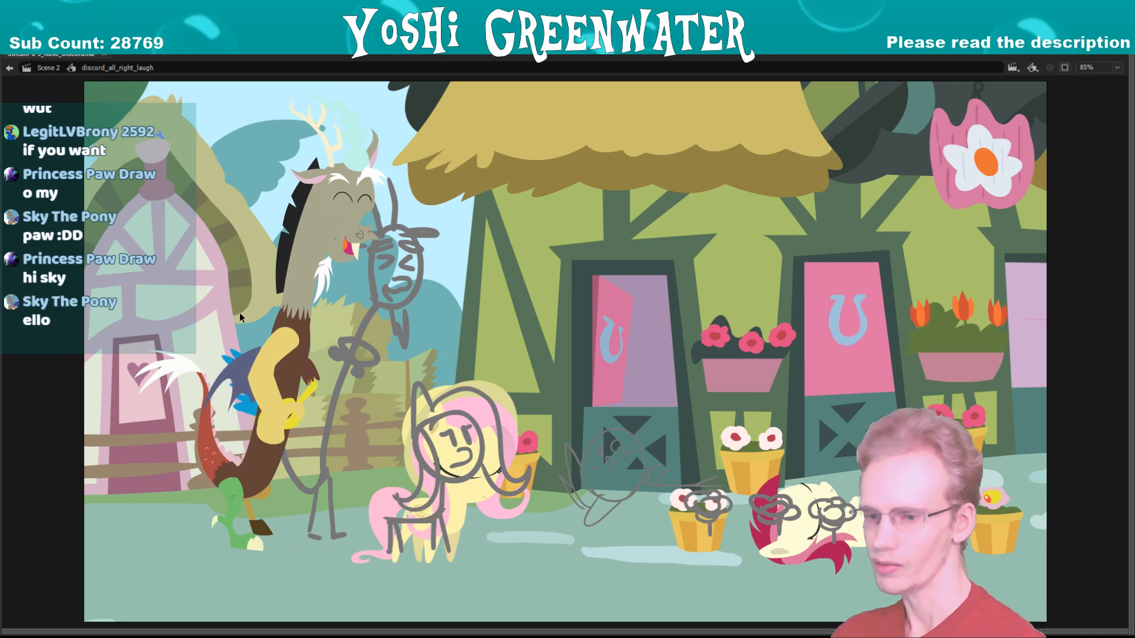
{"action": "key", "text": "F4"}
{"action": "left_click_drag", "start_coordinate": [208, 449], "coordinate": [167, 450]}
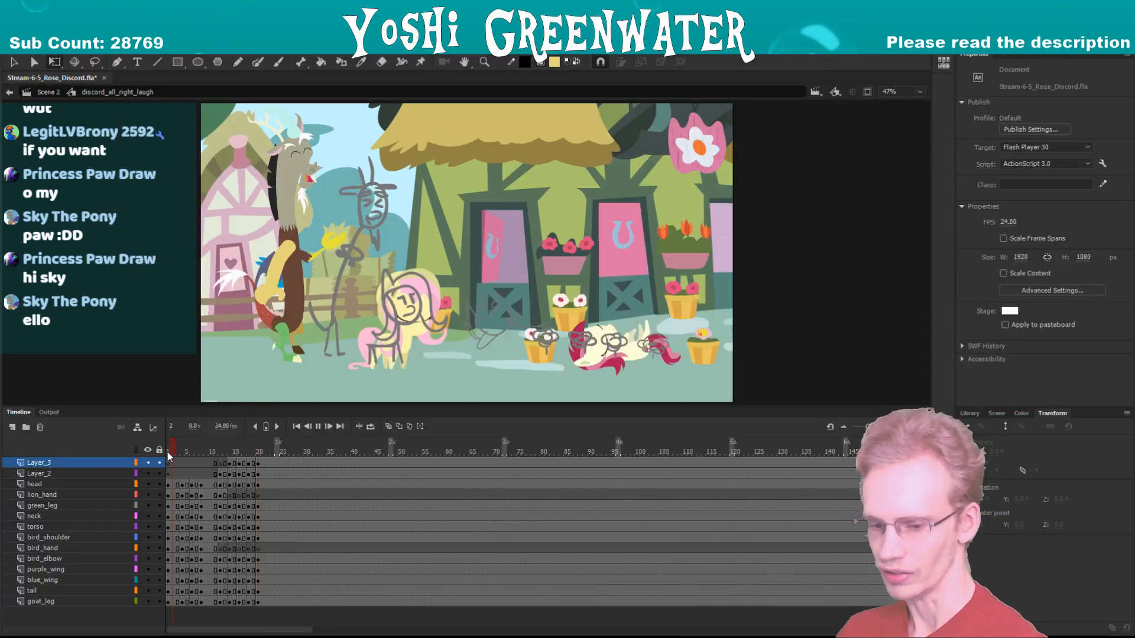
- Play back the laugh from the start and save the file
{"action": "key", "text": "Return"}
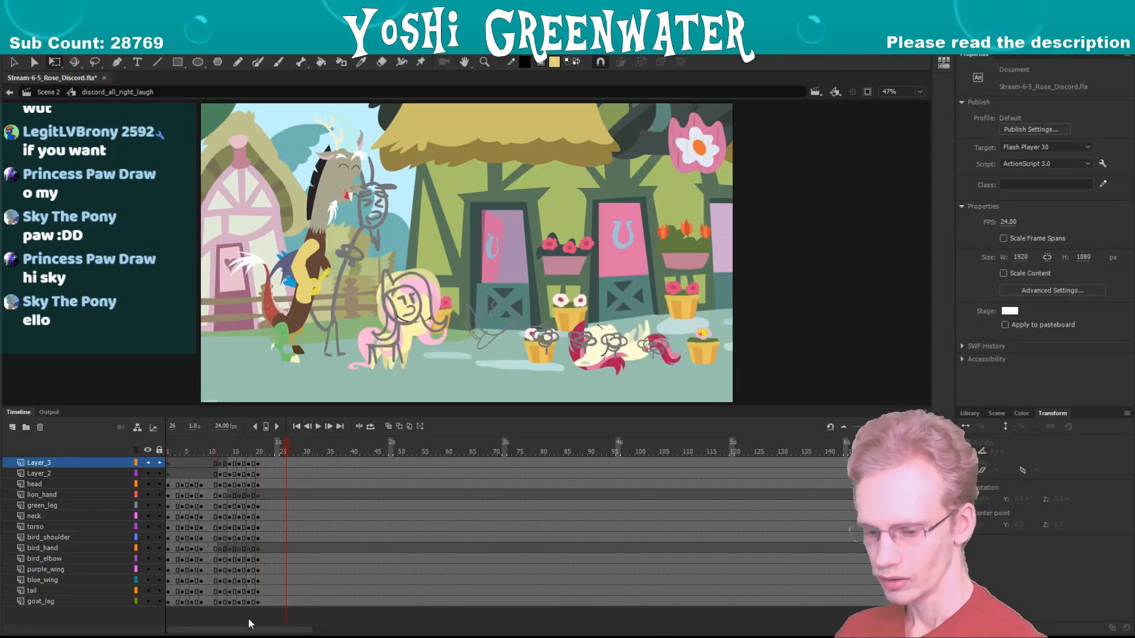
{"action": "left_click_drag", "start_coordinate": [259, 628], "coordinate": [262, 613]}
{"action": "key", "text": "ctrl+s"}
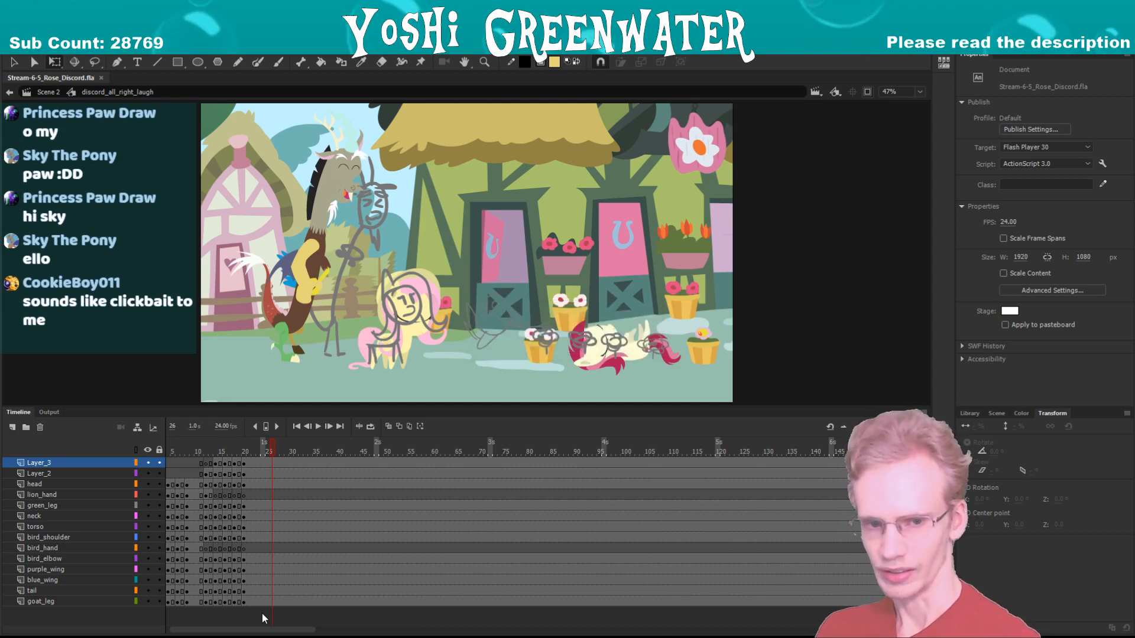
- Add keyframes at frame 23 on all layers of the laugh symbol
{"action": "left_click_drag", "start_coordinate": [233, 406], "coordinate": [236, 412]}
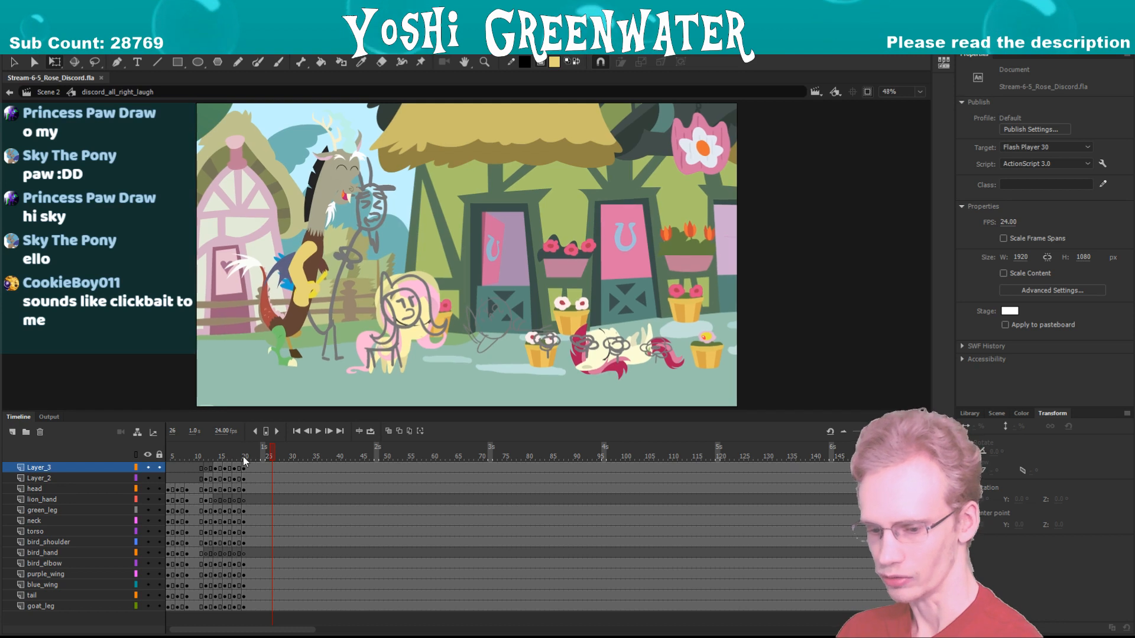
{"action": "left_click_drag", "start_coordinate": [244, 453], "coordinate": [258, 469]}
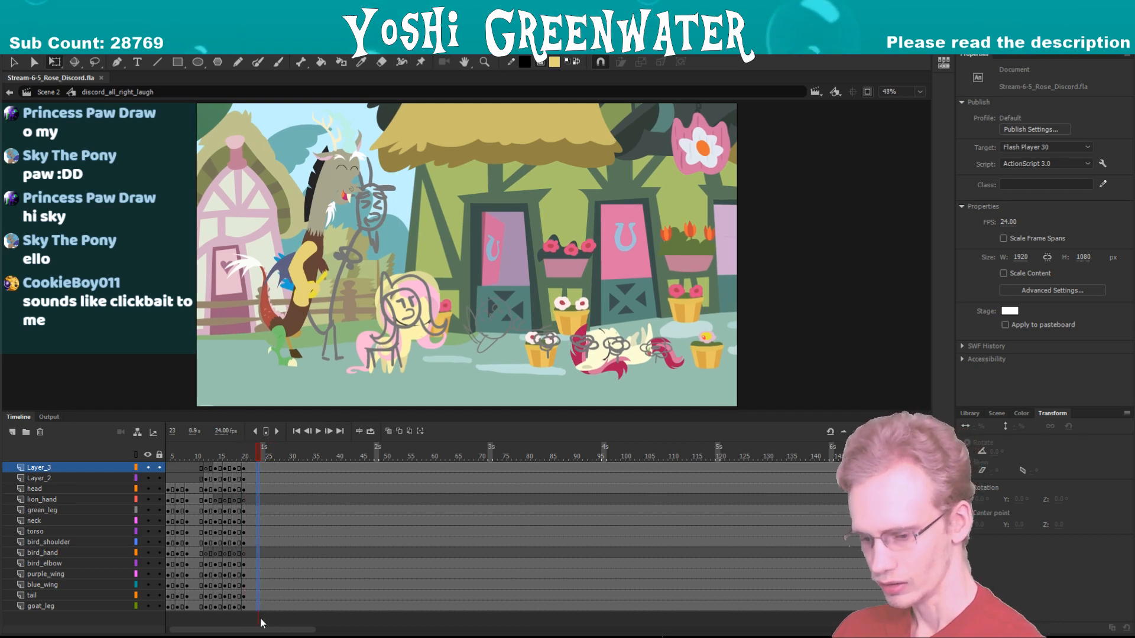
{"action": "left_click_drag", "start_coordinate": [261, 622], "coordinate": [264, 607]}
{"action": "key", "text": "F6"}
{"action": "key", "text": "ctrl+z"}
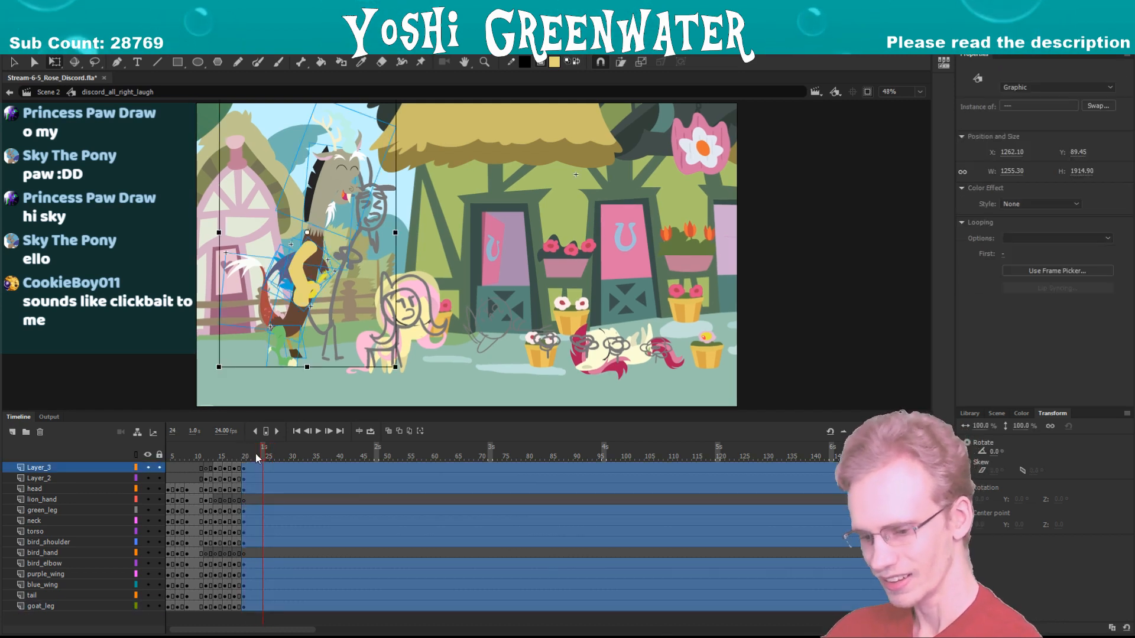
{"action": "left_click", "coordinate": [257, 466]}
{"action": "left_click", "coordinate": [258, 607]}
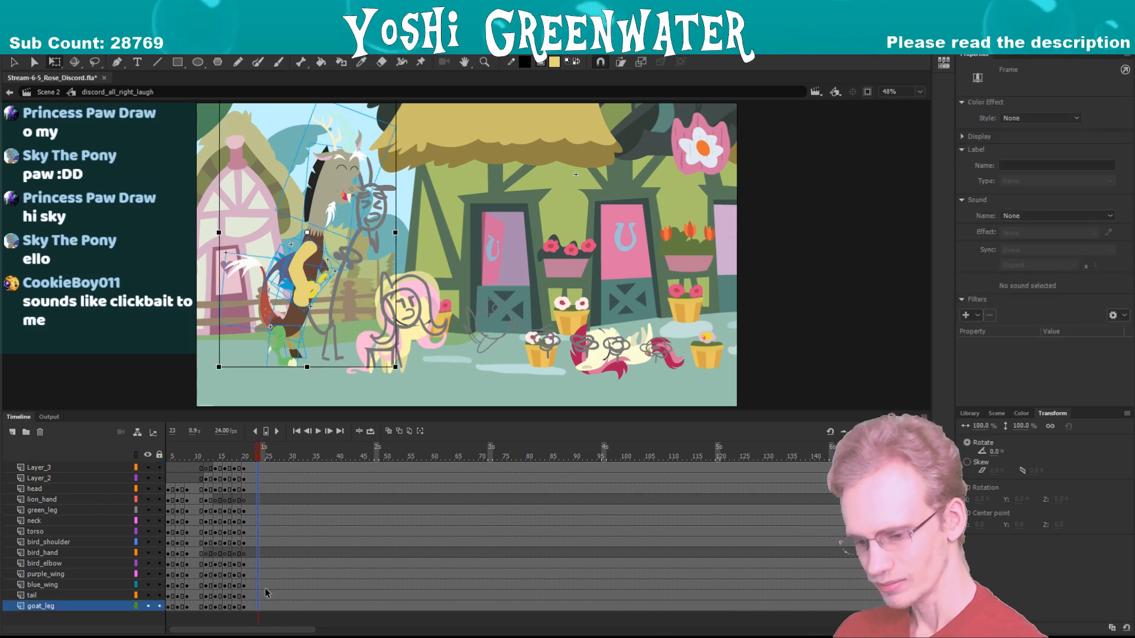
- Squash all of Discord's pieces except the head very slightly at frame 23 and lower the head to match
{"action": "key", "text": "F4"}
{"action": "left_click", "coordinate": [338, 245], "text": "shift"}
{"action": "left_click_drag", "start_coordinate": [247, 153], "coordinate": [247, 158]}
{"action": "left_click", "coordinate": [316, 199]}
{"action": "key", "text": "Down"}
{"action": "key", "text": "Down"}
{"action": "left_click", "coordinate": [225, 291]}
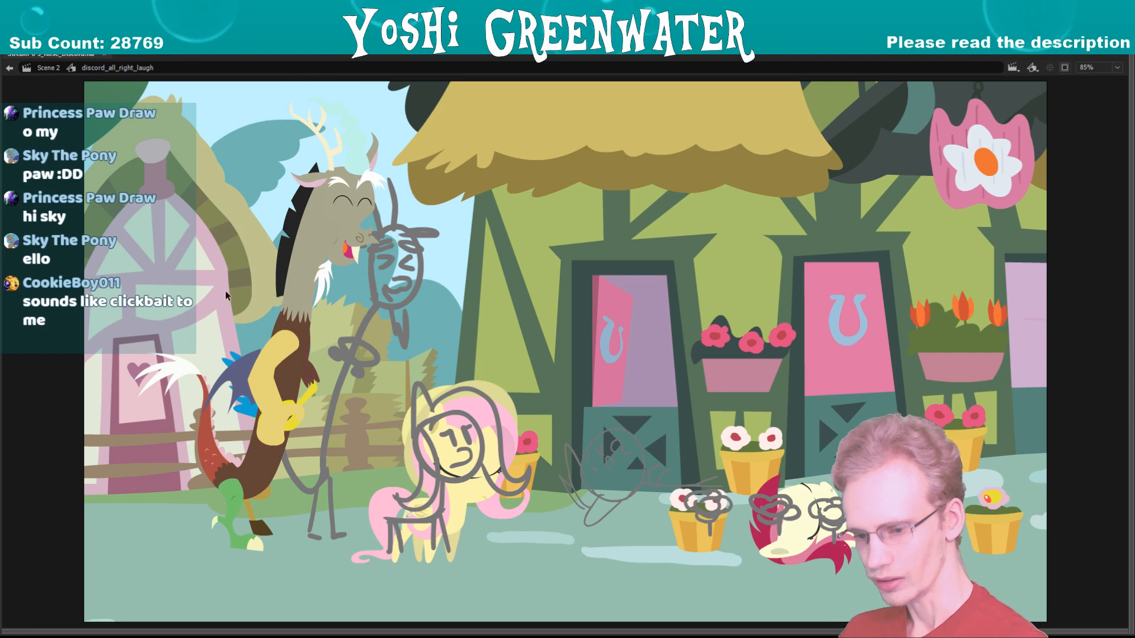
- Adjust the angle of Discord's lion hand, bird hand and both wings very slightly at frame 23
{"action": "left_click", "coordinate": [273, 412]}
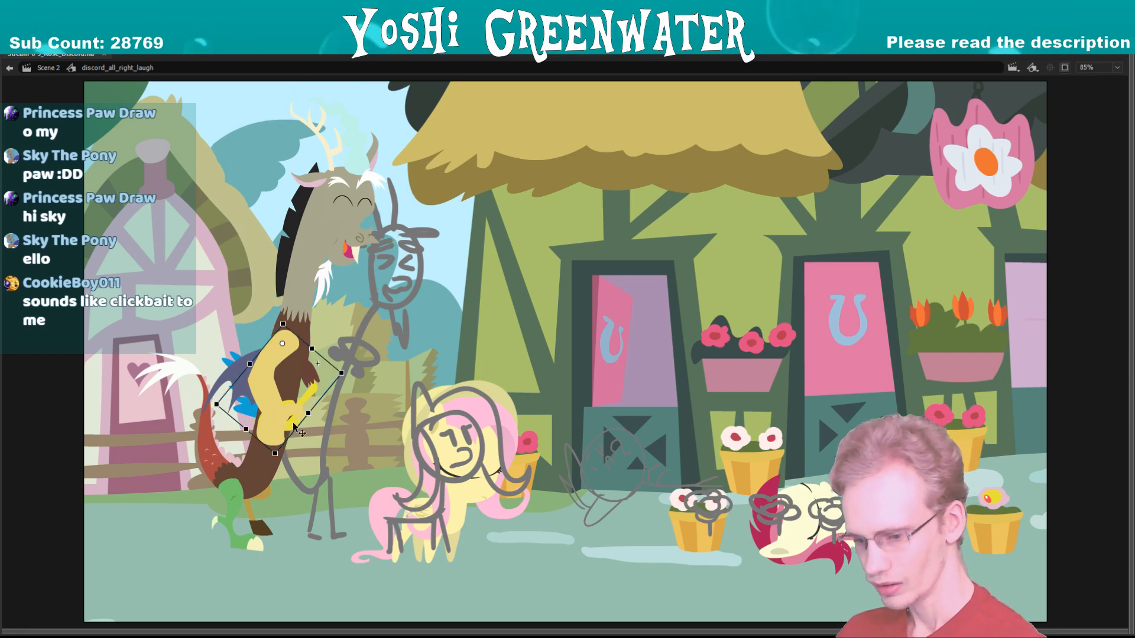
{"action": "left_click_drag", "start_coordinate": [252, 432], "coordinate": [249, 433]}
{"action": "left_click", "coordinate": [294, 414]}
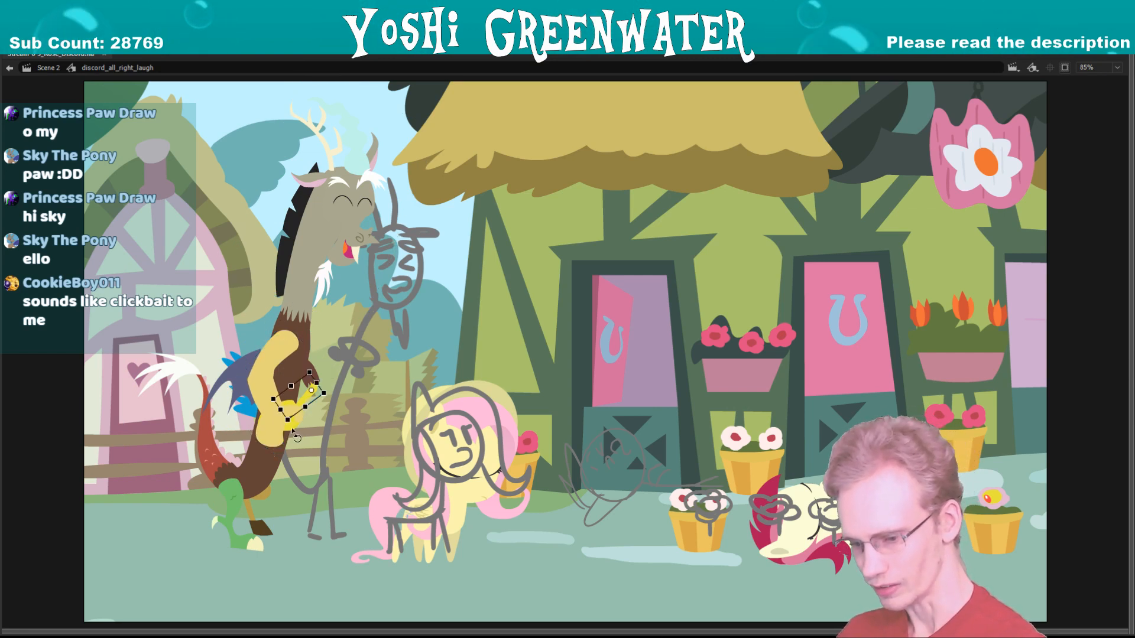
{"action": "left_click", "coordinate": [277, 427]}
{"action": "left_click", "coordinate": [304, 398], "text": "shift"}
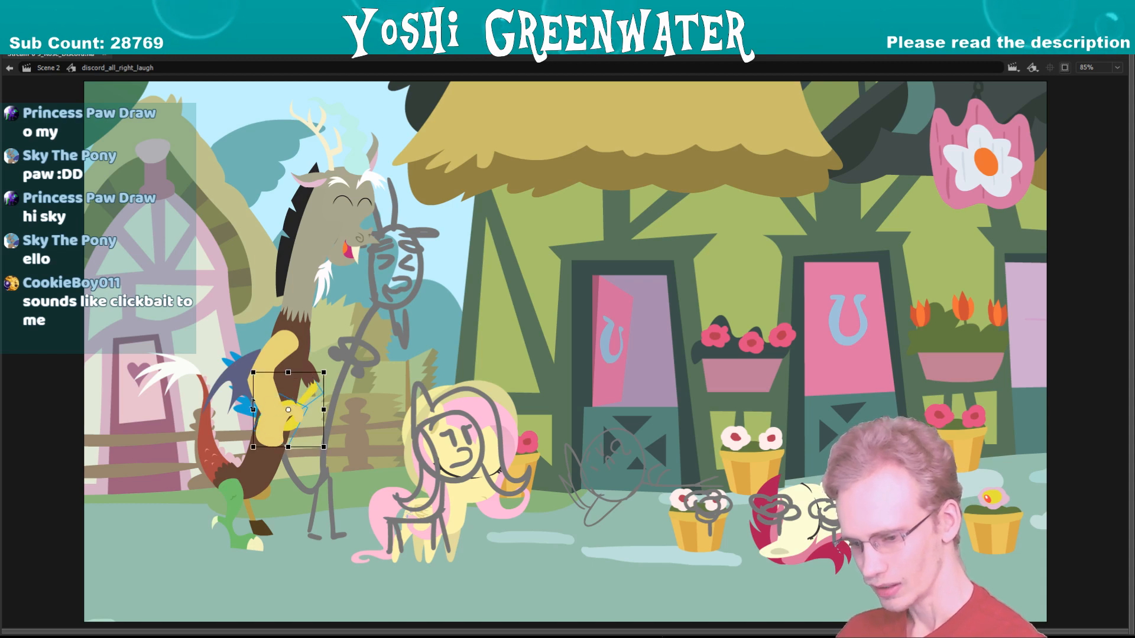
{"action": "left_click_drag", "start_coordinate": [253, 401], "coordinate": [253, 404]}
{"action": "key", "text": "ctrl+a"}
{"action": "left_click", "coordinate": [212, 341]}
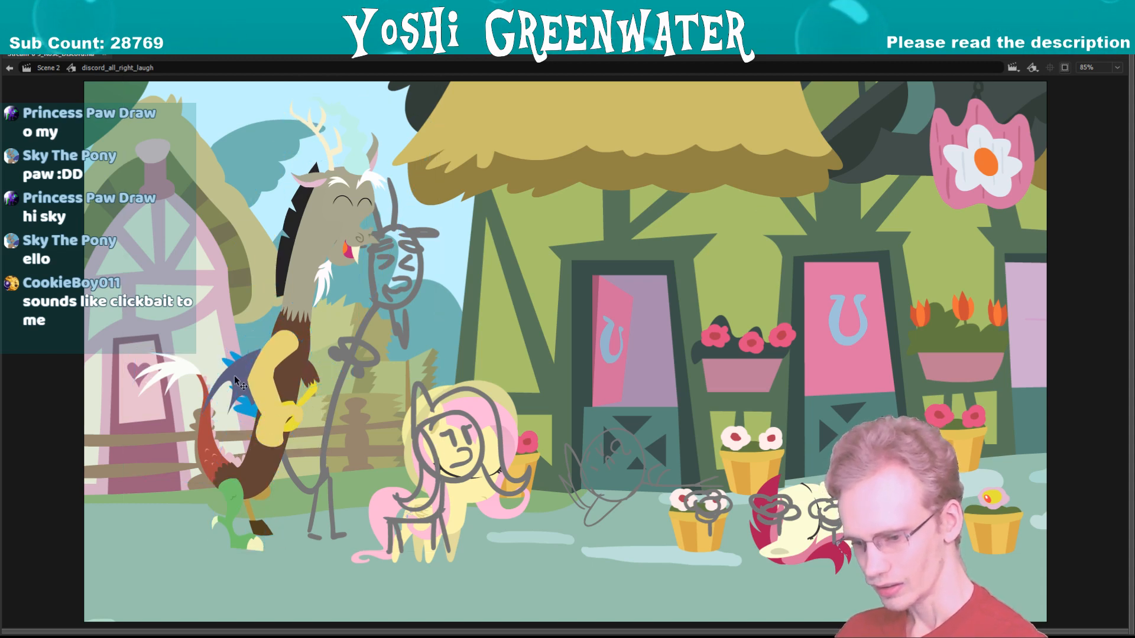
{"action": "left_click", "coordinate": [231, 362], "text": "shift"}
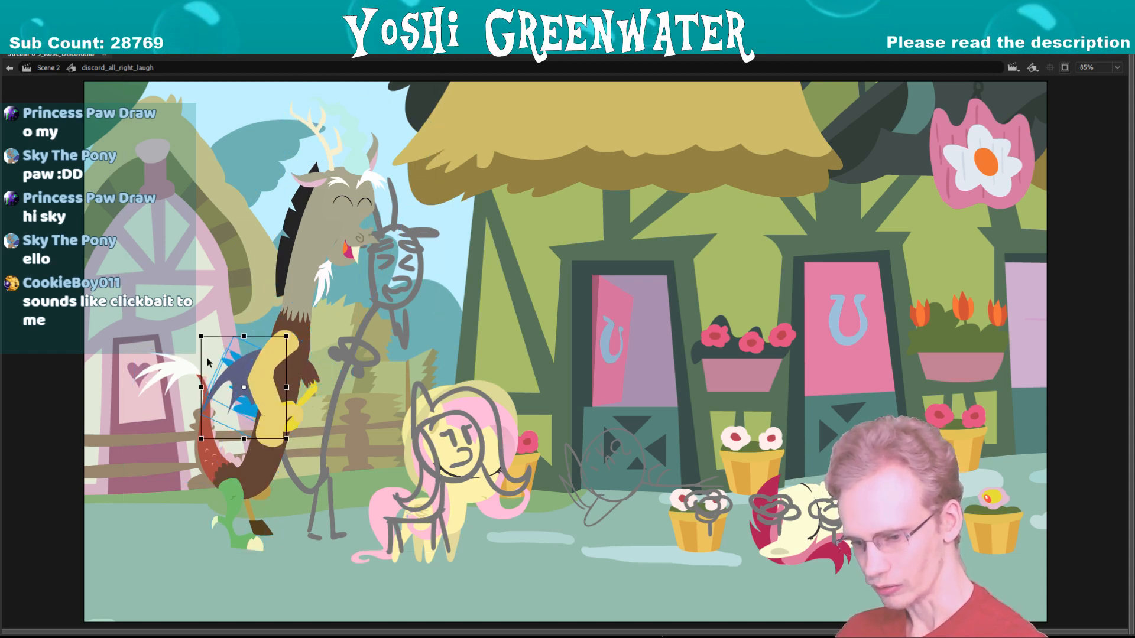
{"action": "key", "text": "ctrl+a"}
{"action": "left_click", "coordinate": [208, 324]}
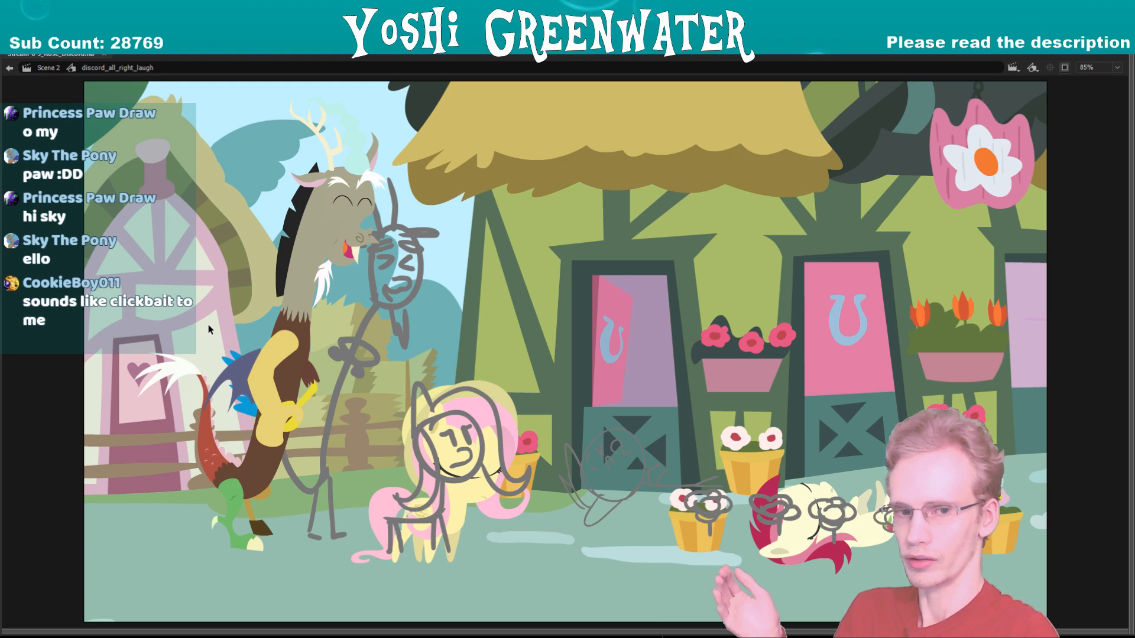
{"action": "key", "text": "F4"}
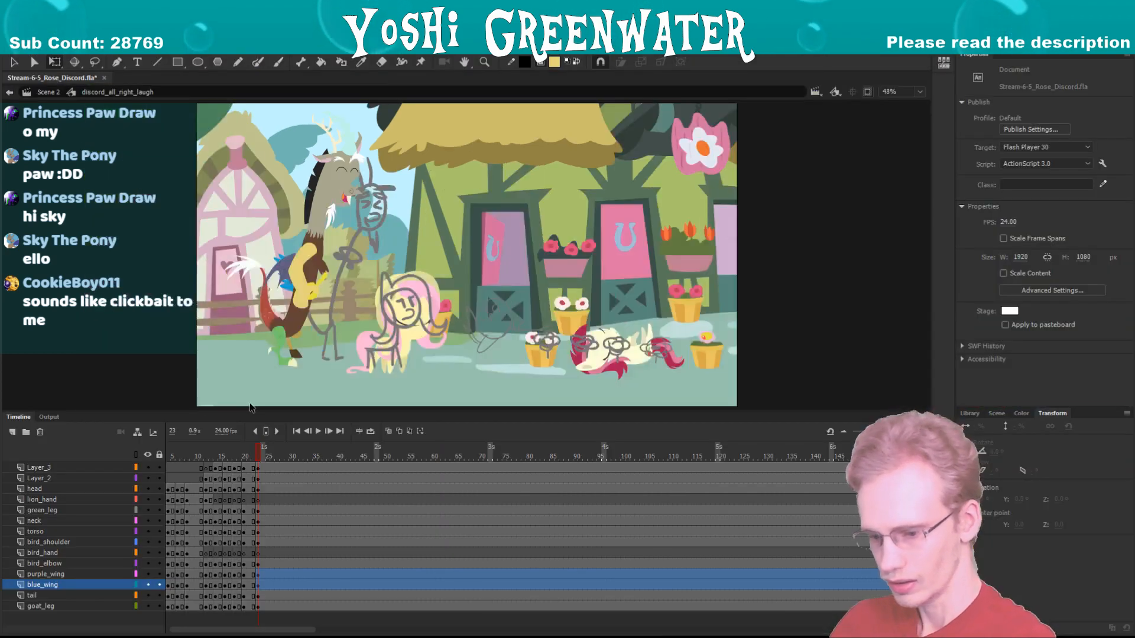
- Play back the laugh with the frame 23 pose to check how it settles
{"action": "key", "text": "Return"}
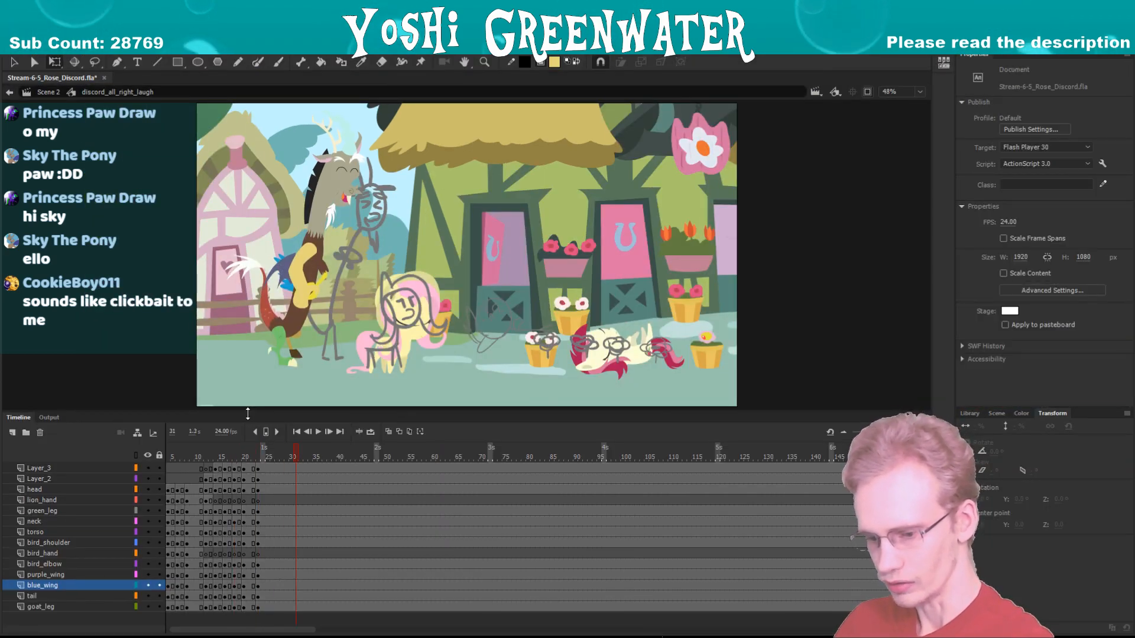
{"action": "left_click_drag", "start_coordinate": [247, 412], "coordinate": [247, 414]}
{"action": "left_click_drag", "start_coordinate": [248, 628], "coordinate": [233, 611]}
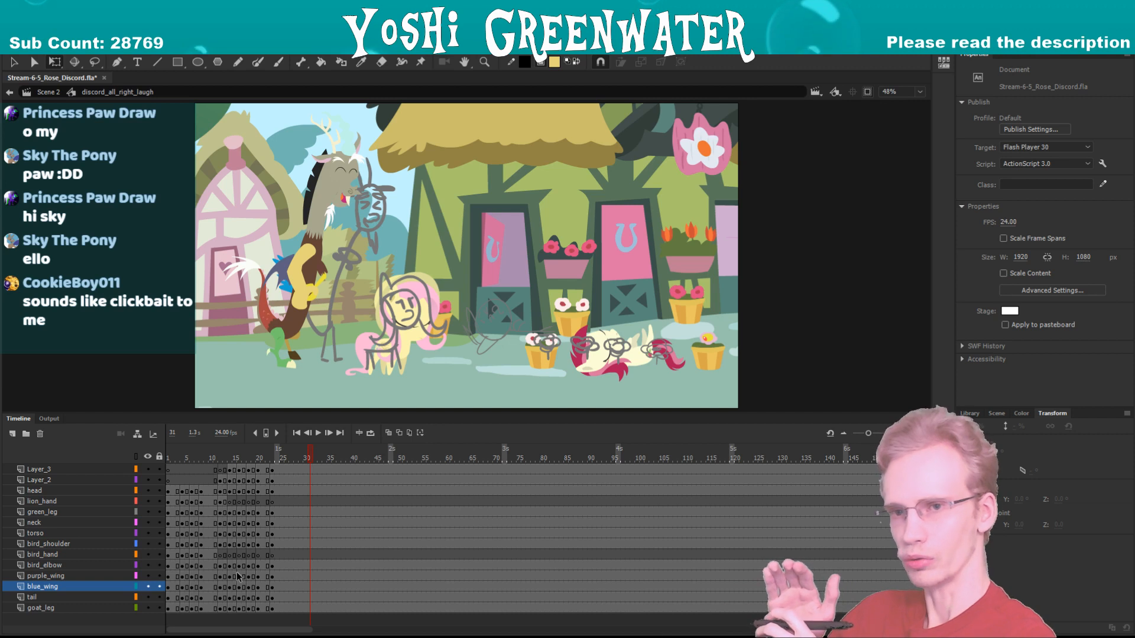
{"action": "left_click", "coordinate": [241, 458]}
{"action": "key", "text": "Return"}
{"action": "key", "text": "Return"}
{"action": "left_click_drag", "start_coordinate": [259, 413], "coordinate": [258, 414]}
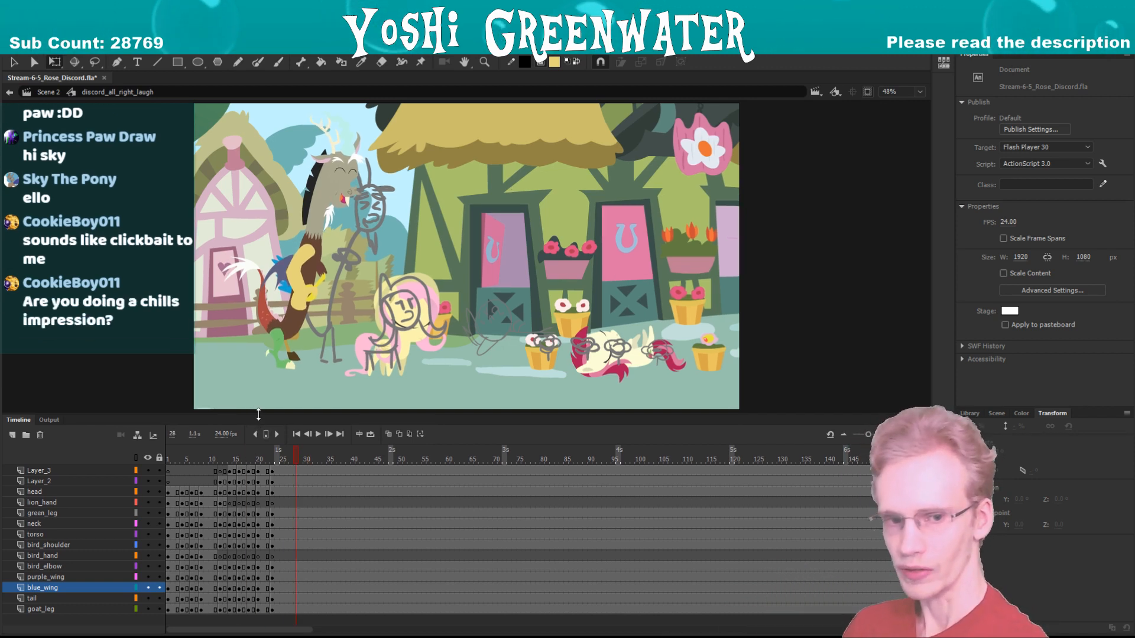
- Add keyframes at frame 25 on all layers and select all of Discord's pieces
{"action": "left_click", "coordinate": [282, 458]}
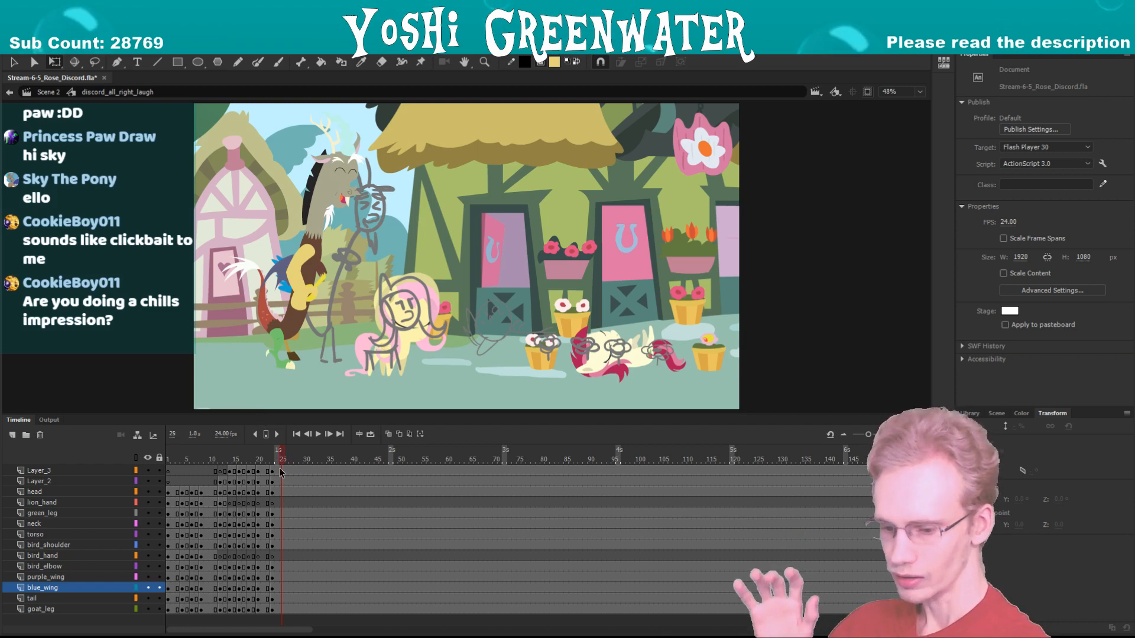
{"action": "left_click_drag", "start_coordinate": [281, 471], "coordinate": [284, 533]}
{"action": "key", "text": "F4"}
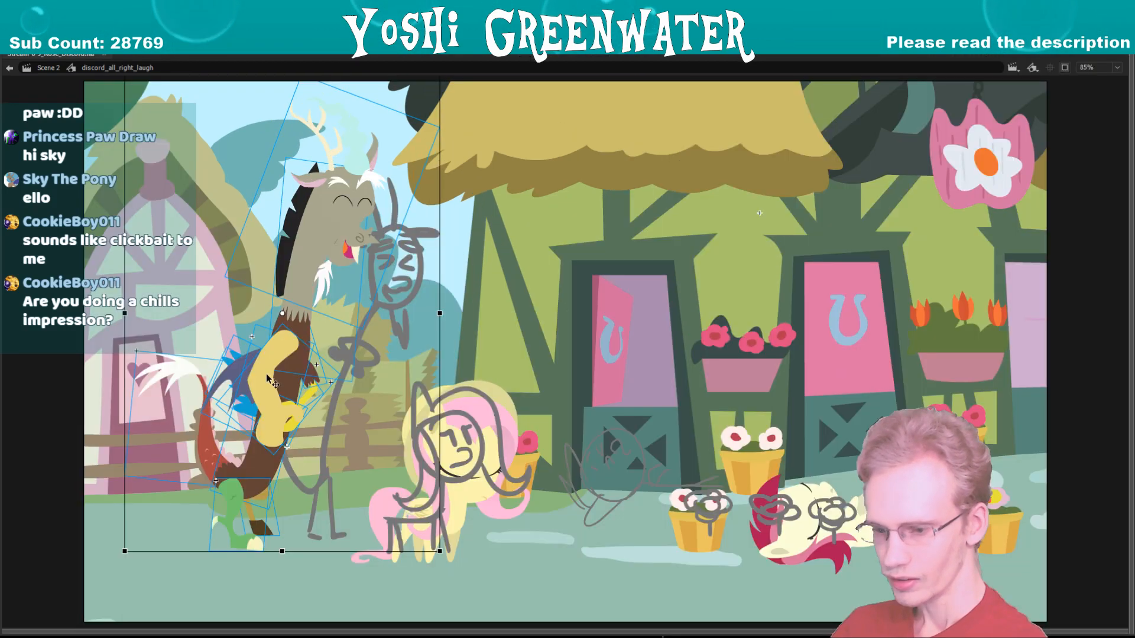
- Squash Discord's body pieces very slightly downward at frame 25 and lower the head to match
{"action": "left_click", "coordinate": [344, 246], "text": "shift"}
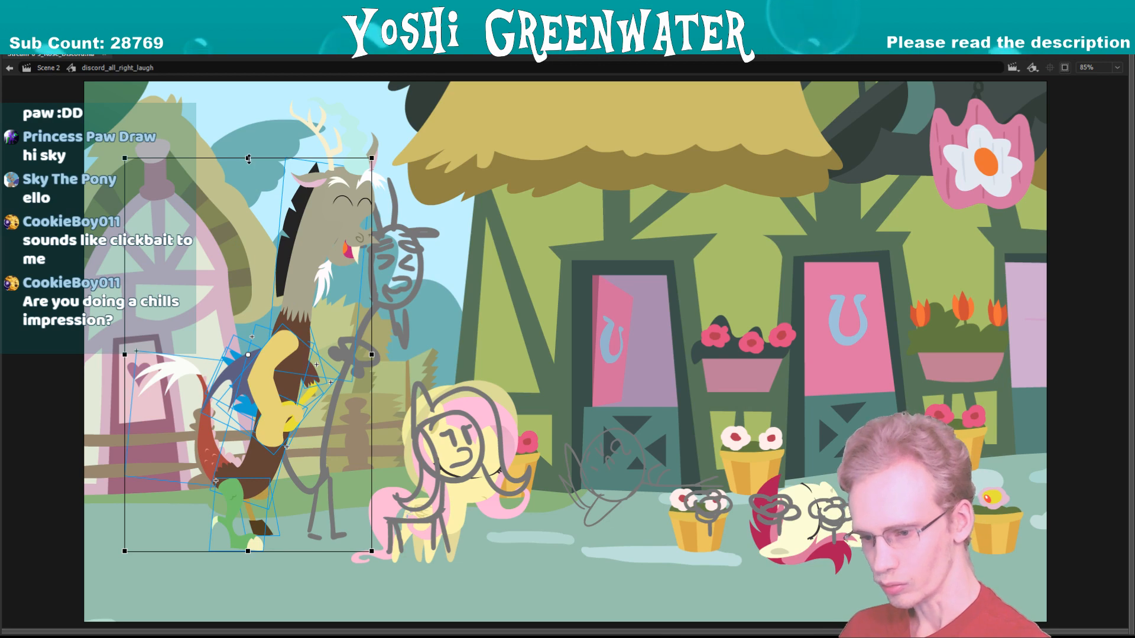
{"action": "left_click_drag", "start_coordinate": [248, 159], "coordinate": [249, 162]}
{"action": "left_click_drag", "start_coordinate": [311, 186], "coordinate": [311, 189]}
{"action": "left_click", "coordinate": [258, 215]}
{"action": "key", "text": "F4"}
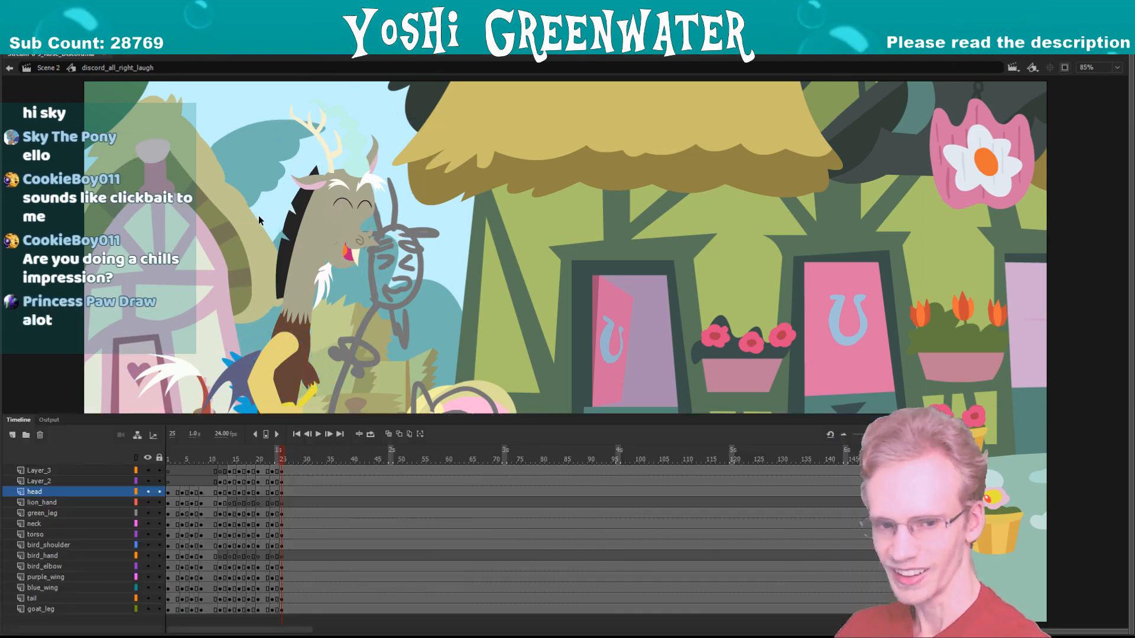
{"action": "key", "text": "F4"}
- Add keyframes at frame 27 on all layers after reviewing the frames that follow frame 25
{"action": "key", "text": "period"}
{"action": "key", "text": "period"}
{"action": "key", "text": "period"}
{"action": "key", "text": "period"}
{"action": "key", "text": "period"}
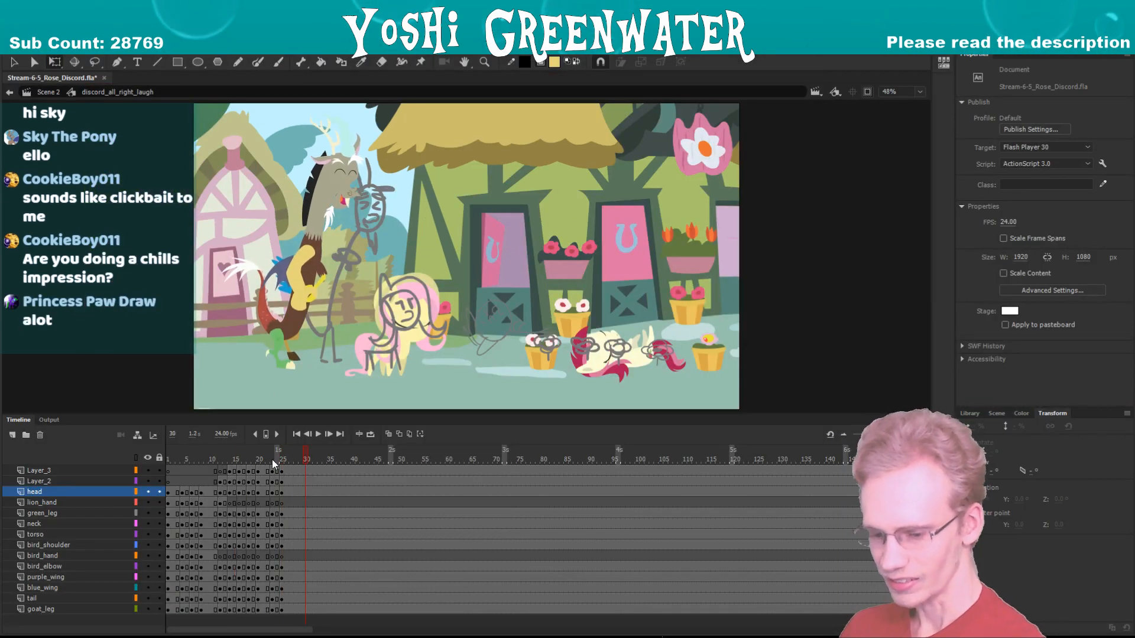
{"action": "left_click_drag", "start_coordinate": [291, 468], "coordinate": [292, 610]}
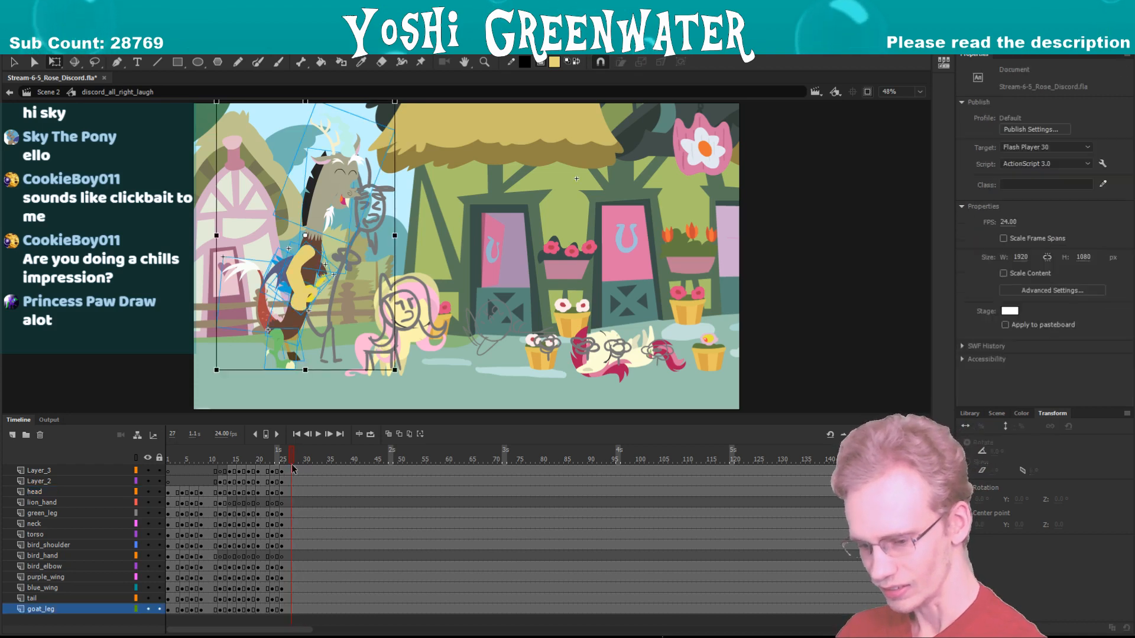
- Adjust Discord's body and head very slightly at frame 27
{"action": "key", "text": "F4"}
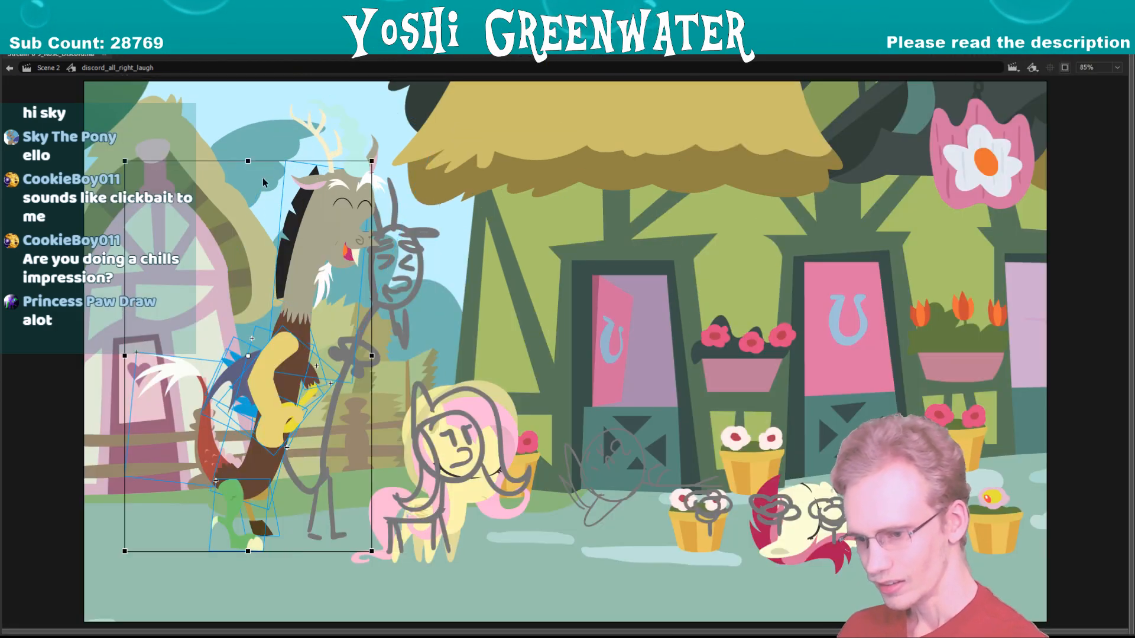
{"action": "left_click", "coordinate": [313, 230]}
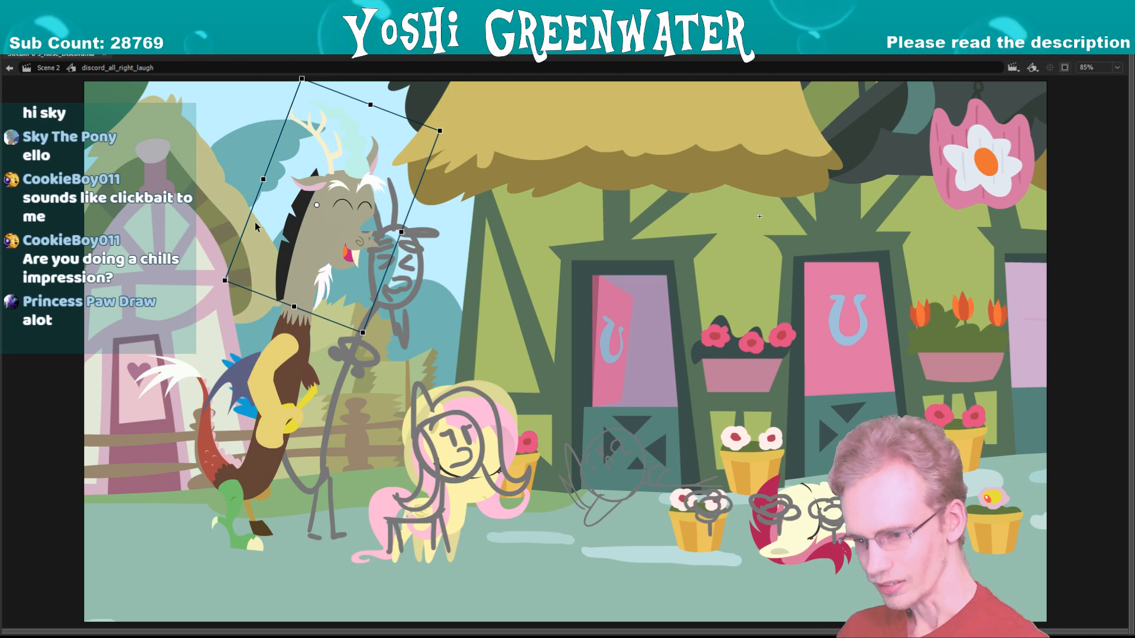
{"action": "left_click", "coordinate": [254, 222]}
{"action": "key", "text": "F4"}
- Play back the laugh with the frame 25 and 27 poses and save the file
{"action": "left_click", "coordinate": [213, 456]}
{"action": "key", "text": "Return"}
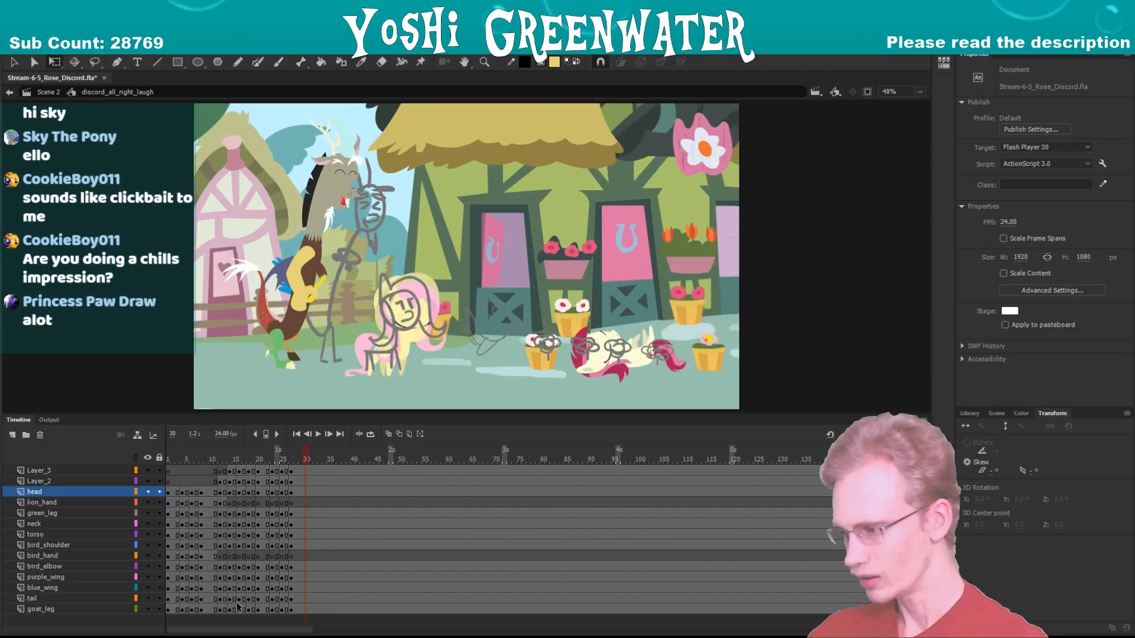
{"action": "key", "text": "ctrl+s"}
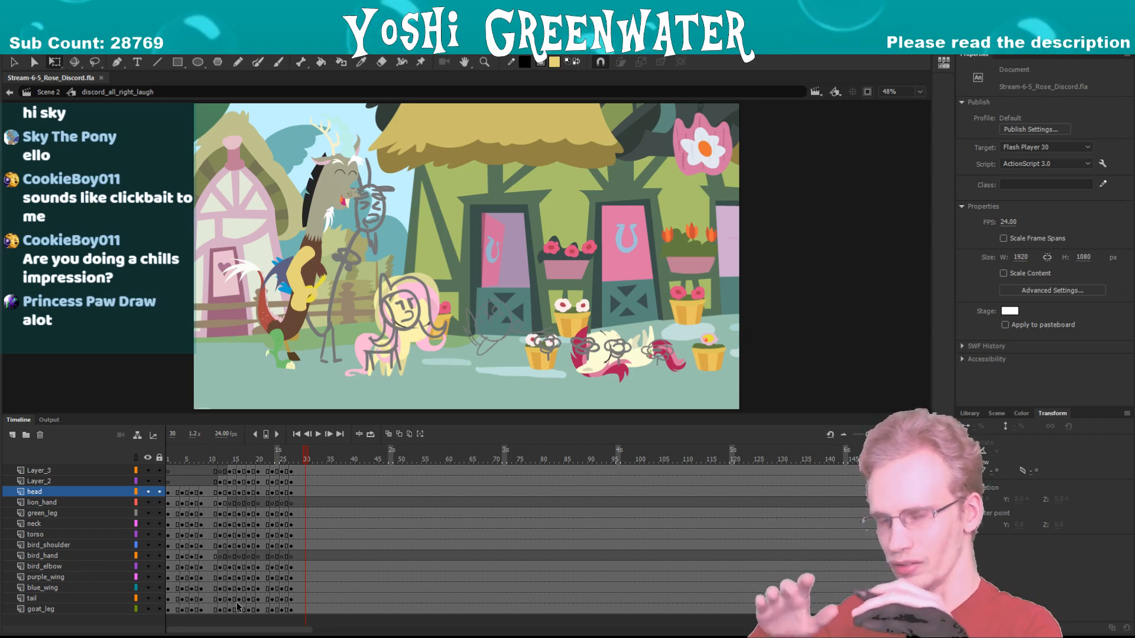
{"action": "left_click", "coordinate": [258, 460]}
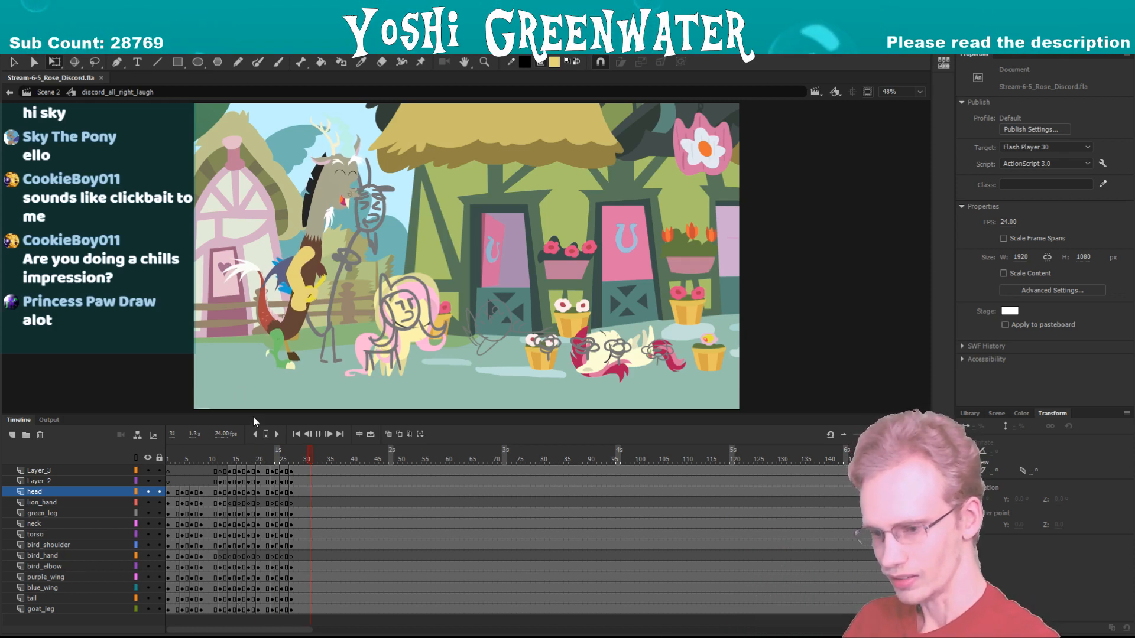
- Go over Discord's lion hand and head at frame 27 and save the file again
{"action": "left_click_drag", "start_coordinate": [314, 459], "coordinate": [291, 482]}
{"action": "key", "text": "ctrl+a"}
{"action": "left_click", "coordinate": [286, 374]}
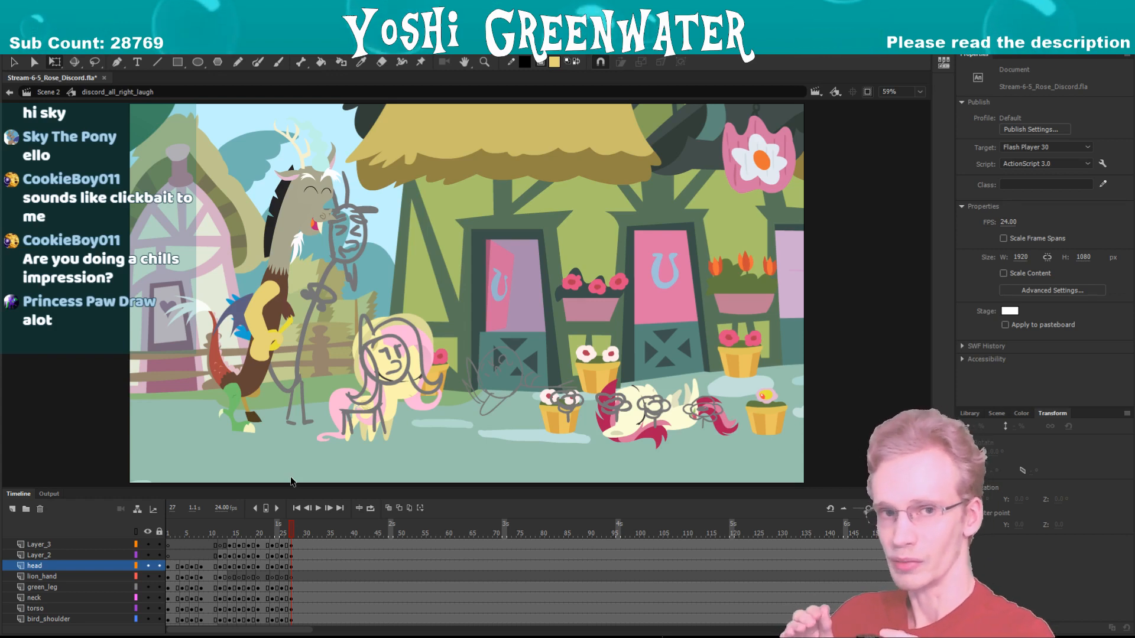
{"action": "mouse_move", "coordinate": [288, 532]}
{"action": "left_mouse_down"}
{"action": "mouse_move", "coordinate": [266, 534]}
{"action": "mouse_move", "coordinate": [286, 532]}
{"action": "left_mouse_up"}
{"action": "key", "text": "ctrl+a"}
{"action": "left_click", "coordinate": [292, 541]}
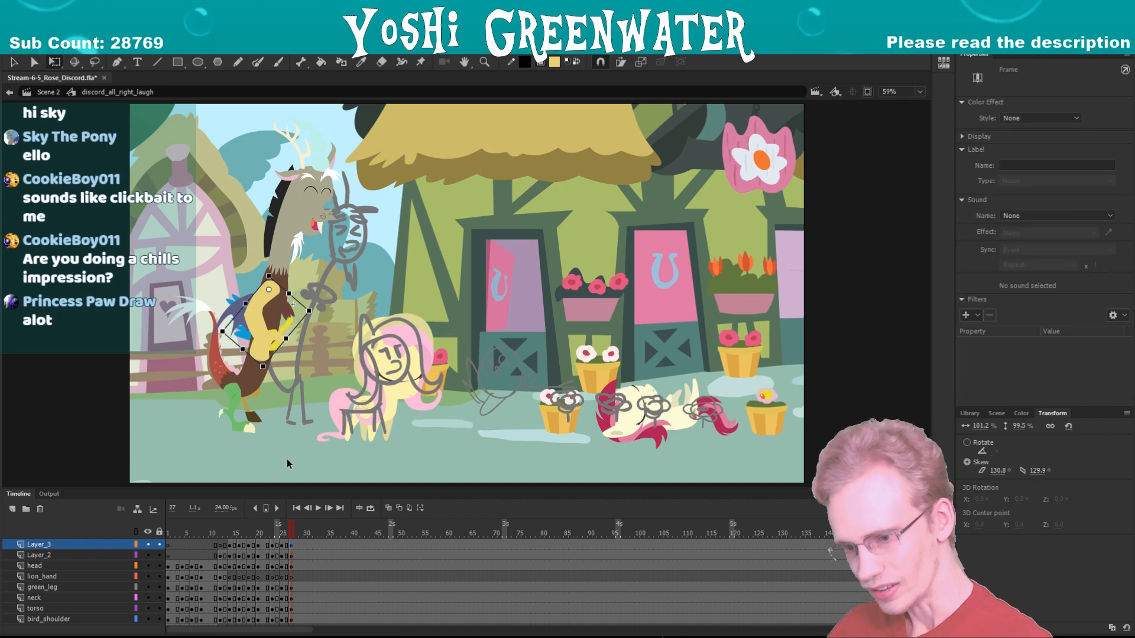
{"action": "left_click", "coordinate": [273, 236]}
{"action": "left_click", "coordinate": [211, 260]}
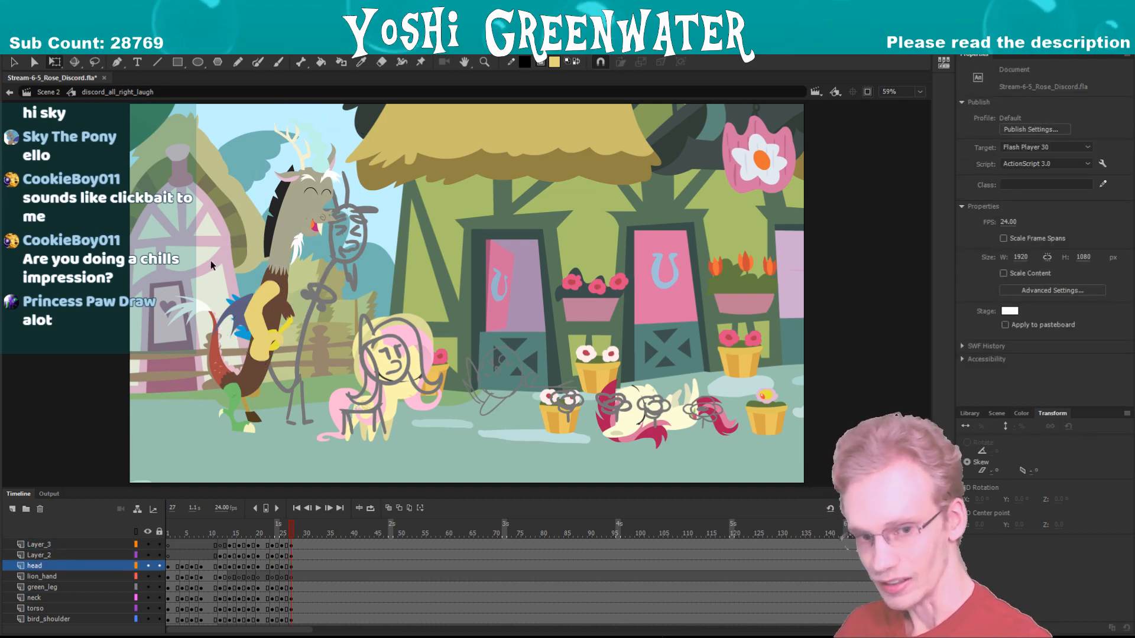
{"action": "key", "text": "ctrl+s"}
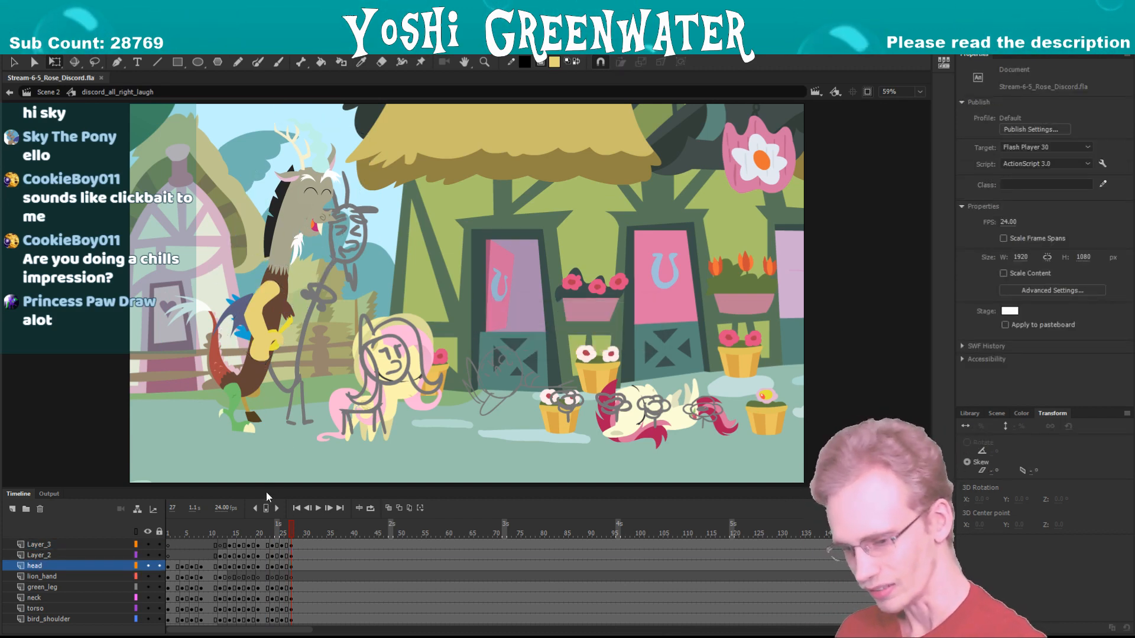
- Return to Scene 2 and go to frame 230, where the laugh shot starts, to review it
{"action": "left_click_drag", "start_coordinate": [264, 488], "coordinate": [265, 412]}
{"action": "double_click", "coordinate": [258, 394]}
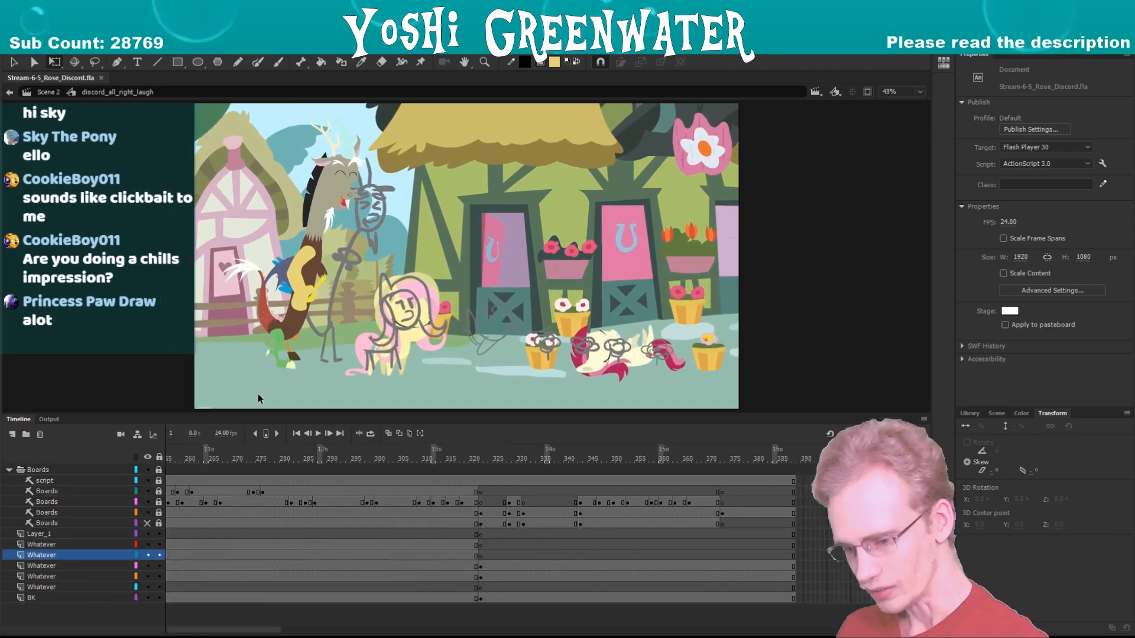
{"action": "left_click_drag", "start_coordinate": [335, 632], "coordinate": [349, 631]}
{"action": "left_click", "coordinate": [330, 470]}
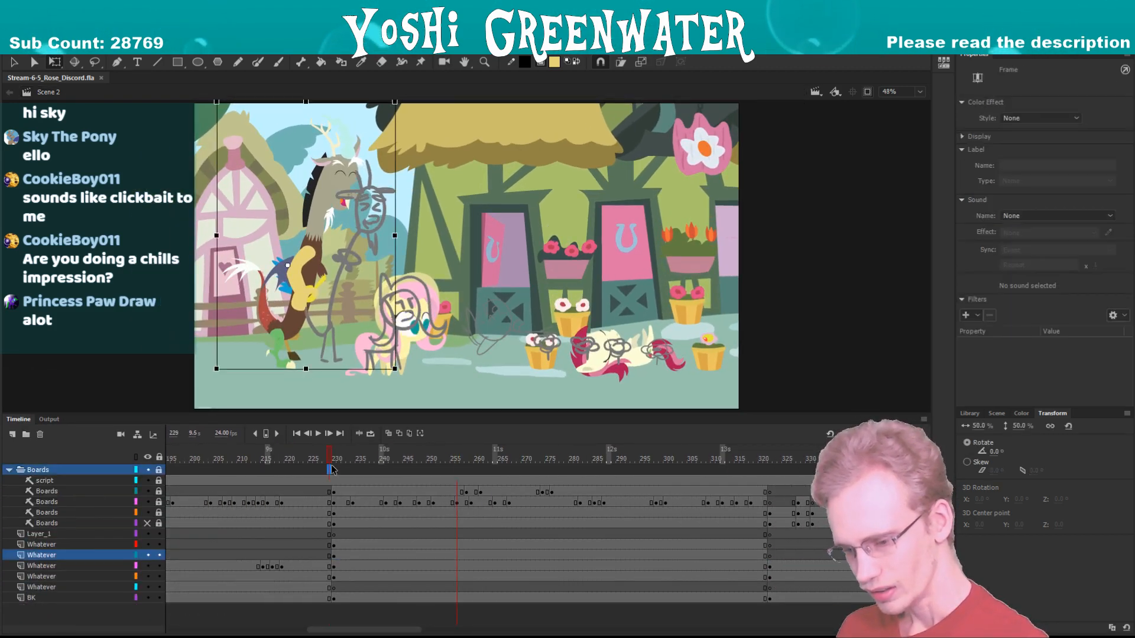
{"action": "left_click", "coordinate": [334, 459]}
{"action": "left_click_drag", "start_coordinate": [312, 416], "coordinate": [313, 419]}
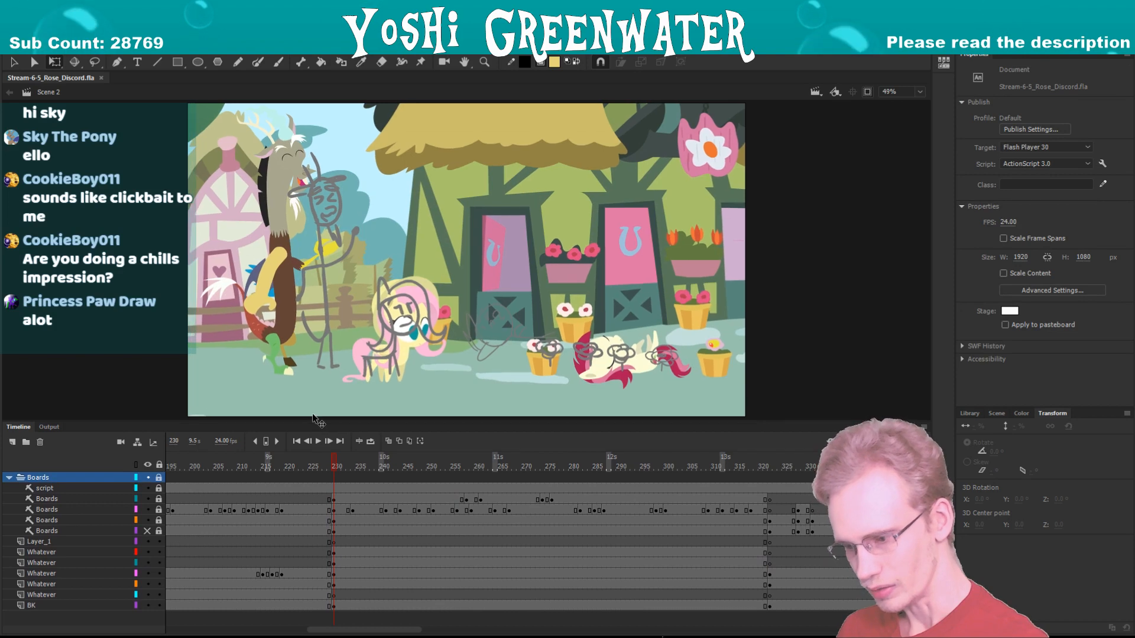
- Go to Scene 3 and set the Brush tool's fill colour to black
{"action": "key", "text": "shift+Page_Down"}
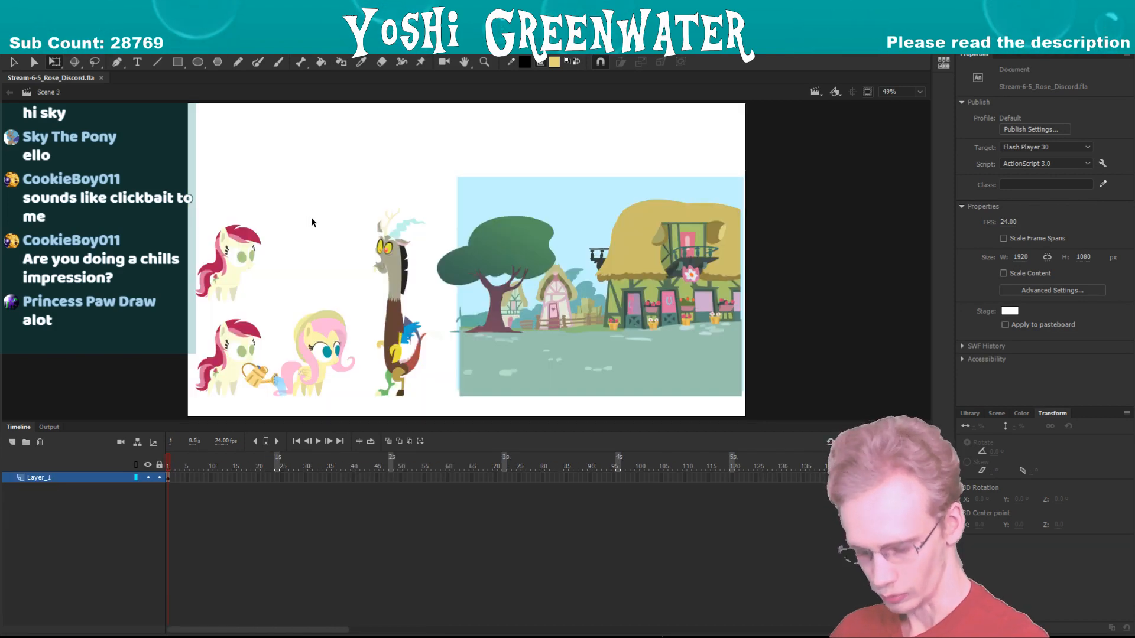
{"action": "key", "text": "b"}
{"action": "key", "text": "F4"}
{"action": "key", "text": "F4"}
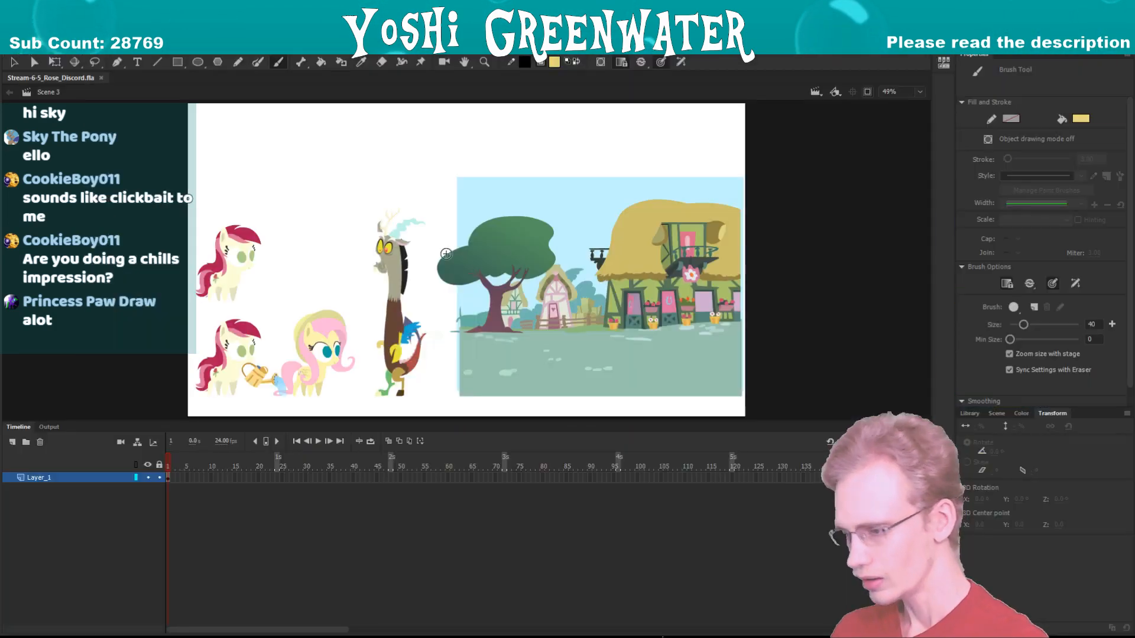
{"action": "left_click", "coordinate": [1080, 118]}
{"action": "left_click", "coordinate": [864, 149]}
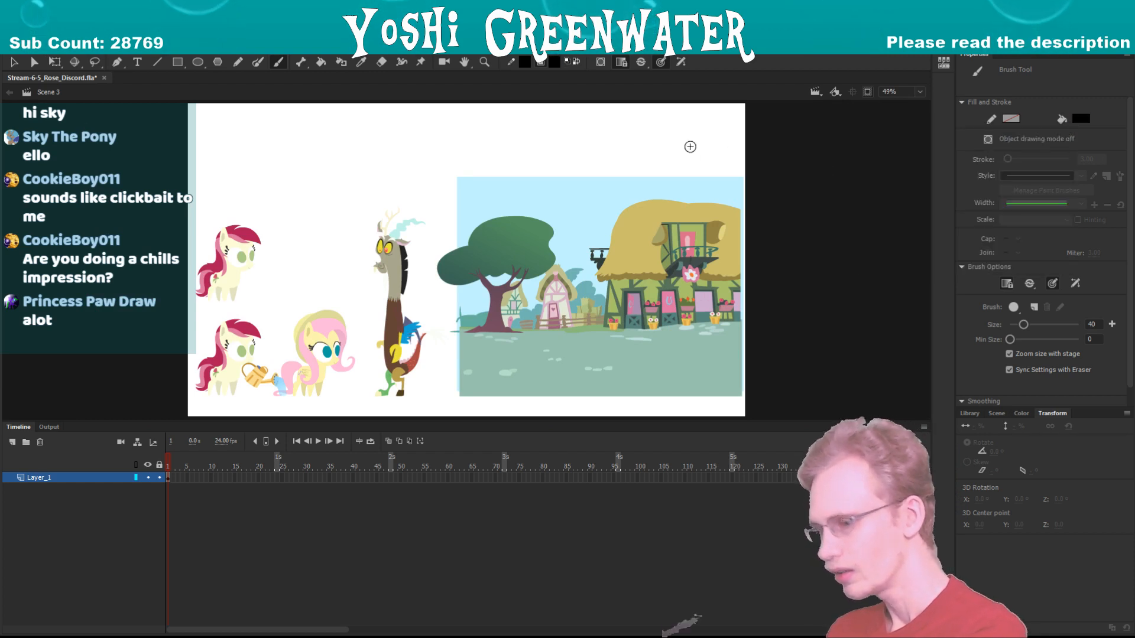
- Hide the panels and add a text note reading "24 * 11" in the empty area above the characters
{"action": "key", "text": "F4"}
{"action": "left_click_drag", "start_coordinate": [349, 140], "coordinate": [350, 103]}
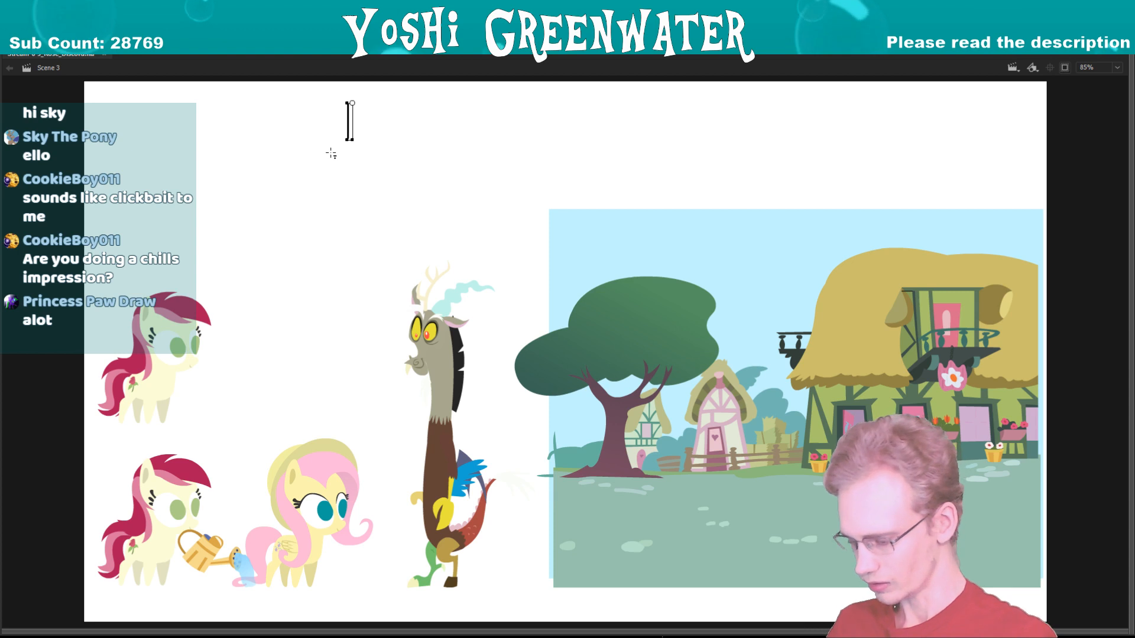
{"action": "type", "text": "24"}
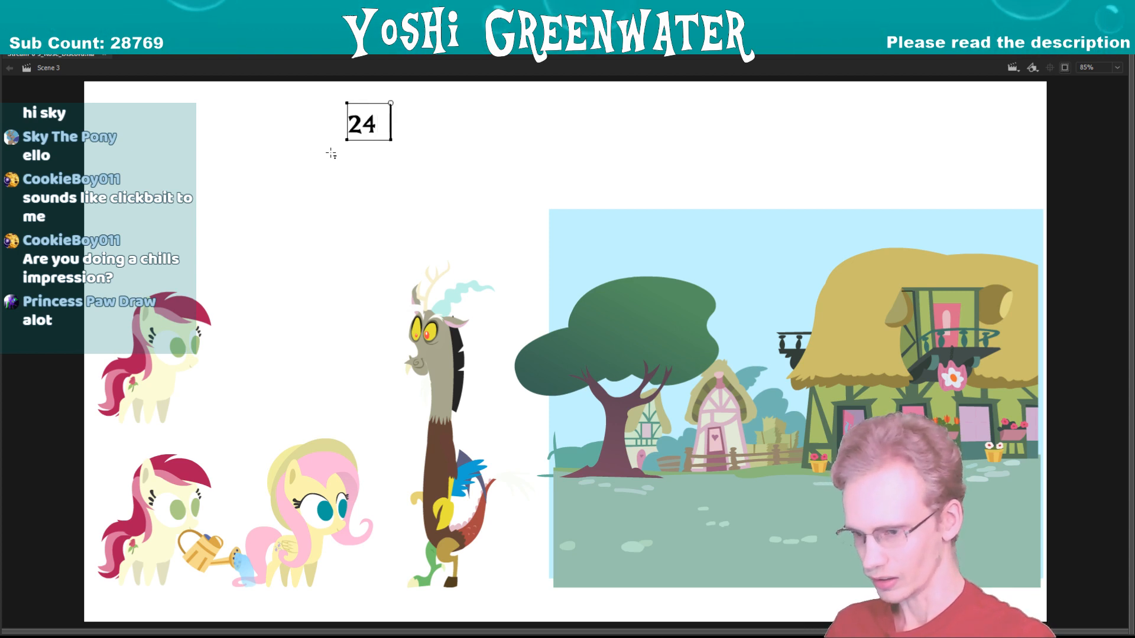
{"action": "type", "text": " * 11"}
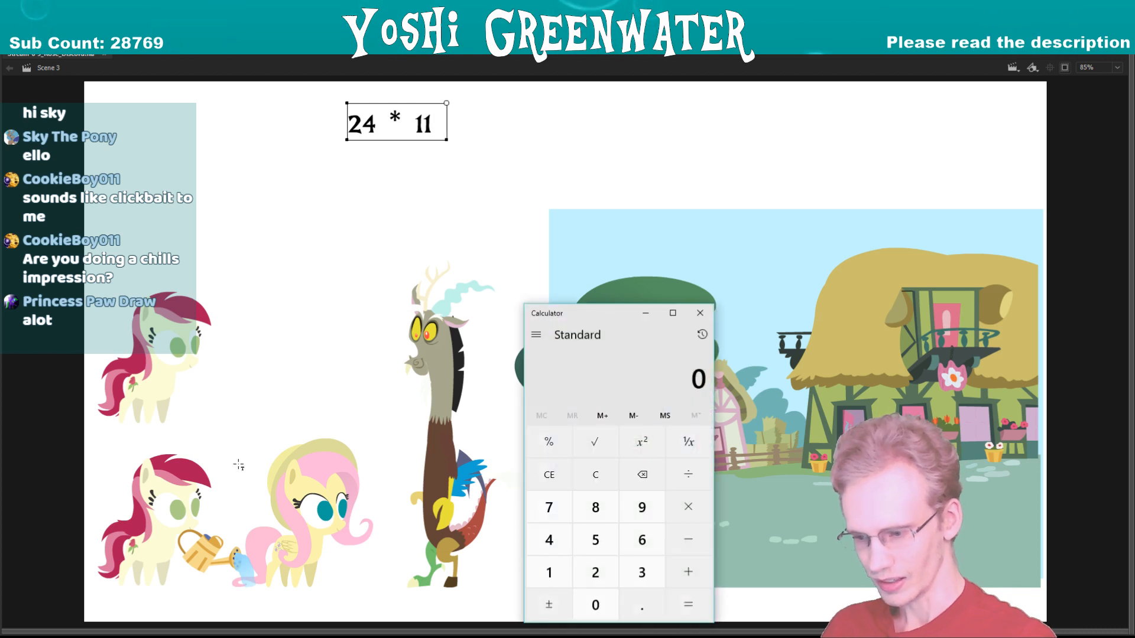
- Multiply 24 by 11 in the Calculator and append the result 264 to the text note
{"action": "type", "text": "4*11"}
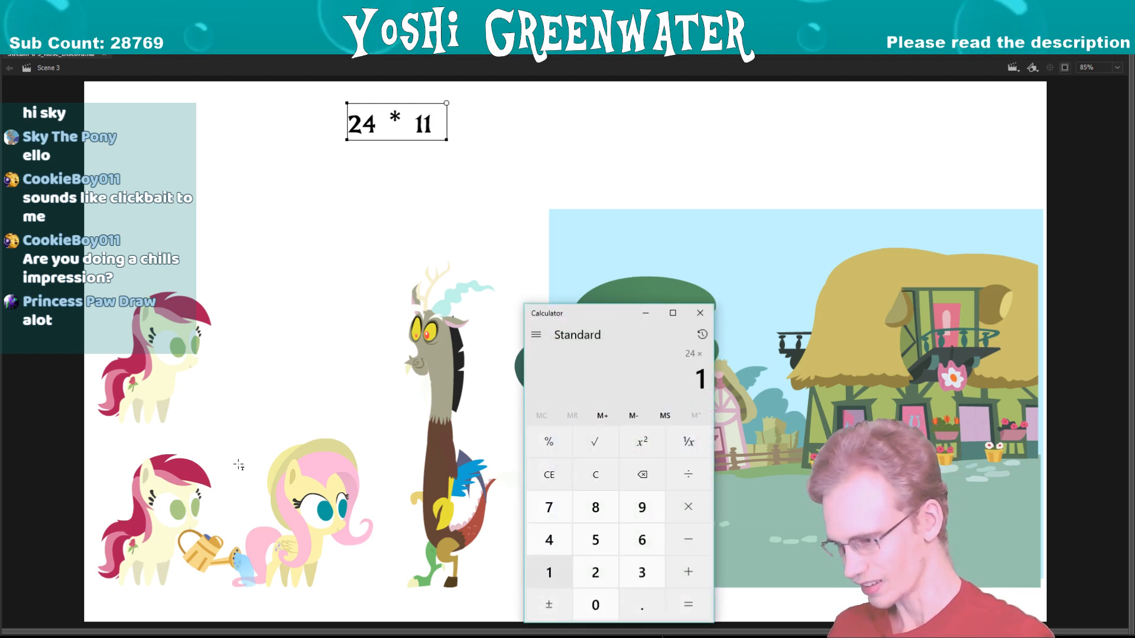
{"action": "key", "text": "Return"}
{"action": "left_click", "coordinate": [441, 120]}
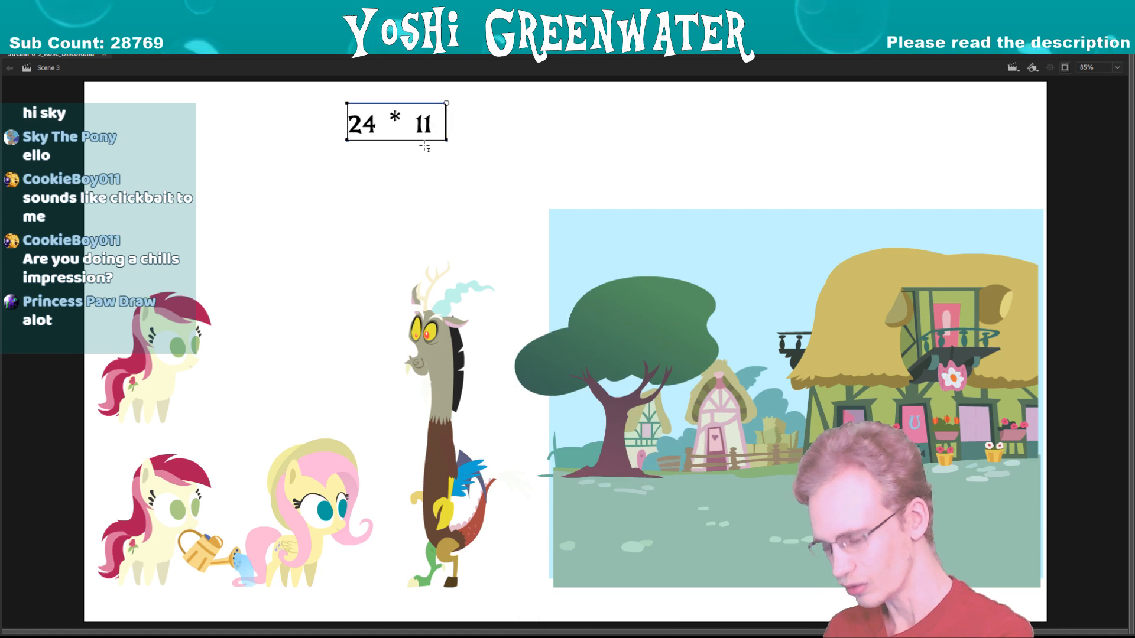
{"action": "type", "text": "264"}
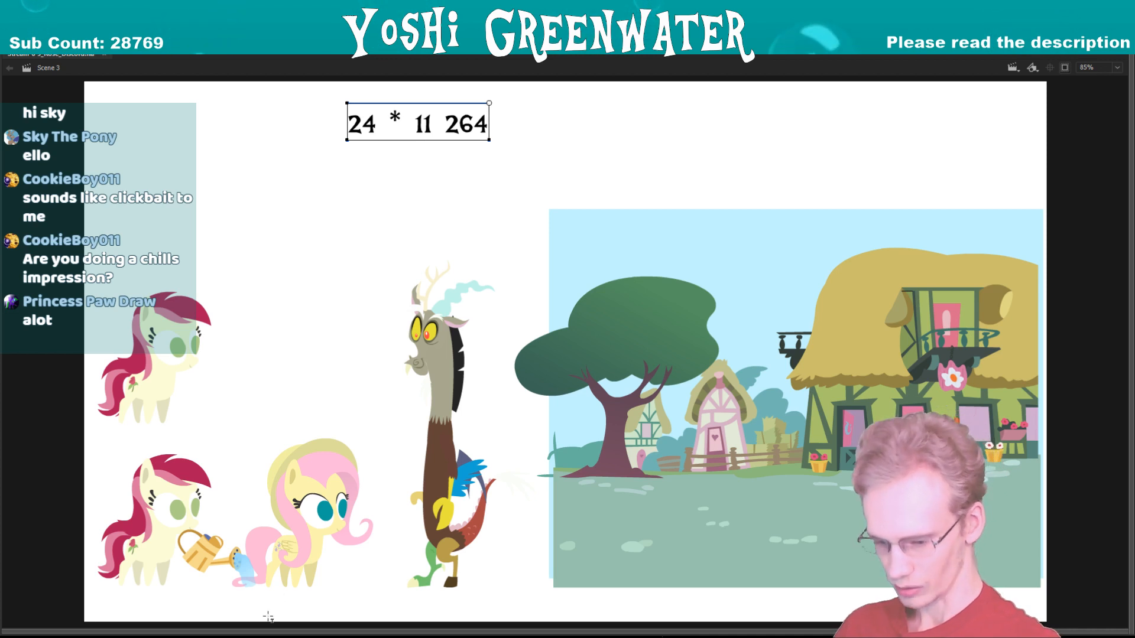
- Switch back to the Calculator, clear it and compute 24 × 60 × 11
{"action": "key", "text": "alt+Tab"}
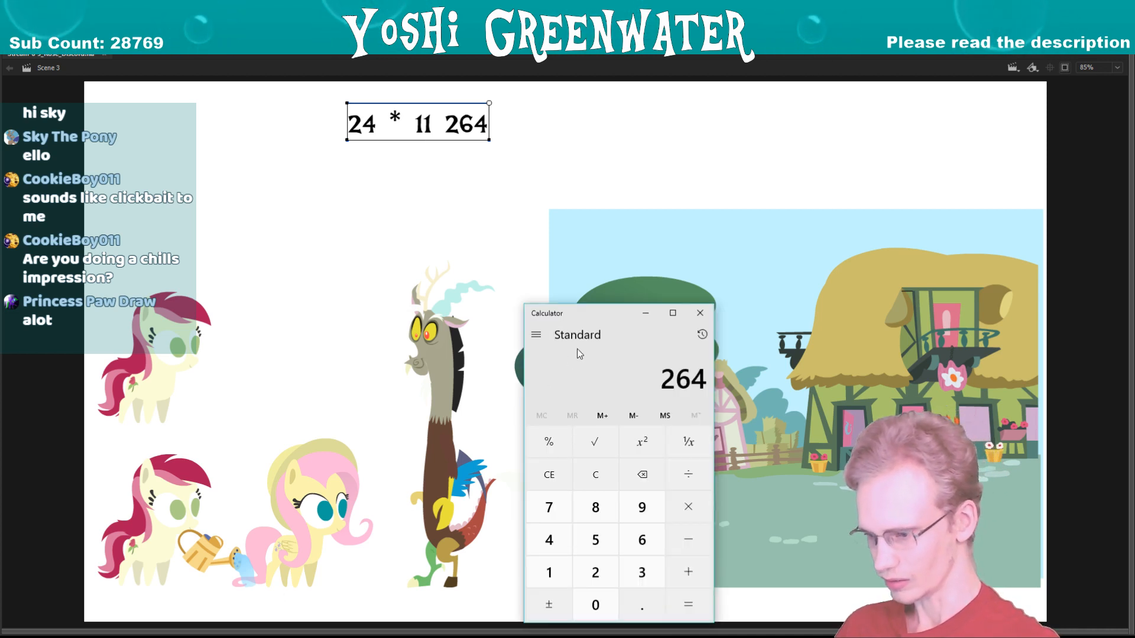
{"action": "left_click_drag", "start_coordinate": [603, 320], "coordinate": [611, 309]}
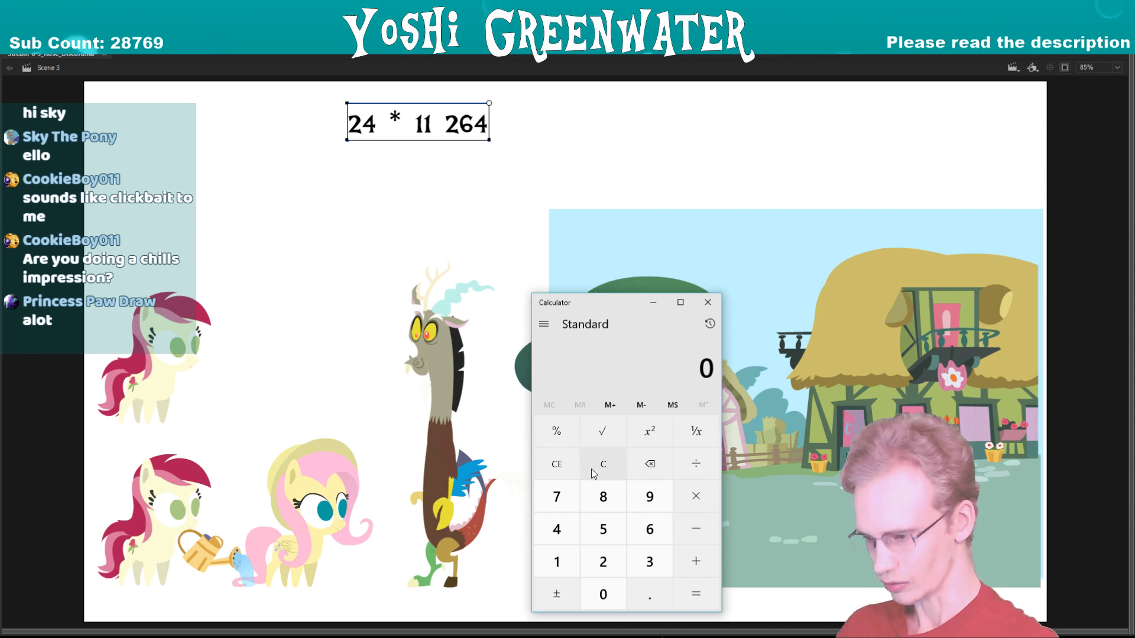
{"action": "type", "text": "24*"}
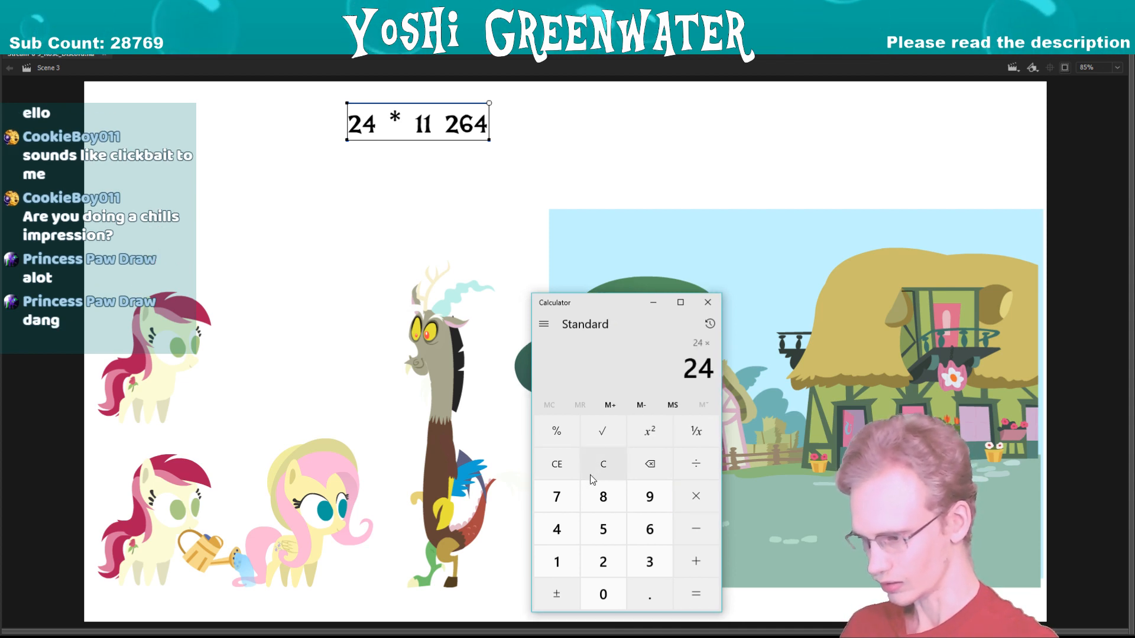
{"action": "type", "text": "60"}
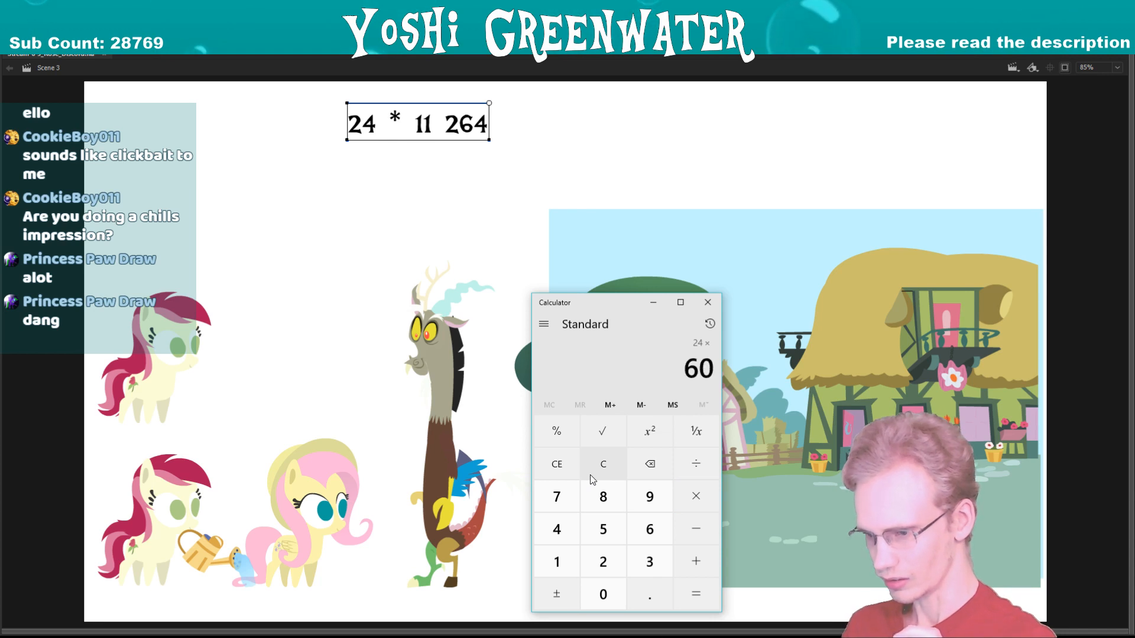
{"action": "key", "text": "Return"}
{"action": "type", "text": "*11"}
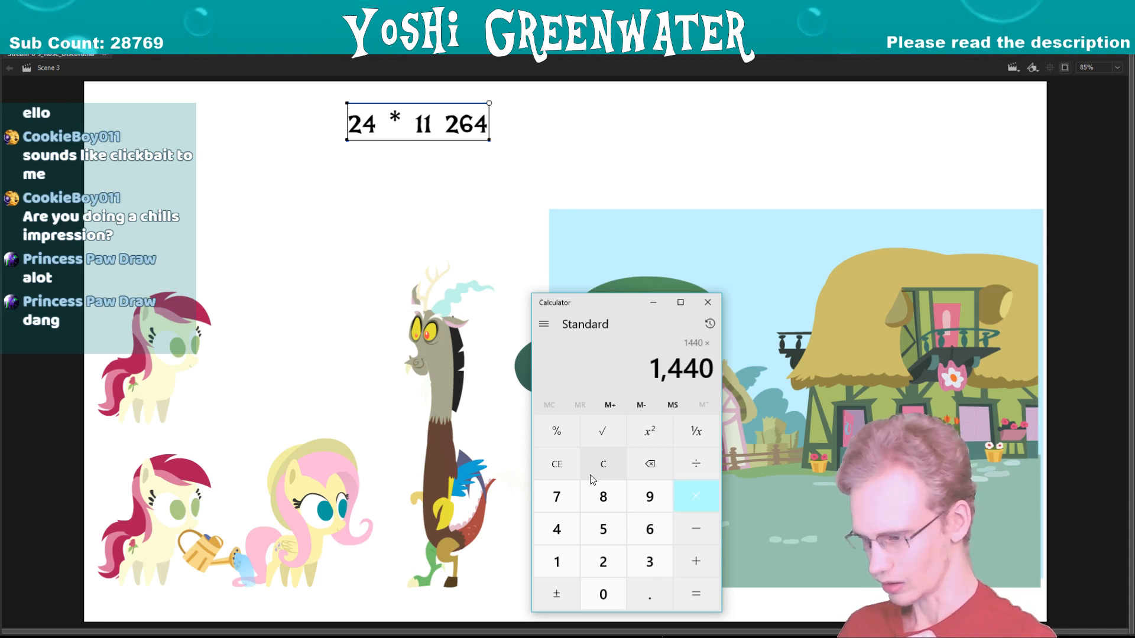
{"action": "key", "text": "Return"}
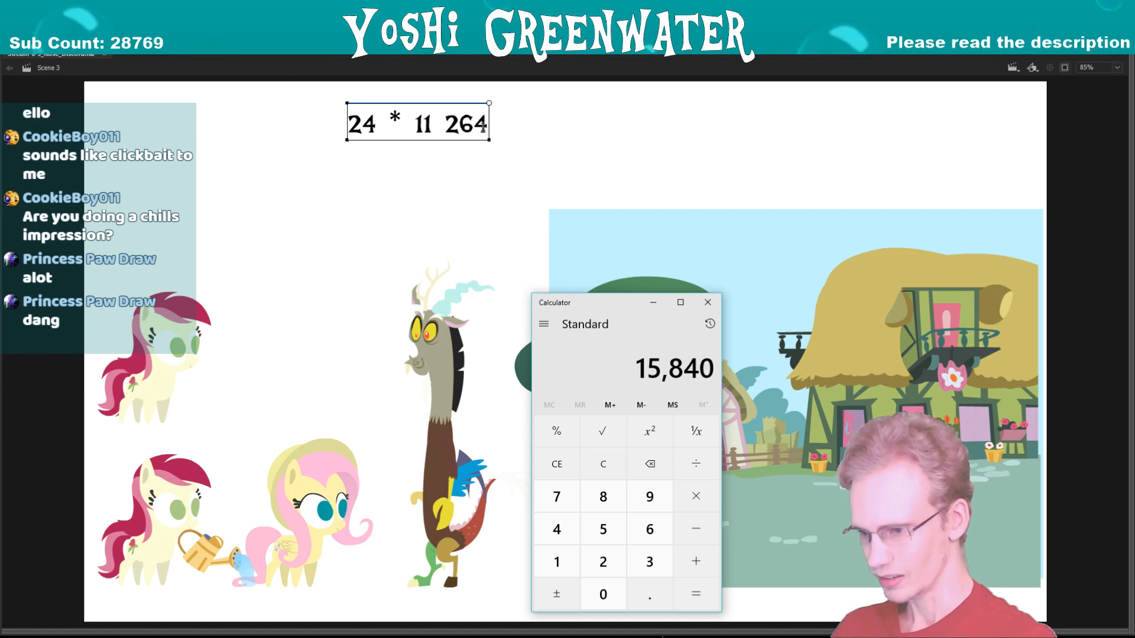
- Insert the factor 60 into the text note's calculation so it reads "24 *60 *11"
{"action": "left_click_drag", "start_coordinate": [444, 121], "coordinate": [357, 110]}
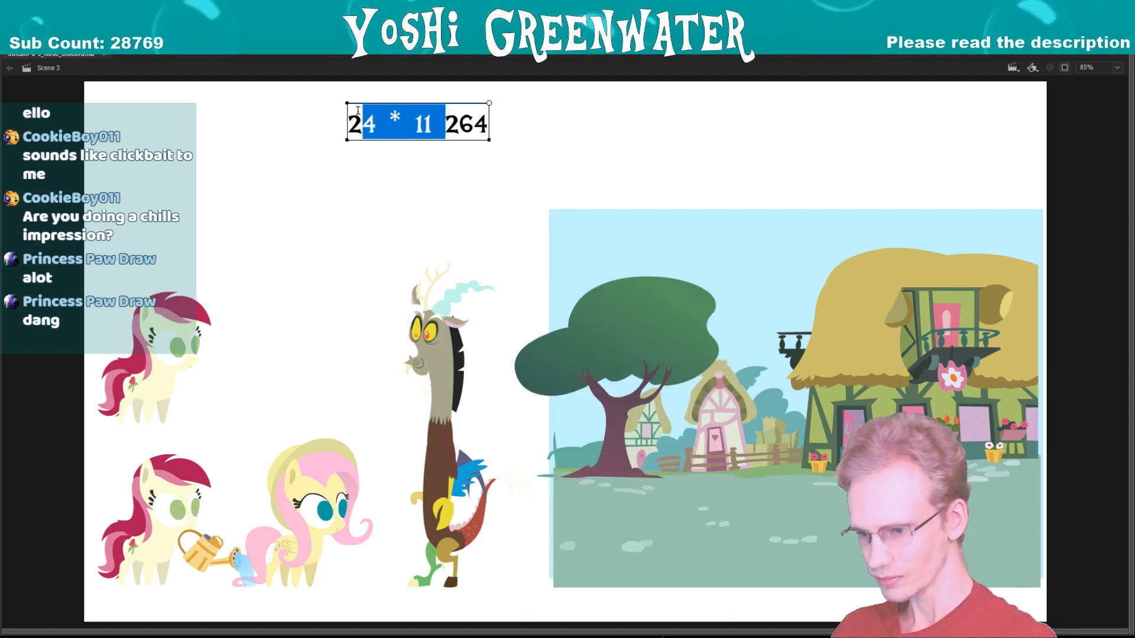
{"action": "left_click", "coordinate": [406, 120]}
{"action": "key", "text": "BackSpace"}
{"action": "key", "text": "BackSpace"}
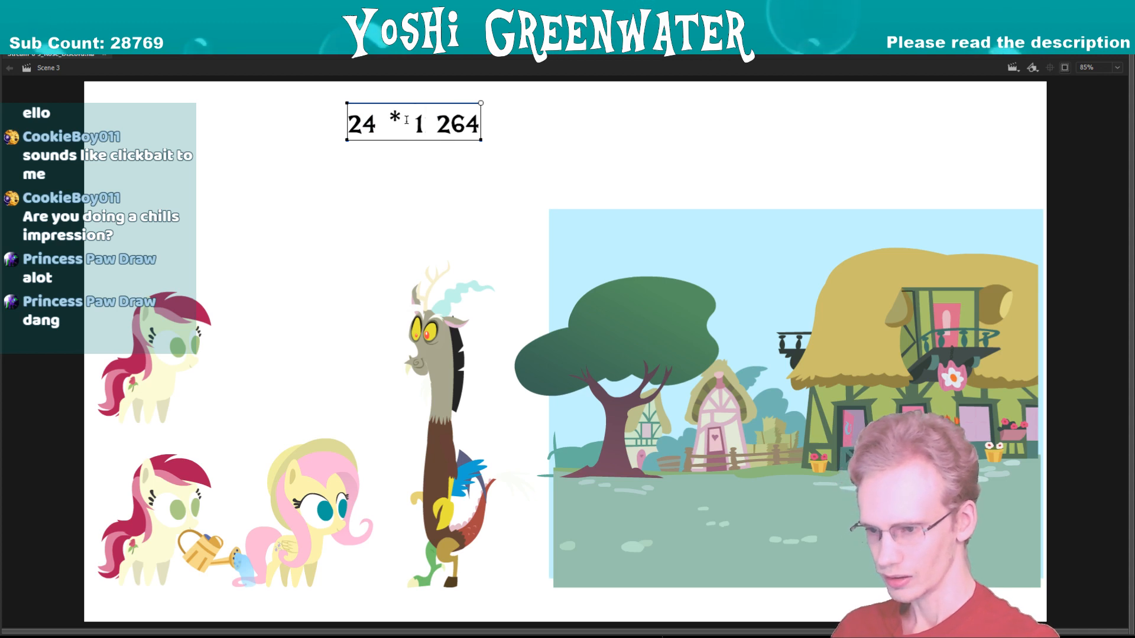
{"action": "type", "text": "60"}
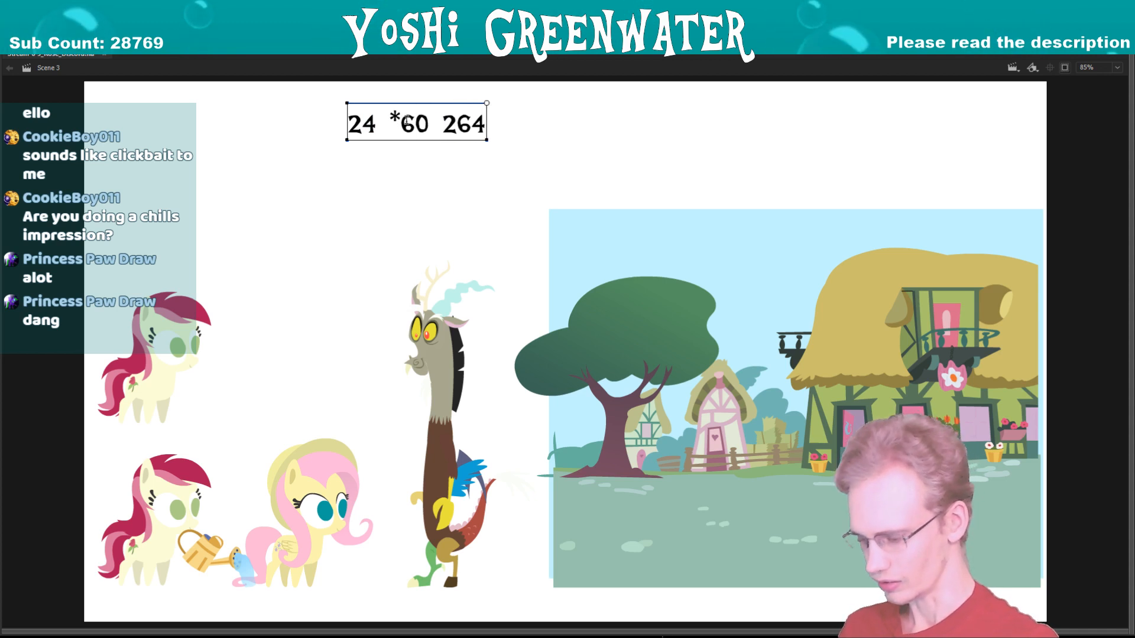
{"action": "type", "text": " *11"}
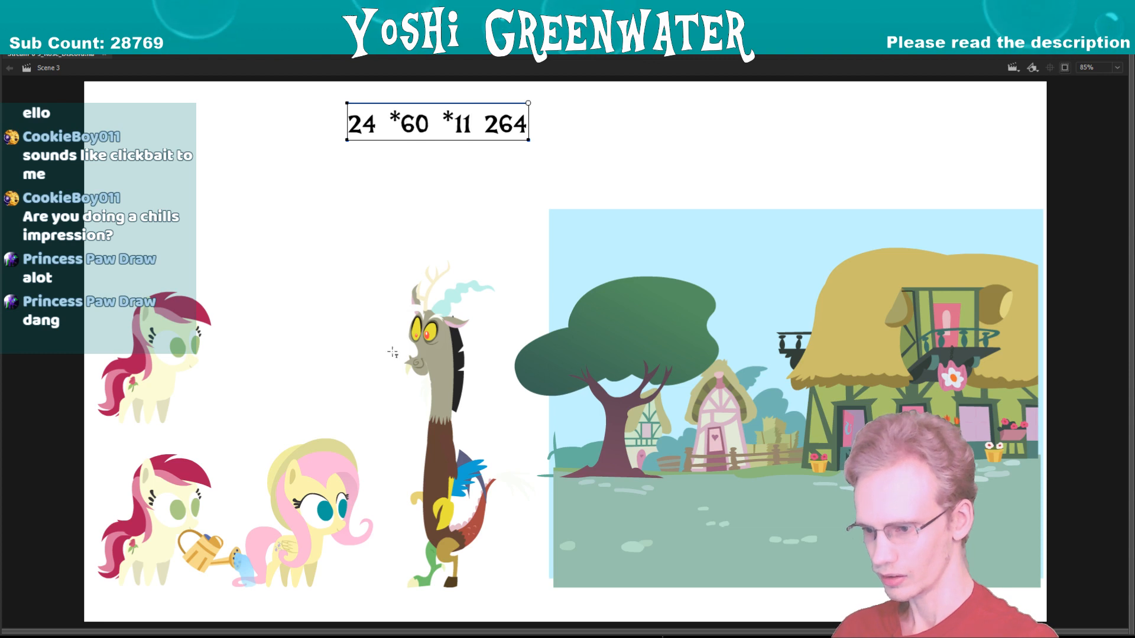
- Reopen the Calculator, clear it, shift its window aside and compute 24 × 60 × 22
{"action": "left_click", "coordinate": [266, 632]}
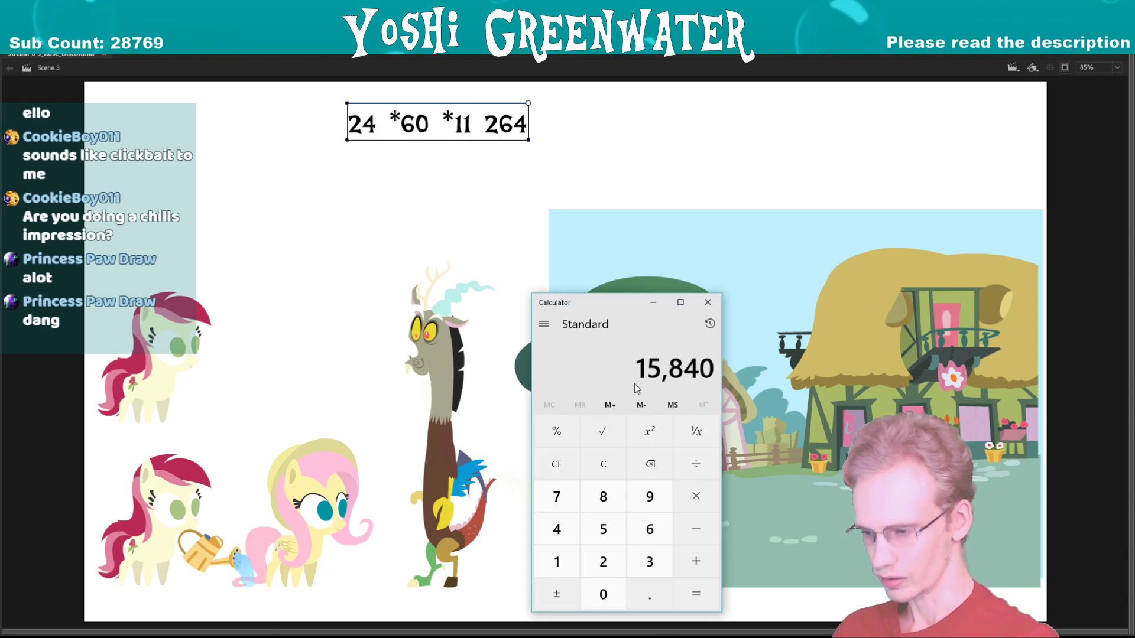
{"action": "left_click", "coordinate": [558, 465]}
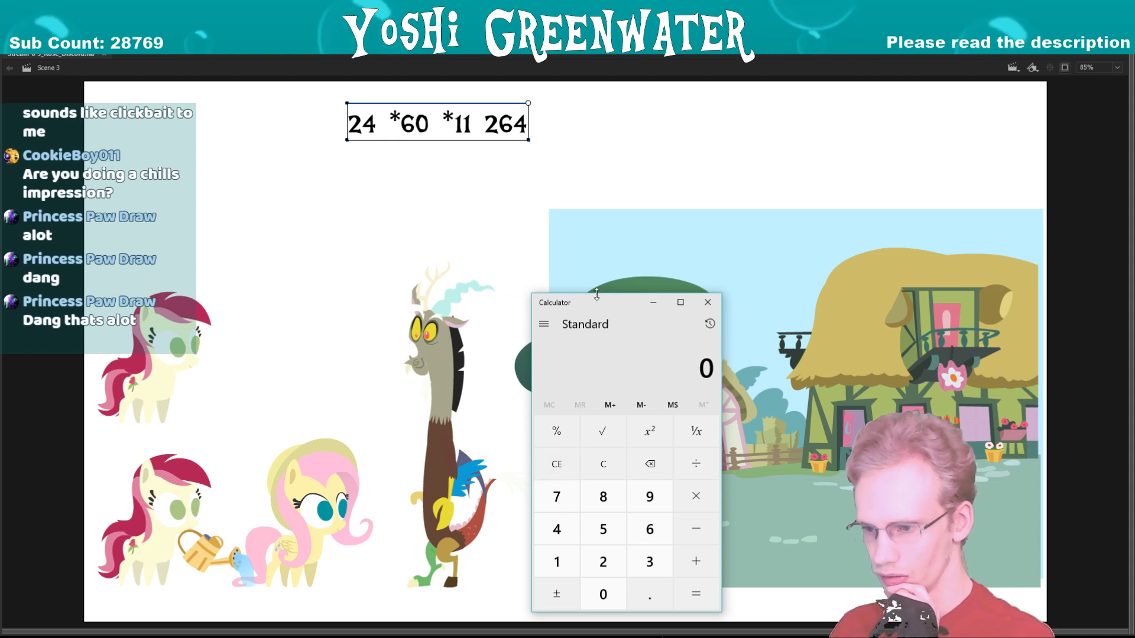
{"action": "left_click_drag", "start_coordinate": [589, 294], "coordinate": [589, 285]}
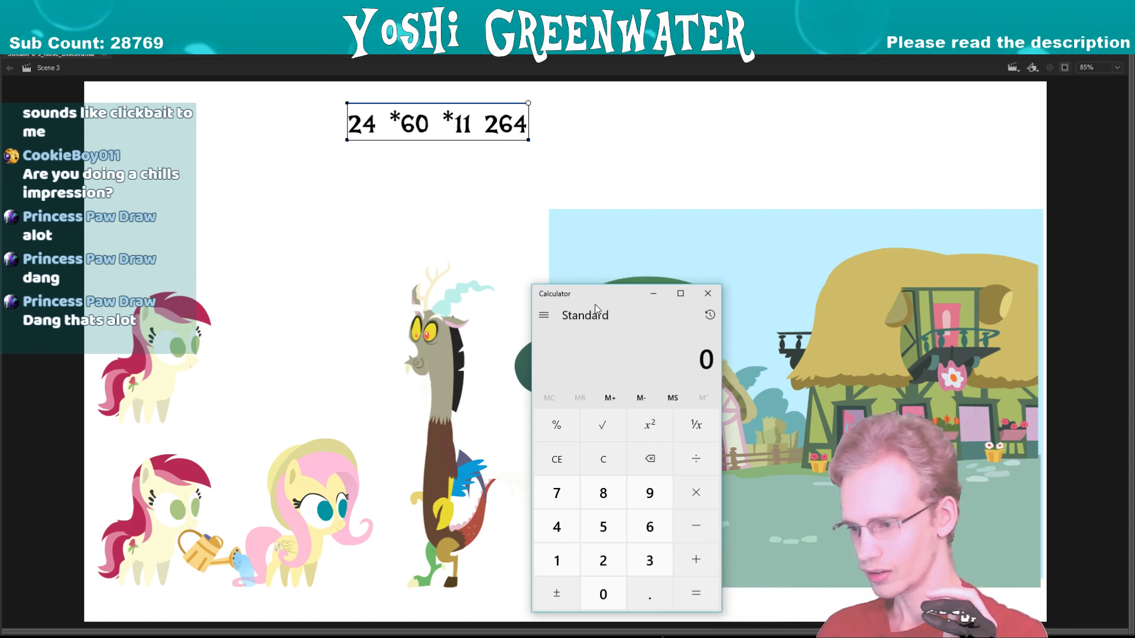
{"action": "left_click_drag", "start_coordinate": [573, 289], "coordinate": [546, 270]}
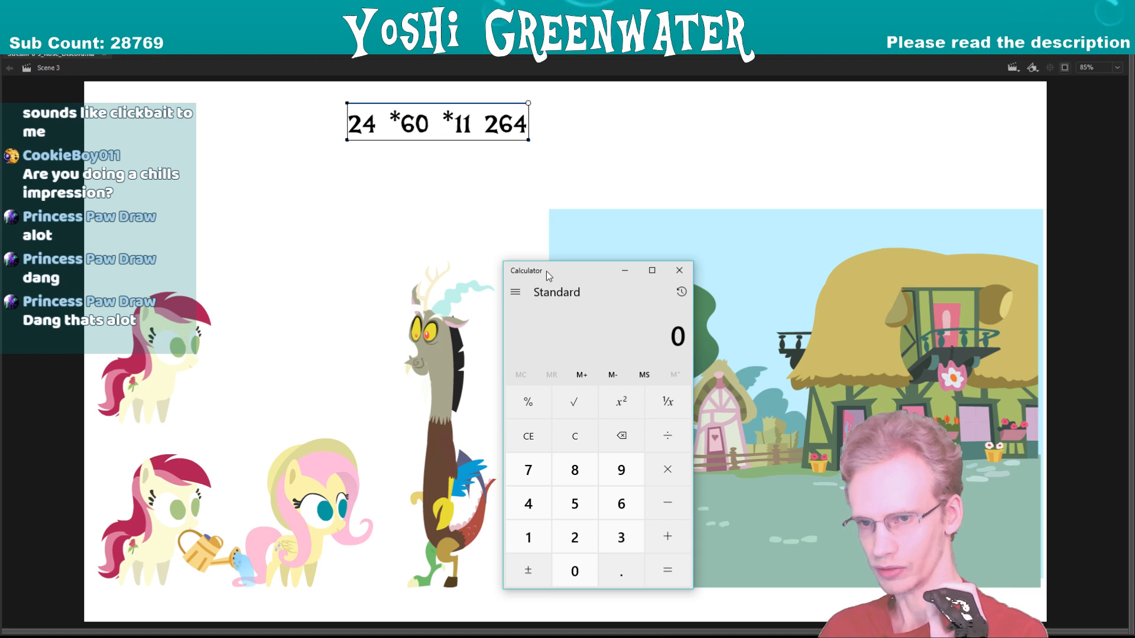
{"action": "left_click_drag", "start_coordinate": [546, 271], "coordinate": [530, 271]}
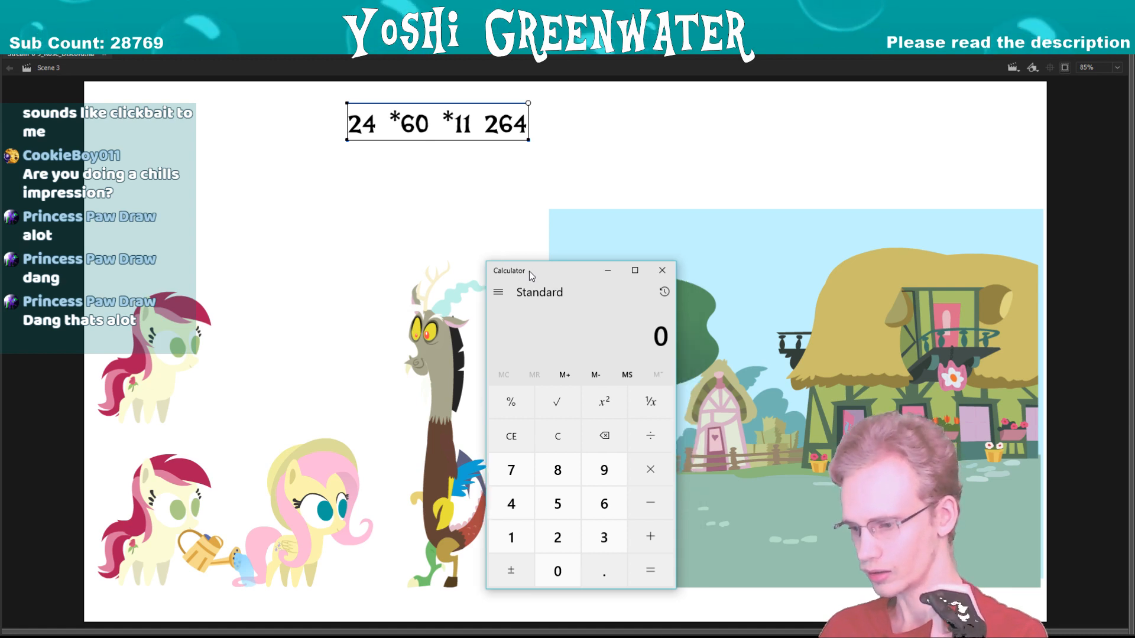
{"action": "key", "text": "2"}
{"action": "key", "text": "4"}
{"action": "key", "text": "asterisk"}
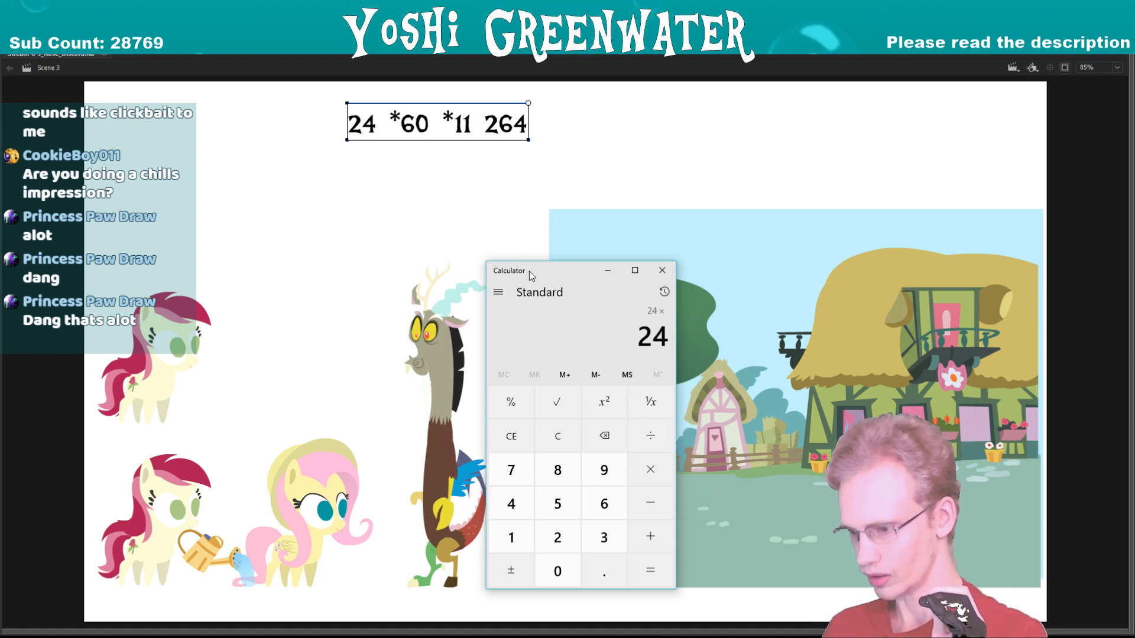
{"action": "key", "text": "6"}
{"action": "key", "text": "0"}
{"action": "key", "text": "asterisk"}
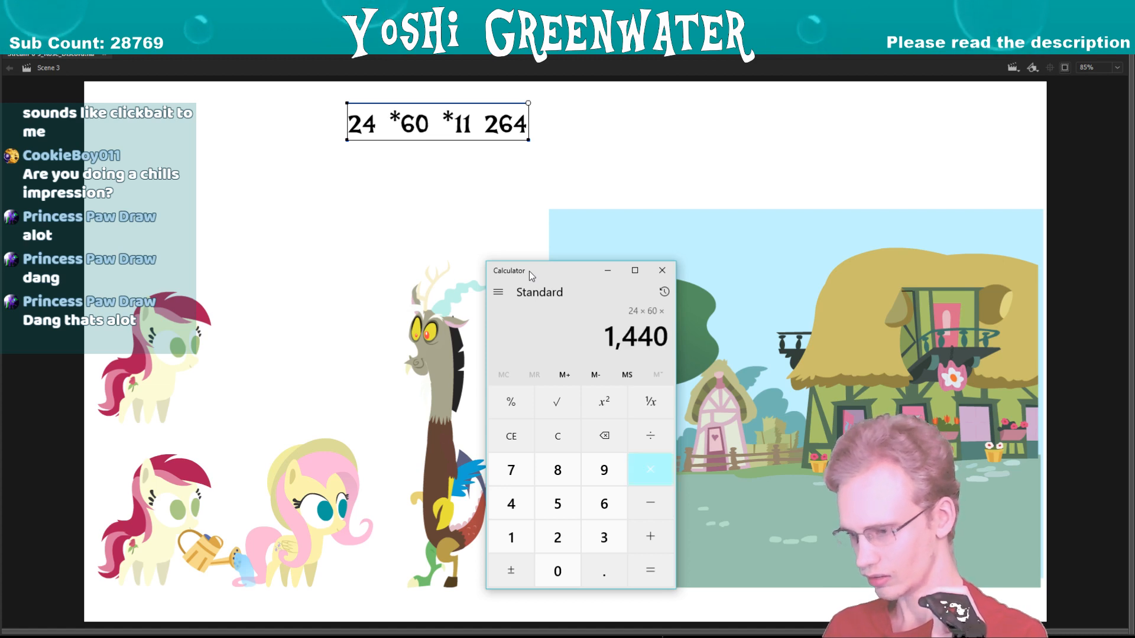
{"action": "key", "text": "2"}
{"action": "key", "text": "2"}
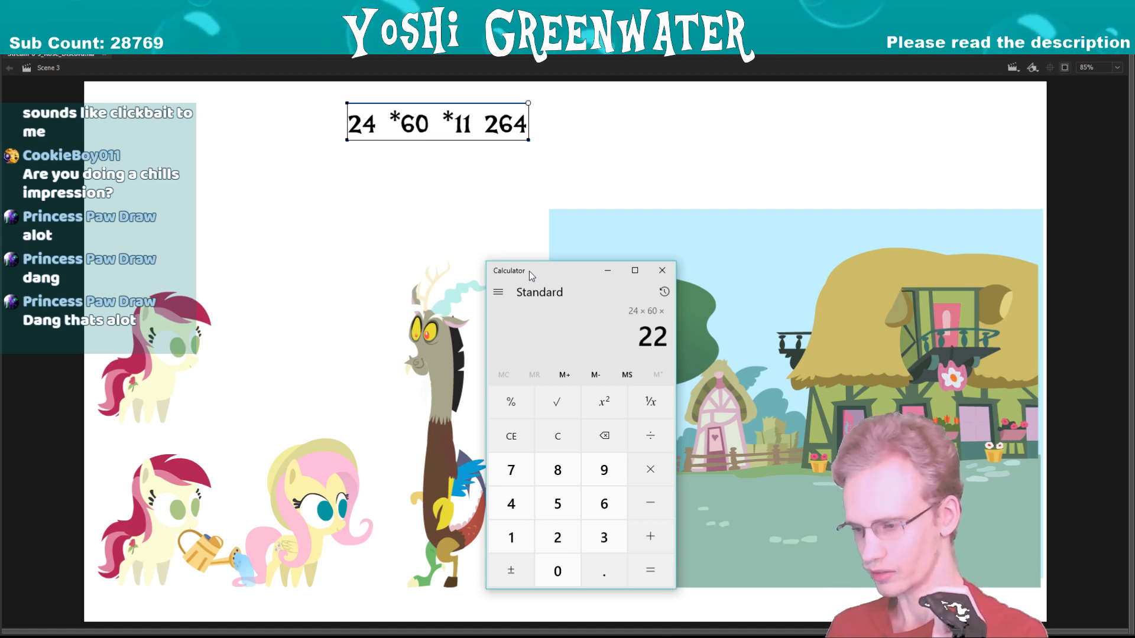
{"action": "key", "text": "Return"}
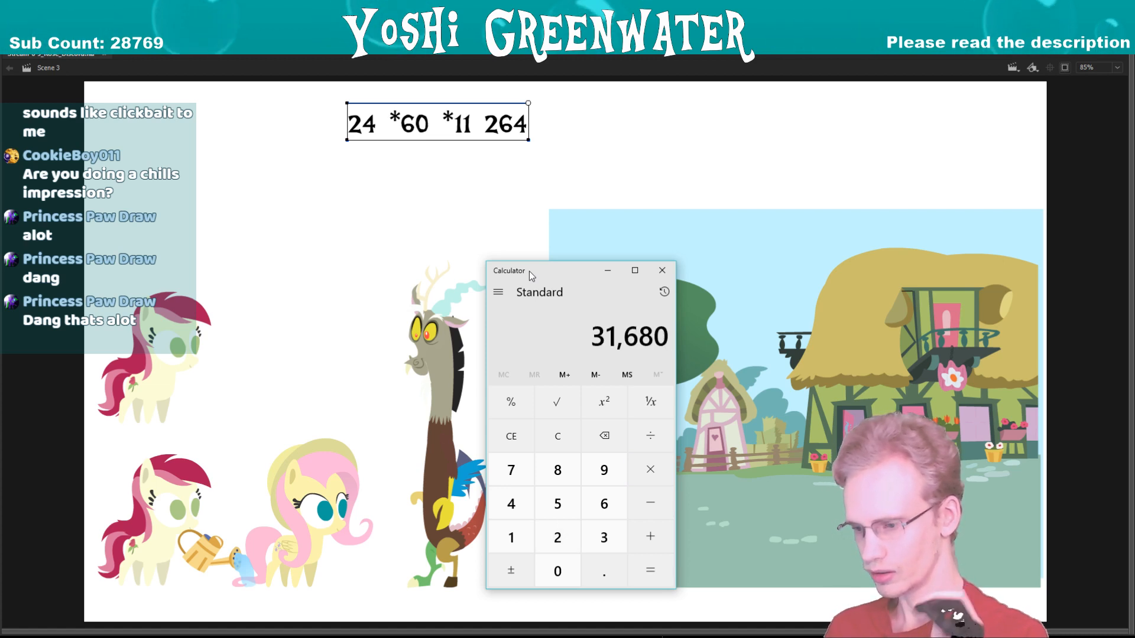
- Replace 264 in the text note with the newly calculated result 31,680
{"action": "left_click", "coordinate": [476, 120]}
{"action": "left_click_drag", "start_coordinate": [483, 122], "coordinate": [531, 121]}
{"action": "type", "text": "31,"}
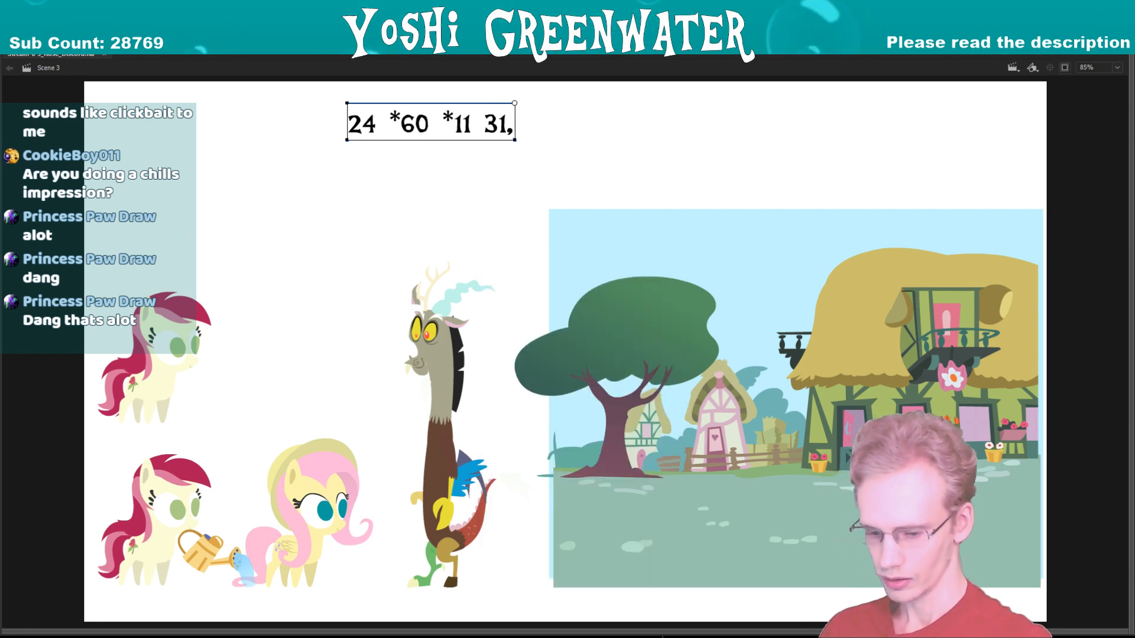
{"action": "key", "text": "alt+Tab"}
{"action": "key", "text": "alt+Tab"}
{"action": "type", "text": ","}
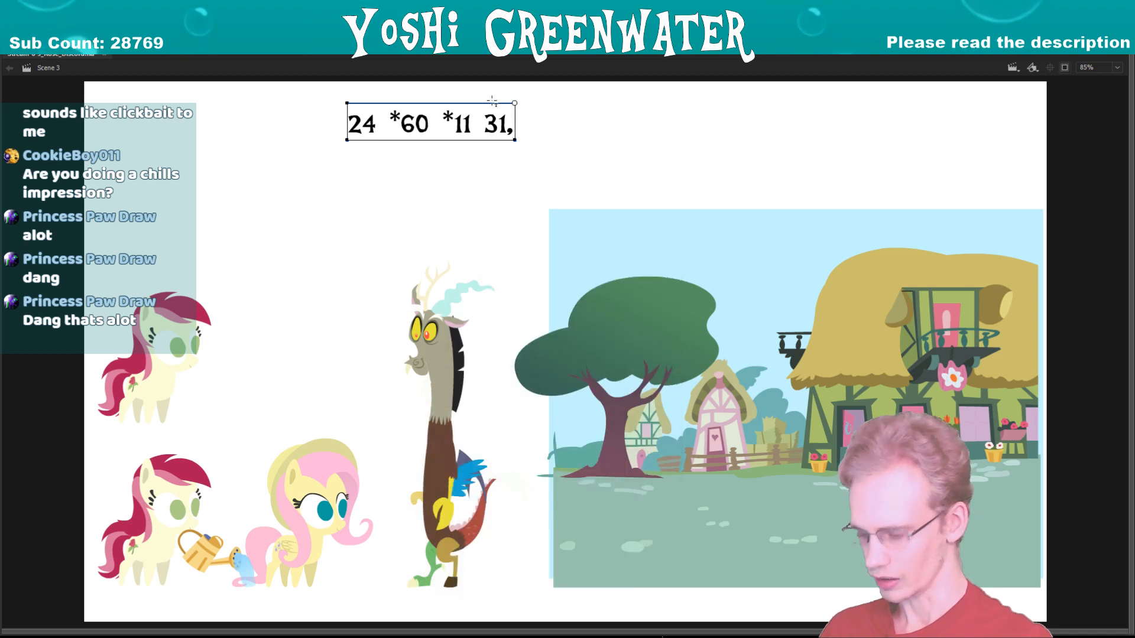
{"action": "type", "text": "680"}
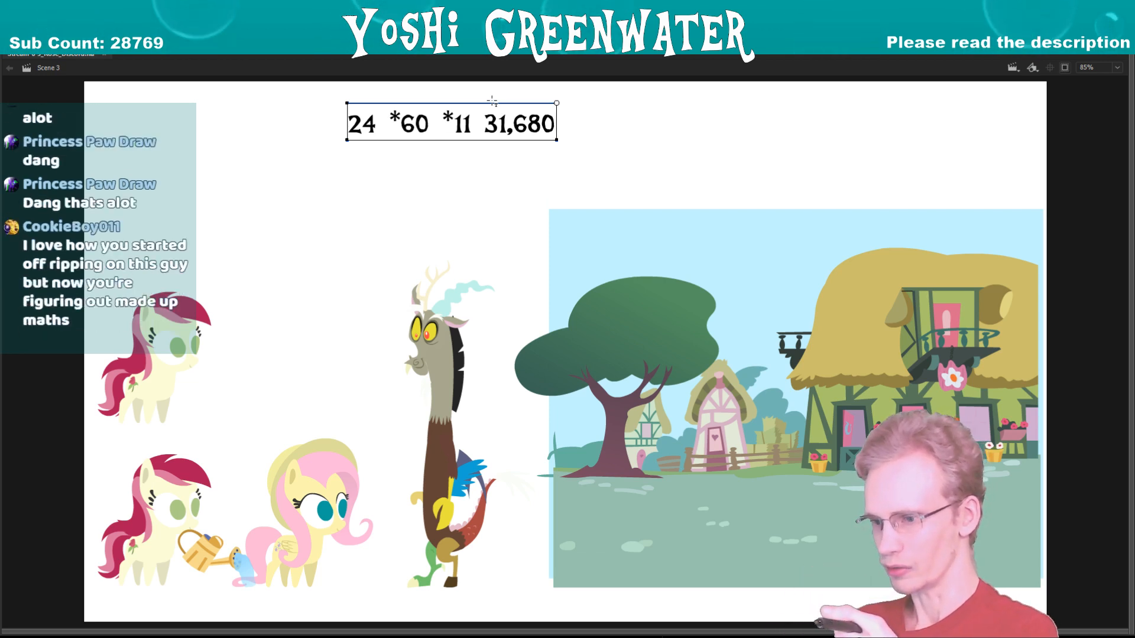
- Change the note's last factor from 11 to 22 and add "+50" on a second line
{"action": "key", "text": "Return"}
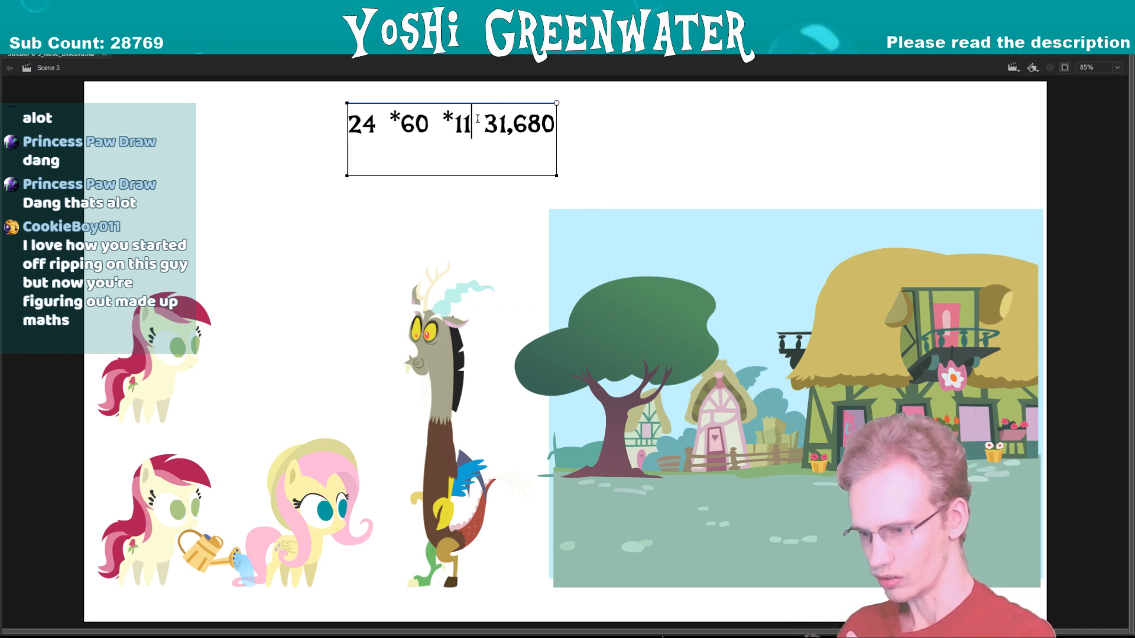
{"action": "key", "text": "BackSpace"}
{"action": "key", "text": "BackSpace"}
{"action": "type", "text": "22"}
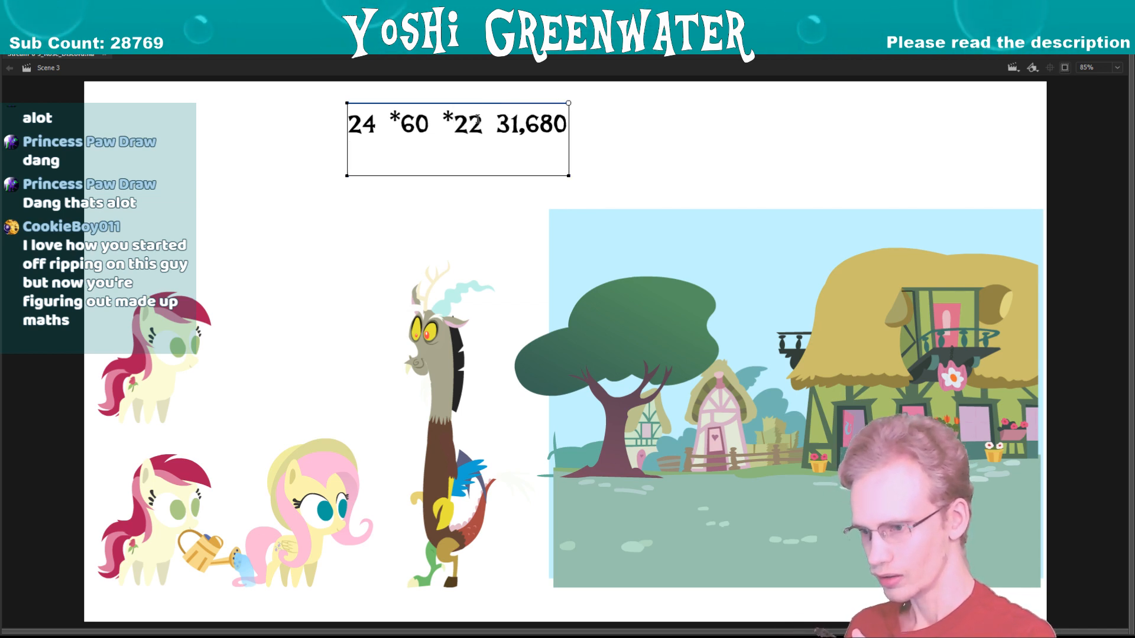
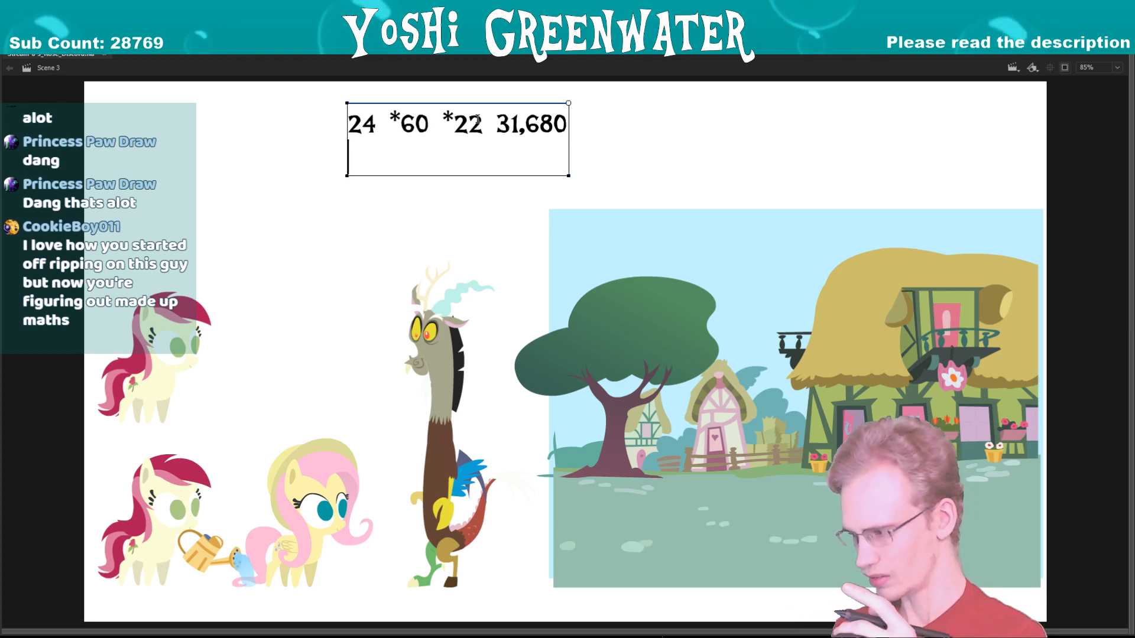
{"action": "type", "text": "+50"}
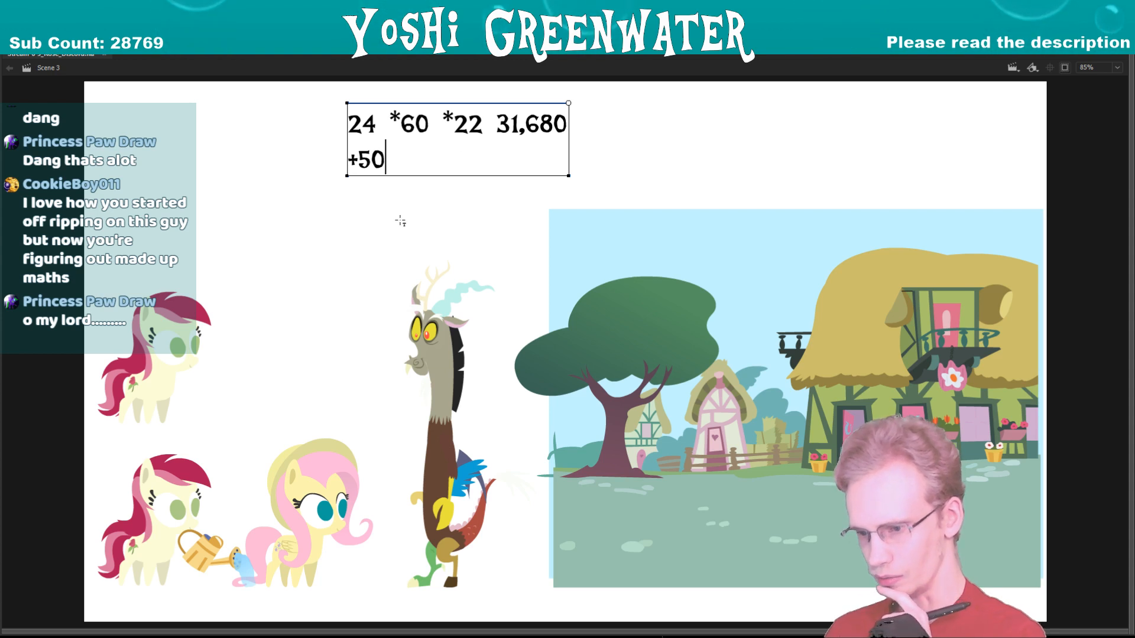
- Switch to the Calculator and add 50 to the previous product
{"action": "key", "text": "alt+Tab"}
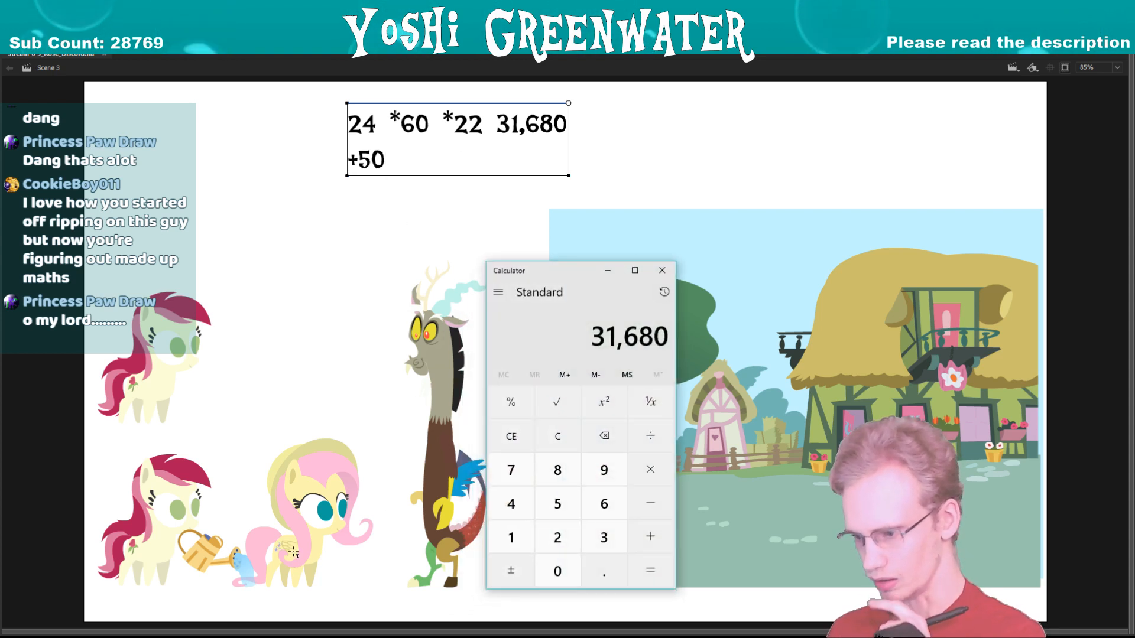
{"action": "type", "text": "+50"}
{"action": "key", "text": "Return"}
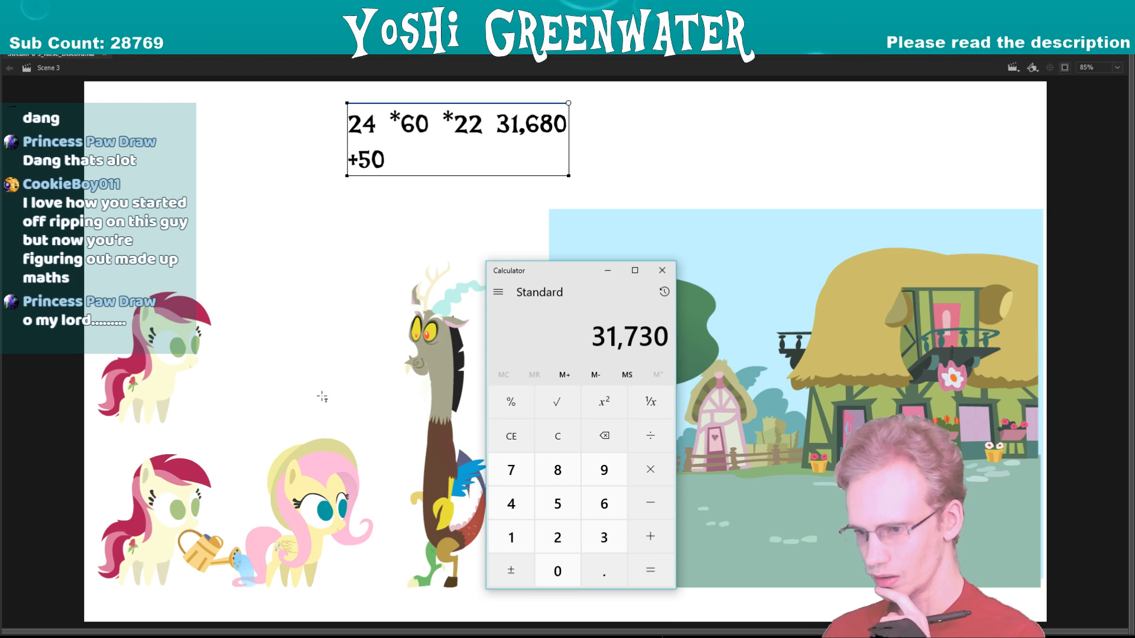
- Enter the calculated sum 31730 beside "+50" on the text note's second line
{"action": "key", "text": "alt+Tab"}
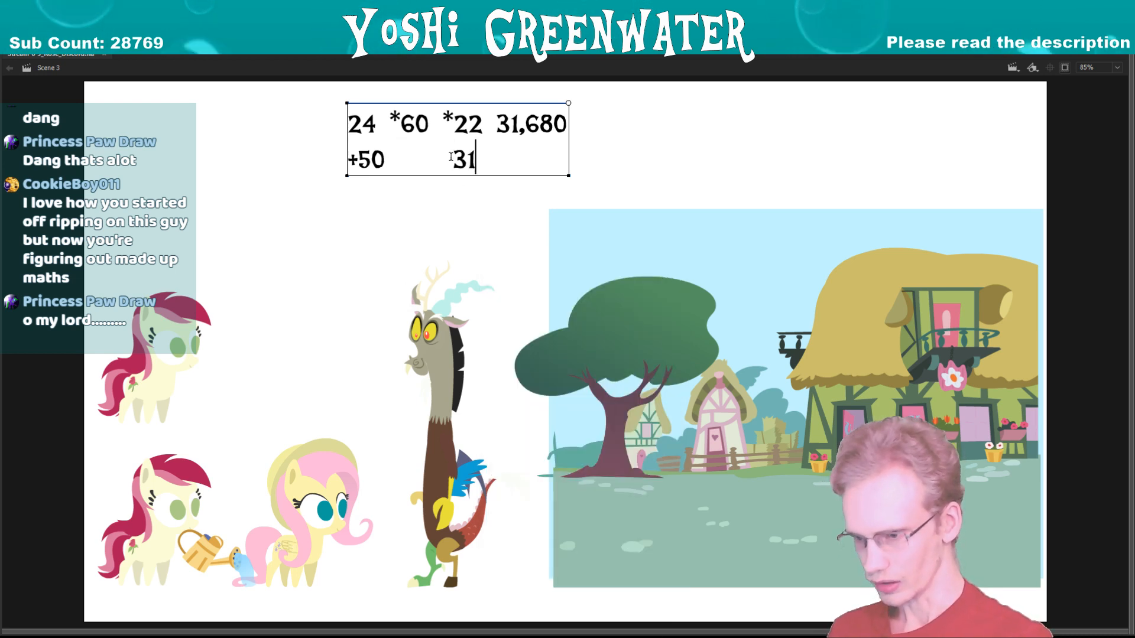
{"action": "key", "text": "alt+Tab"}
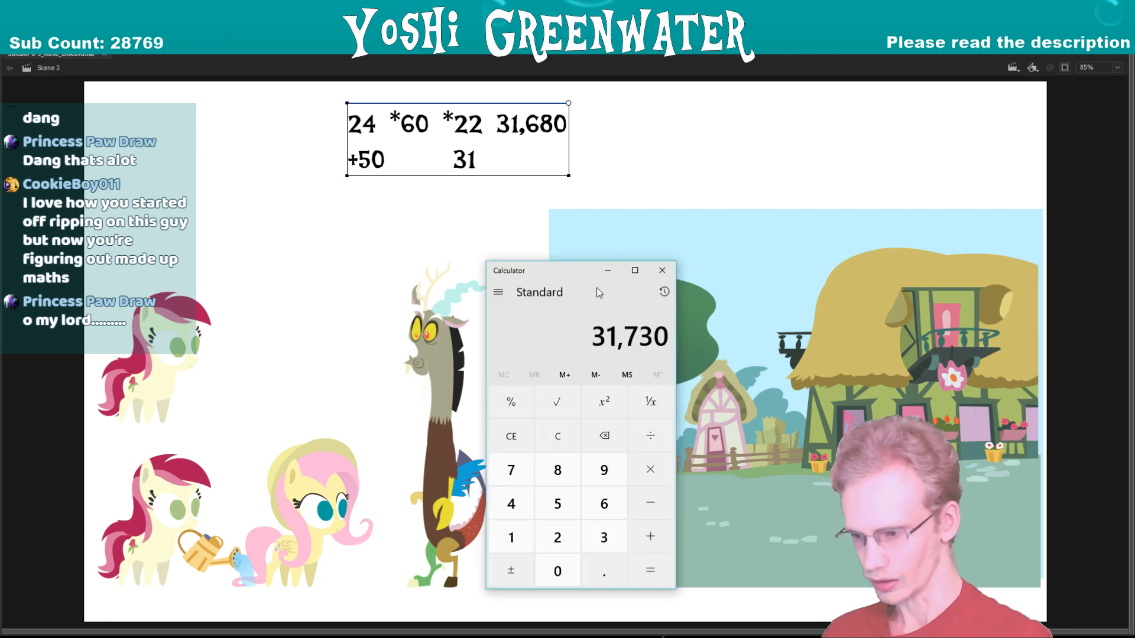
{"action": "left_click_drag", "start_coordinate": [577, 274], "coordinate": [671, 290]}
{"action": "left_click", "coordinate": [519, 159]}
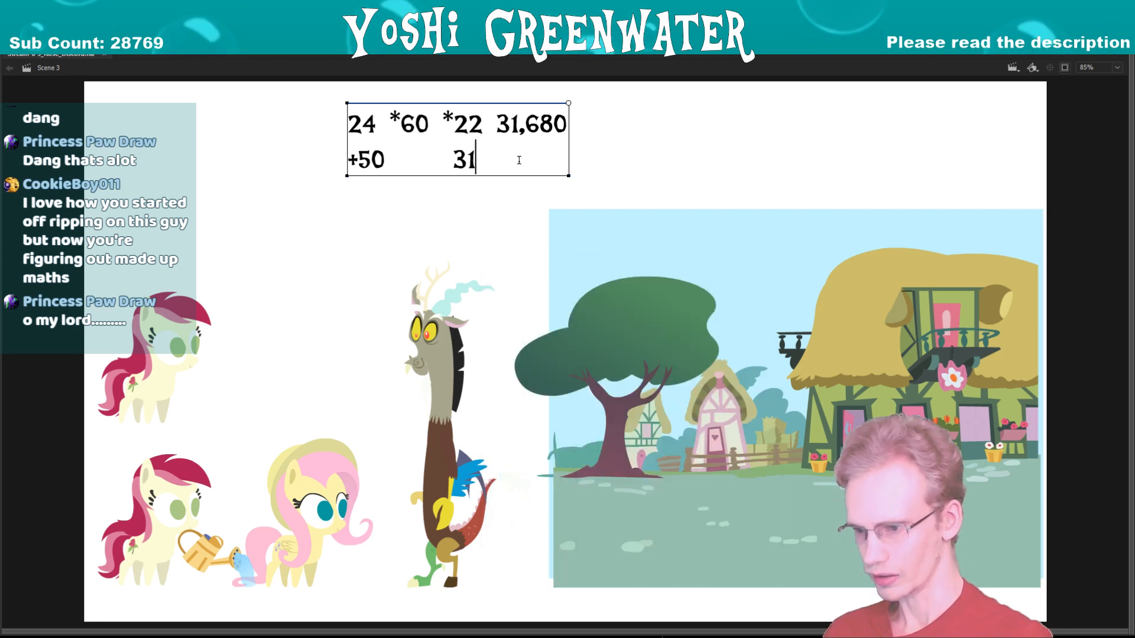
{"action": "type", "text": "730"}
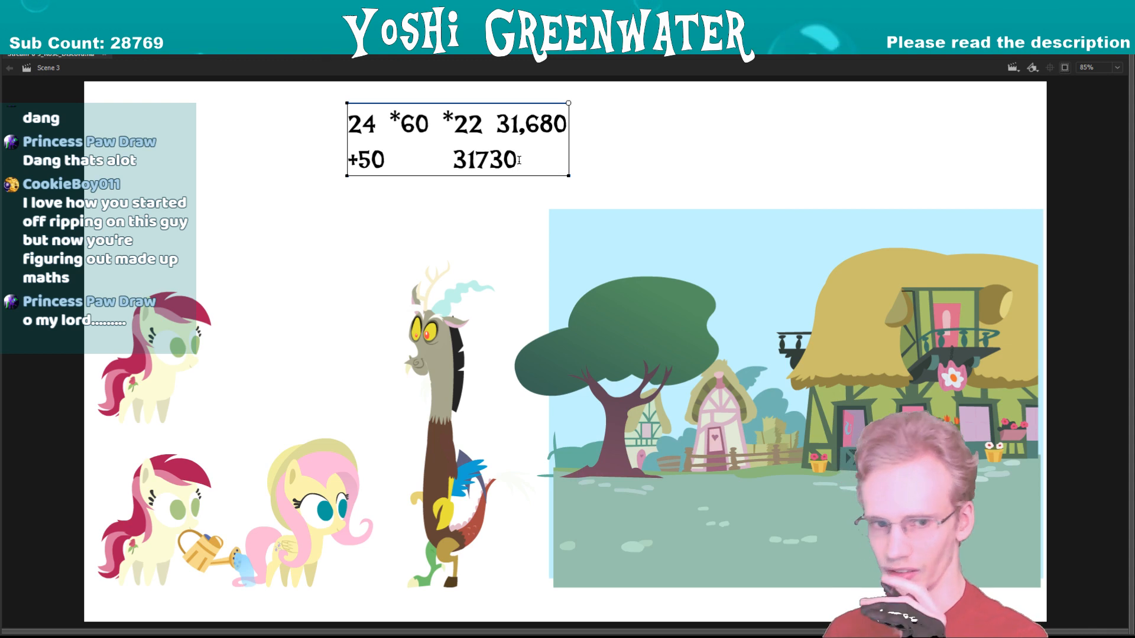
- Add a third line reading "31680 *200 =" to the text note, followed by an empty line
{"action": "key", "text": "Return"}
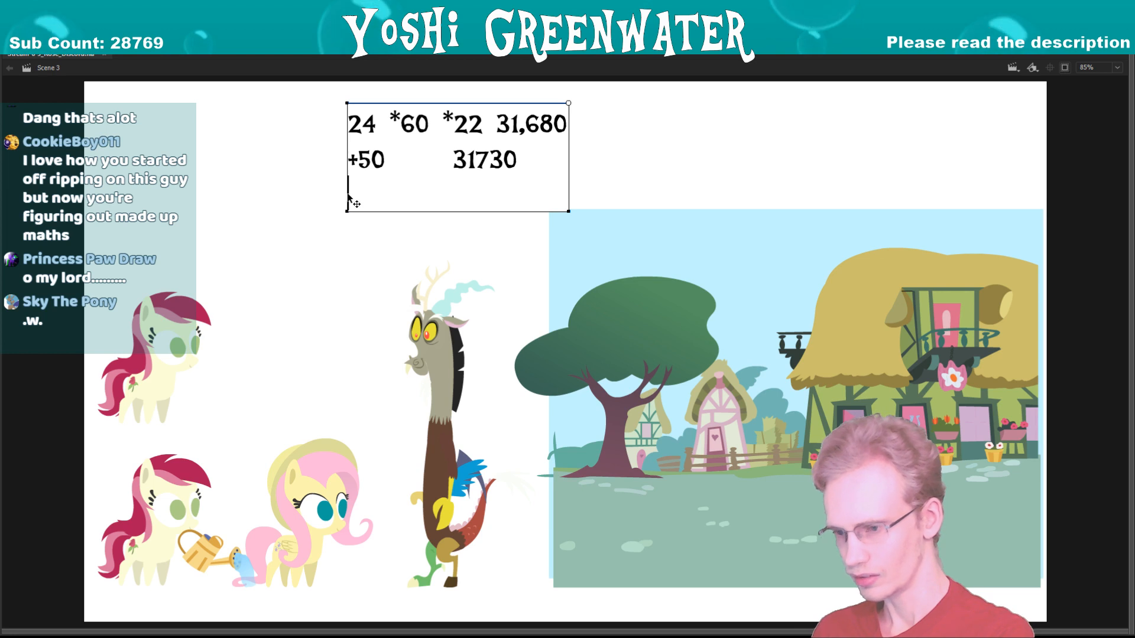
{"action": "type", "text": "31680     *200"}
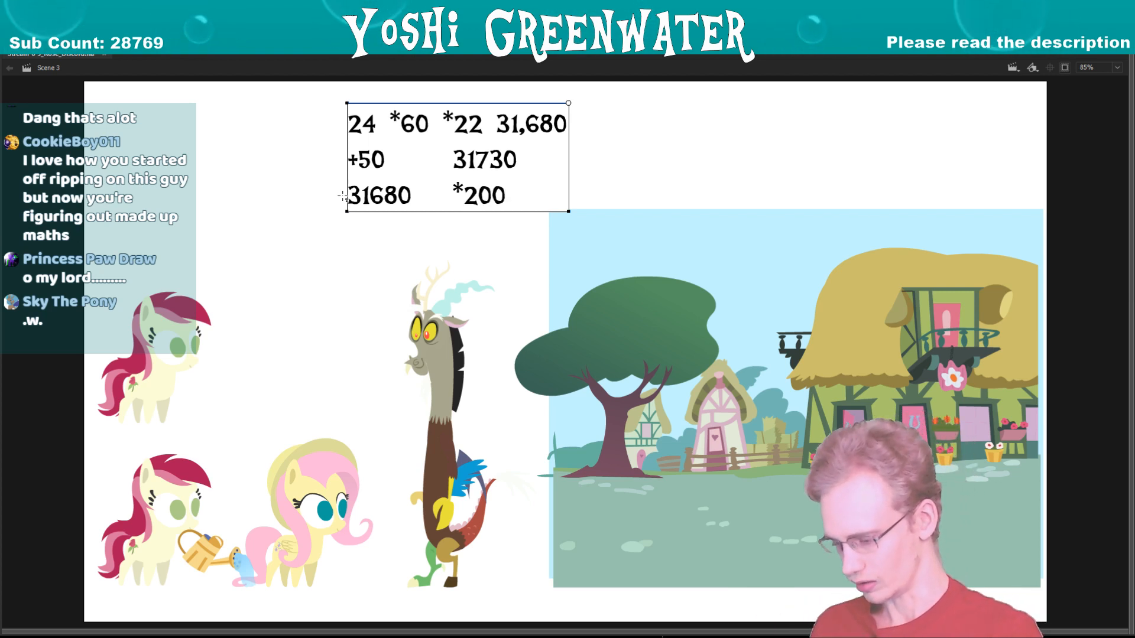
{"action": "type", "text": "="}
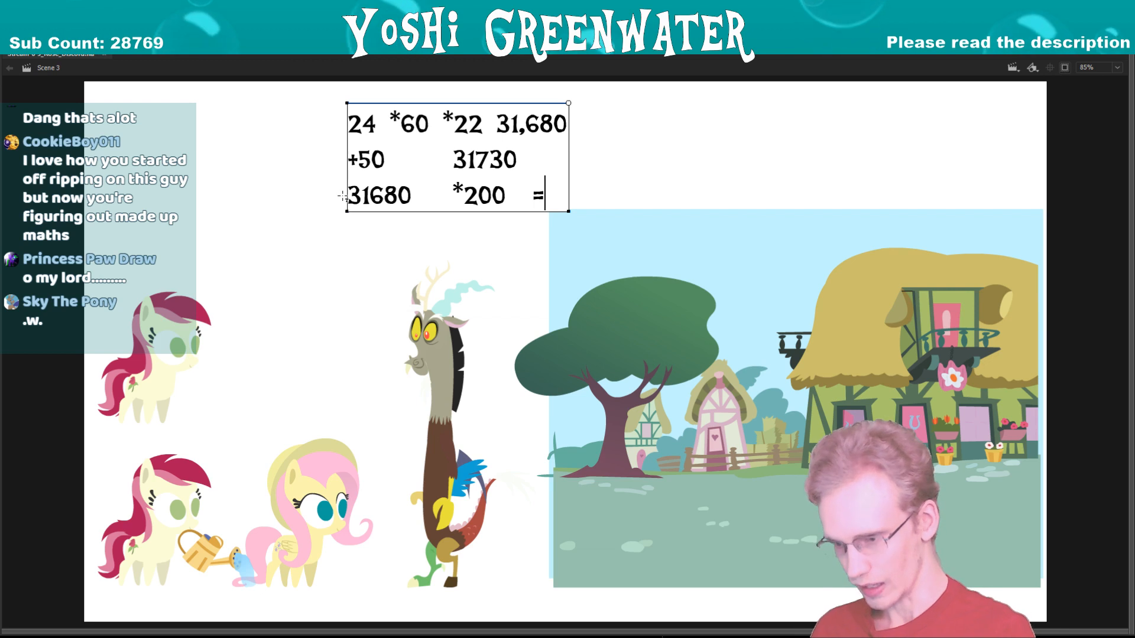
{"action": "key", "text": "Return"}
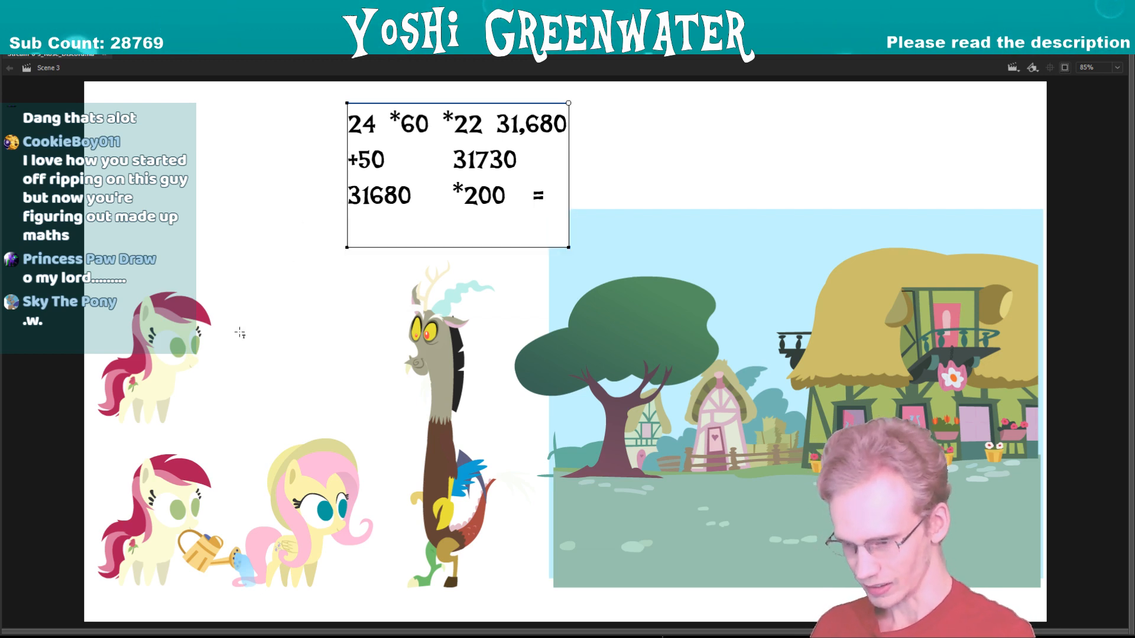
- Compute 31680 × 200 in the Calculator, add 50 to the product and close the Calculator
{"action": "key", "text": "alt+Tab"}
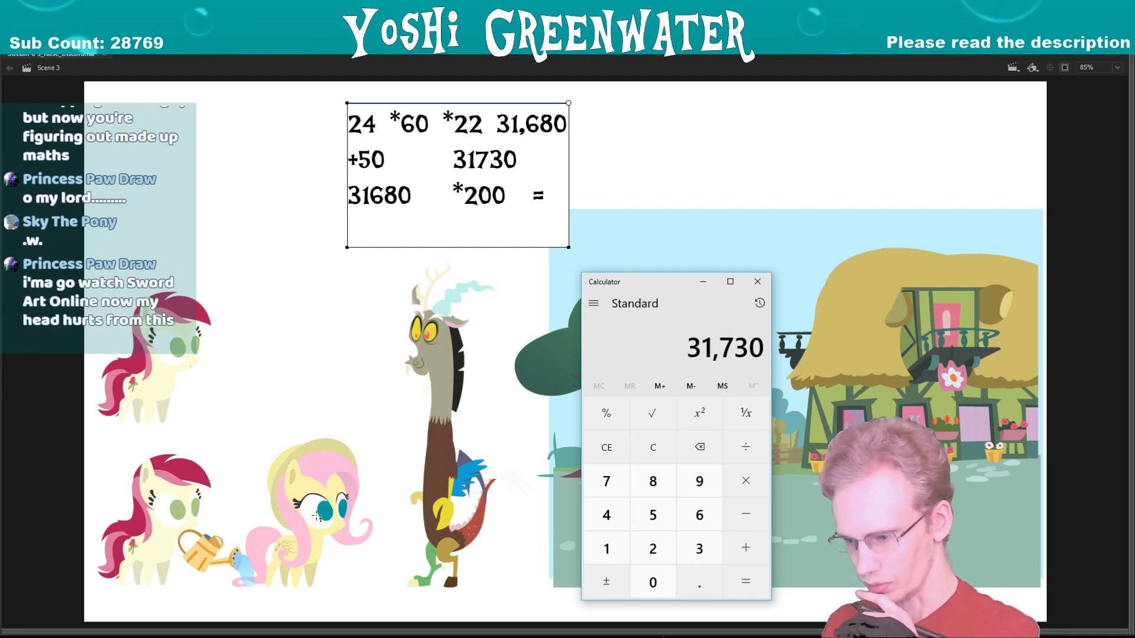
{"action": "type", "text": "31680"}
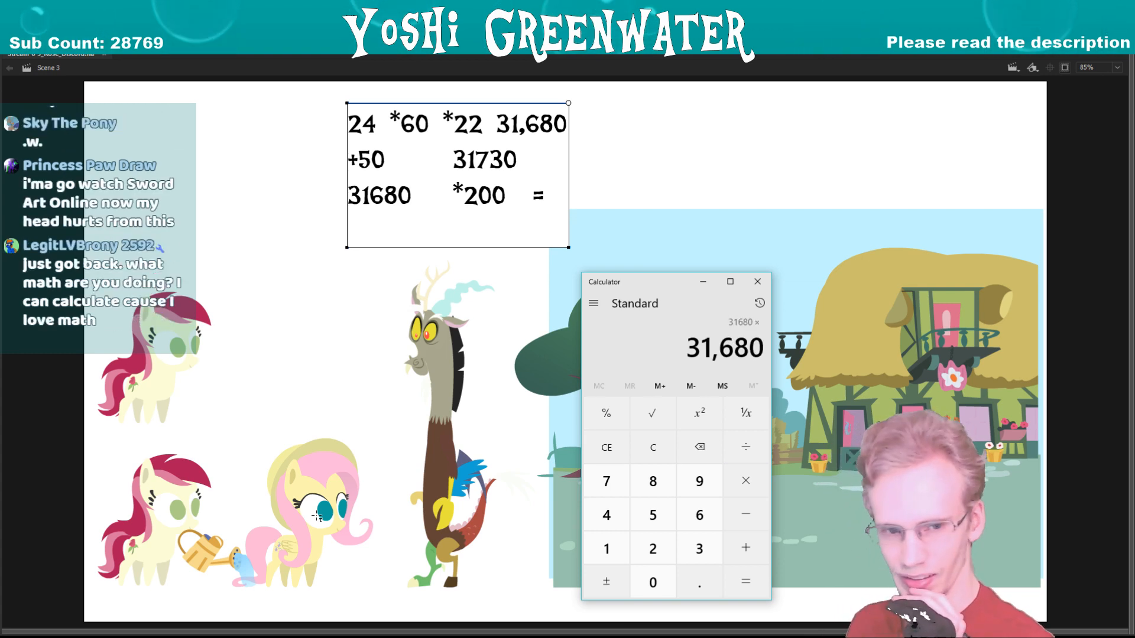
{"action": "type", "text": "*2"}
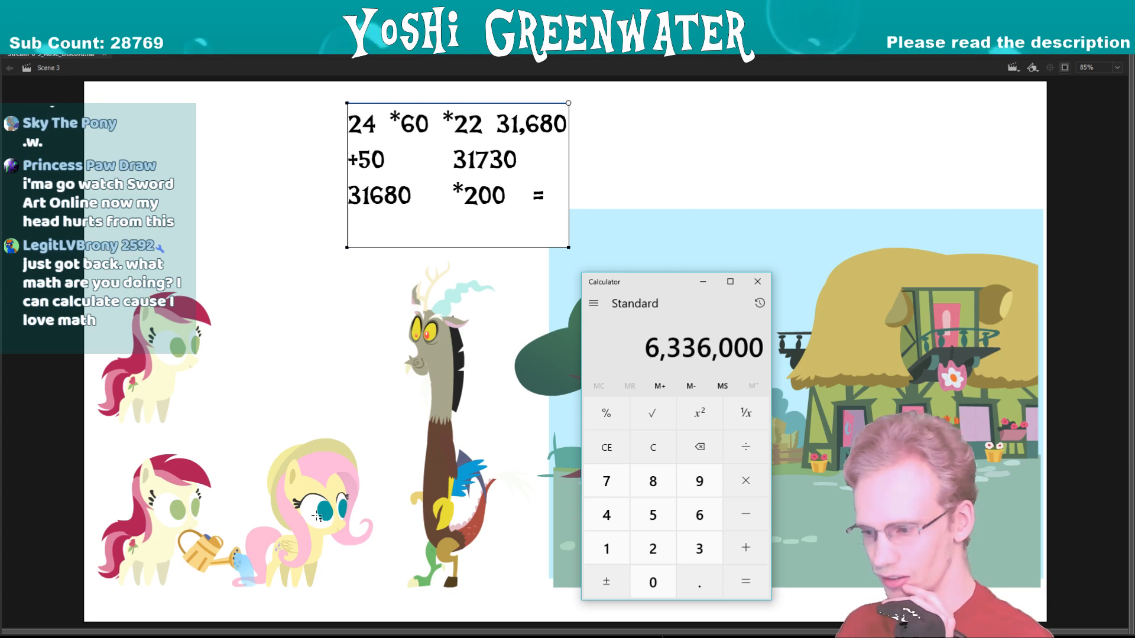
{"action": "left_click_drag", "start_coordinate": [661, 290], "coordinate": [624, 293]}
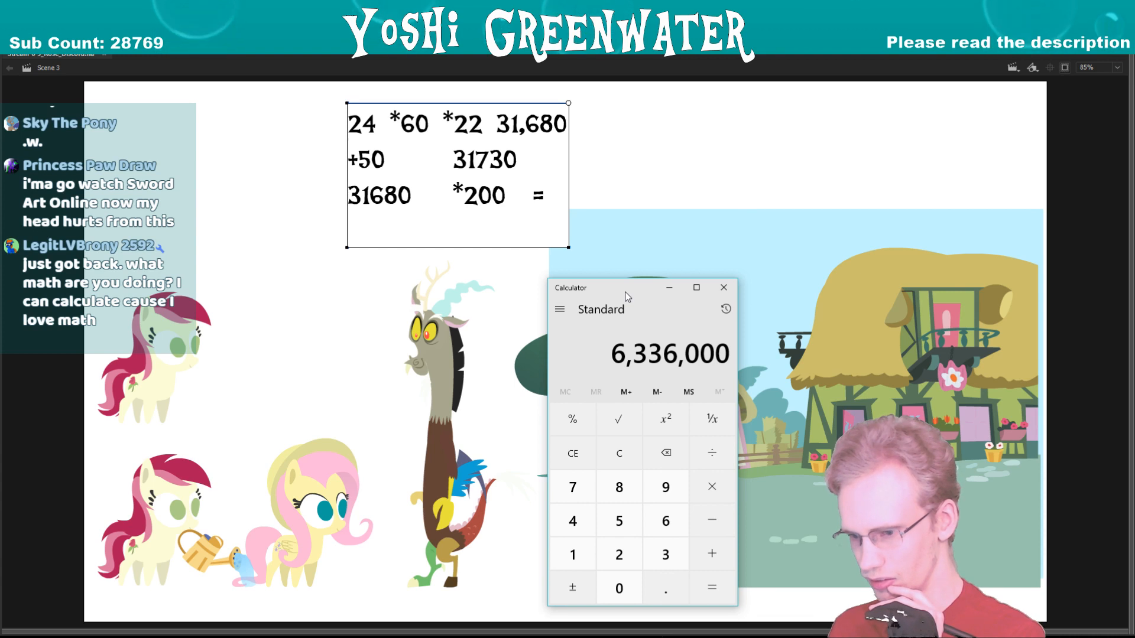
{"action": "type", "text": "+50"}
{"action": "key", "text": "Return"}
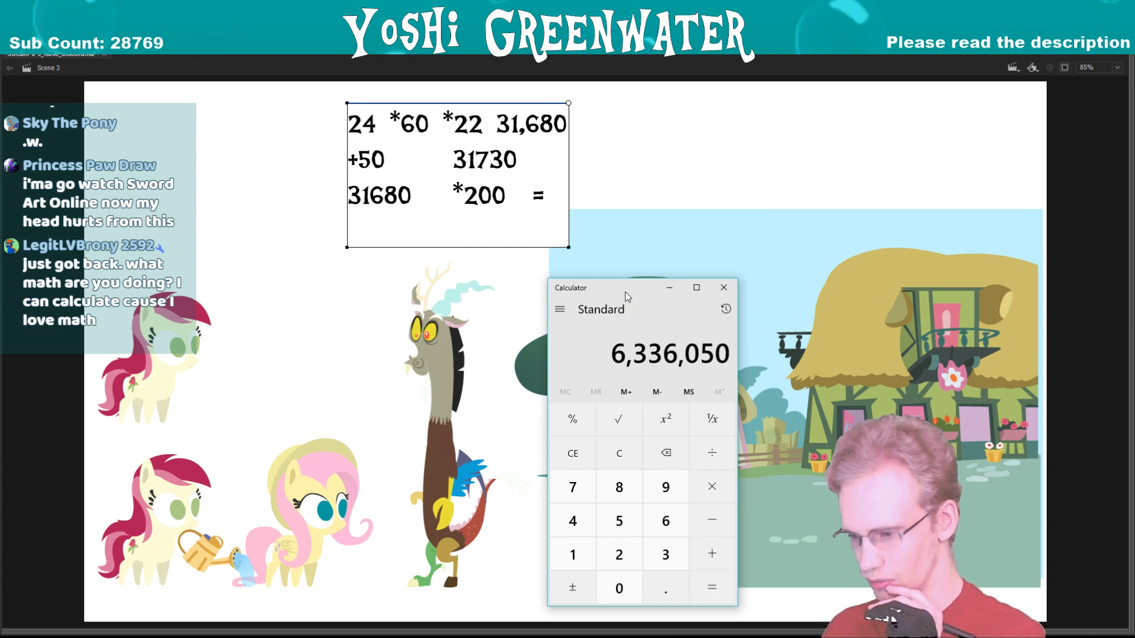
{"action": "left_click_drag", "start_coordinate": [625, 292], "coordinate": [437, 222]}
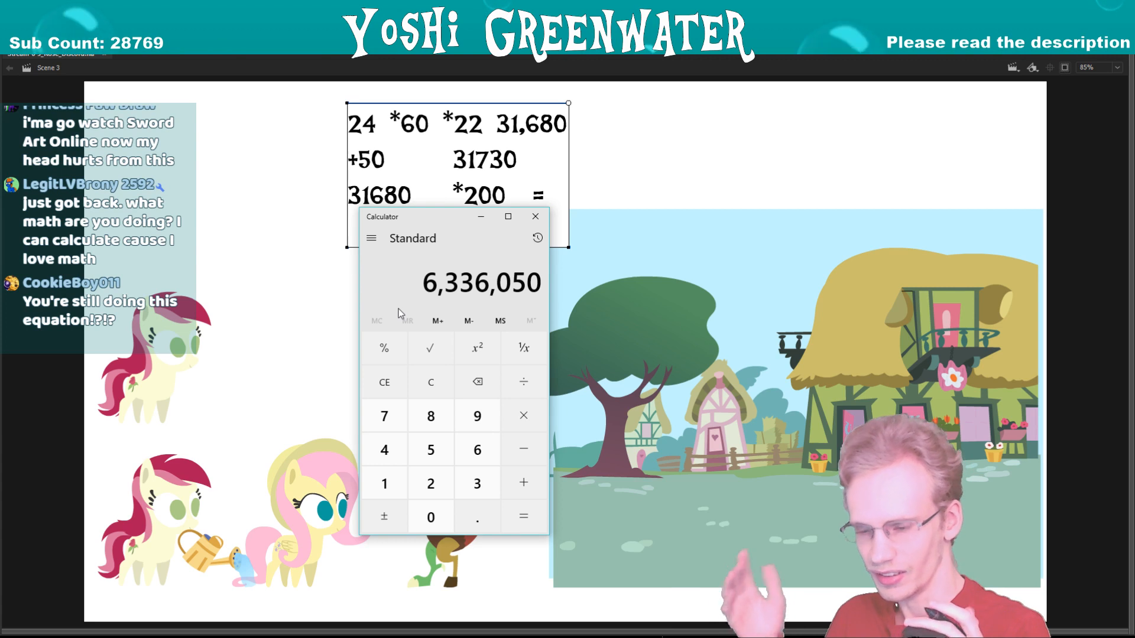
{"action": "left_click", "coordinate": [531, 221]}
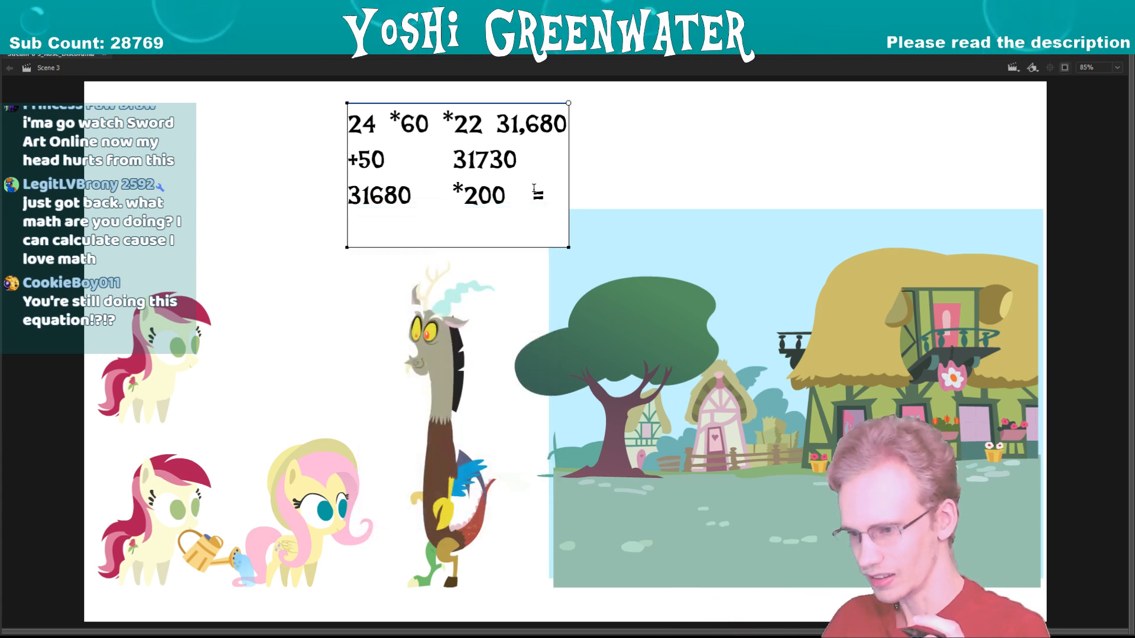
- Delete the calculation text note from the Scene 3 stage and return to Scene 2
{"action": "left_click", "coordinate": [588, 155]}
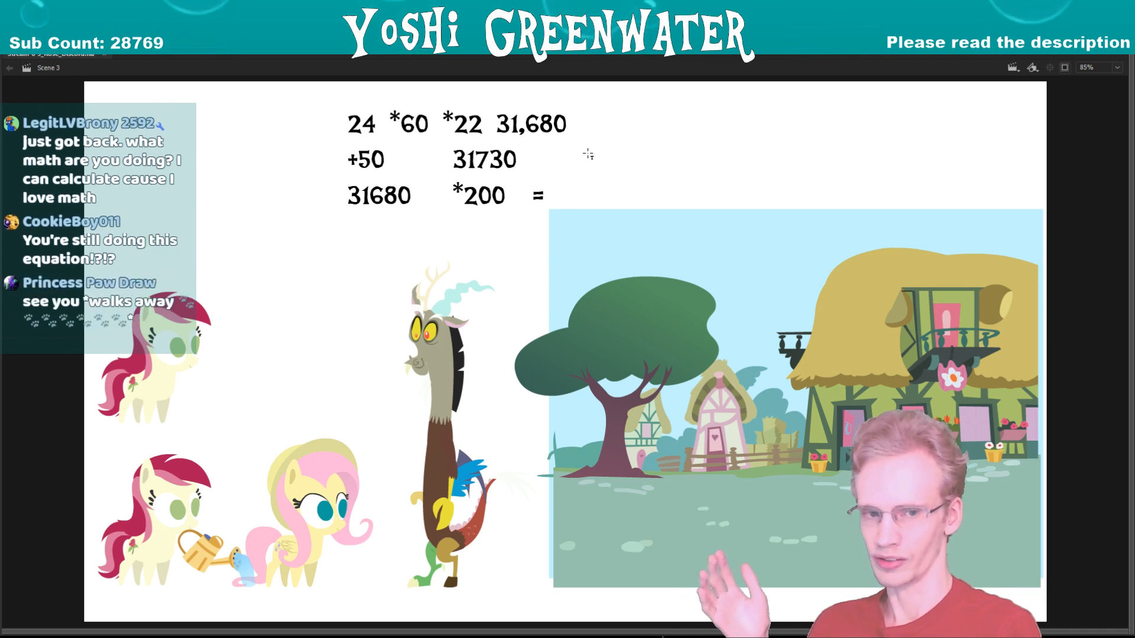
{"action": "left_click", "coordinate": [362, 197]}
{"action": "key", "text": "Delete"}
{"action": "key", "text": "Page_Up"}
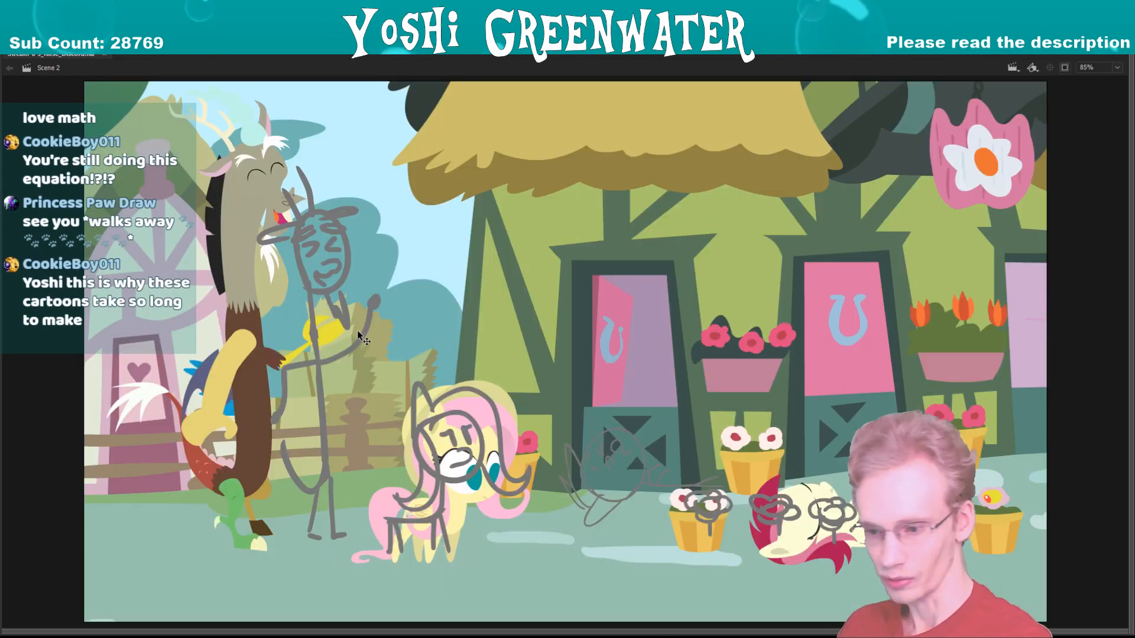
{"action": "key", "text": "Page_Up"}
{"action": "key", "text": "Page_Down"}
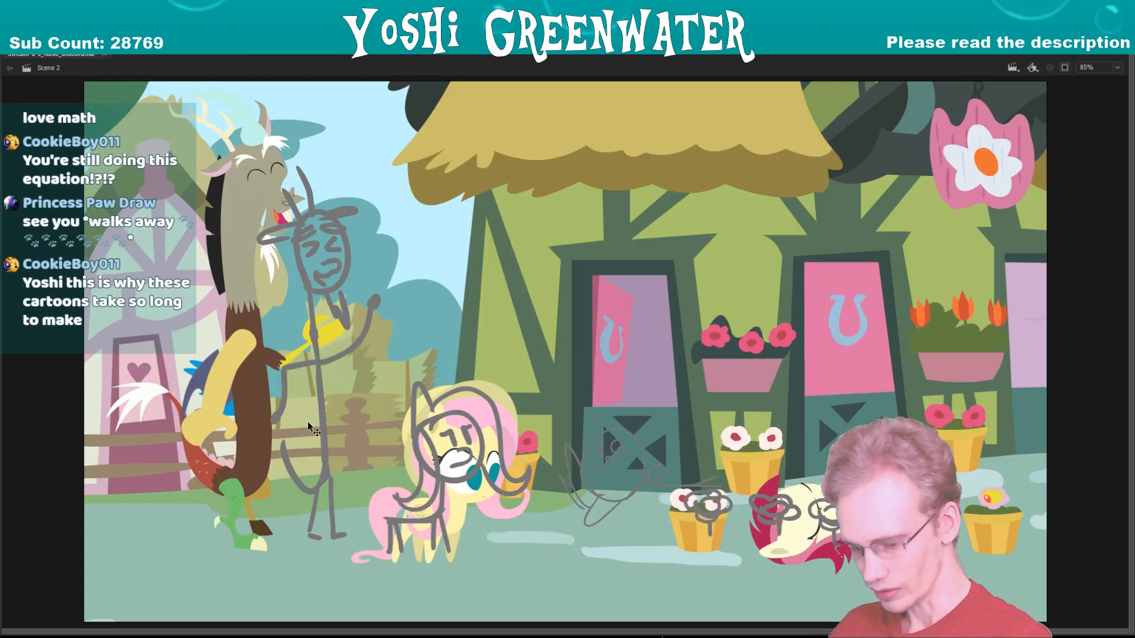
- Bring back the hidden panels around the Scene 2 stage and save the document
{"action": "key", "text": "F4"}
{"action": "left_click_drag", "start_coordinate": [302, 425], "coordinate": [301, 427]}
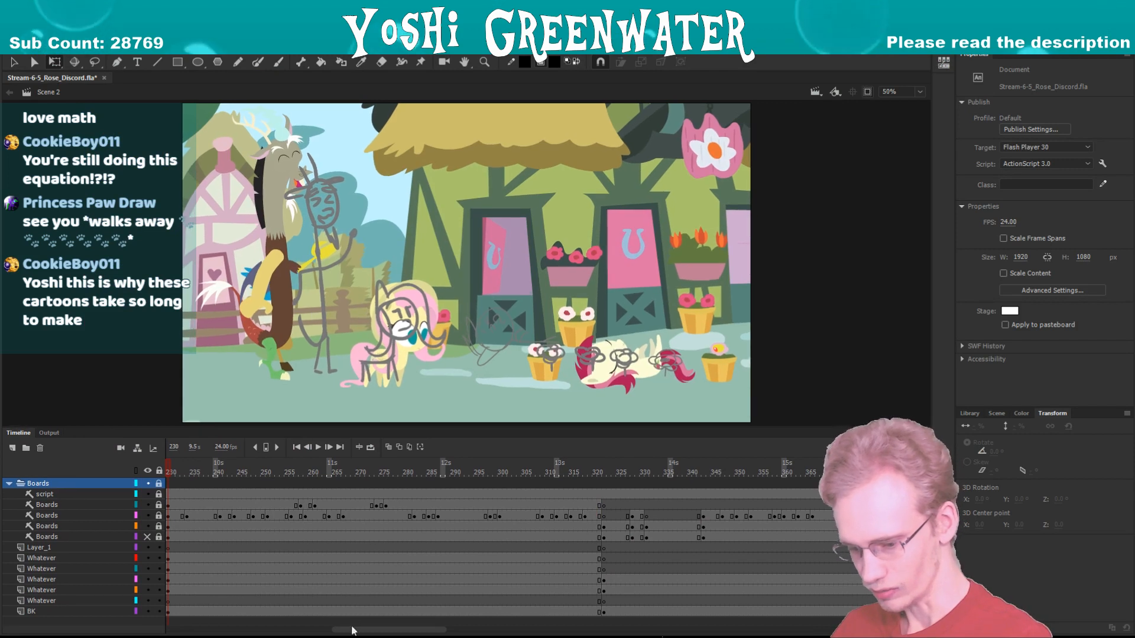
{"action": "left_click_drag", "start_coordinate": [352, 629], "coordinate": [328, 630]}
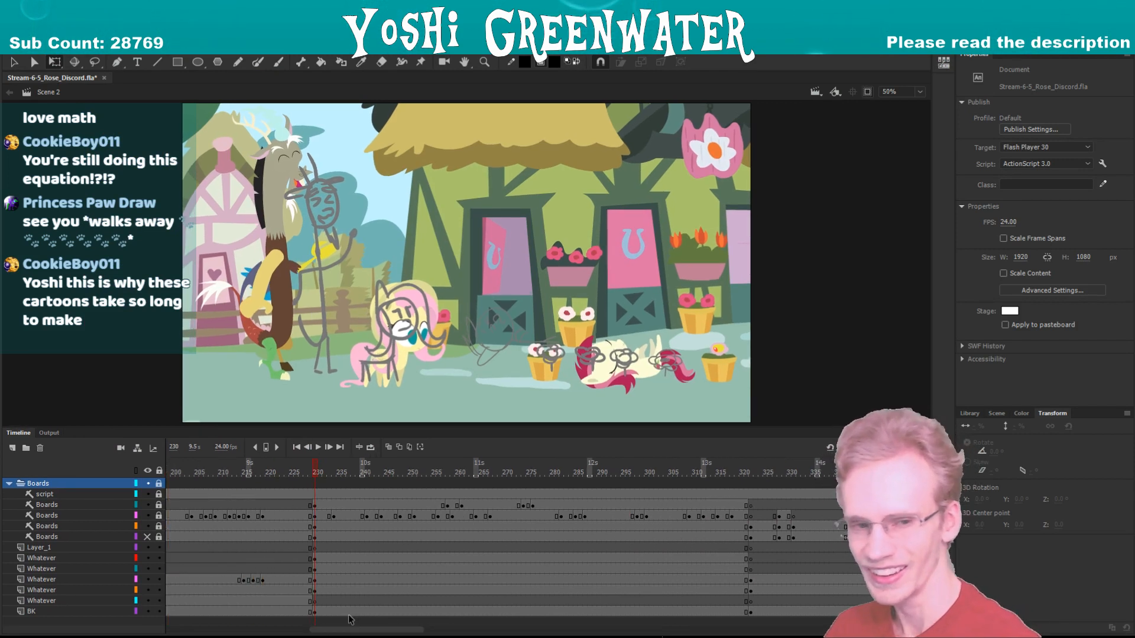
{"action": "left_click_drag", "start_coordinate": [207, 426], "coordinate": [207, 428]}
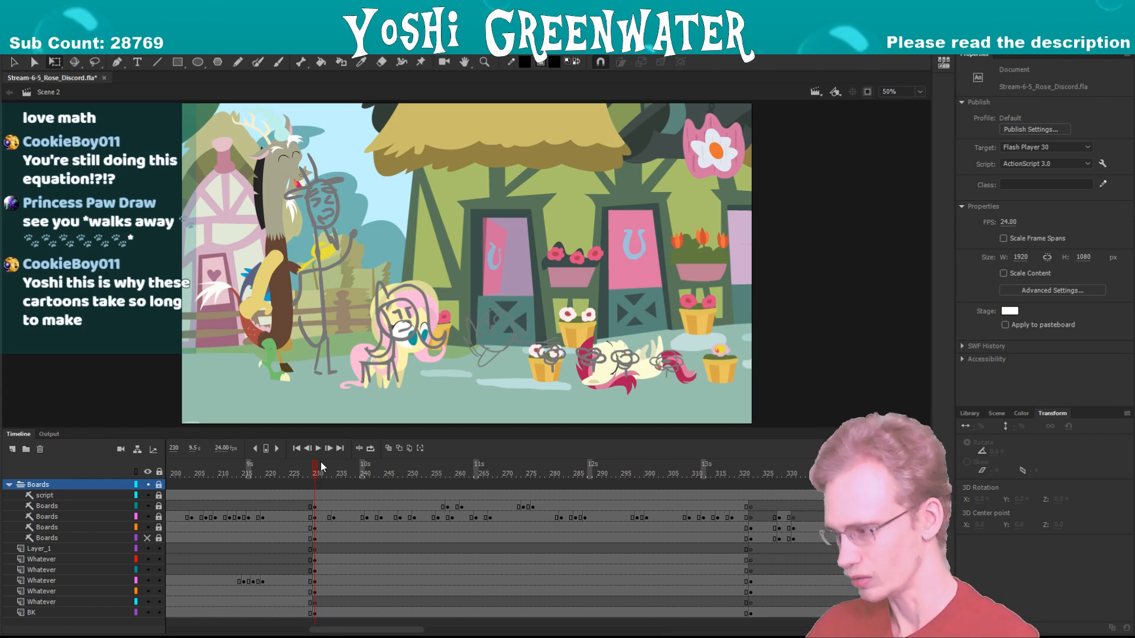
{"action": "key", "text": "ctrl+s"}
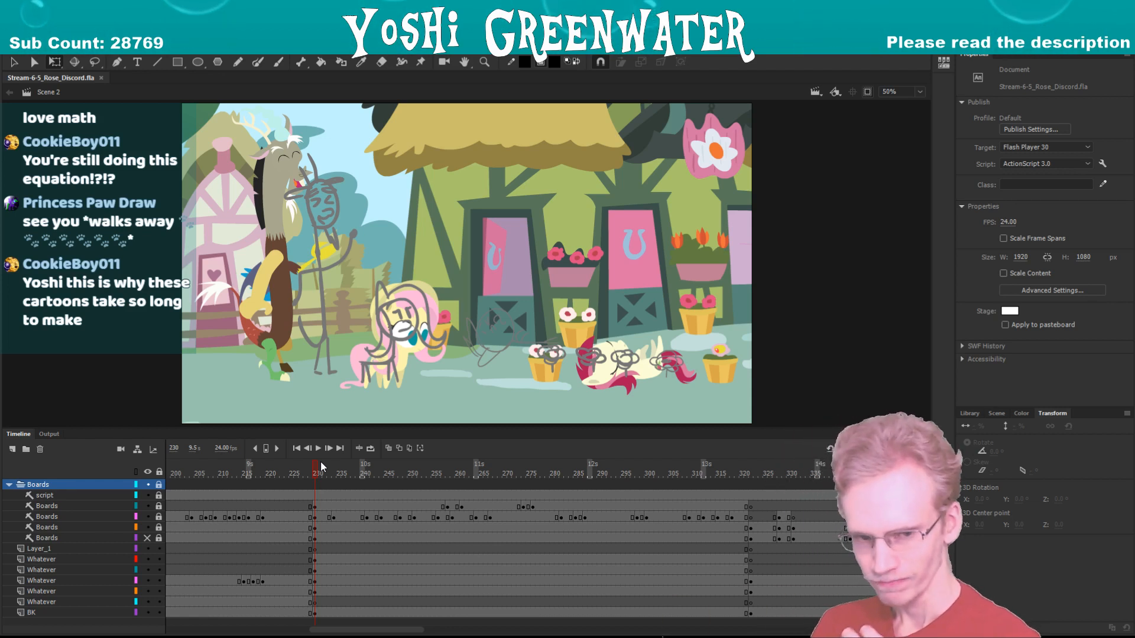
{"action": "left_click_drag", "start_coordinate": [123, 428], "coordinate": [123, 424]}
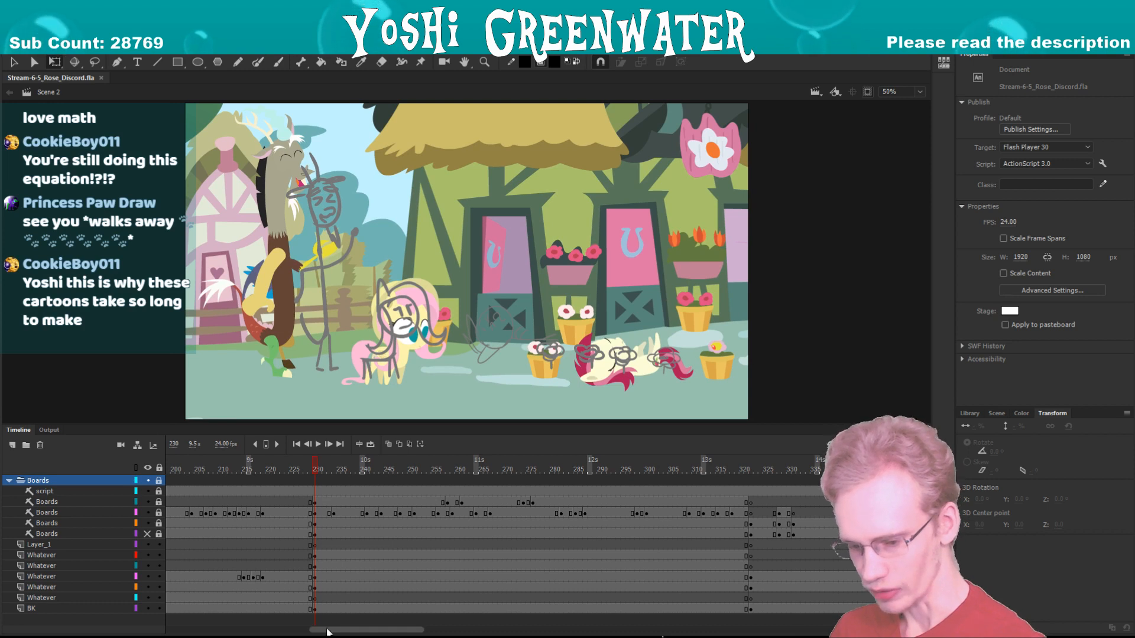
{"action": "key", "text": "Return"}
{"action": "left_click", "coordinate": [283, 471]}
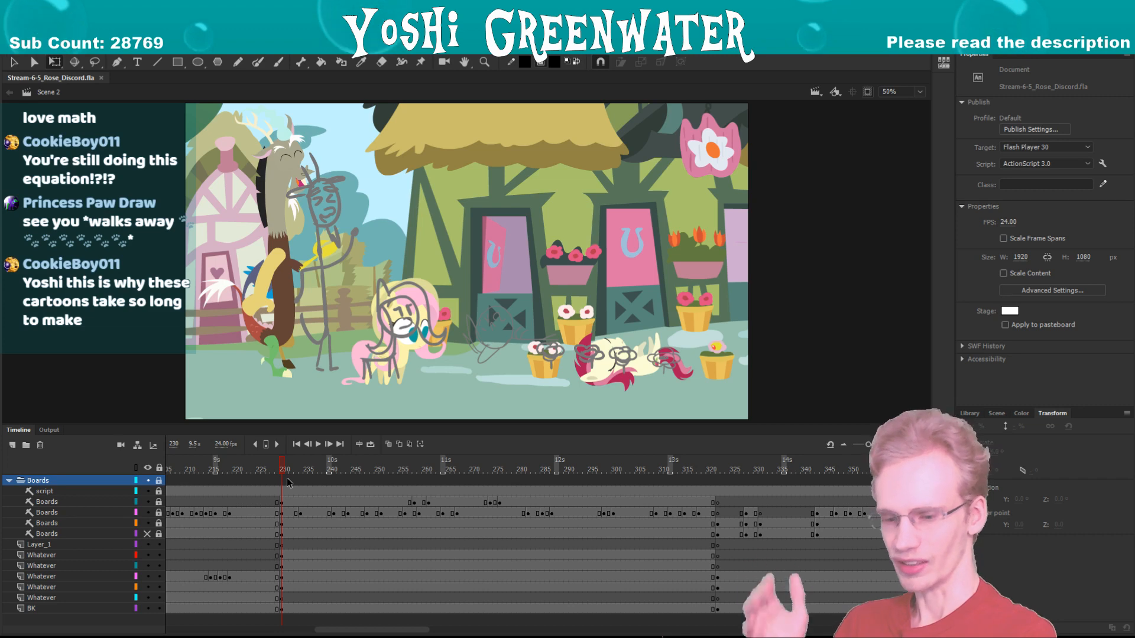
{"action": "key", "text": "Page_Up"}
{"action": "key", "text": "Page_Down"}
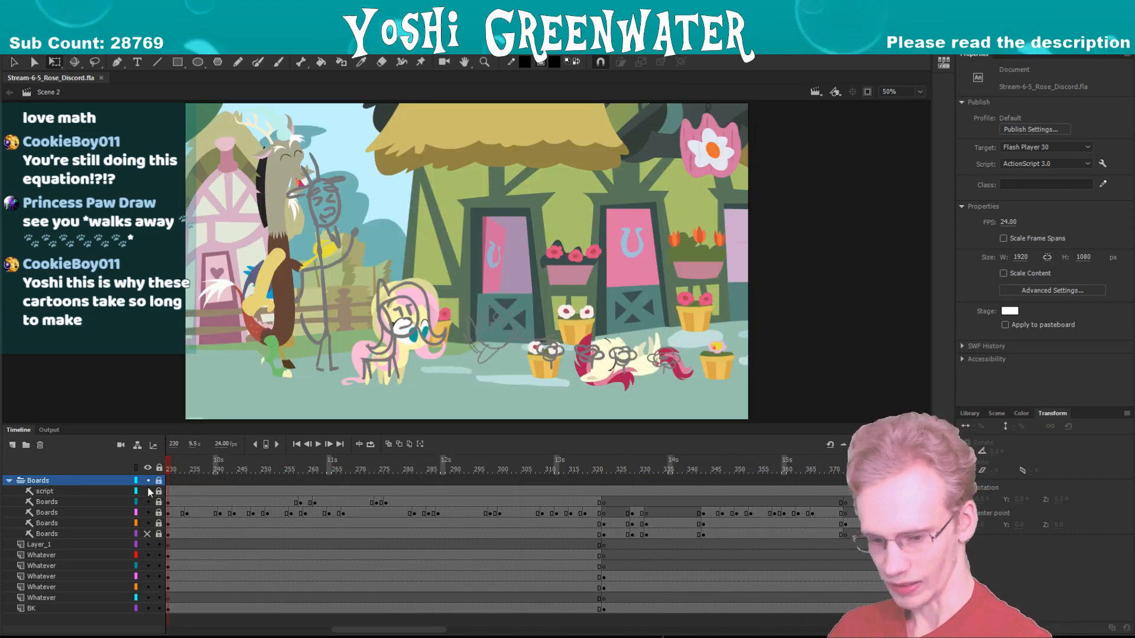
- Hide all layers except the script and the four Boards sketch layers, and display those layers as coloured outlines
{"action": "left_click", "coordinate": [147, 468]}
{"action": "left_click", "coordinate": [147, 523]}
{"action": "left_click", "coordinate": [147, 512]}
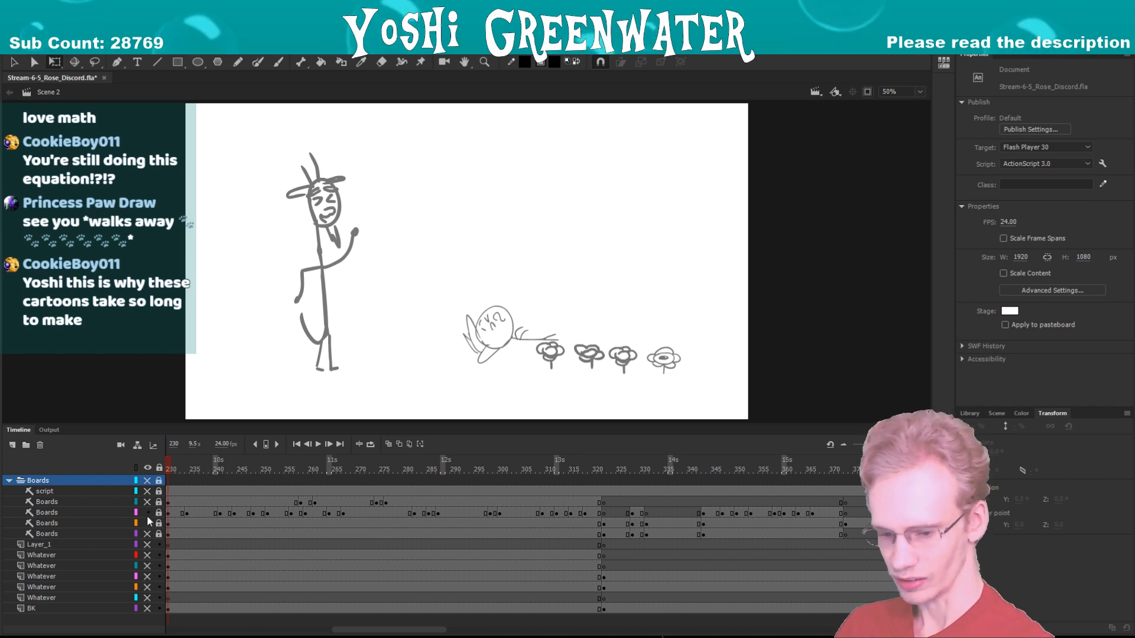
{"action": "left_click", "coordinate": [136, 512]}
{"action": "left_click", "coordinate": [135, 523]}
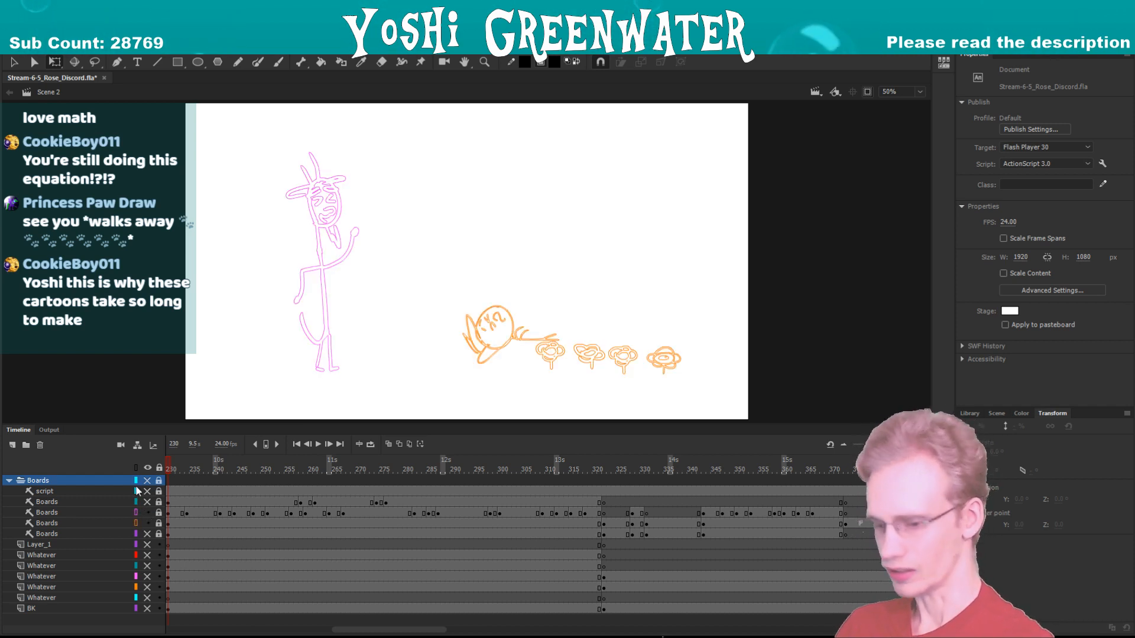
{"action": "left_click", "coordinate": [148, 501]}
{"action": "left_click", "coordinate": [137, 500]}
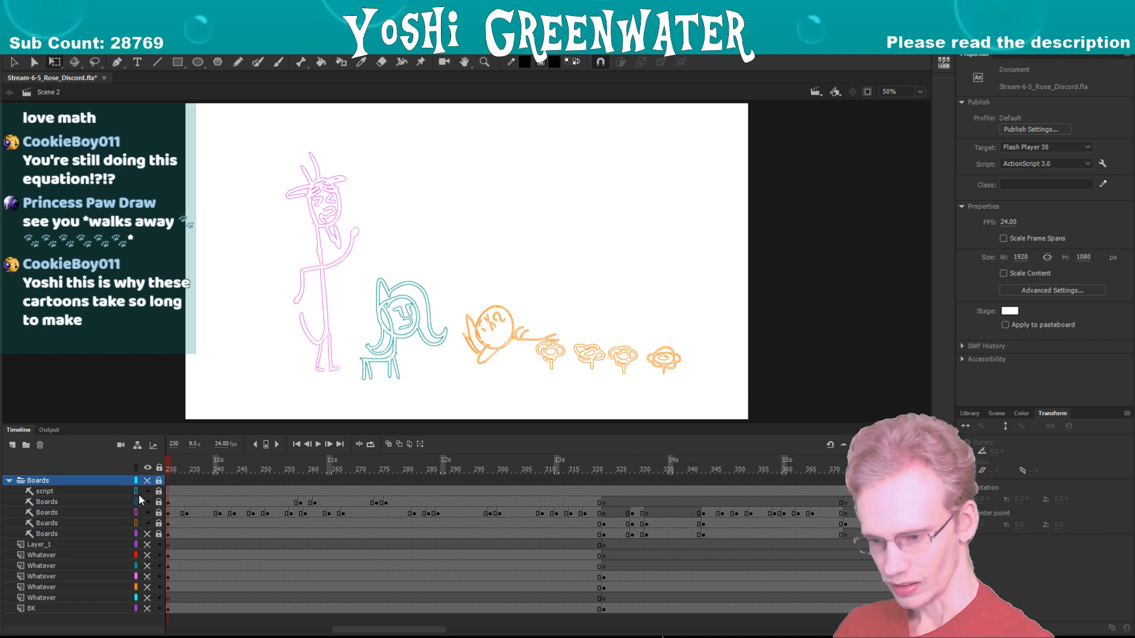
{"action": "left_click", "coordinate": [148, 534]}
{"action": "left_click", "coordinate": [136, 533]}
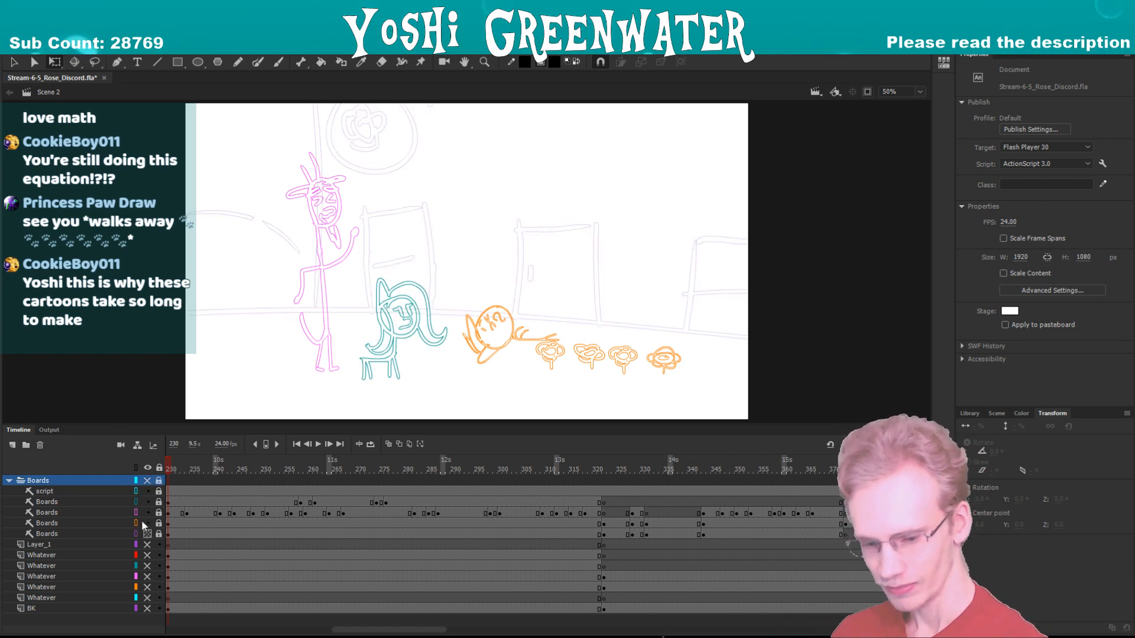
- Turn off outline display for the script layer and all four Boards layers
{"action": "left_click", "coordinate": [136, 523]}
{"action": "left_click", "coordinate": [136, 533]}
{"action": "left_click", "coordinate": [136, 513]}
{"action": "left_click", "coordinate": [136, 502]}
{"action": "left_click", "coordinate": [136, 491]}
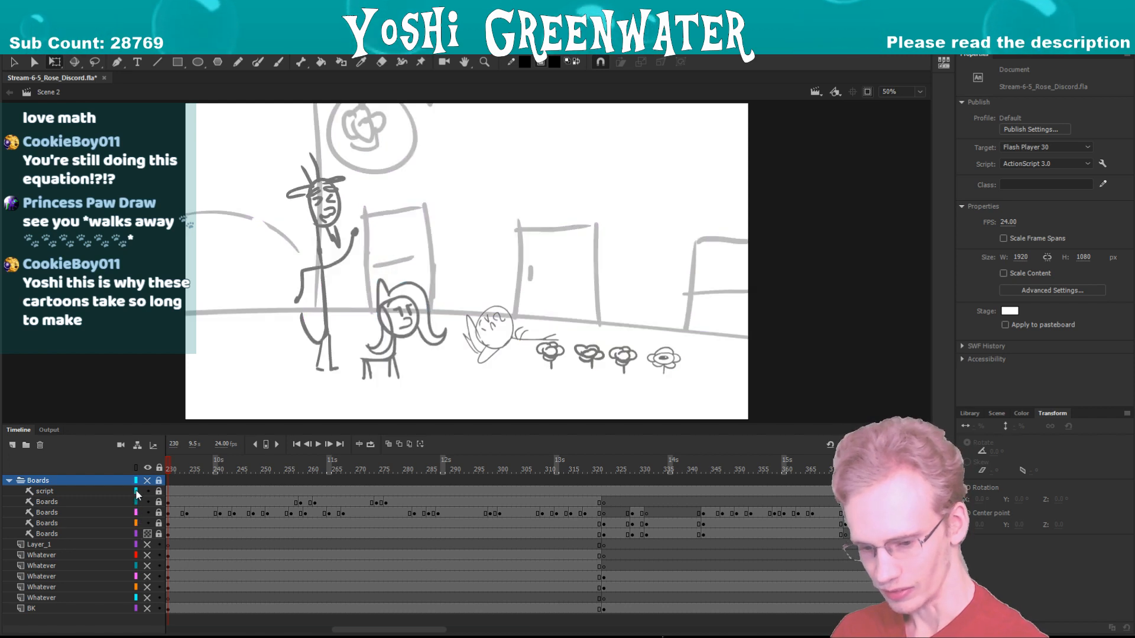
- Make Layer_1, the Whatever layers and the BK layer visible again and save the document
{"action": "left_click_drag", "start_coordinate": [382, 629], "coordinate": [360, 629]}
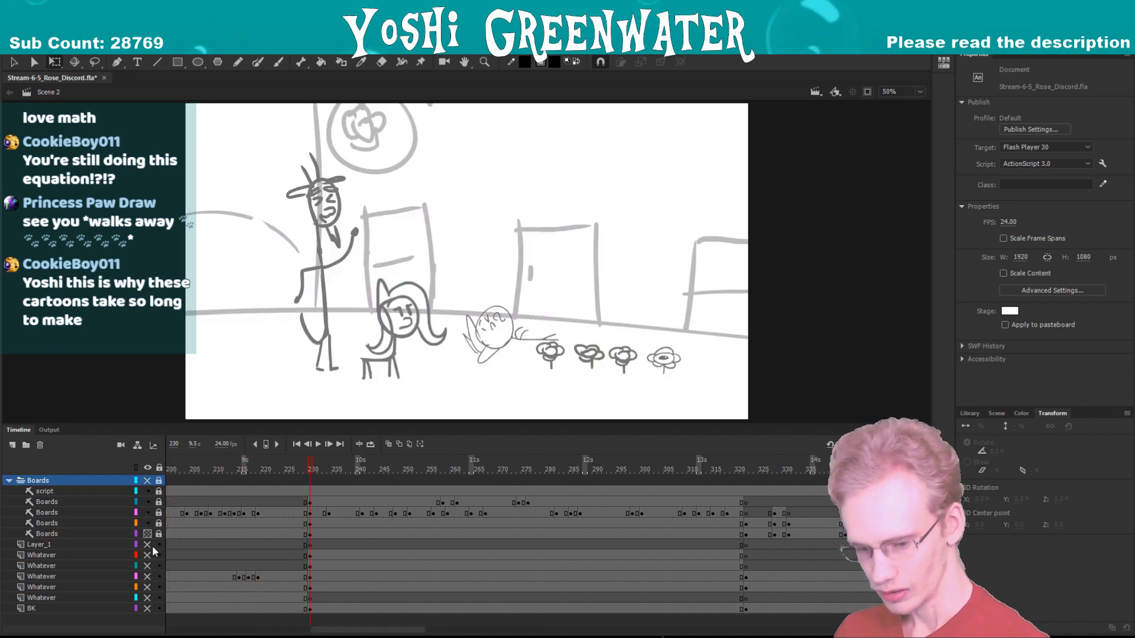
{"action": "left_click_drag", "start_coordinate": [147, 545], "coordinate": [148, 608]}
{"action": "left_click_drag", "start_coordinate": [278, 425], "coordinate": [278, 426]}
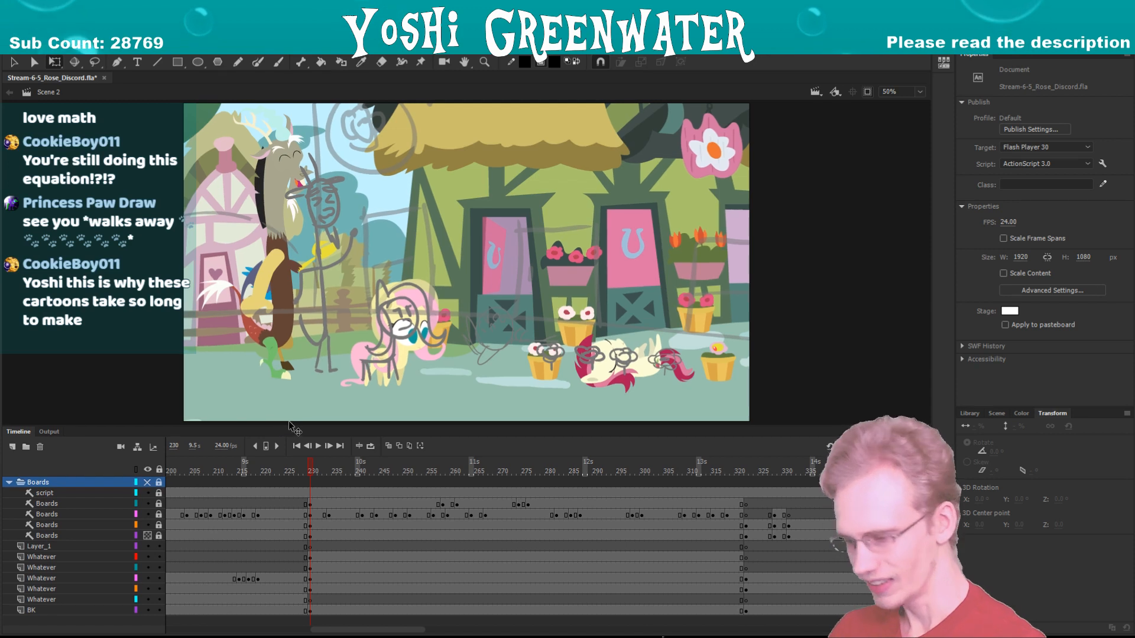
{"action": "key", "text": "ctrl+s"}
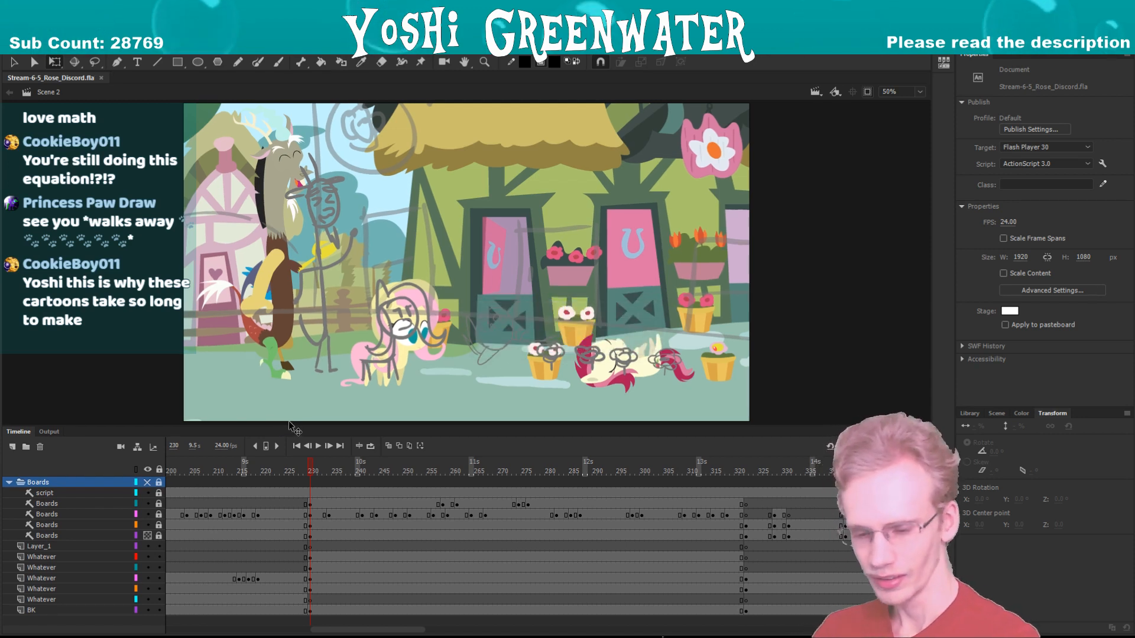
- Play and scrub Scene 2 from frame 230 to about frame 264, comparing Discord's laugh with the storyboard sketch
{"action": "key", "text": "Return"}
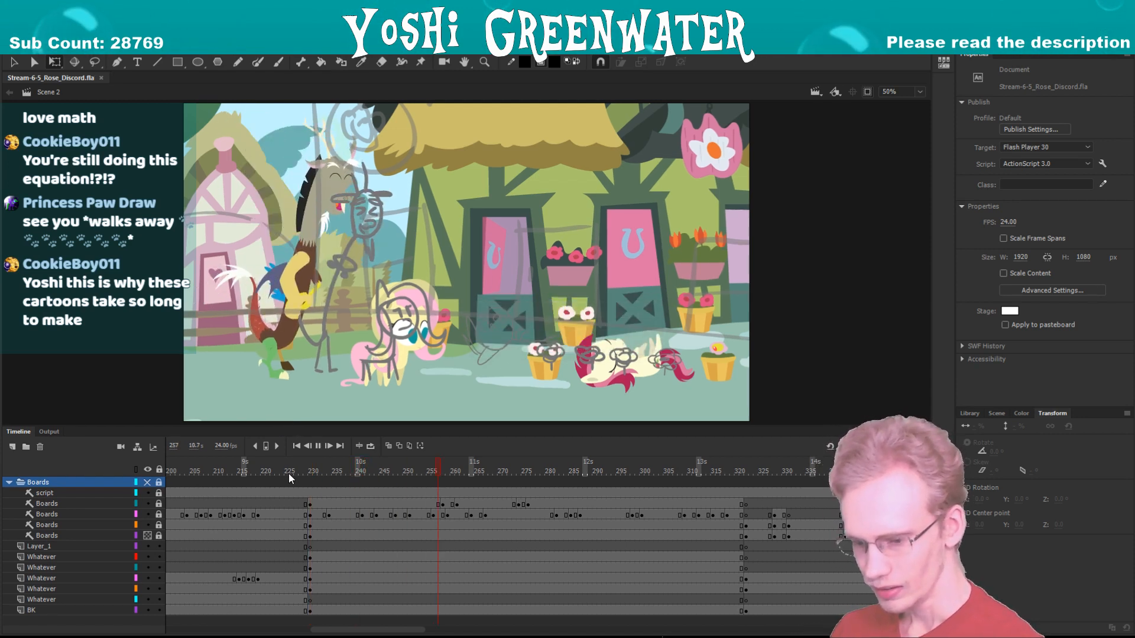
{"action": "key", "text": "Return"}
{"action": "left_click_drag", "start_coordinate": [344, 629], "coordinate": [348, 630]}
{"action": "left_click_drag", "start_coordinate": [299, 427], "coordinate": [302, 430]}
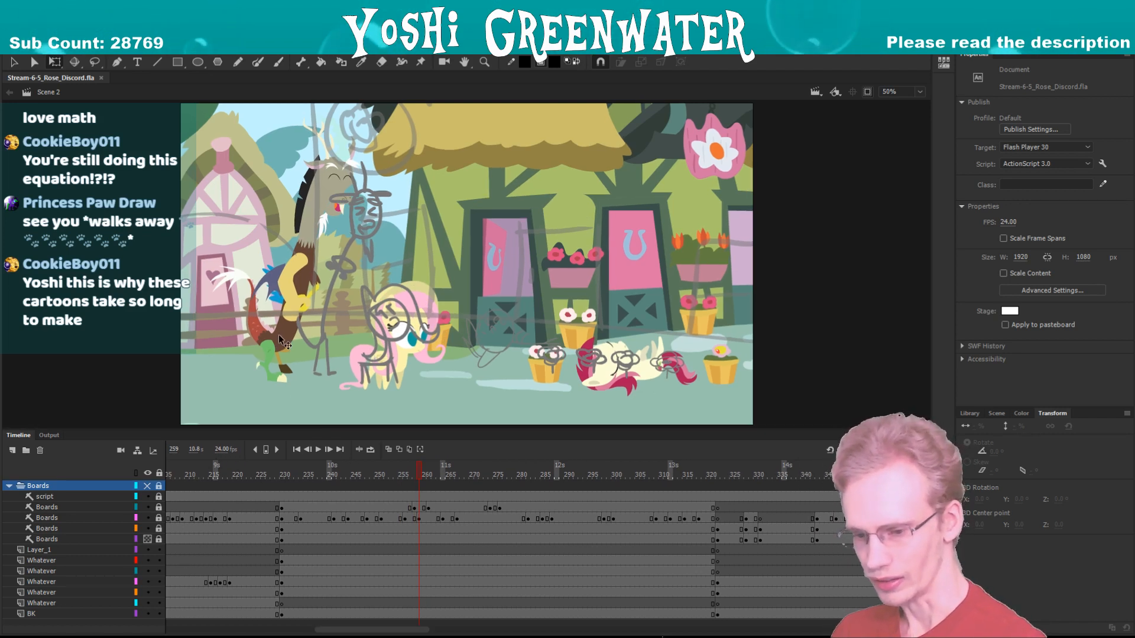
{"action": "double_click", "coordinate": [293, 277]}
{"action": "left_click_drag", "start_coordinate": [196, 473], "coordinate": [300, 474]}
{"action": "double_click", "coordinate": [250, 408]}
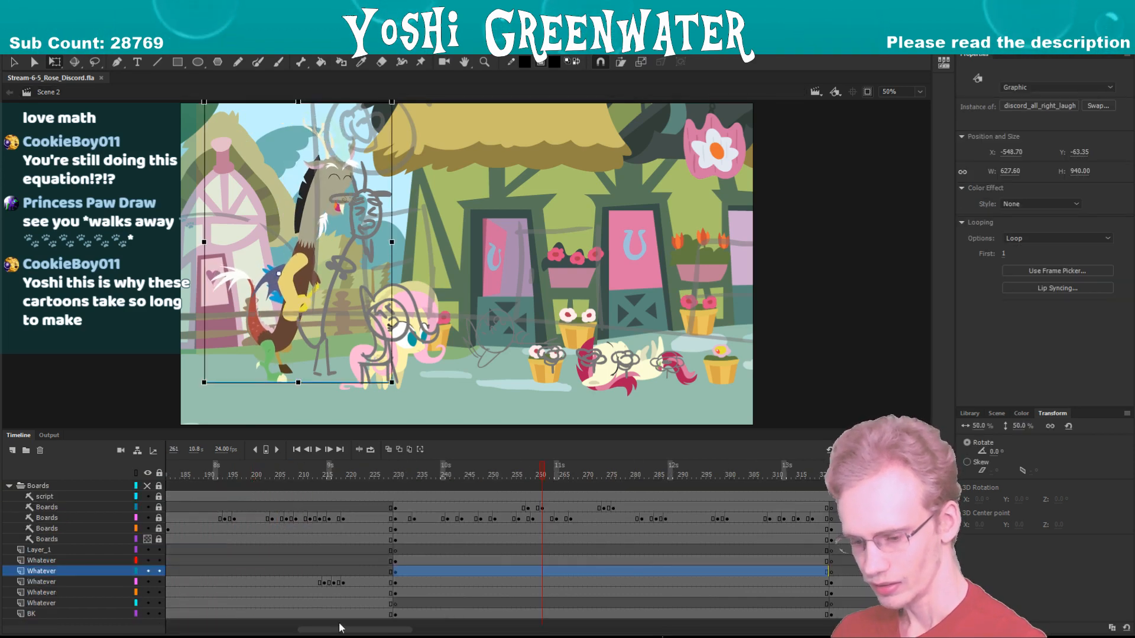
{"action": "left_click_drag", "start_coordinate": [339, 629], "coordinate": [359, 629]}
{"action": "left_click_drag", "start_coordinate": [333, 485], "coordinate": [376, 488]}
{"action": "left_click", "coordinate": [361, 472]}
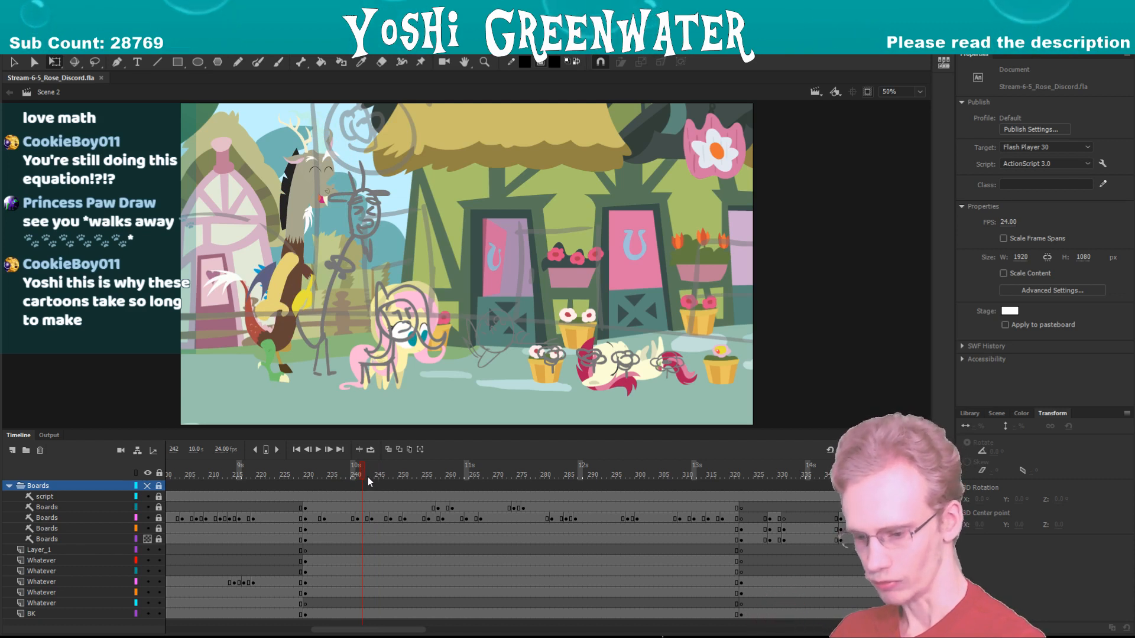
{"action": "left_click", "coordinate": [372, 475]}
{"action": "left_click_drag", "start_coordinate": [374, 474], "coordinate": [418, 480]}
{"action": "scroll", "coordinate": [415, 549], "scroll_direction": "right", "scroll_amount": 2}
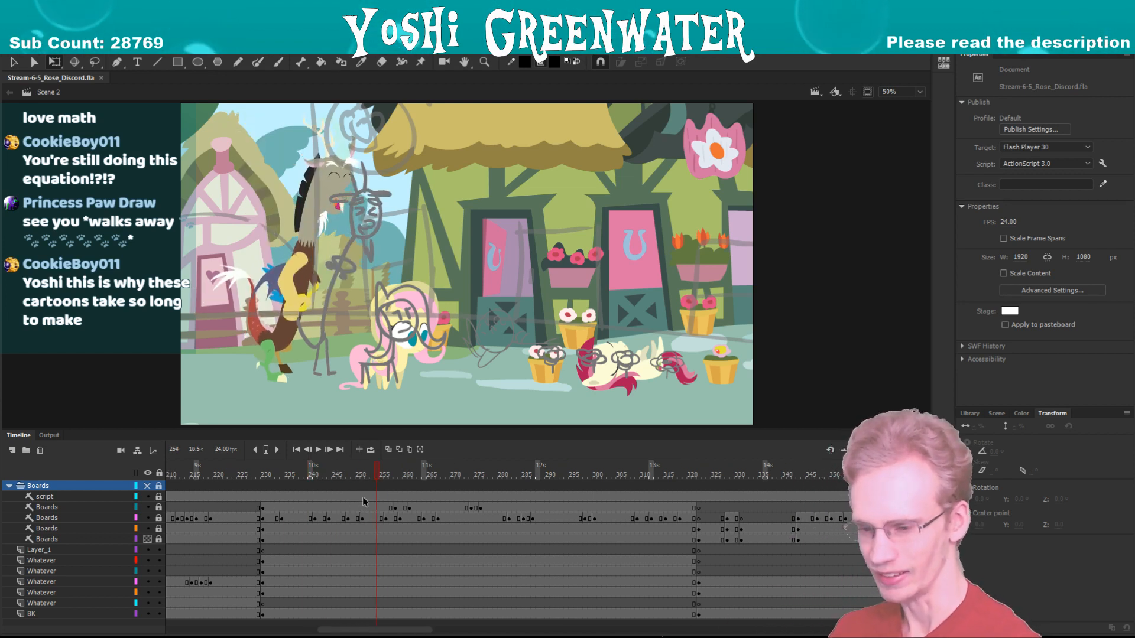
{"action": "left_click_drag", "start_coordinate": [341, 469], "coordinate": [421, 472]}
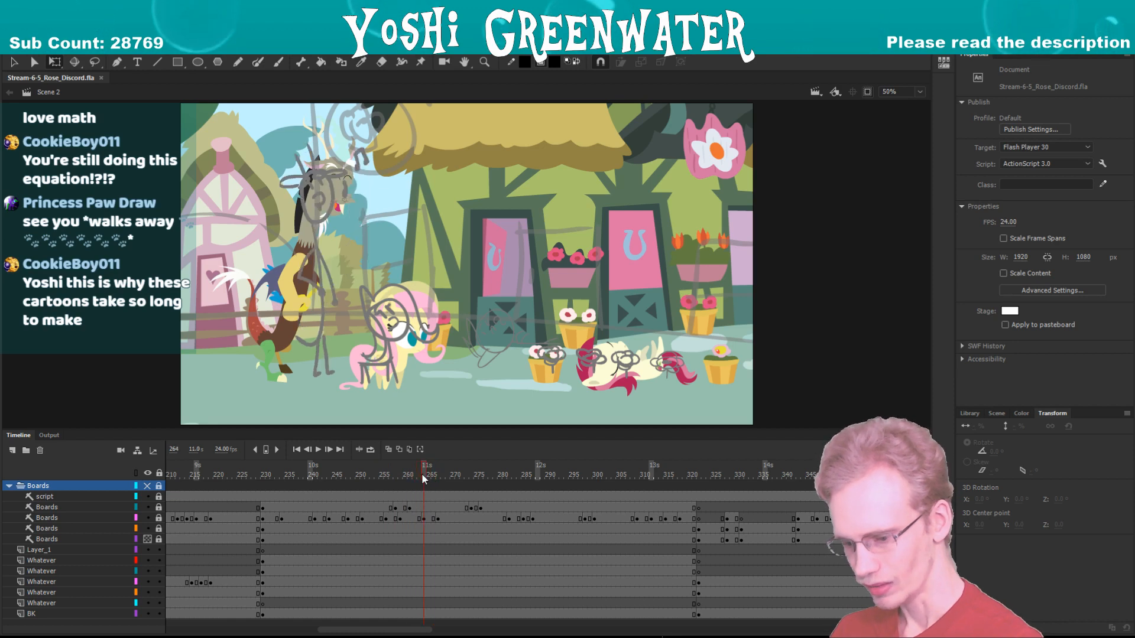
- Inspect the keyframes inside the discord_all_right_laugh symbol, then go back to frame 231 of Scene 2
{"action": "double_click", "coordinate": [292, 336]}
{"action": "left_click_drag", "start_coordinate": [266, 430], "coordinate": [263, 384]}
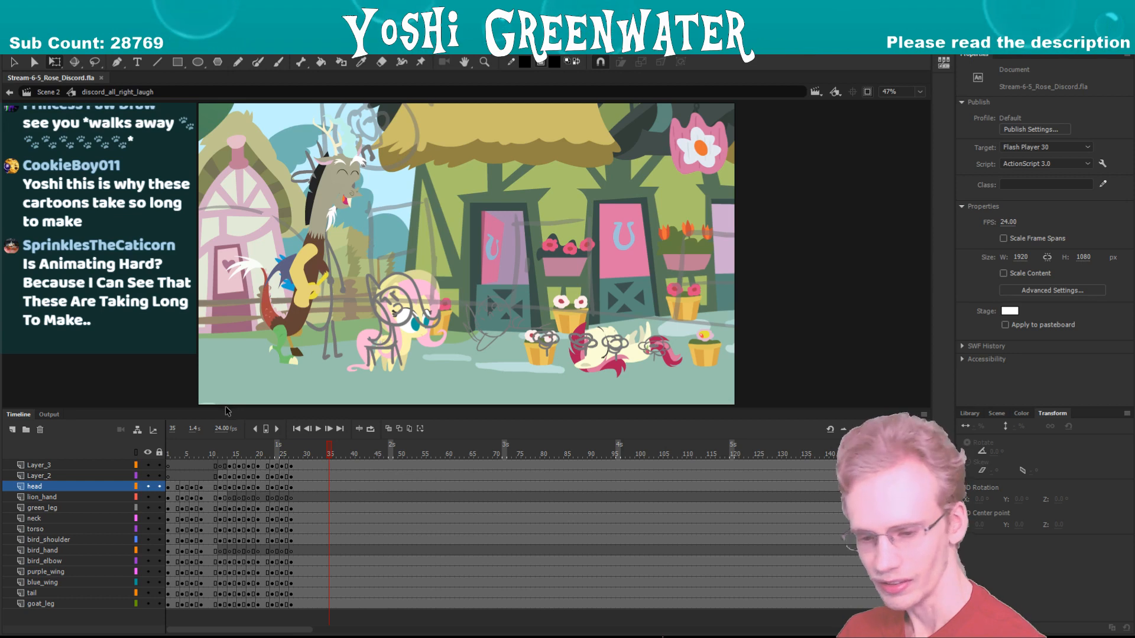
{"action": "left_click_drag", "start_coordinate": [227, 408], "coordinate": [227, 415]}
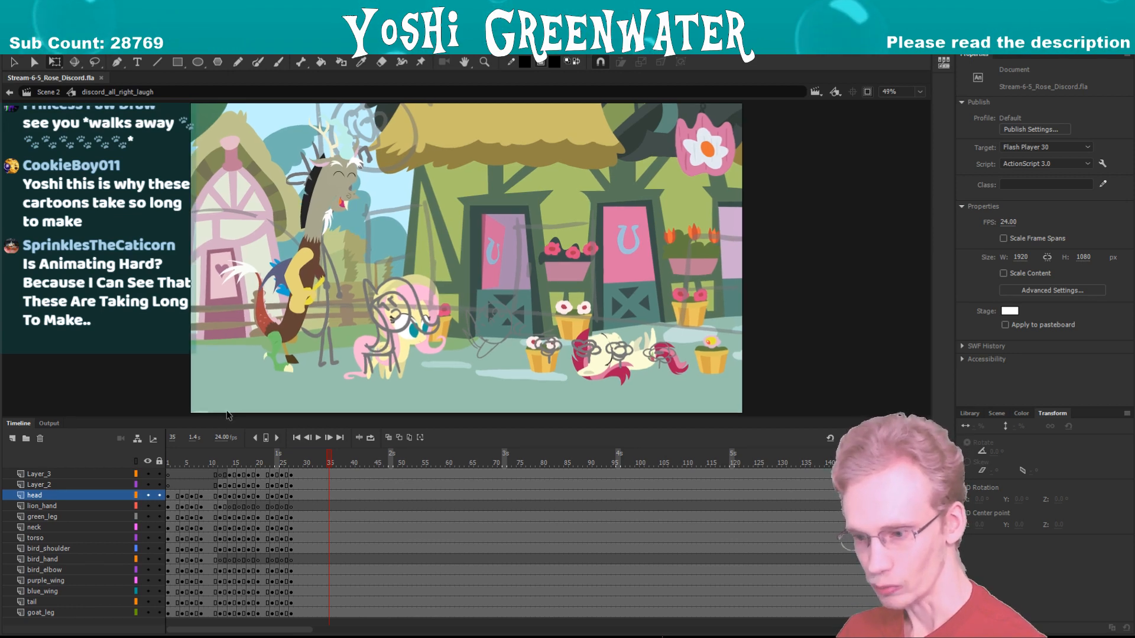
{"action": "double_click", "coordinate": [147, 370]}
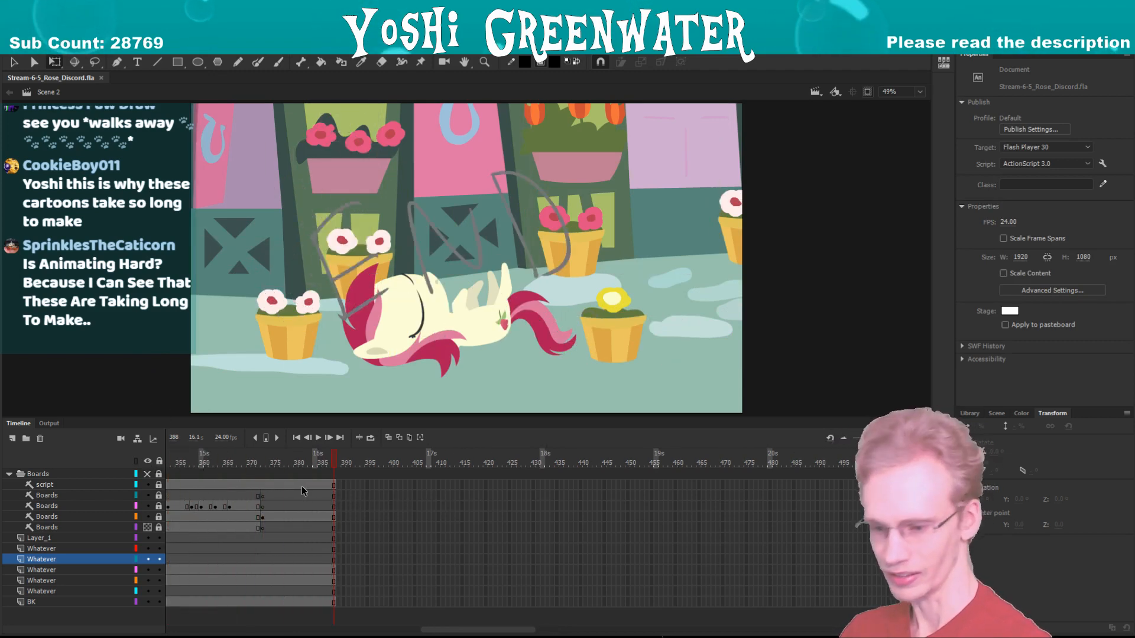
{"action": "key", "text": "shift+comma"}
{"action": "left_click", "coordinate": [451, 462]}
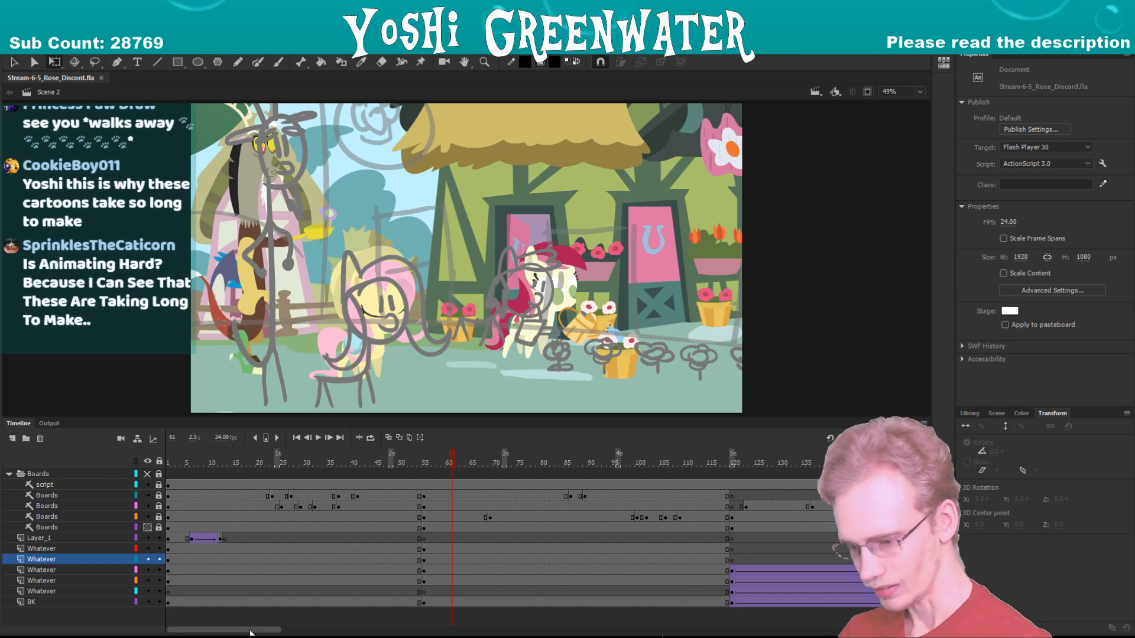
{"action": "left_click_drag", "start_coordinate": [224, 631], "coordinate": [325, 630]}
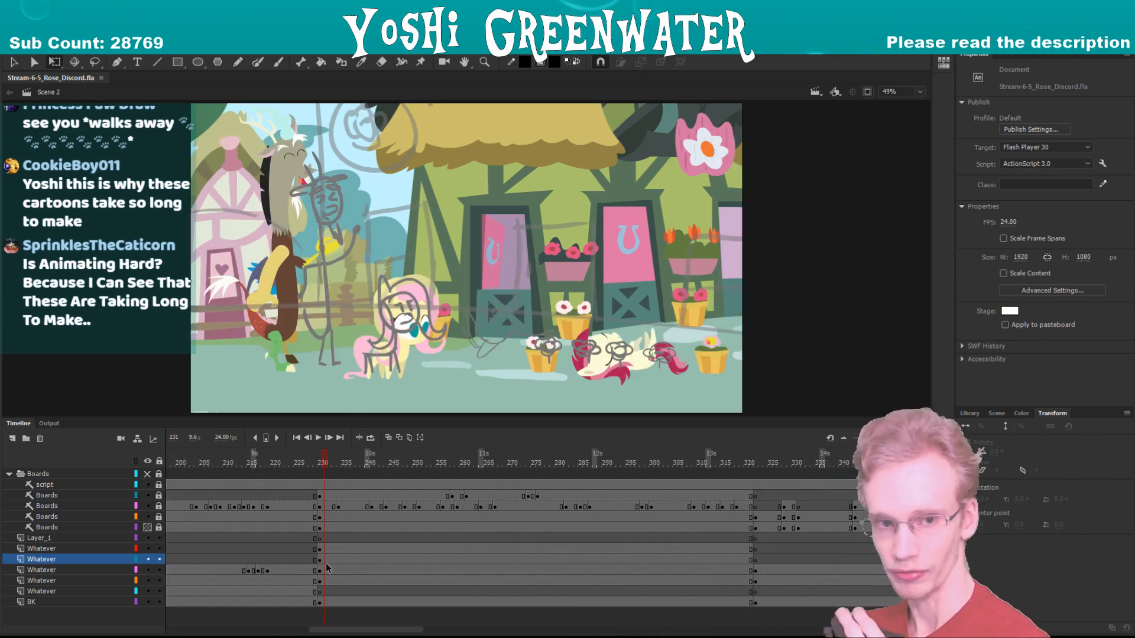
- Open the discord_all_right_laugh symbol, preview the laugh, and insert keyframes on all layers at frame 31
{"action": "double_click", "coordinate": [283, 324]}
{"action": "left_click", "coordinate": [269, 458]}
{"action": "key", "text": "Return"}
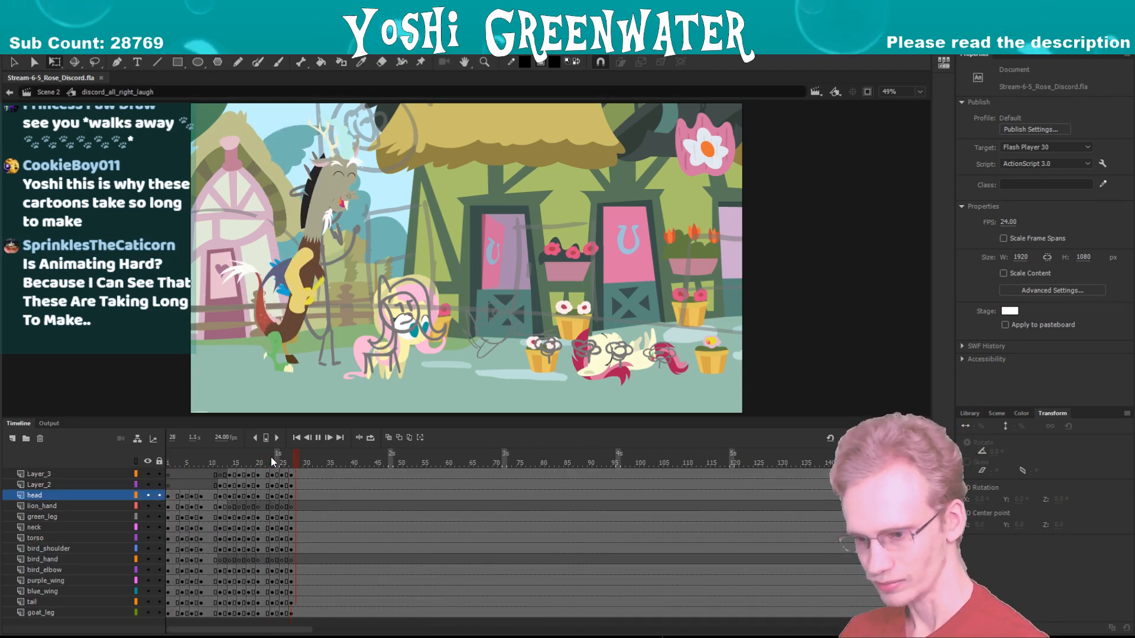
{"action": "left_click", "coordinate": [289, 459]}
{"action": "left_click", "coordinate": [308, 460]}
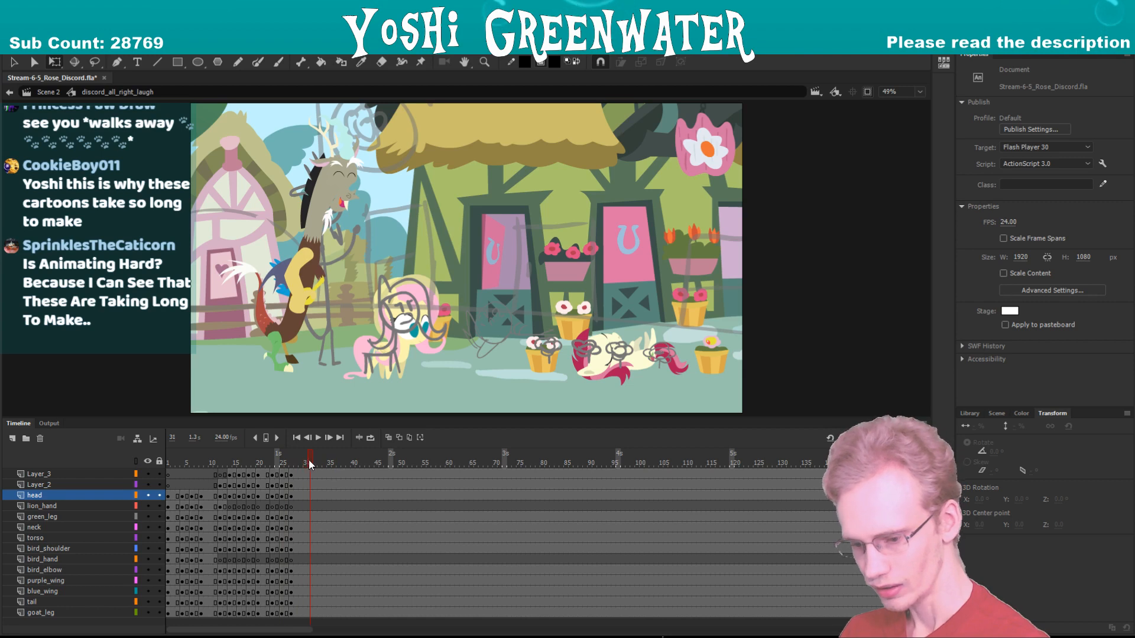
{"action": "left_click", "coordinate": [309, 613], "text": "shift"}
- Stretch Discord's body slightly upward at frame 31 and raise the head to match
{"action": "key", "text": "F4"}
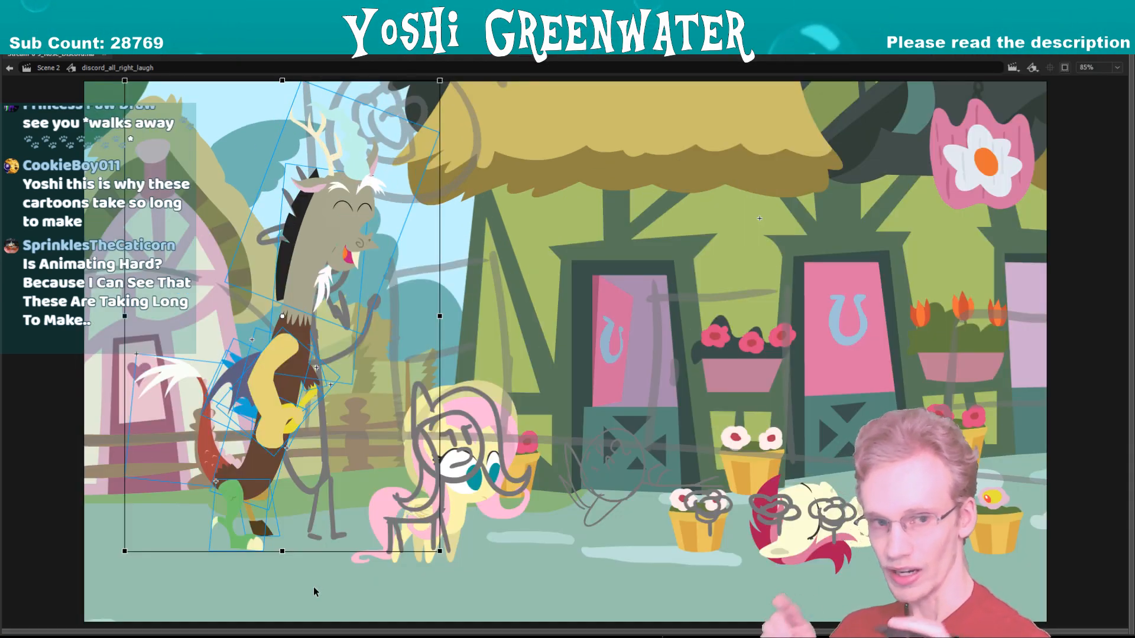
{"action": "left_click", "coordinate": [325, 142], "text": "shift"}
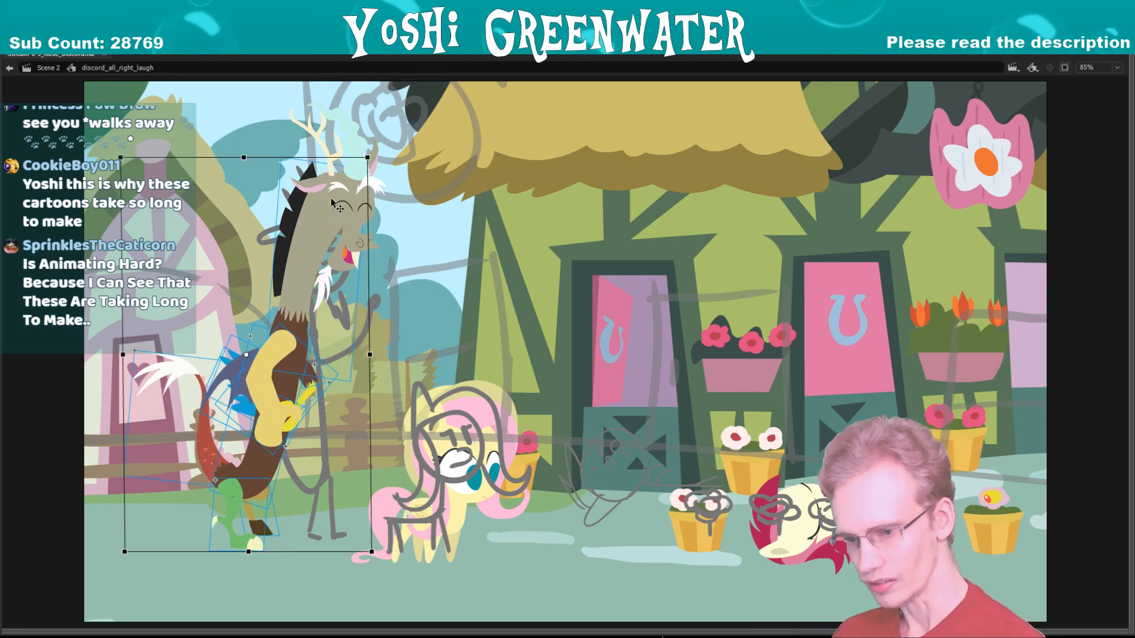
{"action": "left_click", "coordinate": [260, 211]}
{"action": "left_click", "coordinate": [201, 227]}
{"action": "key", "text": "F4"}
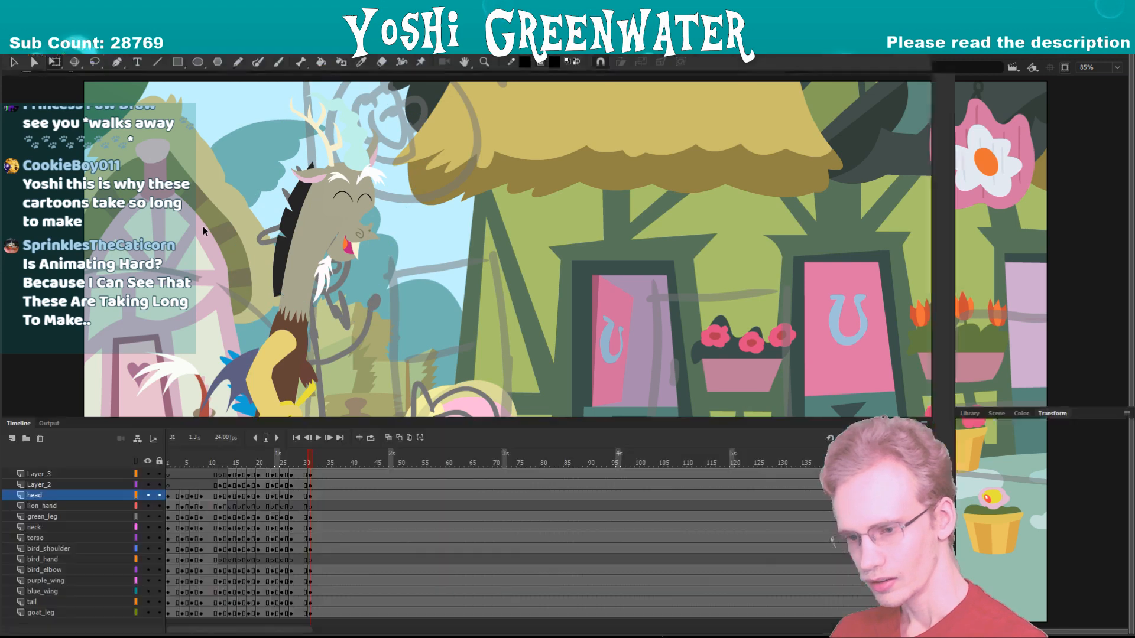
- Insert keyframes on all layers at frame 33, stretch Discord's body slightly taller and reposition the head
{"action": "left_click_drag", "start_coordinate": [318, 473], "coordinate": [319, 612]}
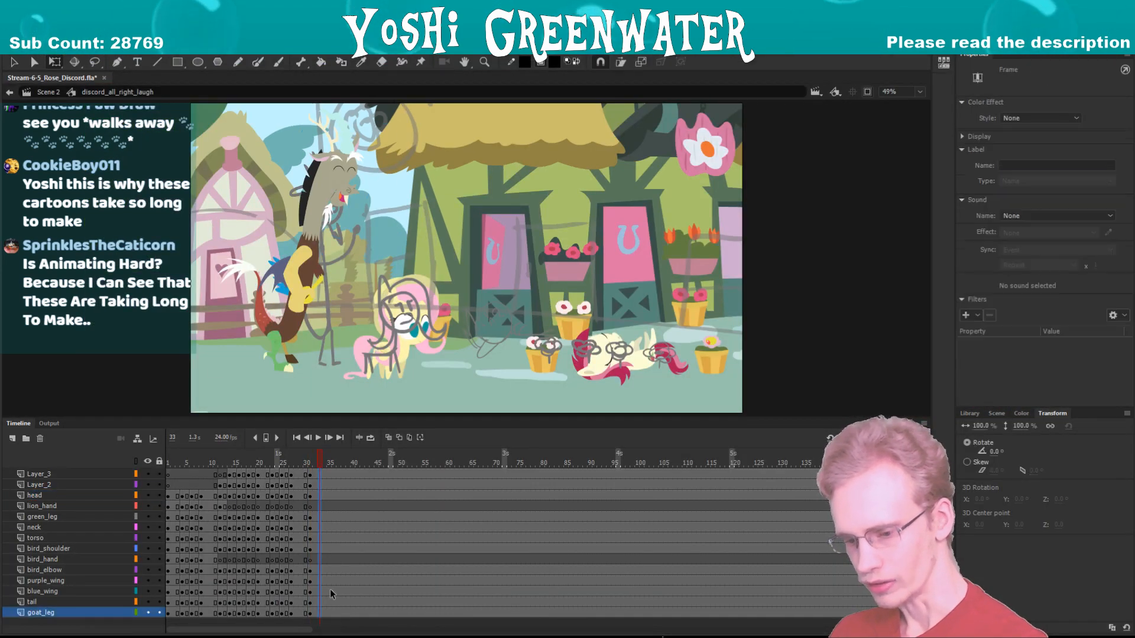
{"action": "key", "text": "F4"}
{"action": "left_click", "coordinate": [333, 247], "text": "shift"}
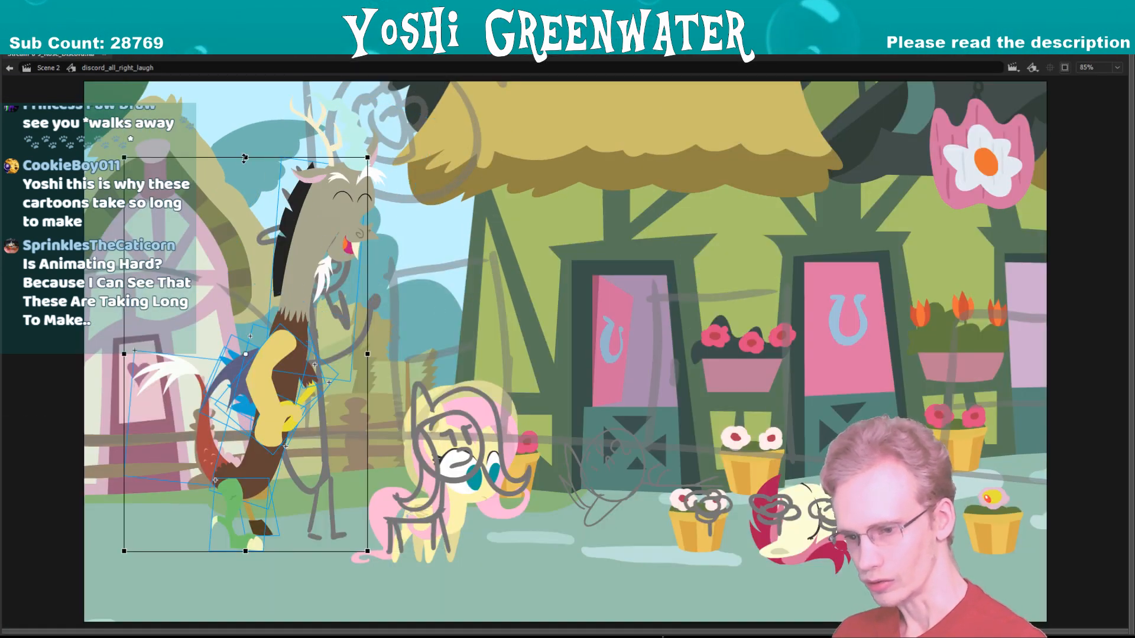
{"action": "left_click_drag", "start_coordinate": [244, 158], "coordinate": [244, 152]}
{"action": "left_click", "coordinate": [331, 231]}
{"action": "left_click", "coordinate": [256, 224]}
{"action": "key", "text": "F4"}
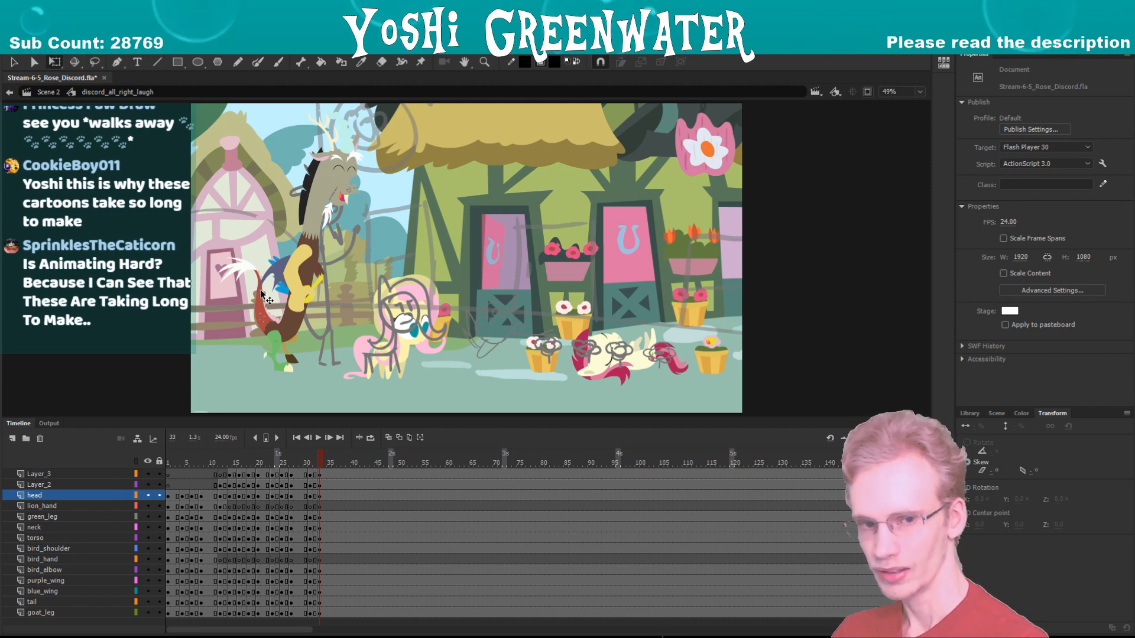
{"action": "key", "text": "ctrl+a"}
{"action": "left_click", "coordinate": [233, 291]}
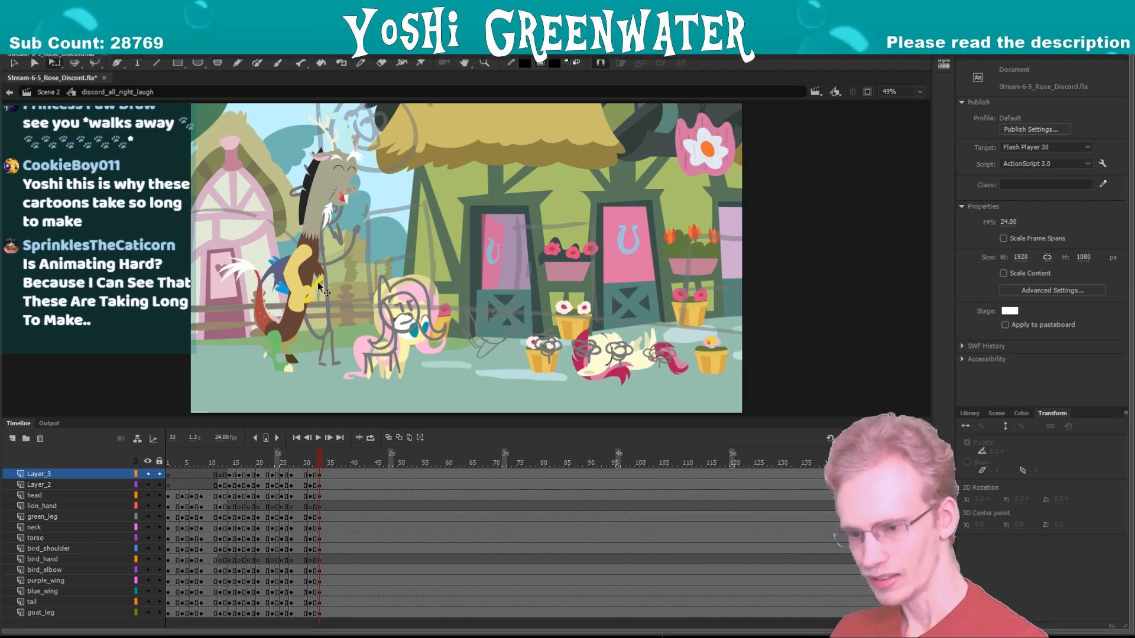
{"action": "key", "text": "F4"}
{"action": "key", "text": "F4"}
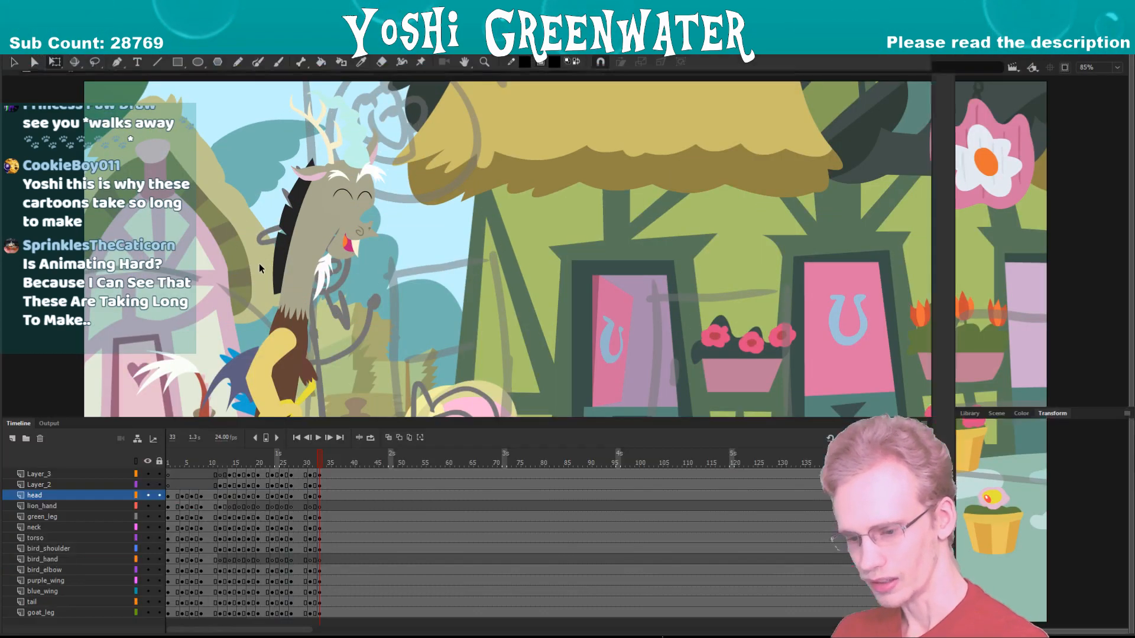
- Insert keyframes on all layers at frame 35 and make a small adjustment to Discord's body and head
{"action": "left_click_drag", "start_coordinate": [329, 474], "coordinate": [330, 613]}
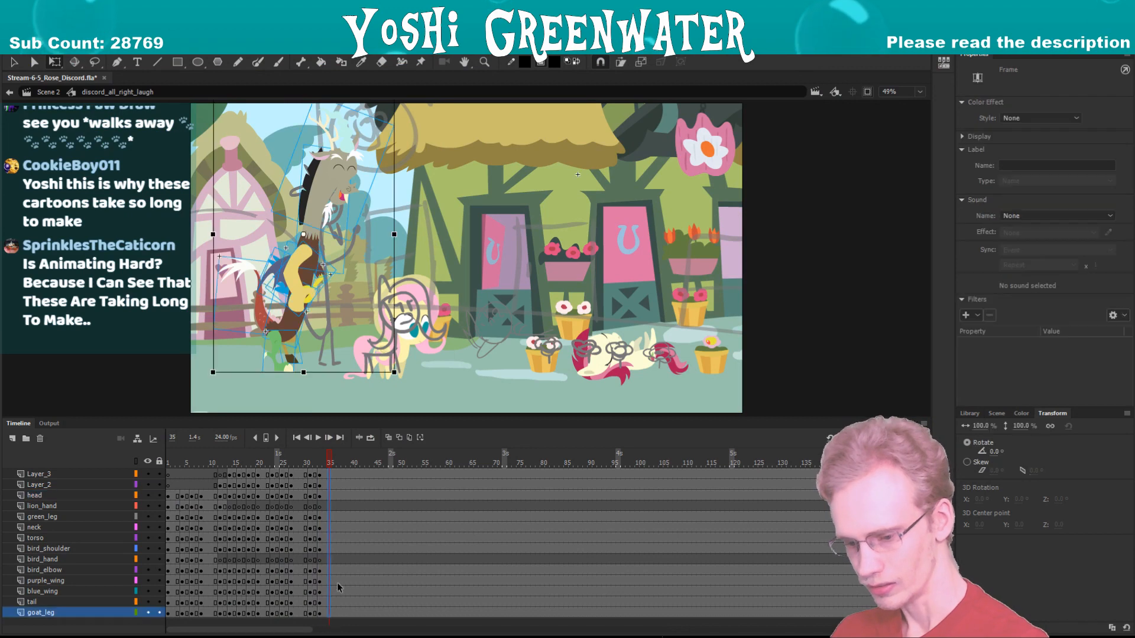
{"action": "key", "text": "F4"}
{"action": "left_click", "coordinate": [338, 196], "text": "shift"}
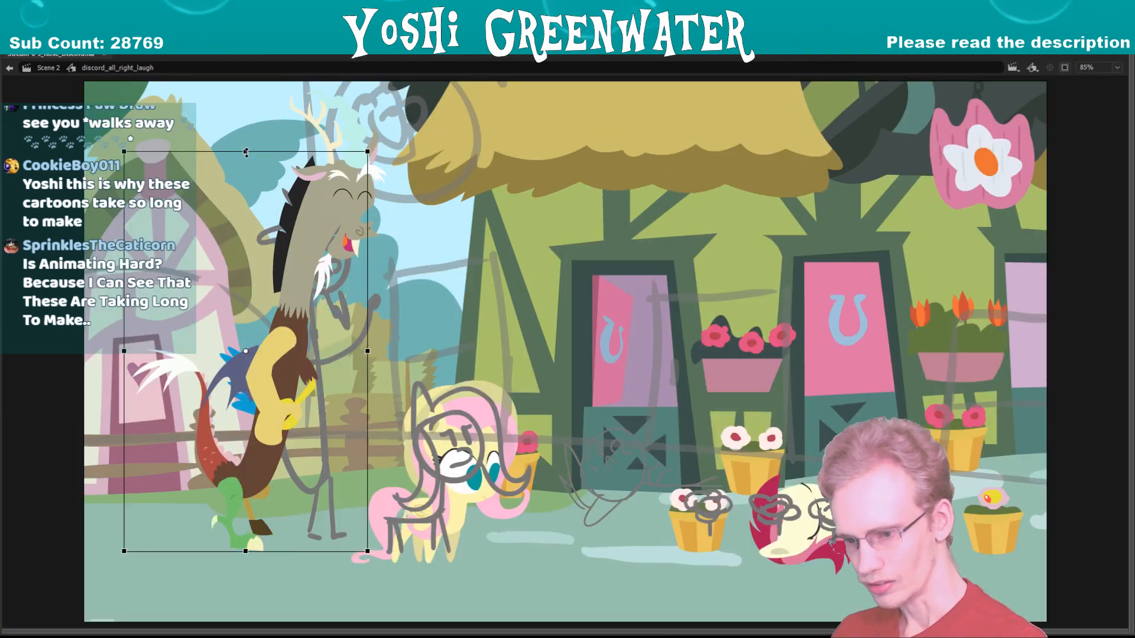
{"action": "left_click", "coordinate": [338, 196]}
{"action": "left_click", "coordinate": [261, 222]}
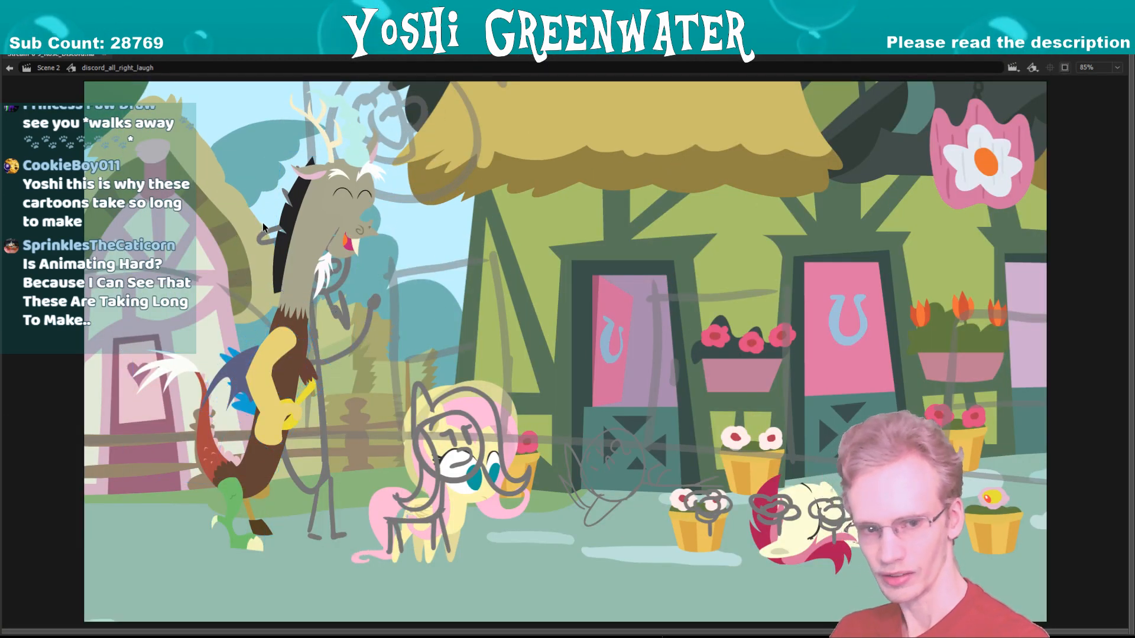
{"action": "key", "text": "F4"}
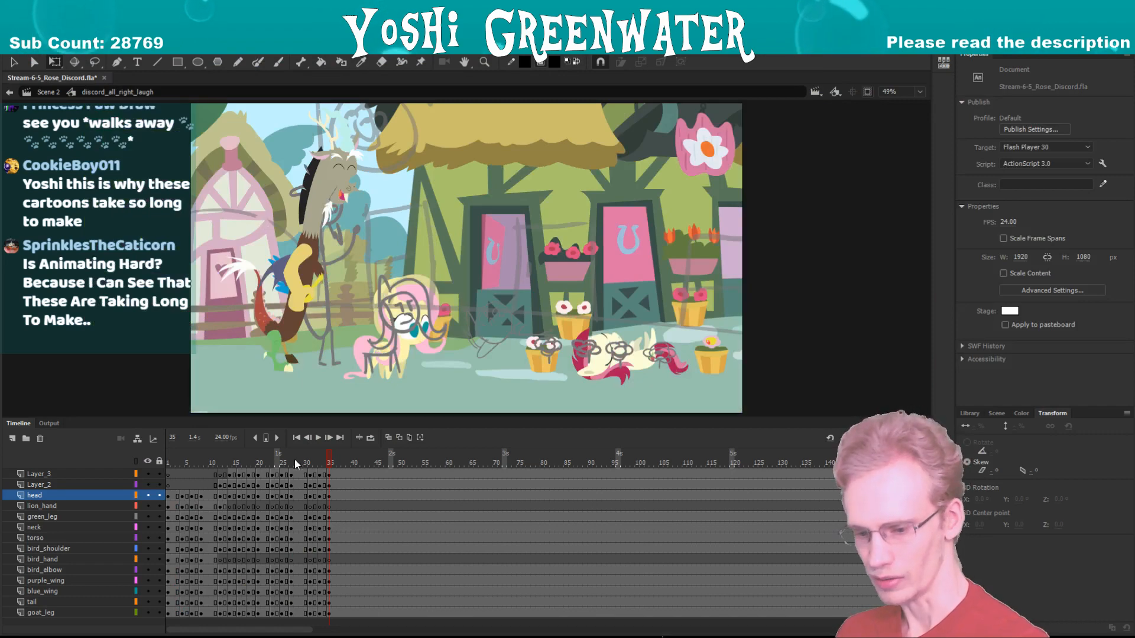
- Play back the extended laugh, return to frame 230 of Scene 2 and save the document
{"action": "left_click", "coordinate": [221, 460]}
{"action": "key", "text": "Return"}
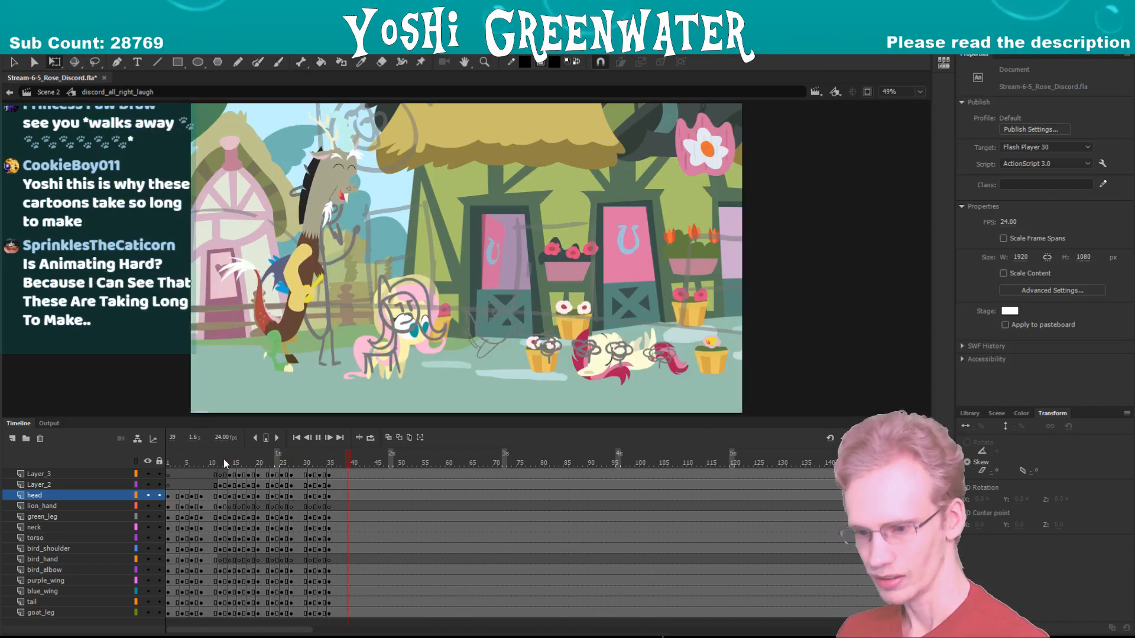
{"action": "double_click", "coordinate": [223, 383]}
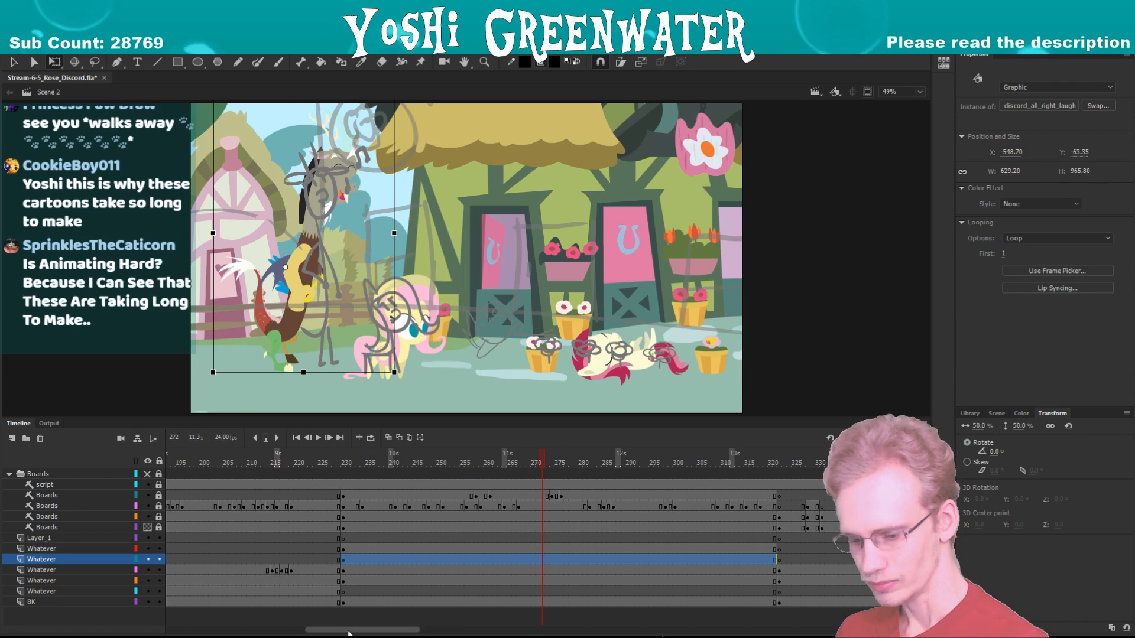
{"action": "left_click_drag", "start_coordinate": [349, 631], "coordinate": [353, 631]}
{"action": "left_click", "coordinate": [319, 462]}
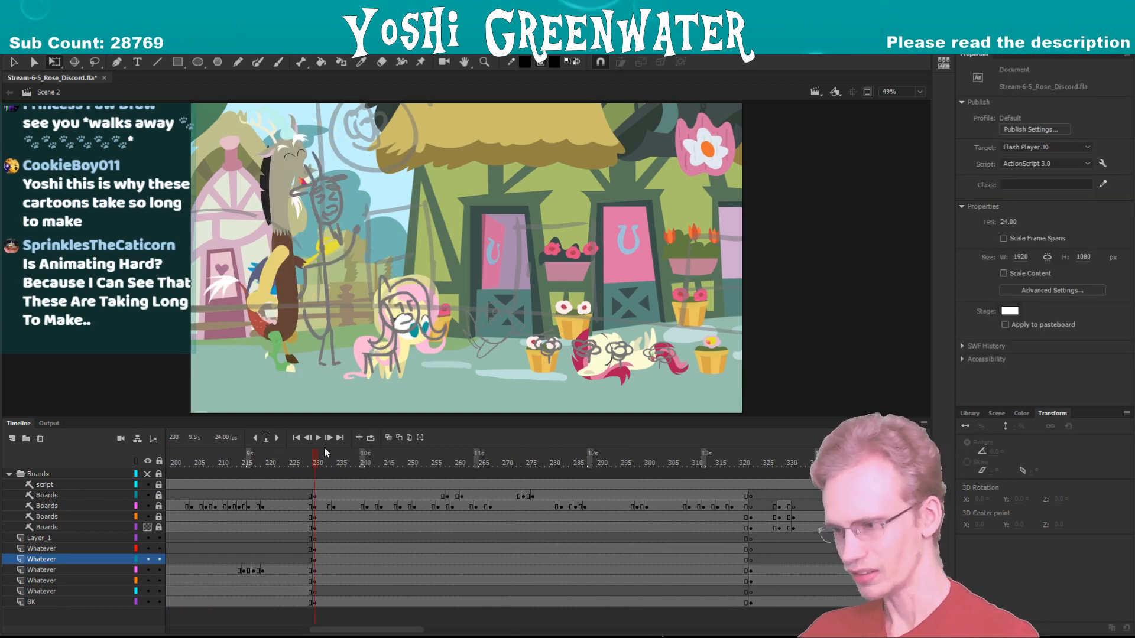
{"action": "key", "text": "ctrl+s"}
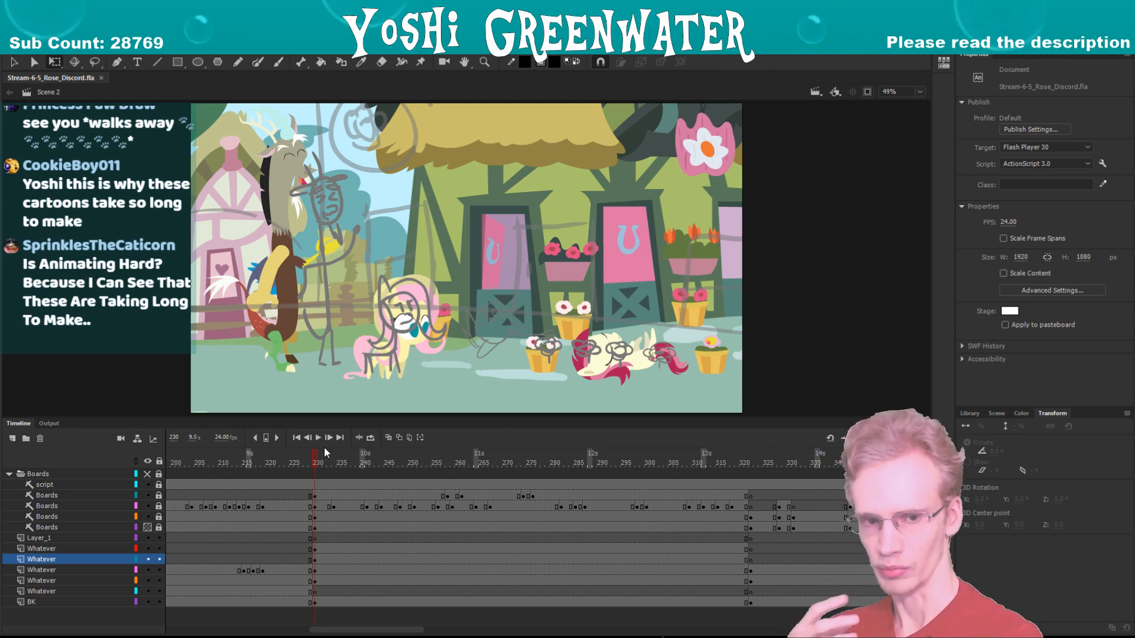
- Play Scene 2 from frame 230 and step frame by frame past frame 258 to check the laugh against the sketch
{"action": "left_click_drag", "start_coordinate": [325, 629], "coordinate": [328, 629]}
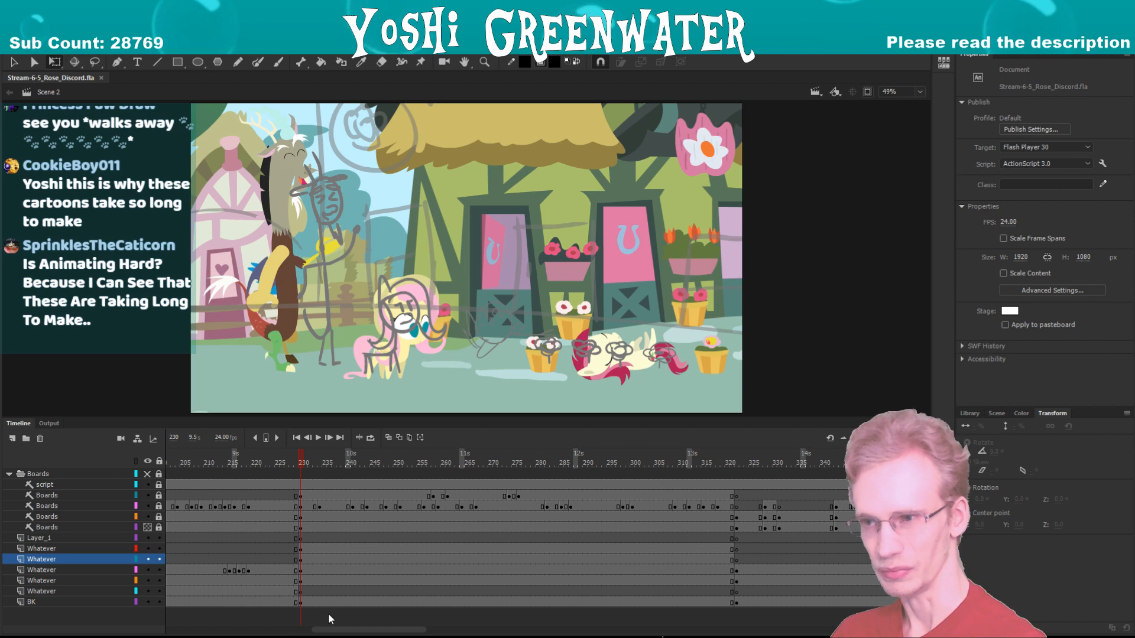
{"action": "left_click_drag", "start_coordinate": [321, 629], "coordinate": [325, 630]}
{"action": "key", "text": "Return"}
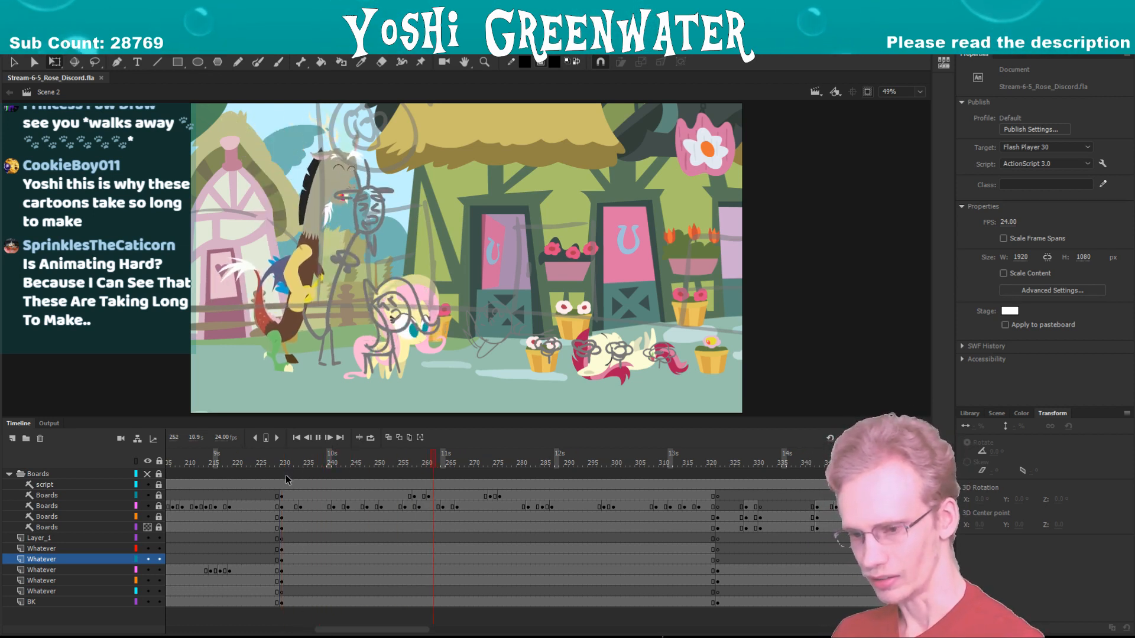
{"action": "left_click_drag", "start_coordinate": [336, 463], "coordinate": [410, 473]}
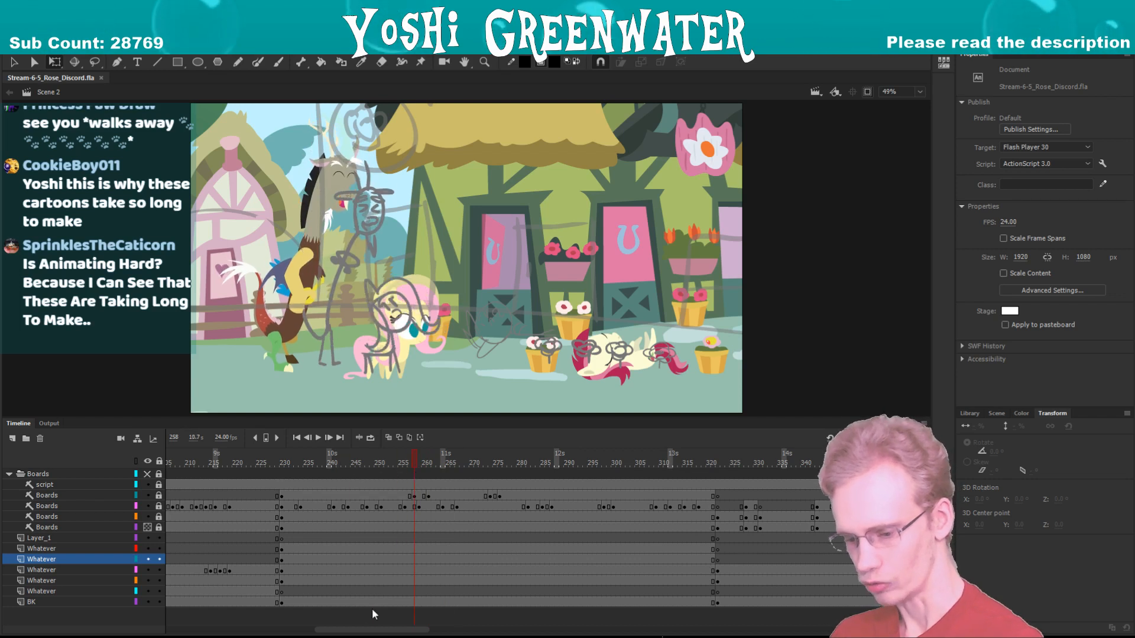
{"action": "left_click_drag", "start_coordinate": [364, 629], "coordinate": [362, 629]}
{"action": "key", "text": "period"}
{"action": "key", "text": "period"}
{"action": "key", "text": "period"}
{"action": "key", "text": "period"}
{"action": "key", "text": "period"}
{"action": "key", "text": "period"}
{"action": "key", "text": "period"}
{"action": "key", "text": "period"}
{"action": "key", "text": "period"}
- Check Scene 2 from frame 262 frame by frame and open Discord's discord_all_right_laugh symbol in place for editing
{"action": "left_click", "coordinate": [360, 458]}
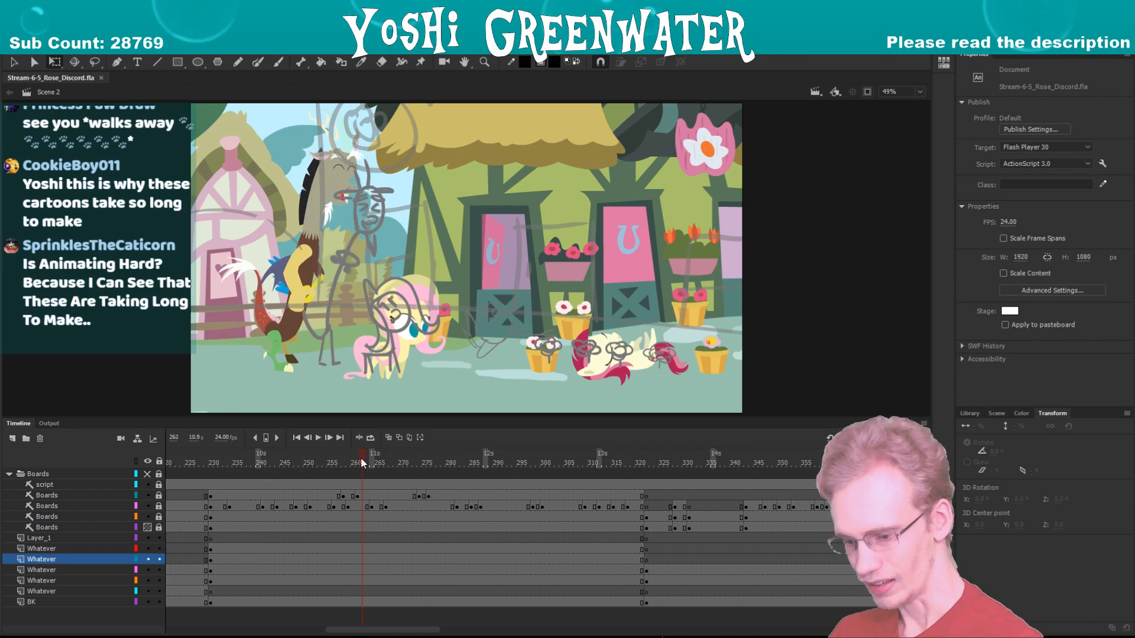
{"action": "key", "text": "period"}
{"action": "key", "text": "period"}
{"action": "key", "text": "period"}
{"action": "double_click", "coordinate": [288, 317]}
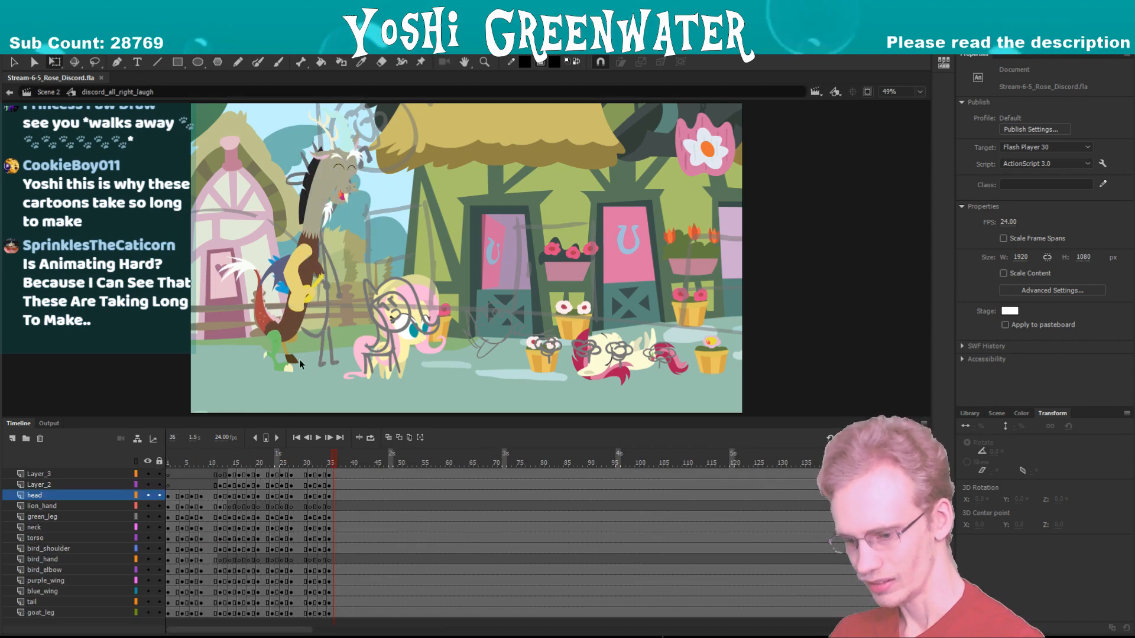
- Insert keyframes on all layers at frame 38, skew Discord's body slightly forward and nudge the head to match
{"action": "left_click_drag", "start_coordinate": [341, 616], "coordinate": [345, 615]}
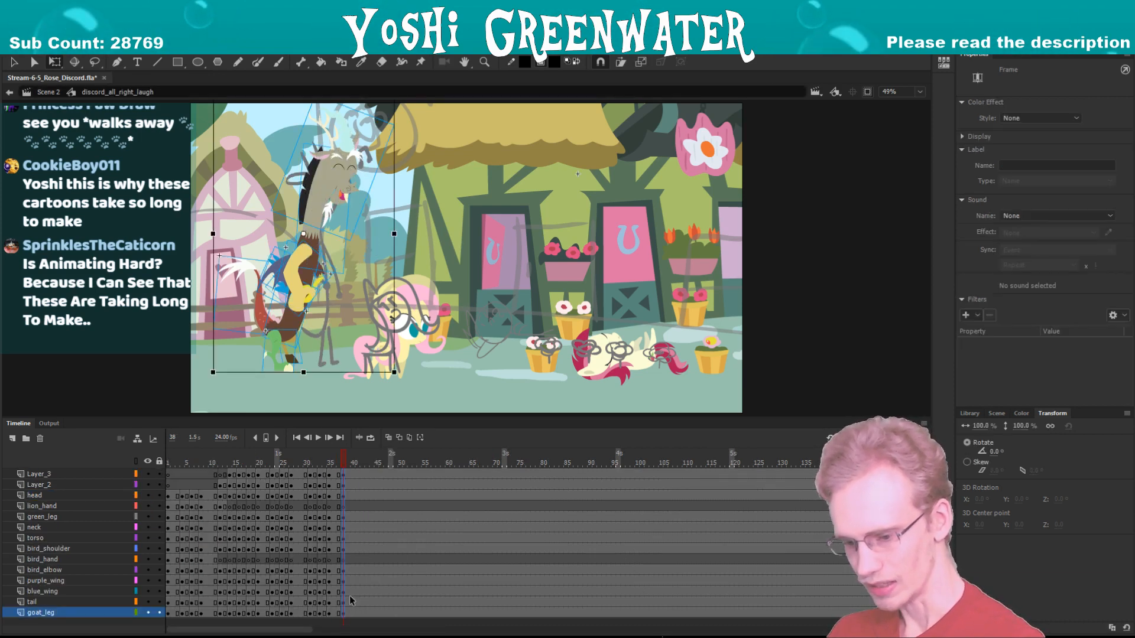
{"action": "key", "text": "F4"}
{"action": "left_click", "coordinate": [349, 247], "text": "shift"}
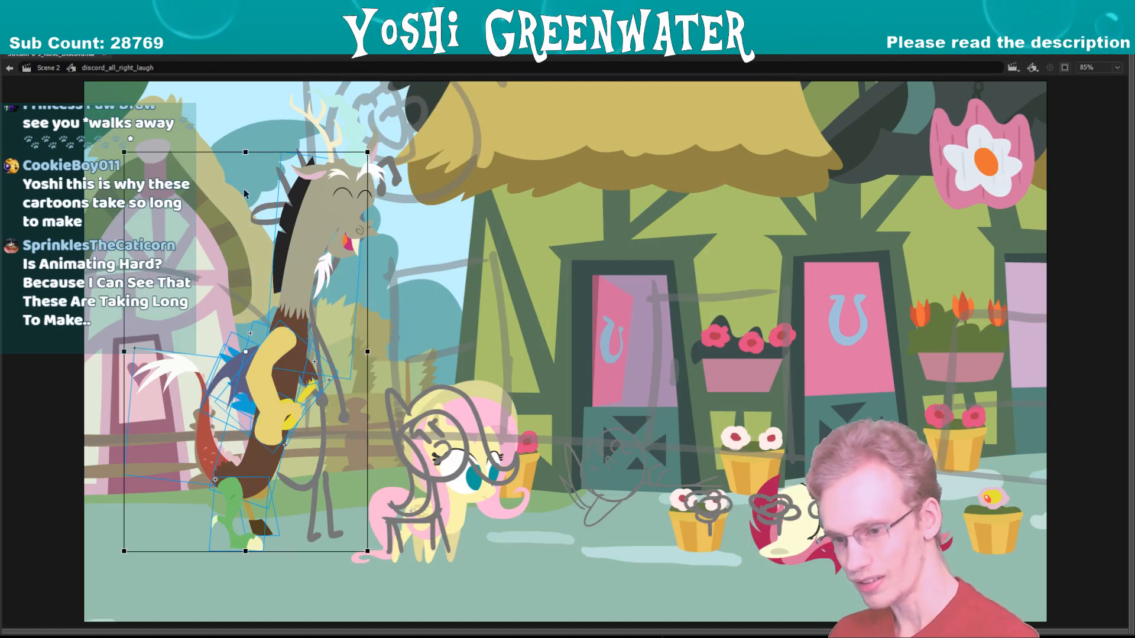
{"action": "left_click_drag", "start_coordinate": [196, 152], "coordinate": [200, 152]}
{"action": "left_click_drag", "start_coordinate": [319, 219], "coordinate": [323, 220]}
{"action": "left_click", "coordinate": [258, 220]}
{"action": "key", "text": "F4"}
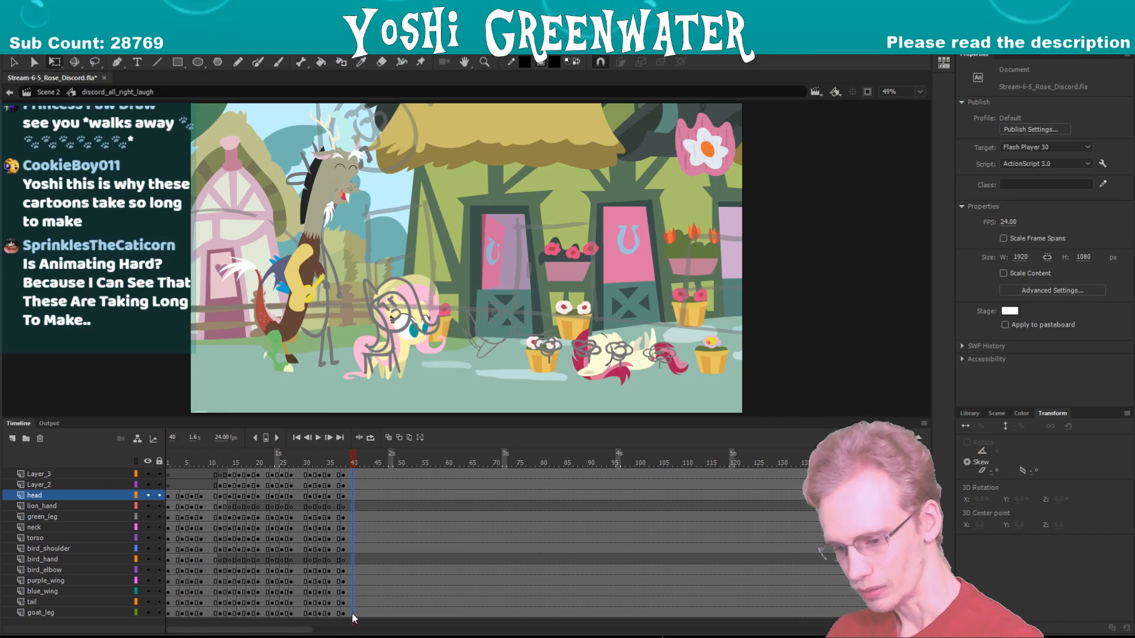
- Insert keyframes on all layers at frame 40 and skew Discord's body backward, leaving the head in place
{"action": "left_click", "coordinate": [352, 615]}
{"action": "key", "text": "F4"}
{"action": "left_click", "coordinate": [332, 222], "text": "shift"}
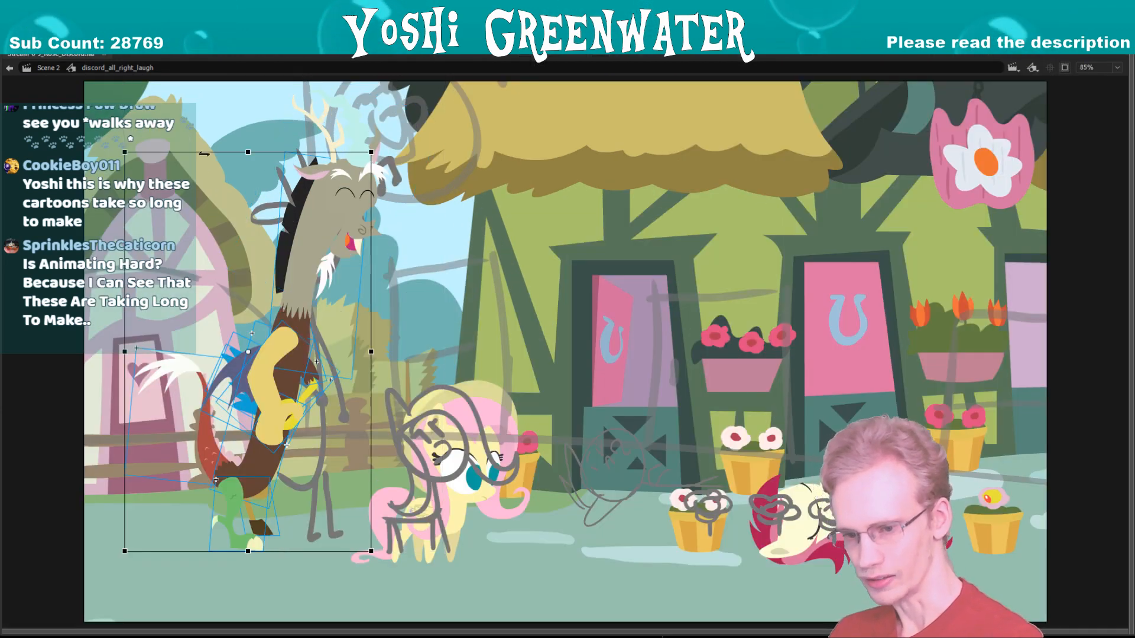
{"action": "left_click_drag", "start_coordinate": [205, 152], "coordinate": [163, 154]}
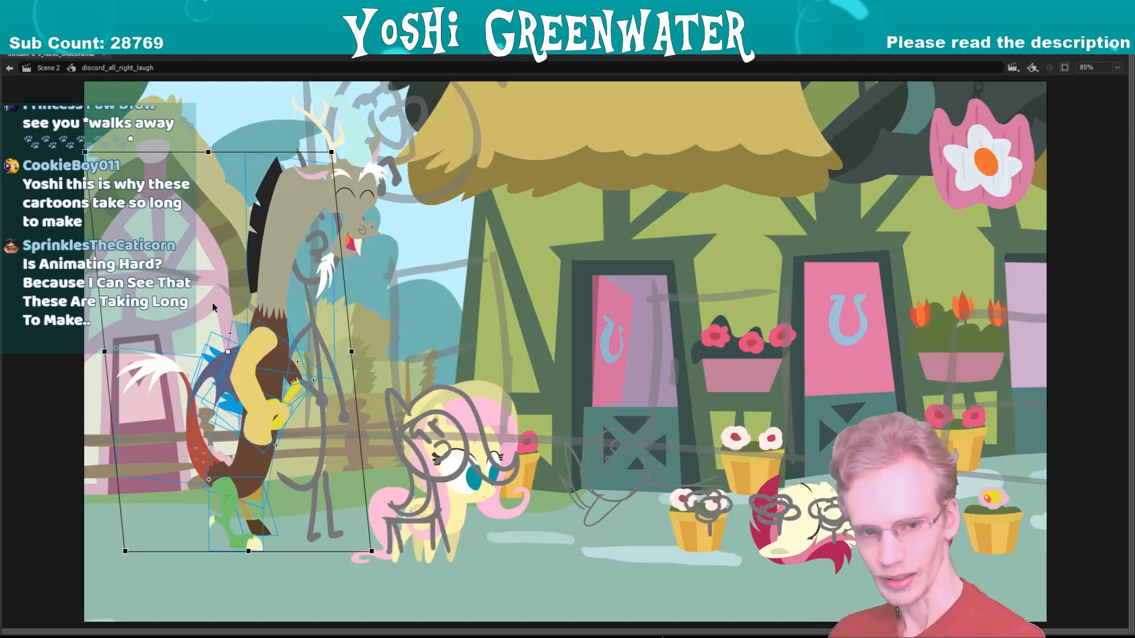
{"action": "left_click", "coordinate": [224, 494]}
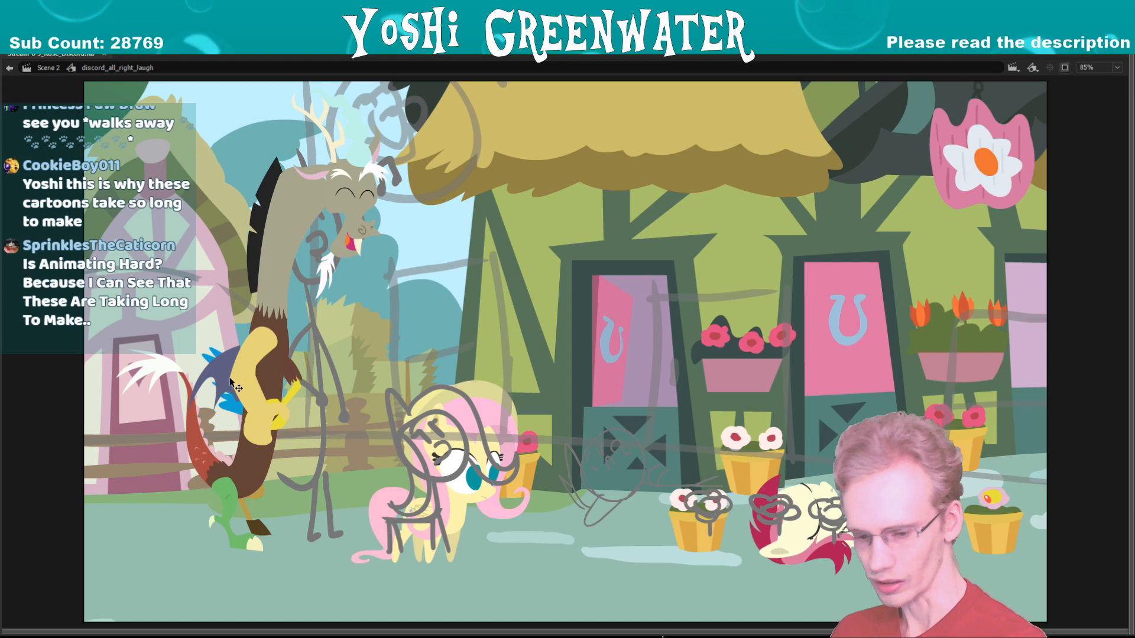
- Select Discord's body without head and legs, move its pivot to the hips, rotate it further backward and compare with the previous keyframe
{"action": "left_click", "coordinate": [256, 467]}
{"action": "left_click", "coordinate": [265, 304], "text": "shift"}
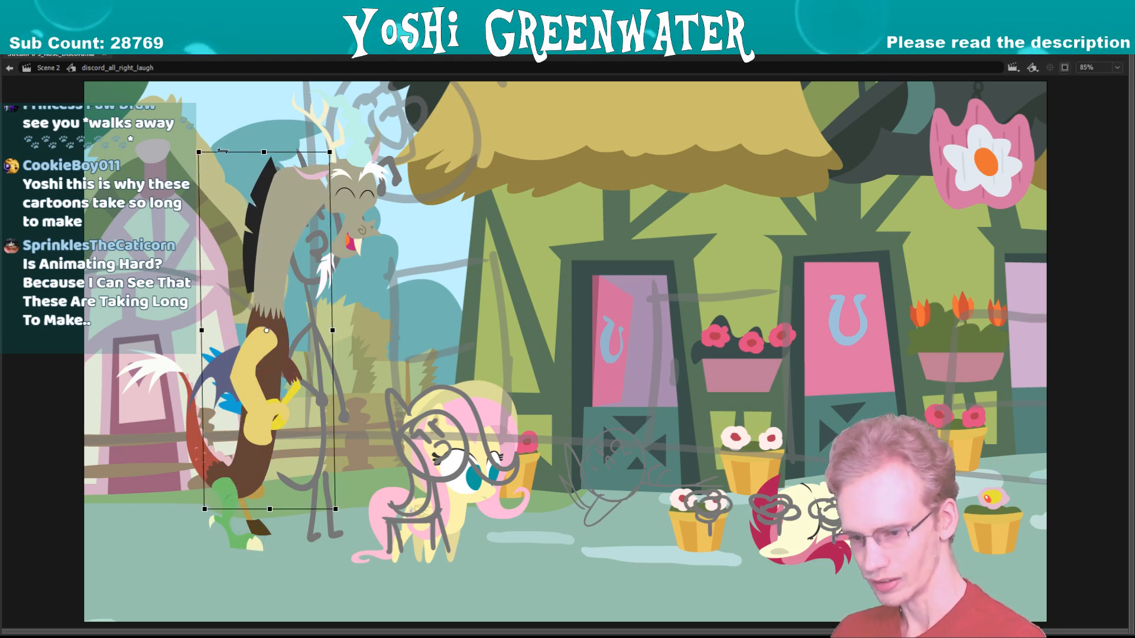
{"action": "left_click", "coordinate": [319, 255], "text": "shift"}
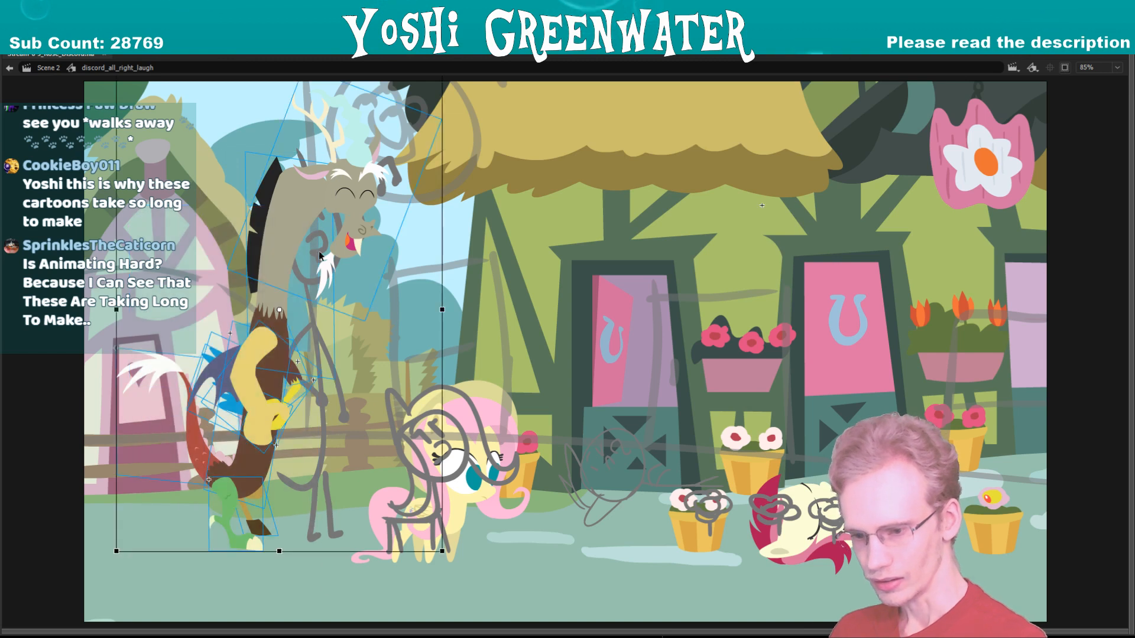
{"action": "left_click", "coordinate": [327, 232], "text": "shift"}
{"action": "left_click", "coordinate": [232, 520], "text": "shift"}
{"action": "left_click", "coordinate": [252, 513], "text": "shift"}
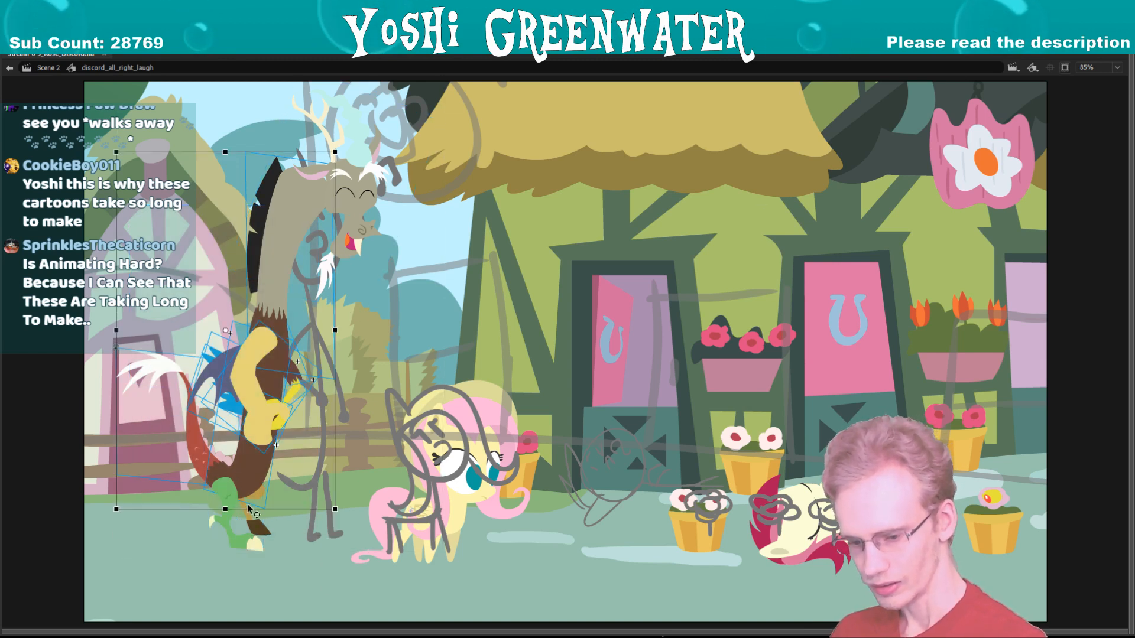
{"action": "left_click_drag", "start_coordinate": [226, 330], "coordinate": [228, 488]}
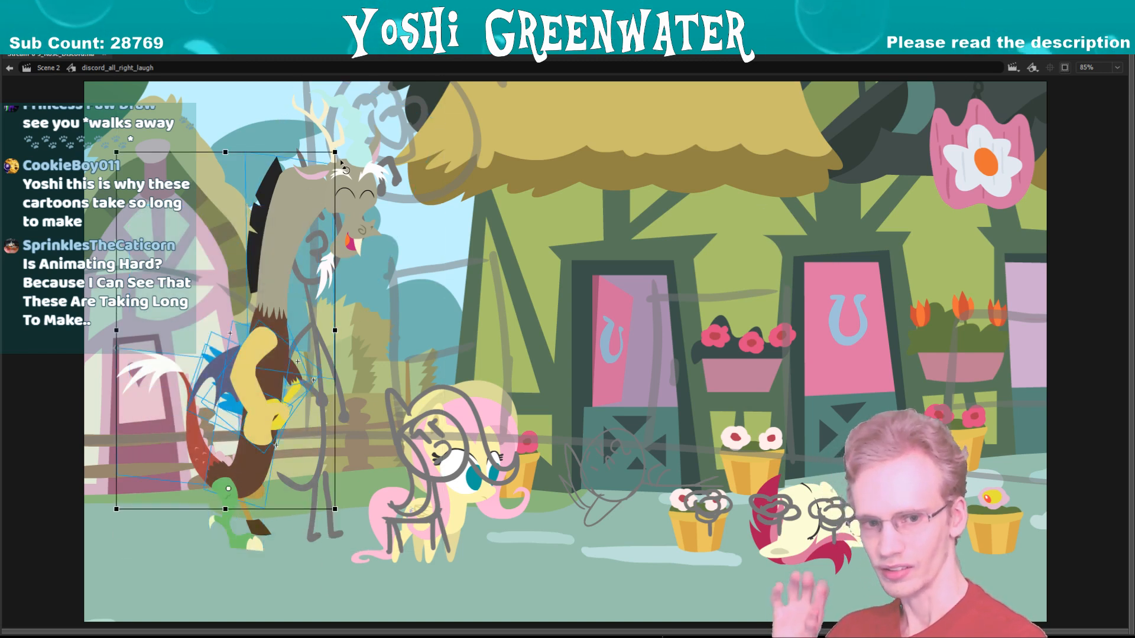
{"action": "left_click_drag", "start_coordinate": [338, 163], "coordinate": [272, 128]}
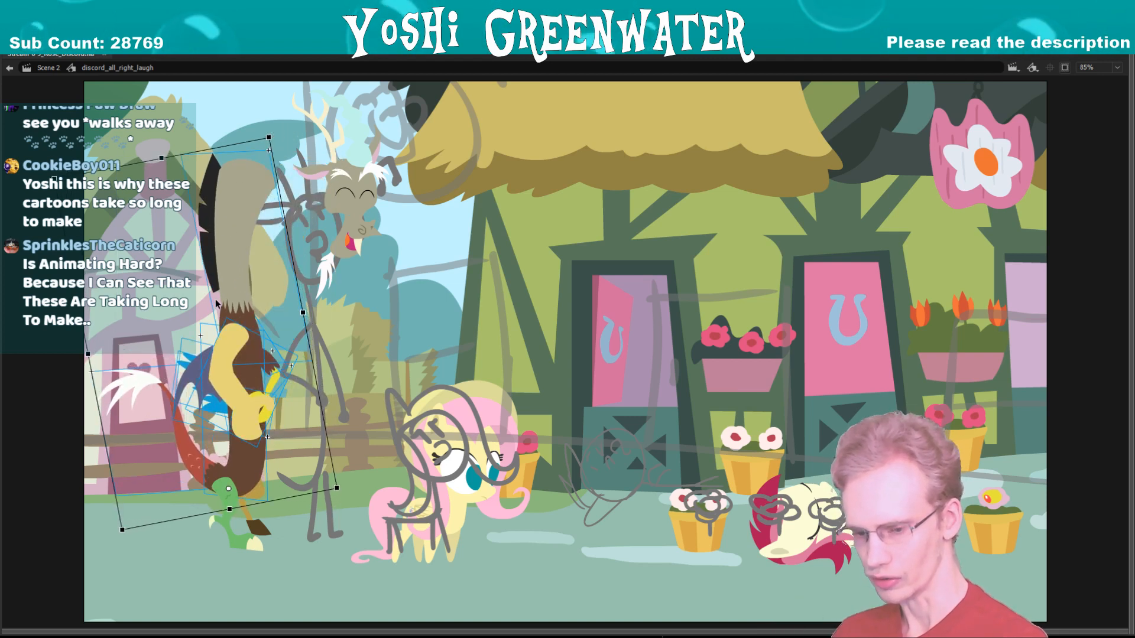
{"action": "key", "text": "ctrl+z"}
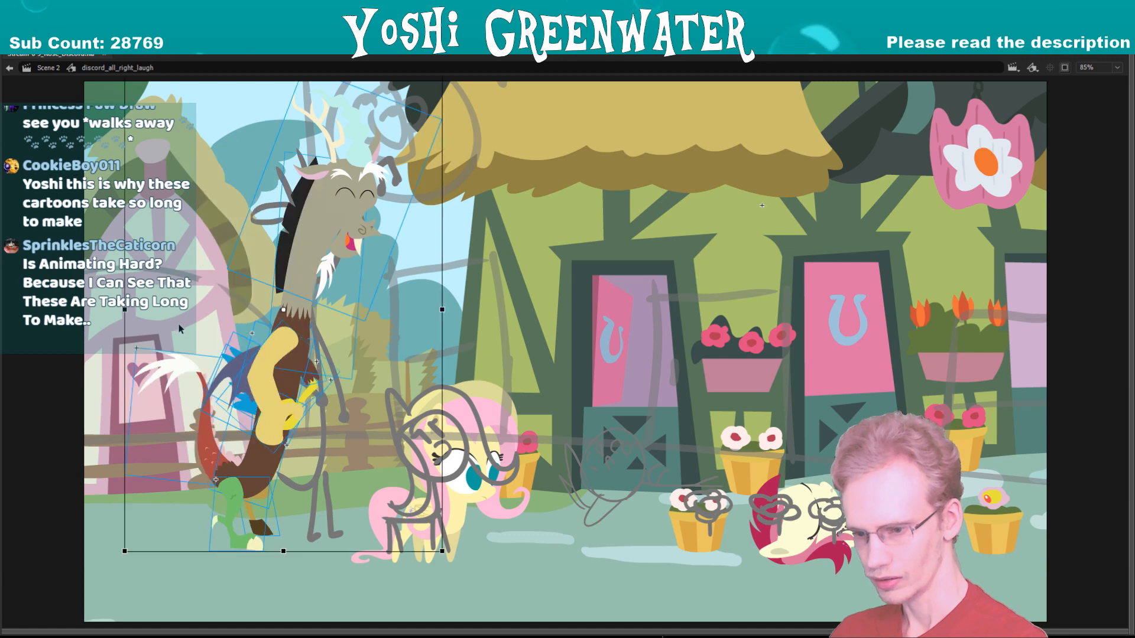
{"action": "key", "text": "ctrl+z"}
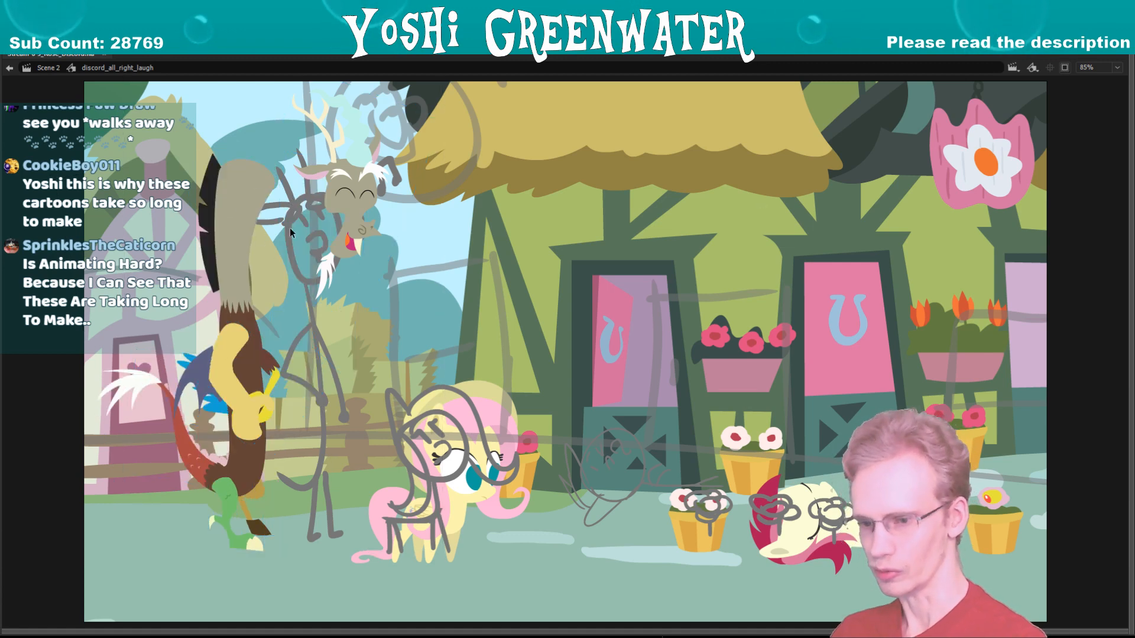
- Move Discord's head back onto the neck at frame 40, tilt it upward and compare the pose with the previous keyframe
{"action": "left_click_drag", "start_coordinate": [290, 232], "coordinate": [251, 206]}
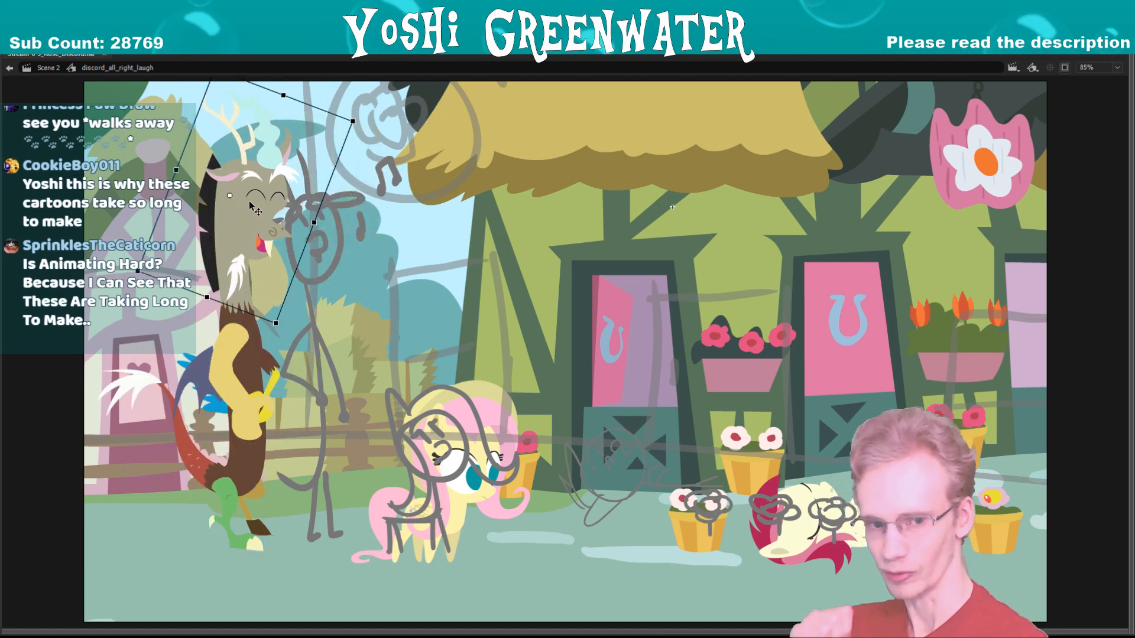
{"action": "left_click_drag", "start_coordinate": [353, 131], "coordinate": [327, 103]}
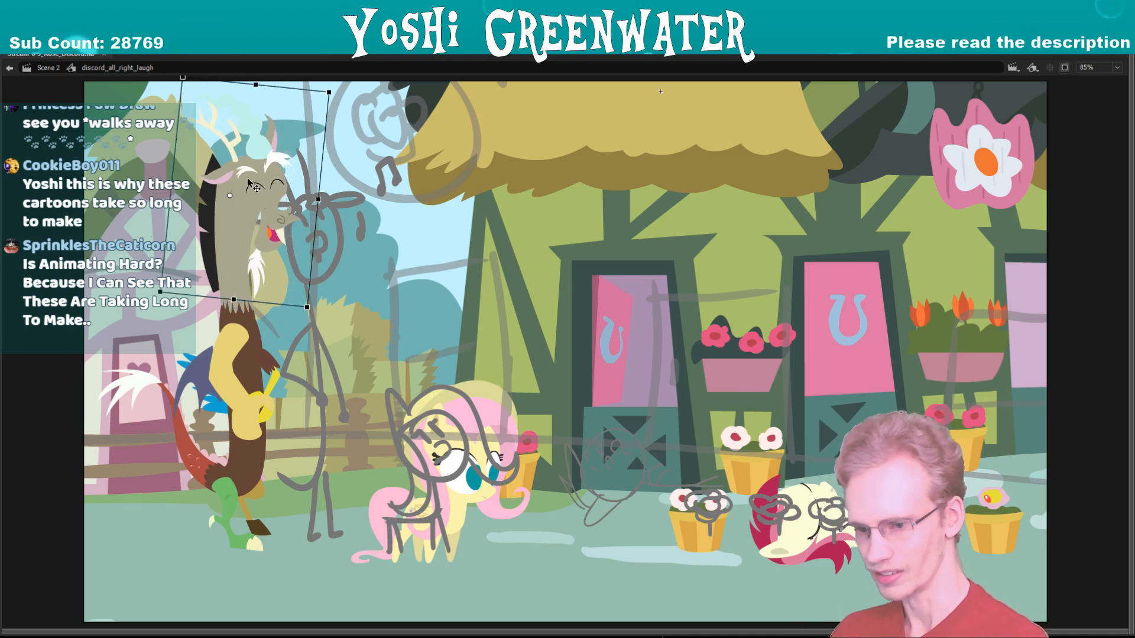
{"action": "left_click_drag", "start_coordinate": [248, 182], "coordinate": [238, 182]}
{"action": "left_click", "coordinate": [195, 242]}
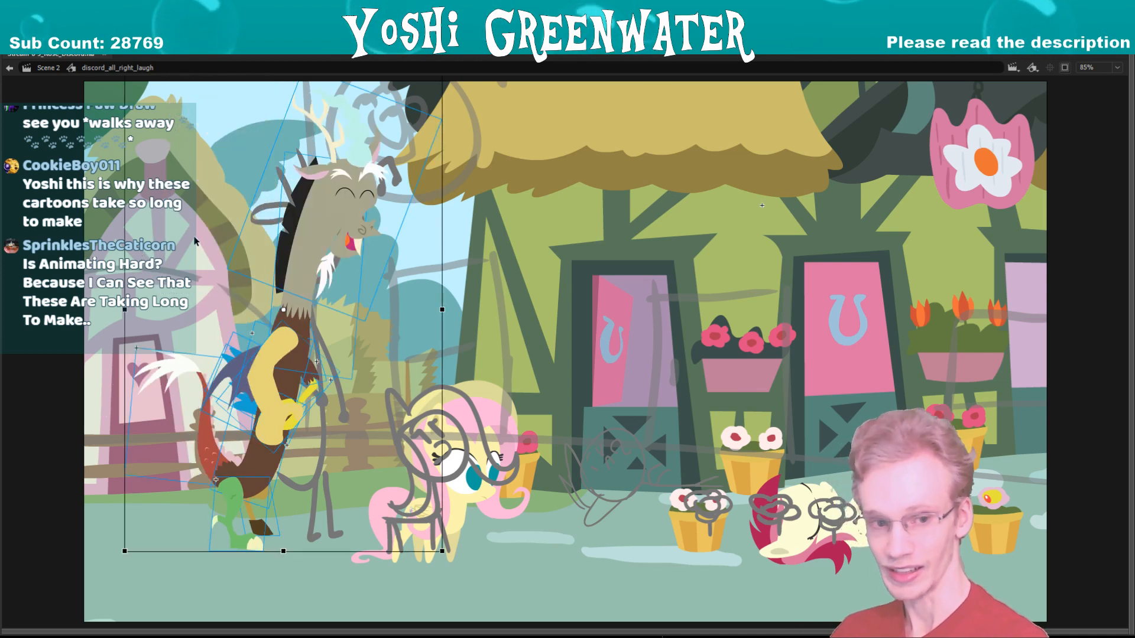
{"action": "key", "text": "."}
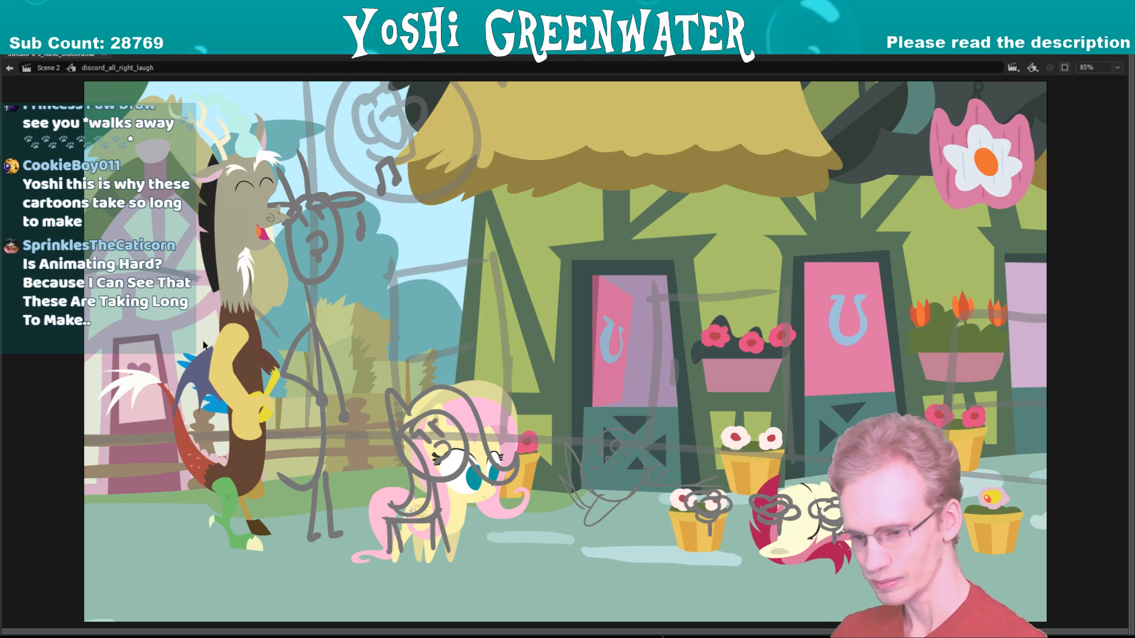
{"action": "key", "text": "."}
- Set the first frame of the discord_lion_arm_bent instance to 2 at frame 40
{"action": "key", "text": "F4"}
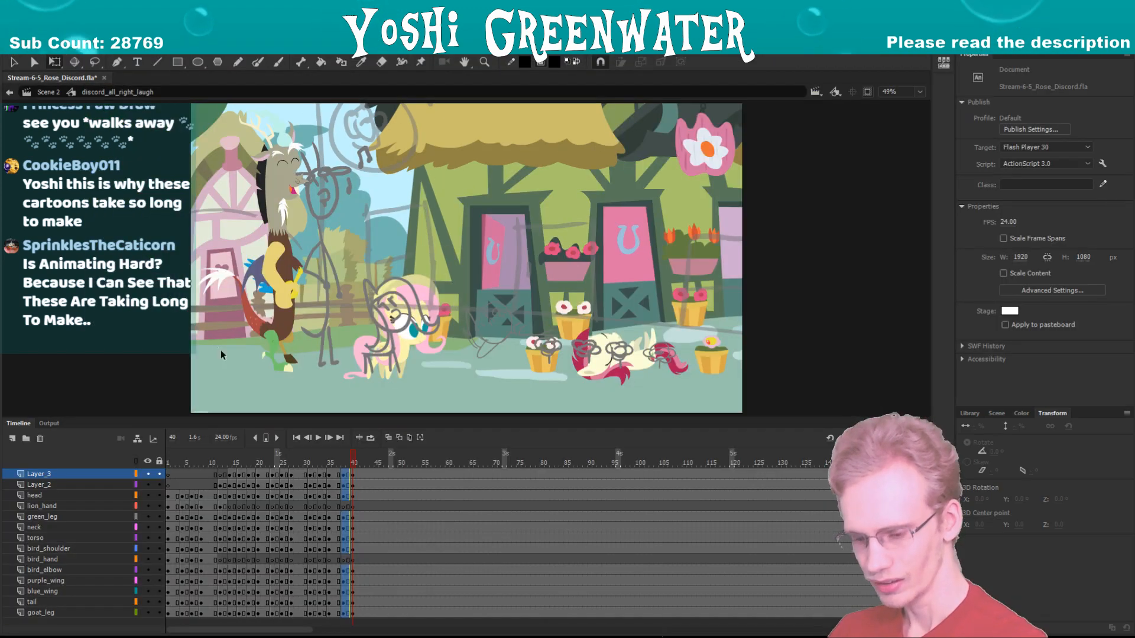
{"action": "key", "text": "F4"}
{"action": "left_click", "coordinate": [248, 361]}
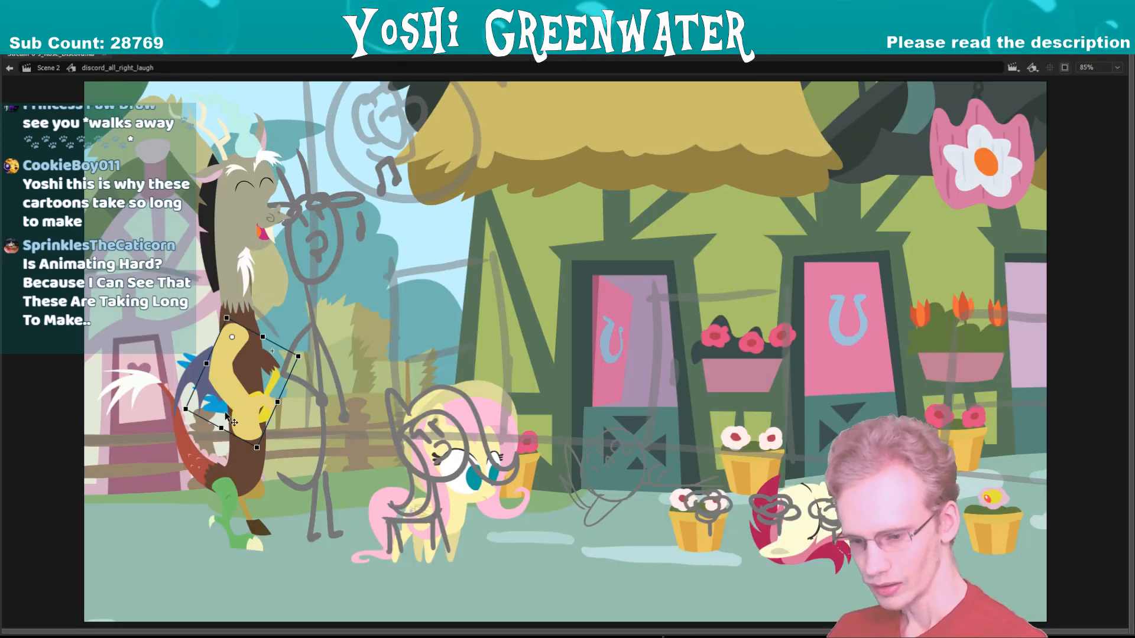
{"action": "key", "text": "F4"}
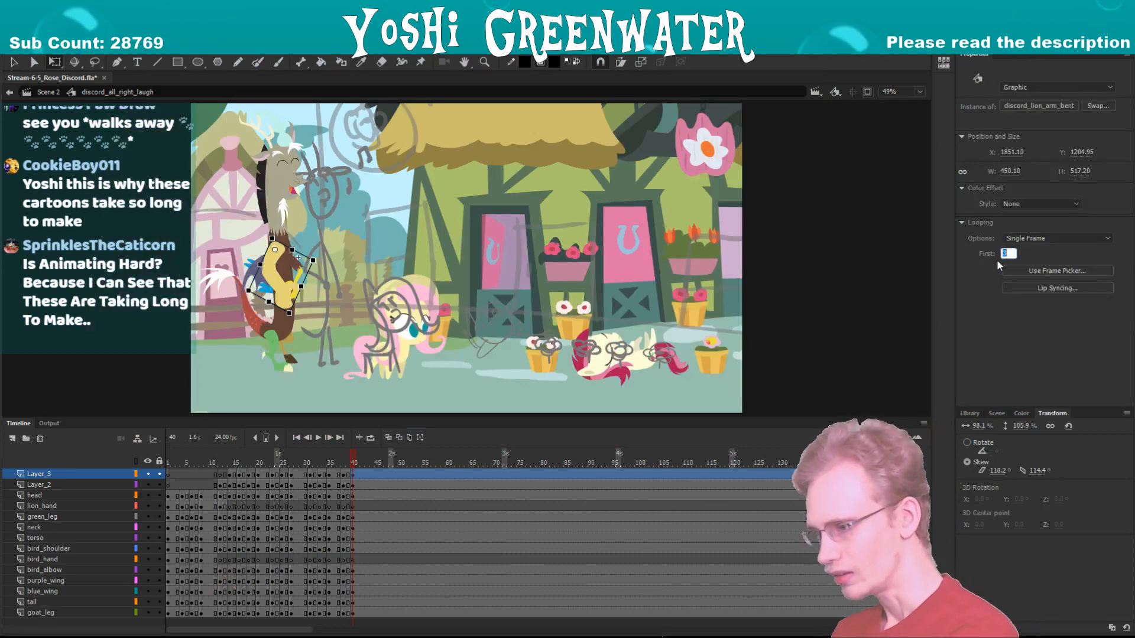
{"action": "type", "text": "2"}
{"action": "key", "text": "Return"}
{"action": "key", "text": "F4"}
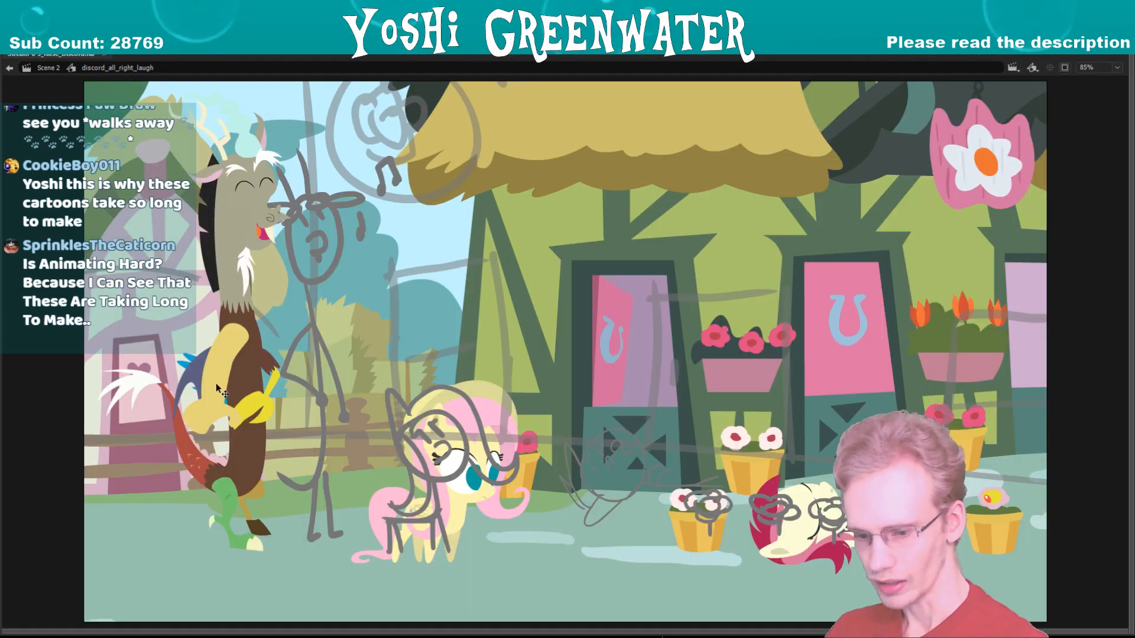
- Rotate the lion arm and reposition it on Discord's shoulder so its paw meets the bird hand
{"action": "left_click_drag", "start_coordinate": [177, 440], "coordinate": [196, 461]}
{"action": "left_click", "coordinate": [248, 355]}
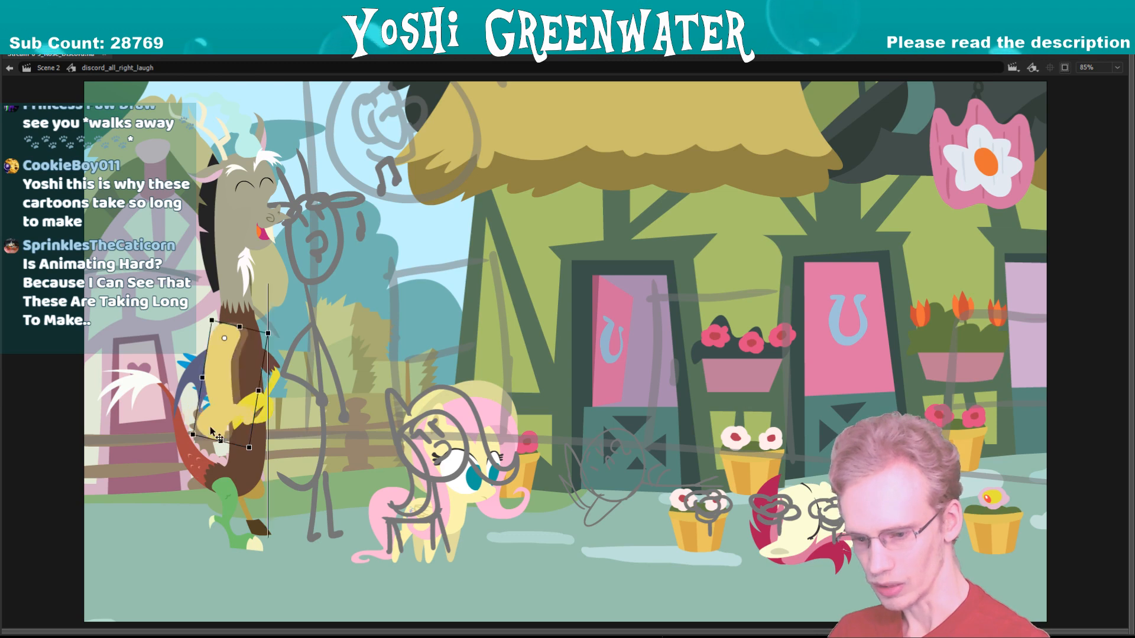
{"action": "left_click_drag", "start_coordinate": [234, 343], "coordinate": [234, 349]}
{"action": "left_click", "coordinate": [262, 399]}
{"action": "key", "text": "F4"}
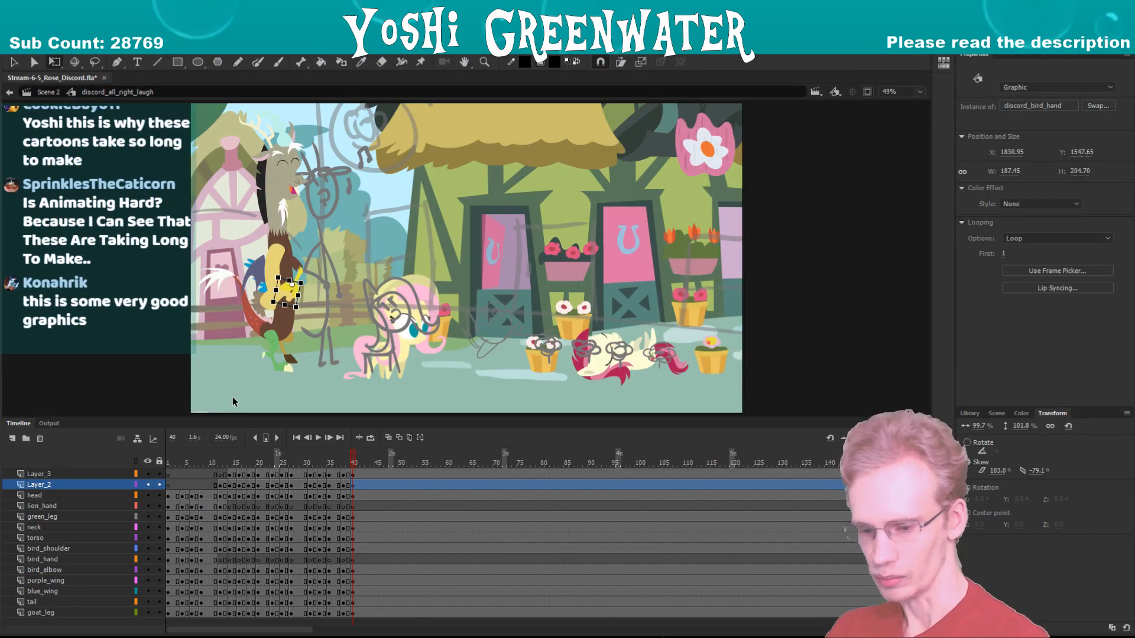
- Cut the discord_bird_hand instance from Layer_2 at frame 40
{"action": "key", "text": "z"}
{"action": "left_click", "coordinate": [289, 304]}
{"action": "left_click_drag", "start_coordinate": [277, 313], "coordinate": [251, 332]}
{"action": "left_click", "coordinate": [252, 332]}
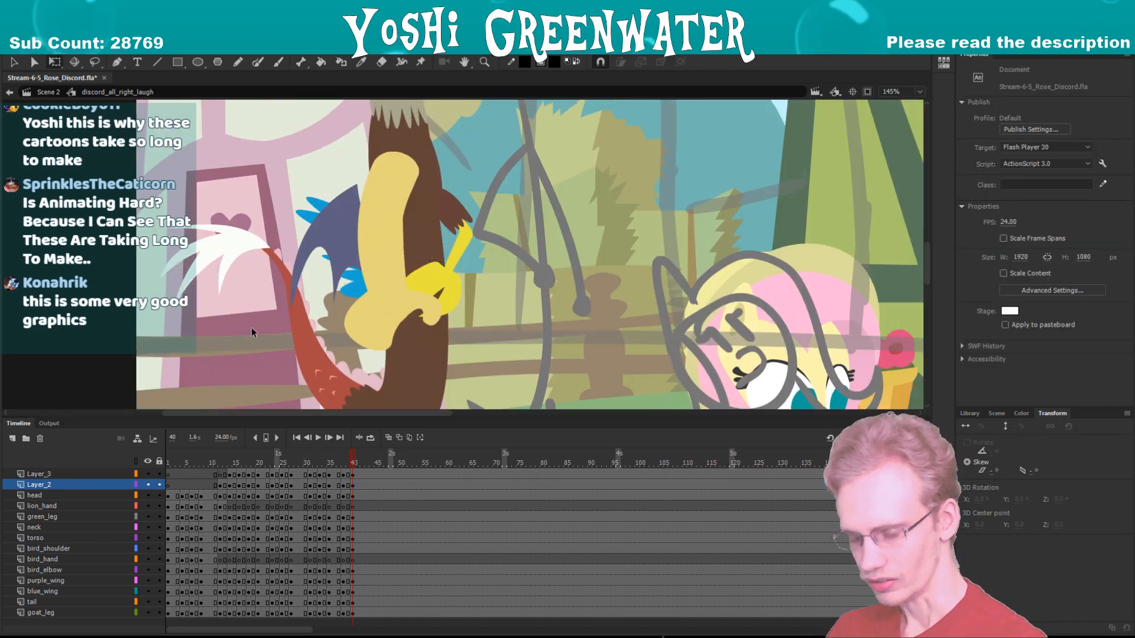
{"action": "left_click", "coordinate": [434, 284]}
{"action": "key", "text": "Delete"}
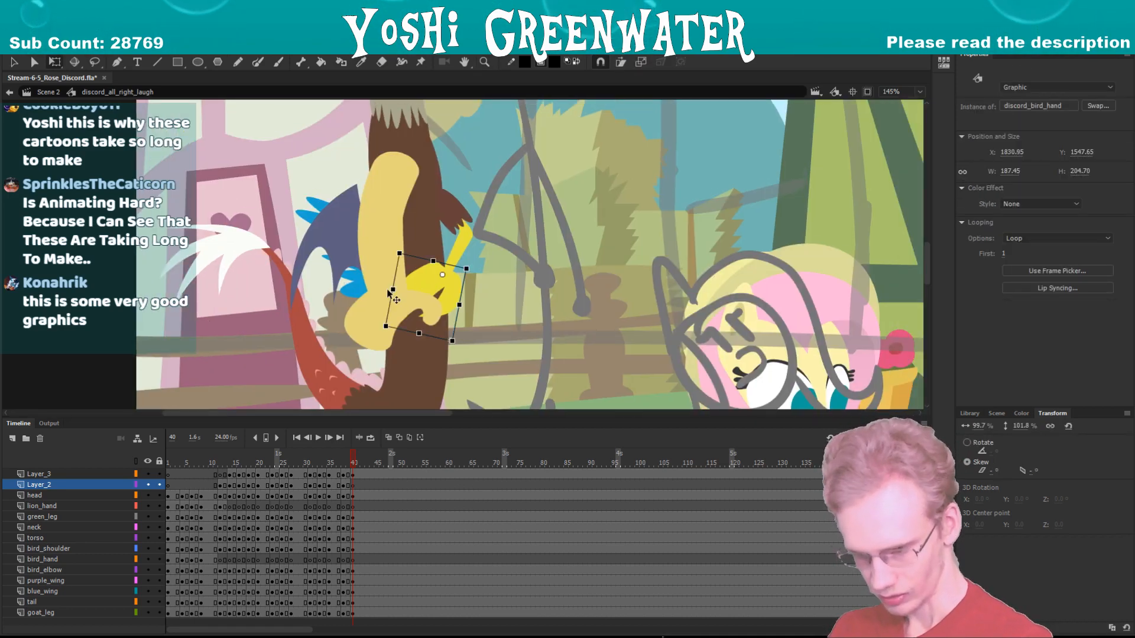
- Check which layer holds the bird hand at frame 10 and paste the cut hand in place on bird_hand at frame 40
{"action": "left_click", "coordinate": [226, 465]}
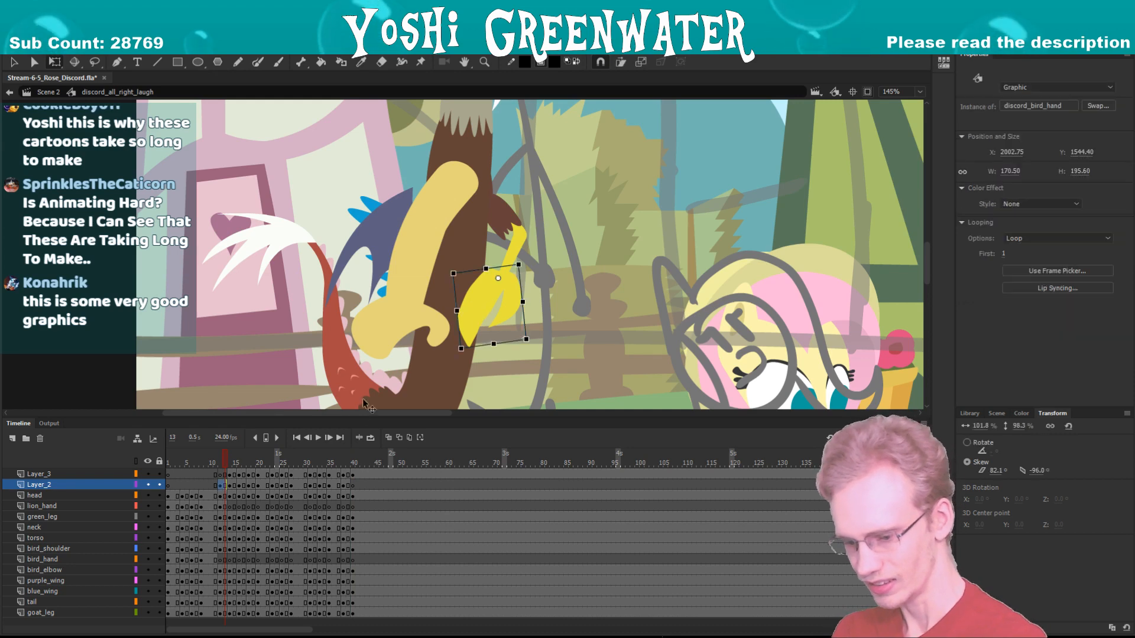
{"action": "key", "text": "comma"}
{"action": "key", "text": "comma"}
{"action": "key", "text": "comma"}
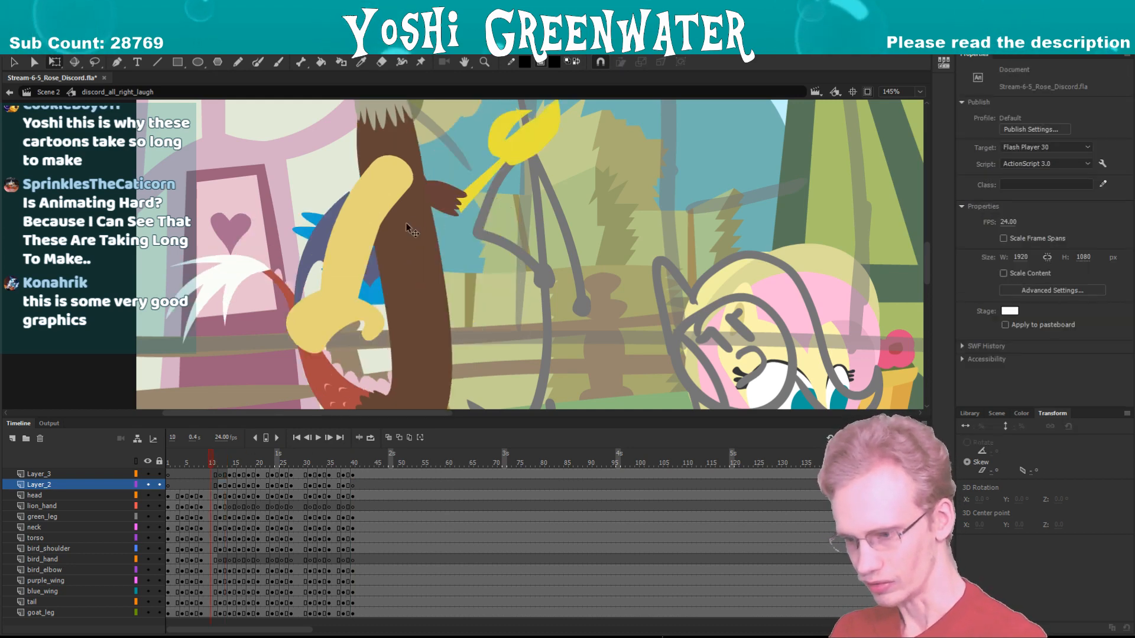
{"action": "left_click", "coordinate": [515, 142]}
{"action": "left_click", "coordinate": [352, 559]}
{"action": "key", "text": "ctrl+shift+v"}
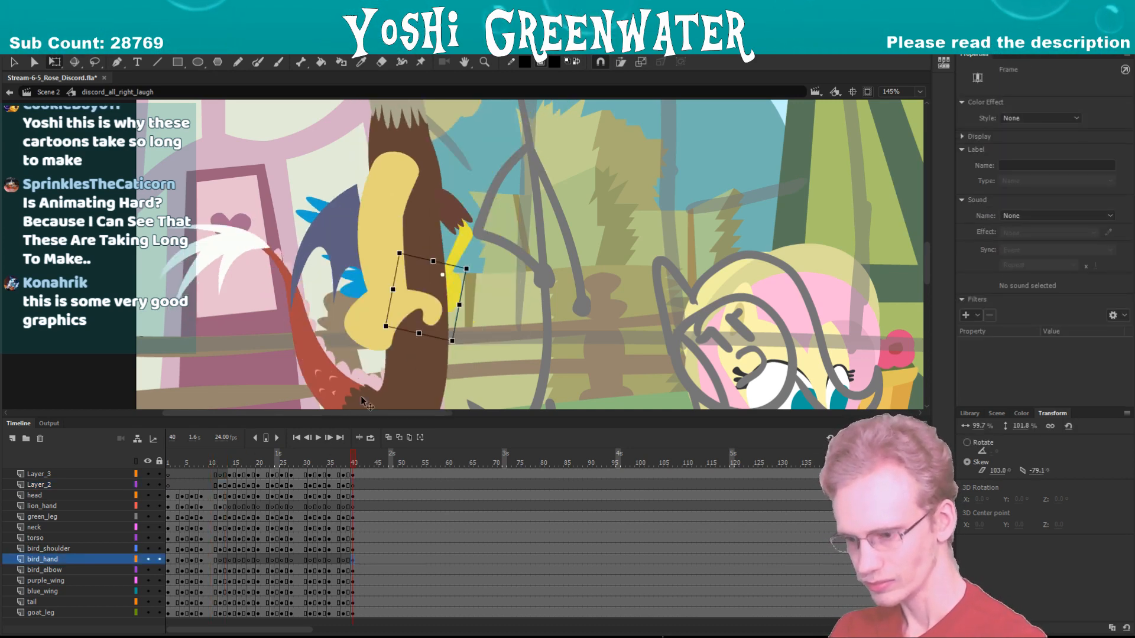
- Swap the discord_bird_elbow copy instance at frame 40 for the discord_bird_elbow symbol
{"action": "left_click", "coordinate": [474, 257]}
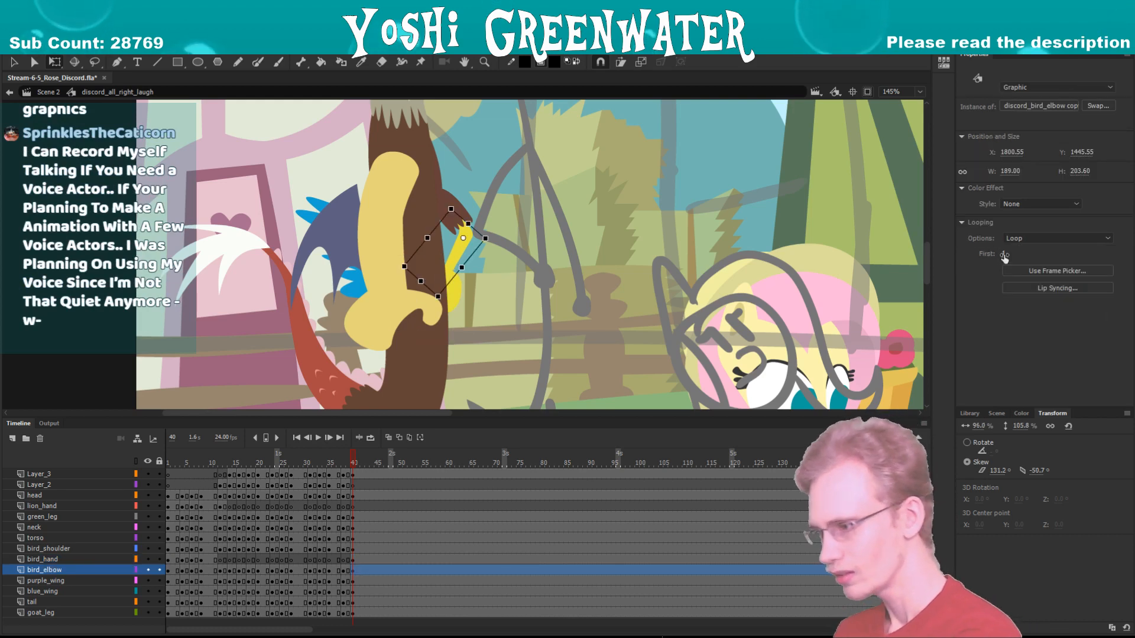
{"action": "left_click", "coordinate": [1097, 106]}
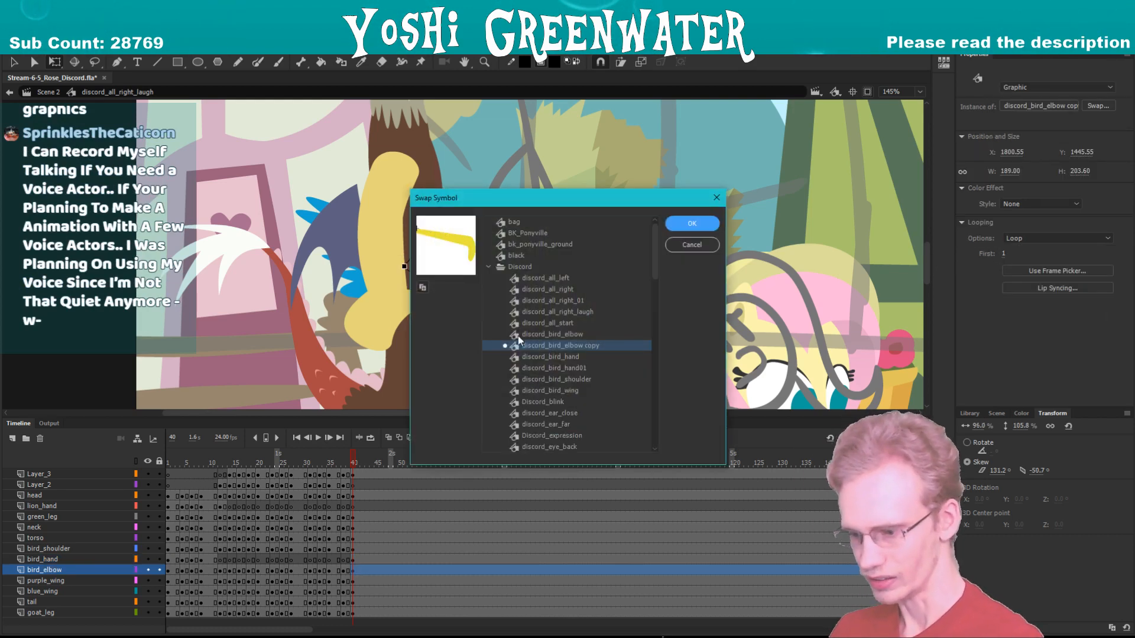
{"action": "left_click", "coordinate": [518, 334]}
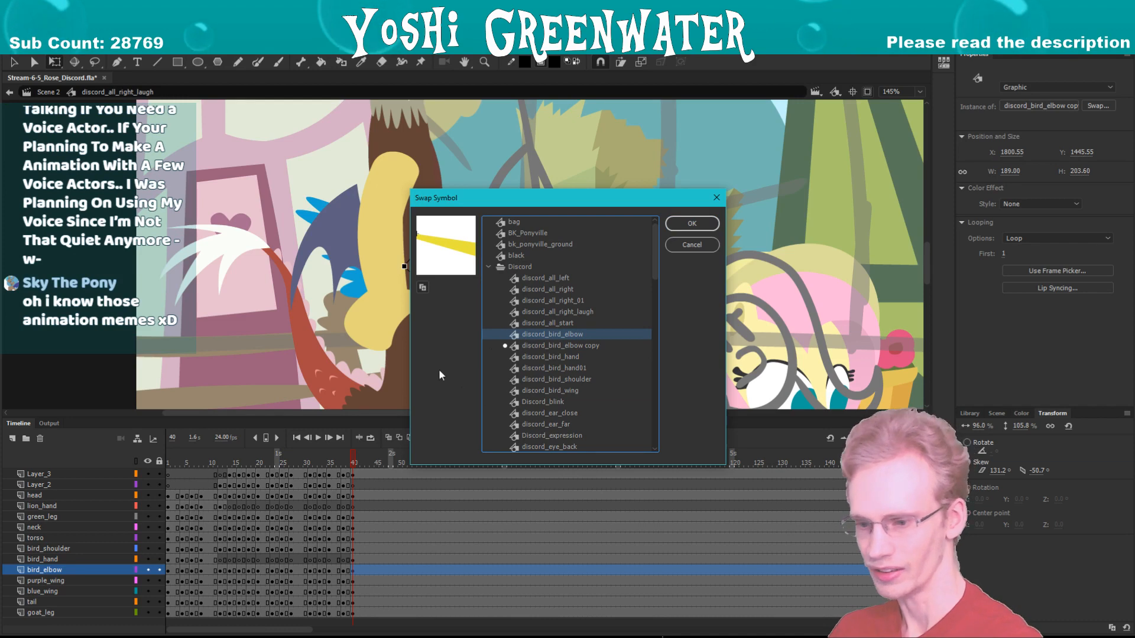
{"action": "key", "text": "Return"}
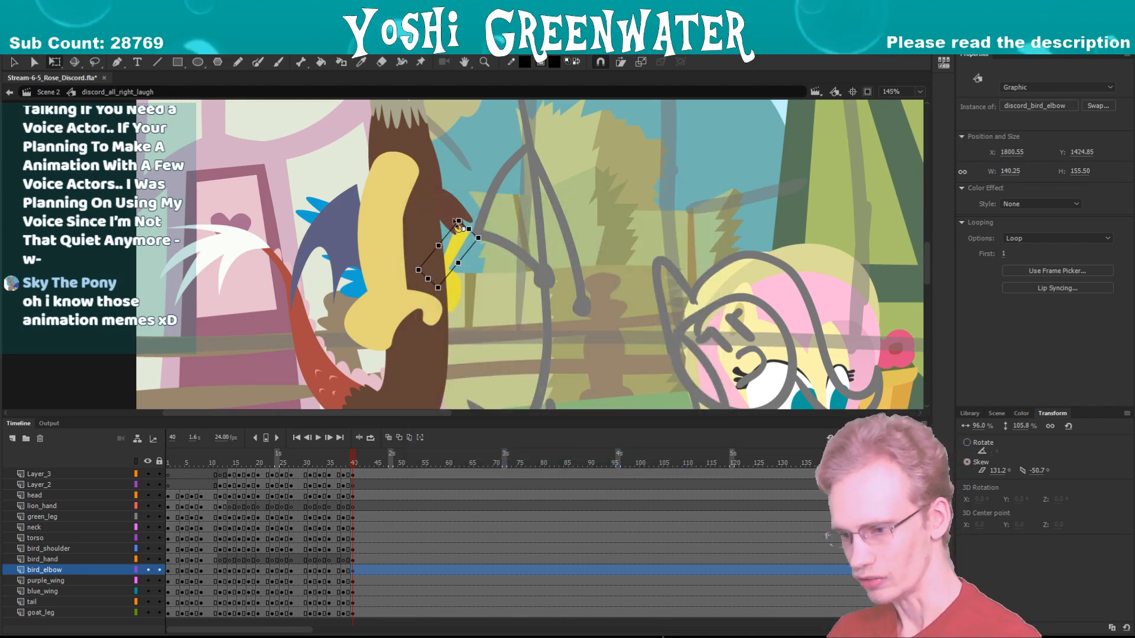
{"action": "left_click", "coordinate": [440, 227]}
{"action": "left_click", "coordinate": [449, 232]}
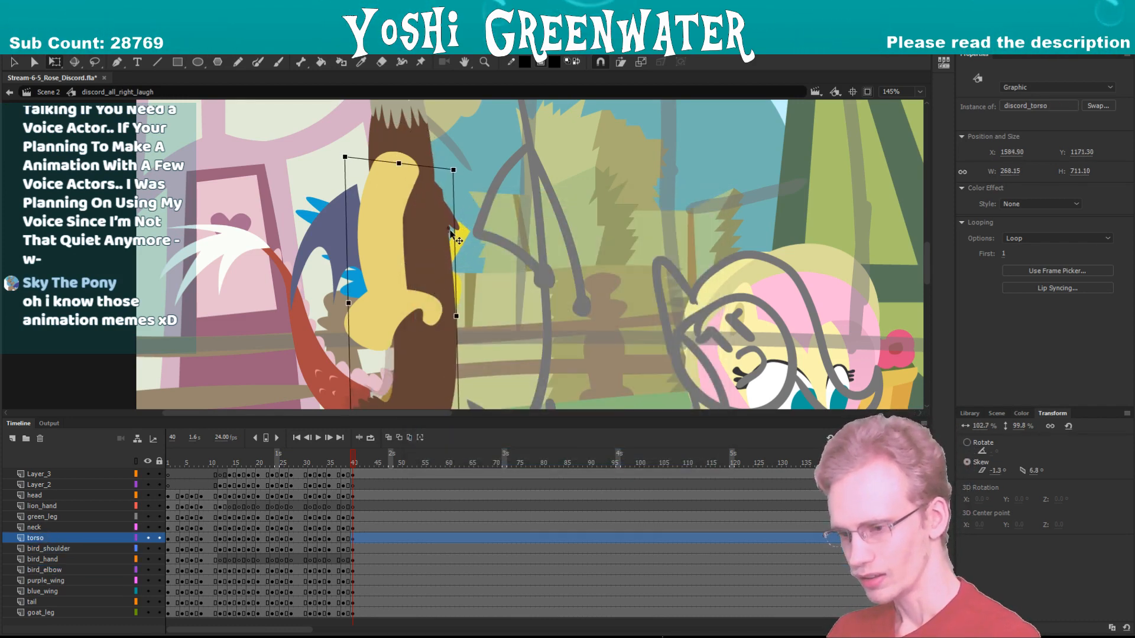
- Swing the bird elbow outward from the torso at frame 40 and move the bird hand onto its lower end
{"action": "left_click", "coordinate": [451, 224]}
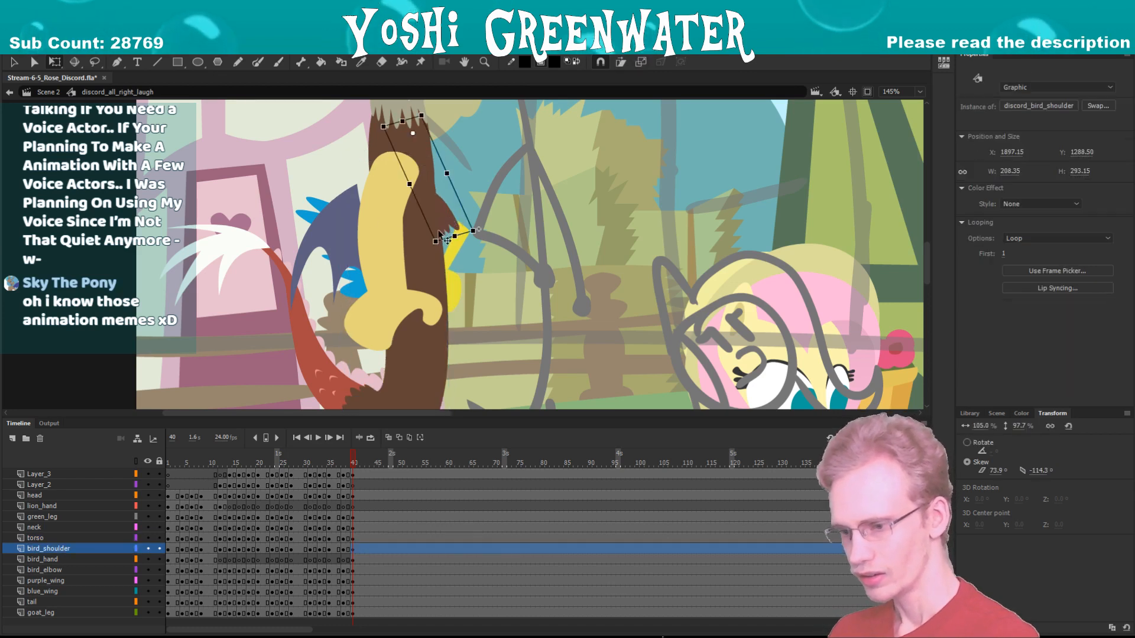
{"action": "left_click", "coordinate": [455, 254]}
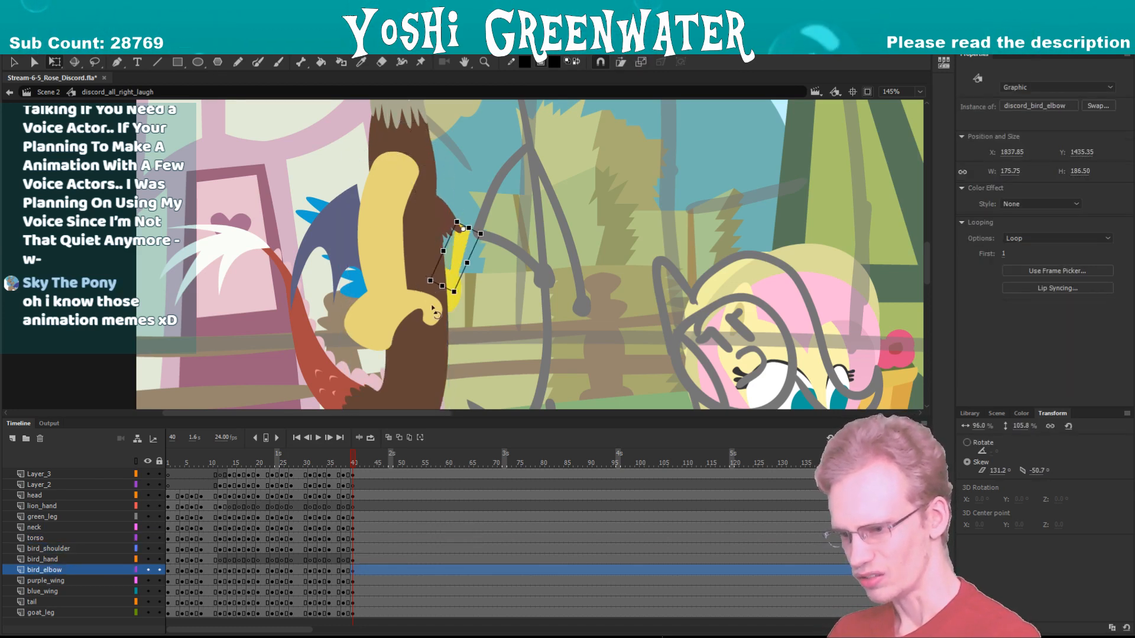
{"action": "left_click_drag", "start_coordinate": [453, 295], "coordinate": [482, 305]}
{"action": "left_click_drag", "start_coordinate": [483, 356], "coordinate": [518, 337]}
{"action": "left_click_drag", "start_coordinate": [461, 310], "coordinate": [461, 309]}
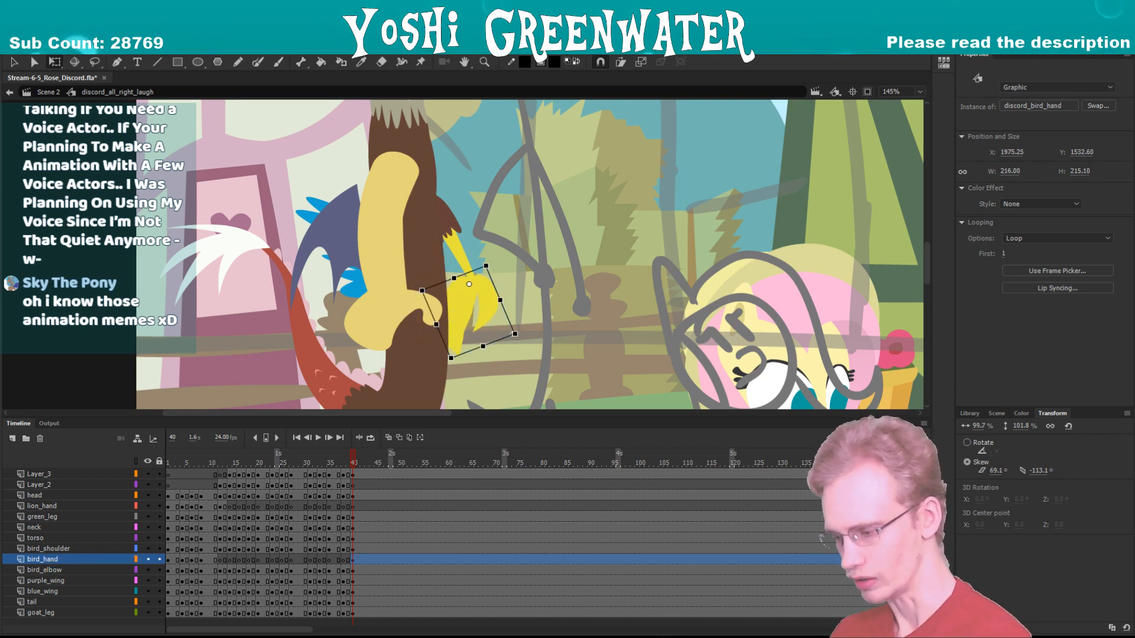
- Flip the bird hand horizontally and rotate it so it hangs down from the elbow
{"action": "key", "text": "shift+h"}
{"action": "left_click_drag", "start_coordinate": [491, 362], "coordinate": [457, 381]}
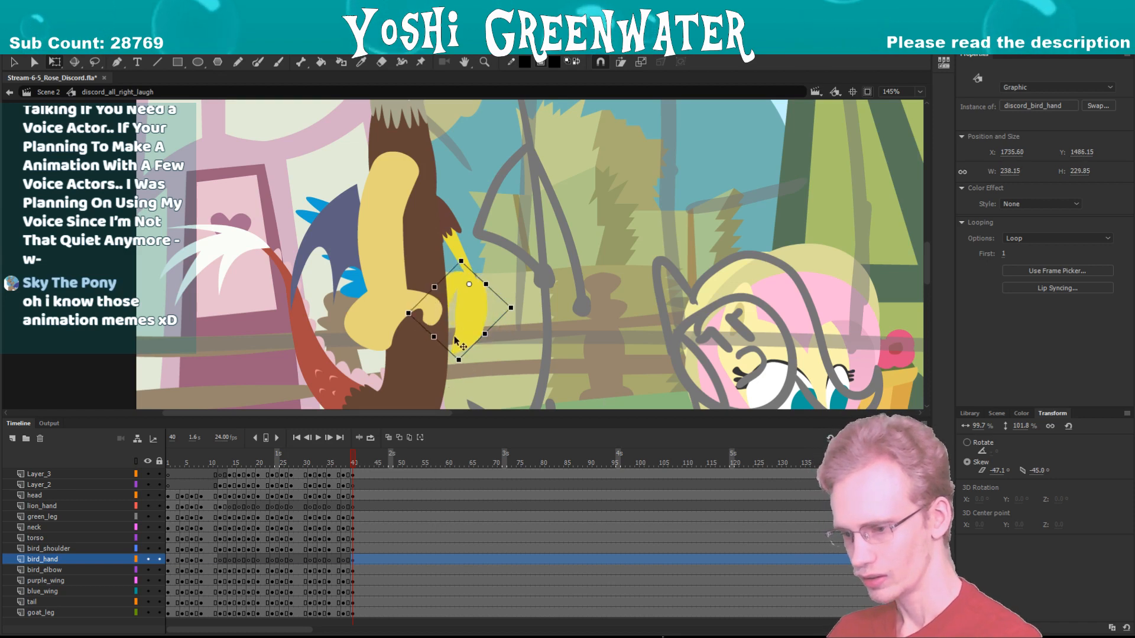
{"action": "left_click_drag", "start_coordinate": [464, 329], "coordinate": [464, 331]}
- Rotate the bird elbow and hand together about the shoulder joint toward the torso, and fine-tune the hand's angle
{"action": "left_click", "coordinate": [458, 257], "text": "shift"}
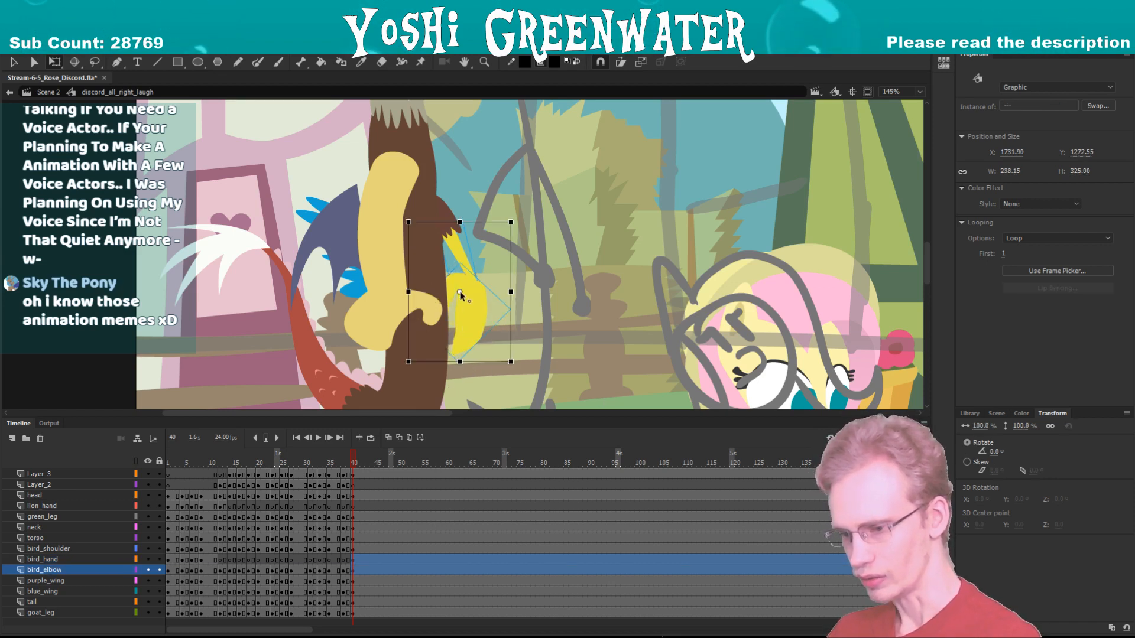
{"action": "left_click_drag", "start_coordinate": [459, 293], "coordinate": [446, 228]}
{"action": "left_click_drag", "start_coordinate": [512, 365], "coordinate": [496, 372]}
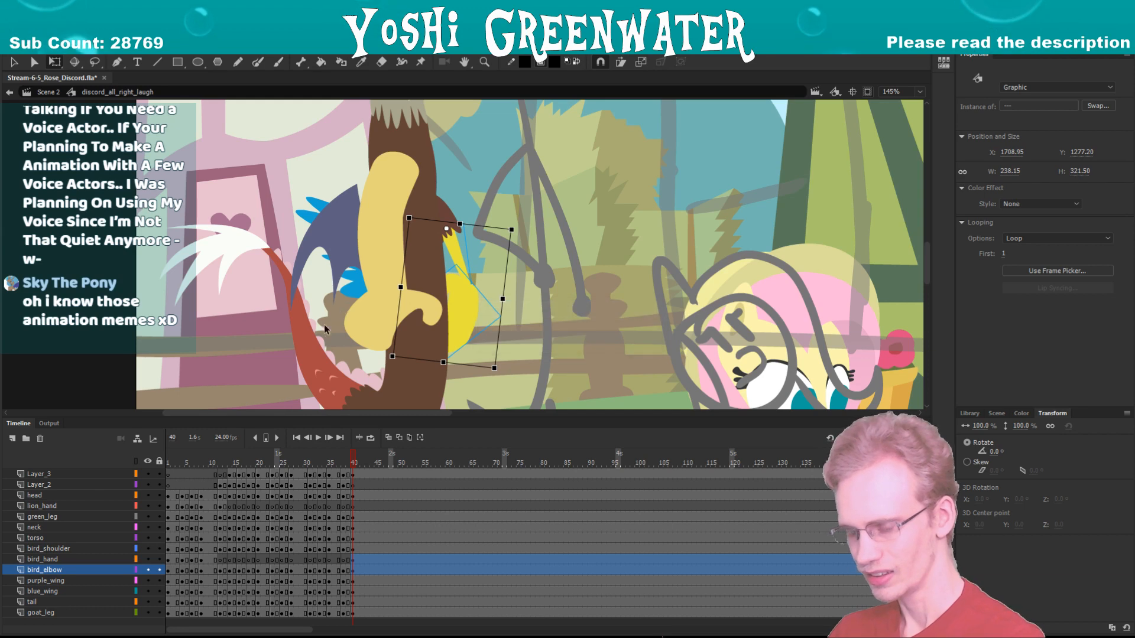
{"action": "key", "text": "."}
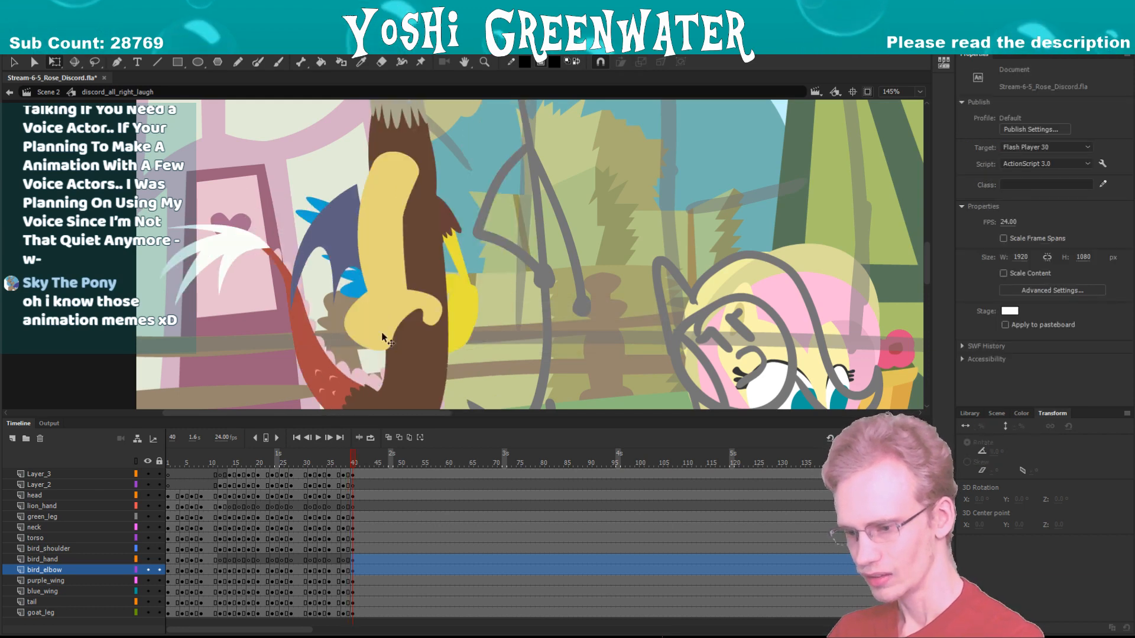
{"action": "left_click", "coordinate": [461, 328]}
{"action": "left_click_drag", "start_coordinate": [440, 367], "coordinate": [423, 350]}
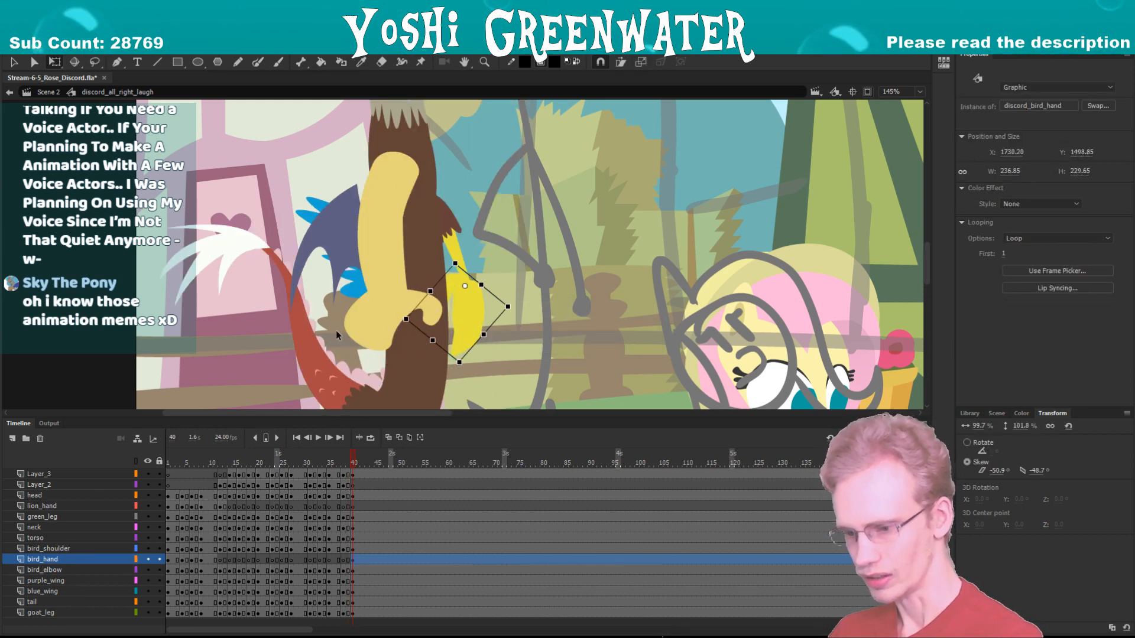
- Slightly rotate the bent lion arm about its shoulder on Layer_3 at frame 40
{"action": "scroll", "coordinate": [355, 266], "scroll_direction": "down", "scroll_amount": 1}
{"action": "left_click", "coordinate": [381, 152]}
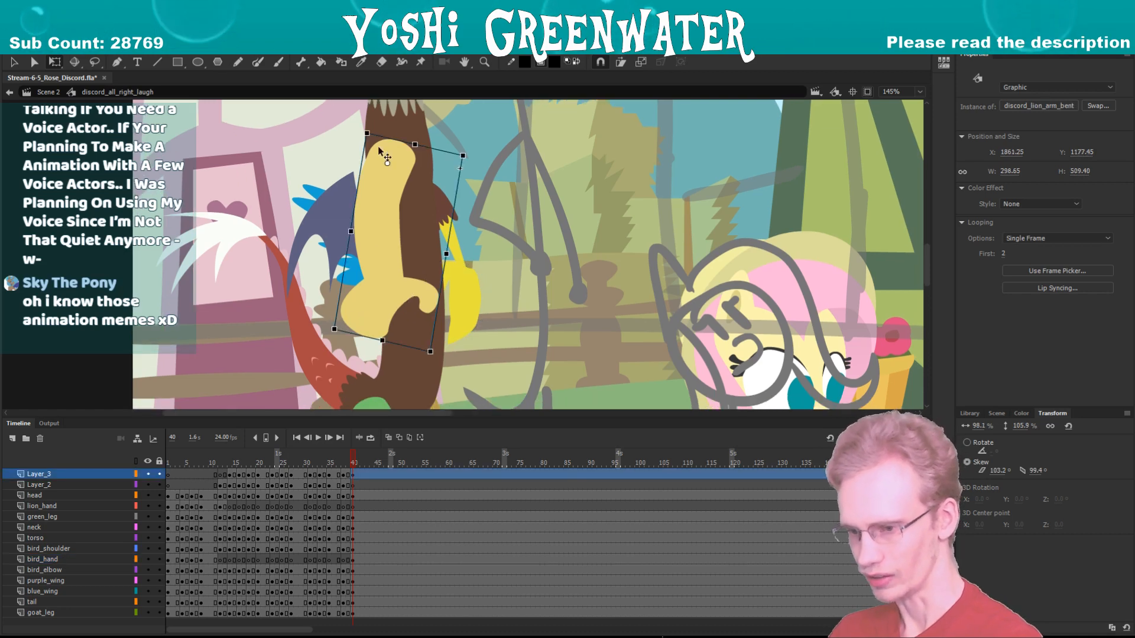
{"action": "left_click_drag", "start_coordinate": [381, 137], "coordinate": [345, 155]}
{"action": "left_click", "coordinate": [323, 150]}
{"action": "key", "text": "."}
{"action": "left_click", "coordinate": [323, 207]}
{"action": "left_click", "coordinate": [282, 200]}
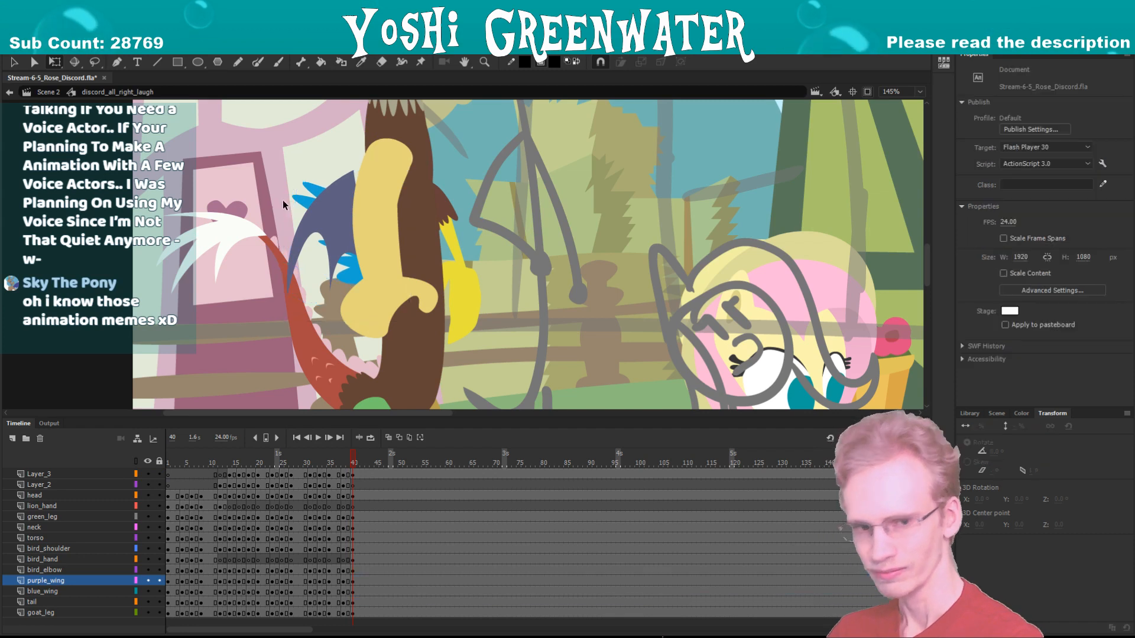
{"action": "scroll", "coordinate": [278, 225], "scroll_direction": "left", "scroll_amount": 2}
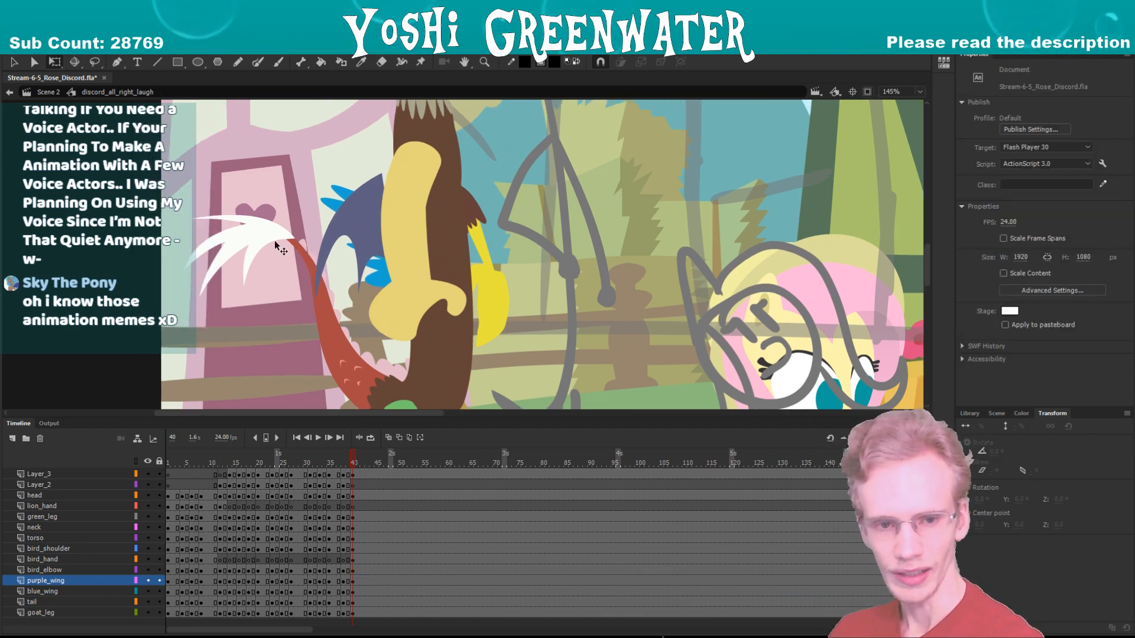
{"action": "left_click", "coordinate": [273, 248]}
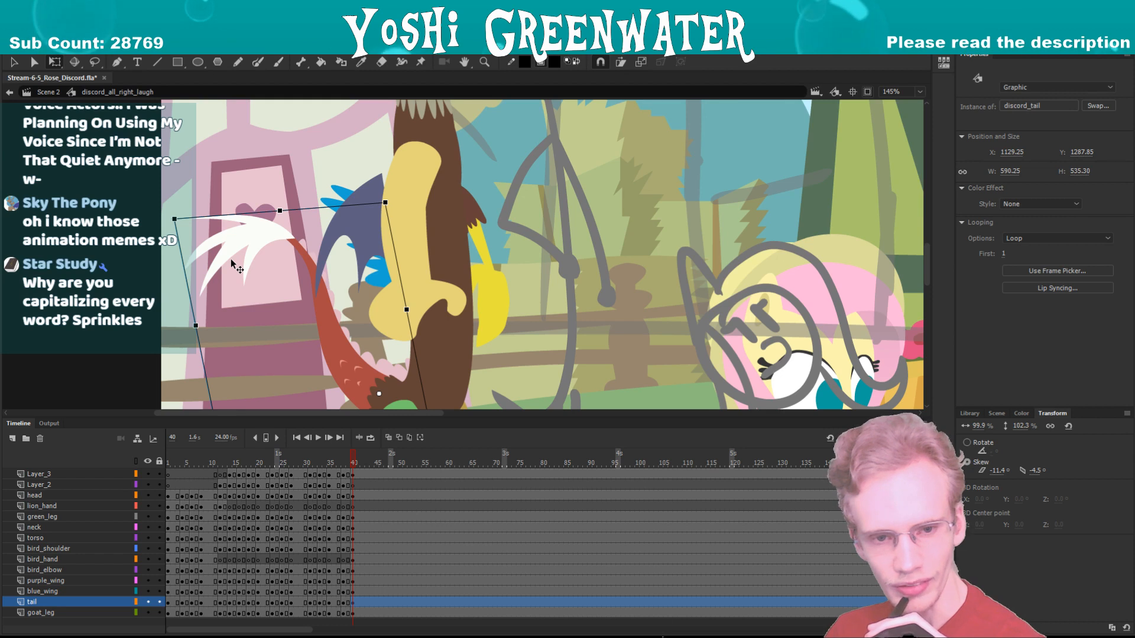
{"action": "left_click", "coordinate": [285, 342]}
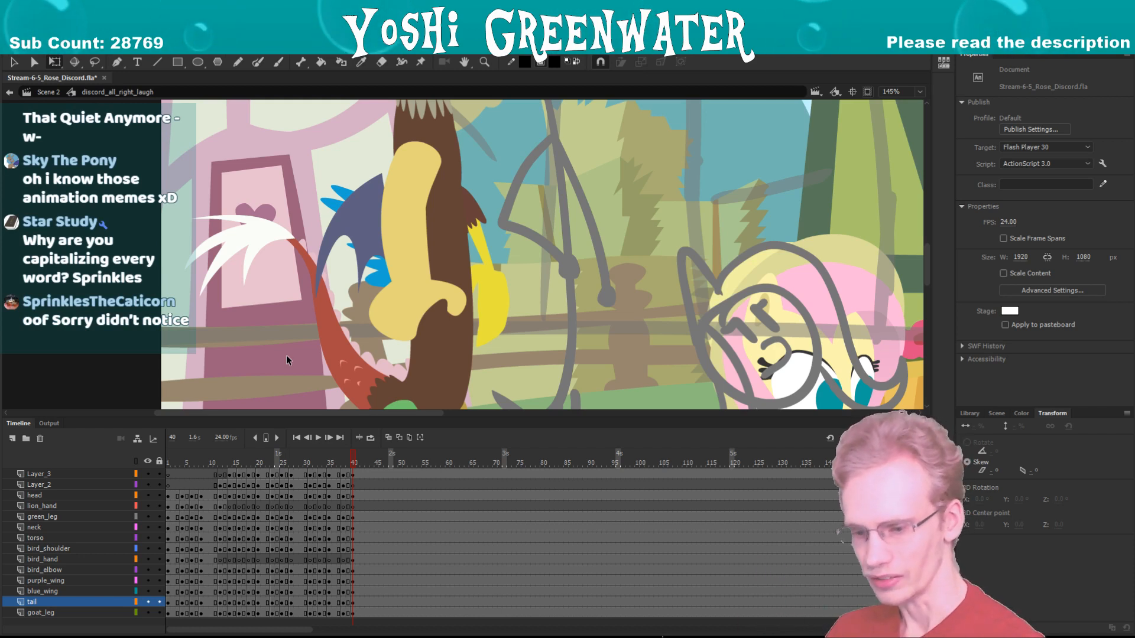
- Keyframe all layers at frame 42 with a slight adjustment of Discord's whole pose, and save the file
{"action": "key", "text": "."}
{"action": "left_click_drag", "start_coordinate": [357, 473], "coordinate": [358, 612]}
{"action": "key", "text": "F4"}
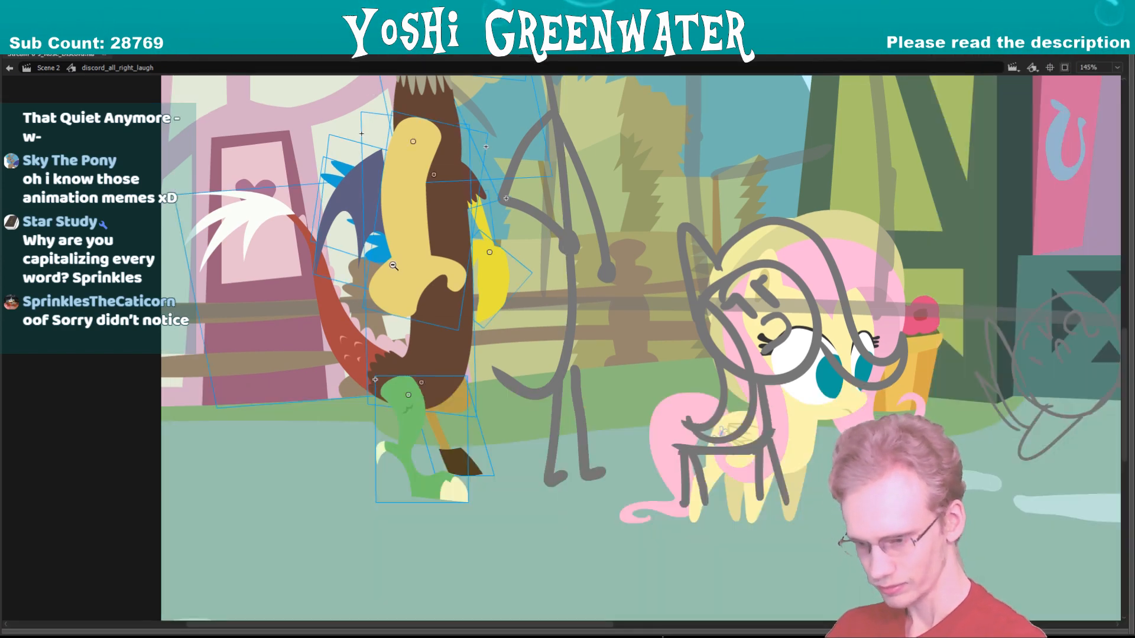
{"action": "key", "text": "ctrl+minus"}
{"action": "left_click_drag", "start_coordinate": [378, 208], "coordinate": [374, 208]}
{"action": "left_click_drag", "start_coordinate": [414, 251], "coordinate": [411, 251]}
{"action": "left_click", "coordinate": [332, 267]}
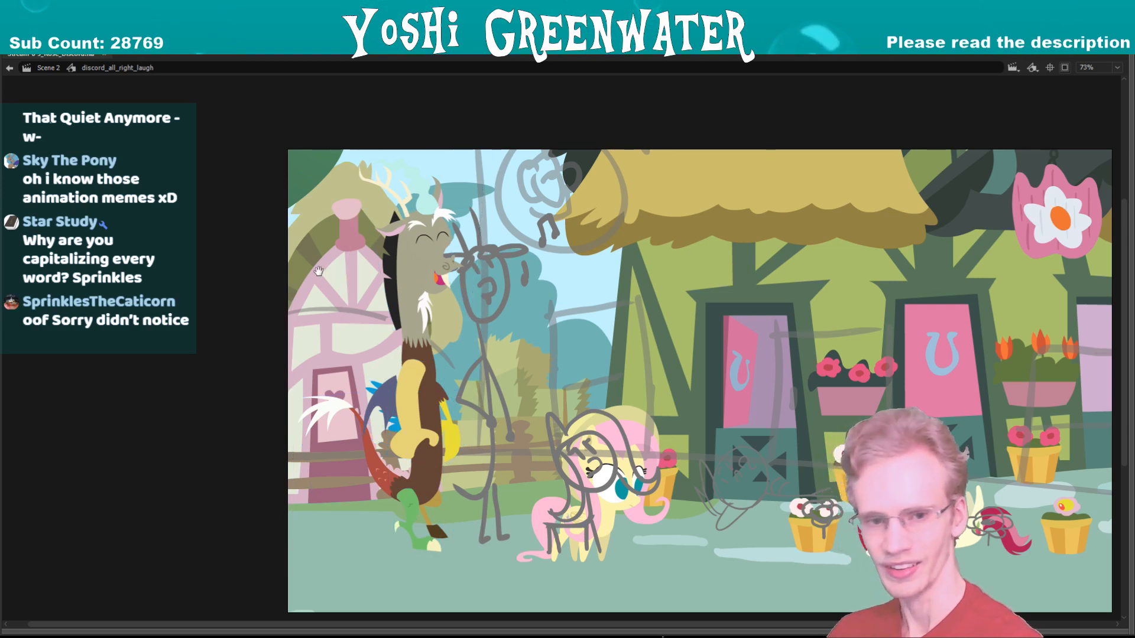
{"action": "key", "text": "ctrl+s"}
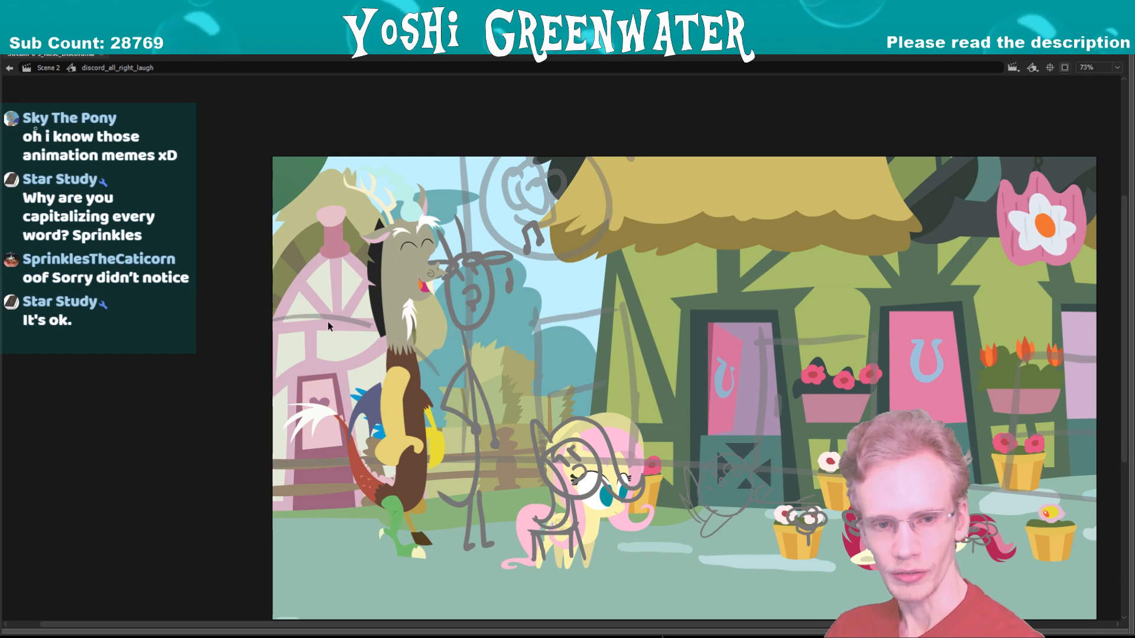
{"action": "left_click_drag", "start_coordinate": [327, 321], "coordinate": [317, 324]}
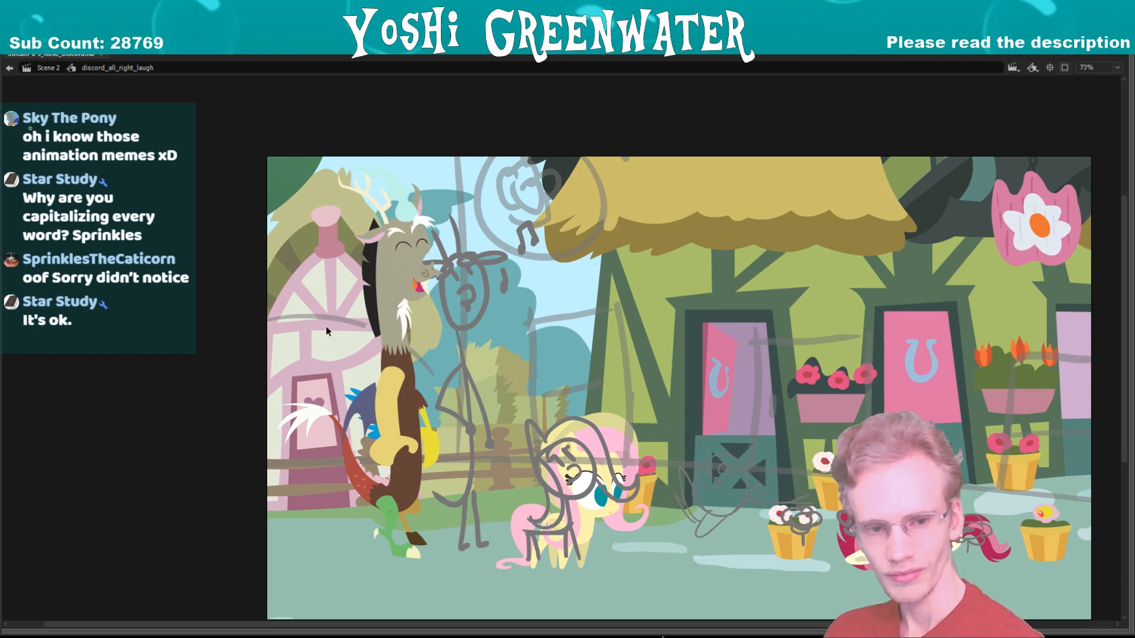
- Play back the laugh from around frame 31 several times to check the transition into the upright pose
{"action": "key", "text": "F4"}
{"action": "key", "text": "Return"}
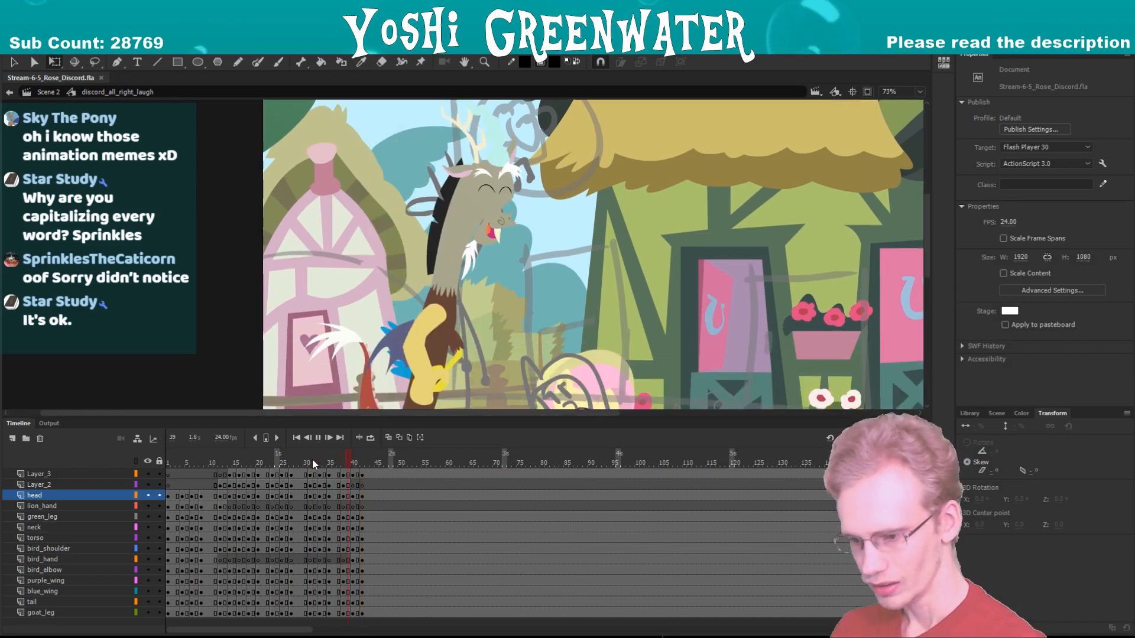
{"action": "key", "text": "Return"}
{"action": "left_click", "coordinate": [365, 254]}
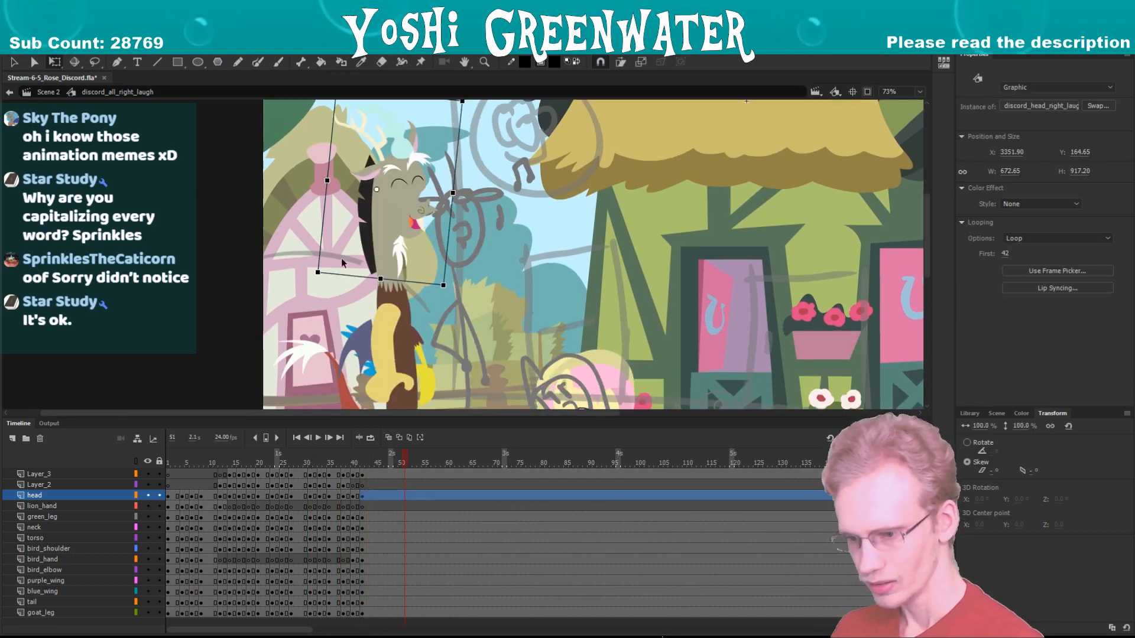
{"action": "left_click", "coordinate": [308, 453]}
{"action": "key", "text": "Return"}
{"action": "key", "text": "Return"}
{"action": "left_click", "coordinate": [311, 457]}
{"action": "key", "text": "Return"}
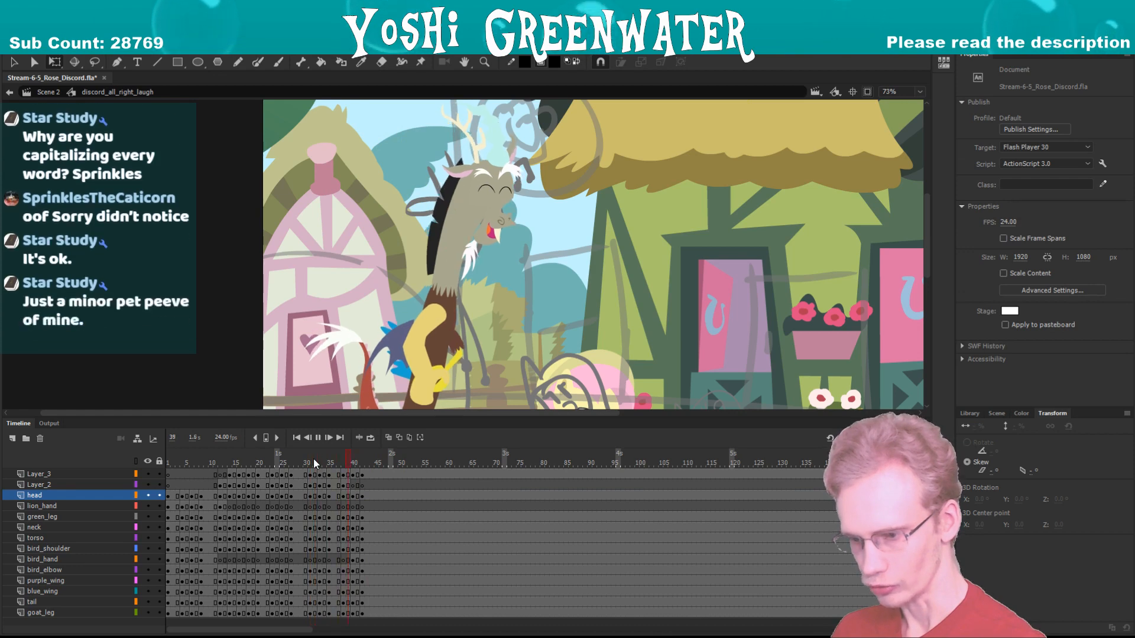
{"action": "key", "text": "Return"}
- Open Discord's discord_head_right_laugh symbol for editing at frame 39
{"action": "left_click_drag", "start_coordinate": [338, 462], "coordinate": [353, 463]}
{"action": "key", "text": "comma"}
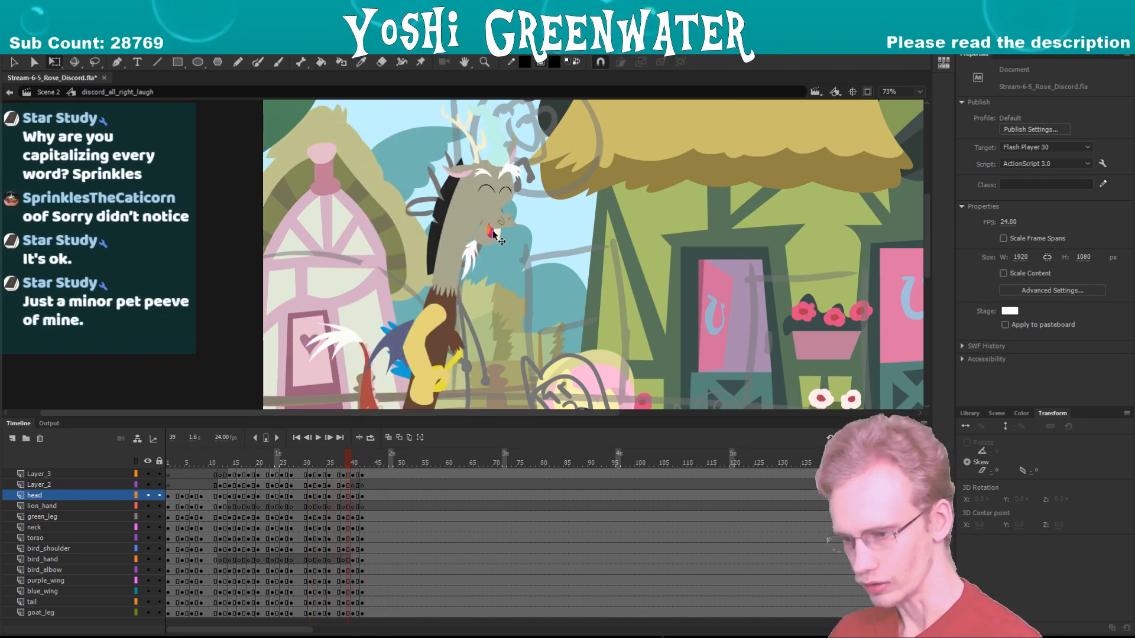
{"action": "double_click", "coordinate": [494, 234]}
{"action": "left_click", "coordinate": [477, 235]}
{"action": "key", "text": "z"}
{"action": "left_click_drag", "start_coordinate": [625, 136], "coordinate": [311, 297]}
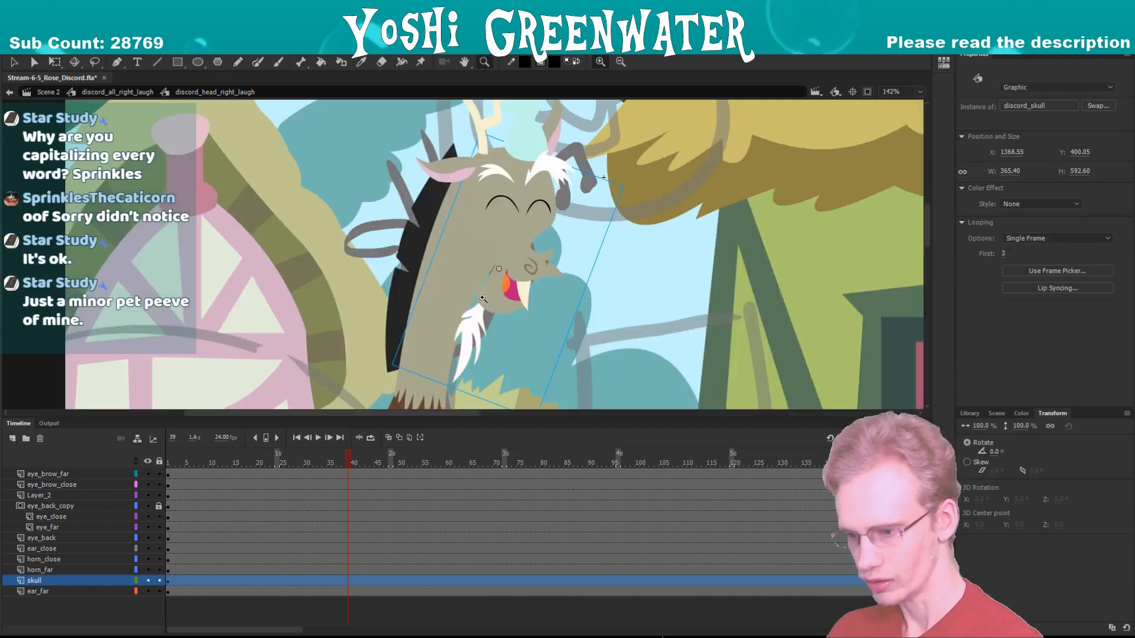
- Insert keyframes at frame 39 on the skull layer and on Layer_2, which holds the eye expression
{"action": "key", "text": "q"}
{"action": "left_click", "coordinate": [315, 297]}
{"action": "left_click", "coordinate": [515, 300]}
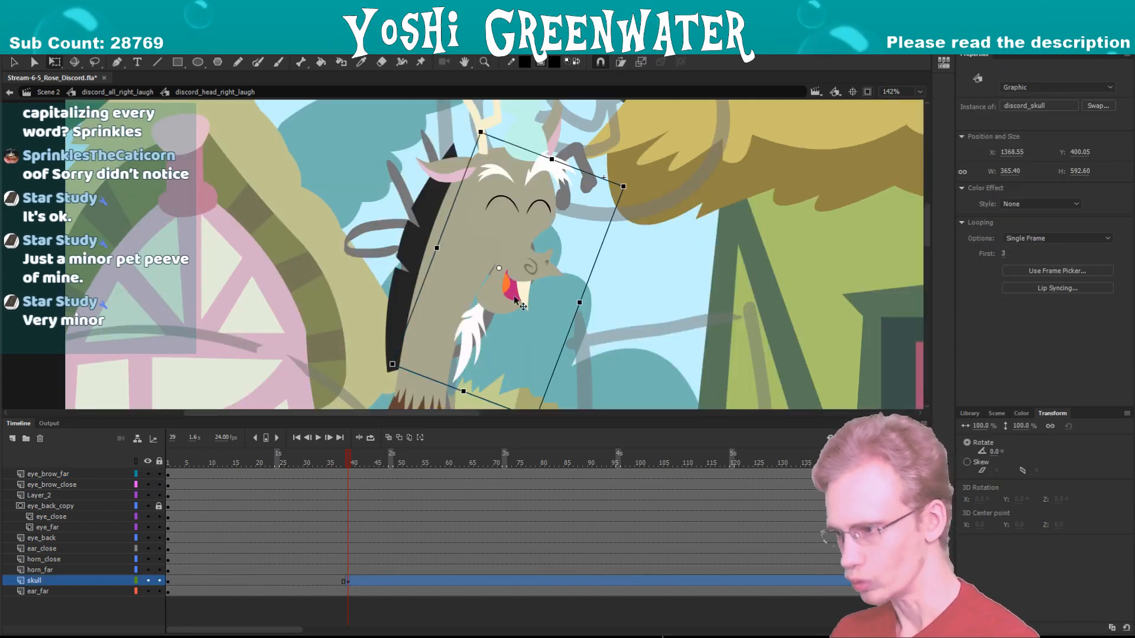
{"action": "left_click", "coordinate": [516, 211]}
{"action": "left_click", "coordinate": [339, 238]}
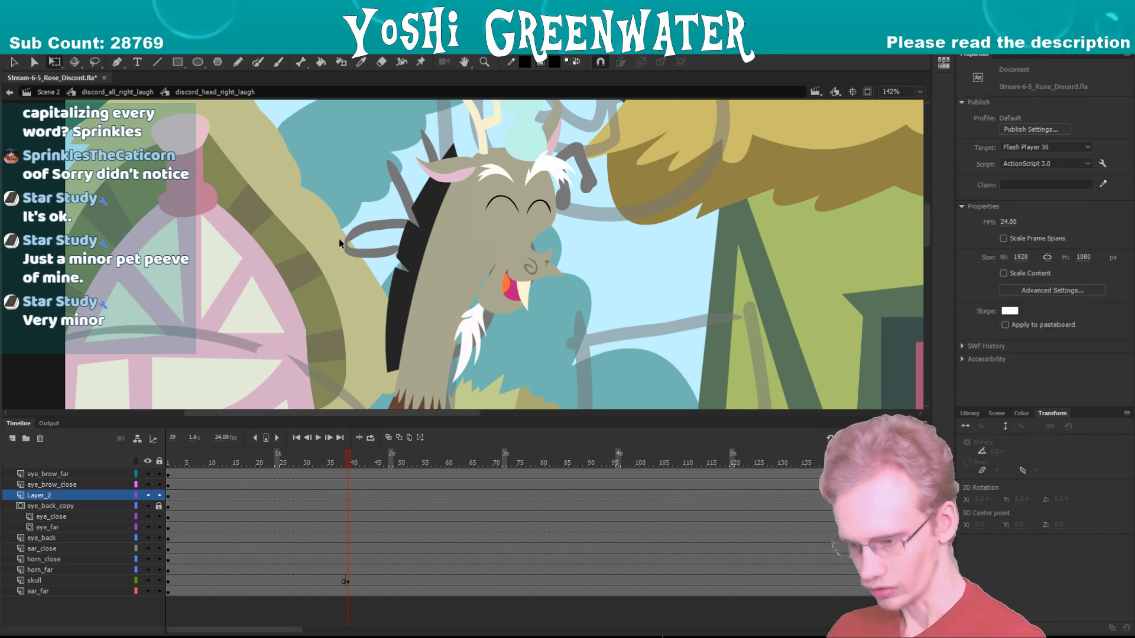
{"action": "key", "text": "F6"}
- Swap the Discord_expression instance on Layer_2 at frame 39 for the Discord_blink symbol
{"action": "left_click", "coordinate": [500, 219]}
{"action": "key", "text": "s"}
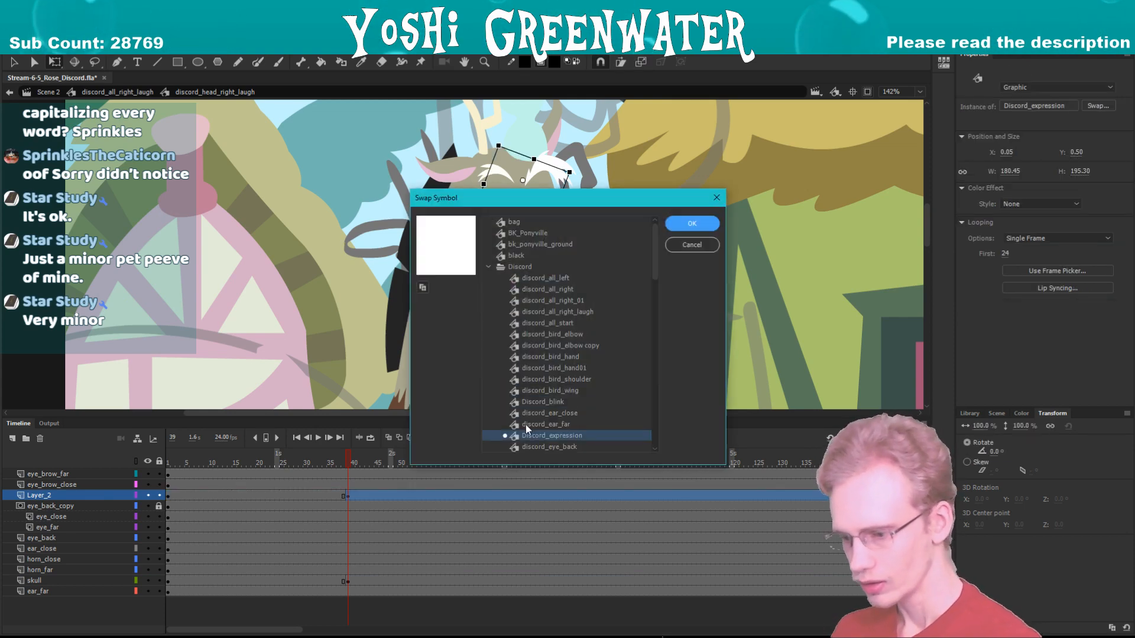
{"action": "left_click", "coordinate": [526, 425]}
{"action": "key", "text": "Down"}
{"action": "key", "text": "Down"}
{"action": "key", "text": "Up"}
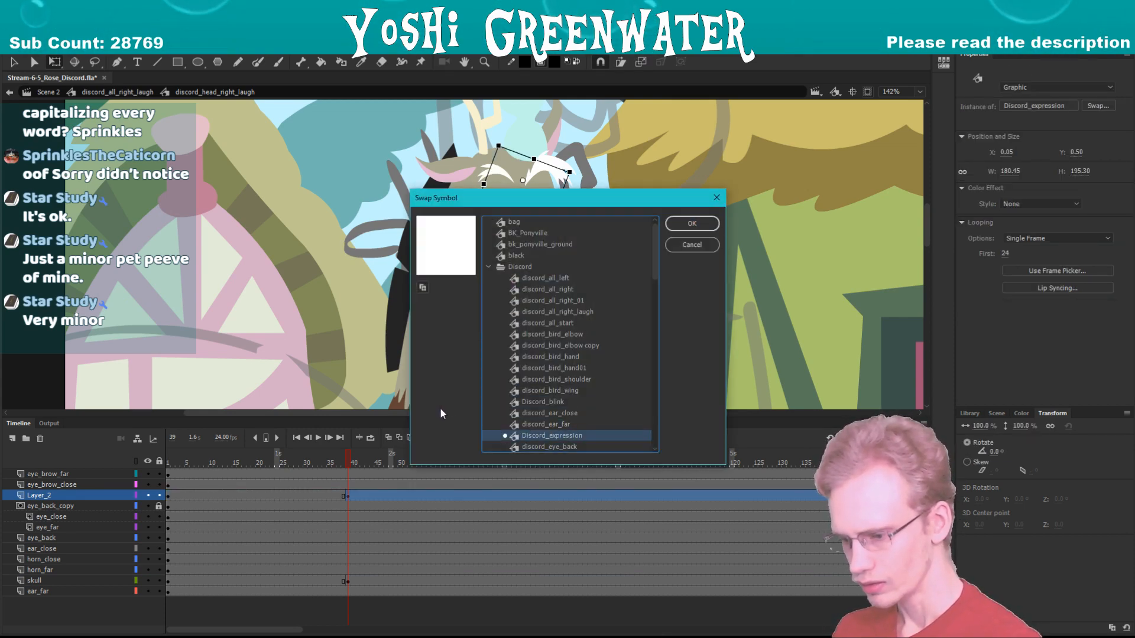
{"action": "key", "text": "Down"}
{"action": "key", "text": "Down"}
{"action": "key", "text": "Down"}
{"action": "key", "text": "Down"}
{"action": "key", "text": "Down"}
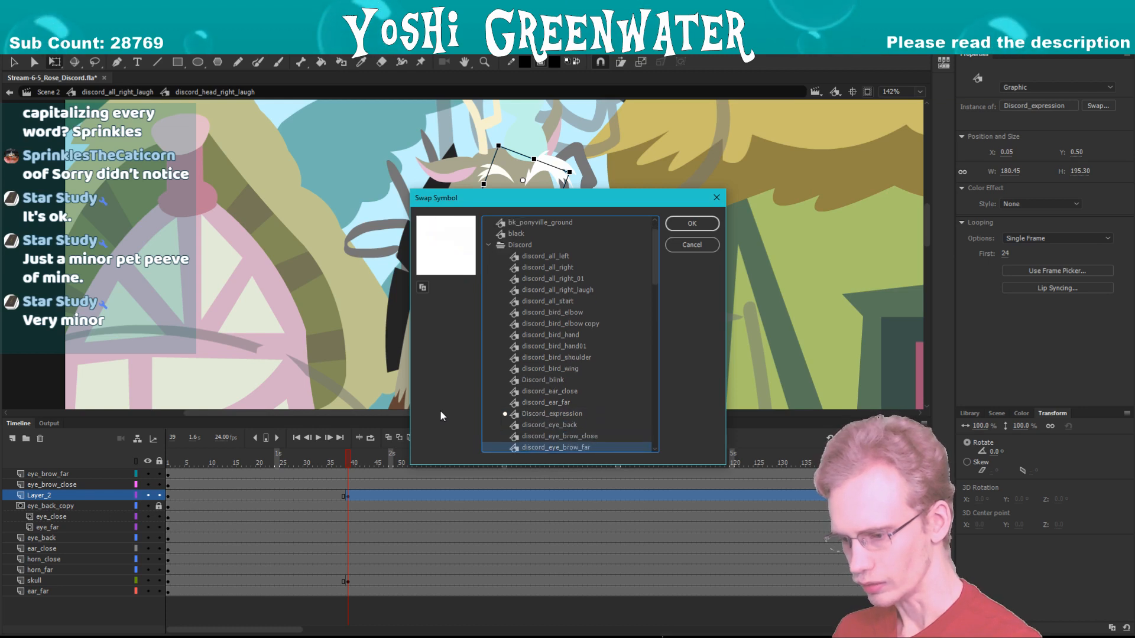
{"action": "key", "text": "Up"}
{"action": "key", "text": "Up"}
{"action": "key", "text": "Up"}
{"action": "key", "text": "Up"}
{"action": "key", "text": "Up"}
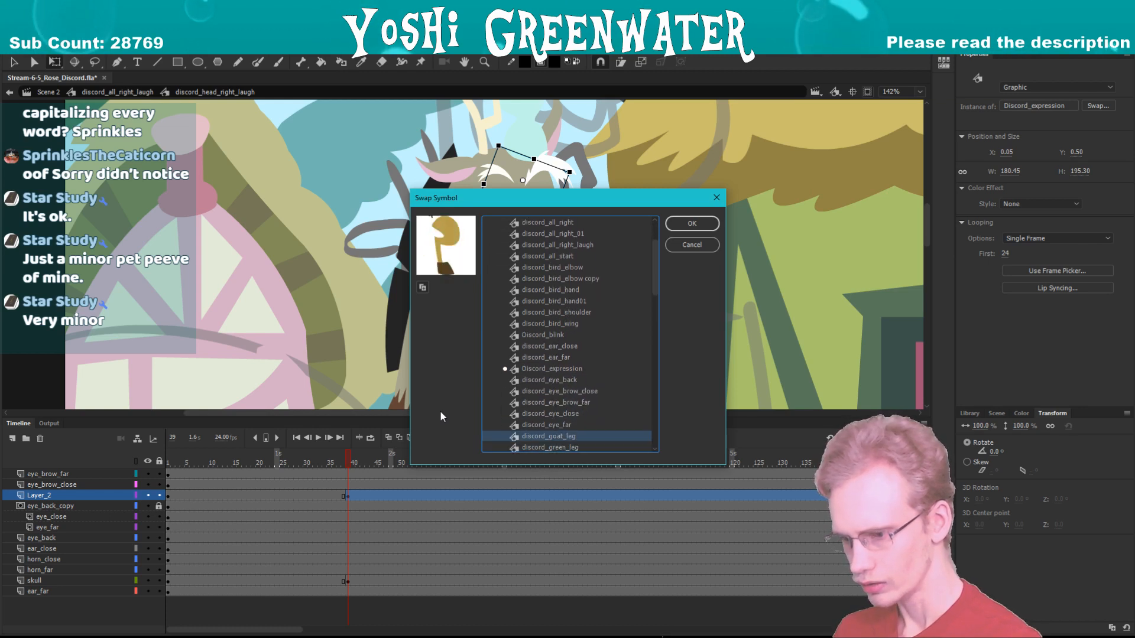
{"action": "key", "text": "Up"}
{"action": "key", "text": "Up"}
{"action": "key", "text": "Up"}
{"action": "key", "text": "Up"}
{"action": "key", "text": "Up"}
{"action": "key", "text": "Up"}
{"action": "key", "text": "Up"}
{"action": "key", "text": "Up"}
{"action": "key", "text": "Up"}
{"action": "key", "text": "Up"}
{"action": "key", "text": "Up"}
{"action": "key", "text": "Up"}
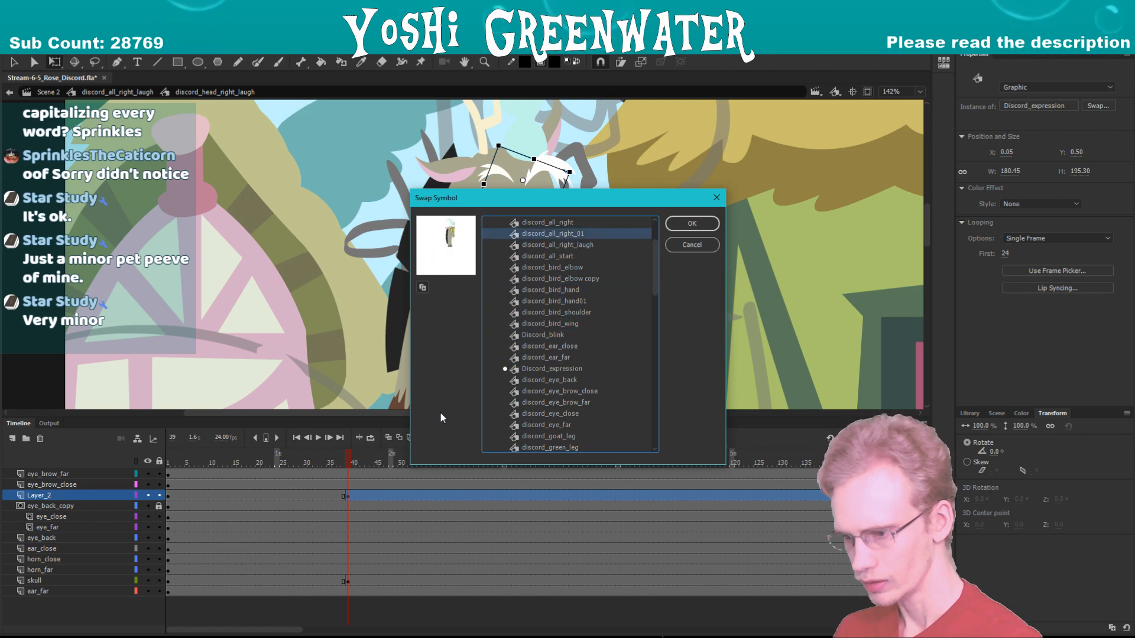
{"action": "key", "text": "Down"}
{"action": "key", "text": "Down"}
{"action": "key", "text": "Down"}
{"action": "key", "text": "Down"}
{"action": "key", "text": "Down"}
{"action": "key", "text": "Down"}
{"action": "key", "text": "Down"}
{"action": "key", "text": "Down"}
{"action": "key", "text": "Down"}
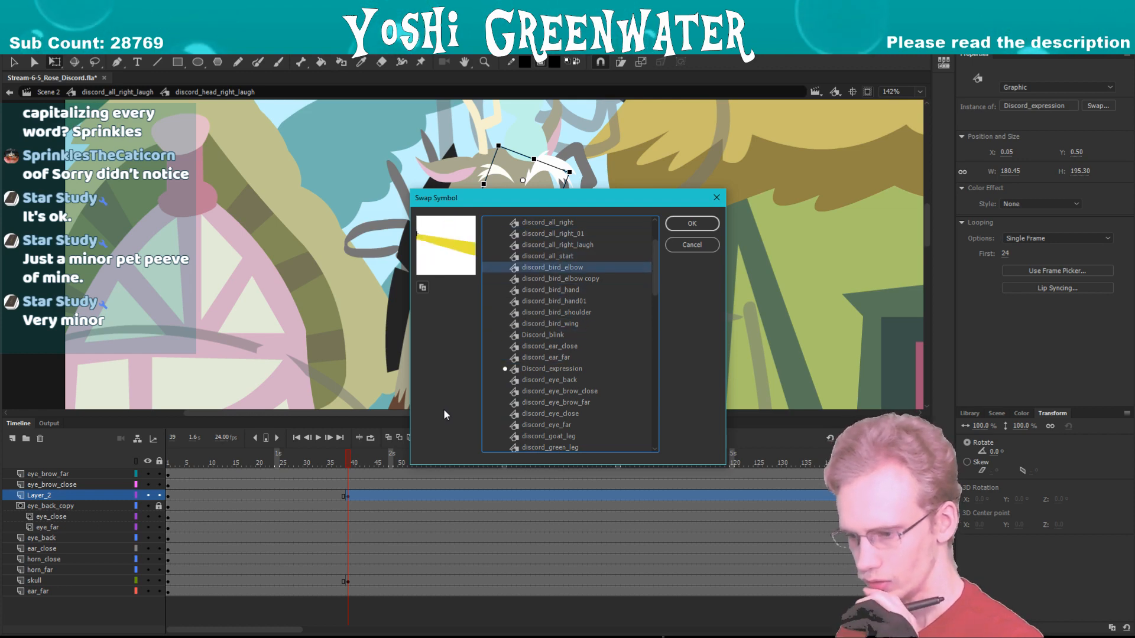
{"action": "key", "text": "Return"}
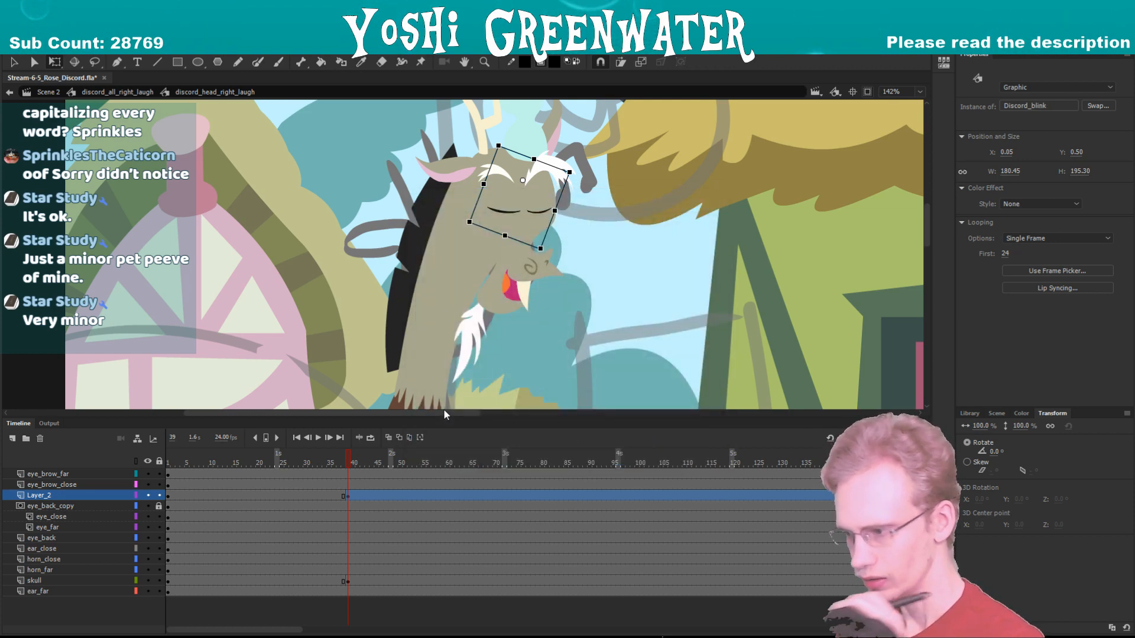
- Set the Discord_blink instance to Loop with first frame 25, and scrub to frame 44 to check the eyes opening
{"action": "left_click", "coordinate": [1022, 238]}
{"action": "left_click", "coordinate": [1017, 248]}
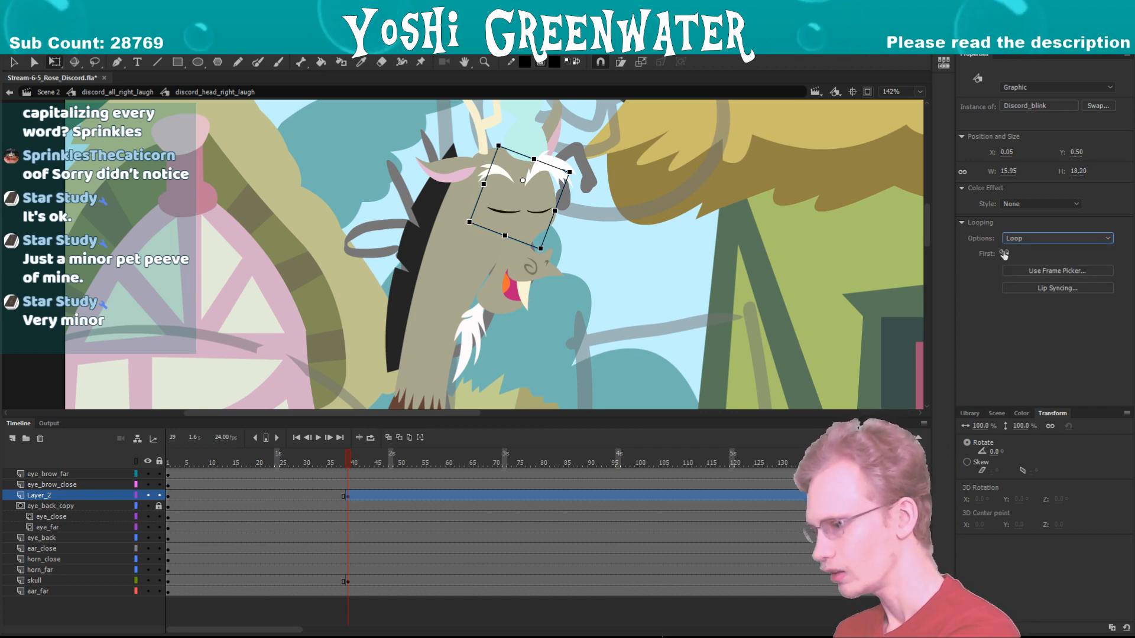
{"action": "left_click", "coordinate": [1006, 254]}
{"action": "type", "text": "26"}
{"action": "key", "text": "Return"}
{"action": "type", "text": "25"}
{"action": "key", "text": "Return"}
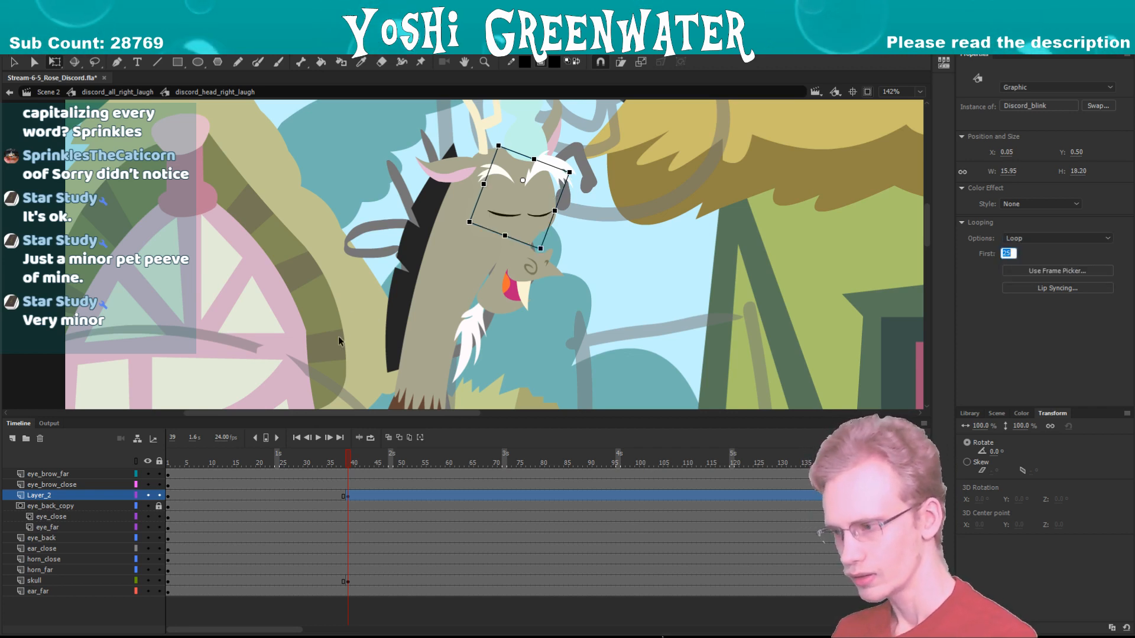
{"action": "left_click", "coordinate": [320, 380]}
{"action": "left_click_drag", "start_coordinate": [348, 463], "coordinate": [372, 463]}
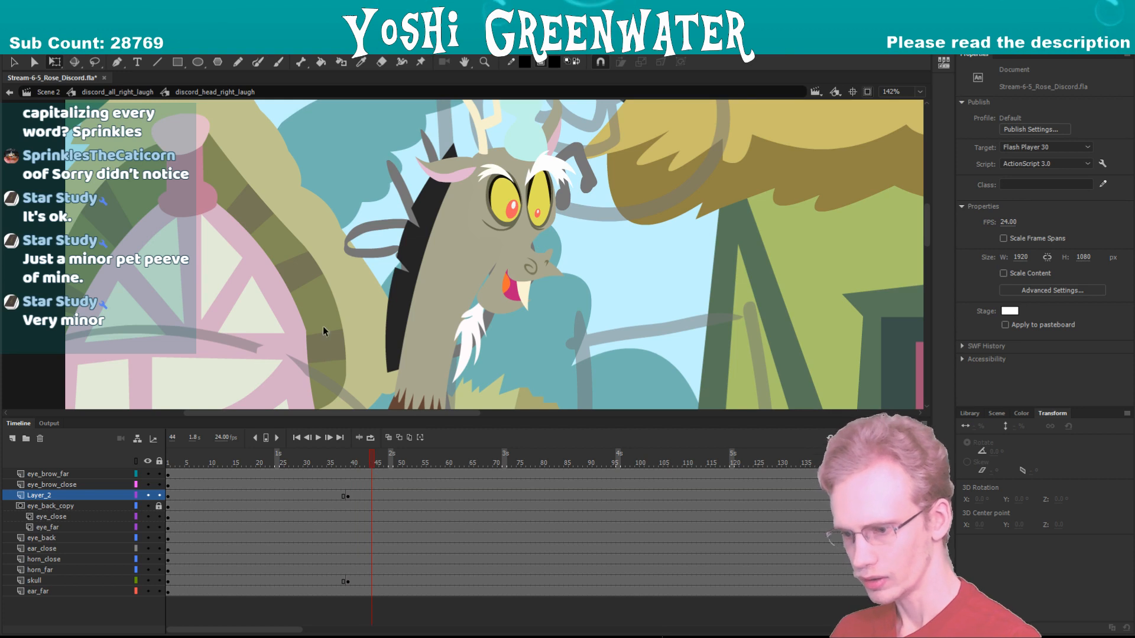
{"action": "scroll", "coordinate": [323, 331], "scroll_direction": "right", "scroll_amount": 2}
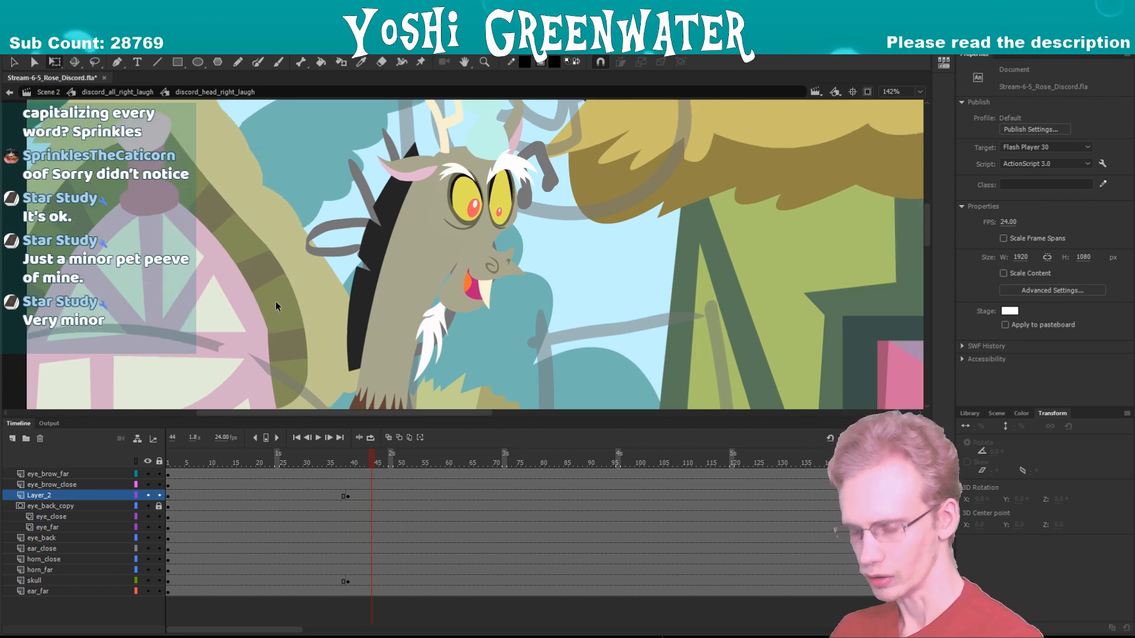
- Set the discord_skull instance in the keyframe span starting at frame 39 to show single frame 16
{"action": "left_click", "coordinate": [442, 309]}
{"action": "left_click", "coordinate": [1057, 271]}
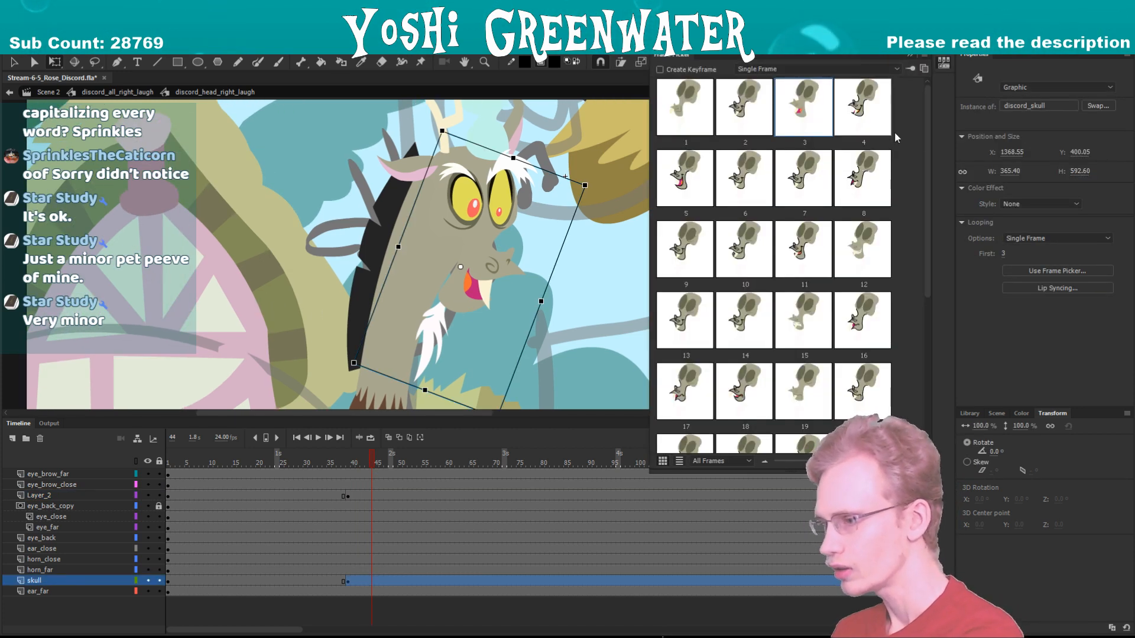
{"action": "scroll", "coordinate": [921, 140], "scroll_direction": "down", "scroll_amount": 1}
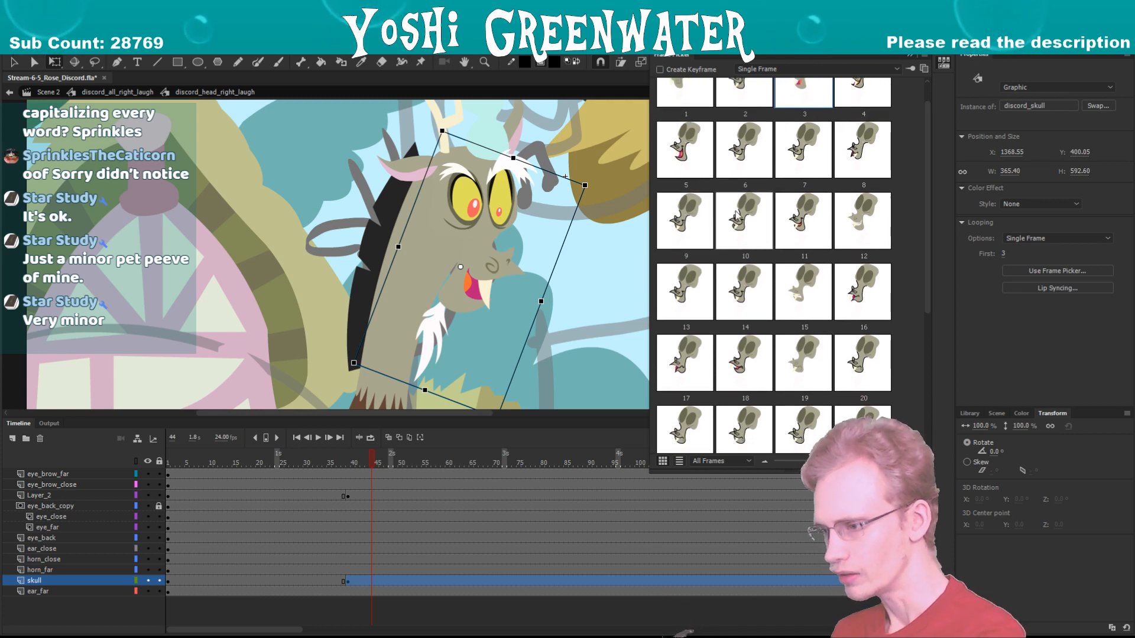
{"action": "left_click", "coordinate": [679, 204]}
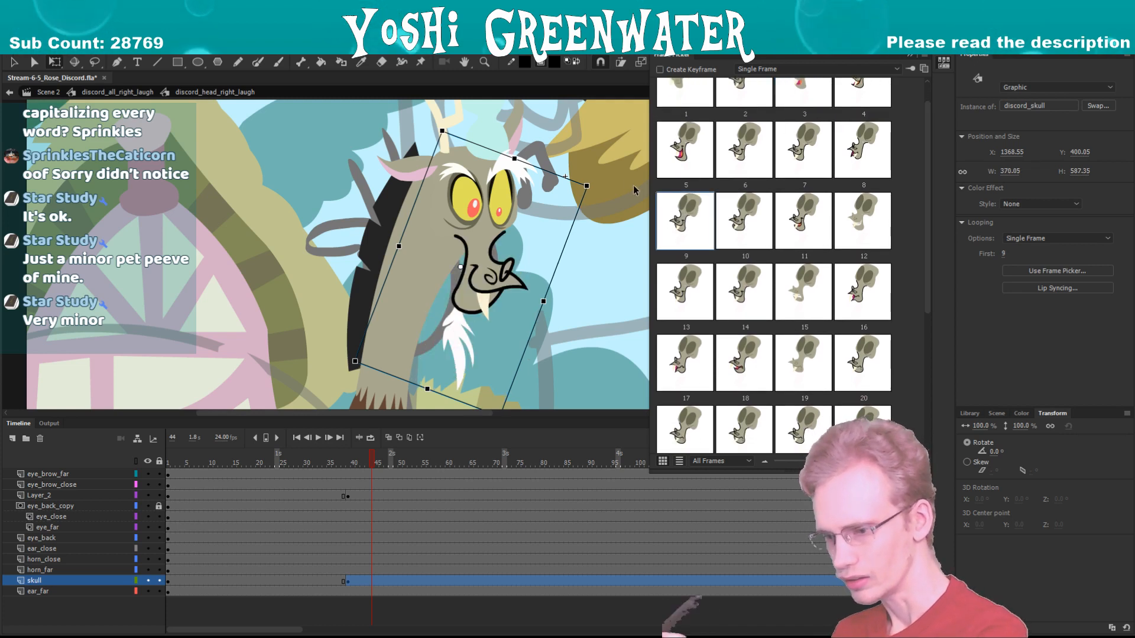
{"action": "left_click", "coordinate": [726, 208]}
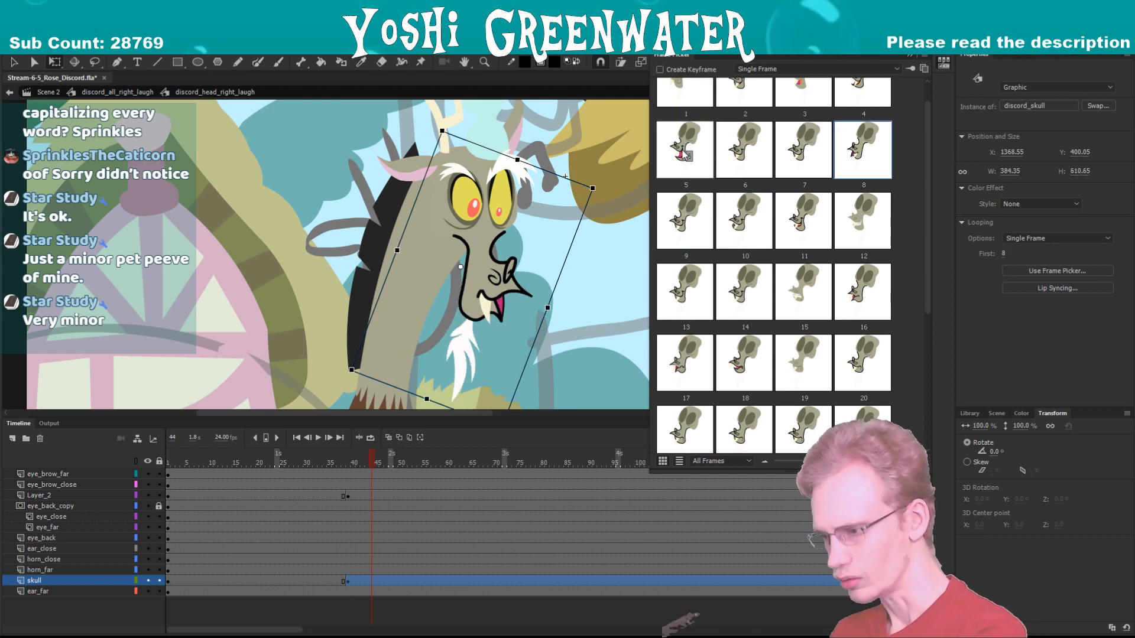
{"action": "left_click", "coordinate": [866, 312]}
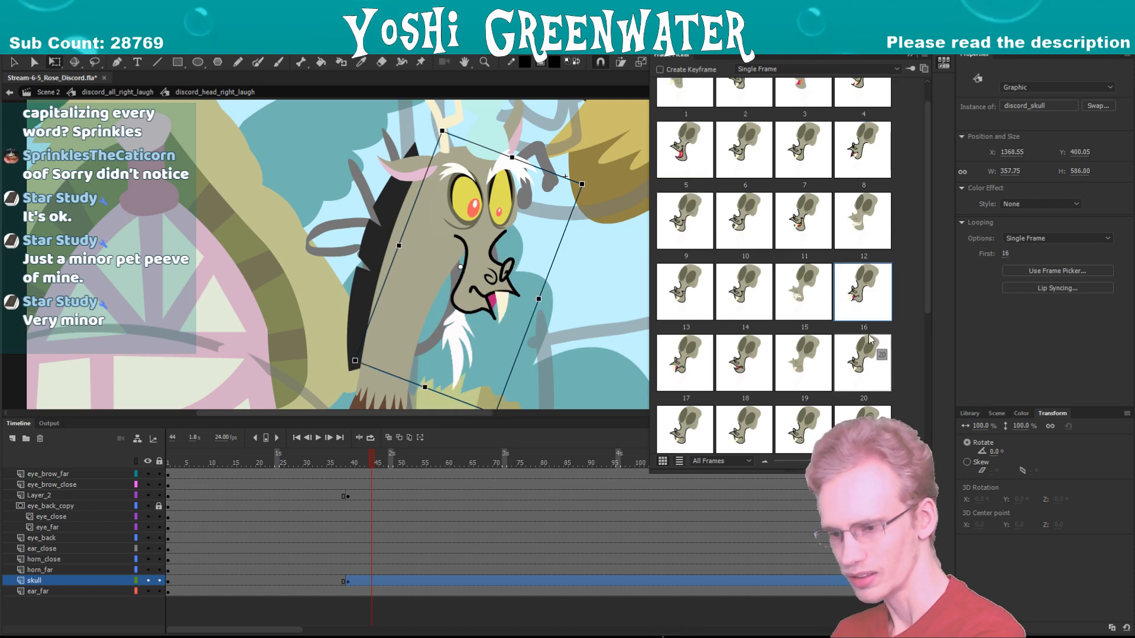
- Open the D►3-4Mouth symbol inside discord_skull for editing at frame 16
{"action": "double_click", "coordinate": [435, 218]}
{"action": "key", "text": "z"}
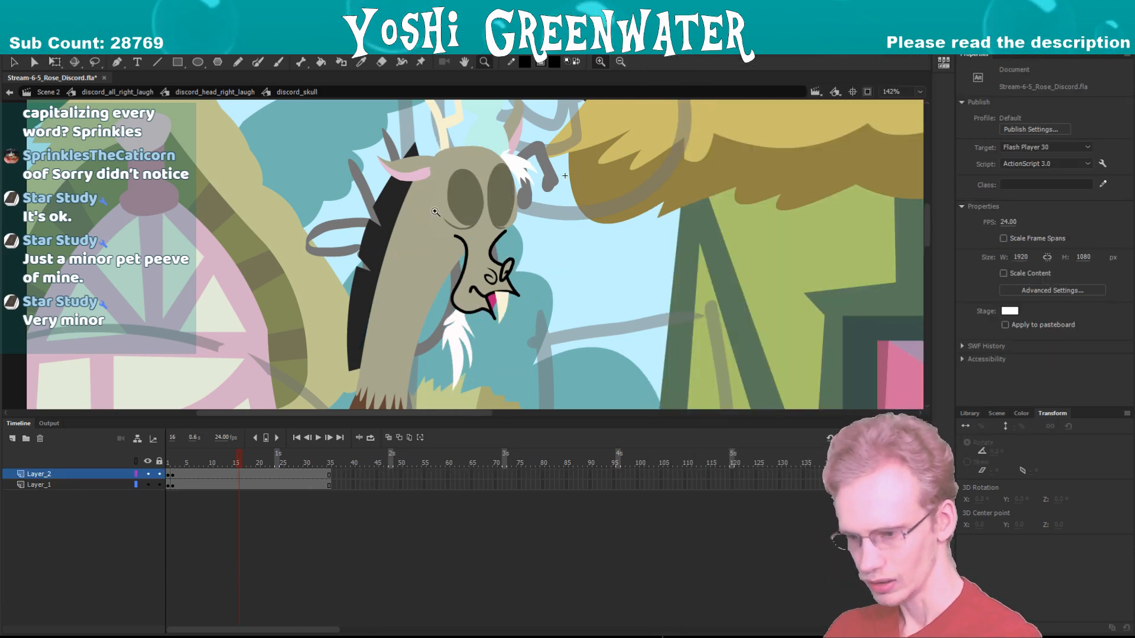
{"action": "left_click", "coordinate": [455, 245]}
{"action": "key", "text": "q"}
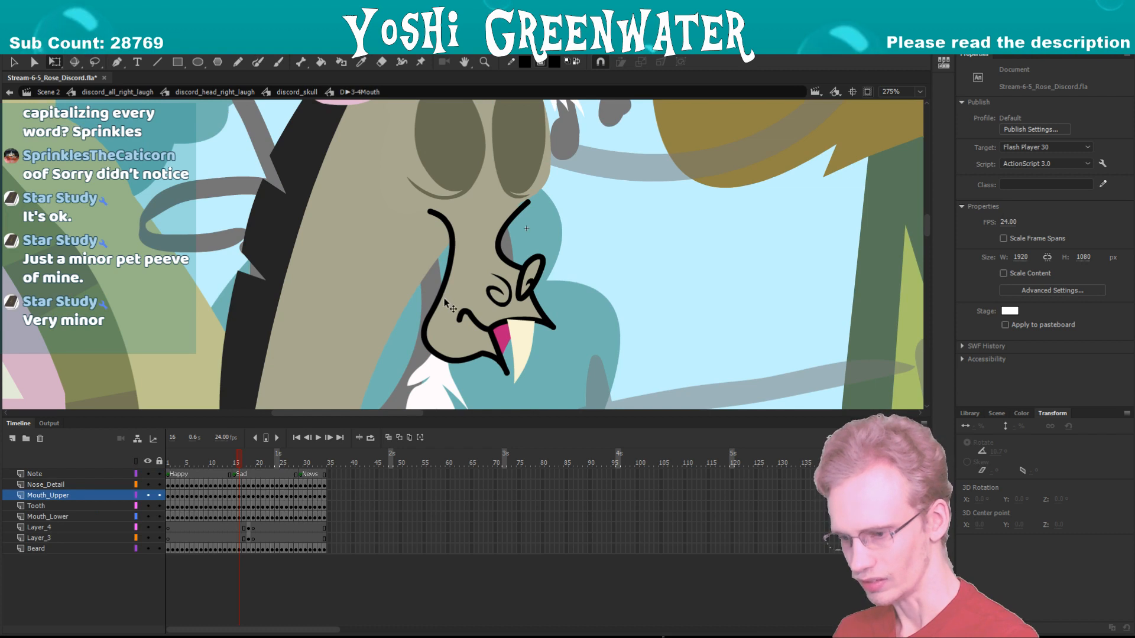
- Delete the black outline strokes along Discord's cheek, chin and snout bridge on frame 16 of the mouth symbol
{"action": "left_click", "coordinate": [441, 302]}
{"action": "key", "text": "Delete"}
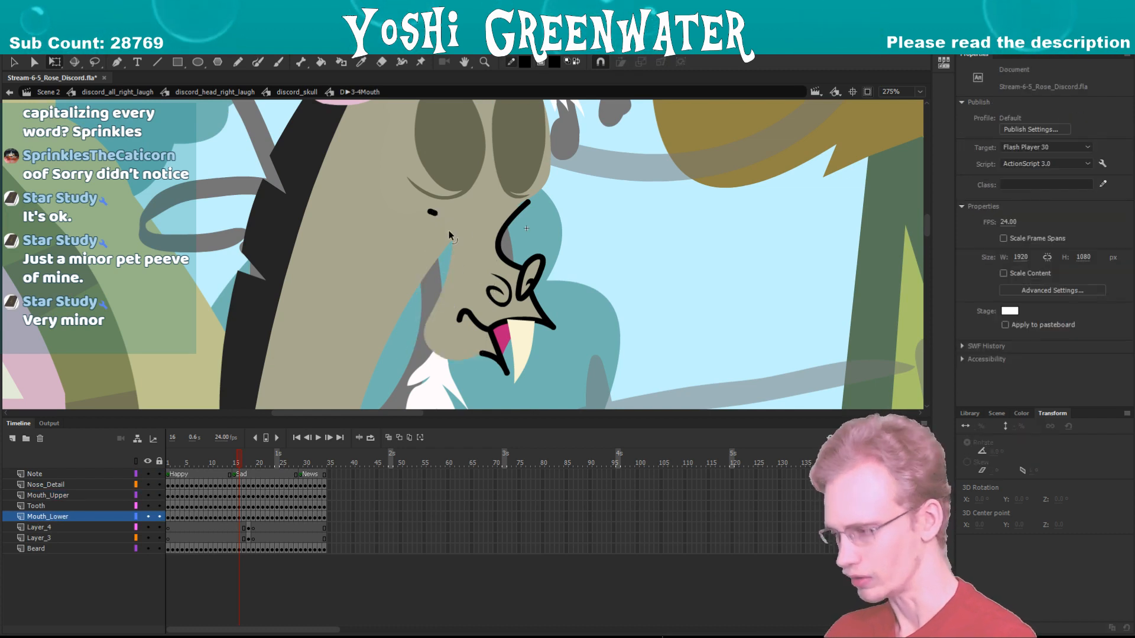
{"action": "left_click", "coordinate": [432, 212]}
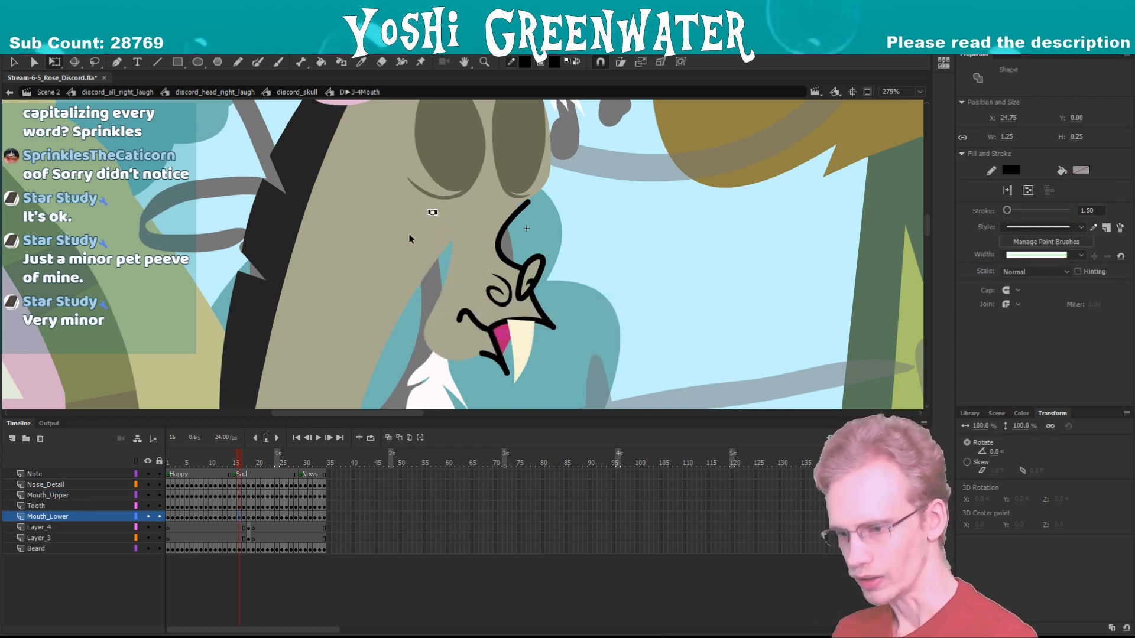
{"action": "key", "text": "Delete"}
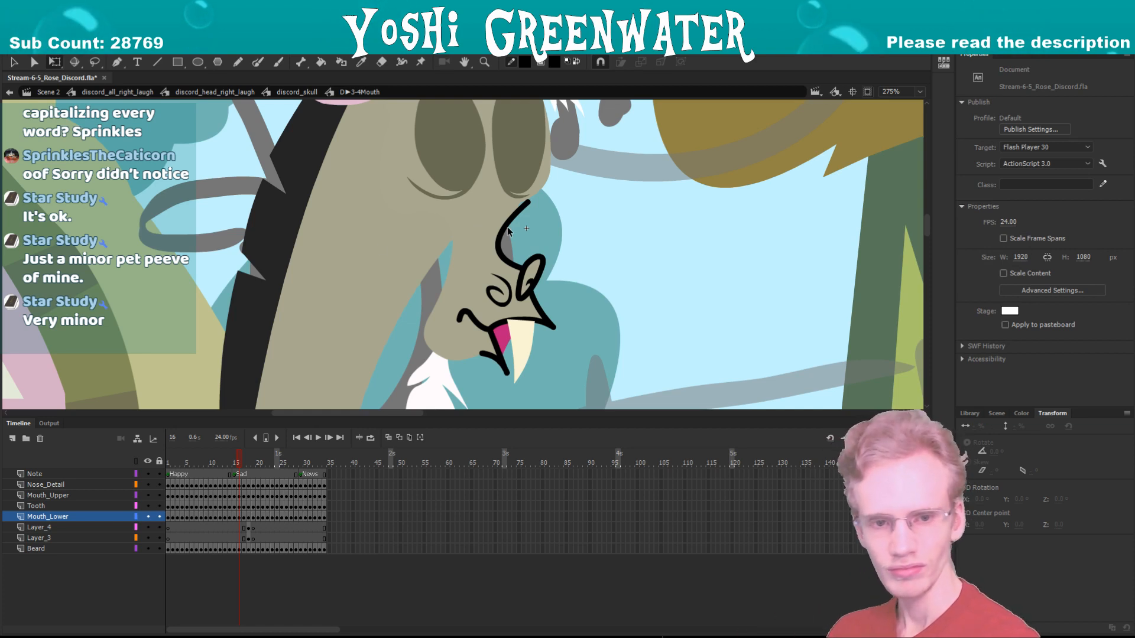
{"action": "left_click_drag", "start_coordinate": [376, 262], "coordinate": [388, 263]}
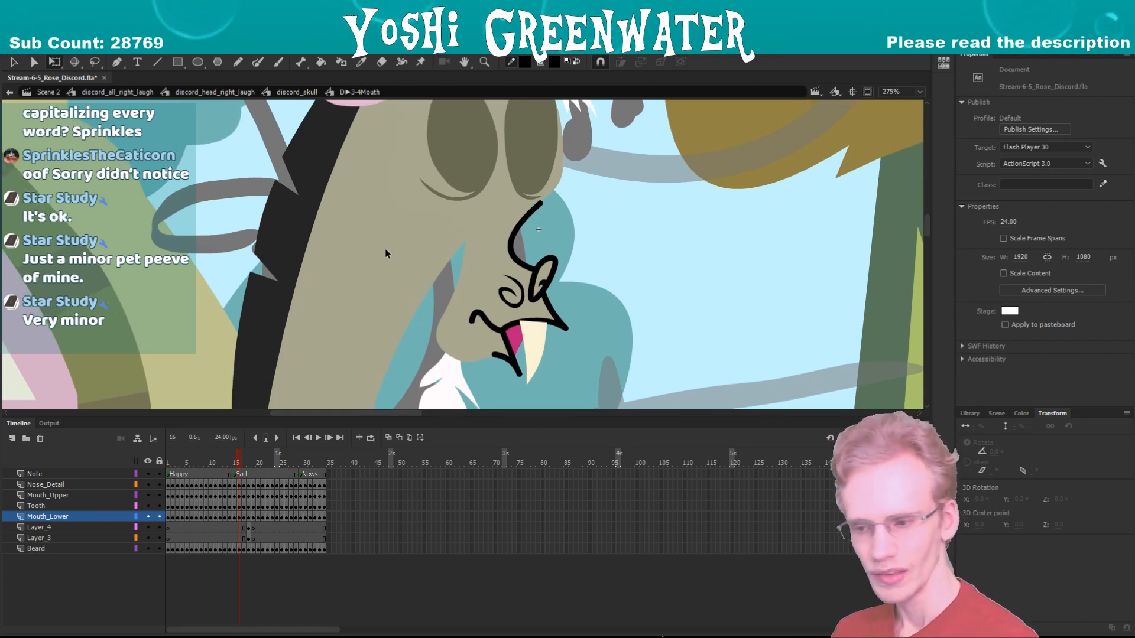
{"action": "left_click", "coordinate": [519, 232]}
{"action": "key", "text": "Delete"}
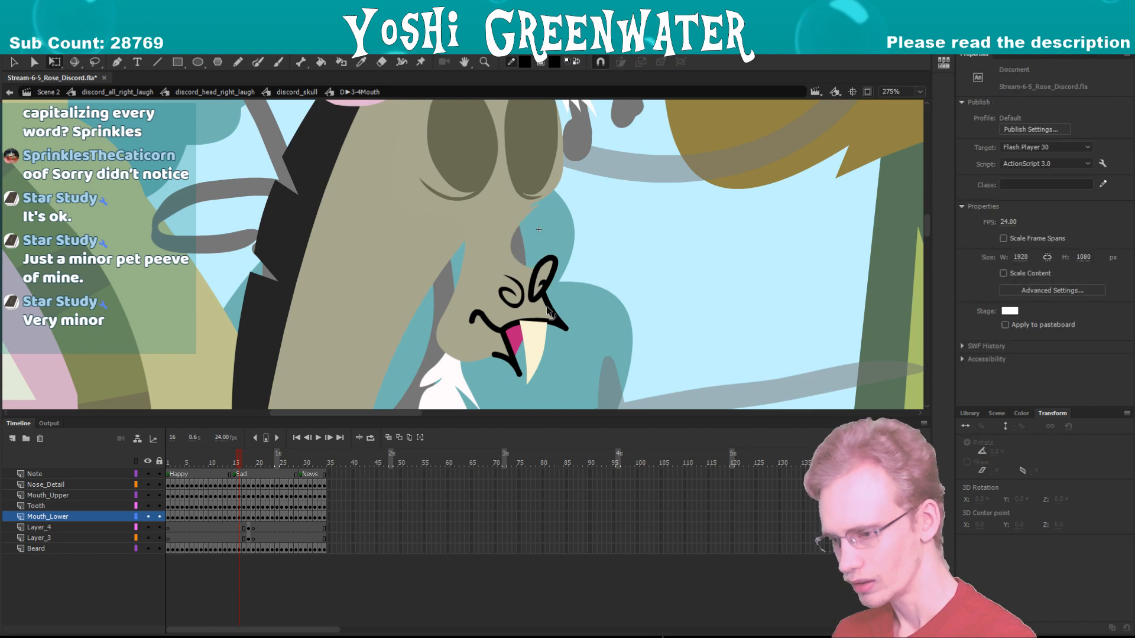
- Delete the black outline strokes around the upper lip, mouth corner and lower lip on frame 16
{"action": "left_click", "coordinate": [541, 326]}
{"action": "key", "text": "Delete"}
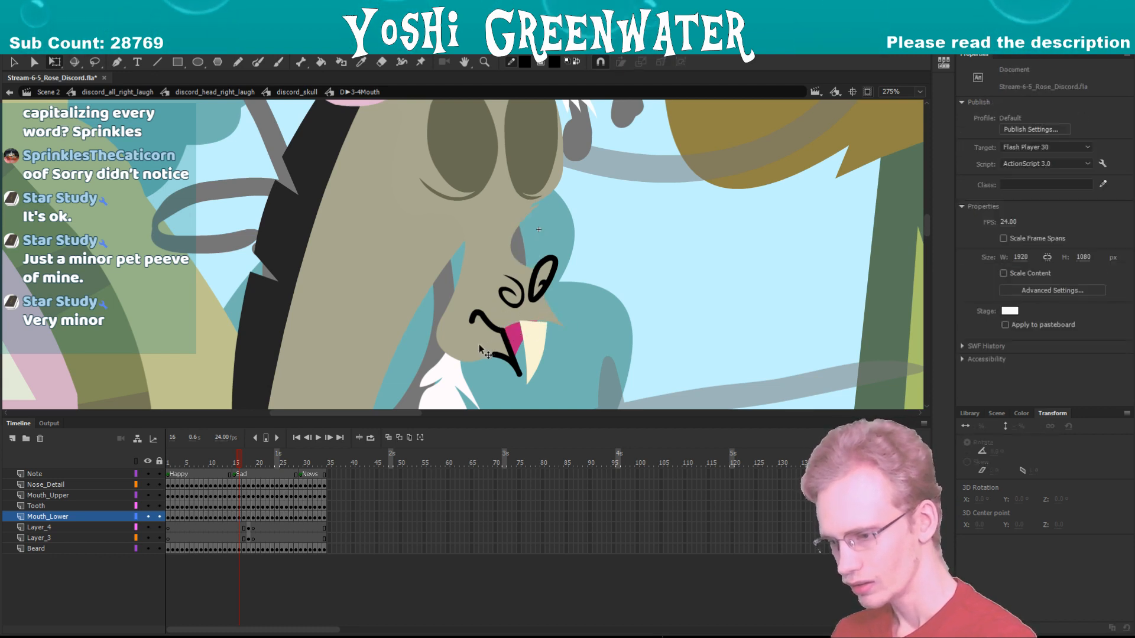
{"action": "left_click", "coordinate": [480, 349]}
{"action": "key", "text": "Delete"}
{"action": "left_click", "coordinate": [503, 355]}
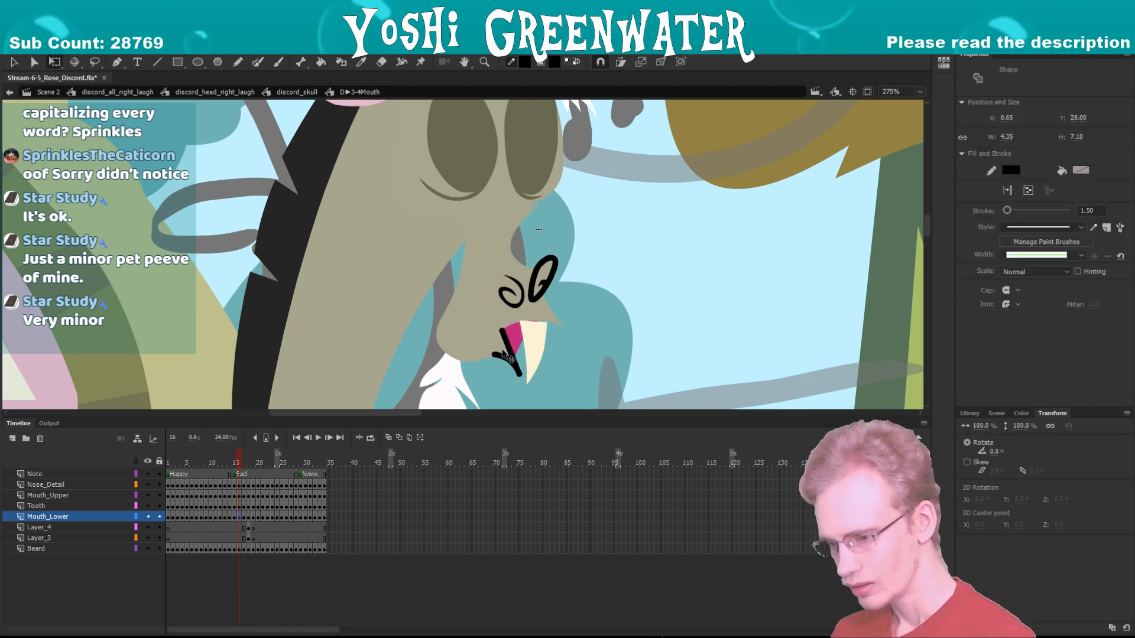
{"action": "key", "text": "Delete"}
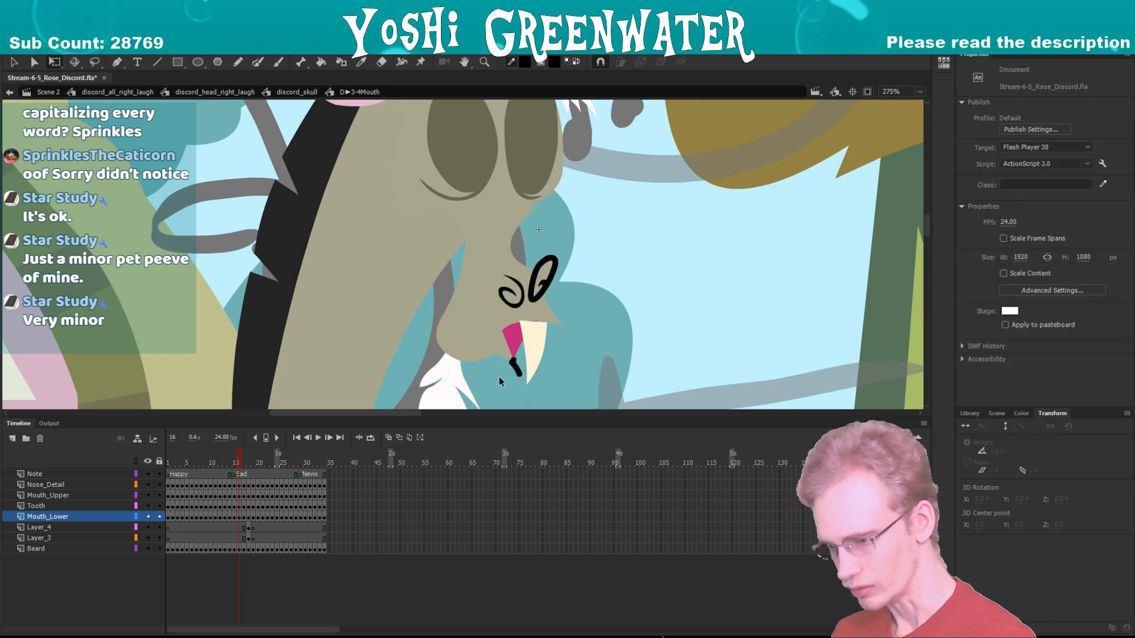
{"action": "left_click", "coordinate": [514, 373]}
{"action": "key", "text": "Delete"}
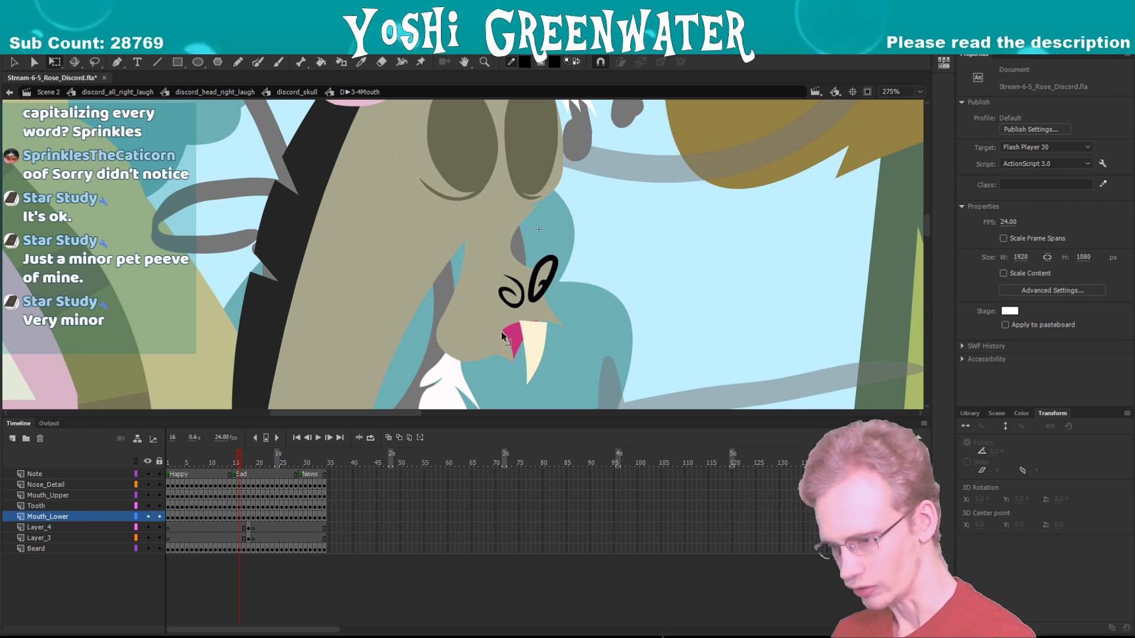
- Break apart the D►Tooth_3-4 instance and reshape the tooth and pink mouth interior to fit the lip edges
{"action": "scroll", "coordinate": [501, 337], "scroll_direction": "up", "scroll_amount": 3}
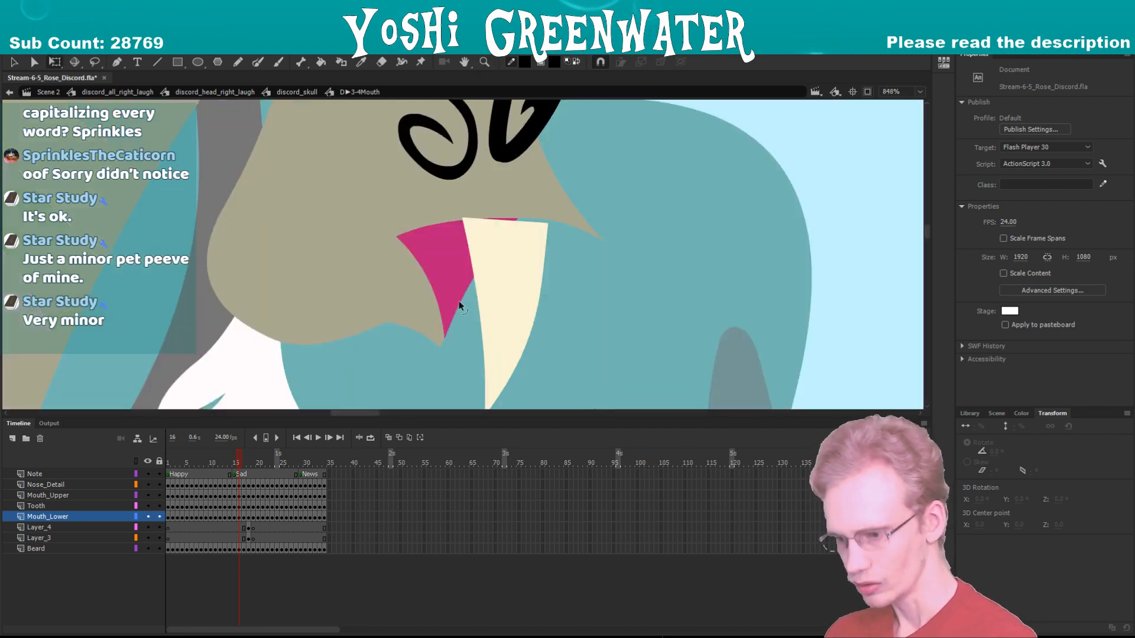
{"action": "left_click", "coordinate": [506, 222]}
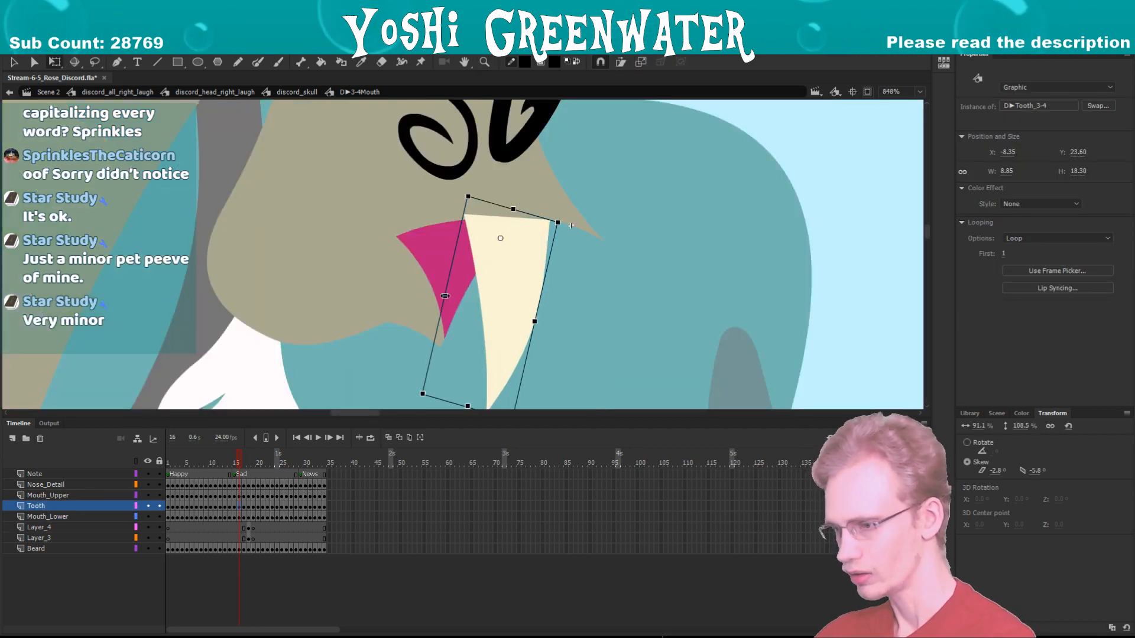
{"action": "left_click", "coordinate": [601, 247]}
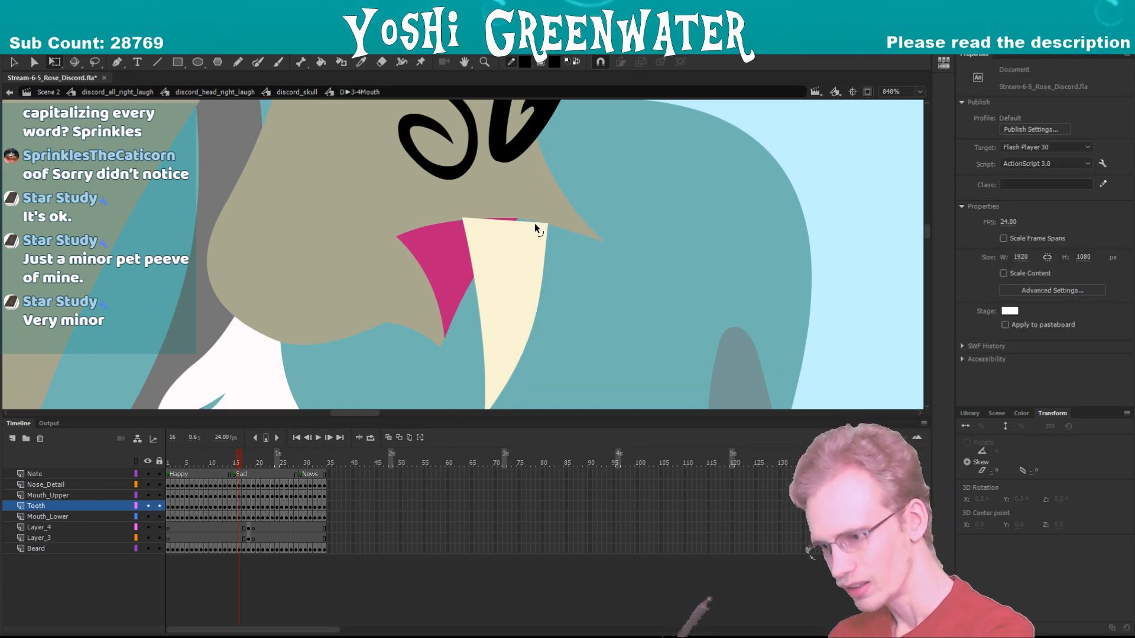
{"action": "left_click", "coordinate": [491, 228]}
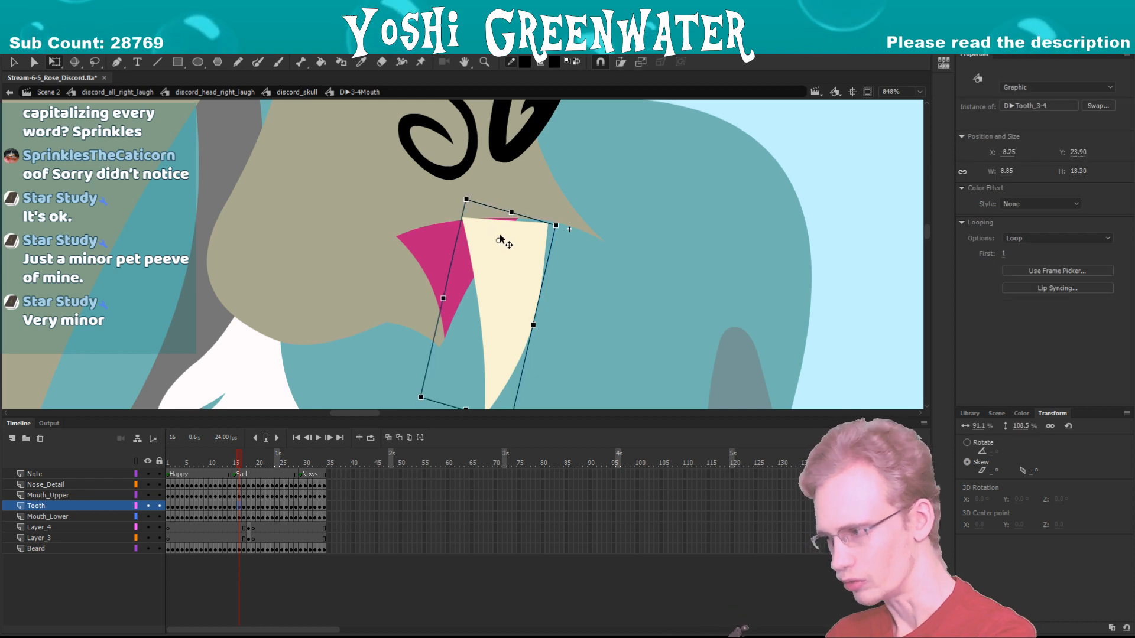
{"action": "right_click", "coordinate": [500, 240]}
{"action": "left_click", "coordinate": [530, 417]}
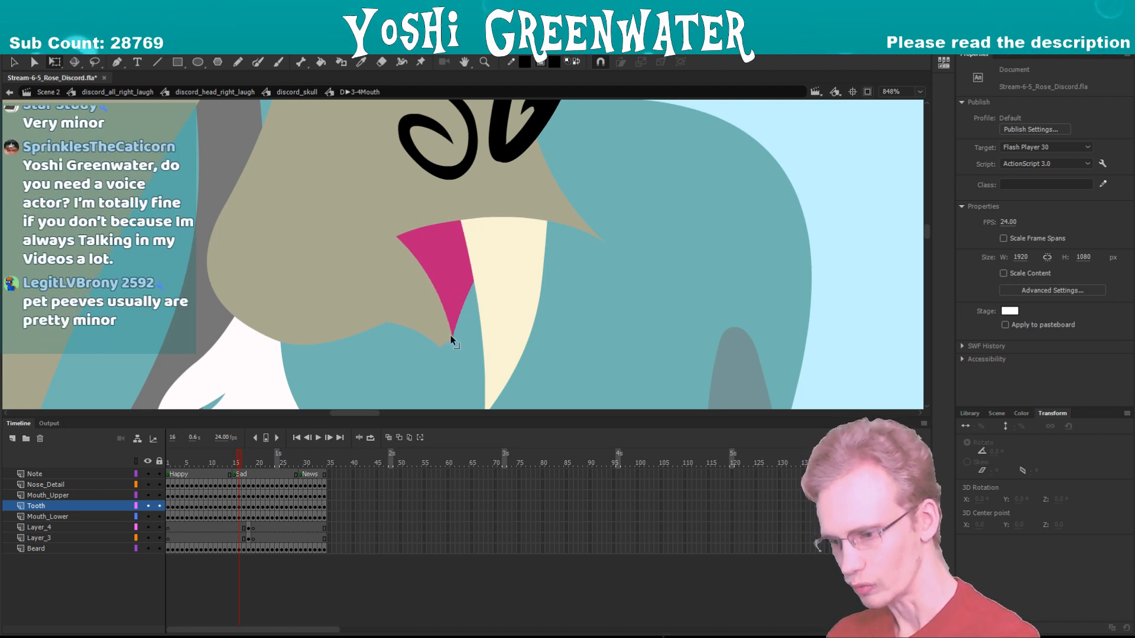
{"action": "left_click_drag", "start_coordinate": [396, 237], "coordinate": [391, 234]}
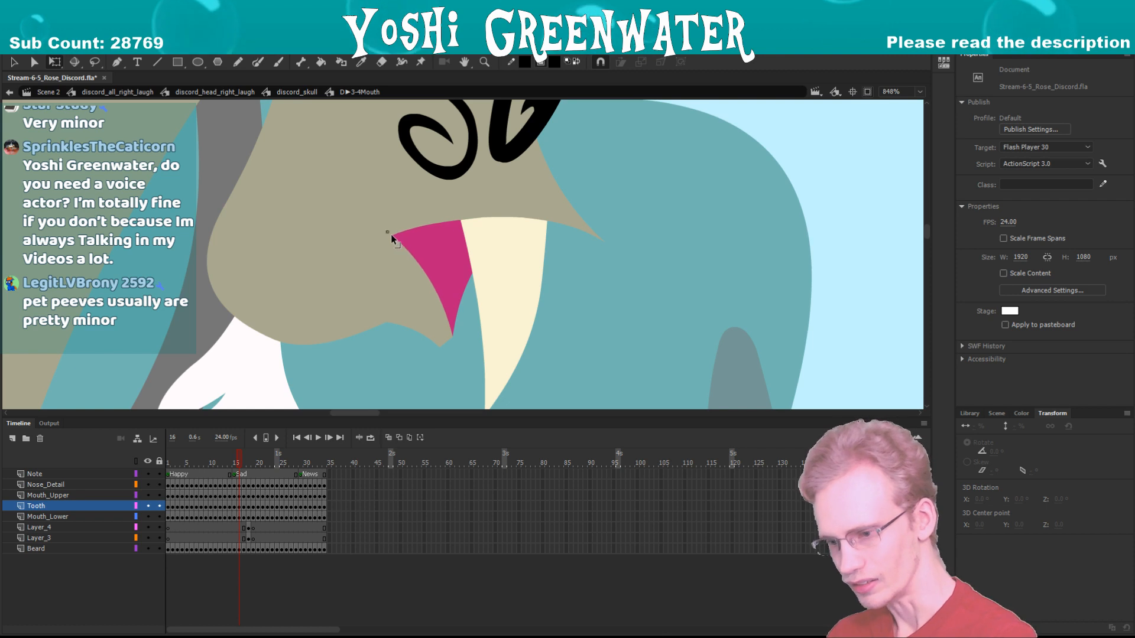
- Delete the black outline pieces around the nose tip on frame 16, keeping the nostril shape, and save the file
{"action": "key", "text": "."}
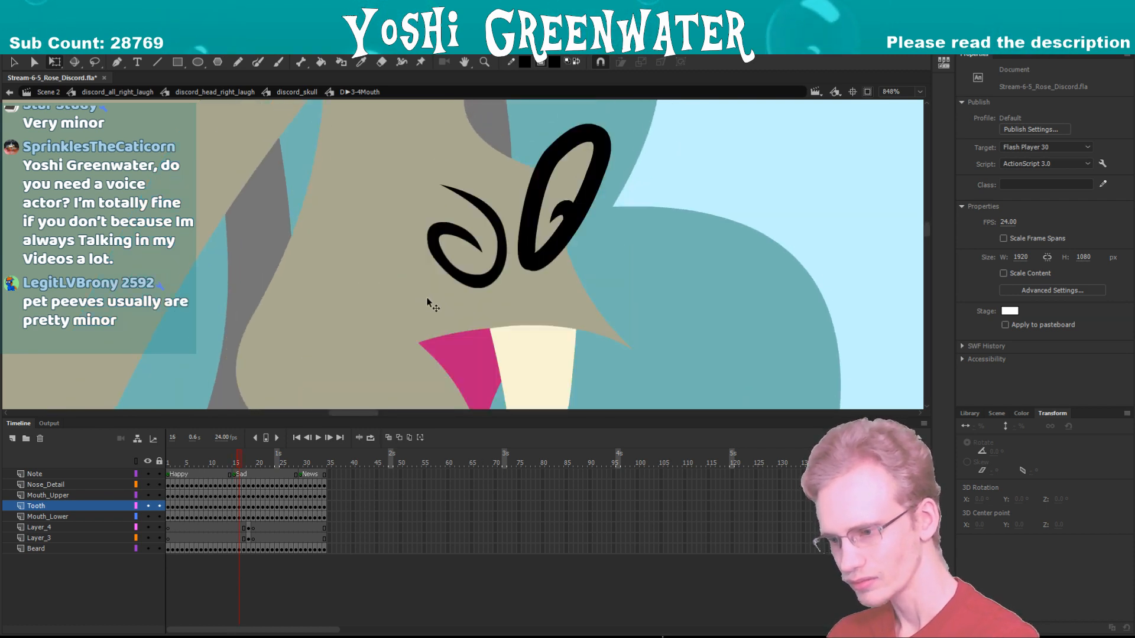
{"action": "left_click", "coordinate": [532, 258]}
{"action": "key", "text": "Delete"}
{"action": "left_click", "coordinate": [567, 230]}
{"action": "key", "text": "Delete"}
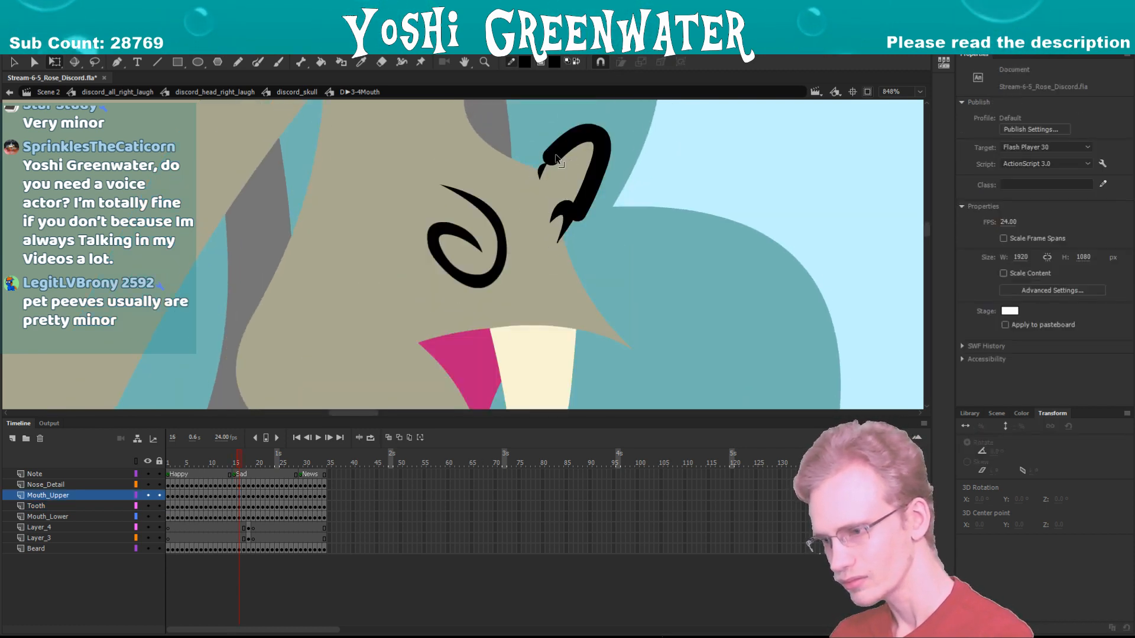
{"action": "left_click", "coordinate": [551, 155]}
{"action": "key", "text": "Delete"}
{"action": "left_click", "coordinate": [541, 170]}
{"action": "key", "text": "Delete"}
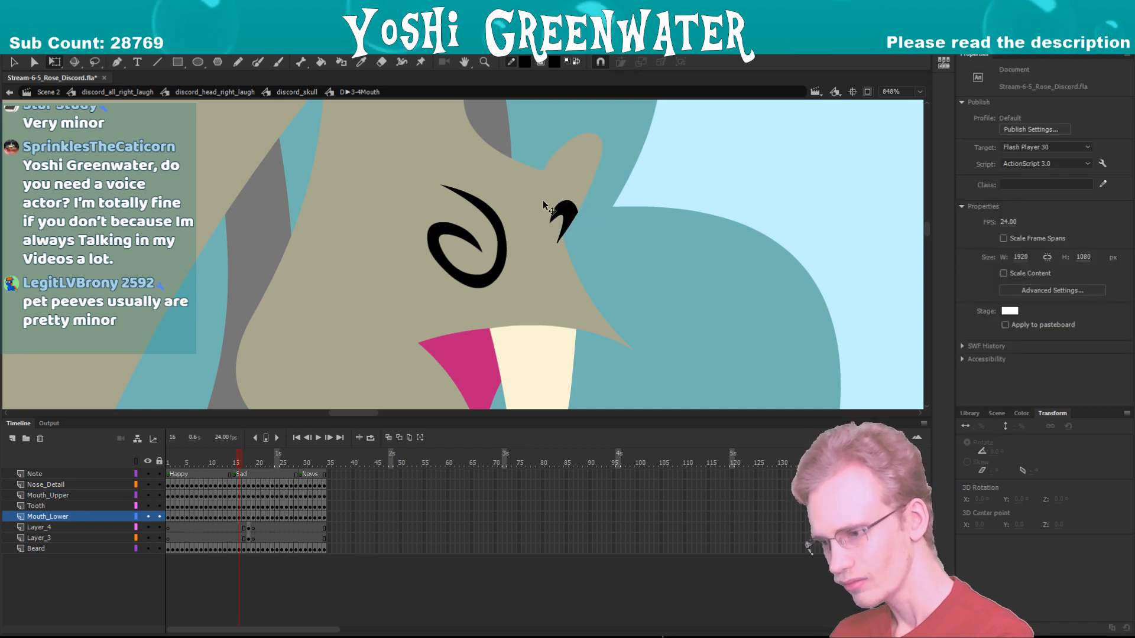
{"action": "left_click", "coordinate": [566, 221]}
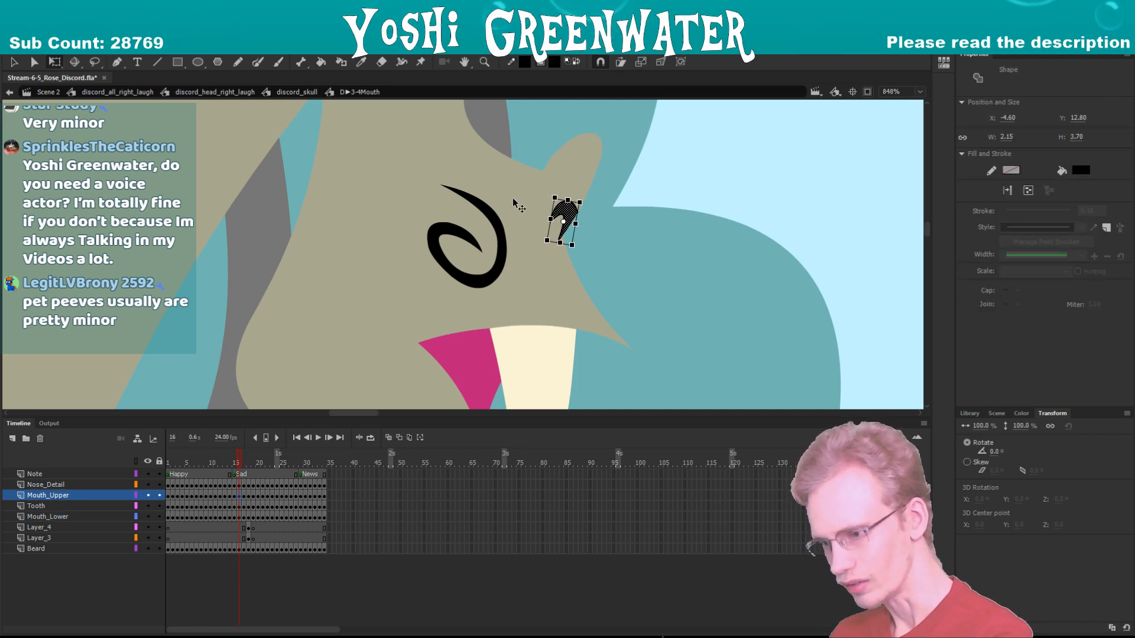
{"action": "left_click", "coordinate": [613, 231]}
{"action": "key", "text": "ctrl+s"}
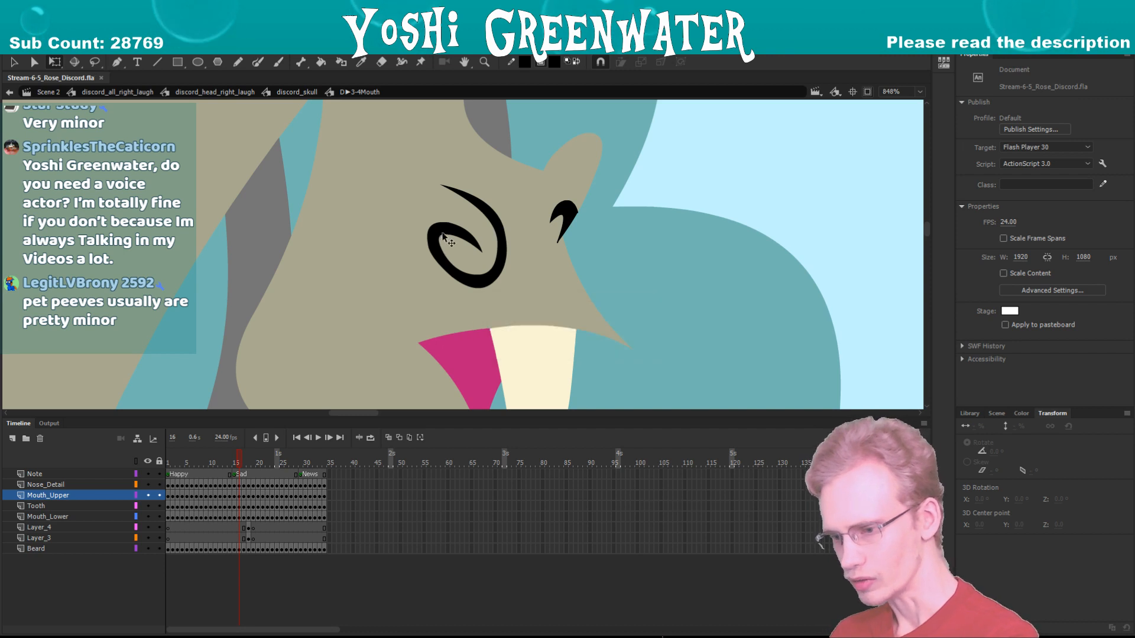
- Break apart the D►Nose_Swirl_3-4 instance and give the nostril shape a black 0.10 stroke
{"action": "left_click", "coordinate": [444, 238]}
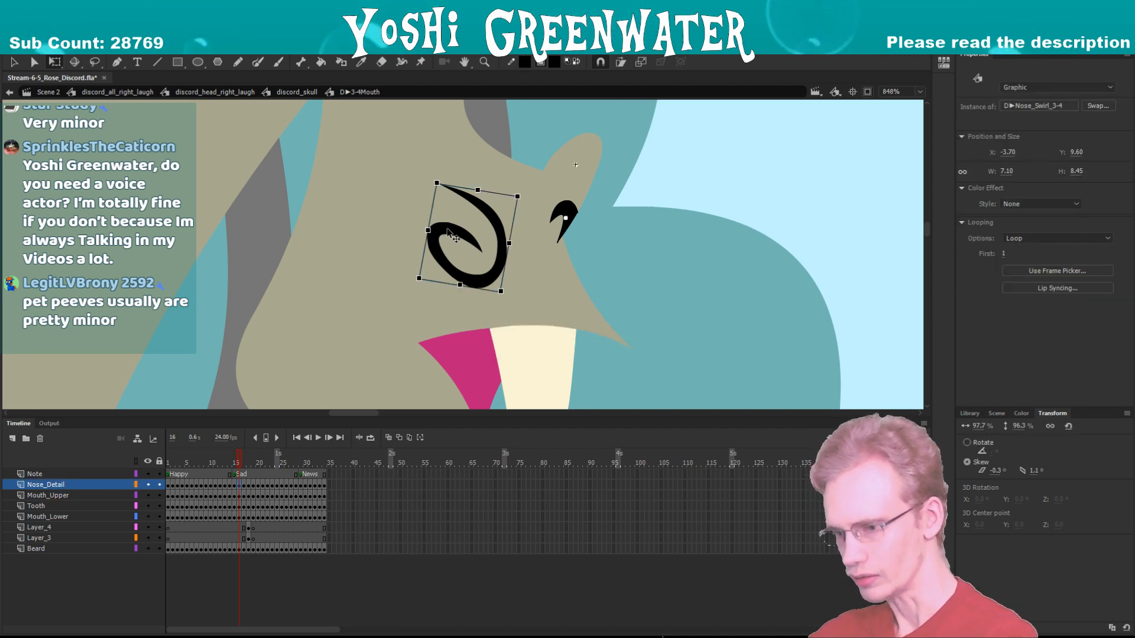
{"action": "right_click", "coordinate": [447, 232]}
{"action": "left_click", "coordinate": [476, 416]}
{"action": "left_click", "coordinate": [580, 282]}
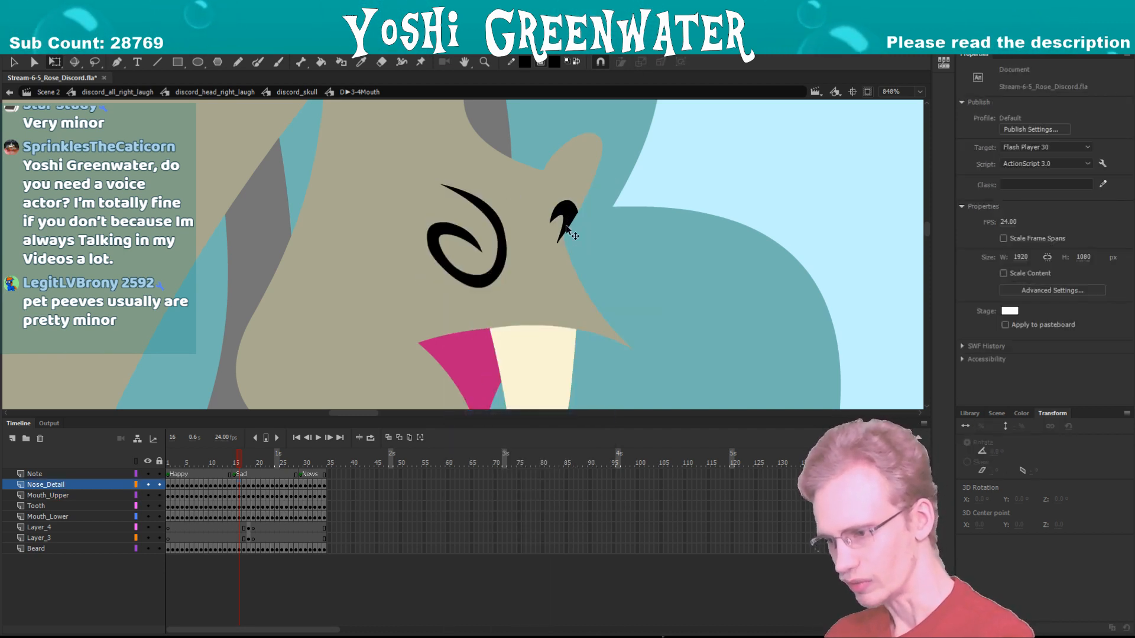
{"action": "left_click", "coordinate": [566, 229]}
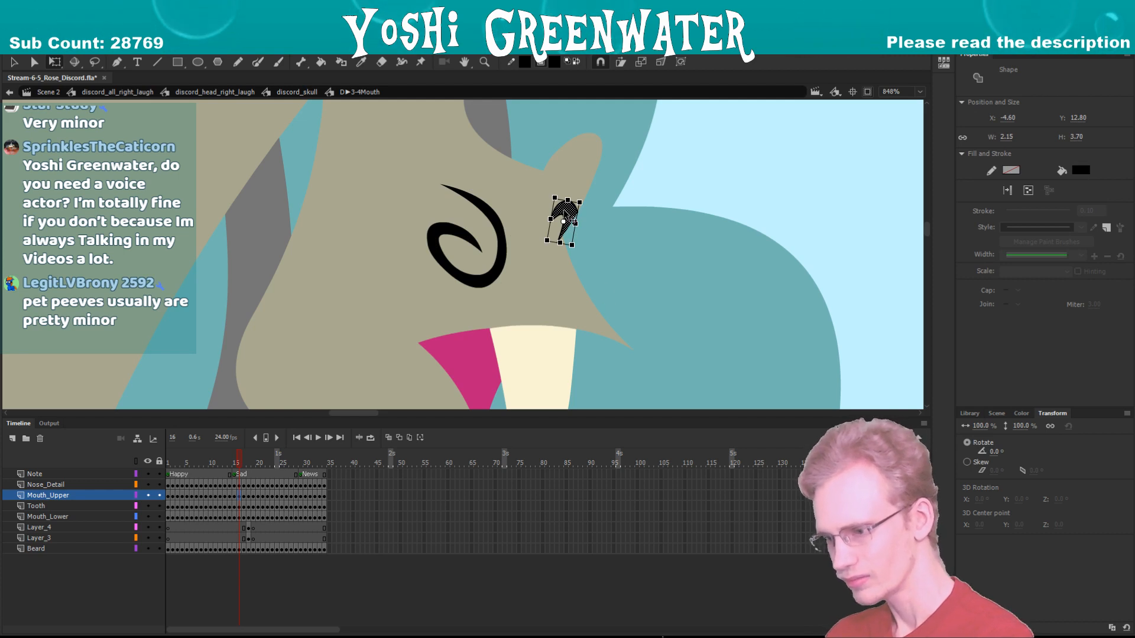
{"action": "left_click", "coordinate": [1010, 169]}
{"action": "left_click", "coordinate": [968, 182]}
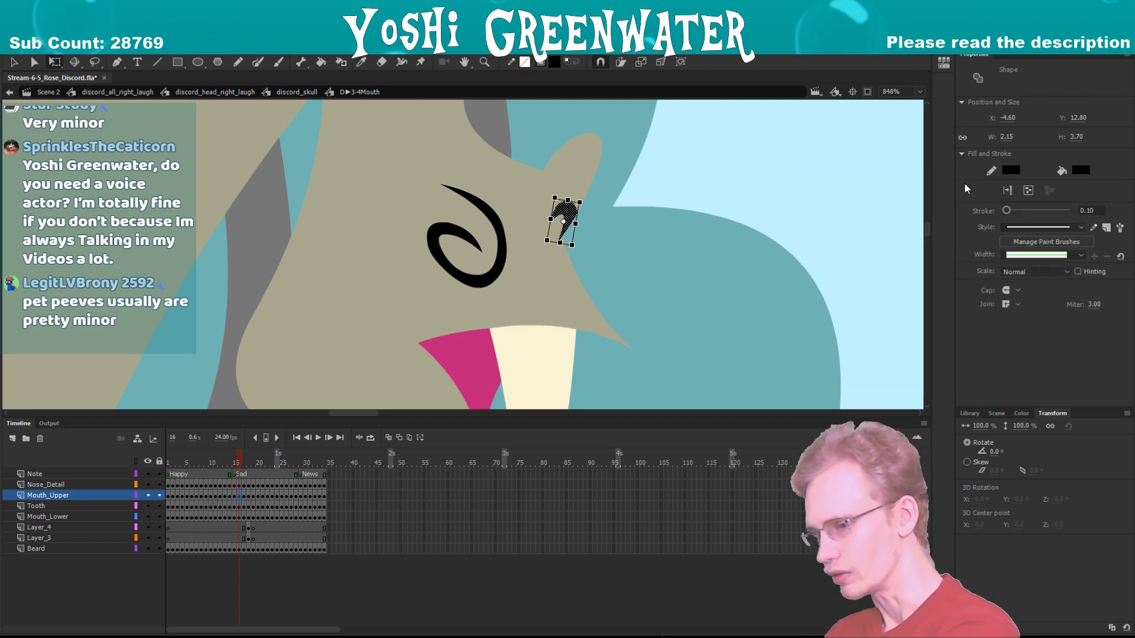
{"action": "left_click", "coordinate": [831, 234]}
- Recolor the nose swirl and nostril on frame 16 with the brown sampled from frame 15, and return to discord_skull
{"action": "key", "text": "comma"}
{"action": "key", "text": "i"}
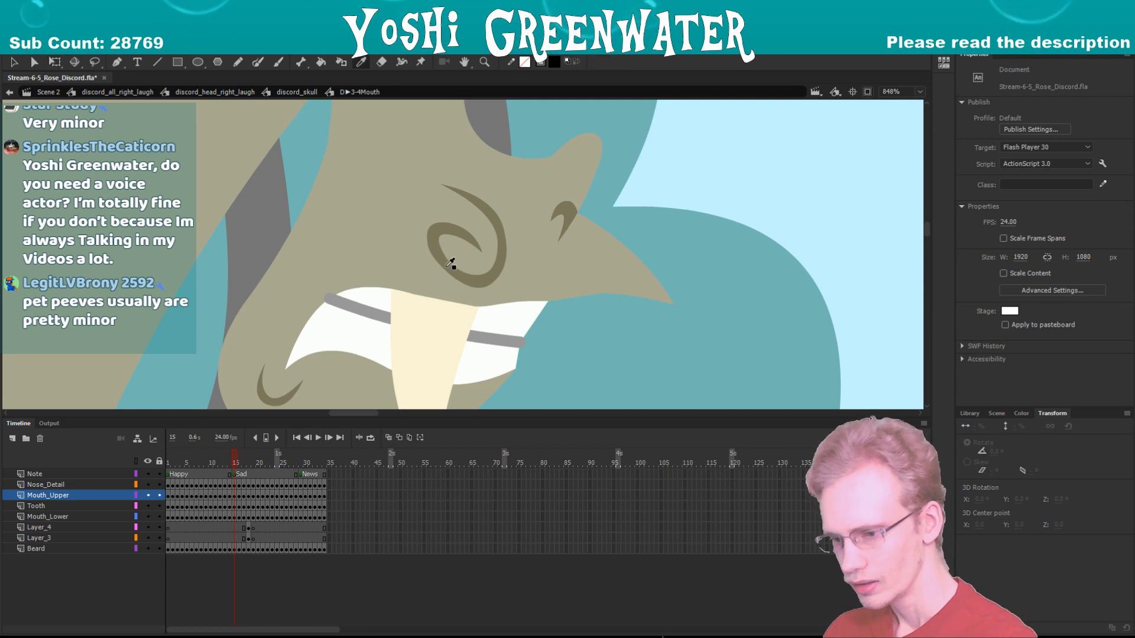
{"action": "left_click", "coordinate": [451, 265]}
{"action": "key", "text": "period"}
{"action": "left_click", "coordinate": [452, 273]}
{"action": "key", "text": "q"}
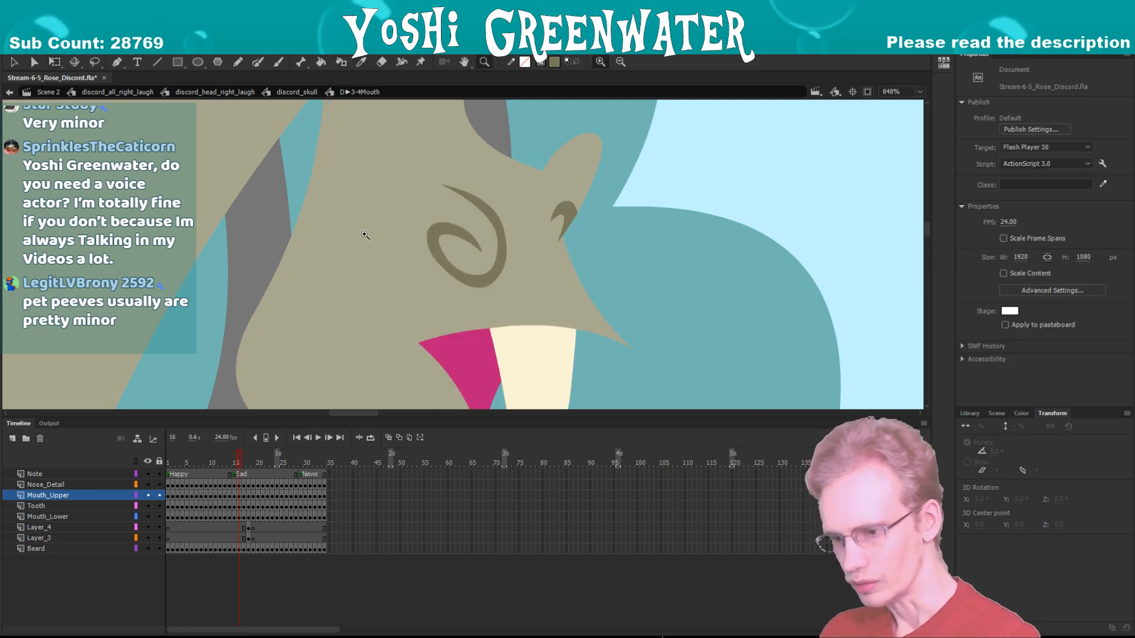
{"action": "key", "text": "ctrl+minus"}
{"action": "key", "text": "ctrl+minus"}
{"action": "key", "text": "ctrl+minus"}
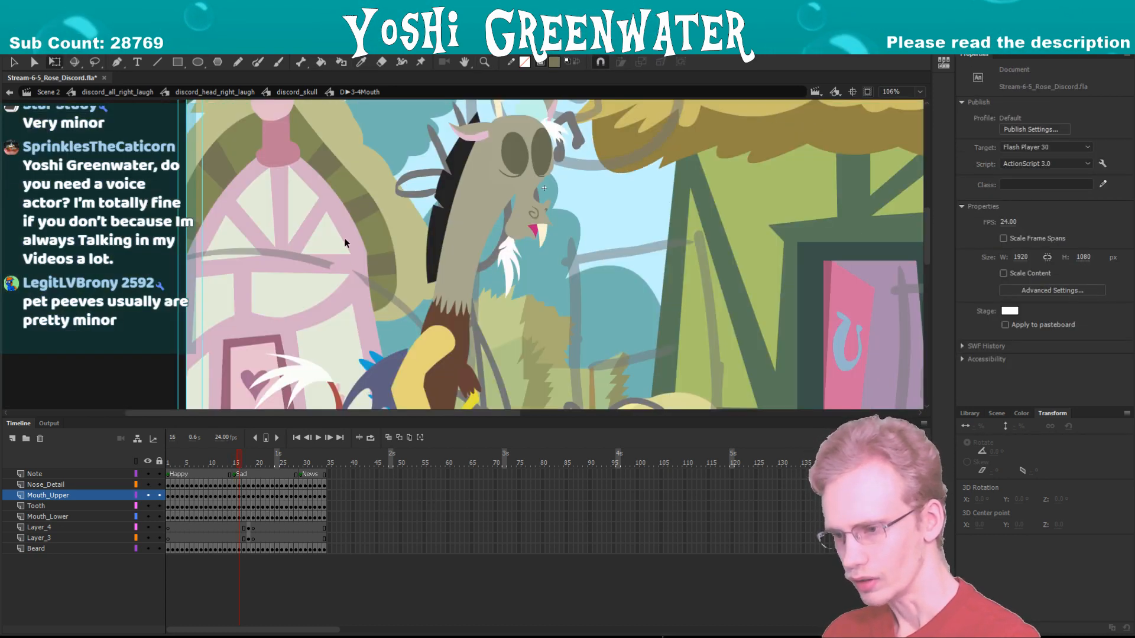
{"action": "double_click", "coordinate": [345, 244]}
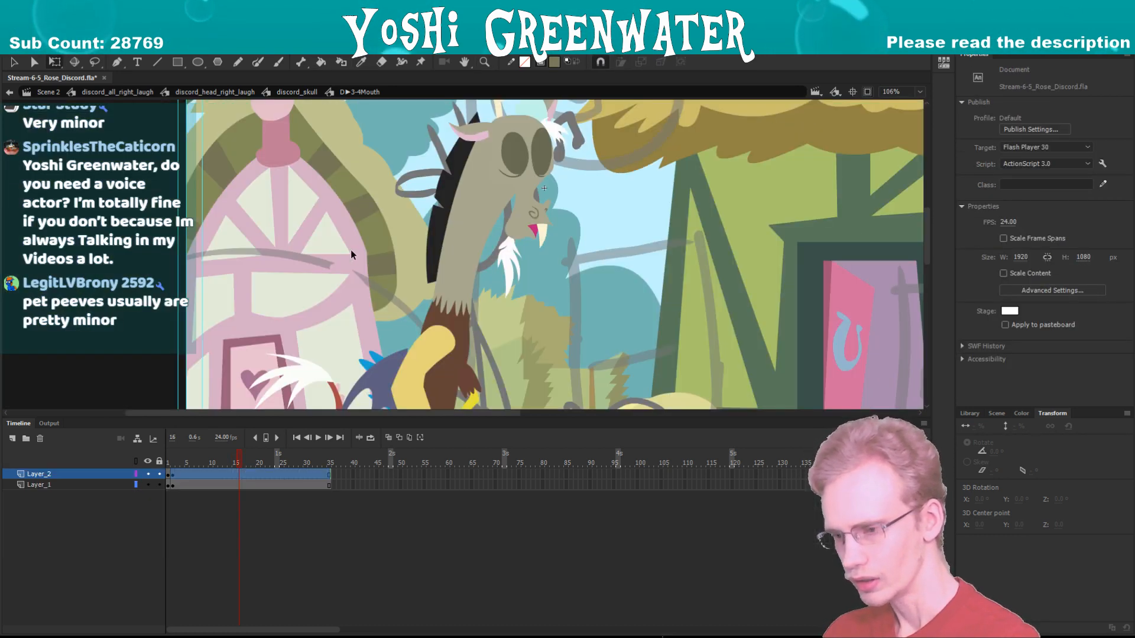
- Exit the mouth and skull symbols to return to discord_head_right_laugh, and save the file
{"action": "double_click", "coordinate": [349, 249]}
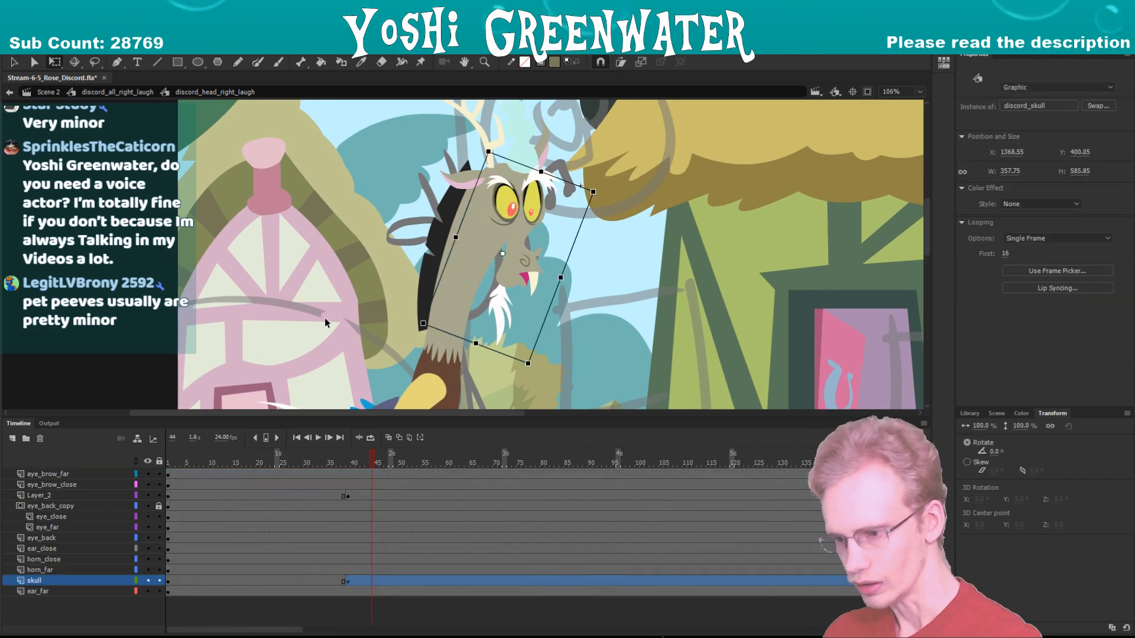
{"action": "left_click", "coordinate": [331, 328]}
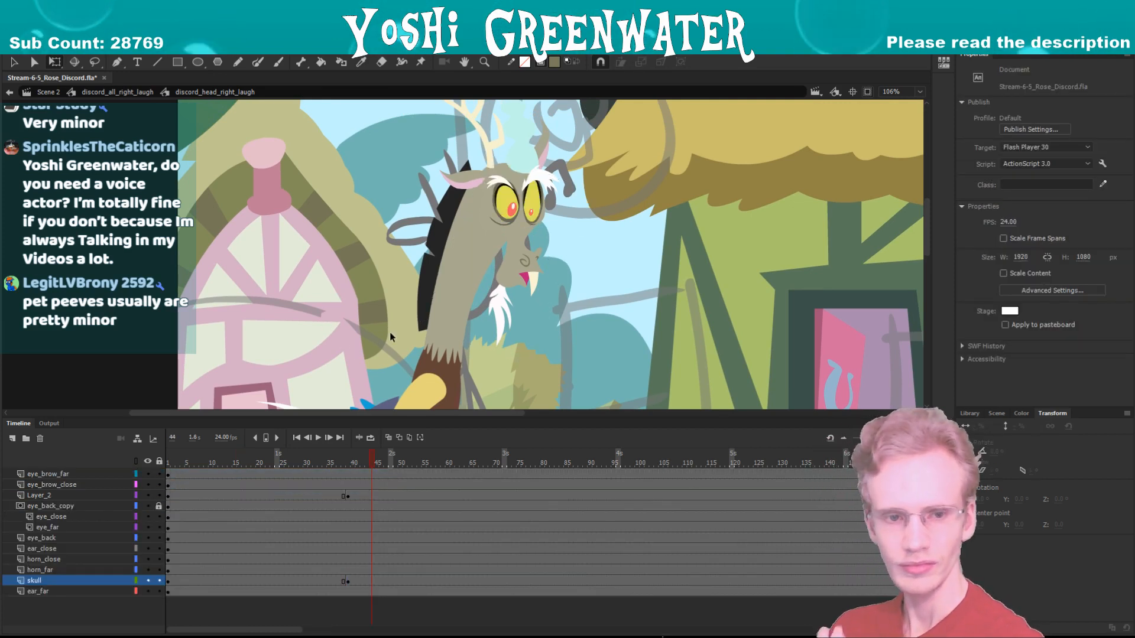
{"action": "left_click_drag", "start_coordinate": [331, 264], "coordinate": [292, 296]}
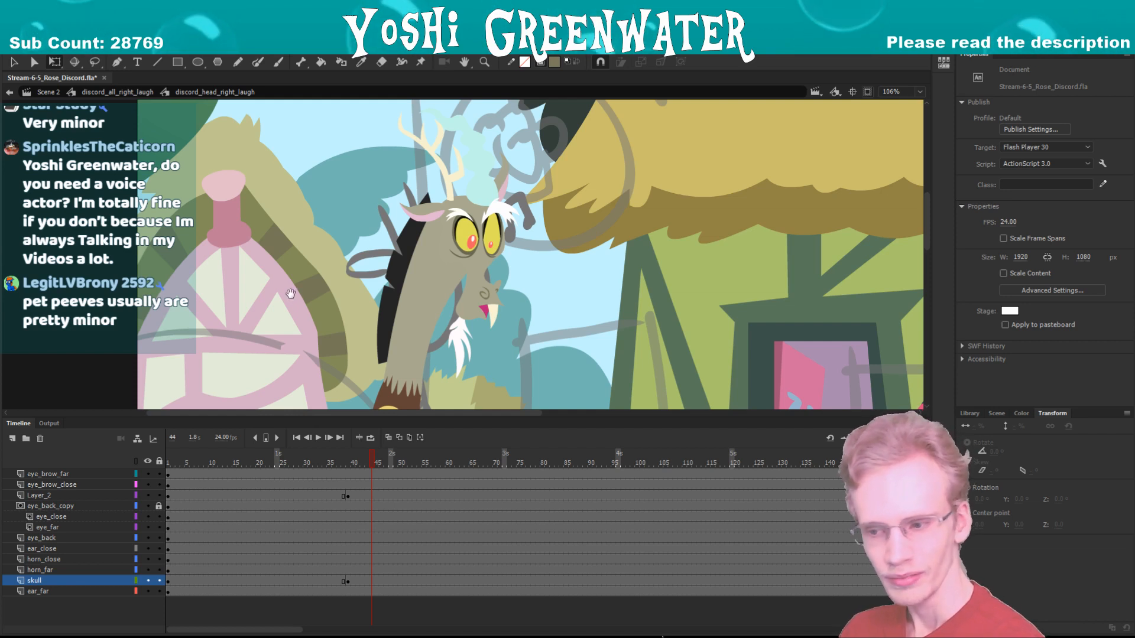
{"action": "left_click_drag", "start_coordinate": [293, 297], "coordinate": [289, 302]}
{"action": "key", "text": "ctrl+s"}
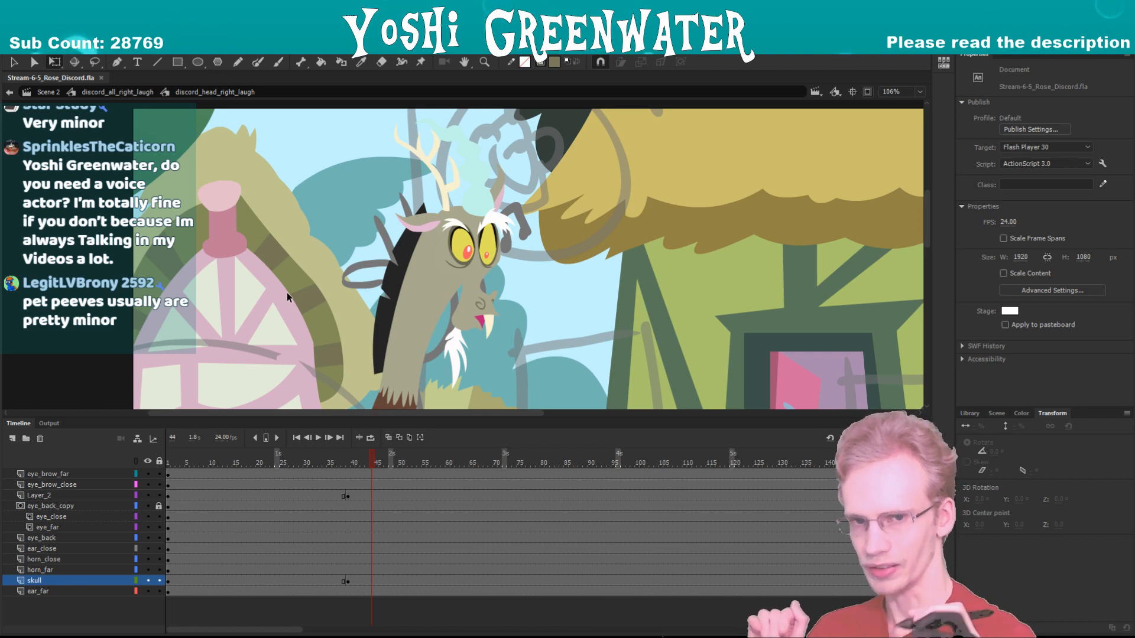
- Insert keyframes at frame 39 on the eye_brow_close and eye_brow_far layers
{"action": "left_click", "coordinate": [347, 463]}
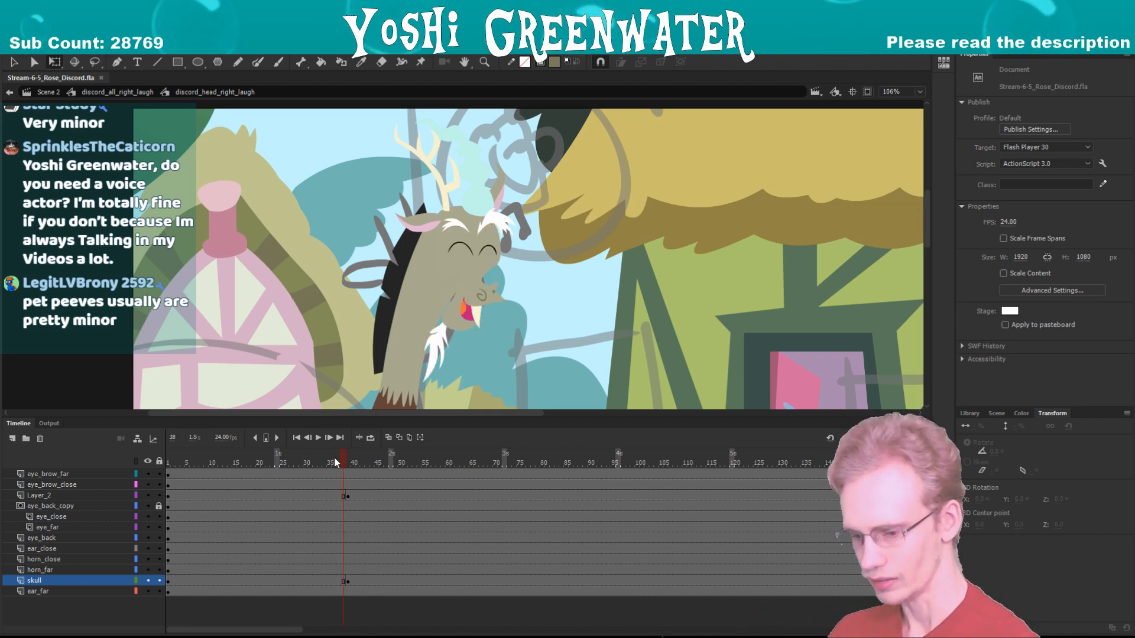
{"action": "left_click", "coordinate": [454, 231]}
{"action": "key", "text": "F6"}
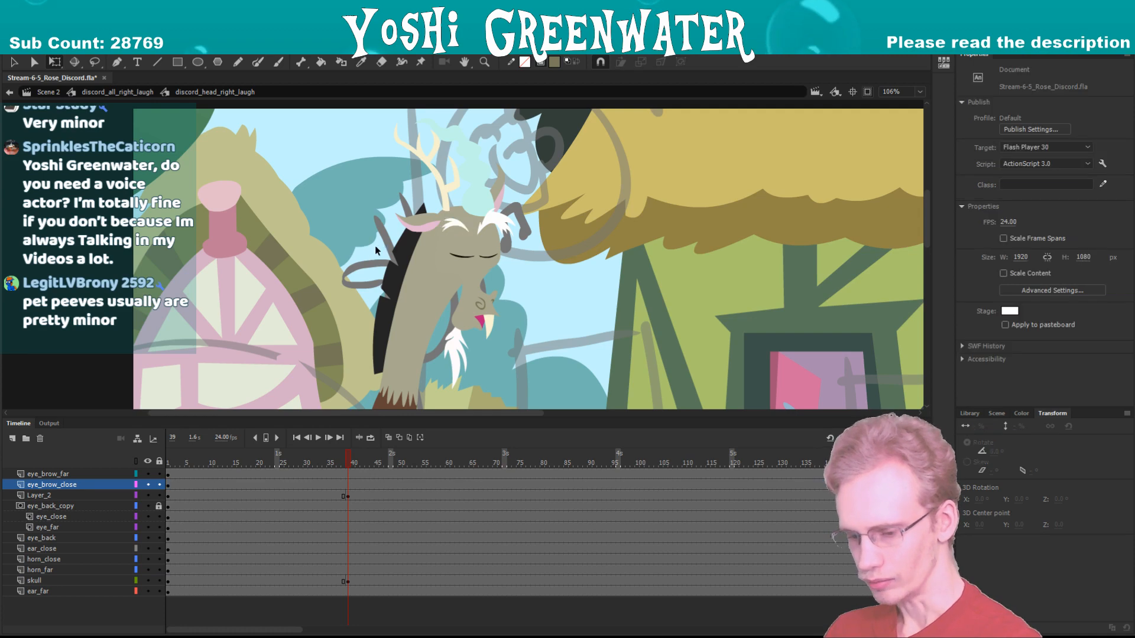
{"action": "left_click", "coordinate": [495, 224]}
{"action": "key", "text": "F6"}
{"action": "left_click", "coordinate": [329, 233]}
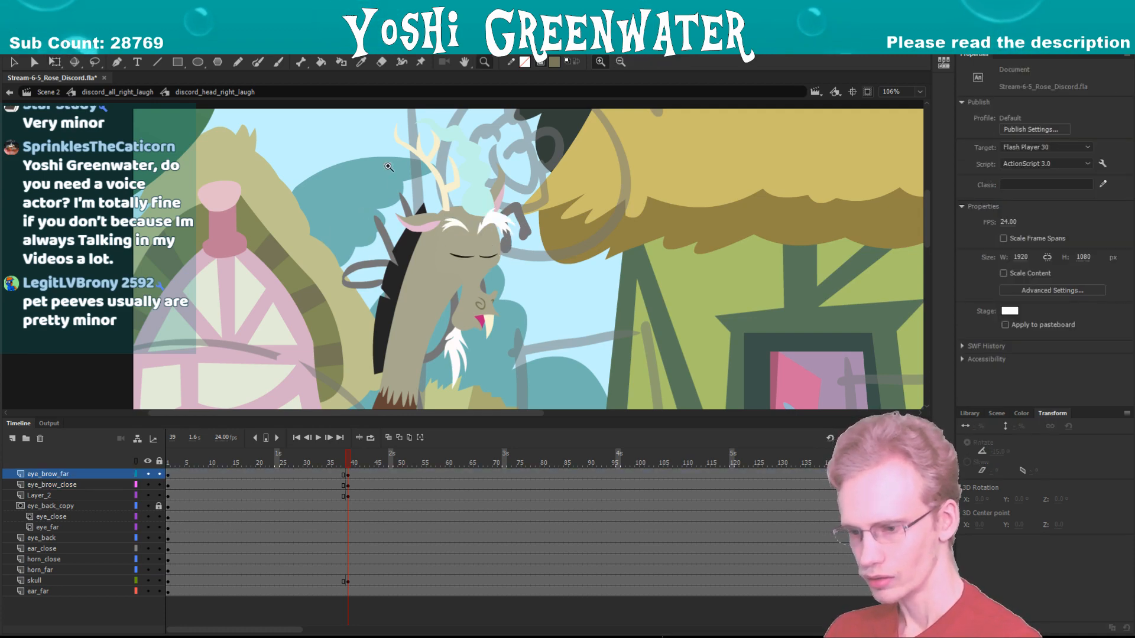
- Raise both of Discord's eyebrows together above his open eyes at frame 46
{"action": "left_click_drag", "start_coordinate": [358, 168], "coordinate": [530, 316]}
{"action": "key", "text": "Return"}
{"action": "left_click", "coordinate": [486, 218]}
{"action": "left_click", "coordinate": [560, 207], "text": "shift"}
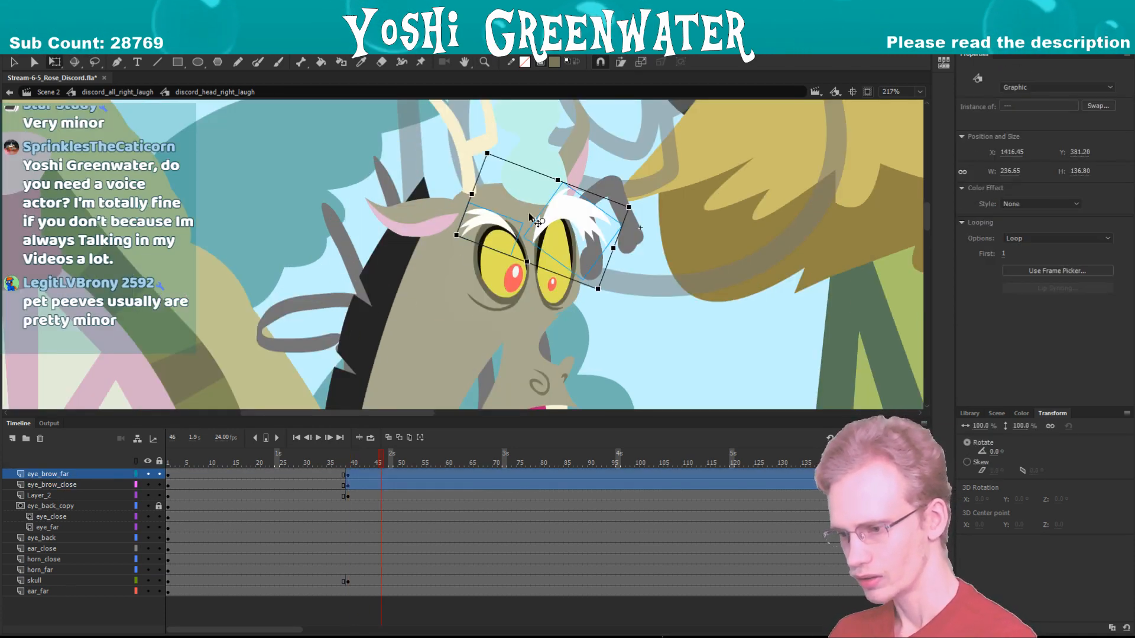
{"action": "key", "text": "shift+Up"}
{"action": "key", "text": "shift+Up"}
{"action": "key", "text": "shift+Up"}
{"action": "key", "text": "shift+Up"}
{"action": "key", "text": "shift+Down"}
{"action": "left_click", "coordinate": [321, 276]}
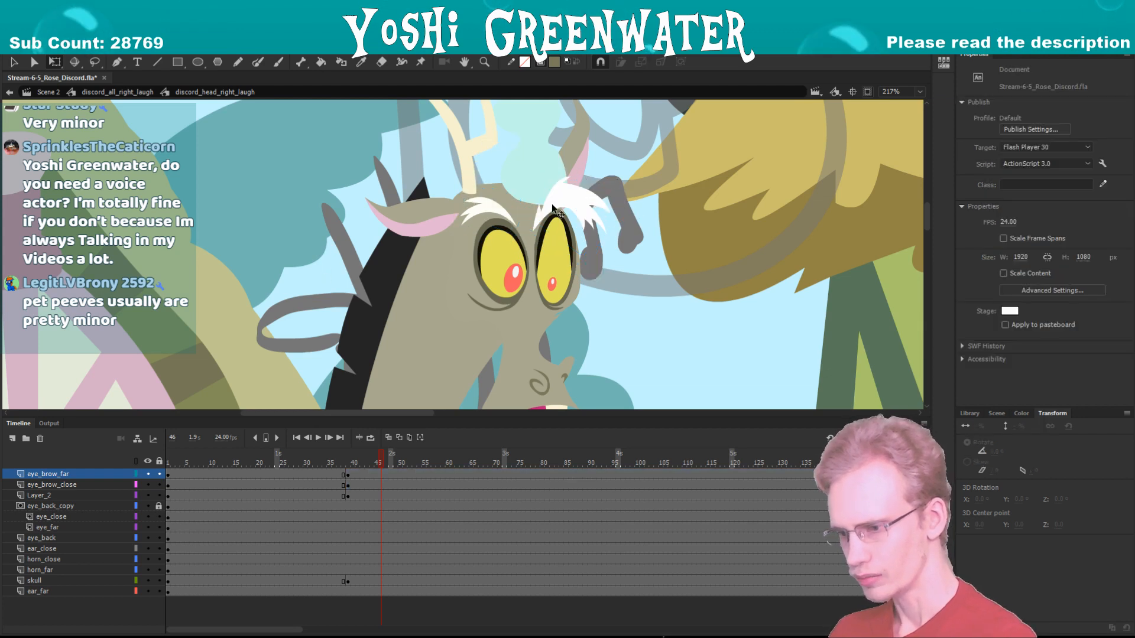
- Nudge the far eyebrow slightly higher and fine-tune the angle of the close eyebrow
{"action": "left_click", "coordinate": [562, 204]}
{"action": "key", "text": "Up"}
{"action": "key", "text": "Up"}
{"action": "key", "text": "Up"}
{"action": "left_click", "coordinate": [449, 222]}
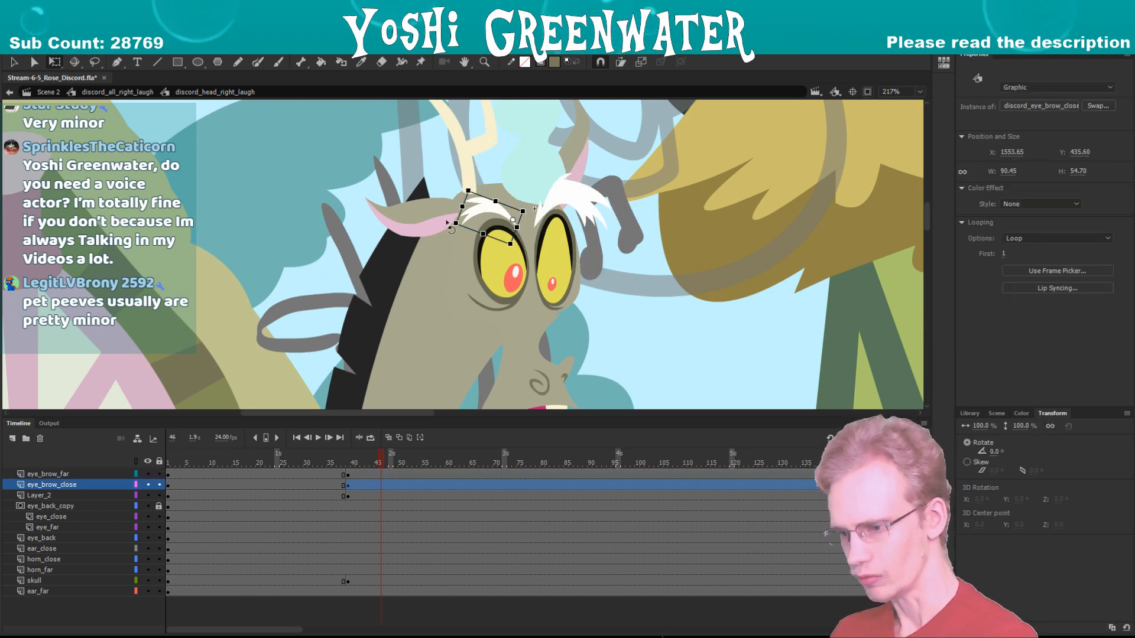
{"action": "left_click_drag", "start_coordinate": [461, 199], "coordinate": [460, 196]}
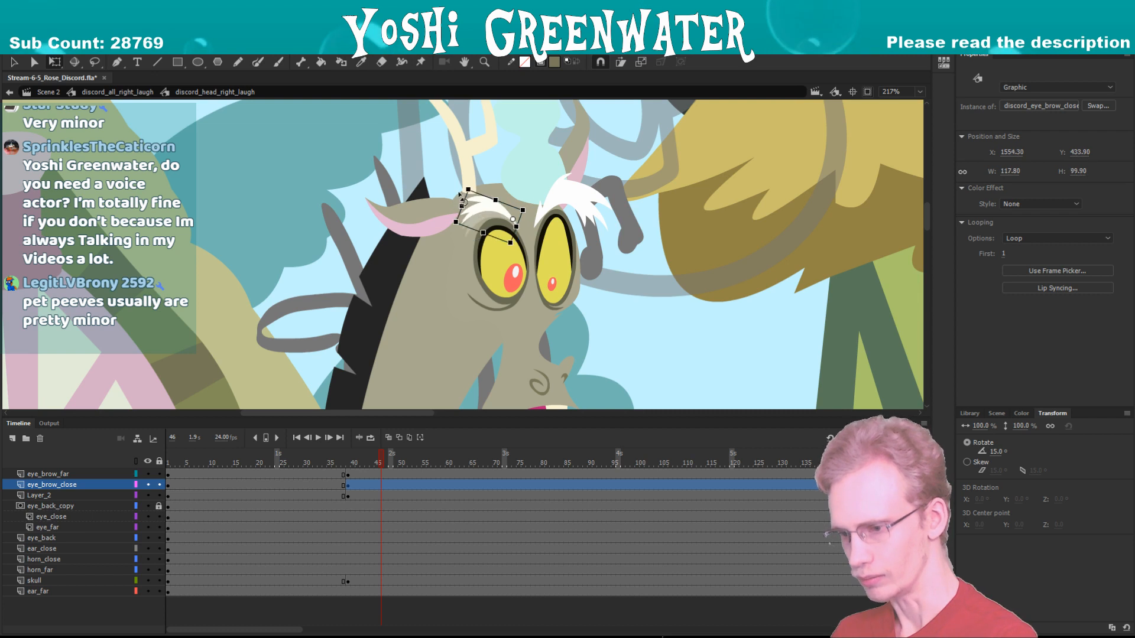
- Rotate the far eyebrow counterclockwise and shift the close eyebrow slightly inward to balance the surprised expression
{"action": "left_click", "coordinate": [564, 207]}
{"action": "left_click_drag", "start_coordinate": [630, 222], "coordinate": [631, 208]}
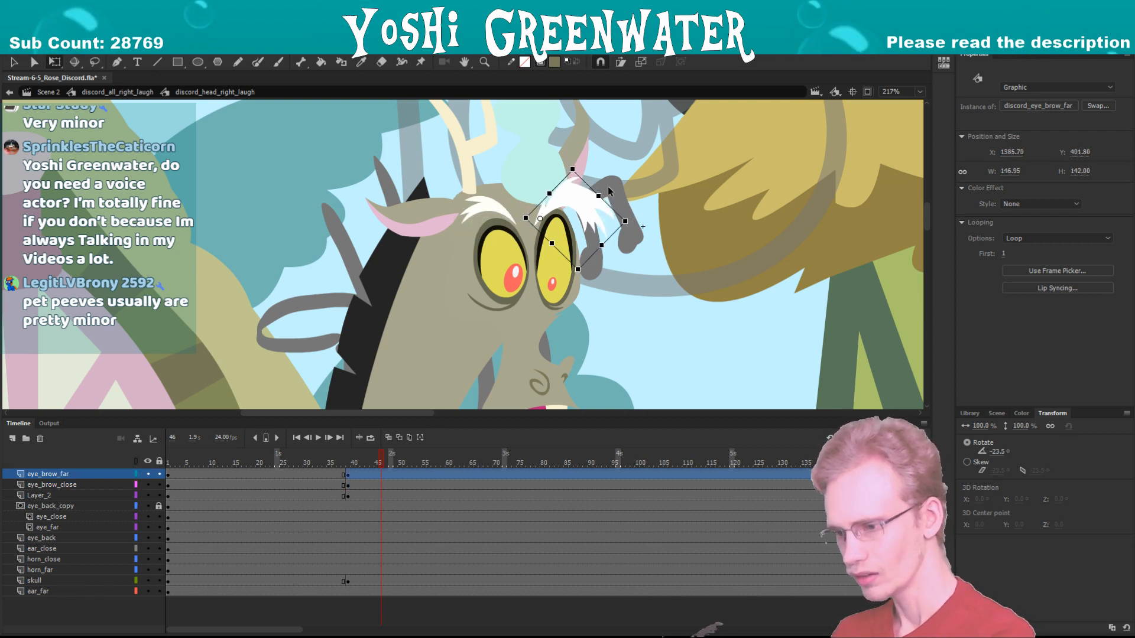
{"action": "left_click", "coordinate": [473, 210]}
{"action": "left_click", "coordinate": [325, 280]}
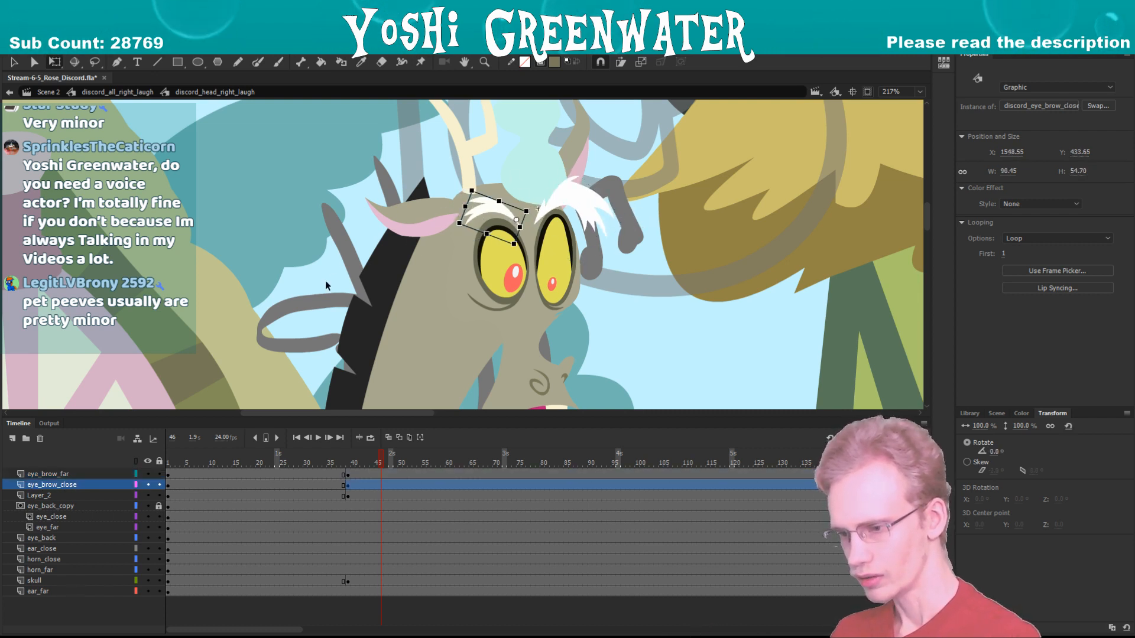
{"action": "left_click", "coordinate": [543, 200]}
{"action": "left_click", "coordinate": [324, 278]}
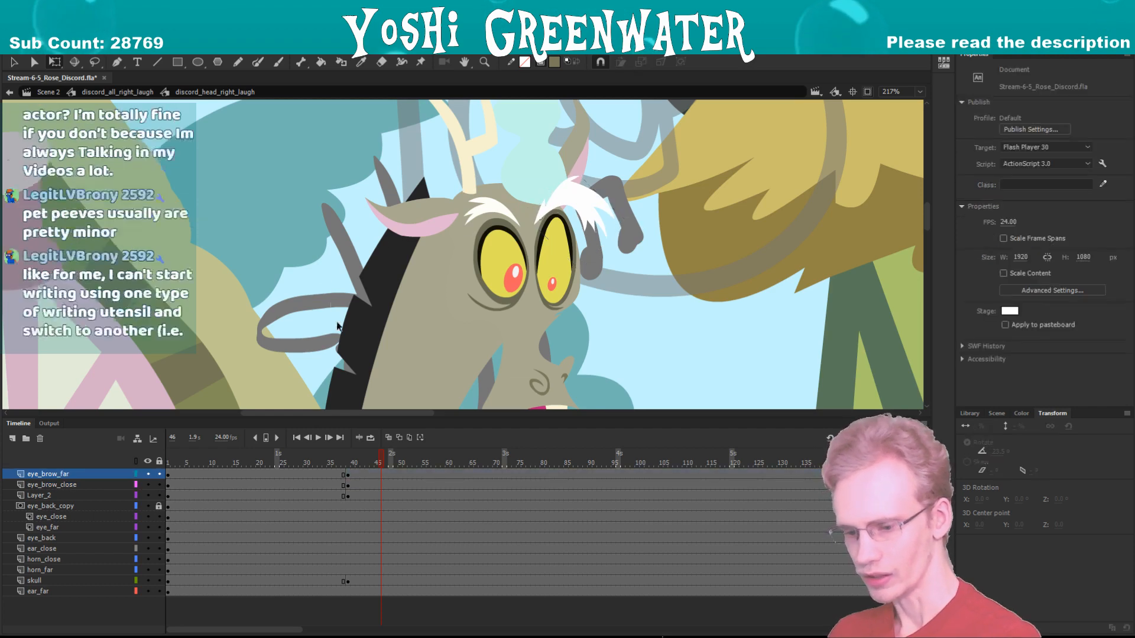
- Insert keyframes at frame 41 on the eye_brow_far and eye_brow_close layers and nudge both eyebrows up
{"action": "left_click_drag", "start_coordinate": [356, 484], "coordinate": [357, 476]}
{"action": "key", "text": "F6"}
{"action": "key", "text": "Up"}
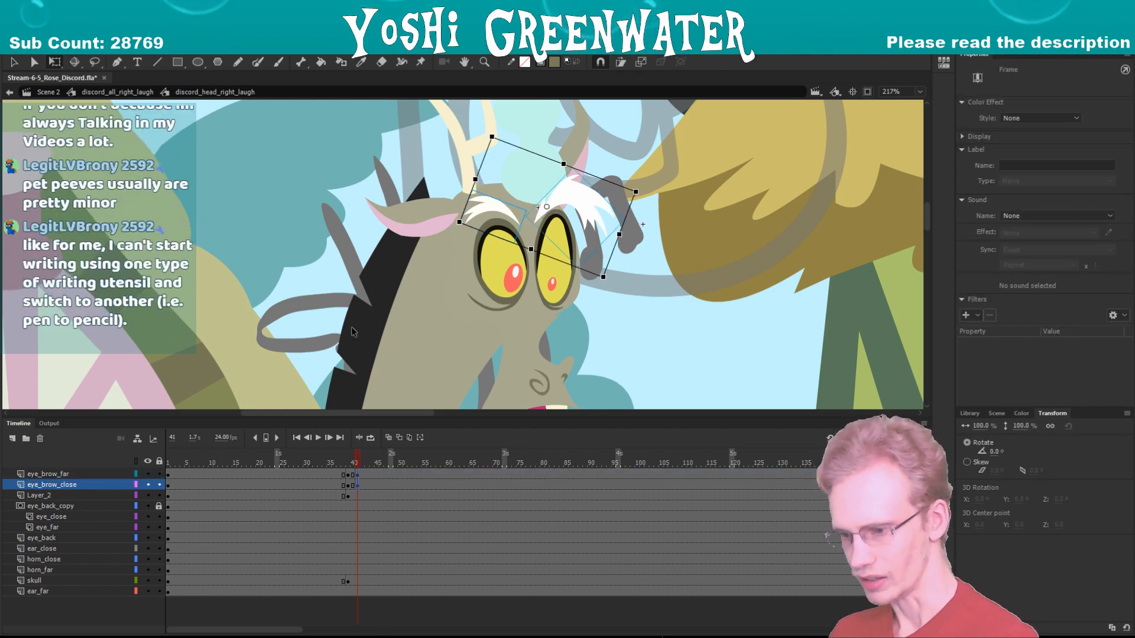
- Play back the eyebrow animation inside the head symbol
{"action": "left_click", "coordinate": [311, 456]}
{"action": "key", "text": "Return"}
{"action": "key", "text": "Return"}
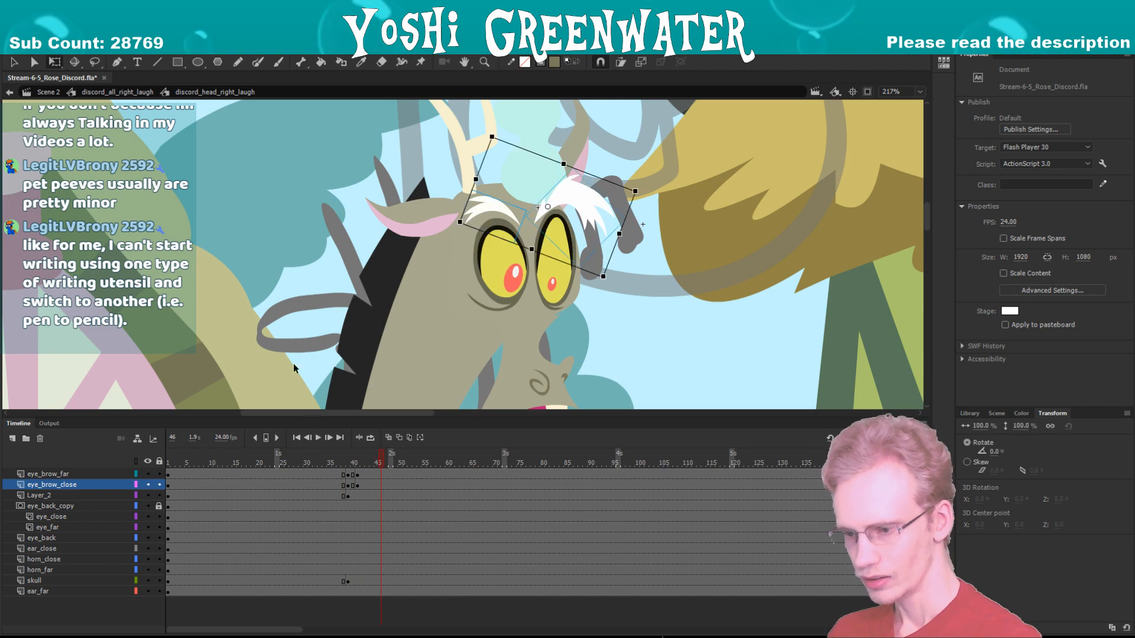
{"action": "key", "text": "z"}
{"action": "left_click", "coordinate": [323, 311], "text": "alt"}
{"action": "key", "text": "q"}
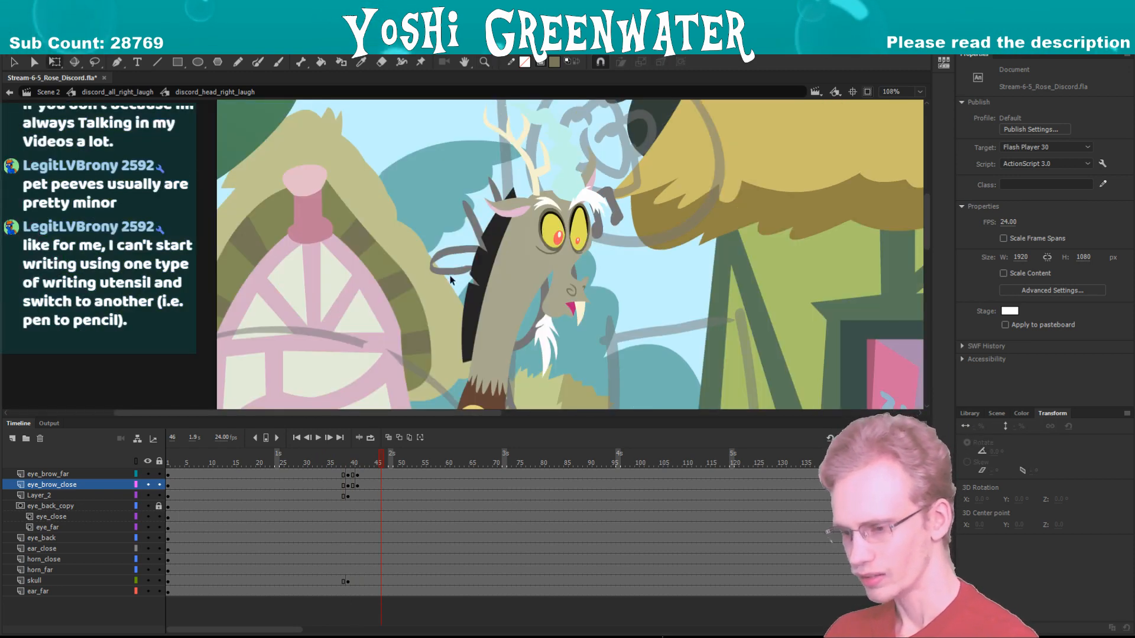
- Return to the discord_all_right_laugh symbol, play back the end of the laugh, and save the file
{"action": "double_click", "coordinate": [420, 305]}
{"action": "left_click", "coordinate": [296, 456]}
{"action": "key", "text": "Return"}
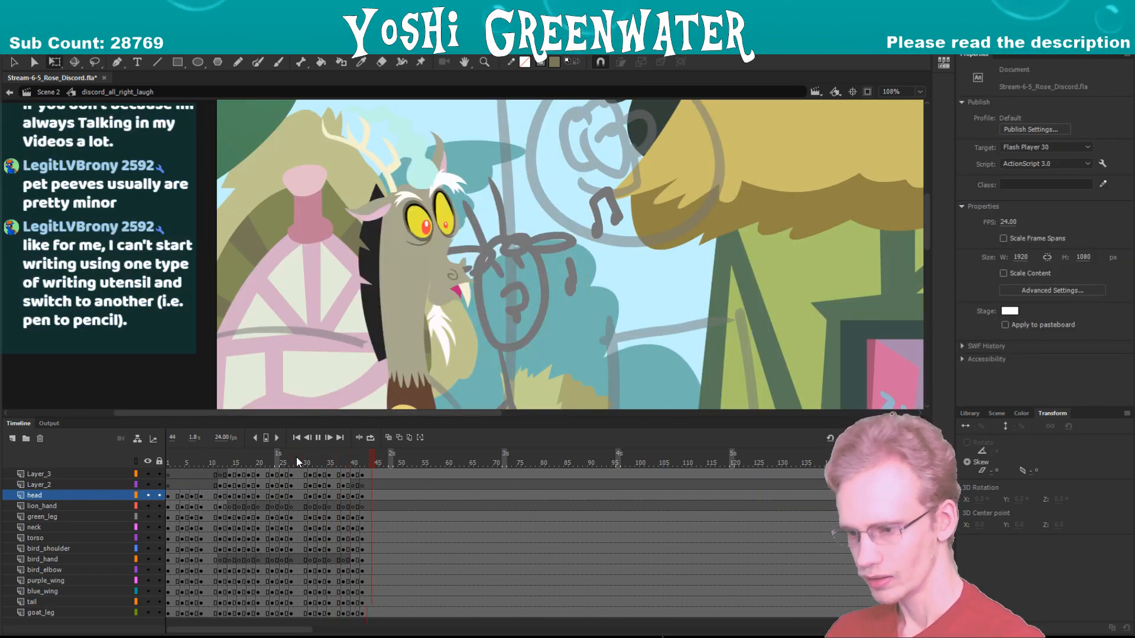
{"action": "key", "text": "Return"}
{"action": "left_click", "coordinate": [342, 372]}
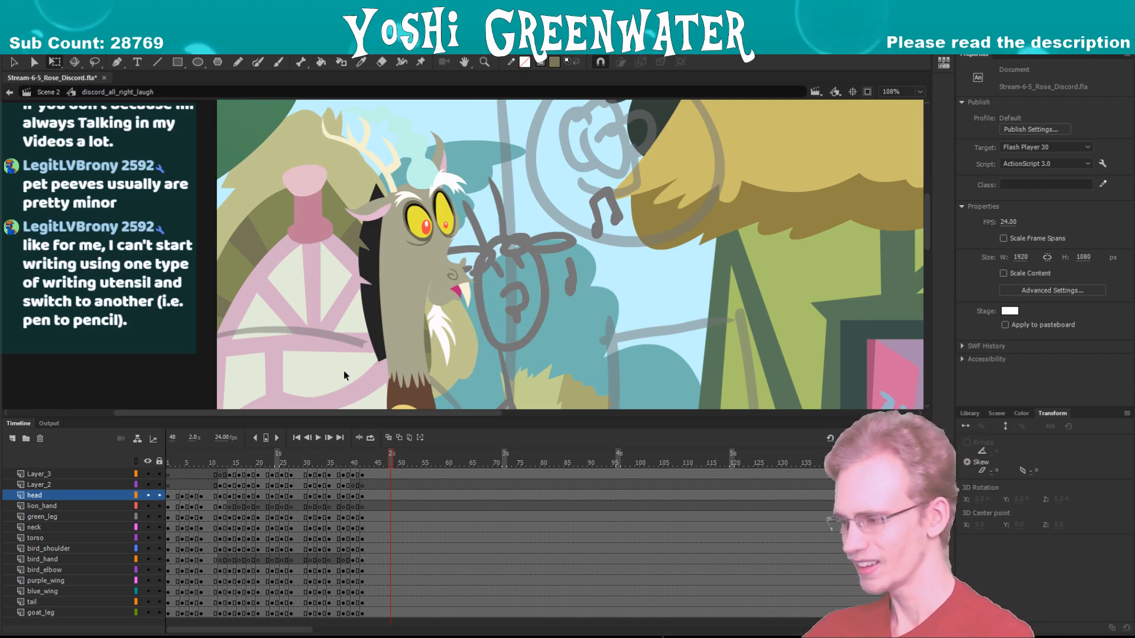
{"action": "key", "text": "ctrl+s"}
- Inside the head symbol, move both pupils upward in the eyes and rotate them slightly counterclockwise
{"action": "double_click", "coordinate": [422, 231]}
{"action": "key", "text": "z"}
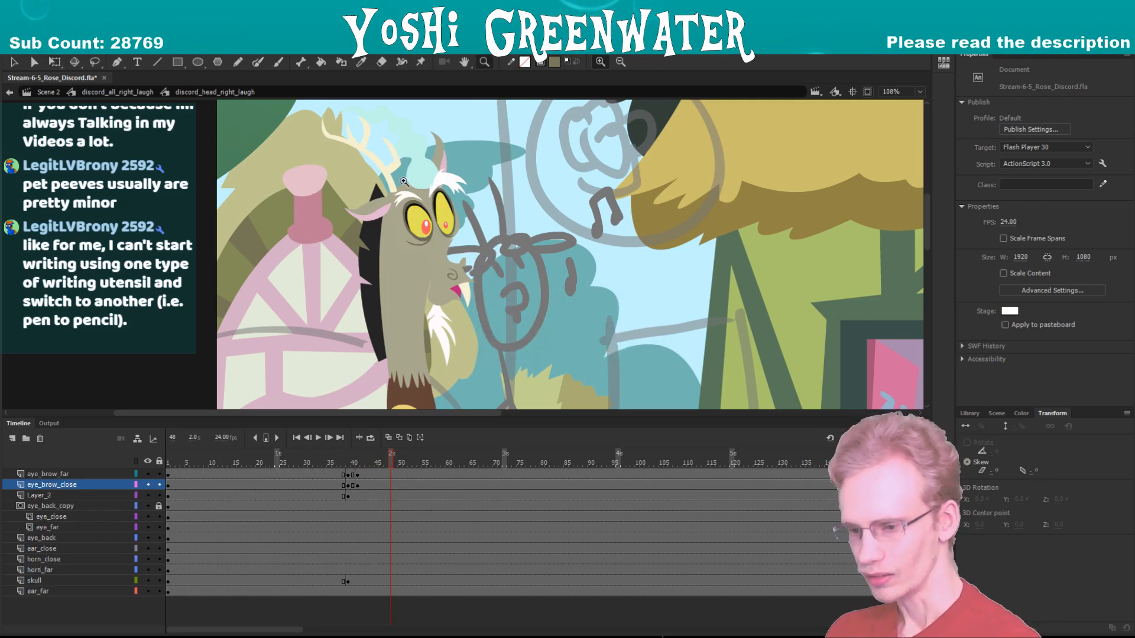
{"action": "left_click_drag", "start_coordinate": [384, 180], "coordinate": [469, 265]}
{"action": "key", "text": "q"}
{"action": "left_click", "coordinate": [447, 275]}
{"action": "left_click", "coordinate": [526, 261], "text": "shift"}
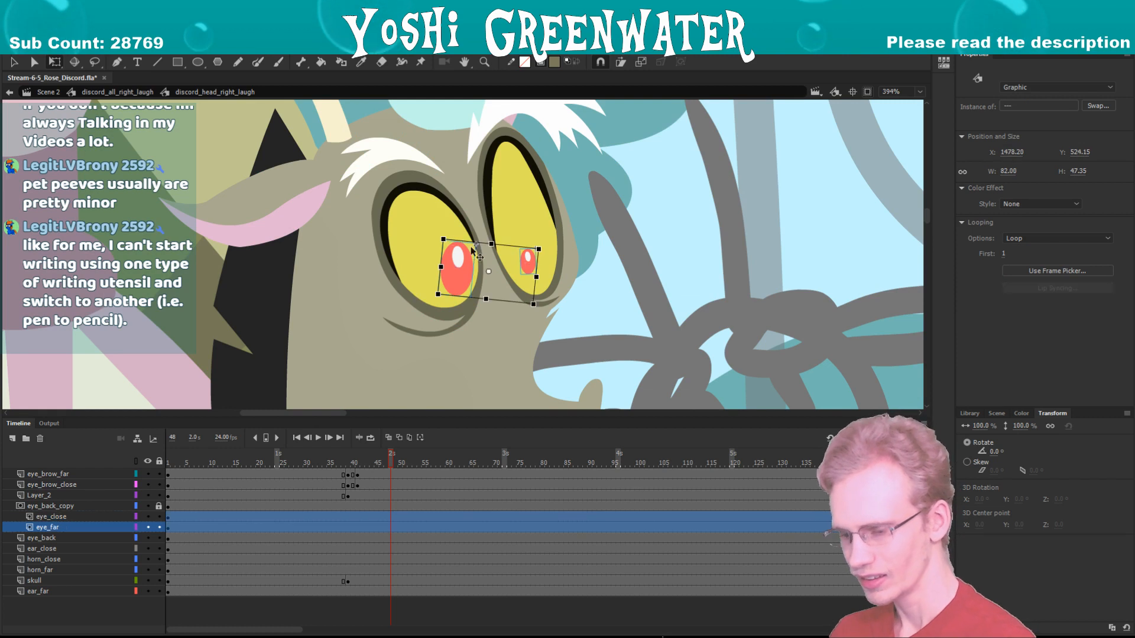
{"action": "left_click_drag", "start_coordinate": [447, 247], "coordinate": [440, 218]}
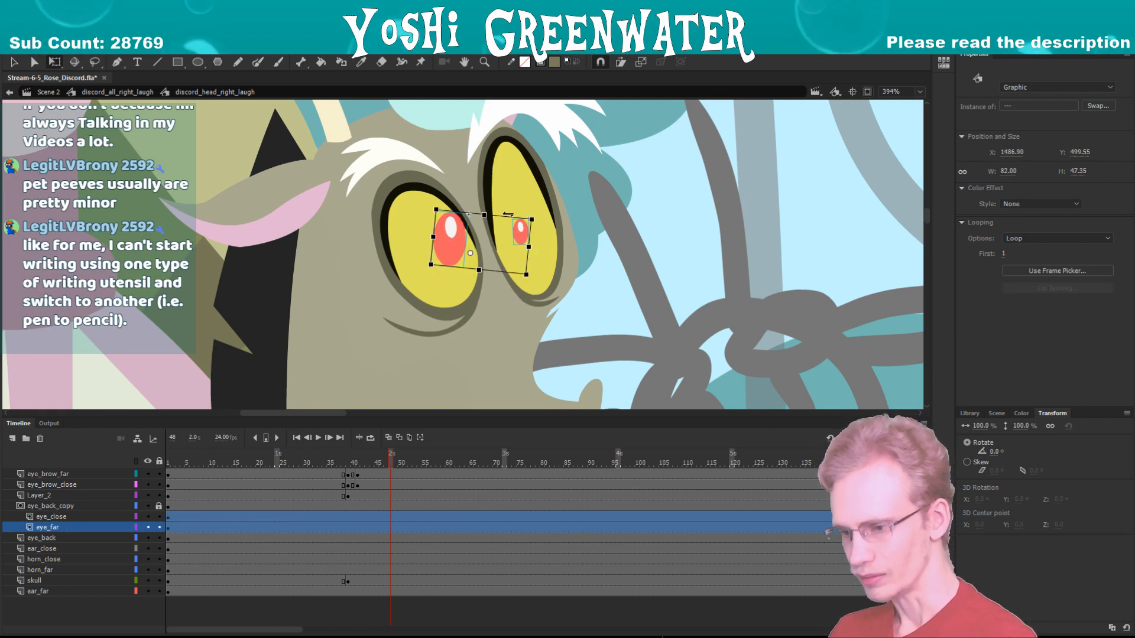
{"action": "left_click_drag", "start_coordinate": [534, 211], "coordinate": [521, 196]}
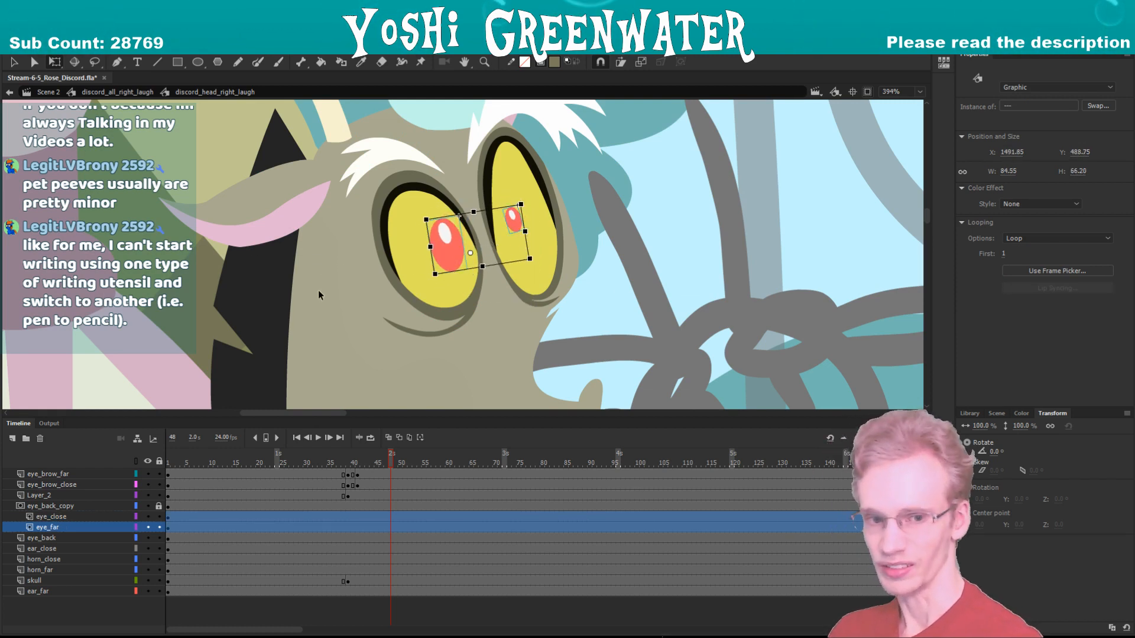
{"action": "left_click", "coordinate": [200, 296]}
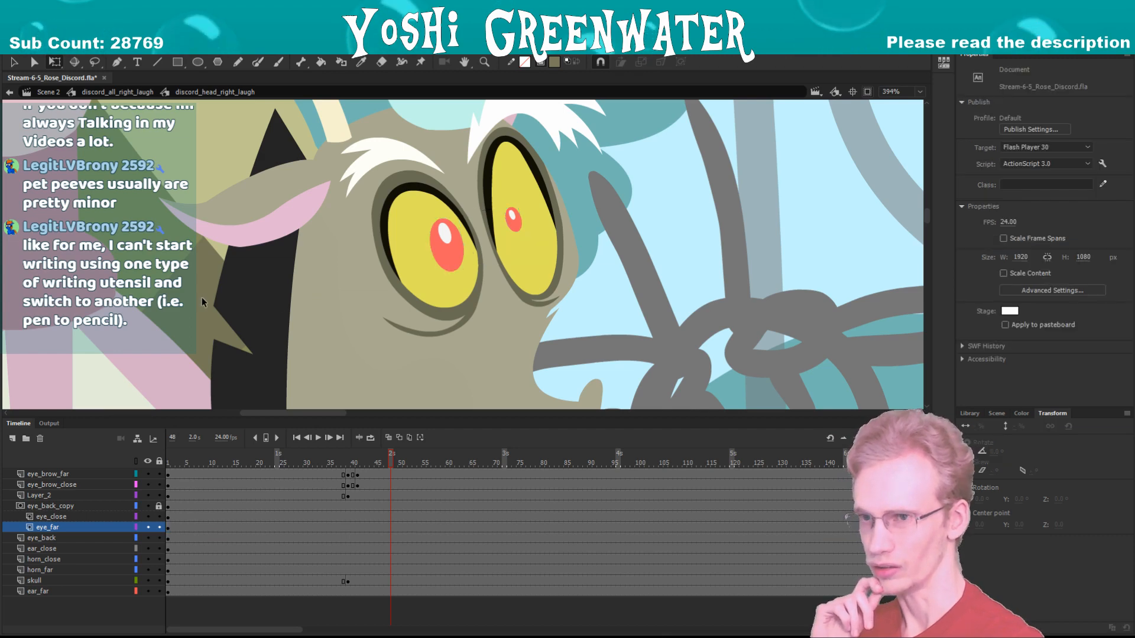
- Raise both pupils further toward the upper eyelids in an enlarged view of the stage
{"action": "key", "text": "F4"}
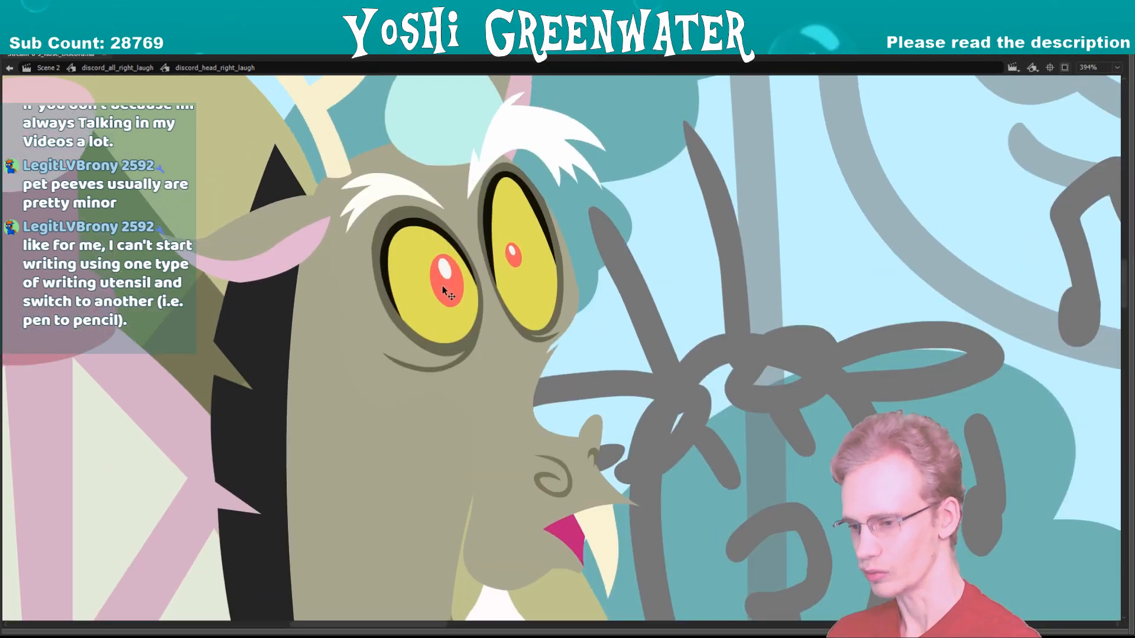
{"action": "left_click", "coordinate": [510, 256], "text": "shift"}
{"action": "left_click_drag", "start_coordinate": [448, 281], "coordinate": [450, 262]}
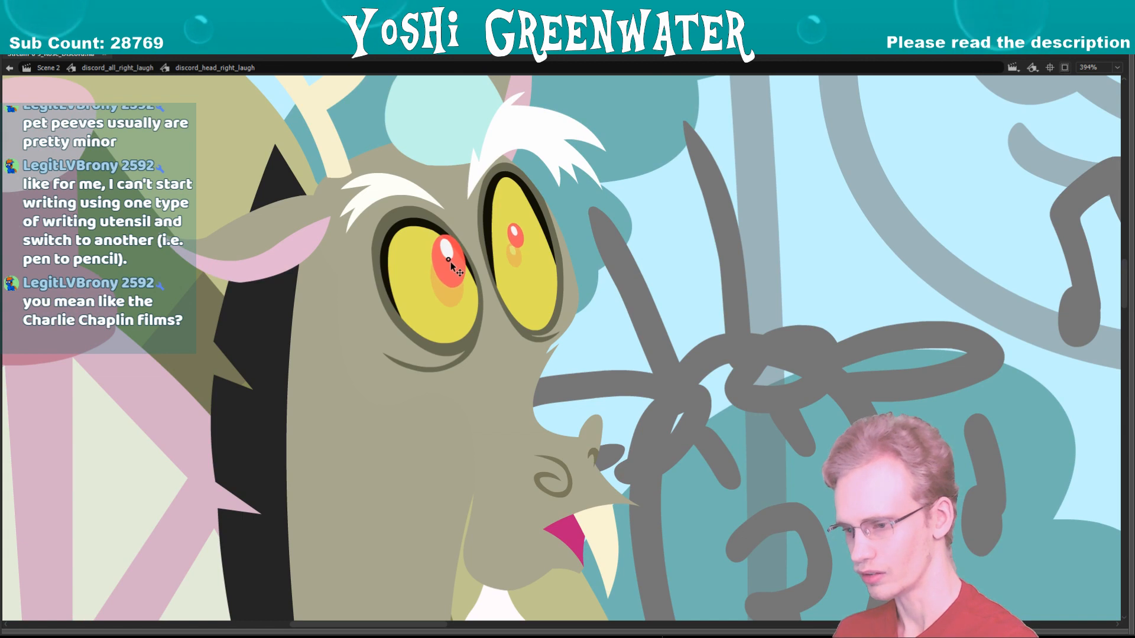
{"action": "left_click", "coordinate": [254, 312]}
- Shift the far pupil up toward the outer edge of its eye and tilt the near pupil slightly counterclockwise
{"action": "left_click", "coordinate": [446, 283]}
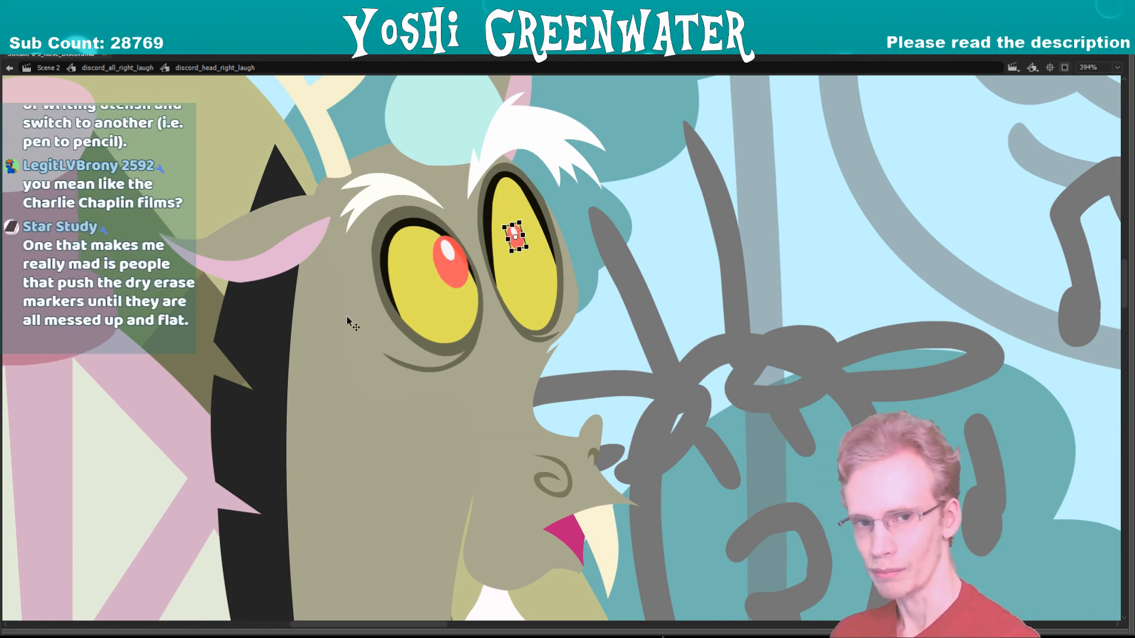
{"action": "key", "text": "ctrl+z"}
{"action": "left_click", "coordinate": [446, 273]}
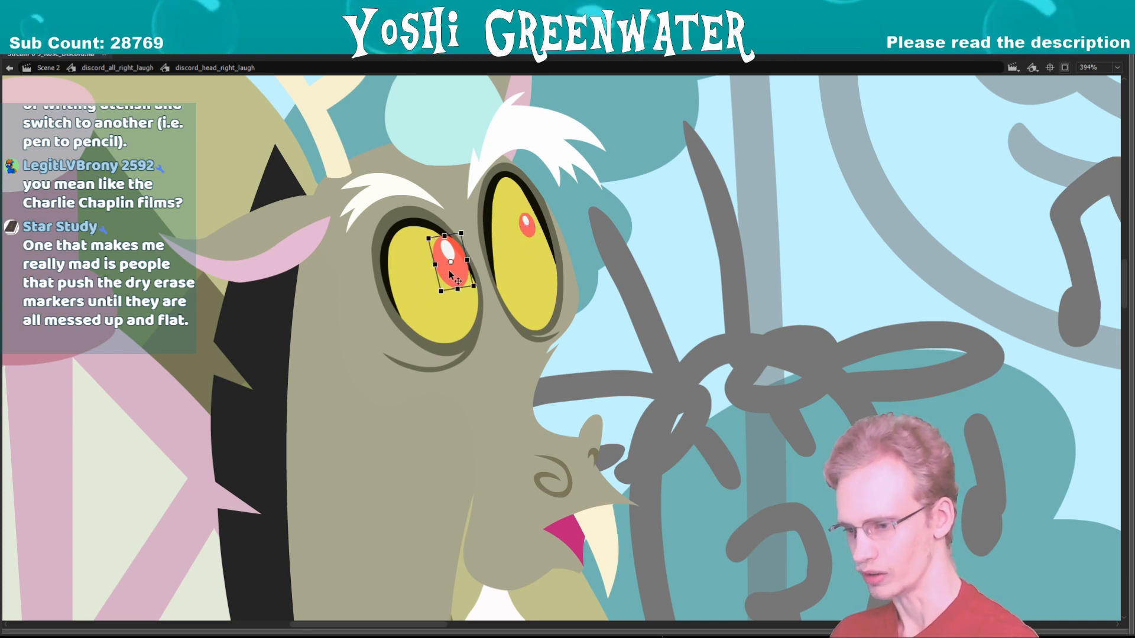
{"action": "left_click_drag", "start_coordinate": [453, 288], "coordinate": [432, 236]}
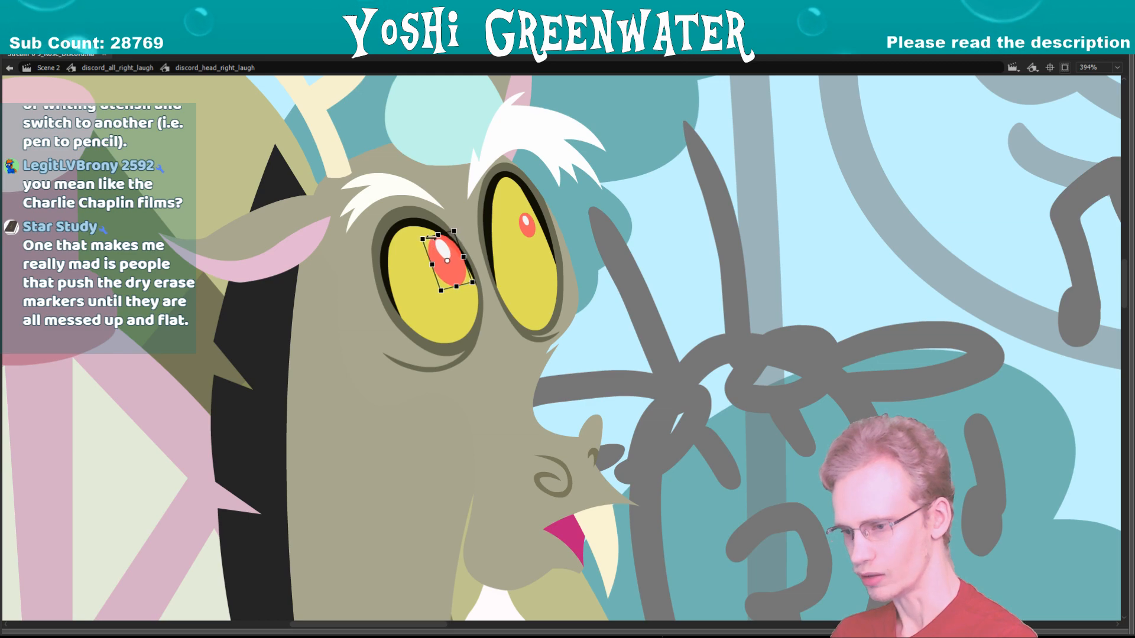
- Preview the new pupils in the discord_all_right_laugh symbol, return to Scene 2, and save the file
{"action": "double_click", "coordinate": [197, 354]}
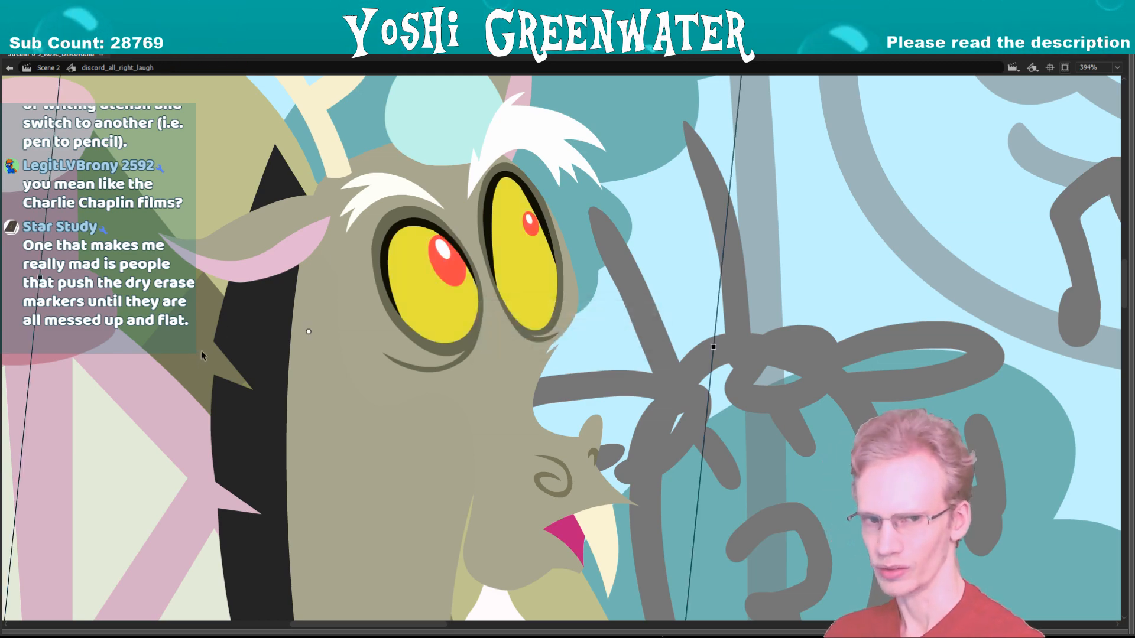
{"action": "key", "text": "F4"}
{"action": "key", "text": "ctrl+minus"}
{"action": "key", "text": "ctrl+minus"}
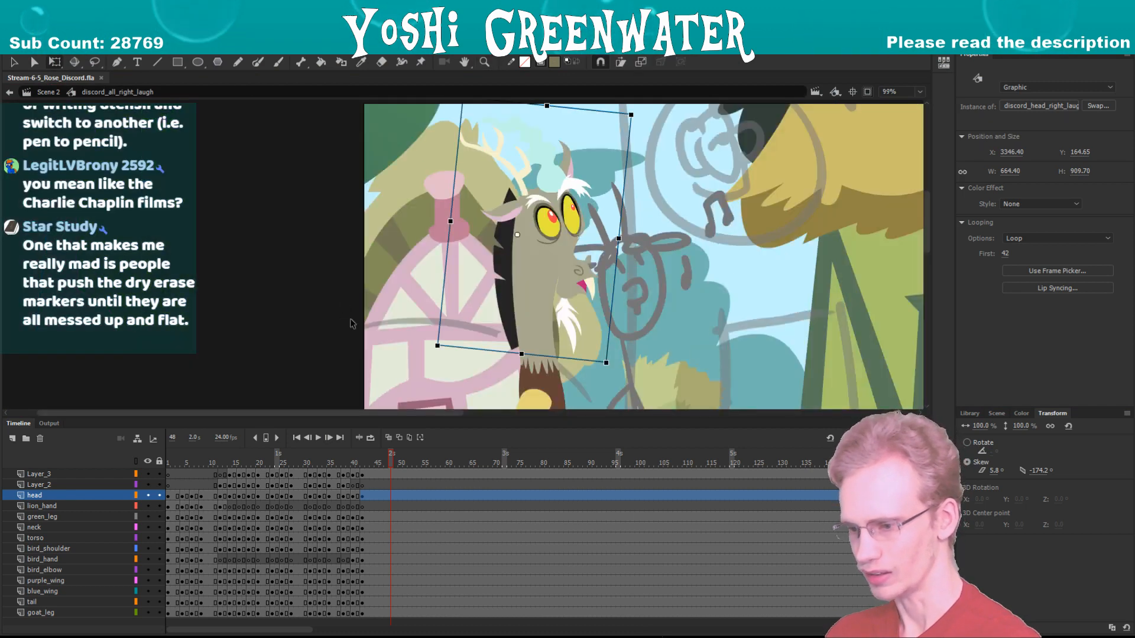
{"action": "left_click_drag", "start_coordinate": [296, 324], "coordinate": [241, 307]}
{"action": "left_click", "coordinate": [272, 336]}
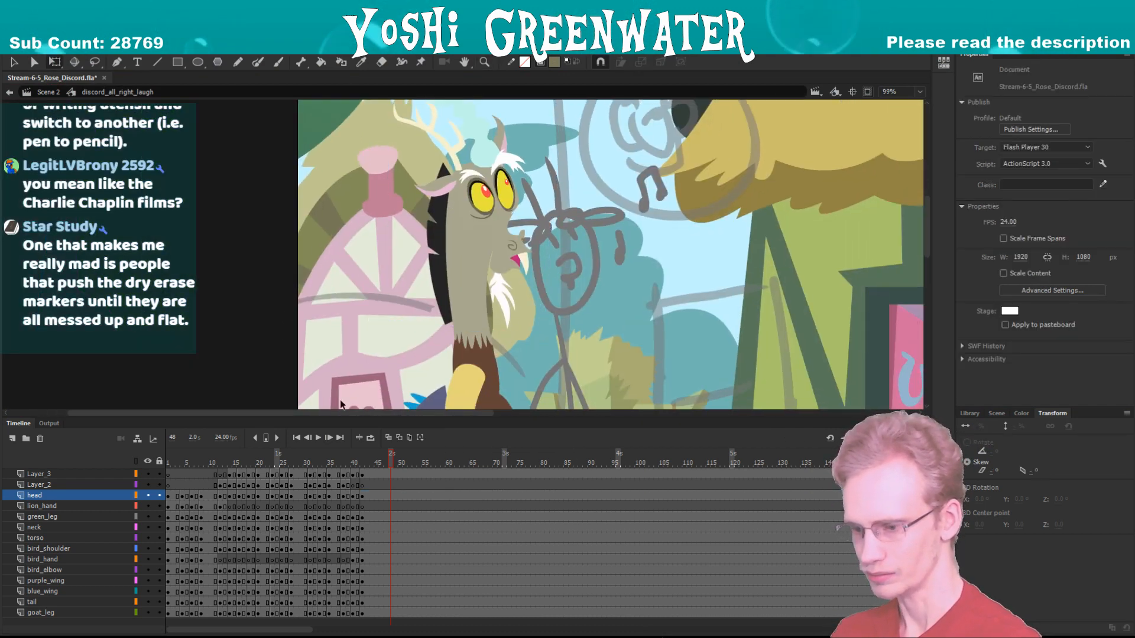
{"action": "key", "text": "Return"}
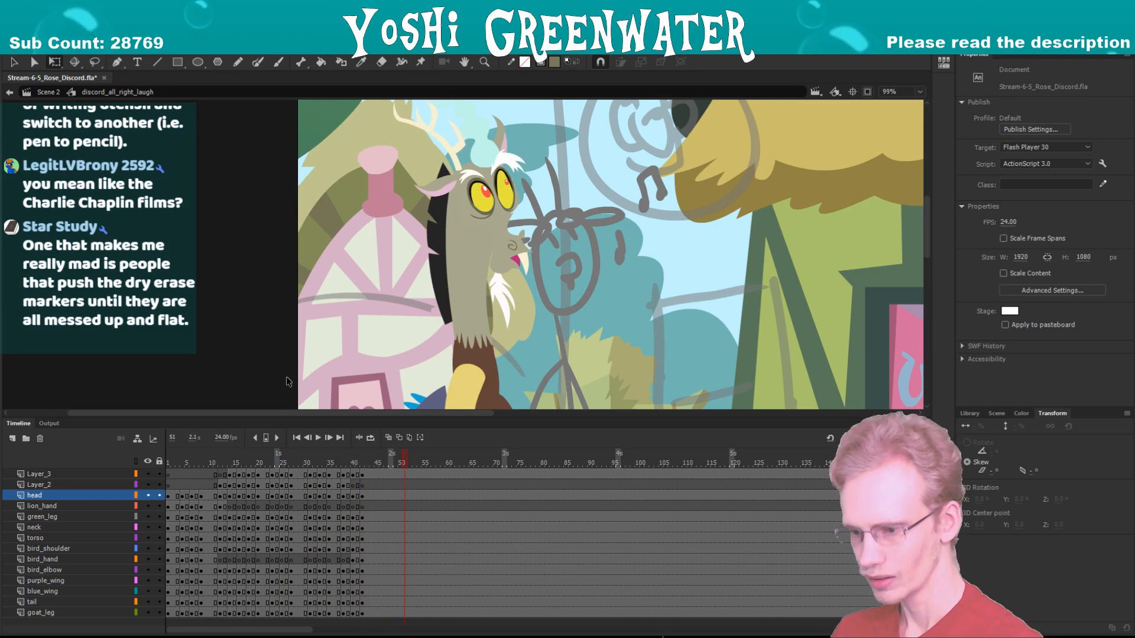
{"action": "double_click", "coordinate": [287, 363]}
{"action": "key", "text": "ctrl+s"}
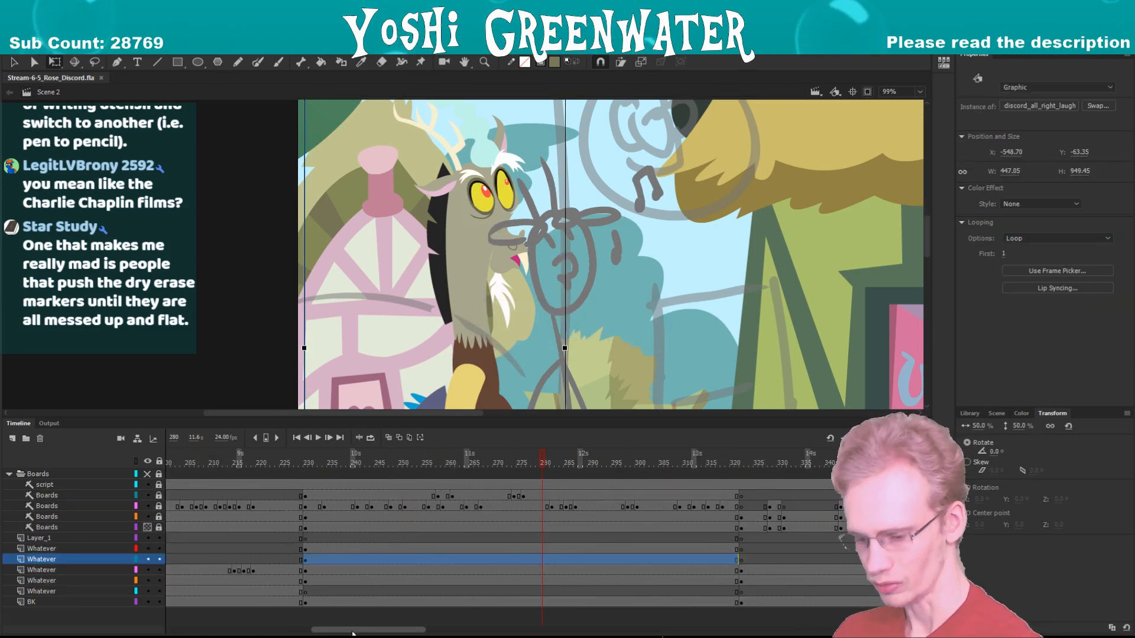
{"action": "left_click_drag", "start_coordinate": [352, 630], "coordinate": [357, 630]}
{"action": "left_click", "coordinate": [360, 617]}
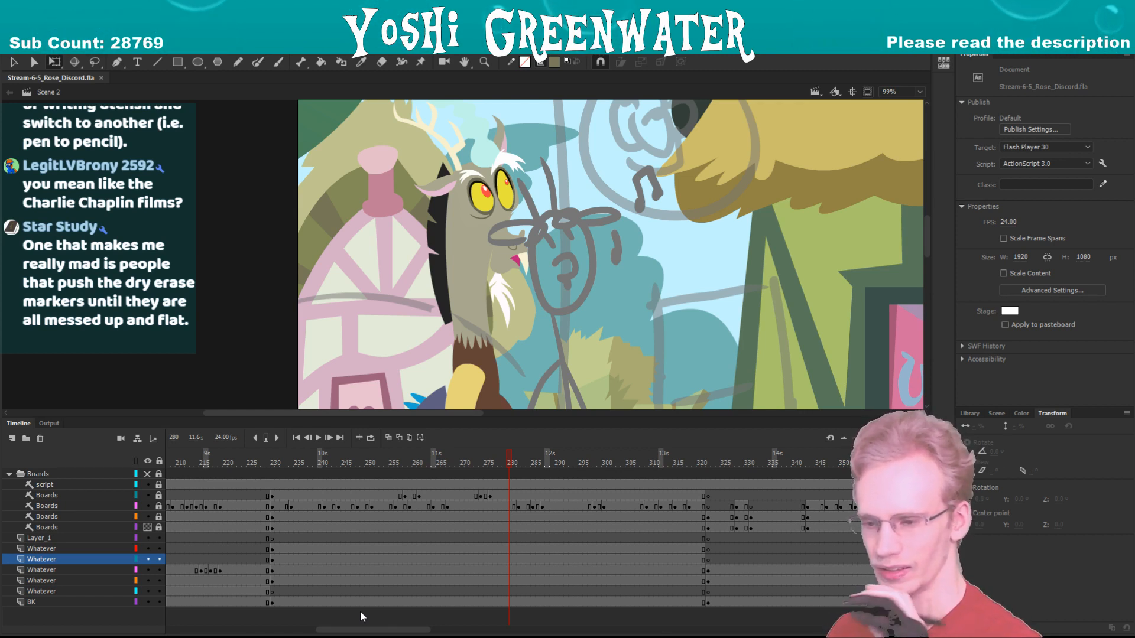
{"action": "left_click_drag", "start_coordinate": [381, 350], "coordinate": [328, 350]}
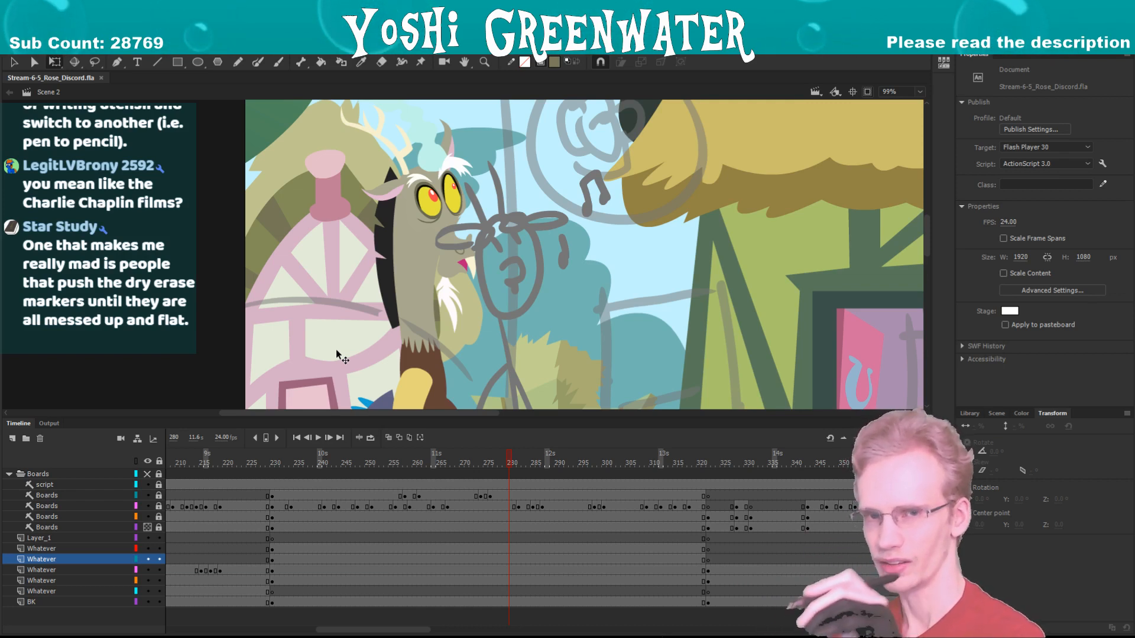
{"action": "left_click_drag", "start_coordinate": [352, 321], "coordinate": [333, 325]}
{"action": "left_click", "coordinate": [334, 324]}
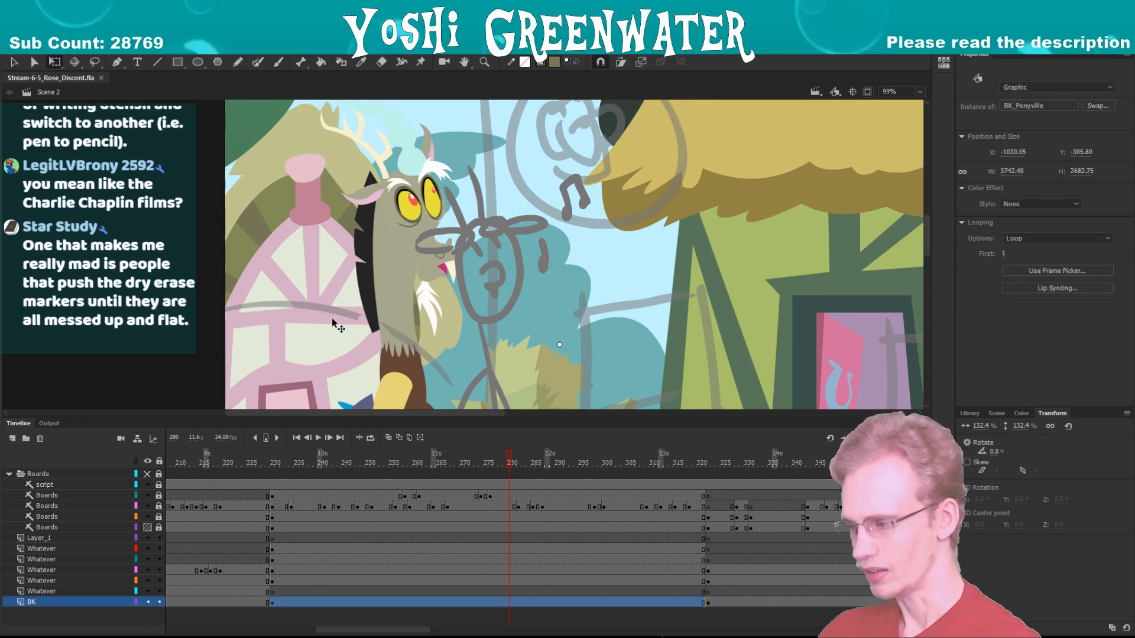
- Play Scene 2 from frame 231 and step frame by frame through Discord's laugh up to frame 271
{"action": "left_click", "coordinate": [277, 463]}
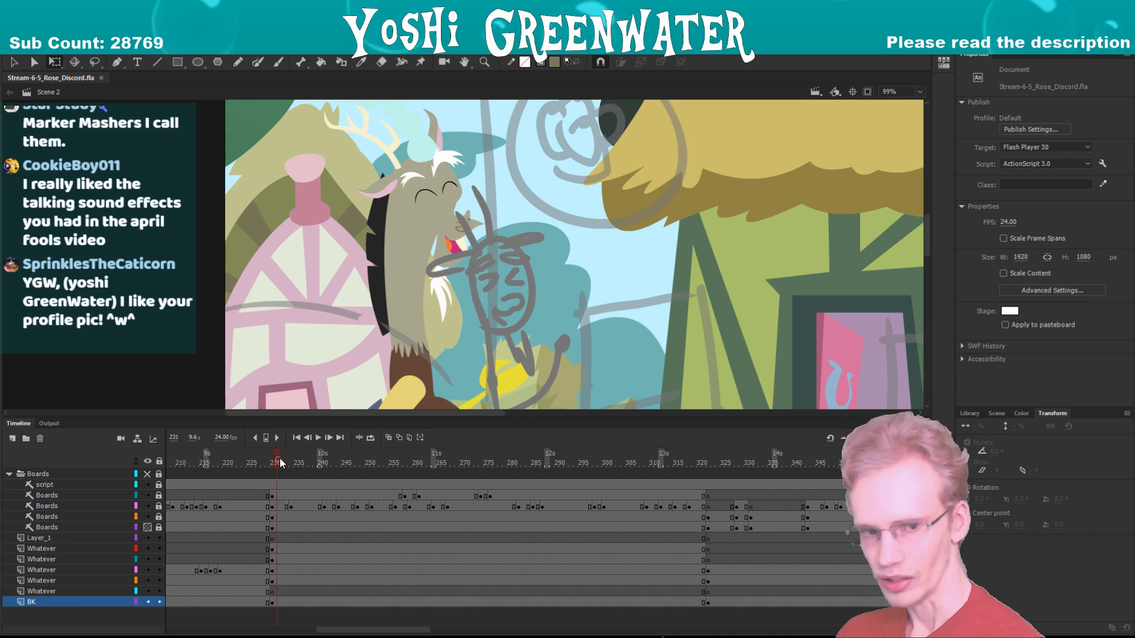
{"action": "key", "text": "Return"}
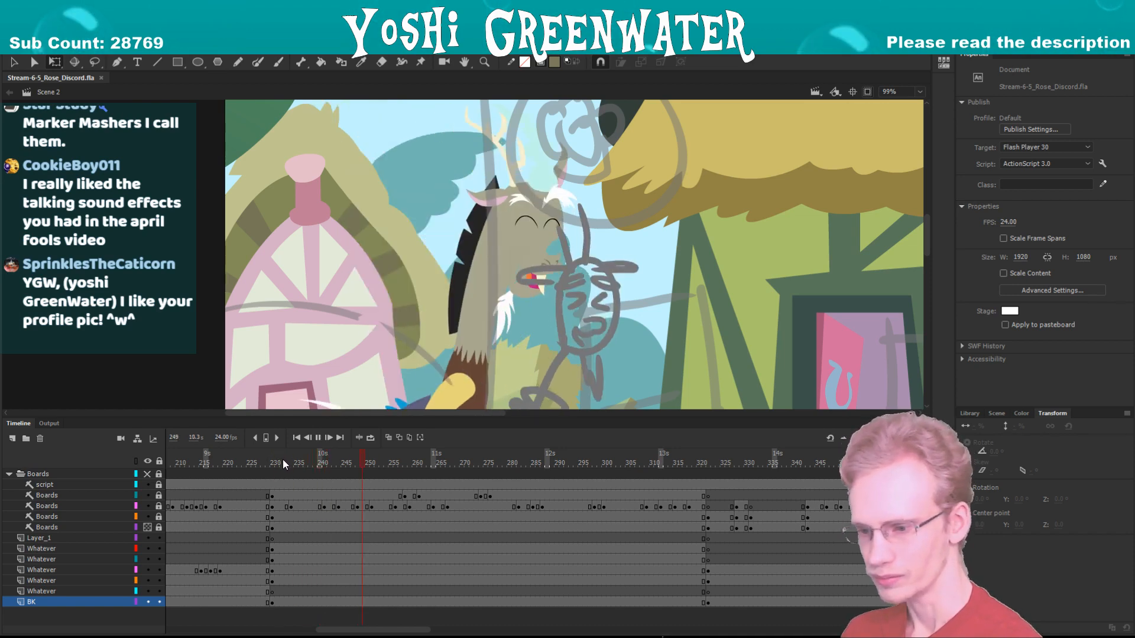
{"action": "left_click_drag", "start_coordinate": [299, 464], "coordinate": [437, 459]}
{"action": "key", "text": "period"}
{"action": "key", "text": "period"}
{"action": "key", "text": "period"}
{"action": "key", "text": "period"}
{"action": "key", "text": "period"}
{"action": "key", "text": "period"}
{"action": "key", "text": "period"}
{"action": "key", "text": "period"}
{"action": "key", "text": "period"}
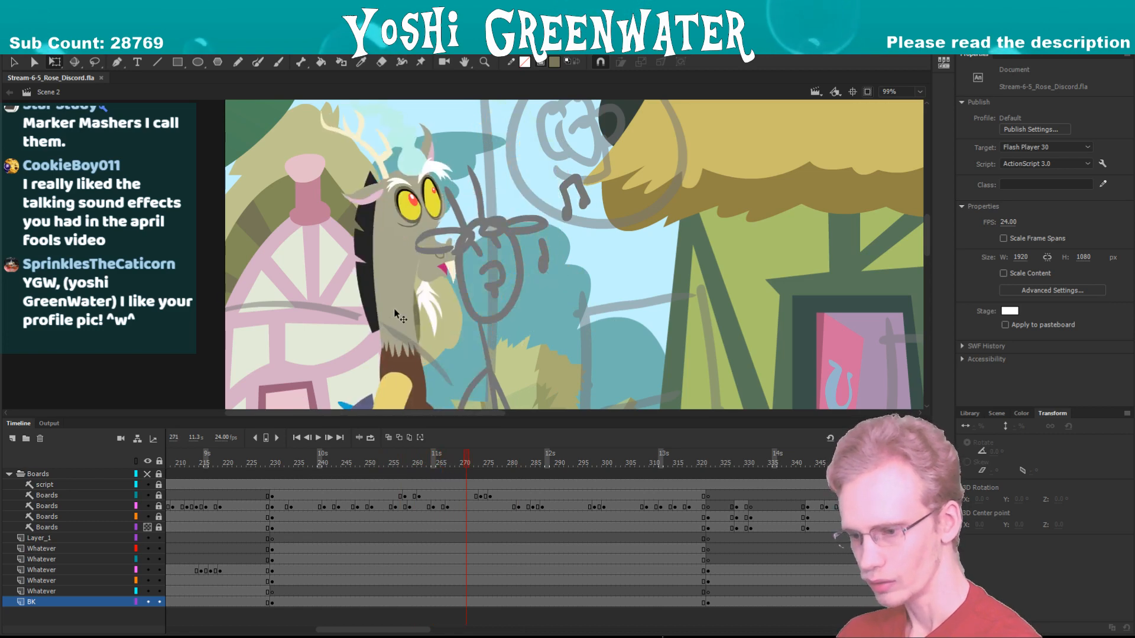
- Check the head symbol's frames between 35 and 40 and play back discord_all_right_laugh from frame 35
{"action": "double_click", "coordinate": [430, 285]}
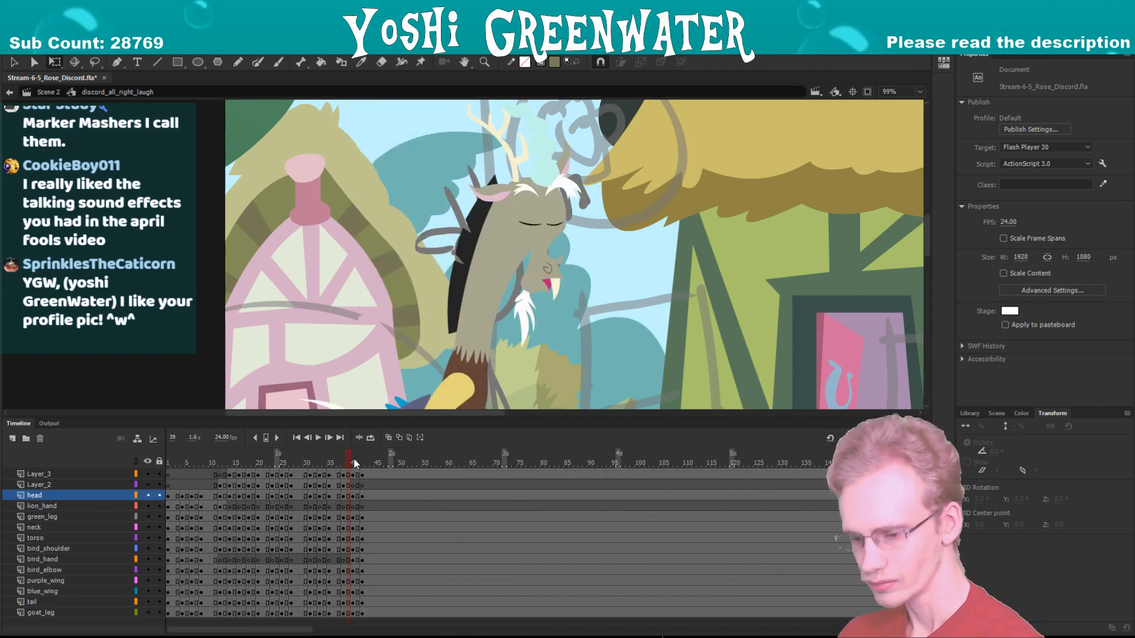
{"action": "double_click", "coordinate": [422, 294]}
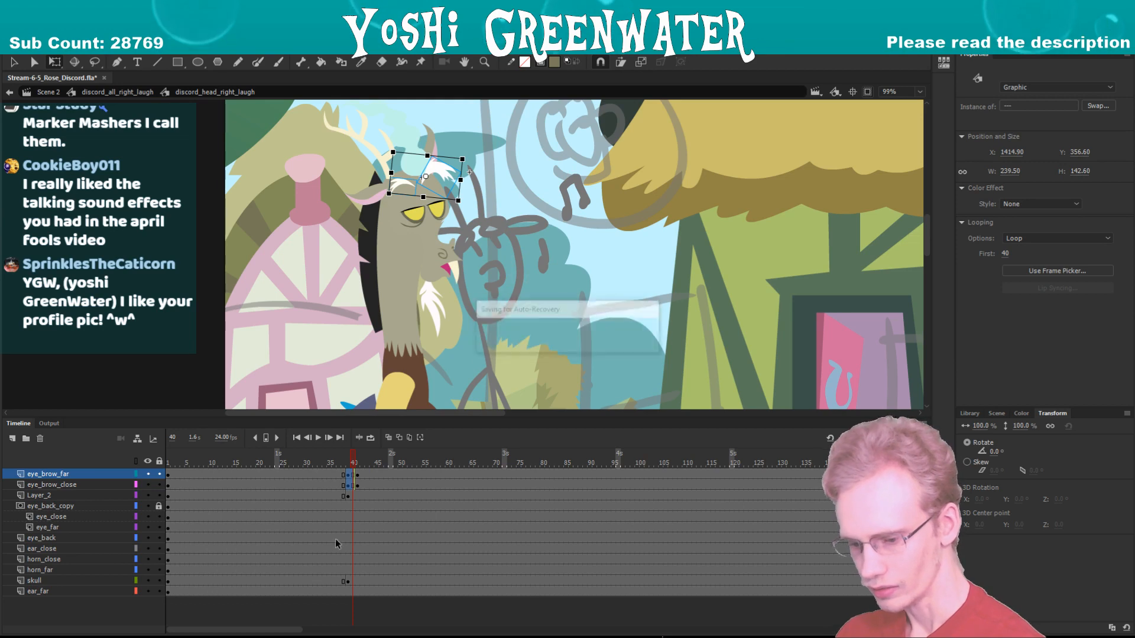
{"action": "left_click_drag", "start_coordinate": [335, 473], "coordinate": [329, 613]}
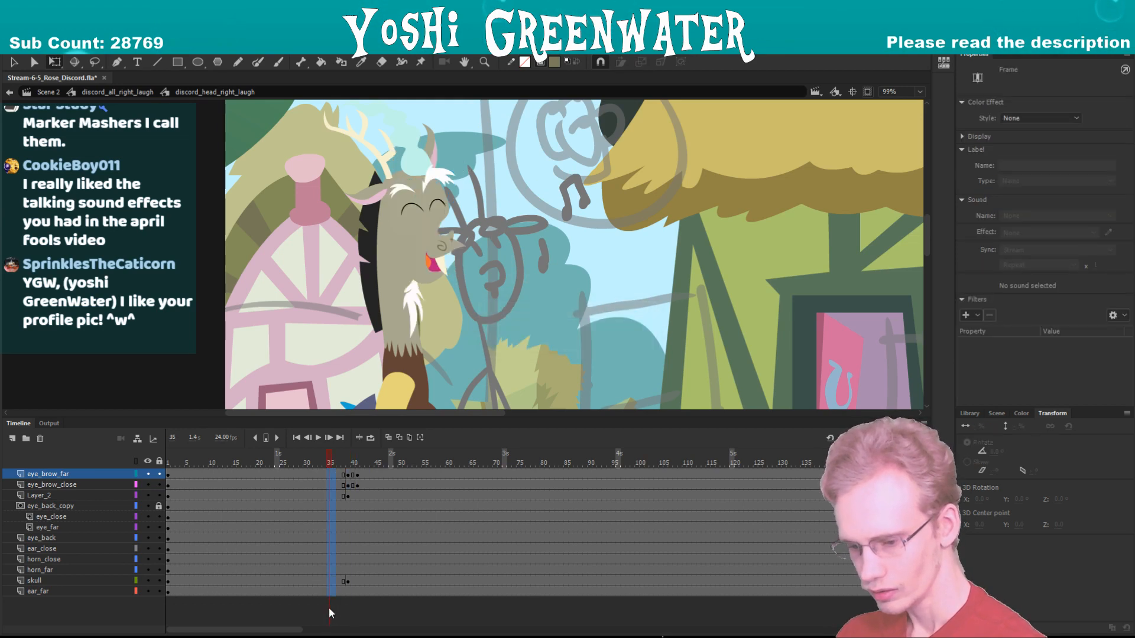
{"action": "double_click", "coordinate": [302, 371]}
{"action": "left_click", "coordinate": [328, 462]}
{"action": "key", "text": "Return"}
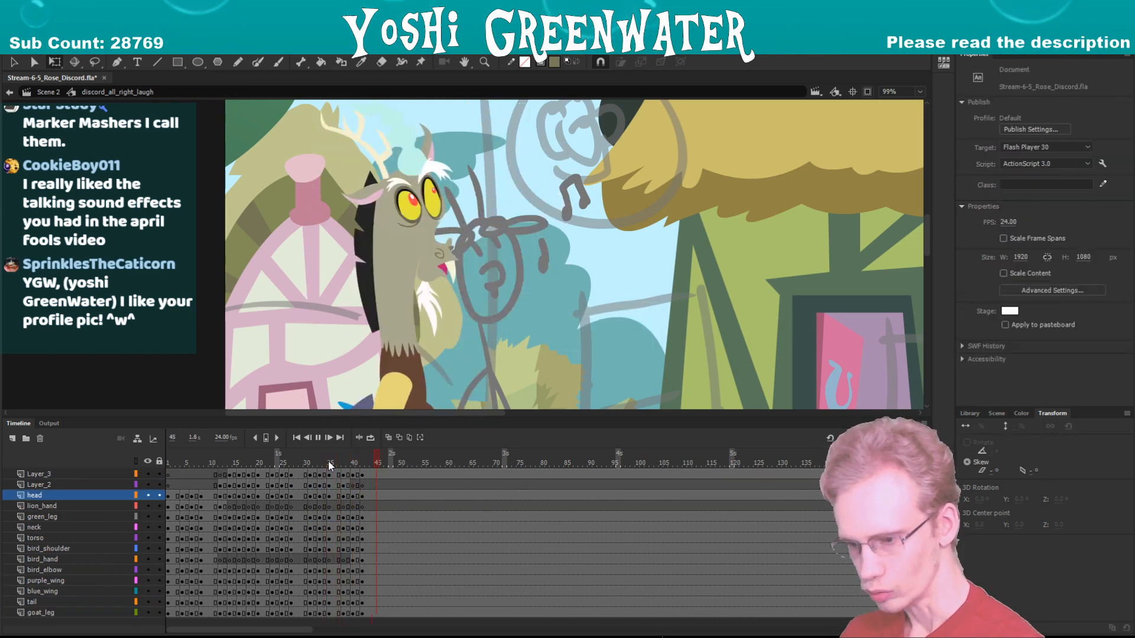
- Insert keyframes at frame 44 on all layers of discord_all_right_laugh and select the body parts without the head
{"action": "left_click_drag", "start_coordinate": [339, 455], "coordinate": [370, 620]}
{"action": "mouse_move", "coordinate": [369, 473]}
{"action": "left_mouse_down"}
{"action": "mouse_move", "coordinate": [368, 614]}
{"action": "mouse_move", "coordinate": [372, 485]}
{"action": "left_mouse_up"}
{"action": "left_click_drag", "start_coordinate": [373, 622], "coordinate": [372, 615]}
{"action": "key", "text": "F4"}
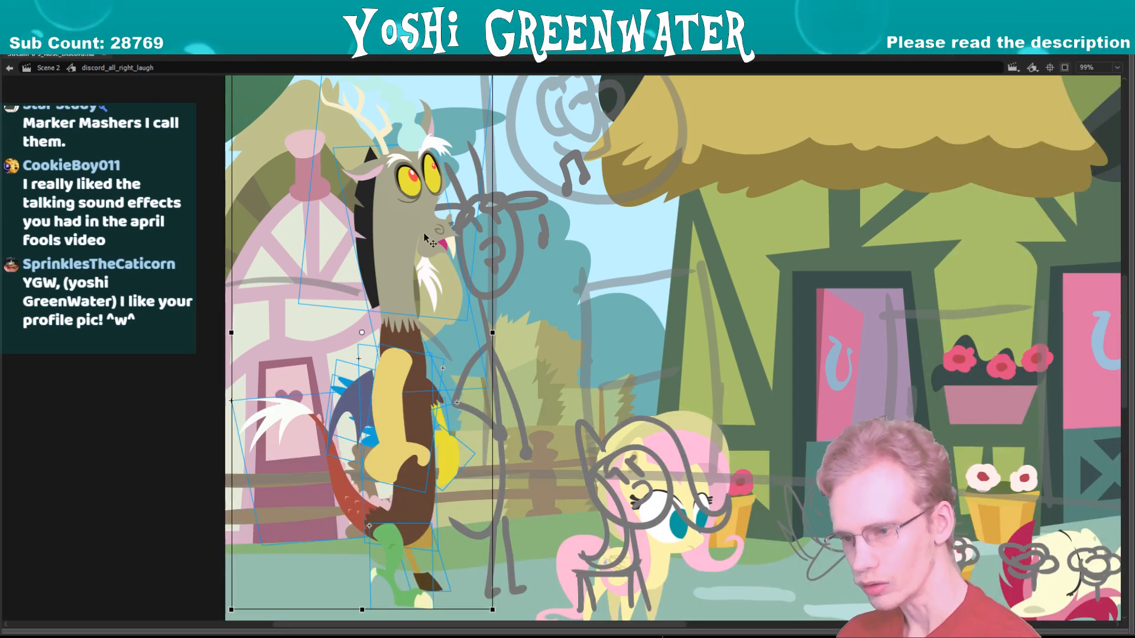
{"action": "left_click", "coordinate": [407, 178], "text": "shift"}
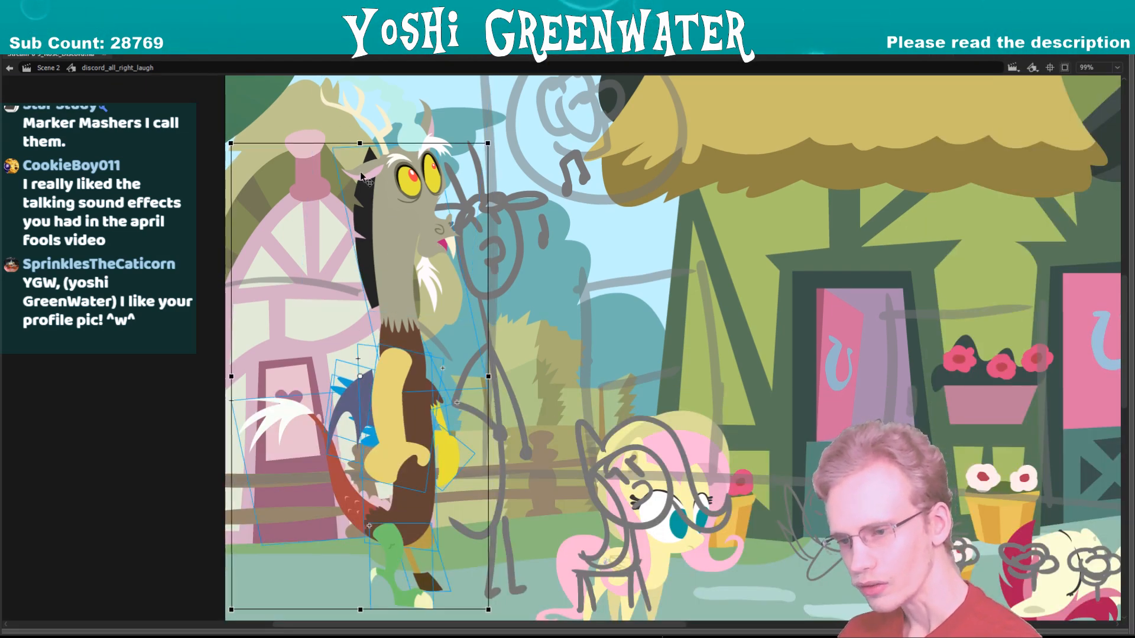
{"action": "left_click", "coordinate": [328, 197]}
{"action": "left_click", "coordinate": [326, 207]}
{"action": "key", "text": "F4"}
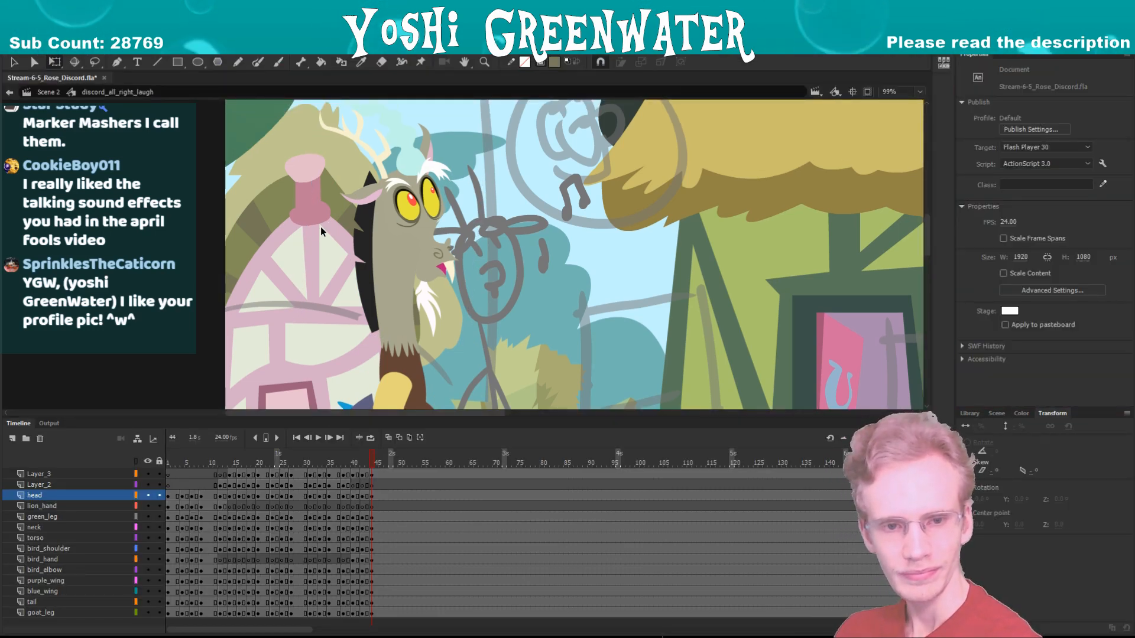
{"action": "left_click_drag", "start_coordinate": [268, 300], "coordinate": [289, 284]}
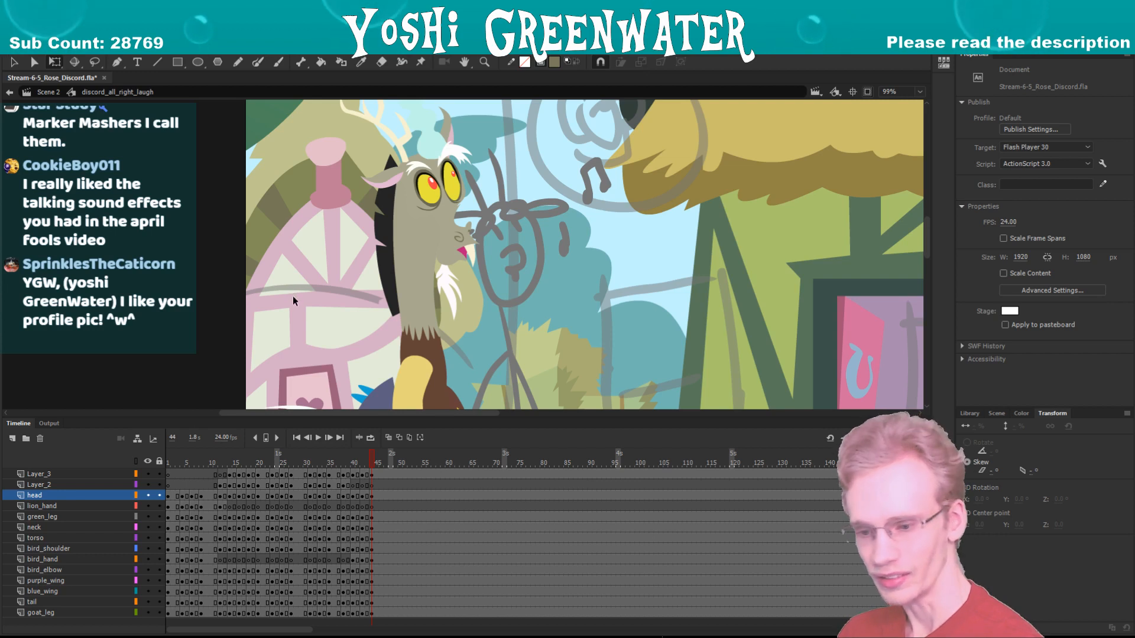
{"action": "left_click_drag", "start_coordinate": [293, 302], "coordinate": [281, 286]}
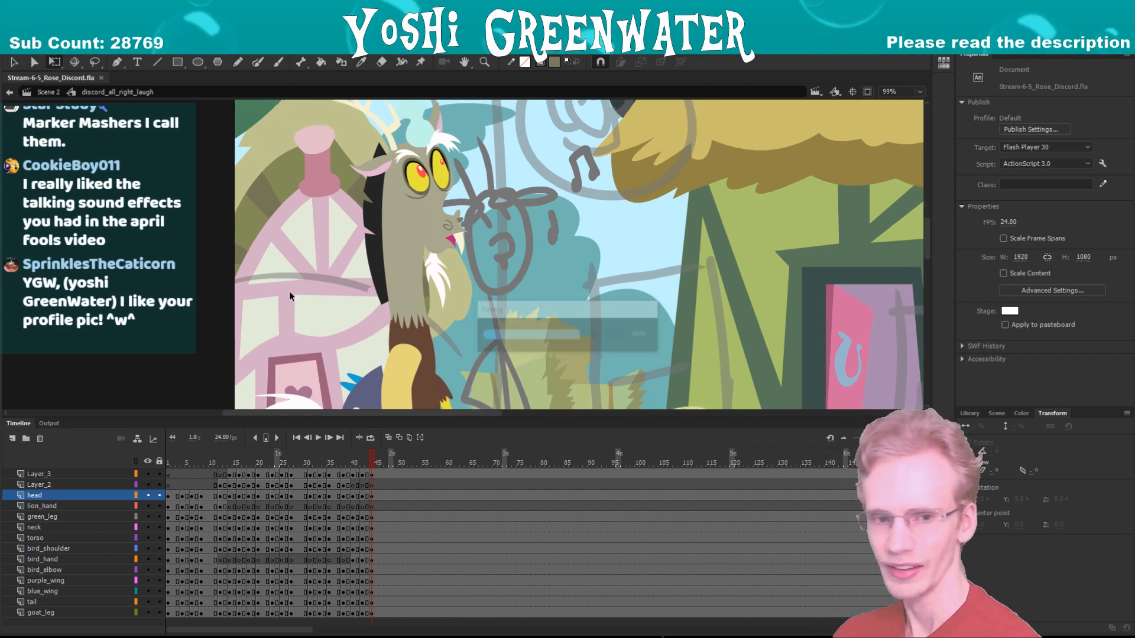
{"action": "left_click_drag", "start_coordinate": [287, 297], "coordinate": [270, 286]}
{"action": "left_click_drag", "start_coordinate": [321, 417], "coordinate": [323, 418]}
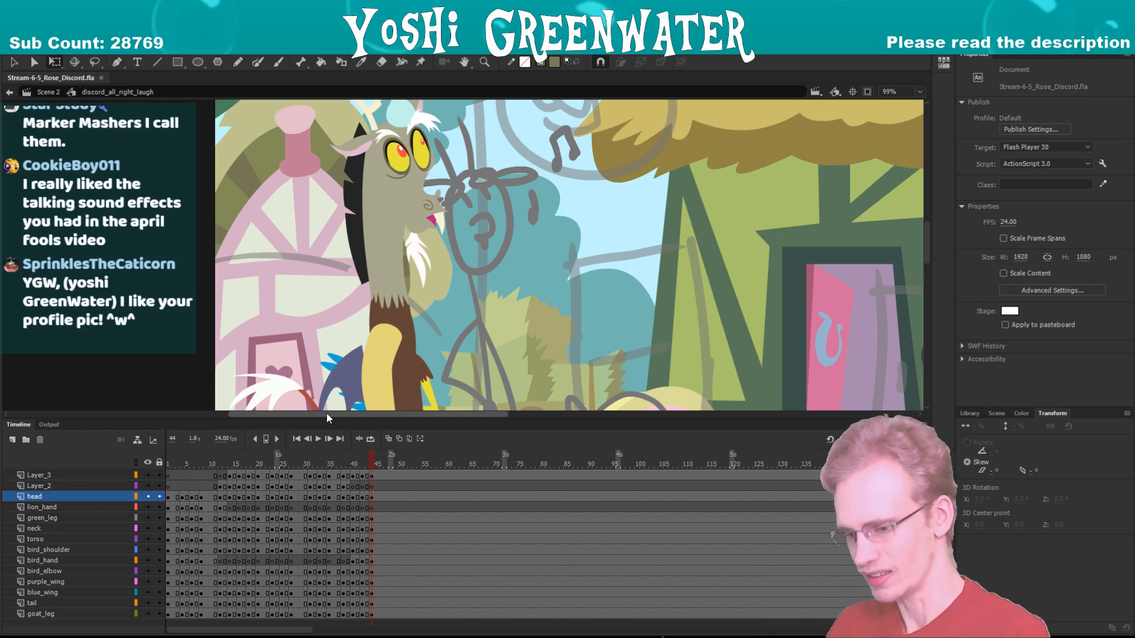
- Play back discord_all_right_laugh from about frame 35 and step through the poses between frames 39 and 42
{"action": "left_click", "coordinate": [328, 466]}
{"action": "key", "text": "Return"}
{"action": "key", "text": "Return"}
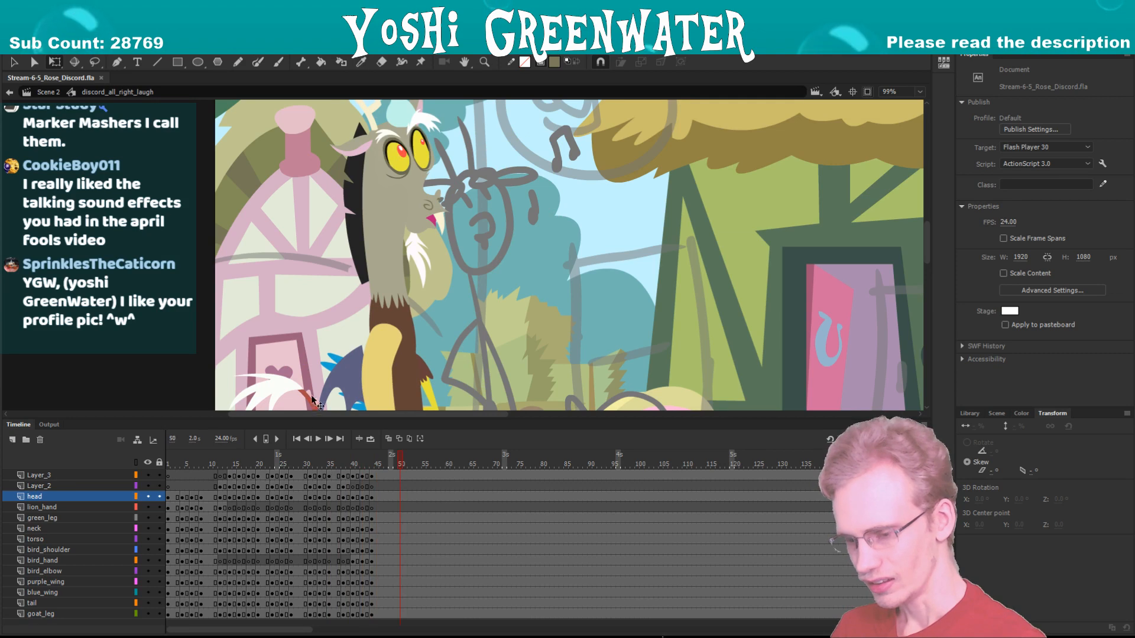
{"action": "left_click", "coordinate": [339, 464]}
{"action": "key", "text": "Return"}
{"action": "left_click", "coordinate": [349, 461]}
{"action": "key", "text": "period"}
{"action": "key", "text": "period"}
{"action": "key", "text": "period"}
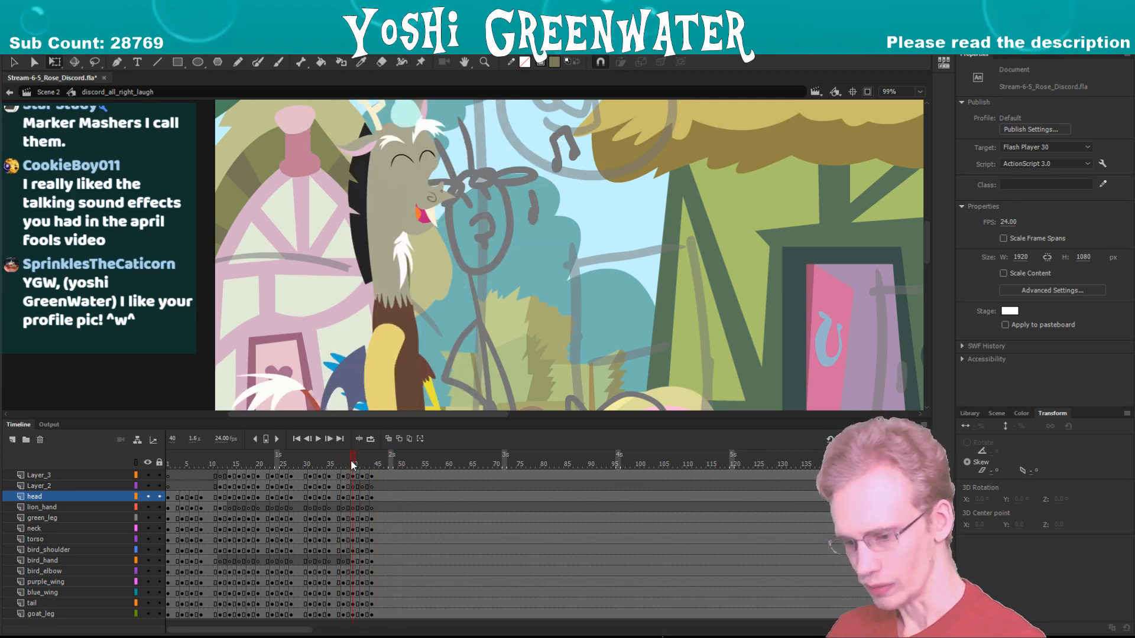
{"action": "key", "text": "period"}
{"action": "key", "text": "ctrl+a"}
{"action": "key", "text": "comma"}
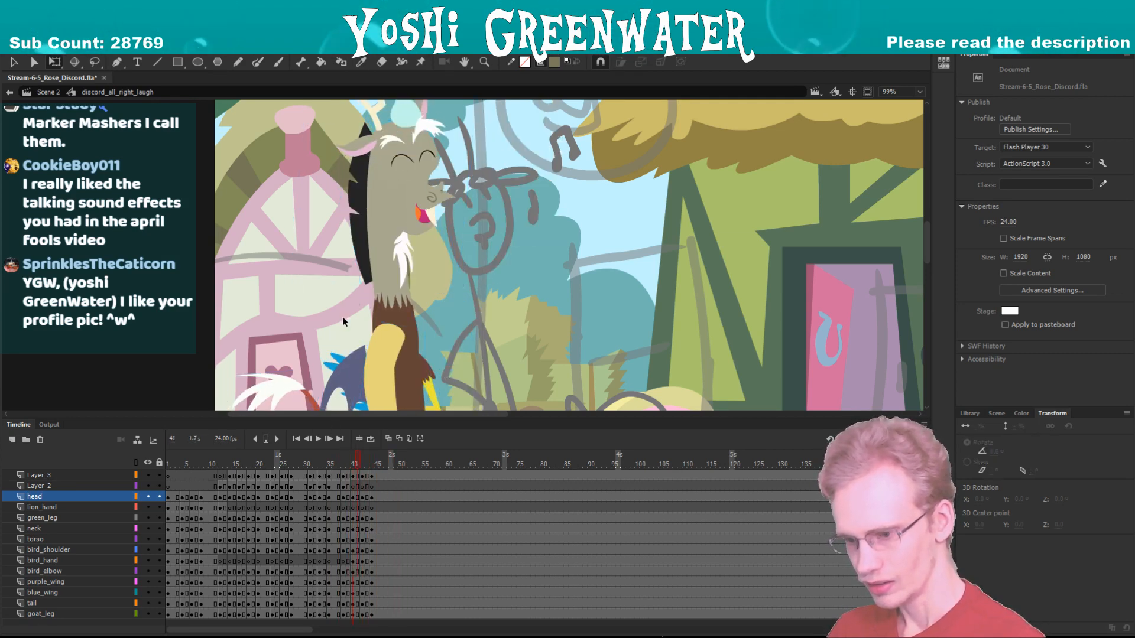
{"action": "key", "text": "period"}
{"action": "key", "text": "period"}
- Nudge Discord's head slightly to the left at frame 42 of discord_all_right_laugh and compare it with frames 44 and 45
{"action": "key", "text": "z"}
{"action": "left_click_drag", "start_coordinate": [335, 116], "coordinate": [428, 253]}
{"action": "key", "text": "q"}
{"action": "left_click", "coordinate": [428, 212]}
{"action": "left_click_drag", "start_coordinate": [395, 185], "coordinate": [391, 185]}
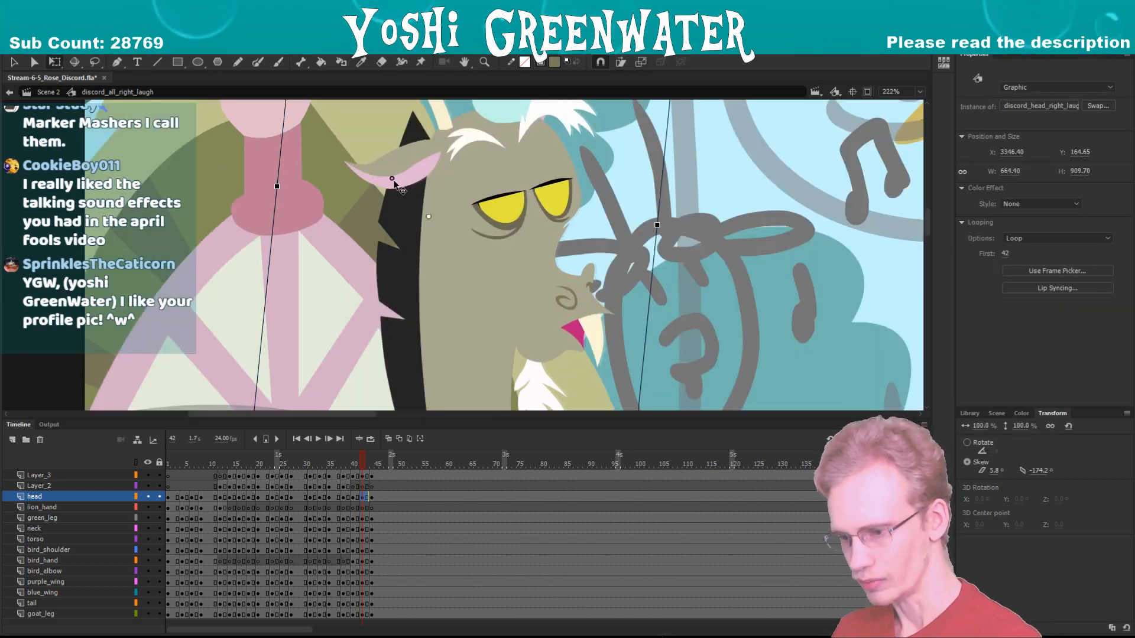
{"action": "left_click", "coordinate": [357, 243]}
{"action": "key", "text": "period"}
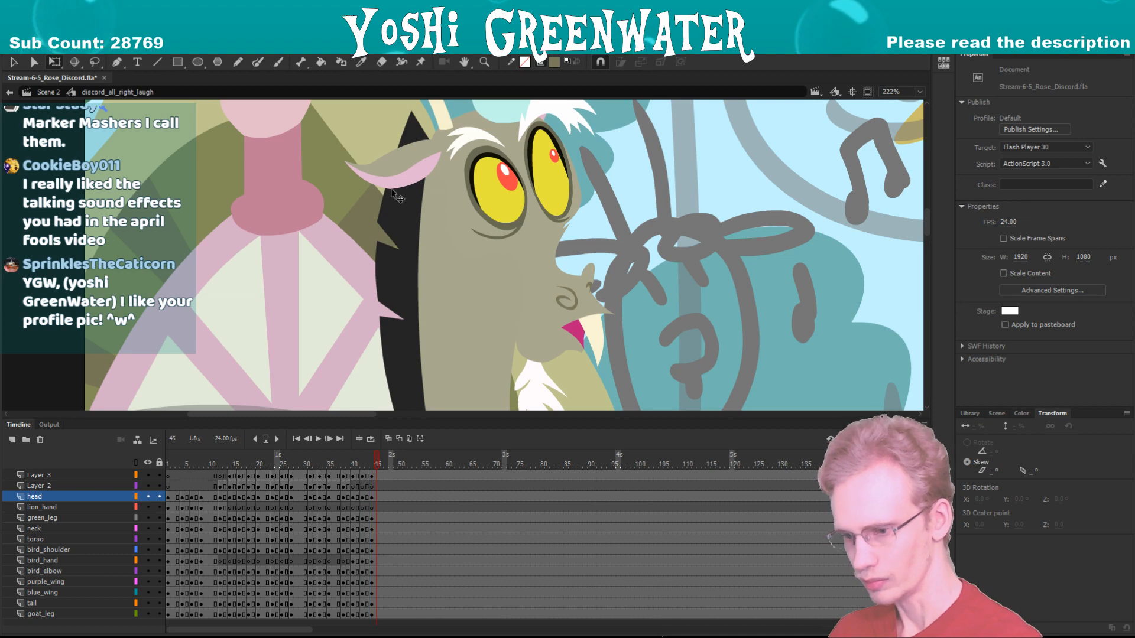
{"action": "key", "text": "comma"}
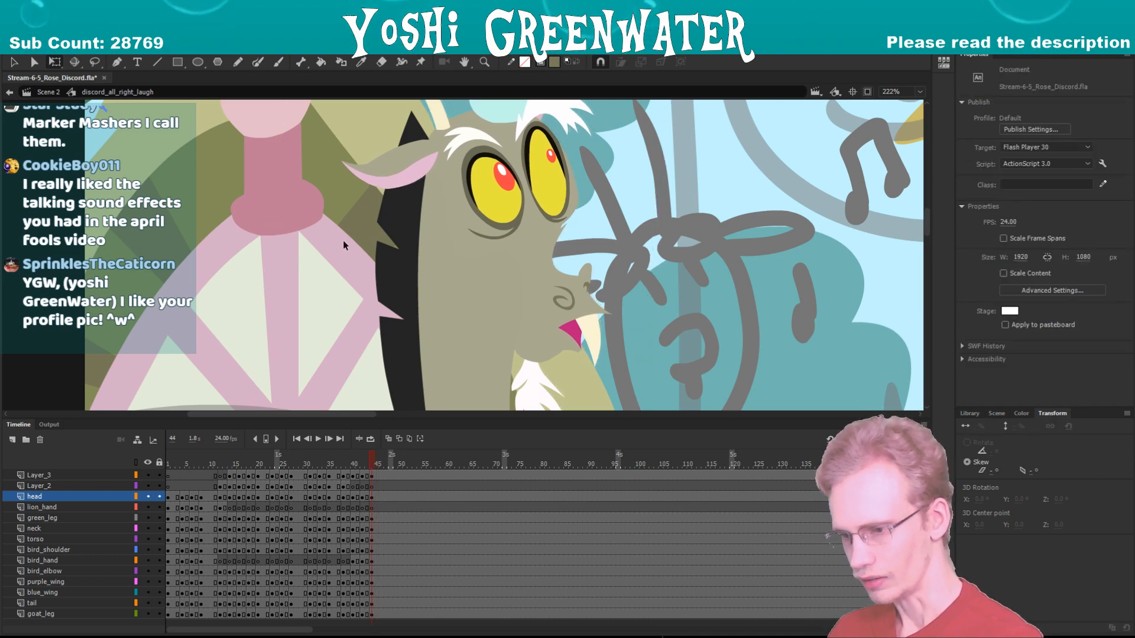
{"action": "key", "text": "period"}
{"action": "key", "text": "comma"}
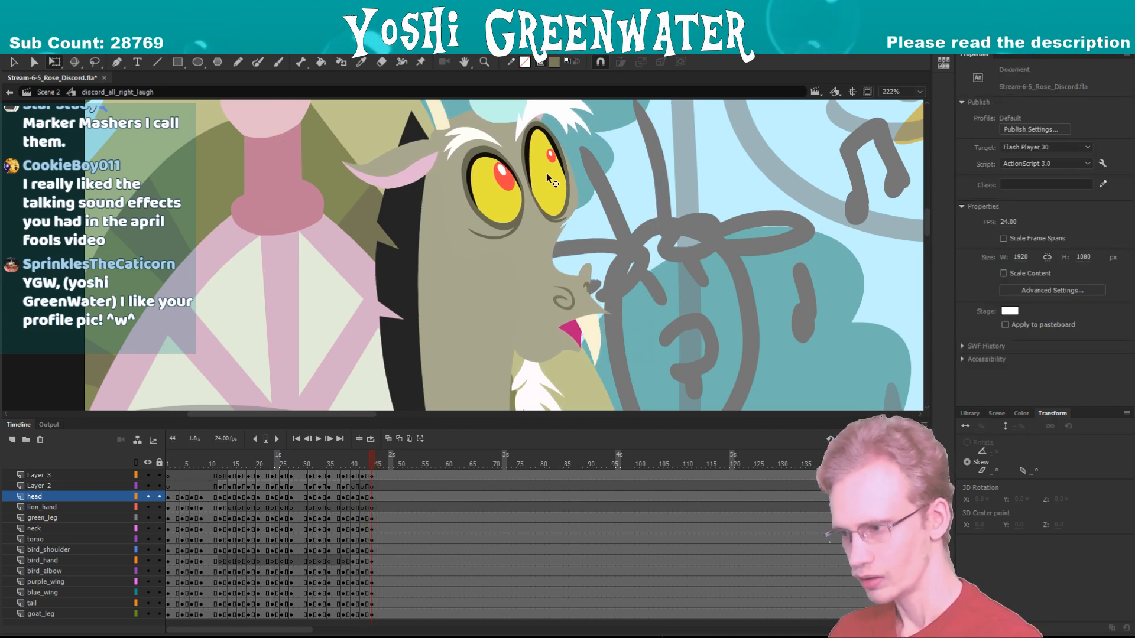
- Fit the whole stage in view, play back the end of Discord's laugh, and save the file
{"action": "left_click", "coordinate": [919, 92]}
{"action": "left_click", "coordinate": [895, 104]}
{"action": "key", "text": "Return"}
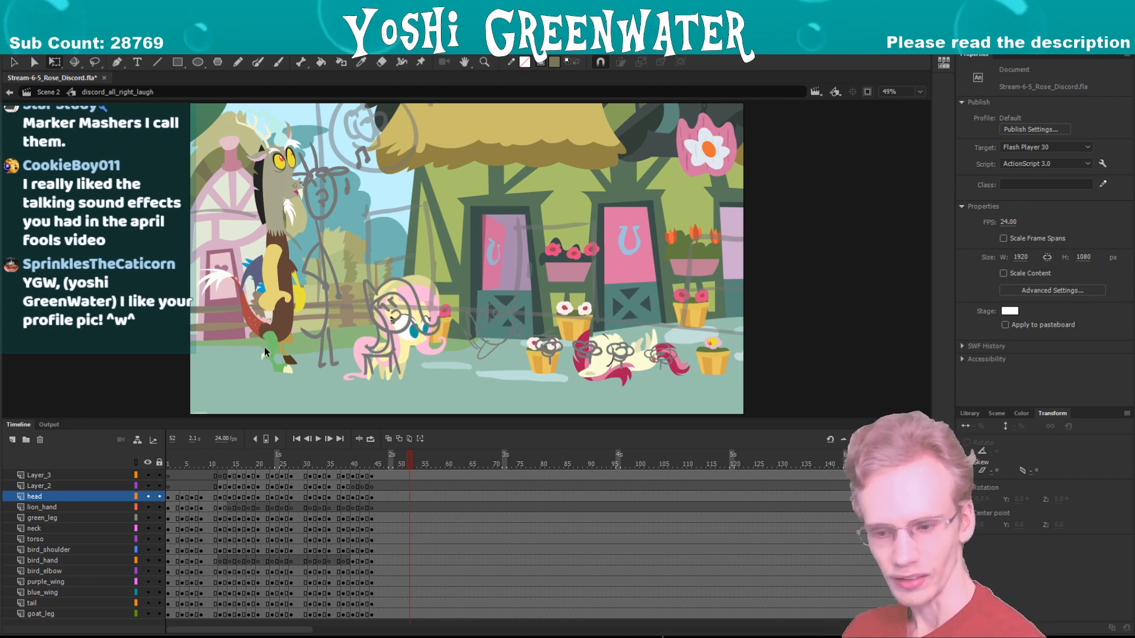
{"action": "left_click_drag", "start_coordinate": [247, 418], "coordinate": [247, 419]}
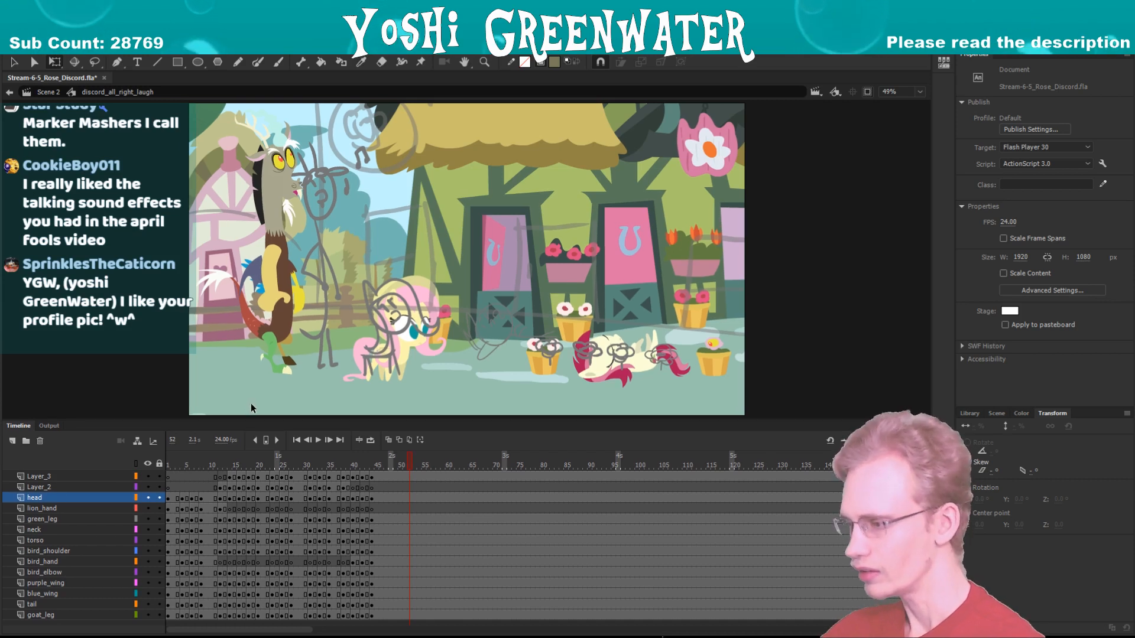
{"action": "key", "text": "ctrl+s"}
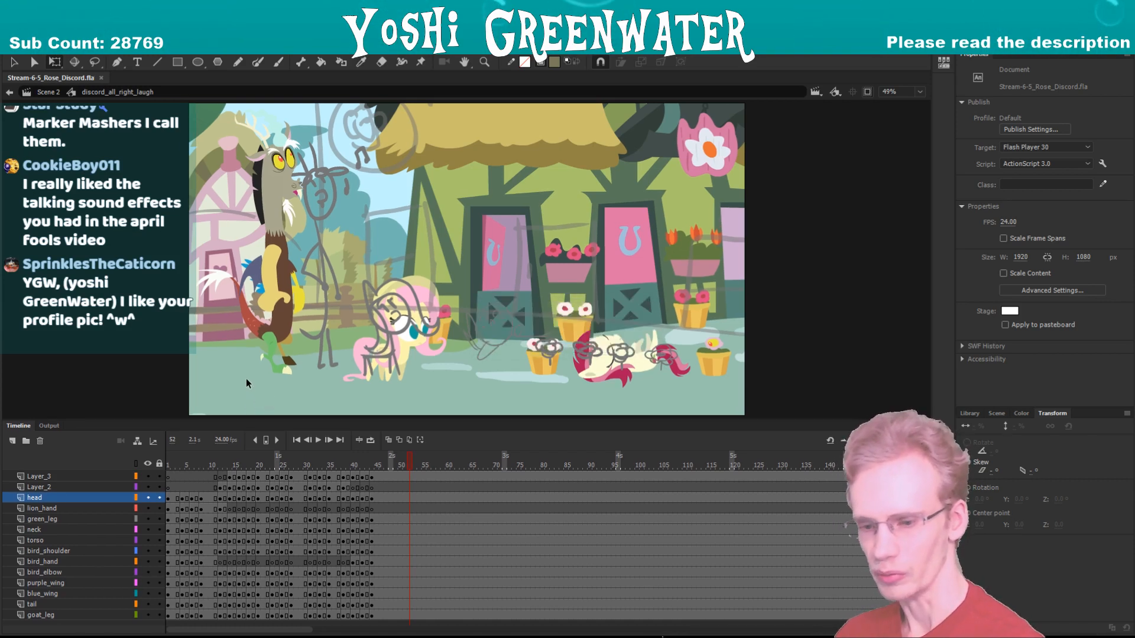
- Play back discord_all_right_laugh from near its beginning and replay its ending from about frame 35
{"action": "left_click", "coordinate": [182, 458]}
{"action": "key", "text": "Return"}
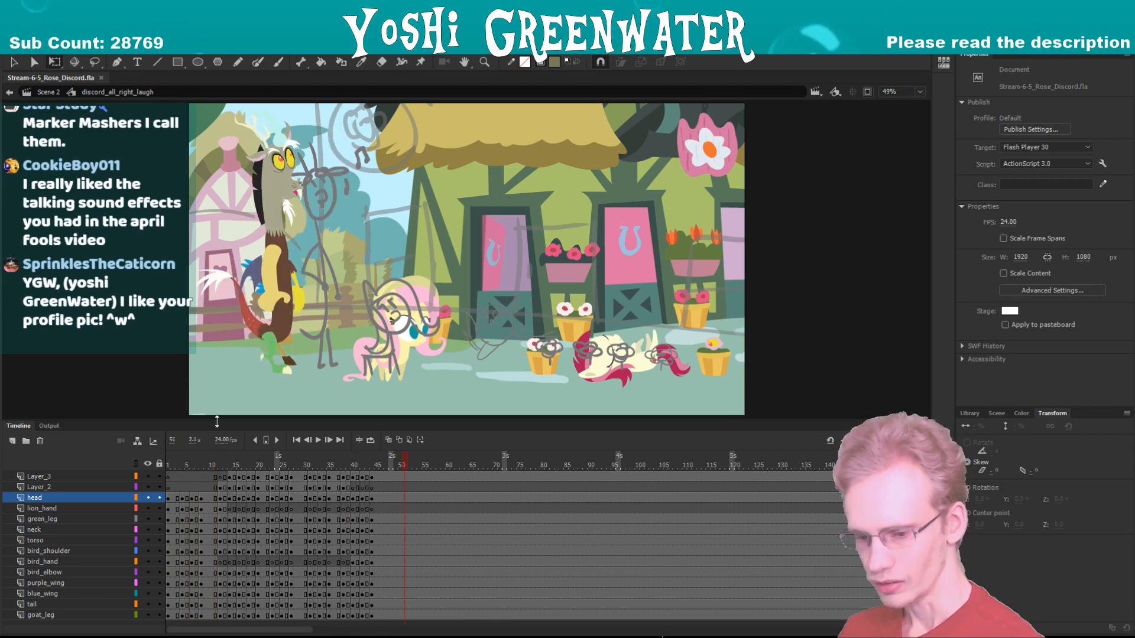
{"action": "left_click_drag", "start_coordinate": [217, 419], "coordinate": [218, 420]}
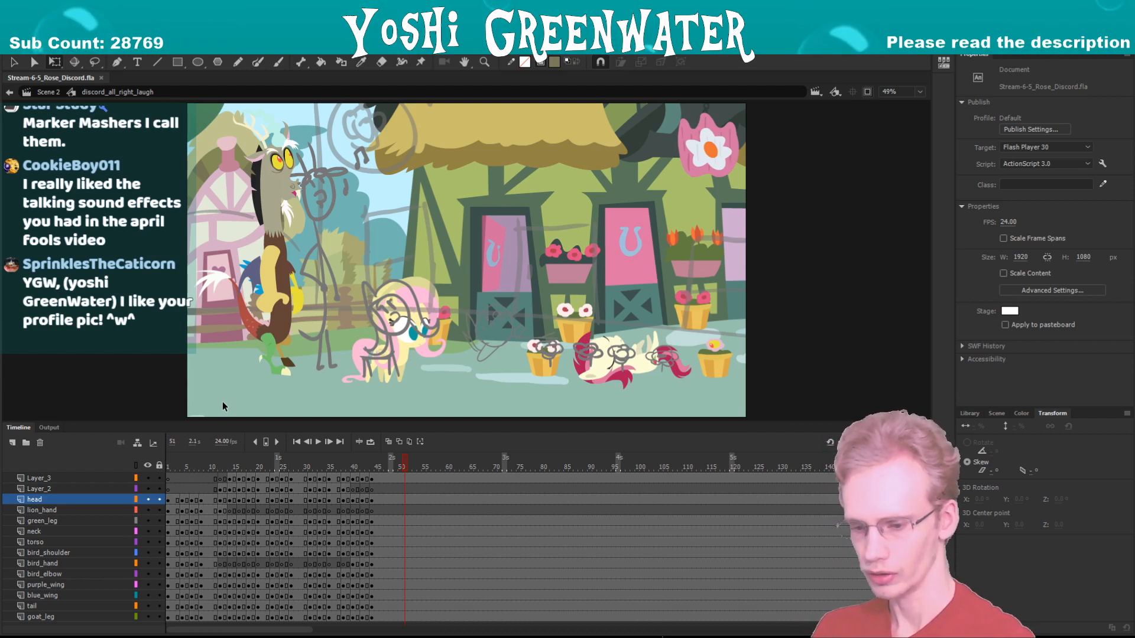
{"action": "left_click", "coordinate": [329, 469]}
{"action": "key", "text": "Return"}
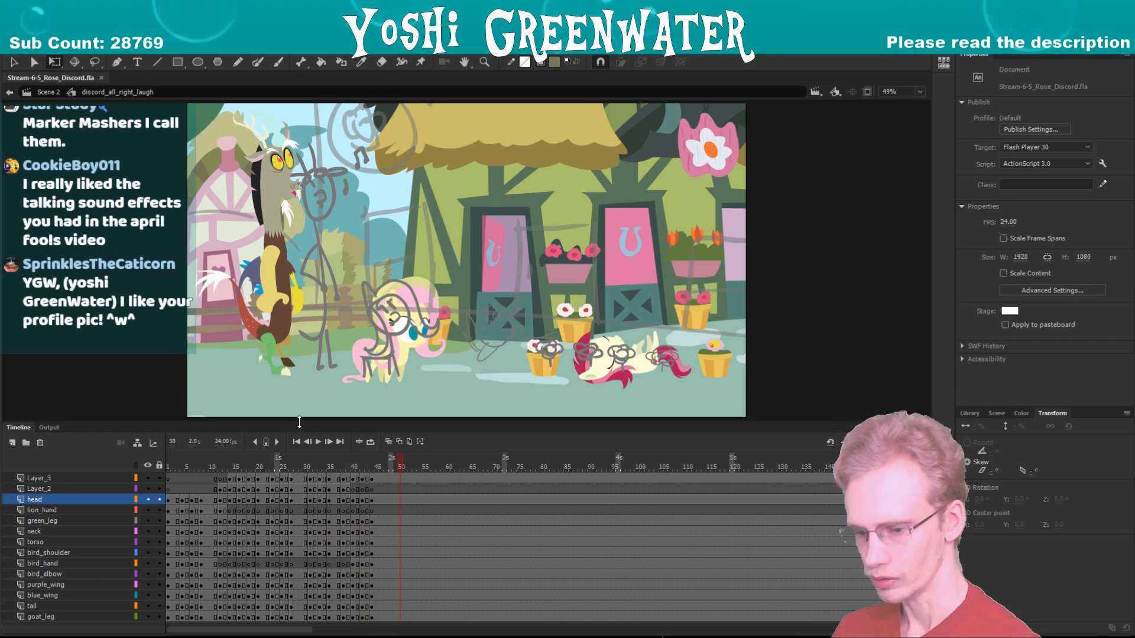
{"action": "left_click_drag", "start_coordinate": [298, 420], "coordinate": [299, 418]}
- Return to Scene 2 and play back Discord's laugh from about frame 232
{"action": "double_click", "coordinate": [299, 410]}
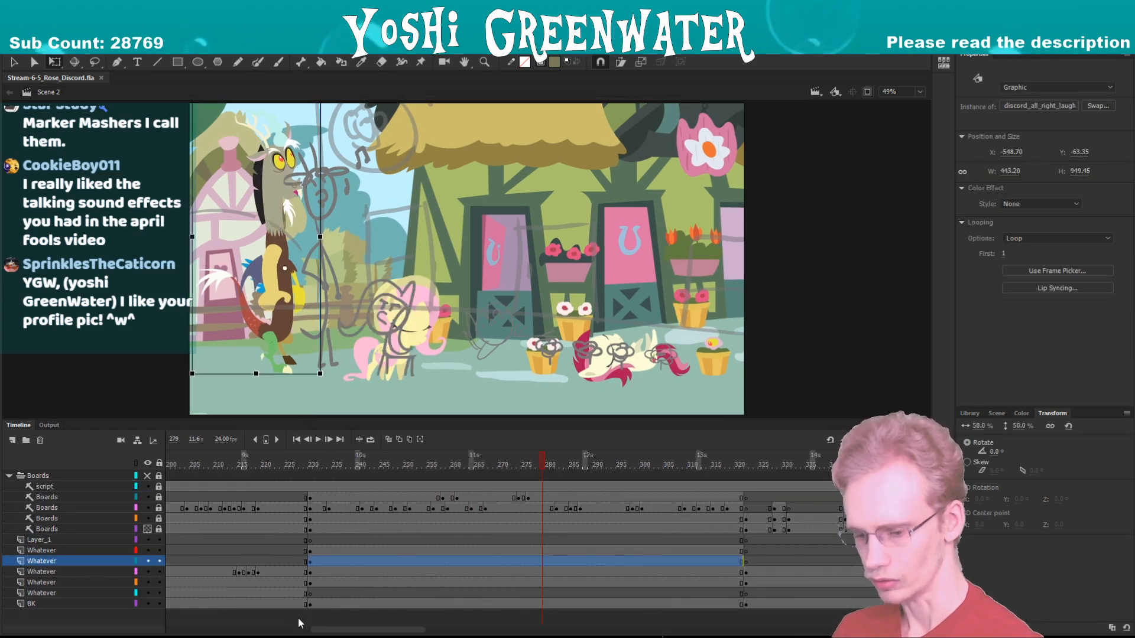
{"action": "scroll", "coordinate": [298, 622], "scroll_direction": "right", "scroll_amount": 2}
{"action": "left_click", "coordinate": [285, 469]}
{"action": "key", "text": "Return"}
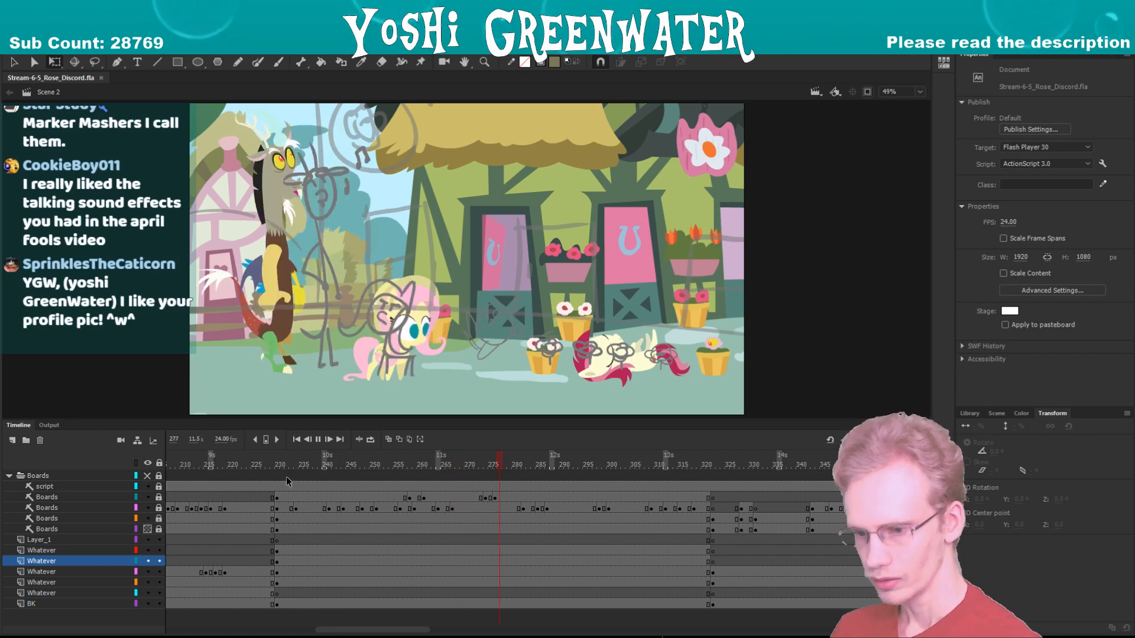
- Insert four frames across all Scene 2 layers around frame 262 and scrub ahead to frame 273
{"action": "left_click_drag", "start_coordinate": [390, 463], "coordinate": [427, 606]}
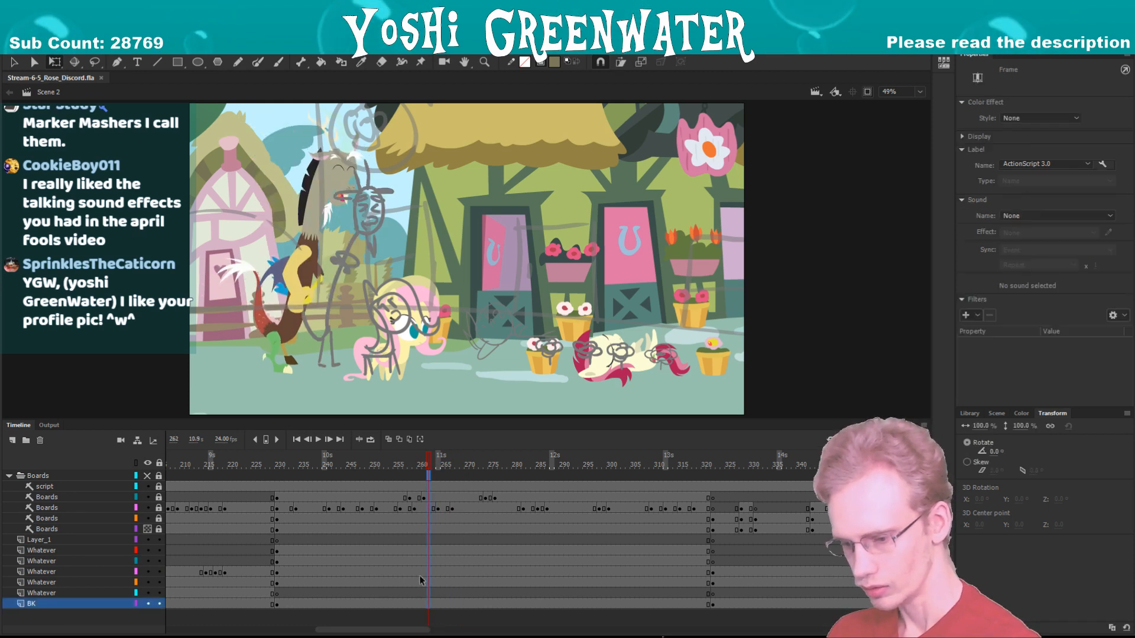
{"action": "key", "text": "F5"}
{"action": "key", "text": "F5"}
{"action": "key", "text": "F5"}
{"action": "left_click_drag", "start_coordinate": [396, 466], "coordinate": [435, 606]}
{"action": "key", "text": "F5"}
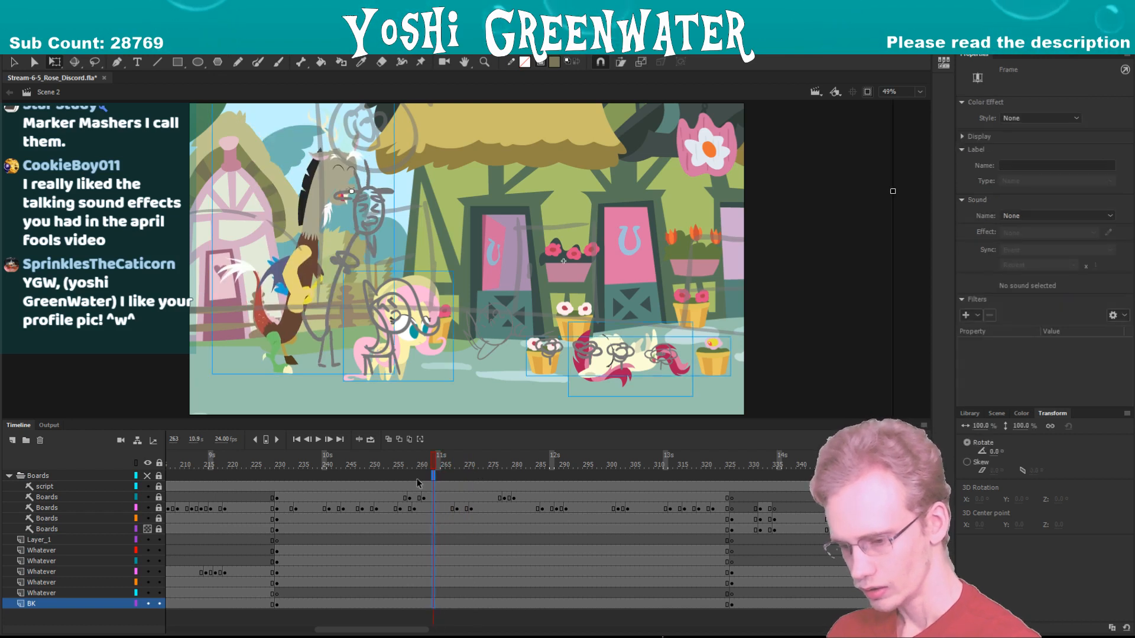
{"action": "left_click_drag", "start_coordinate": [443, 464], "coordinate": [485, 467]}
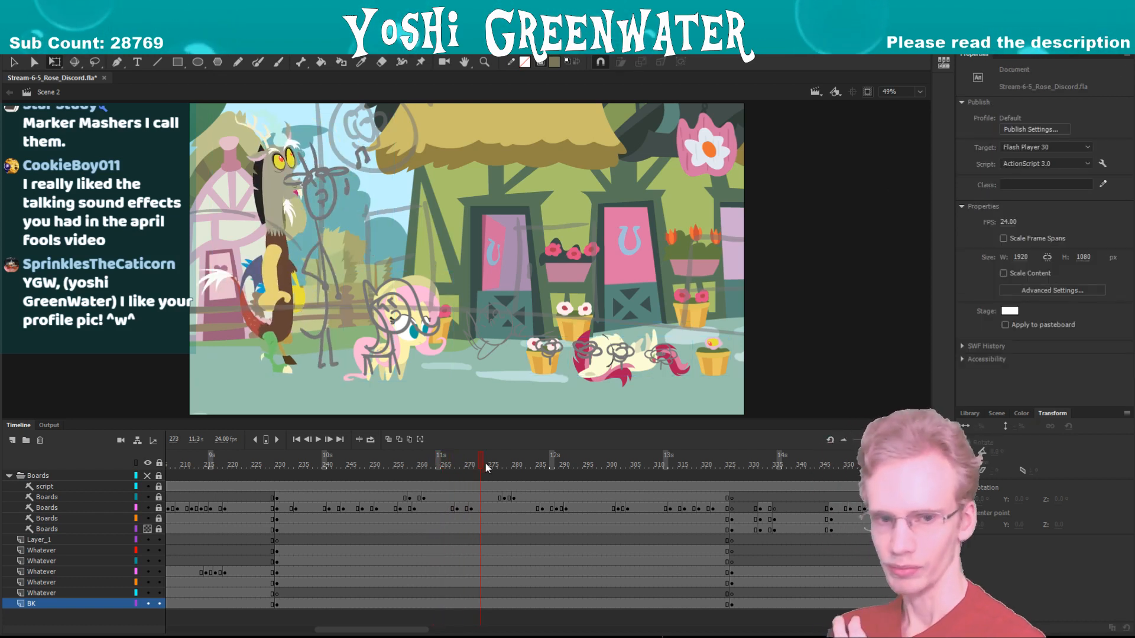
{"action": "left_click_drag", "start_coordinate": [341, 630], "coordinate": [347, 630]}
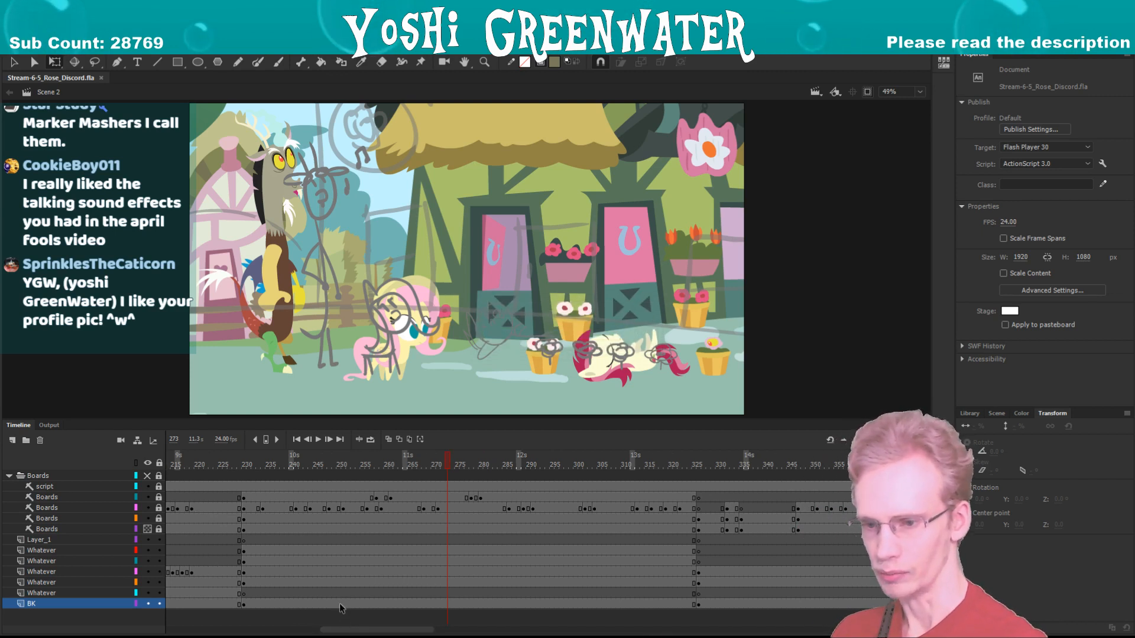
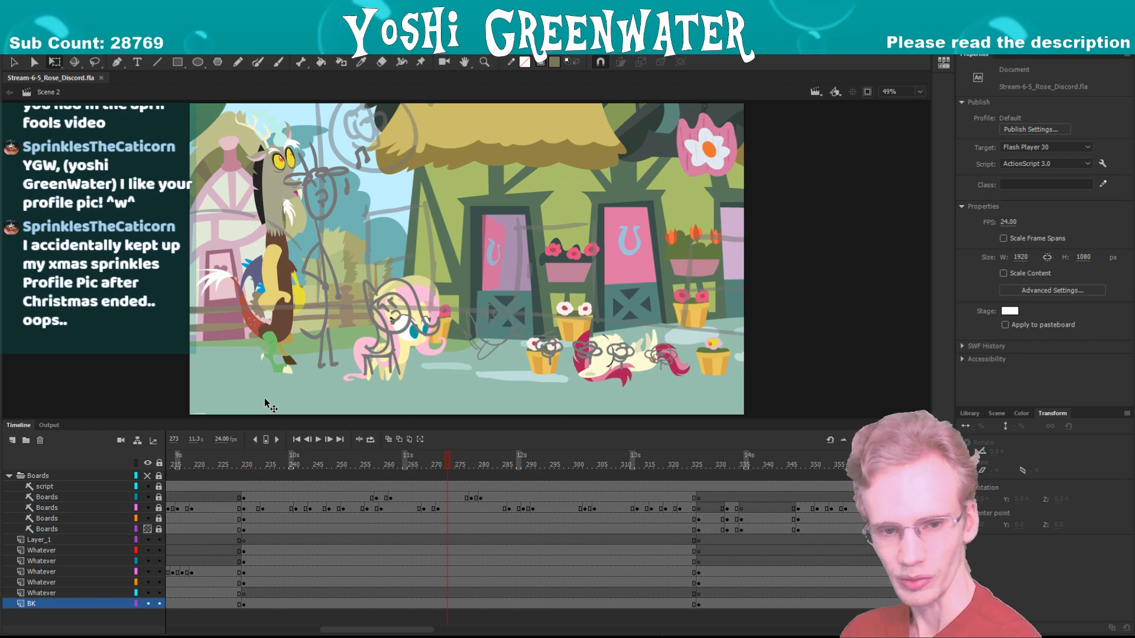
- Play back the lengthened Scene 2 laugh from about frame 231
{"action": "left_click_drag", "start_coordinate": [265, 420], "coordinate": [264, 420]}
{"action": "left_click", "coordinate": [249, 462]}
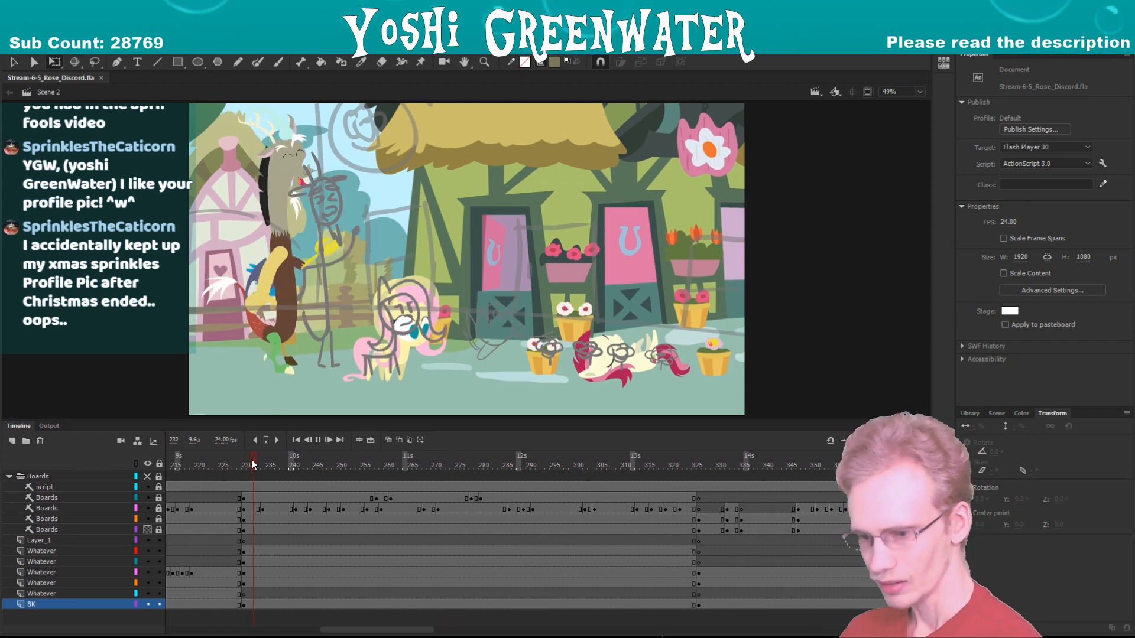
{"action": "key", "text": "Return"}
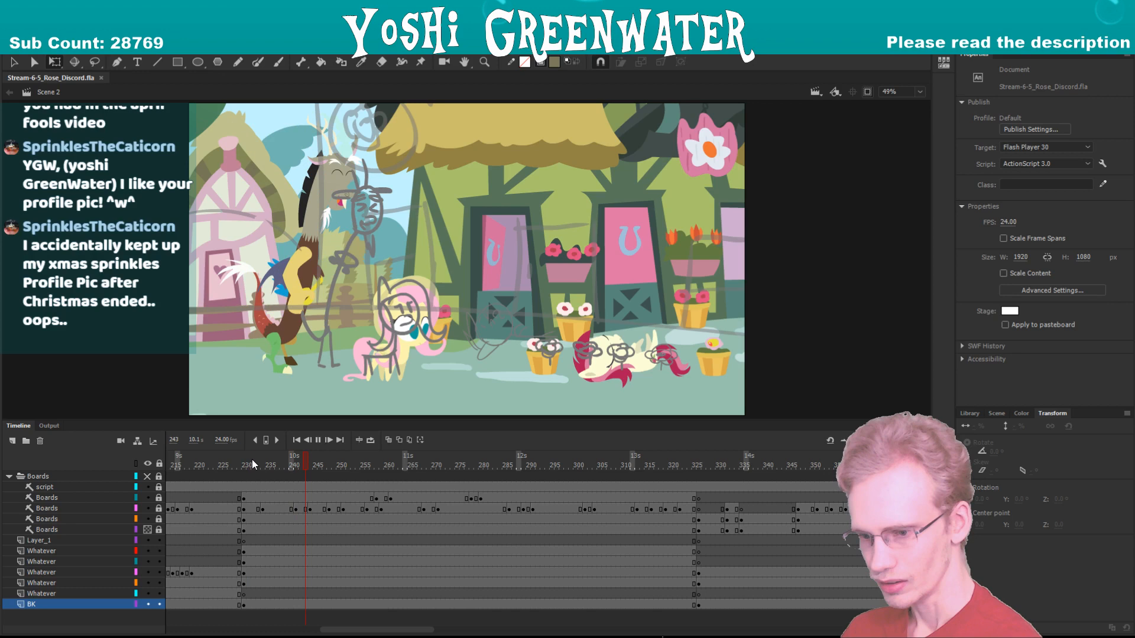
{"action": "key", "text": "Return"}
{"action": "left_click_drag", "start_coordinate": [366, 630], "coordinate": [387, 619]}
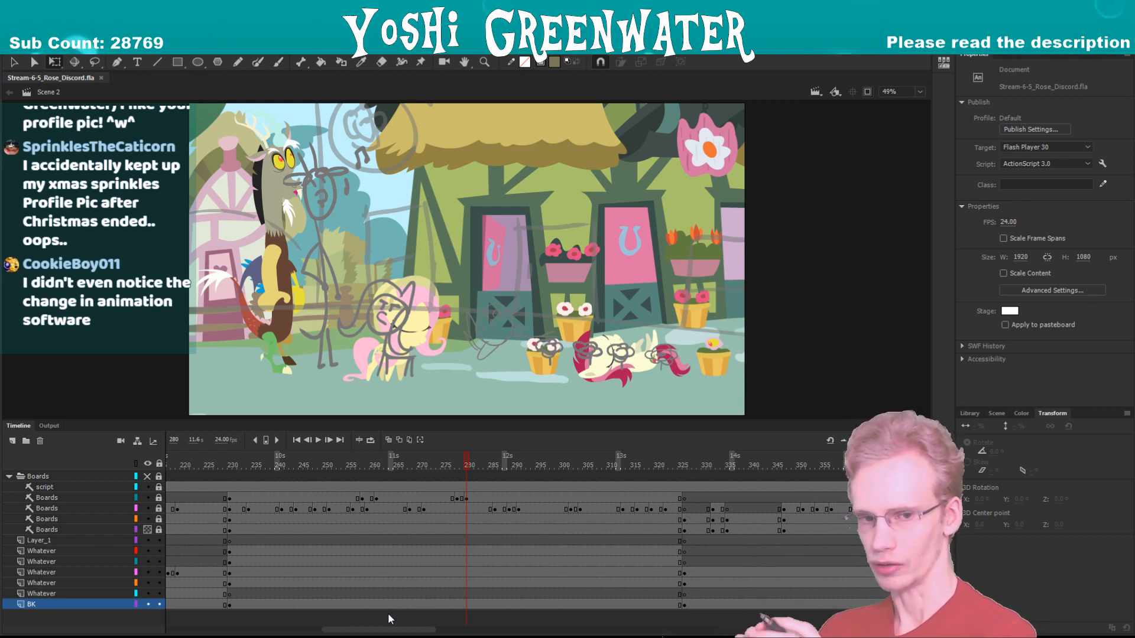
{"action": "left_click_drag", "start_coordinate": [354, 630], "coordinate": [359, 630]}
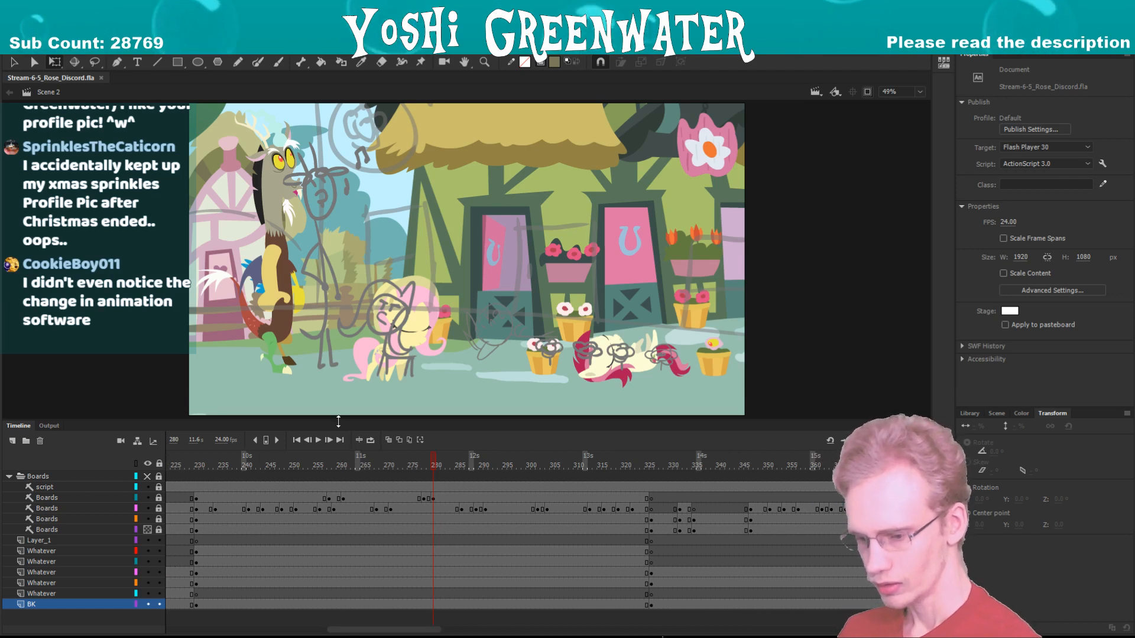
- Replay Scene 2 from about frame 262 and scrub to frame 292 to judge the timing after the laugh
{"action": "left_click", "coordinate": [338, 414]}
{"action": "left_click_drag", "start_coordinate": [338, 419], "coordinate": [338, 421]}
{"action": "left_click", "coordinate": [349, 466]}
{"action": "key", "text": "Return"}
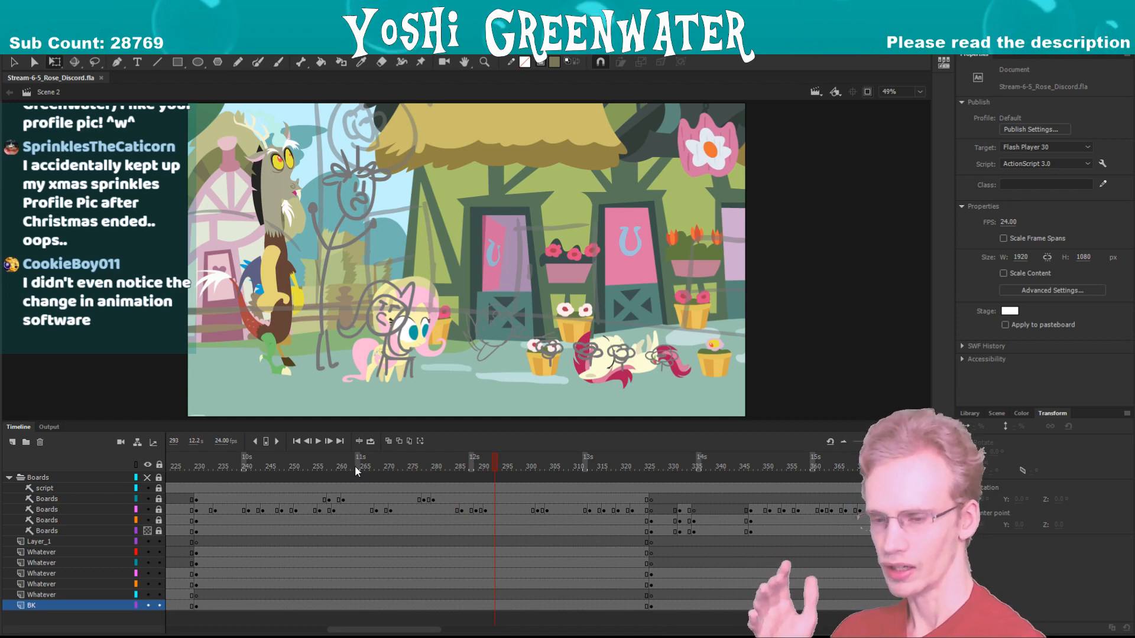
{"action": "left_click", "coordinate": [351, 466]}
{"action": "key", "text": "Return"}
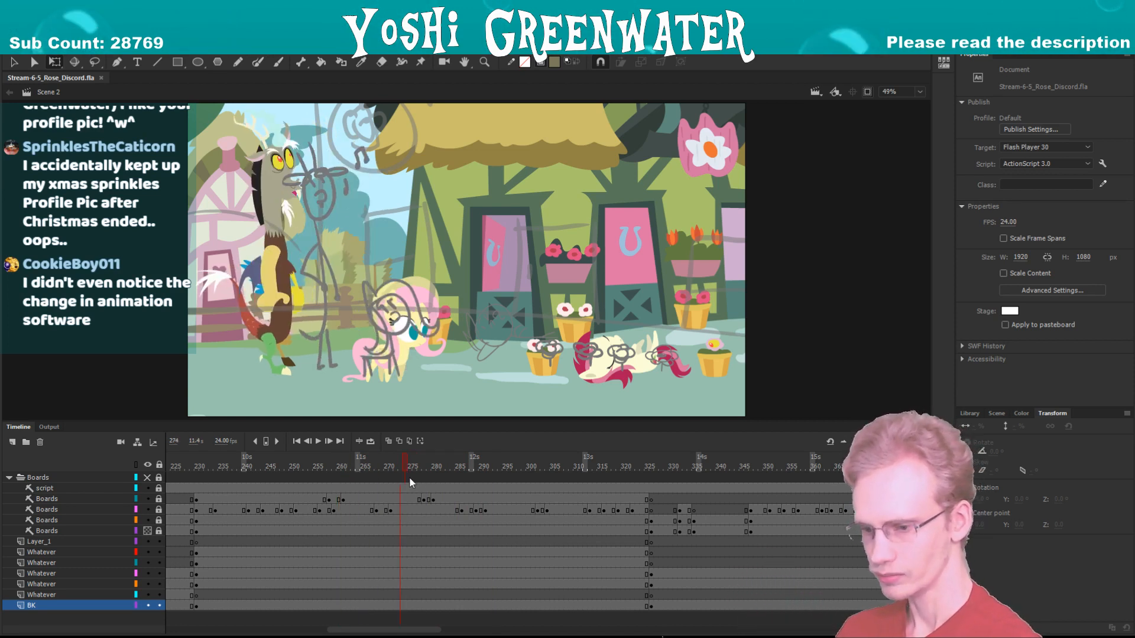
{"action": "left_click_drag", "start_coordinate": [409, 478], "coordinate": [492, 484]}
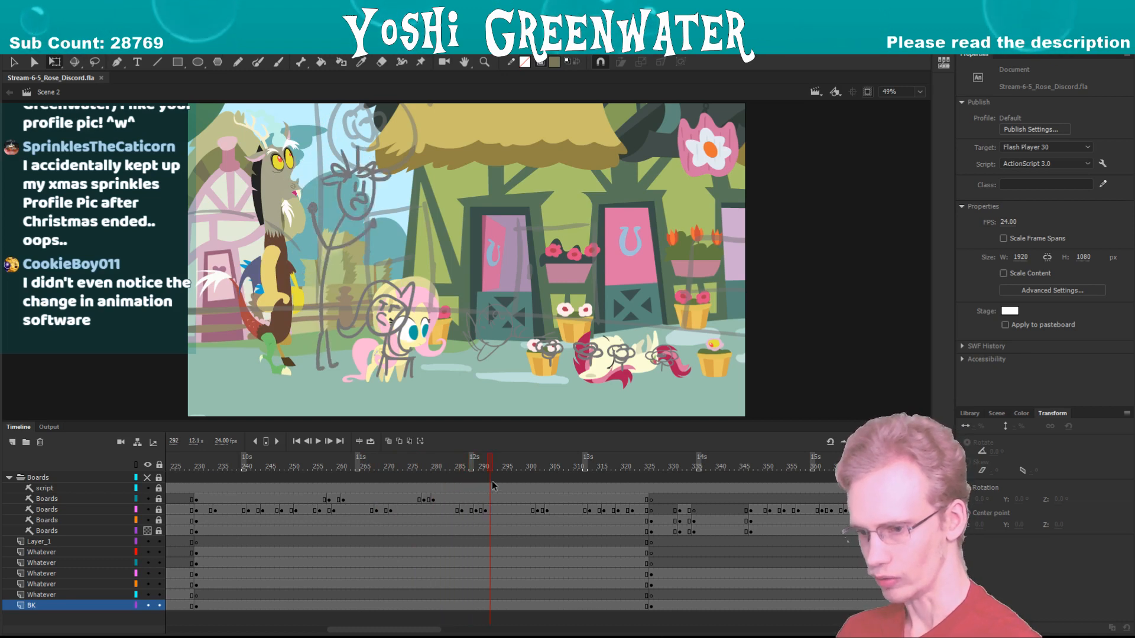
{"action": "scroll", "coordinate": [388, 568], "scroll_direction": "right", "scroll_amount": 3}
{"action": "left_click_drag", "start_coordinate": [452, 628], "coordinate": [343, 629]}
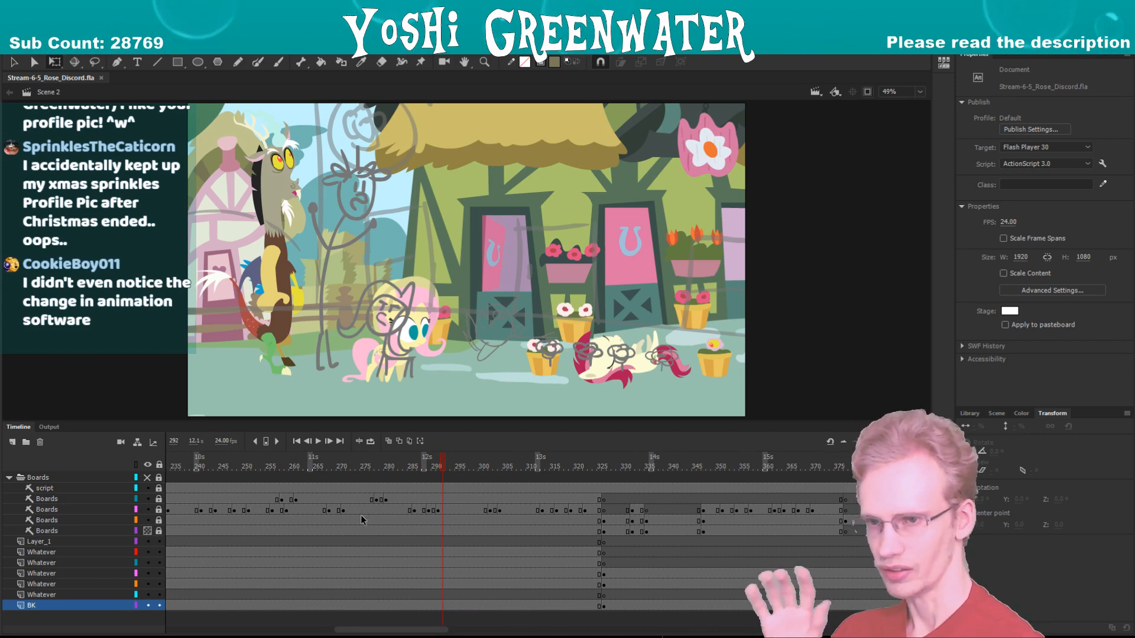
{"action": "left_click", "coordinate": [308, 462]}
{"action": "key", "text": "Return"}
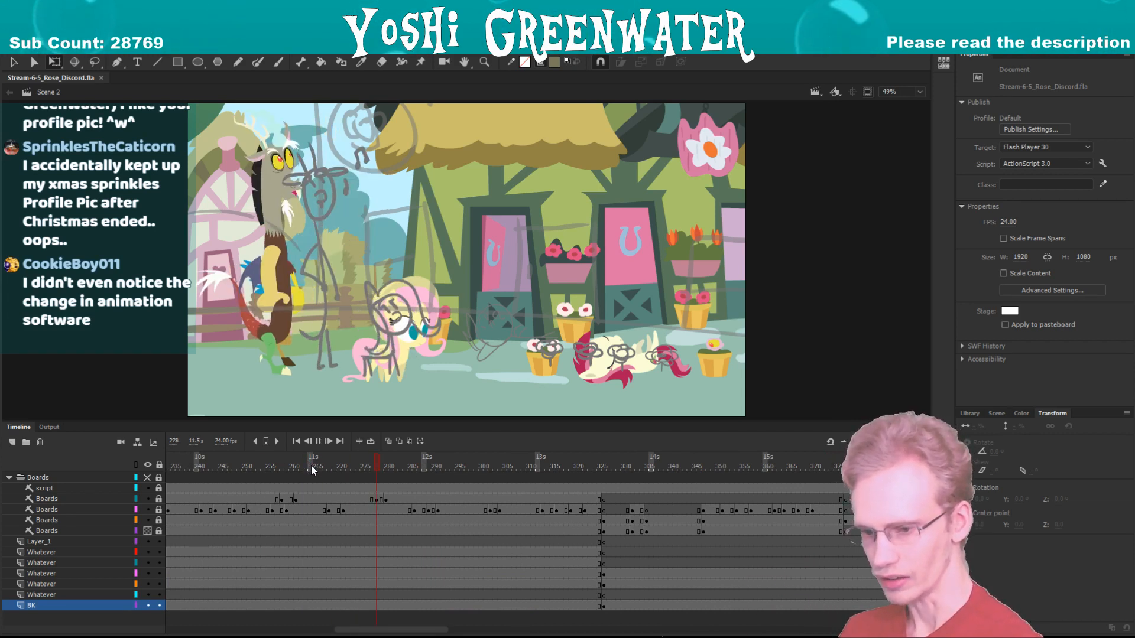
- Insert two more frames across all Scene 2 layers shortly after frame 280 and save the file
{"action": "left_click_drag", "start_coordinate": [342, 467], "coordinate": [348, 630]}
{"action": "key", "text": "F5"}
{"action": "left_click", "coordinate": [220, 463]}
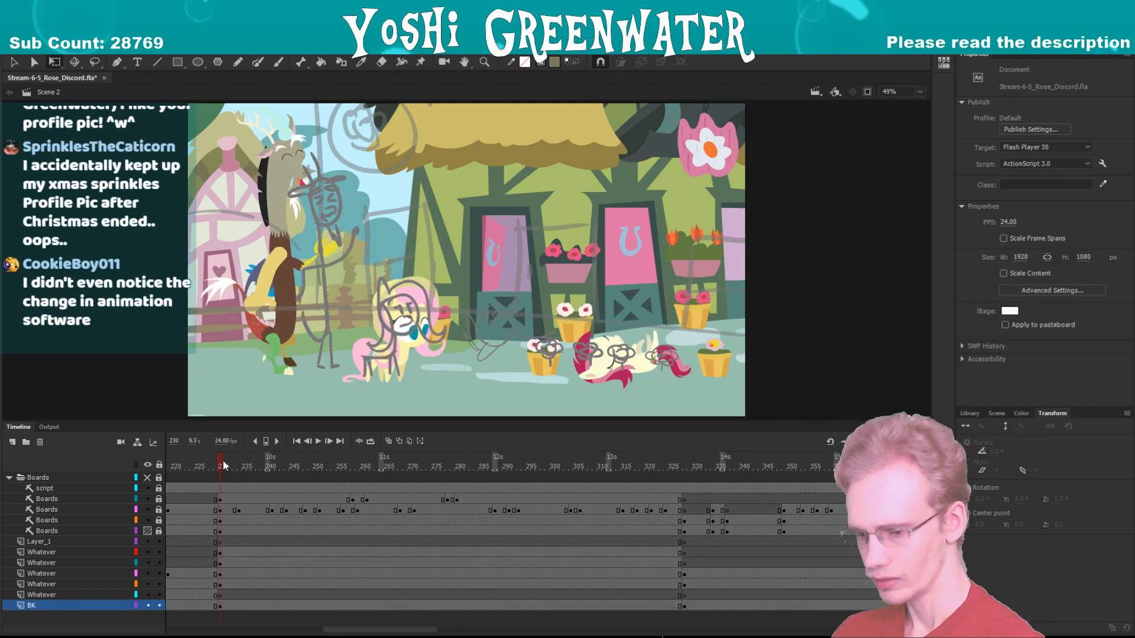
{"action": "key", "text": "ctrl+s"}
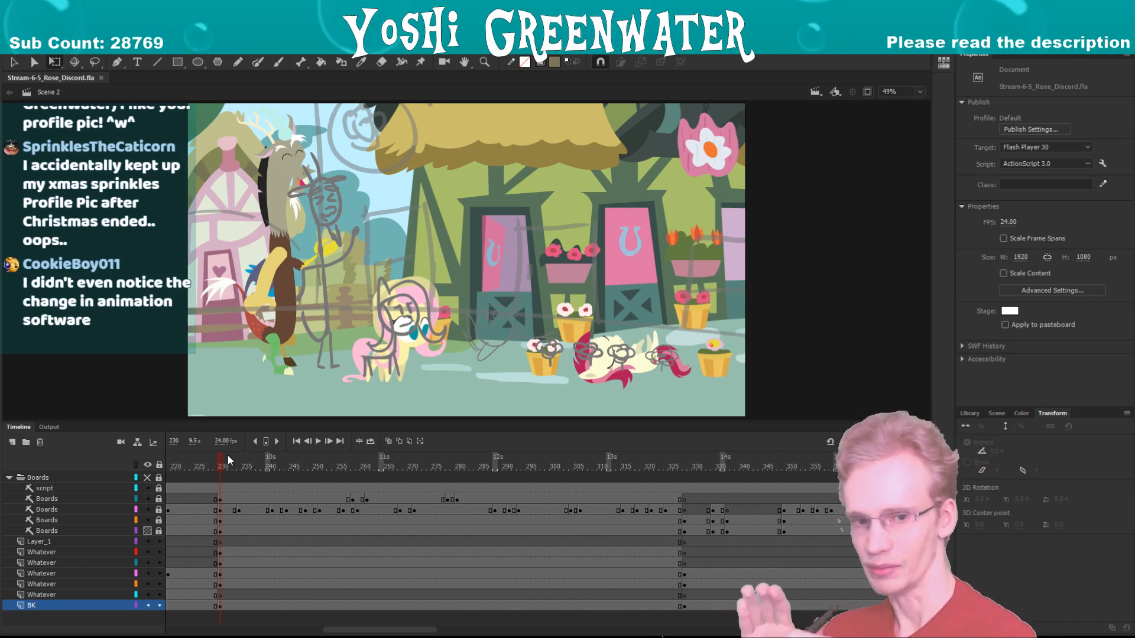
- Play back Scene 2 from frame 230 to frame 286 to review the new timing
{"action": "left_click_drag", "start_coordinate": [330, 630], "coordinate": [325, 631]}
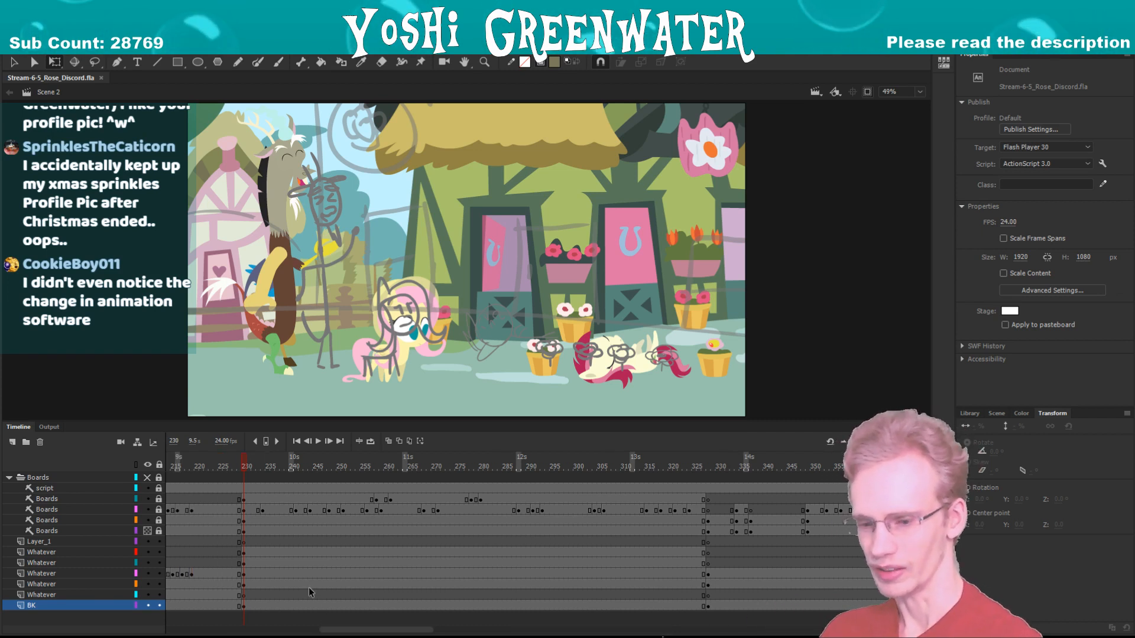
{"action": "left_click_drag", "start_coordinate": [215, 420], "coordinate": [216, 423]}
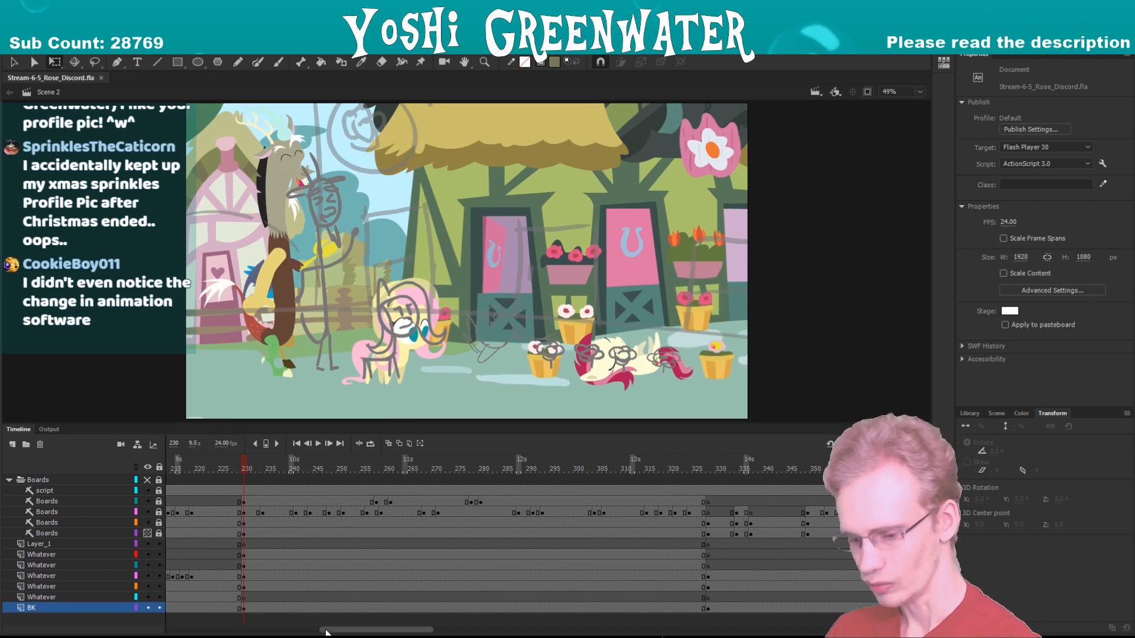
{"action": "left_click_drag", "start_coordinate": [325, 631], "coordinate": [324, 631]}
{"action": "key", "text": "Return"}
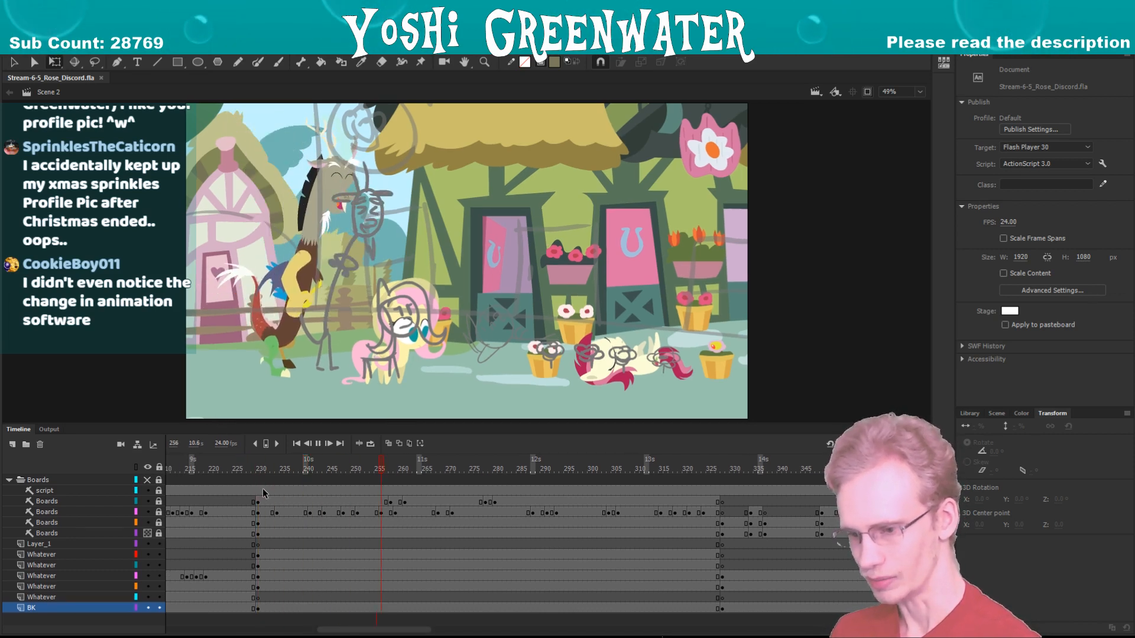
{"action": "key", "text": "Return"}
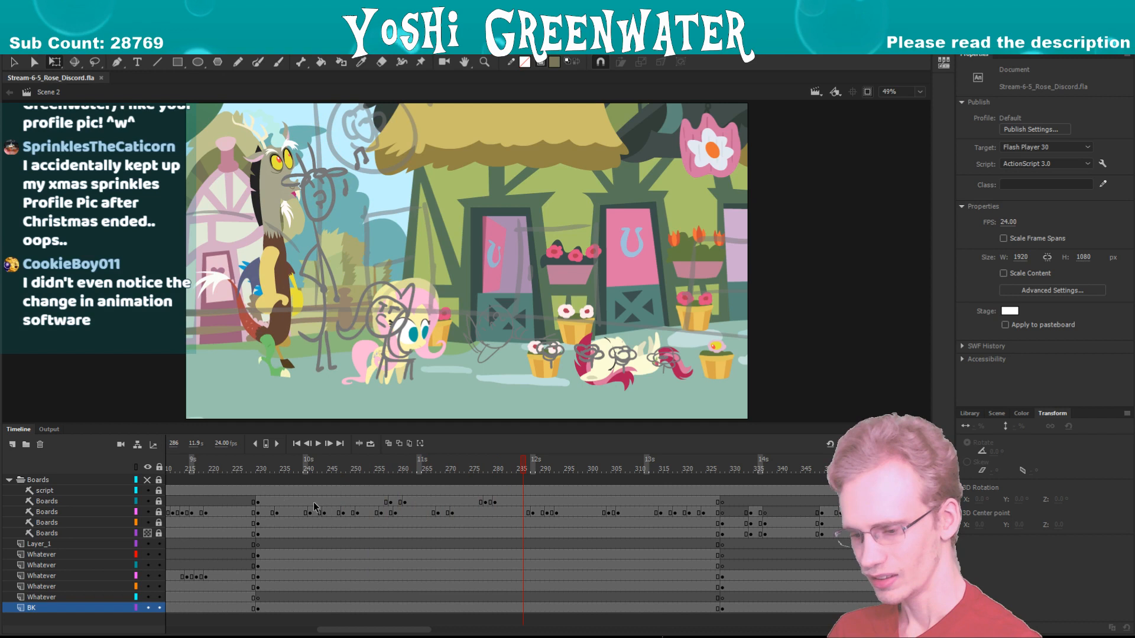
- Play back Scene 2 from about frame 267 to check the end of the laugh
{"action": "left_click", "coordinate": [434, 468]}
{"action": "left_click_drag", "start_coordinate": [354, 627], "coordinate": [356, 628]}
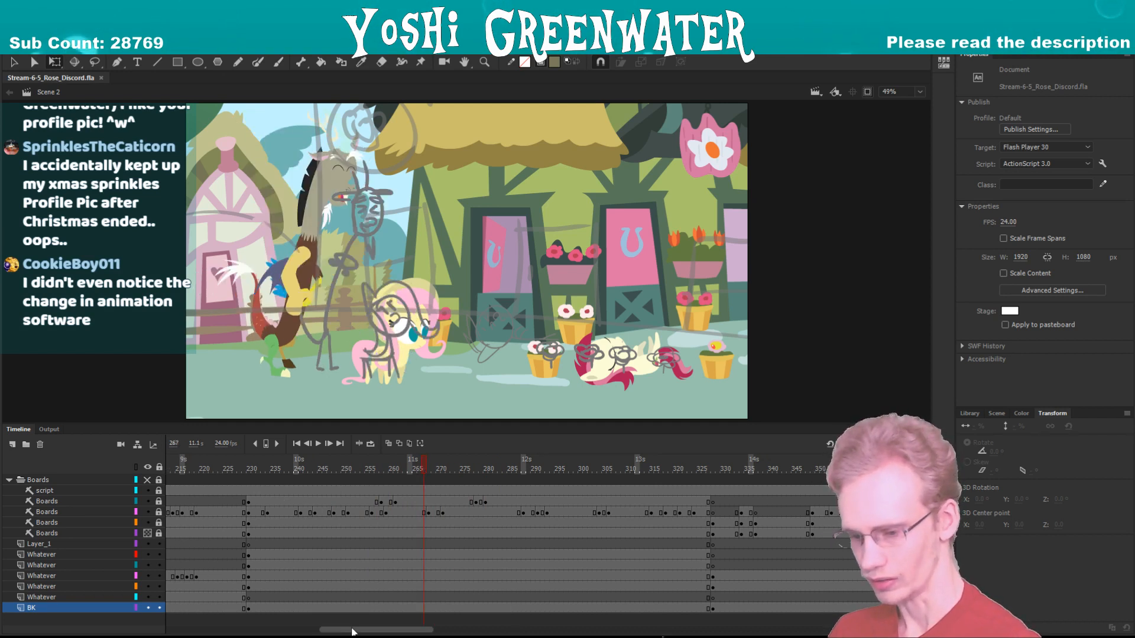
{"action": "key", "text": "Return"}
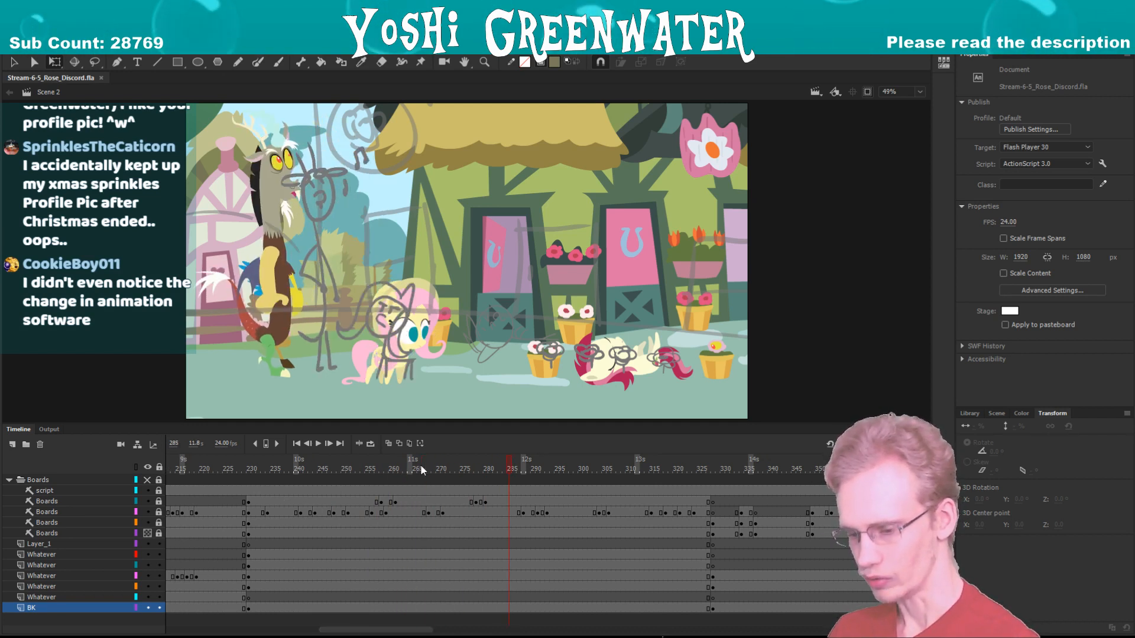
- Open Discord's laugh symbol from about frame 273 of Scene 2 and add a new layer above all its other layers
{"action": "left_click", "coordinate": [458, 469]}
{"action": "double_click", "coordinate": [272, 314]}
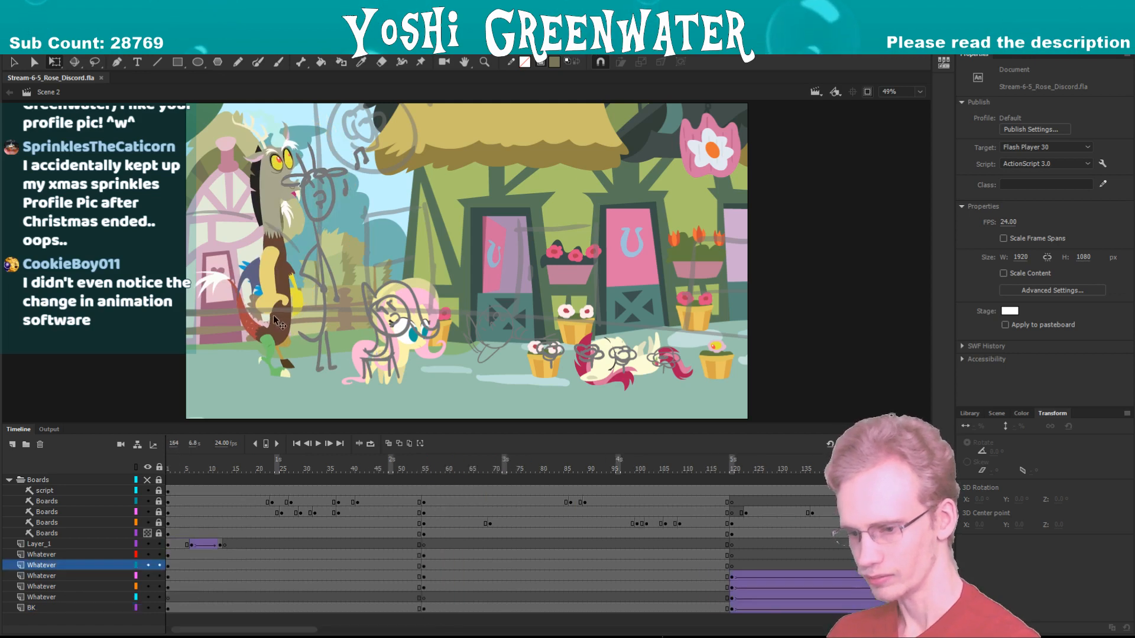
{"action": "left_click_drag", "start_coordinate": [315, 425], "coordinate": [278, 404]}
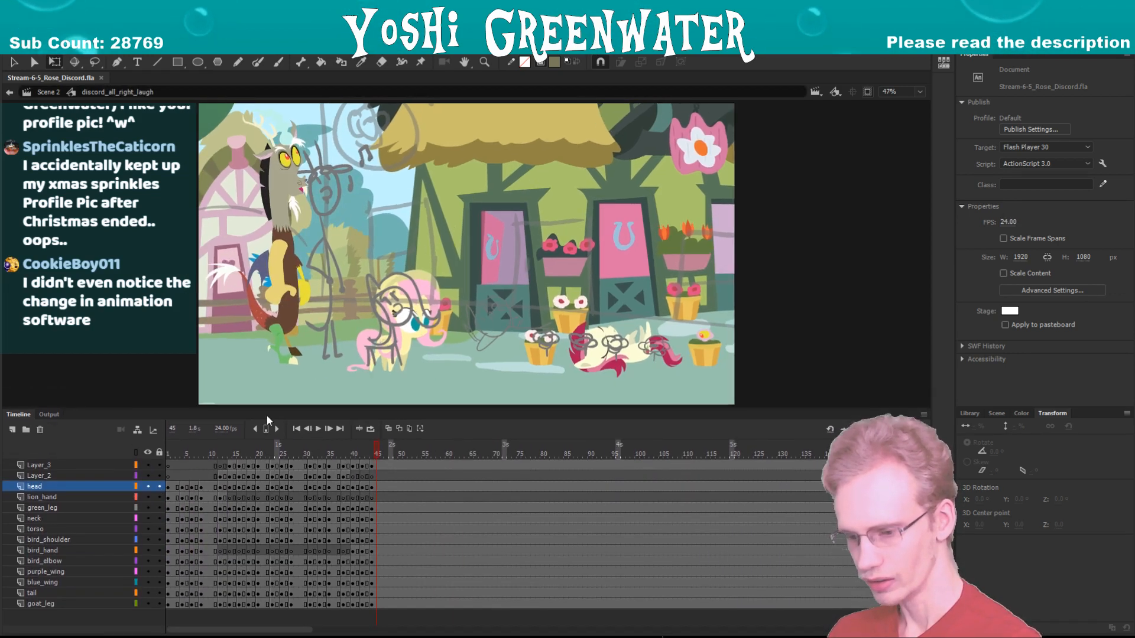
{"action": "left_click", "coordinate": [13, 429]}
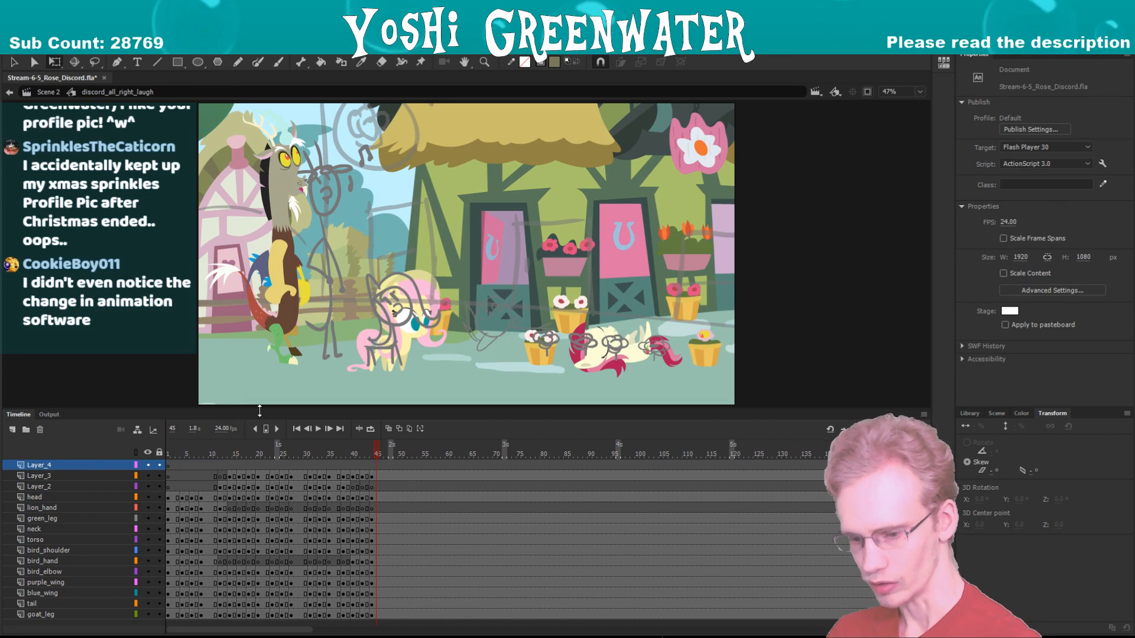
- Insert a blank keyframe at frame 44 on the new top layer, where Discord stands upright after the laugh
{"action": "left_click", "coordinate": [272, 442]}
{"action": "left_click", "coordinate": [280, 446]}
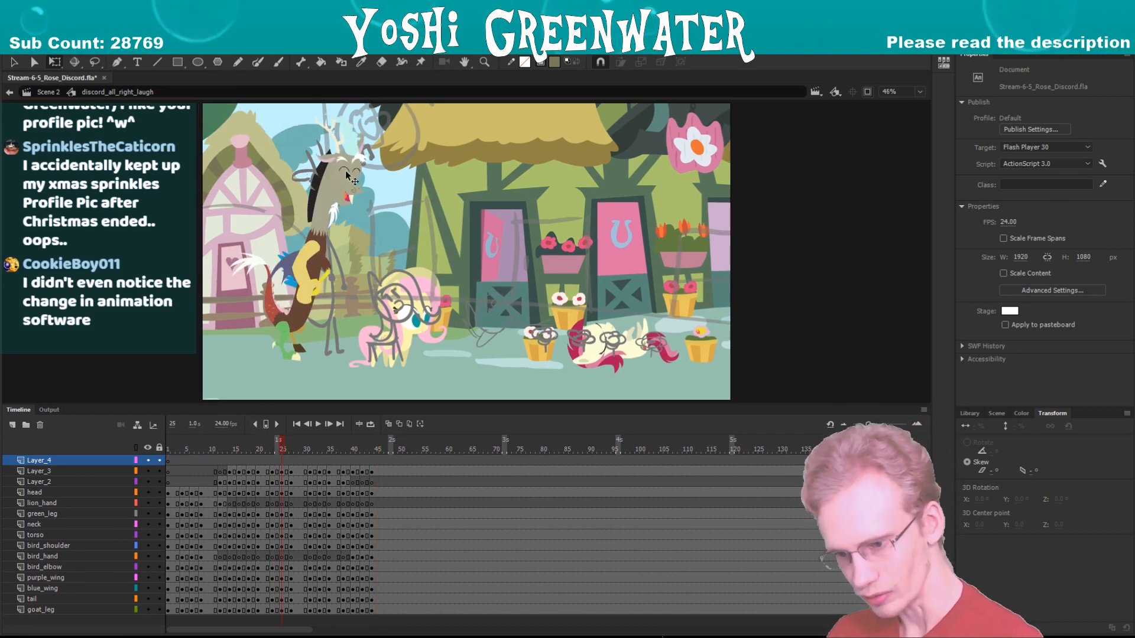
{"action": "left_click", "coordinate": [331, 189]}
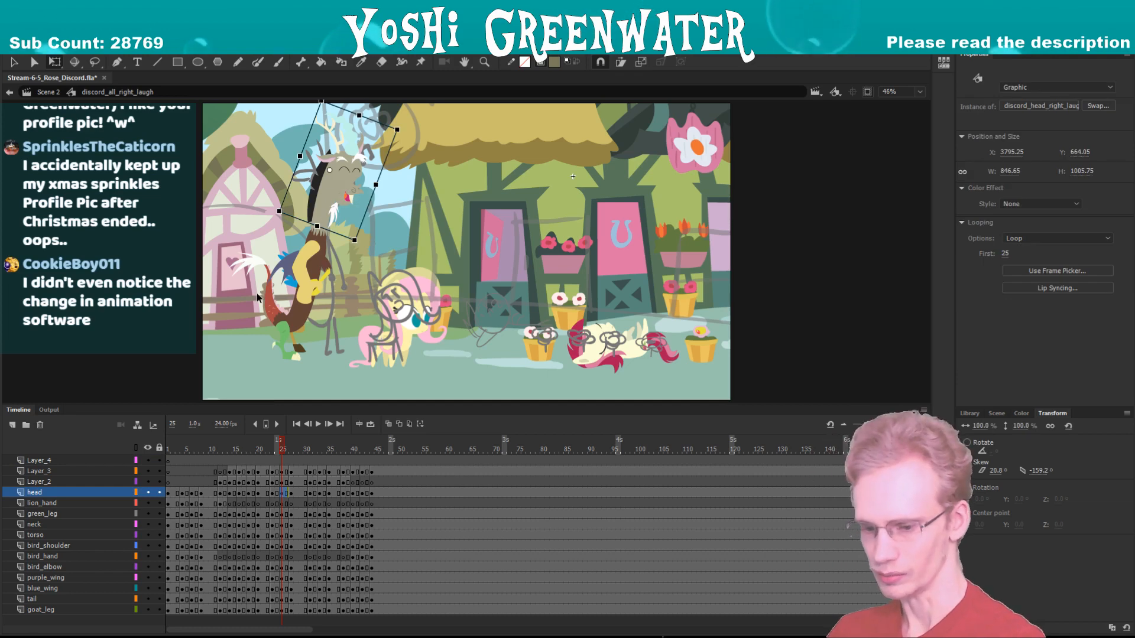
{"action": "left_click_drag", "start_coordinate": [311, 444], "coordinate": [364, 449]}
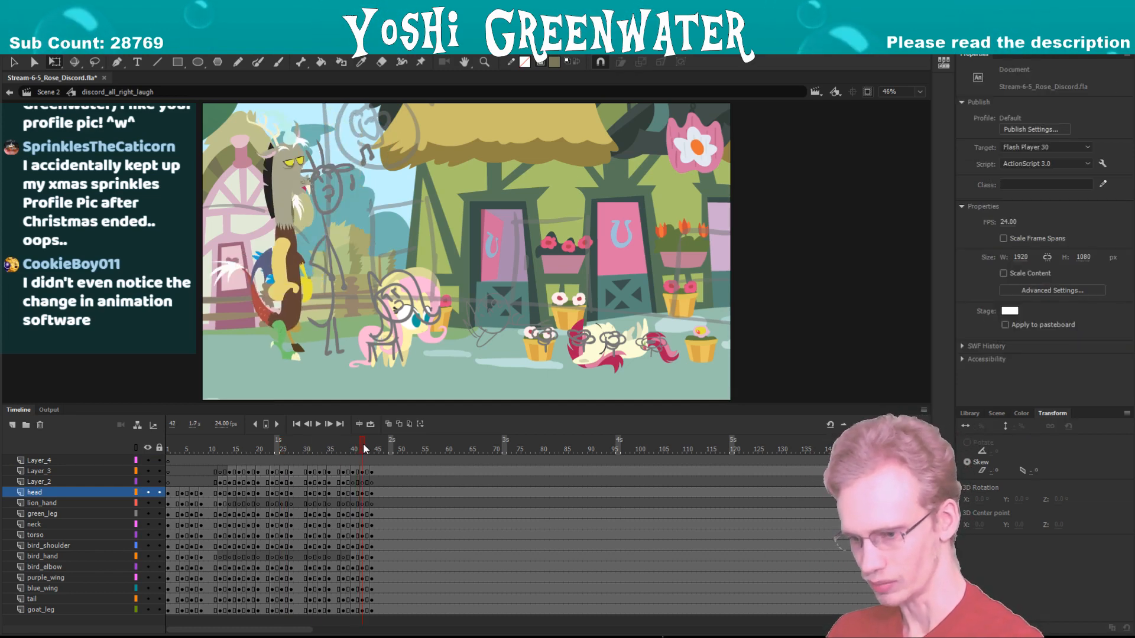
{"action": "key", "text": "z"}
{"action": "left_click_drag", "start_coordinate": [367, 138], "coordinate": [292, 239]}
{"action": "key", "text": "q"}
{"action": "key", "text": "period"}
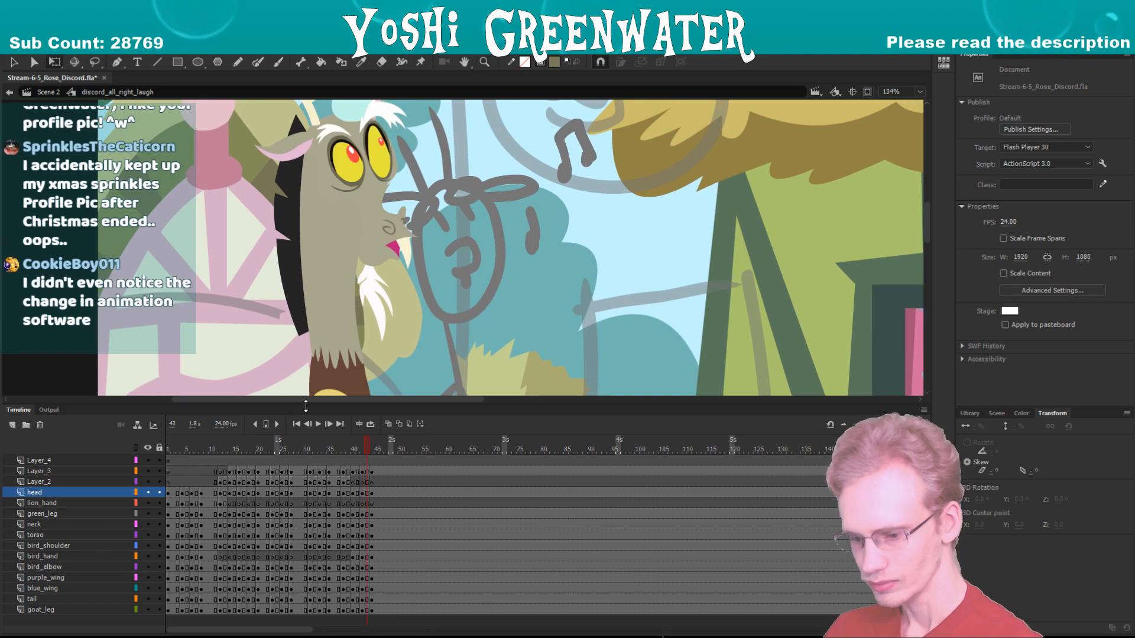
{"action": "key", "text": "period"}
{"action": "left_click", "coordinate": [370, 461]}
{"action": "left_click_drag", "start_coordinate": [288, 328], "coordinate": [265, 375]}
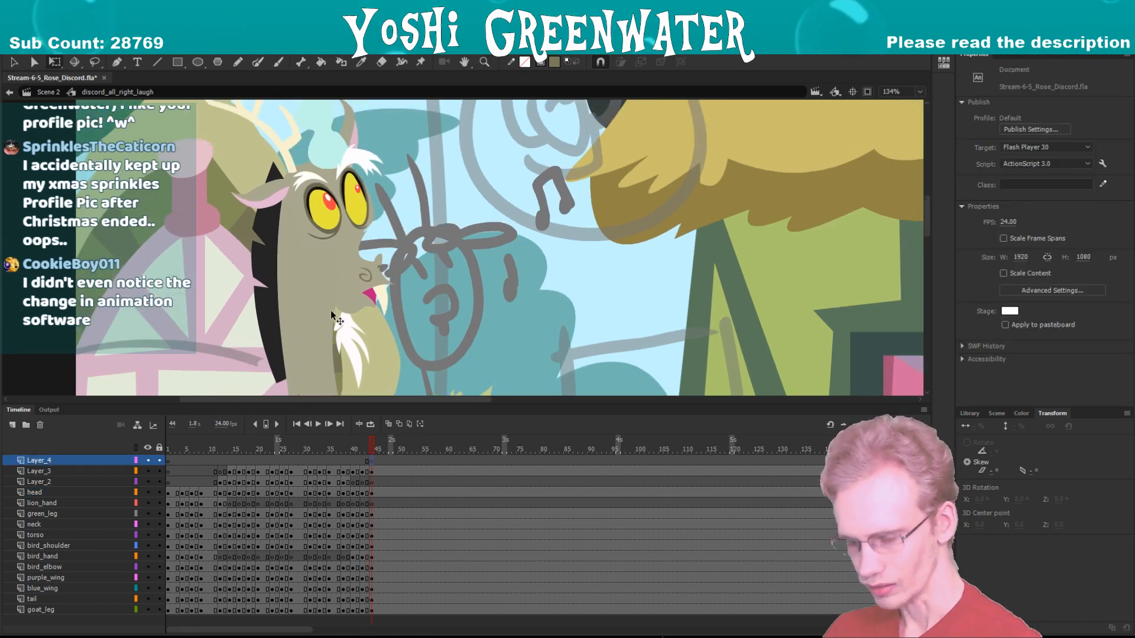
- Brush a dot just in front of Discord's mouth and recolor its fill to dark gray #484847
{"action": "key", "text": "b"}
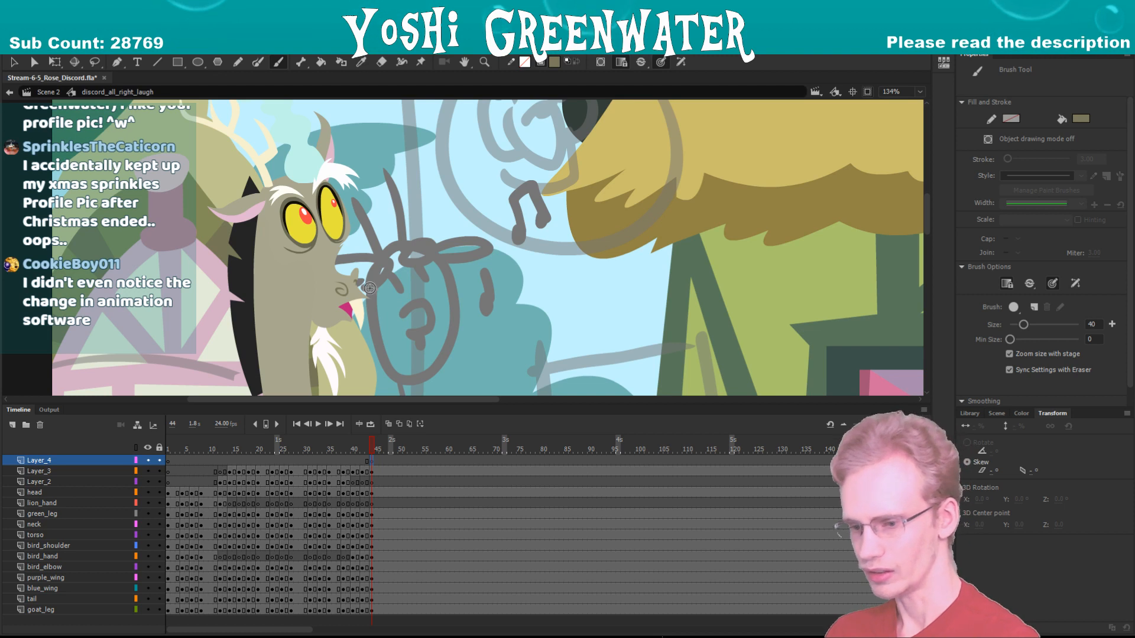
{"action": "left_click", "coordinate": [388, 303]}
{"action": "key", "text": "q"}
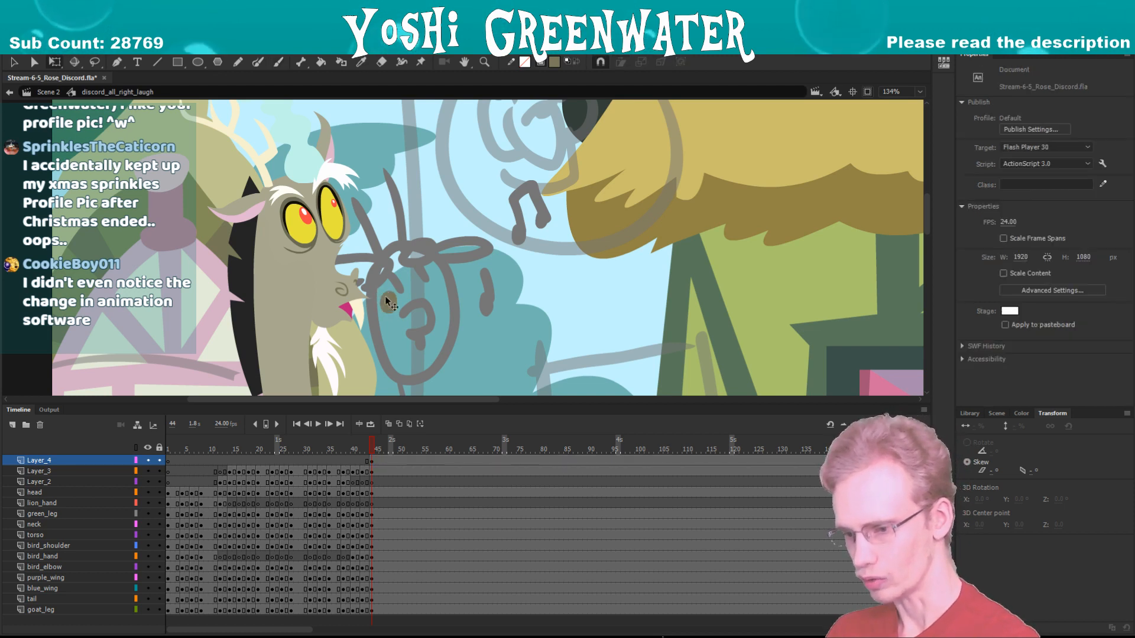
{"action": "left_click", "coordinate": [388, 302]}
{"action": "left_click", "coordinate": [1021, 413]}
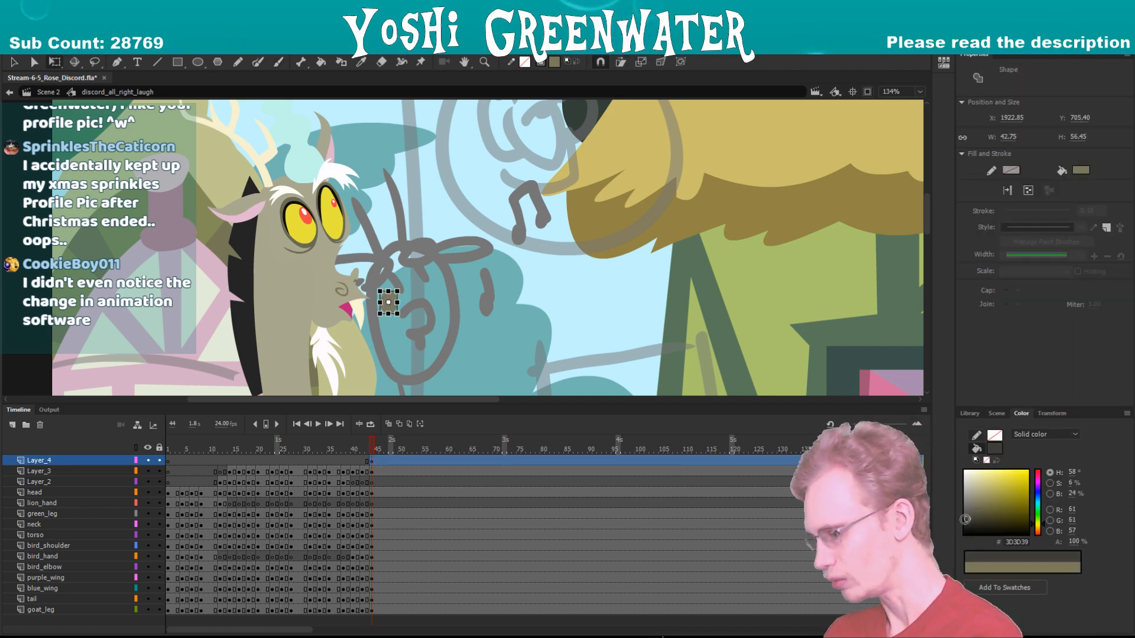
{"action": "left_click_drag", "start_coordinate": [964, 518], "coordinate": [965, 515]}
{"action": "left_click", "coordinate": [431, 385]}
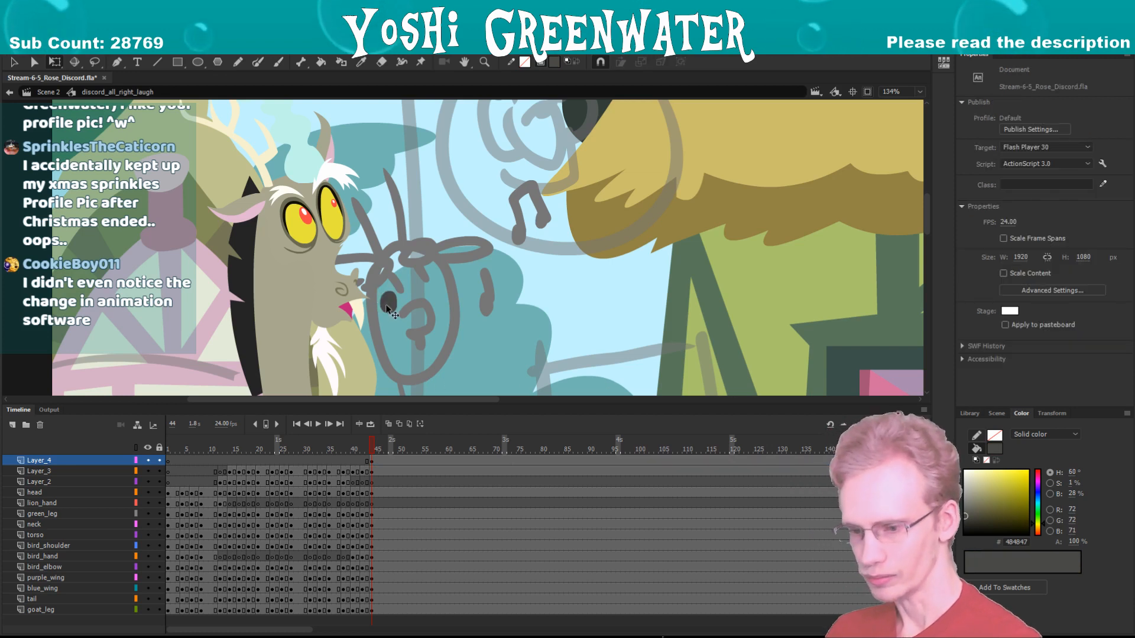
- Nudge the dark dot slightly left and down toward Discord's mouth
{"action": "left_click", "coordinate": [383, 303]}
{"action": "left_click_drag", "start_coordinate": [388, 310], "coordinate": [387, 311]}
{"action": "left_click", "coordinate": [388, 325]}
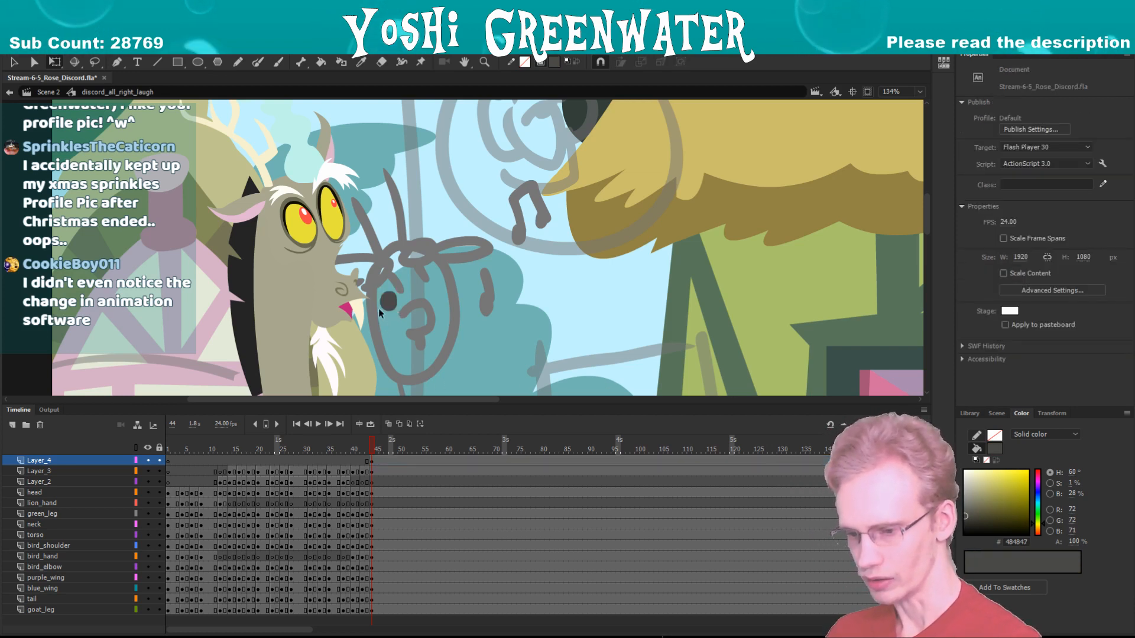
{"action": "left_click", "coordinate": [387, 302]}
{"action": "key", "text": "Left"}
{"action": "key", "text": "Left"}
{"action": "key", "text": "Left"}
{"action": "key", "text": "Left"}
{"action": "key", "text": "Left"}
{"action": "key", "text": "Left"}
{"action": "key", "text": "Left"}
{"action": "key", "text": "Left"}
{"action": "key", "text": "Down"}
{"action": "key", "text": "Down"}
{"action": "key", "text": "Down"}
{"action": "key", "text": "Down"}
- Try brushing a note stem onto the dark dot, and discard both the strokes and the dot
{"action": "key", "text": "b"}
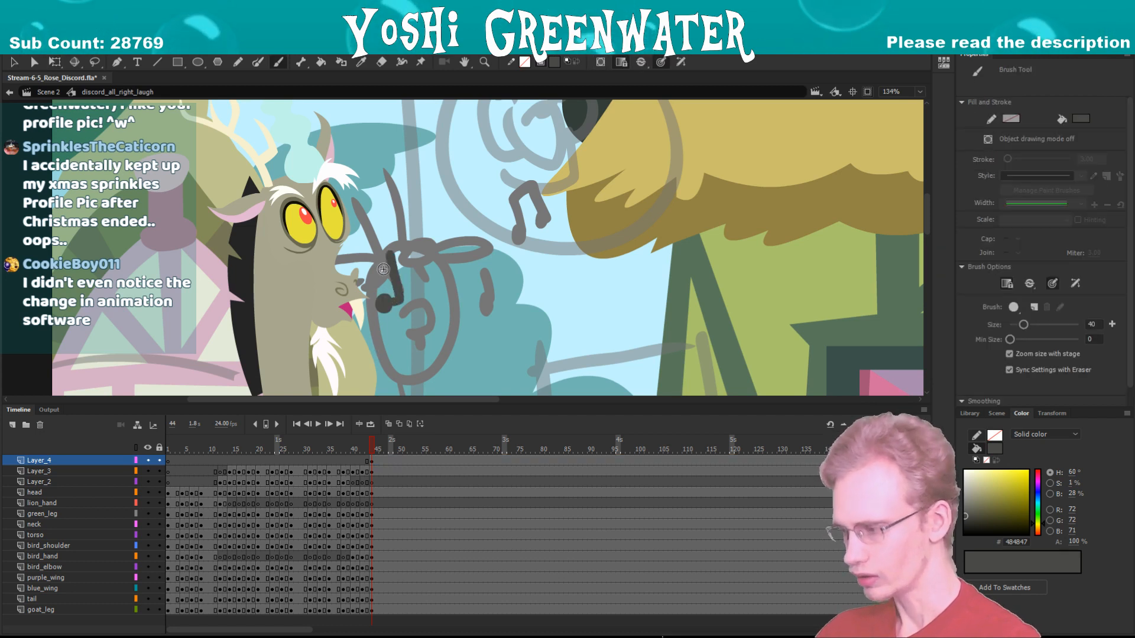
{"action": "key", "text": "ctrl+z"}
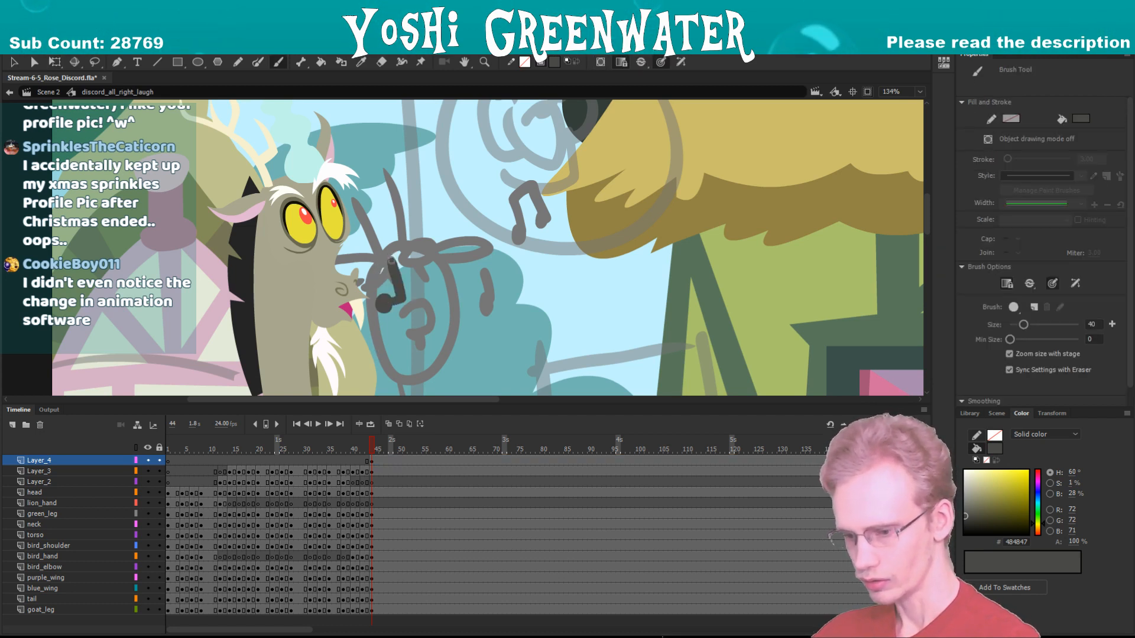
{"action": "key", "text": "ctrl+z"}
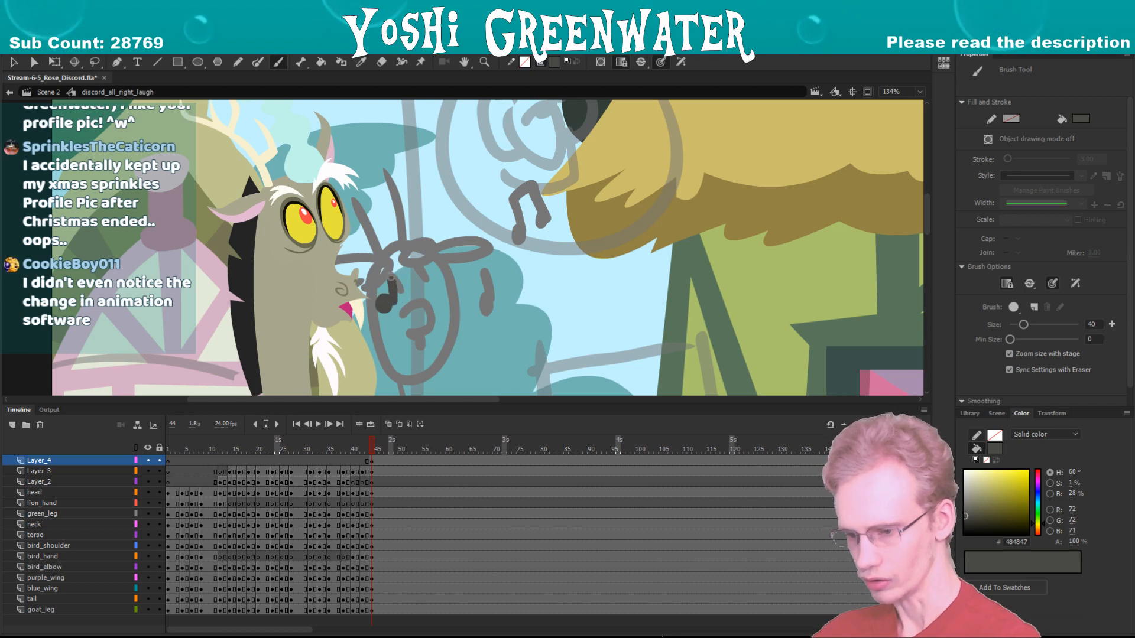
{"action": "key", "text": "ctrl+z"}
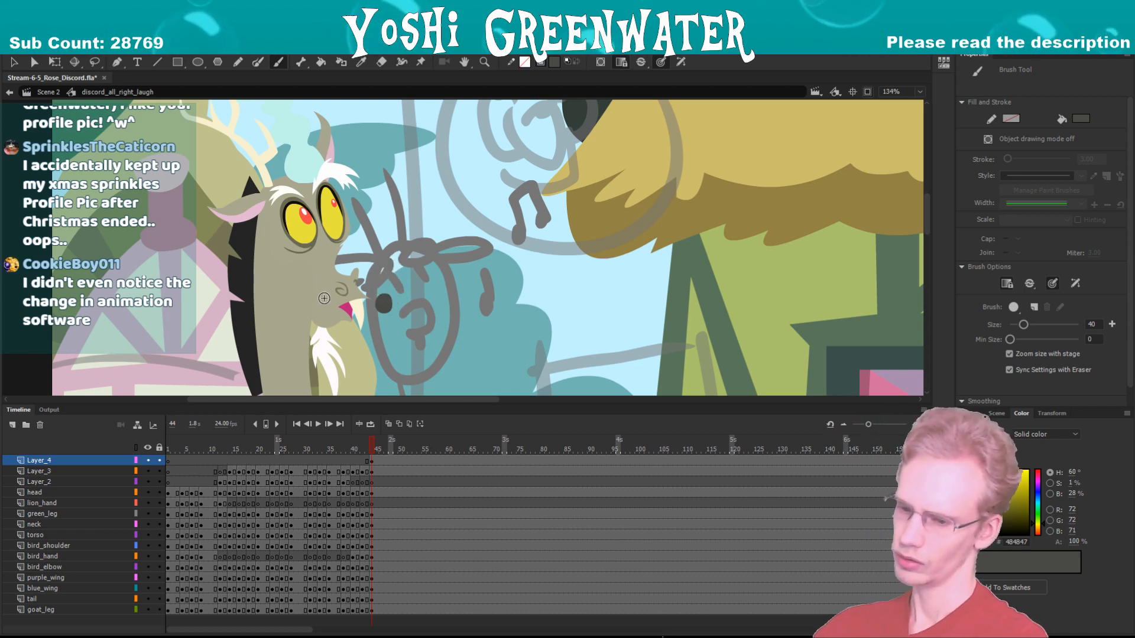
{"action": "left_click", "coordinate": [383, 303], "text": "ctrl"}
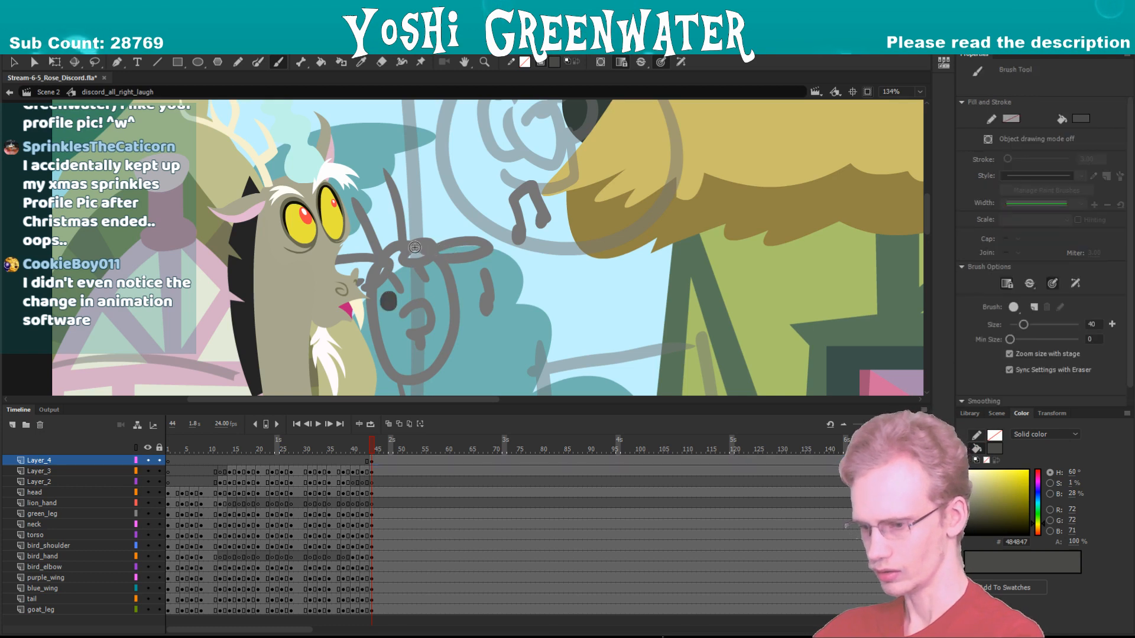
{"action": "key", "text": "Delete"}
- Brush a dark gray musical note with a tall vertical stem and an oval head in front of Discord's face
{"action": "key", "text": "q"}
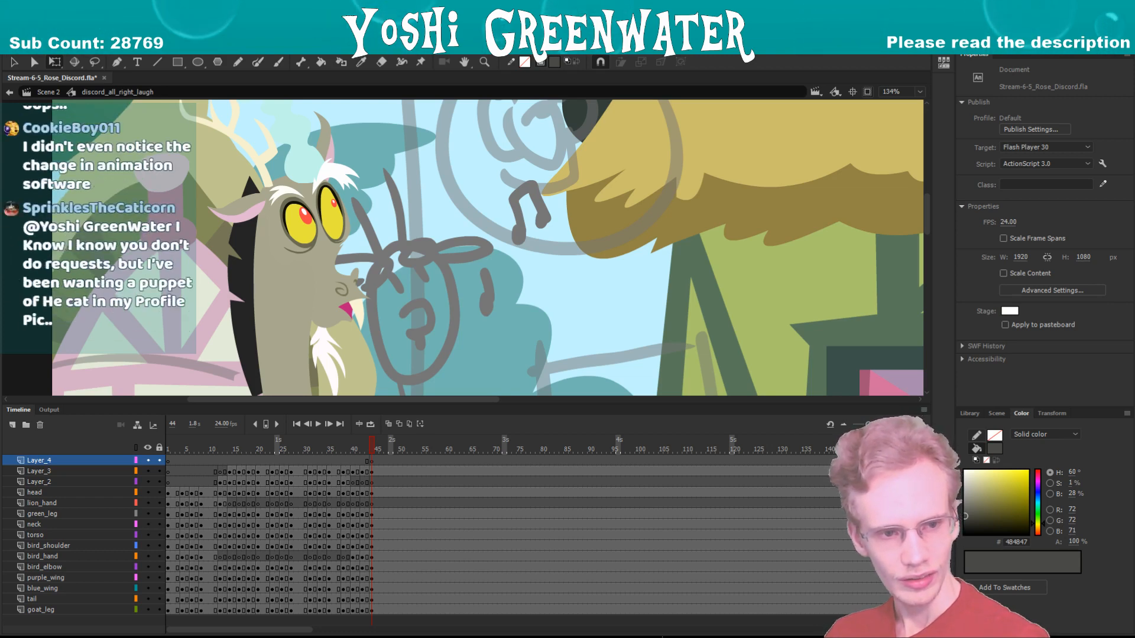
{"action": "key", "text": "b"}
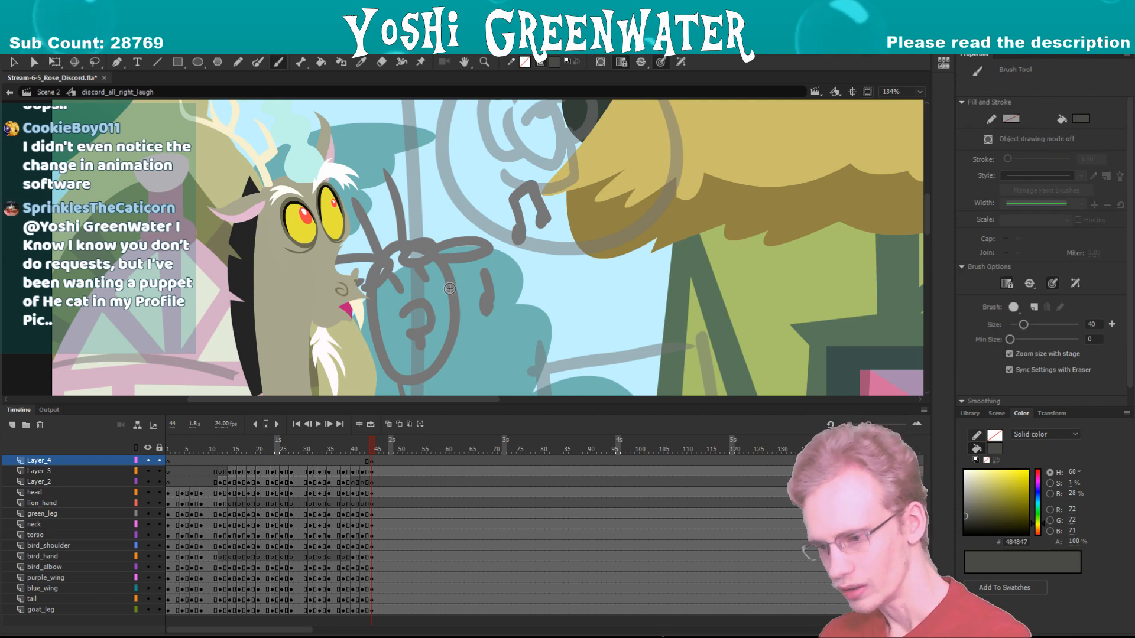
{"action": "mouse_move", "coordinate": [449, 288]}
{"action": "left_mouse_down"}
{"action": "mouse_move", "coordinate": [435, 295]}
{"action": "mouse_move", "coordinate": [458, 286]}
{"action": "mouse_move", "coordinate": [456, 188]}
{"action": "left_mouse_up"}
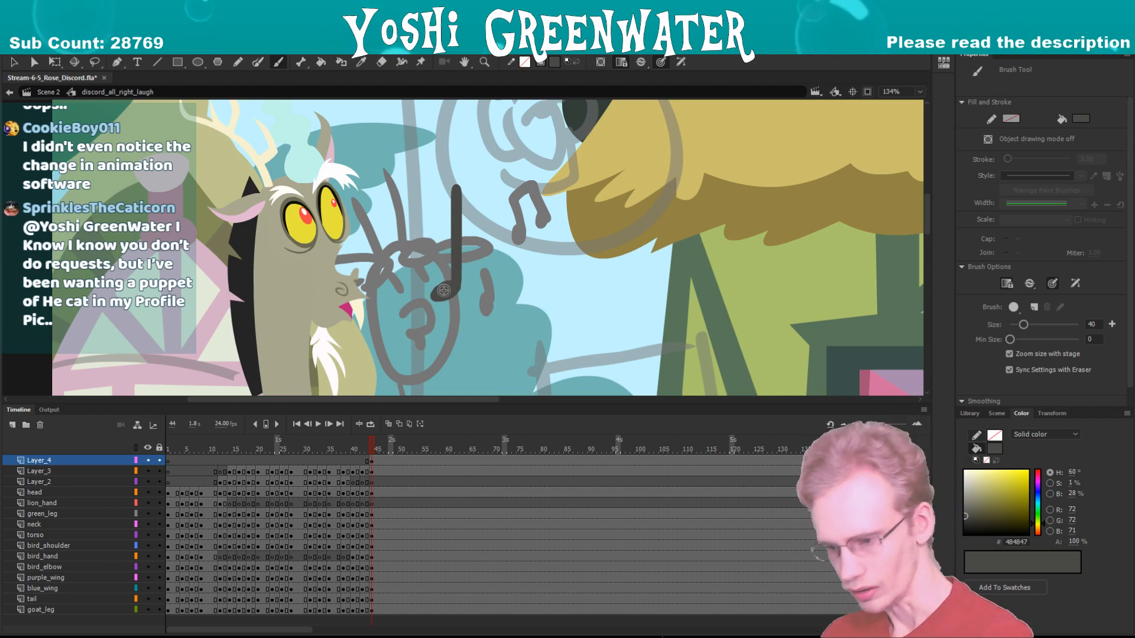
- Move the note closer to Discord's face and scale it down to about 78 by 278 px
{"action": "key", "text": "v"}
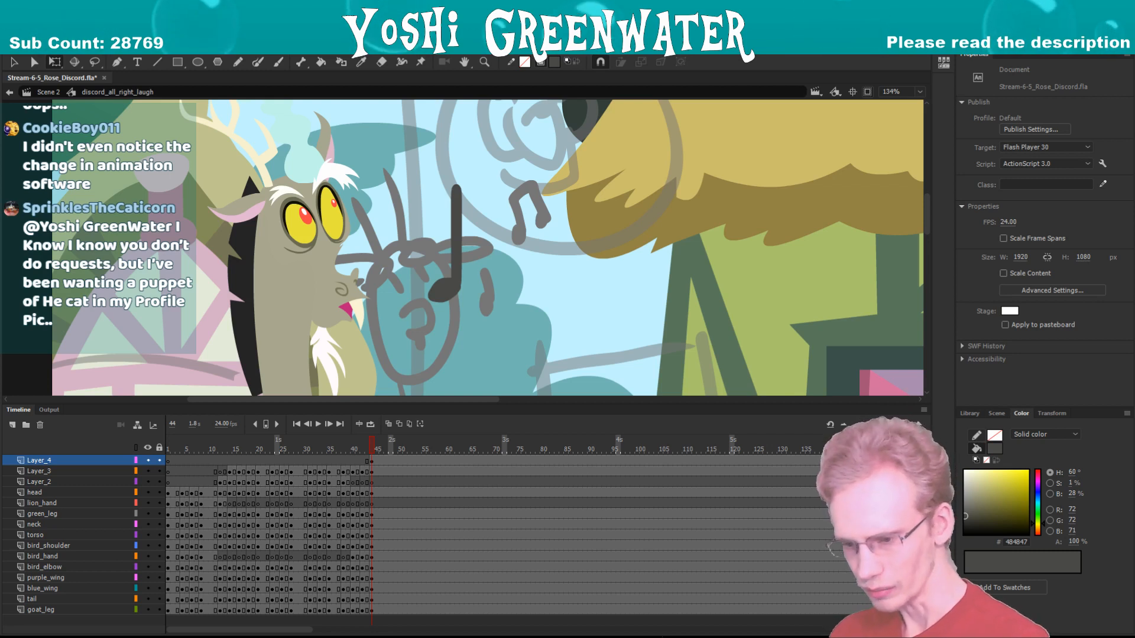
{"action": "left_click_drag", "start_coordinate": [444, 290], "coordinate": [421, 290]}
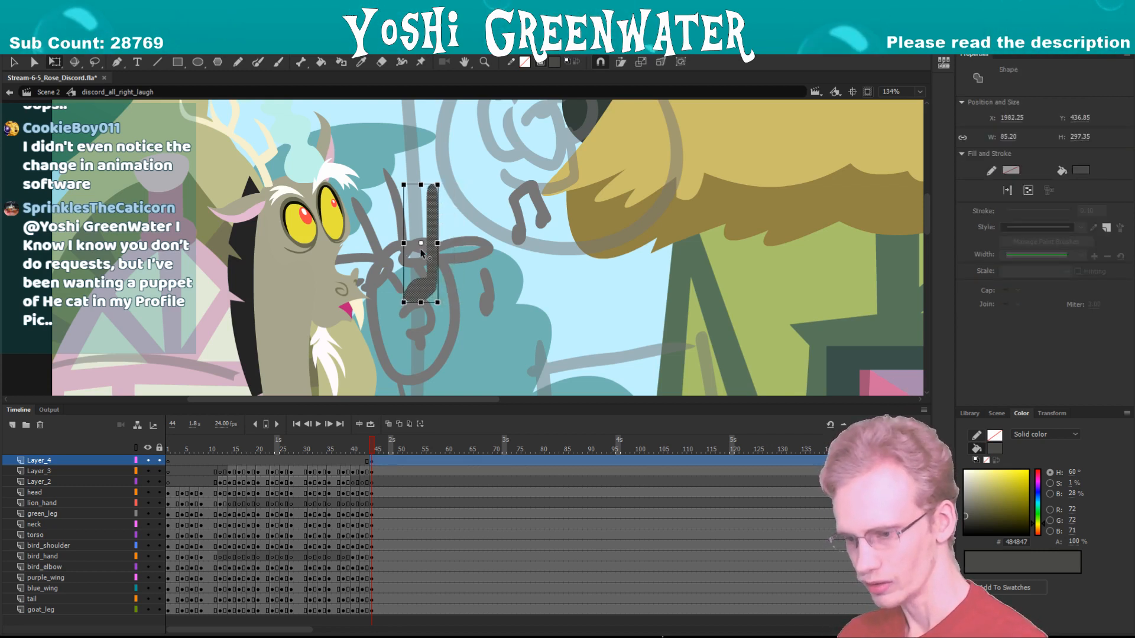
{"action": "left_click_drag", "start_coordinate": [419, 186], "coordinate": [420, 194]}
{"action": "left_click_drag", "start_coordinate": [404, 247], "coordinate": [406, 248]}
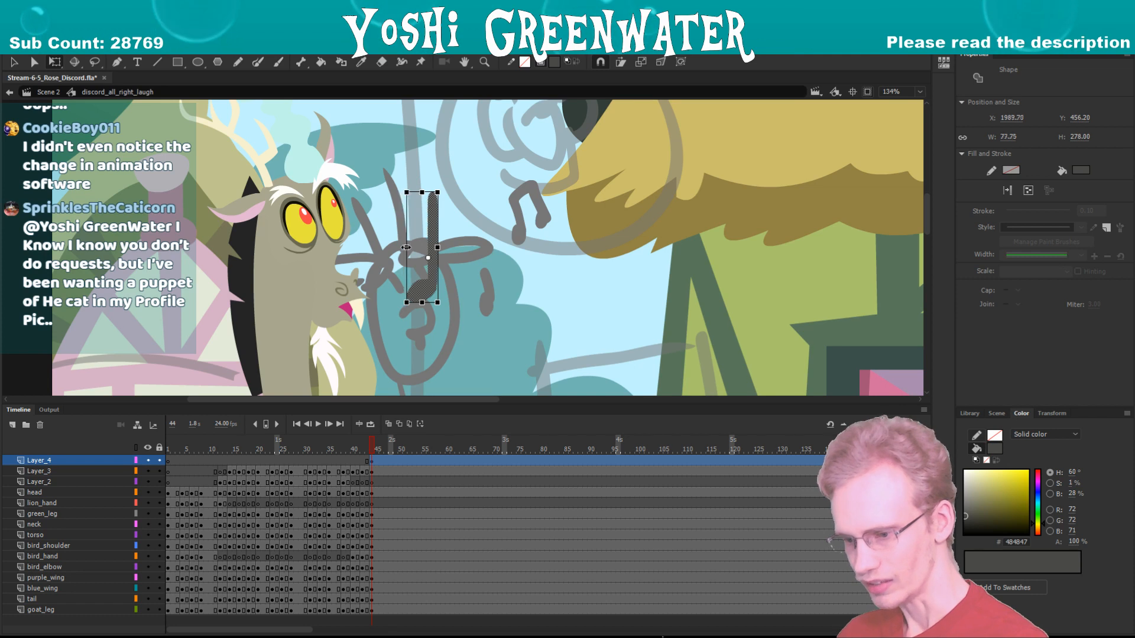
{"action": "left_click", "coordinate": [389, 275]}
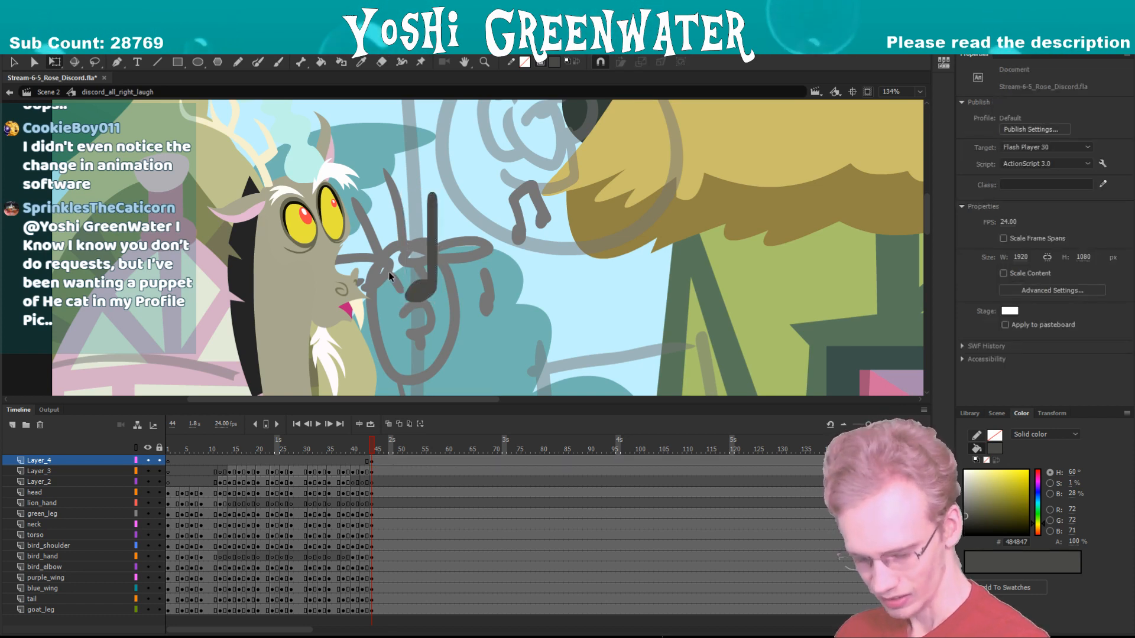
- Thin the note's stem with the Eraser and touch up the oval note head with the Brush
{"action": "key", "text": "e"}
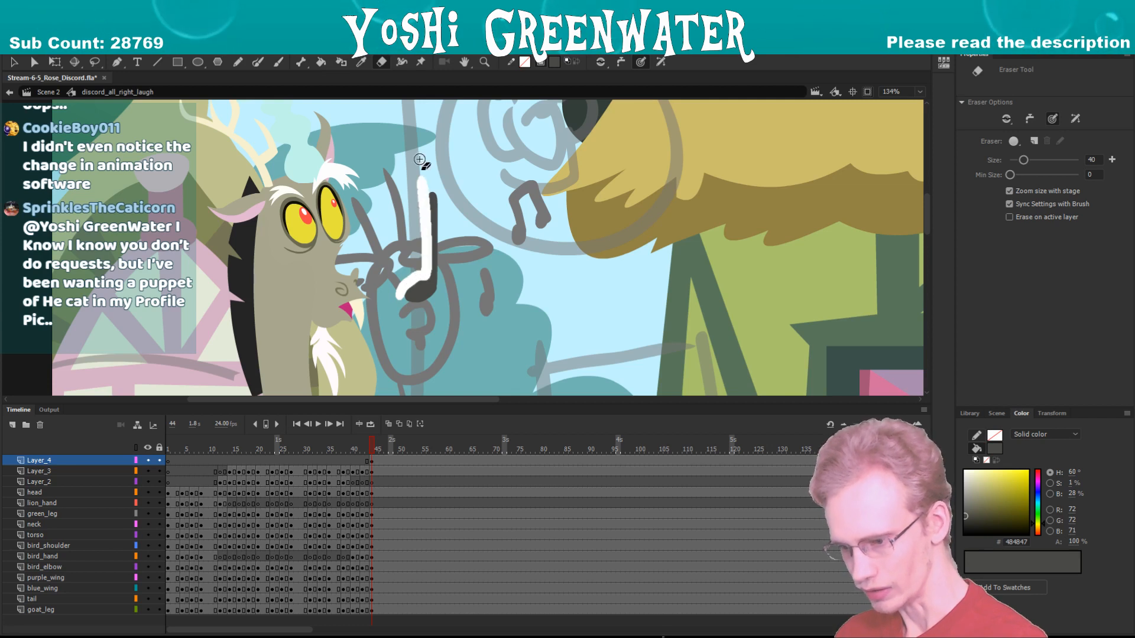
{"action": "key", "text": "b"}
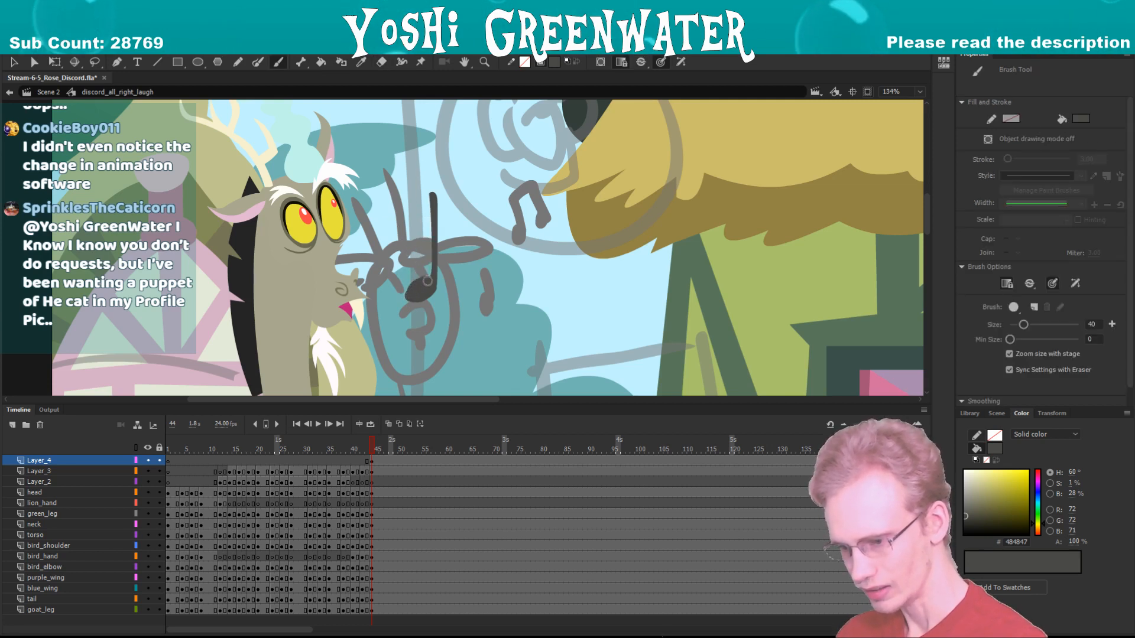
{"action": "key", "text": "q"}
- Convert the finished note to a graphic symbol named key_01 and open that symbol for editing
{"action": "left_click", "coordinate": [414, 294]}
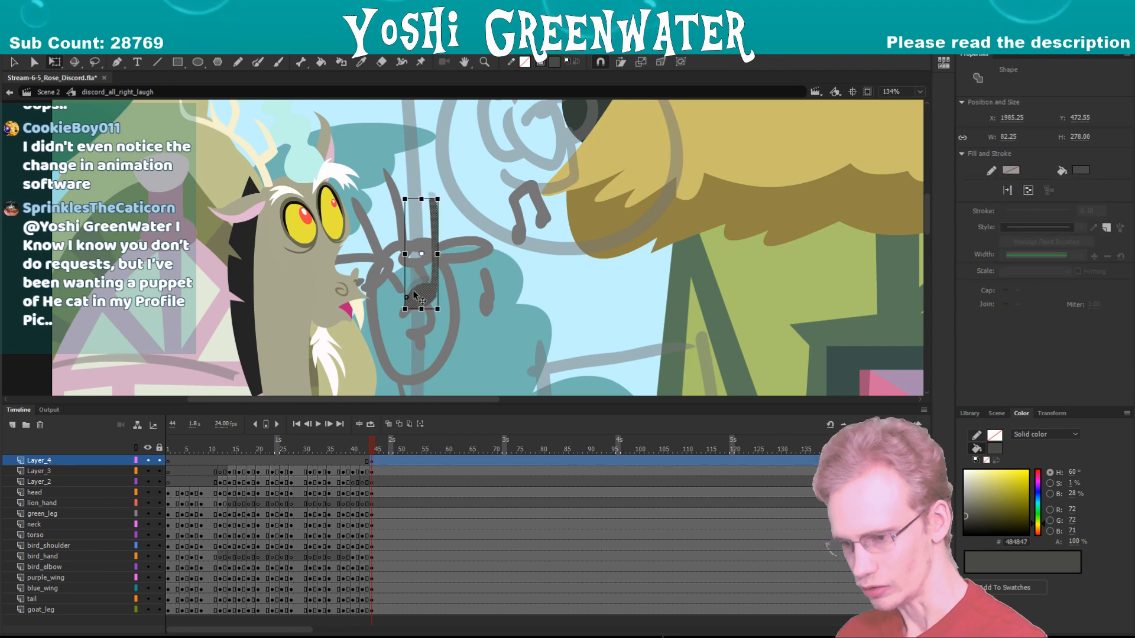
{"action": "key", "text": "F8"}
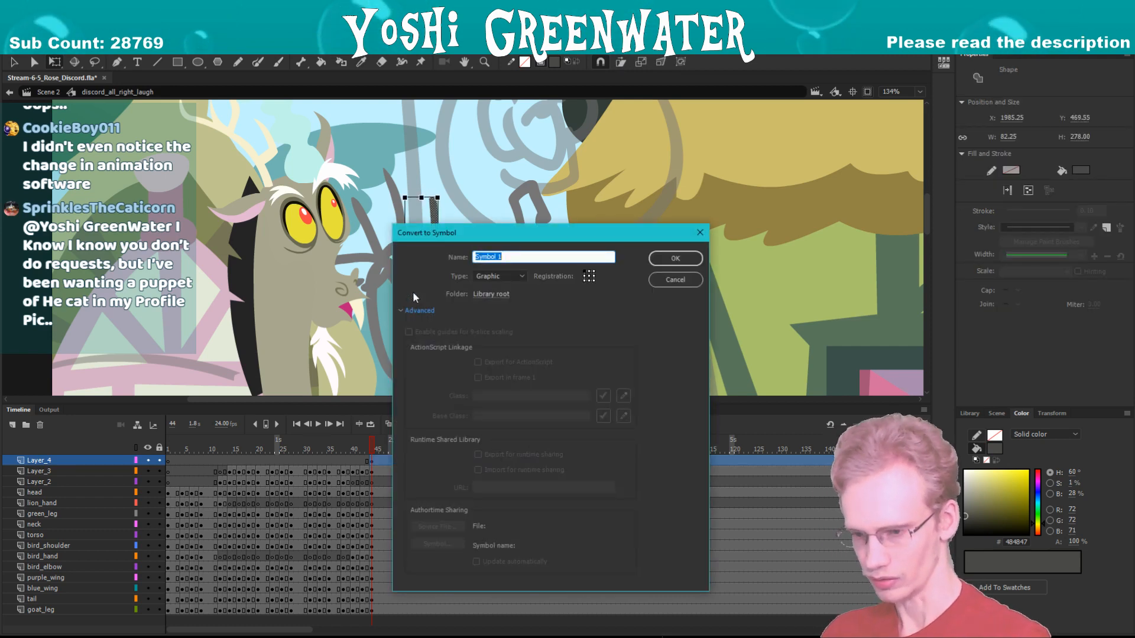
{"action": "type", "text": "key_01"}
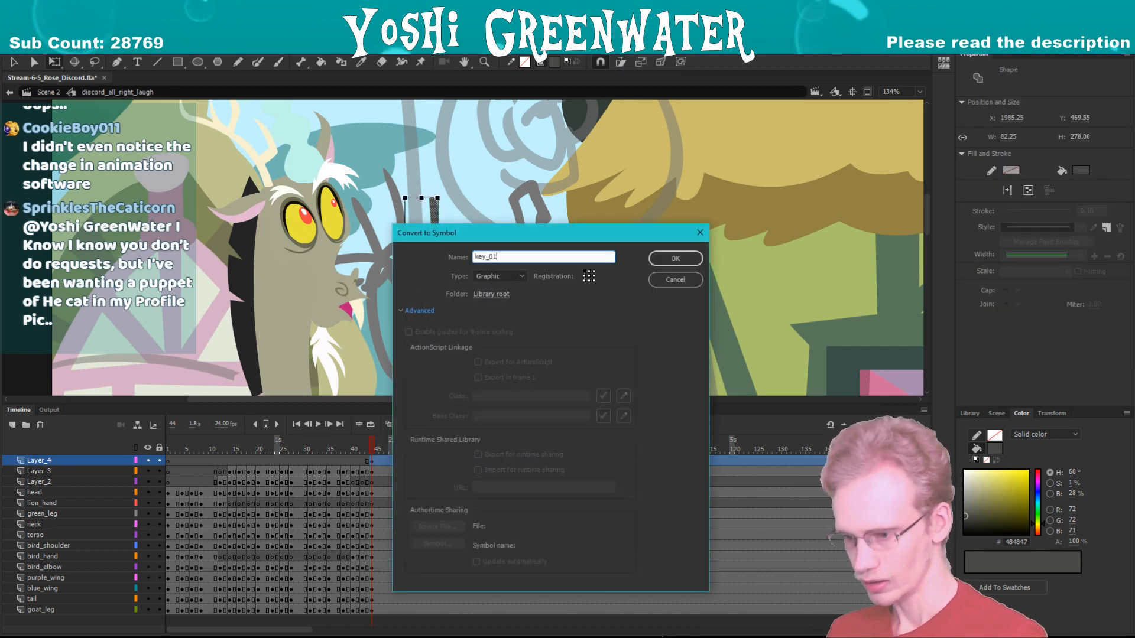
{"action": "key", "text": "Return"}
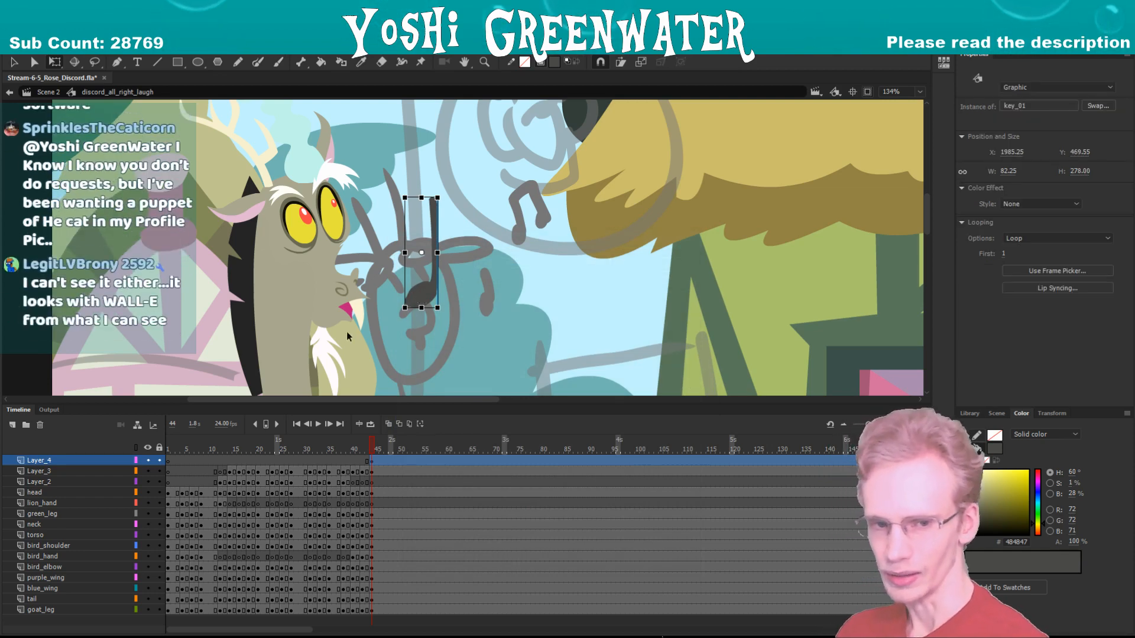
{"action": "left_click_drag", "start_coordinate": [353, 317], "coordinate": [335, 324]}
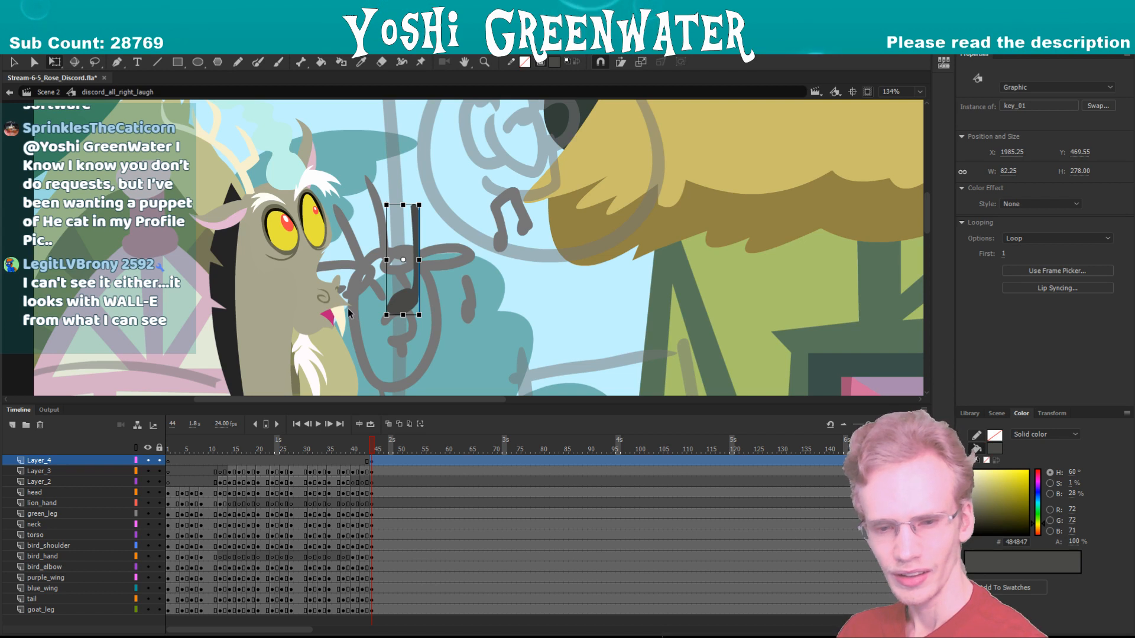
{"action": "double_click", "coordinate": [396, 298]}
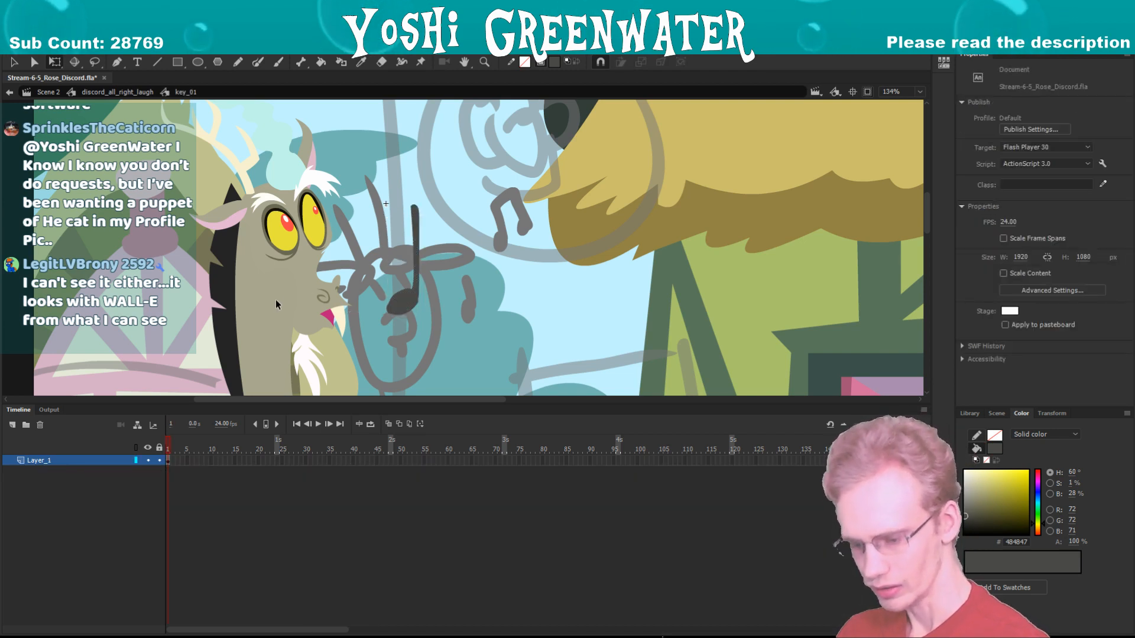
- On frame 2 of key_01, brush a second note head, stem and connecting beam to make a double note, and trim its edge with the Eraser
{"action": "key", "text": "b"}
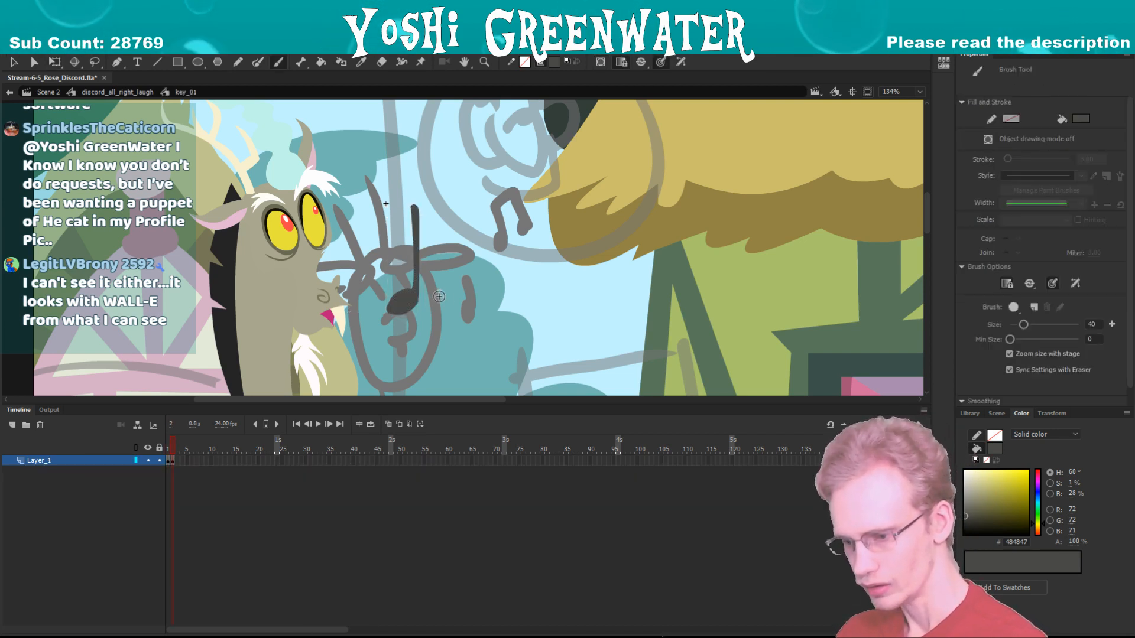
{"action": "left_click_drag", "start_coordinate": [458, 298], "coordinate": [443, 310]}
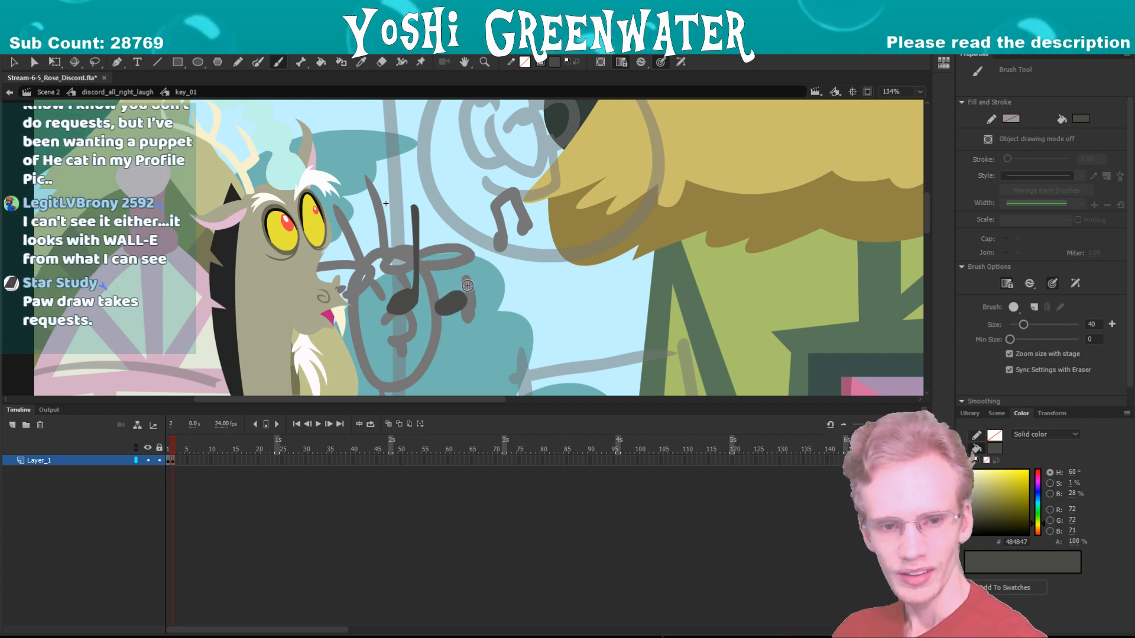
{"action": "key", "text": "q"}
{"action": "left_click", "coordinate": [450, 301]}
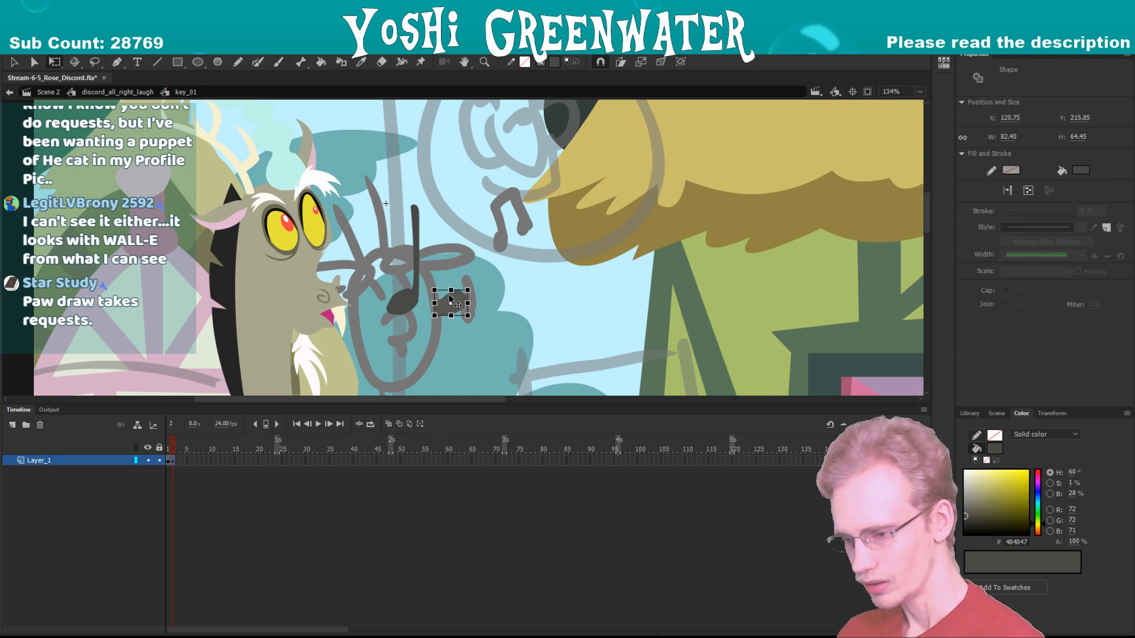
{"action": "key", "text": "b"}
{"action": "left_click_drag", "start_coordinate": [465, 298], "coordinate": [462, 208]}
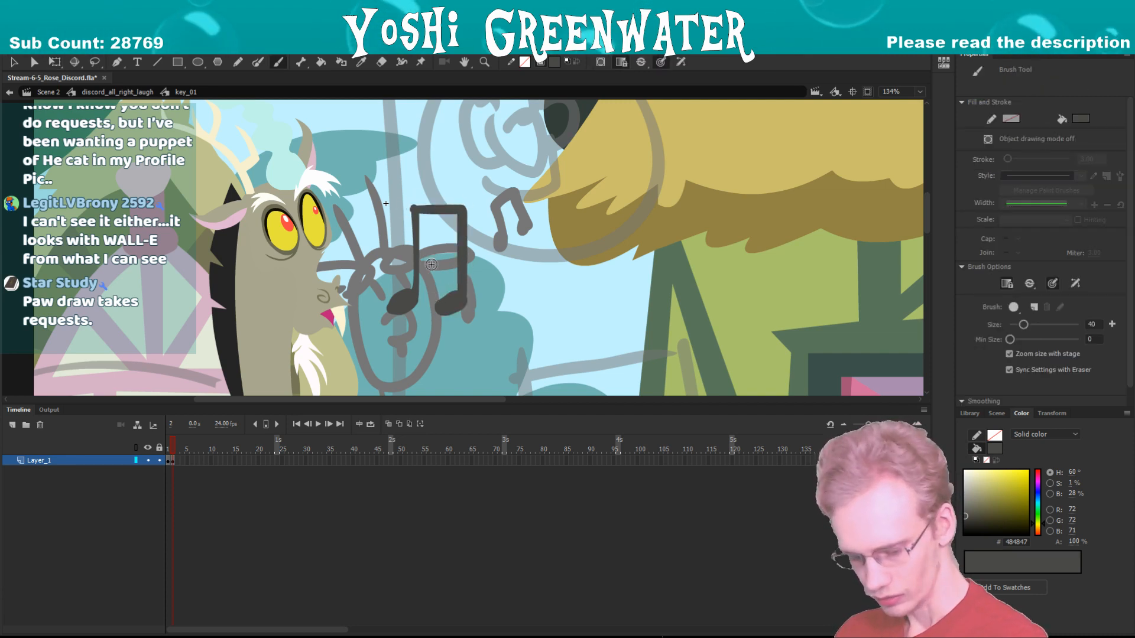
{"action": "key", "text": "e"}
{"action": "left_click_drag", "start_coordinate": [470, 312], "coordinate": [472, 168]}
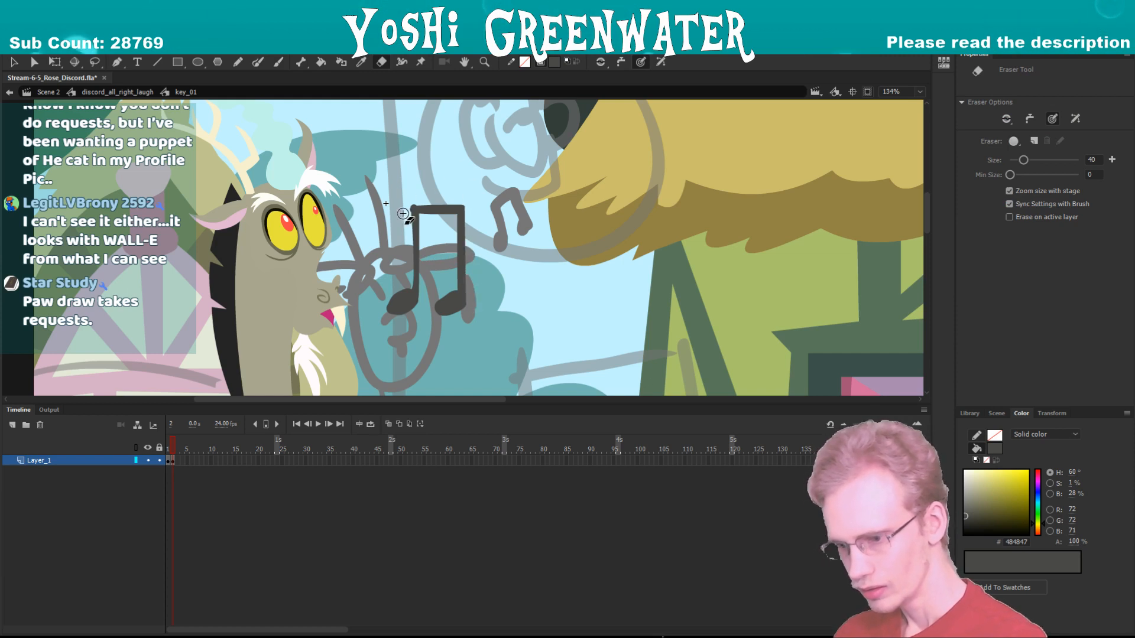
- Shift the double note on frame 2 of key_01 slightly toward Discord and return to the discord_all_right_laugh symbol
{"action": "key", "text": "q"}
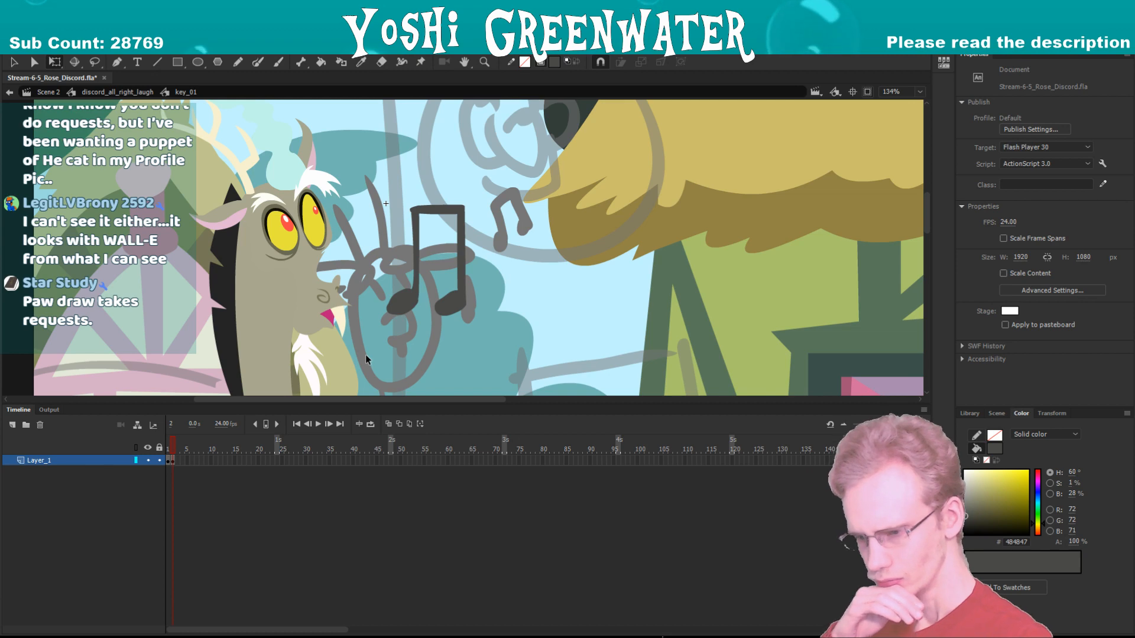
{"action": "double_click", "coordinate": [395, 340]}
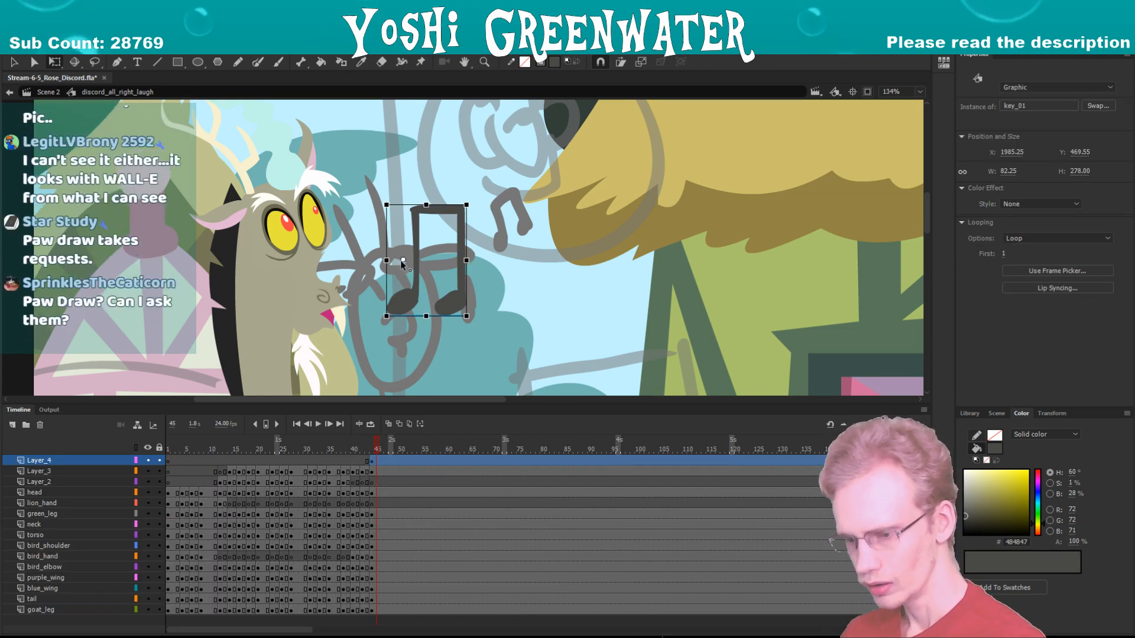
{"action": "double_click", "coordinate": [402, 295]}
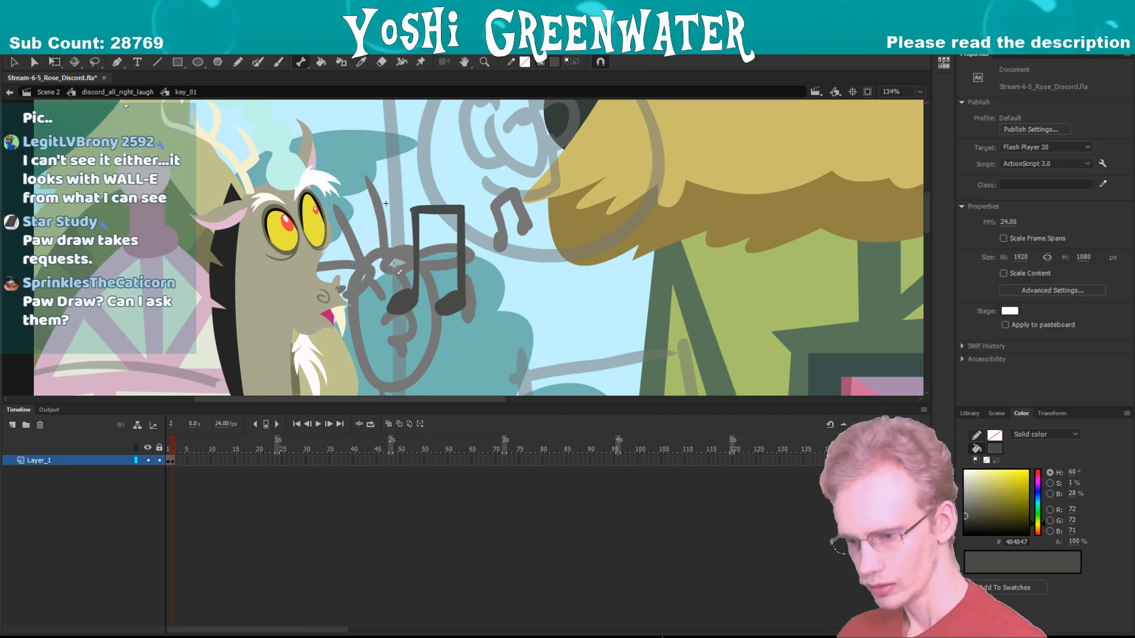
{"action": "key", "text": "ctrl+a"}
{"action": "left_click_drag", "start_coordinate": [433, 247], "coordinate": [412, 247]}
{"action": "double_click", "coordinate": [365, 313]}
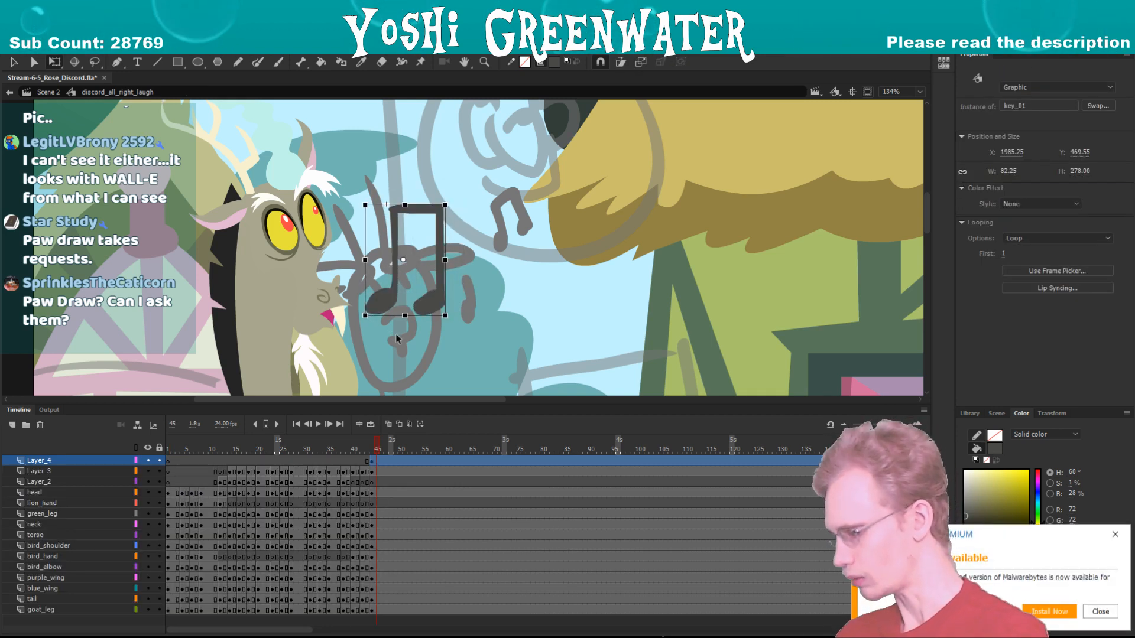
- Dismiss the Malwarebytes notification, deselect the note and save the file
{"action": "left_click", "coordinate": [1119, 540]}
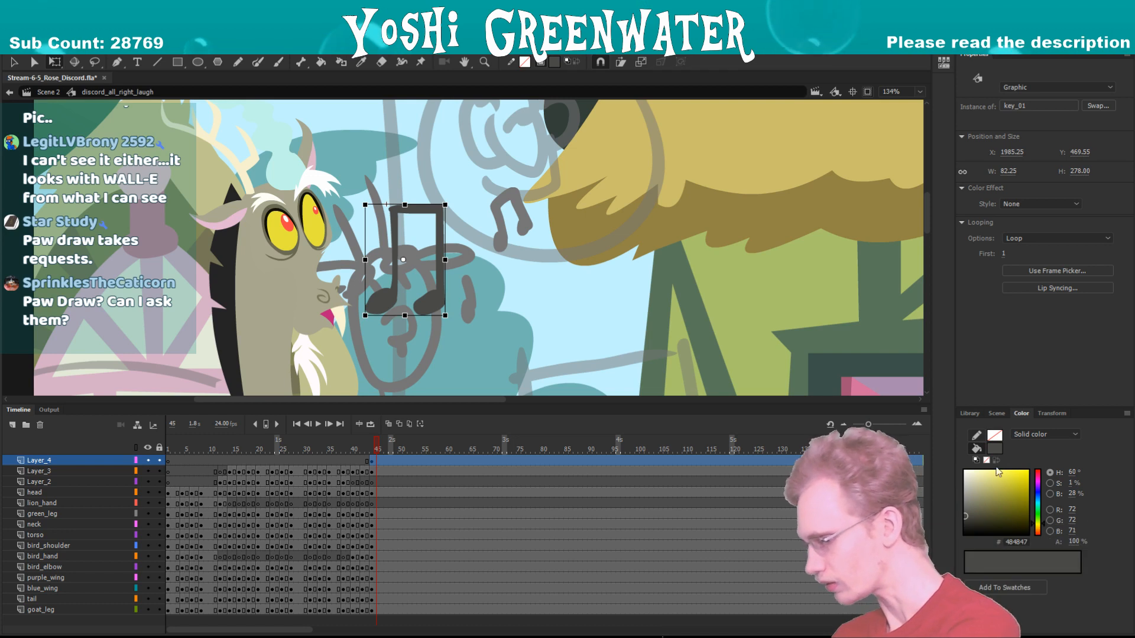
{"action": "left_click", "coordinate": [575, 342]}
{"action": "left_click_drag", "start_coordinate": [190, 331], "coordinate": [227, 323]}
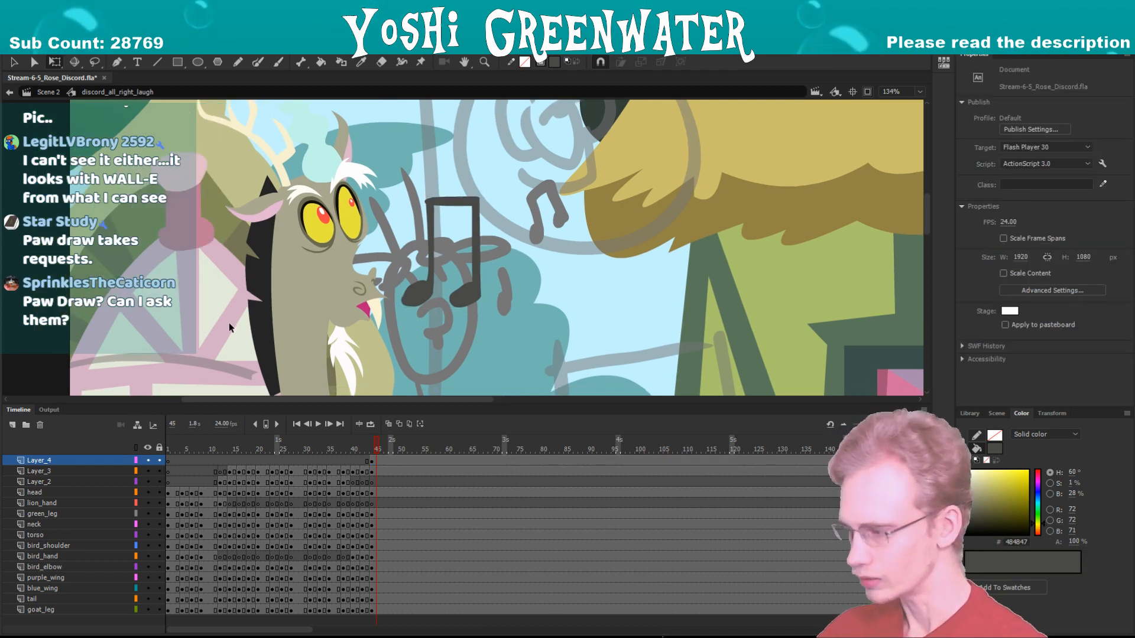
{"action": "key", "text": "ctrl+s"}
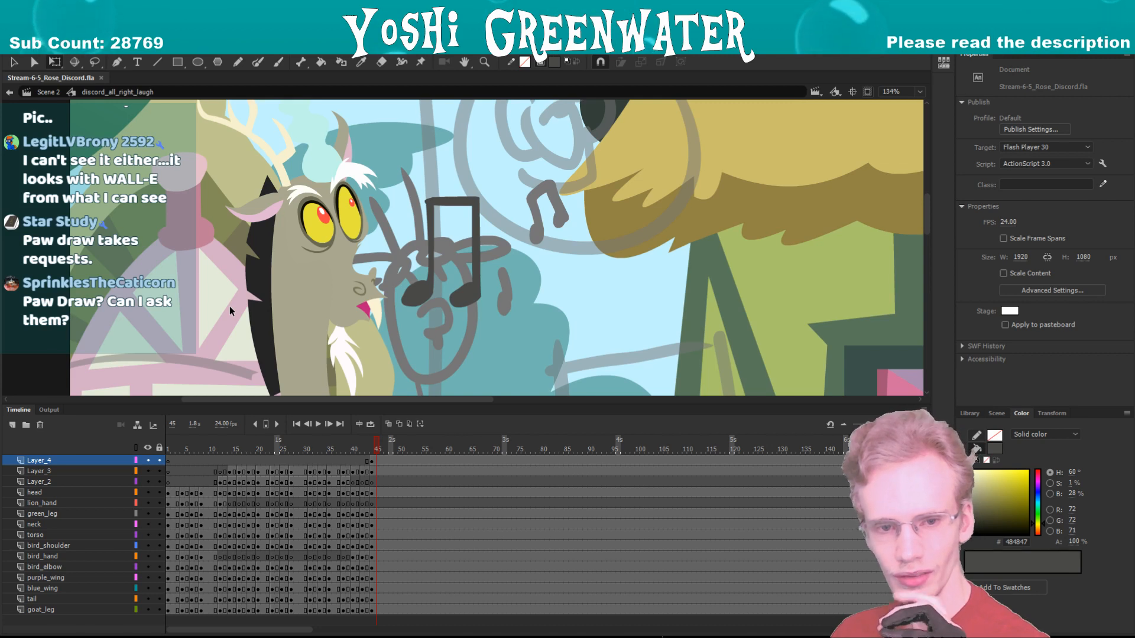
{"action": "left_click_drag", "start_coordinate": [208, 304], "coordinate": [232, 281]}
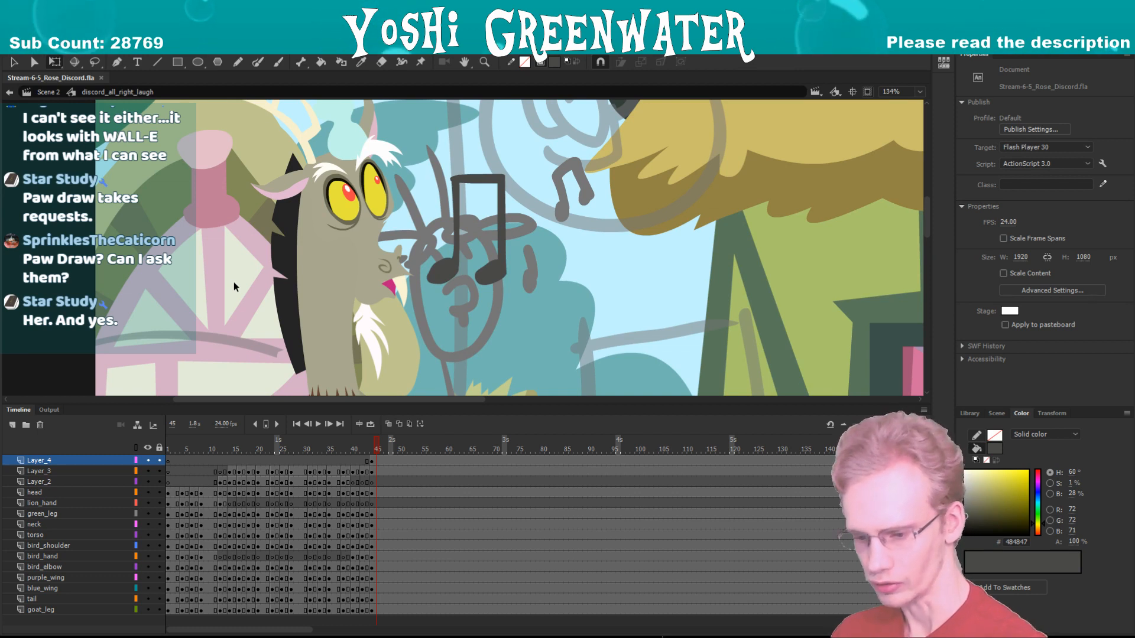
- Add a new layer above Layer_4 and copy the note's frame 44 keyframe onto it
{"action": "left_click", "coordinate": [353, 448]}
{"action": "key", "text": "period"}
{"action": "key", "text": "period"}
{"action": "key", "text": "period"}
{"action": "key", "text": "period"}
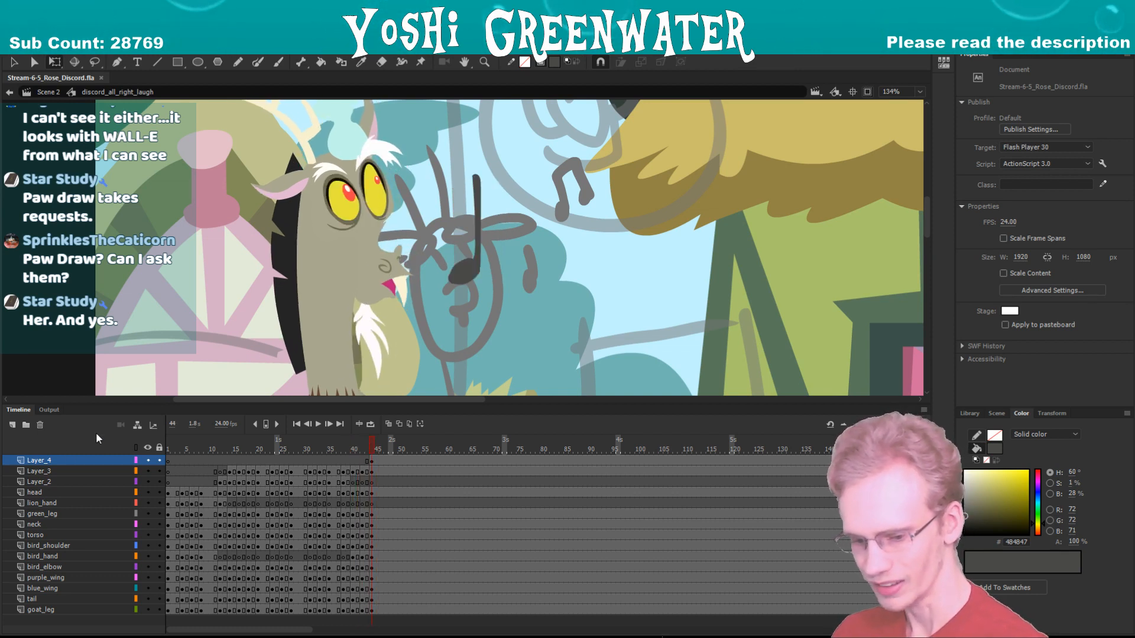
{"action": "left_click", "coordinate": [12, 425]}
{"action": "left_click", "coordinate": [370, 471]}
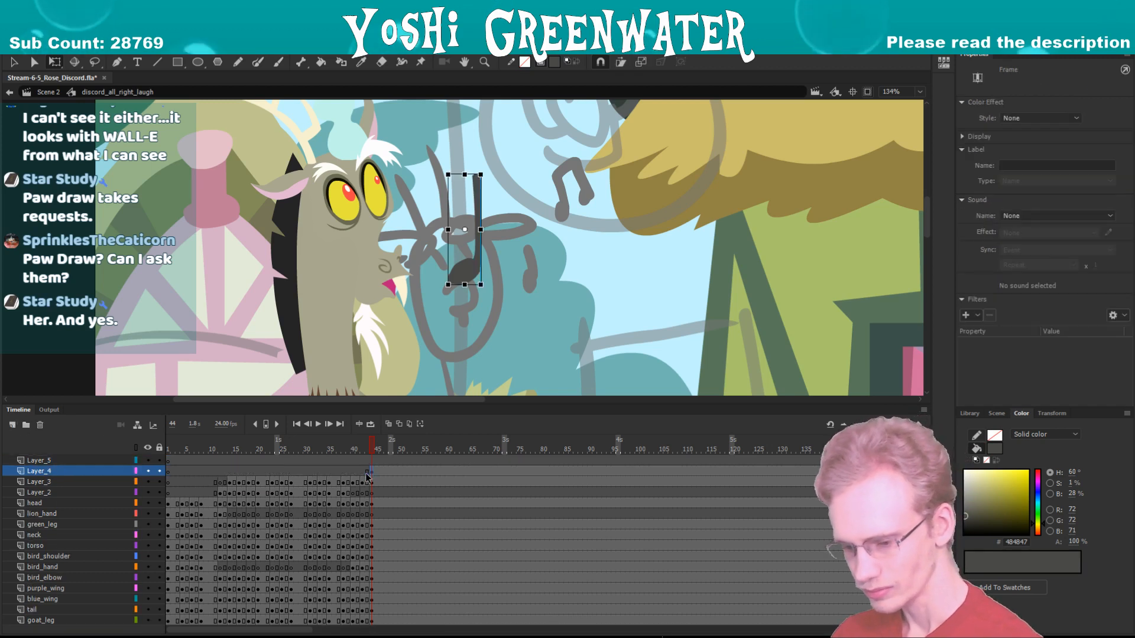
{"action": "left_click_drag", "start_coordinate": [371, 472], "coordinate": [371, 460], "text": "alt"}
- Move the copied note to the right of the original, set both notes' looping to Single Frame, and save
{"action": "left_click", "coordinate": [658, 283]}
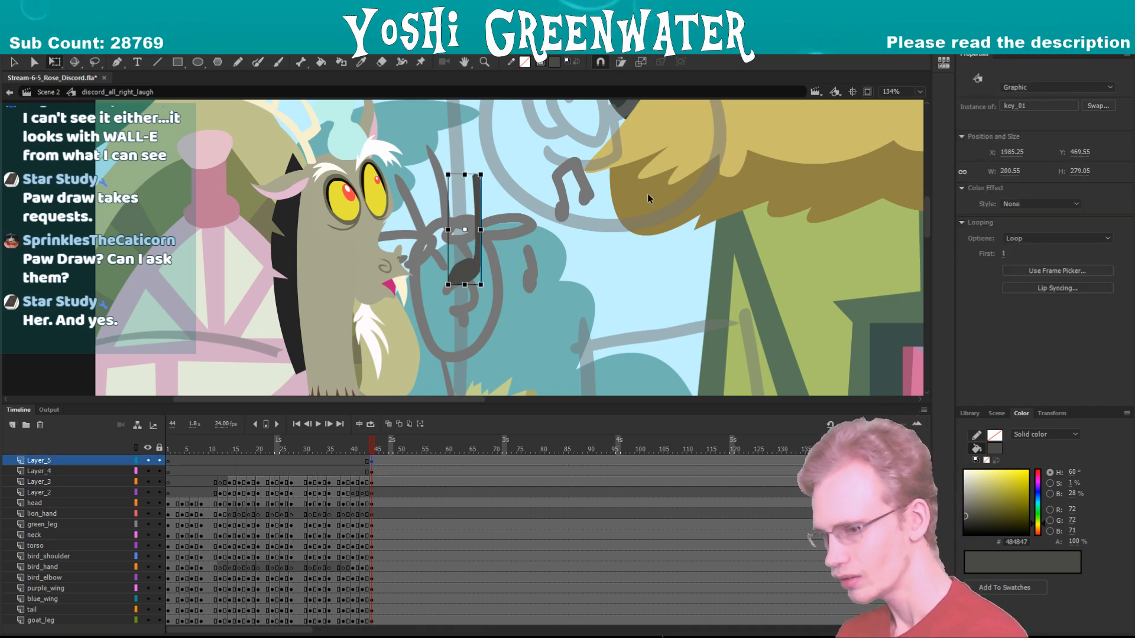
{"action": "left_click_drag", "start_coordinate": [471, 267], "coordinate": [513, 268]}
{"action": "left_click", "coordinate": [477, 270], "text": "shift"}
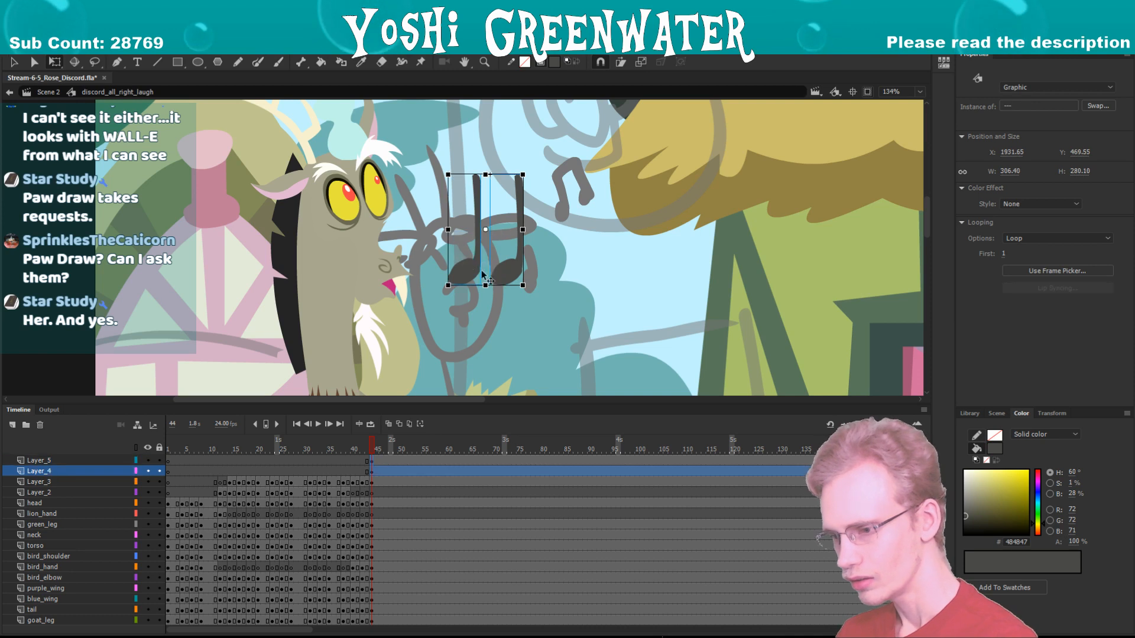
{"action": "left_click", "coordinate": [1018, 238]}
{"action": "left_click", "coordinate": [1017, 275]}
{"action": "left_click", "coordinate": [850, 260]}
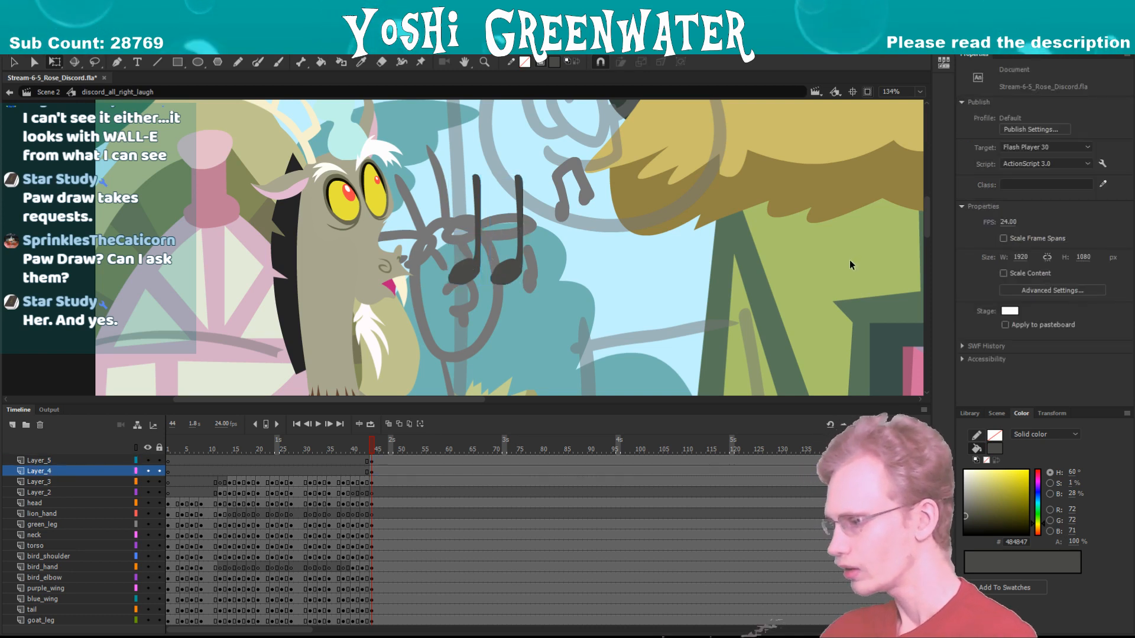
{"action": "key", "text": "ctrl+s"}
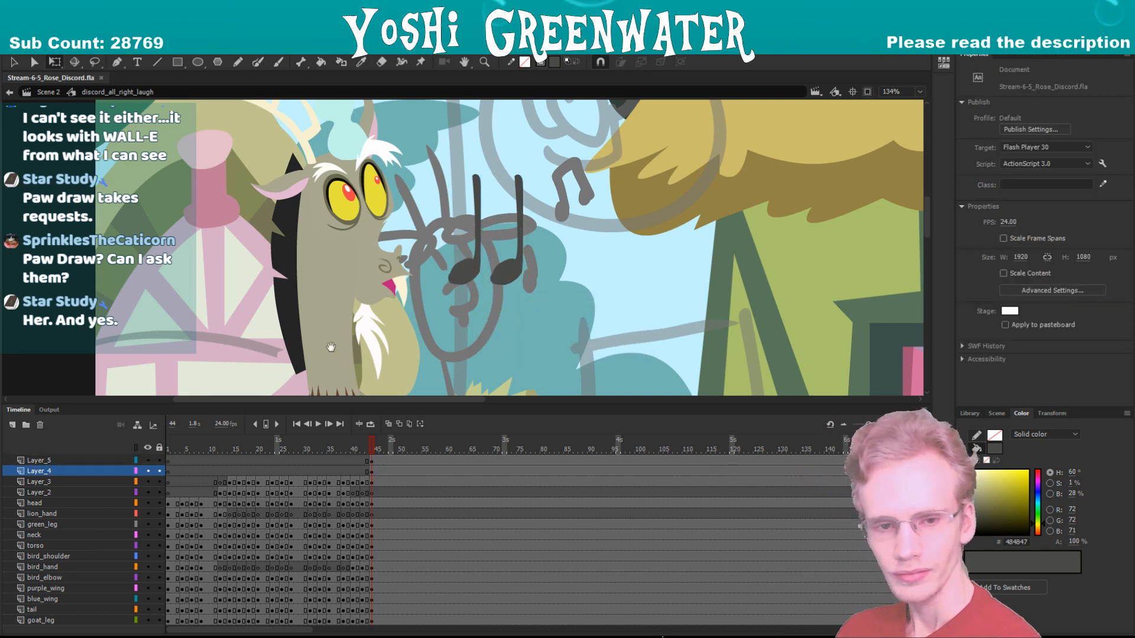
- Move the copied note's keyframe on Layer_5 to frame 49
{"action": "left_click_drag", "start_coordinate": [312, 357], "coordinate": [276, 371]}
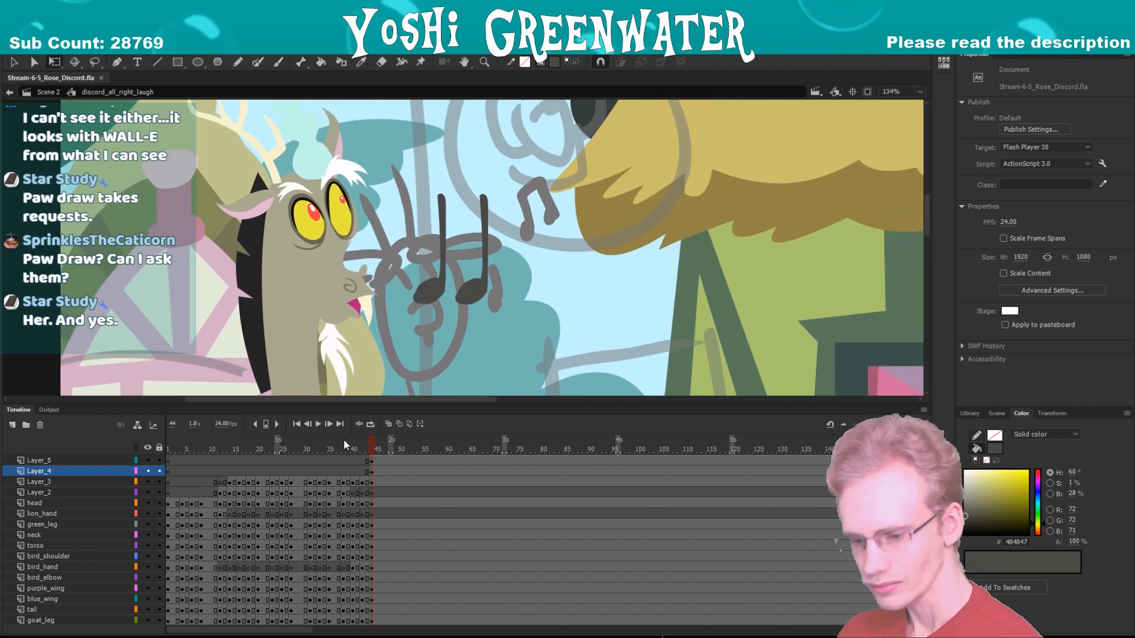
{"action": "left_click", "coordinate": [431, 292]}
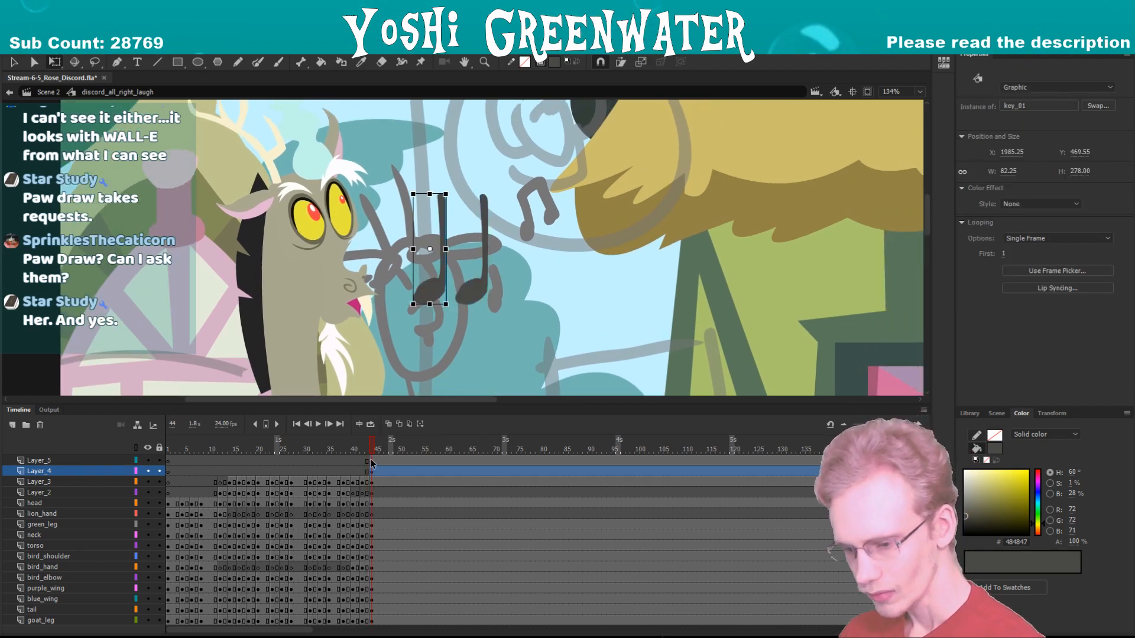
{"action": "left_click_drag", "start_coordinate": [371, 464], "coordinate": [409, 461]}
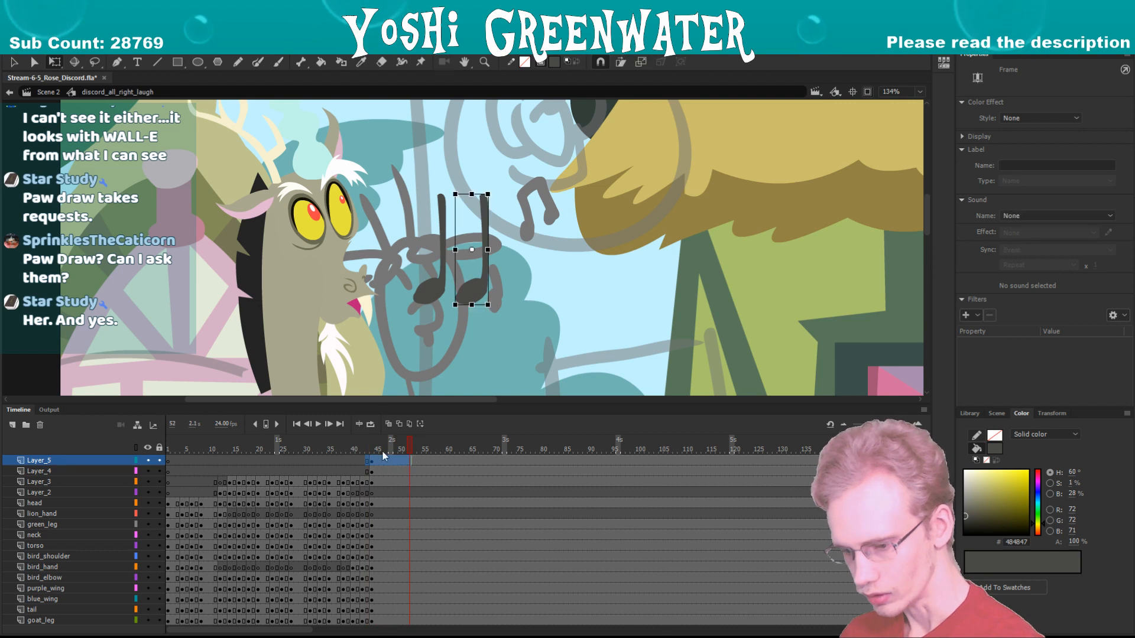
{"action": "left_click", "coordinate": [365, 461]}
{"action": "left_click", "coordinate": [396, 462]}
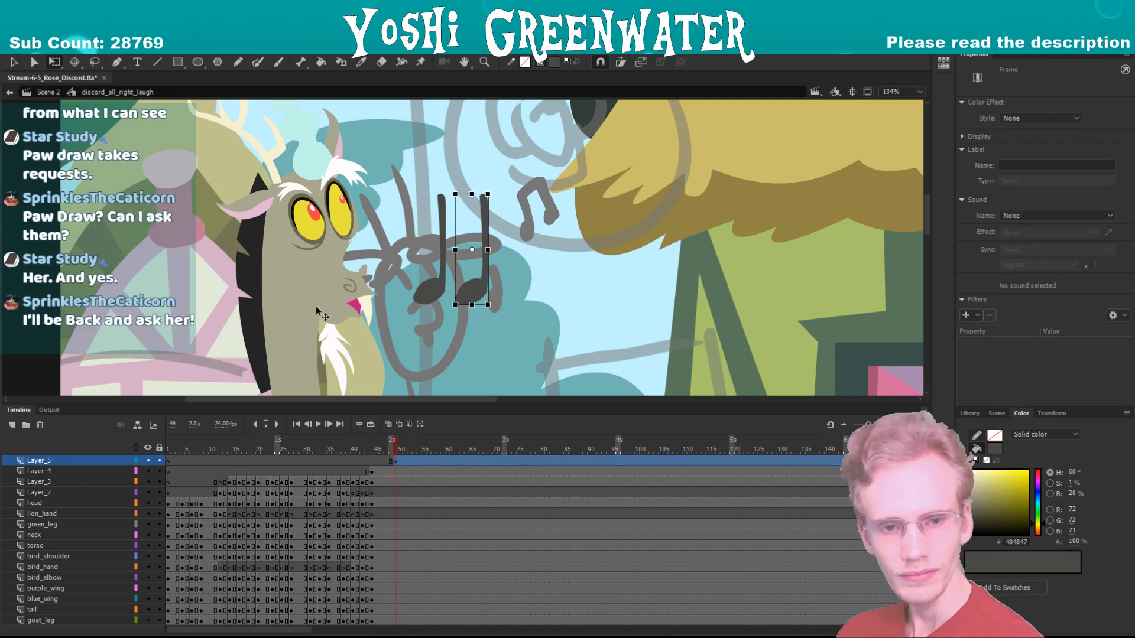
{"action": "left_click_drag", "start_coordinate": [316, 306], "coordinate": [332, 302]}
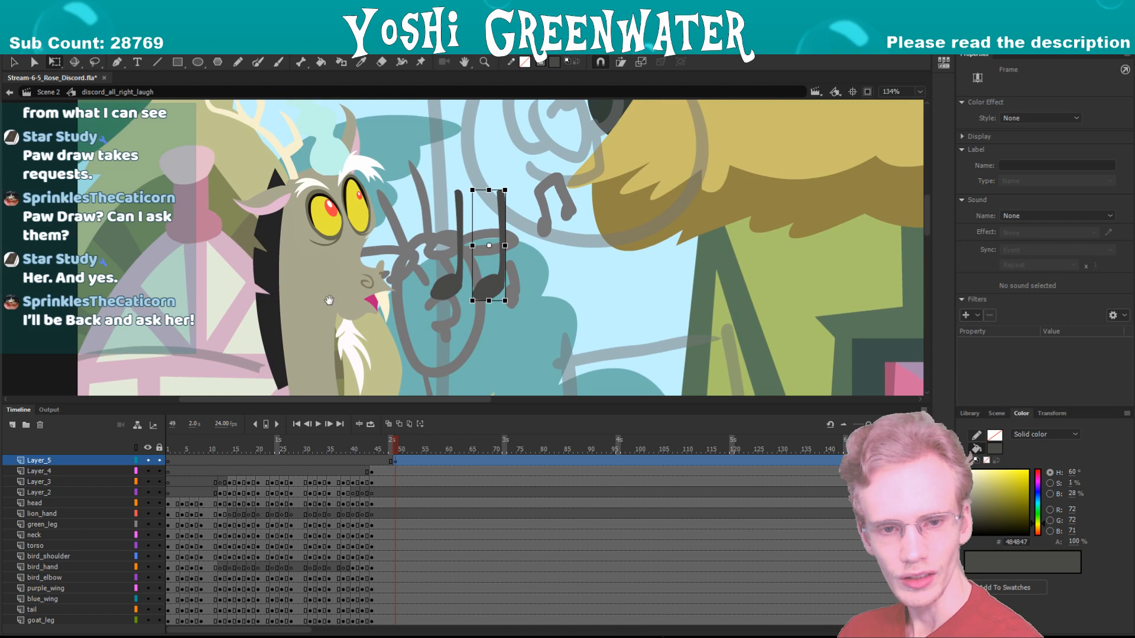
{"action": "left_click", "coordinate": [371, 451]}
{"action": "left_click", "coordinate": [396, 449]}
- Set the Layer_5 note's first frame to 2 and place the resulting double note behind Discord's neck
{"action": "left_click", "coordinate": [496, 254]}
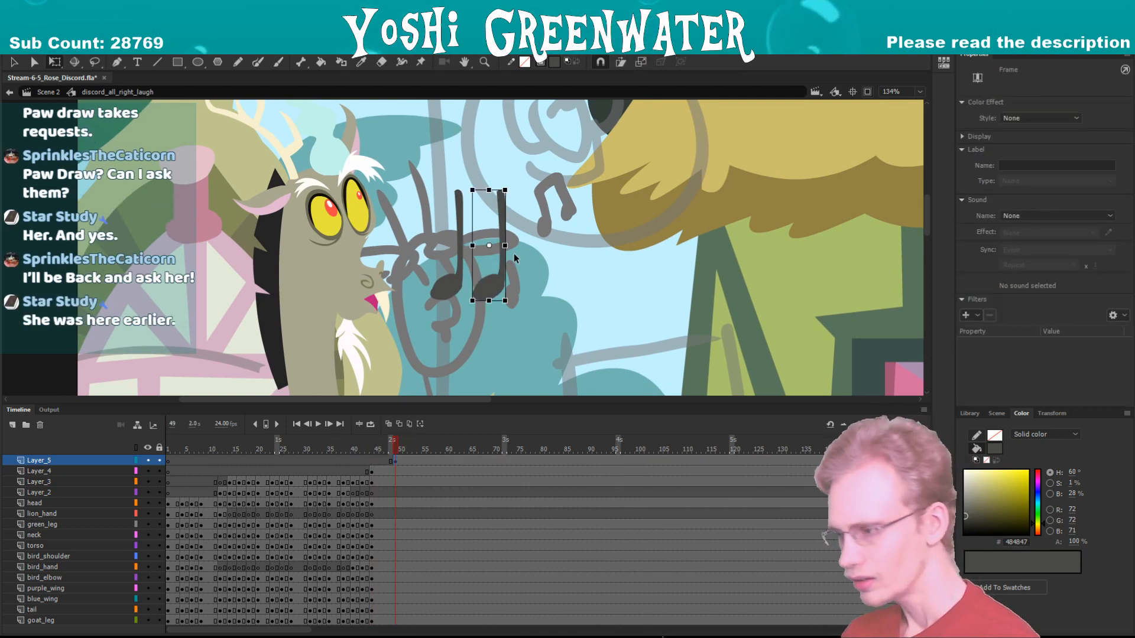
{"action": "left_click", "coordinate": [1003, 253]}
{"action": "type", "text": "2"}
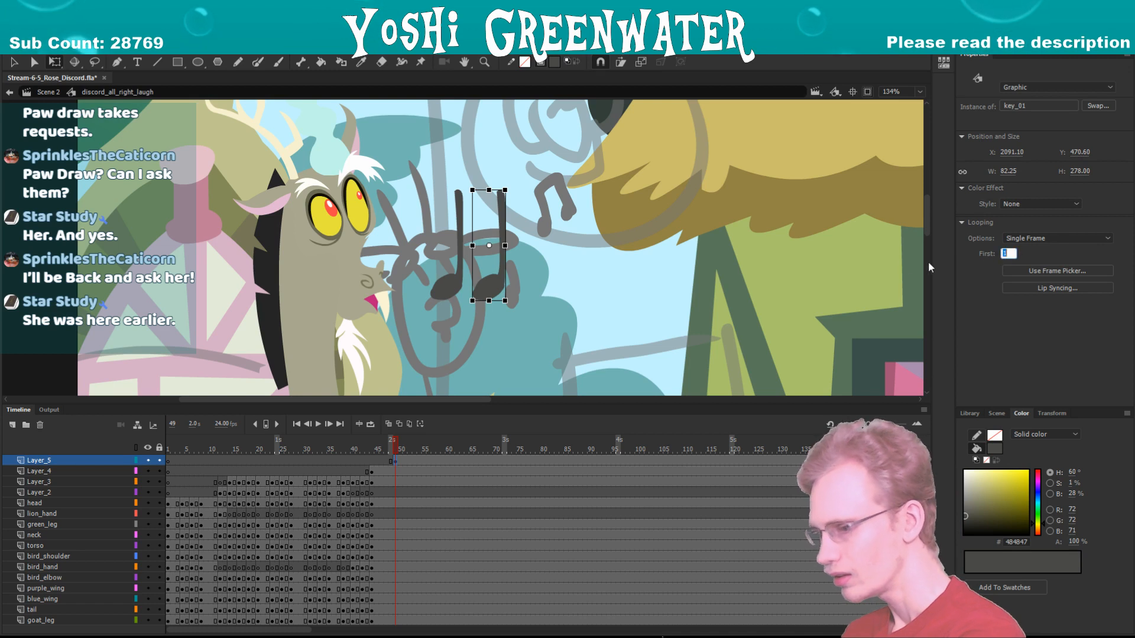
{"action": "key", "text": "Return"}
{"action": "left_click_drag", "start_coordinate": [473, 283], "coordinate": [170, 324]}
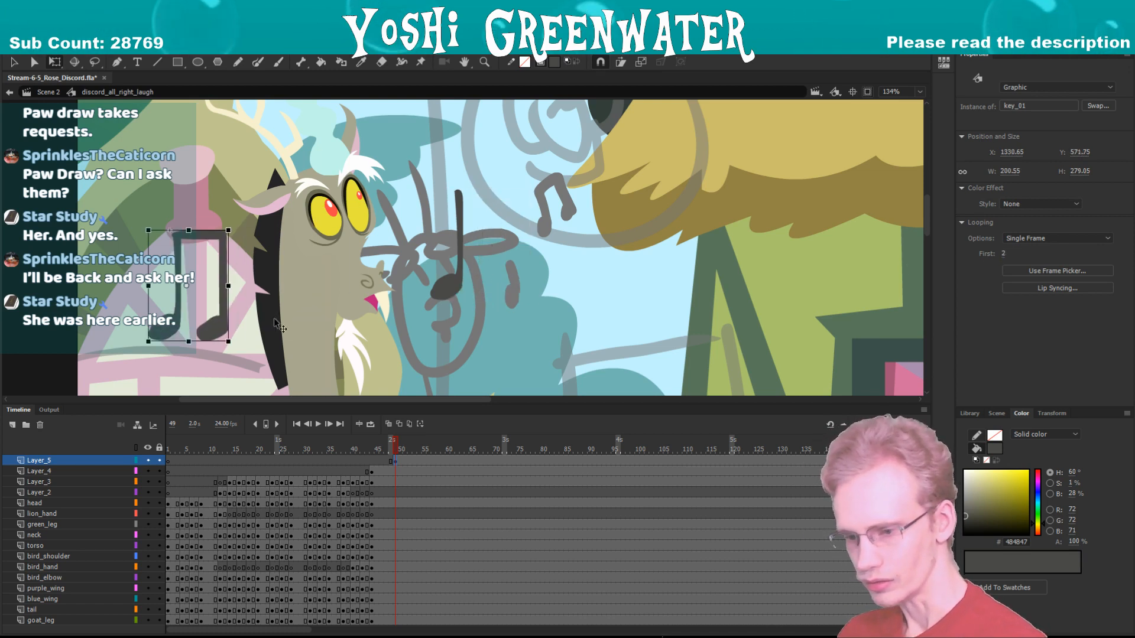
- Scale both notes down slightly together, nudge each one a little to the left, and save the file
{"action": "left_click", "coordinate": [445, 285]}
{"action": "left_click", "coordinate": [225, 275], "text": "shift"}
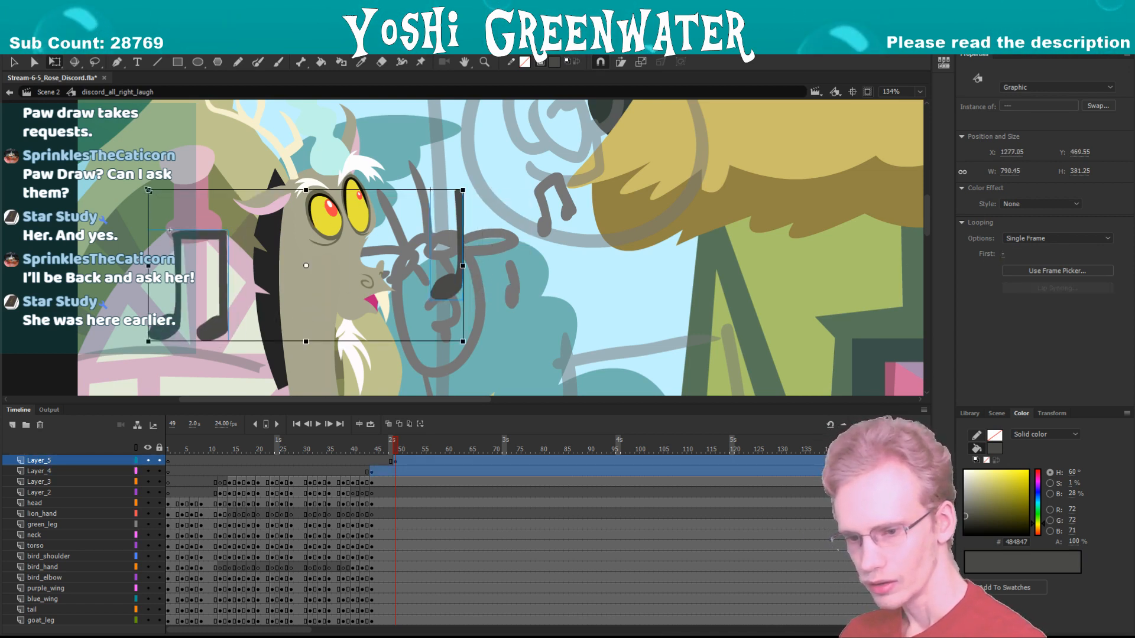
{"action": "left_click_drag", "start_coordinate": [148, 190], "coordinate": [168, 200]}
{"action": "left_click", "coordinate": [206, 293]}
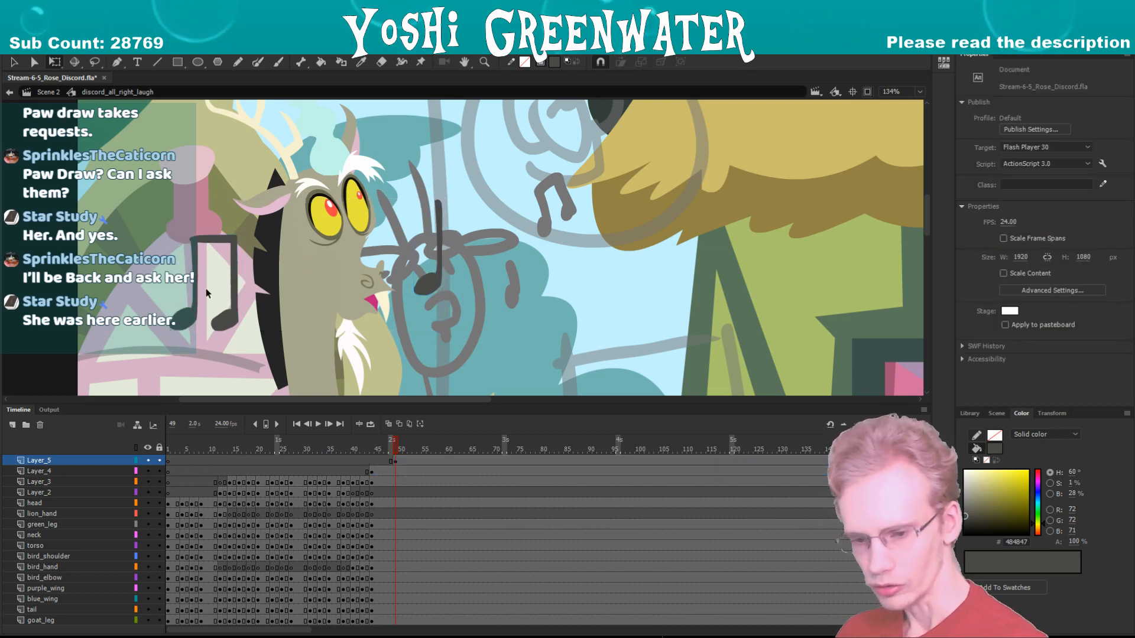
{"action": "left_click_drag", "start_coordinate": [205, 294], "coordinate": [179, 299]}
{"action": "left_click_drag", "start_coordinate": [435, 266], "coordinate": [431, 267]}
{"action": "left_click", "coordinate": [412, 335]}
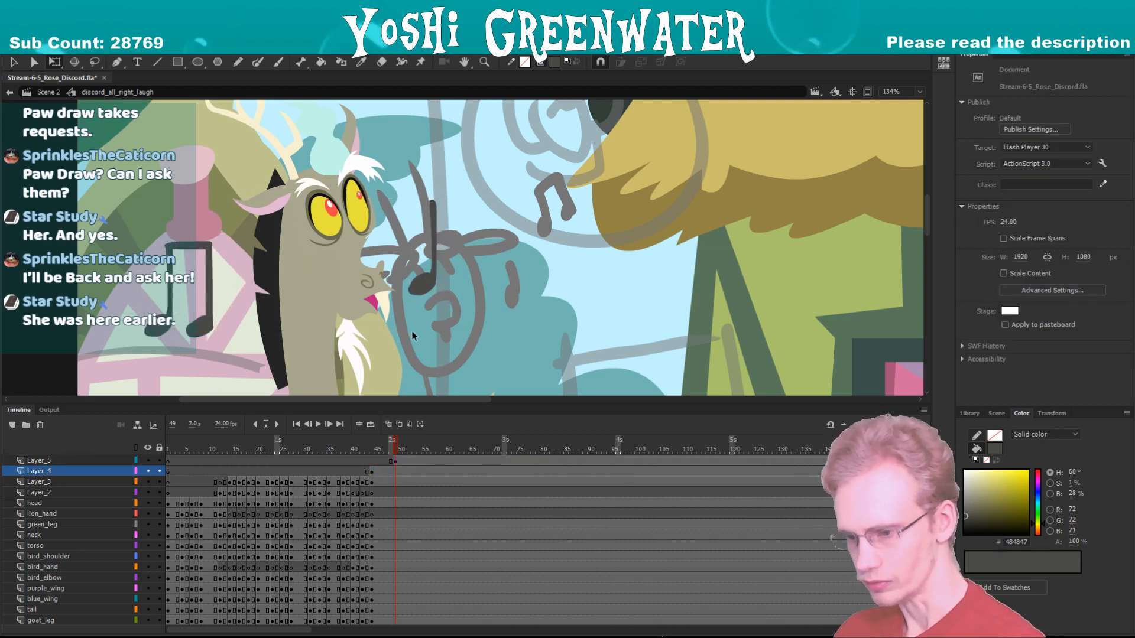
{"action": "key", "text": "ctrl+s"}
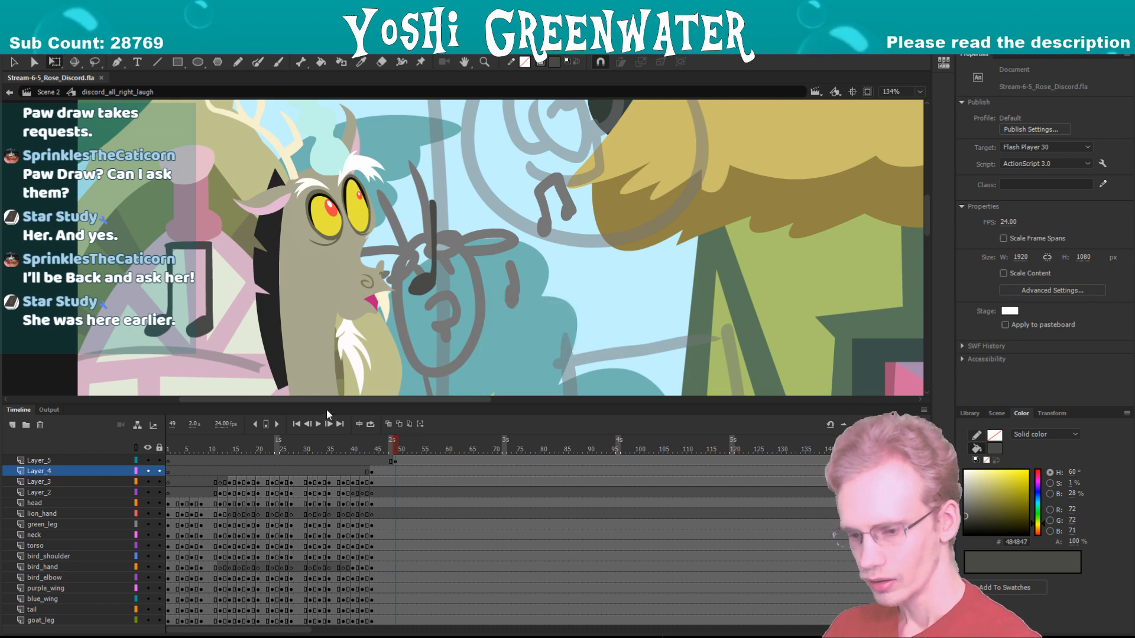
- At frame 44, tilt the single note counterclockwise and move it right up to Discord's mouth
{"action": "left_click_drag", "start_coordinate": [326, 406], "coordinate": [326, 393]}
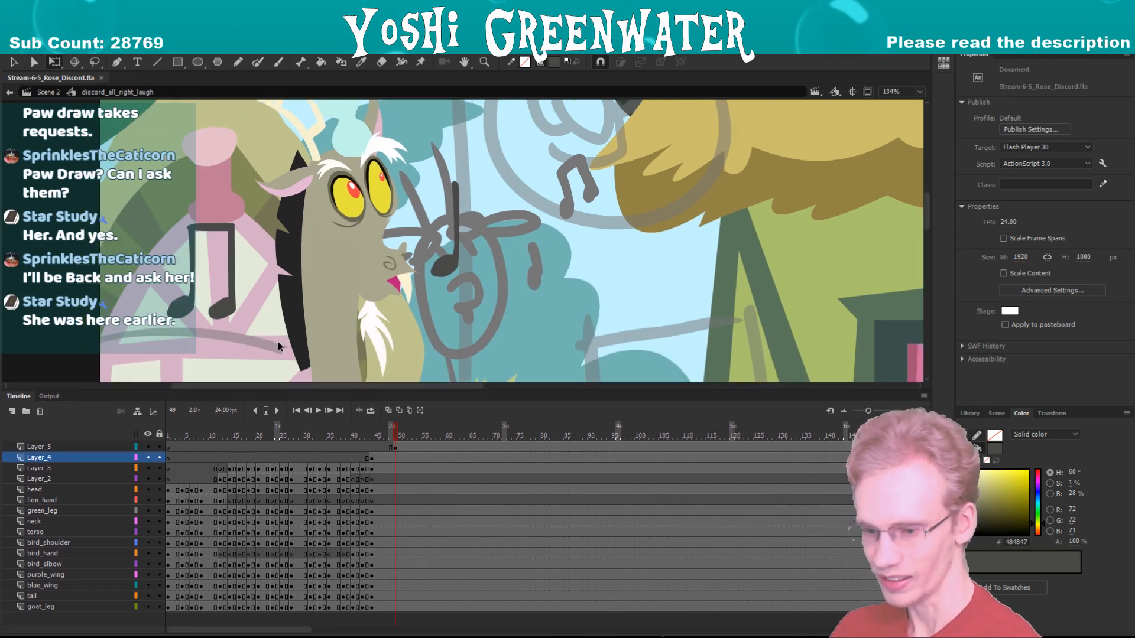
{"action": "left_click_drag", "start_coordinate": [352, 435], "coordinate": [371, 436]}
{"action": "left_click", "coordinate": [371, 458]}
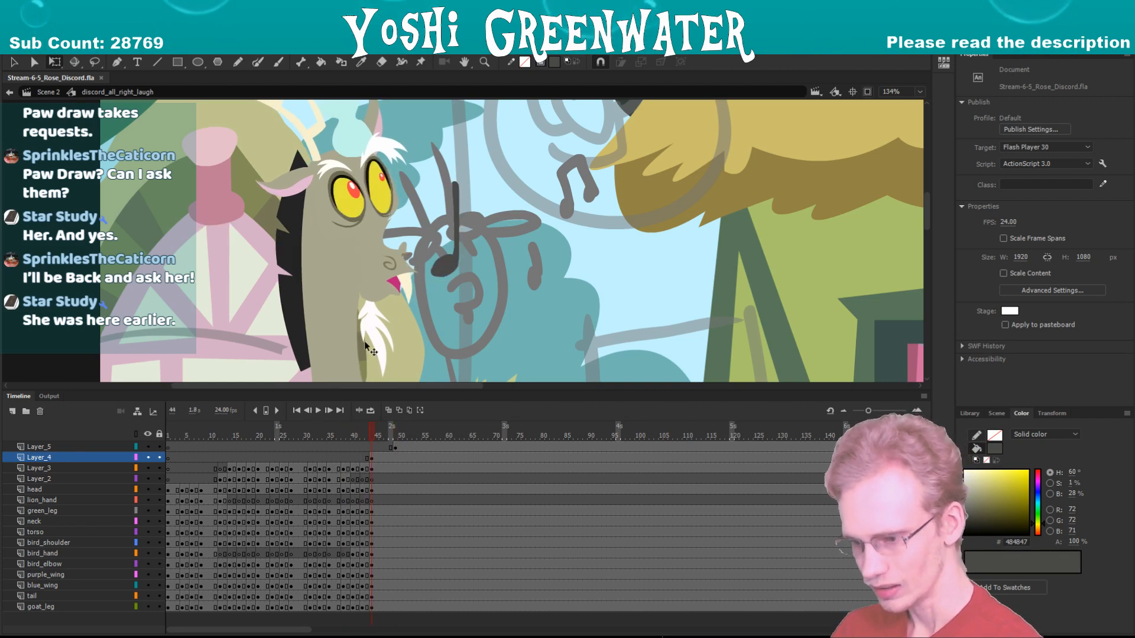
{"action": "left_click_drag", "start_coordinate": [419, 195], "coordinate": [418, 191]}
{"action": "left_click_drag", "start_coordinate": [450, 242], "coordinate": [428, 251]}
{"action": "left_click", "coordinate": [272, 356]}
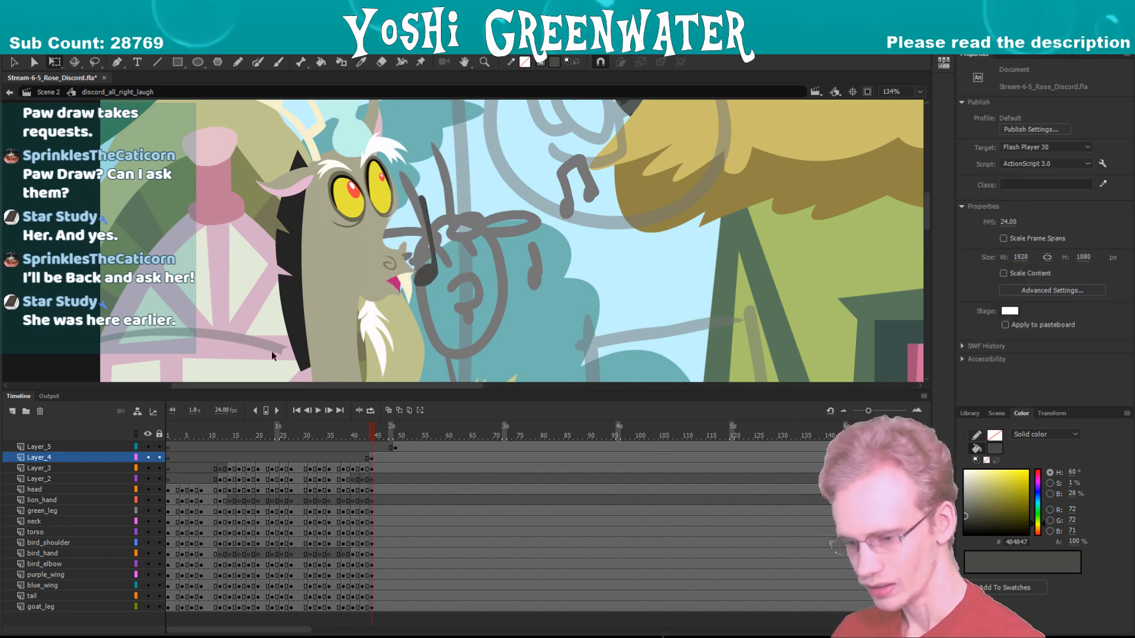
- Step through the frames leading up to the single note's appearance at Discord's mouth to review the timing
{"action": "left_click", "coordinate": [335, 436]}
{"action": "key", "text": "period"}
{"action": "key", "text": "period"}
{"action": "key", "text": "period"}
{"action": "key", "text": "period"}
{"action": "key", "text": "period"}
{"action": "key", "text": "period"}
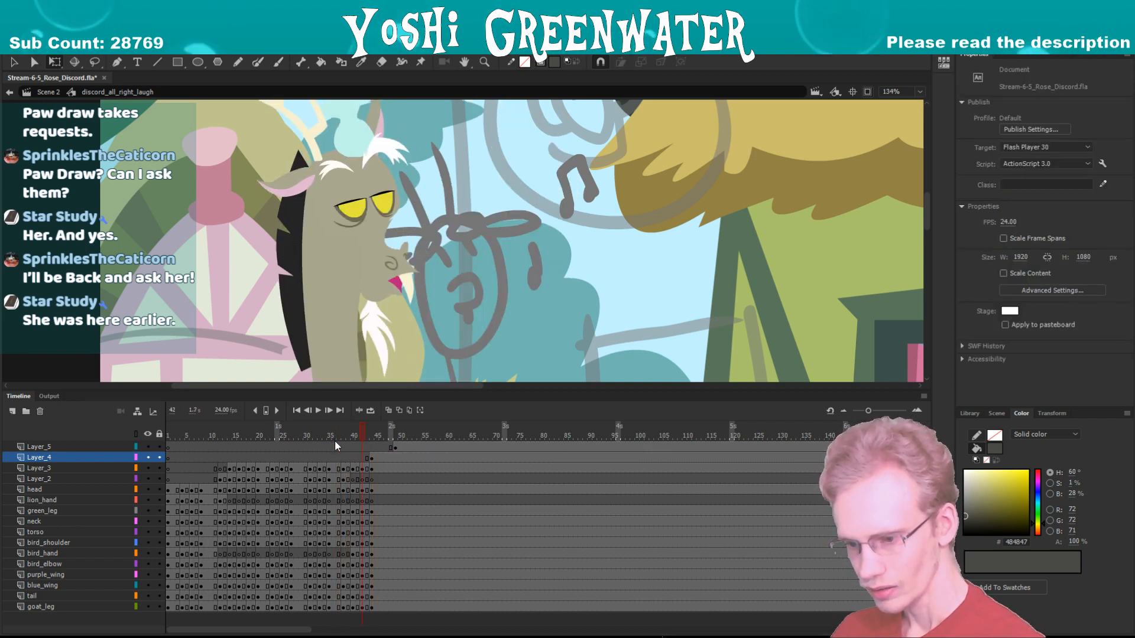
{"action": "key", "text": "period"}
{"action": "key", "text": "period"}
{"action": "key", "text": "period"}
{"action": "key", "text": "period"}
- Keyframe the single note on Layer_4 at frame 46 up and away from Discord's mouth, keeping it at the mouth on frame 44
{"action": "left_click", "coordinate": [385, 457]}
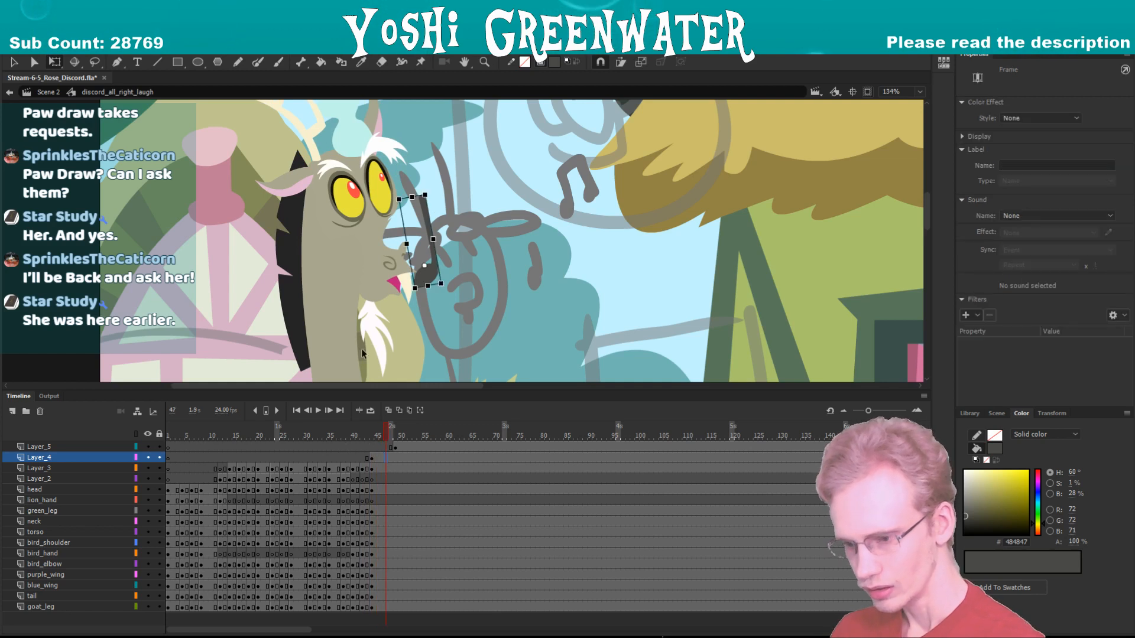
{"action": "left_click_drag", "start_coordinate": [426, 282], "coordinate": [475, 253]}
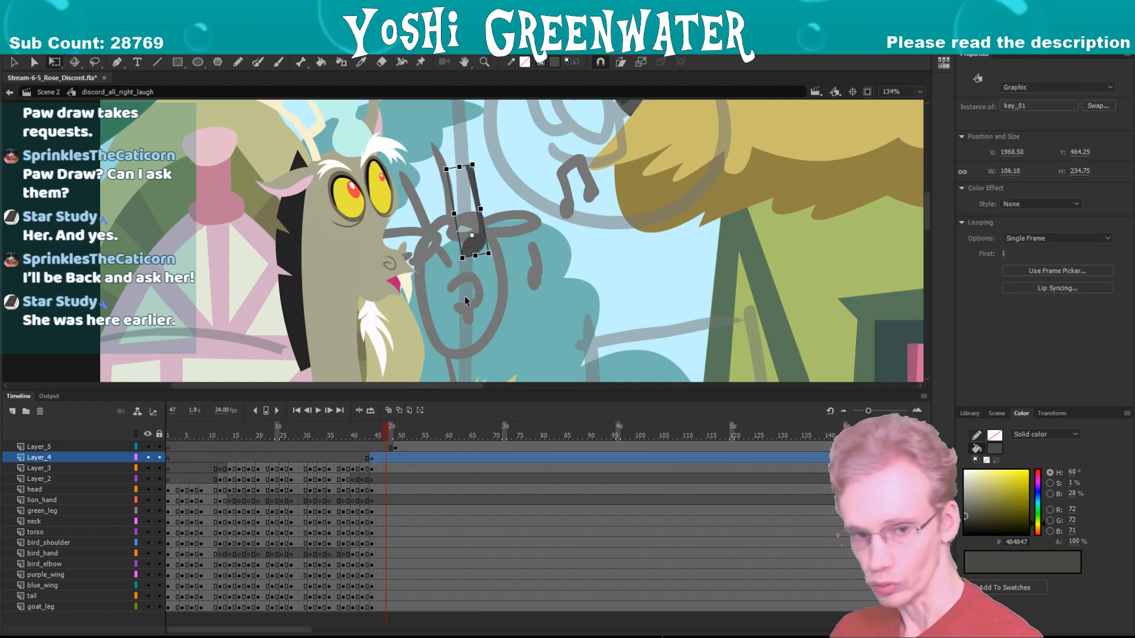
{"action": "left_click", "coordinate": [438, 308]}
{"action": "key", "text": "period"}
{"action": "left_click", "coordinate": [376, 459]}
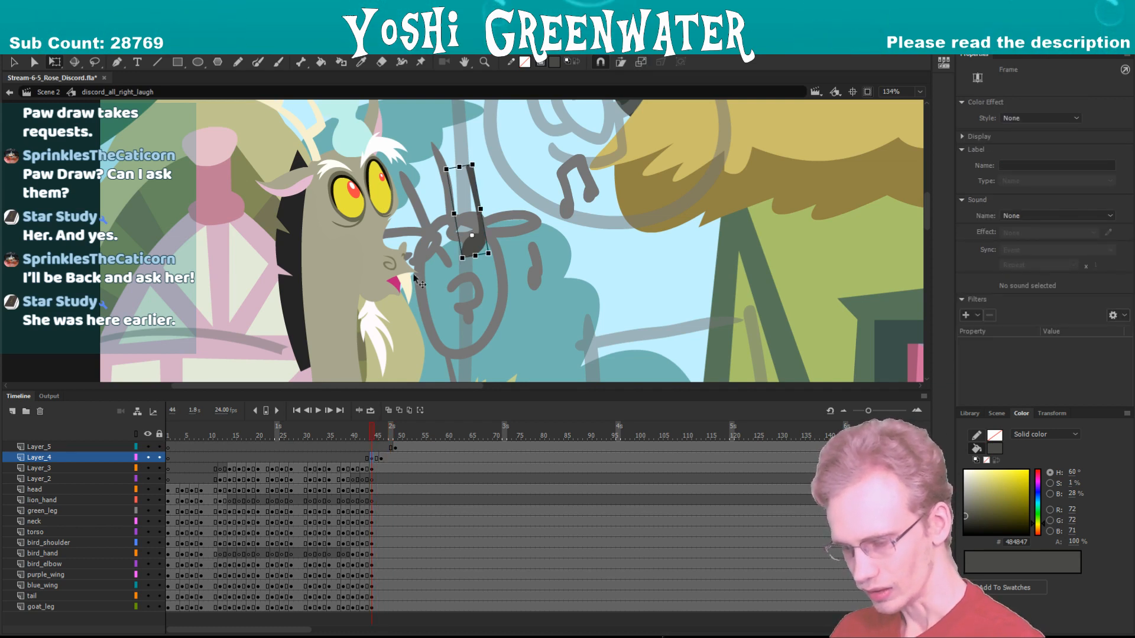
{"action": "left_click_drag", "start_coordinate": [474, 243], "coordinate": [427, 273]}
{"action": "key", "text": "period"}
{"action": "key", "text": "period"}
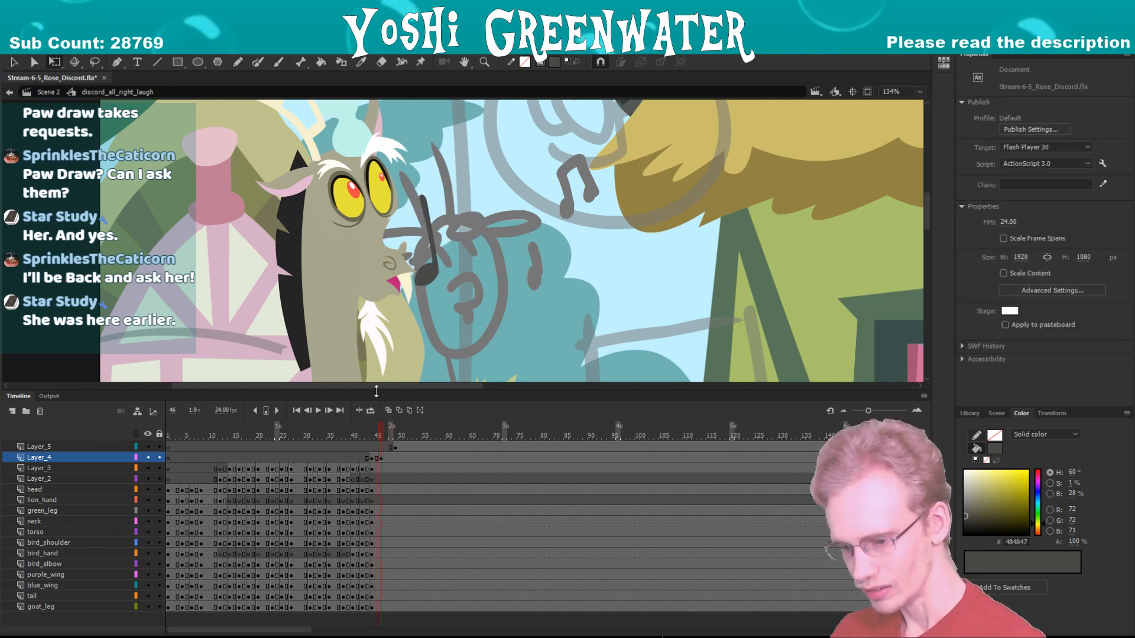
- Add Layer_4 keyframes at frames 48 and 50, raising the single note first and then drifting it right and slightly down
{"action": "left_click", "coordinate": [394, 452]}
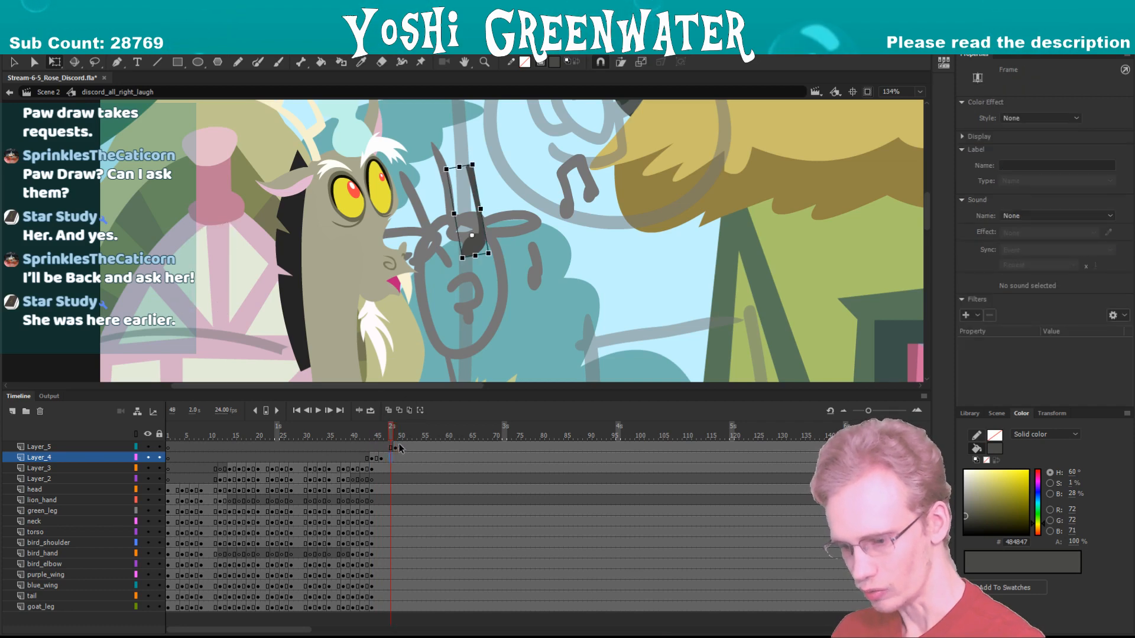
{"action": "key", "text": "F6"}
{"action": "left_click_drag", "start_coordinate": [475, 245], "coordinate": [487, 190]}
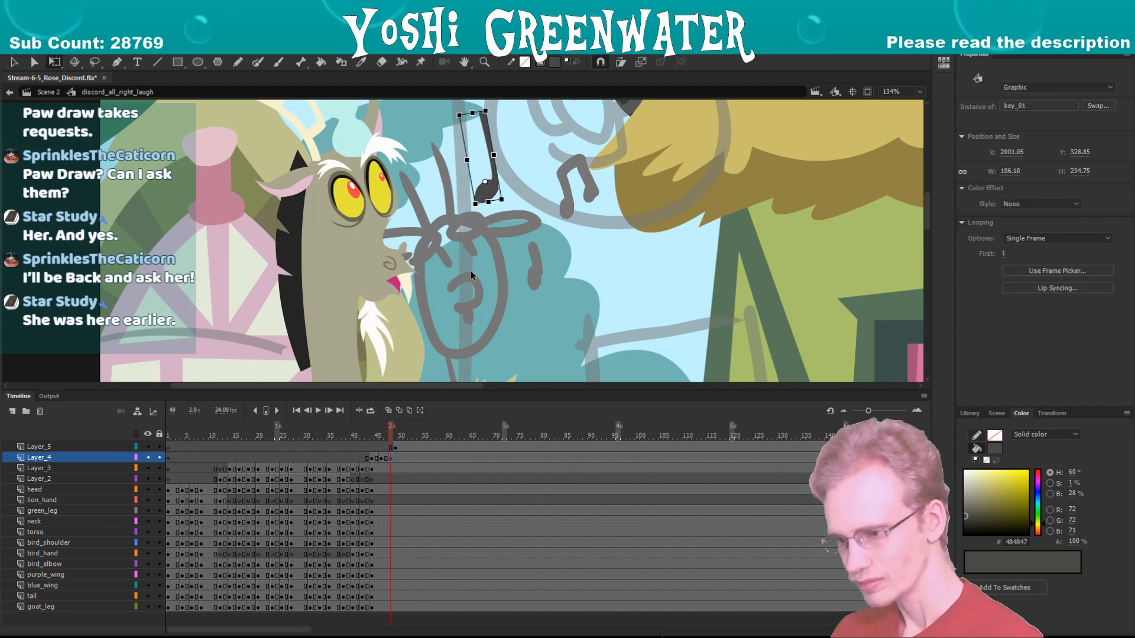
{"action": "left_click", "coordinate": [470, 271]}
{"action": "left_click_drag", "start_coordinate": [360, 276], "coordinate": [296, 329]}
{"action": "key", "text": "period"}
{"action": "key", "text": "F6"}
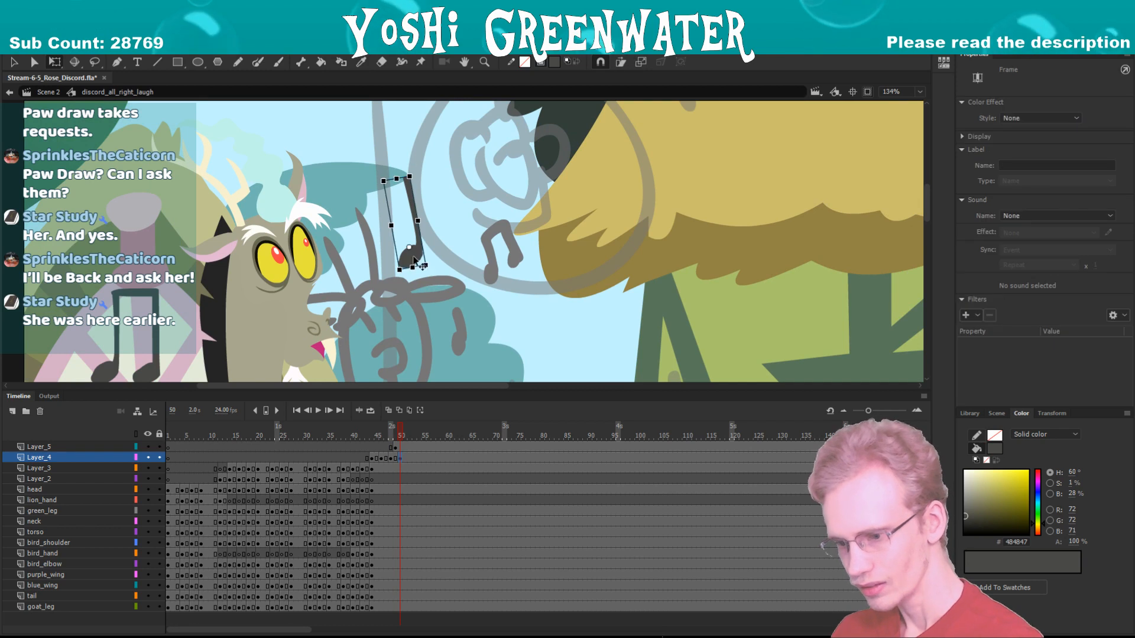
{"action": "left_click_drag", "start_coordinate": [412, 255], "coordinate": [464, 286]}
- Add Layer_4 keyframes at frames 52, 54 and 56, floating the single note farther right with a dip and then a rise
{"action": "key", "text": "period"}
{"action": "key", "text": "period"}
{"action": "left_click", "coordinate": [409, 460]}
{"action": "key", "text": "F6"}
{"action": "left_click", "coordinate": [420, 351]}
{"action": "key", "text": "period"}
{"action": "key", "text": "period"}
{"action": "left_click", "coordinate": [420, 459]}
{"action": "key", "text": "F6"}
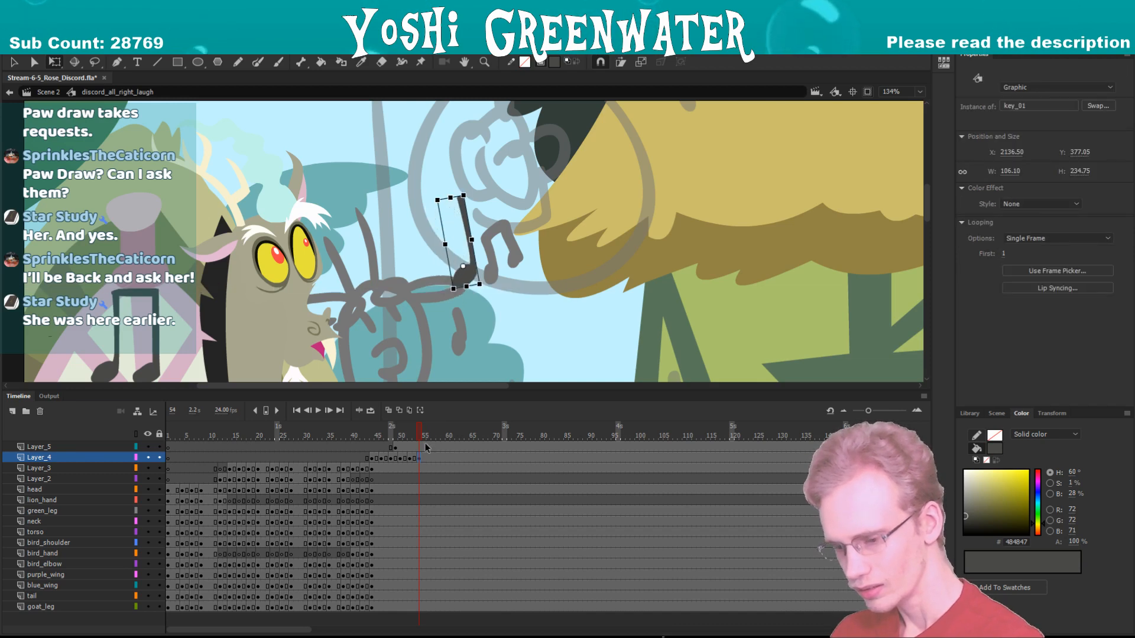
{"action": "left_click", "coordinate": [427, 458]}
{"action": "key", "text": "F6"}
- End the single note with a blank keyframe at frame 58 on Layer_4 and play back the animation
{"action": "key", "text": "Return"}
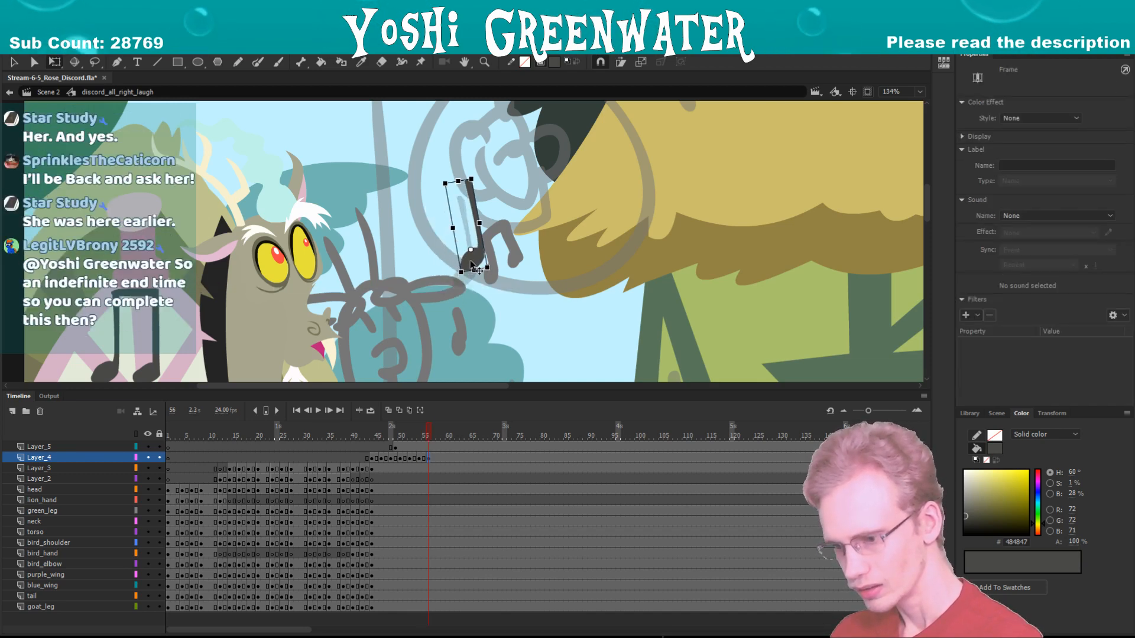
{"action": "key", "text": "Return"}
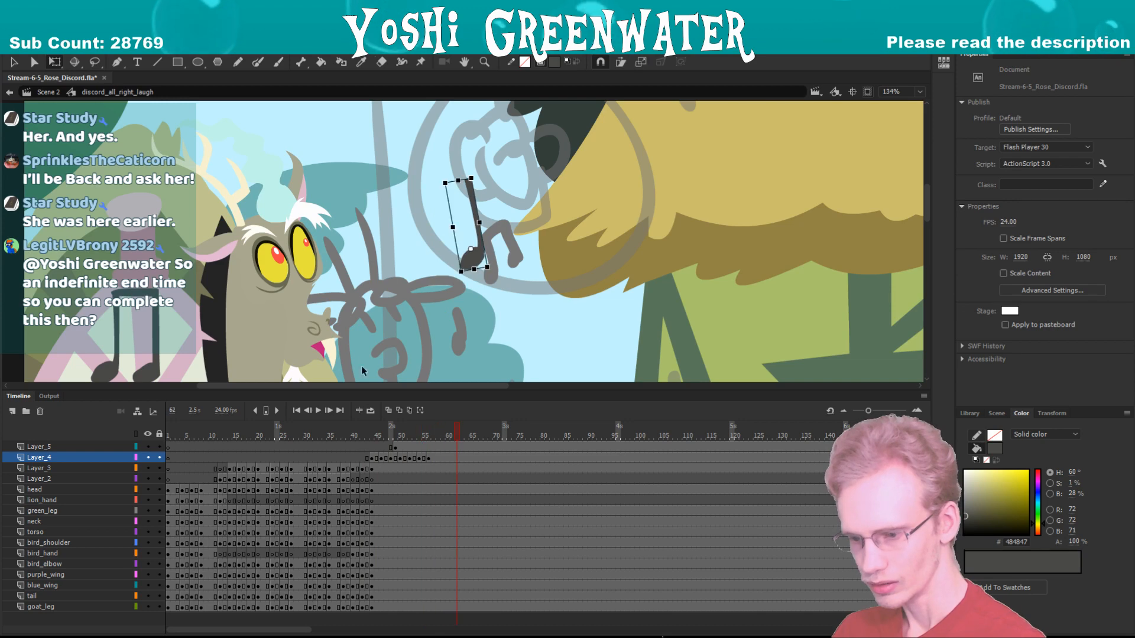
{"action": "left_click_drag", "start_coordinate": [367, 373], "coordinate": [390, 340]}
{"action": "left_click", "coordinate": [438, 458]}
{"action": "key", "text": "F7"}
{"action": "left_click", "coordinate": [365, 436]}
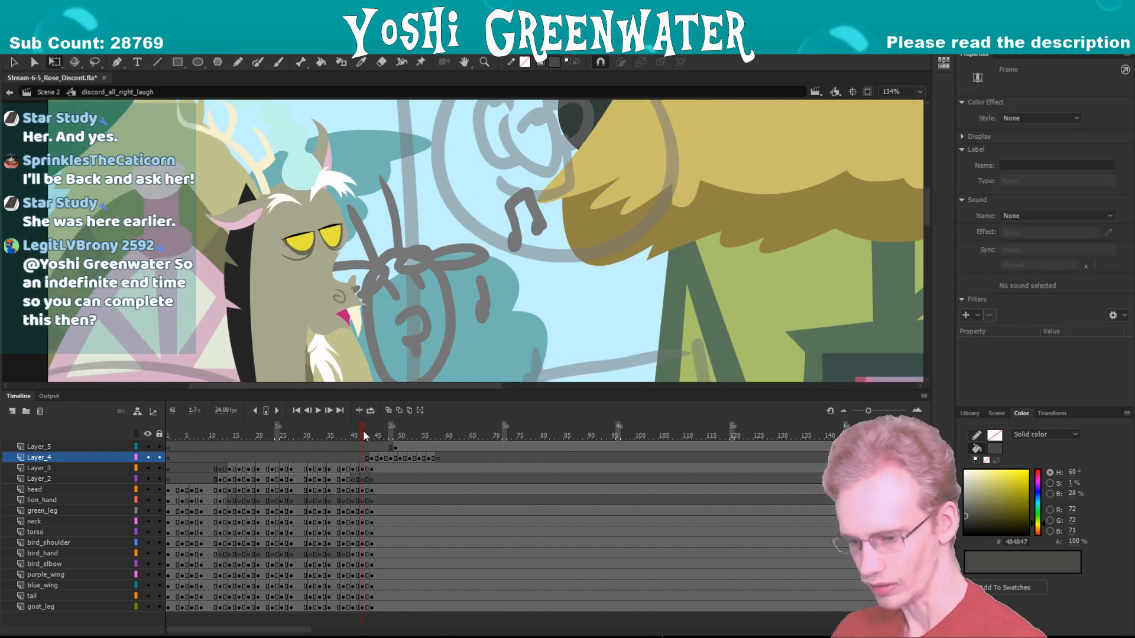
{"action": "key", "text": "Return"}
- At frame 49, move the double note from behind Discord's neck to his mouth and tilt it counterclockwise
{"action": "left_click", "coordinate": [391, 431]}
{"action": "key", "text": "period"}
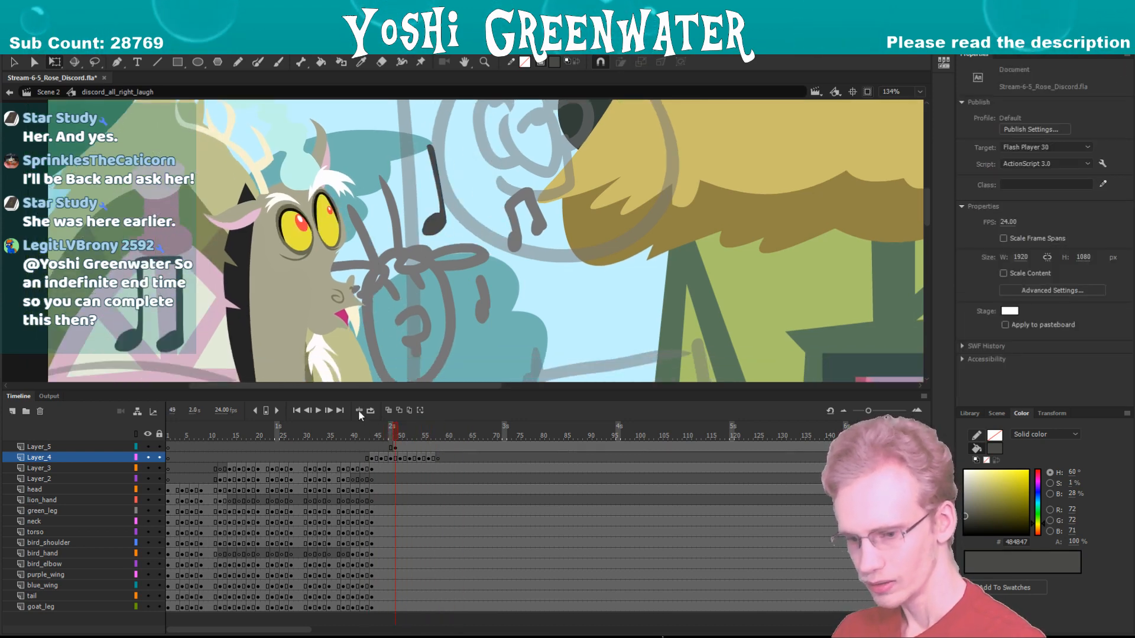
{"action": "left_click_drag", "start_coordinate": [171, 349], "coordinate": [355, 312]}
{"action": "left_click_drag", "start_coordinate": [296, 217], "coordinate": [281, 244]}
{"action": "left_click_drag", "start_coordinate": [388, 292], "coordinate": [377, 311]}
- Shift the double note's start on Layer_5 to frame 51 and save the file
{"action": "left_click", "coordinate": [402, 457]}
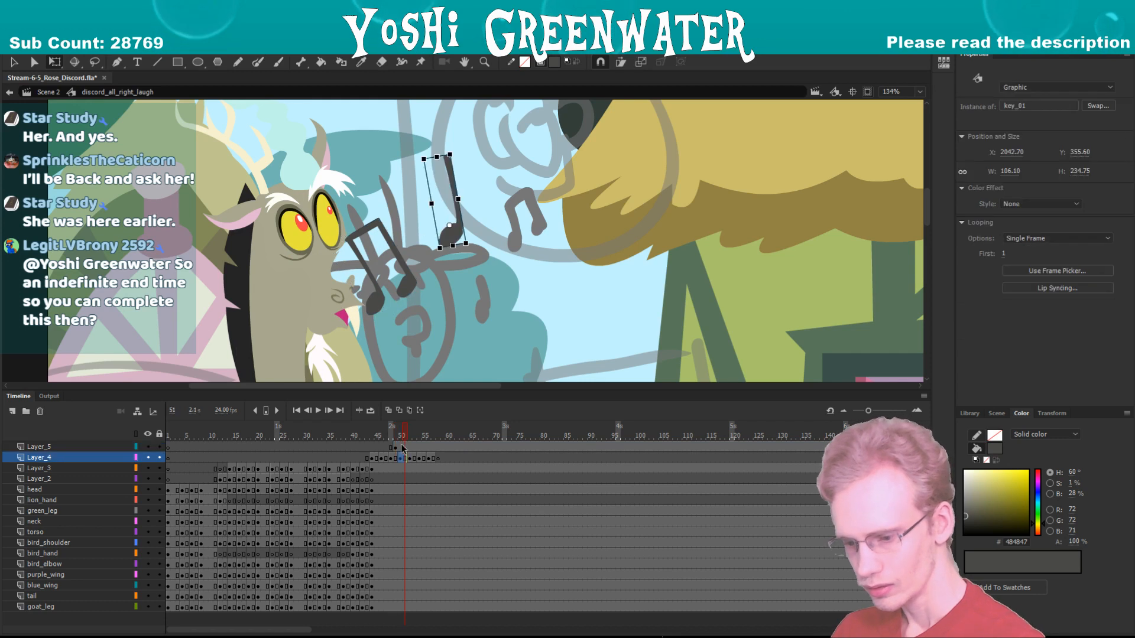
{"action": "left_click", "coordinate": [380, 445]}
{"action": "left_click_drag", "start_coordinate": [385, 435], "coordinate": [403, 433]}
{"action": "left_click", "coordinate": [360, 267]}
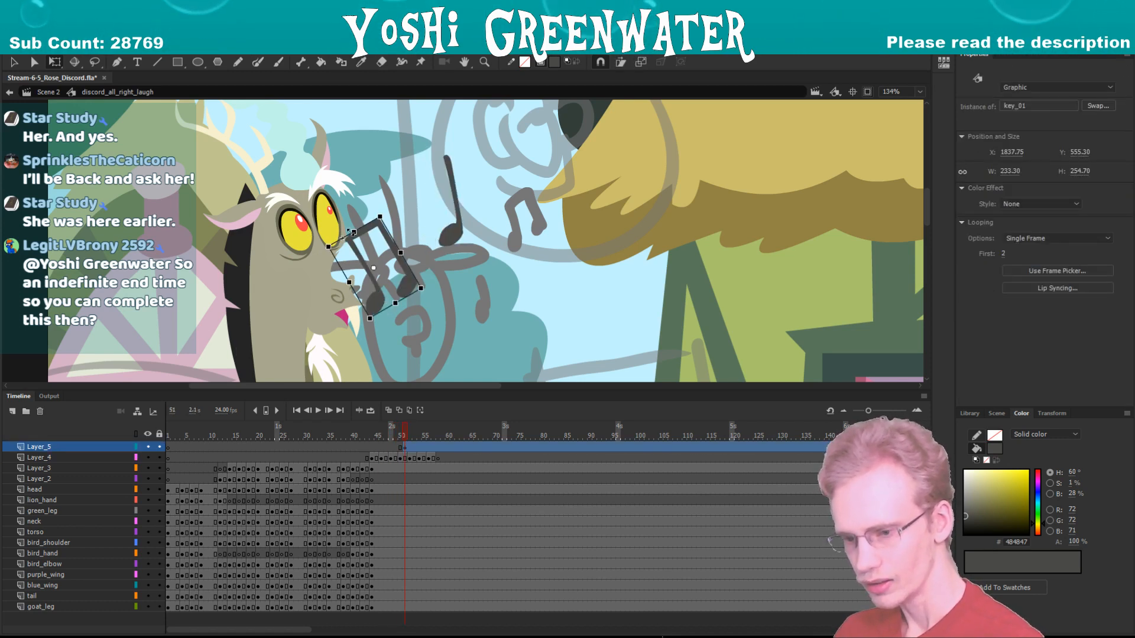
{"action": "left_click", "coordinate": [209, 315]}
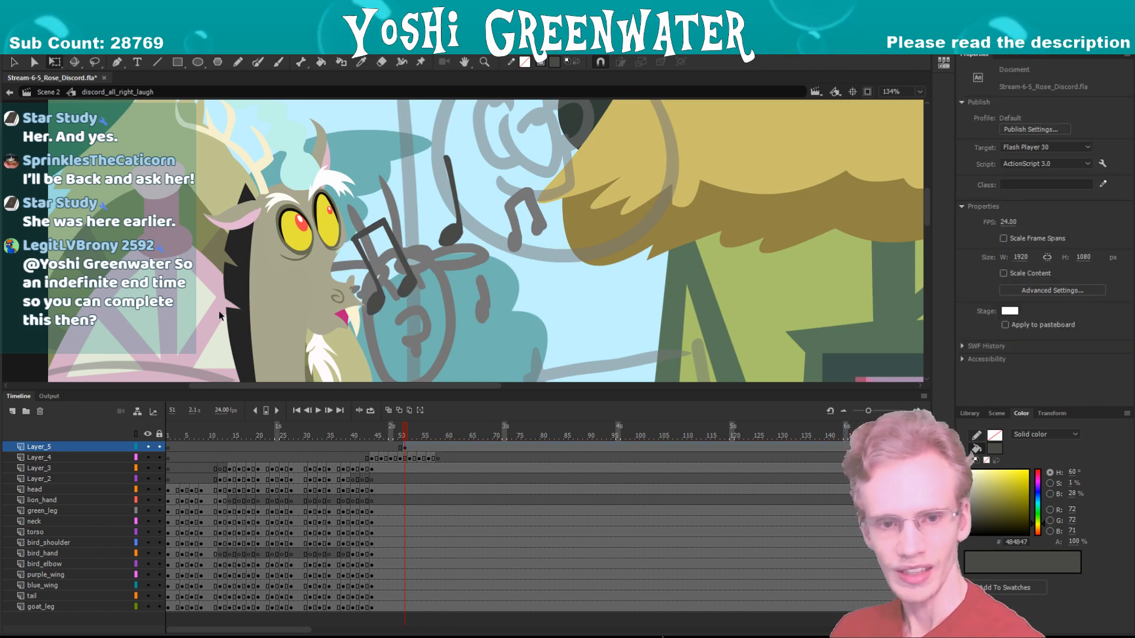
{"action": "left_click_drag", "start_coordinate": [206, 300], "coordinate": [218, 300]}
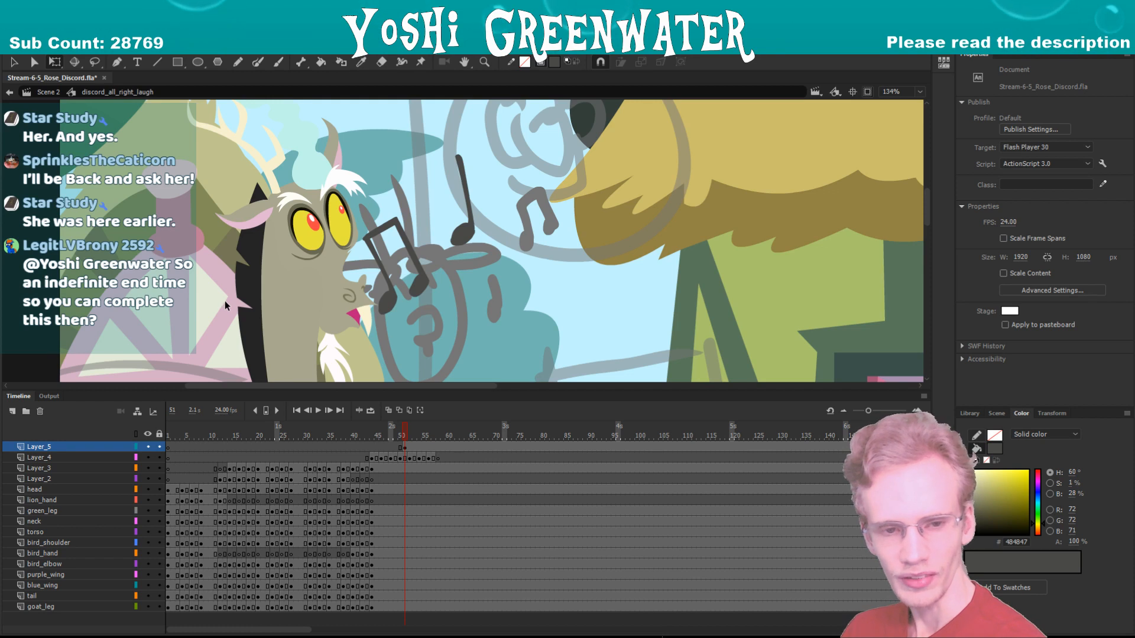
{"action": "left_click_drag", "start_coordinate": [224, 299], "coordinate": [208, 304]}
{"action": "key", "text": "ctrl+s"}
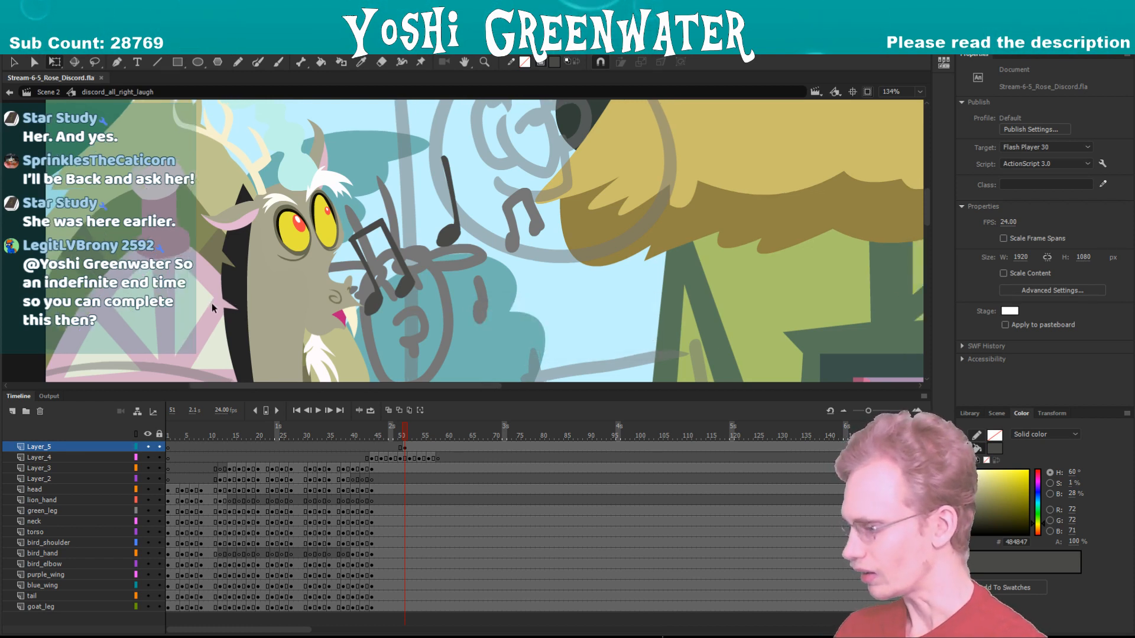
- Delay the double note's starting keyframe on Layer_5 to frame 52
{"action": "left_click_drag", "start_coordinate": [212, 304], "coordinate": [214, 293]}
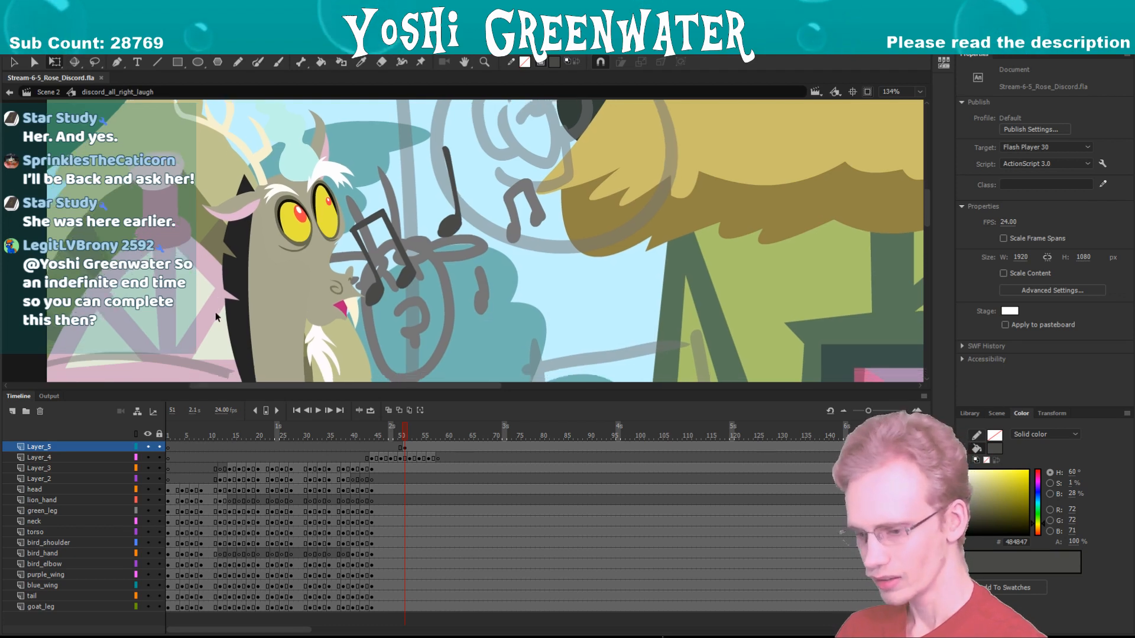
{"action": "left_click", "coordinate": [409, 458]}
{"action": "key", "text": "period"}
{"action": "left_click", "coordinate": [407, 448]}
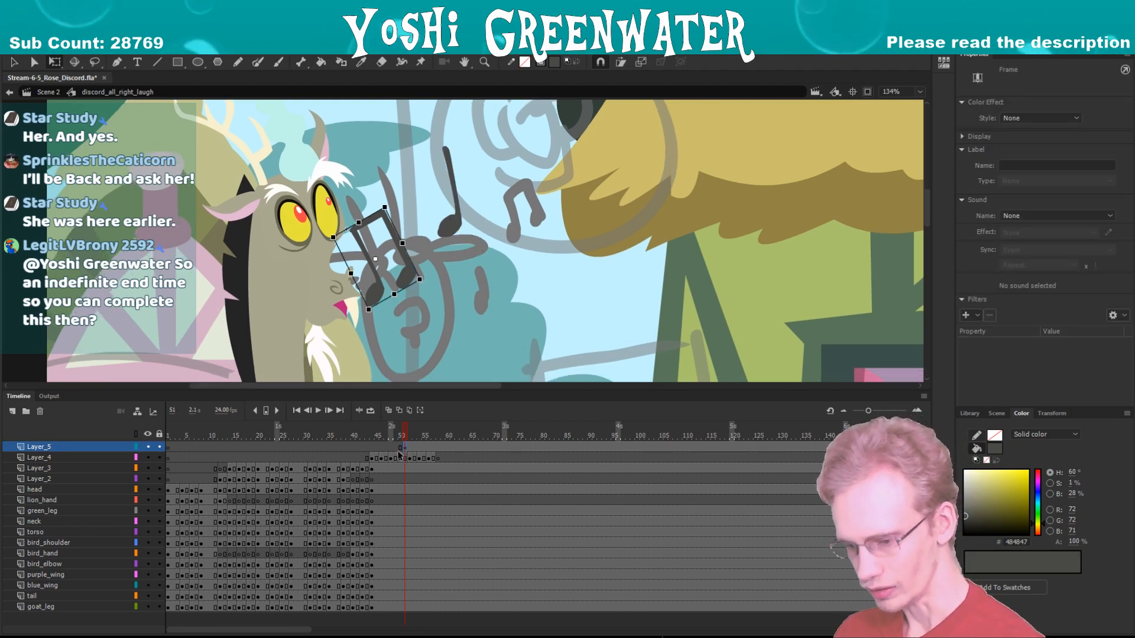
{"action": "key", "text": "period"}
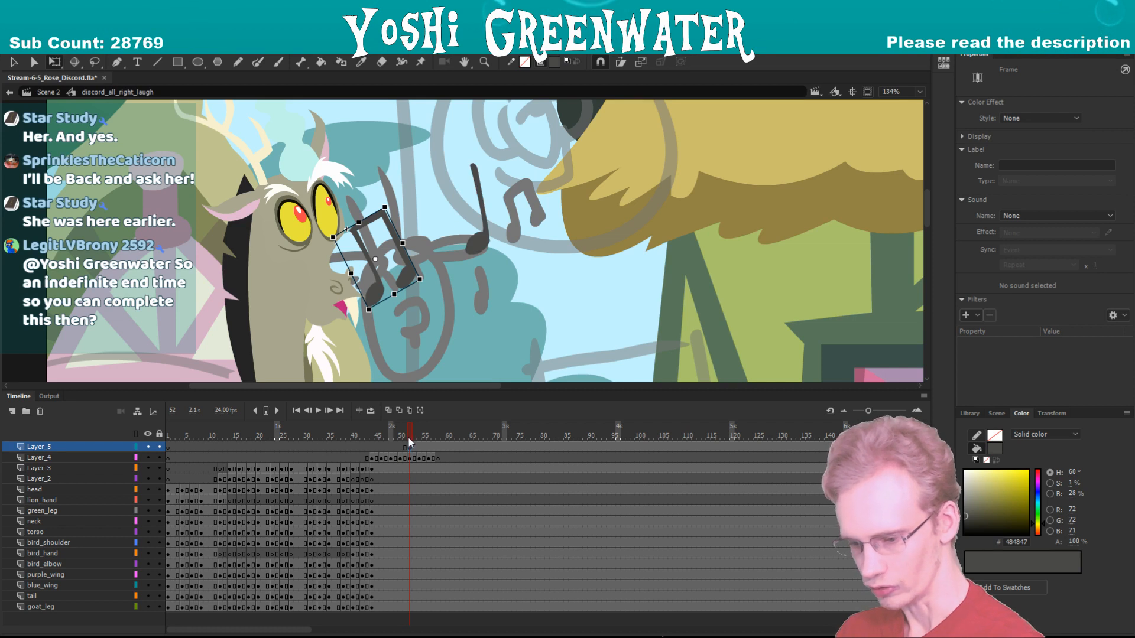
{"action": "key", "text": "period"}
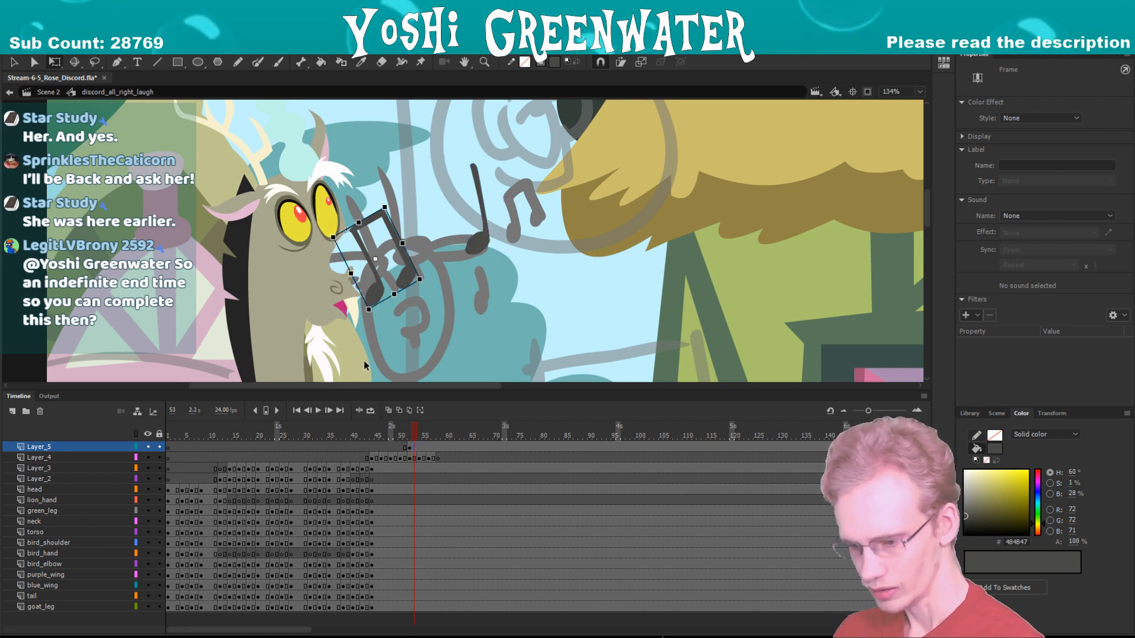
- Add Layer_5 keyframes at frames 54 and 56, moving the double note up and to the right away from Discord's mouth
{"action": "left_click", "coordinate": [419, 438]}
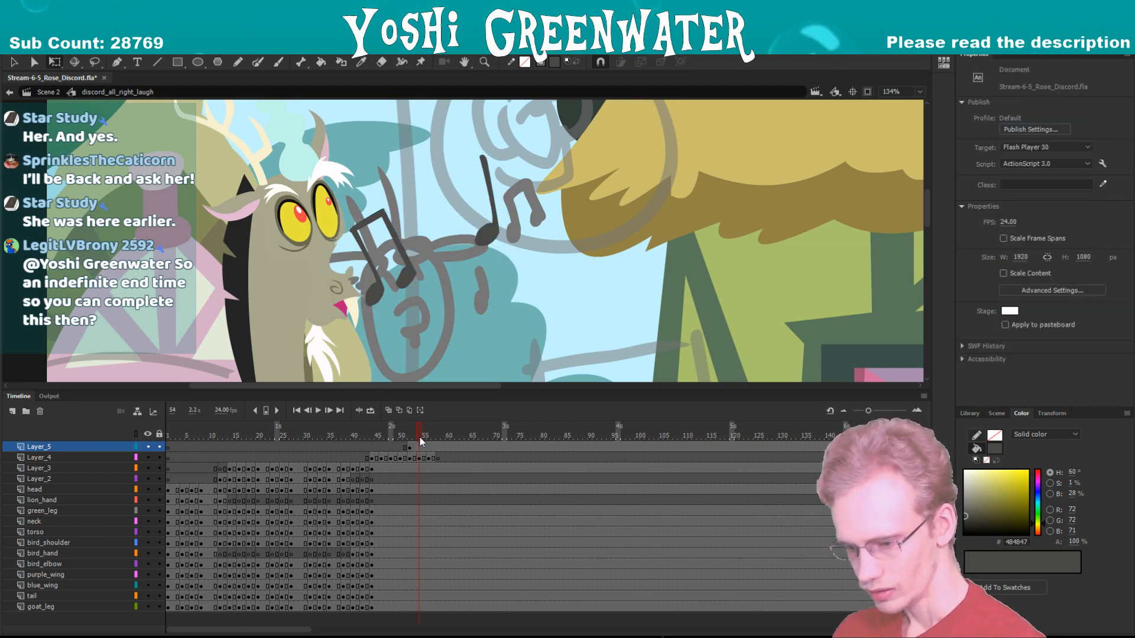
{"action": "key", "text": "F6"}
{"action": "left_click_drag", "start_coordinate": [379, 290], "coordinate": [402, 268]}
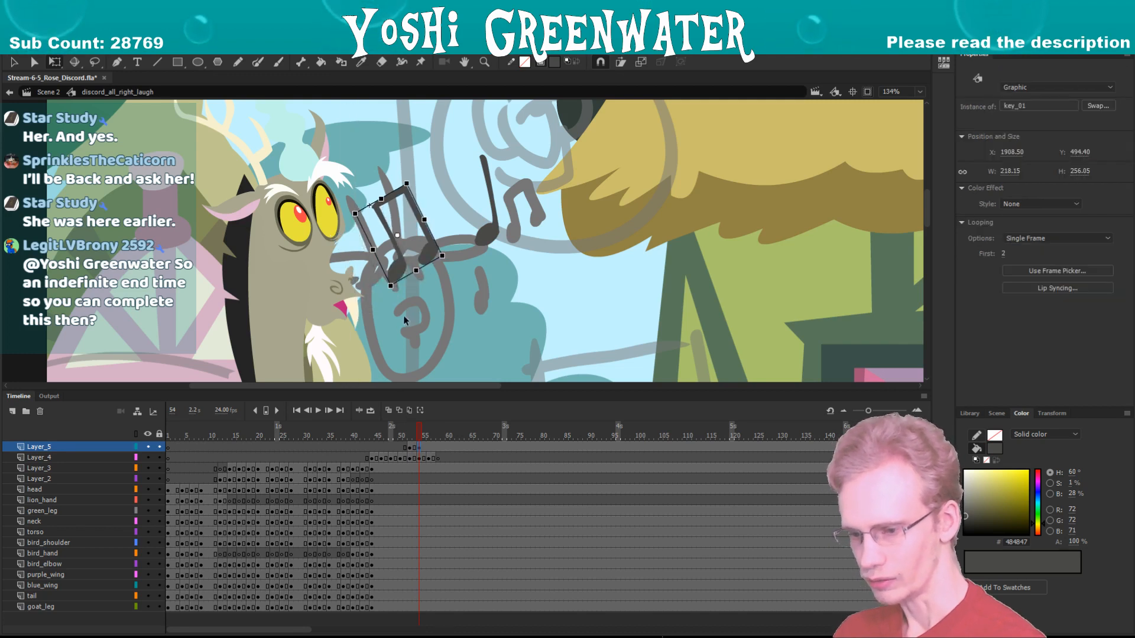
{"action": "left_click", "coordinate": [339, 352]}
{"action": "left_click", "coordinate": [428, 435]}
{"action": "key", "text": "F6"}
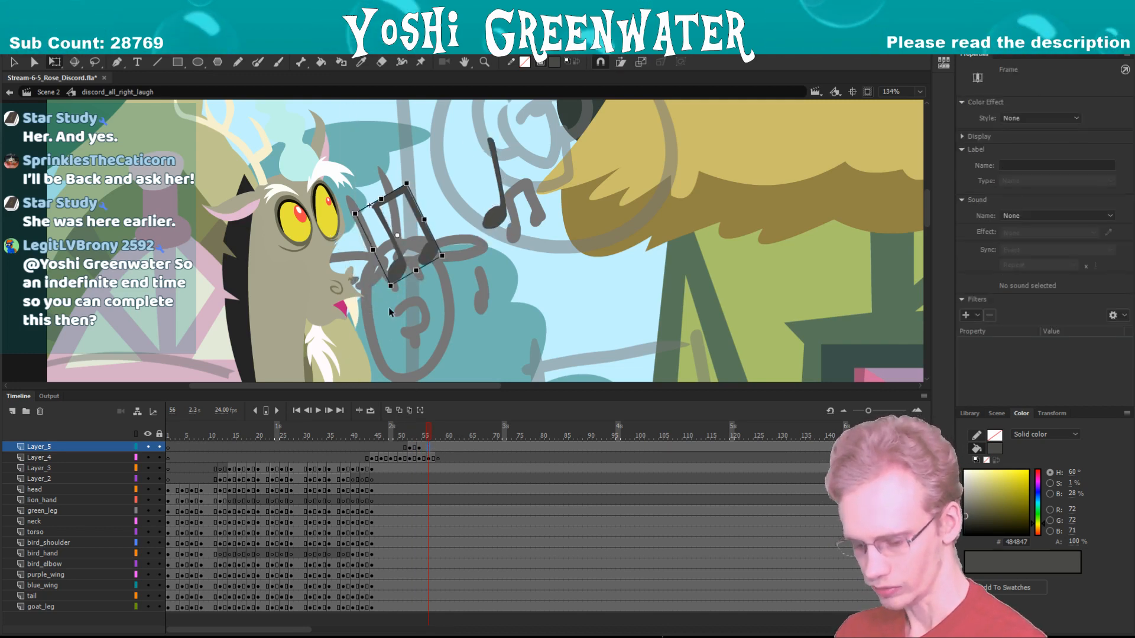
{"action": "left_click_drag", "start_coordinate": [397, 272], "coordinate": [451, 220]}
- Add Layer_5 keyframes at frames 58 and 60, drifting the double note farther to the right
{"action": "left_click", "coordinate": [437, 436]}
{"action": "key", "text": "F6"}
{"action": "left_click", "coordinate": [443, 314]}
{"action": "key", "text": "."}
{"action": "key", "text": "F6"}
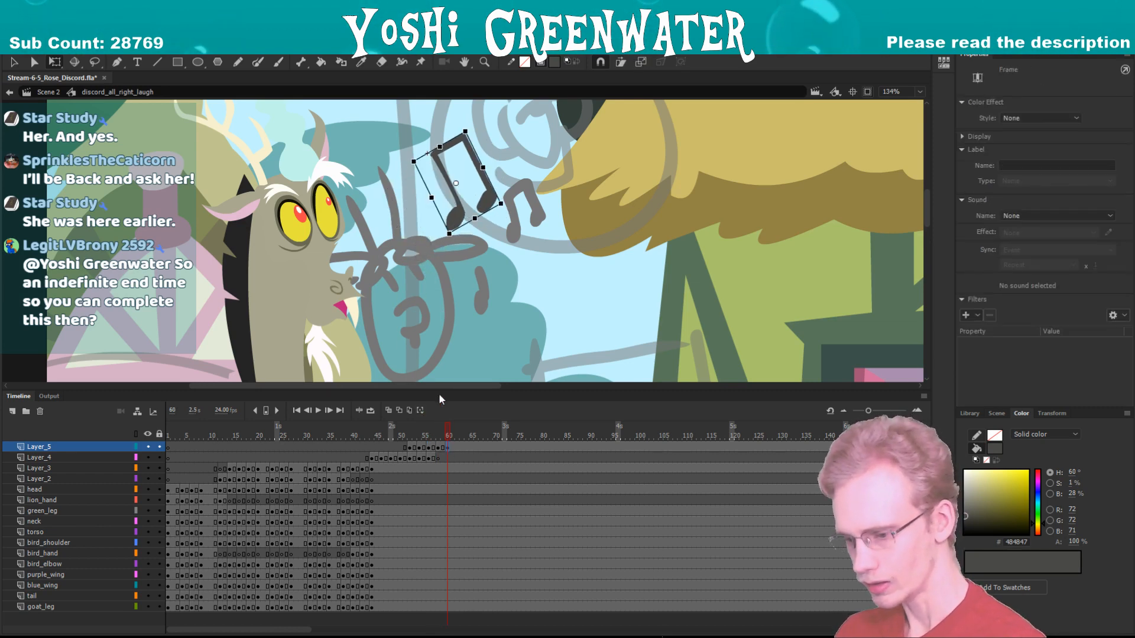
{"action": "left_click_drag", "start_coordinate": [434, 298], "coordinate": [405, 337]}
{"action": "left_click_drag", "start_coordinate": [427, 260], "coordinate": [473, 269]}
- Add Layer_5 keyframes at frames 62 and 64, carrying the double note right and slightly down over the sketched note
{"action": "left_click", "coordinate": [435, 308]}
{"action": "key", "text": "F6"}
{"action": "left_click", "coordinate": [466, 313]}
{"action": "key", "text": "."}
{"action": "key", "text": "."}
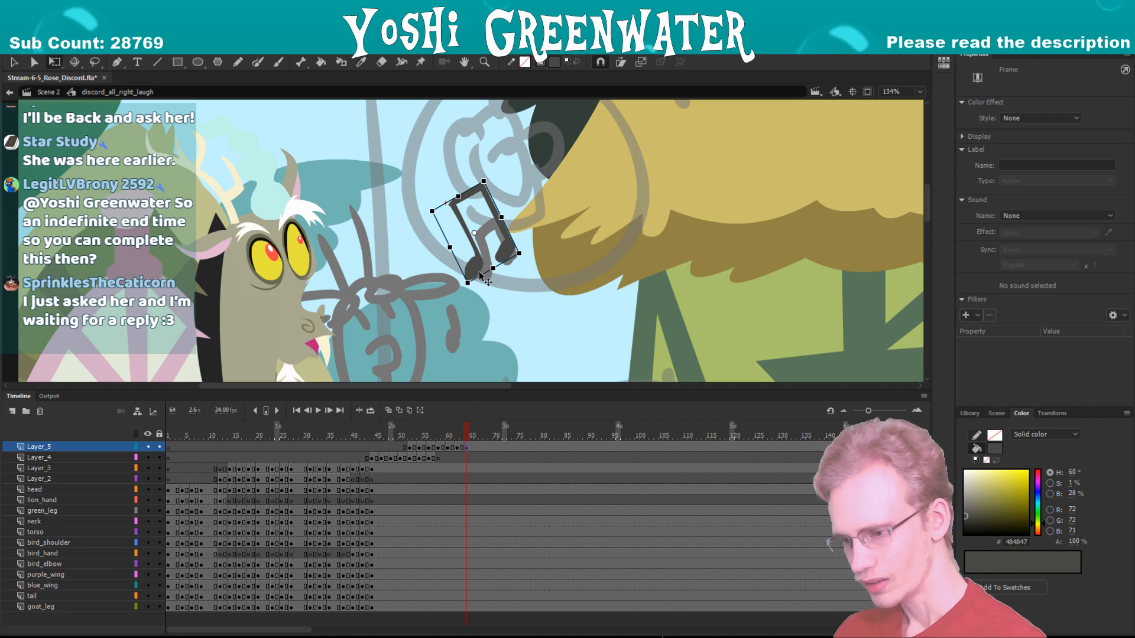
{"action": "left_click_drag", "start_coordinate": [480, 274], "coordinate": [492, 282]}
- Add Layer_5 keyframes at frames 66 and 68, raising the double note up and to the right beside the thatched roof
{"action": "key", "text": "period"}
{"action": "key", "text": "period"}
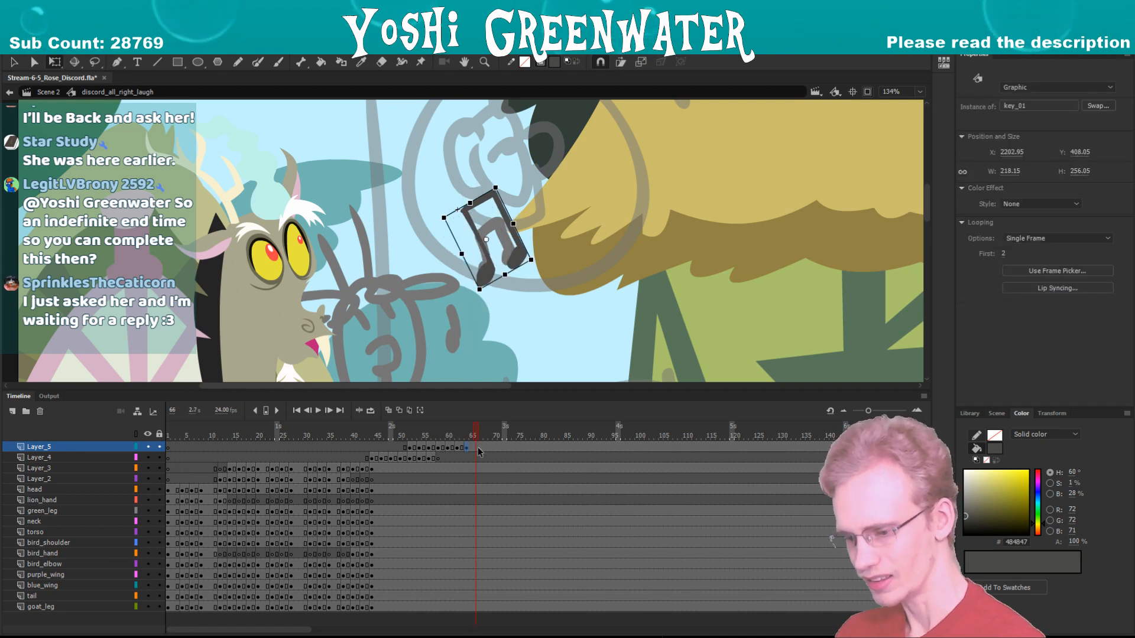
{"action": "key", "text": "period"}
{"action": "key", "text": "period"}
{"action": "left_click", "coordinate": [478, 310]}
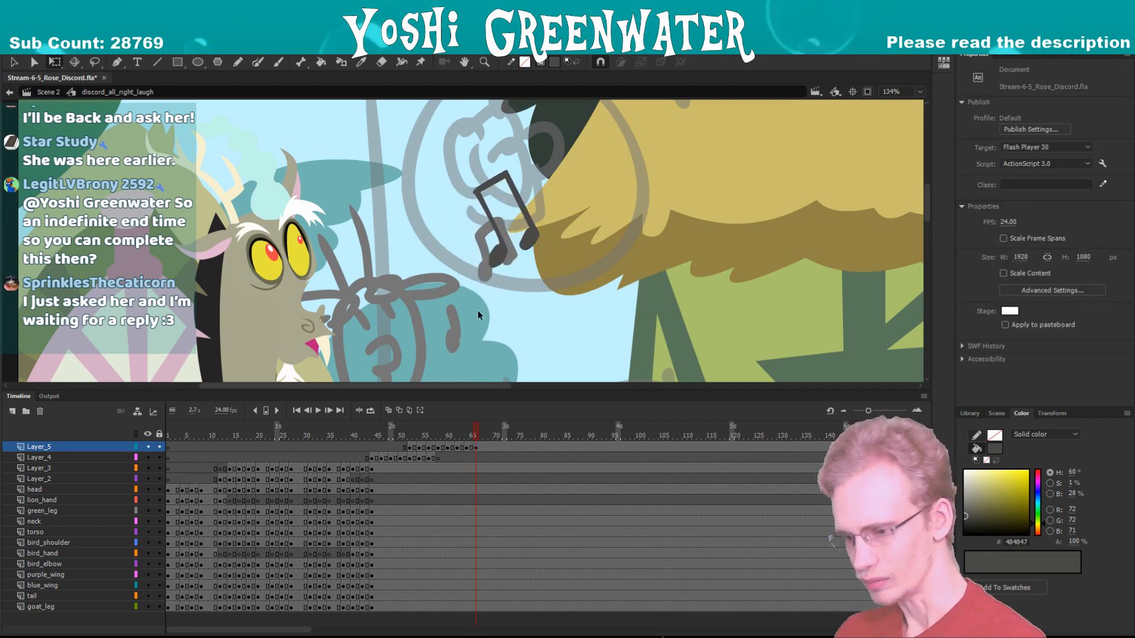
{"action": "key", "text": "period"}
{"action": "key", "text": "period"}
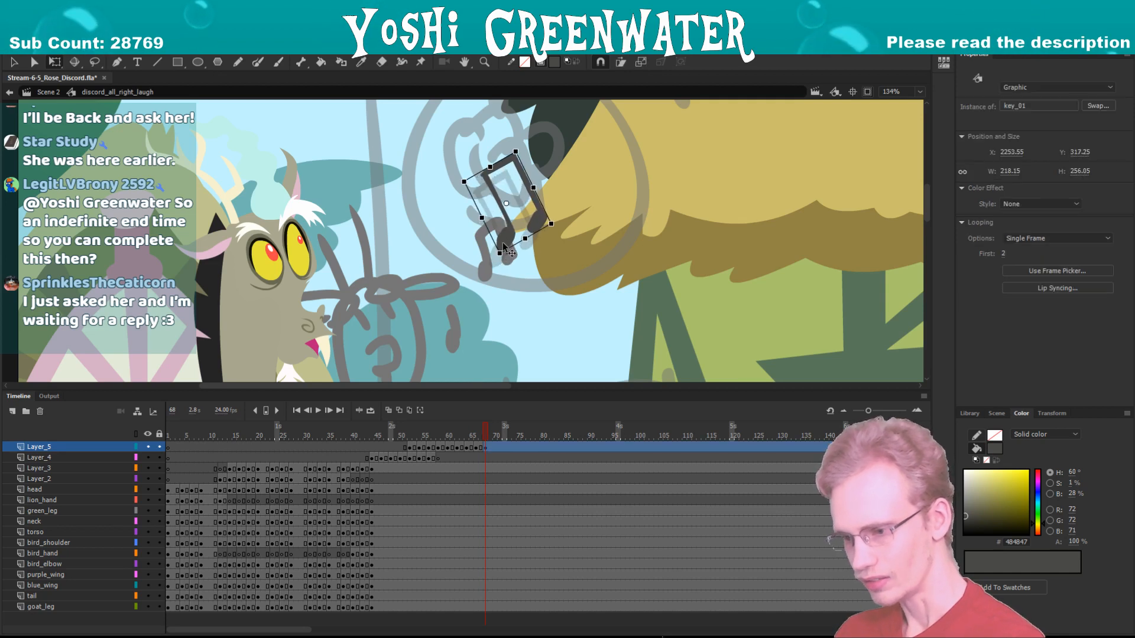
- End the double note with a blank keyframe at frame 70 on Layer_5 and play back the notes from frame 42
{"action": "left_click", "coordinate": [362, 435]}
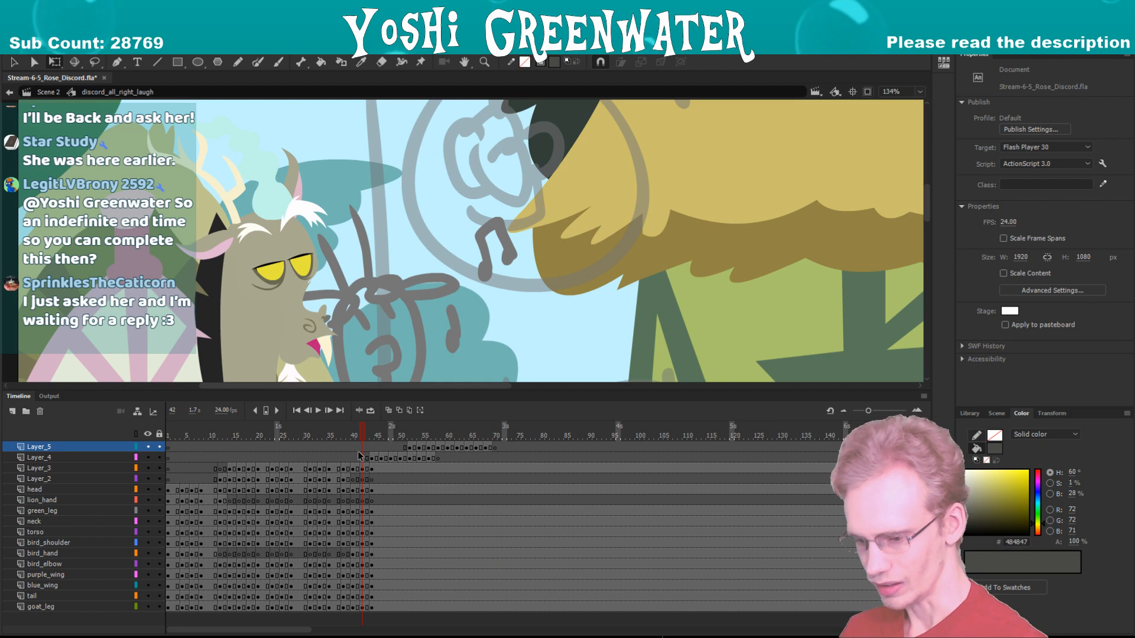
{"action": "key", "text": "period"}
{"action": "key", "text": "period"}
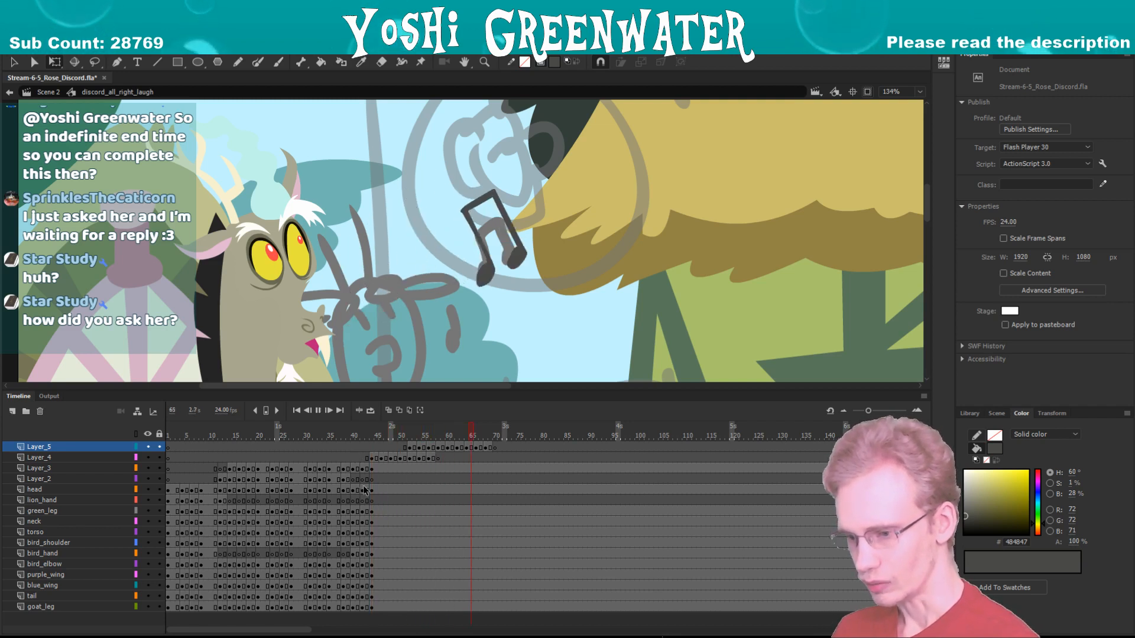
- Delay the whole double-note animation on Layer_5 by three frames and play it back
{"action": "left_click", "coordinate": [416, 437]}
{"action": "left_click_drag", "start_coordinate": [415, 438], "coordinate": [443, 437]}
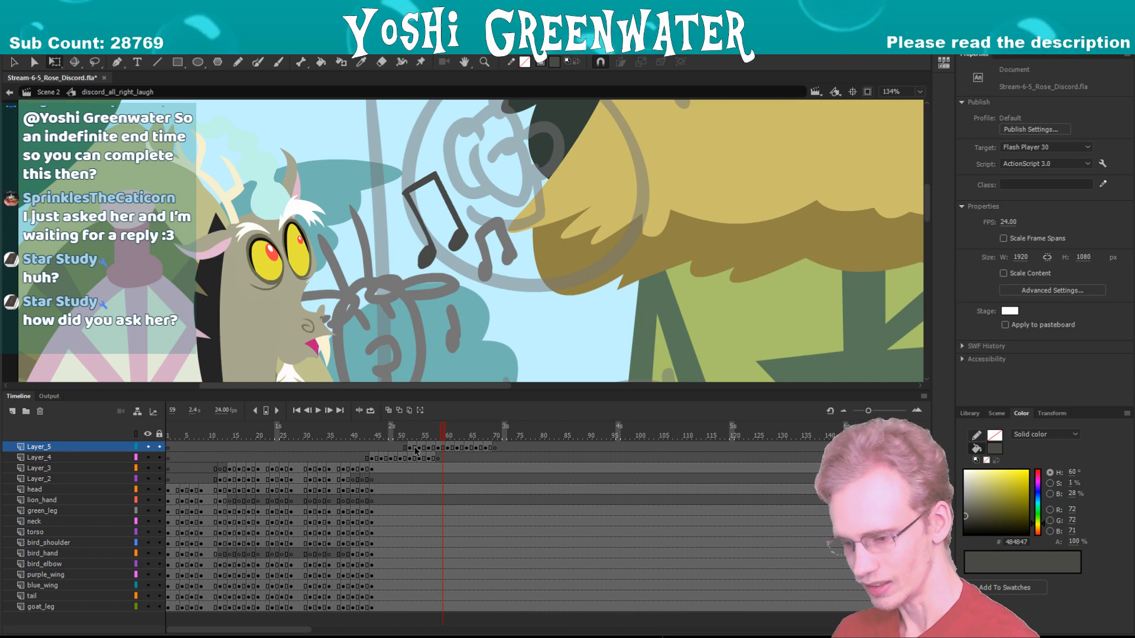
{"action": "left_click", "coordinate": [383, 448]}
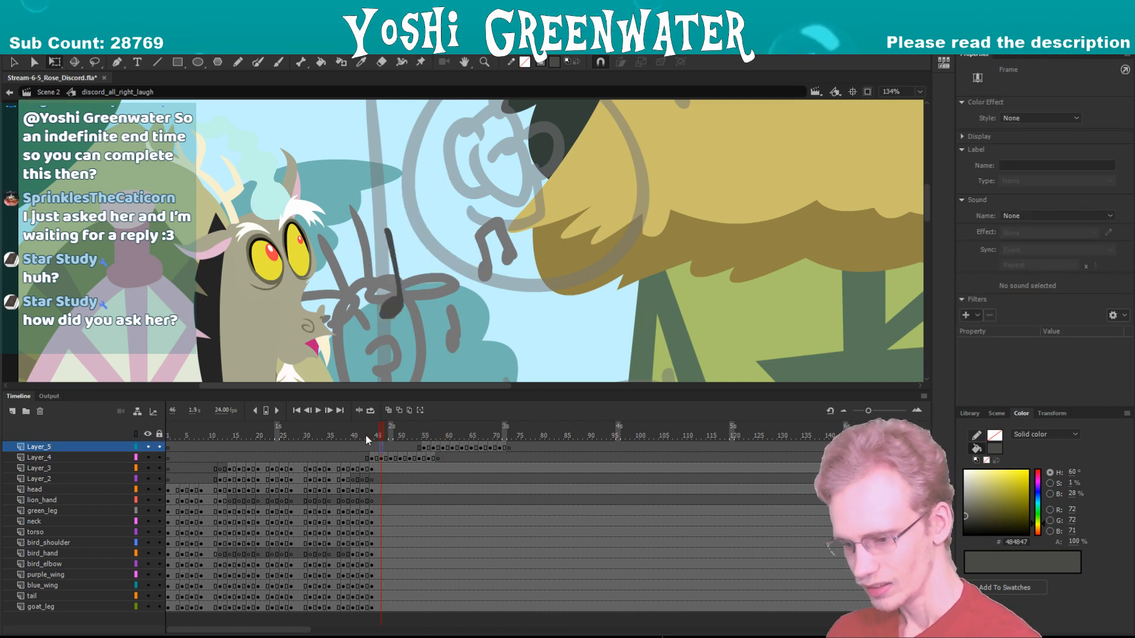
{"action": "key", "text": "Return"}
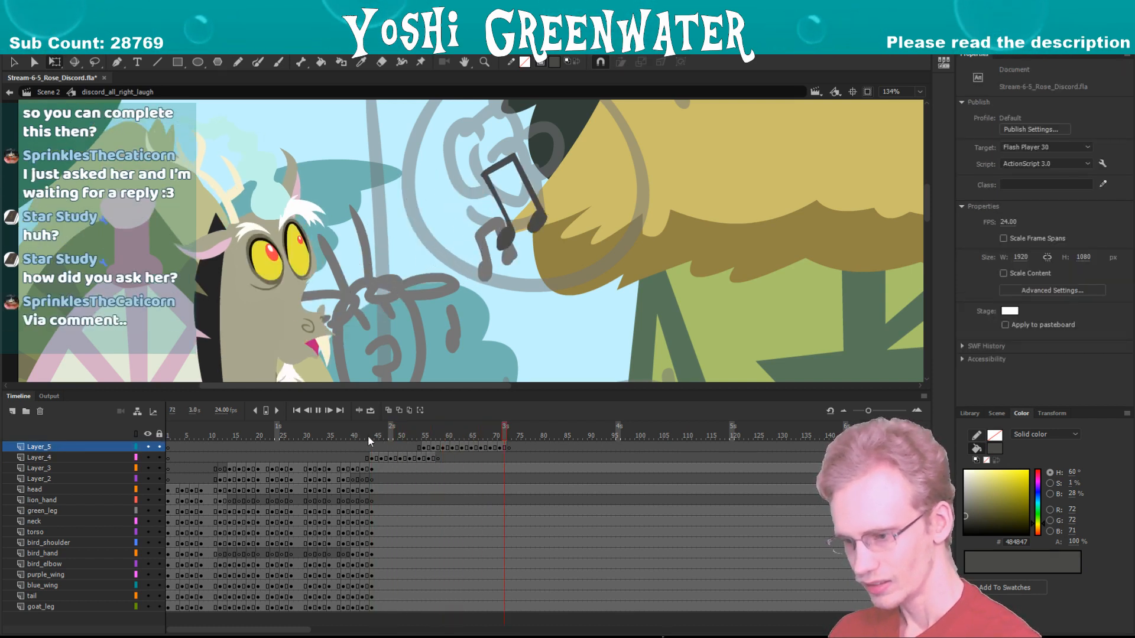
- Save the file and play back the musical-note animation
{"action": "key", "text": "Return"}
{"action": "left_click_drag", "start_coordinate": [384, 391], "coordinate": [384, 395]}
{"action": "key", "text": "ctrl+s"}
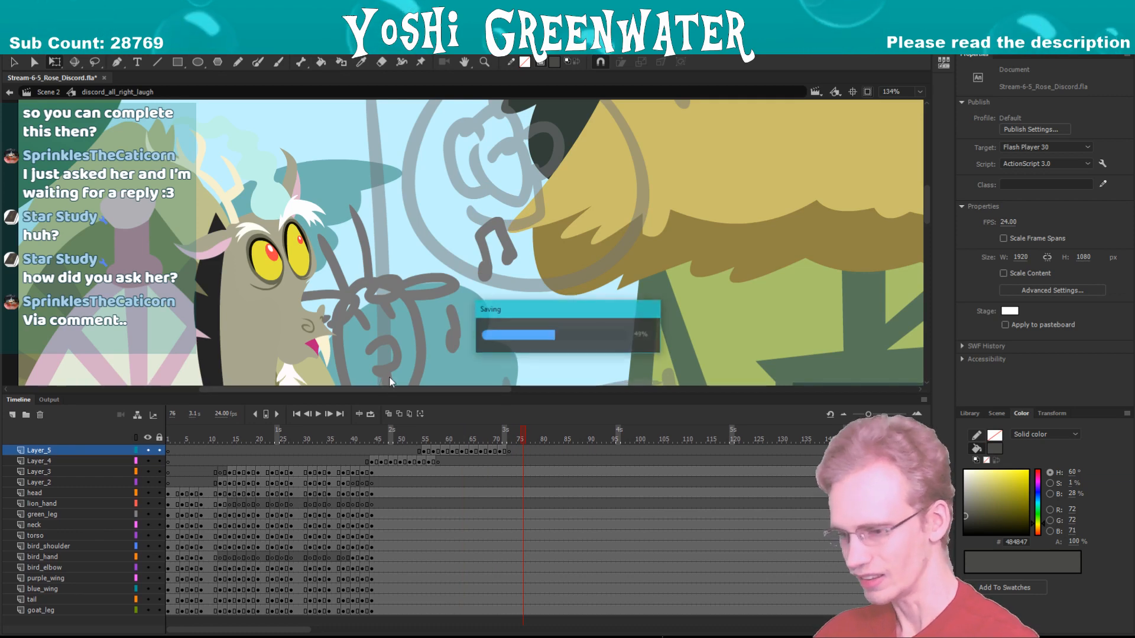
{"action": "left_click", "coordinate": [342, 438]}
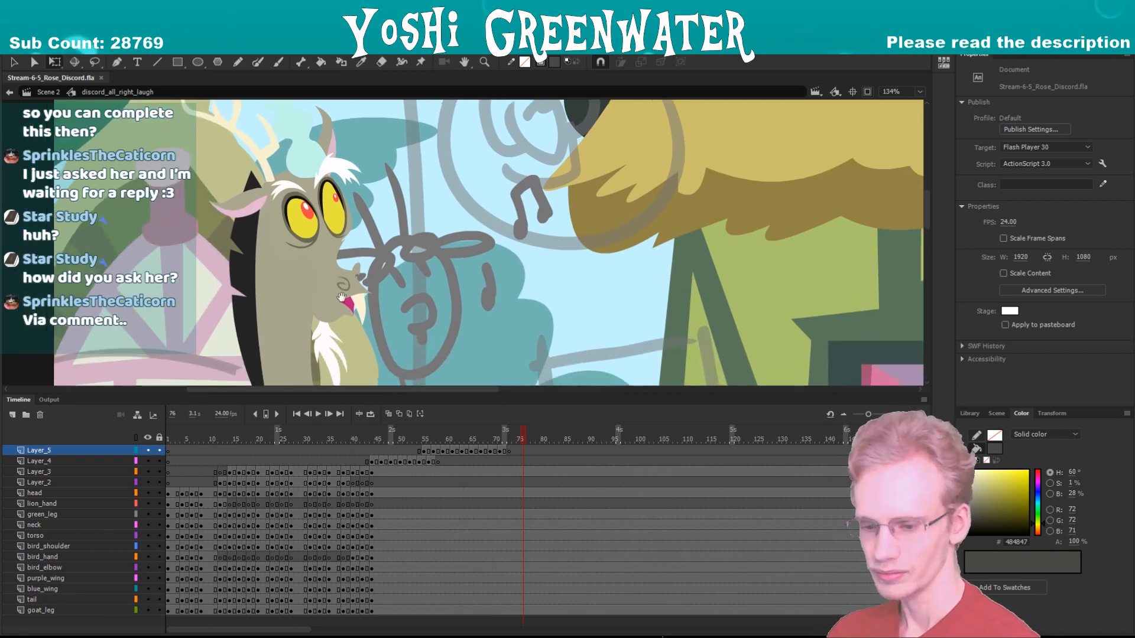
{"action": "key", "text": "Return"}
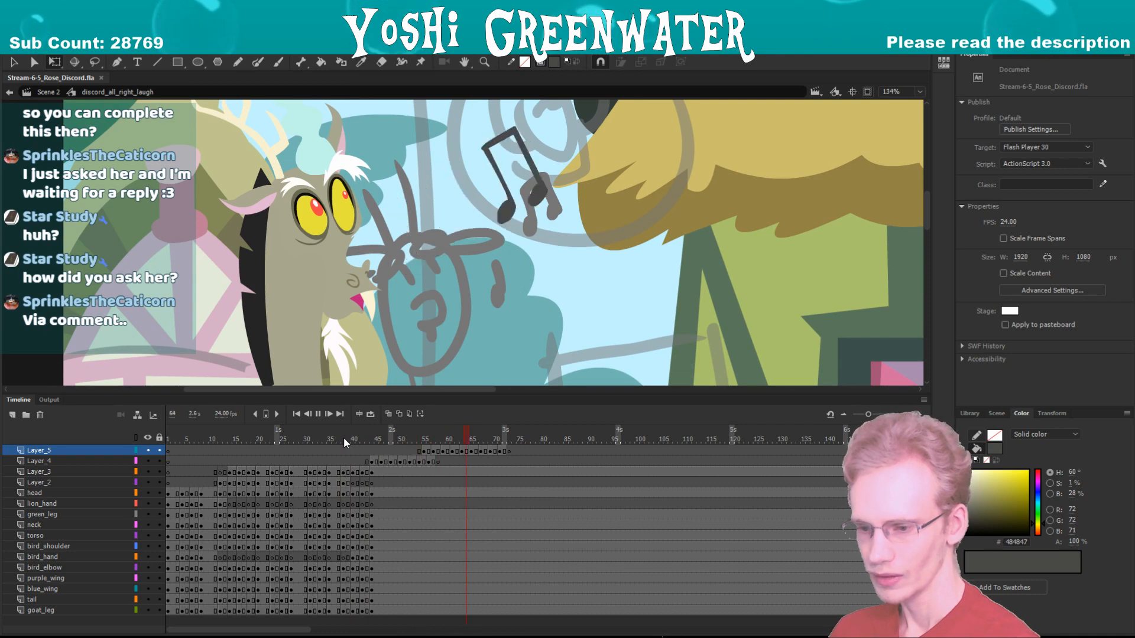
- Add keyframes at frame 46 on Layer_3 through goat_leg and skew Discord's whole body slightly to the left
{"action": "left_click", "coordinate": [370, 436]}
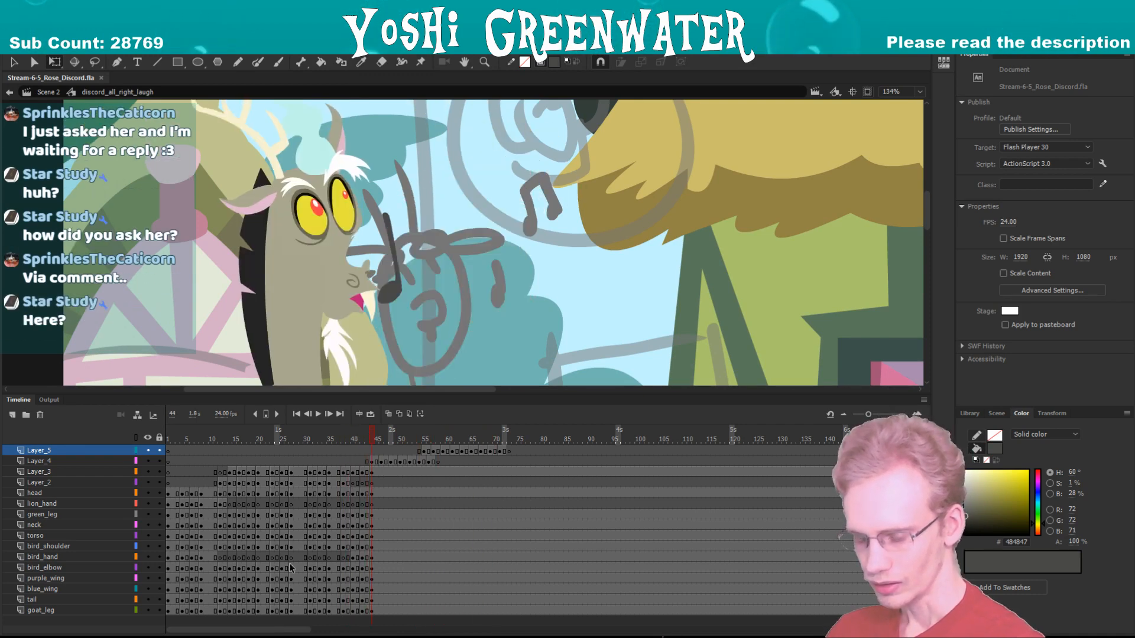
{"action": "key", "text": "period"}
{"action": "key", "text": "period"}
{"action": "key", "text": "period"}
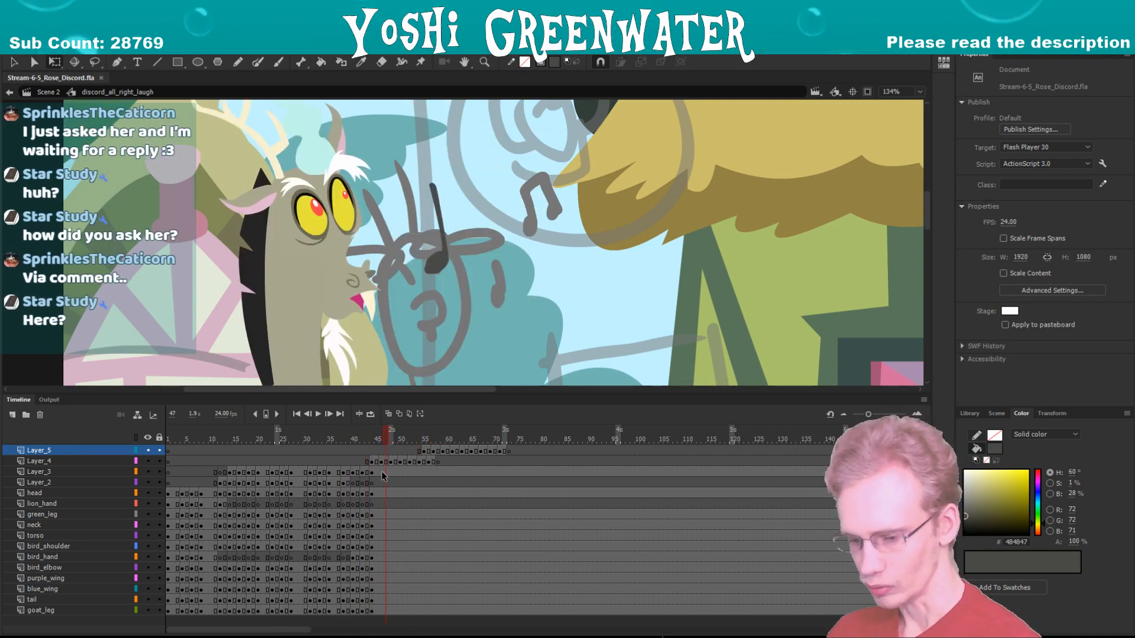
{"action": "left_click_drag", "start_coordinate": [356, 436], "coordinate": [372, 441]}
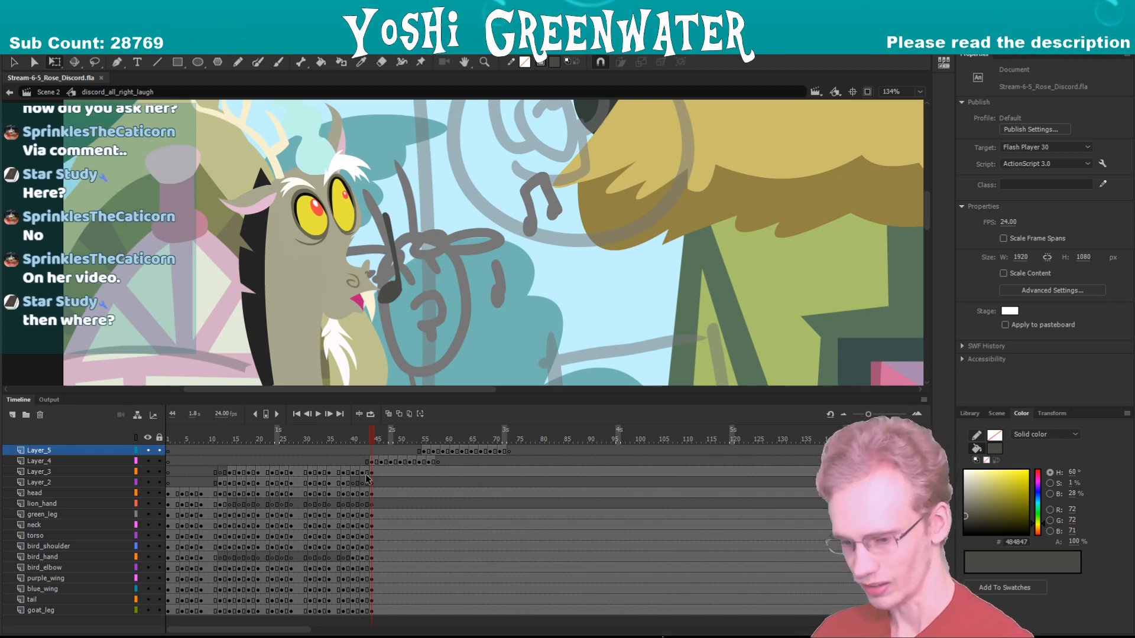
{"action": "left_click", "coordinate": [380, 477]}
{"action": "key", "text": "F6"}
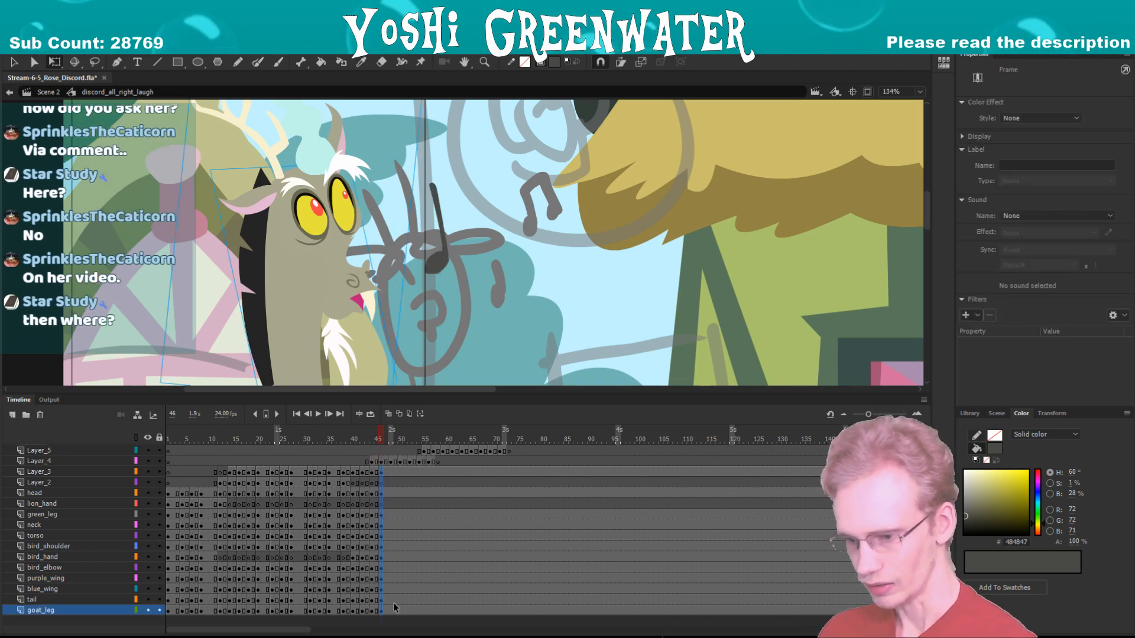
{"action": "key", "text": "z"}
{"action": "left_click", "coordinate": [254, 324], "text": "alt"}
{"action": "key", "text": "q"}
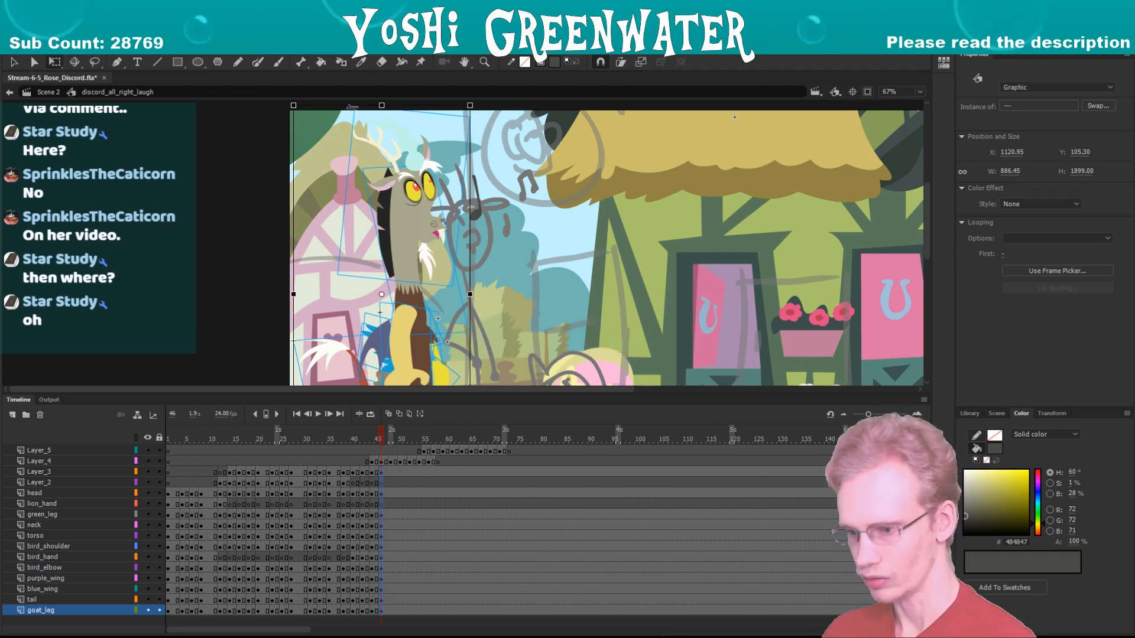
{"action": "left_click_drag", "start_coordinate": [352, 107], "coordinate": [350, 107]}
- Add keyframes on all Discord layers at frames 48 and 50, skewing his body slightly further left at each
{"action": "key", "text": "period"}
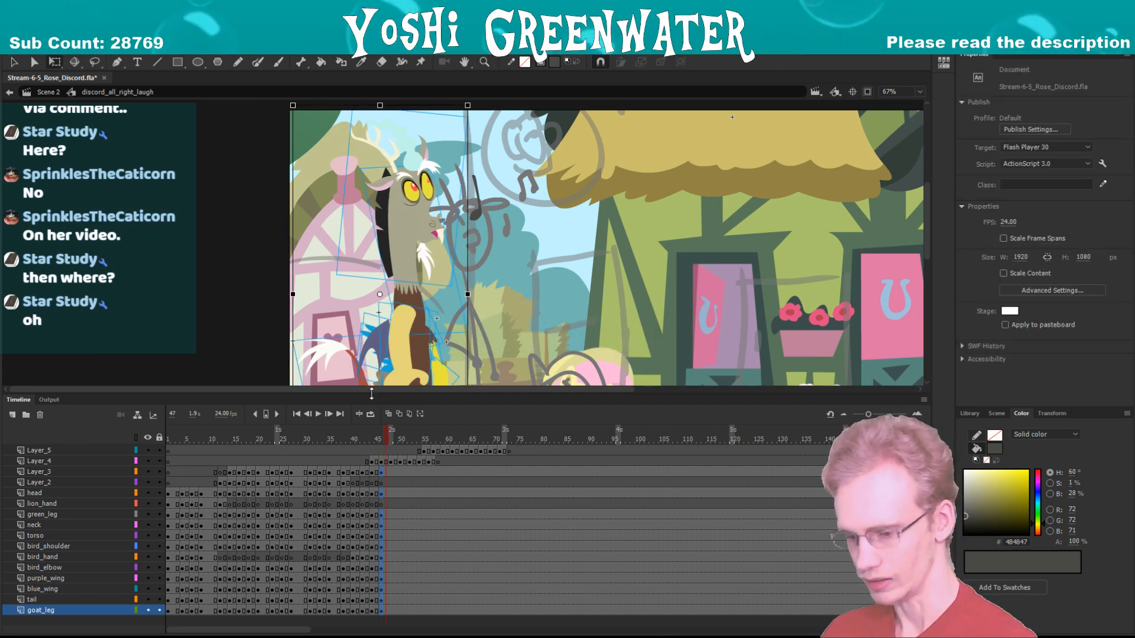
{"action": "key", "text": "F6"}
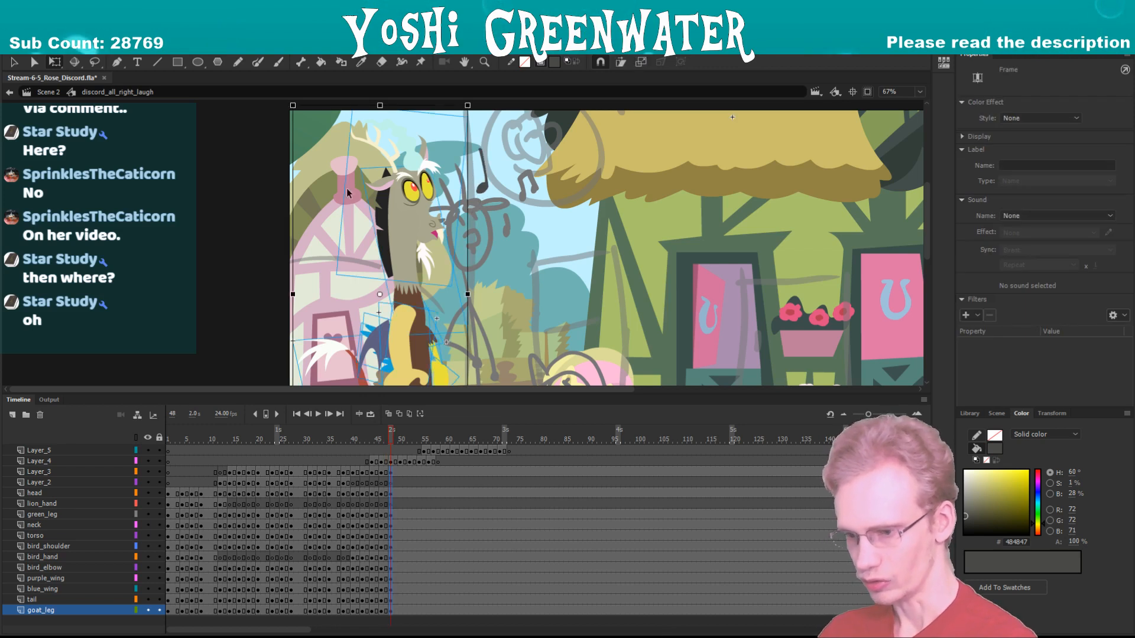
{"action": "key", "text": "period"}
{"action": "key", "text": "period"}
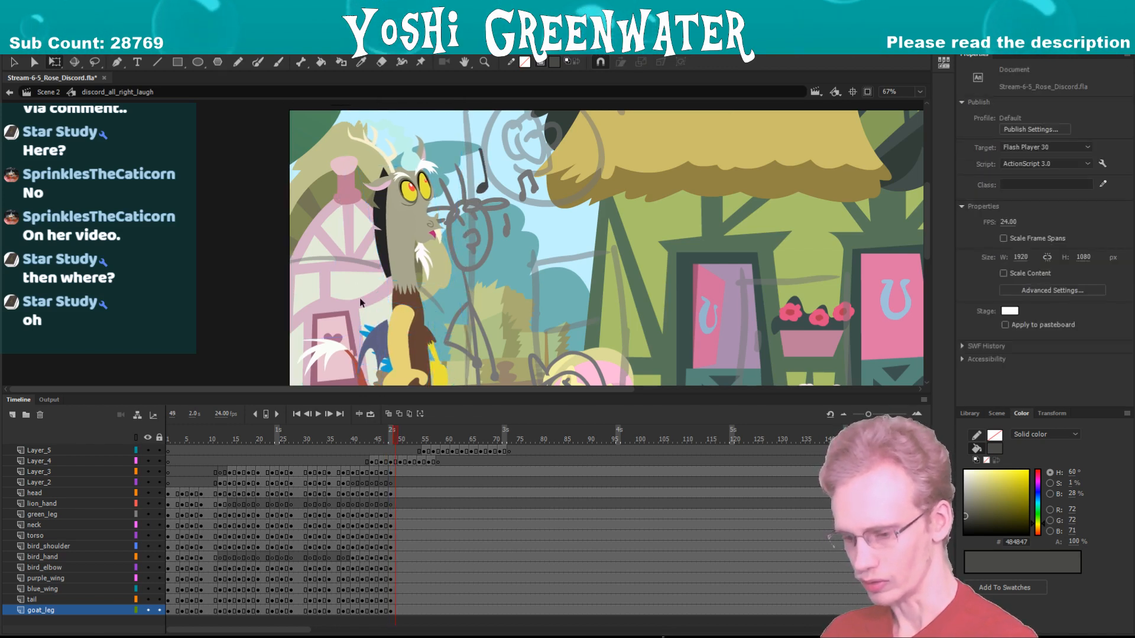
{"action": "key", "text": "F6"}
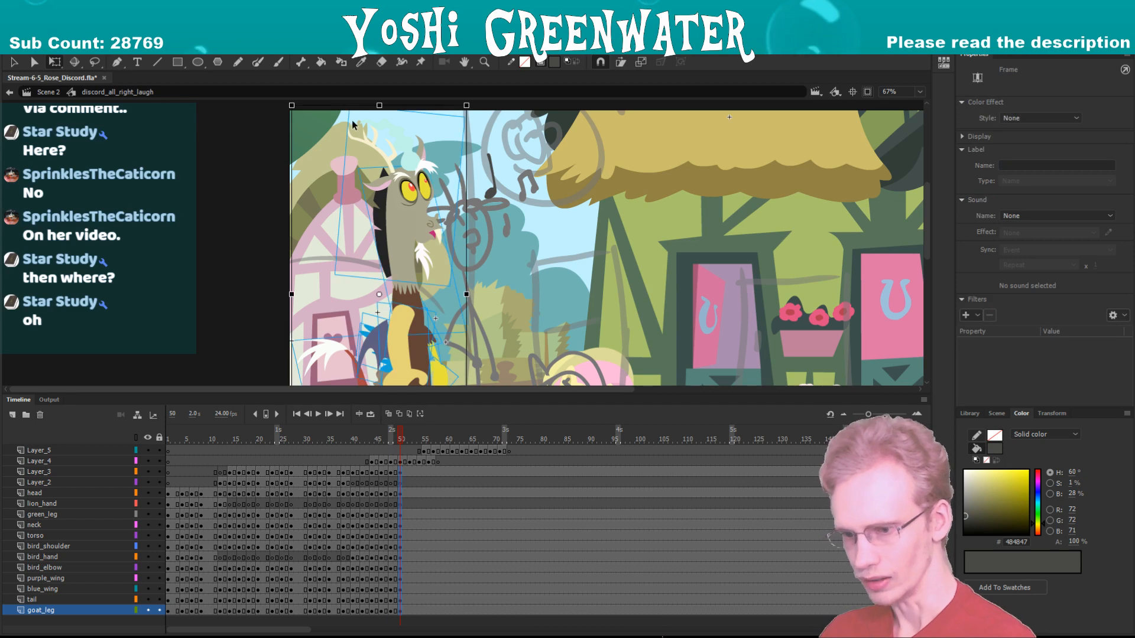
{"action": "key", "text": "Return"}
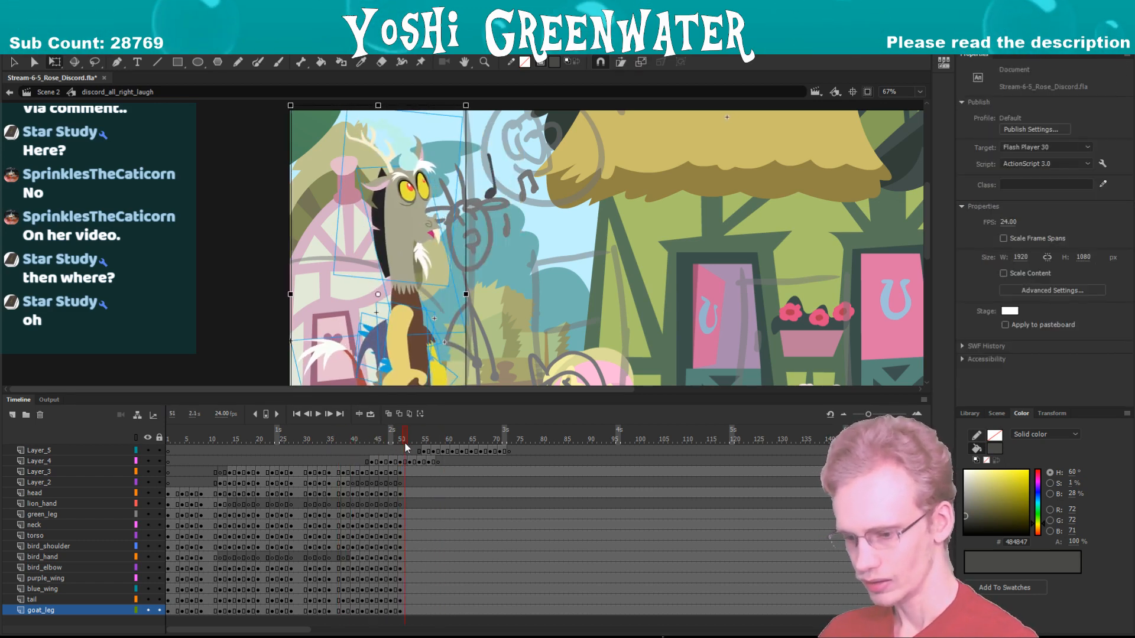
- Add keyframes on all Discord layers at frames 52 and 54, skewing his body back to the right at each
{"action": "left_click", "coordinate": [410, 472]}
{"action": "left_click_drag", "start_coordinate": [412, 483], "coordinate": [412, 610]}
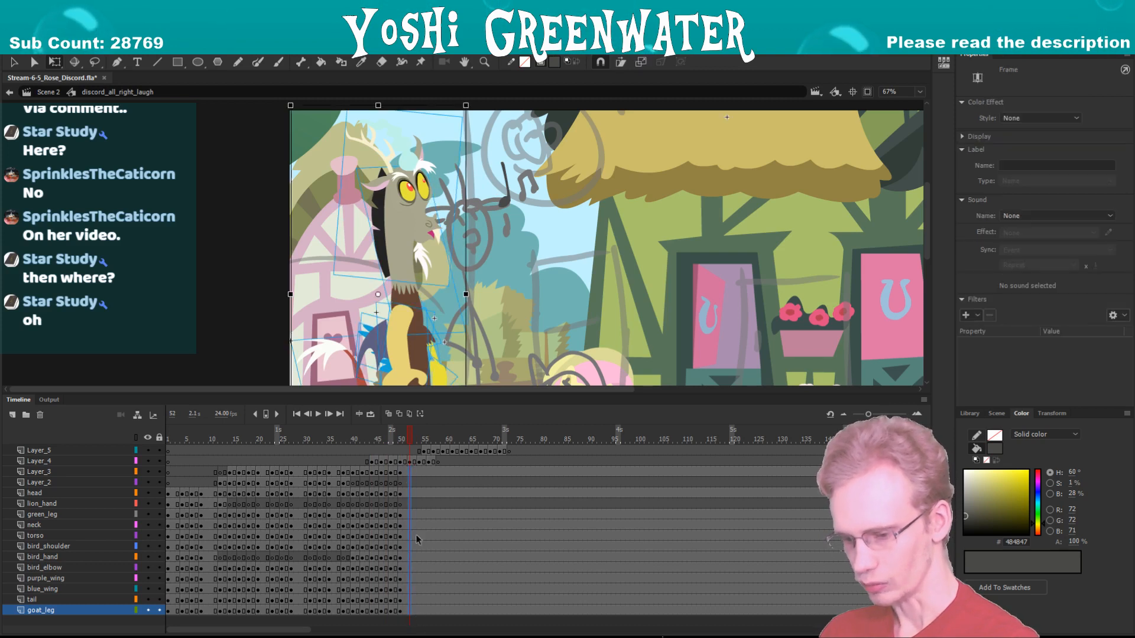
{"action": "left_click_drag", "start_coordinate": [358, 108], "coordinate": [361, 108]}
{"action": "key", "text": "."}
{"action": "left_click_drag", "start_coordinate": [423, 480], "coordinate": [419, 611]}
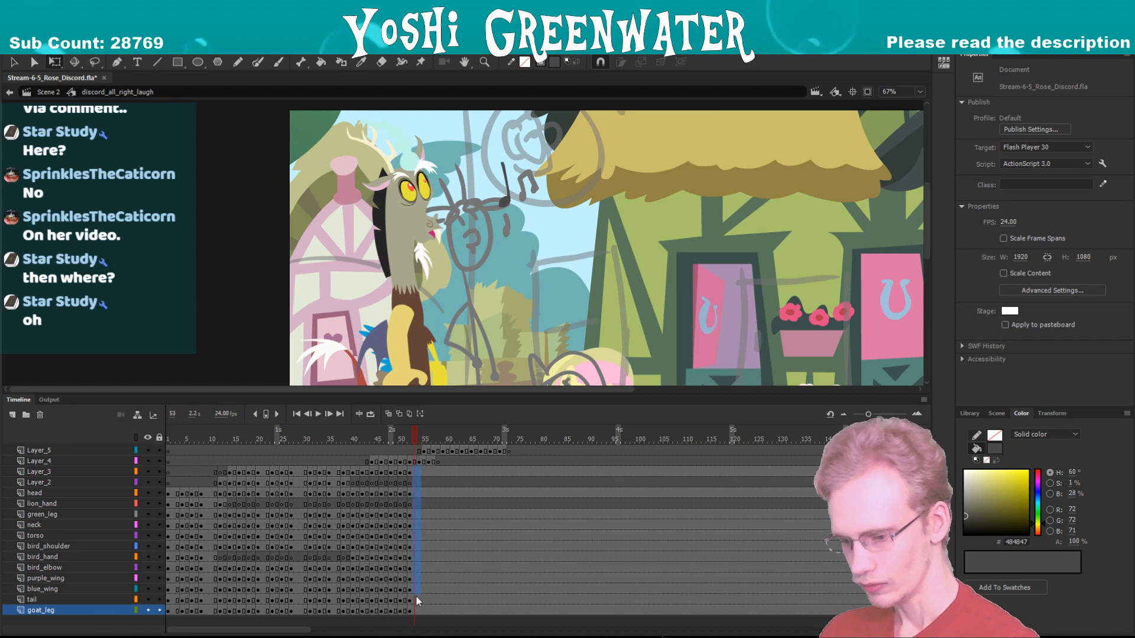
{"action": "key", "text": "F6"}
{"action": "key", "text": "."}
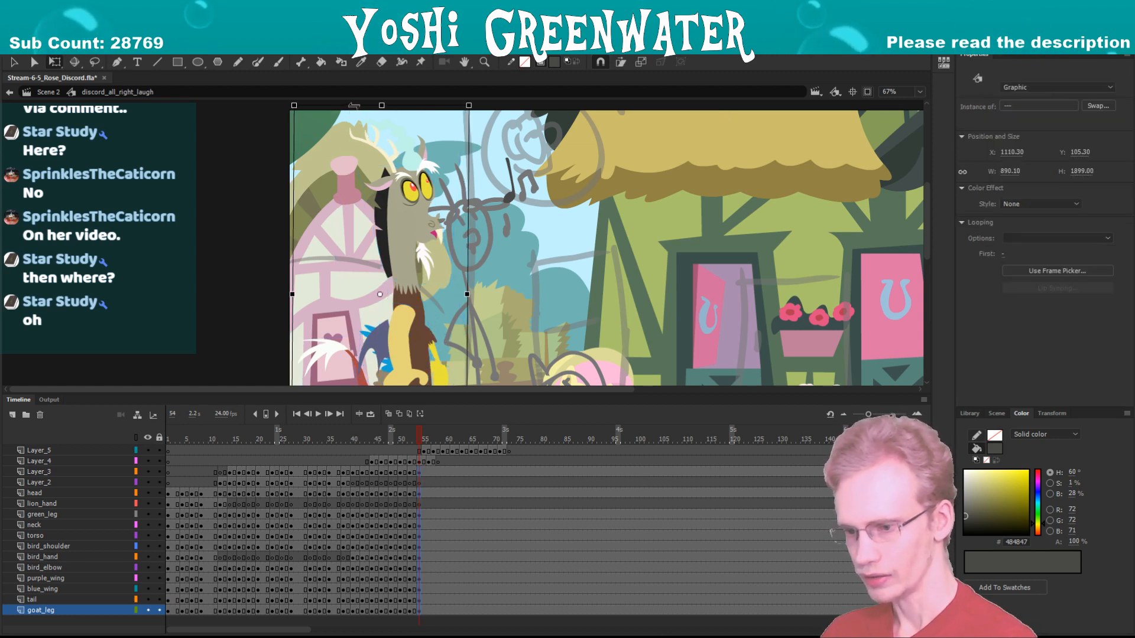
- Add keyframes on all Discord layers at frames 56 and 58, skewing his body further right, and save the file
{"action": "left_click", "coordinate": [428, 450]}
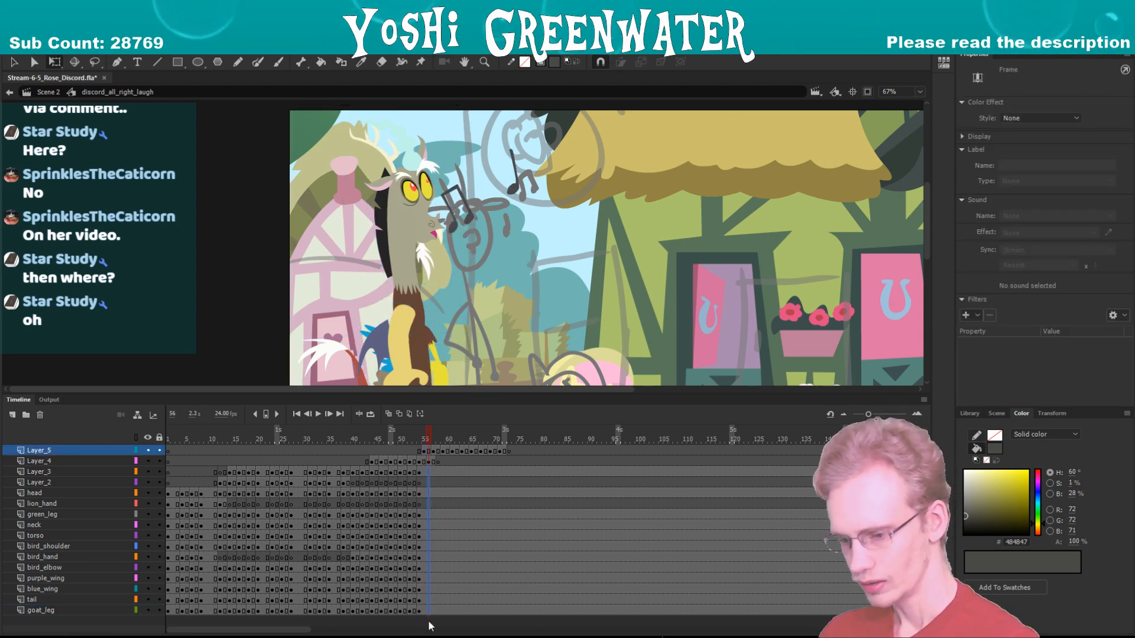
{"action": "left_click_drag", "start_coordinate": [428, 473], "coordinate": [428, 611]}
{"action": "key", "text": "F6"}
{"action": "key", "text": "."}
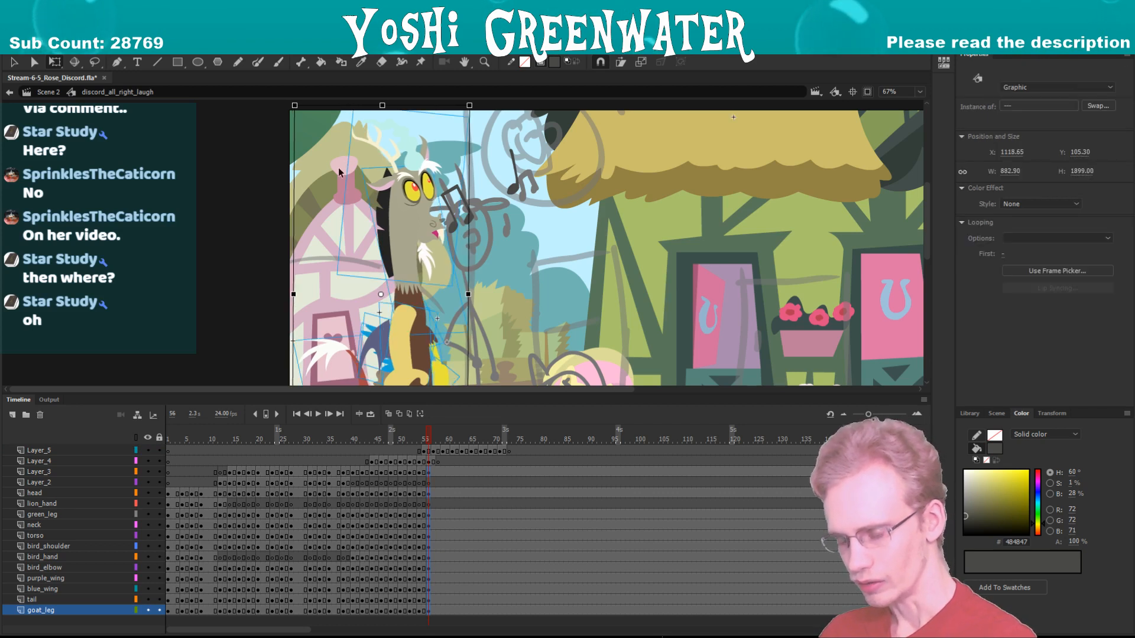
{"action": "left_click", "coordinate": [438, 451]}
{"action": "left_click_drag", "start_coordinate": [438, 473], "coordinate": [438, 610]}
{"action": "key", "text": "F6"}
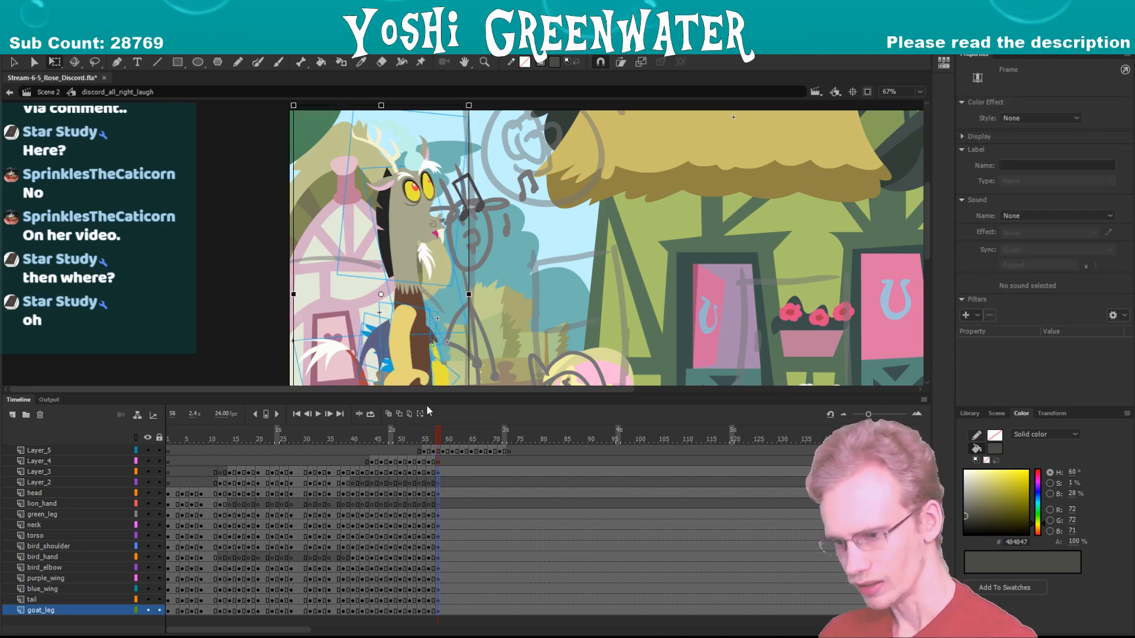
{"action": "left_click_drag", "start_coordinate": [356, 107], "coordinate": [361, 106]}
{"action": "left_click", "coordinate": [367, 208]}
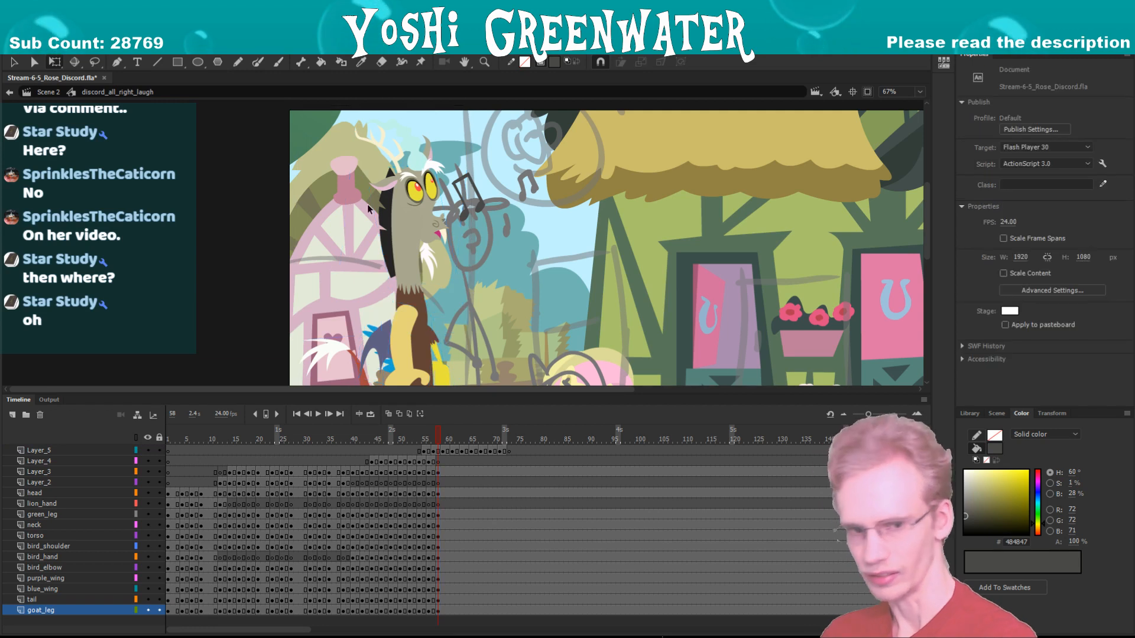
{"action": "key", "text": "ctrl+s"}
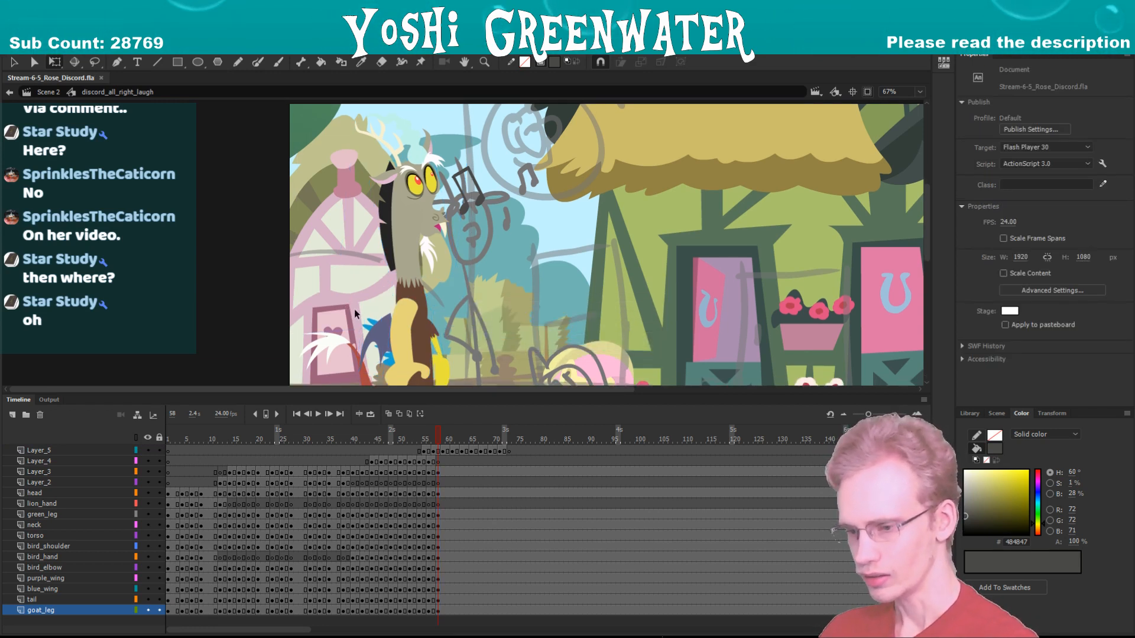
- Add keyframes on all Discord layers at frames 60 and 62, continuing his body's slight skew to the right
{"action": "key", "text": "period"}
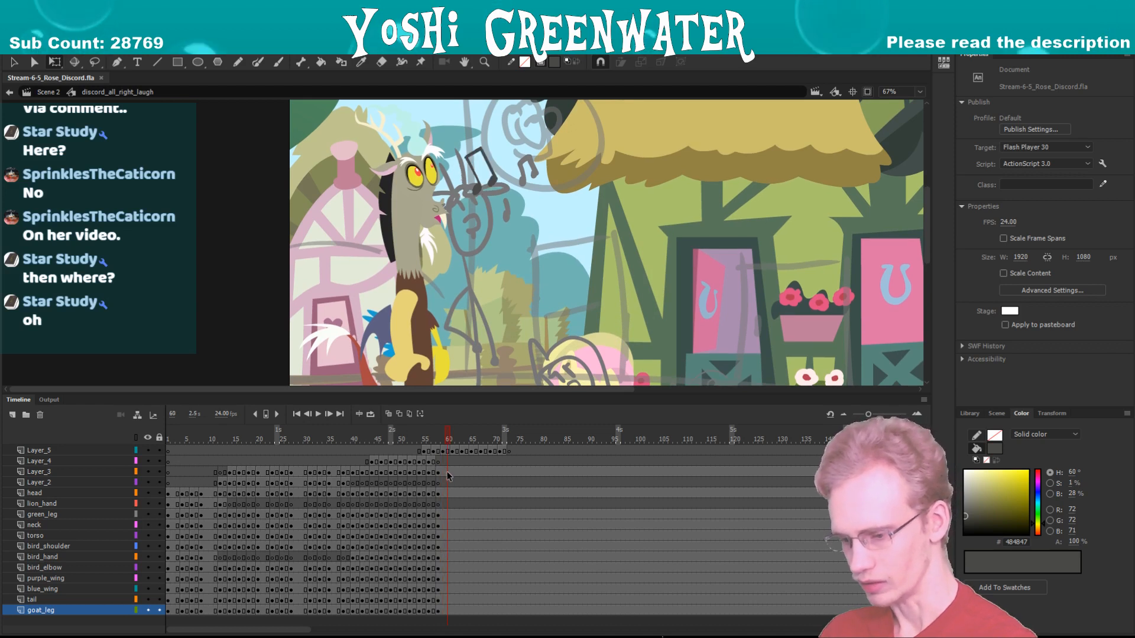
{"action": "left_click_drag", "start_coordinate": [447, 476], "coordinate": [449, 605]}
{"action": "left_click_drag", "start_coordinate": [359, 118], "coordinate": [354, 128]}
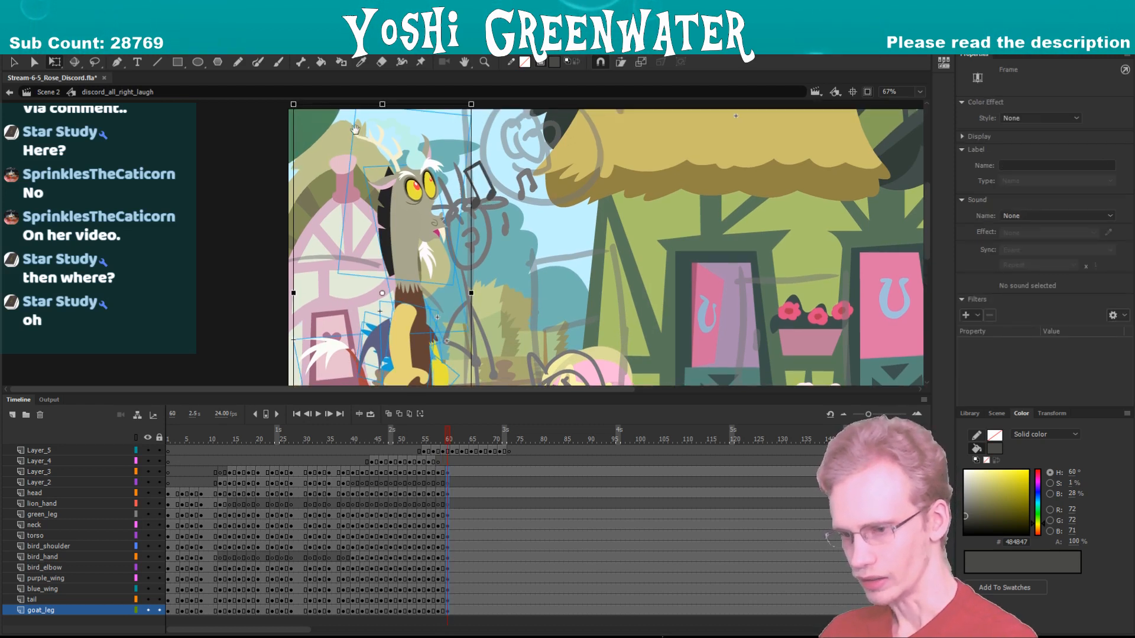
{"action": "key", "text": "Escape"}
{"action": "key", "text": "period"}
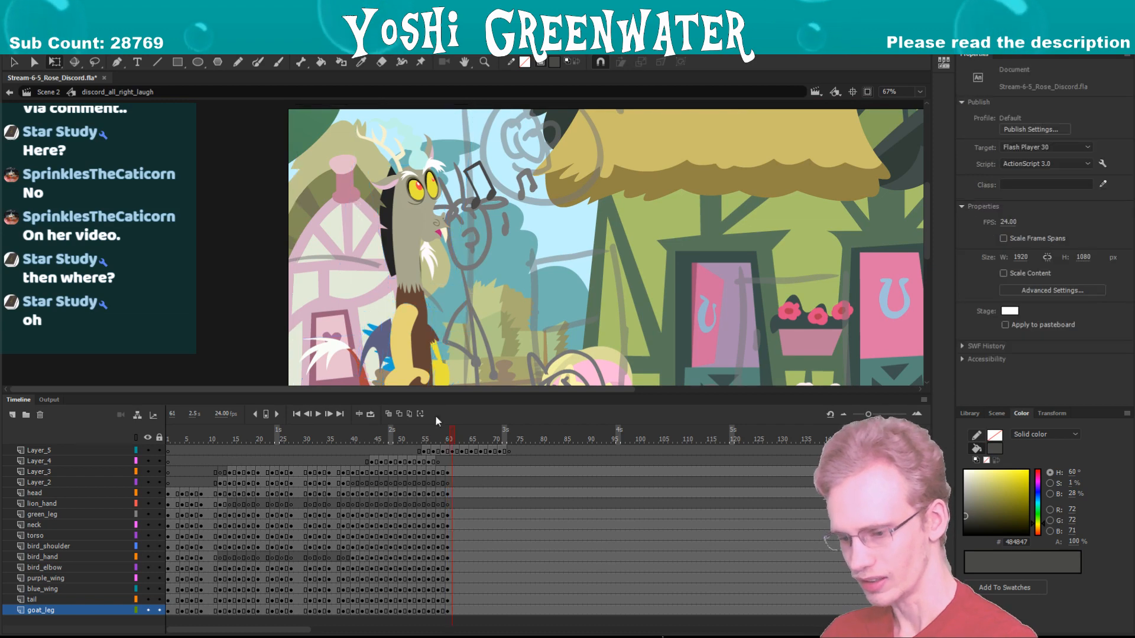
{"action": "key", "text": "period"}
{"action": "left_click_drag", "start_coordinate": [457, 611], "coordinate": [457, 473]}
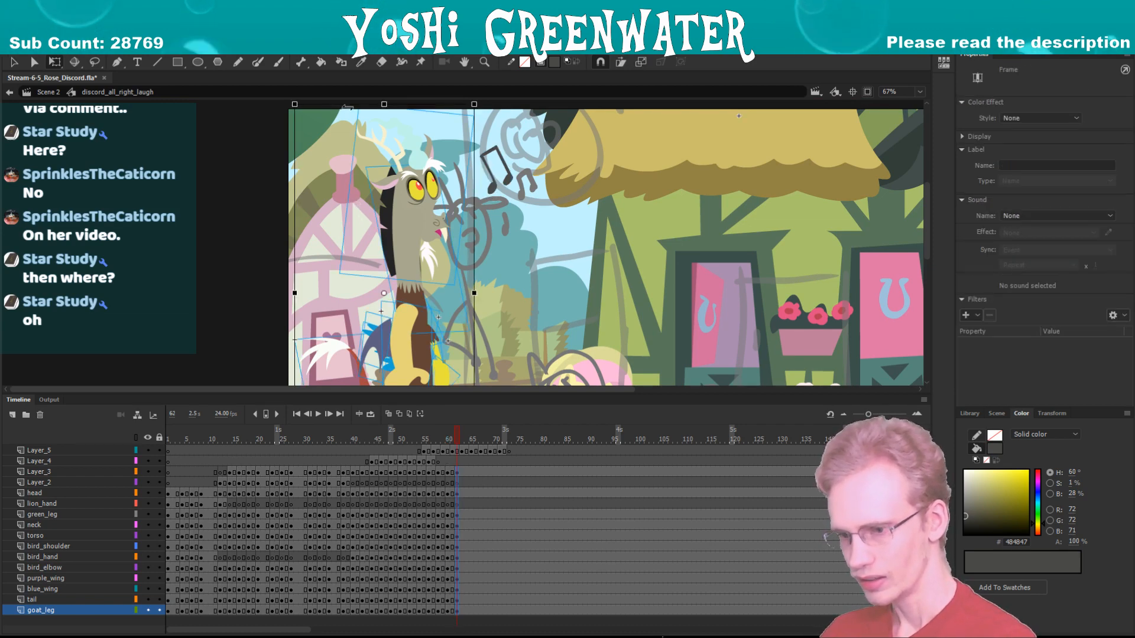
- Play back Discord's swaying with the notes from frame 39 inside the laugh symbol
{"action": "left_click", "coordinate": [347, 440]}
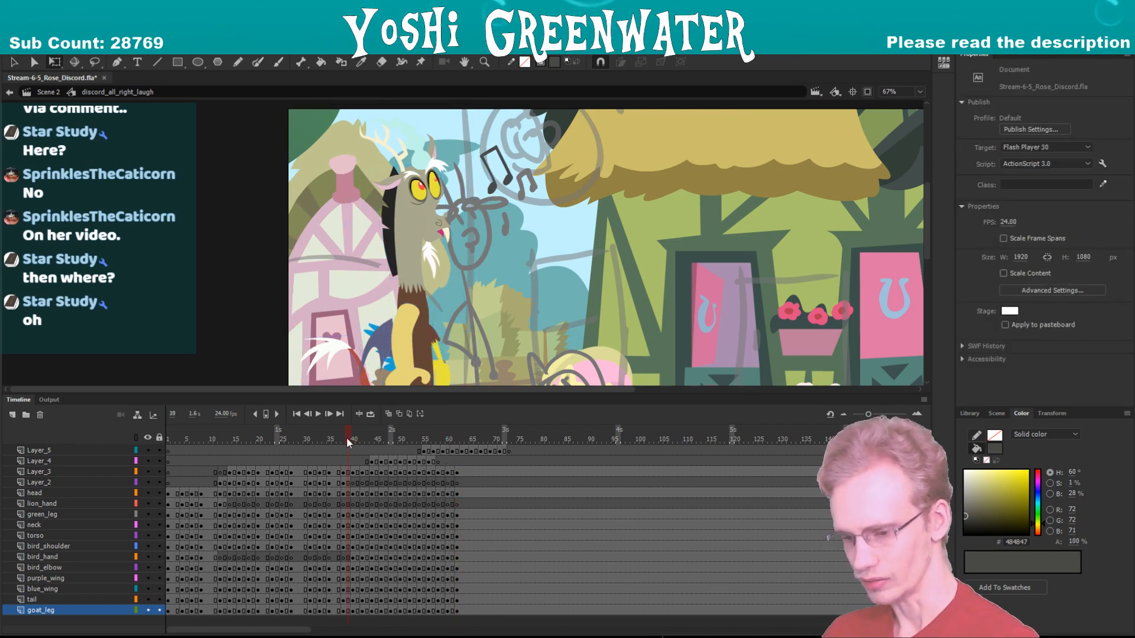
{"action": "key", "text": "Return"}
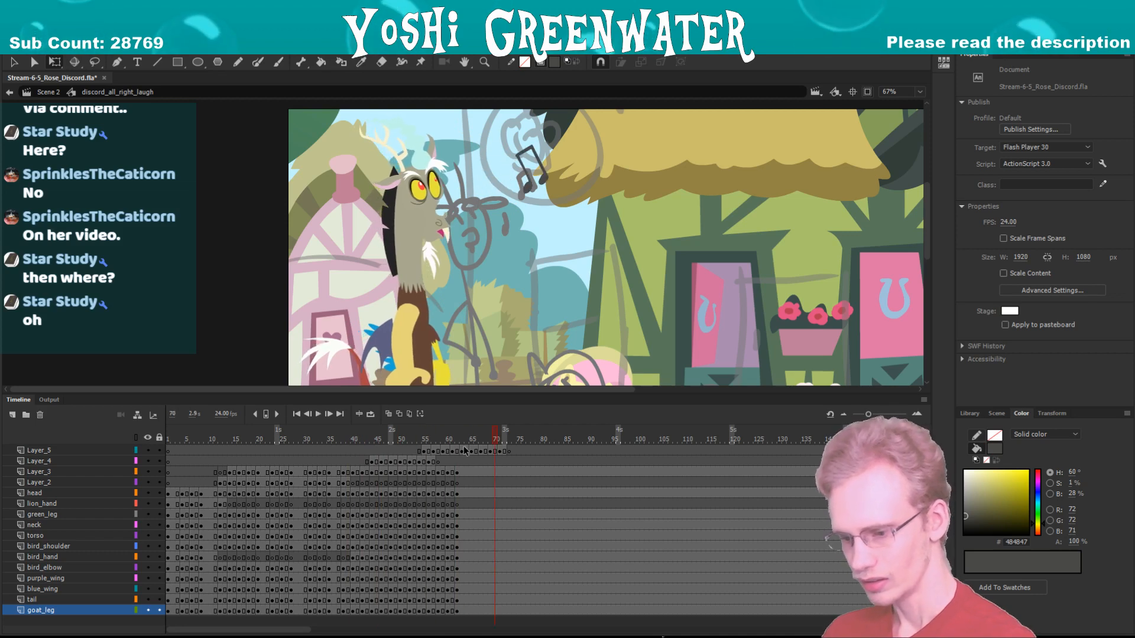
{"action": "left_click", "coordinate": [466, 440]}
- Return to Scene 2, play back the shot from about frame 261, and scrub to frame 288
{"action": "double_click", "coordinate": [250, 306]}
{"action": "key", "text": "space"}
{"action": "left_click_drag", "start_coordinate": [216, 295], "coordinate": [178, 272]}
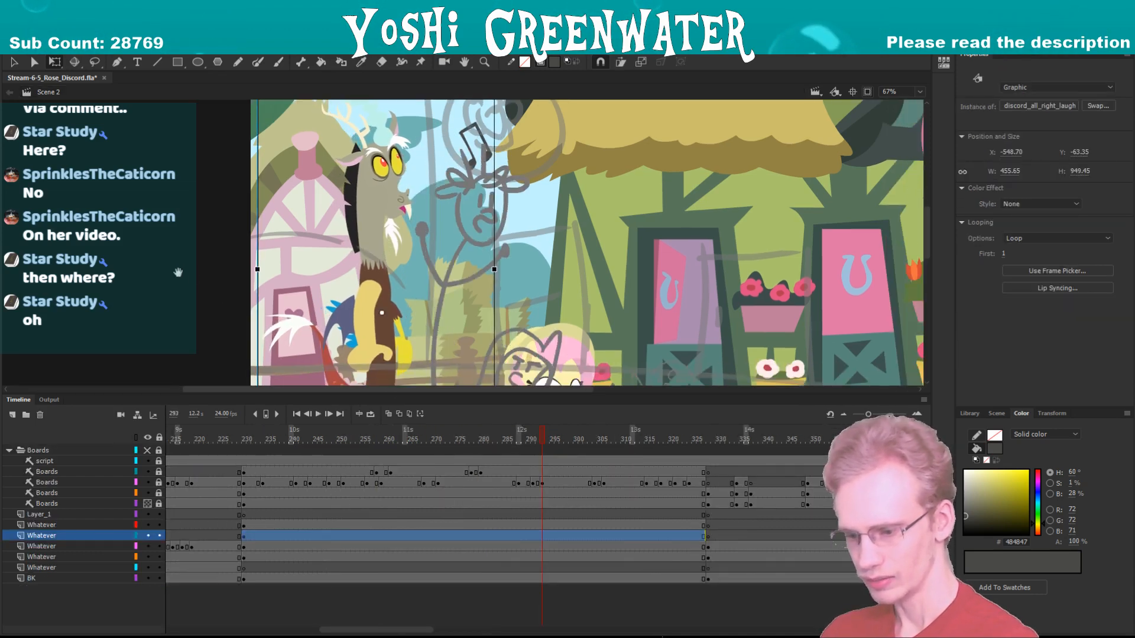
{"action": "left_click", "coordinate": [395, 437]}
{"action": "key", "text": "Return"}
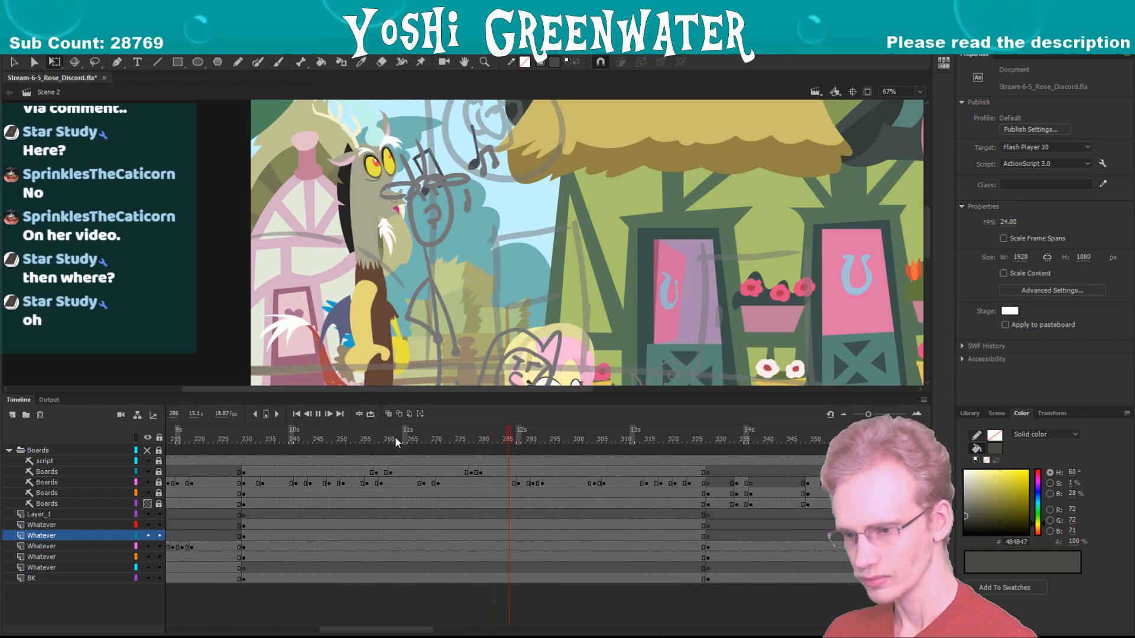
{"action": "mouse_move", "coordinate": [432, 435]}
{"action": "left_mouse_down"}
{"action": "mouse_move", "coordinate": [541, 445]}
{"action": "mouse_move", "coordinate": [504, 442]}
{"action": "mouse_move", "coordinate": [516, 442]}
{"action": "left_mouse_up"}
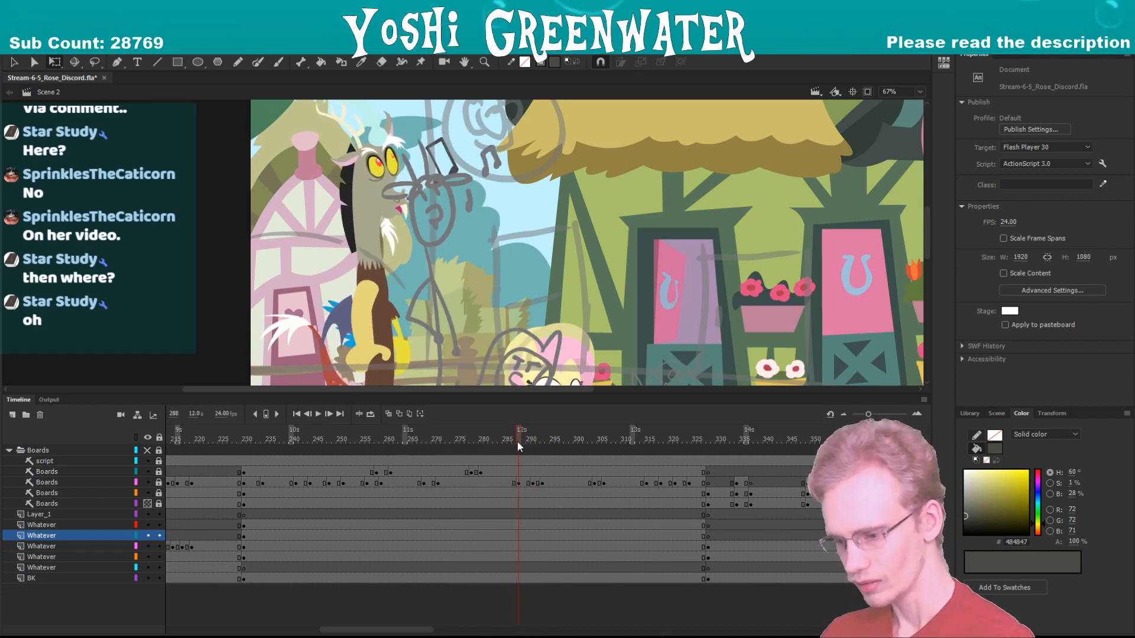
- Reopen the laugh symbol, add keyframes on all Discord layers at frame 64, and skew his body slightly left
{"action": "double_click", "coordinate": [366, 312]}
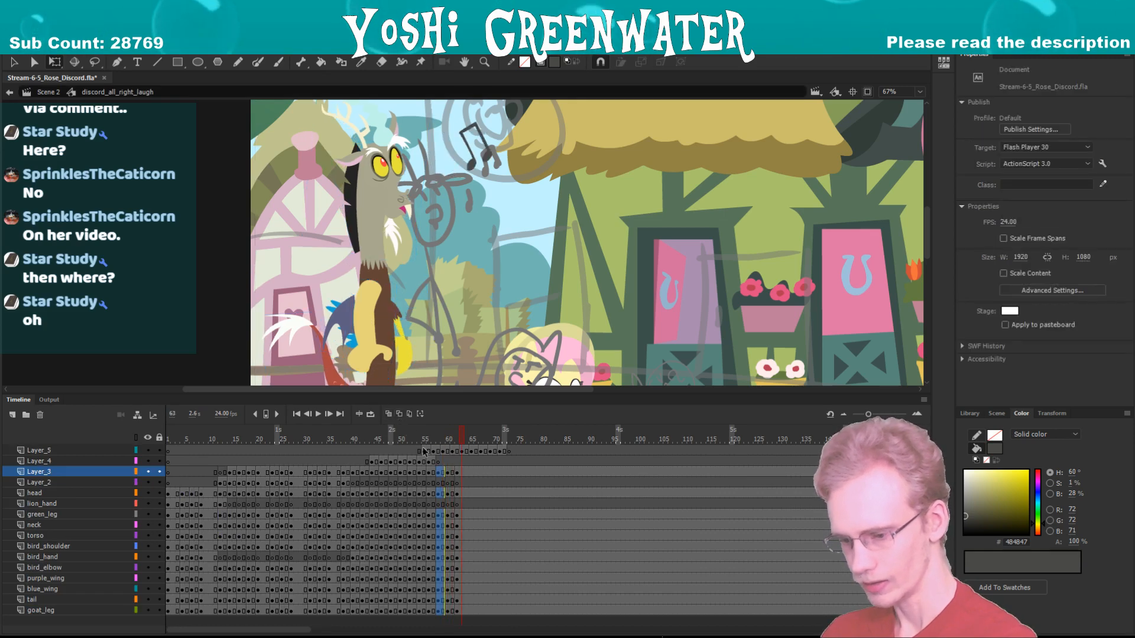
{"action": "left_click", "coordinate": [465, 473]}
{"action": "left_click", "coordinate": [465, 611], "text": "shift"}
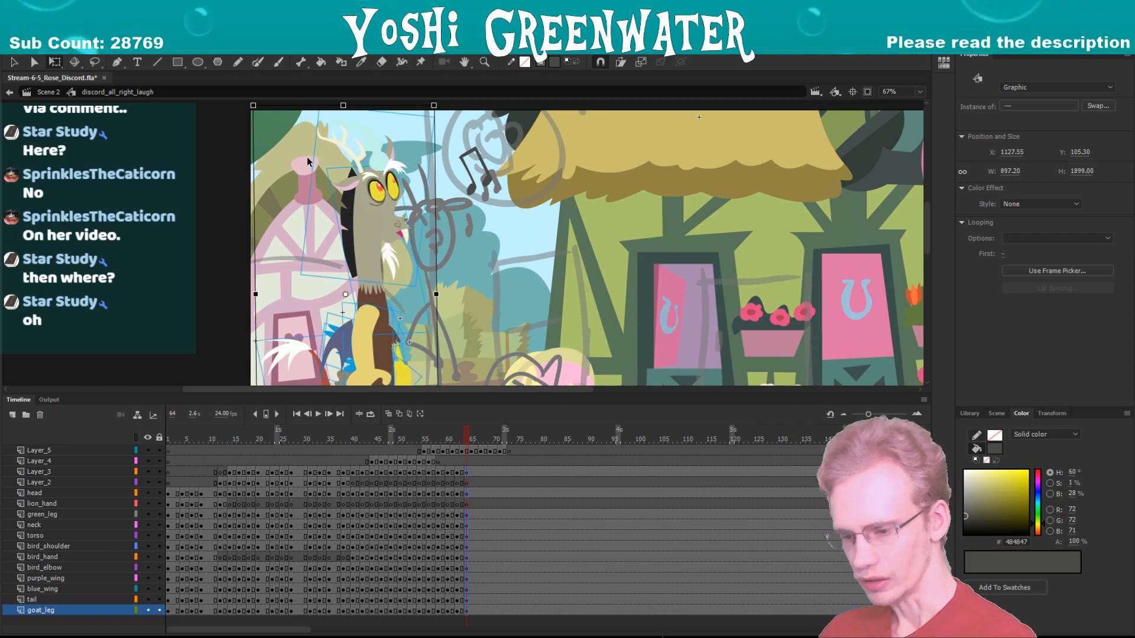
- Add keyframes at frame 66 on all Discord layers, hide the panels, and skew his body without the head slightly right
{"action": "left_click", "coordinate": [474, 451]}
{"action": "left_click", "coordinate": [475, 612], "text": "shift"}
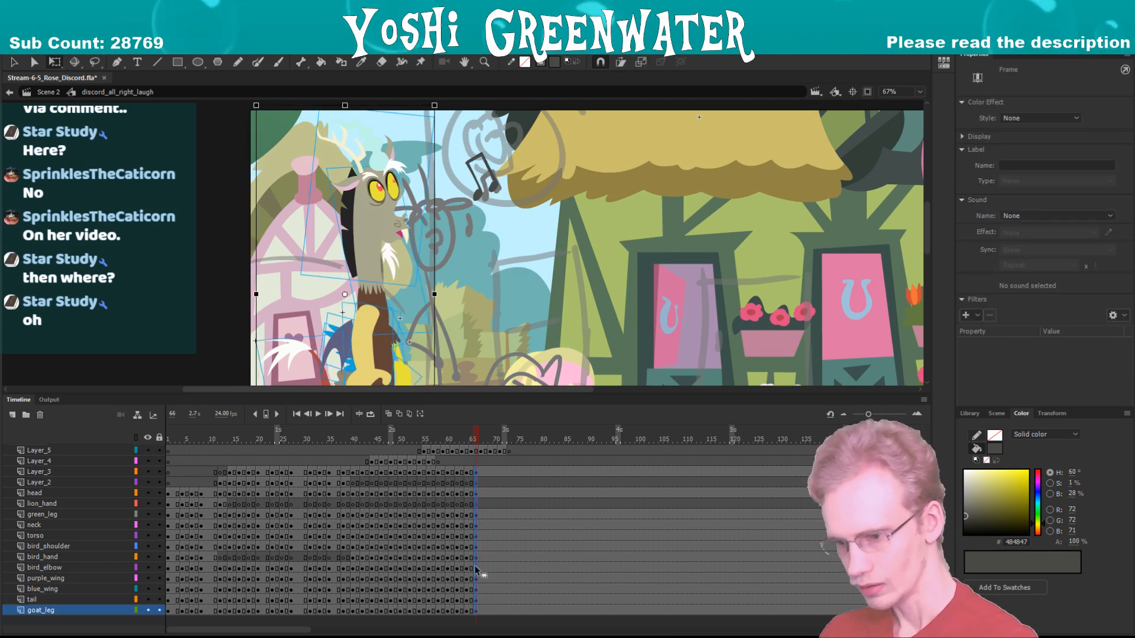
{"action": "key", "text": "F4"}
{"action": "left_click", "coordinate": [417, 235], "text": "shift"}
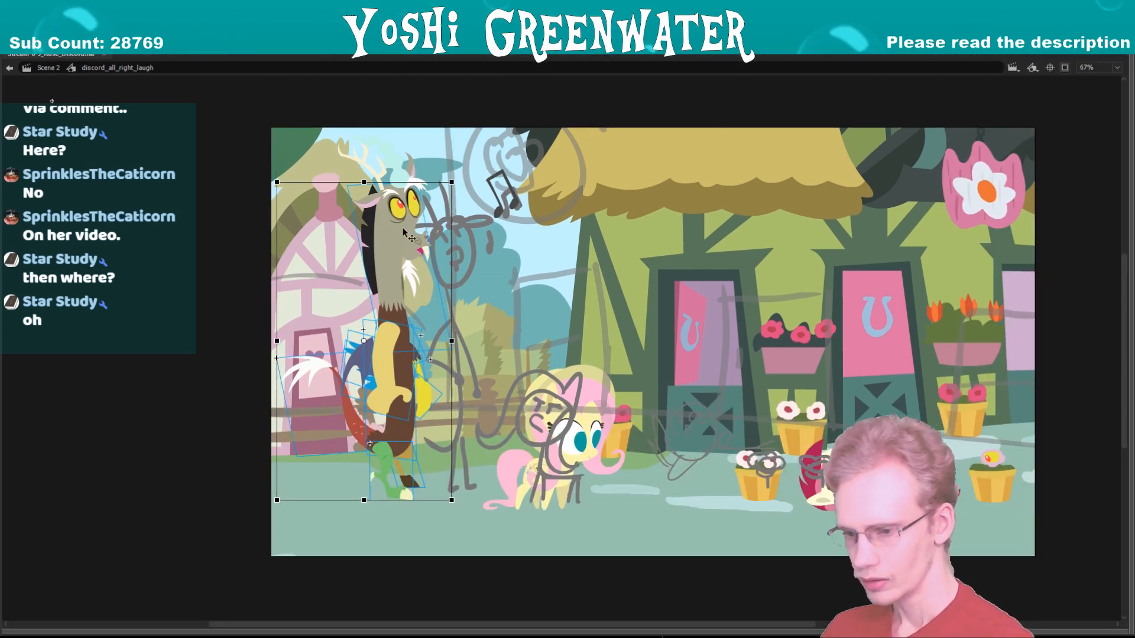
{"action": "left_click_drag", "start_coordinate": [332, 183], "coordinate": [339, 183]}
{"action": "left_click", "coordinate": [334, 211]}
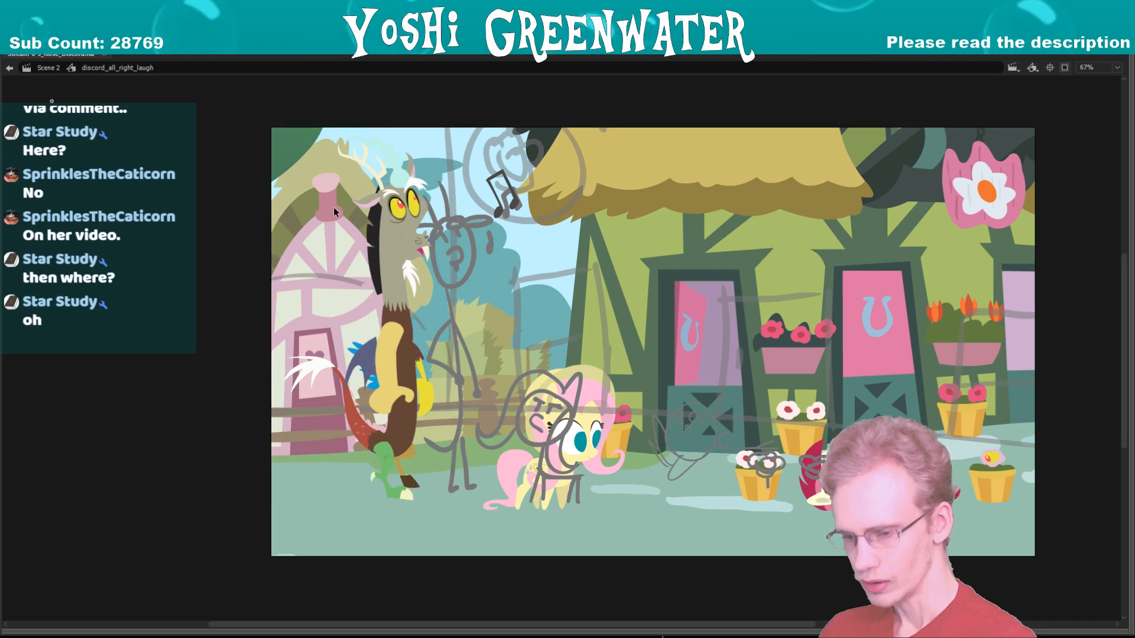
- Return to Scene 2, reopen Discord's laugh symbol at frame 66, and hide the panels
{"action": "double_click", "coordinate": [340, 302]}
{"action": "key", "text": "F4"}
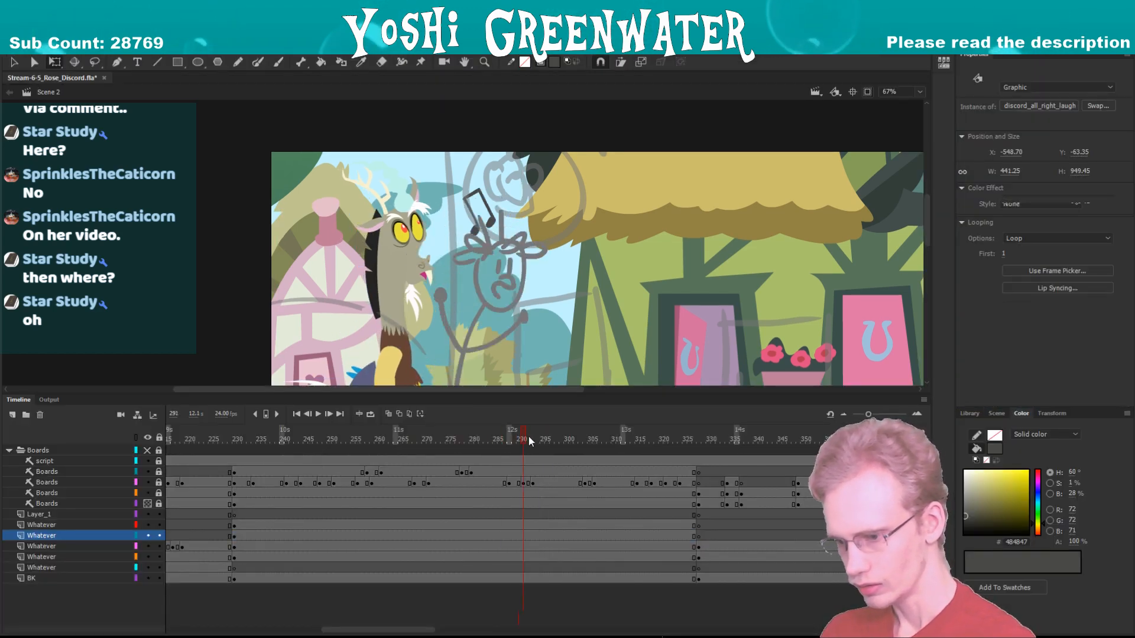
{"action": "double_click", "coordinate": [369, 379]}
{"action": "left_click_drag", "start_coordinate": [338, 354], "coordinate": [335, 304]}
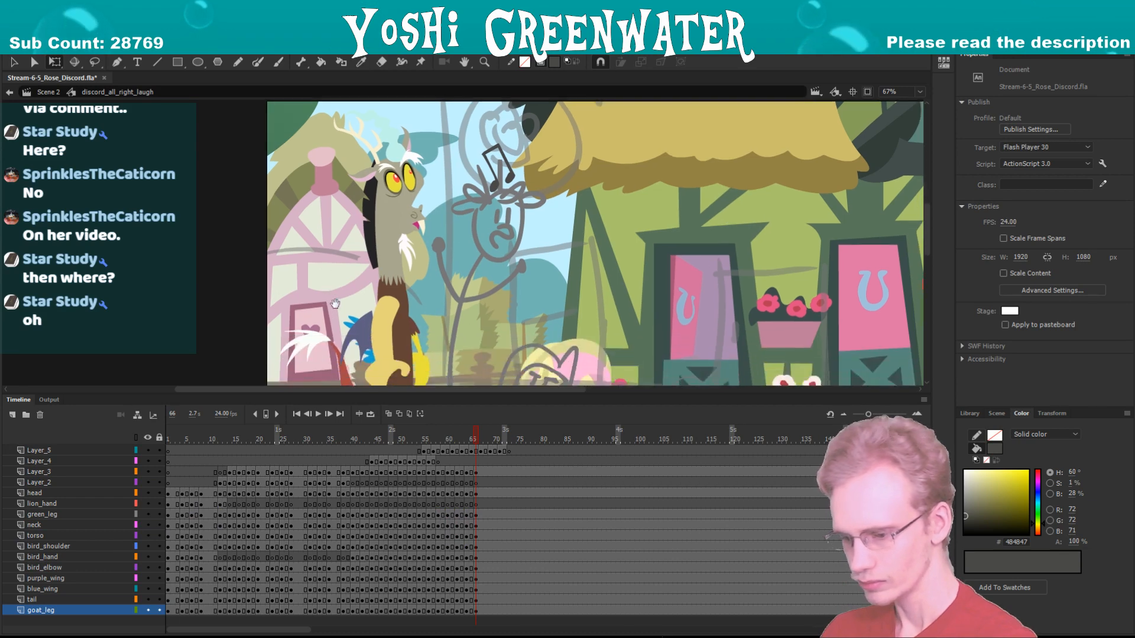
{"action": "key", "text": "F4"}
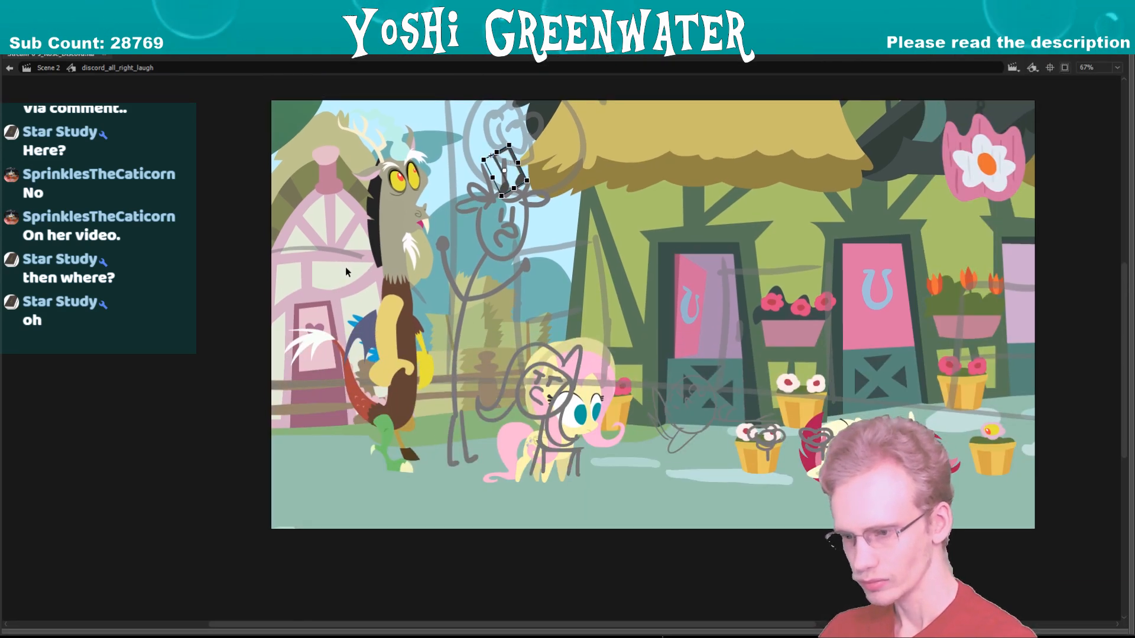
- Rotate Discord's head slightly clockwise at frame 66, undoing the extra adjustment made after it
{"action": "key", "text": "ctrl+a"}
{"action": "left_click", "coordinate": [346, 267]}
{"action": "left_click", "coordinate": [384, 163]}
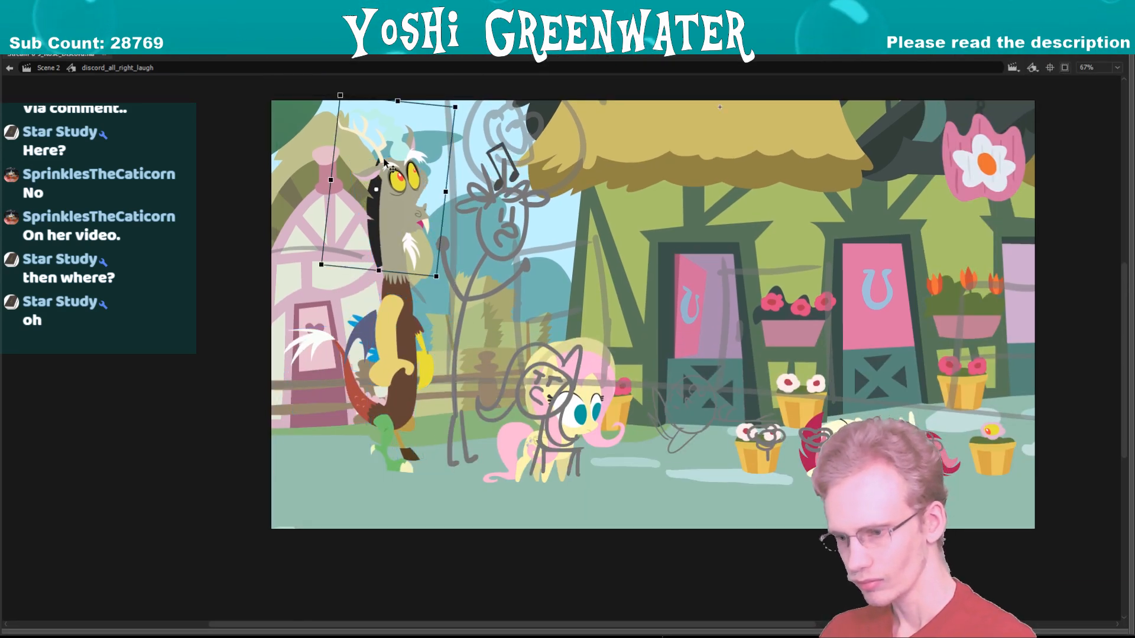
{"action": "left_click_drag", "start_coordinate": [455, 108], "coordinate": [471, 125]}
{"action": "left_click_drag", "start_coordinate": [395, 260], "coordinate": [433, 252]}
{"action": "key", "text": "ctrl+z"}
- Flip Discord's lion arm vertically so the hand points upward from the shoulder
{"action": "left_click", "coordinate": [422, 229]}
{"action": "left_click", "coordinate": [384, 361]}
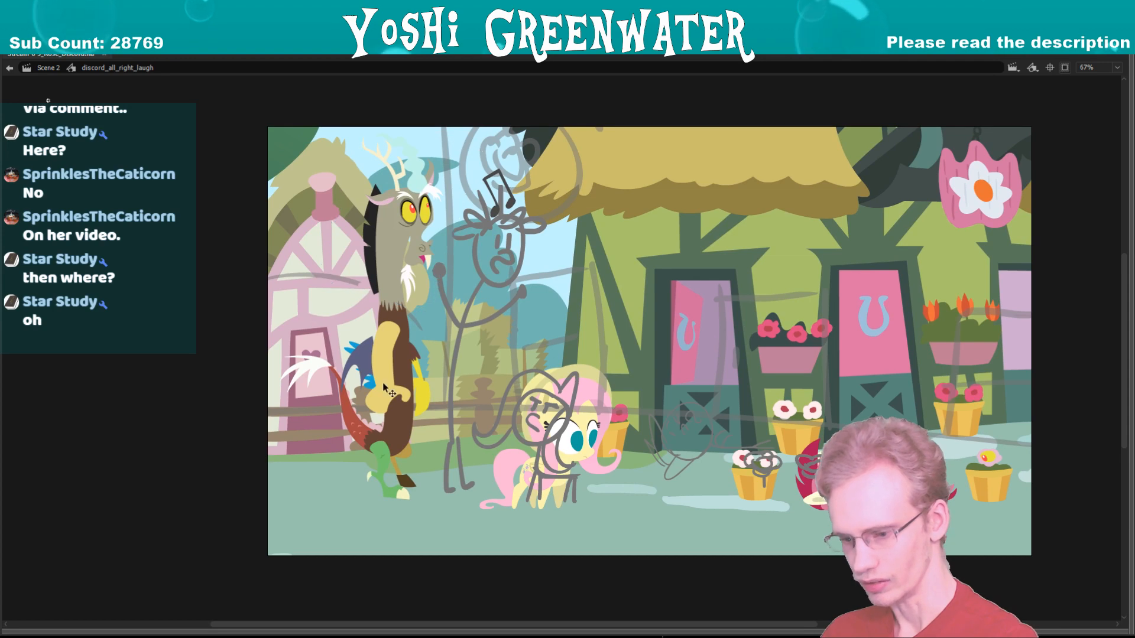
{"action": "key", "text": "F4"}
{"action": "left_click_drag", "start_coordinate": [333, 349], "coordinate": [338, 292]}
{"action": "scroll", "coordinate": [338, 292], "scroll_direction": "up", "scroll_amount": 2}
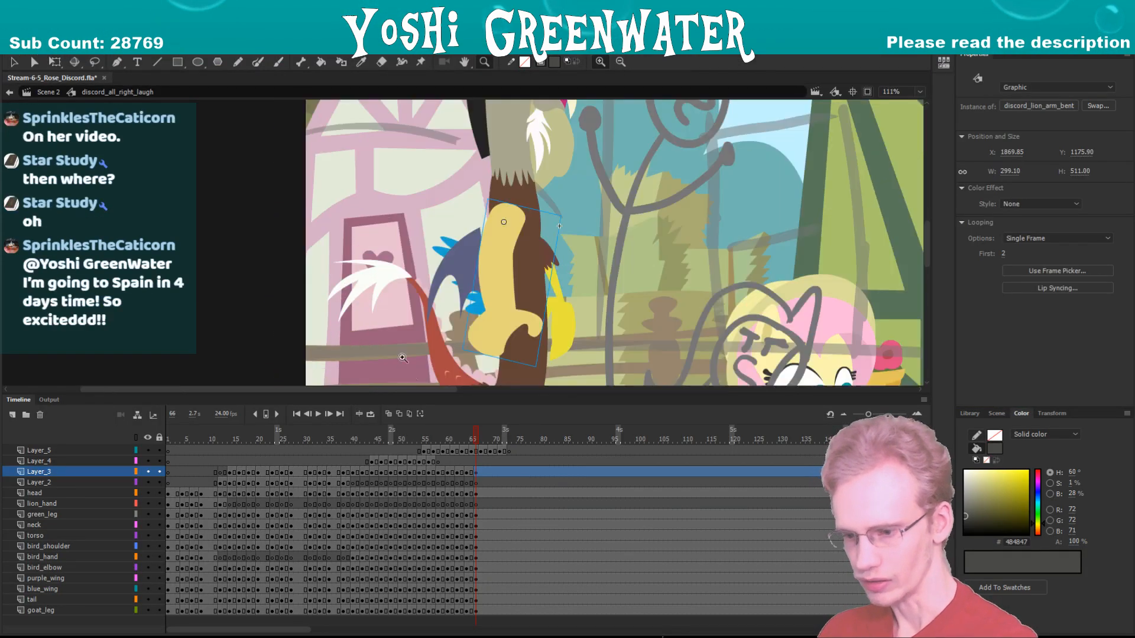
{"action": "left_click", "coordinate": [1043, 417]}
{"action": "left_click", "coordinate": [981, 627]}
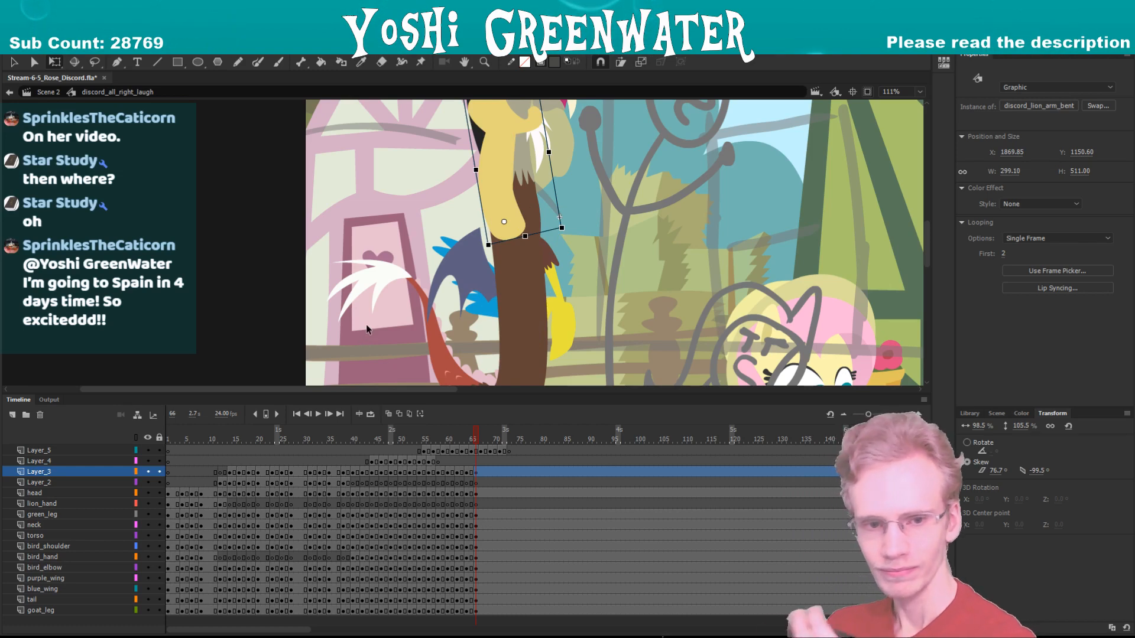
- Hide the panels and rotate the flipped lion arm counterclockwise, outward behind Discord's torso
{"action": "left_click_drag", "start_coordinate": [318, 227], "coordinate": [338, 396]}
{"action": "left_click", "coordinate": [324, 277]}
{"action": "key", "text": "F4"}
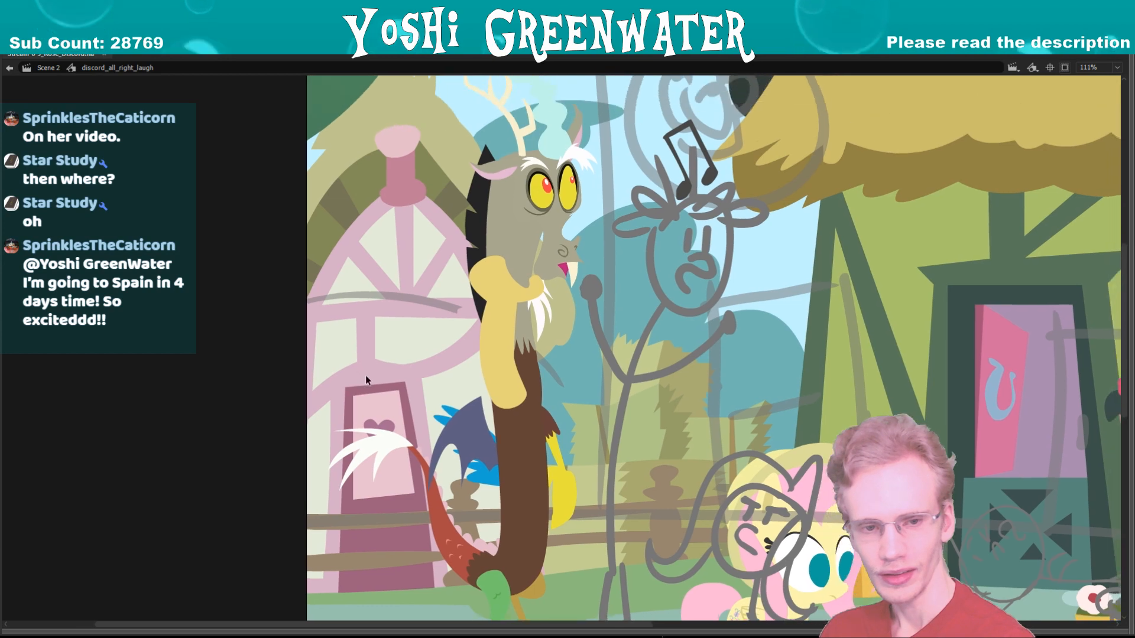
{"action": "left_click", "coordinate": [504, 372]}
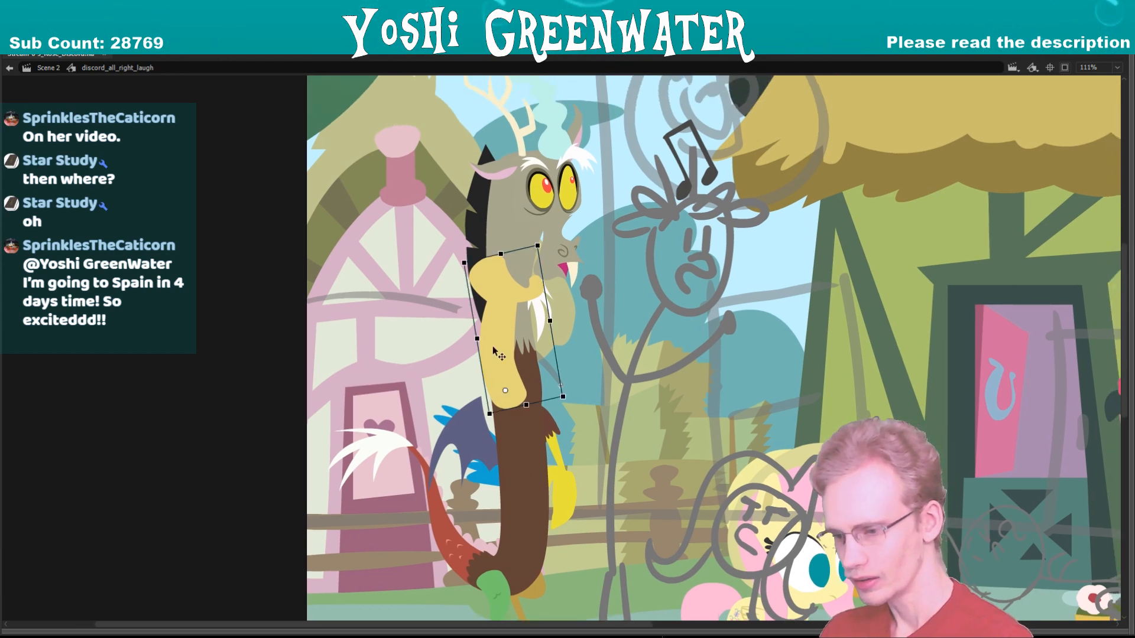
{"action": "left_click_drag", "start_coordinate": [466, 305], "coordinate": [437, 357]}
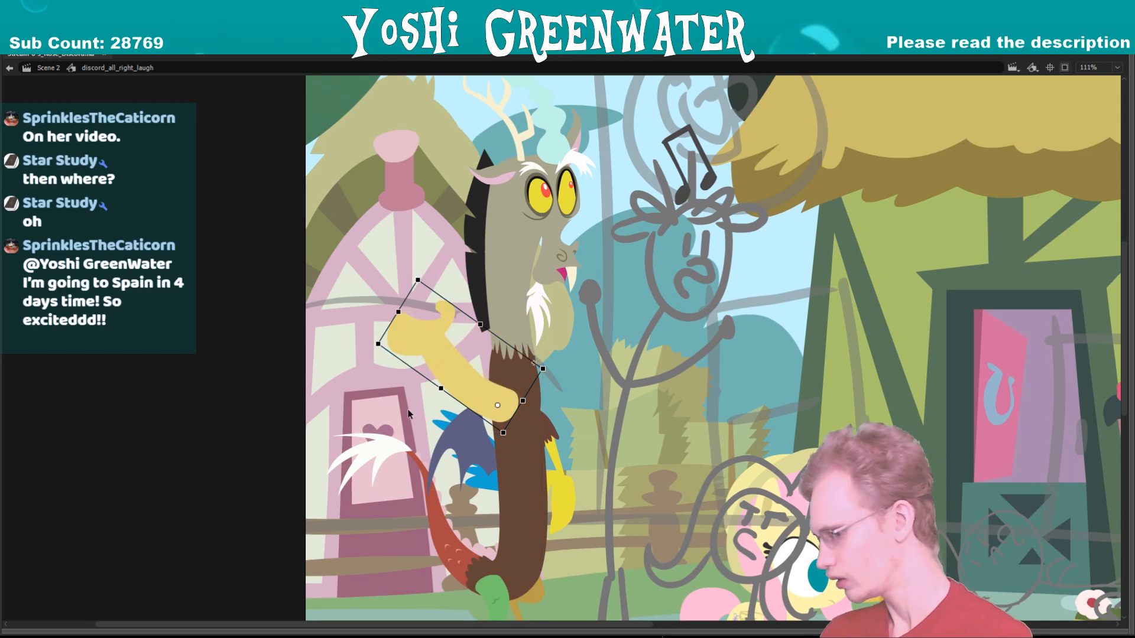
- Flip the bird shoulder, elbow and hand vertically, and move the arm up to the chest
{"action": "left_click_drag", "start_coordinate": [413, 412], "coordinate": [393, 393]}
{"action": "left_click", "coordinate": [529, 413]}
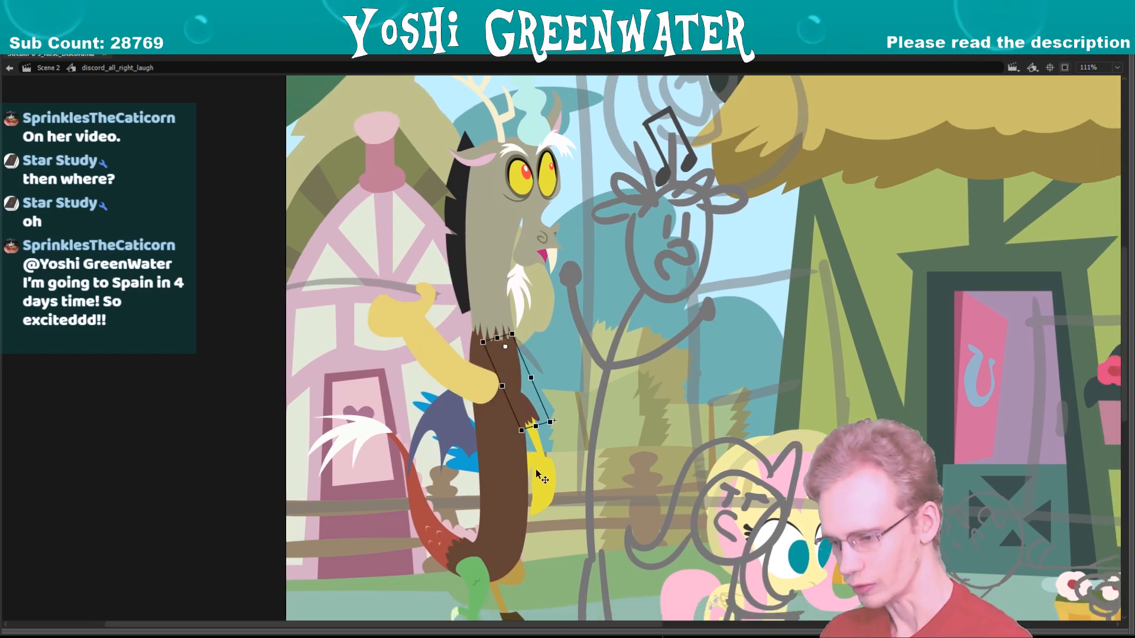
{"action": "key", "text": "v"}
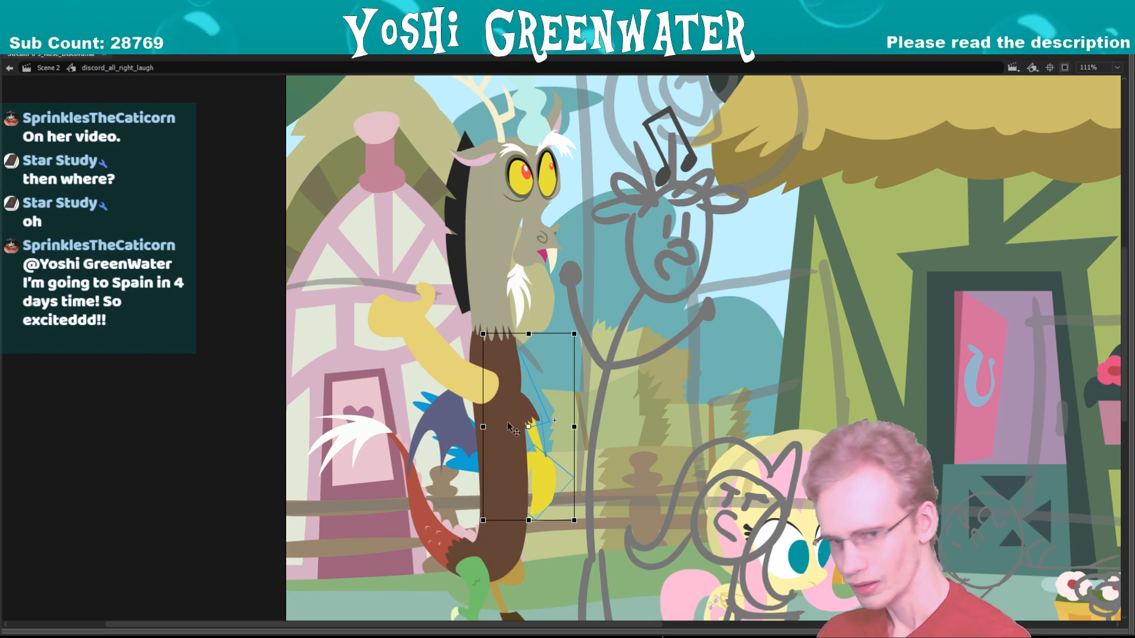
{"action": "key", "text": "F4"}
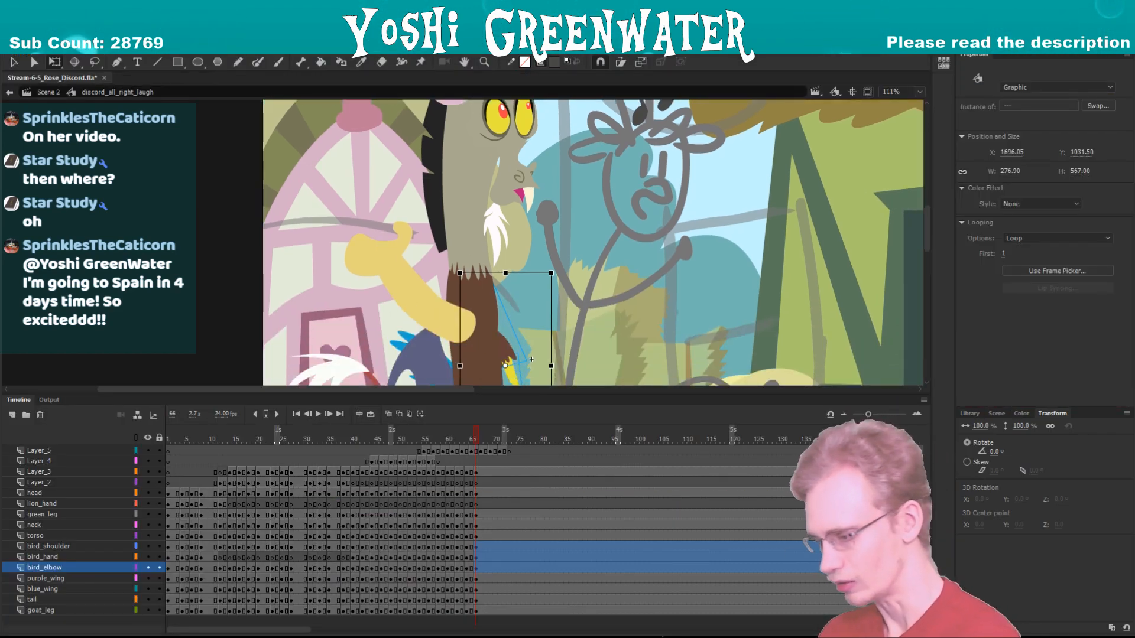
{"action": "key", "text": "ctrl+shift+v"}
{"action": "key", "text": "F4"}
{"action": "left_click_drag", "start_coordinate": [530, 297], "coordinate": [537, 208]}
- Rotate the whole bird arm clockwise away from the body and realign its shoulder with the torso
{"action": "left_click", "coordinate": [540, 288]}
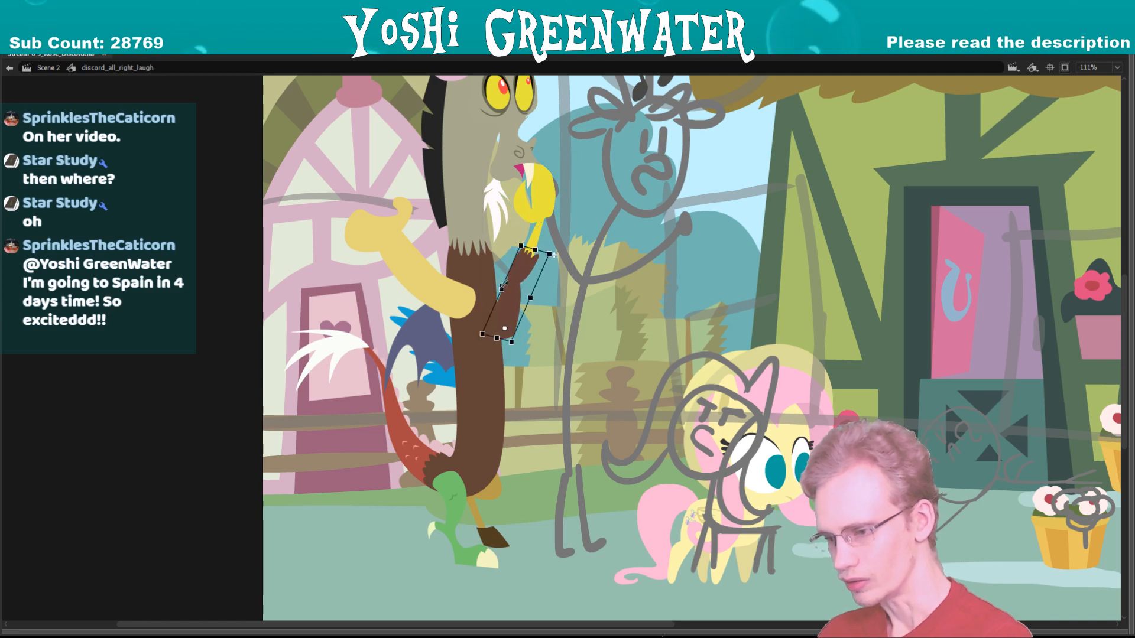
{"action": "left_click", "coordinate": [538, 229], "text": "shift"}
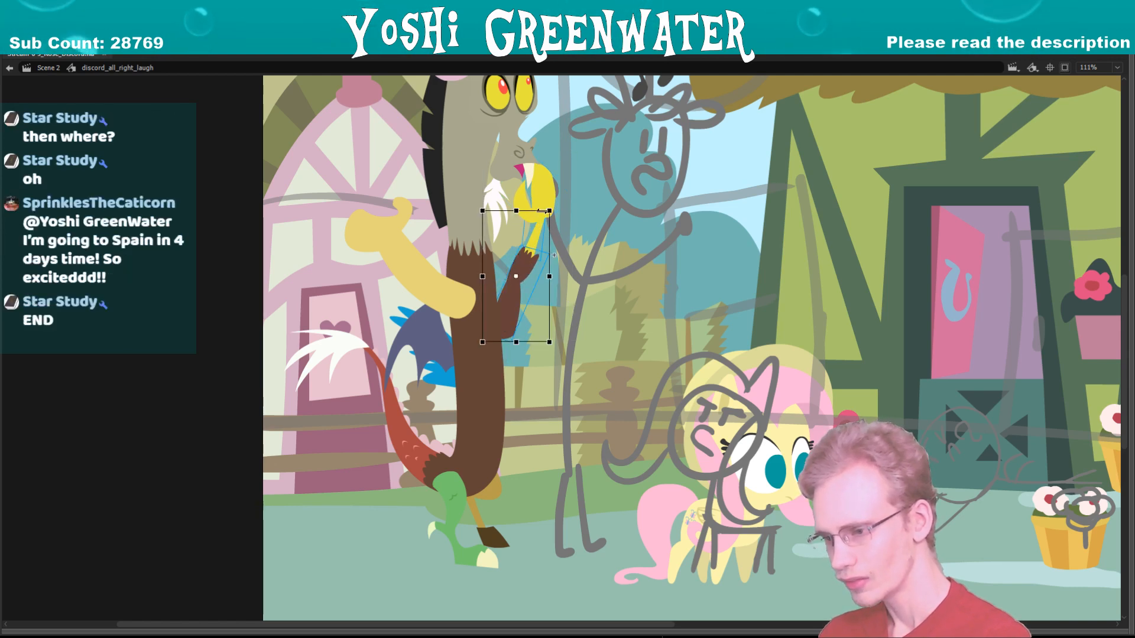
{"action": "left_click", "coordinate": [540, 201], "text": "shift"}
{"action": "left_click_drag", "start_coordinate": [494, 312], "coordinate": [463, 337]}
{"action": "left_click_drag", "start_coordinate": [457, 276], "coordinate": [451, 321]}
{"action": "left_click_drag", "start_coordinate": [497, 356], "coordinate": [498, 345]}
- Select Discord's neck, torso, wings and tail together, and skew them to the right
{"action": "left_click", "coordinate": [449, 265]}
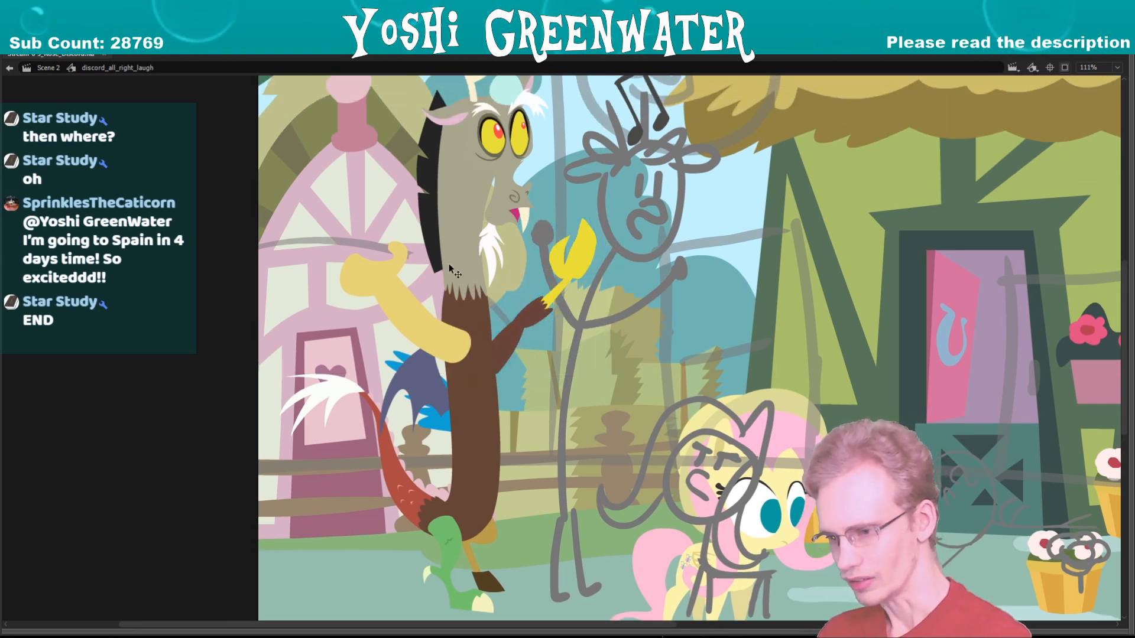
{"action": "left_click", "coordinate": [478, 413], "text": "shift"}
{"action": "left_click", "coordinate": [381, 446], "text": "shift"}
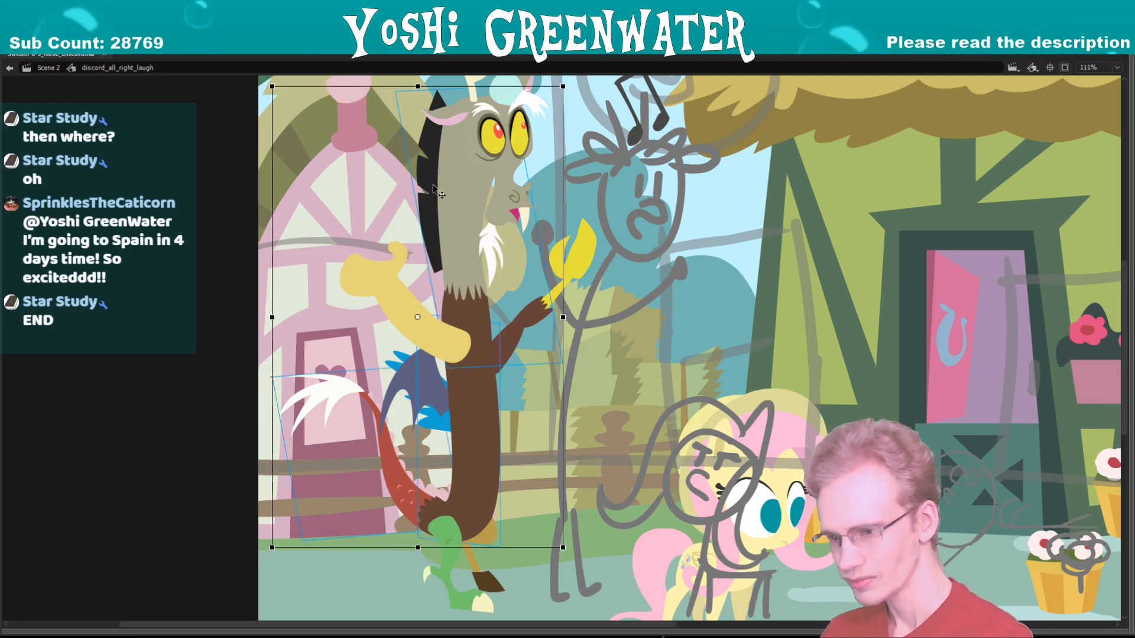
{"action": "left_click_drag", "start_coordinate": [403, 86], "coordinate": [432, 86]}
{"action": "left_click_drag", "start_coordinate": [454, 93], "coordinate": [451, 94]}
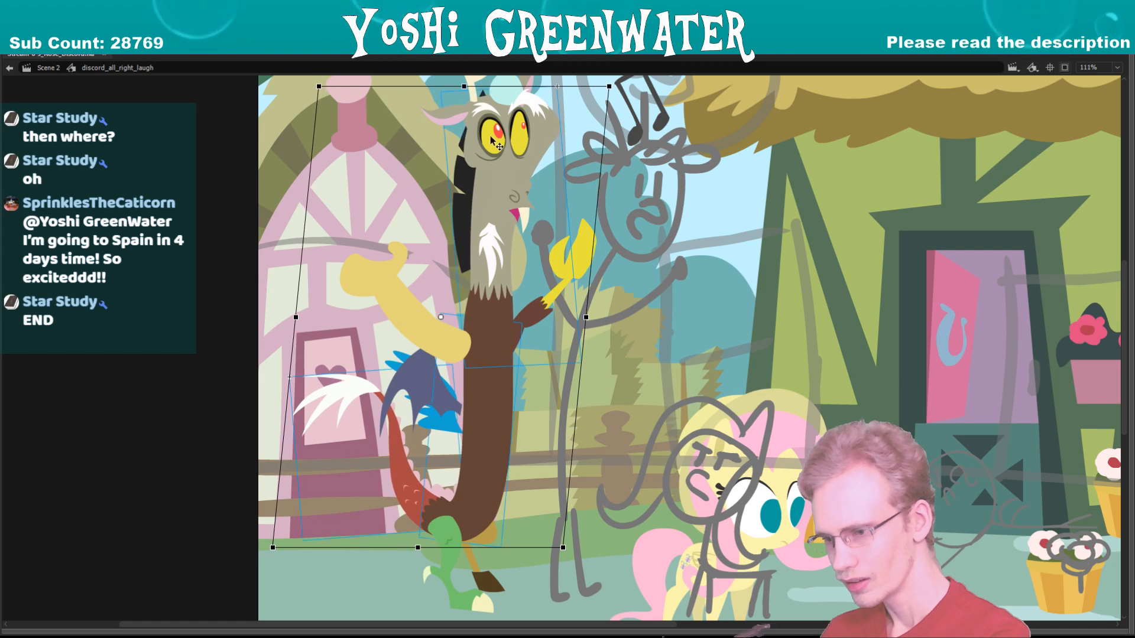
- Move Discord's head right onto the skewed neck, rotate it slightly clockwise, and nudge it right and down
{"action": "left_click_drag", "start_coordinate": [472, 148], "coordinate": [506, 152]}
{"action": "left_click_drag", "start_coordinate": [414, 245], "coordinate": [393, 286]}
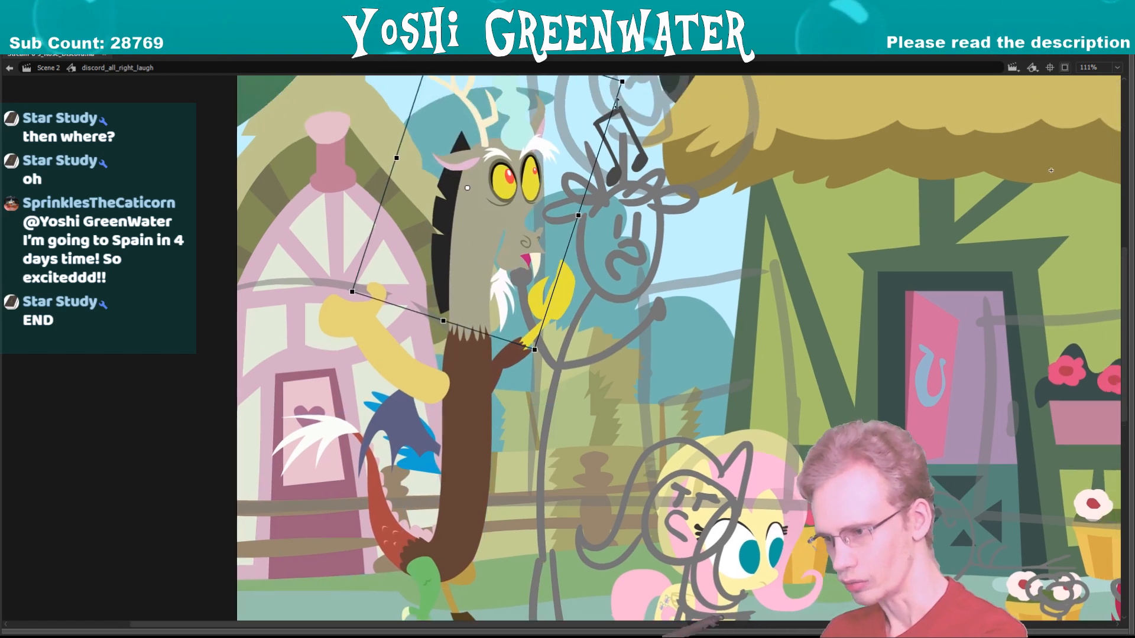
{"action": "left_click_drag", "start_coordinate": [625, 95], "coordinate": [633, 108]}
{"action": "key", "text": "Right"}
{"action": "key", "text": "Right"}
{"action": "key", "text": "Right"}
{"action": "key", "text": "Right"}
{"action": "key", "text": "Right"}
{"action": "key", "text": "Right"}
{"action": "key", "text": "Down"}
{"action": "key", "text": "Down"}
{"action": "key", "text": "Down"}
{"action": "key", "text": "Down"}
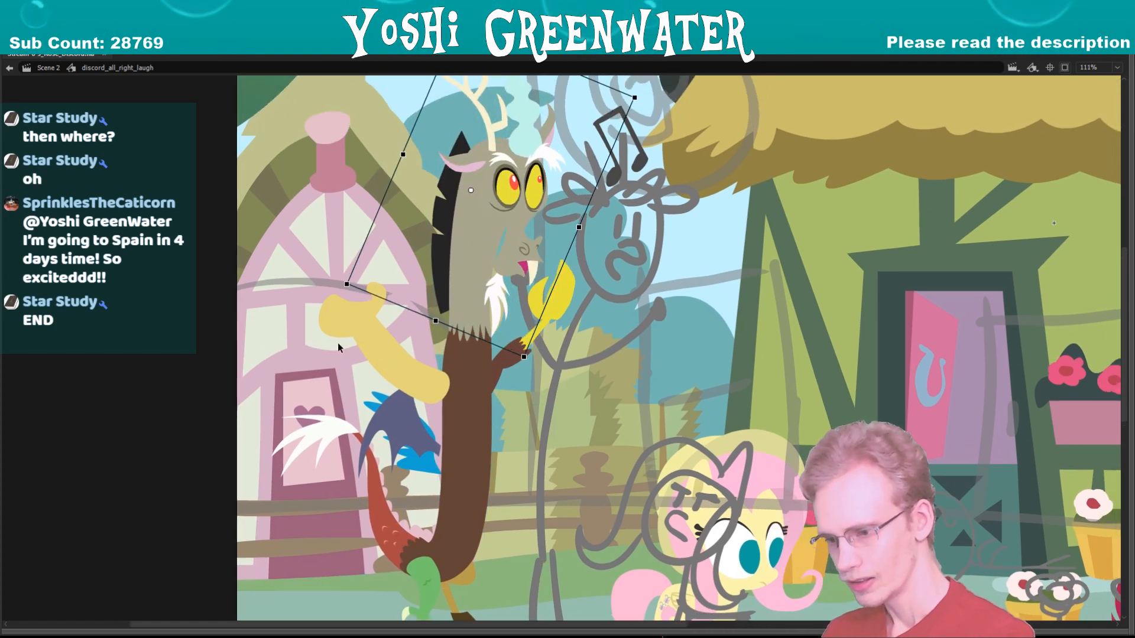
- Shift the lion arm right onto the torso, and rotate the bird arm clockwise and reposition it to match
{"action": "left_click_drag", "start_coordinate": [423, 378], "coordinate": [437, 379]}
{"action": "left_click", "coordinate": [507, 358]}
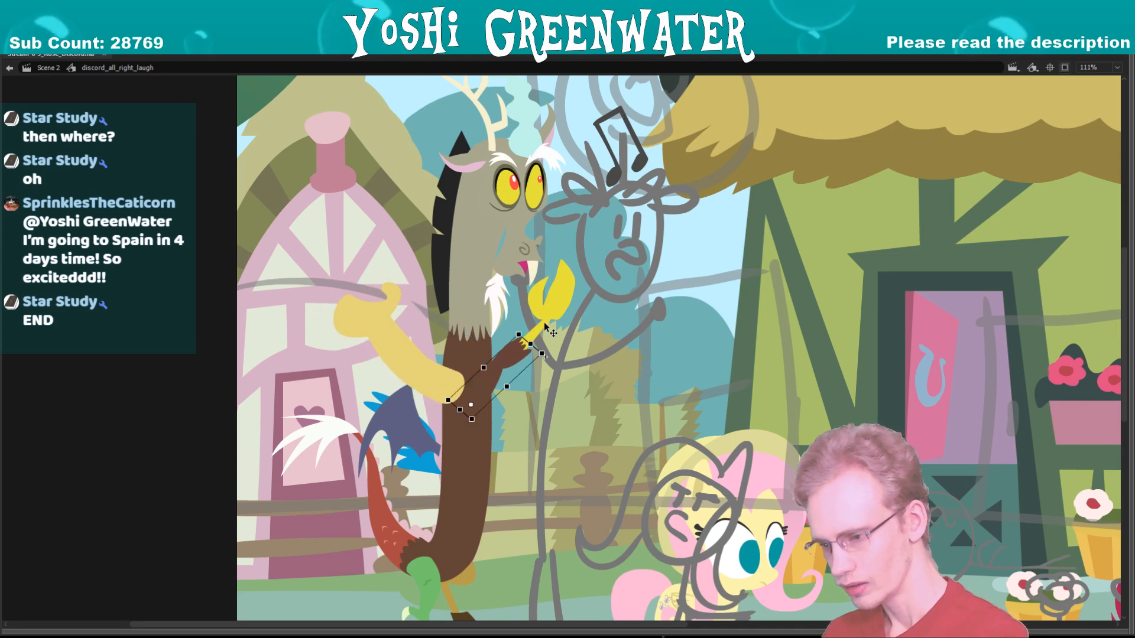
{"action": "left_click", "coordinate": [535, 330], "text": "shift"}
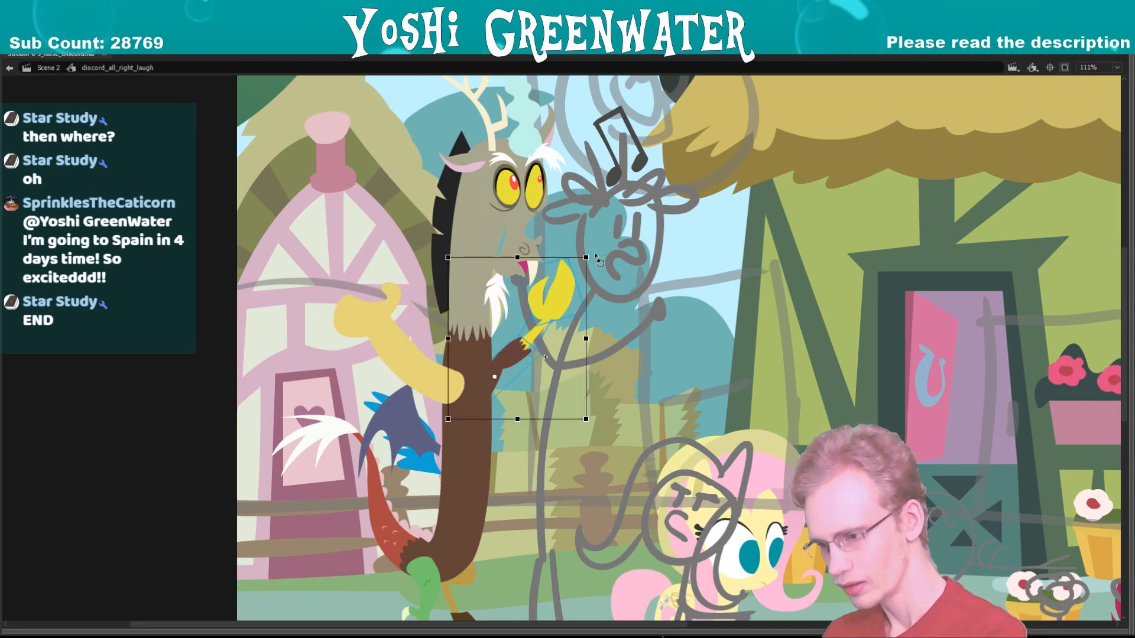
{"action": "left_click_drag", "start_coordinate": [595, 257], "coordinate": [610, 269]}
{"action": "left_click_drag", "start_coordinate": [520, 359], "coordinate": [527, 365]}
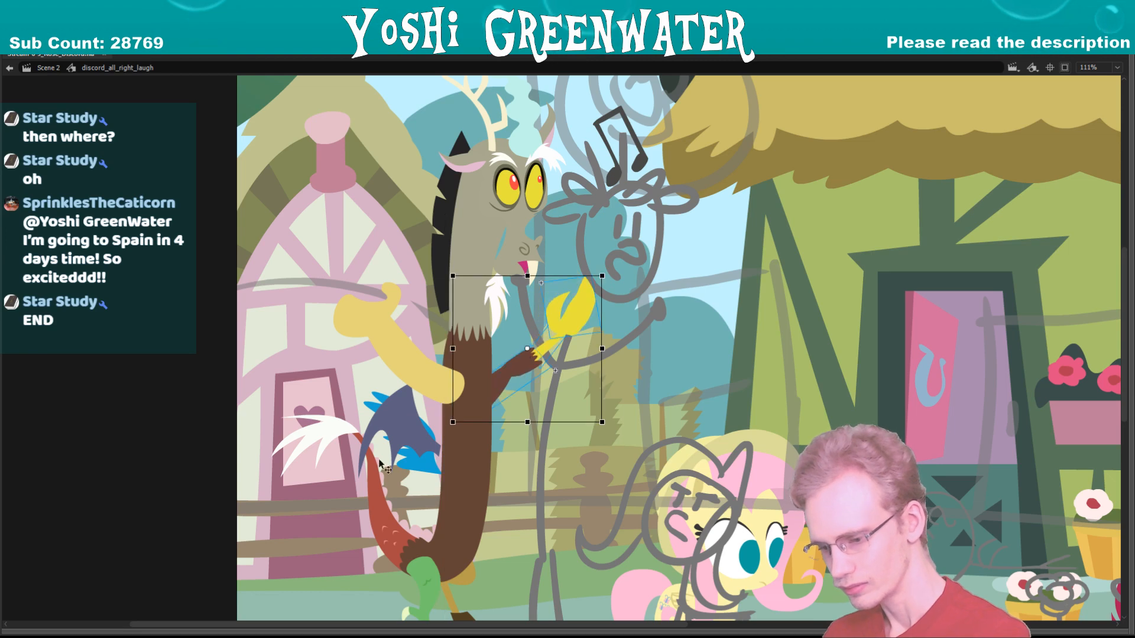
- Compare the raised-arm pose with the previous frame and fit Discord's leg, tail and wing to the torso
{"action": "scroll", "coordinate": [363, 475], "scroll_direction": "down", "scroll_amount": 3}
{"action": "left_click", "coordinate": [423, 539]}
{"action": "left_click_drag", "start_coordinate": [443, 554], "coordinate": [458, 534]}
{"action": "left_click", "coordinate": [453, 525]}
{"action": "left_click", "coordinate": [392, 534]}
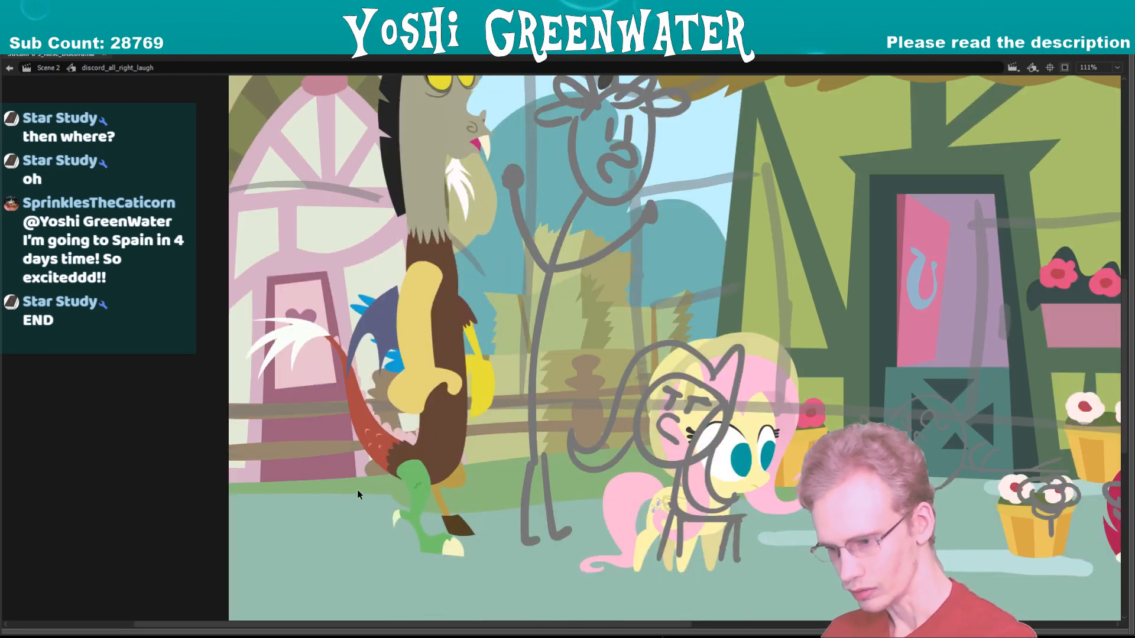
{"action": "key", "text": "."}
{"action": "left_click_drag", "start_coordinate": [373, 418], "coordinate": [366, 452]}
{"action": "left_click", "coordinate": [367, 456]}
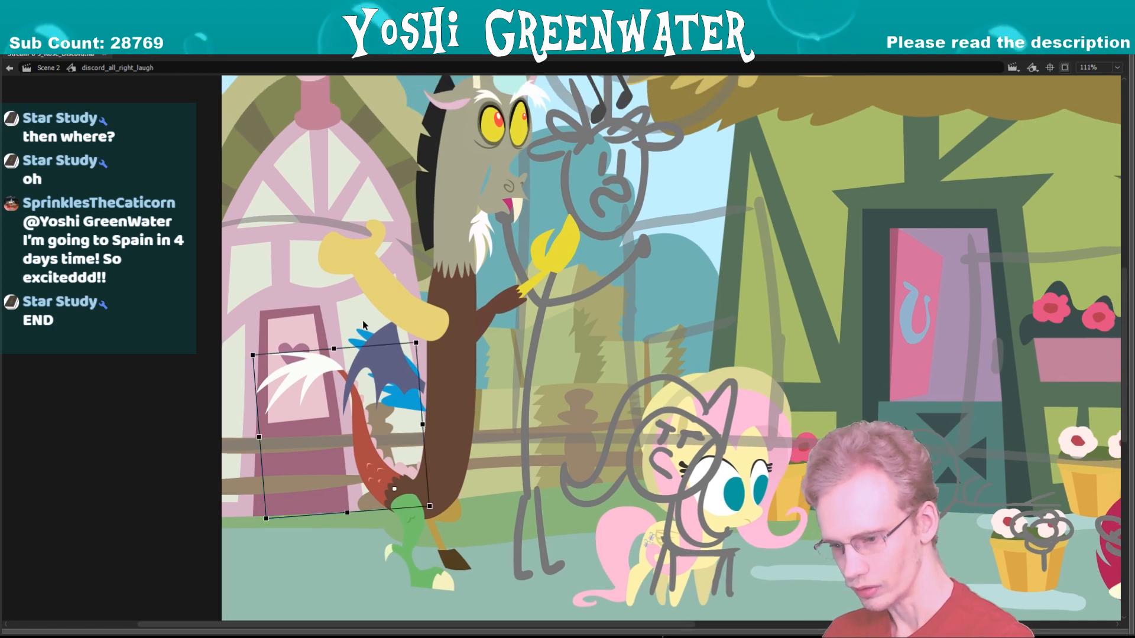
{"action": "left_click", "coordinate": [383, 373]}
{"action": "left_click", "coordinate": [336, 338]}
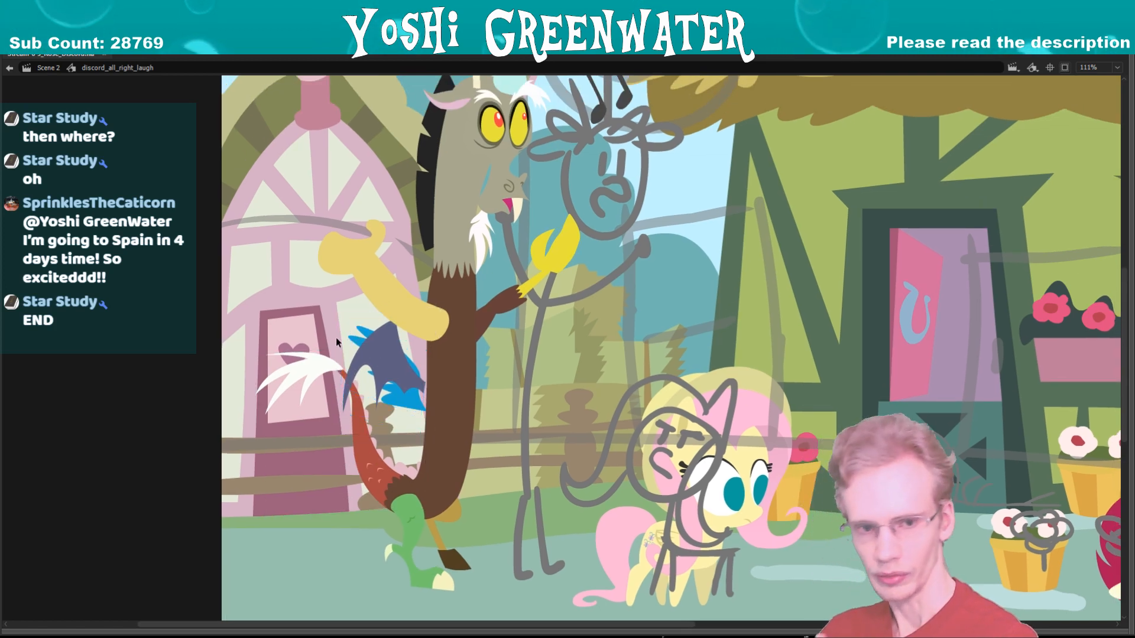
- Rotate the lion arm slightly clockwise around its shoulder
{"action": "mouse_move", "coordinate": [299, 287]}
{"action": "left_mouse_down"}
{"action": "mouse_move", "coordinate": [303, 302]}
{"action": "mouse_move", "coordinate": [288, 305]}
{"action": "left_mouse_up"}
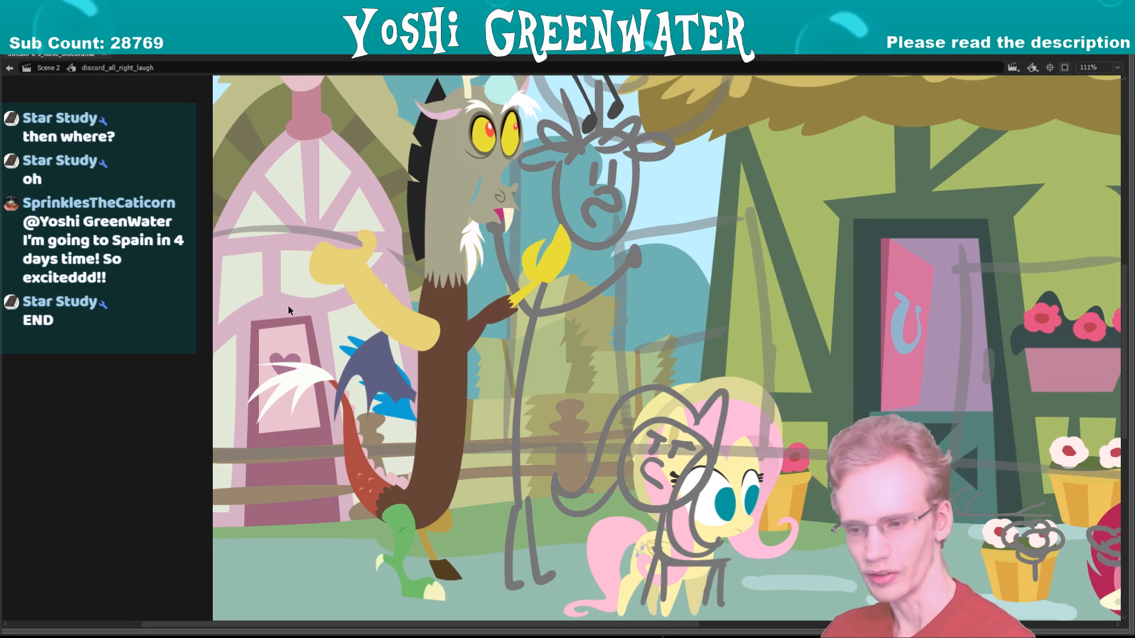
{"action": "left_click", "coordinate": [388, 337]}
{"action": "left_click_drag", "start_coordinate": [295, 277], "coordinate": [311, 276]}
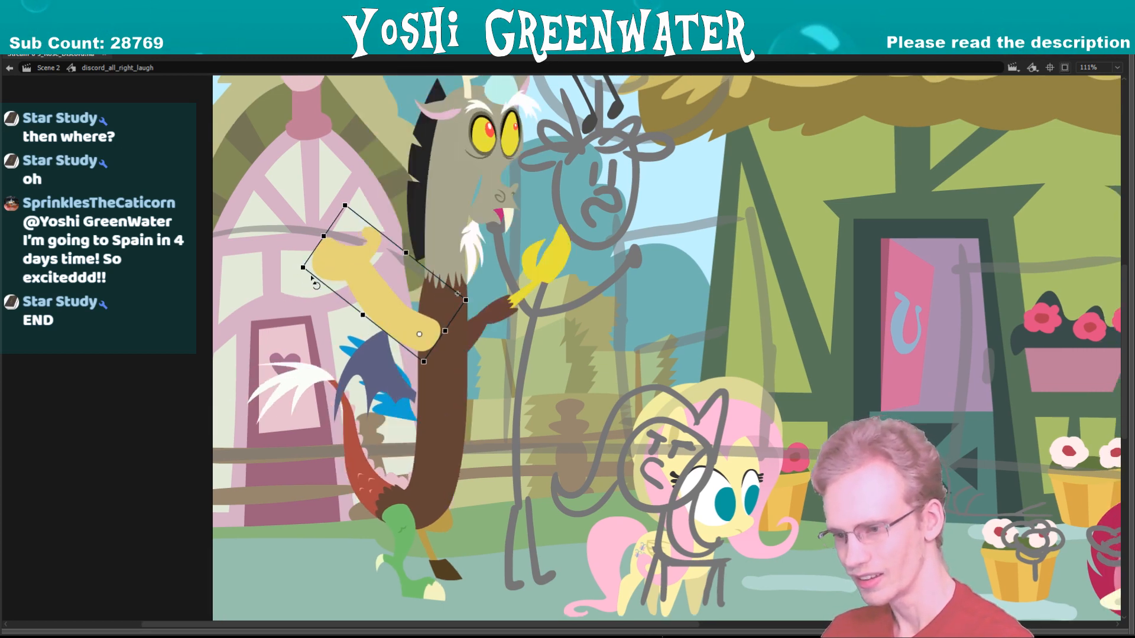
- Open Discord's head symbol, add keyframes at frame 66 on all its layers, and hide the panels
{"action": "double_click", "coordinate": [480, 208]}
{"action": "key", "text": "F4"}
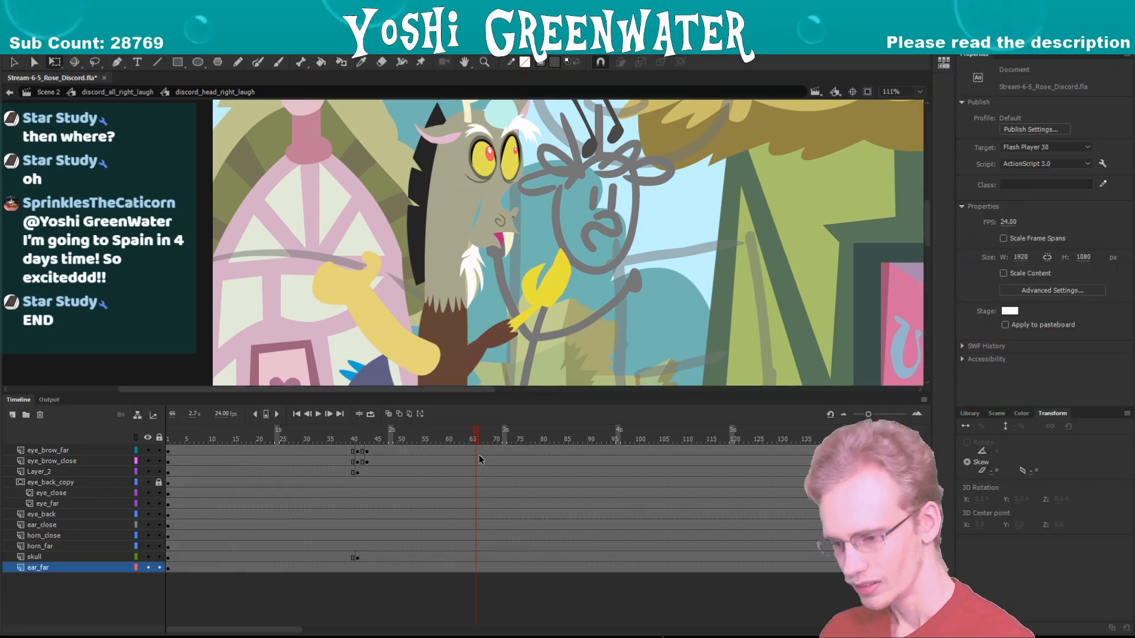
{"action": "left_click_drag", "start_coordinate": [475, 585], "coordinate": [476, 585]}
{"action": "key", "text": "F4"}
{"action": "left_click_drag", "start_coordinate": [496, 284], "coordinate": [504, 385]}
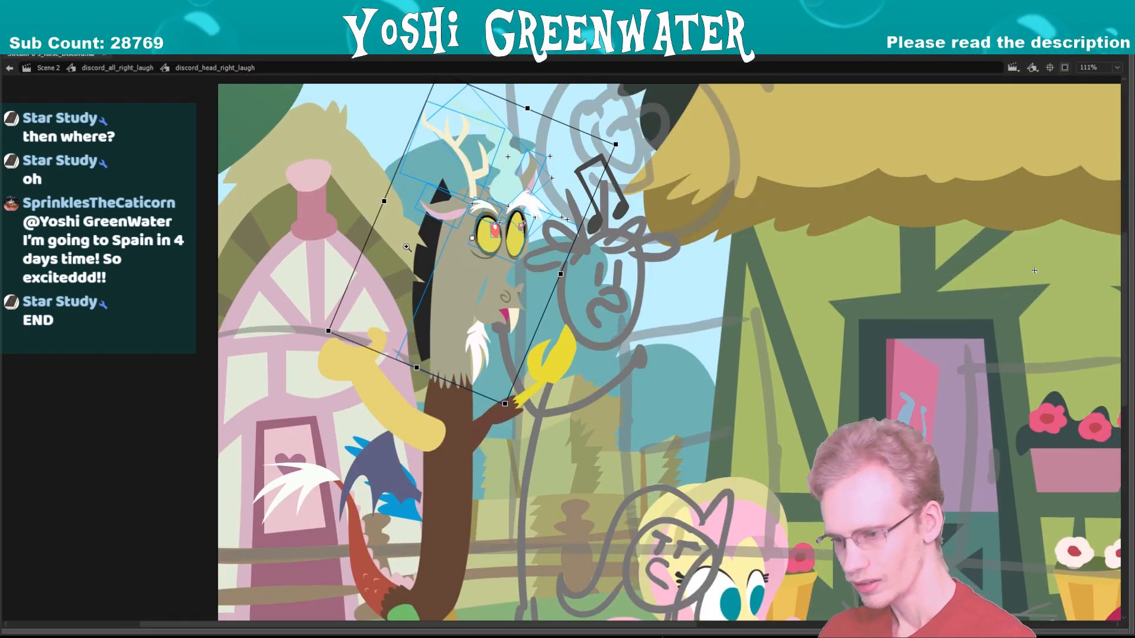
- Save the document, then select both of Discord's pupils and move them down together
{"action": "key", "text": "z"}
{"action": "left_click_drag", "start_coordinate": [457, 160], "coordinate": [513, 390]}
{"action": "key", "text": "q"}
{"action": "left_click_drag", "start_coordinate": [377, 301], "coordinate": [345, 310]}
{"action": "left_click", "coordinate": [330, 321]}
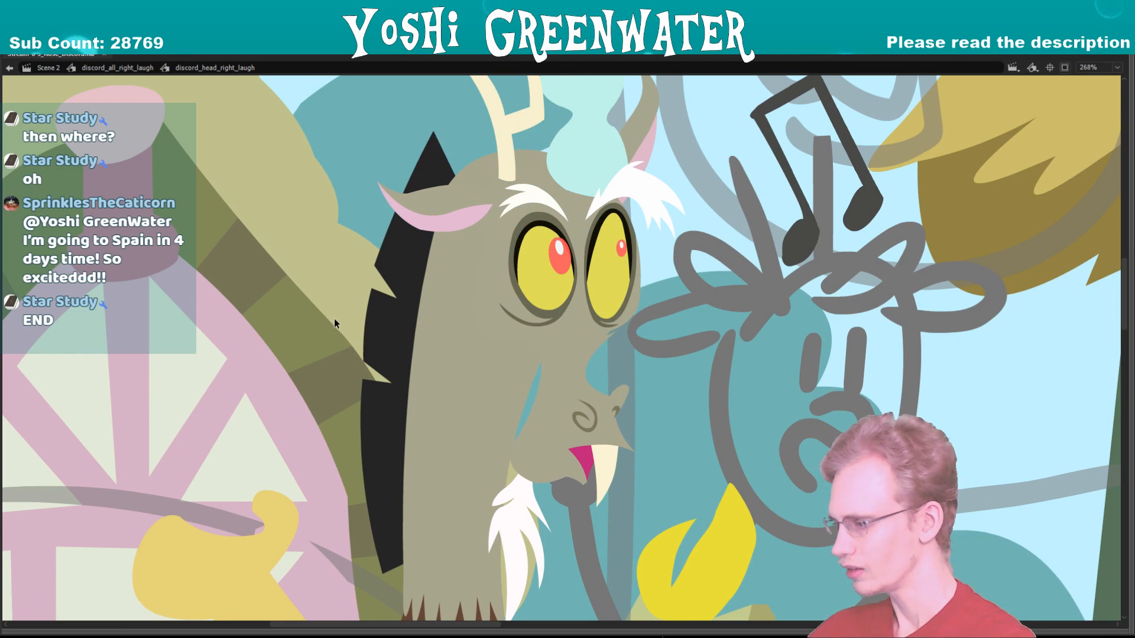
{"action": "key", "text": "ctrl+s"}
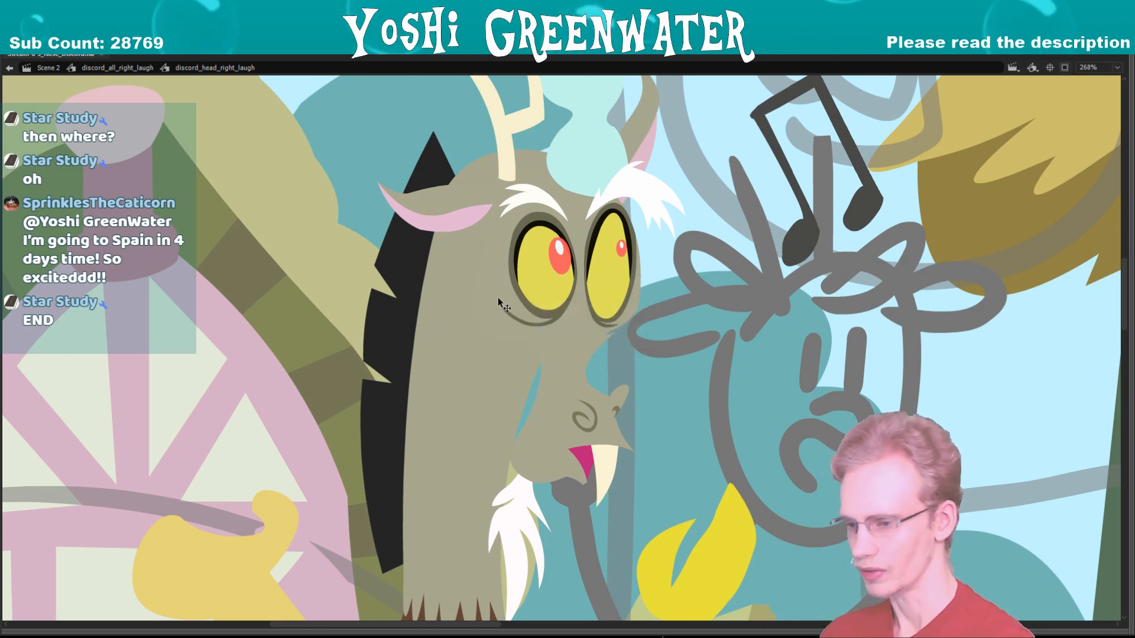
{"action": "left_click", "coordinate": [621, 249], "text": "shift"}
{"action": "key", "text": "shift+Down"}
{"action": "key", "text": "shift+Down"}
{"action": "key", "text": "shift+Down"}
{"action": "key", "text": "shift+Down"}
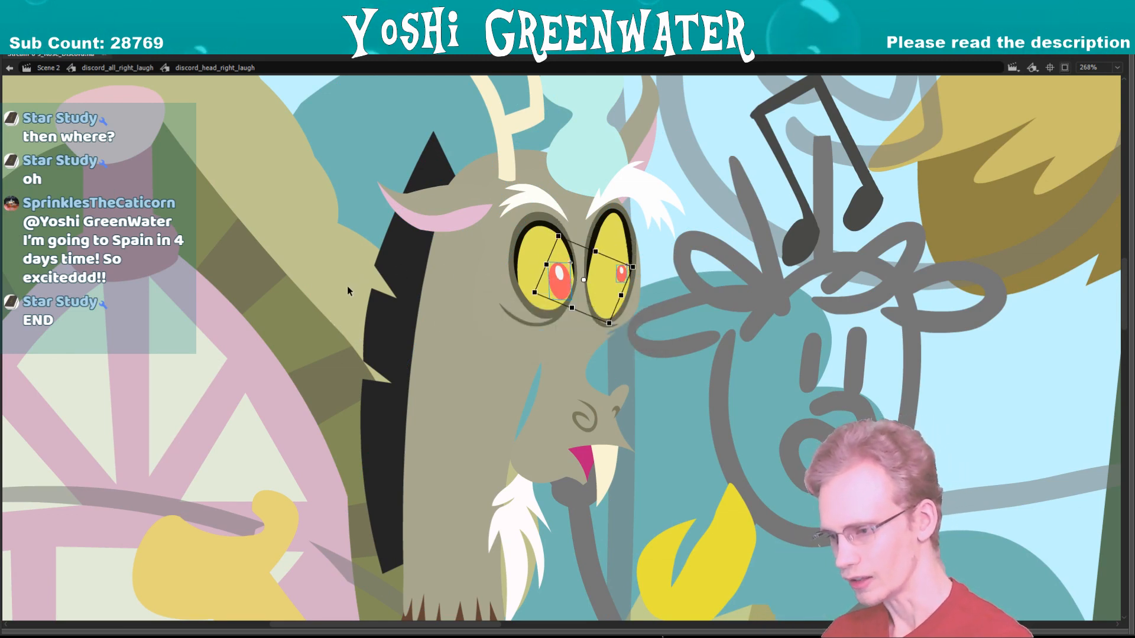
- Nudge Discord's far pupil down and slightly left to the lower edge of its eye
{"action": "left_click", "coordinate": [327, 289]}
{"action": "left_click", "coordinate": [559, 307]}
{"action": "key", "text": "F4"}
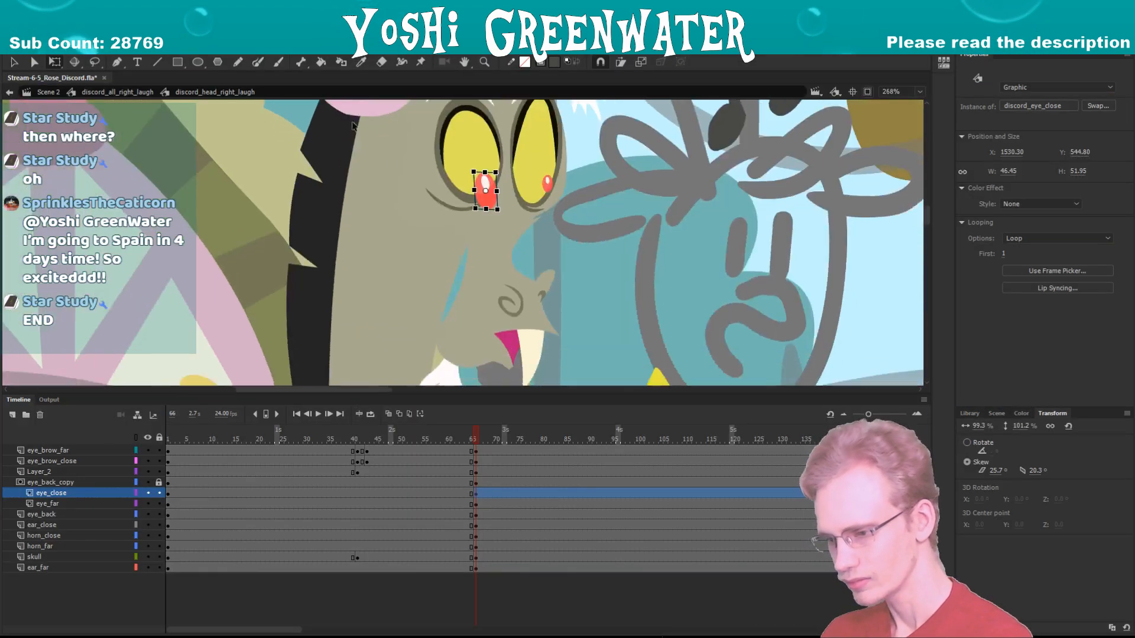
{"action": "key", "text": "F4"}
{"action": "left_click", "coordinate": [541, 165]}
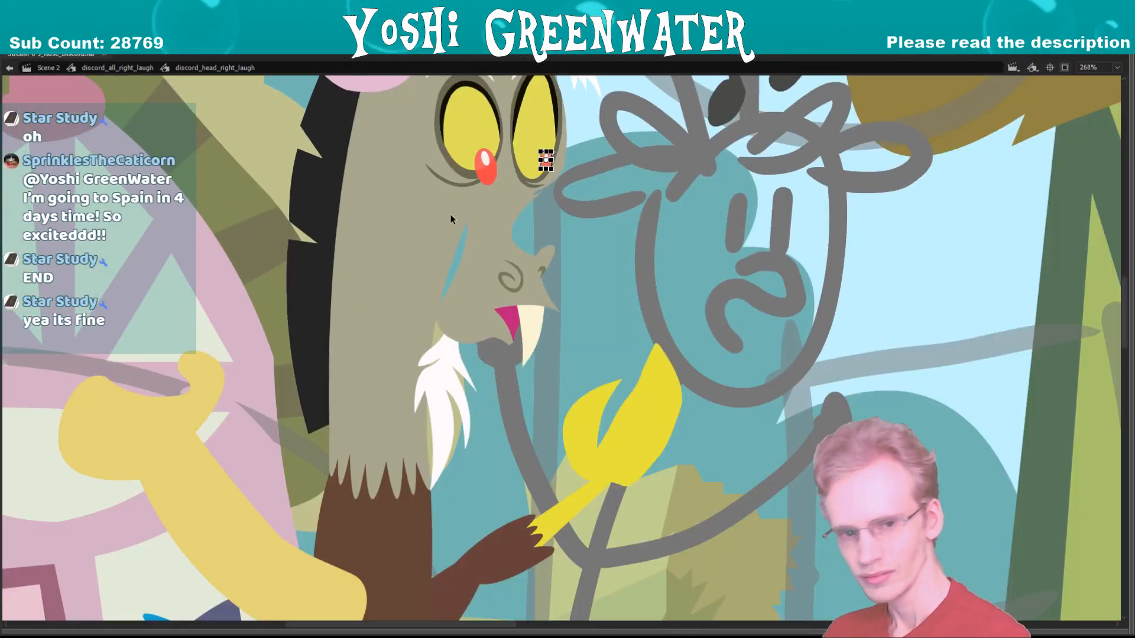
{"action": "key", "text": "shift+Left"}
{"action": "key", "text": "shift+Down"}
{"action": "key", "text": "shift+Right"}
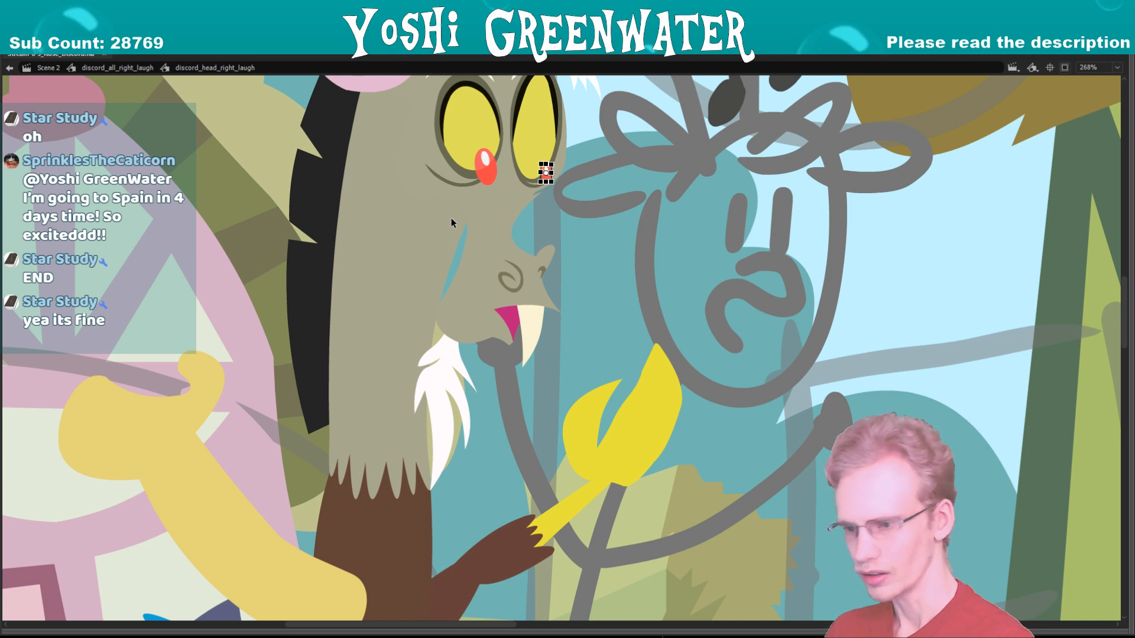
{"action": "key", "text": "shift+Down"}
{"action": "key", "text": "Left"}
{"action": "key", "text": "Left"}
{"action": "key", "text": "Up"}
{"action": "key", "text": "Left"}
{"action": "key", "text": "Up"}
{"action": "key", "text": "shift+Up"}
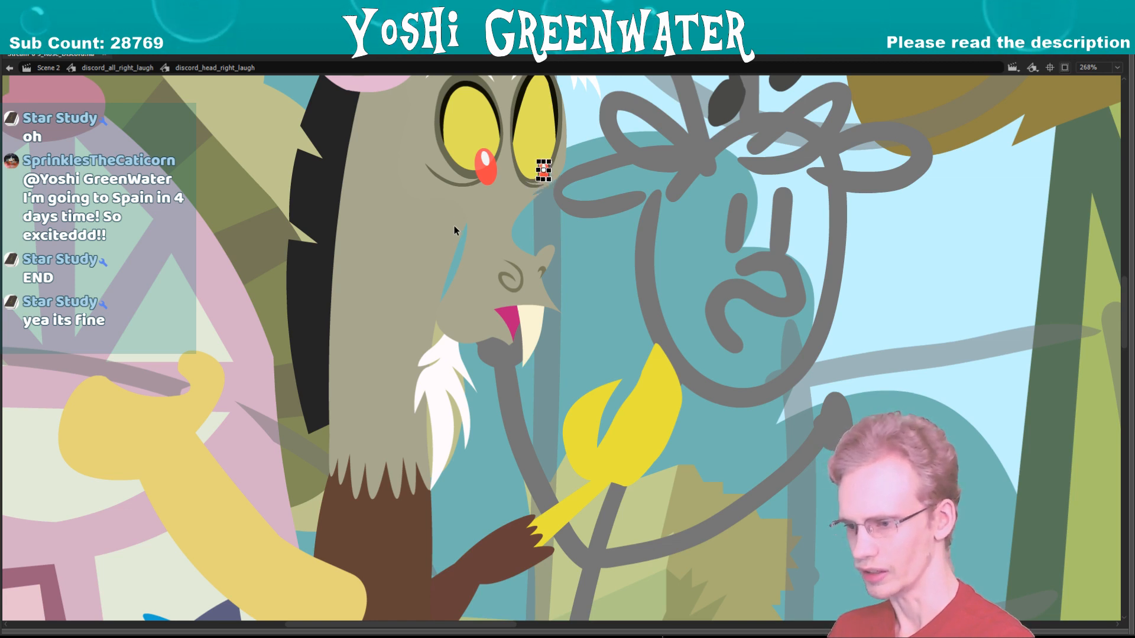
{"action": "key", "text": "Left"}
{"action": "key", "text": "Left"}
{"action": "key", "text": "Left"}
{"action": "key", "text": "Left"}
{"action": "left_click", "coordinate": [479, 178]}
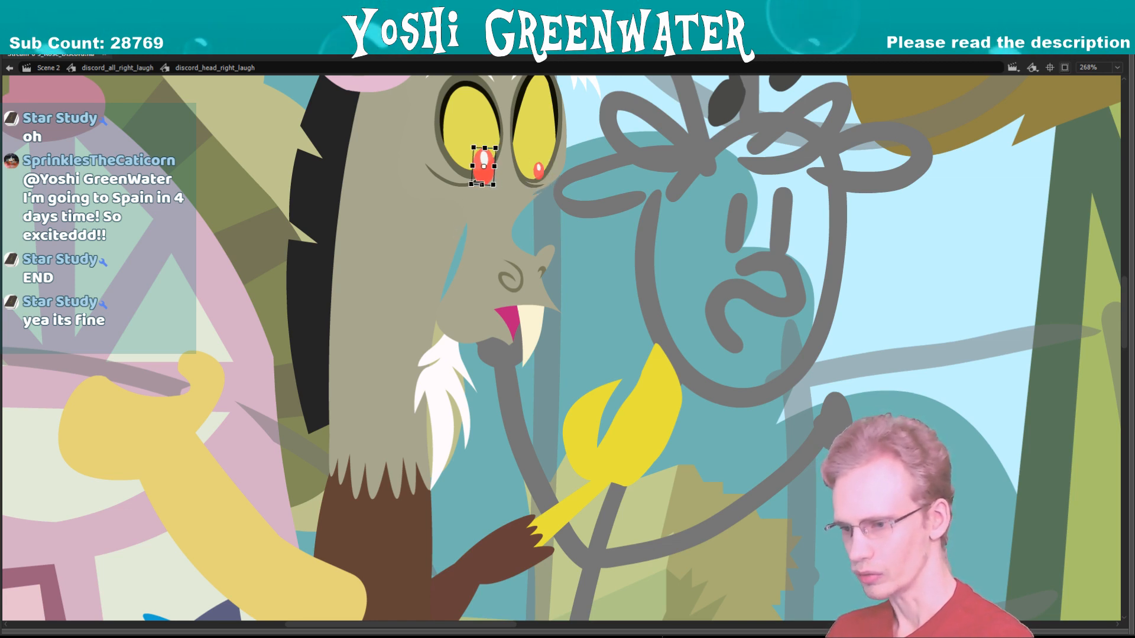
{"action": "key", "text": "shift+Up"}
{"action": "key", "text": "shift+Up"}
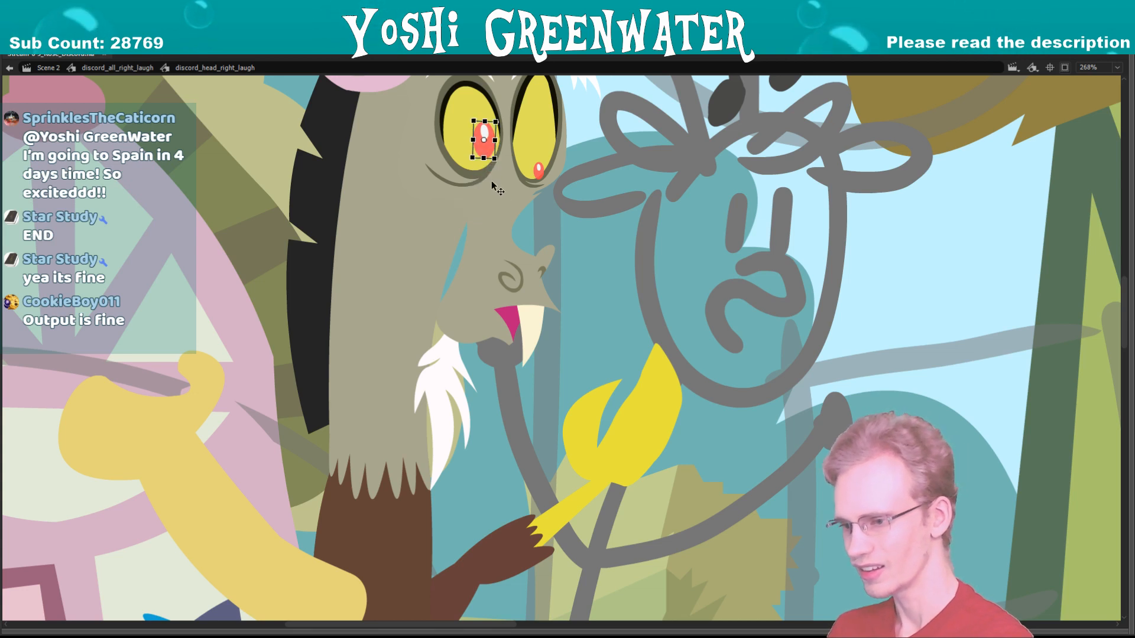
{"action": "key", "text": "ctrl+z"}
{"action": "key", "text": "ctrl+z"}
{"action": "key", "text": "ctrl+z"}
{"action": "key", "text": "ctrl+z"}
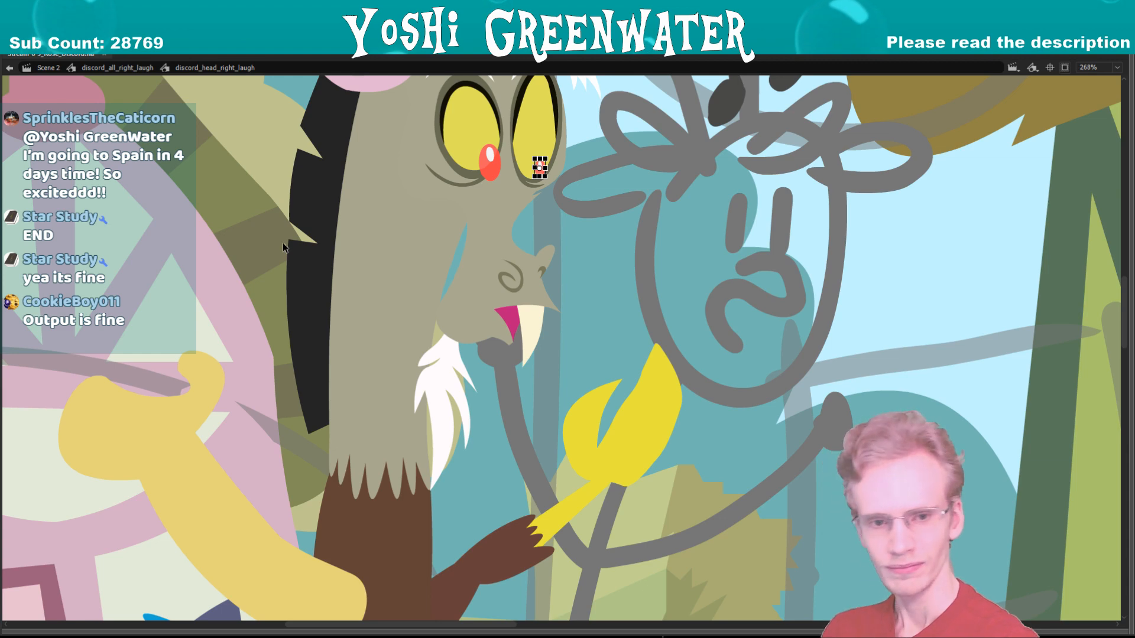
- Return to the full-body symbol, then rotate Discord's head slightly counterclockwise and shift it a little to the right
{"action": "left_click", "coordinate": [408, 299], "text": "alt"}
{"action": "left_click", "coordinate": [409, 299], "text": "alt"}
{"action": "double_click", "coordinate": [367, 334]}
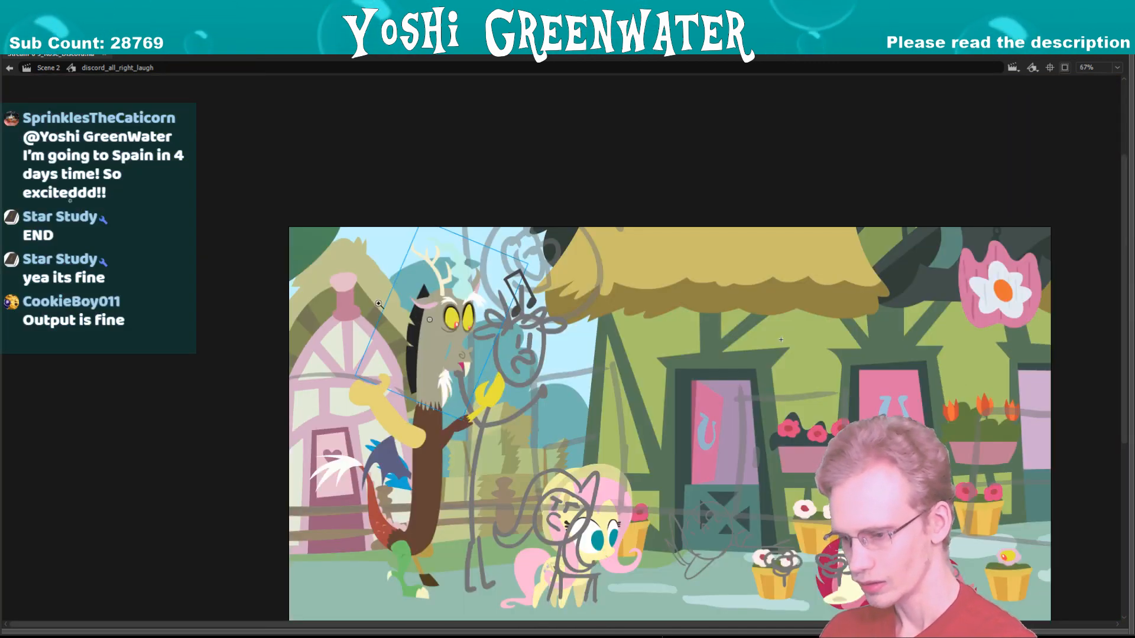
{"action": "scroll", "coordinate": [378, 303], "scroll_direction": "up", "scroll_amount": 4}
{"action": "key", "text": "q"}
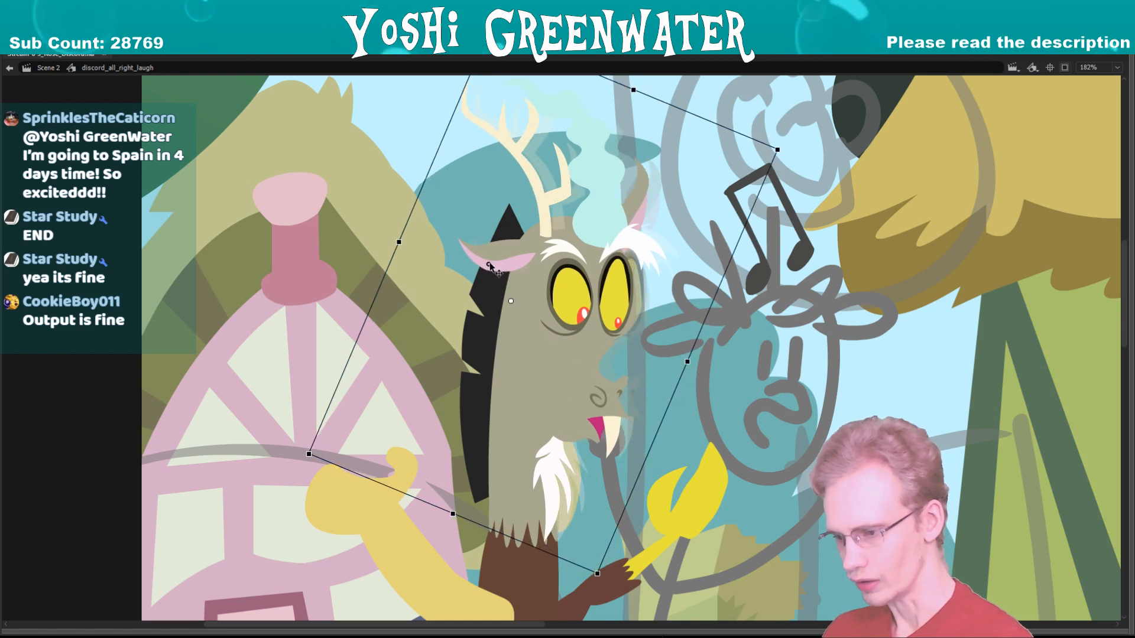
{"action": "left_click_drag", "start_coordinate": [489, 266], "coordinate": [494, 266]}
{"action": "left_click_drag", "start_coordinate": [479, 333], "coordinate": [447, 266]}
{"action": "left_click_drag", "start_coordinate": [569, 521], "coordinate": [584, 517]}
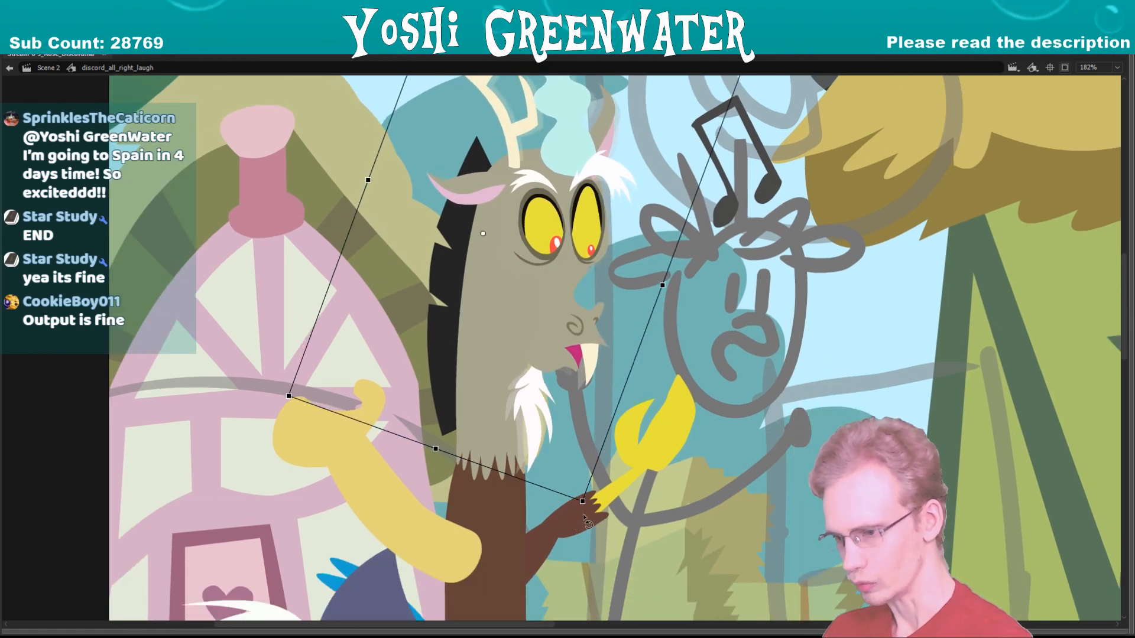
{"action": "left_click_drag", "start_coordinate": [544, 335], "coordinate": [550, 335]}
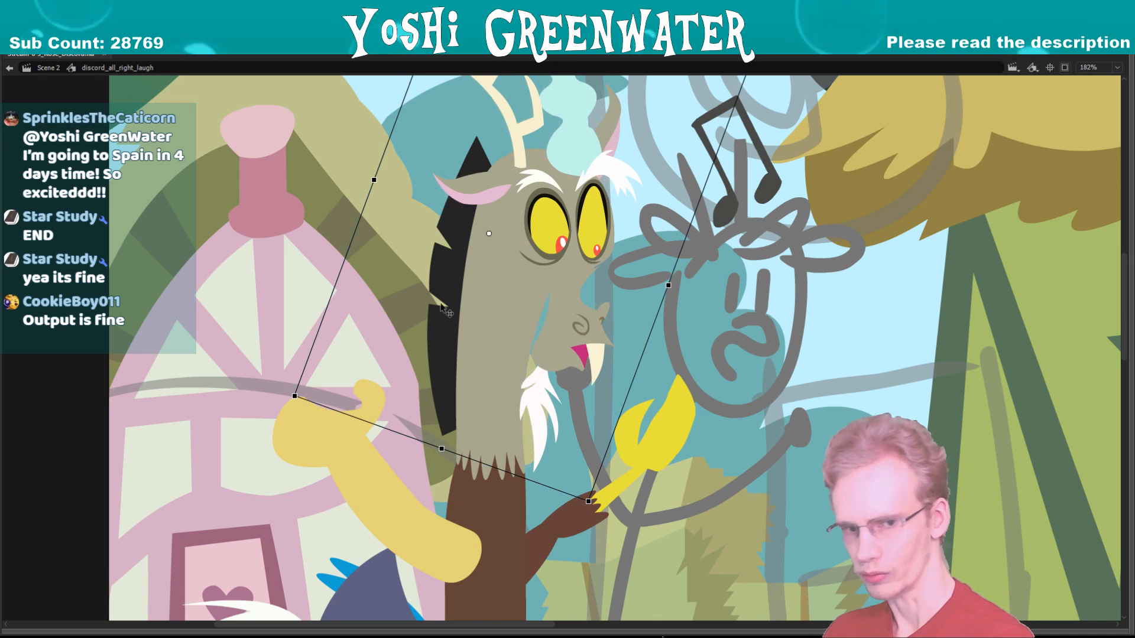
- Tilt Discord's neck slightly clockwise with the head shifted right to match, and save the document
{"action": "left_click_drag", "start_coordinate": [435, 302], "coordinate": [415, 282]}
{"action": "left_click", "coordinate": [424, 348]}
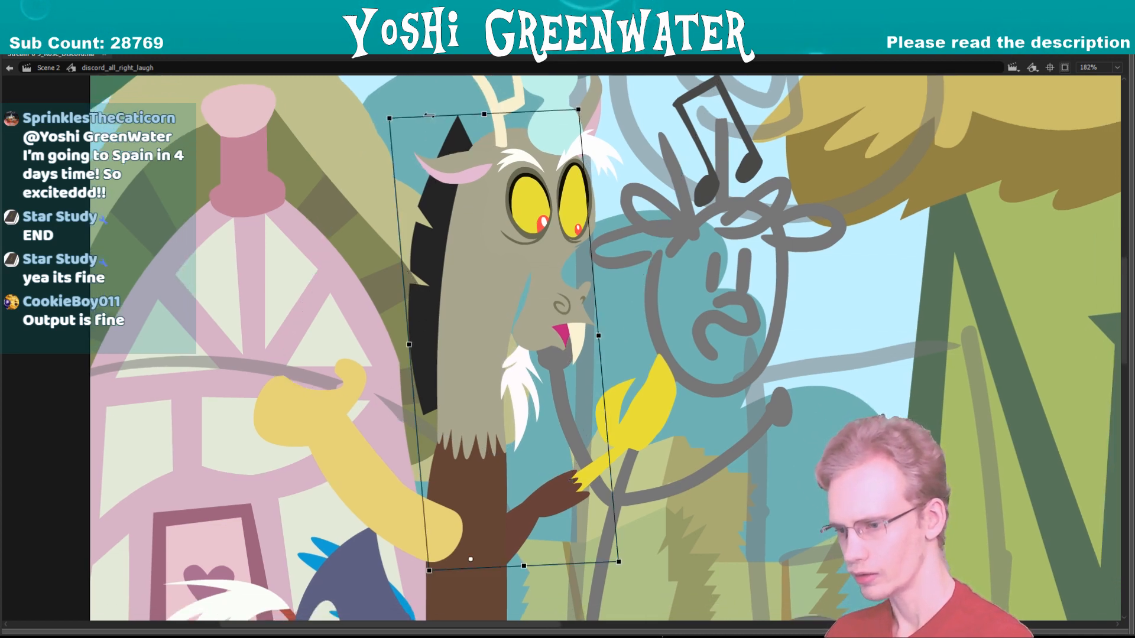
{"action": "left_click_drag", "start_coordinate": [386, 112], "coordinate": [393, 111]}
{"action": "left_click", "coordinate": [491, 211]}
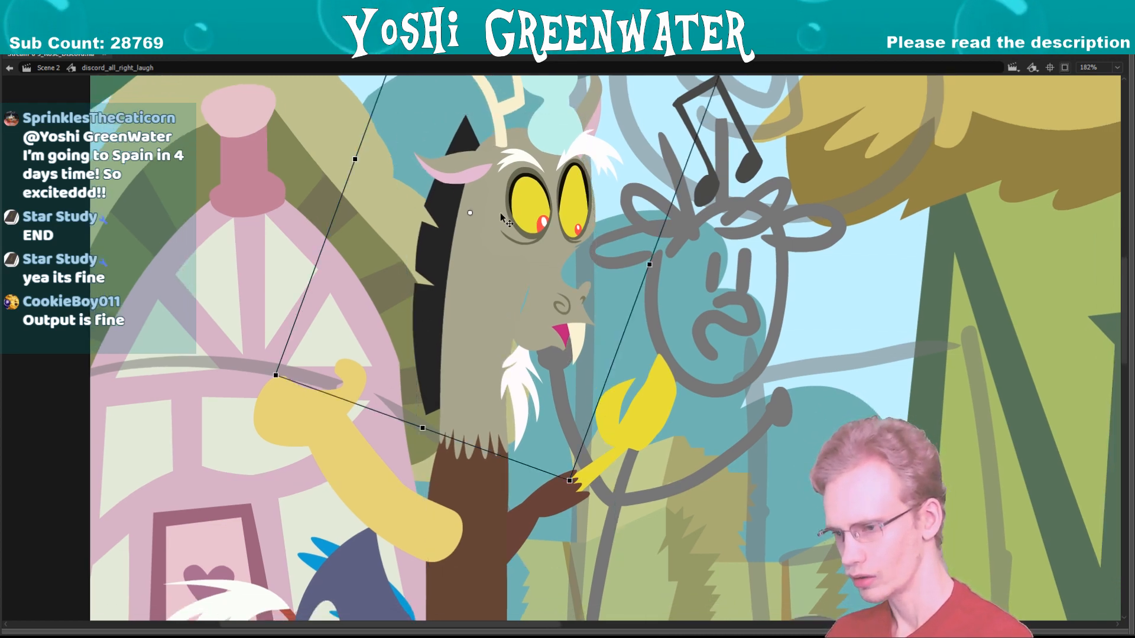
{"action": "left_click_drag", "start_coordinate": [490, 211], "coordinate": [499, 210]}
{"action": "left_click", "coordinate": [395, 258]}
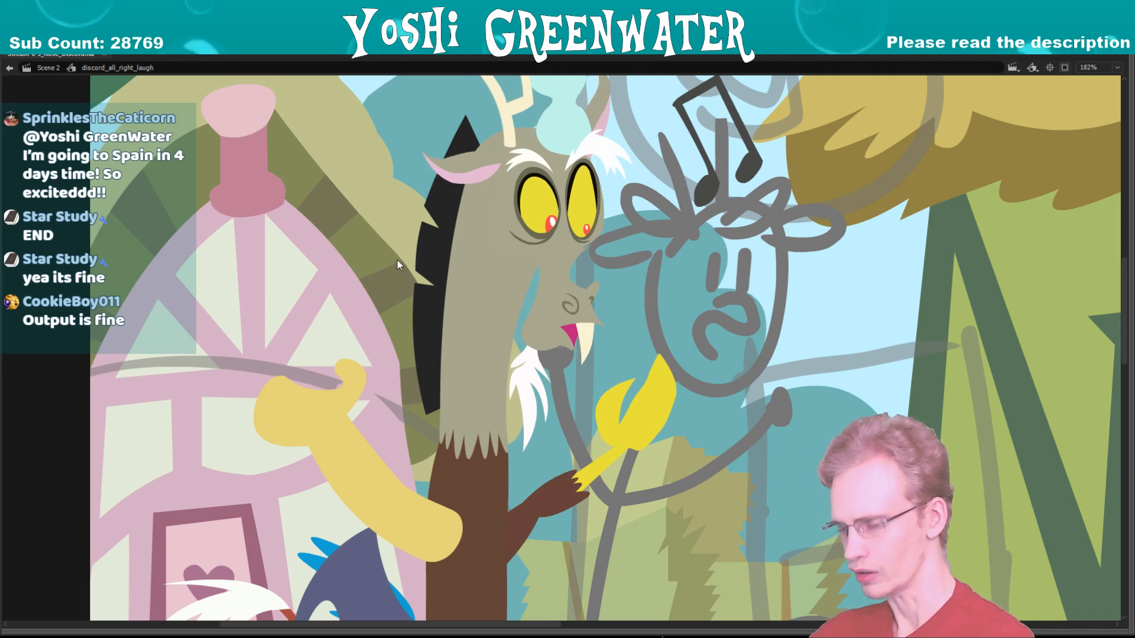
{"action": "key", "text": "ctrl+s"}
- Open Discord's head symbol again and bring up the frame picker for the skull
{"action": "left_click_drag", "start_coordinate": [402, 286], "coordinate": [376, 270]}
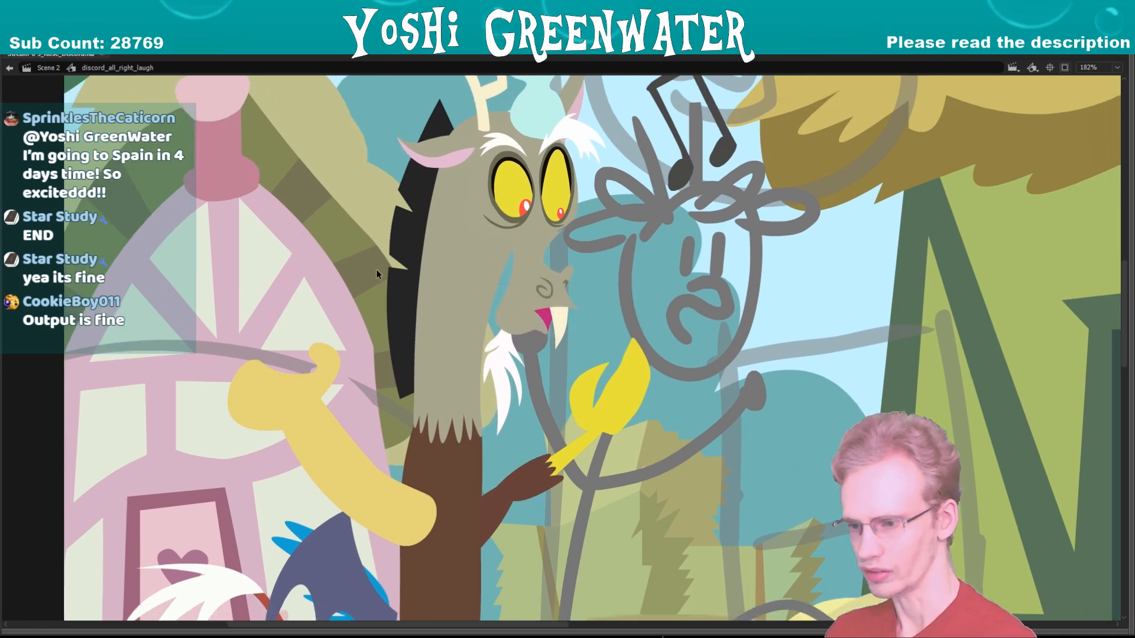
{"action": "double_click", "coordinate": [524, 303]}
{"action": "left_click", "coordinate": [524, 303]}
{"action": "key", "text": "F4"}
{"action": "left_click_drag", "start_coordinate": [438, 246], "coordinate": [417, 176]}
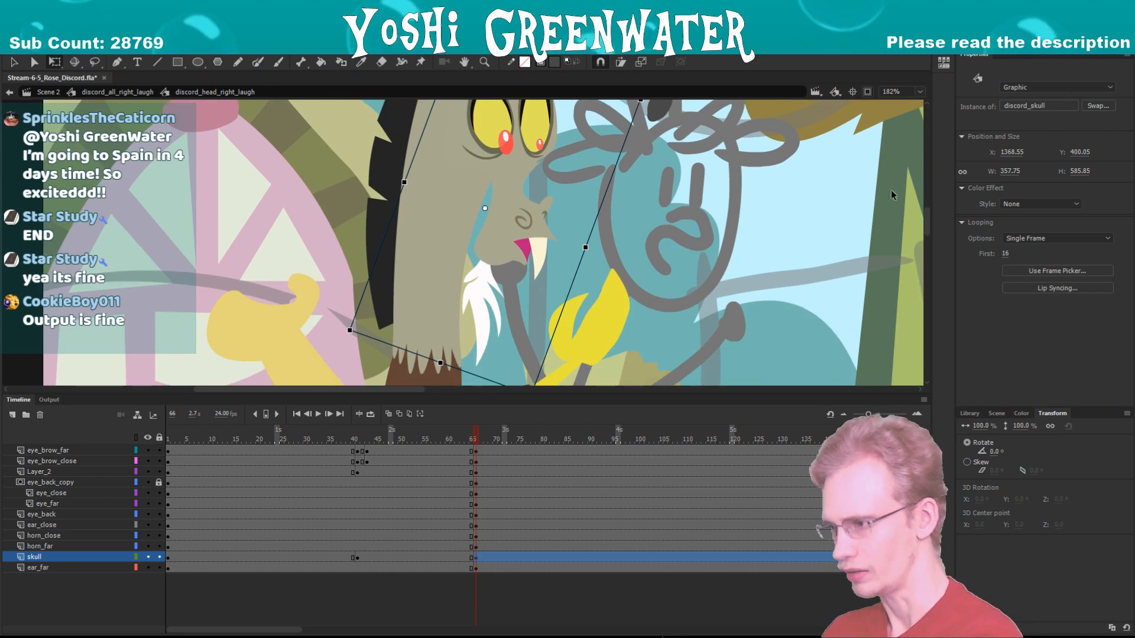
{"action": "left_click", "coordinate": [1057, 270]}
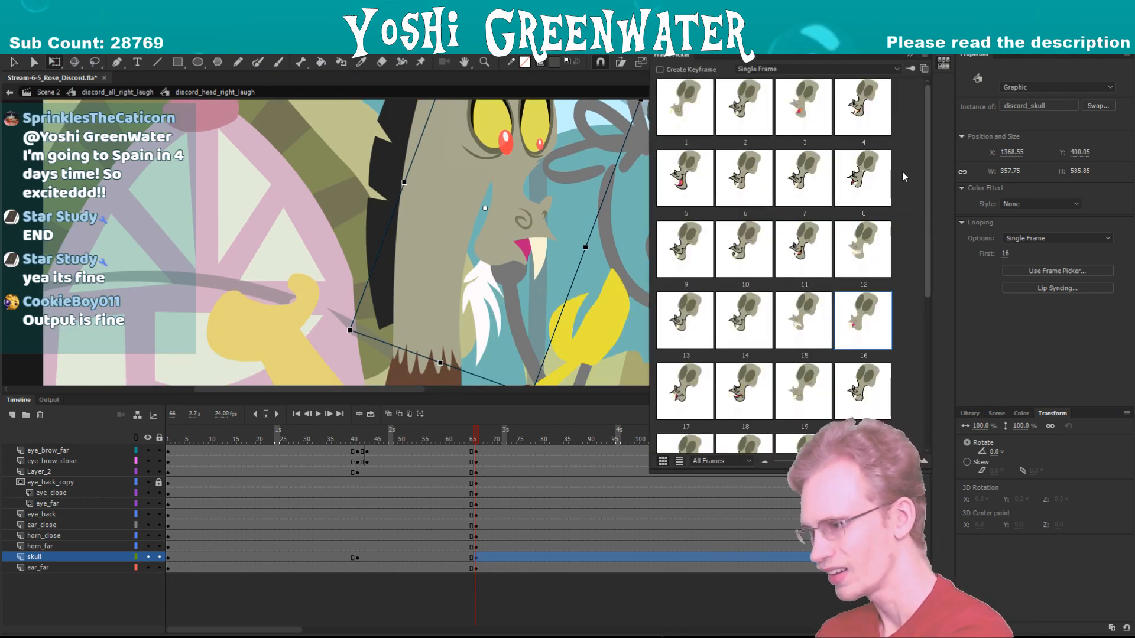
- Try frames 1 and 3 for the skull's mouth shape, then choose frame 24
{"action": "scroll", "coordinate": [920, 283], "scroll_direction": "down", "scroll_amount": 4}
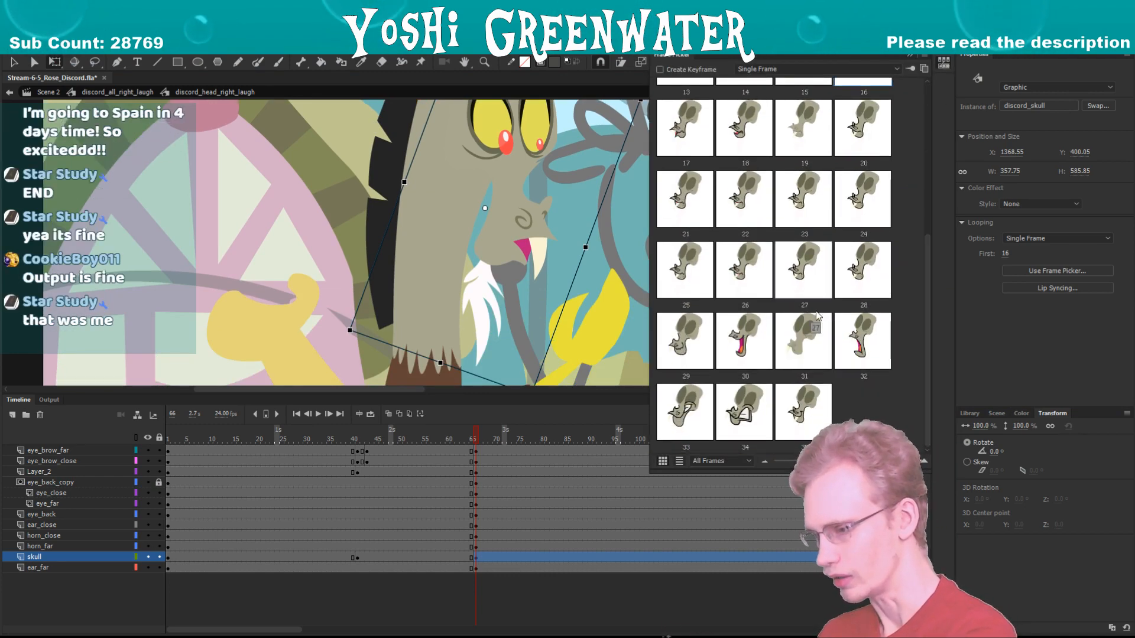
{"action": "scroll", "coordinate": [927, 290], "scroll_direction": "up", "scroll_amount": 4}
{"action": "left_click", "coordinate": [683, 125]}
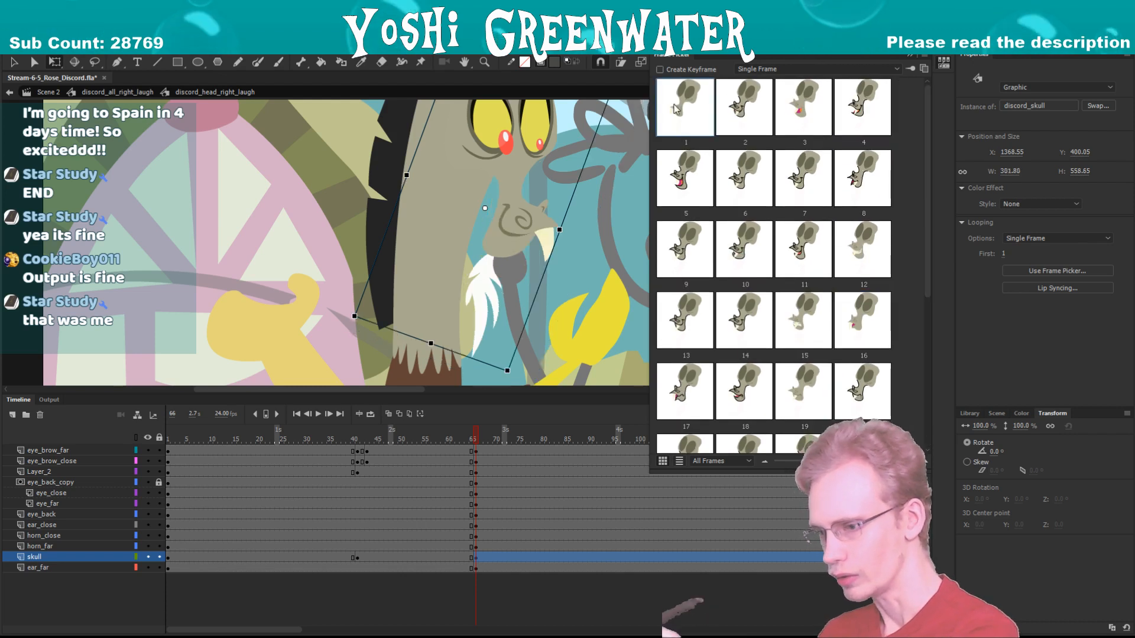
{"action": "left_click", "coordinate": [803, 107]}
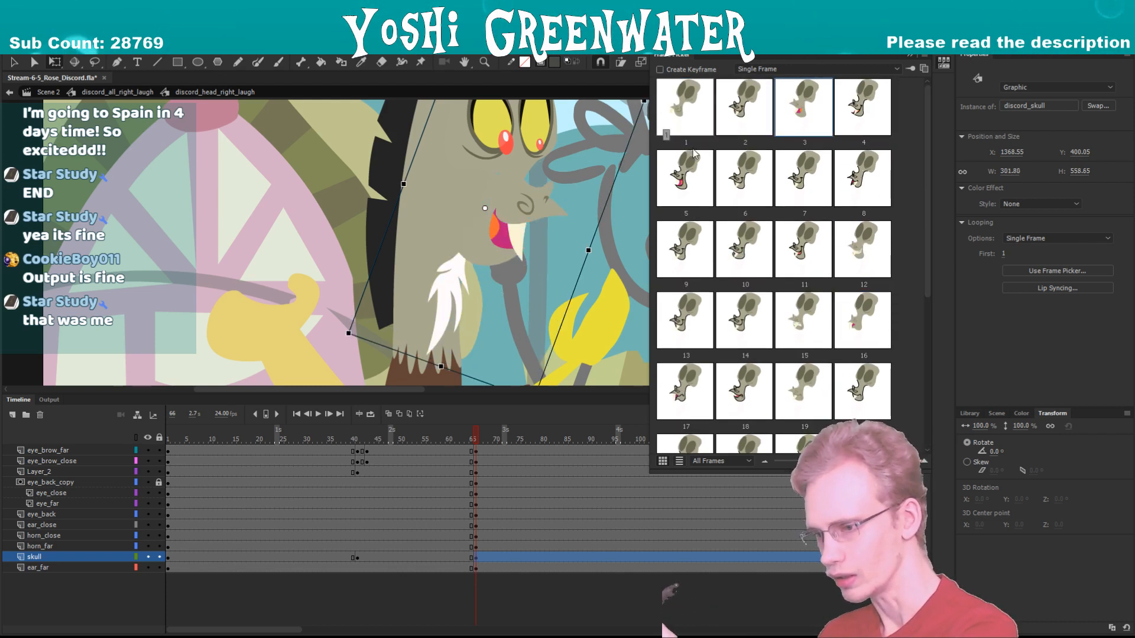
{"action": "left_click_drag", "start_coordinate": [925, 146], "coordinate": [889, 301]}
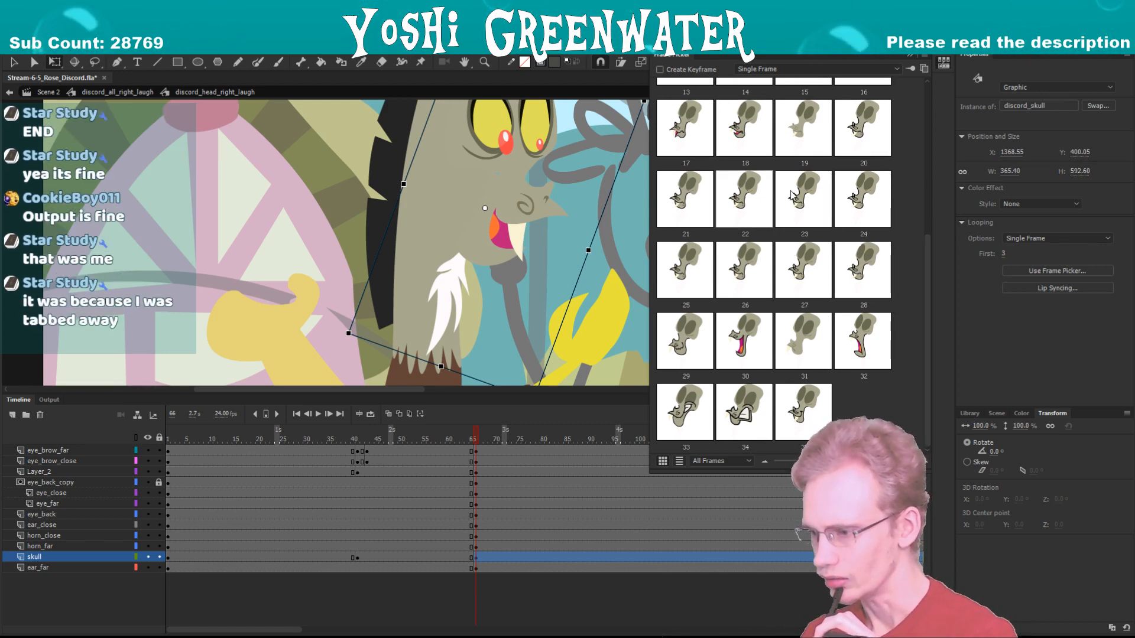
{"action": "left_click", "coordinate": [851, 200]}
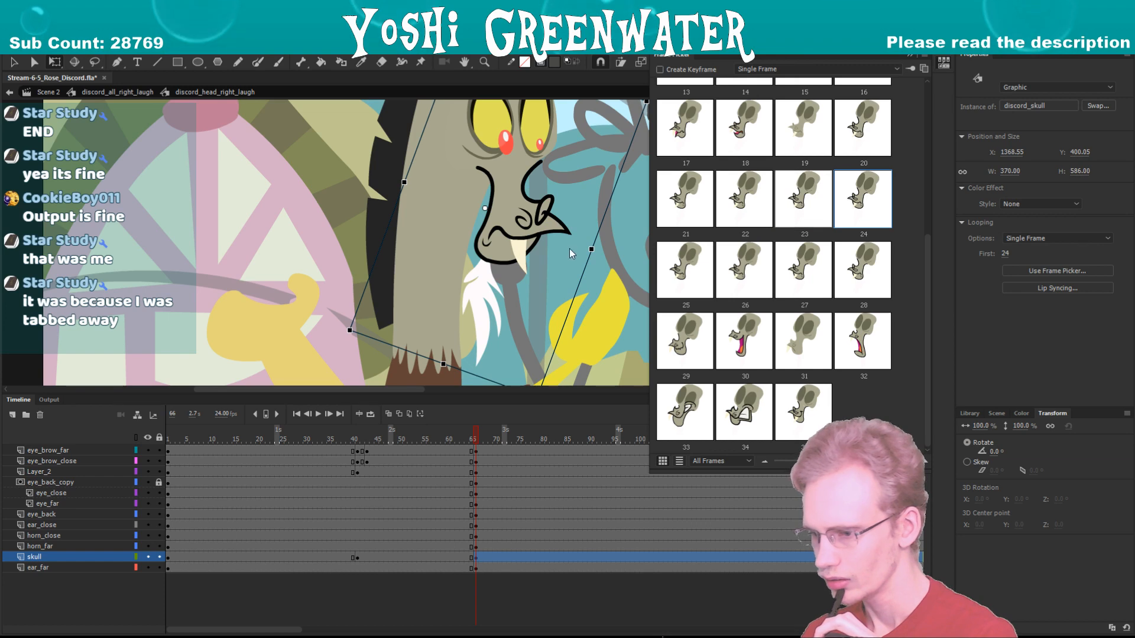
- Open the skull symbol and then the mouth symbol nested inside it
{"action": "double_click", "coordinate": [520, 254]}
{"action": "left_click", "coordinate": [526, 252]}
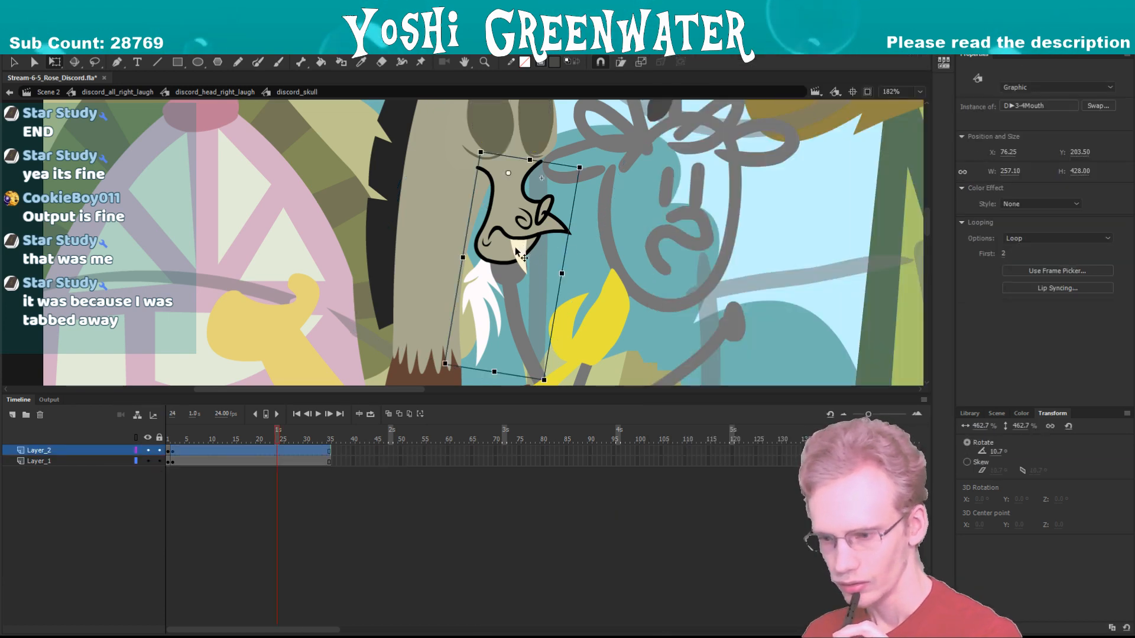
{"action": "double_click", "coordinate": [524, 254]}
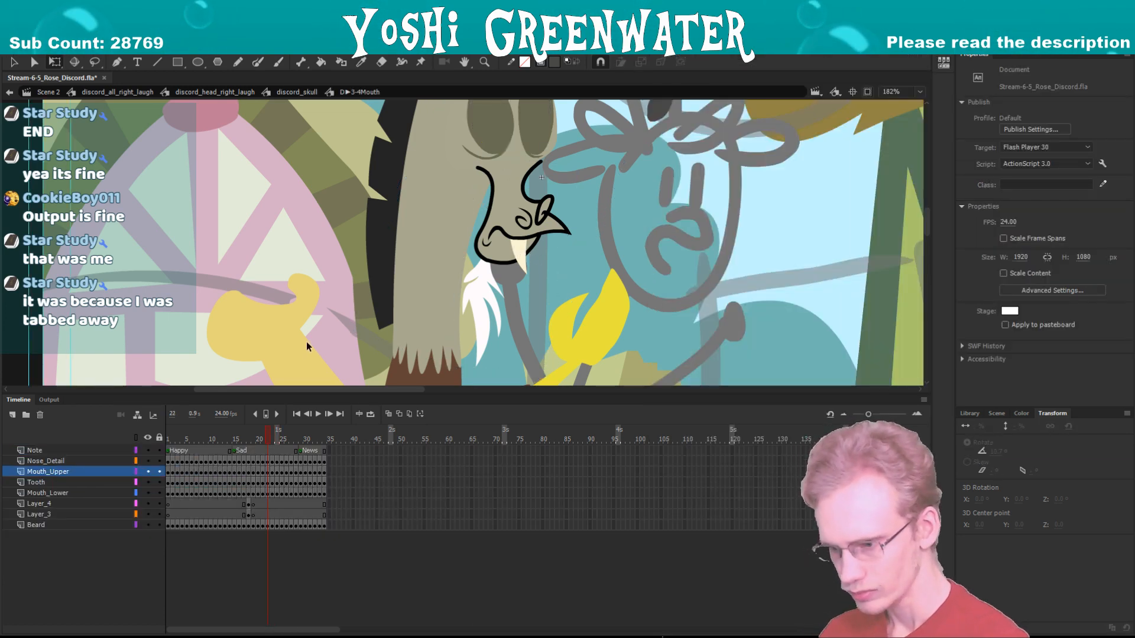
- Examine the mouth symbol's Happy, Sad and News mouth shapes frame by frame
{"action": "mouse_move", "coordinate": [248, 437]}
{"action": "left_mouse_down"}
{"action": "mouse_move", "coordinate": [215, 440]}
{"action": "mouse_move", "coordinate": [249, 443]}
{"action": "left_mouse_up"}
{"action": "key", "text": "period"}
{"action": "key", "text": "period"}
{"action": "key", "text": "period"}
{"action": "key", "text": "period"}
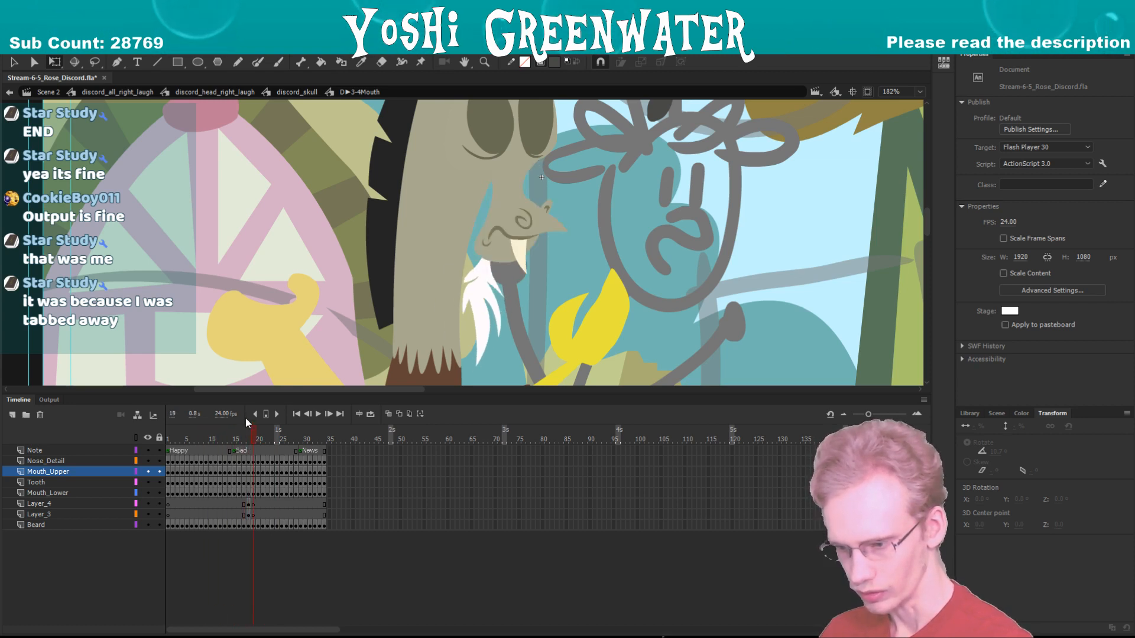
{"action": "key", "text": "period"}
{"action": "key", "text": "period"}
{"action": "key", "text": "period"}
{"action": "key", "text": "period"}
{"action": "key", "text": "period"}
{"action": "key", "text": "period"}
{"action": "key", "text": "period"}
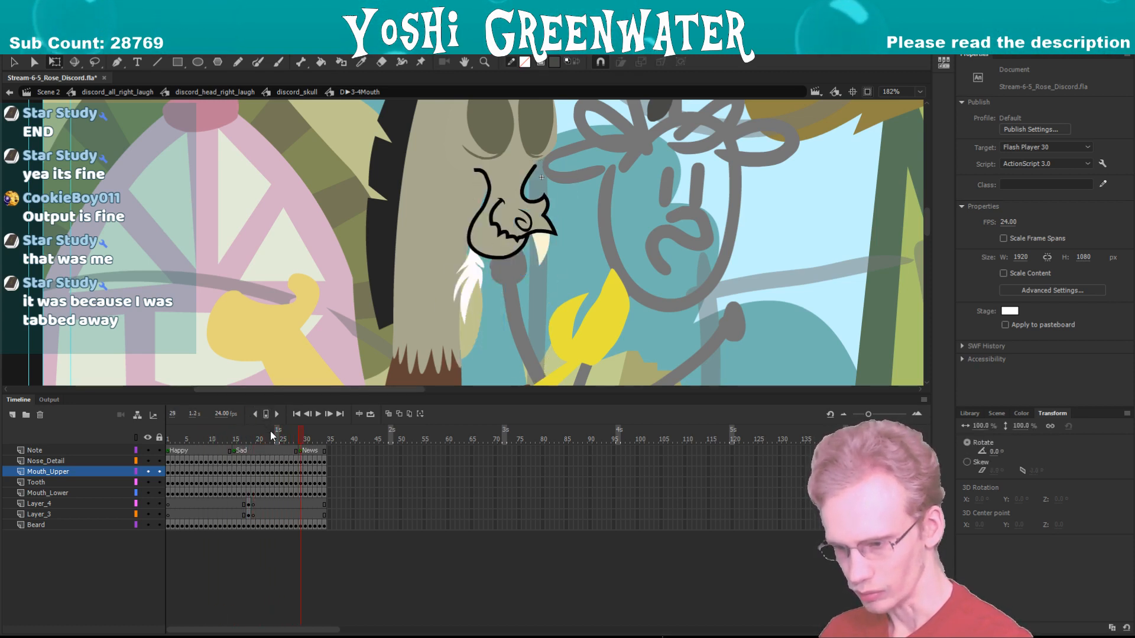
{"action": "key", "text": "comma"}
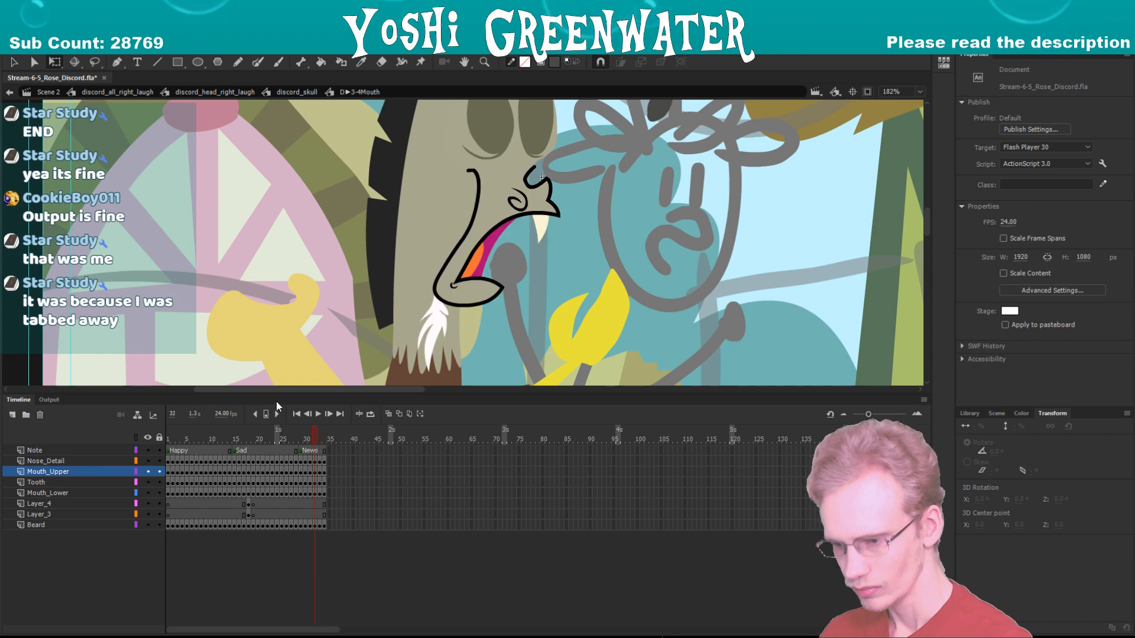
{"action": "key", "text": "period"}
{"action": "key", "text": "period"}
{"action": "left_click_drag", "start_coordinate": [204, 434], "coordinate": [235, 429]}
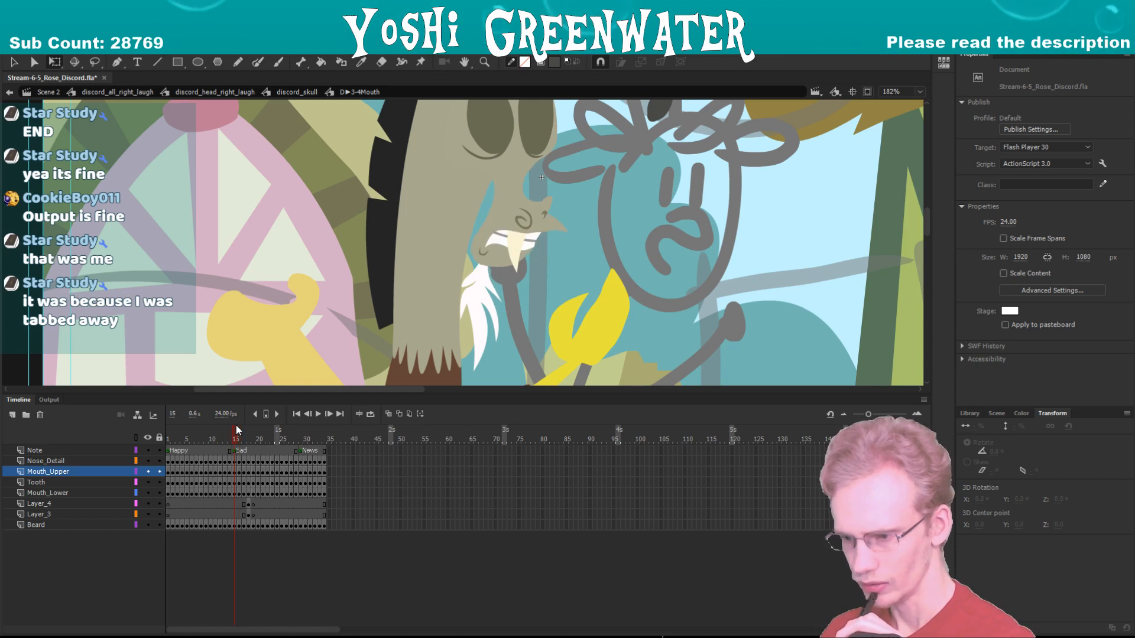
- Copy frame 15 of the mouth layers from Nose_Detail to Beard into a new frame 35
{"action": "left_click", "coordinate": [235, 525]}
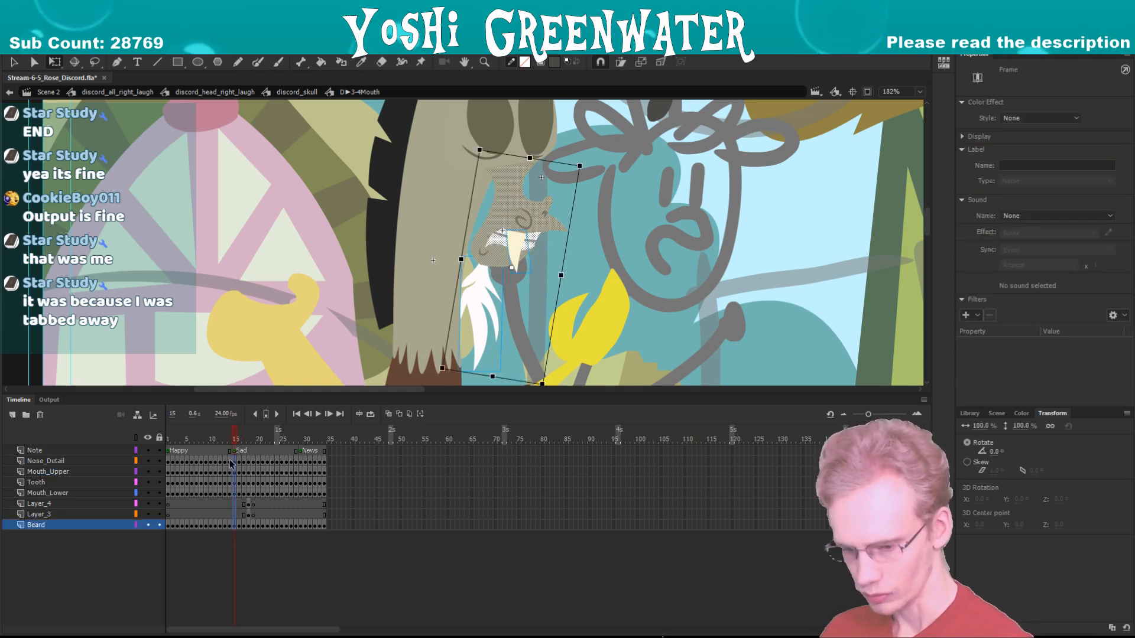
{"action": "left_click", "coordinate": [328, 461]}
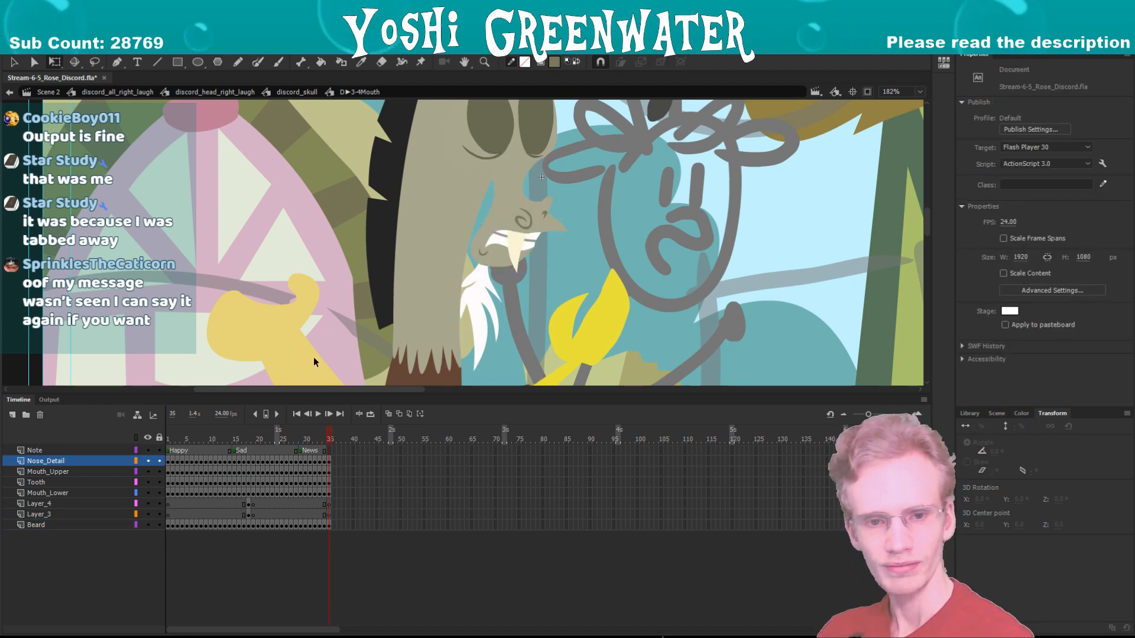
{"action": "left_click_drag", "start_coordinate": [305, 341], "coordinate": [271, 352]}
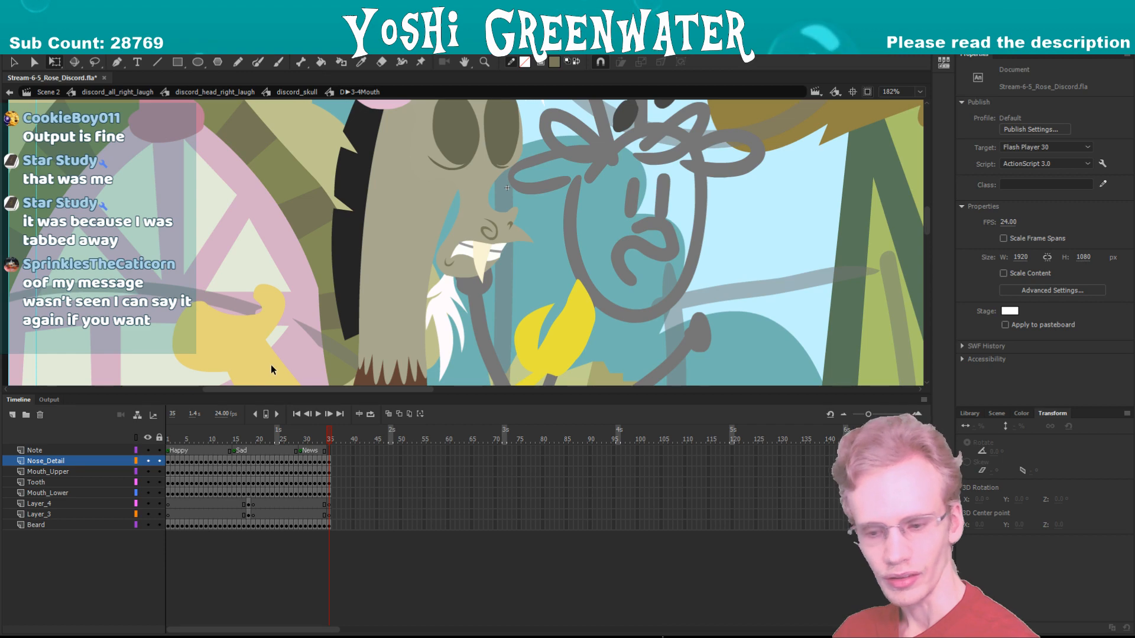
- Delete the white teeth from Mouth_Lower at frame 35 and close the gap with a line from the upper to the lower lip
{"action": "left_click_drag", "start_coordinate": [289, 391], "coordinate": [294, 439]}
{"action": "left_click_drag", "start_coordinate": [413, 177], "coordinate": [475, 272]}
{"action": "left_click", "coordinate": [479, 269]}
{"action": "key", "text": "Delete"}
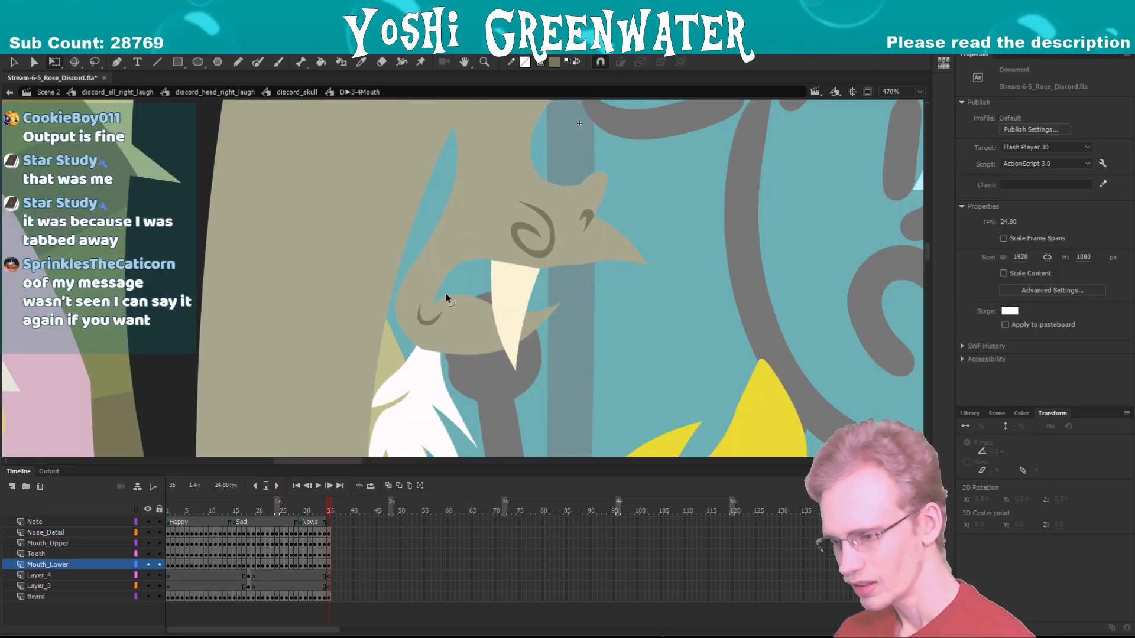
{"action": "key", "text": "n"}
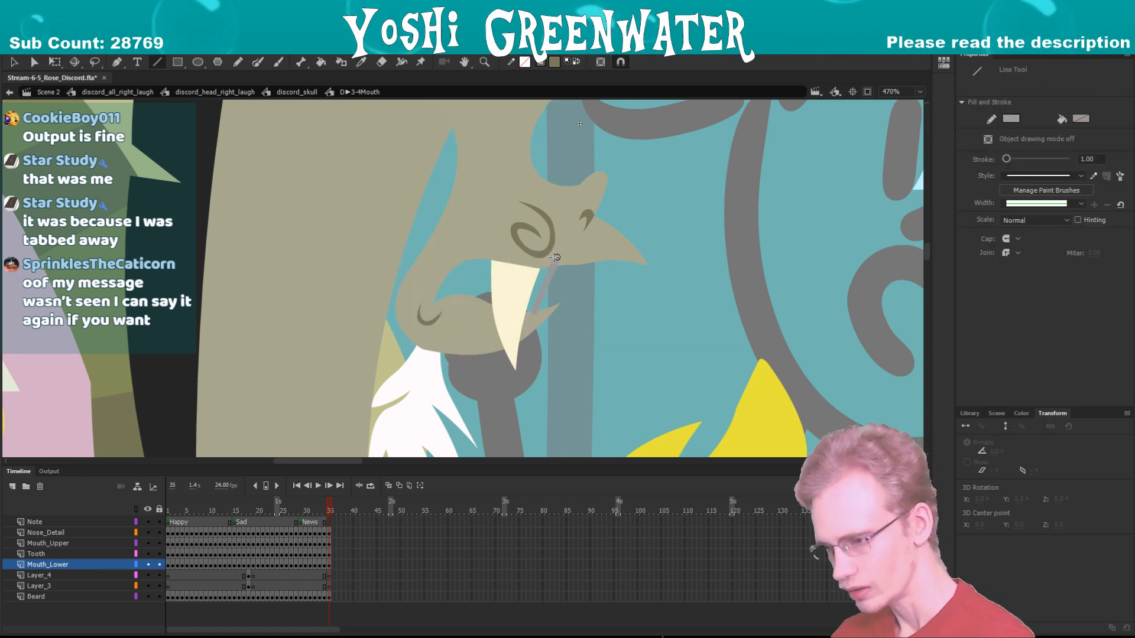
{"action": "key", "text": "q"}
- Fill the open mouth's interior at frame 35 with the magenta sampled from frame 32 and remove the temporary closing line
{"action": "key", "text": "comma"}
{"action": "key", "text": "comma"}
{"action": "key", "text": "comma"}
{"action": "key", "text": "comma"}
{"action": "key", "text": "comma"}
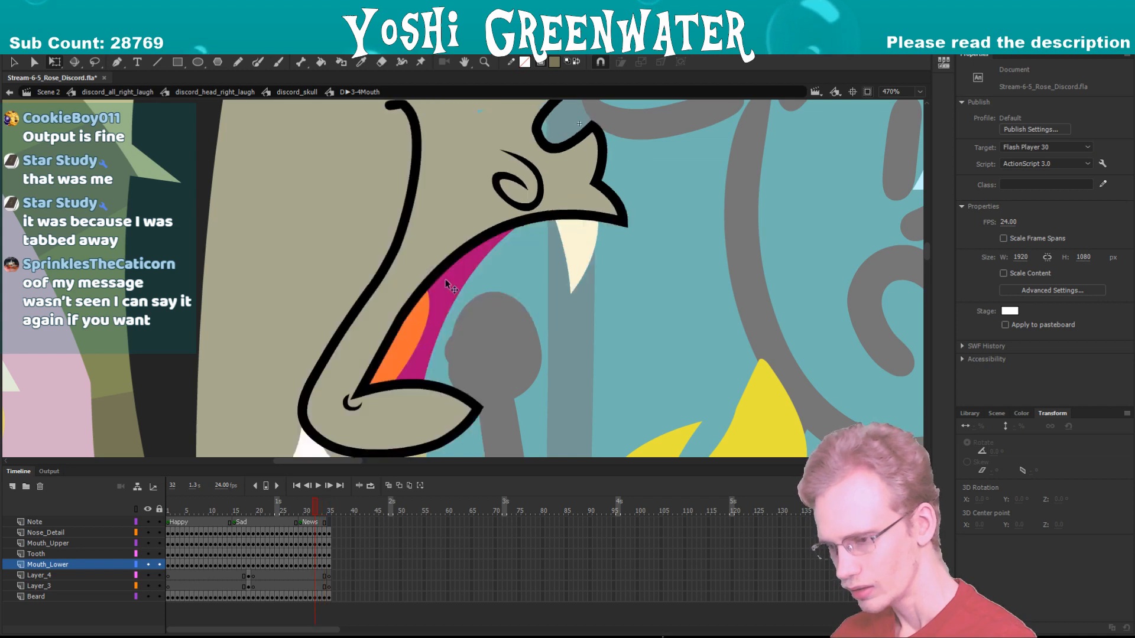
{"action": "key", "text": "period"}
{"action": "key", "text": "period"}
{"action": "key", "text": "i"}
{"action": "left_click", "coordinate": [459, 293]}
{"action": "key", "text": "period"}
{"action": "key", "text": "period"}
{"action": "key", "text": "period"}
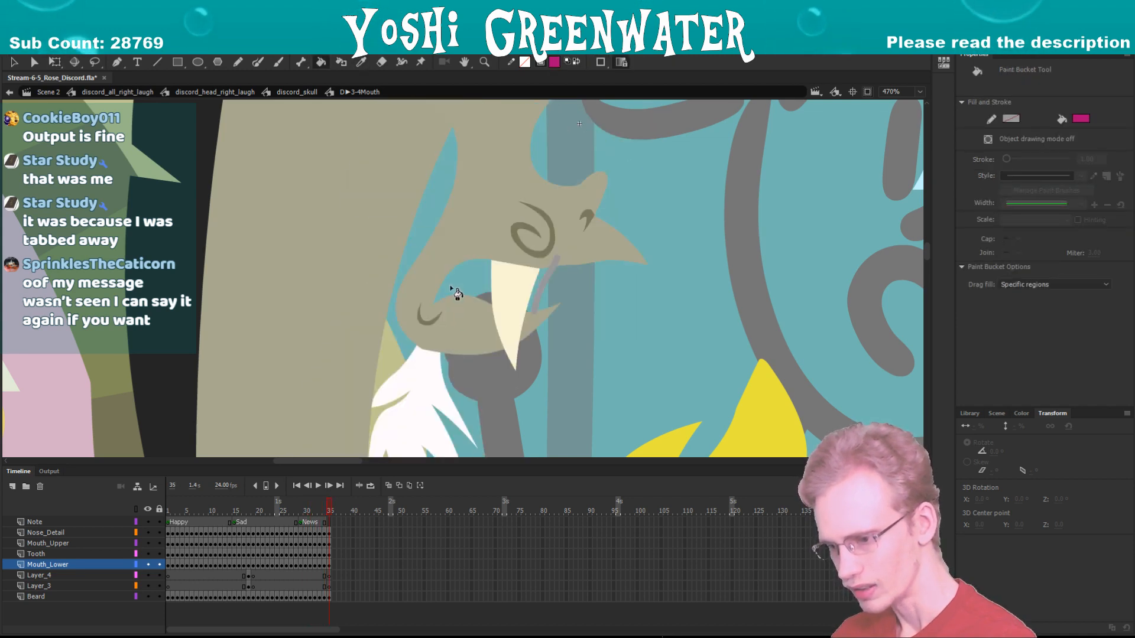
{"action": "left_click", "coordinate": [466, 287]}
{"action": "key", "text": "n"}
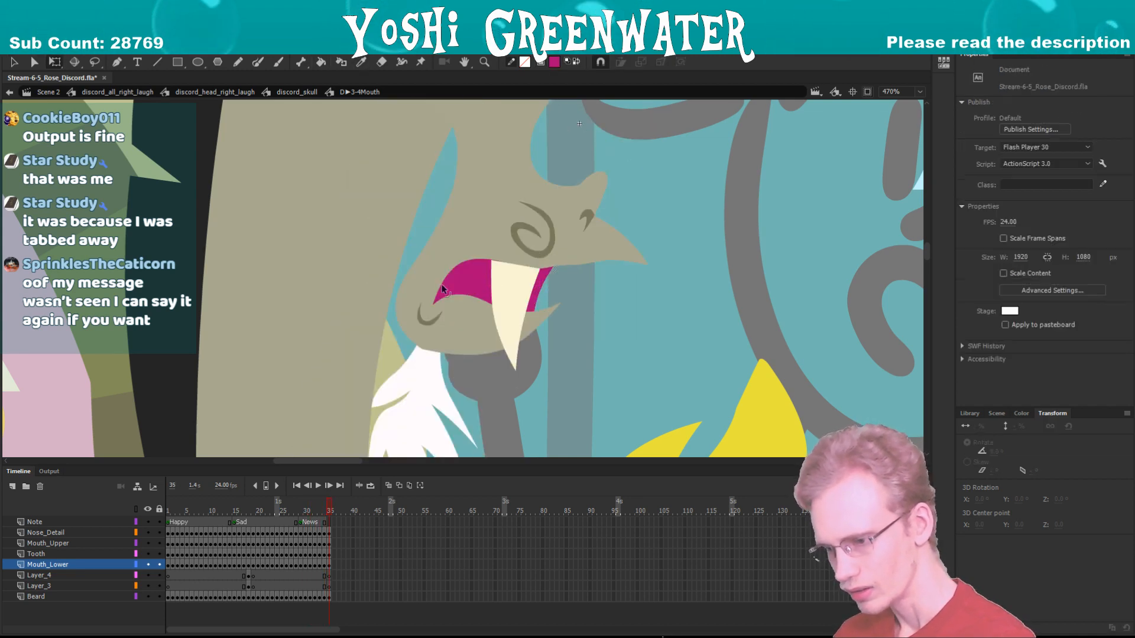
- Move the lower-mouth artwork at frame 35 from Mouth_Lower to Layer_4, leaving the Mouth_Lower frame empty
{"action": "key", "text": "q"}
{"action": "left_click", "coordinate": [464, 293]}
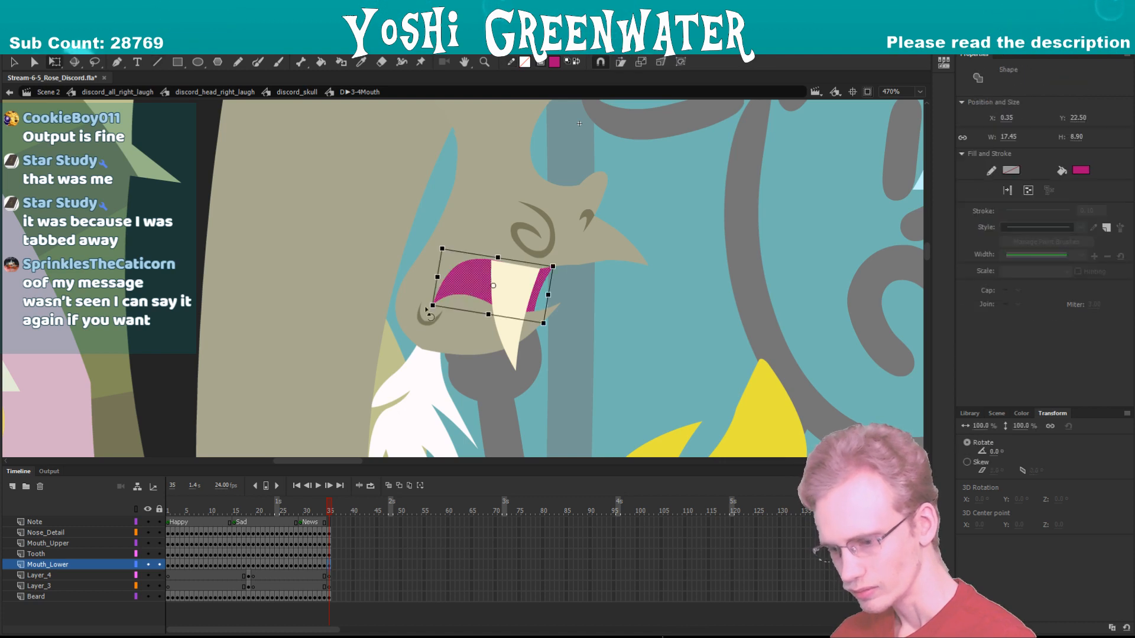
{"action": "left_click", "coordinate": [329, 555]}
{"action": "left_click", "coordinate": [328, 565]}
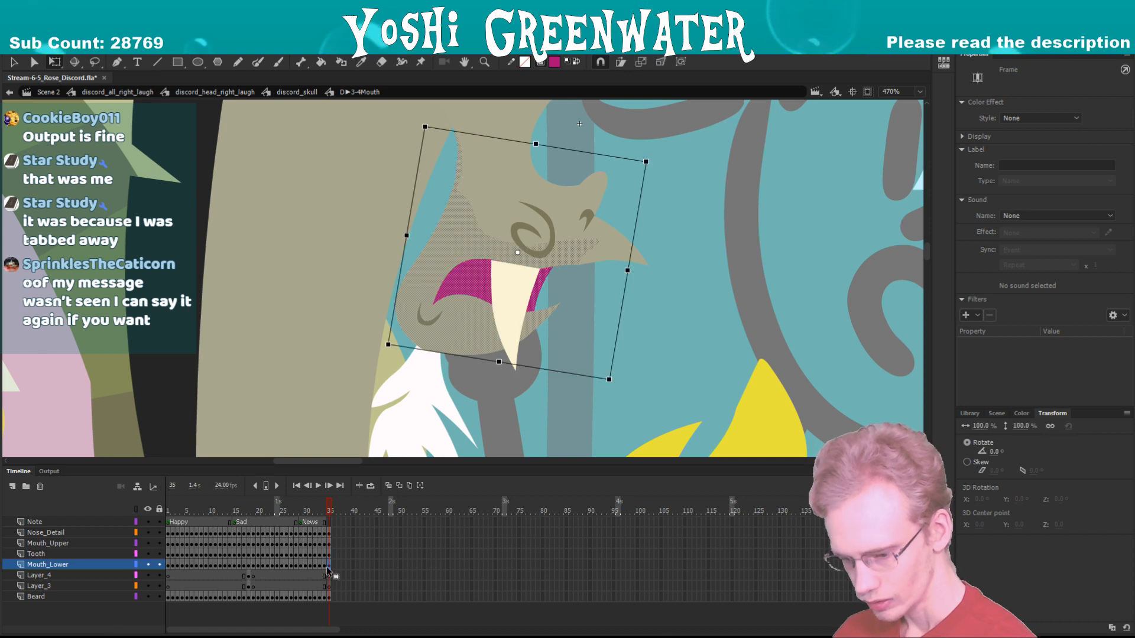
{"action": "left_click", "coordinate": [328, 575]}
{"action": "left_click", "coordinate": [329, 564]}
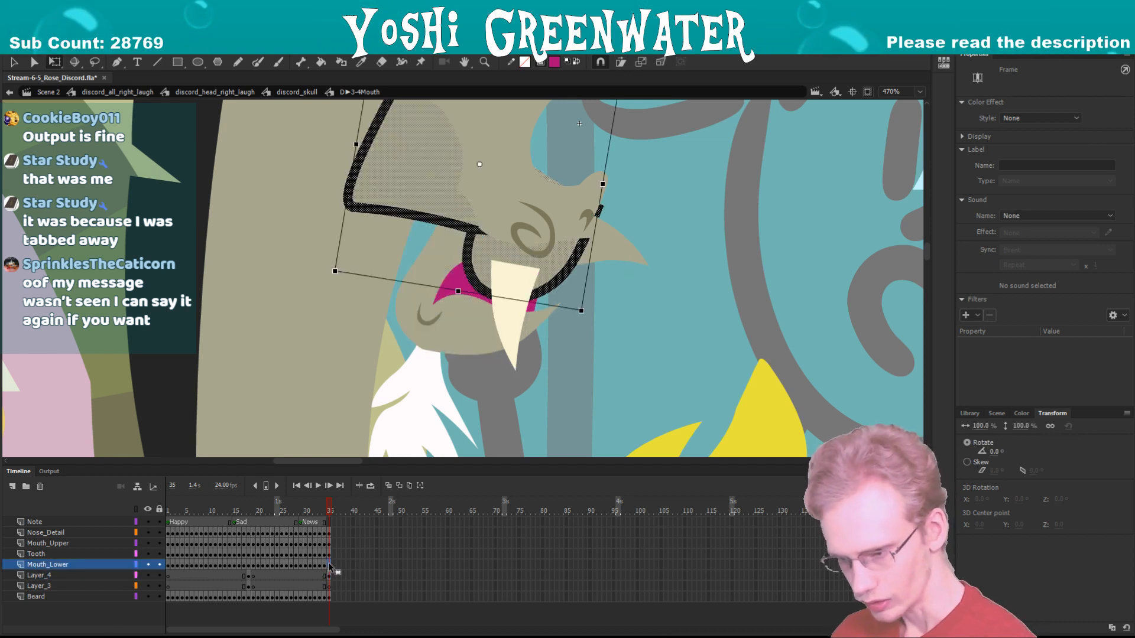
{"action": "key", "text": "Delete"}
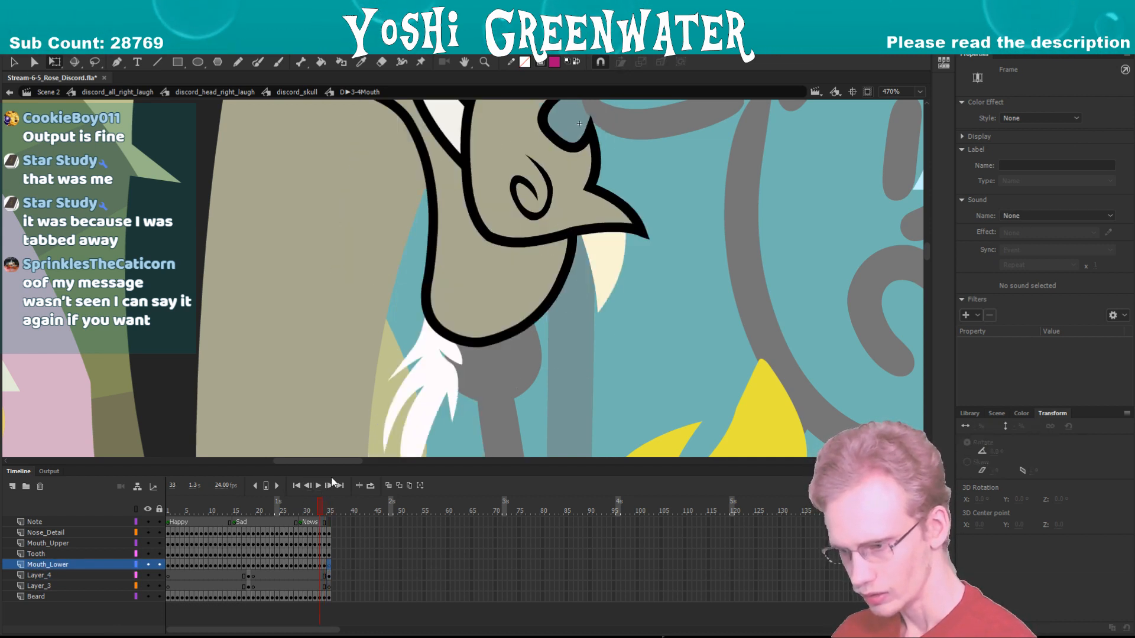
- Draw an oval about 9.6 by 7 px beside the mouth on Mouth_Lower at frame 35, using the orange tongue colour from frame 32
{"action": "left_click", "coordinate": [411, 343]}
{"action": "key", "text": "i"}
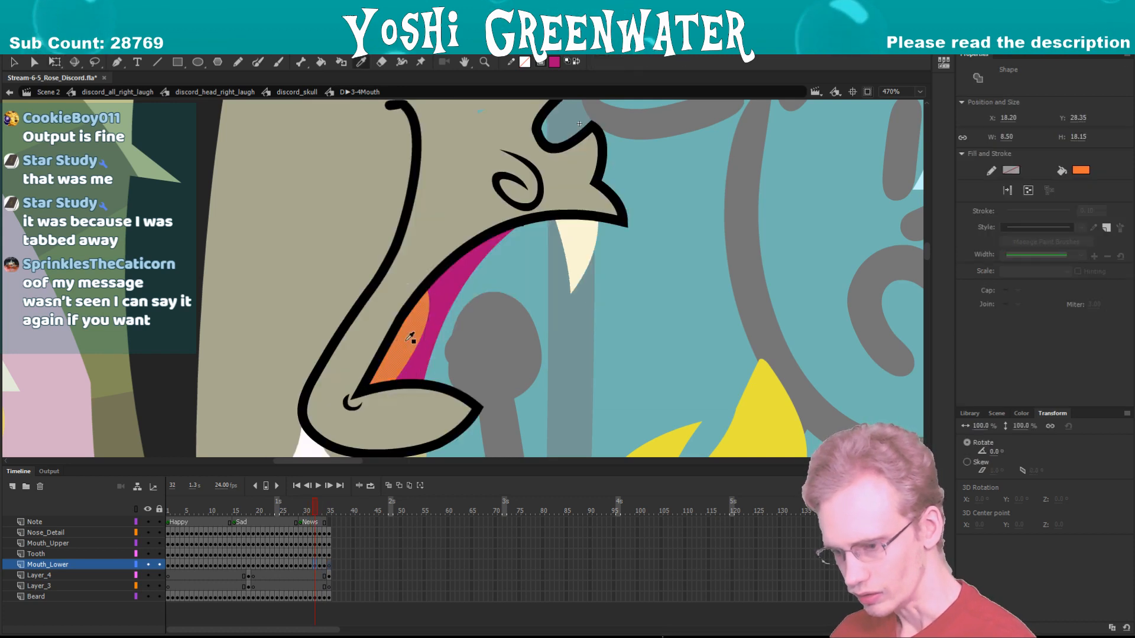
{"action": "left_click", "coordinate": [398, 350]}
{"action": "key", "text": "."}
{"action": "key", "text": "."}
{"action": "key", "text": "."}
{"action": "left_click", "coordinate": [329, 565]}
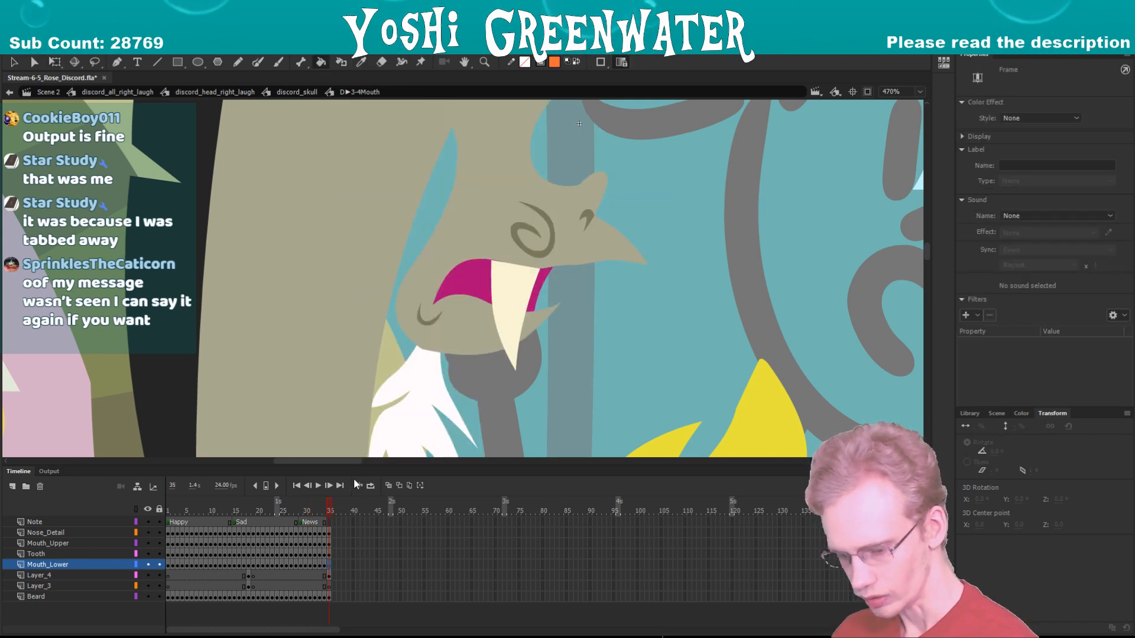
{"action": "key", "text": "o"}
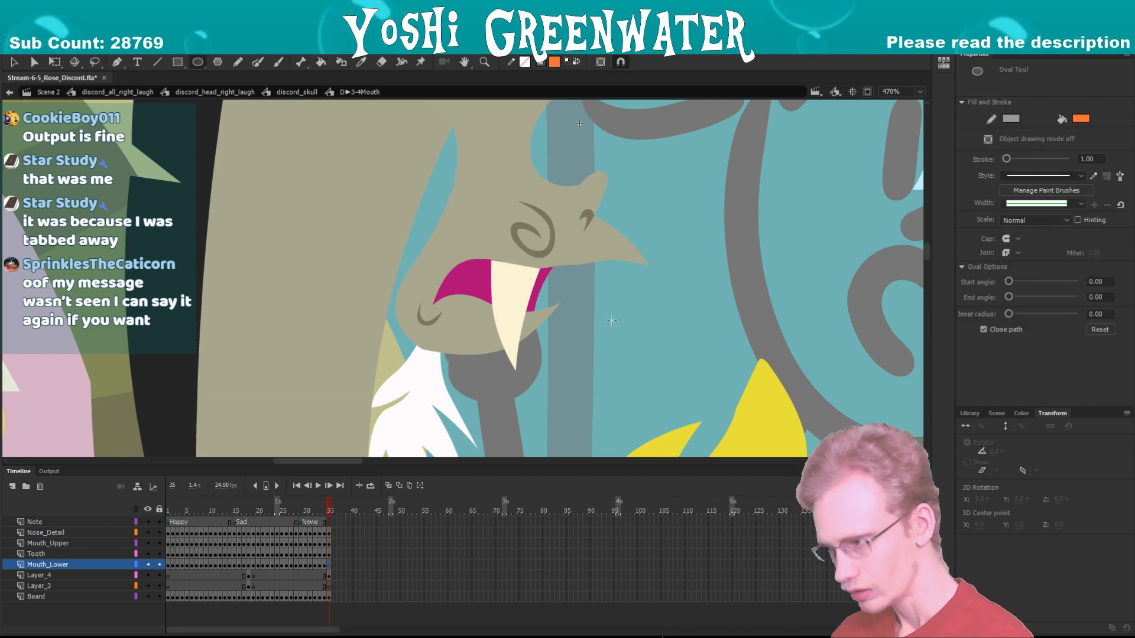
{"action": "left_click_drag", "start_coordinate": [611, 319], "coordinate": [671, 276]}
- Delete the oval's outline and move its orange fill into the open mouth behind the tooth
{"action": "key", "text": "v"}
{"action": "left_click", "coordinate": [628, 289]}
{"action": "key", "text": "Delete"}
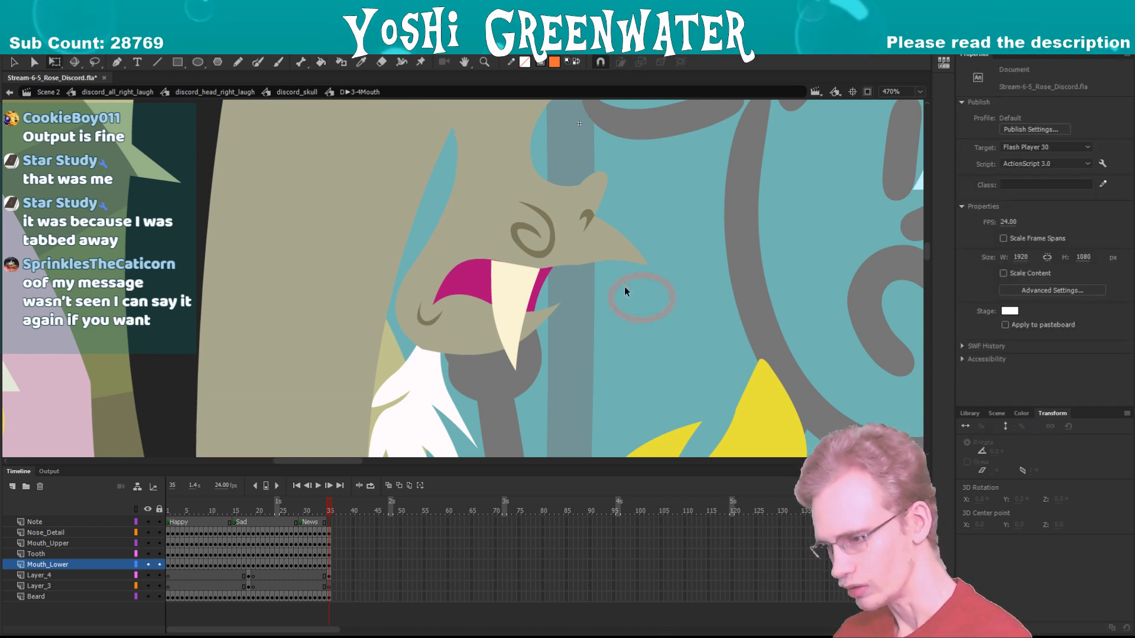
{"action": "key", "text": "ctrl+z"}
{"action": "left_click", "coordinate": [614, 309]}
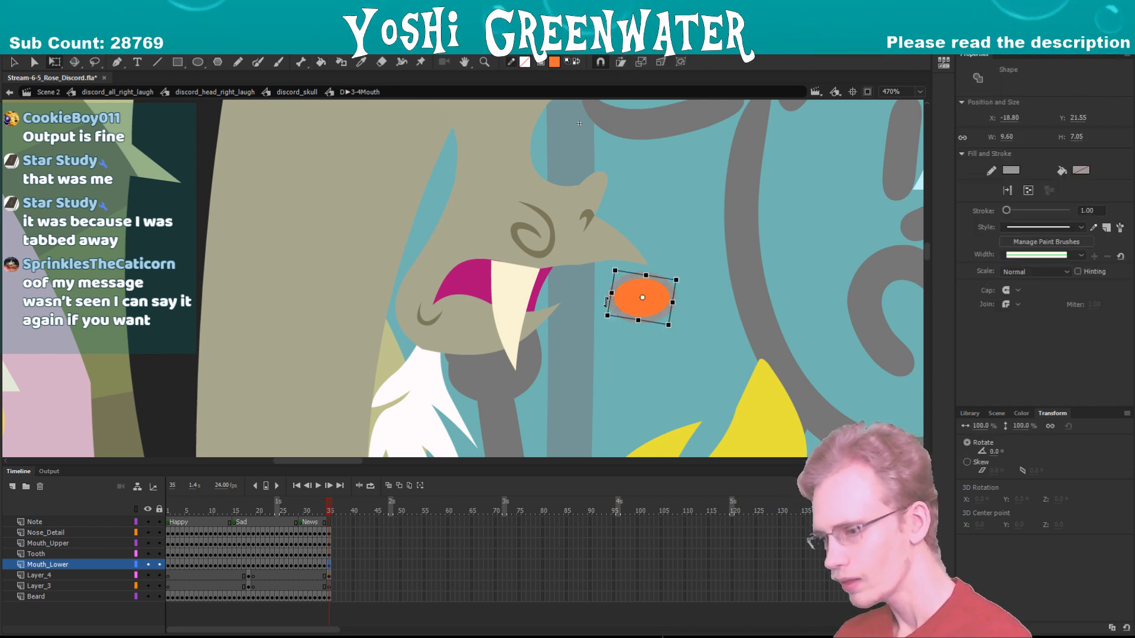
{"action": "key", "text": "Delete"}
{"action": "left_click_drag", "start_coordinate": [634, 300], "coordinate": [461, 304]}
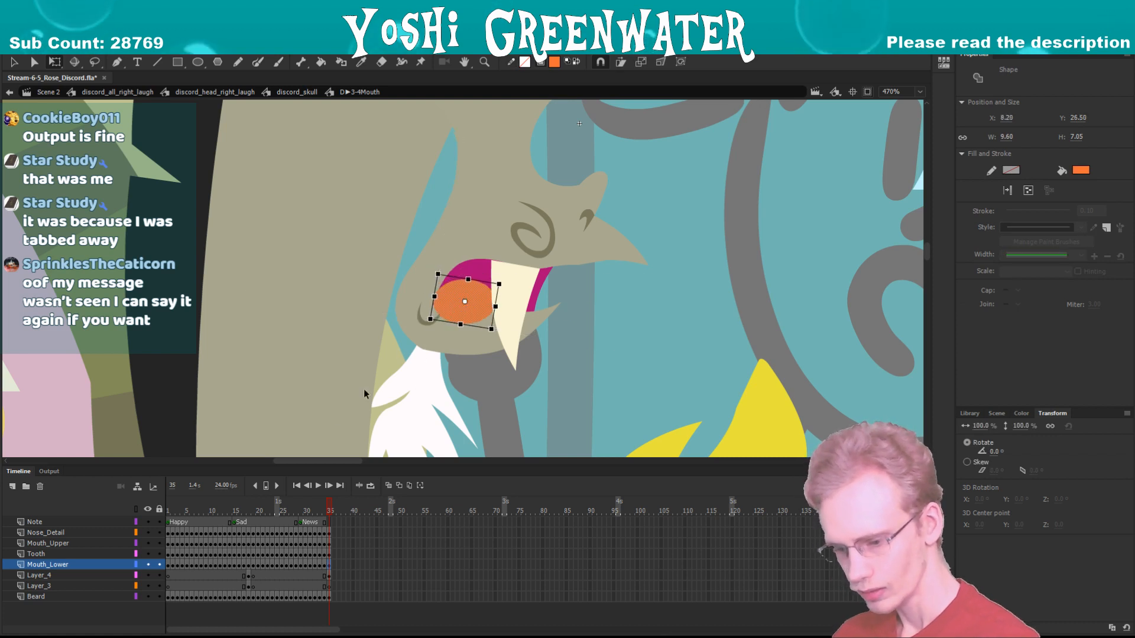
- Display all layers as outlines and move the magenta mouth interior at frame 35 from Layer_4 to Layer_3
{"action": "left_click", "coordinate": [329, 555]}
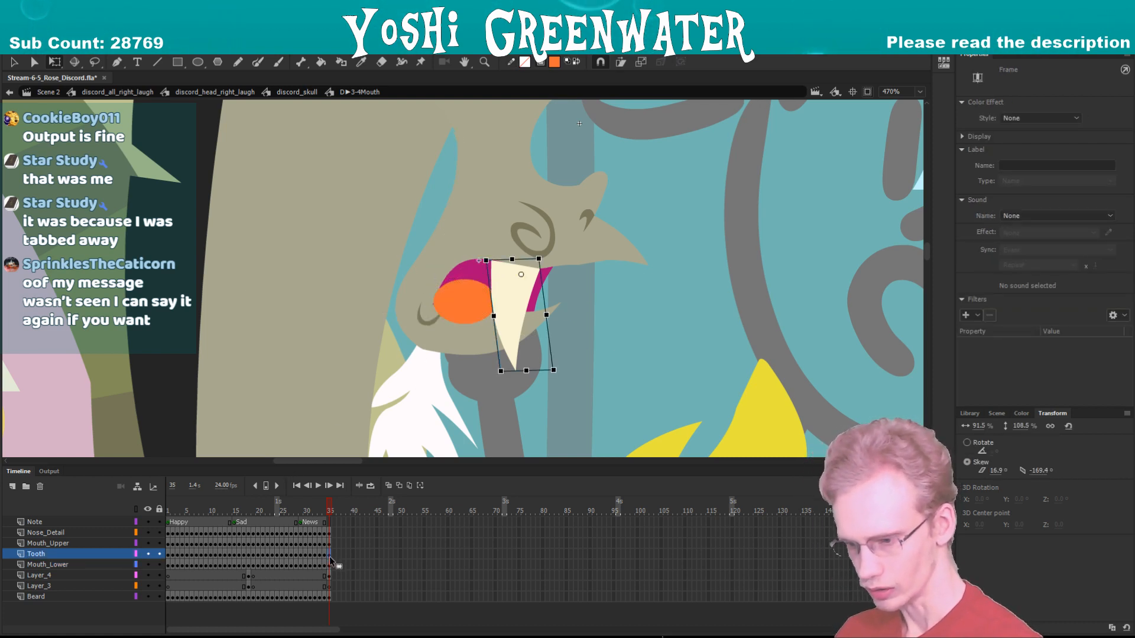
{"action": "left_click", "coordinate": [330, 577]}
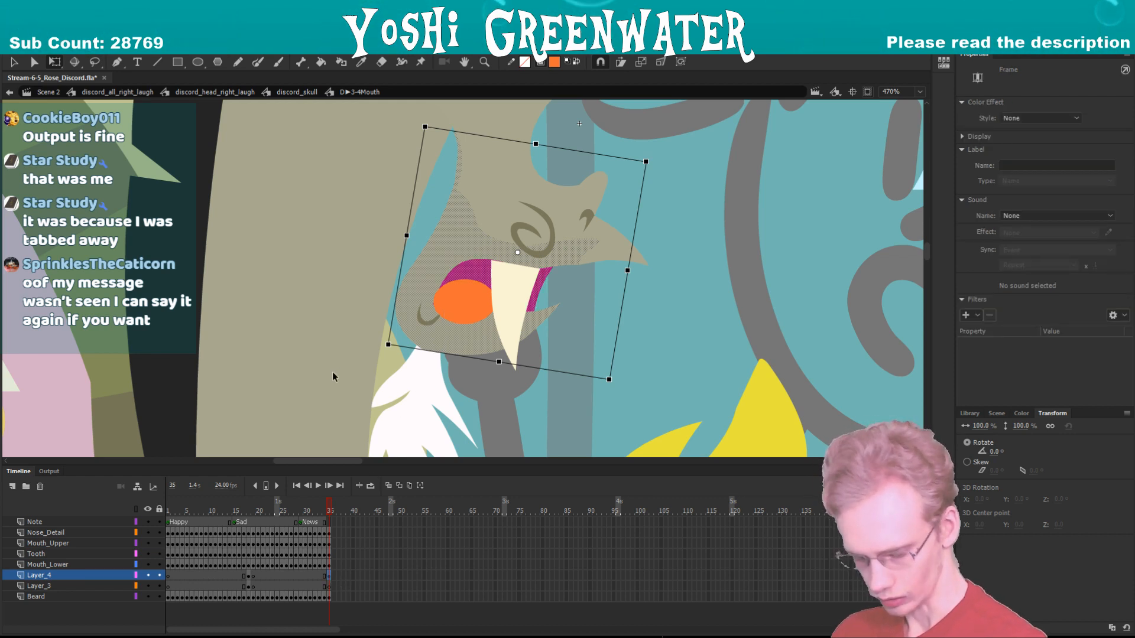
{"action": "left_click", "coordinate": [135, 509]}
{"action": "left_click", "coordinate": [238, 392]}
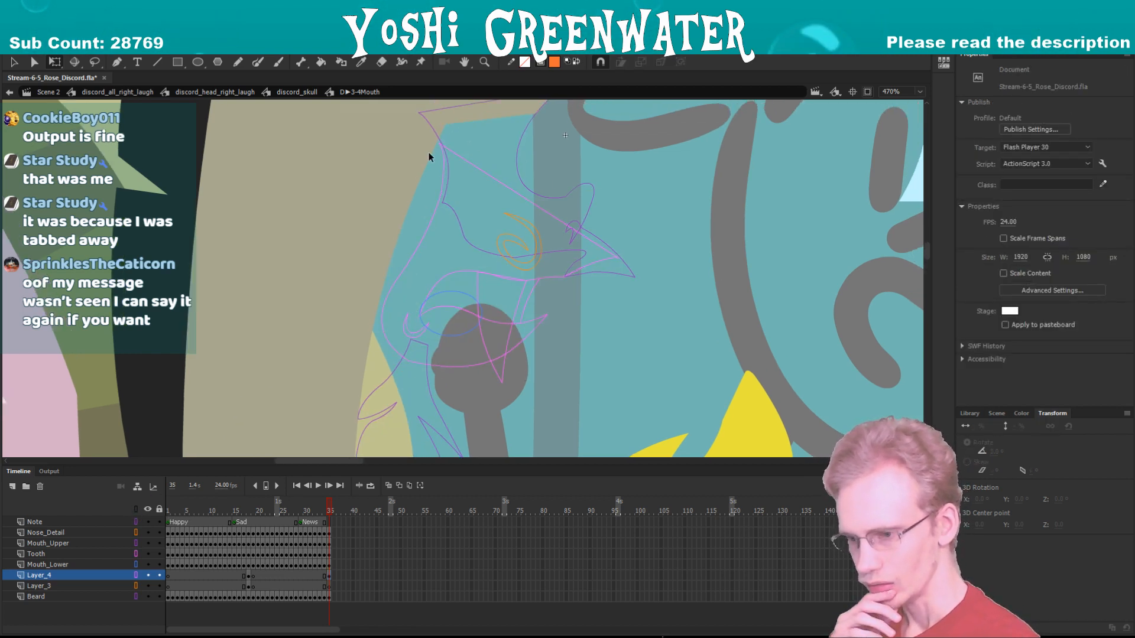
{"action": "left_click", "coordinate": [438, 139]}
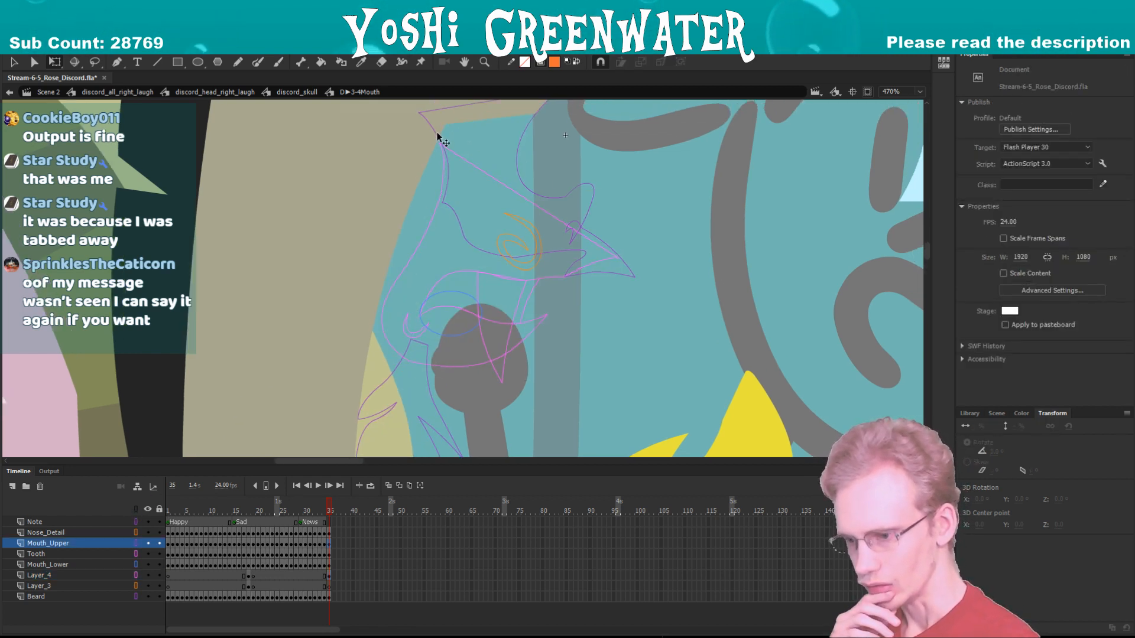
{"action": "left_click", "coordinate": [75, 553]}
{"action": "left_click", "coordinate": [78, 564]}
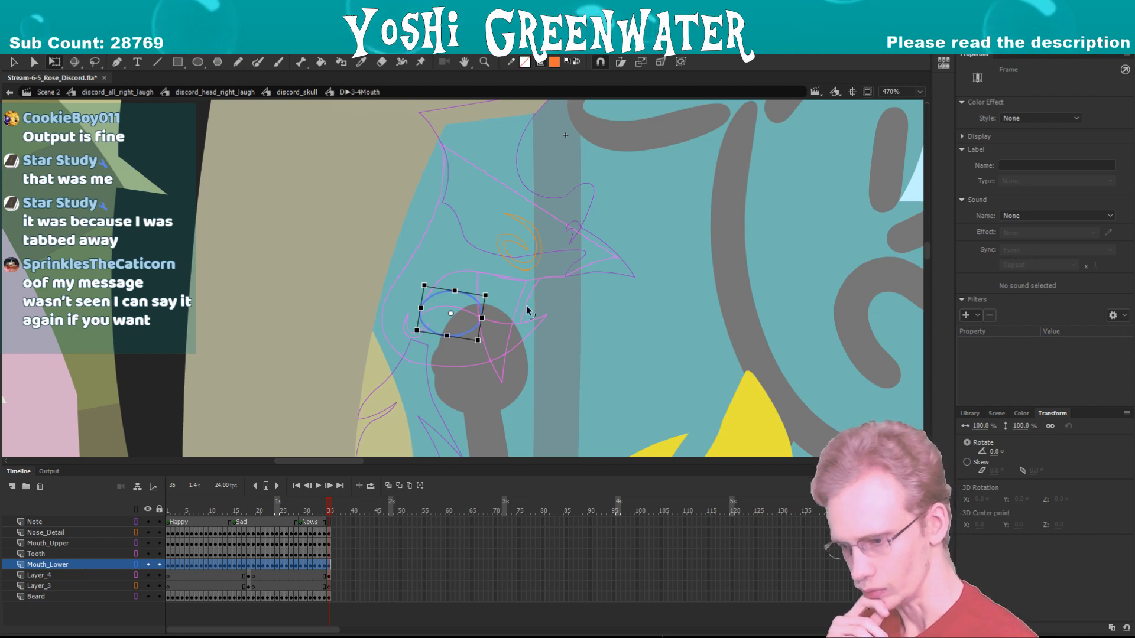
{"action": "left_click", "coordinate": [492, 286]}
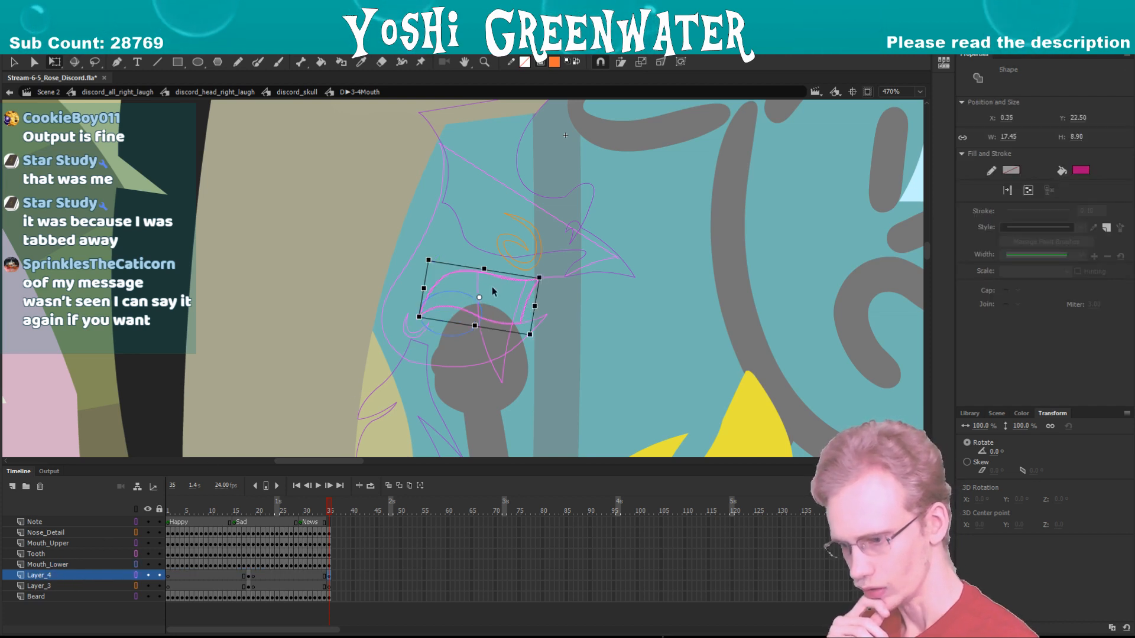
{"action": "left_click", "coordinate": [295, 323]}
{"action": "left_click", "coordinate": [327, 587]}
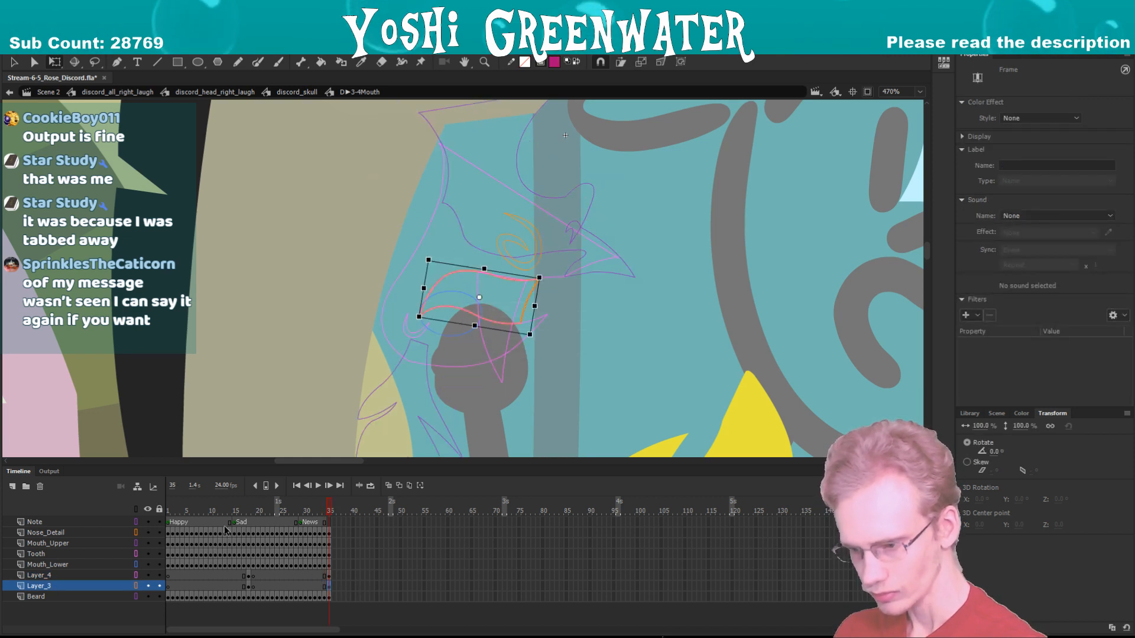
- Swap layers at frame 35 so the lower-mouth skin is on Mouth_Lower and the orange tongue is on Layer_4 behind it
{"action": "left_click", "coordinate": [444, 295]}
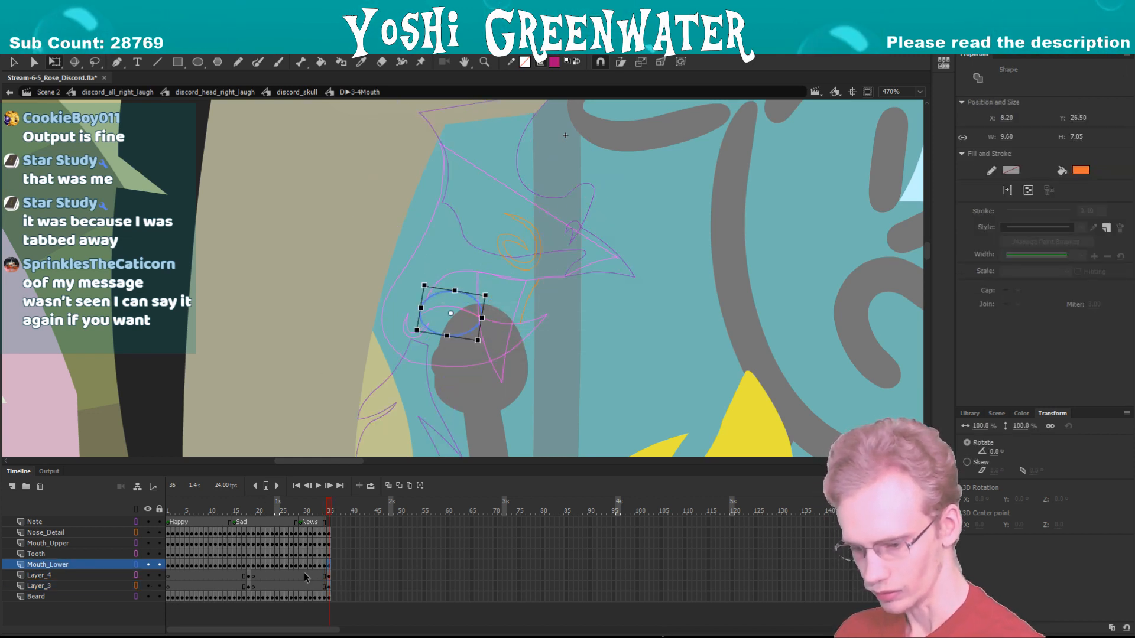
{"action": "key", "text": "Delete"}
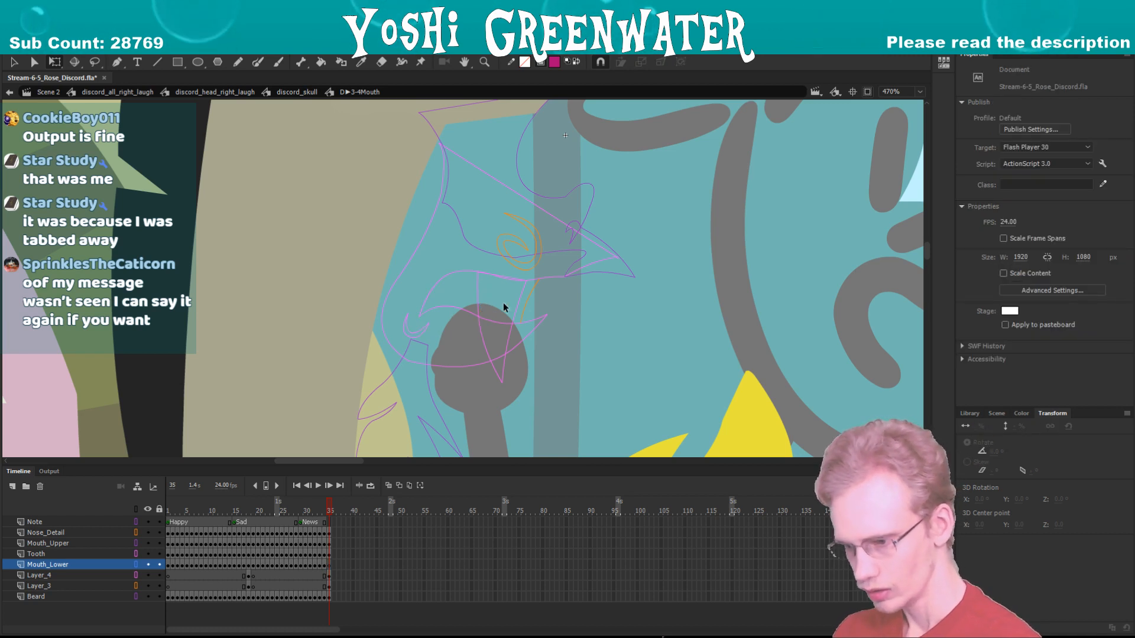
{"action": "left_click", "coordinate": [514, 313]}
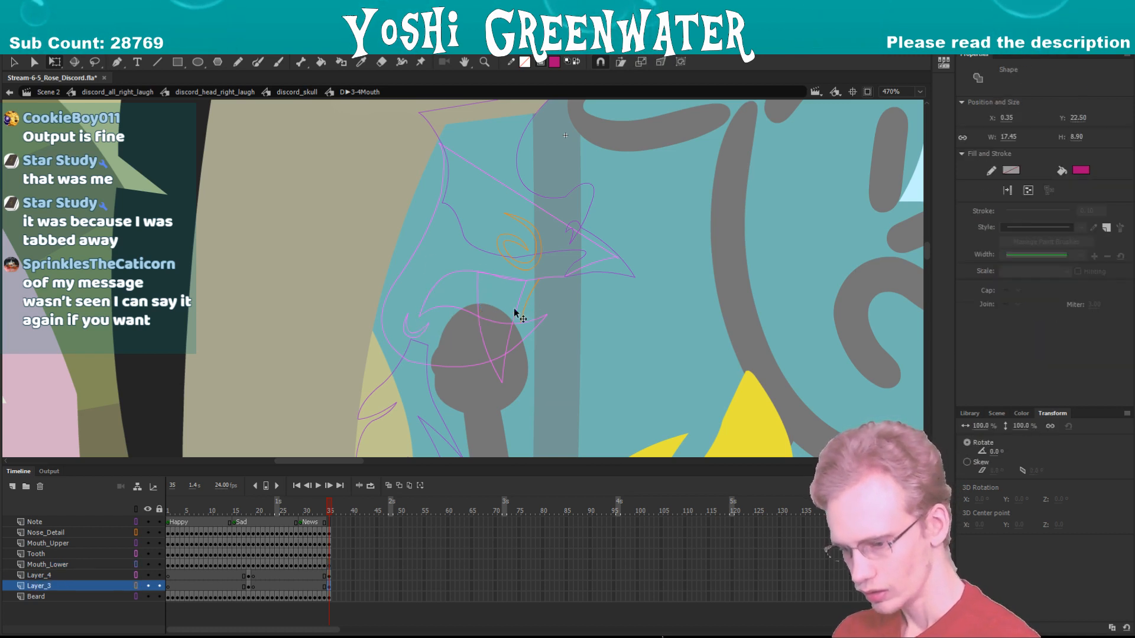
{"action": "left_click", "coordinate": [329, 575]}
{"action": "left_click_drag", "start_coordinate": [328, 574], "coordinate": [328, 565]}
{"action": "left_click", "coordinate": [329, 576]}
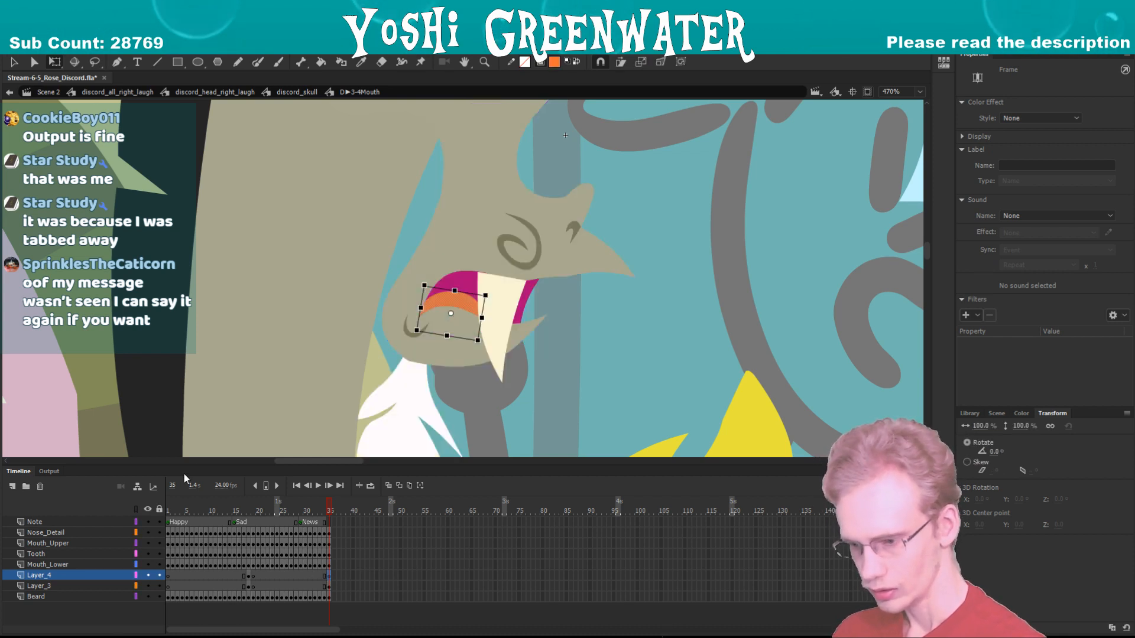
- Adjust the orange tongue's position on Layer_4 slightly so it fits inside the mouth
{"action": "left_click", "coordinate": [239, 429]}
{"action": "left_click", "coordinate": [450, 301]}
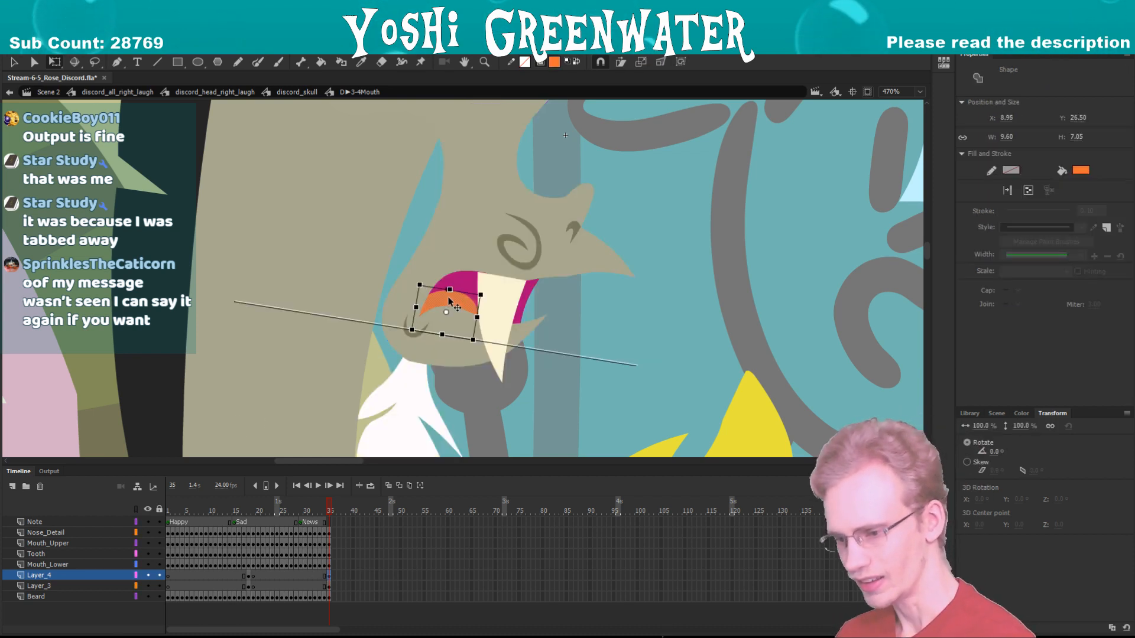
{"action": "key", "text": "Up"}
{"action": "left_click", "coordinate": [446, 378]}
- Return to discord_head_right_laugh and set the skull instance at frame 66 to show single frame 35
{"action": "key", "text": "z"}
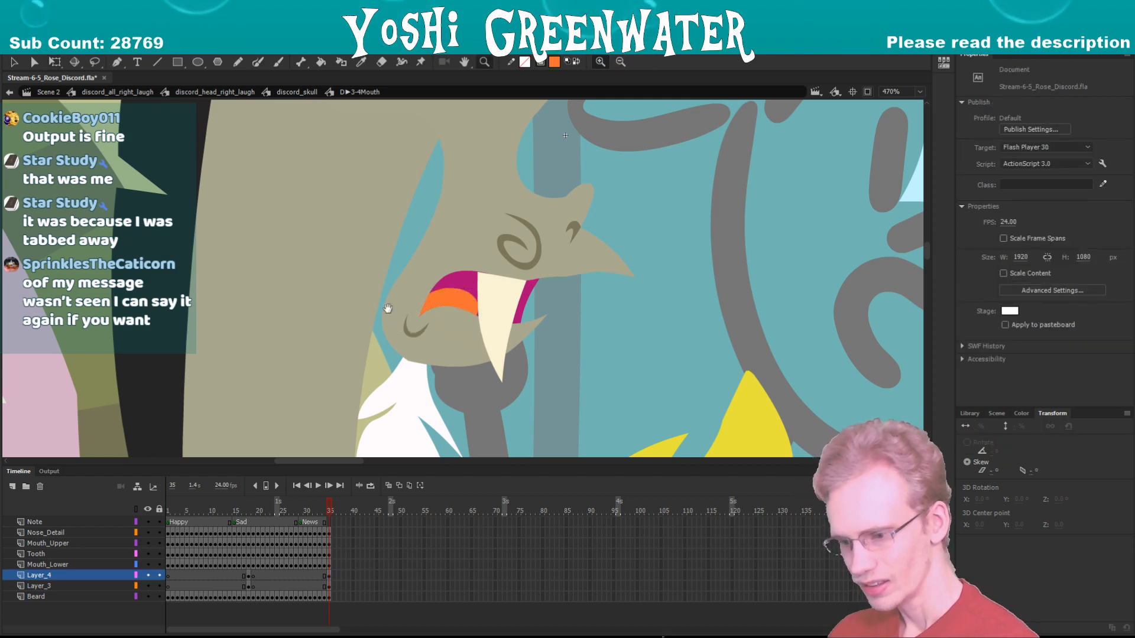
{"action": "left_click", "coordinate": [392, 331], "text": "alt"}
{"action": "left_click", "coordinate": [393, 331], "text": "alt"}
{"action": "key", "text": "q"}
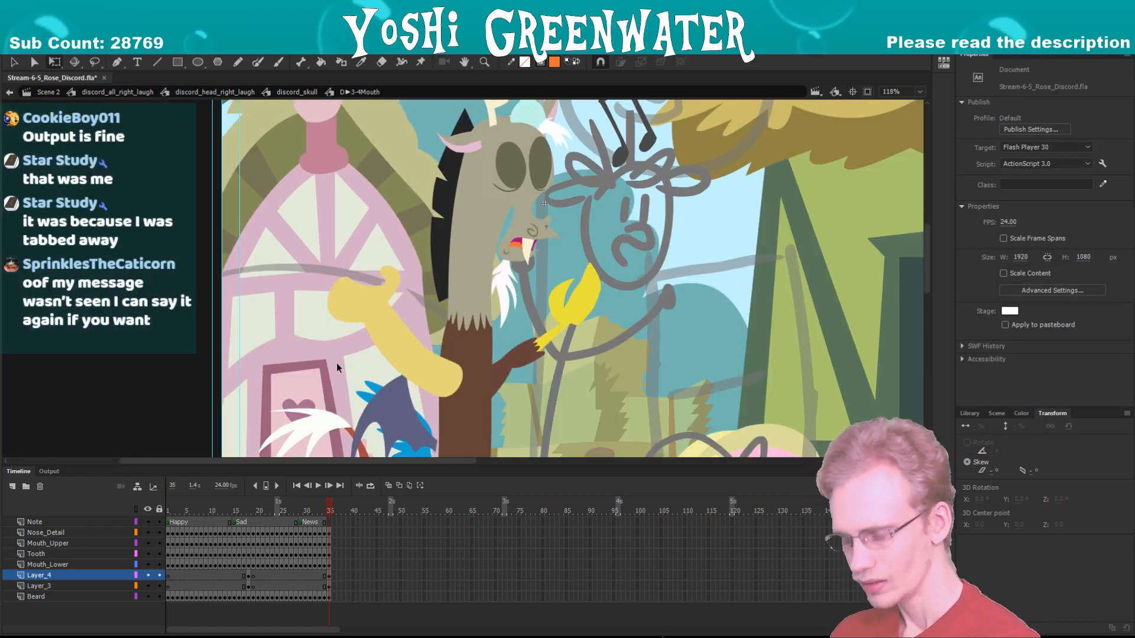
{"action": "double_click", "coordinate": [335, 363]}
{"action": "left_click_drag", "start_coordinate": [317, 346], "coordinate": [263, 361]}
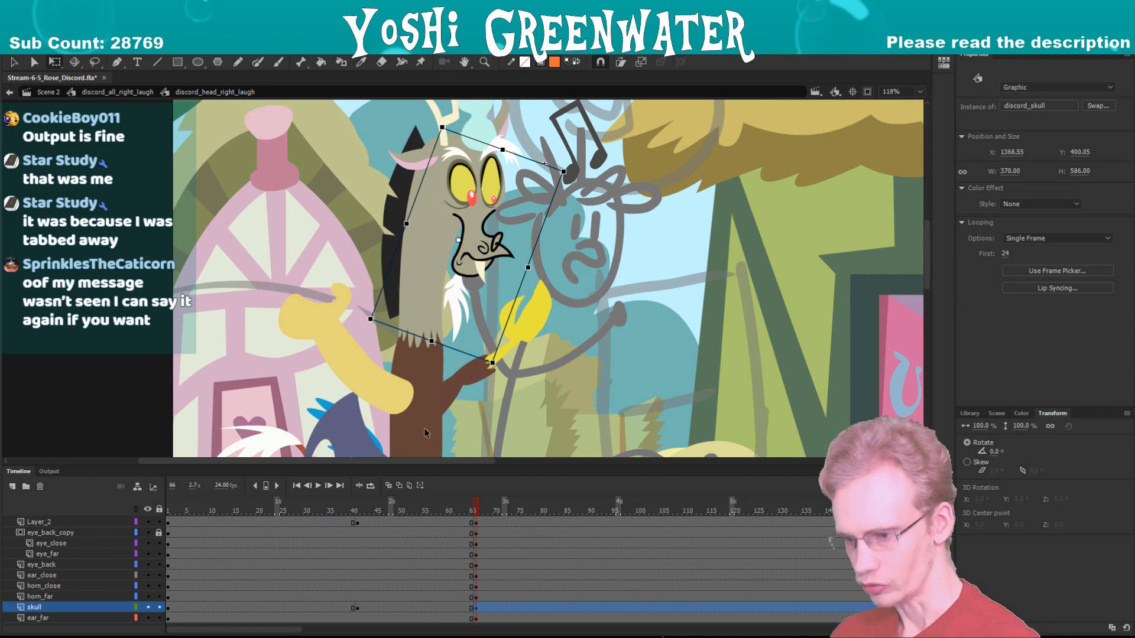
{"action": "left_click", "coordinate": [1057, 271]}
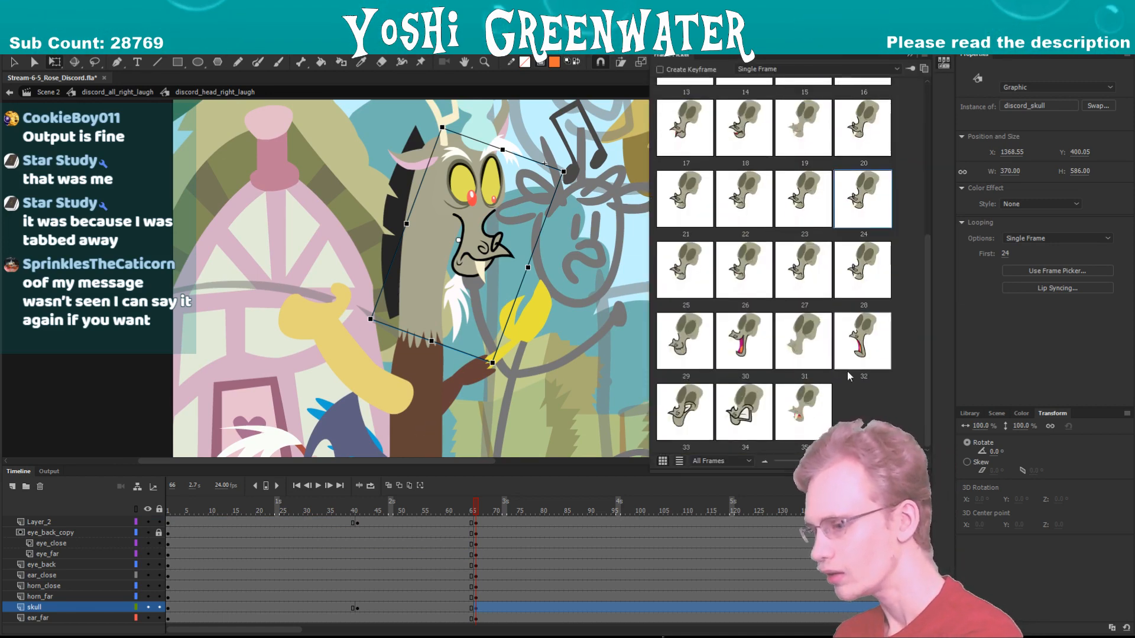
{"action": "left_click", "coordinate": [722, 434]}
{"action": "left_click", "coordinate": [311, 325]}
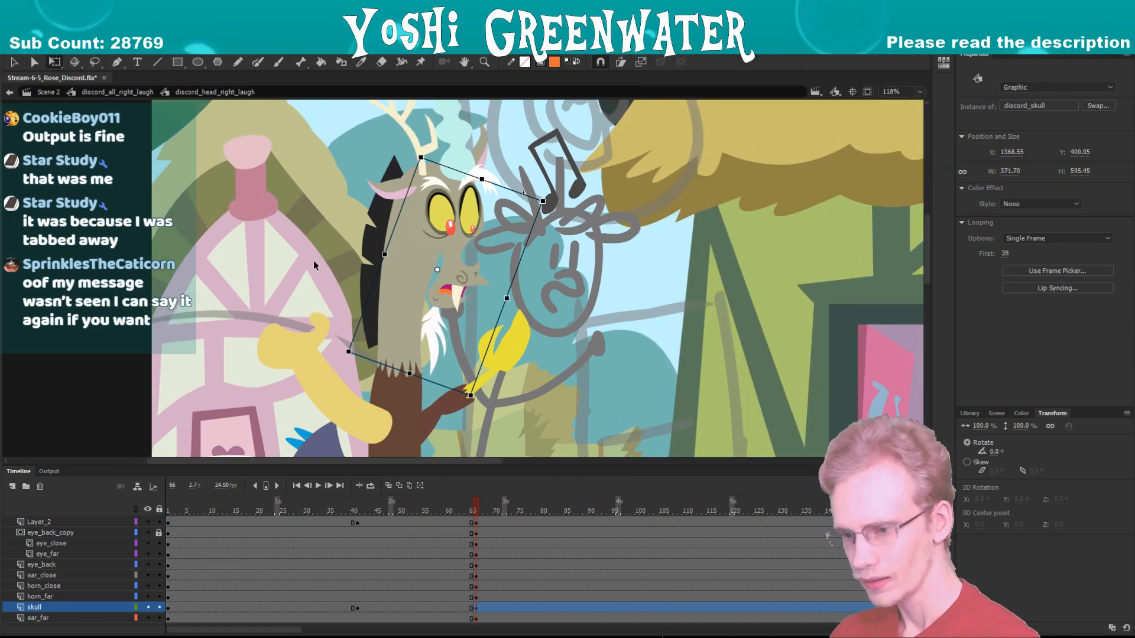
- Nudge both eyebrows slightly upward at frame 68 and return to the discord_all_right_laugh symbol
{"action": "left_click", "coordinate": [435, 189]}
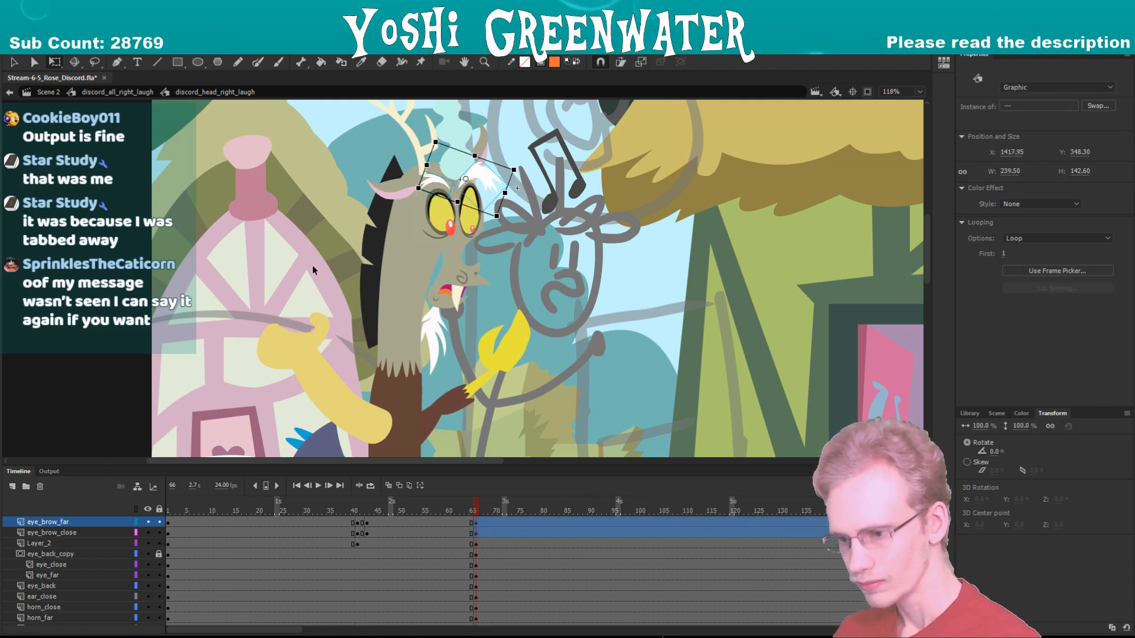
{"action": "left_click", "coordinate": [484, 531]}
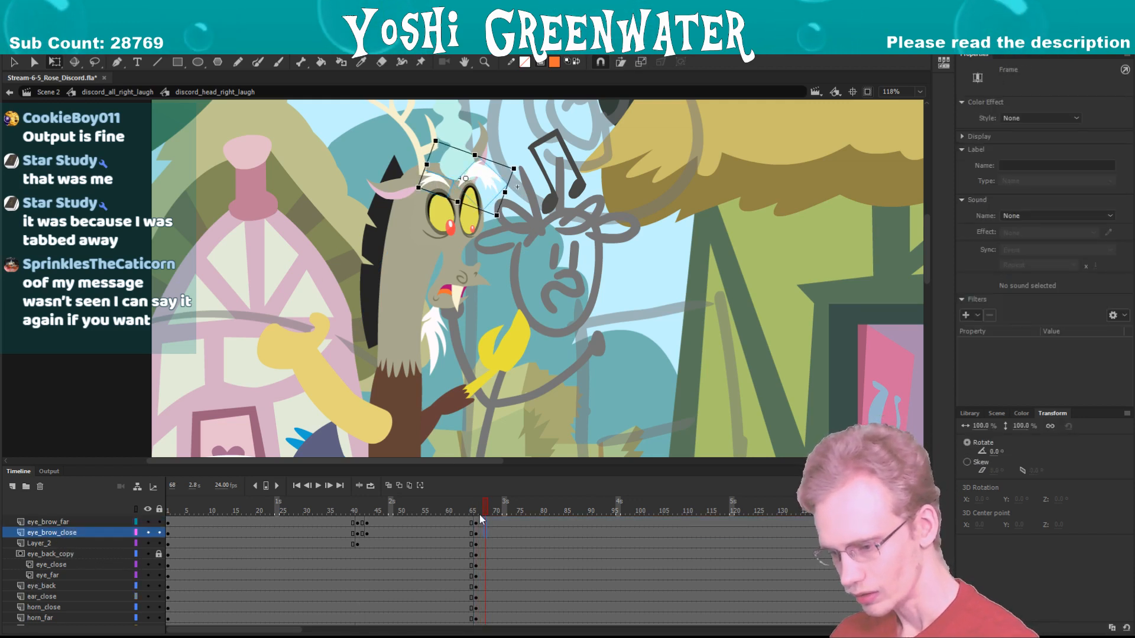
{"action": "double_click", "coordinate": [257, 340]}
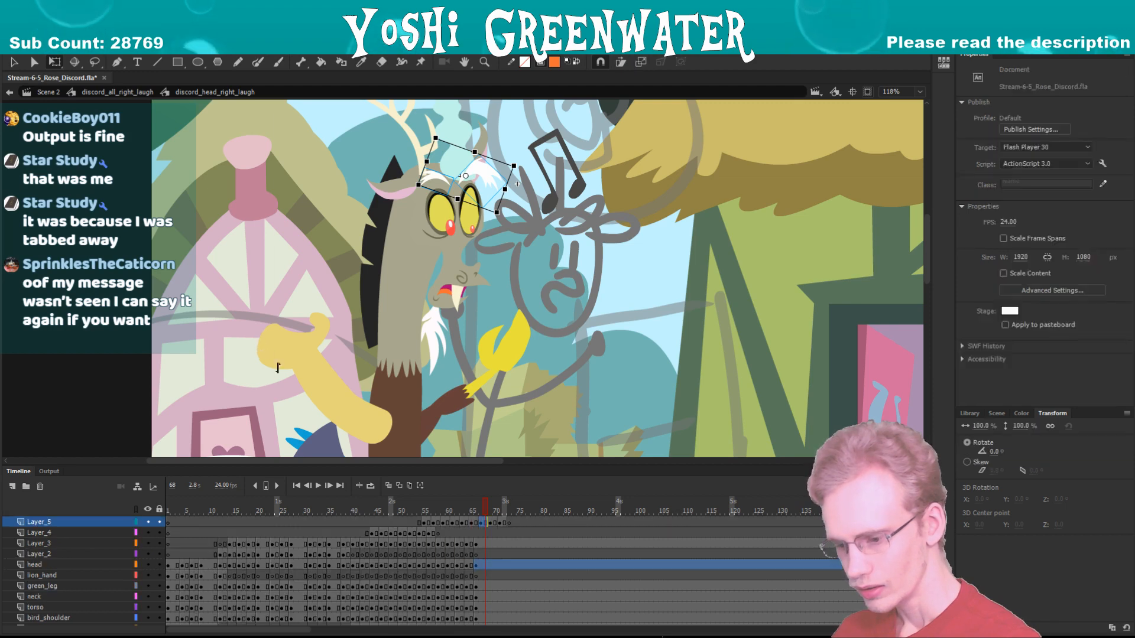
- Play the body animation from frame 55 to review the recovery with the new mouth
{"action": "left_click", "coordinate": [425, 512]}
{"action": "key", "text": "Return"}
{"action": "key", "text": "Return"}
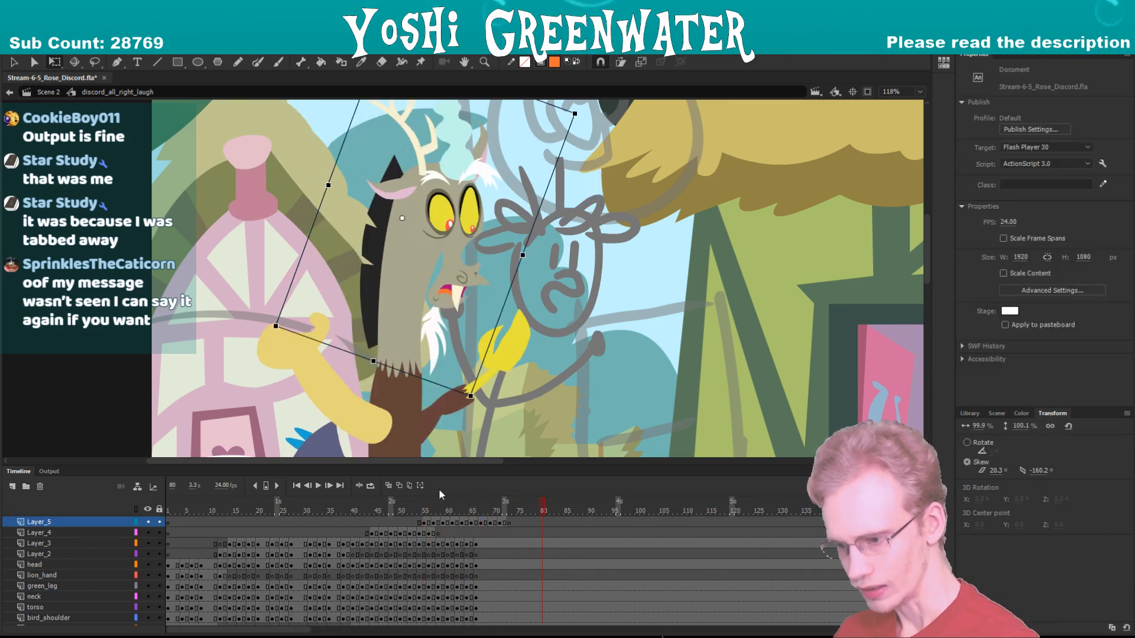
{"action": "left_click", "coordinate": [920, 92]}
{"action": "left_click", "coordinate": [895, 229]}
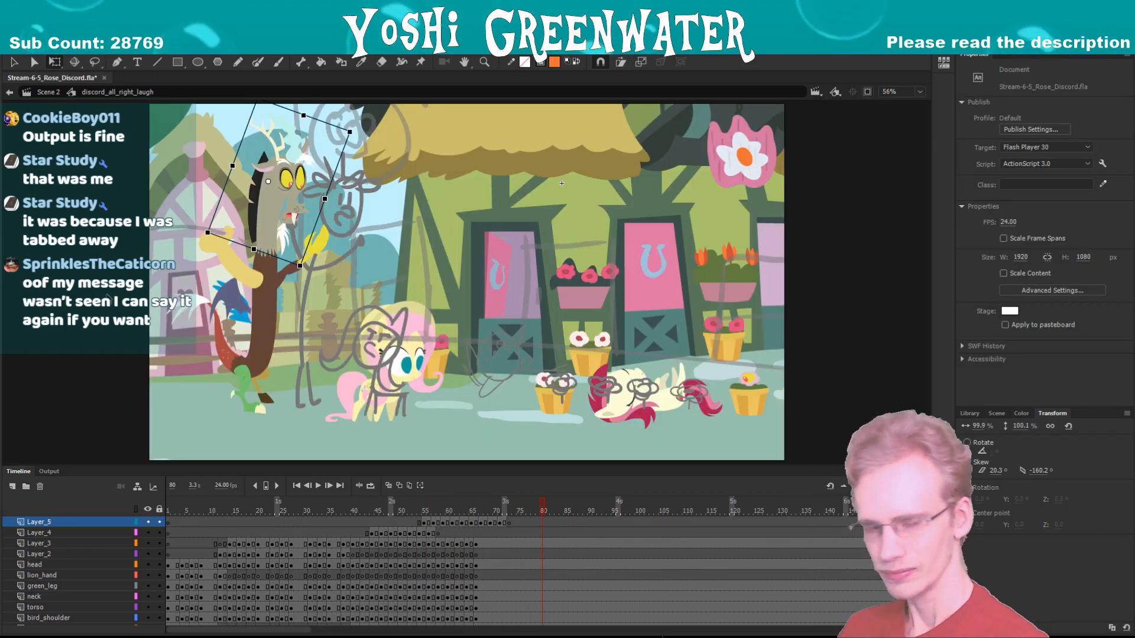
- Return to Scene 2, review Discord's laugh recovery against the board sketches and save the file
{"action": "double_click", "coordinate": [133, 309]}
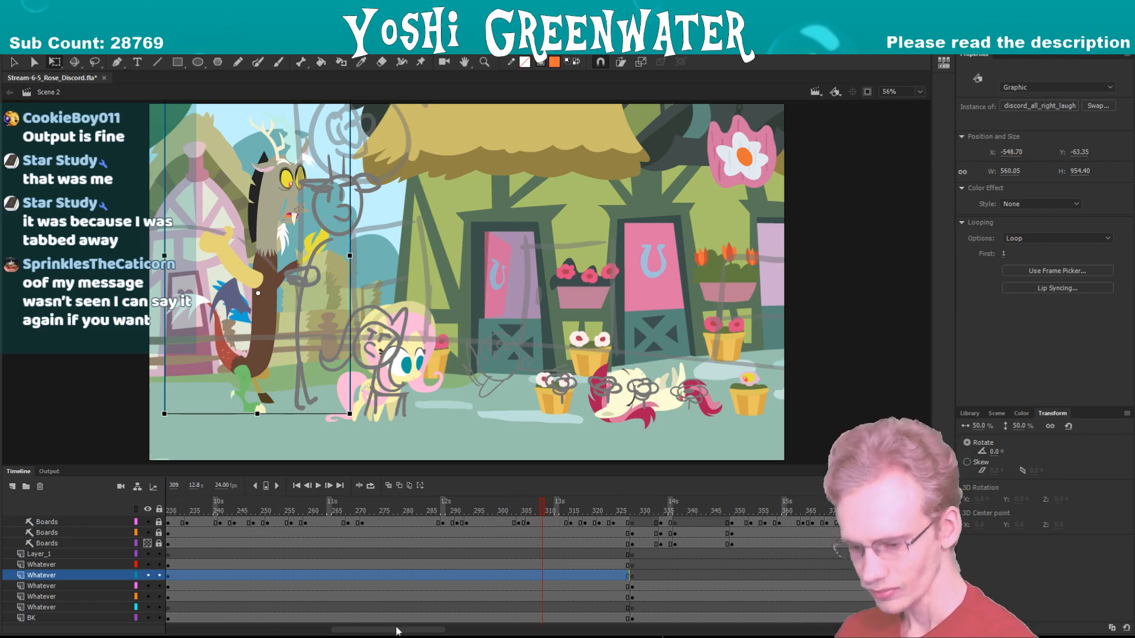
{"action": "left_click_drag", "start_coordinate": [396, 631], "coordinate": [374, 627]}
{"action": "left_click_drag", "start_coordinate": [335, 465], "coordinate": [334, 421]}
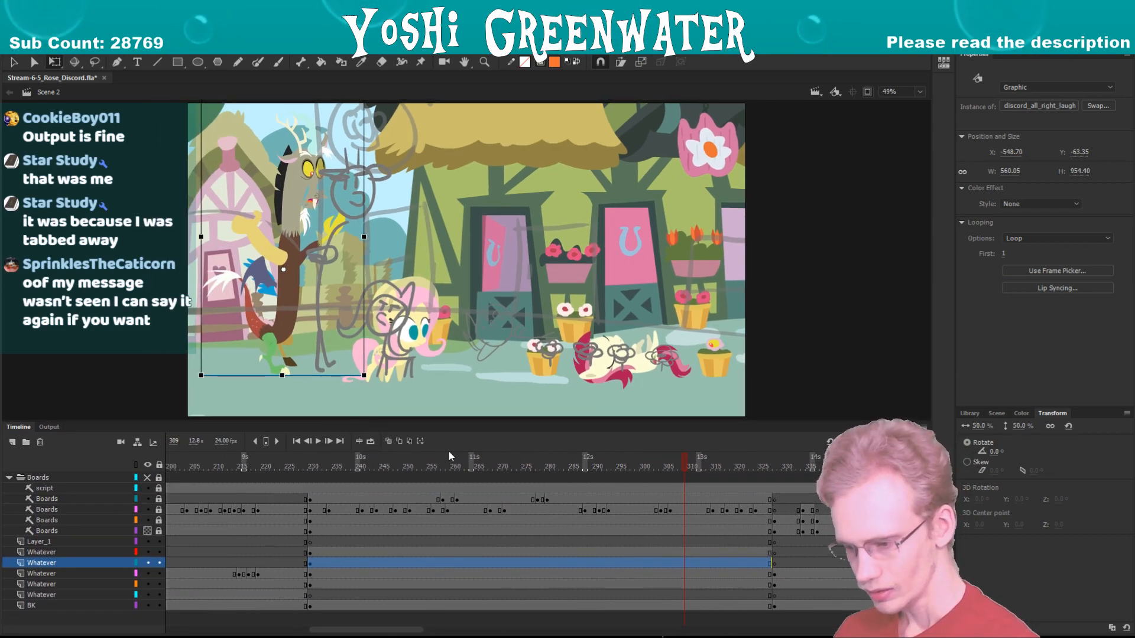
{"action": "key", "text": "Return"}
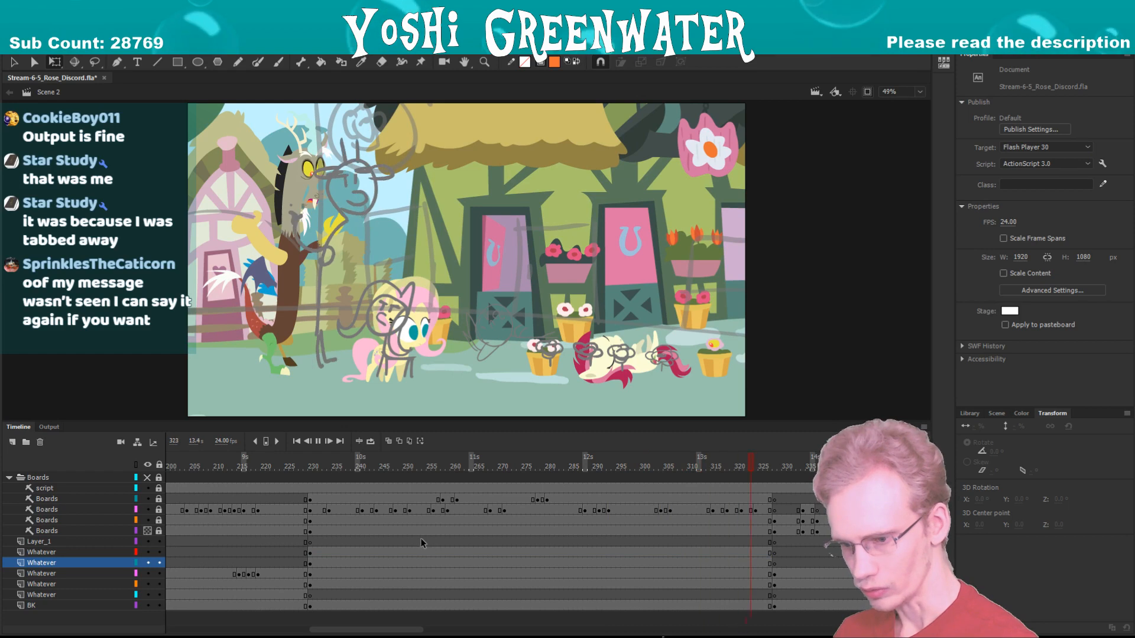
{"action": "left_click_drag", "start_coordinate": [582, 468], "coordinate": [602, 473]}
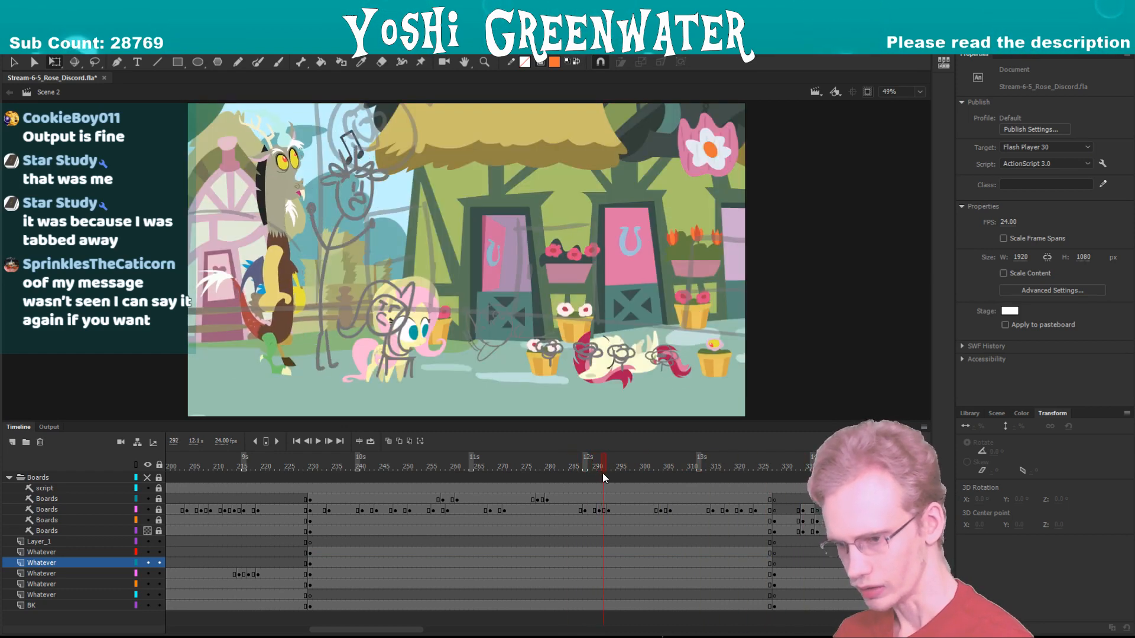
{"action": "left_click_drag", "start_coordinate": [375, 630], "coordinate": [385, 631]}
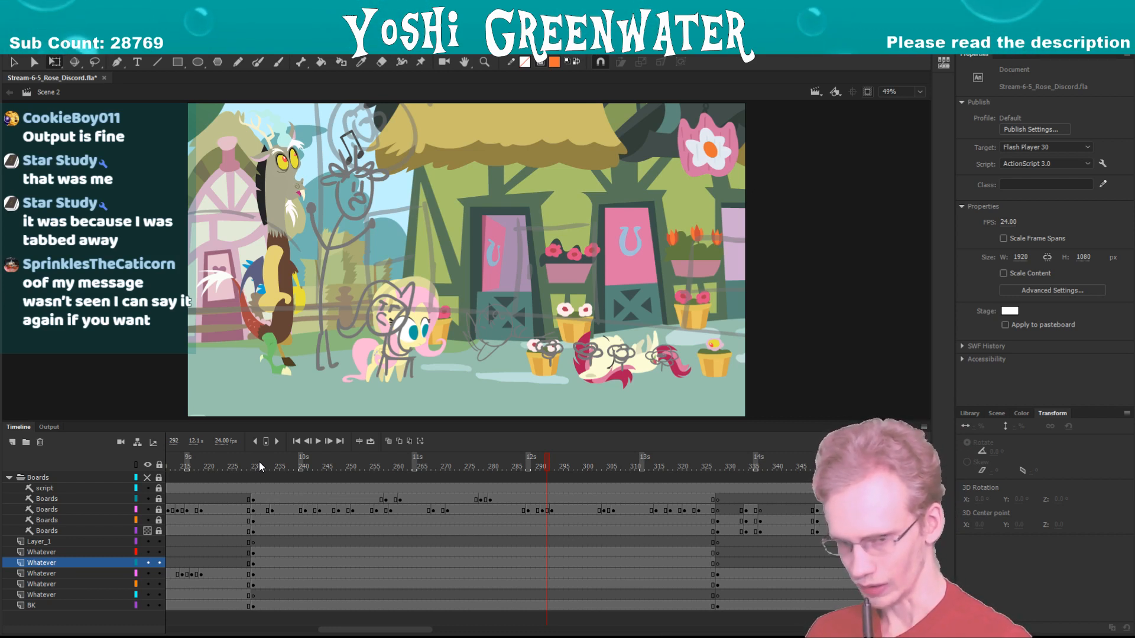
{"action": "key", "text": "ctrl+s"}
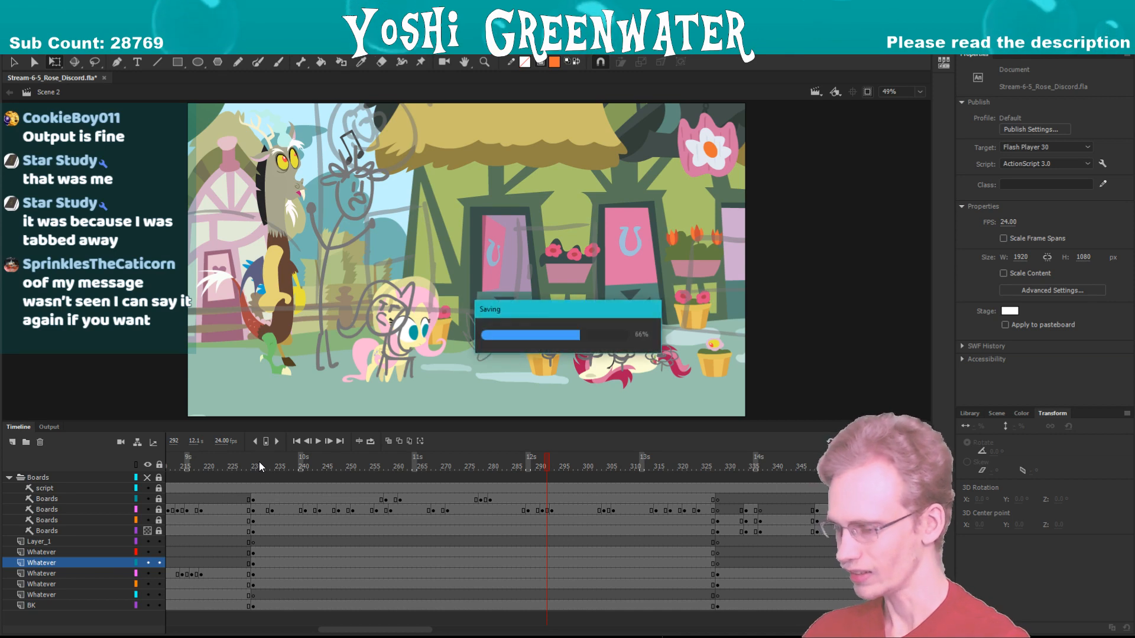
- Scrub and play Scene 2 through Discord's laugh to check its timing against the storyboard
{"action": "left_click_drag", "start_coordinate": [259, 462], "coordinate": [611, 465]}
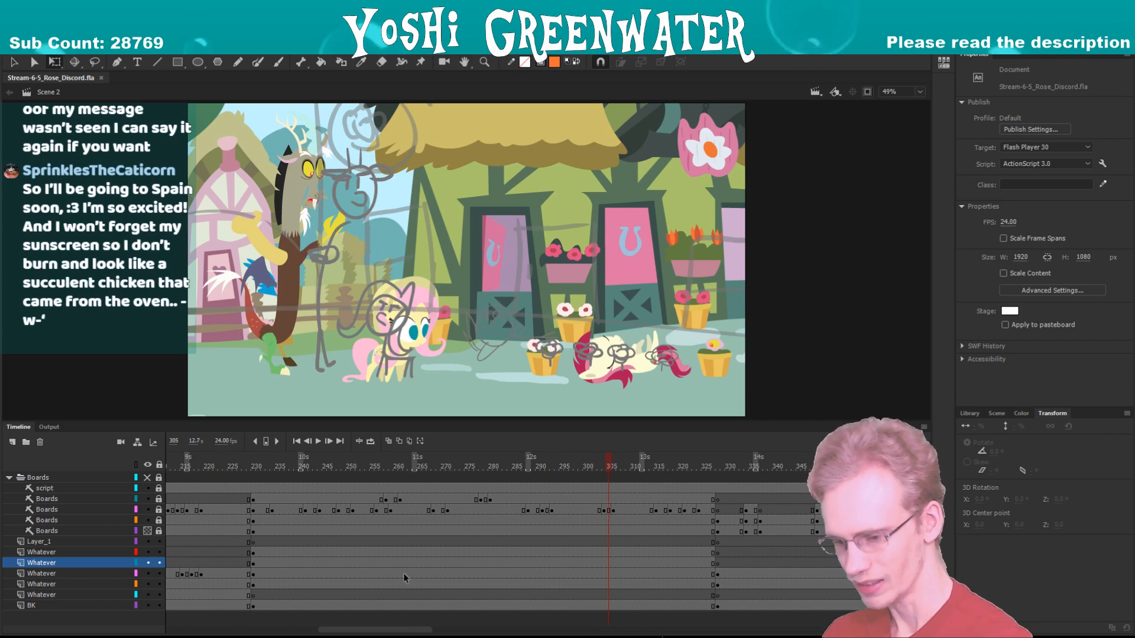
{"action": "left_click_drag", "start_coordinate": [381, 423], "coordinate": [382, 431]}
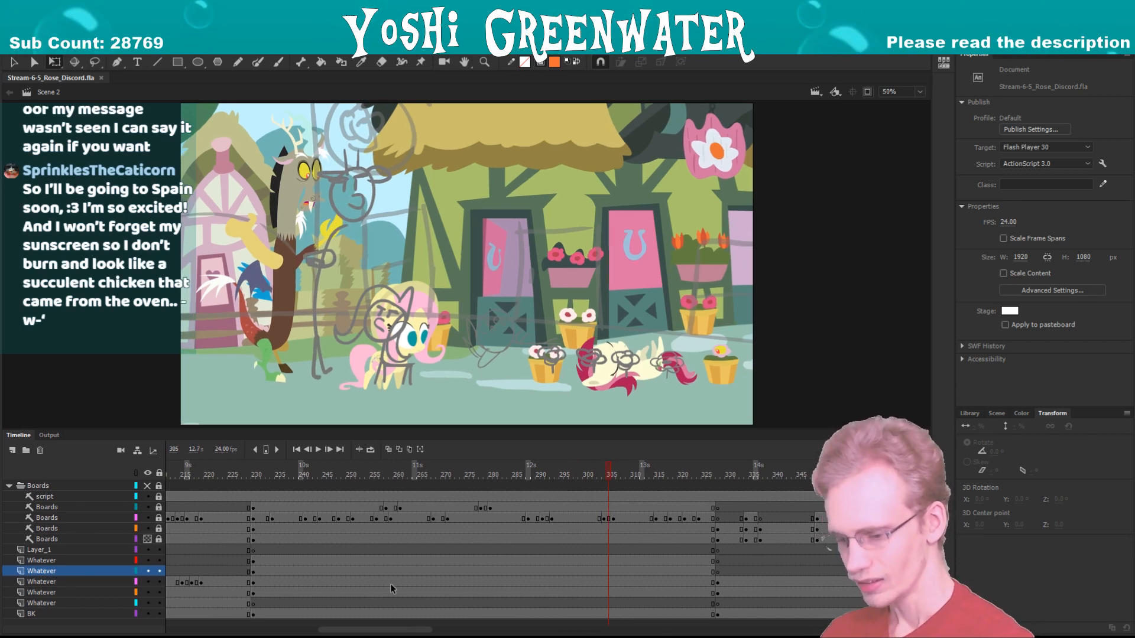
{"action": "left_click_drag", "start_coordinate": [372, 629], "coordinate": [376, 630]}
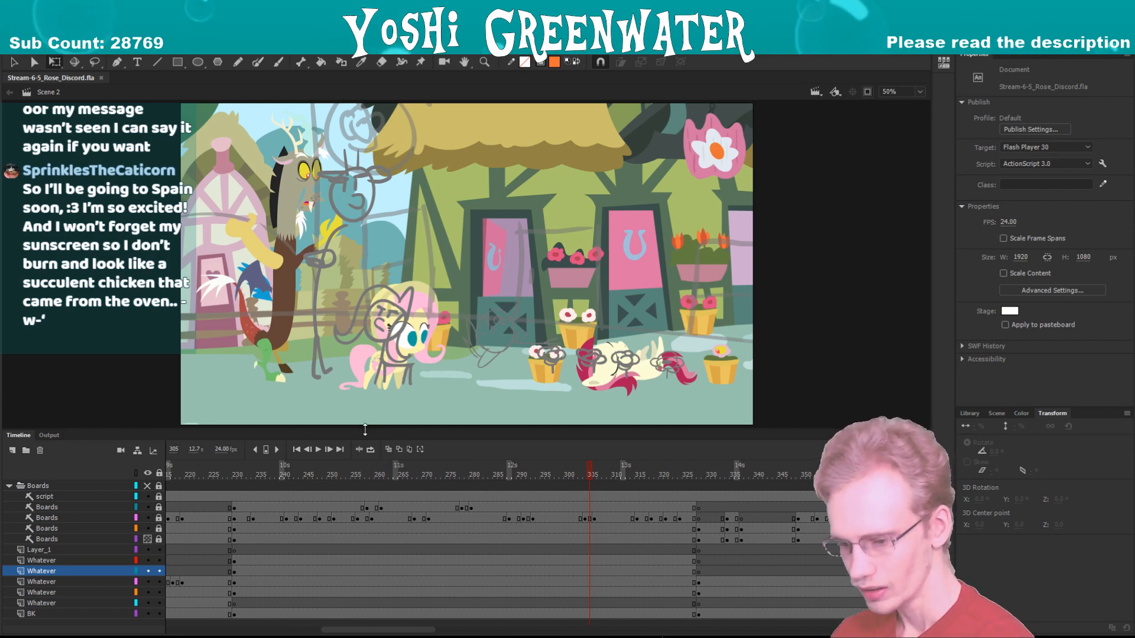
{"action": "left_click_drag", "start_coordinate": [364, 430], "coordinate": [366, 426]}
{"action": "left_click_drag", "start_coordinate": [355, 631], "coordinate": [360, 631]}
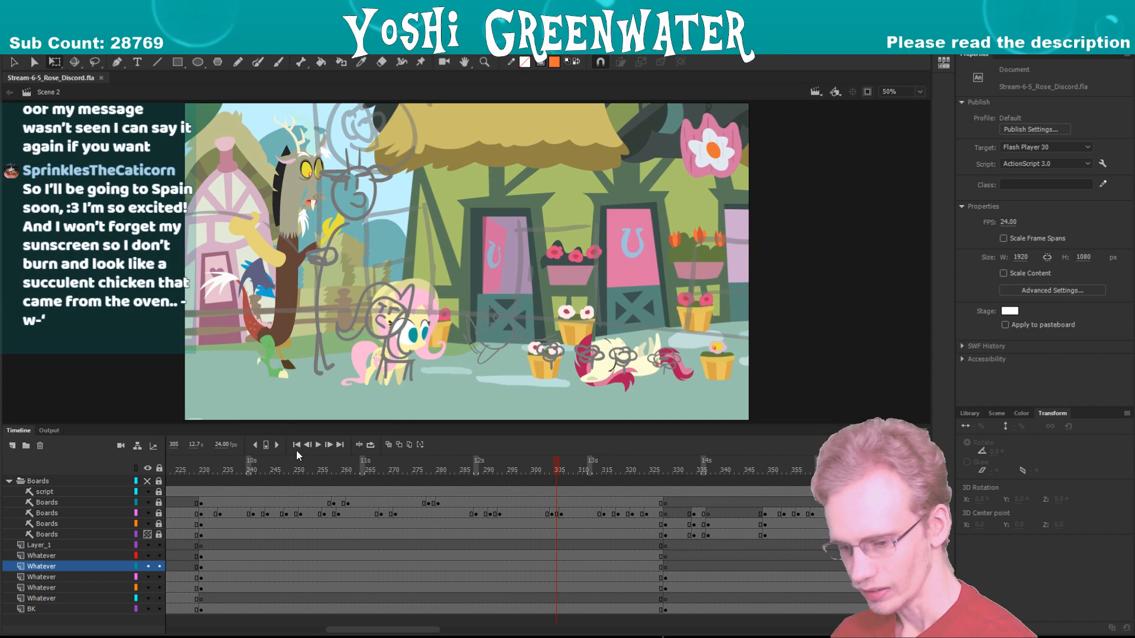
{"action": "left_click", "coordinate": [419, 469]}
{"action": "key", "text": "Return"}
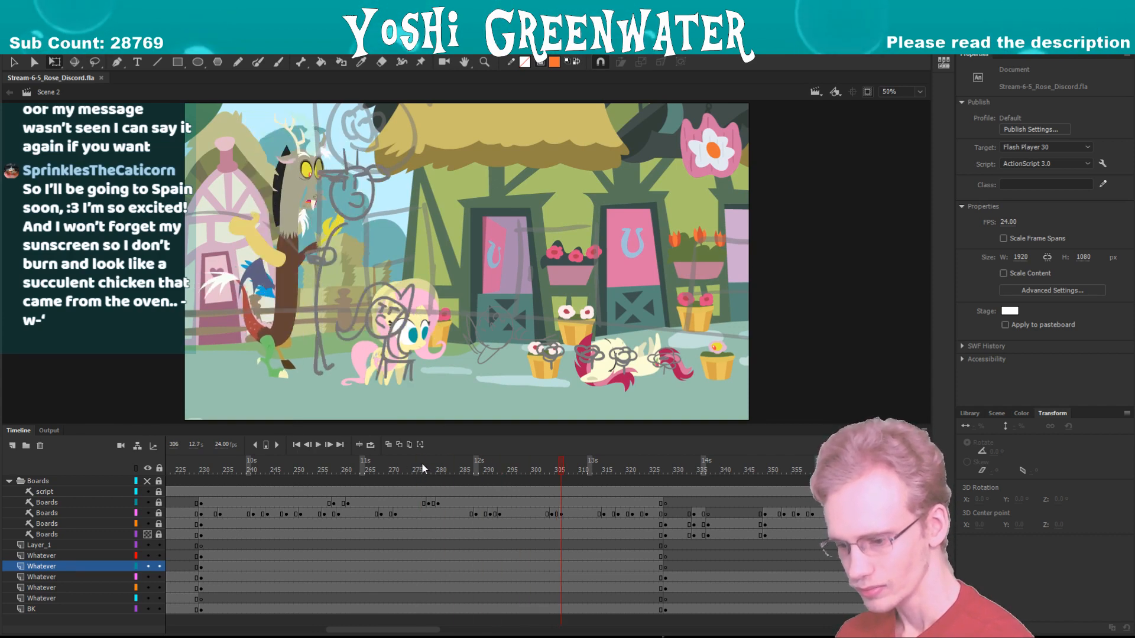
- Remove frames 283 to 286 across all layers of Scene 2
{"action": "mouse_move", "coordinate": [466, 469]}
{"action": "left_mouse_down"}
{"action": "mouse_move", "coordinate": [510, 469]}
{"action": "mouse_move", "coordinate": [467, 611]}
{"action": "left_mouse_up"}
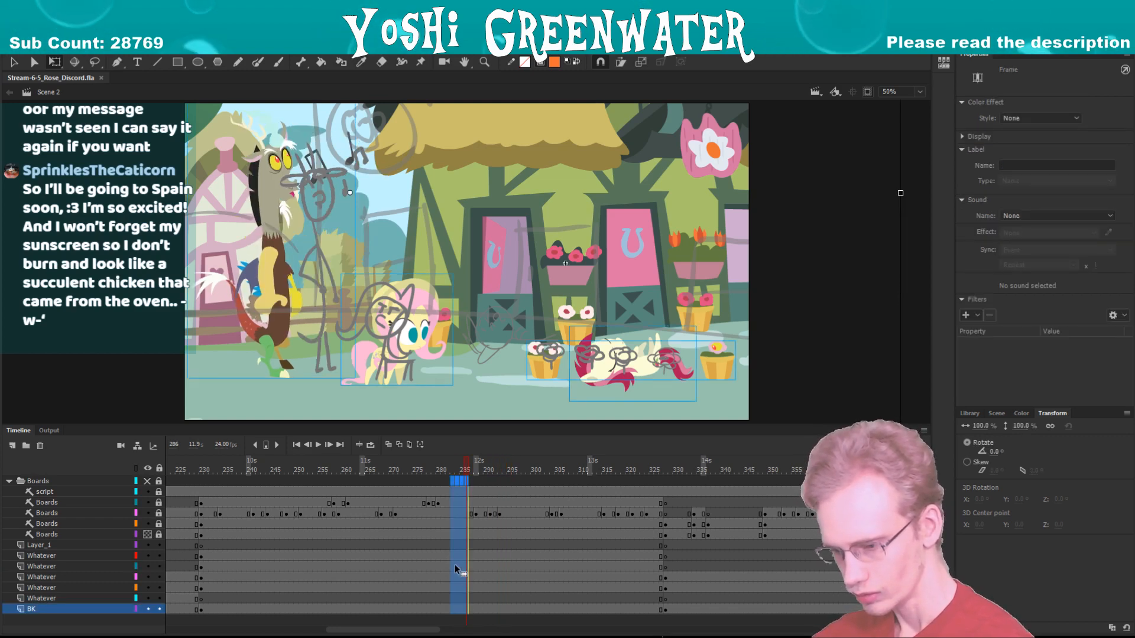
{"action": "right_click", "coordinate": [455, 563]}
{"action": "left_click", "coordinate": [479, 304]}
{"action": "left_click", "coordinate": [442, 468]}
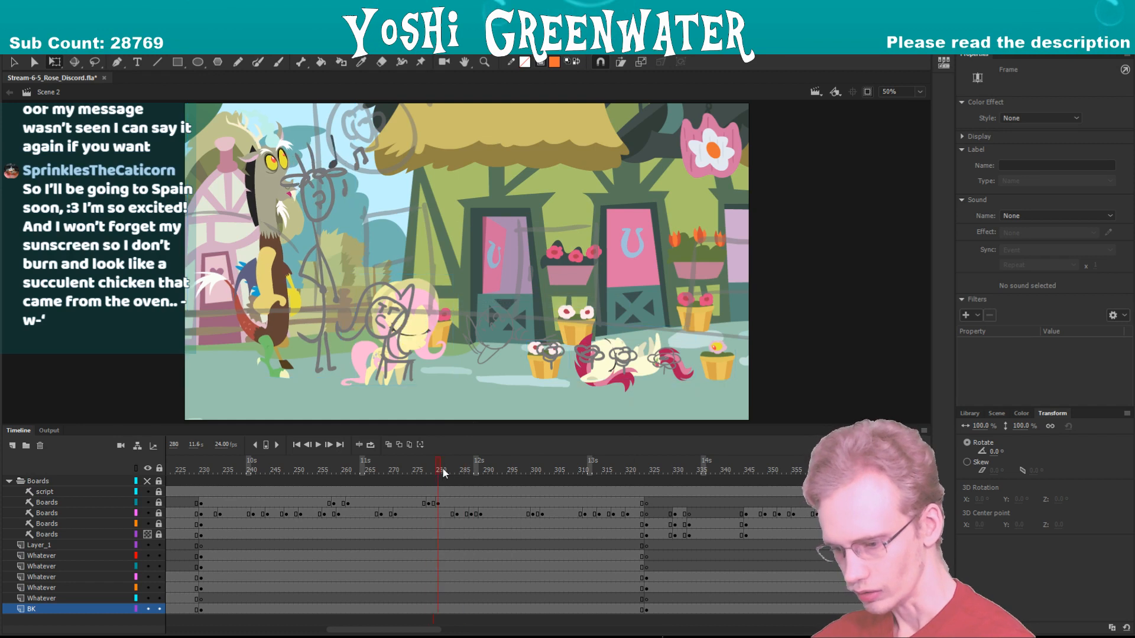
- Insert 12 frames across all Scene 2 layers at frames 281 to 283, adding three at a time
{"action": "mouse_move", "coordinate": [442, 467]}
{"action": "left_mouse_down"}
{"action": "mouse_move", "coordinate": [508, 474]}
{"action": "mouse_move", "coordinate": [450, 611]}
{"action": "left_mouse_up"}
{"action": "key", "text": "F5"}
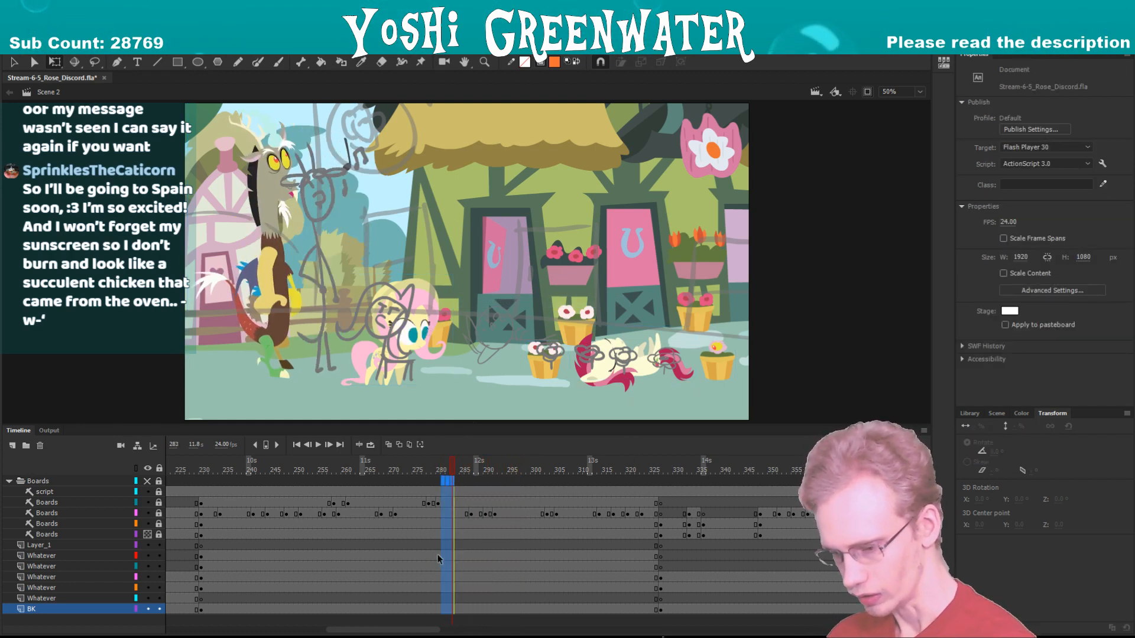
{"action": "key", "text": "F5"}
{"action": "key", "text": "F5"}
{"action": "key", "text": "F5"}
- Remove the two frames 293 and 294 across all Scene 2 layers to trim the added hold
{"action": "mouse_move", "coordinate": [452, 463]}
{"action": "left_mouse_down"}
{"action": "mouse_move", "coordinate": [526, 474]}
{"action": "mouse_move", "coordinate": [513, 473]}
{"action": "left_mouse_up"}
{"action": "left_click", "coordinate": [499, 609]}
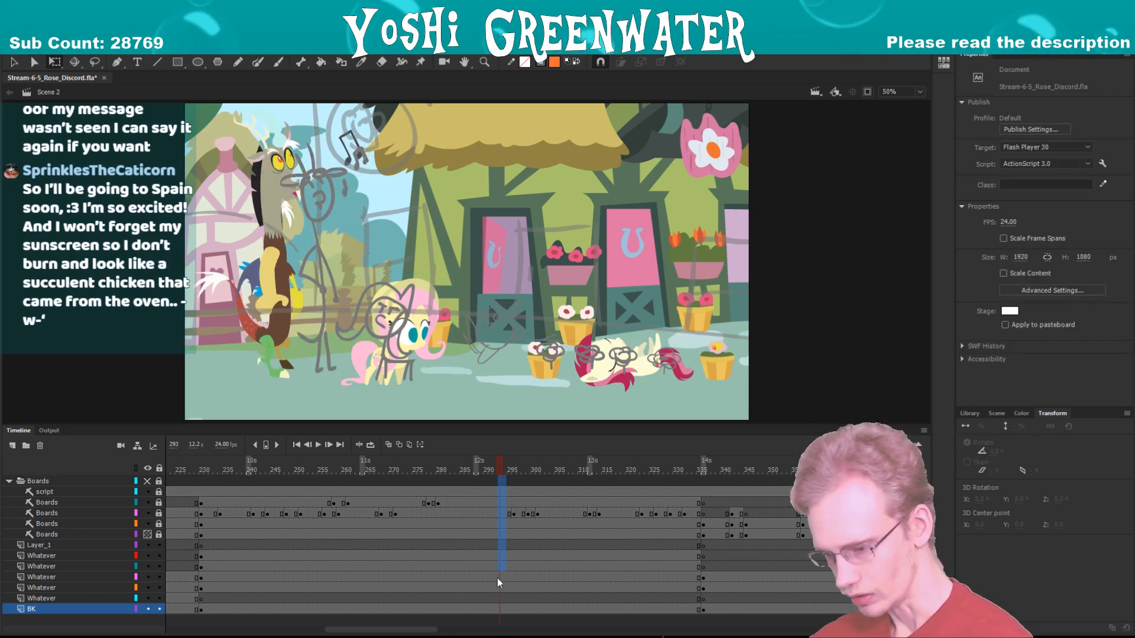
{"action": "right_click", "coordinate": [500, 610]}
{"action": "left_click", "coordinate": [545, 338]}
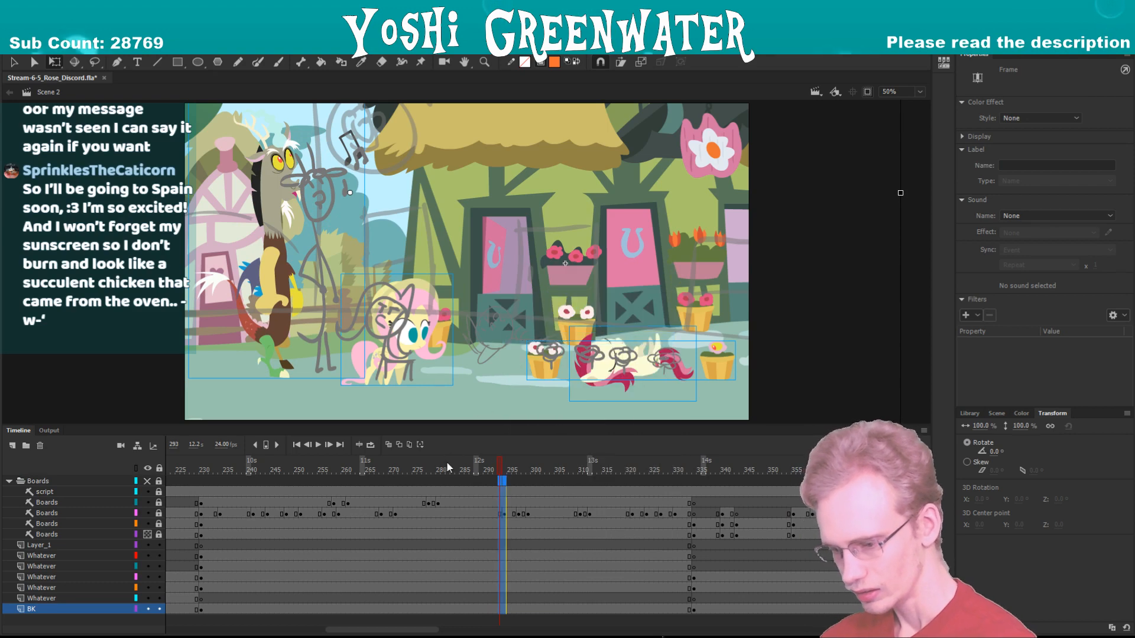
- Play and scrub Scene 2 through the retimed frames to check the new timing, and save the file
{"action": "left_click", "coordinate": [444, 470]}
{"action": "key", "text": "Return"}
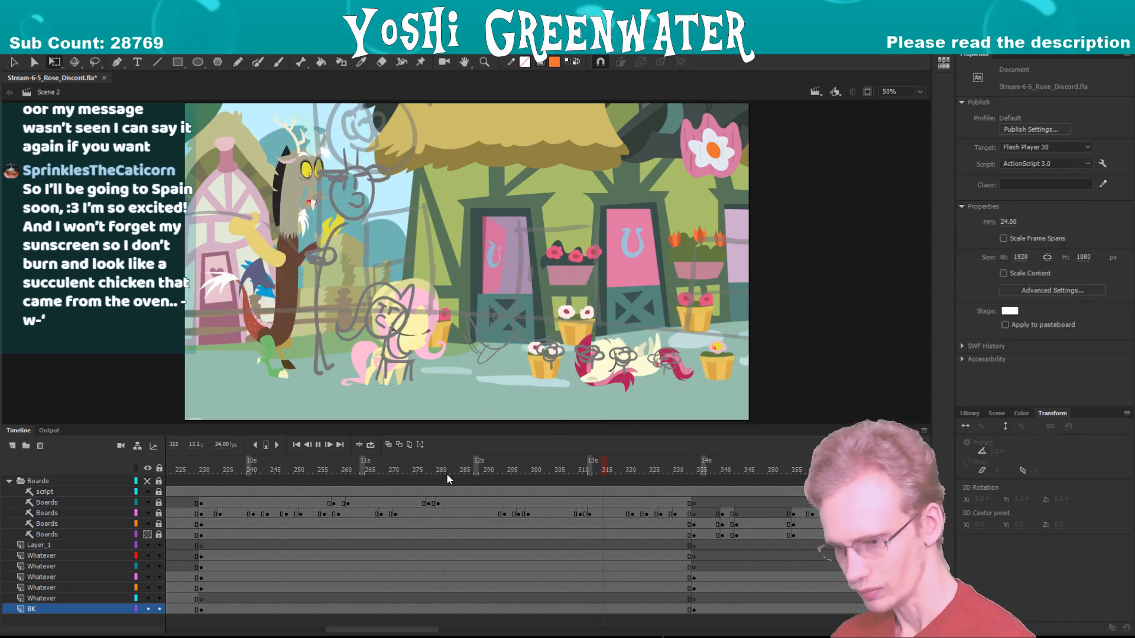
{"action": "left_click", "coordinate": [467, 470]}
{"action": "left_click_drag", "start_coordinate": [372, 631], "coordinate": [366, 631]}
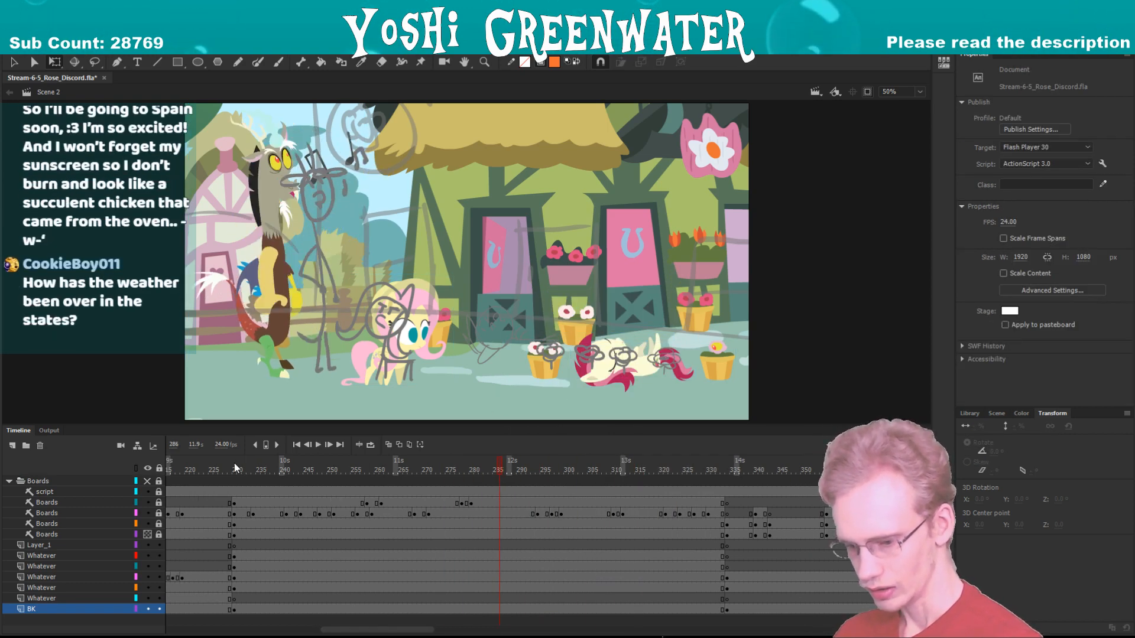
{"action": "left_click_drag", "start_coordinate": [237, 470], "coordinate": [576, 472]}
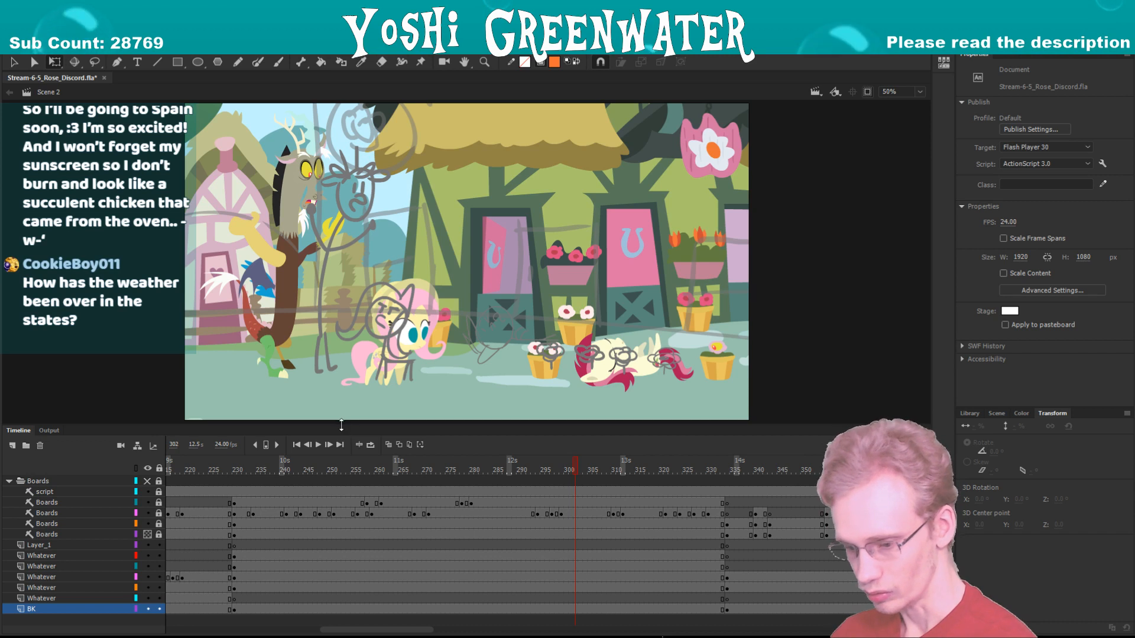
{"action": "left_click_drag", "start_coordinate": [341, 425], "coordinate": [341, 428]}
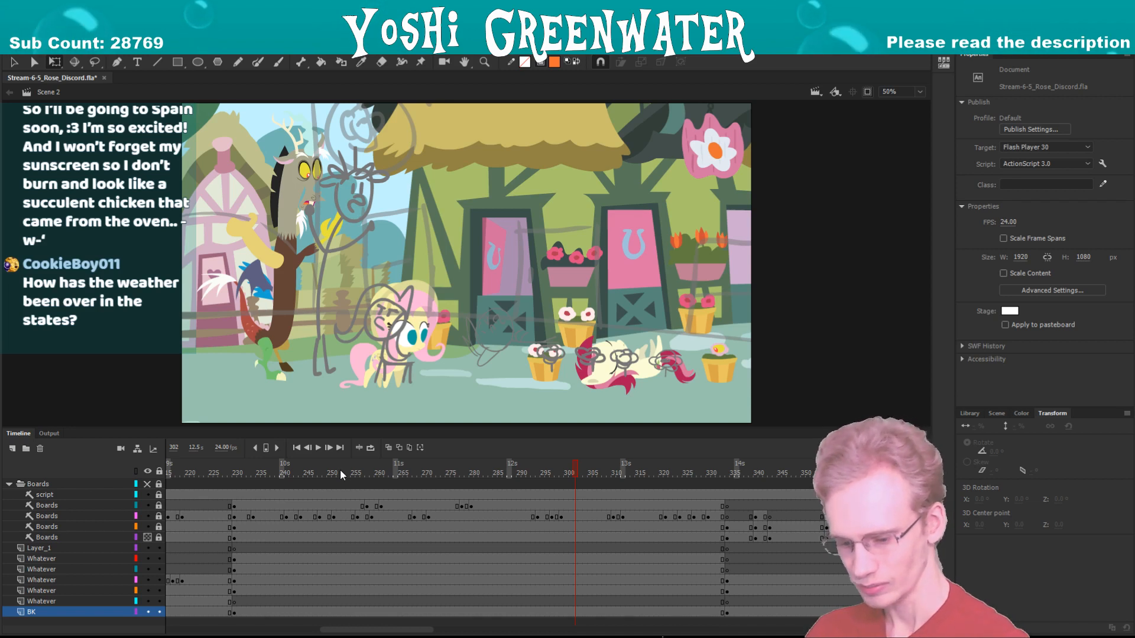
{"action": "left_click_drag", "start_coordinate": [324, 629], "coordinate": [326, 629]}
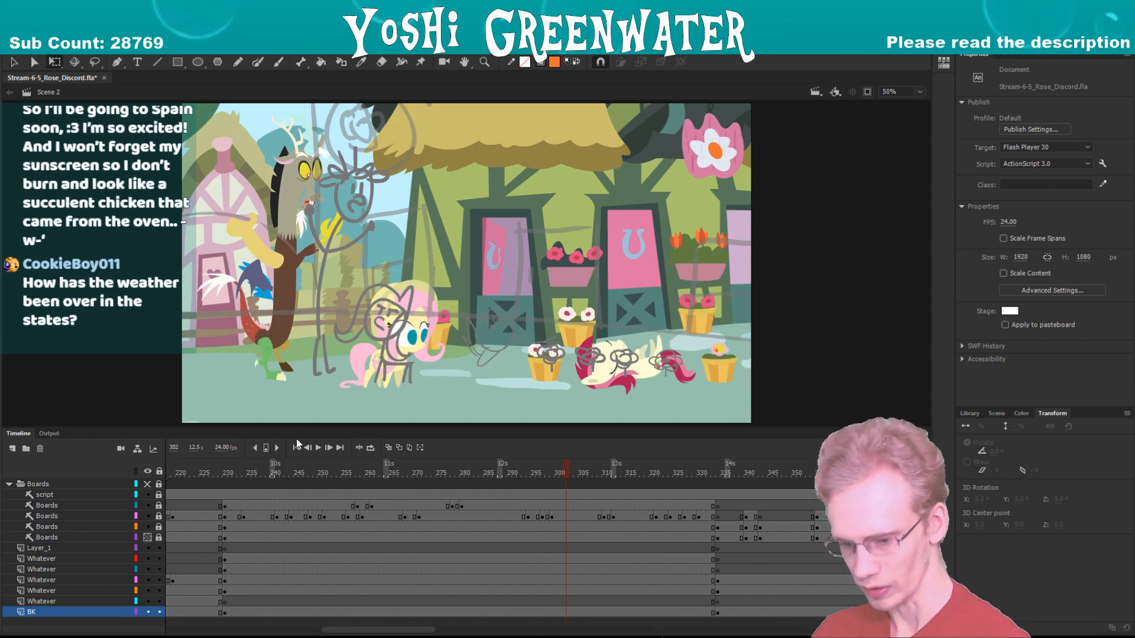
{"action": "key", "text": "ctrl+s"}
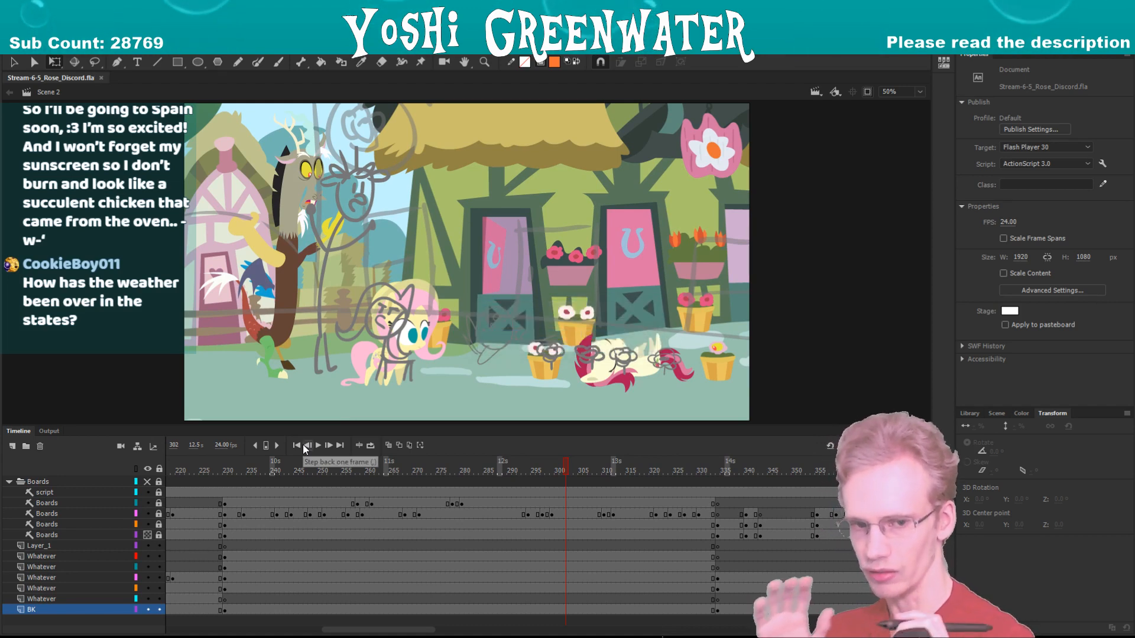
- Open the discord_all_right_laugh symbol, play its animation from frame 1 and return to Scene 2
{"action": "double_click", "coordinate": [282, 328]}
{"action": "left_click_drag", "start_coordinate": [192, 425], "coordinate": [192, 360]}
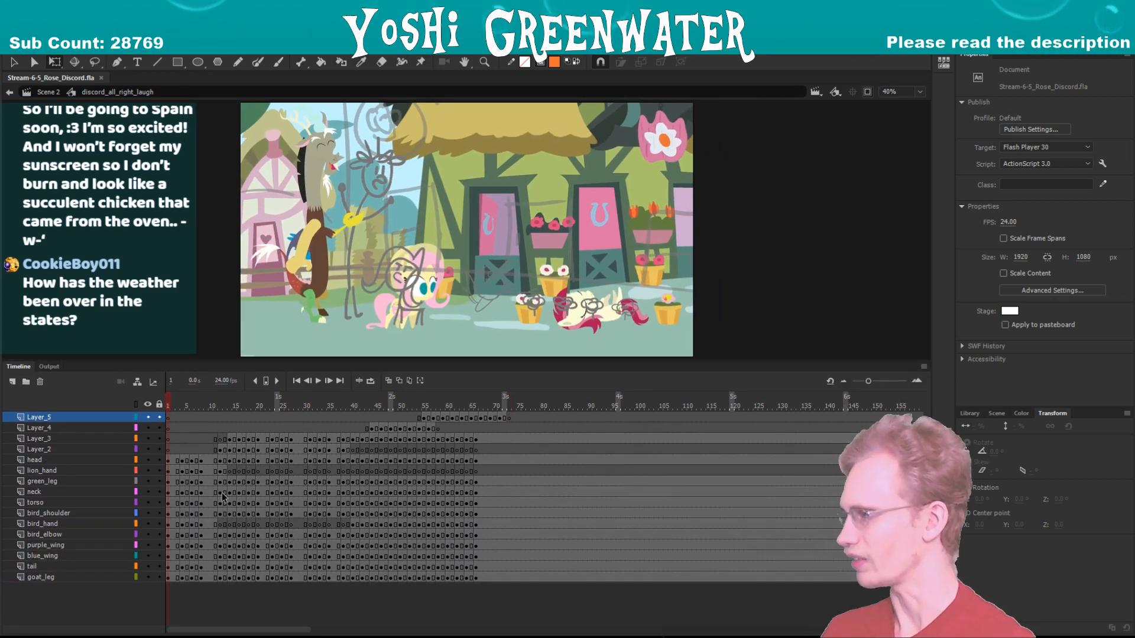
{"action": "key", "text": "Return"}
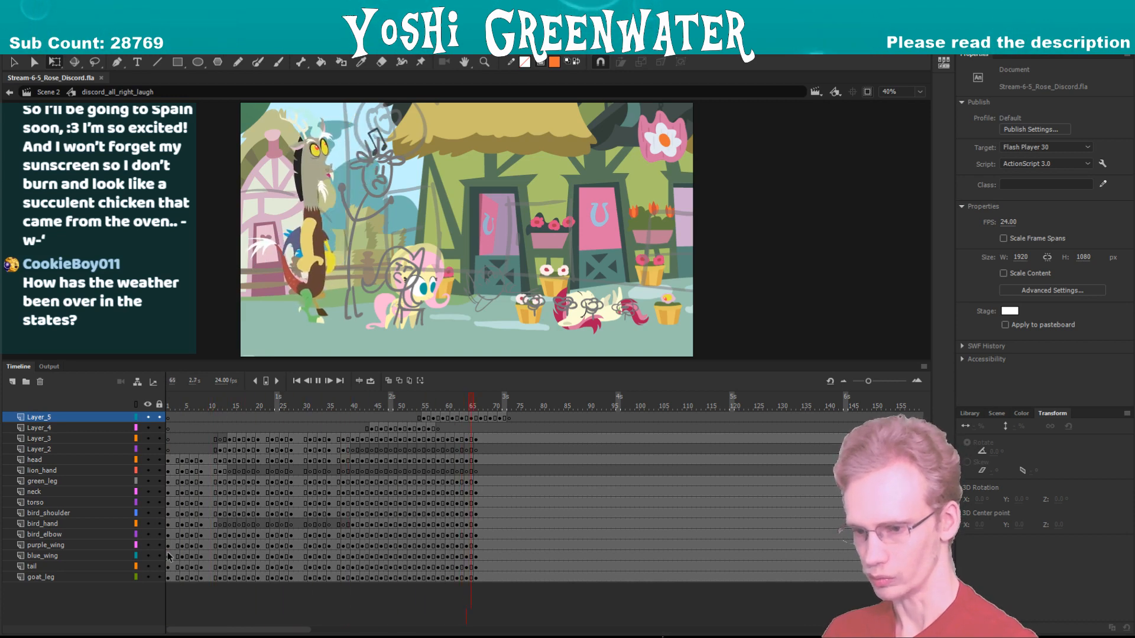
{"action": "key", "text": "ctrl+e"}
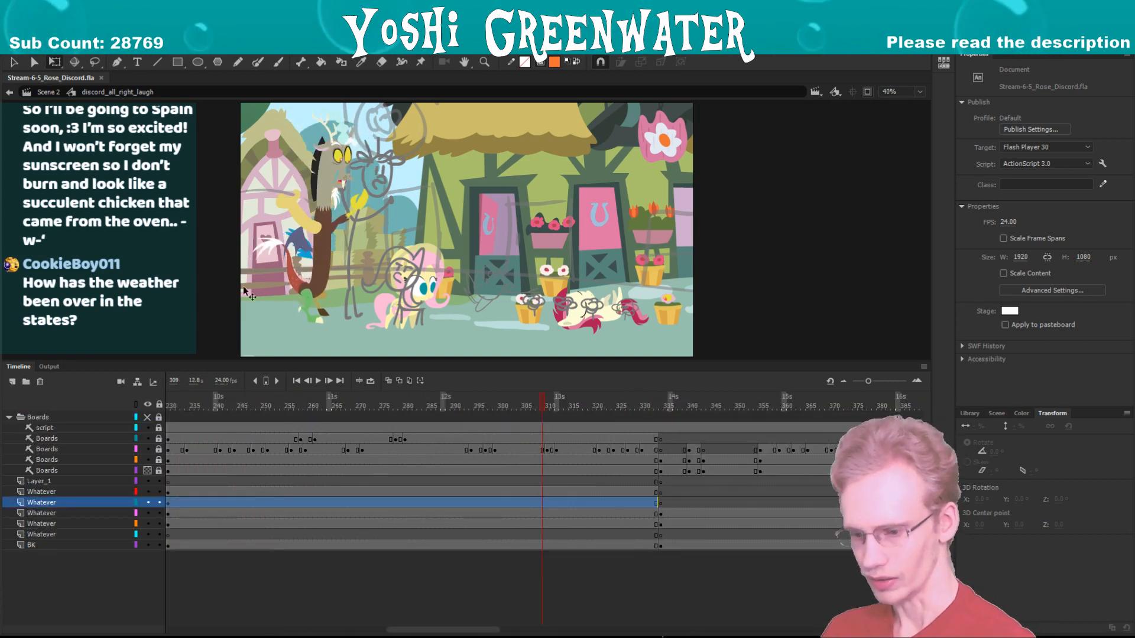
- Play Scene 2 from the laugh through the close-up of Rose lying among the flowers
{"action": "left_click_drag", "start_coordinate": [384, 631], "coordinate": [380, 631]}
{"action": "left_click", "coordinate": [407, 433]}
{"action": "key", "text": "Return"}
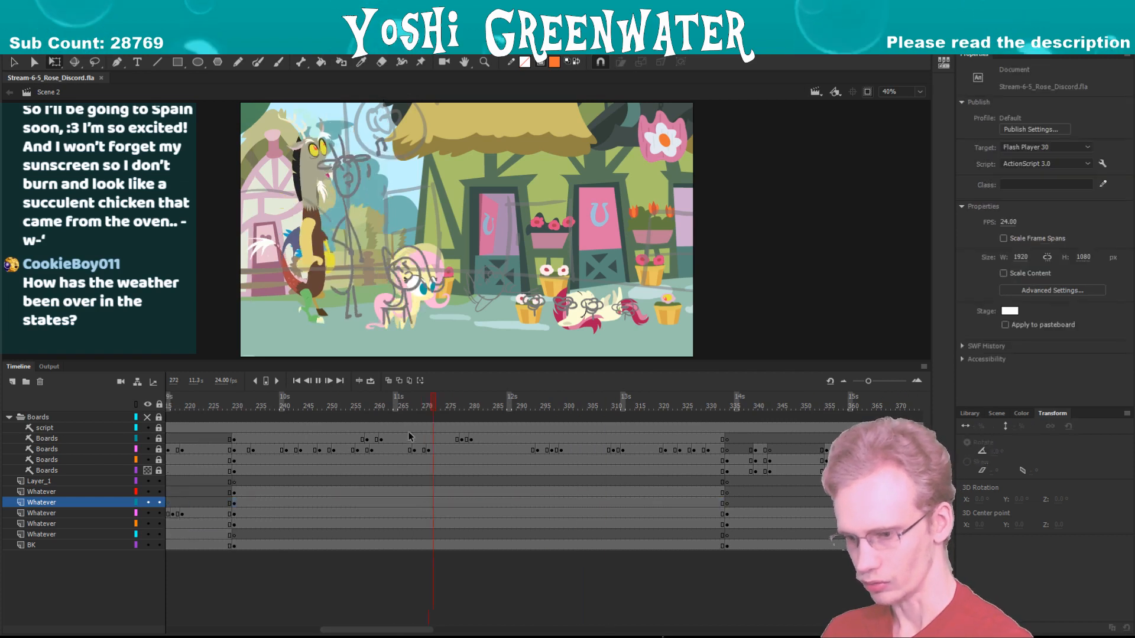
{"action": "key", "text": "Return"}
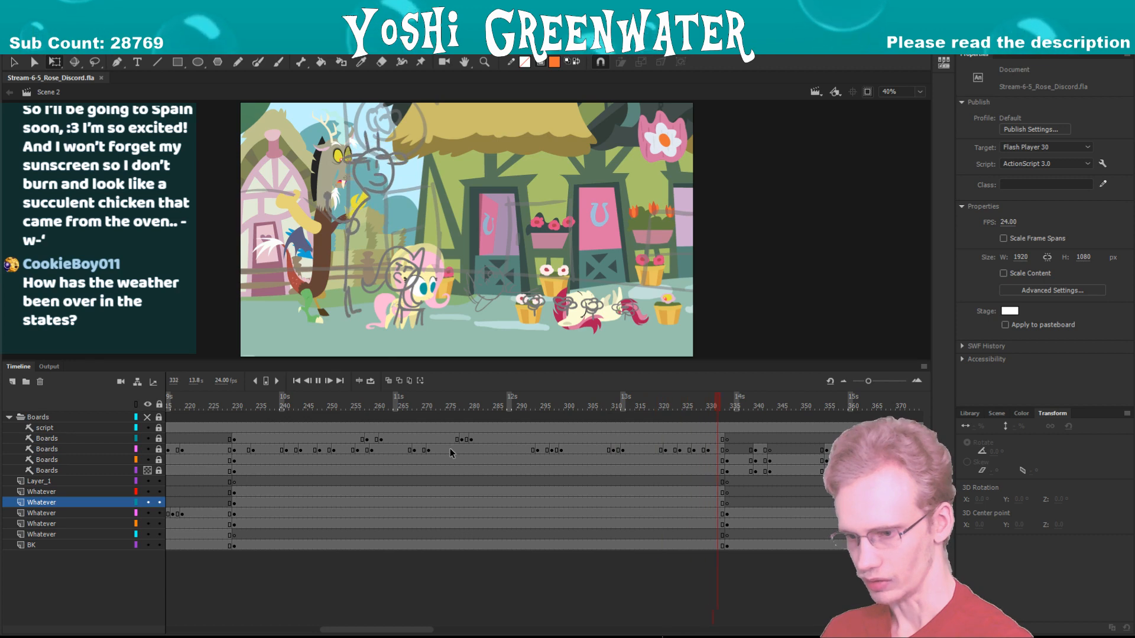
{"action": "left_click_drag", "start_coordinate": [520, 408], "coordinate": [733, 410]}
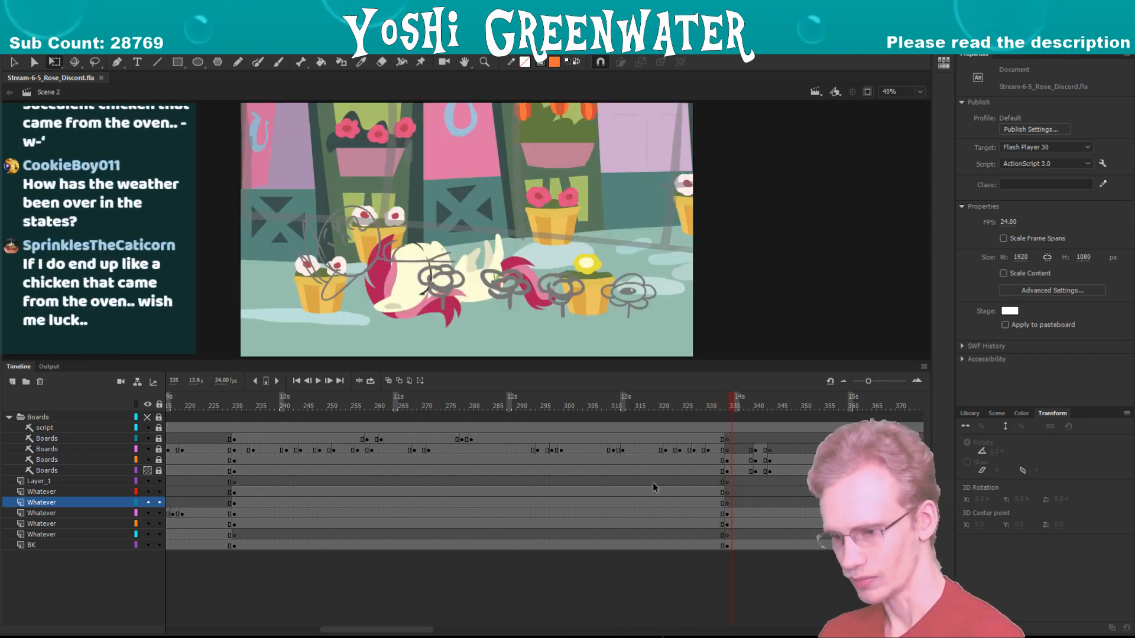
{"action": "key", "text": "Return"}
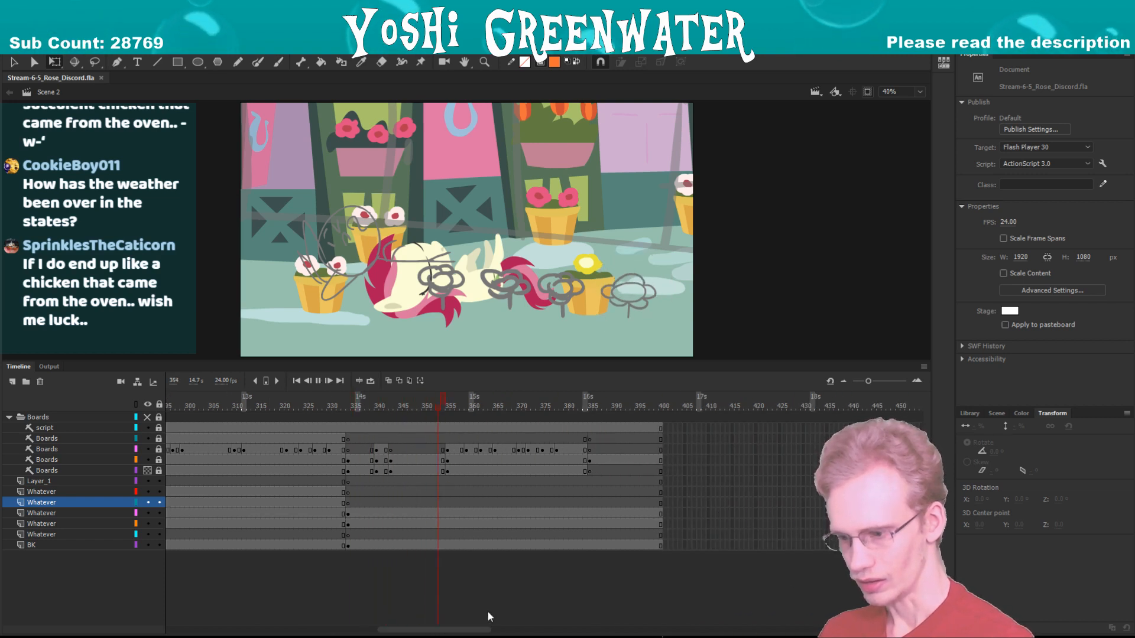
{"action": "key", "text": "Return"}
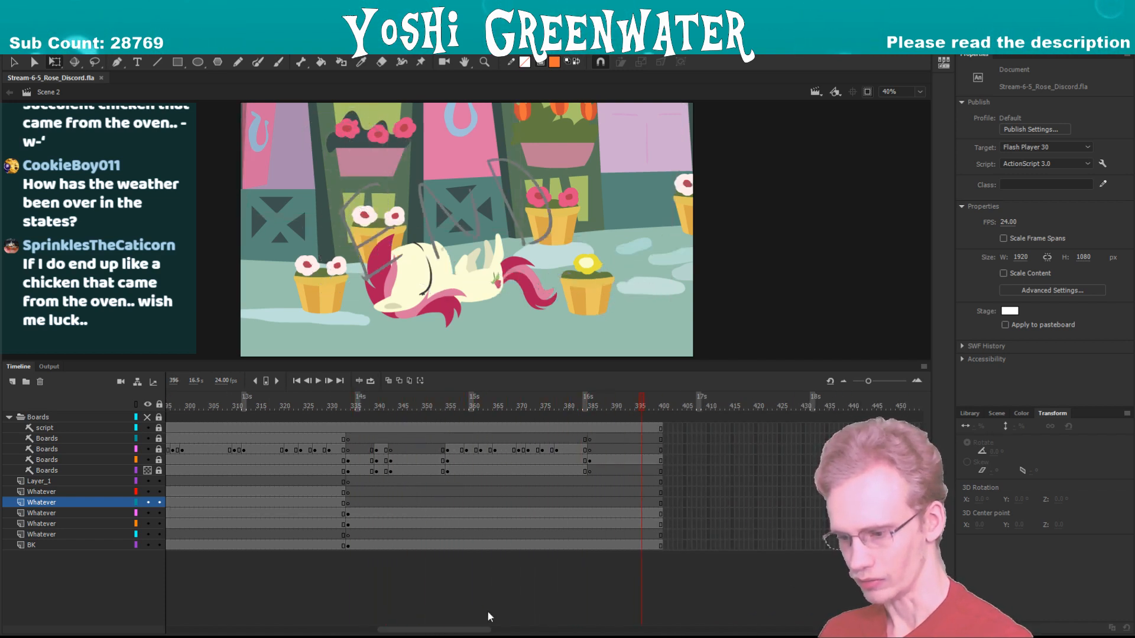
- Scrub Scene 2 between frames 264 and 306 to examine the characters' poses against the board sketches
{"action": "left_click_drag", "start_coordinate": [225, 360], "coordinate": [225, 370]}
{"action": "left_click", "coordinate": [216, 413]}
{"action": "left_click_drag", "start_coordinate": [390, 630], "coordinate": [333, 630]}
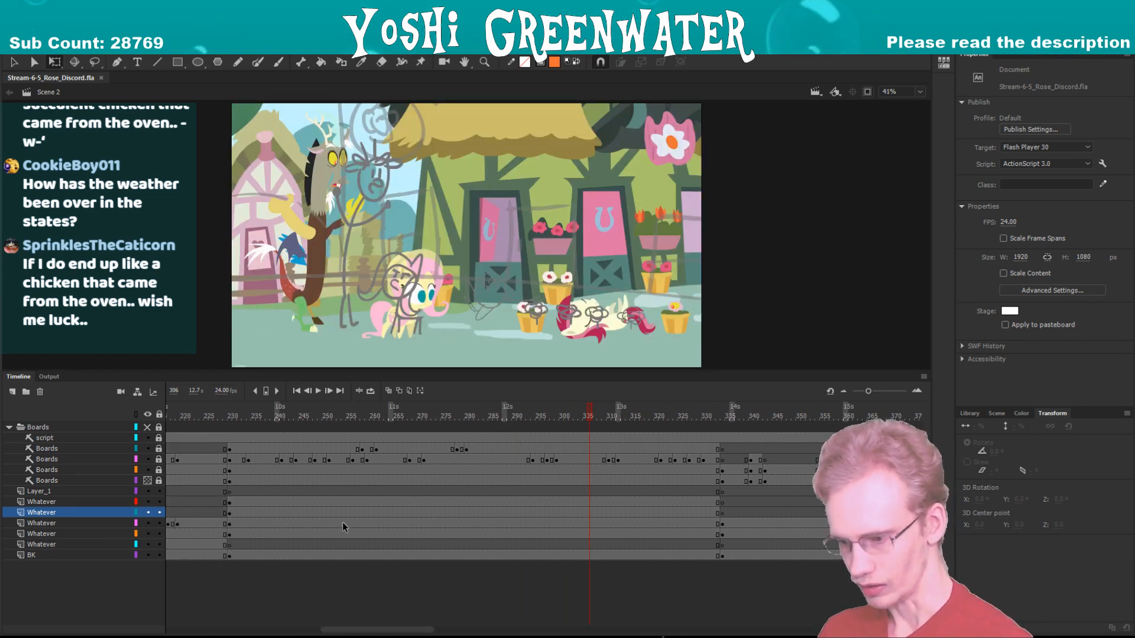
{"action": "left_click_drag", "start_coordinate": [375, 372], "coordinate": [375, 403]}
{"action": "left_click", "coordinate": [594, 331]}
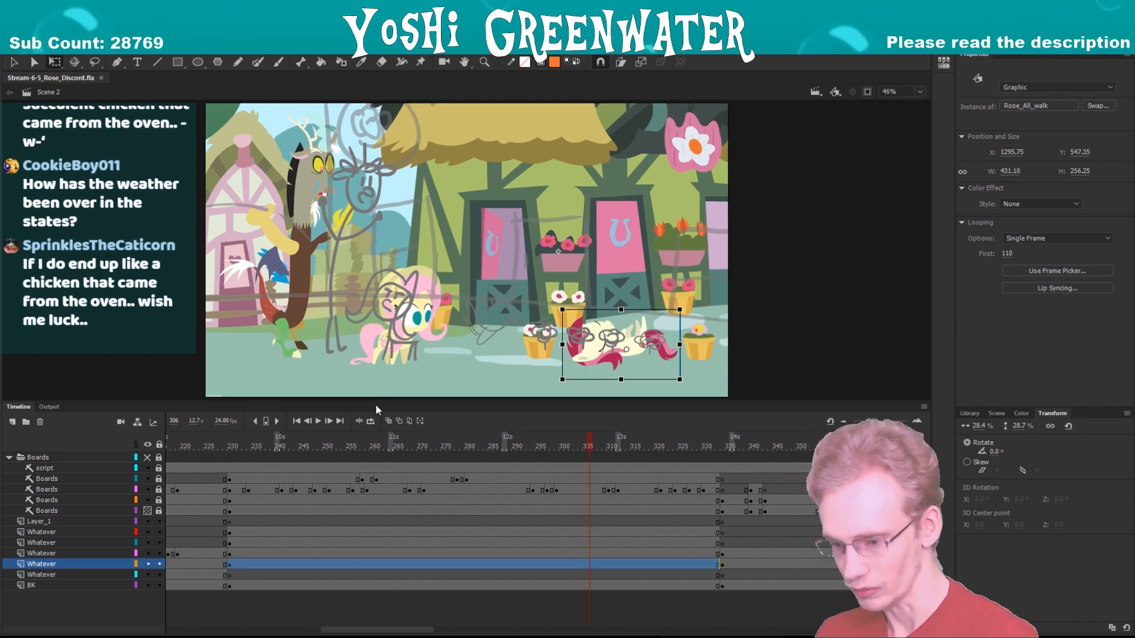
{"action": "left_click_drag", "start_coordinate": [376, 404], "coordinate": [377, 435]}
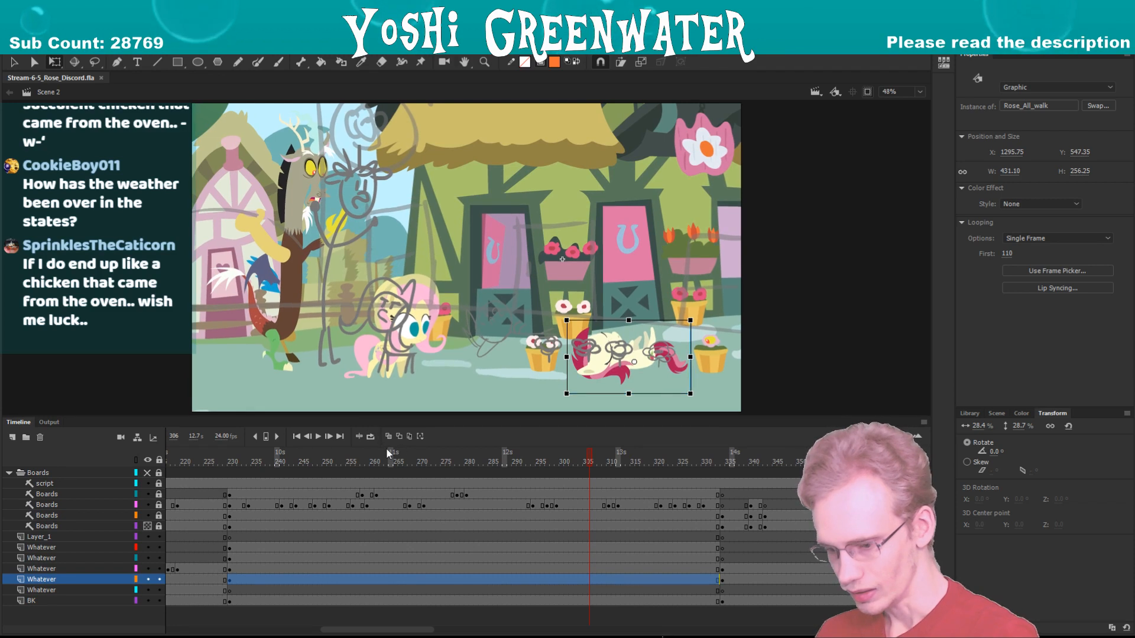
{"action": "left_click", "coordinate": [390, 459]}
{"action": "scroll", "coordinate": [388, 628], "scroll_direction": "left", "scroll_amount": 3}
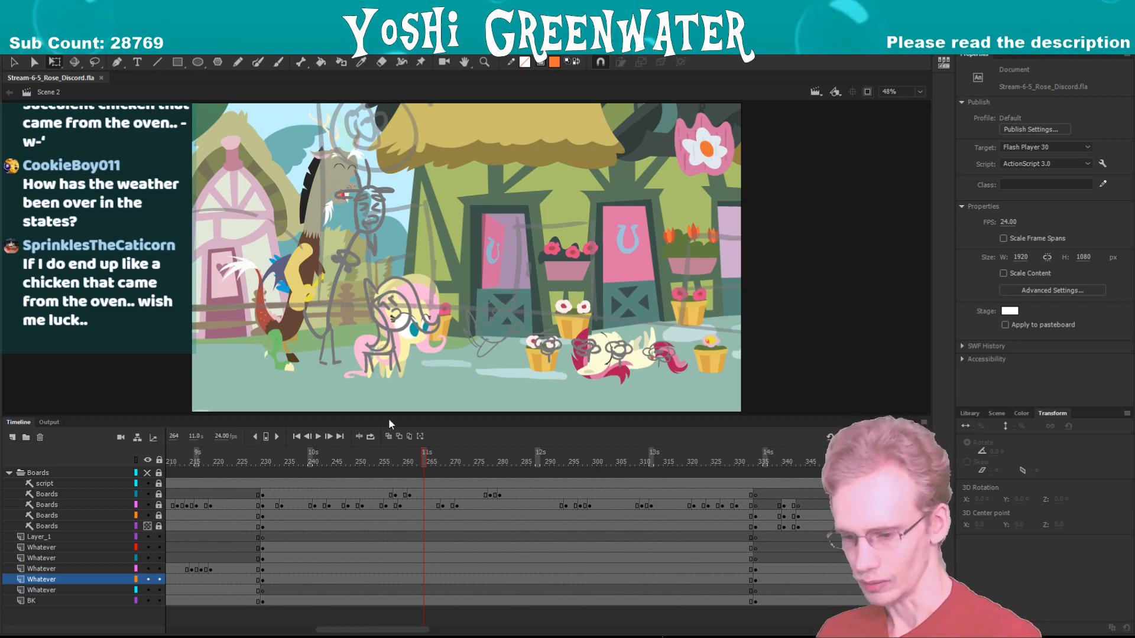
{"action": "left_click_drag", "start_coordinate": [390, 416], "coordinate": [390, 419]}
{"action": "left_click_drag", "start_coordinate": [426, 461], "coordinate": [520, 471]}
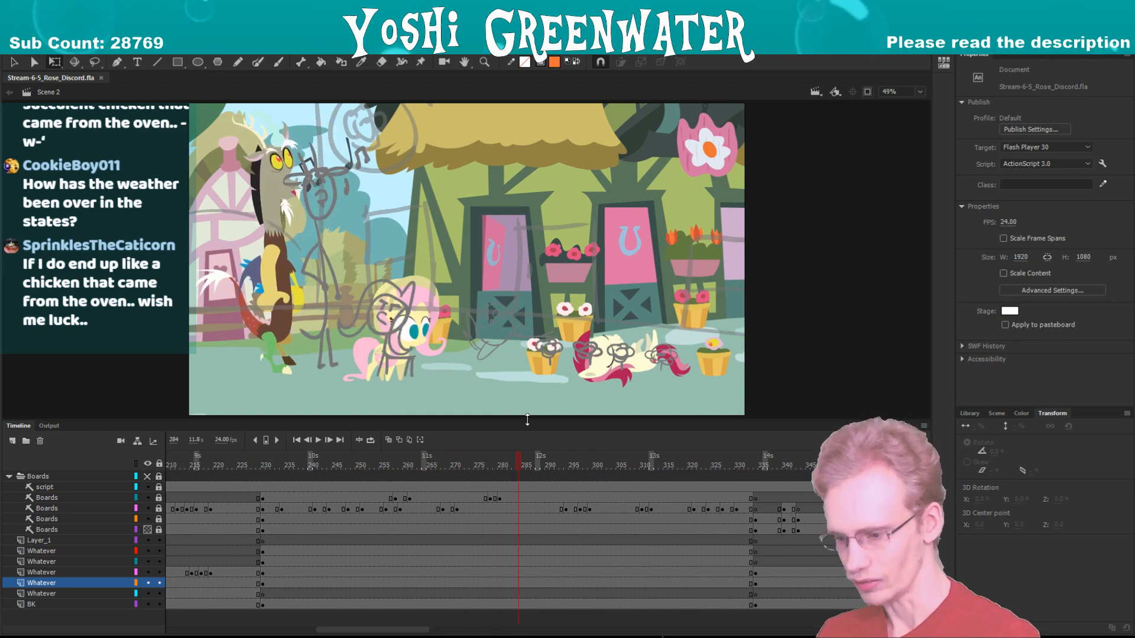
- Scrub Scene 2 from around frame 230 through the close-up of Rose at frame 400, and return to frame 287 to examine the poses
{"action": "left_click_drag", "start_coordinate": [527, 419], "coordinate": [526, 422]}
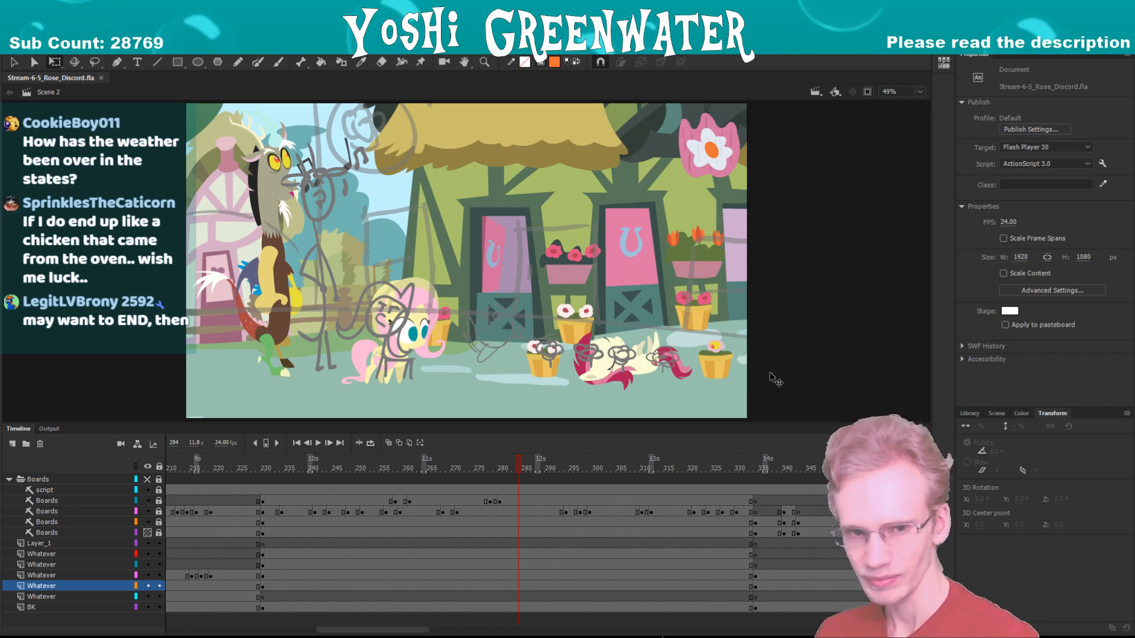
{"action": "left_click_drag", "start_coordinate": [779, 423], "coordinate": [779, 429]}
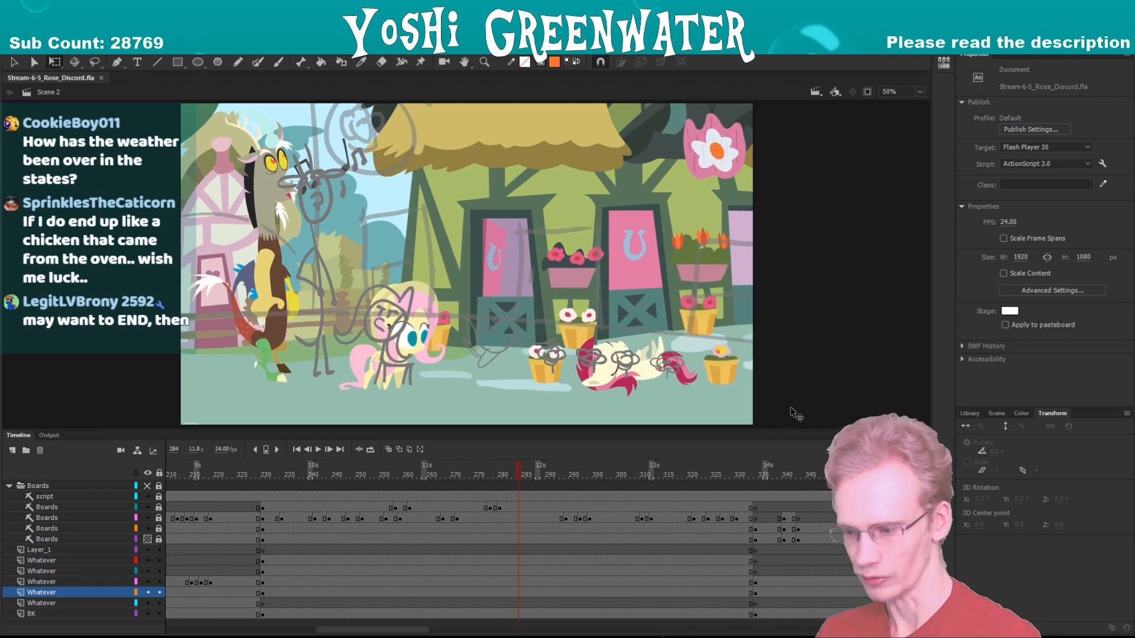
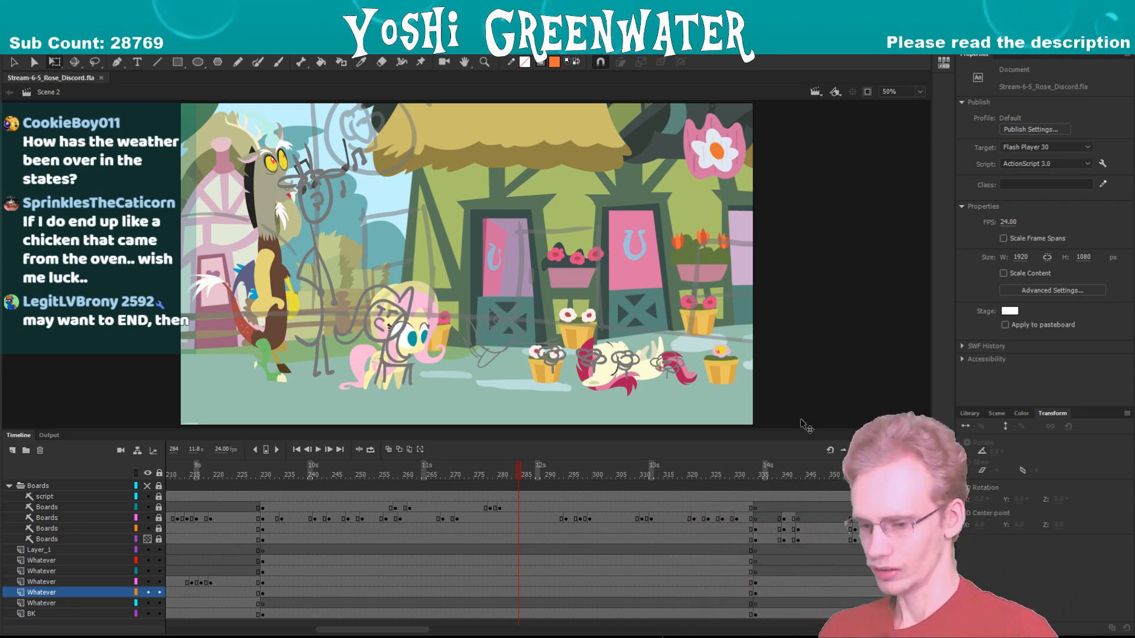
{"action": "left_click_drag", "start_coordinate": [263, 475], "coordinate": [749, 448]}
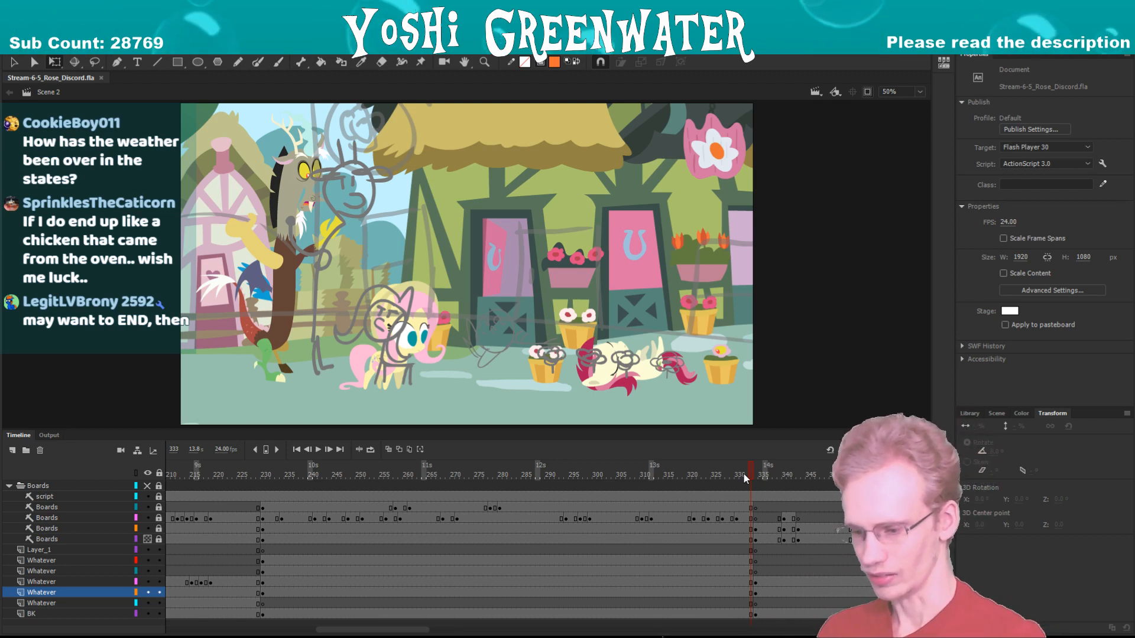
{"action": "left_click", "coordinate": [626, 474]}
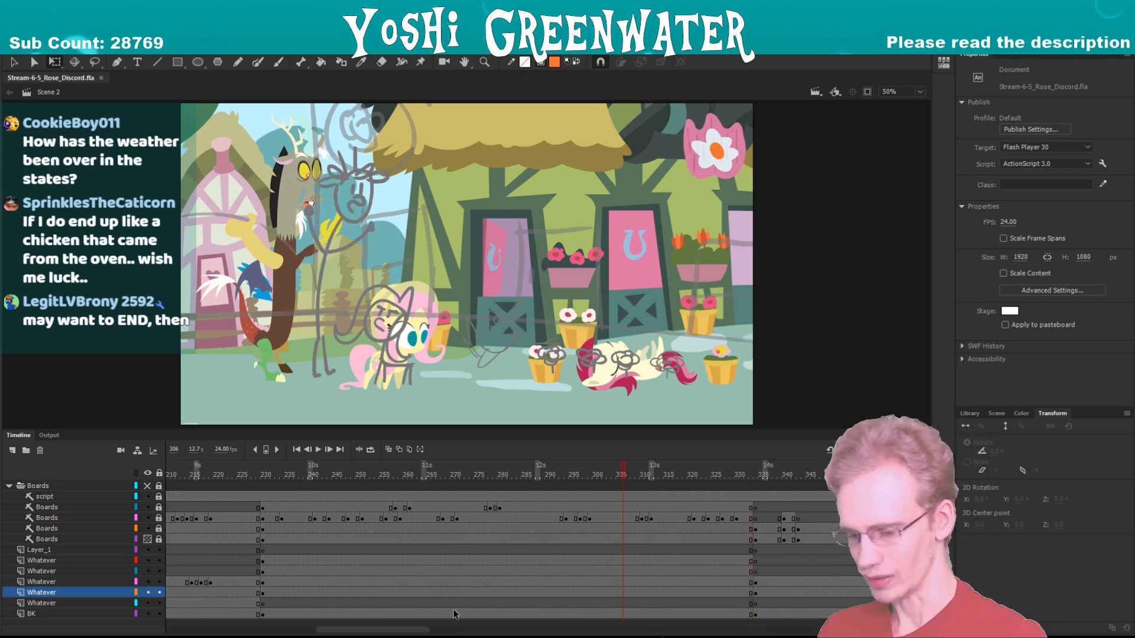
{"action": "left_click", "coordinate": [435, 630]}
{"action": "left_click_drag", "start_coordinate": [444, 630], "coordinate": [326, 630]}
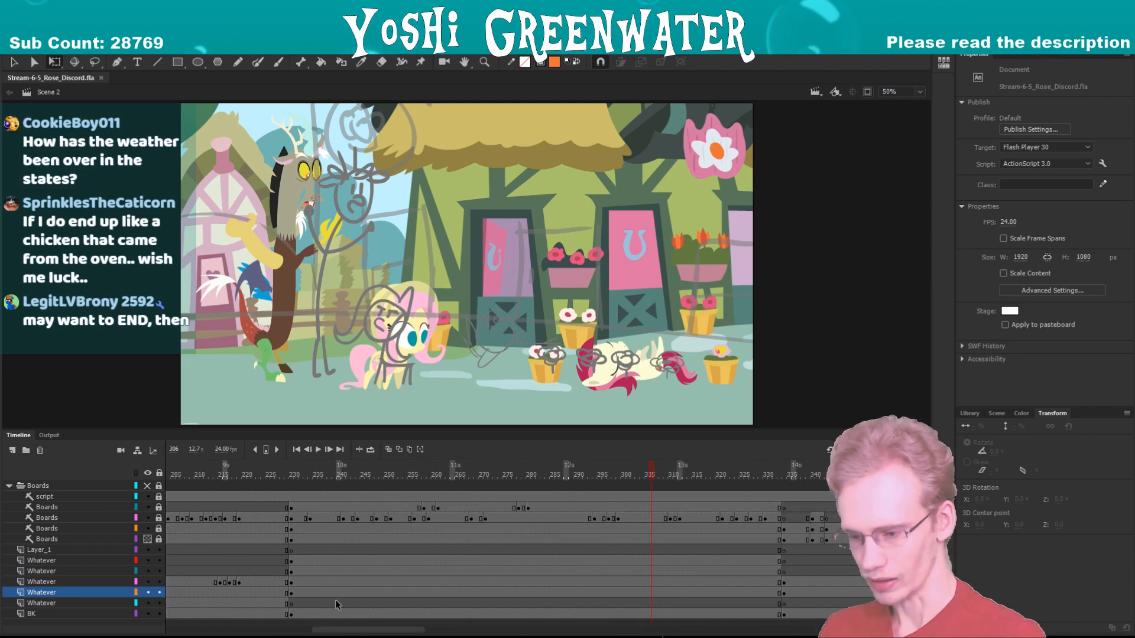
{"action": "left_click_drag", "start_coordinate": [410, 429], "coordinate": [410, 426]}
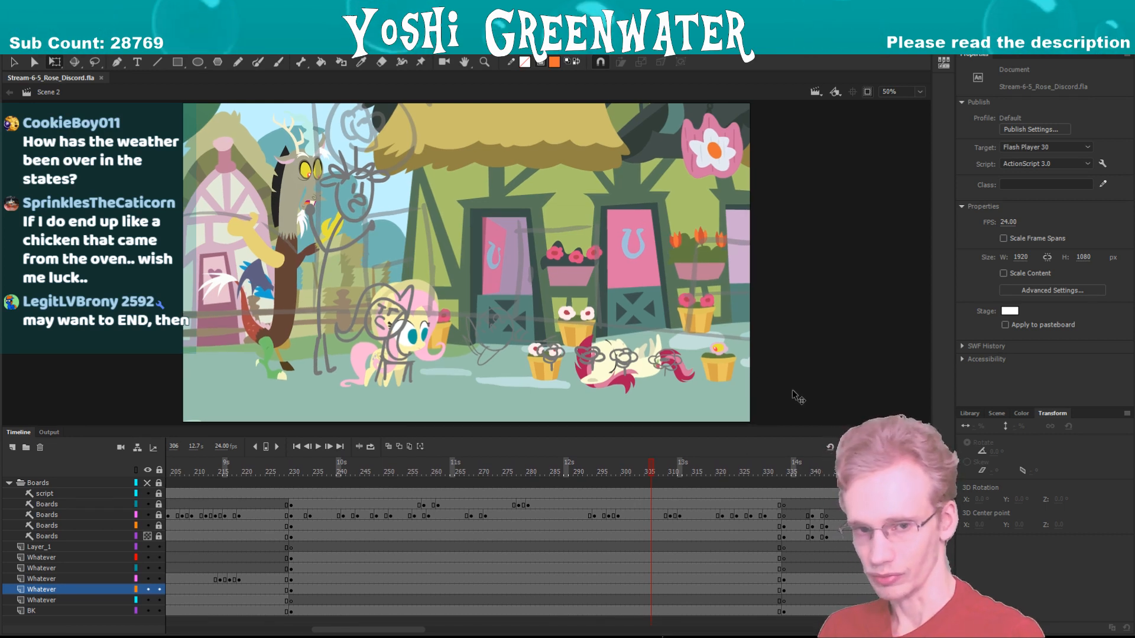
{"action": "left_click_drag", "start_coordinate": [783, 426], "coordinate": [783, 430]}
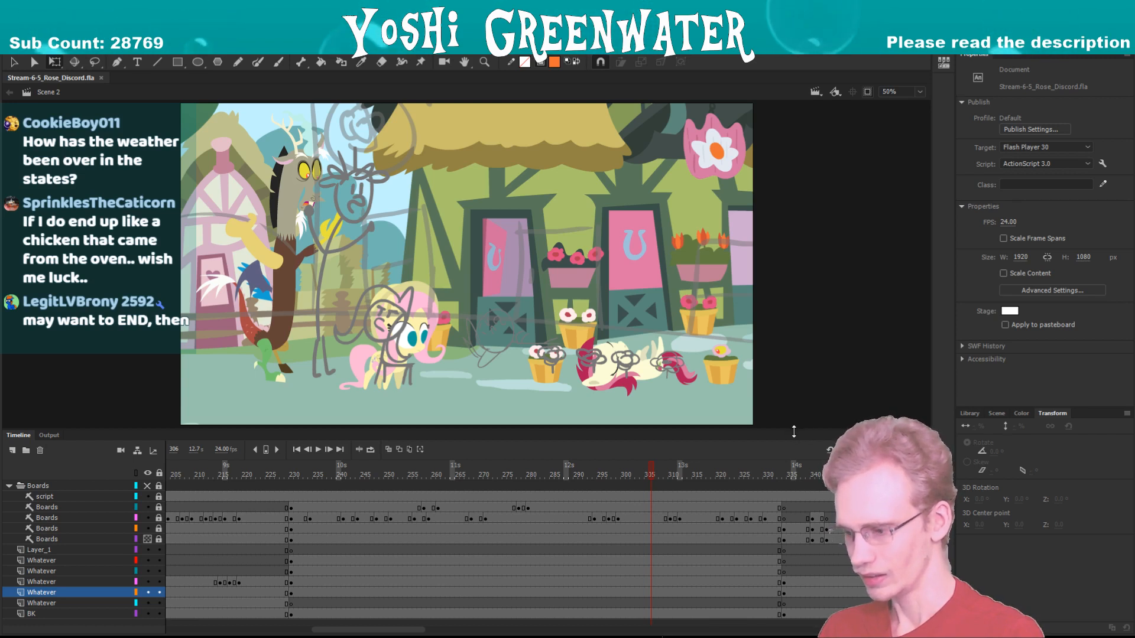
{"action": "left_click_drag", "start_coordinate": [793, 432], "coordinate": [794, 436]}
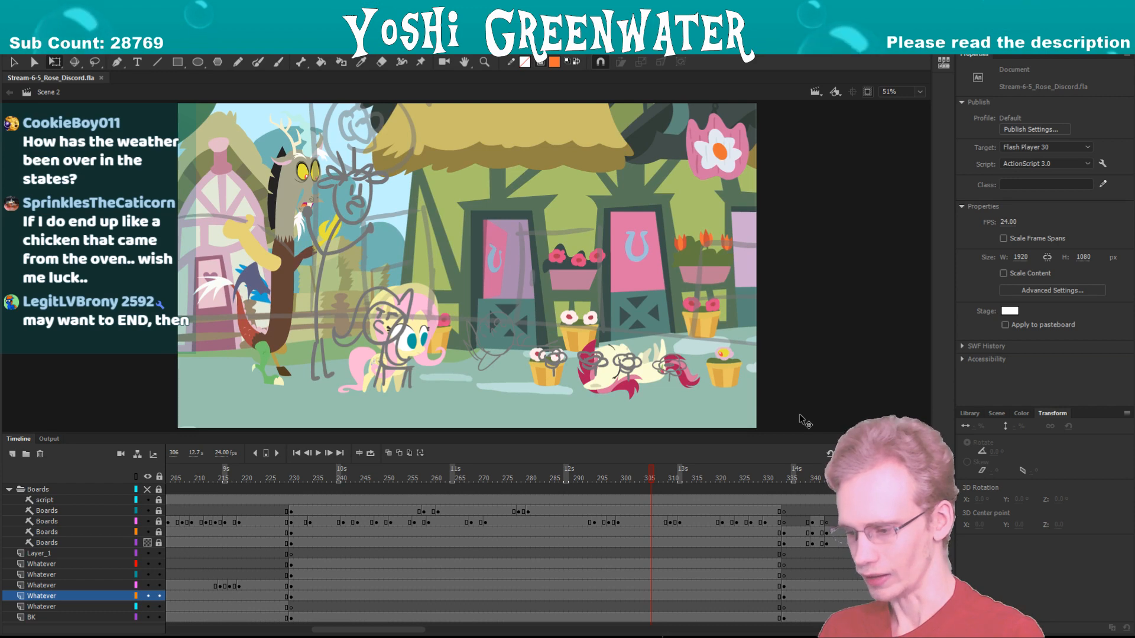
{"action": "left_click_drag", "start_coordinate": [403, 630], "coordinate": [449, 631]}
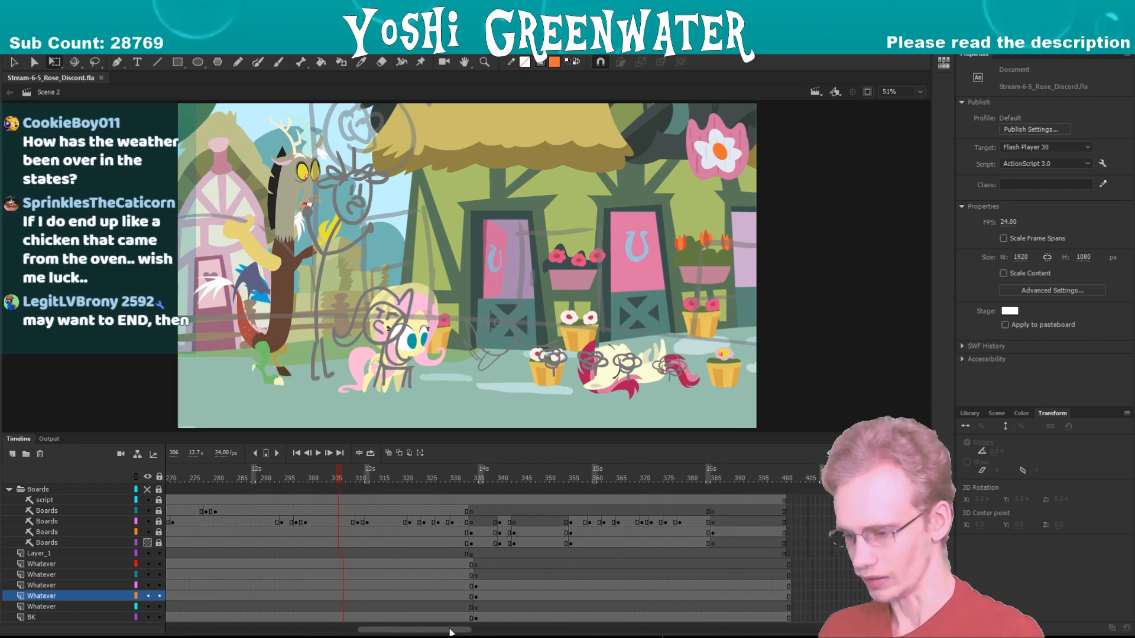
{"action": "left_click_drag", "start_coordinate": [496, 476], "coordinate": [778, 476]}
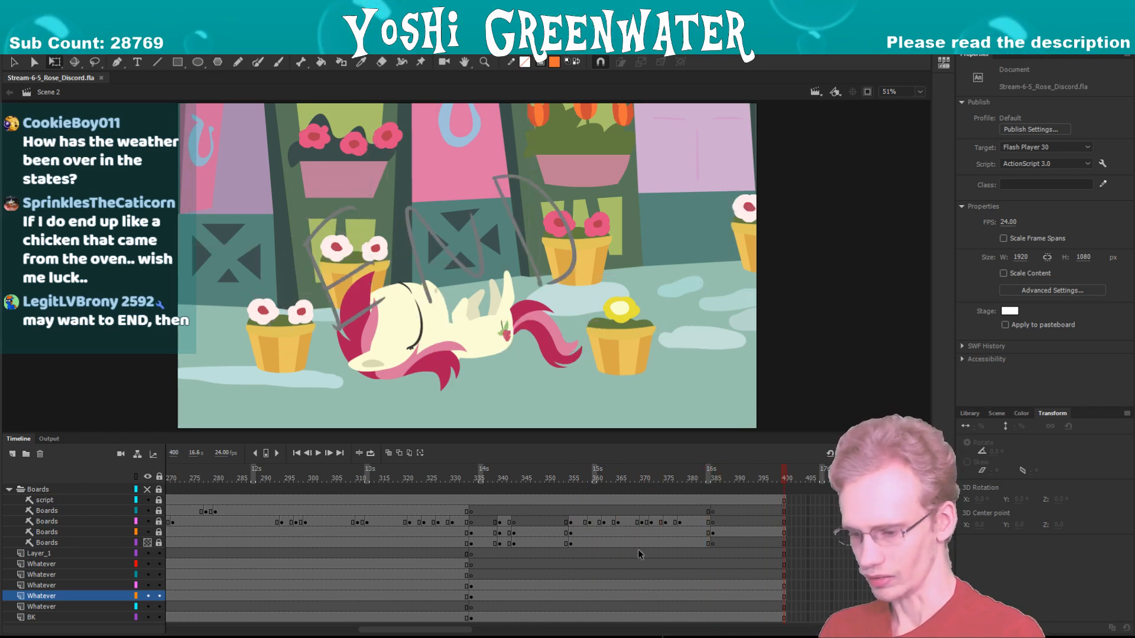
{"action": "left_click_drag", "start_coordinate": [462, 631], "coordinate": [422, 609]}
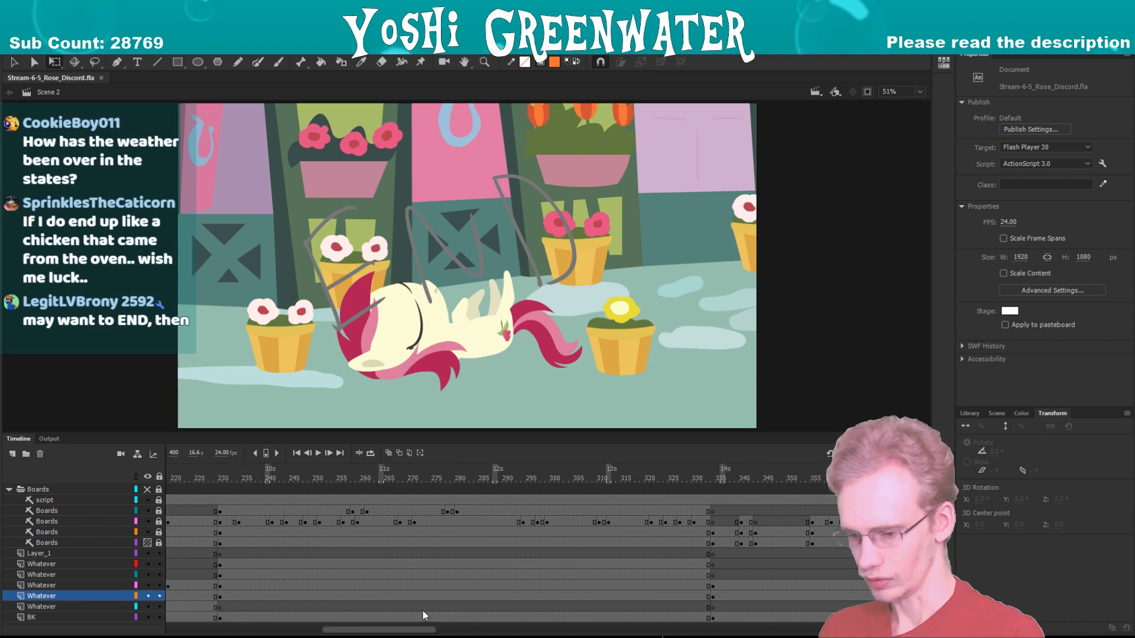
{"action": "left_click_drag", "start_coordinate": [442, 474], "coordinate": [489, 476]}
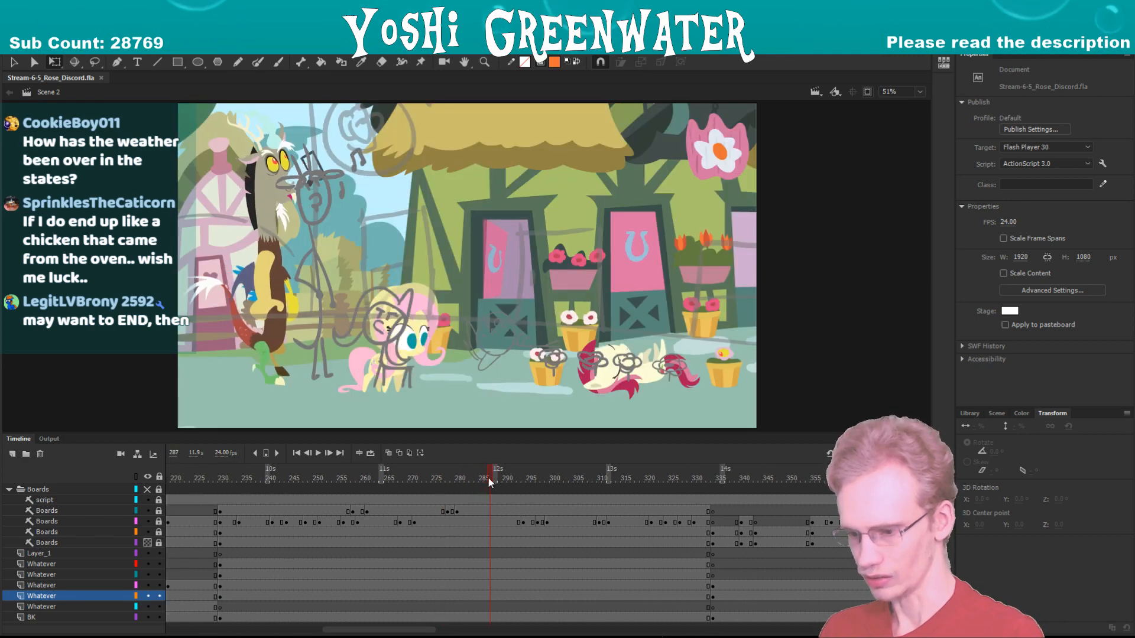
{"action": "left_click_drag", "start_coordinate": [503, 433], "coordinate": [505, 429]}
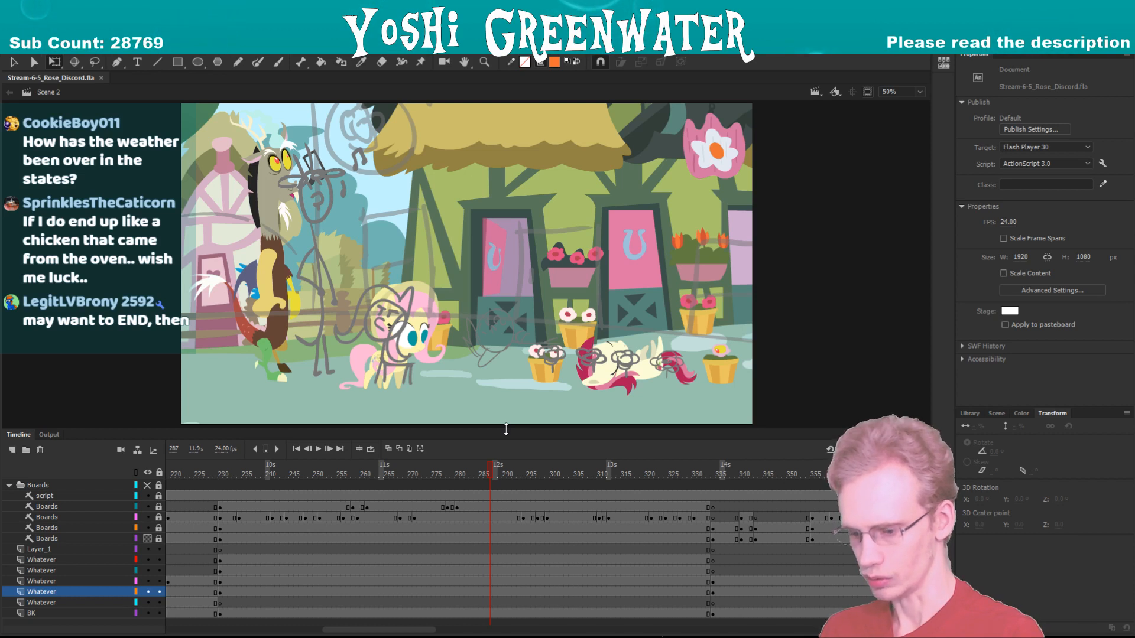
{"action": "left_click_drag", "start_coordinate": [506, 429], "coordinate": [507, 431]}
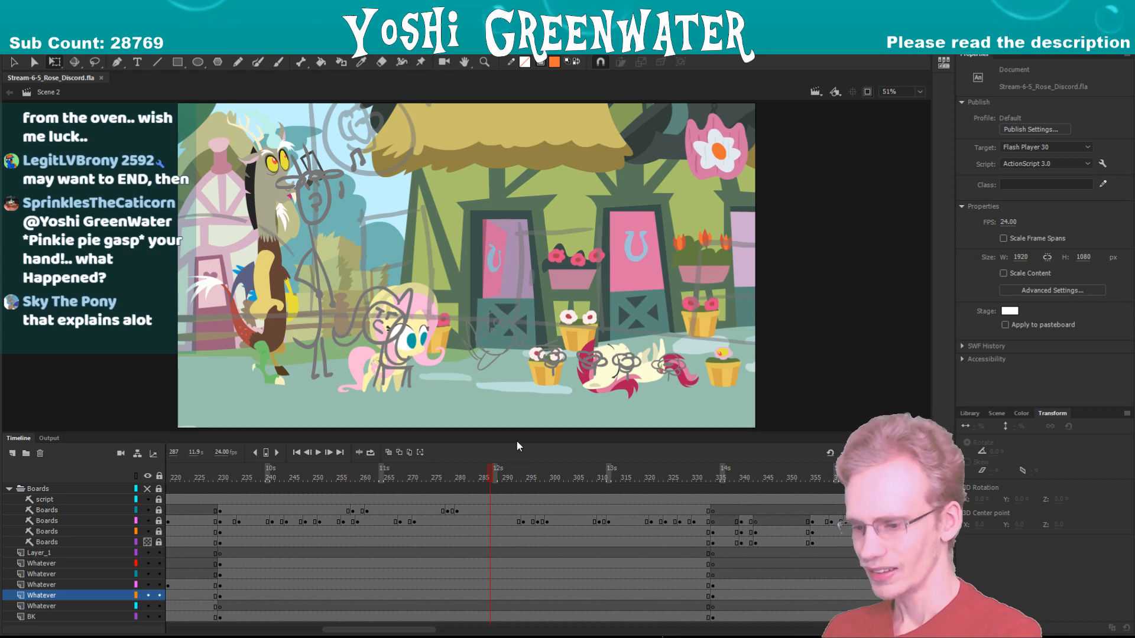
{"action": "left_click_drag", "start_coordinate": [520, 435], "coordinate": [526, 429]}
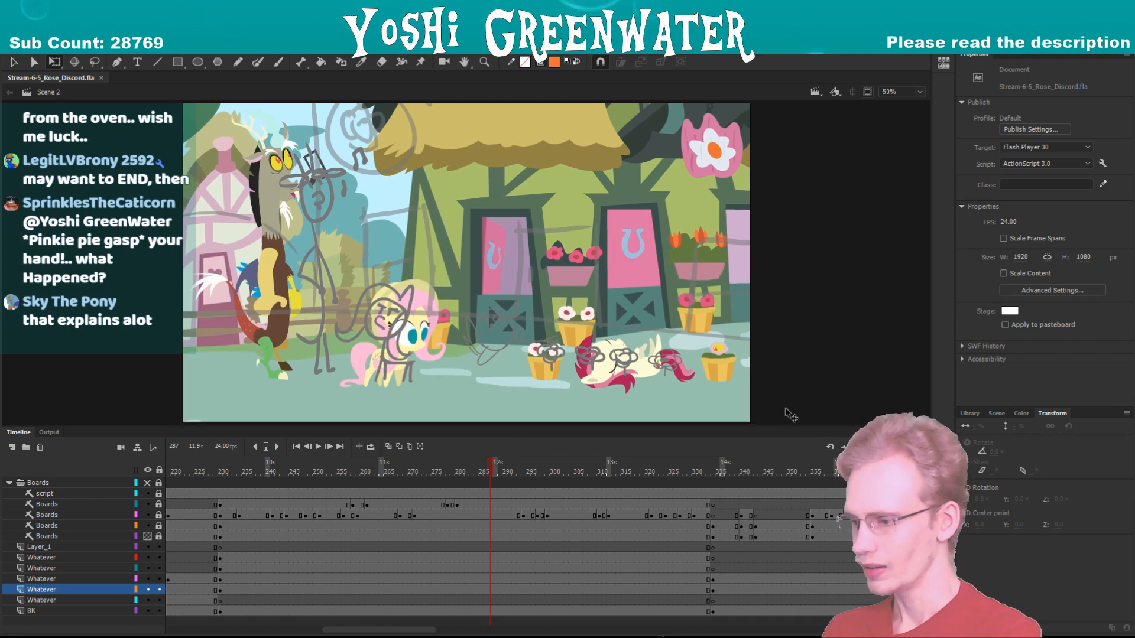
{"action": "left_click_drag", "start_coordinate": [778, 426], "coordinate": [780, 432]}
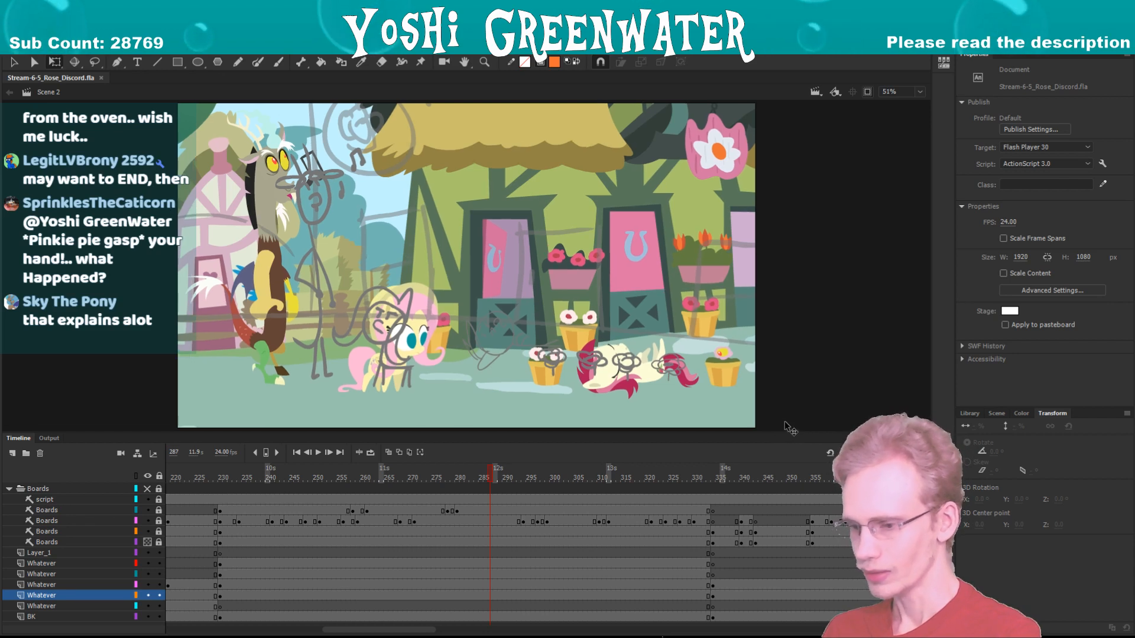
{"action": "left_click", "coordinate": [785, 420]}
{"action": "left_click", "coordinate": [921, 404]}
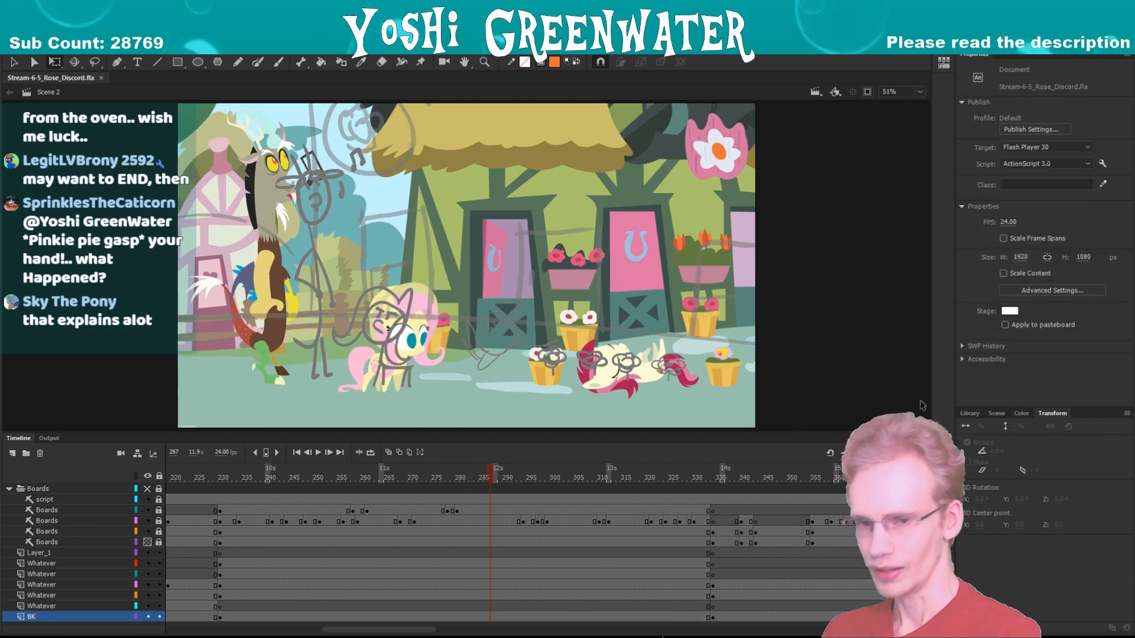